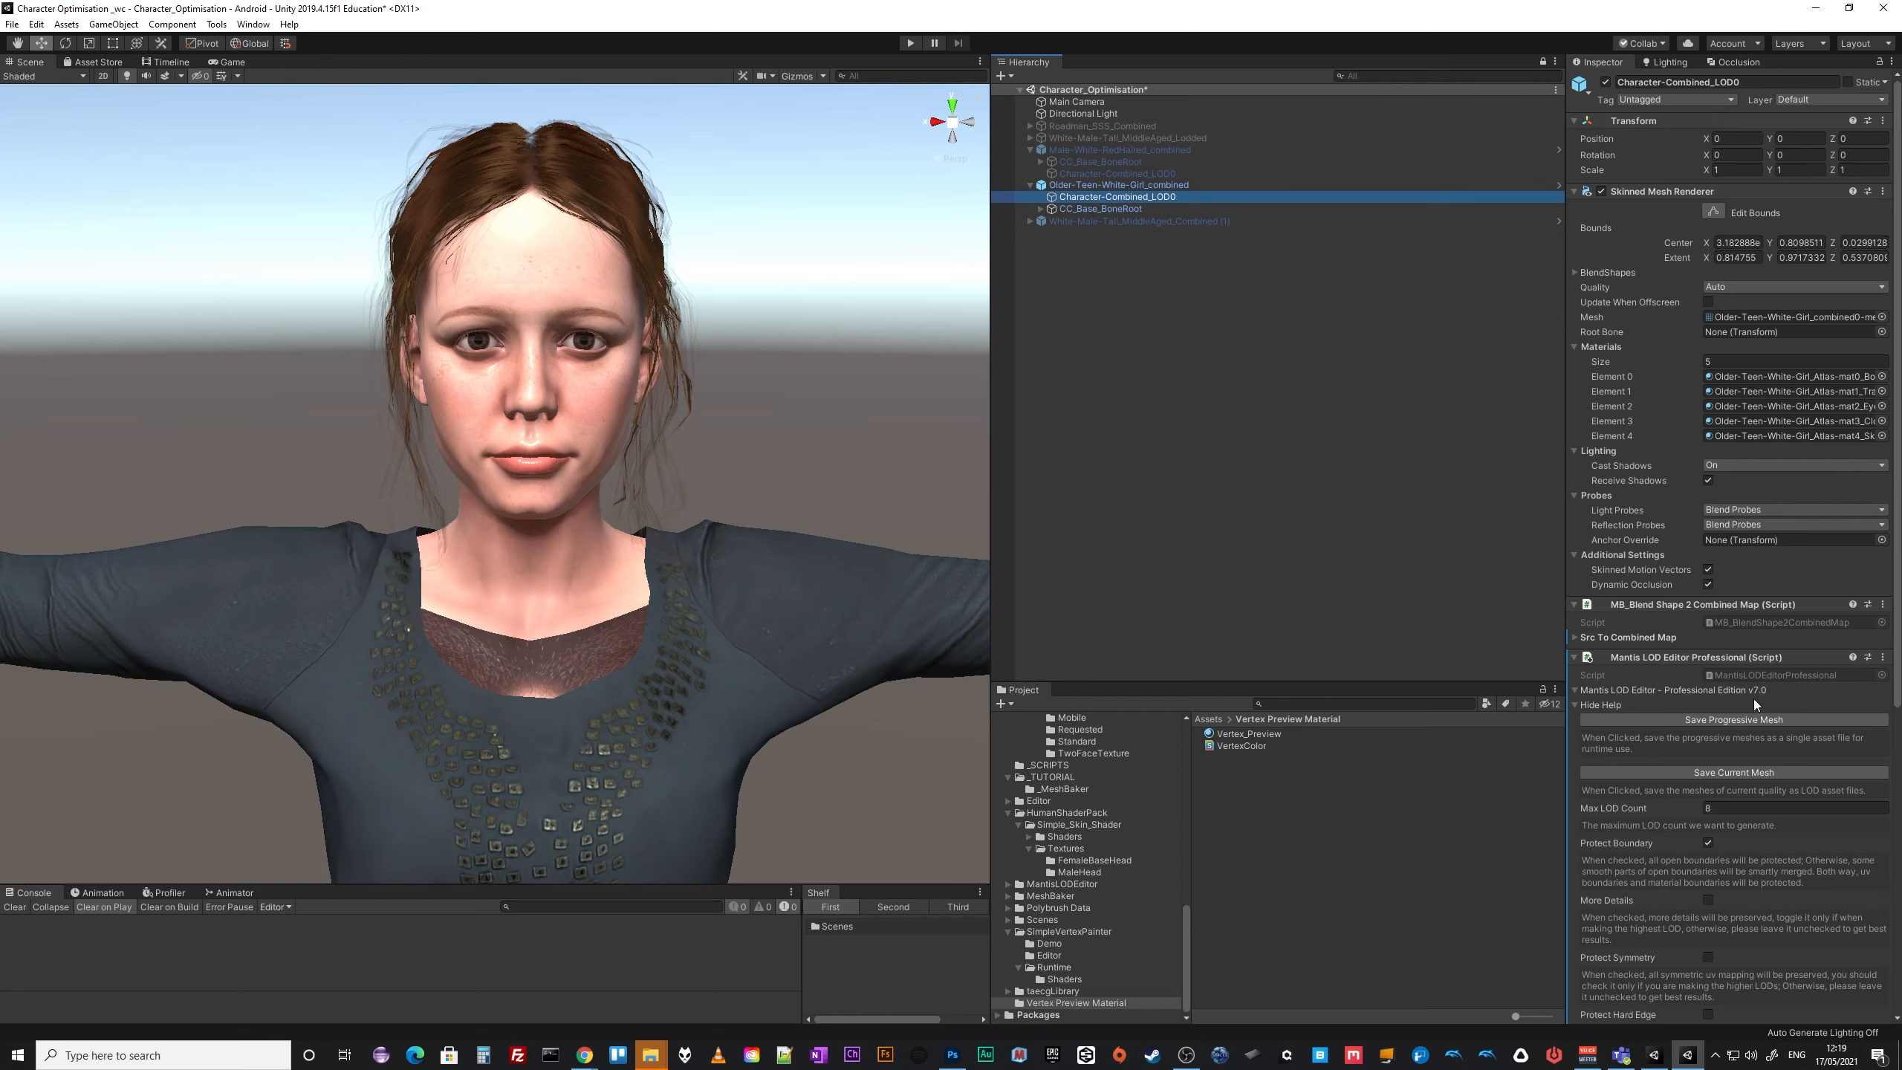
# Examine the Mantis LOD Editor settings of Character-Combined_LOD0 and inspect the girl character's full body, top and face in the scene.
pyautogui.scroll(-6, 1754, 700)
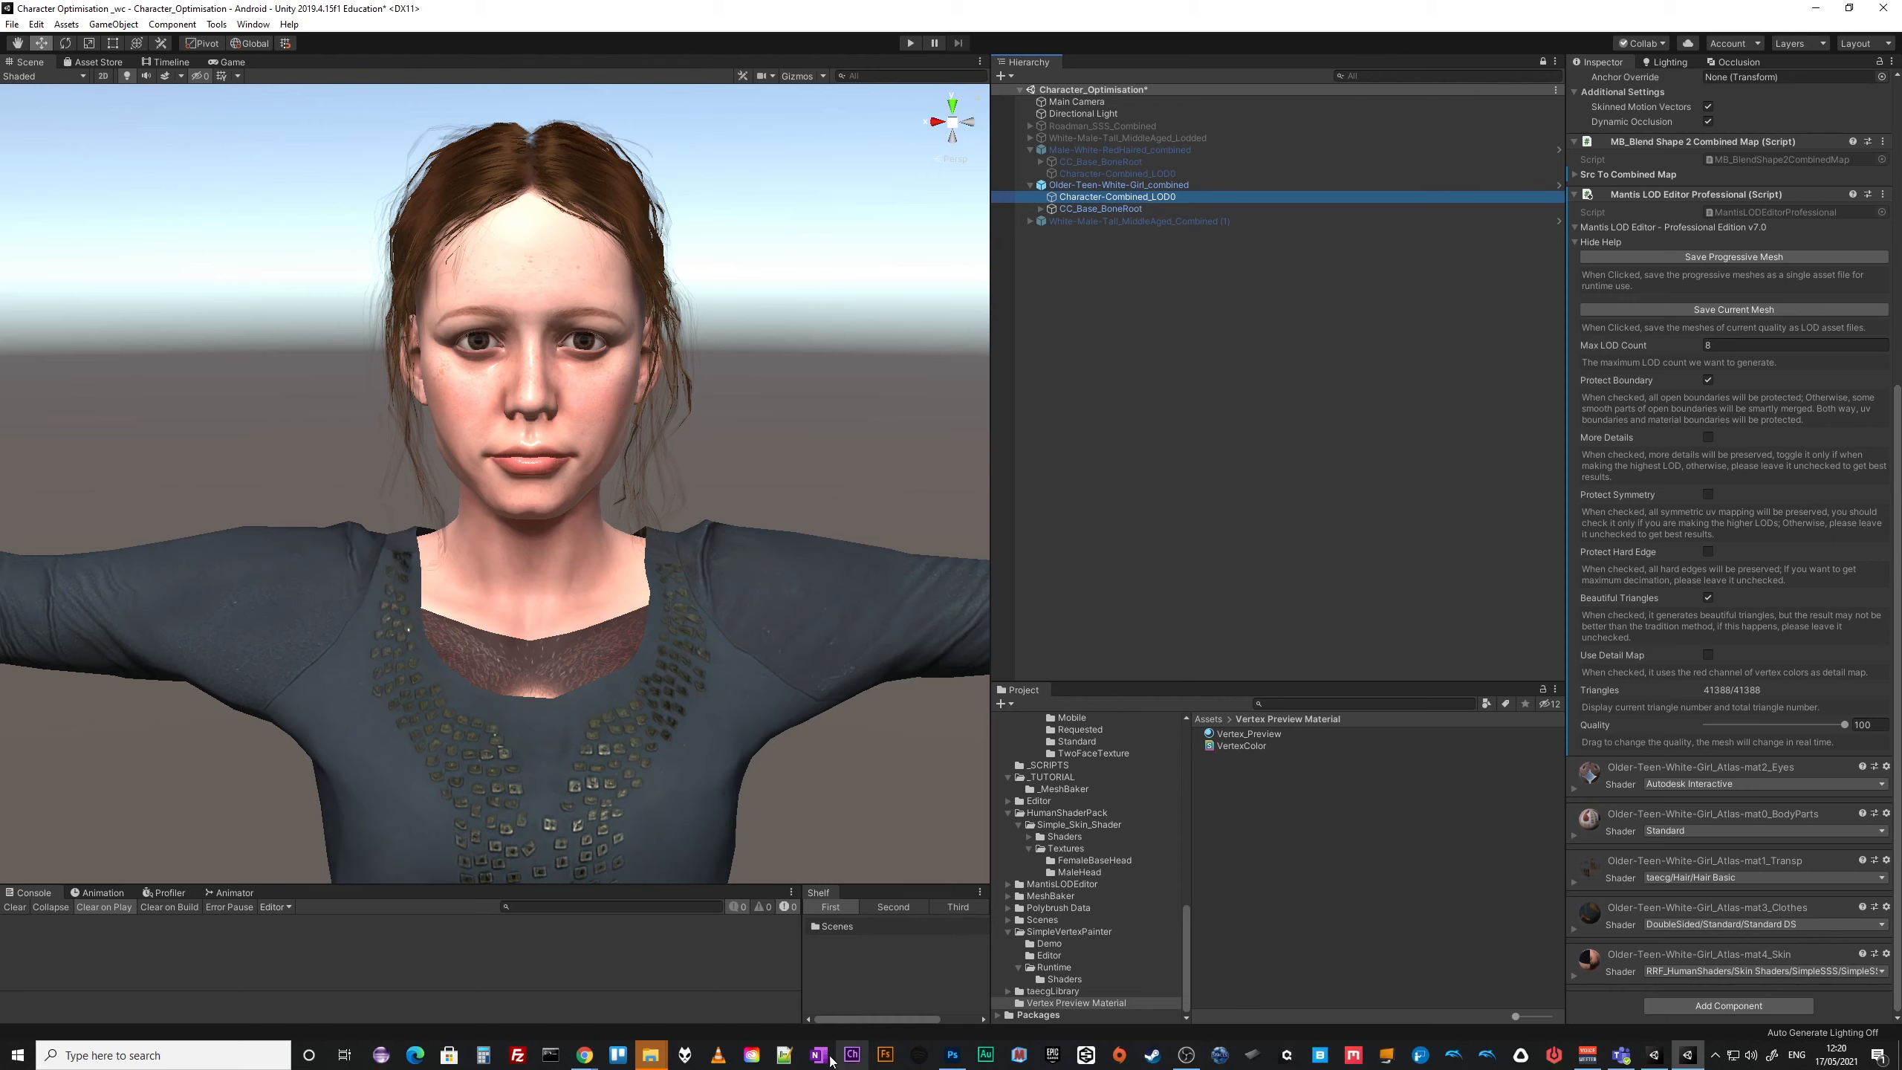
pyautogui.moveTo(587, 1063)
pyautogui.scroll(-10, 602, 677)
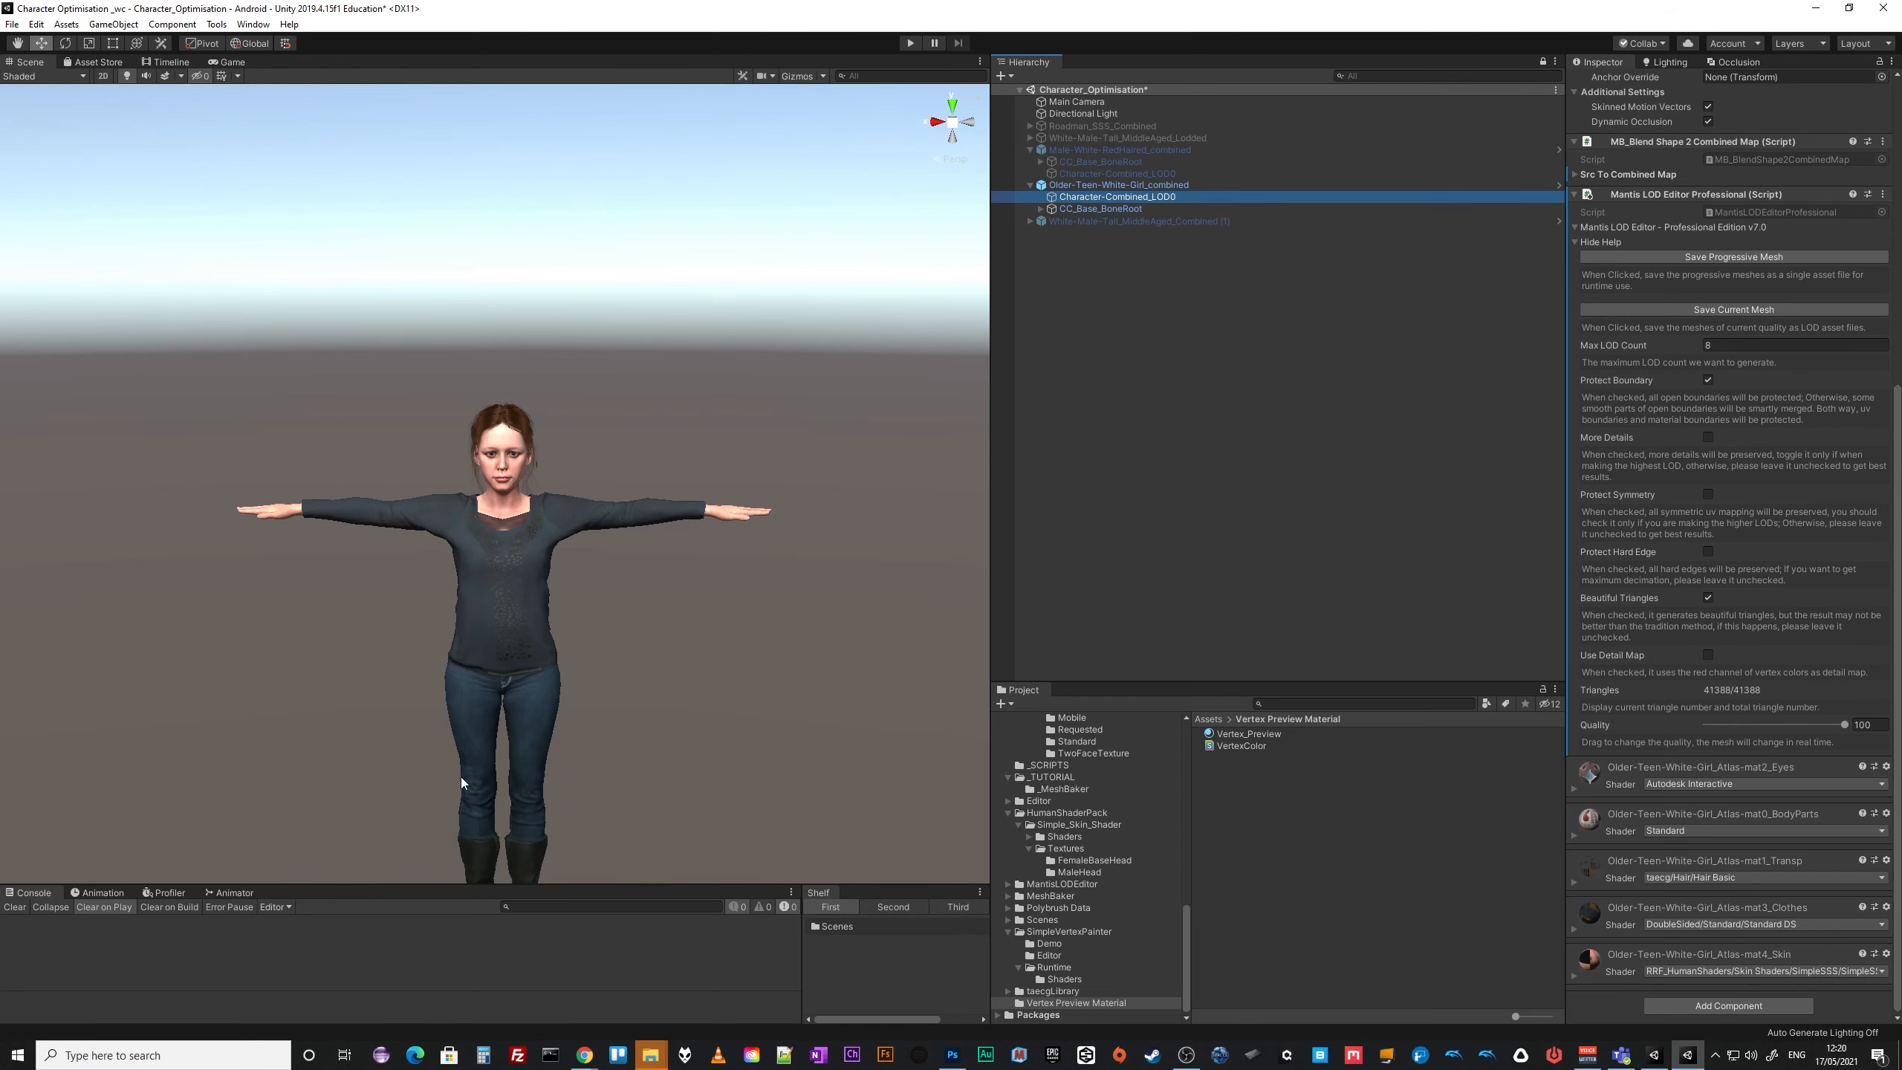
pyautogui.scroll(-5, 461, 776)
pyautogui.moveTo(614, 687); pyautogui.dragTo(623, 640, button='middle')
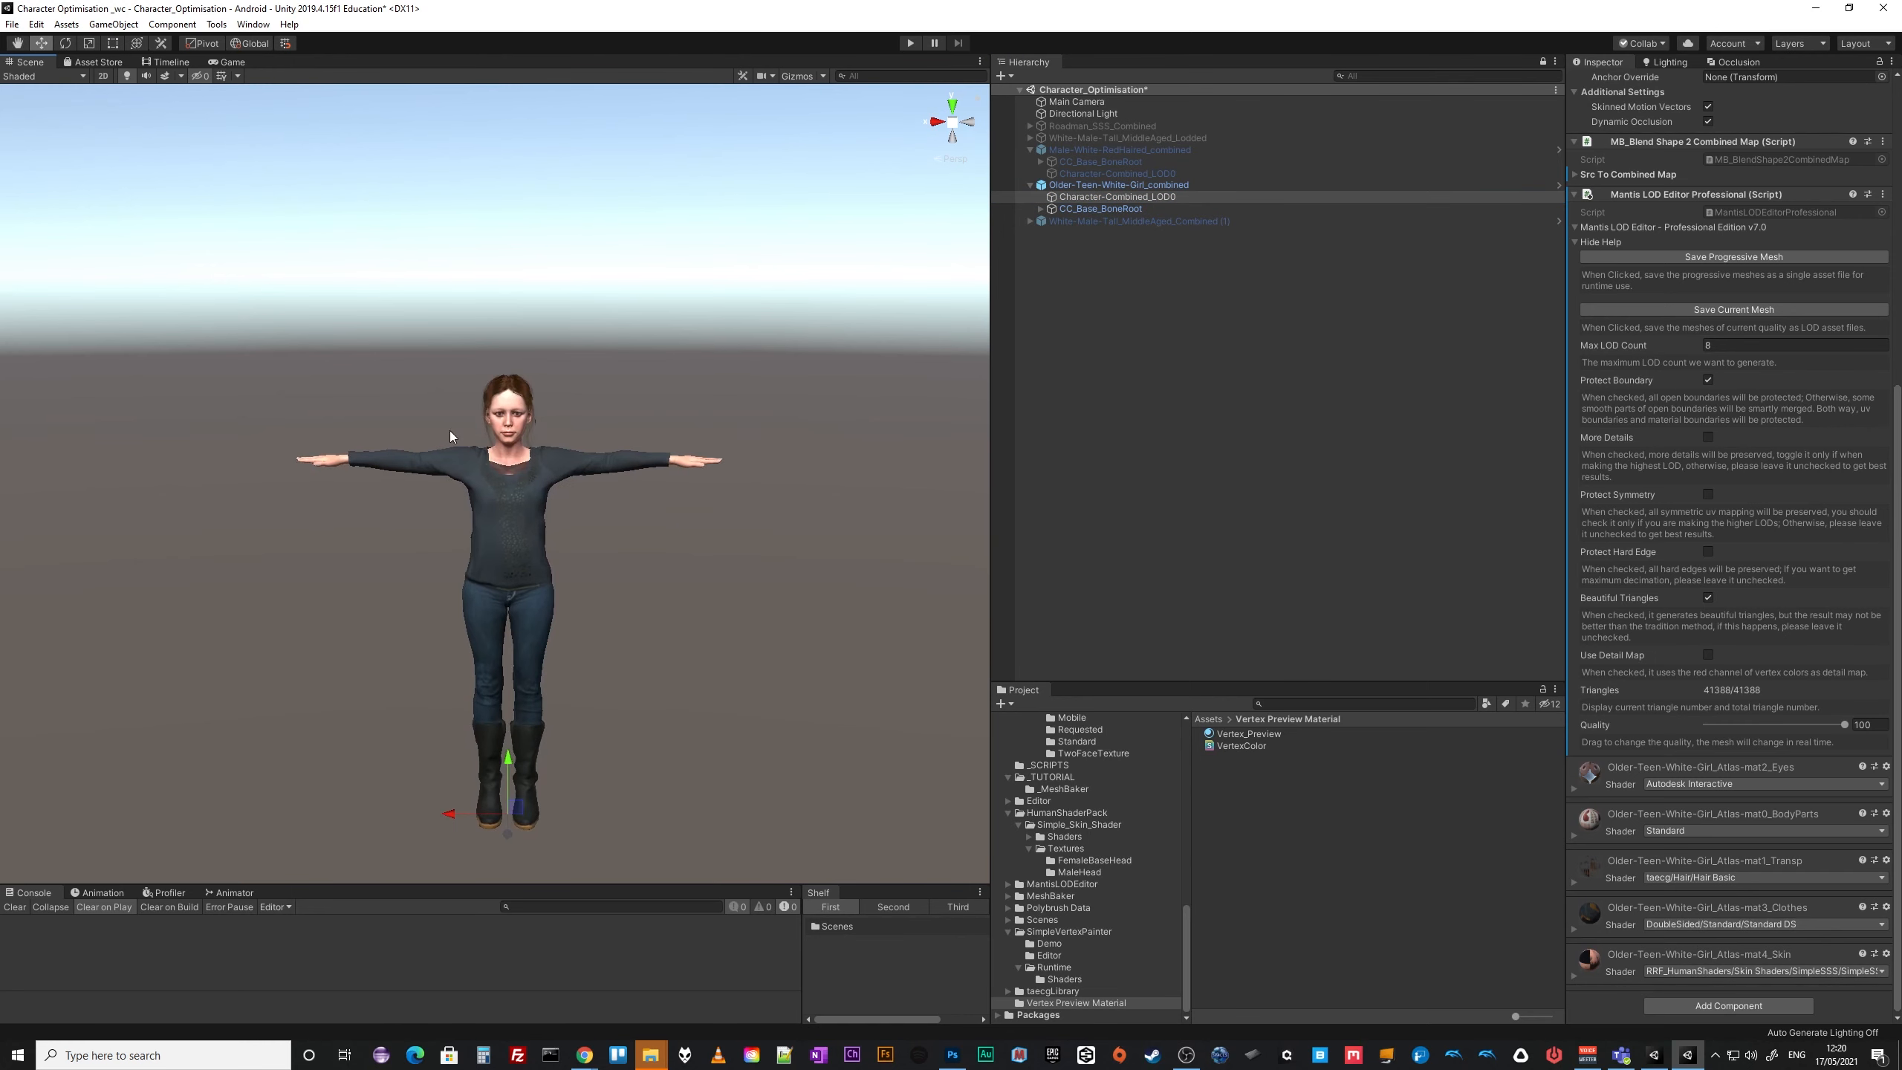
pyautogui.scroll(5, 779, 678)
pyautogui.scroll(5, 784, 678)
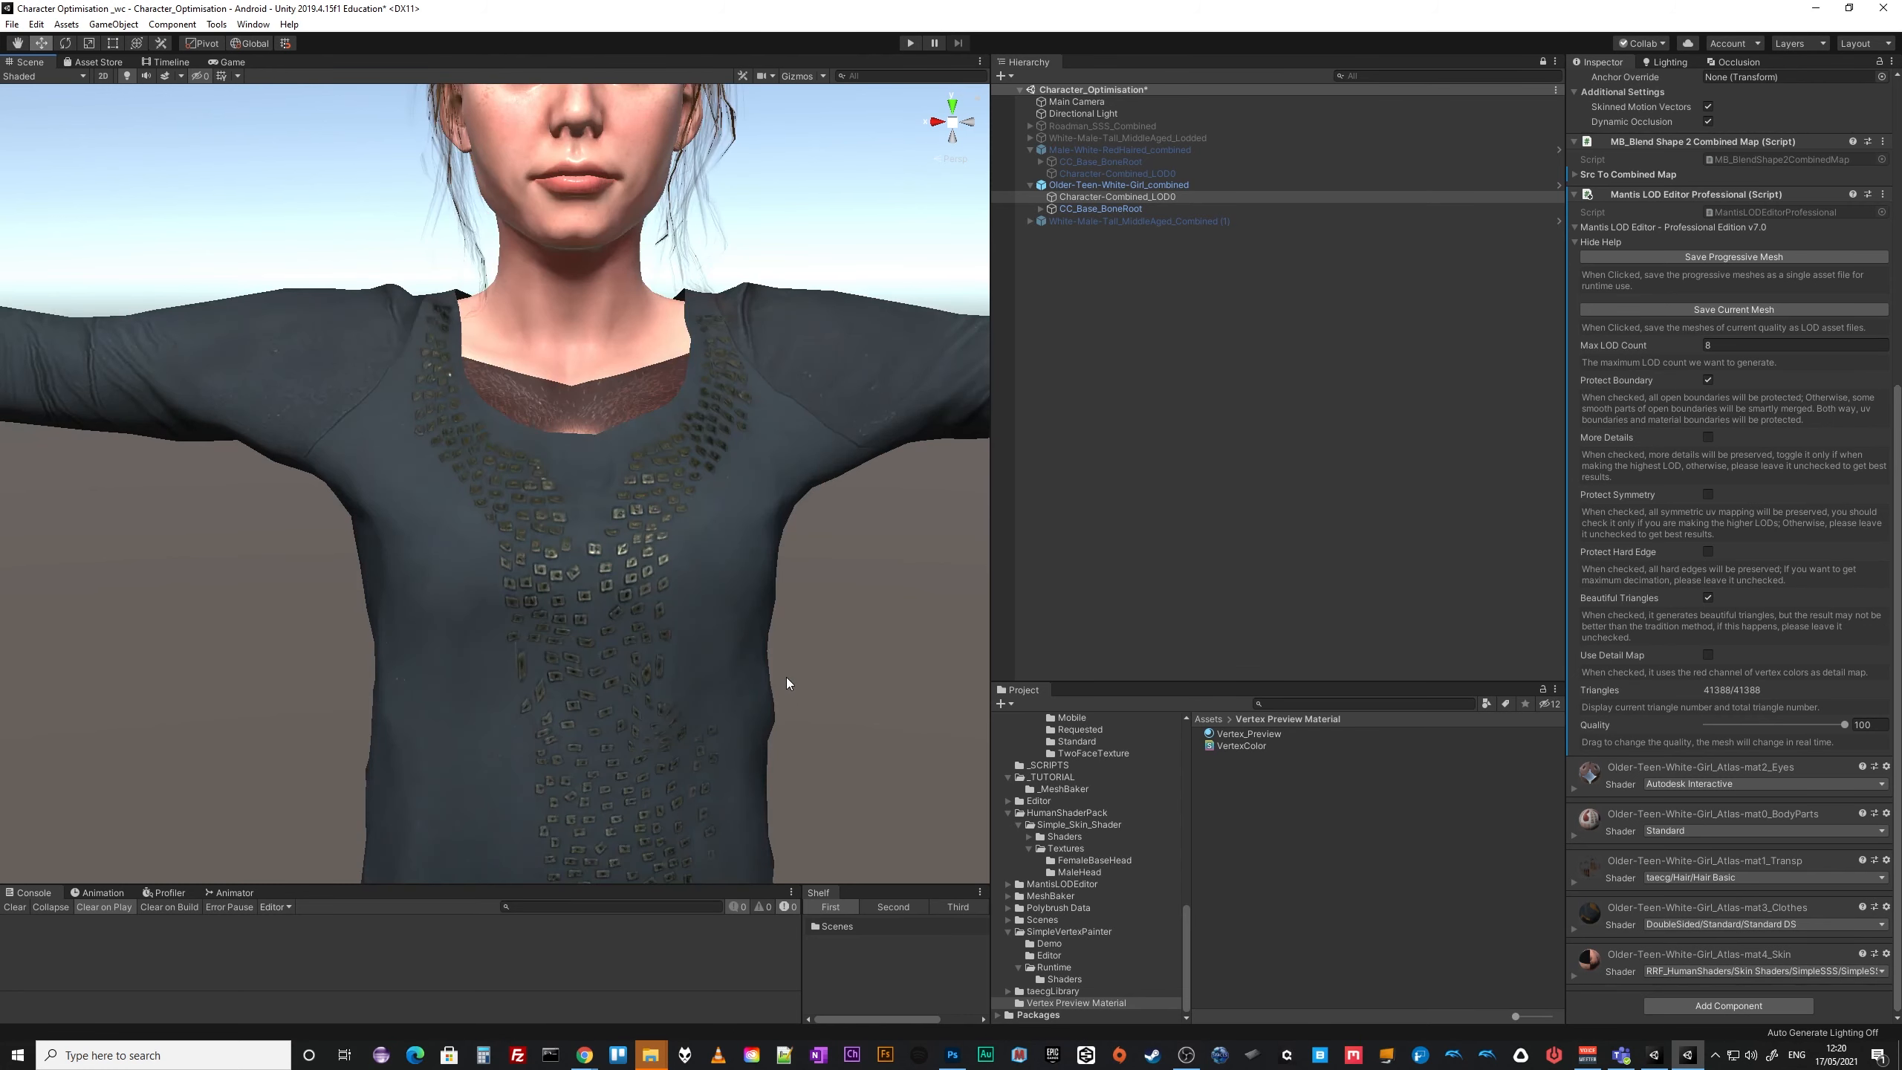
pyautogui.moveTo(786, 678); pyautogui.dragTo(789, 715, button='middle')
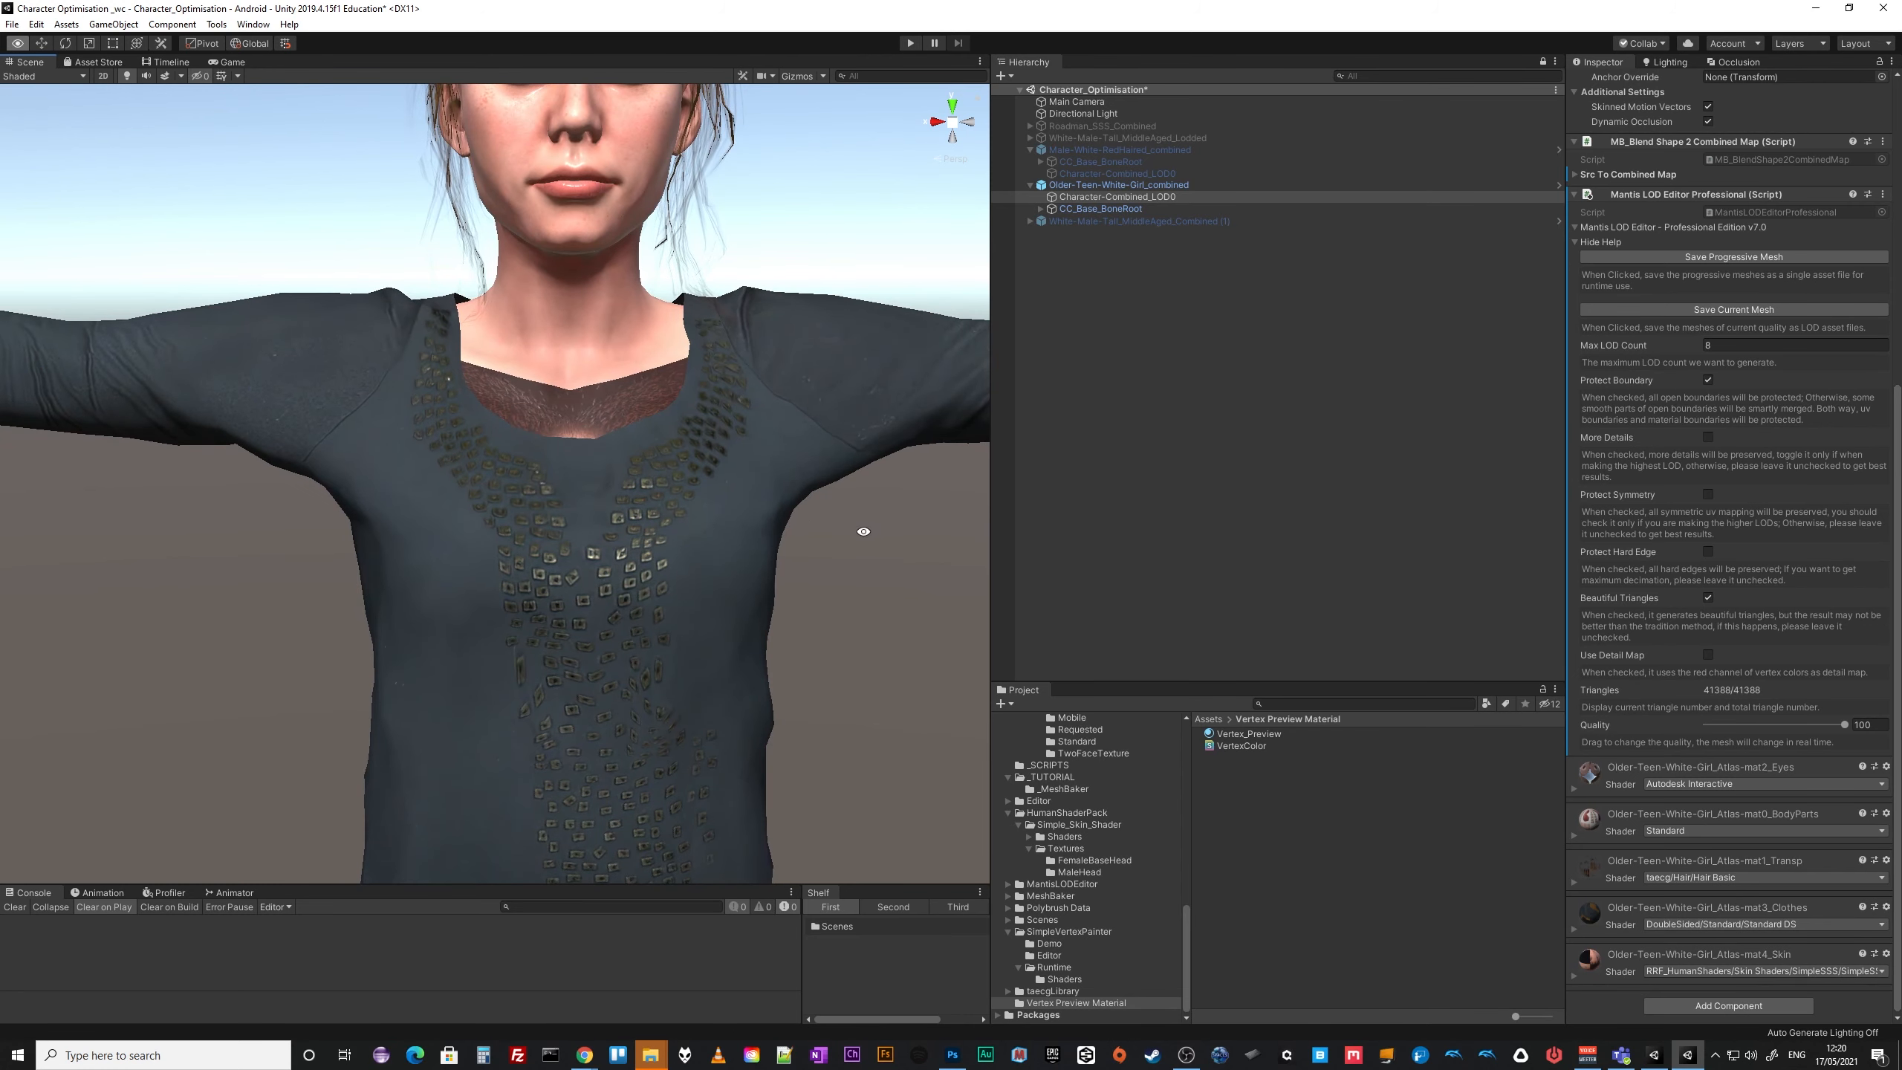
pyautogui.keyDown('alt'); pyautogui.moveTo(874, 532); pyautogui.dragTo(572, 1016); pyautogui.keyUp('alt')
pyautogui.press('f')
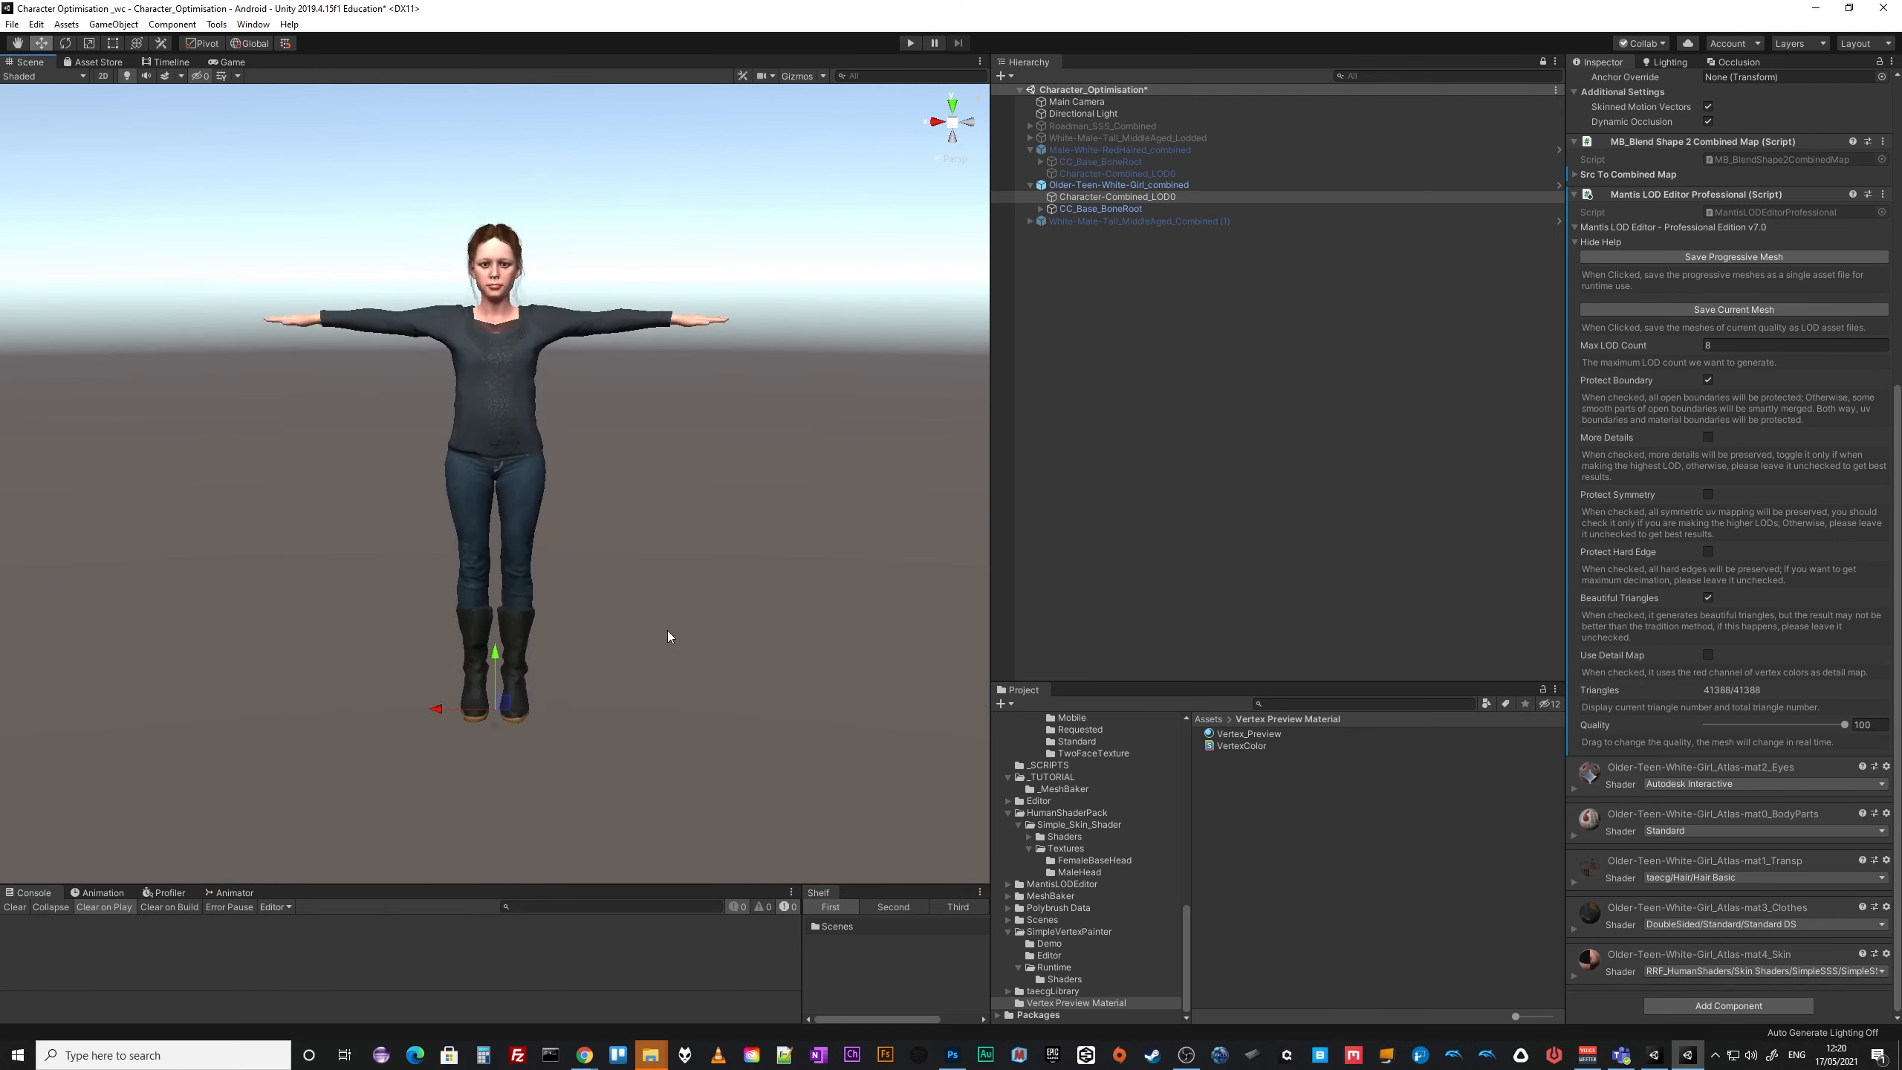
pyautogui.moveTo(792, 495); pyautogui.dragTo(807, 990, button='middle')
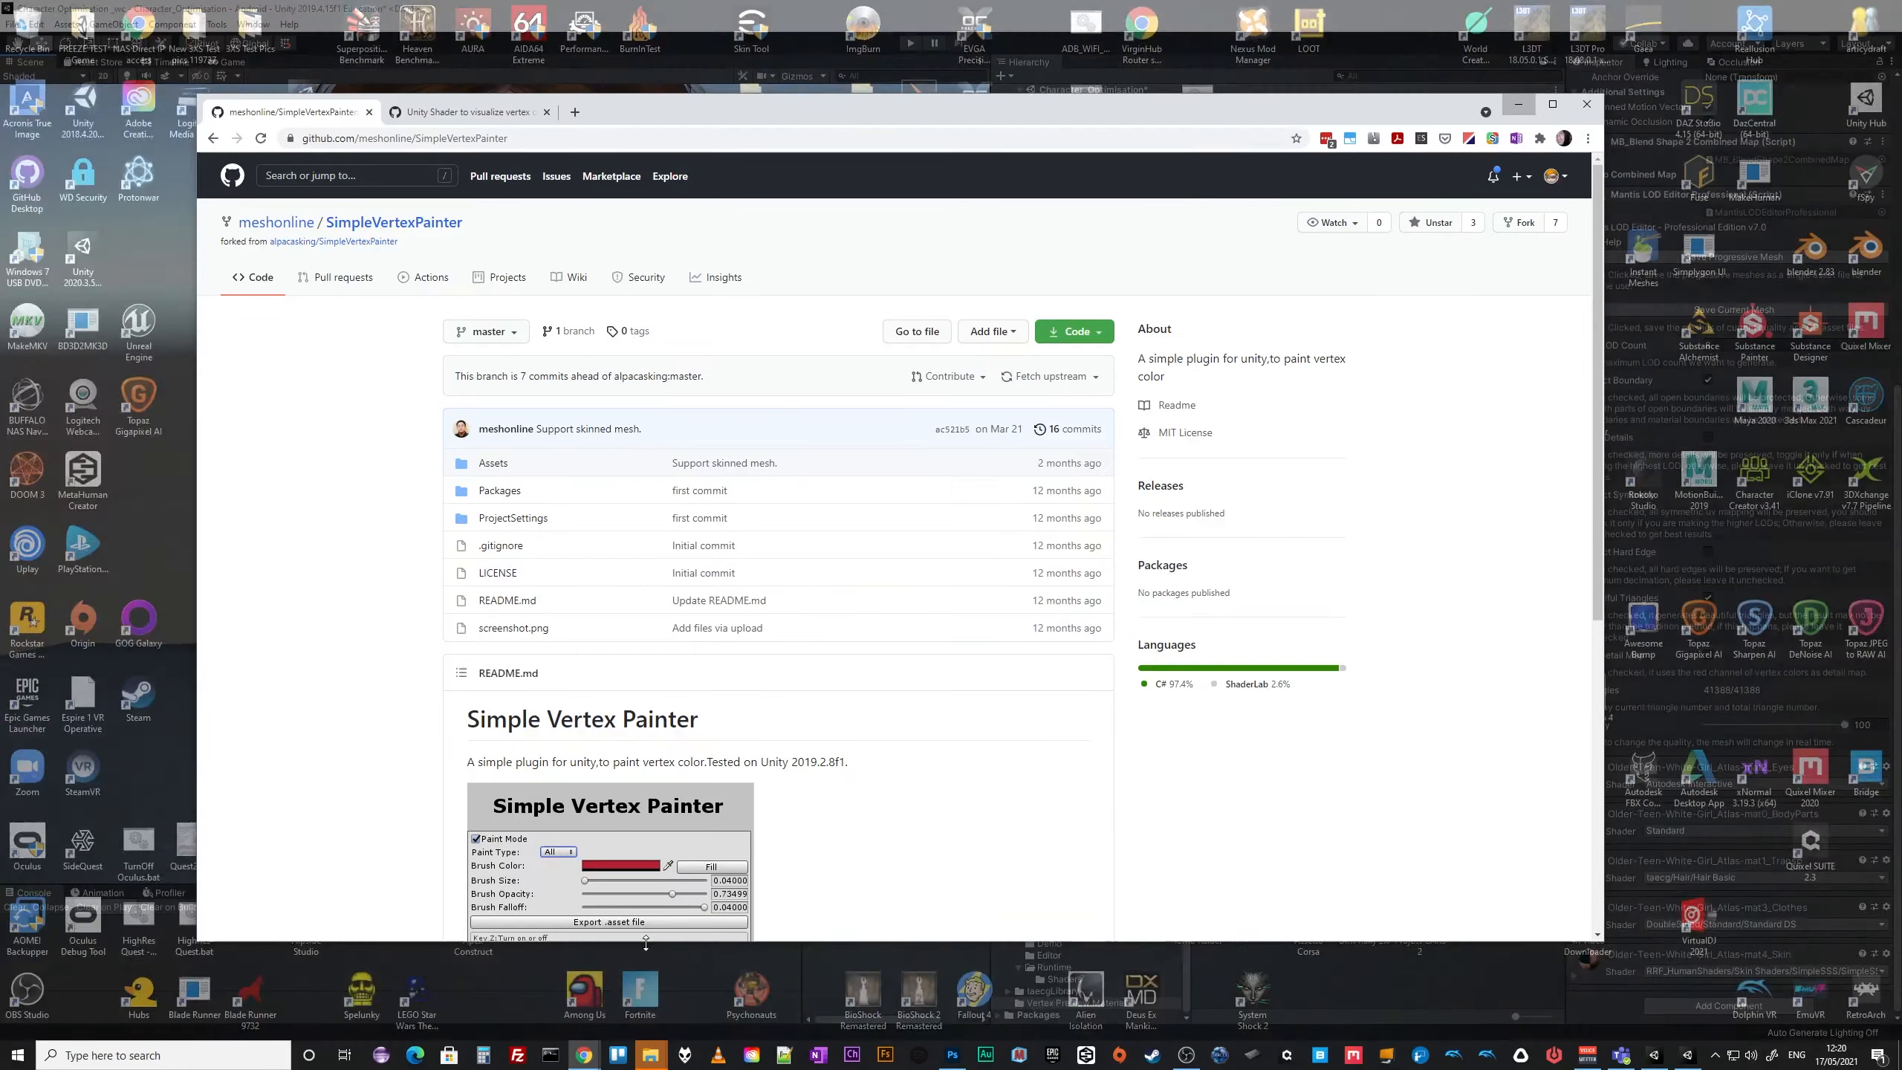
# Switch to Chrome and review the meshonline/SimpleVertexPainter repository page on GitHub, including its file list and README.
pyautogui.click(649, 946)
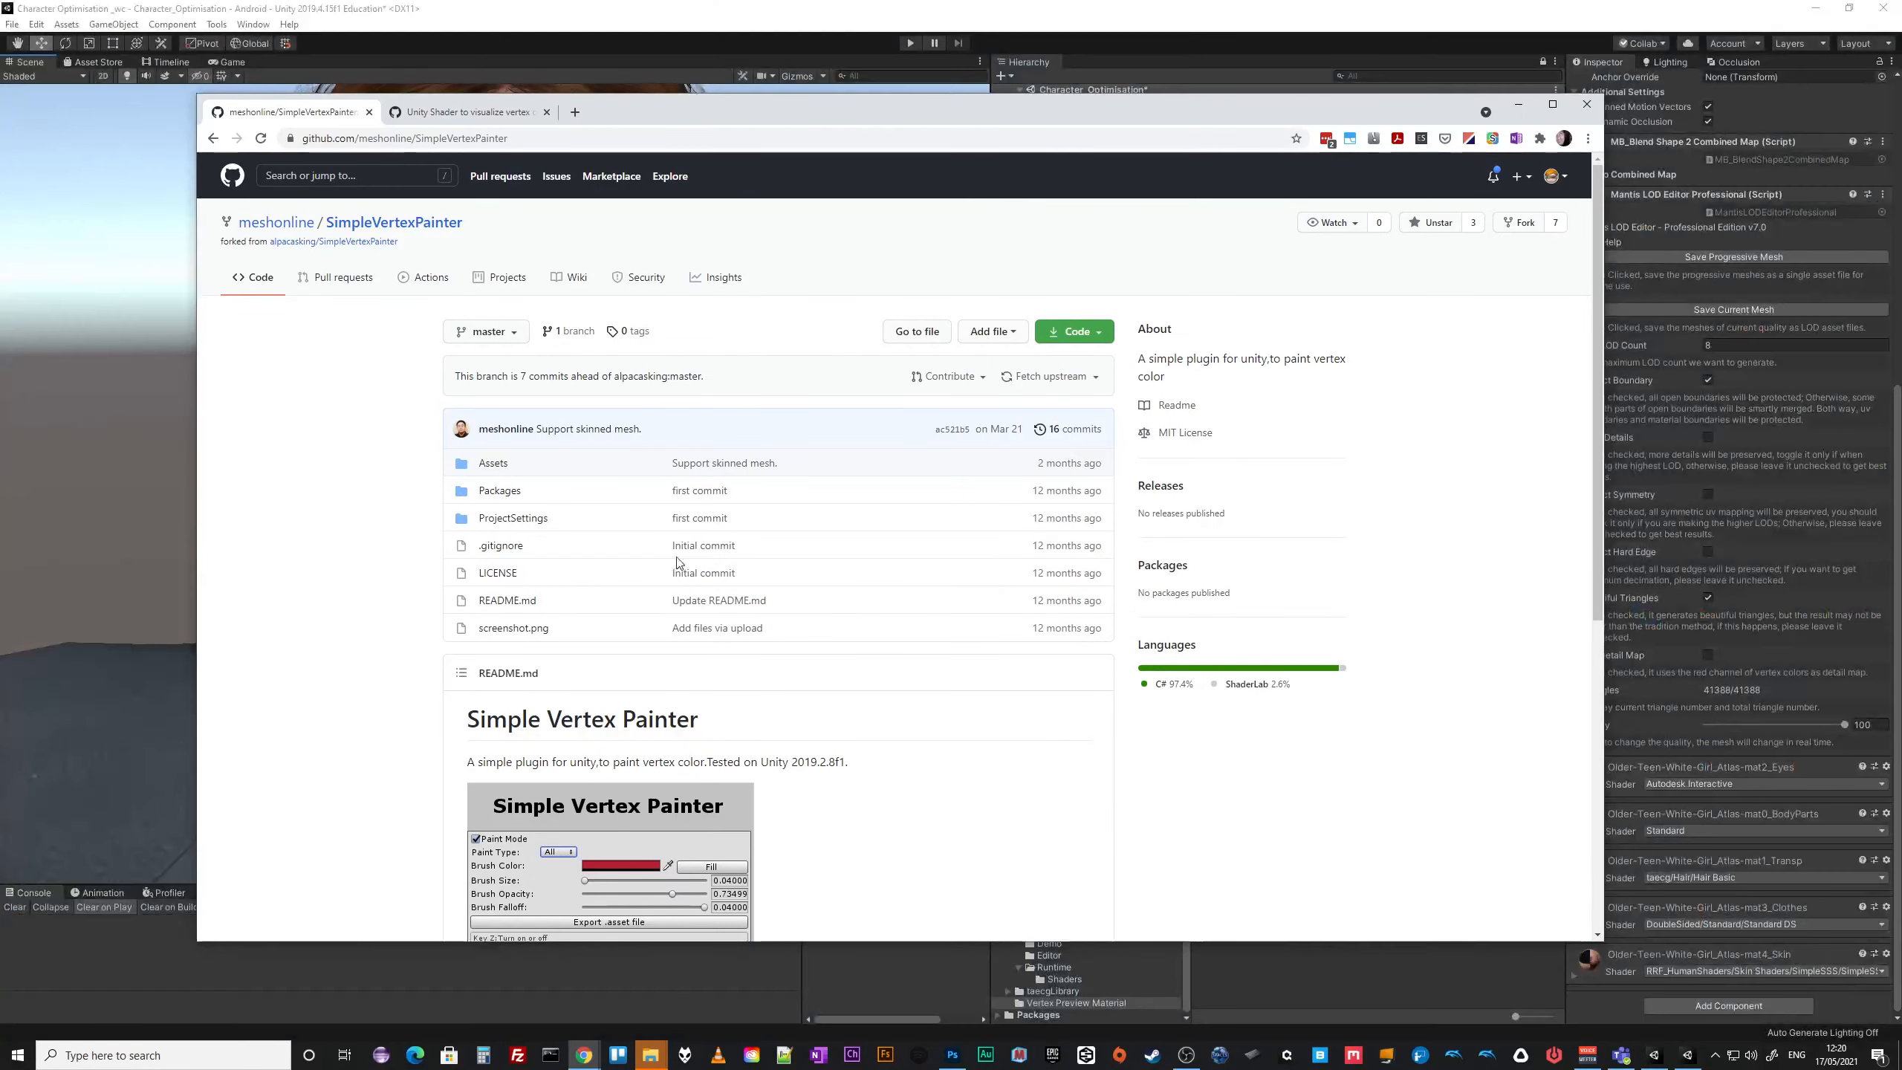
pyautogui.moveTo(378, 241)
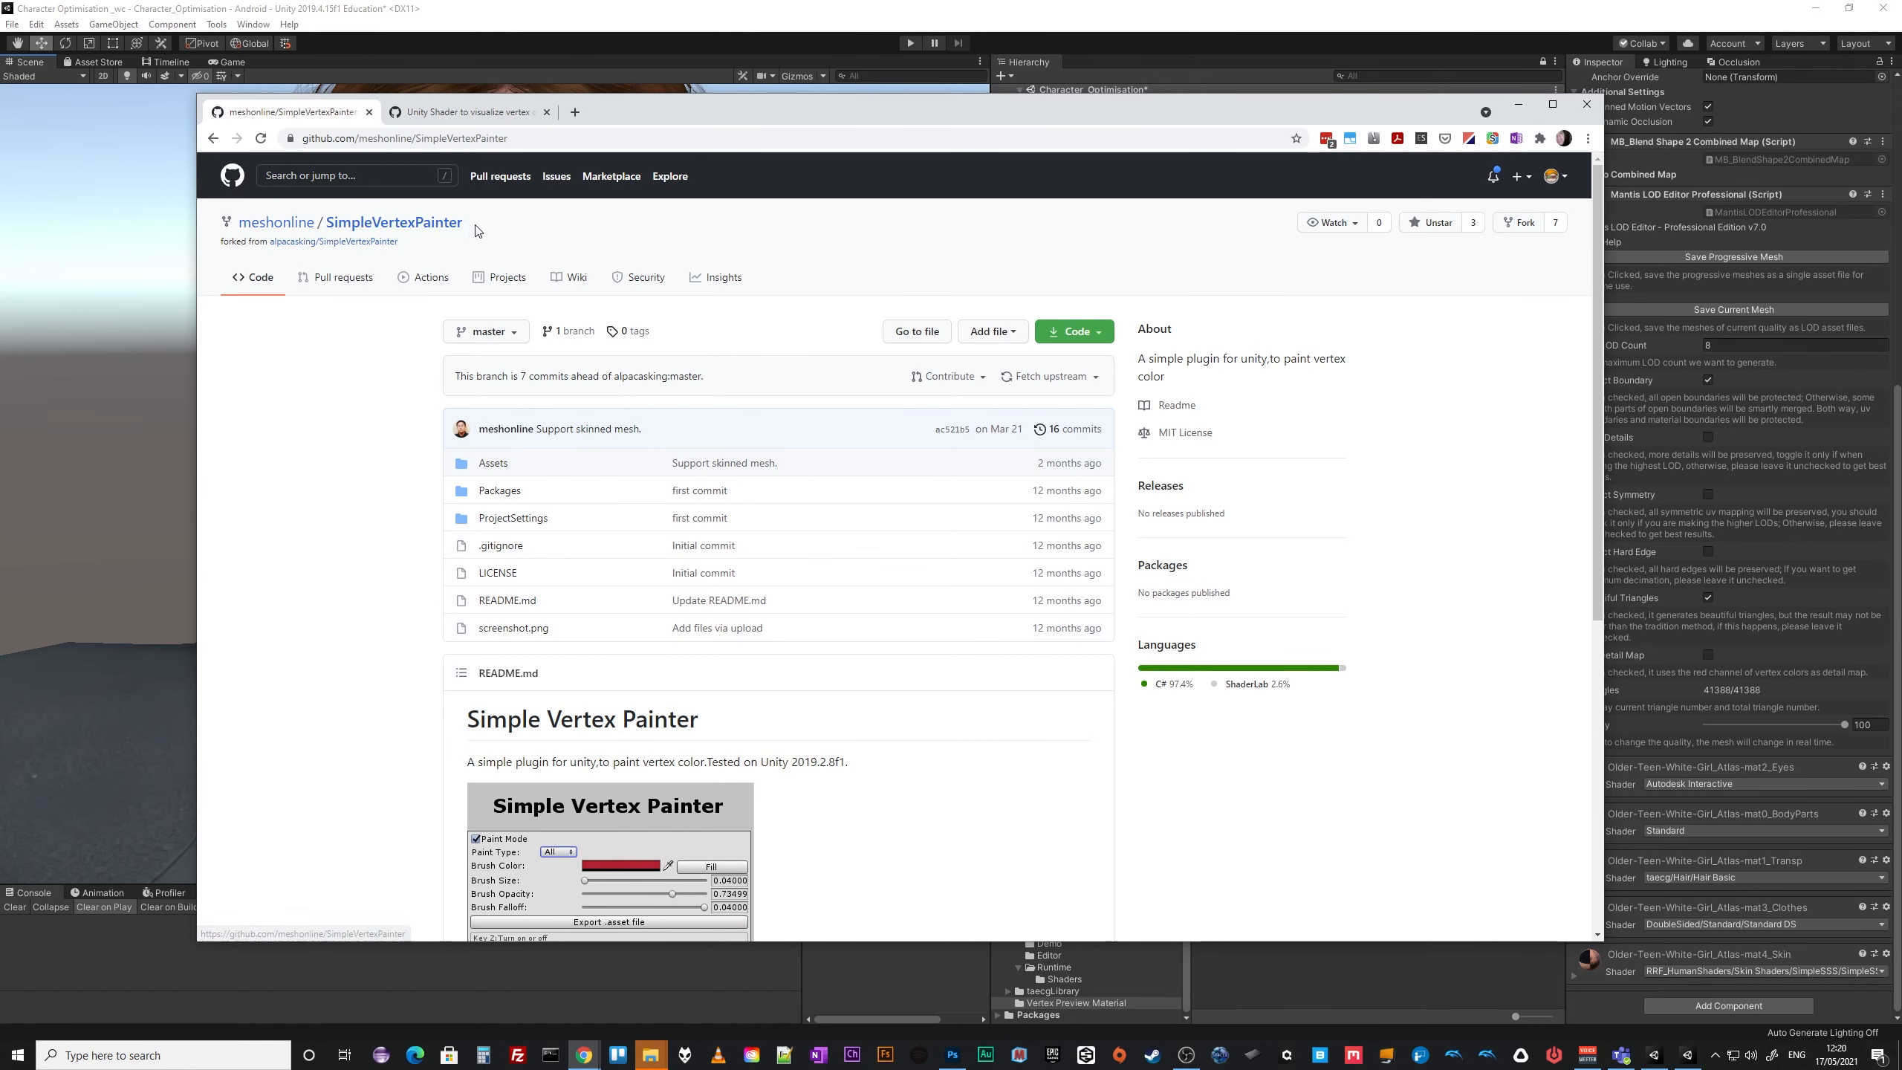
pyautogui.scroll(-3, 892, 746)
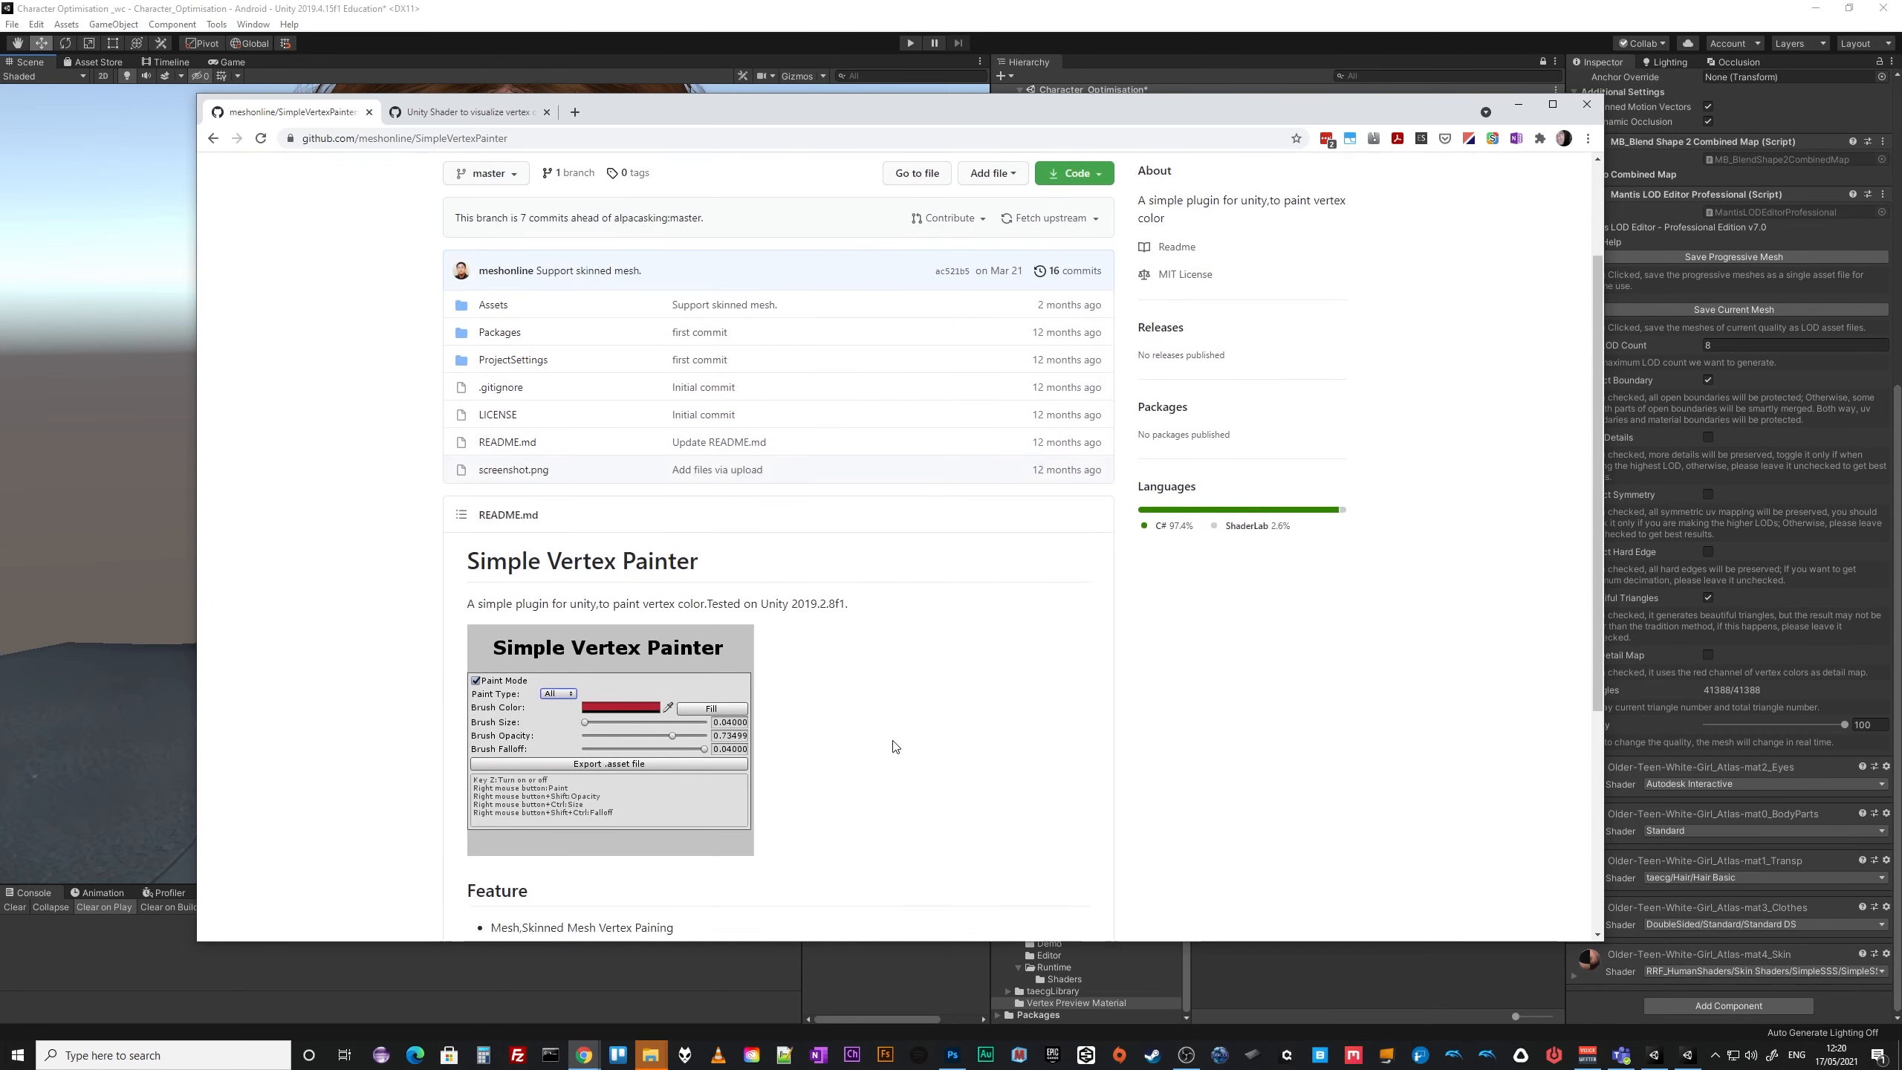
pyautogui.scroll(1, 897, 746)
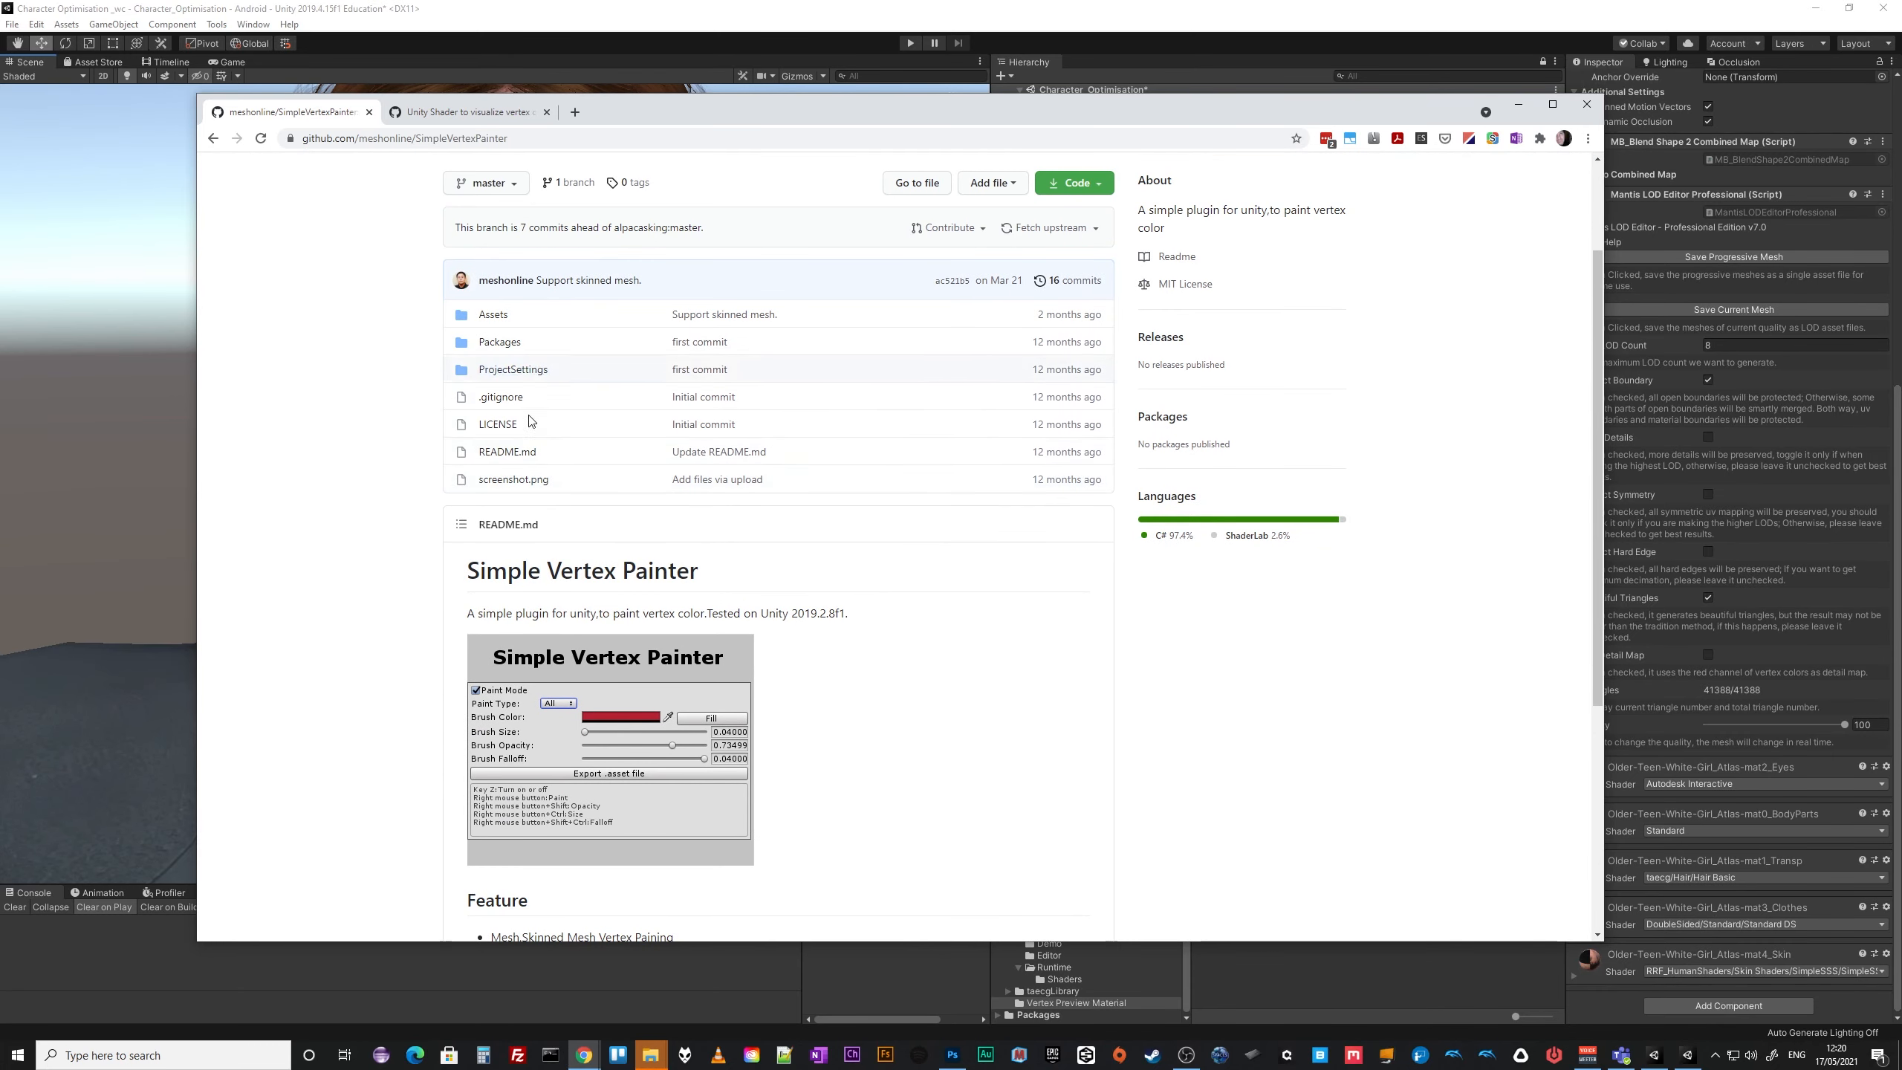
pyautogui.scroll(2, 712, 292)
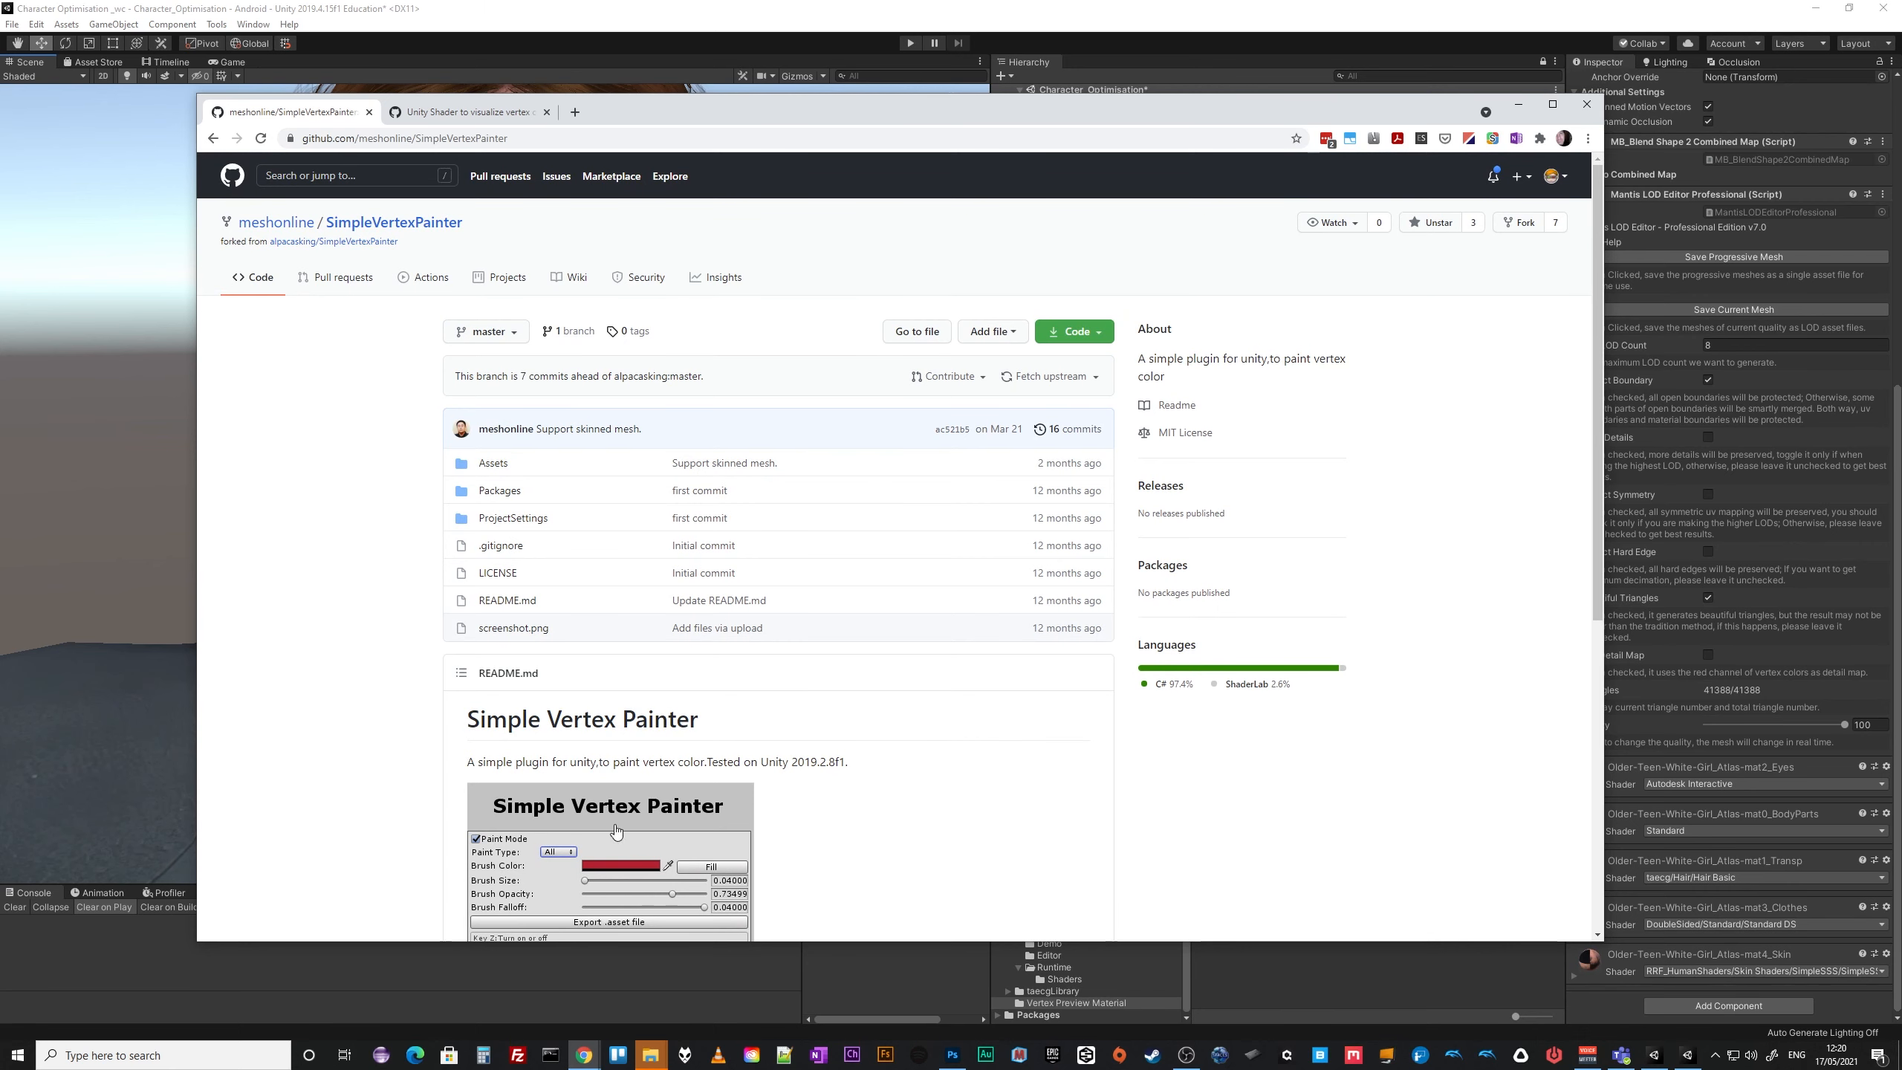
pyautogui.scroll(-1, 868, 827)
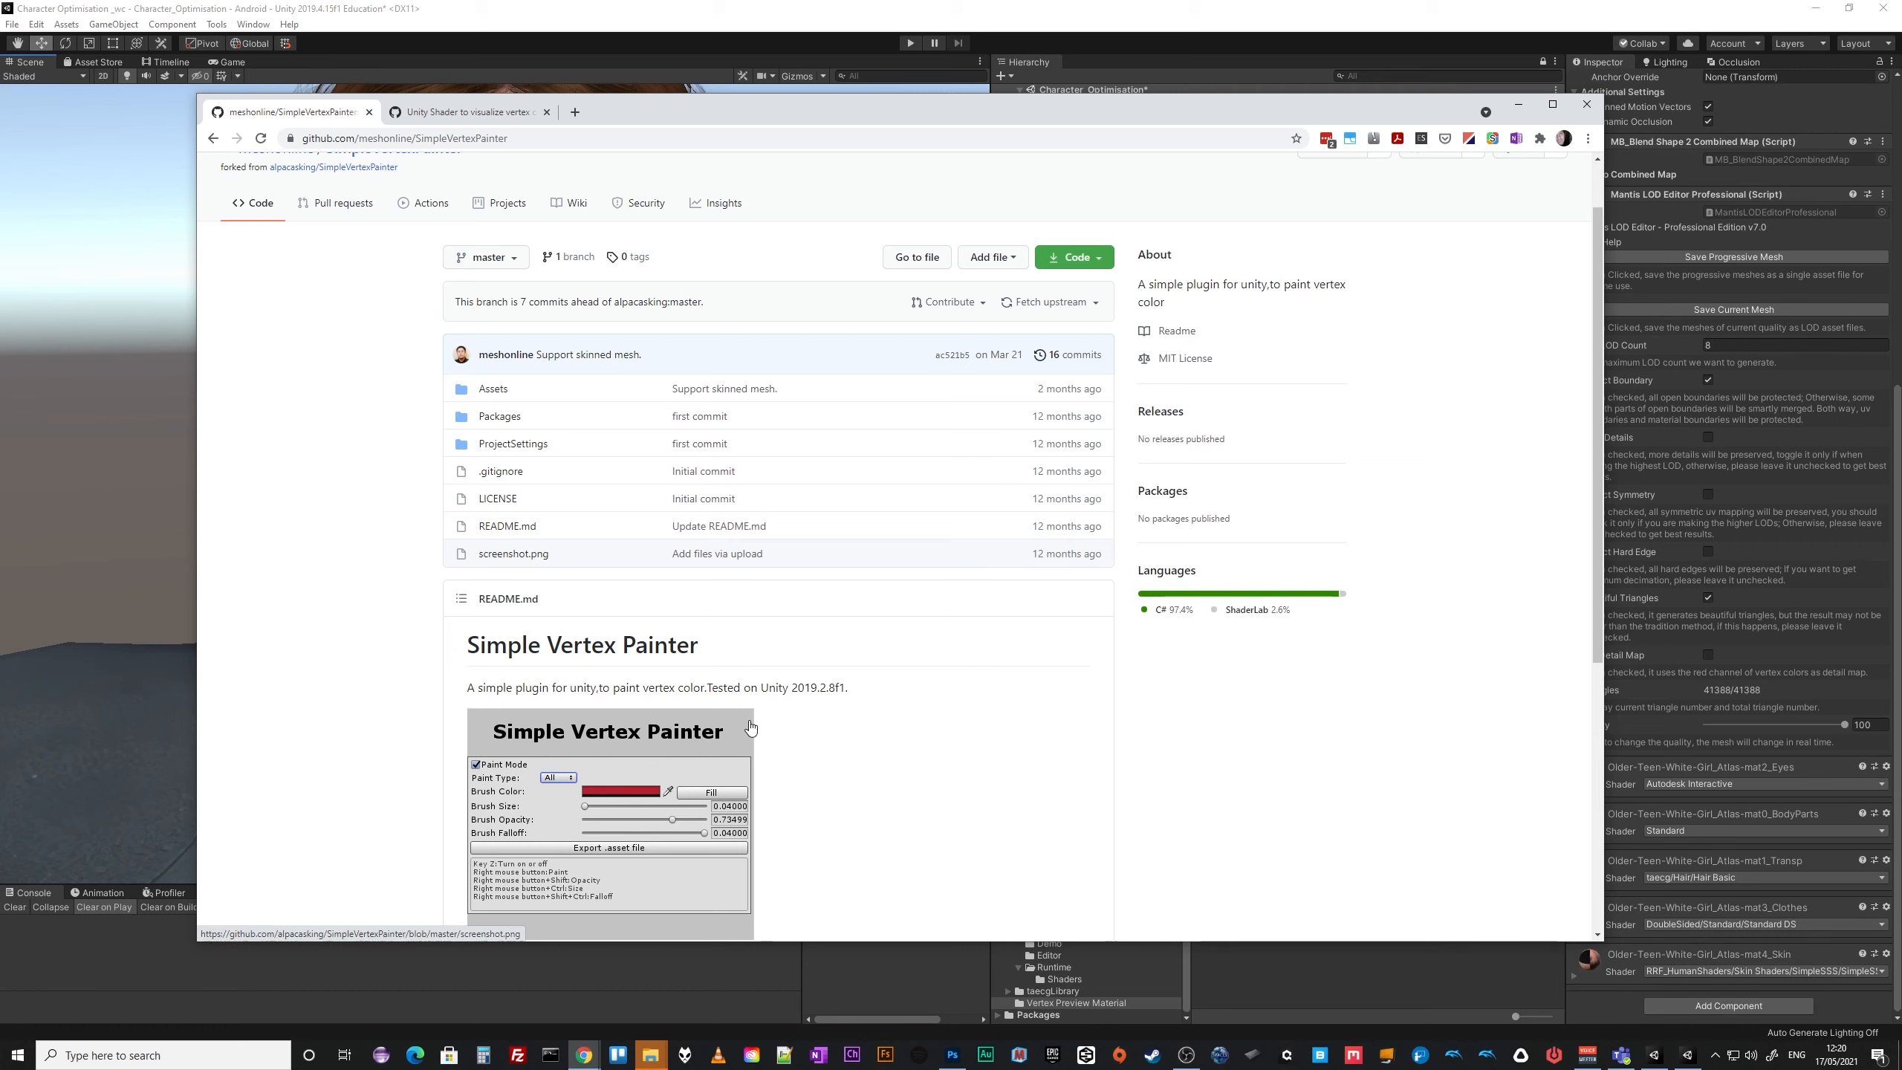
# Review the complete VertexColor.shader code in the GitHub Gist, and return to Unity.
pyautogui.click(473, 116)
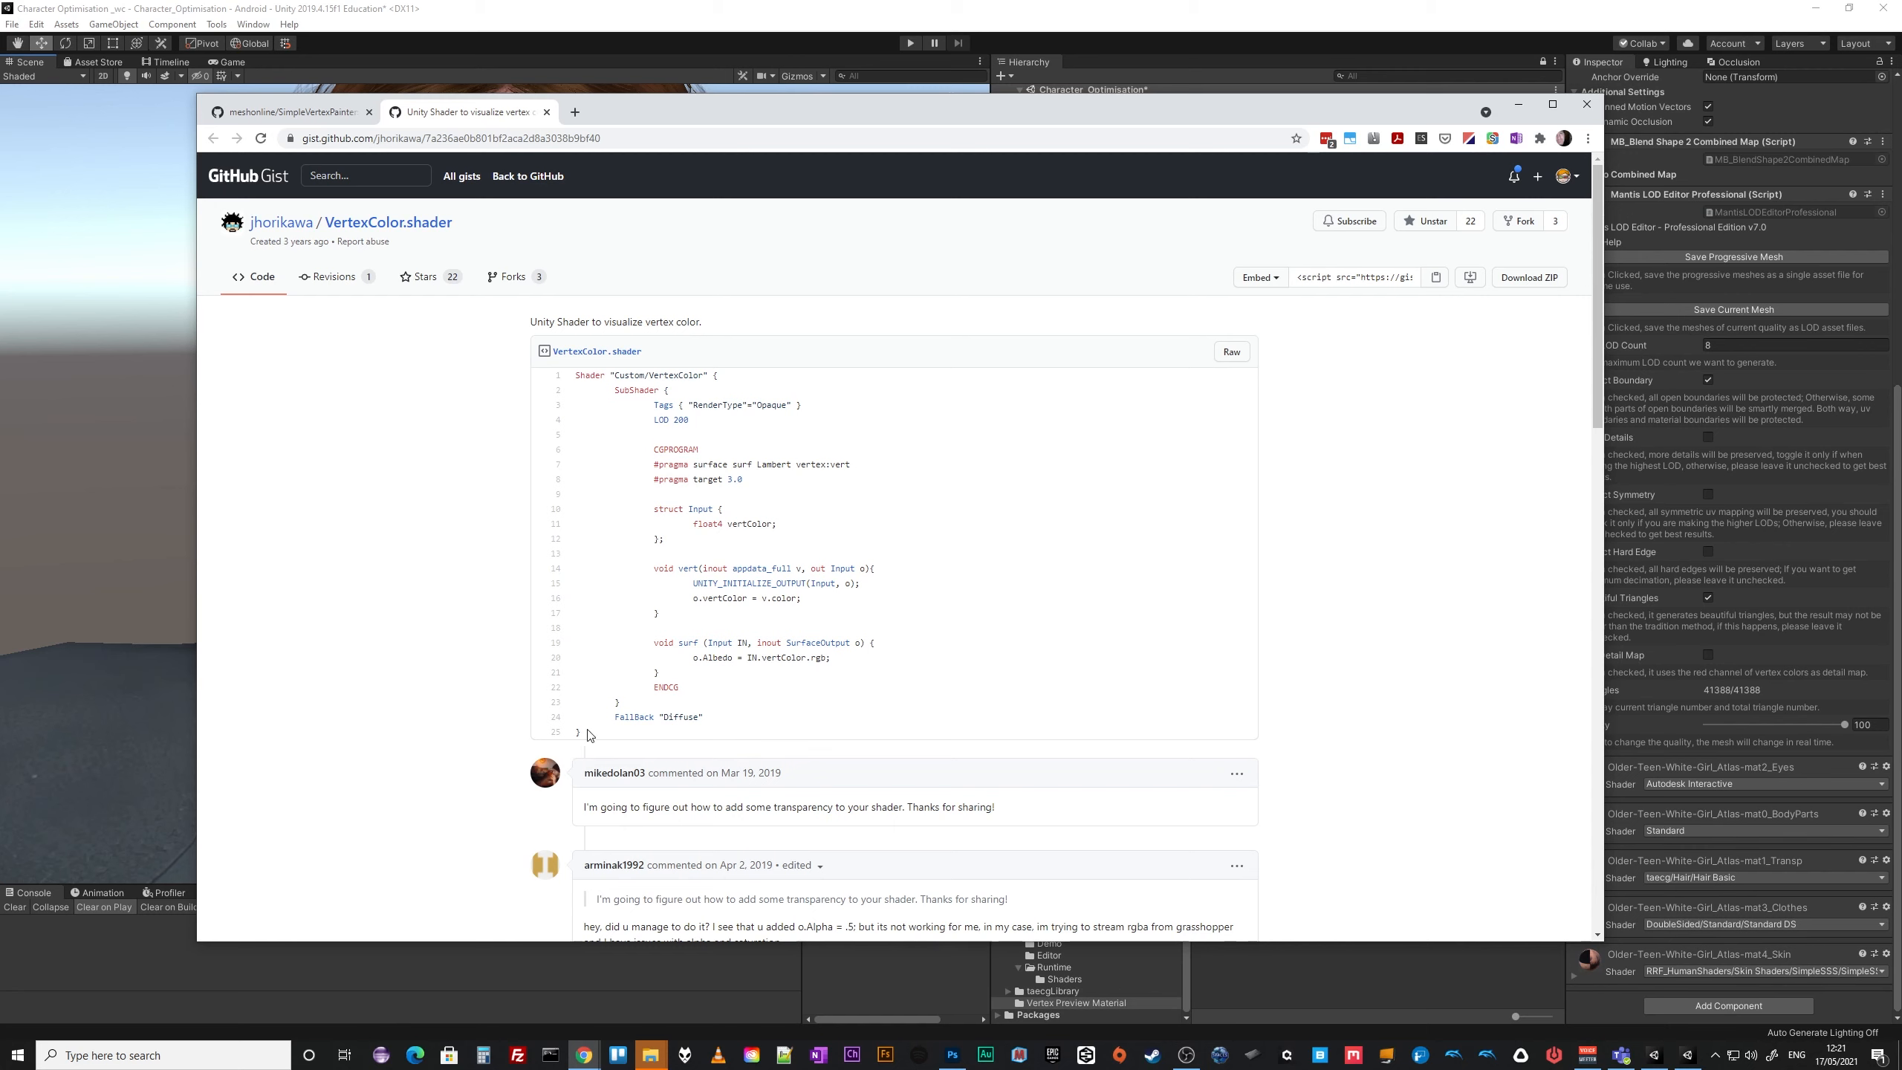
pyautogui.moveTo(592, 734); pyautogui.dragTo(571, 376)
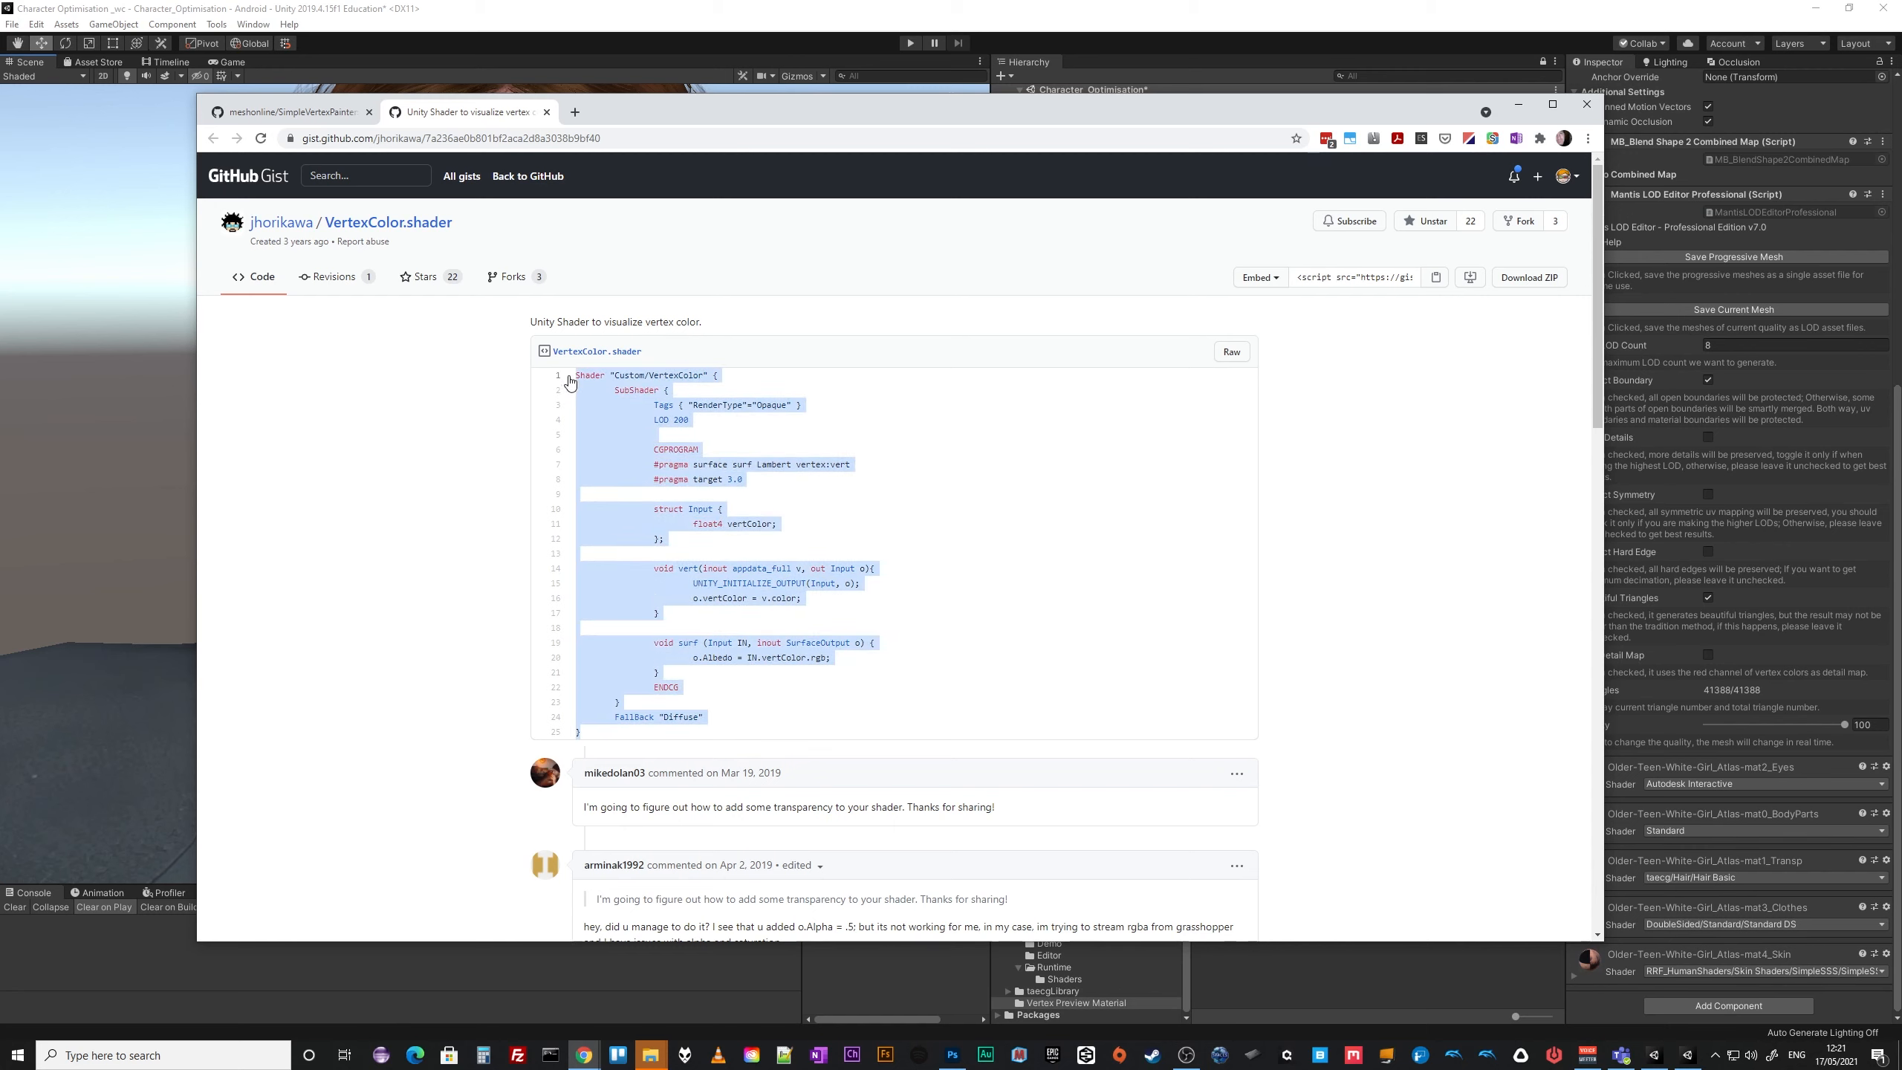
pyautogui.click(445, 569)
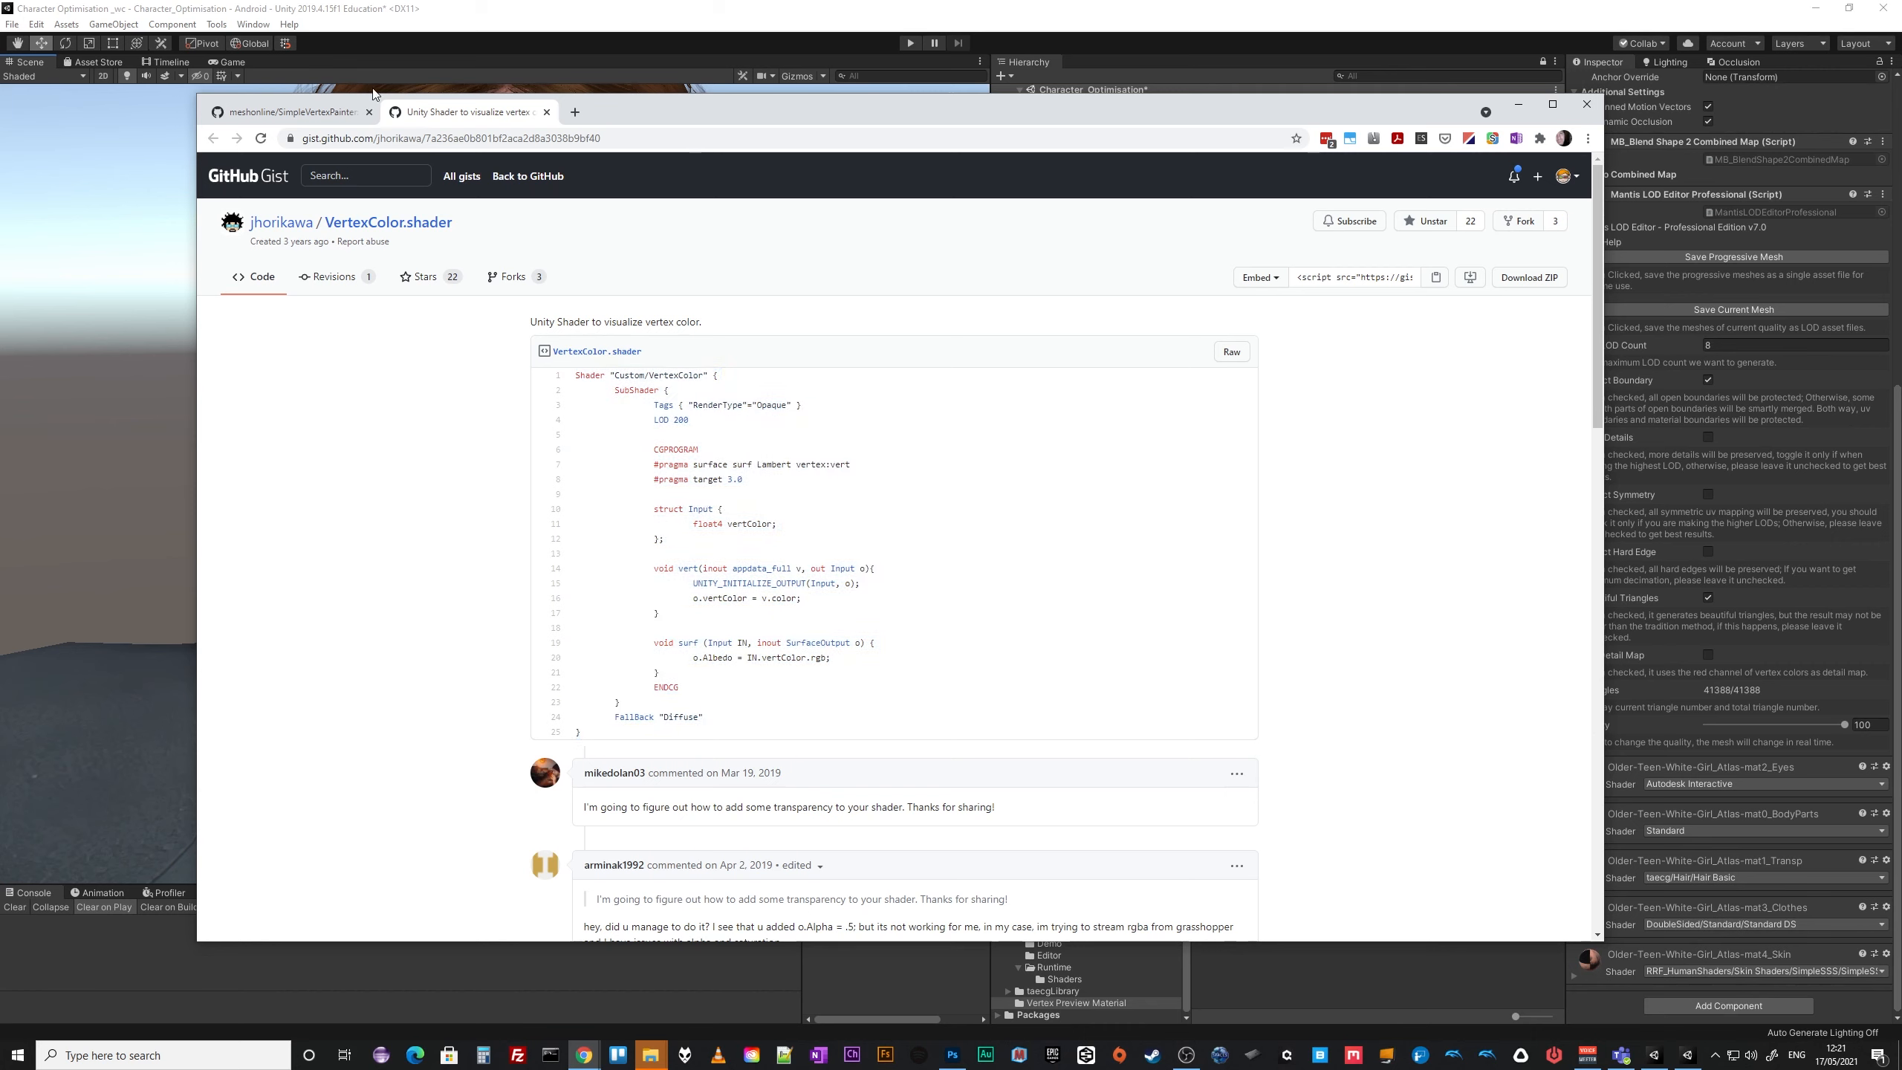
pyautogui.click(1517, 106)
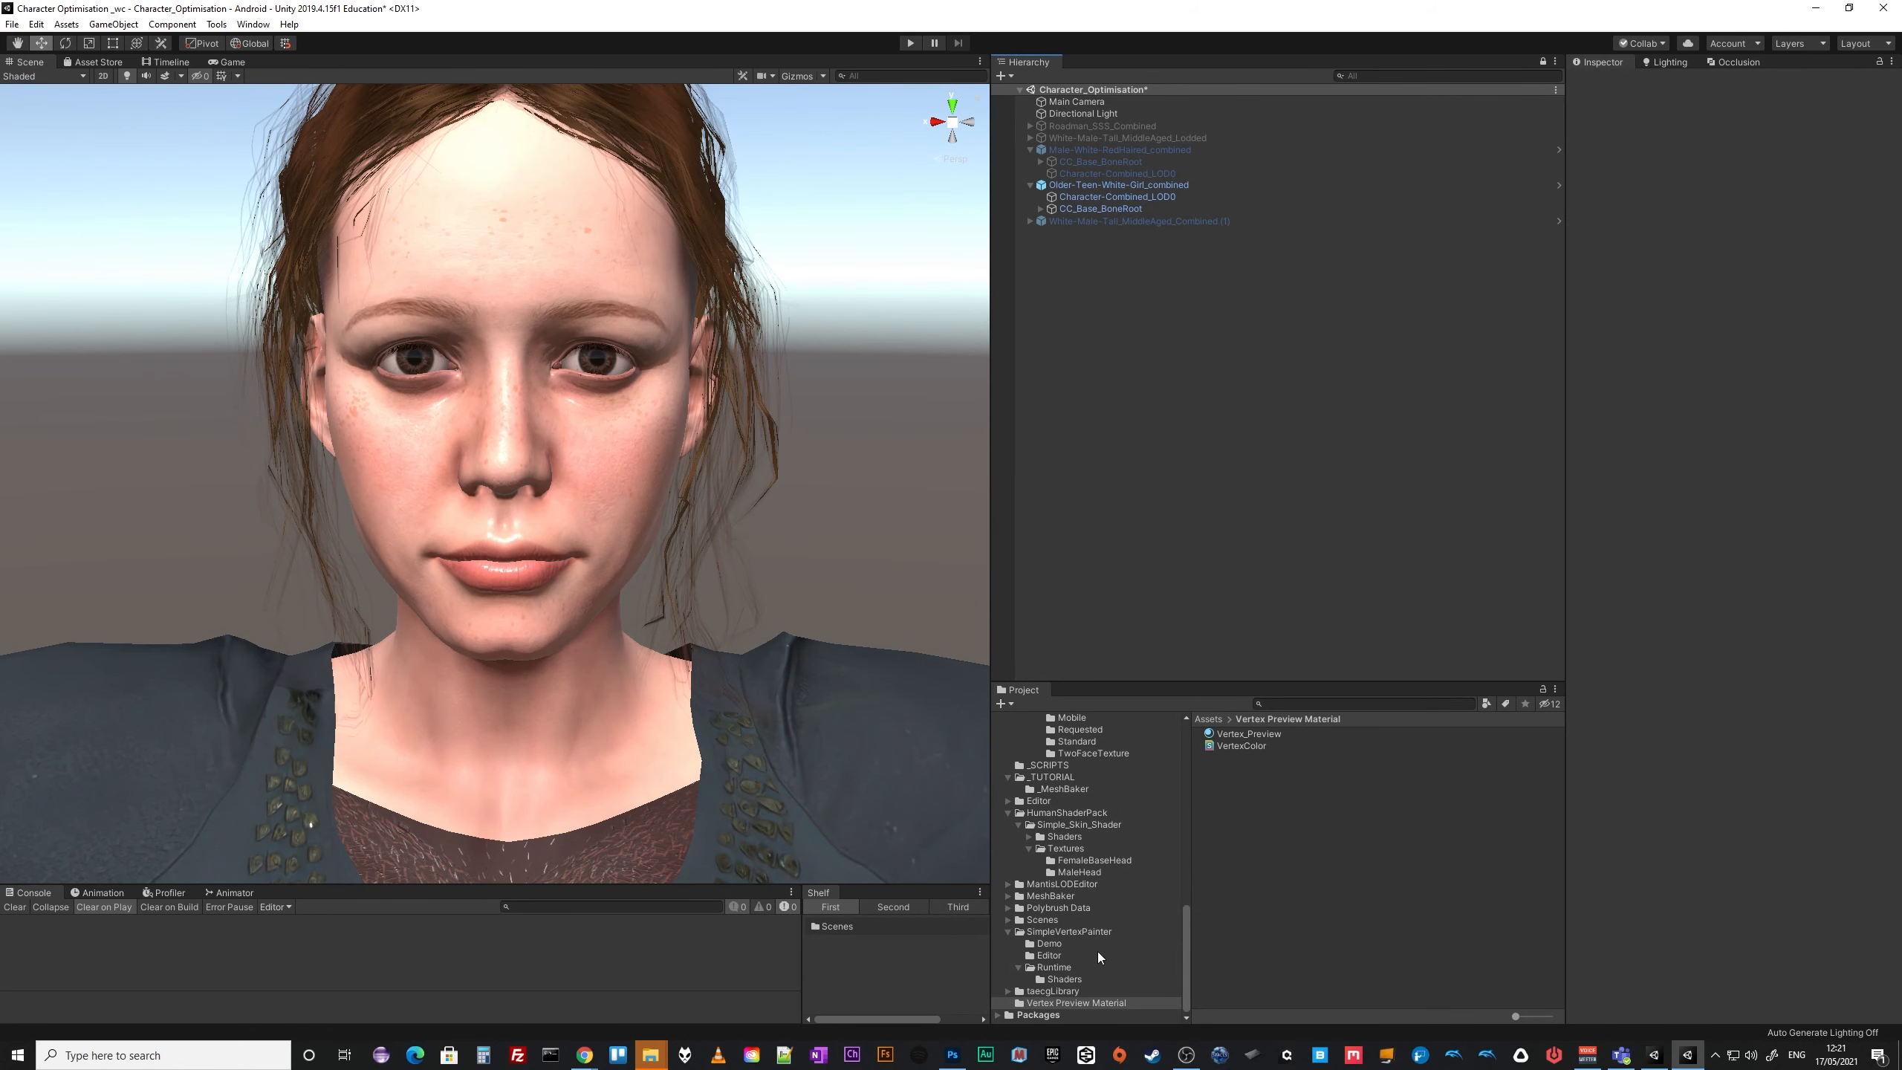
# Open the Vertex Color shader from Assets/SimpleVertexPainter/Runtime/Shaders in Visual Studio Code.
pyautogui.click(1056, 933)
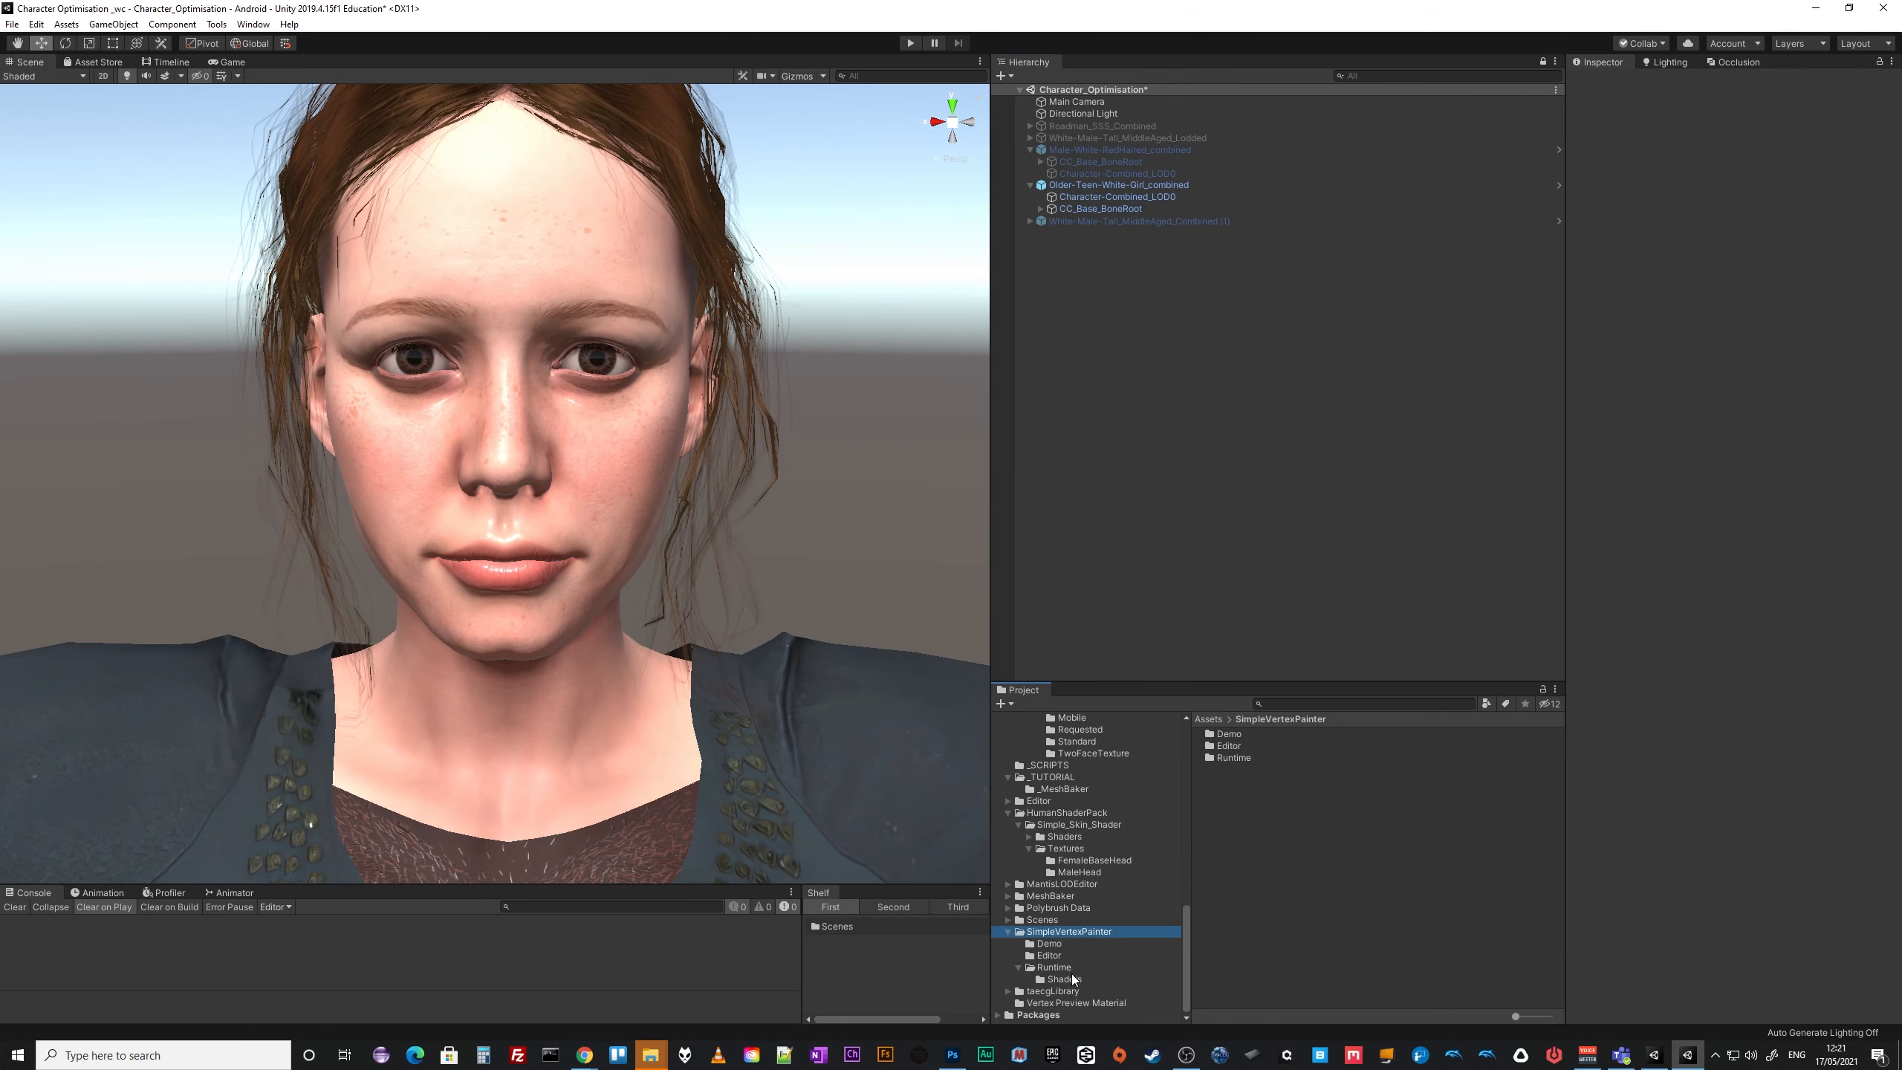
pyautogui.click(1074, 967)
pyautogui.click(1085, 978)
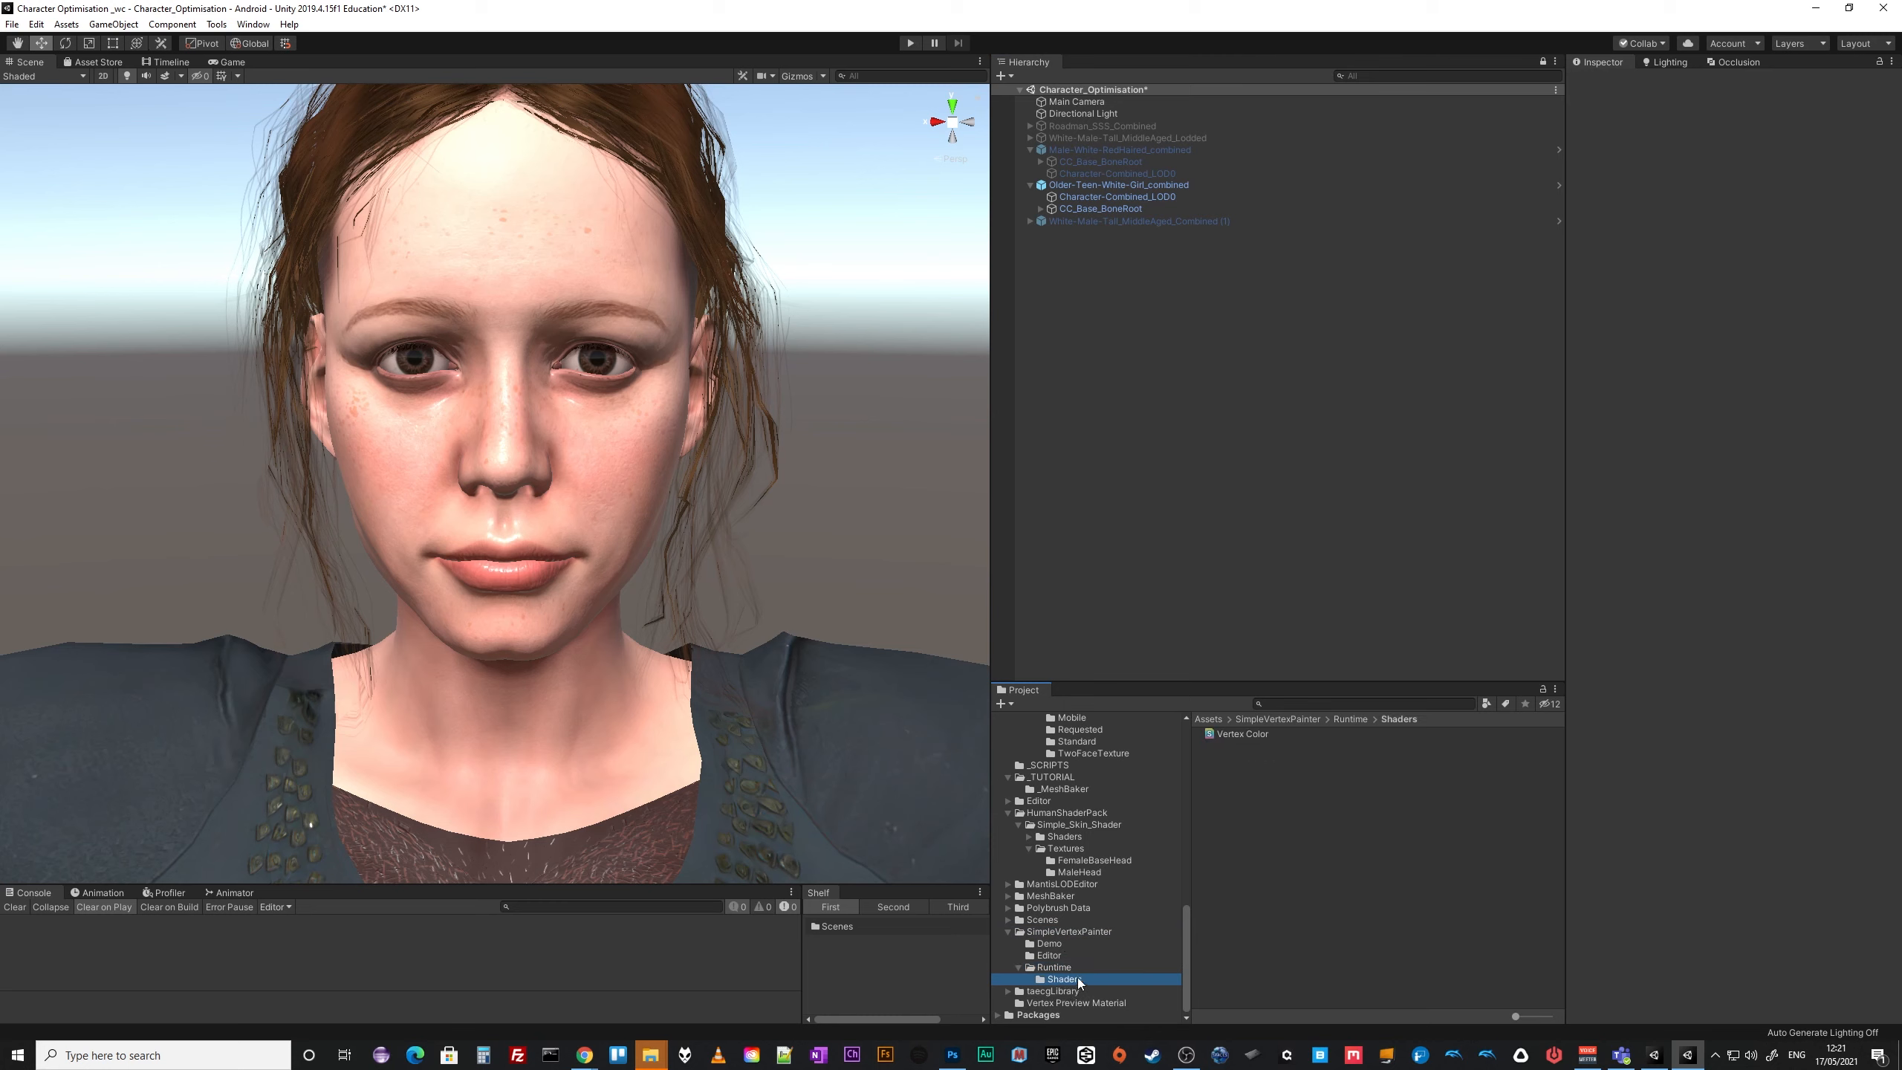
pyautogui.click(1240, 734)
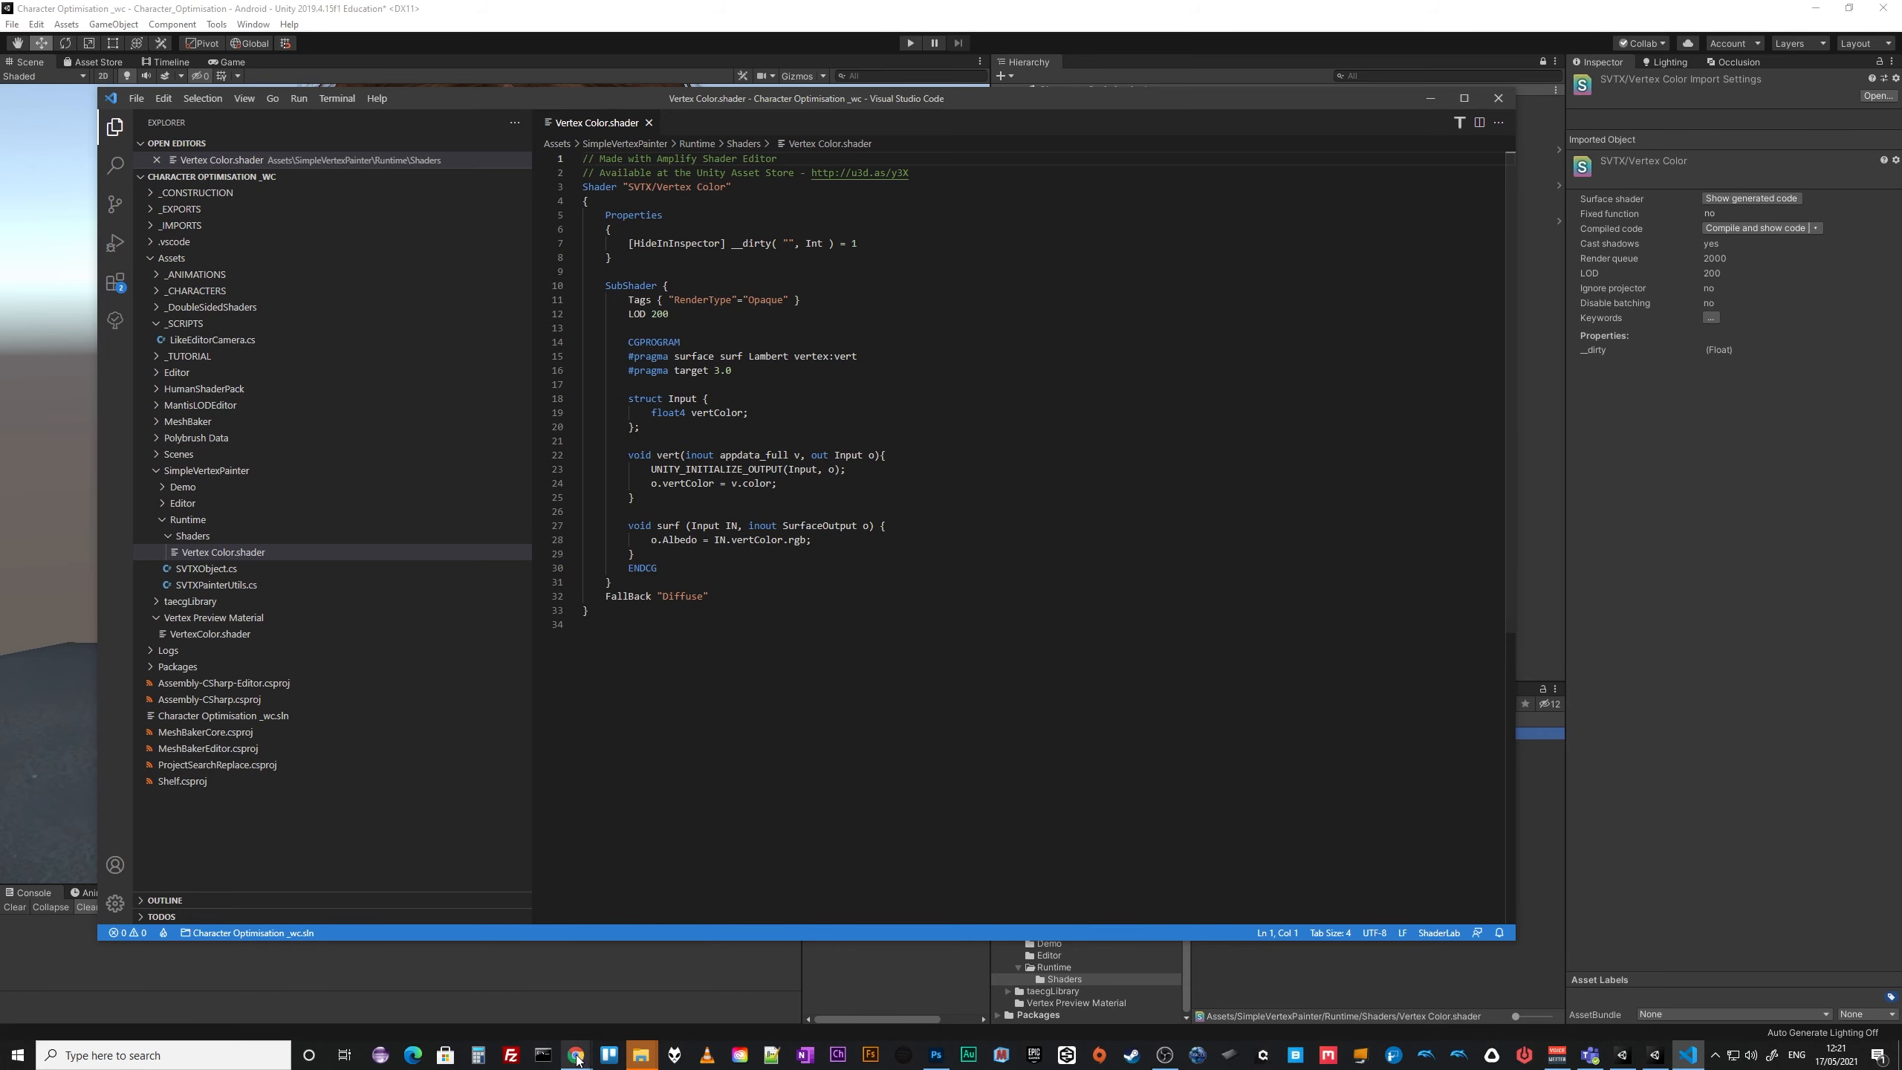
# Compare the project's Vertex Color shader with the VertexColor.shader gist in Chrome, and return to Visual Studio Code.
pyautogui.moveTo(575, 1057)
pyautogui.click(662, 994)
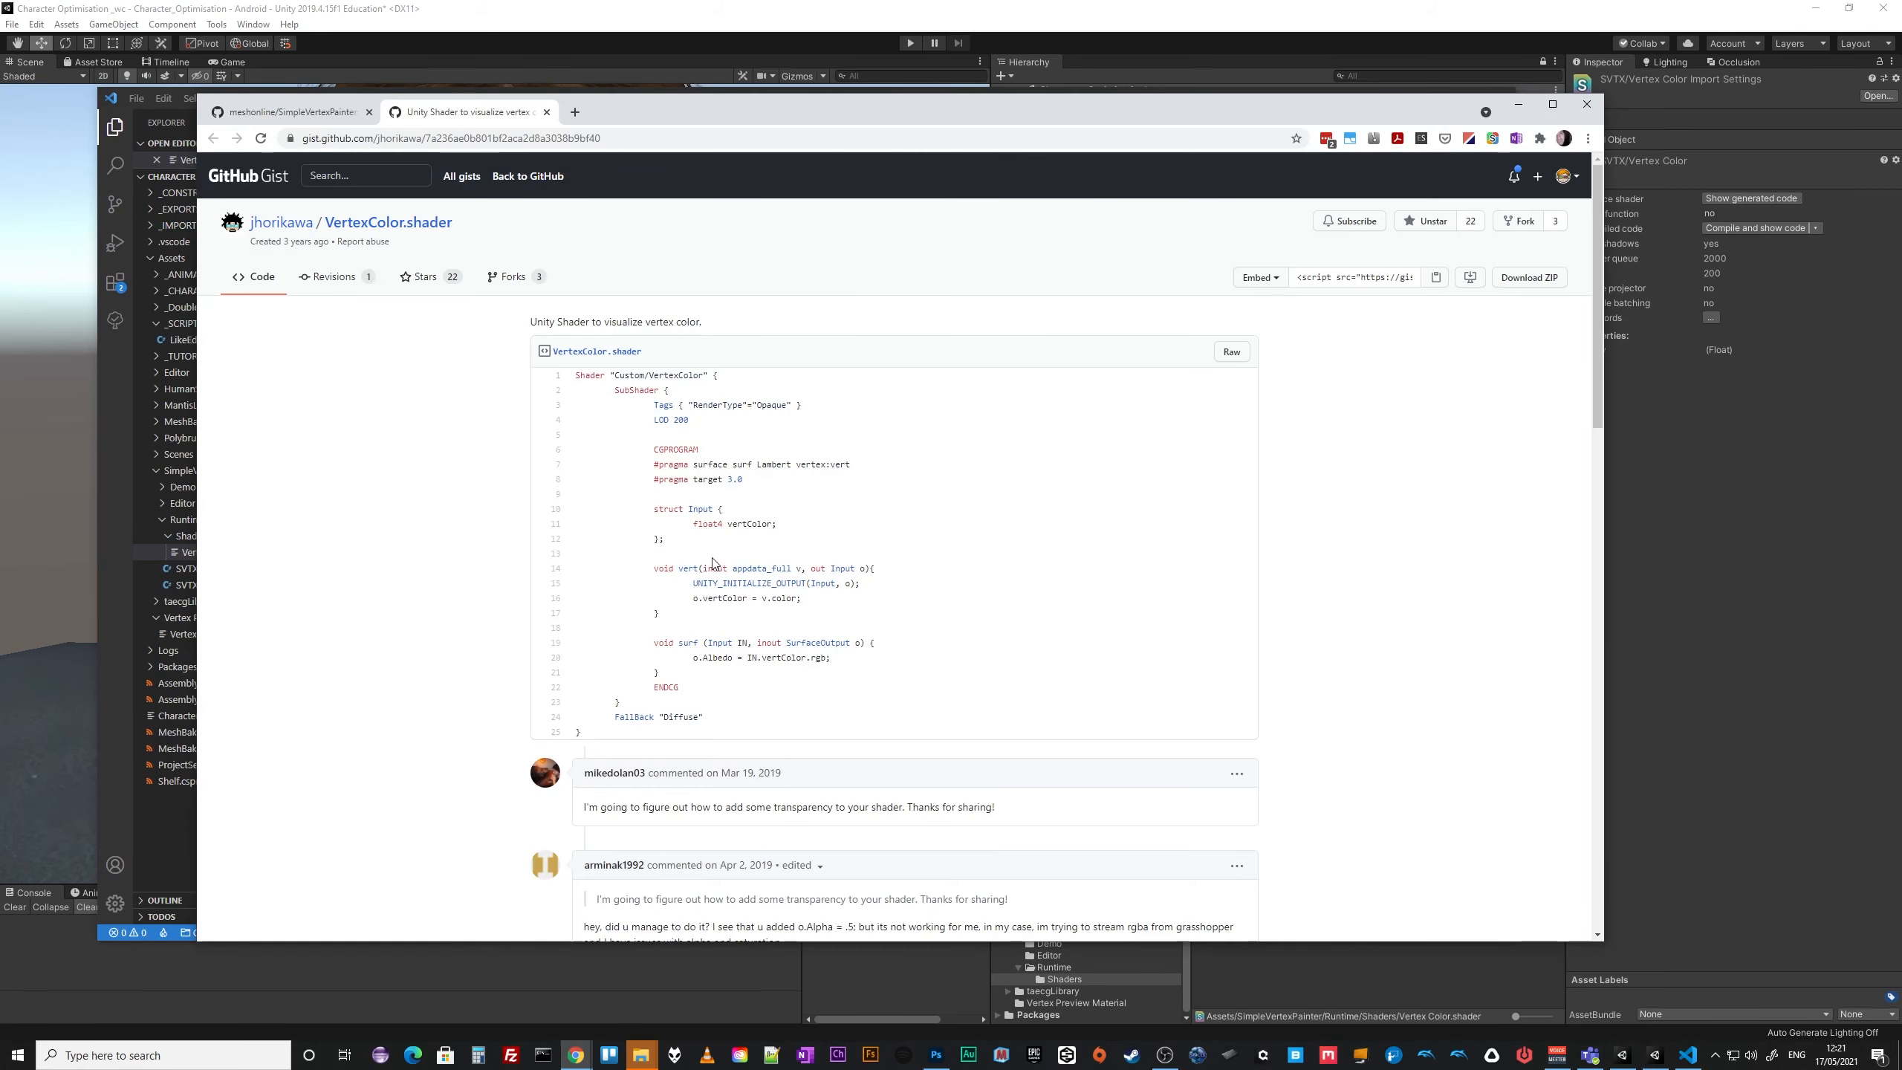
pyautogui.click(1518, 104)
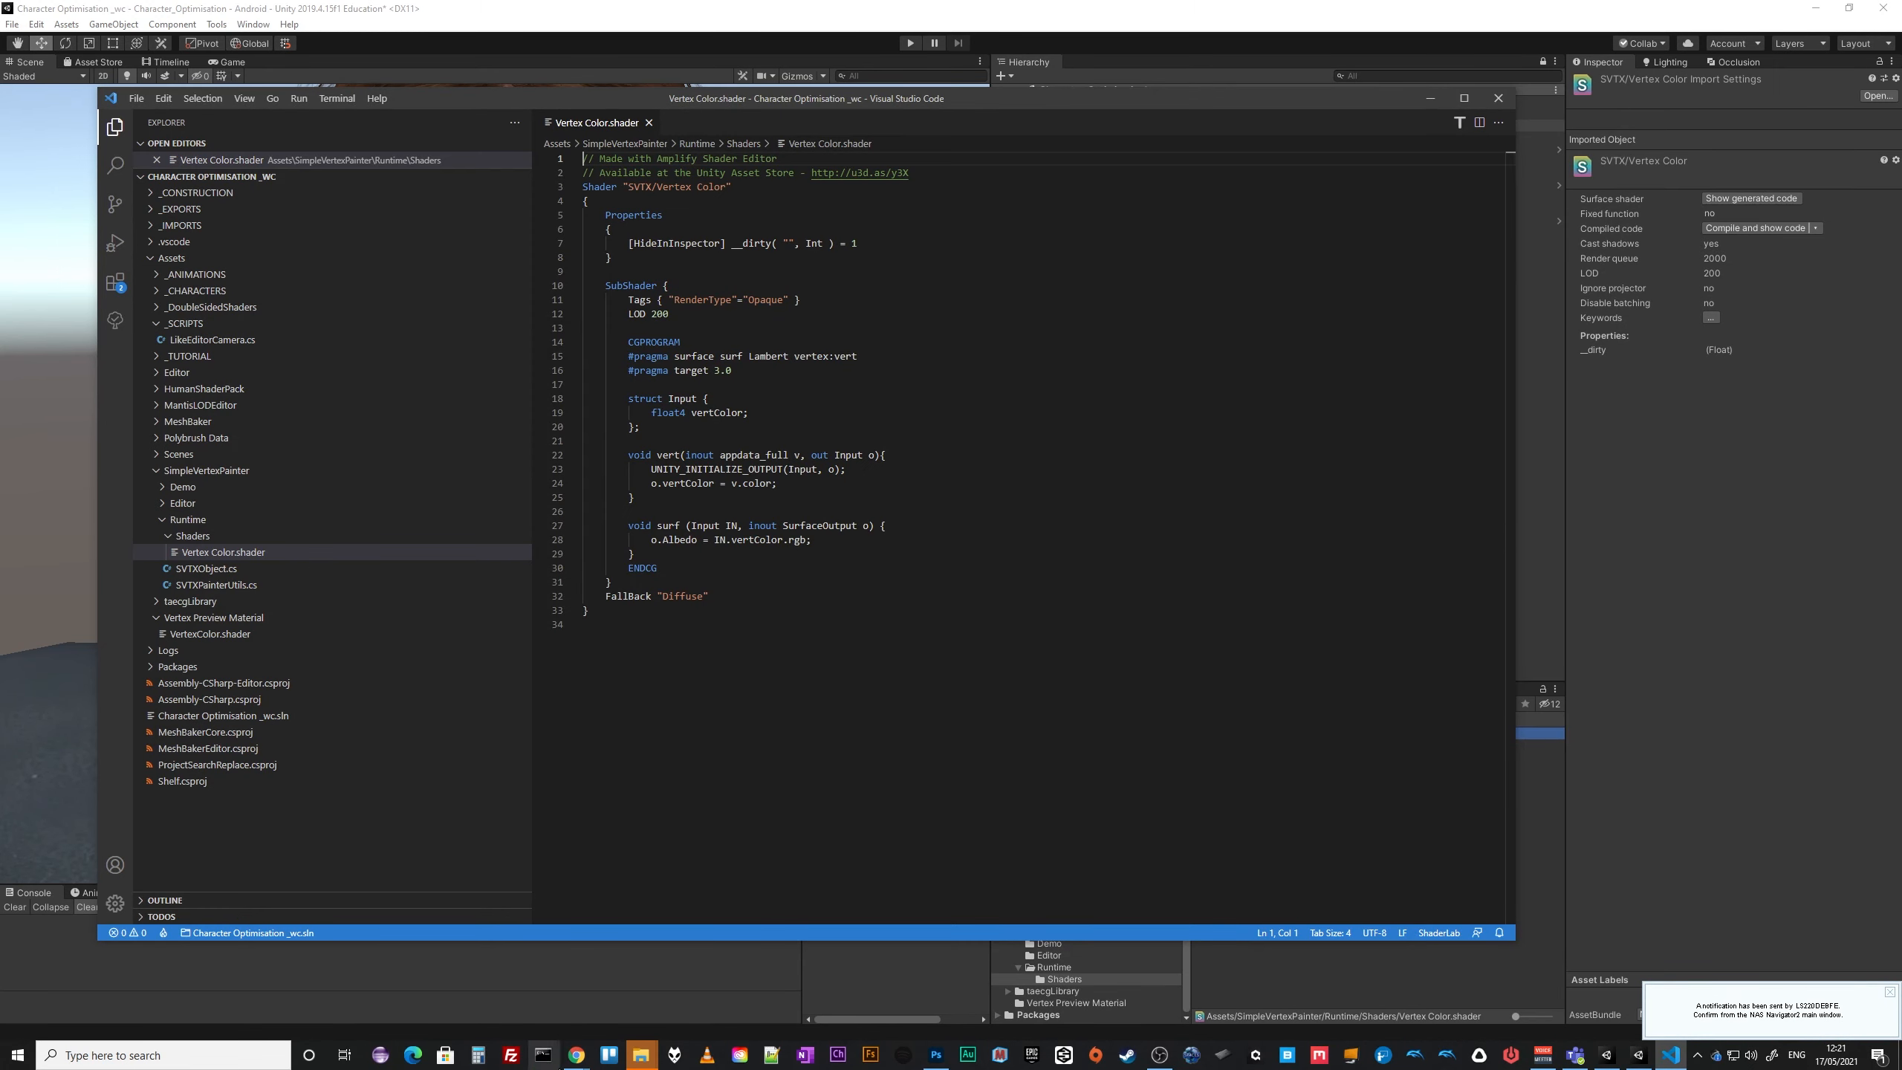
# In Chrome, view the original Vertex Color.shader code in the SimpleVertexPainter repository's Assets/SimpleVertexPainter/Runtime/Shaders folder.
pyautogui.moveTo(576, 1055)
pyautogui.click(650, 992)
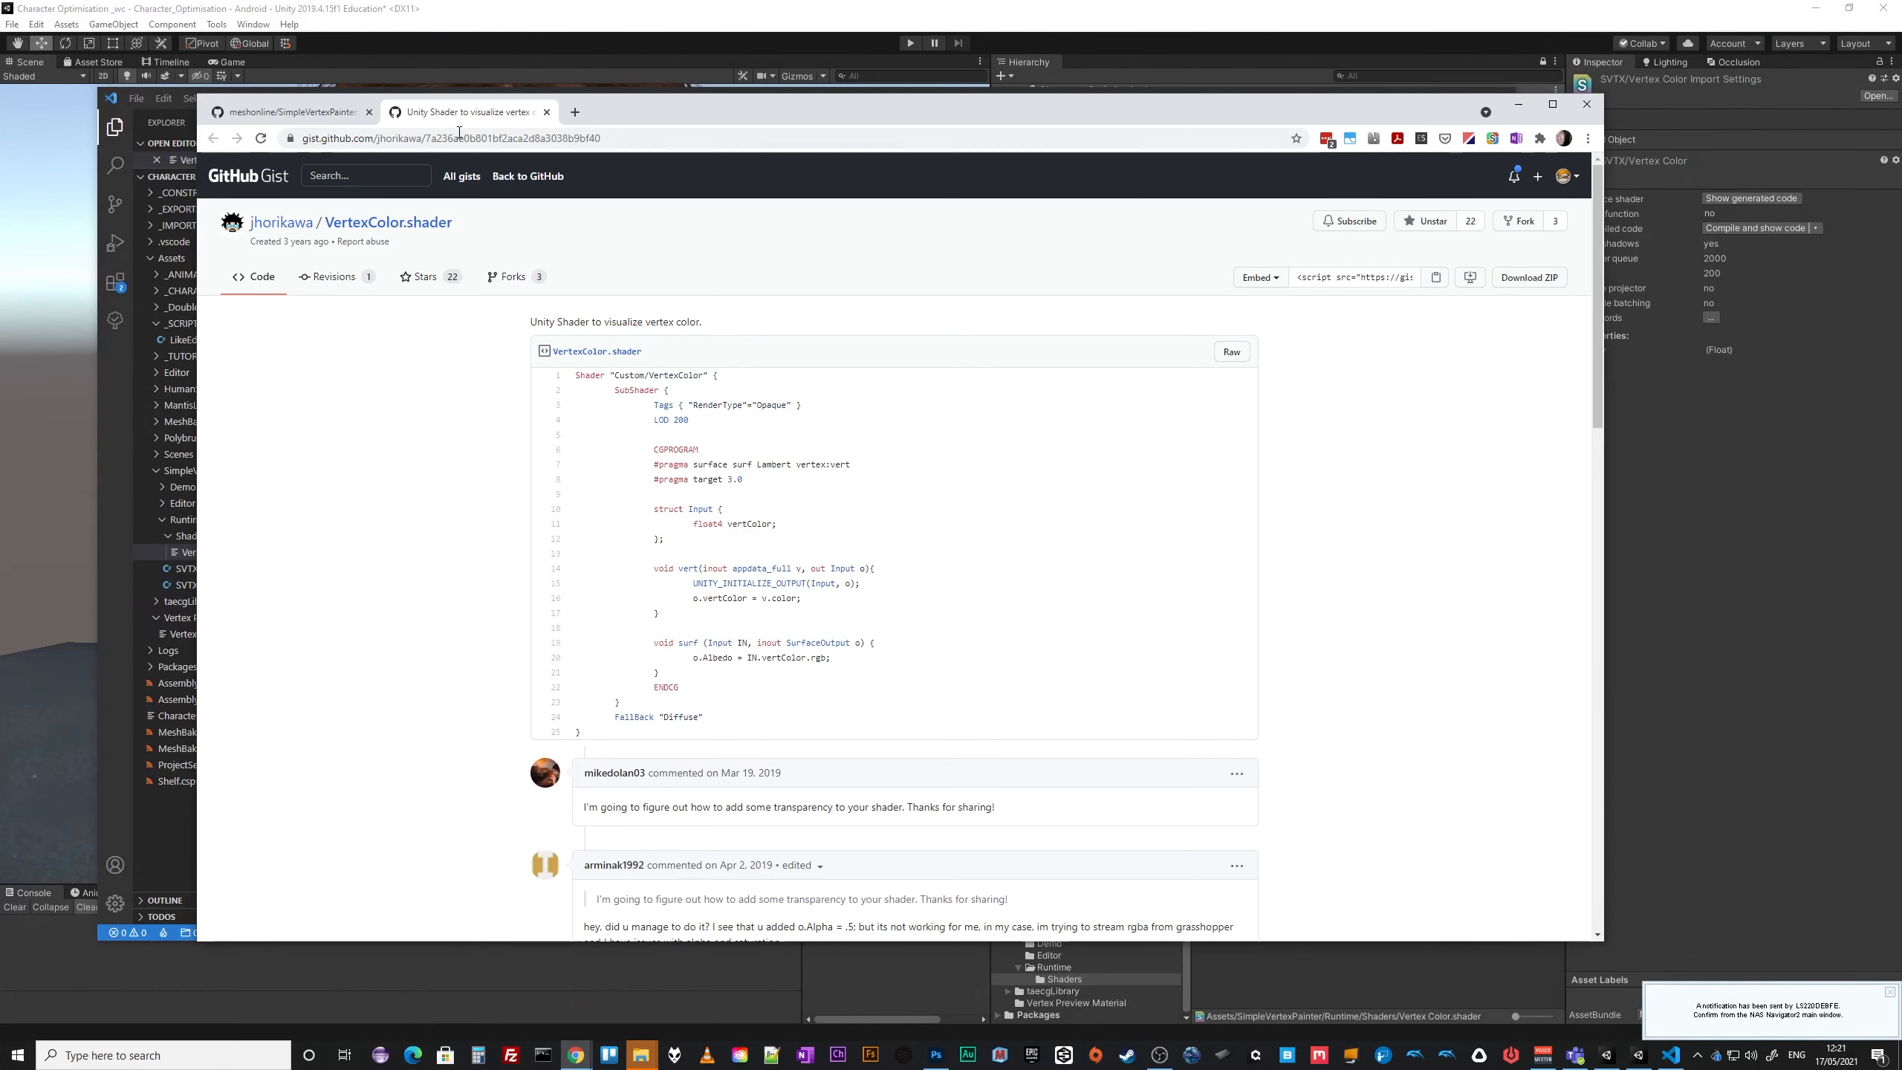
pyautogui.click(326, 112)
pyautogui.click(493, 389)
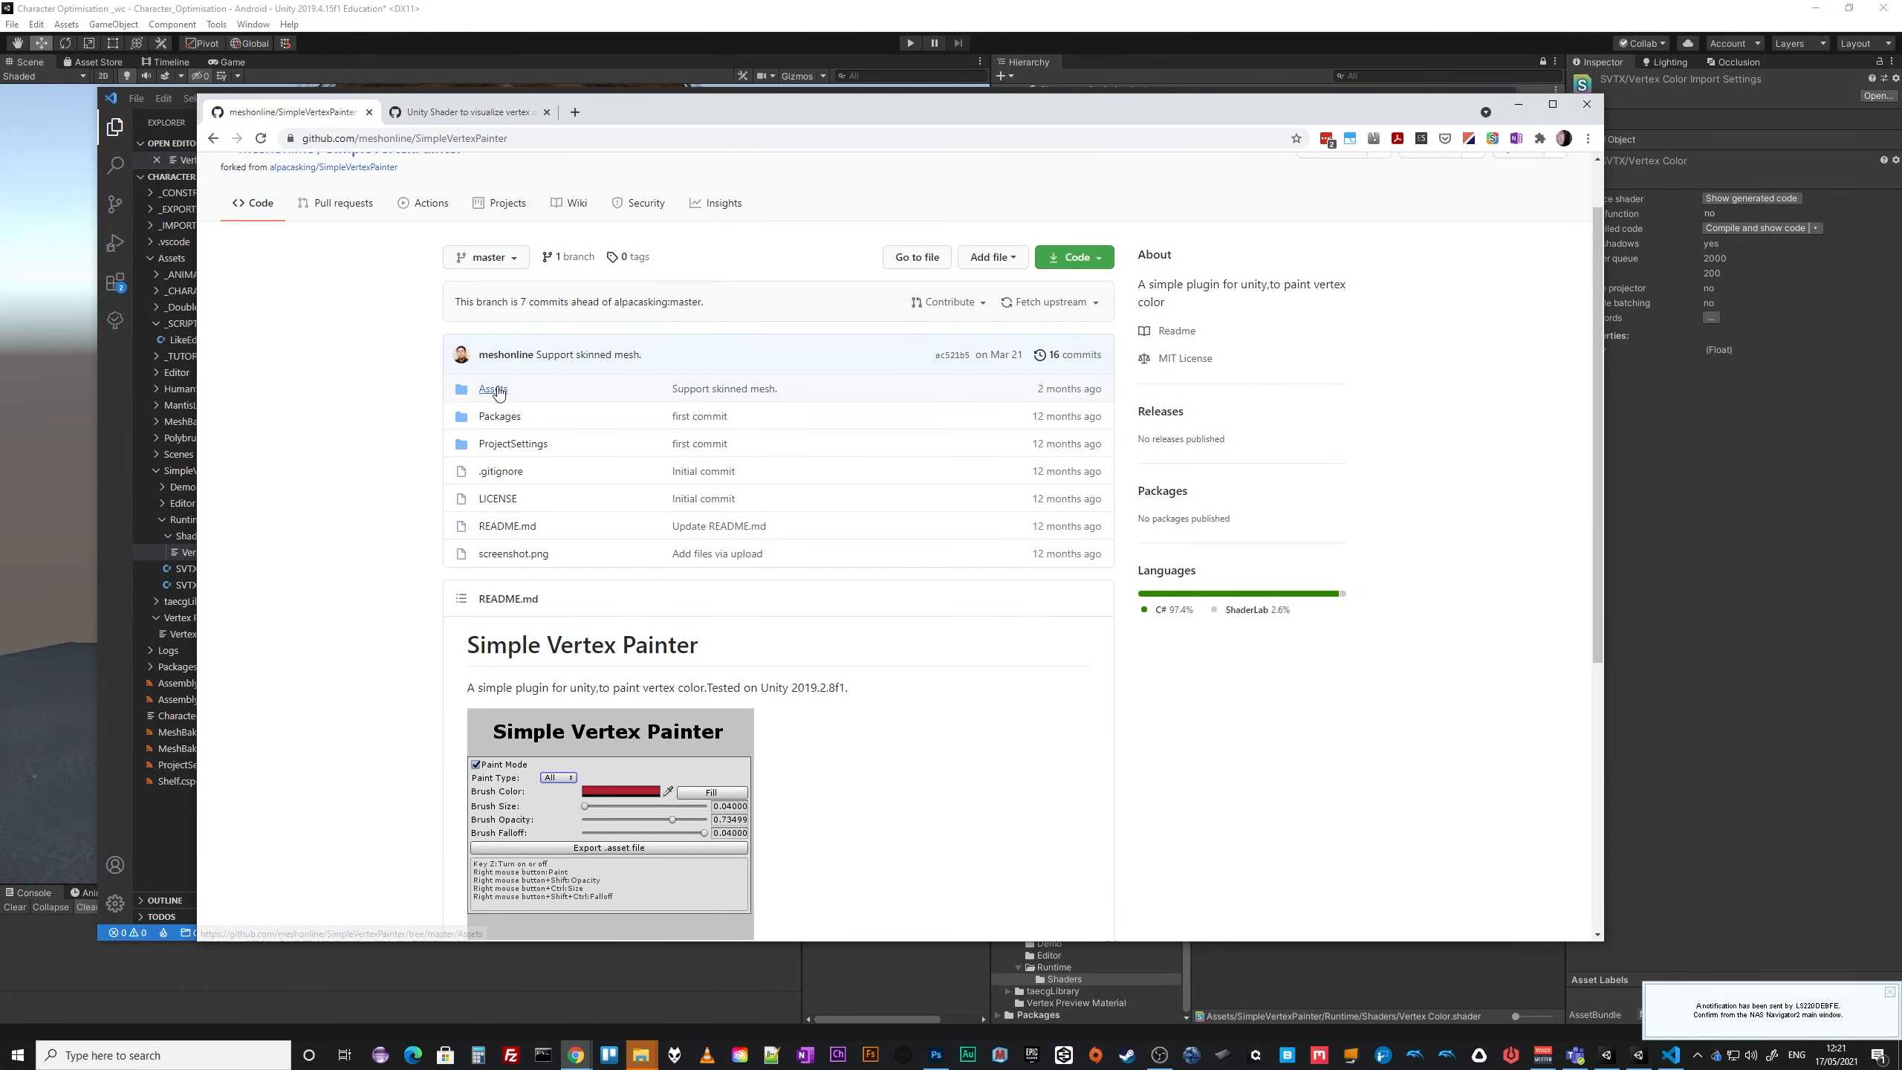
pyautogui.click(527, 496)
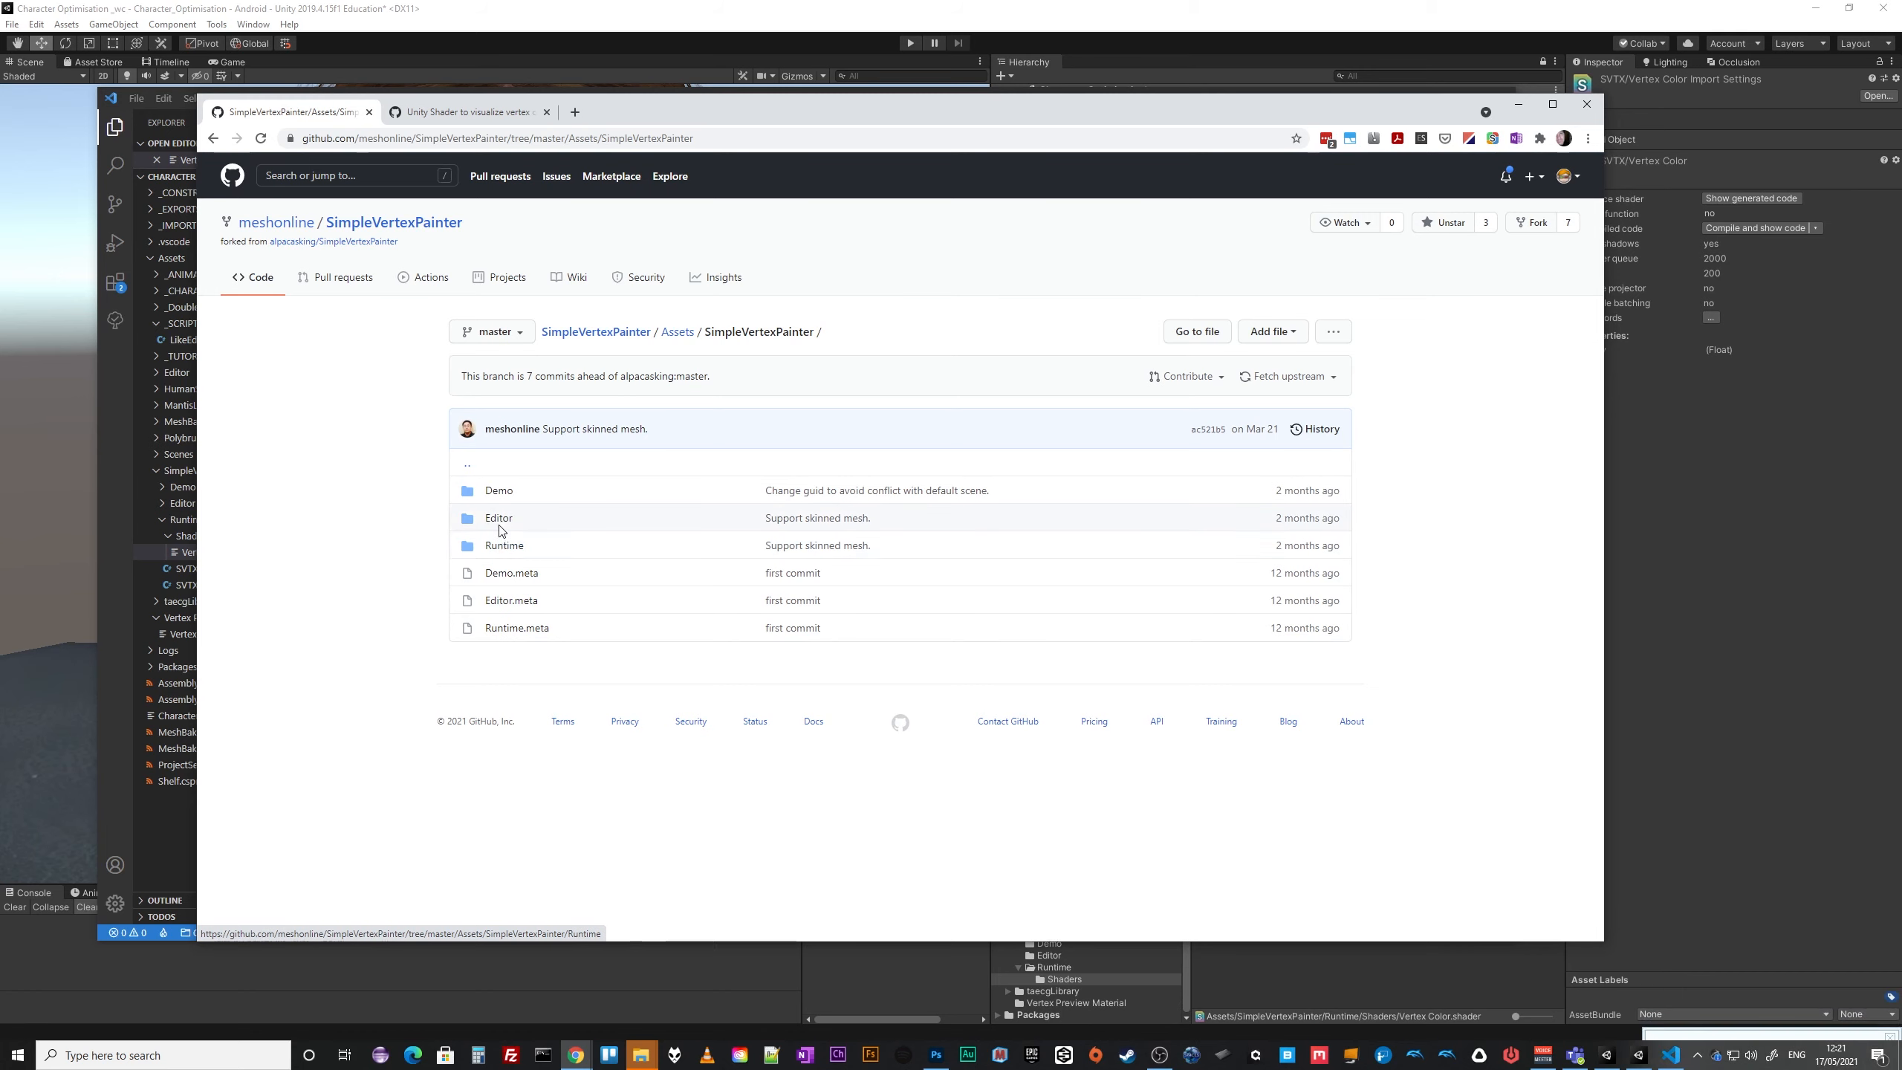
pyautogui.click(500, 519)
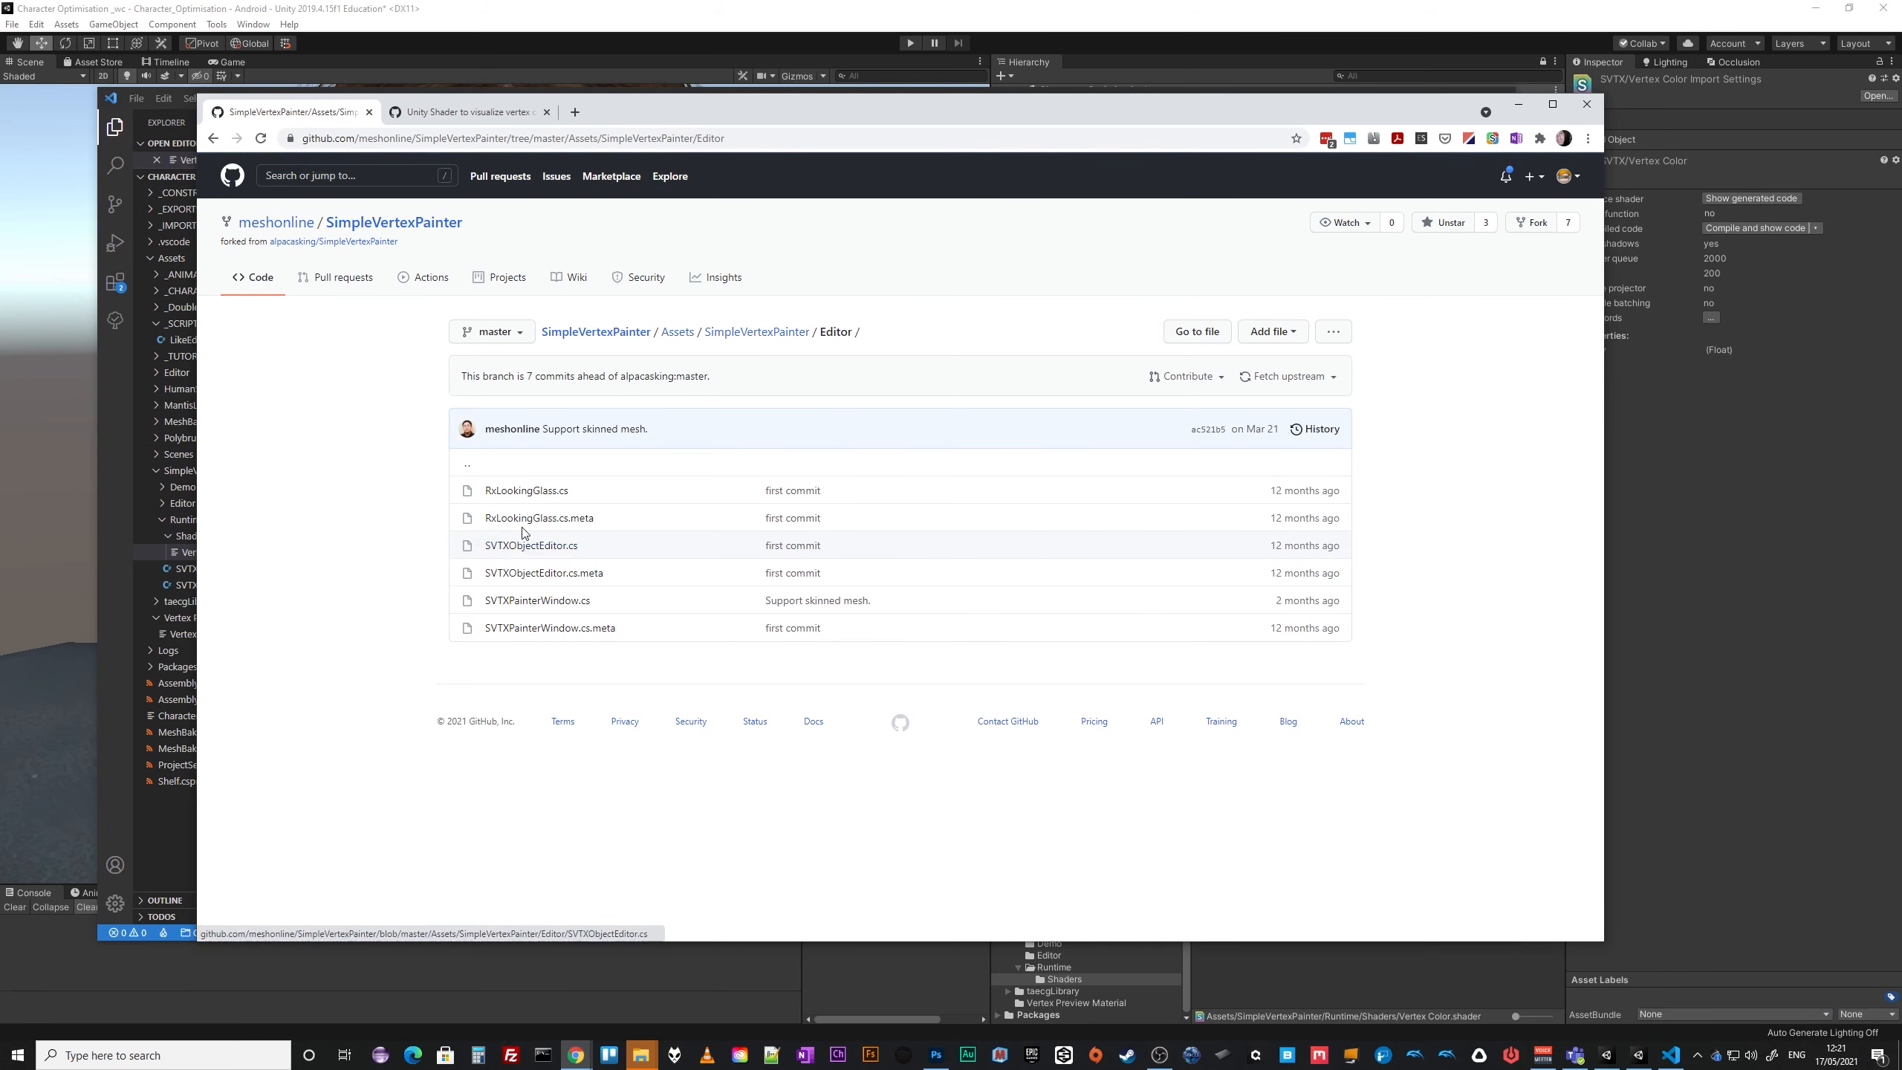
pyautogui.click(678, 333)
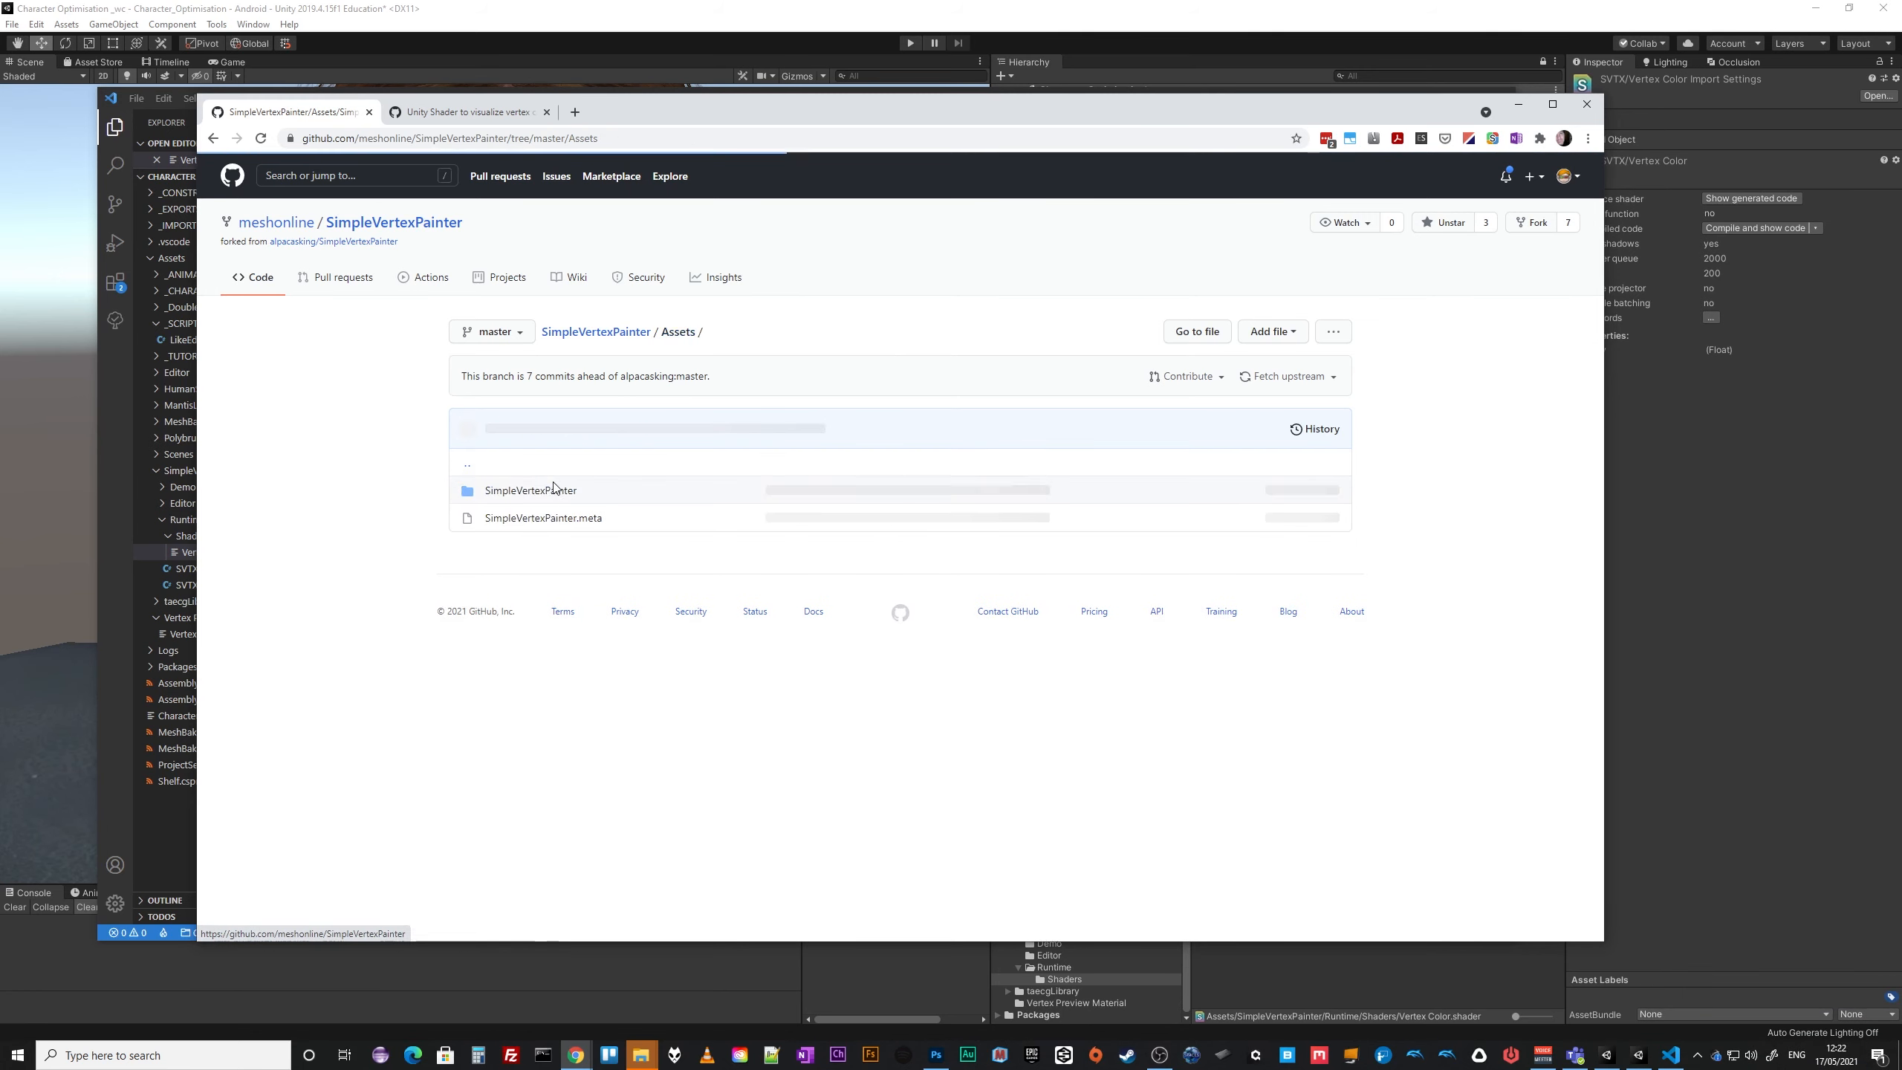
pyautogui.click(529, 492)
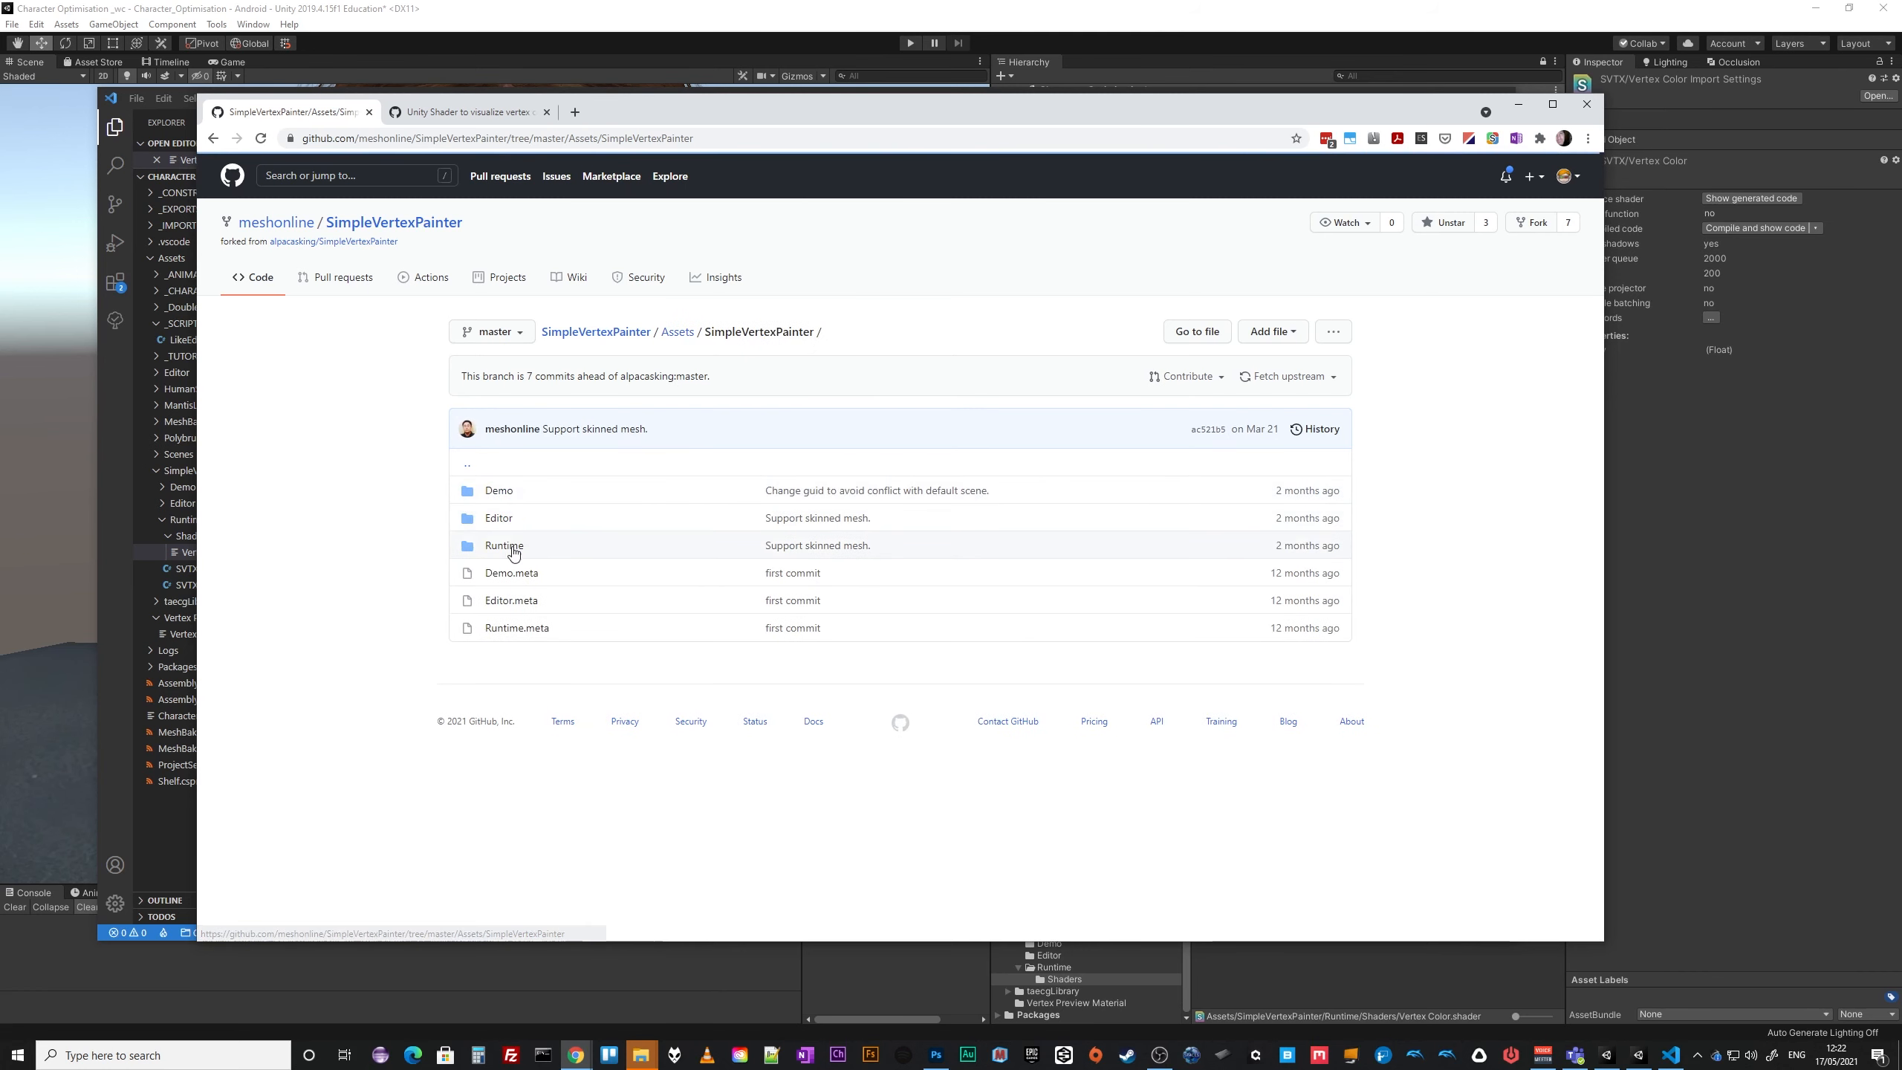
pyautogui.click(503, 545)
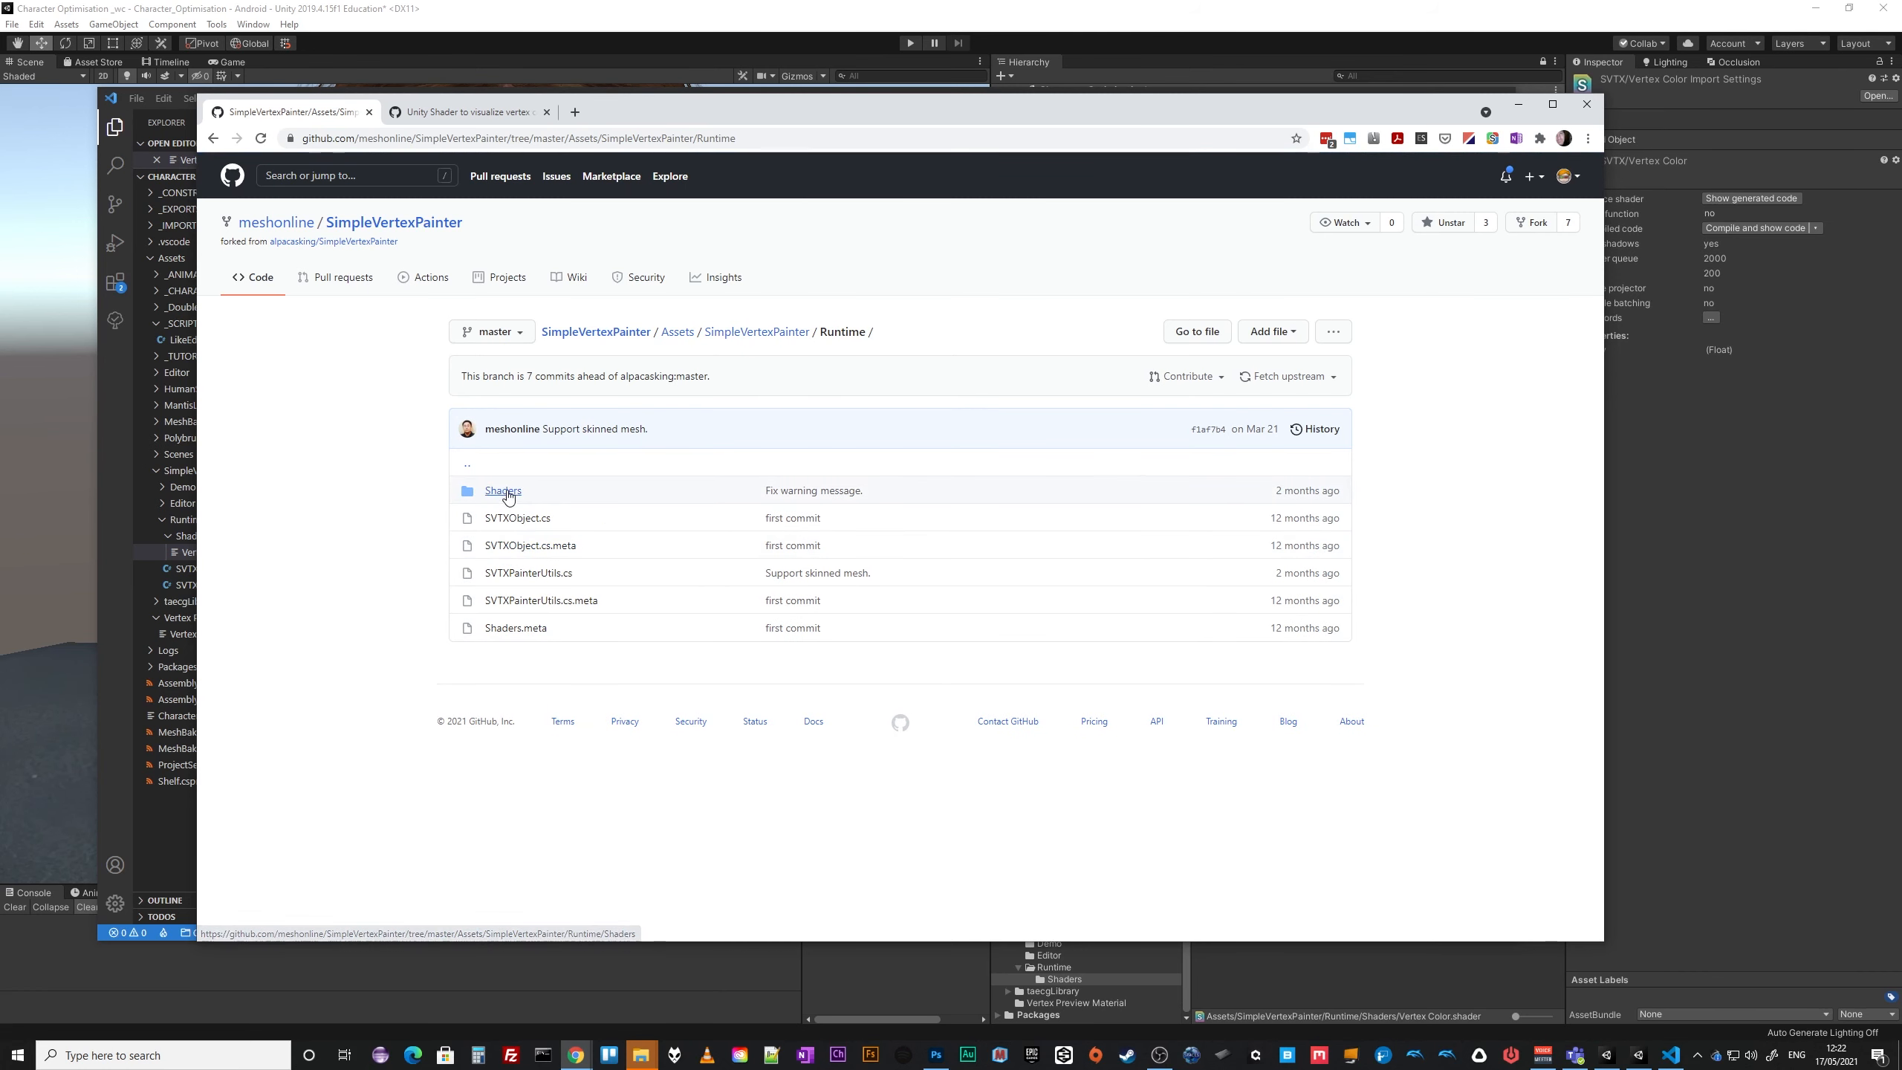
pyautogui.click(502, 491)
pyautogui.click(520, 494)
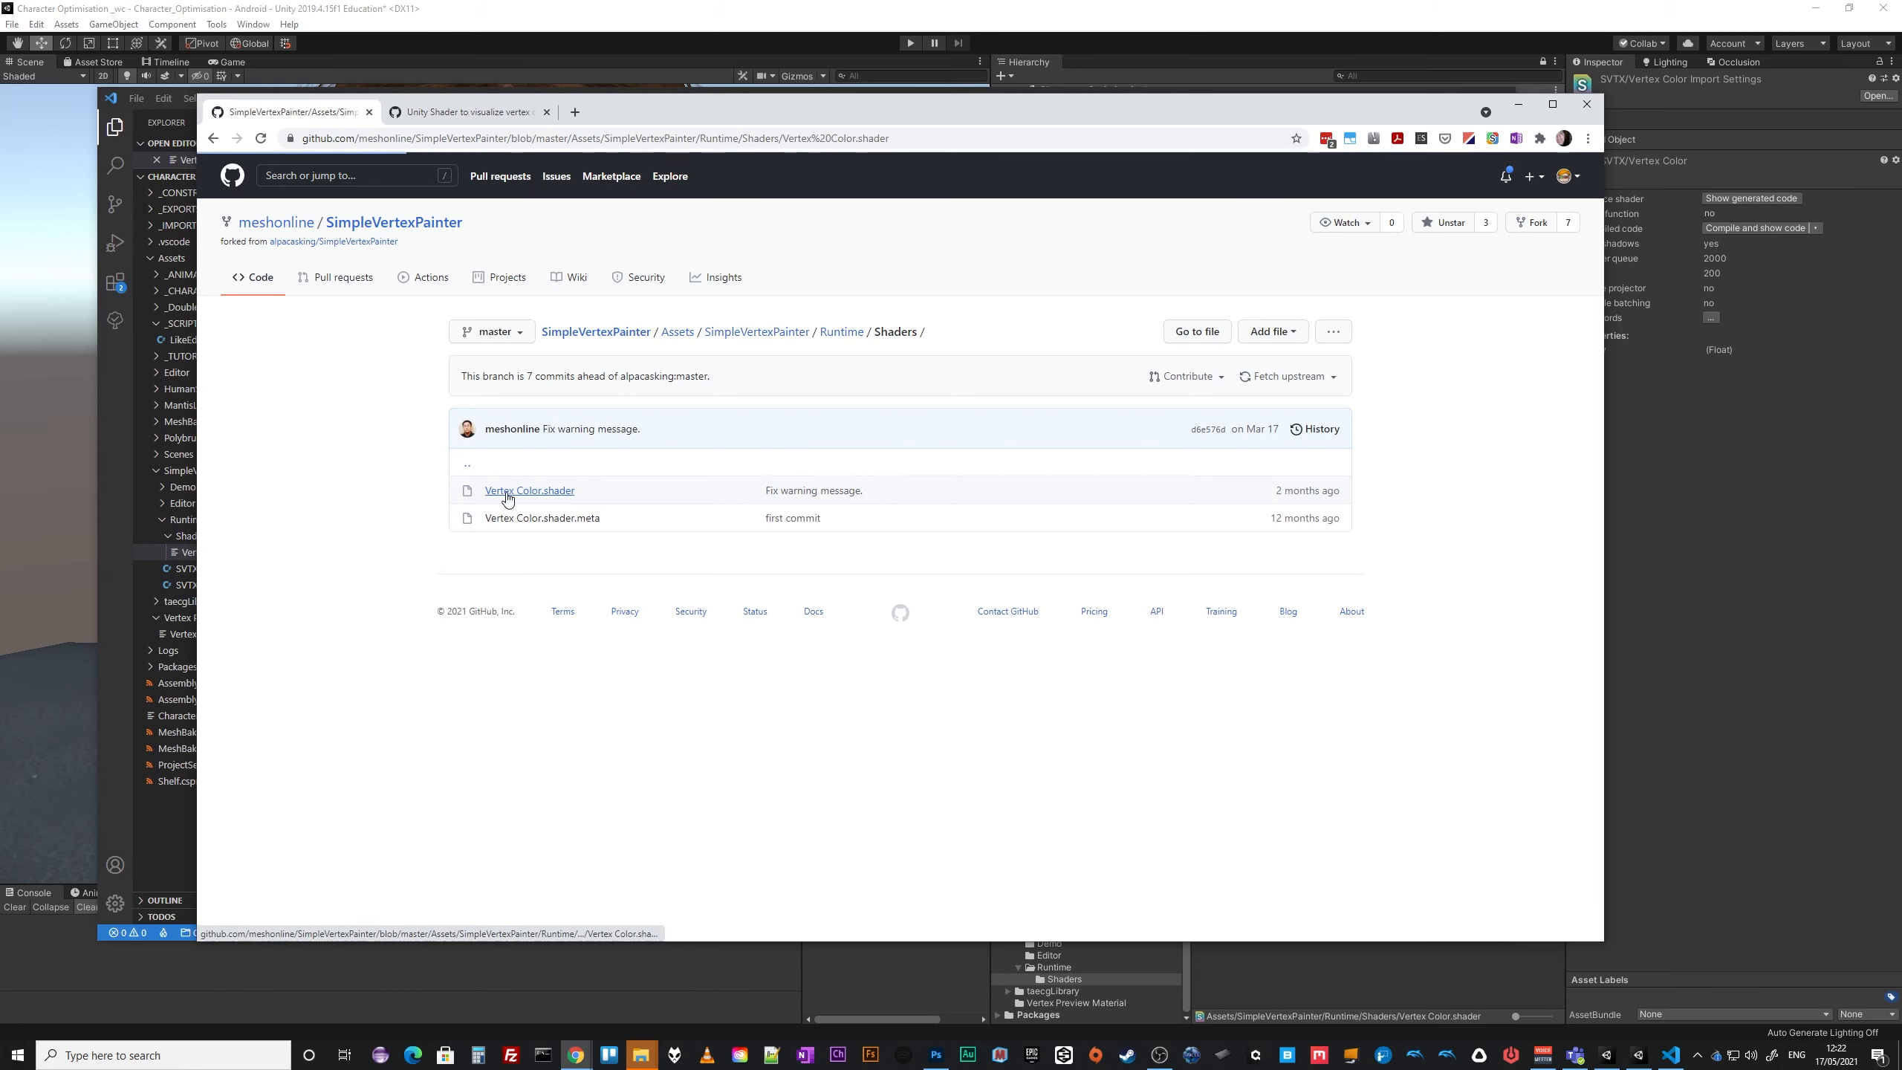
pyautogui.scroll(-3, 798, 694)
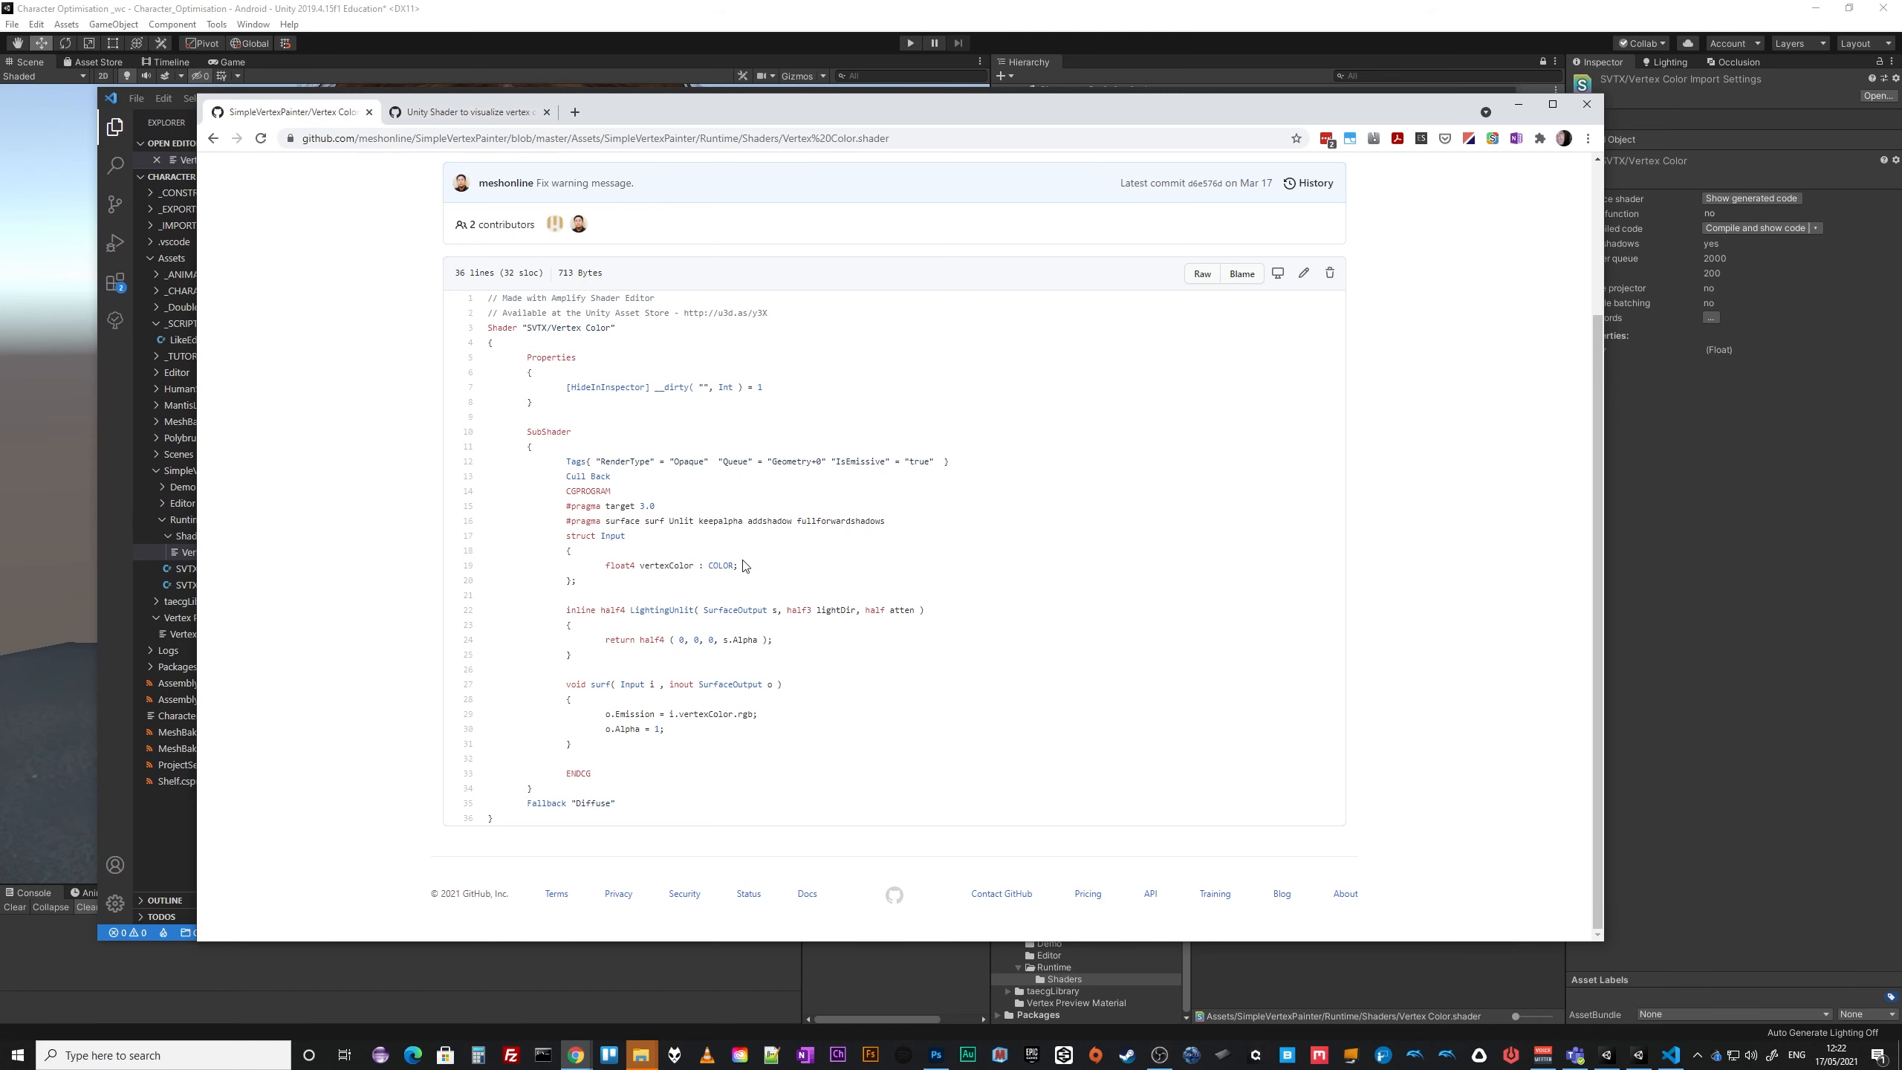
# Compare the original shader with the VertexColor.shader gist, and return to Unity.
pyautogui.click(457, 112)
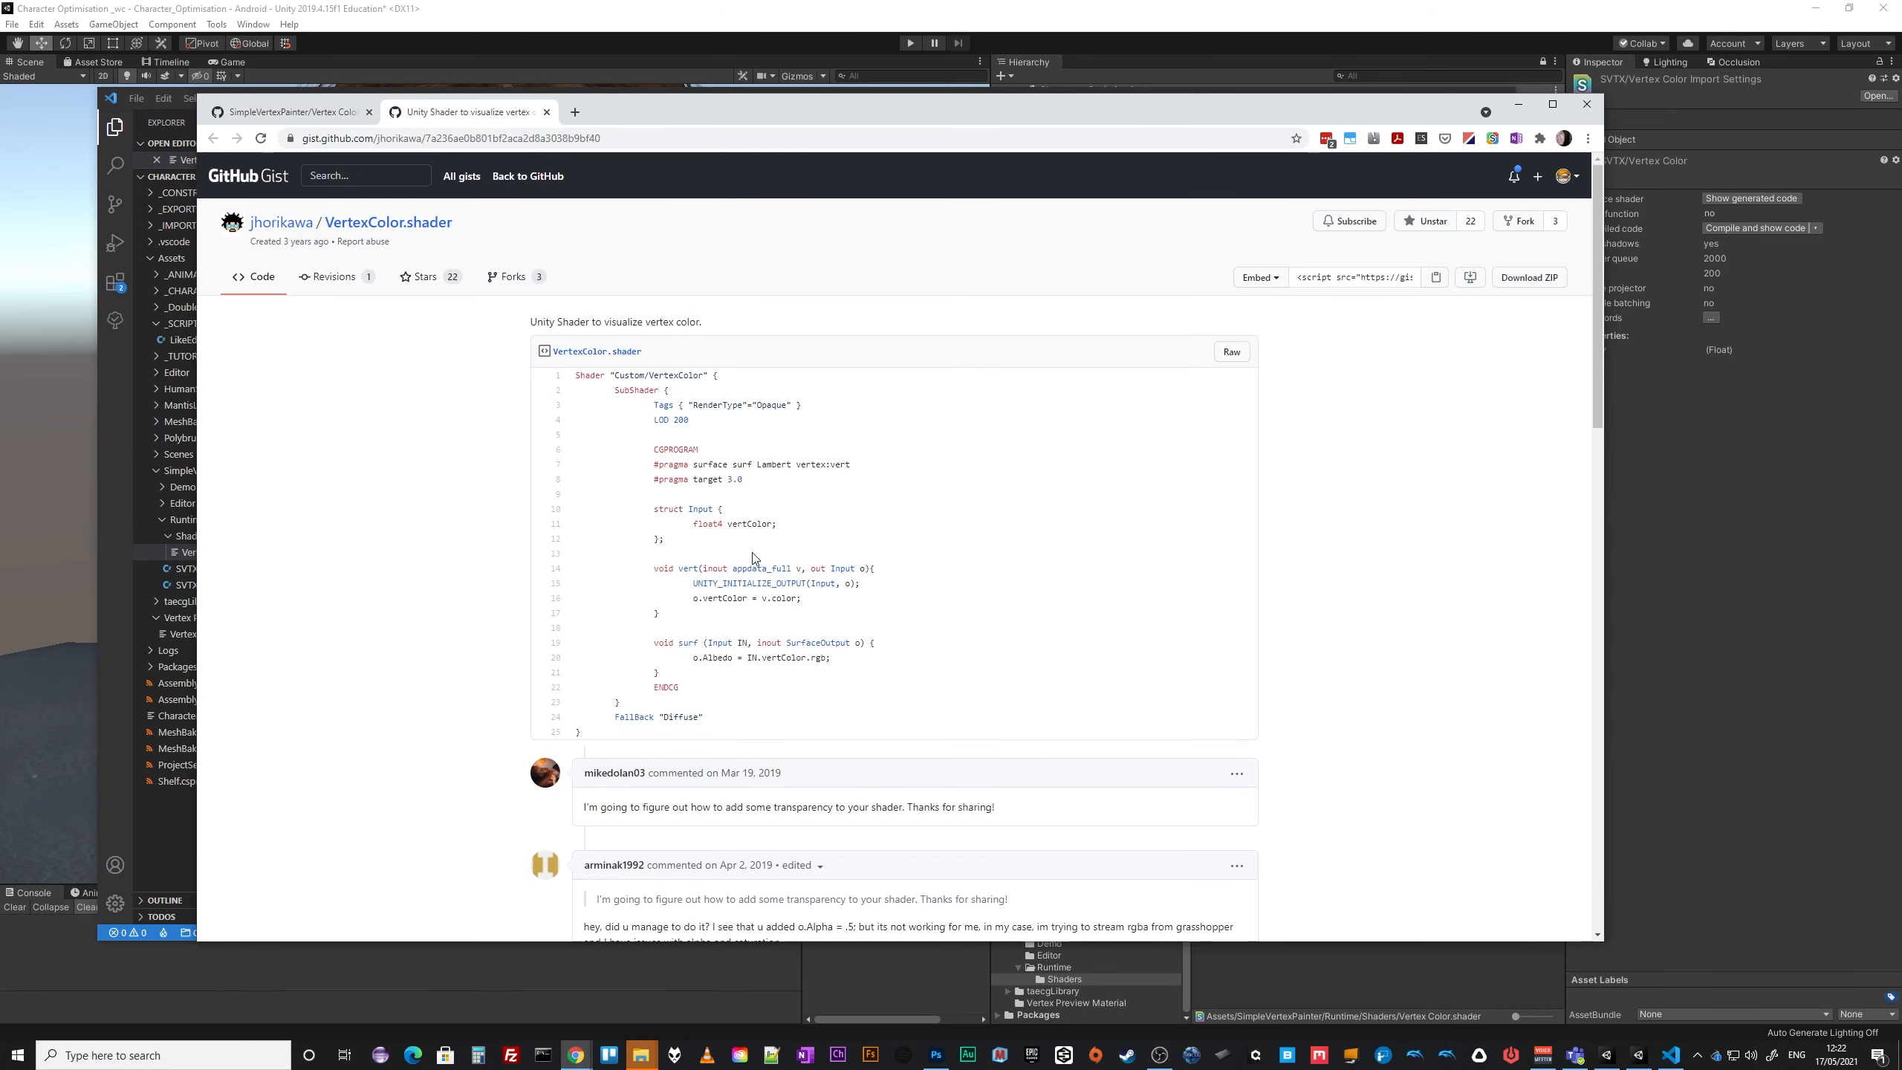
pyautogui.click(1518, 111)
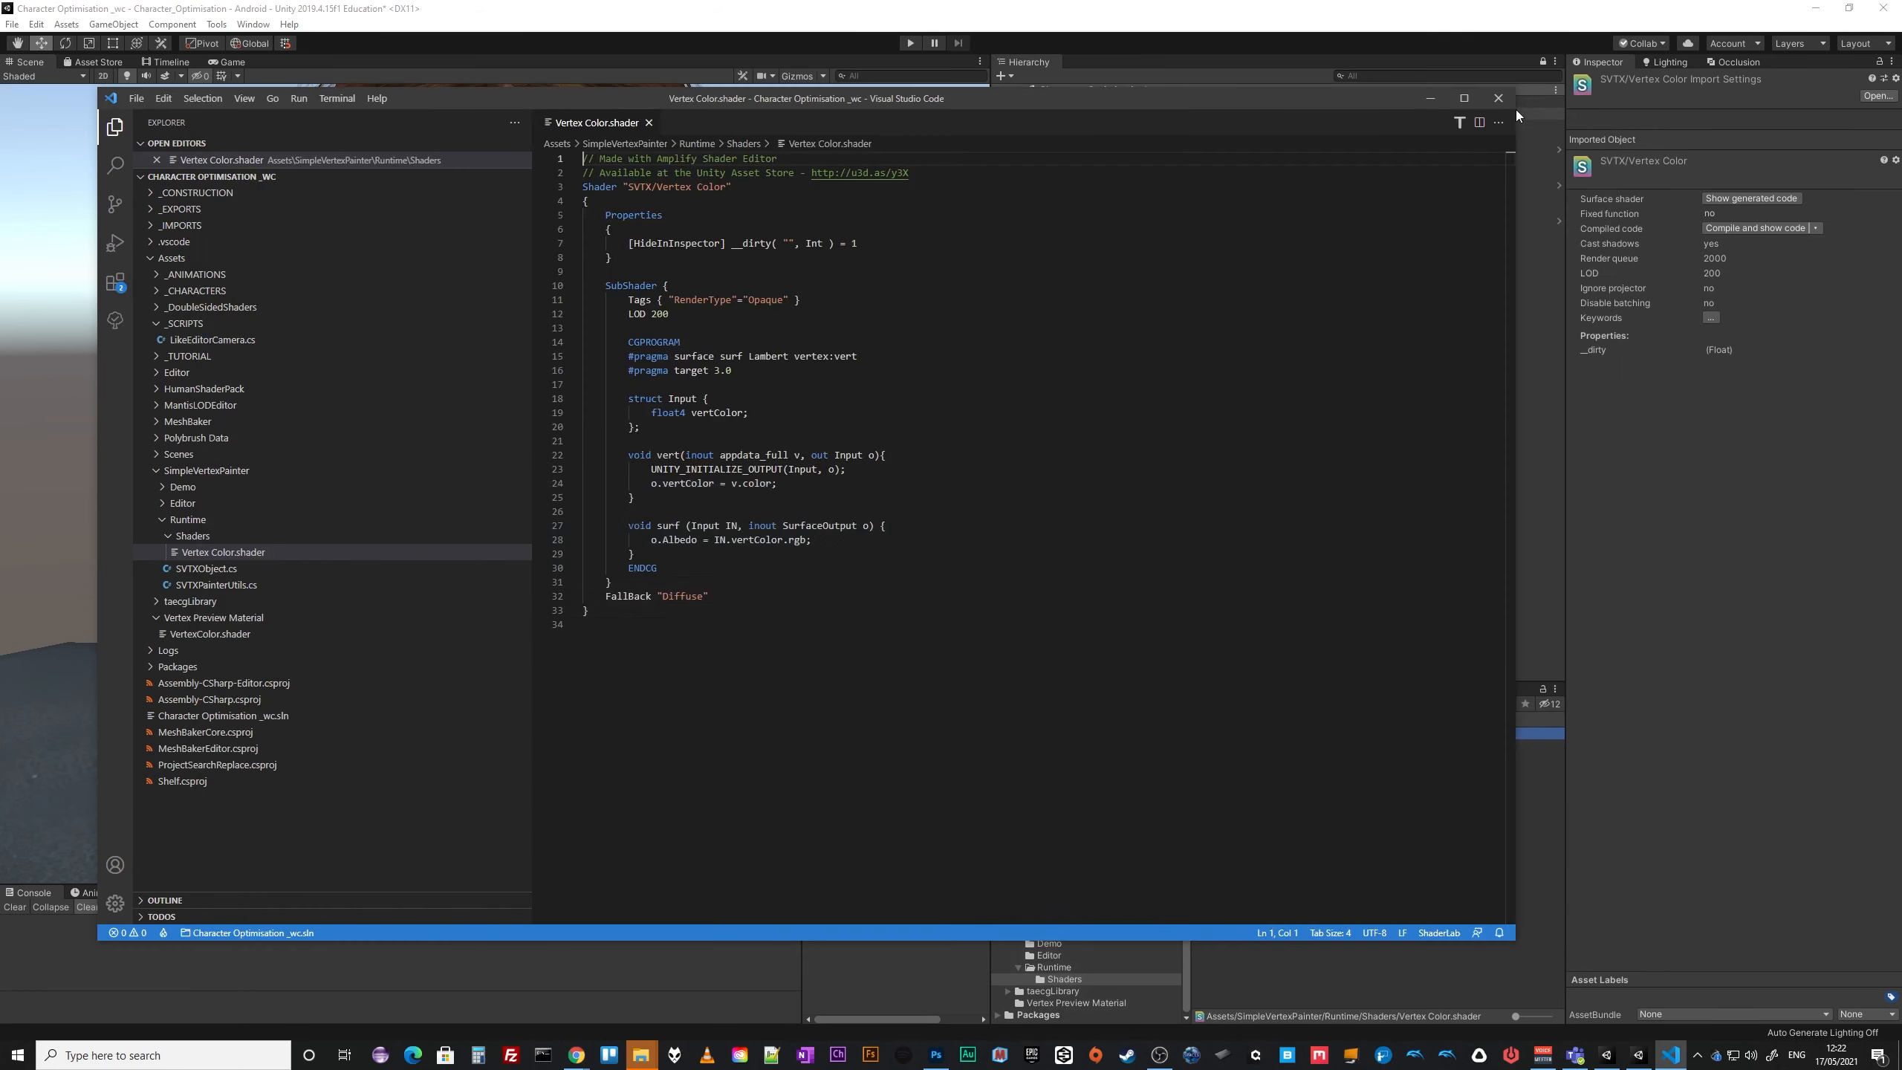
pyautogui.click(1430, 105)
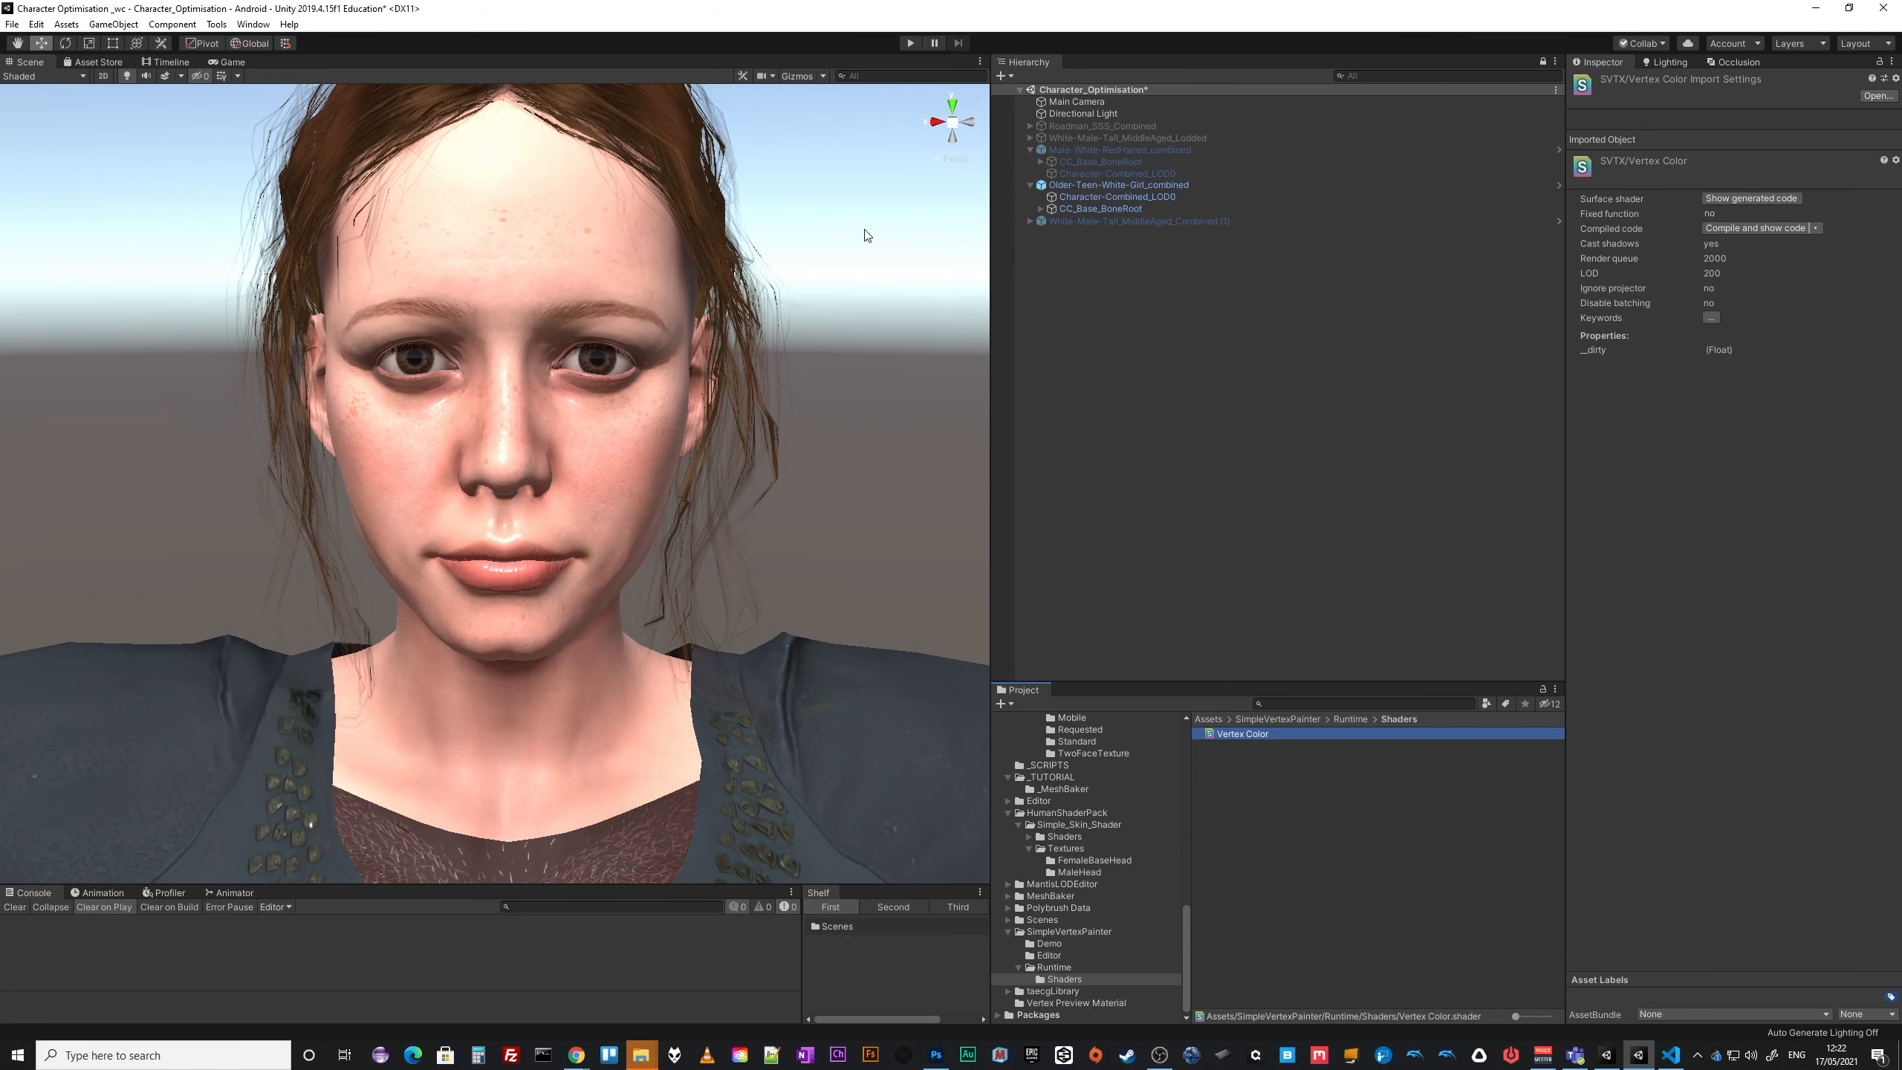
# Select Character-Combined_LOD0 under Older-Teen-White-Girl_combined and collapse its Mantis LOD Editor Professional component.
pyautogui.click(1128, 197)
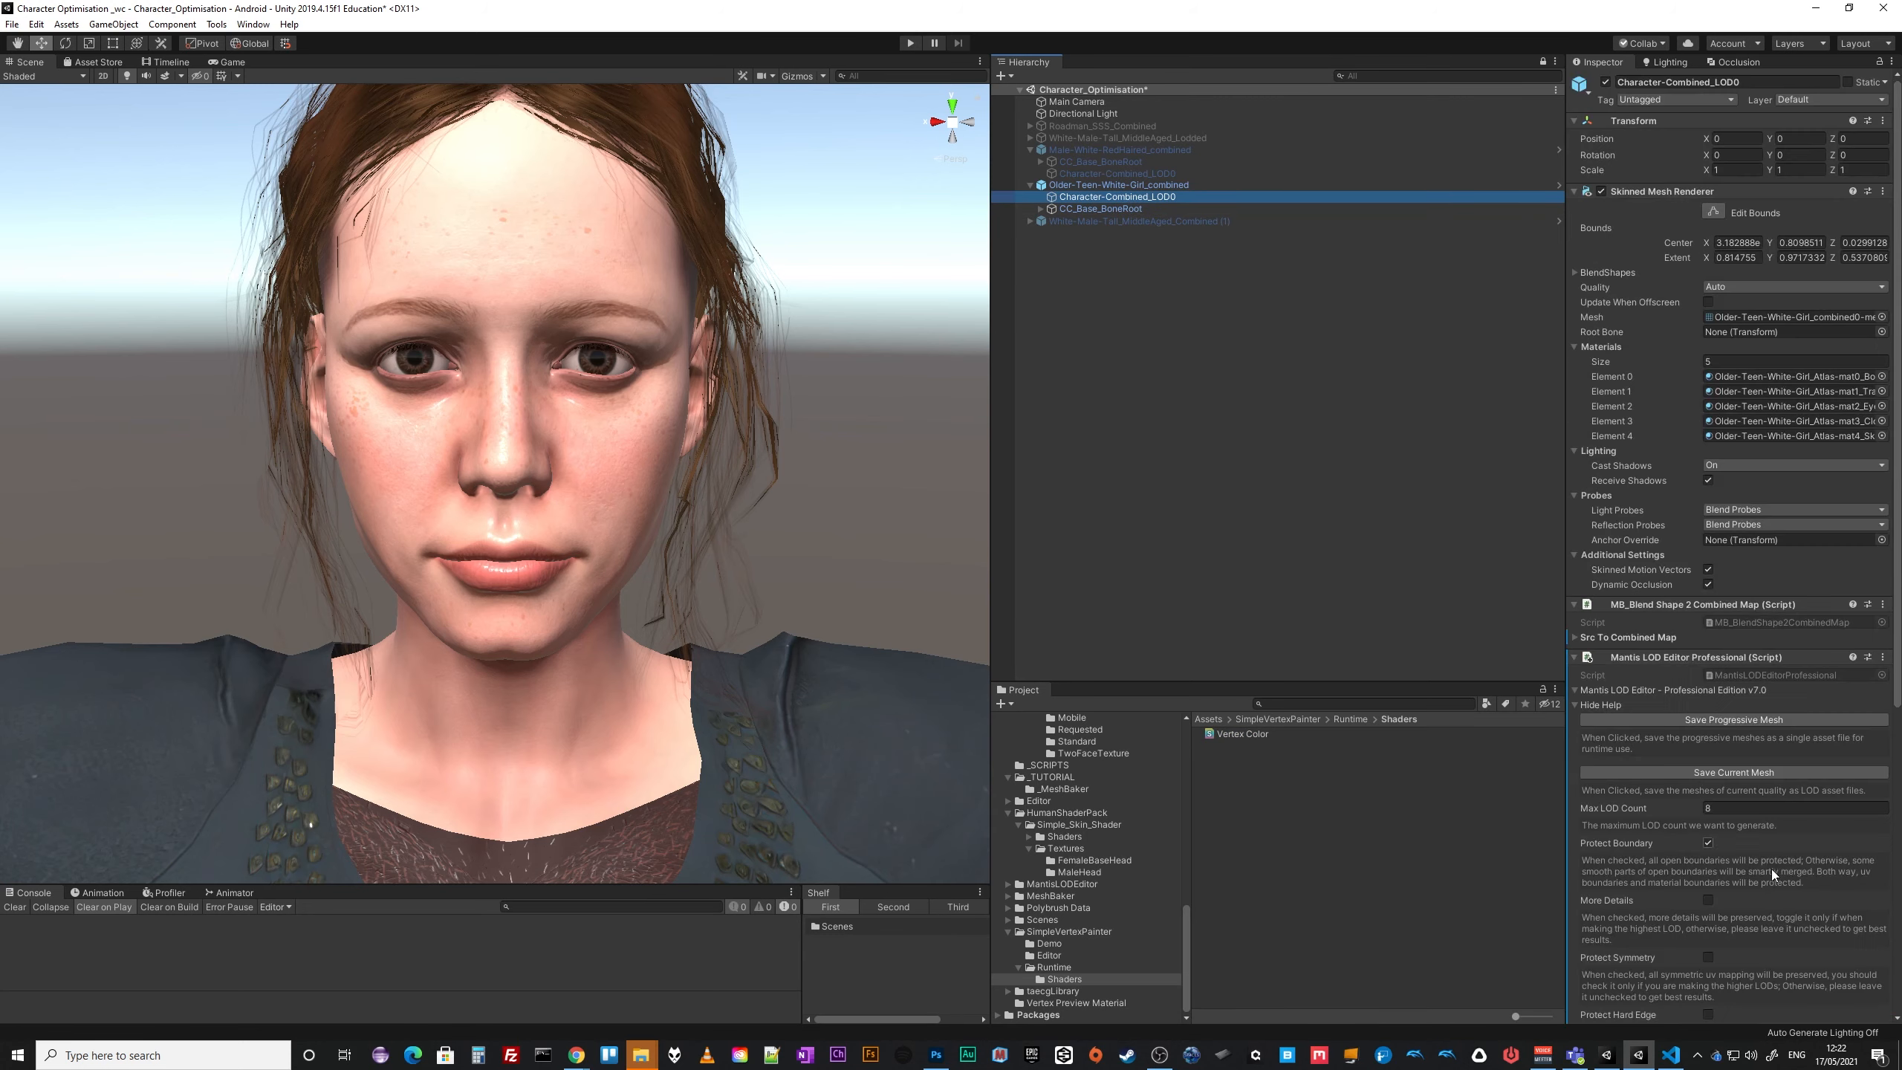
pyautogui.scroll(-3, 1771, 868)
pyautogui.click(1574, 523)
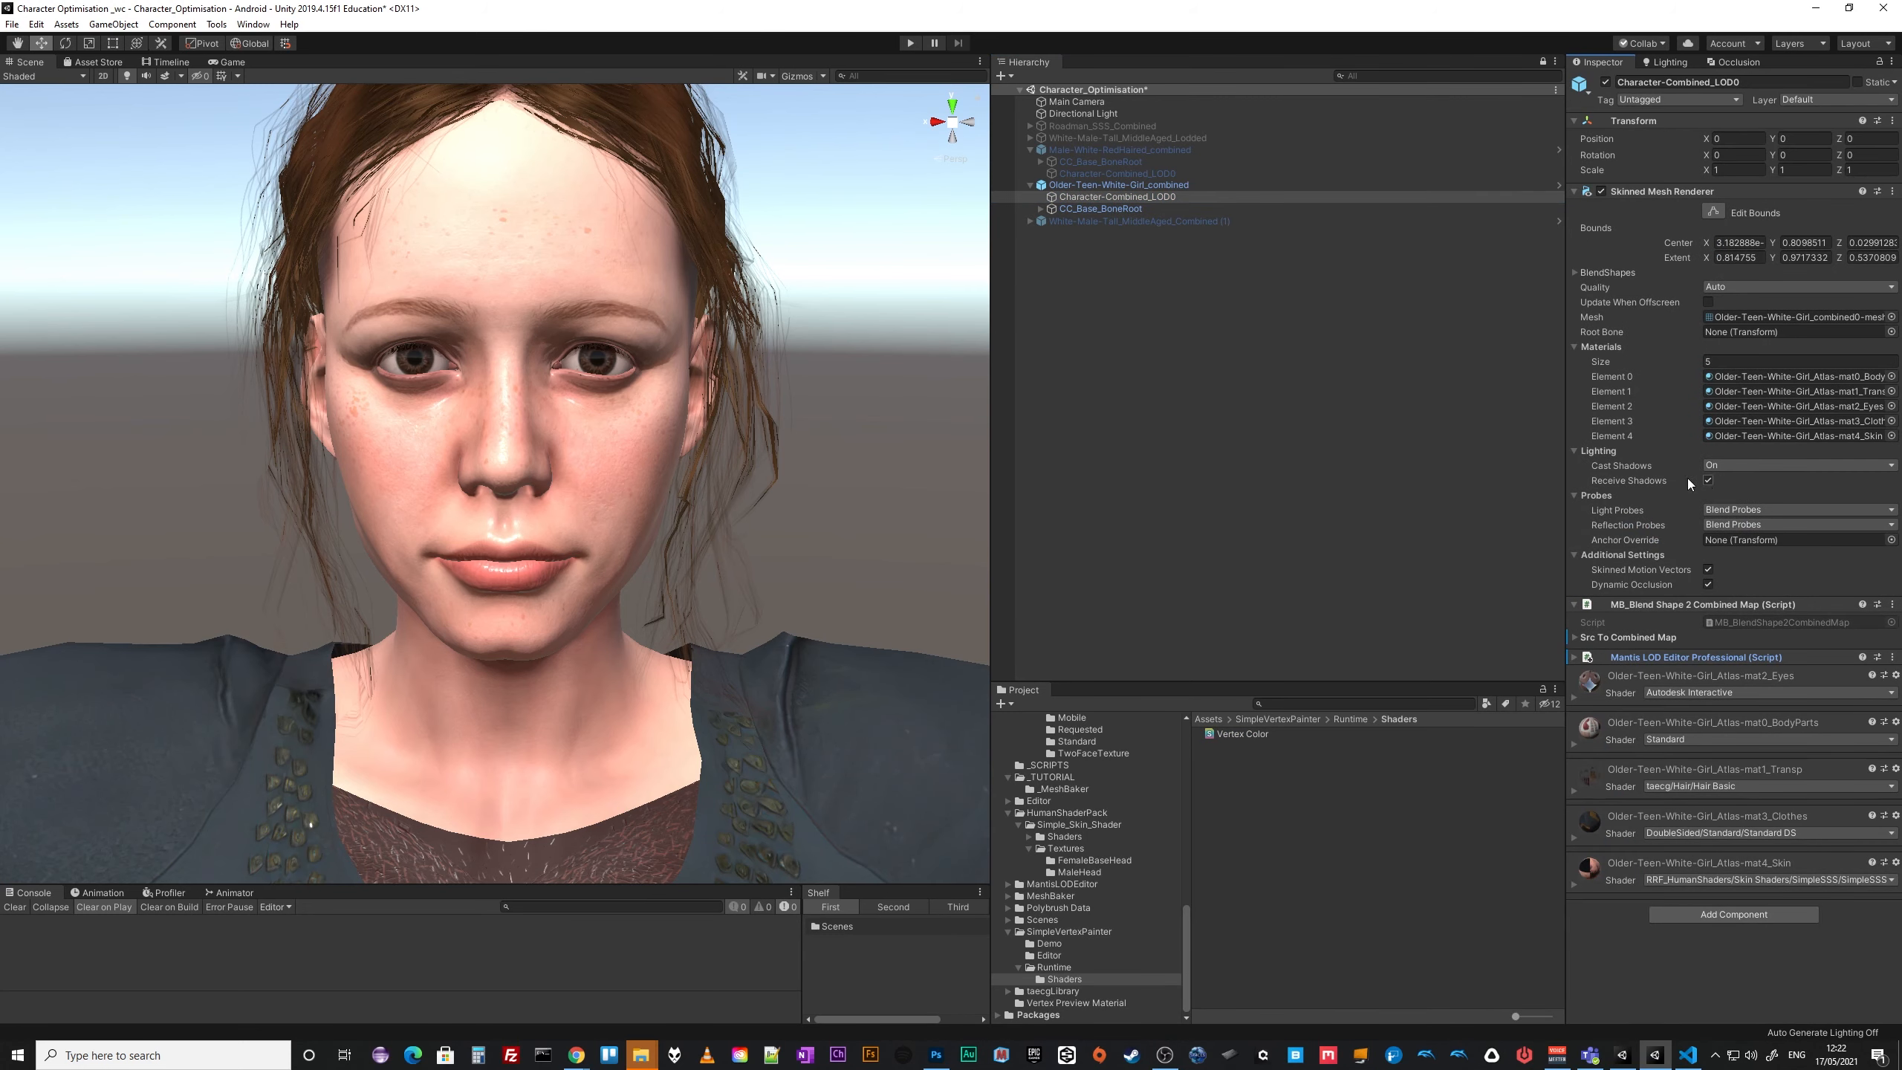
# Open Simple Vertex Painter, dock it beside the Hierarchy and widen it so its controls fit.
pyautogui.click(253, 24)
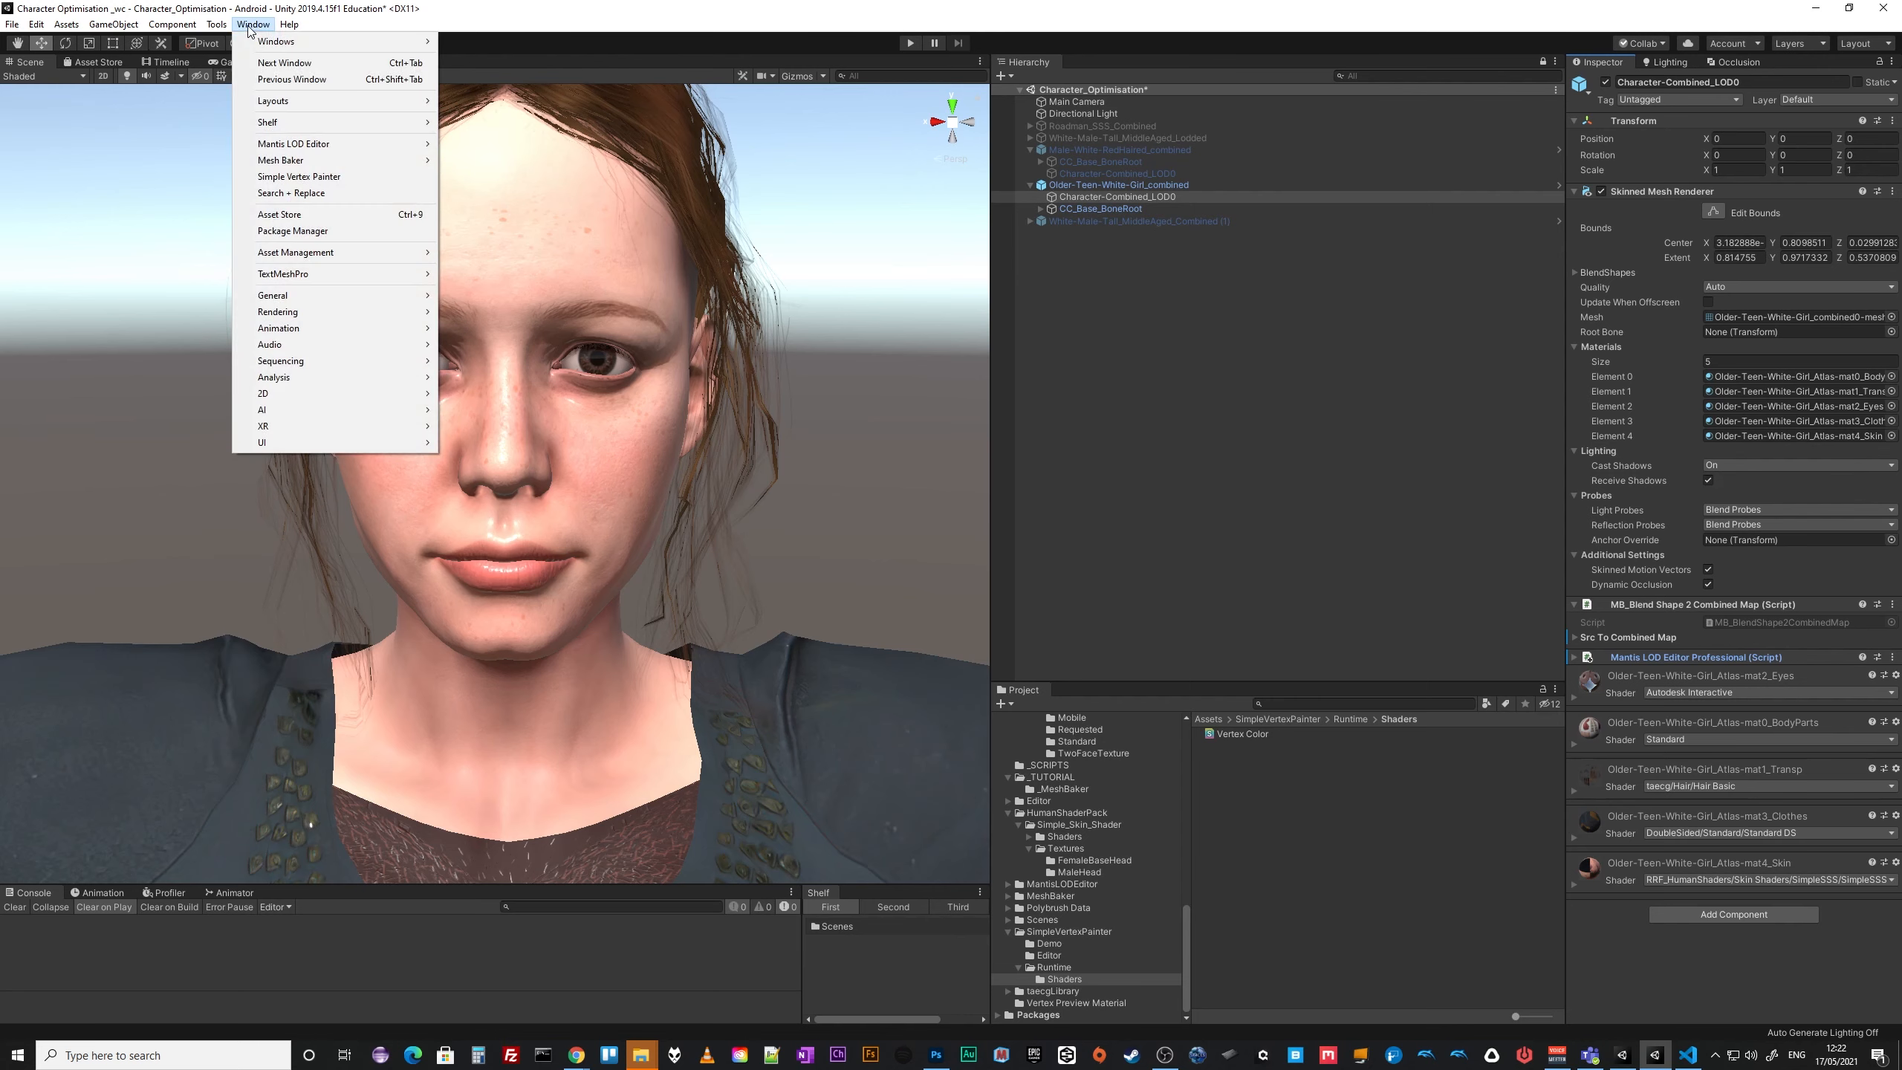
pyautogui.click(324, 176)
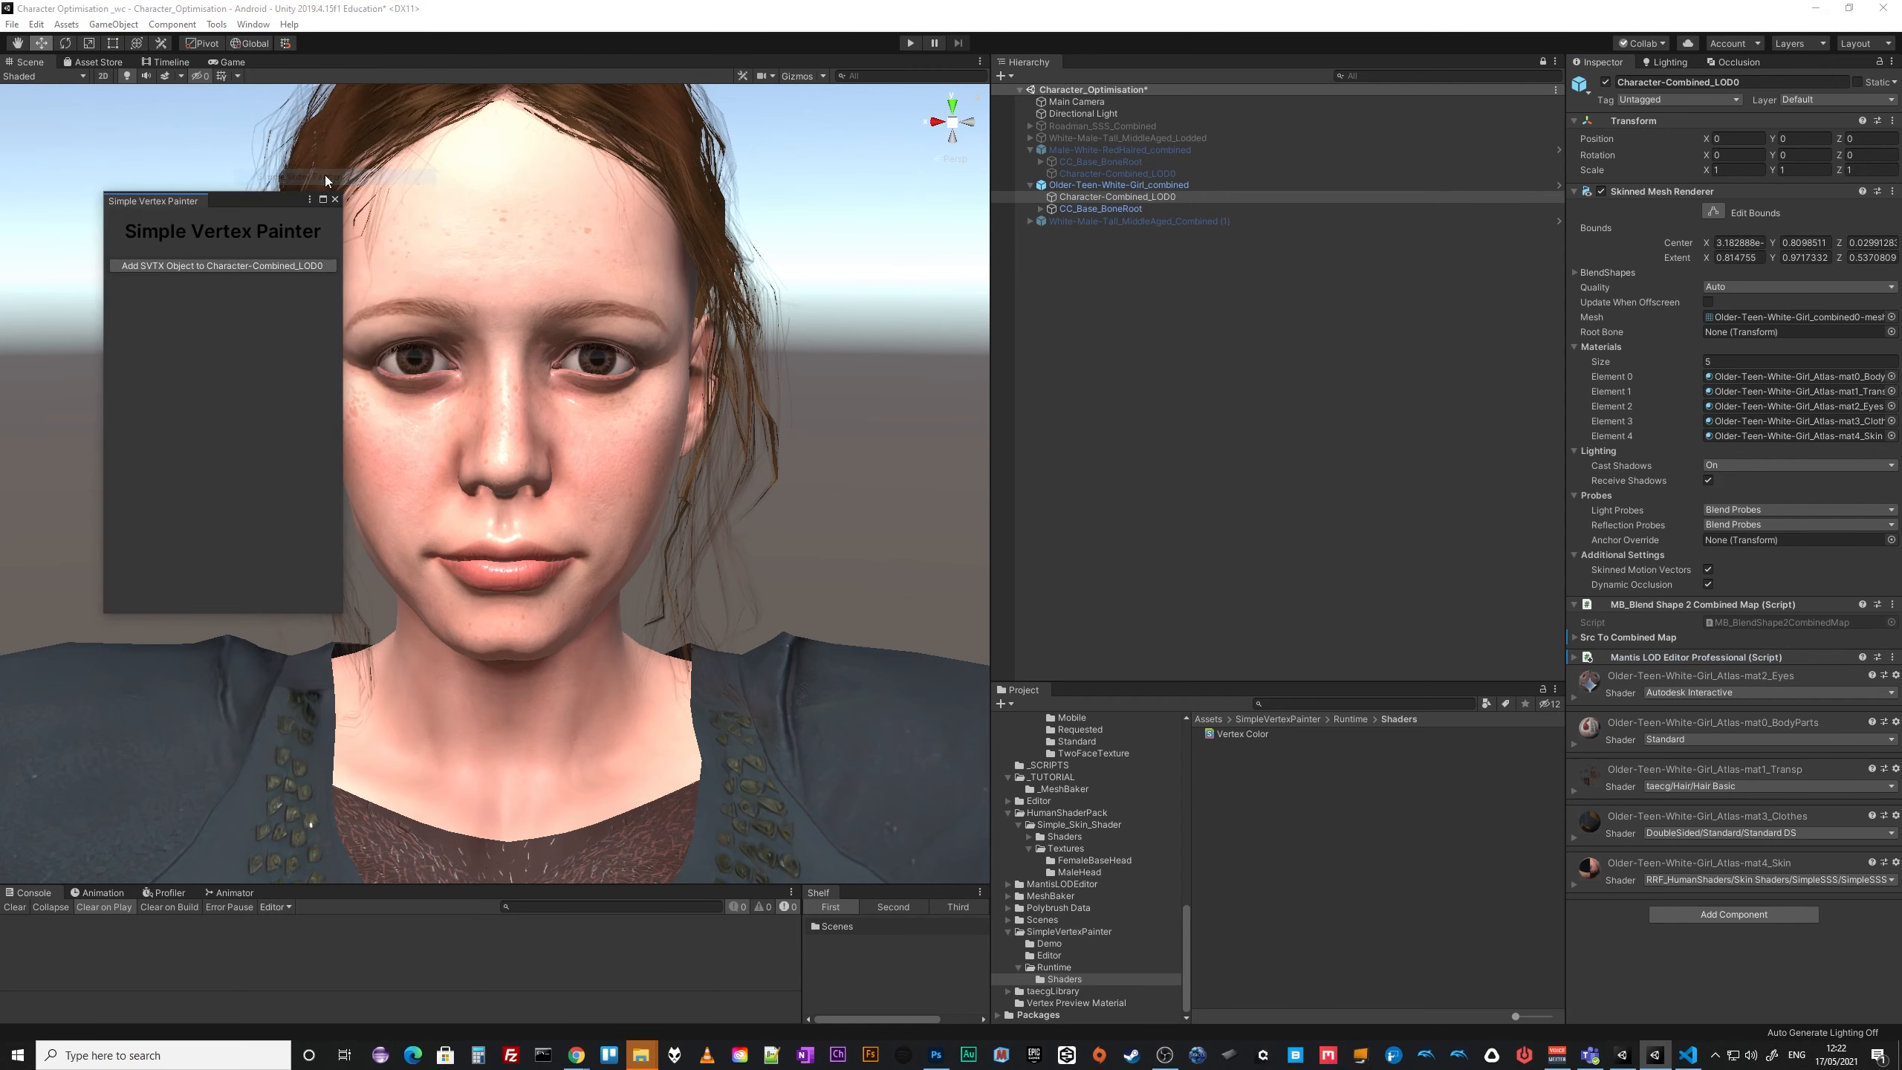
pyautogui.moveTo(225, 202)
pyautogui.mouseDown()
pyautogui.moveTo(457, 273)
pyautogui.moveTo(1343, 289)
pyautogui.moveTo(1349, 270)
pyautogui.moveTo(1324, 270)
pyautogui.moveTo(1498, 299)
pyautogui.mouseUp()
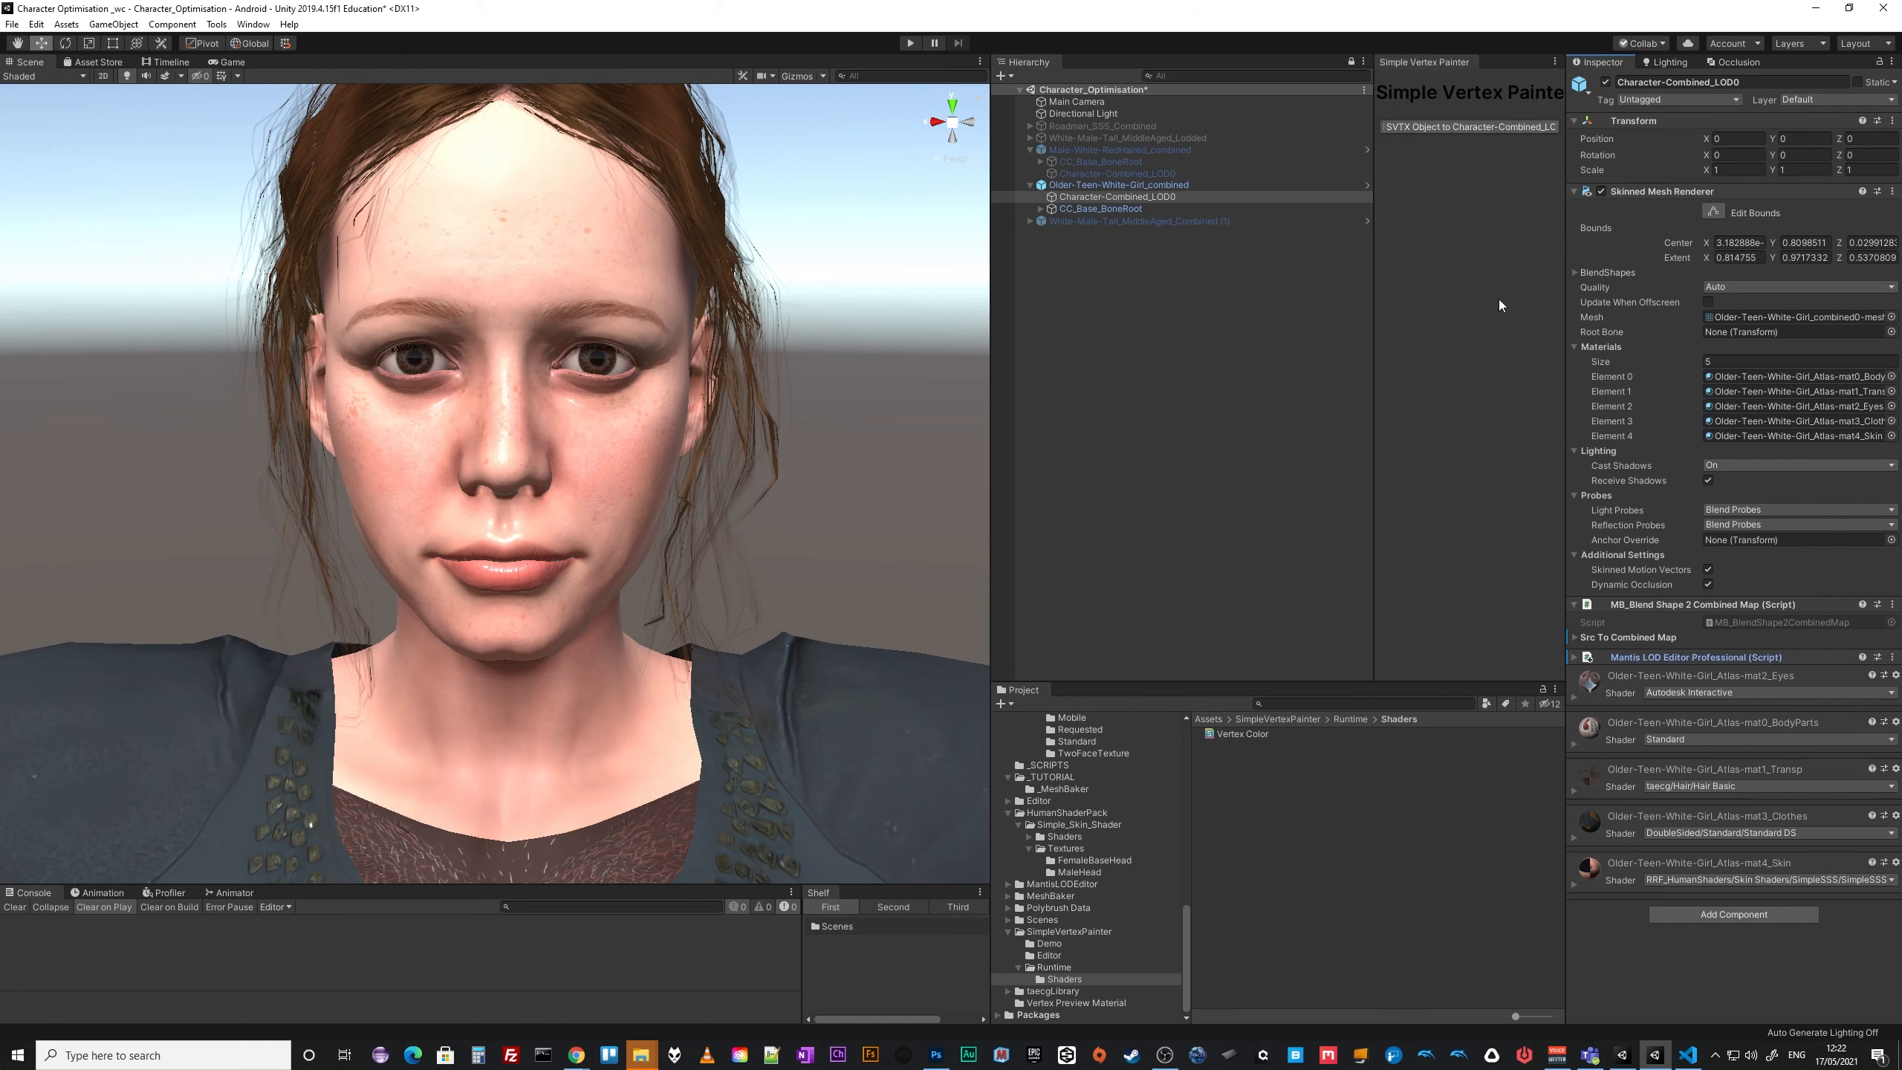
pyautogui.moveTo(1373, 173); pyautogui.dragTo(1295, 174)
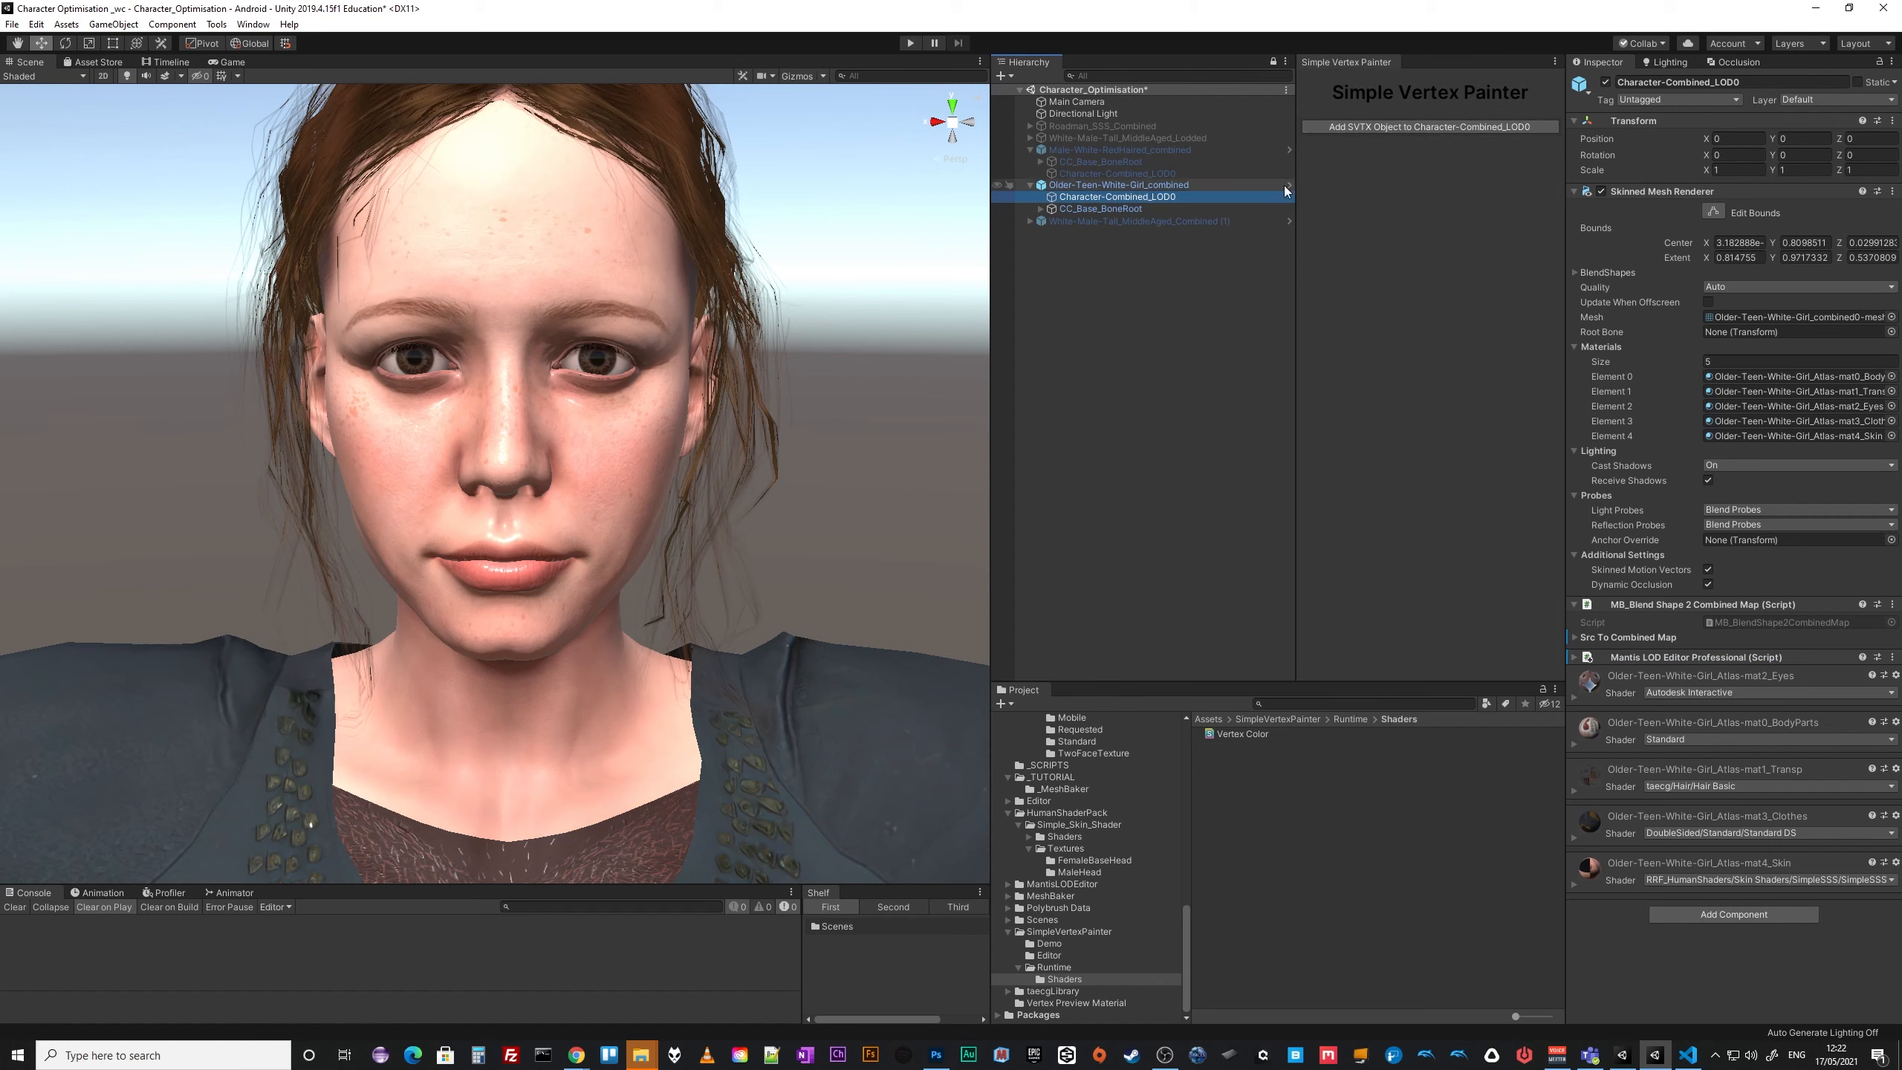
# Add an SVTX Object to Character-Combined_LOD0 and enable Paint Mode.
pyautogui.click(1401, 127)
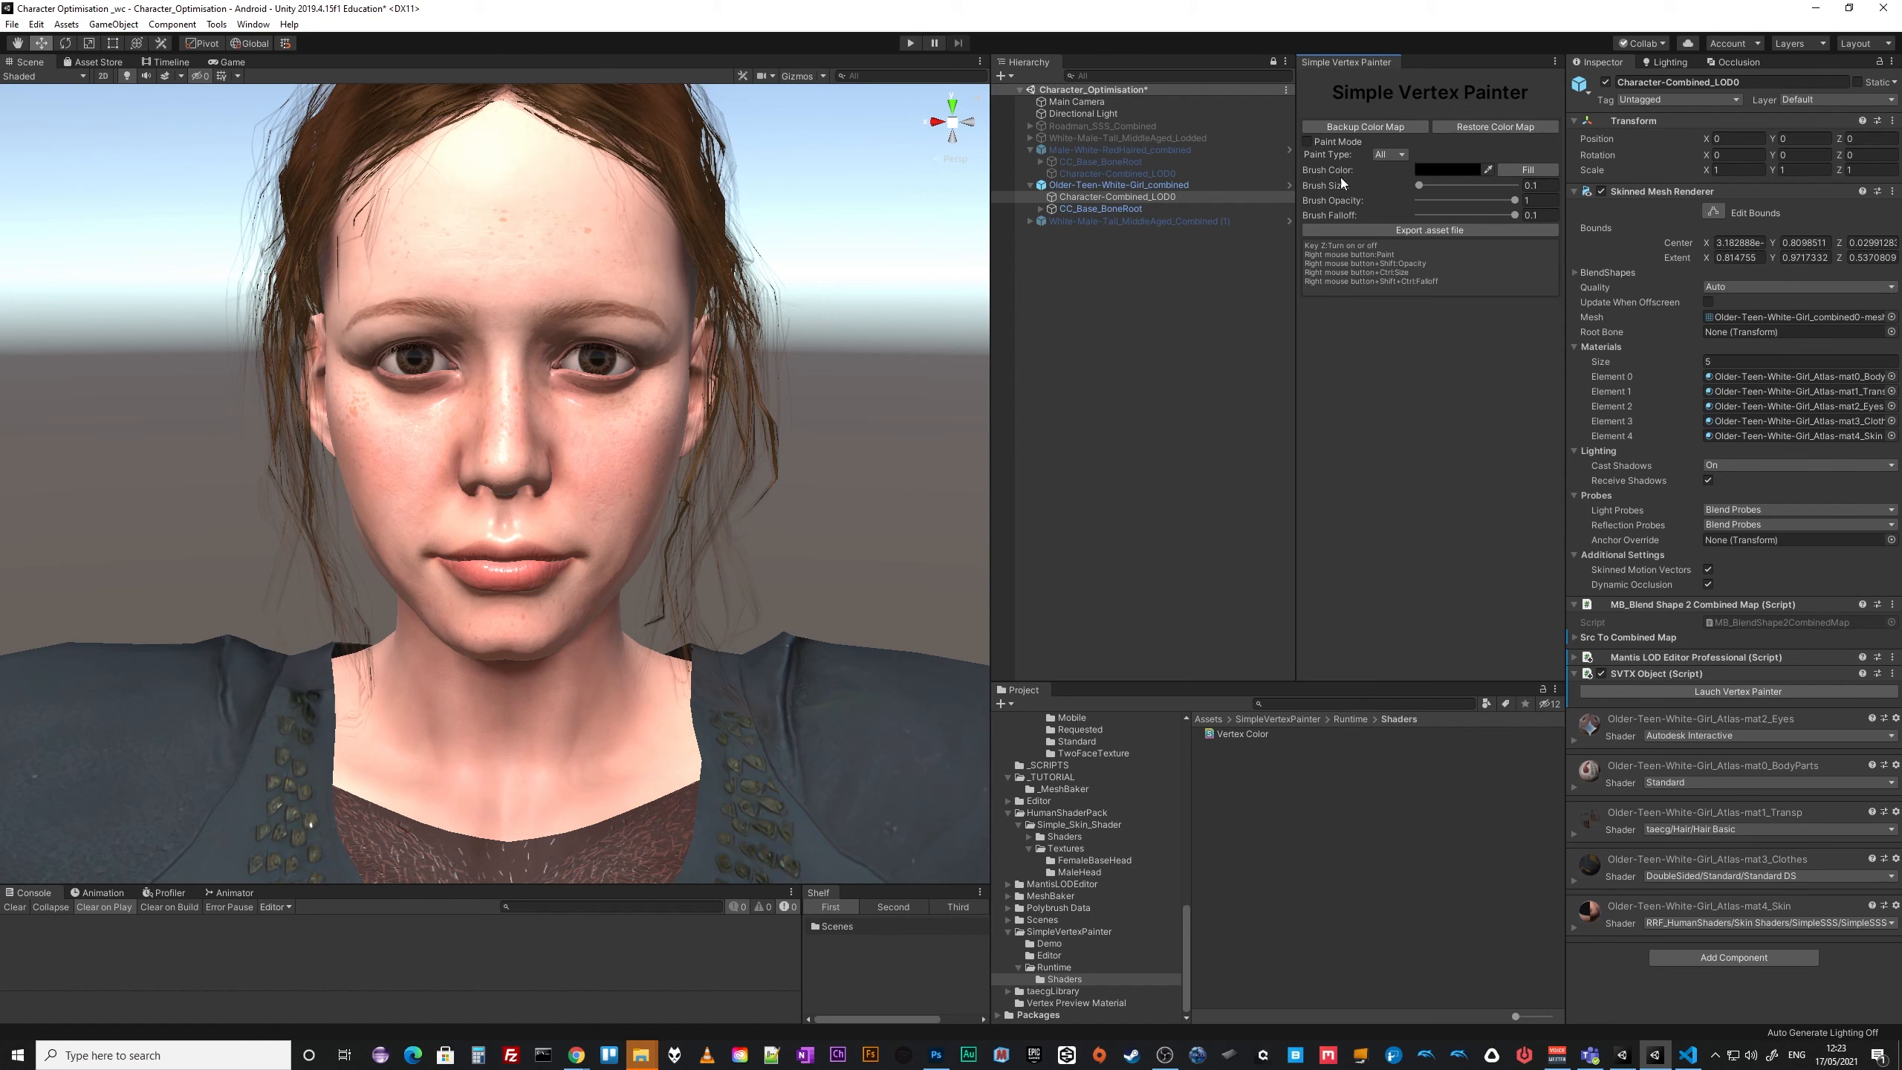
pyautogui.click(1307, 142)
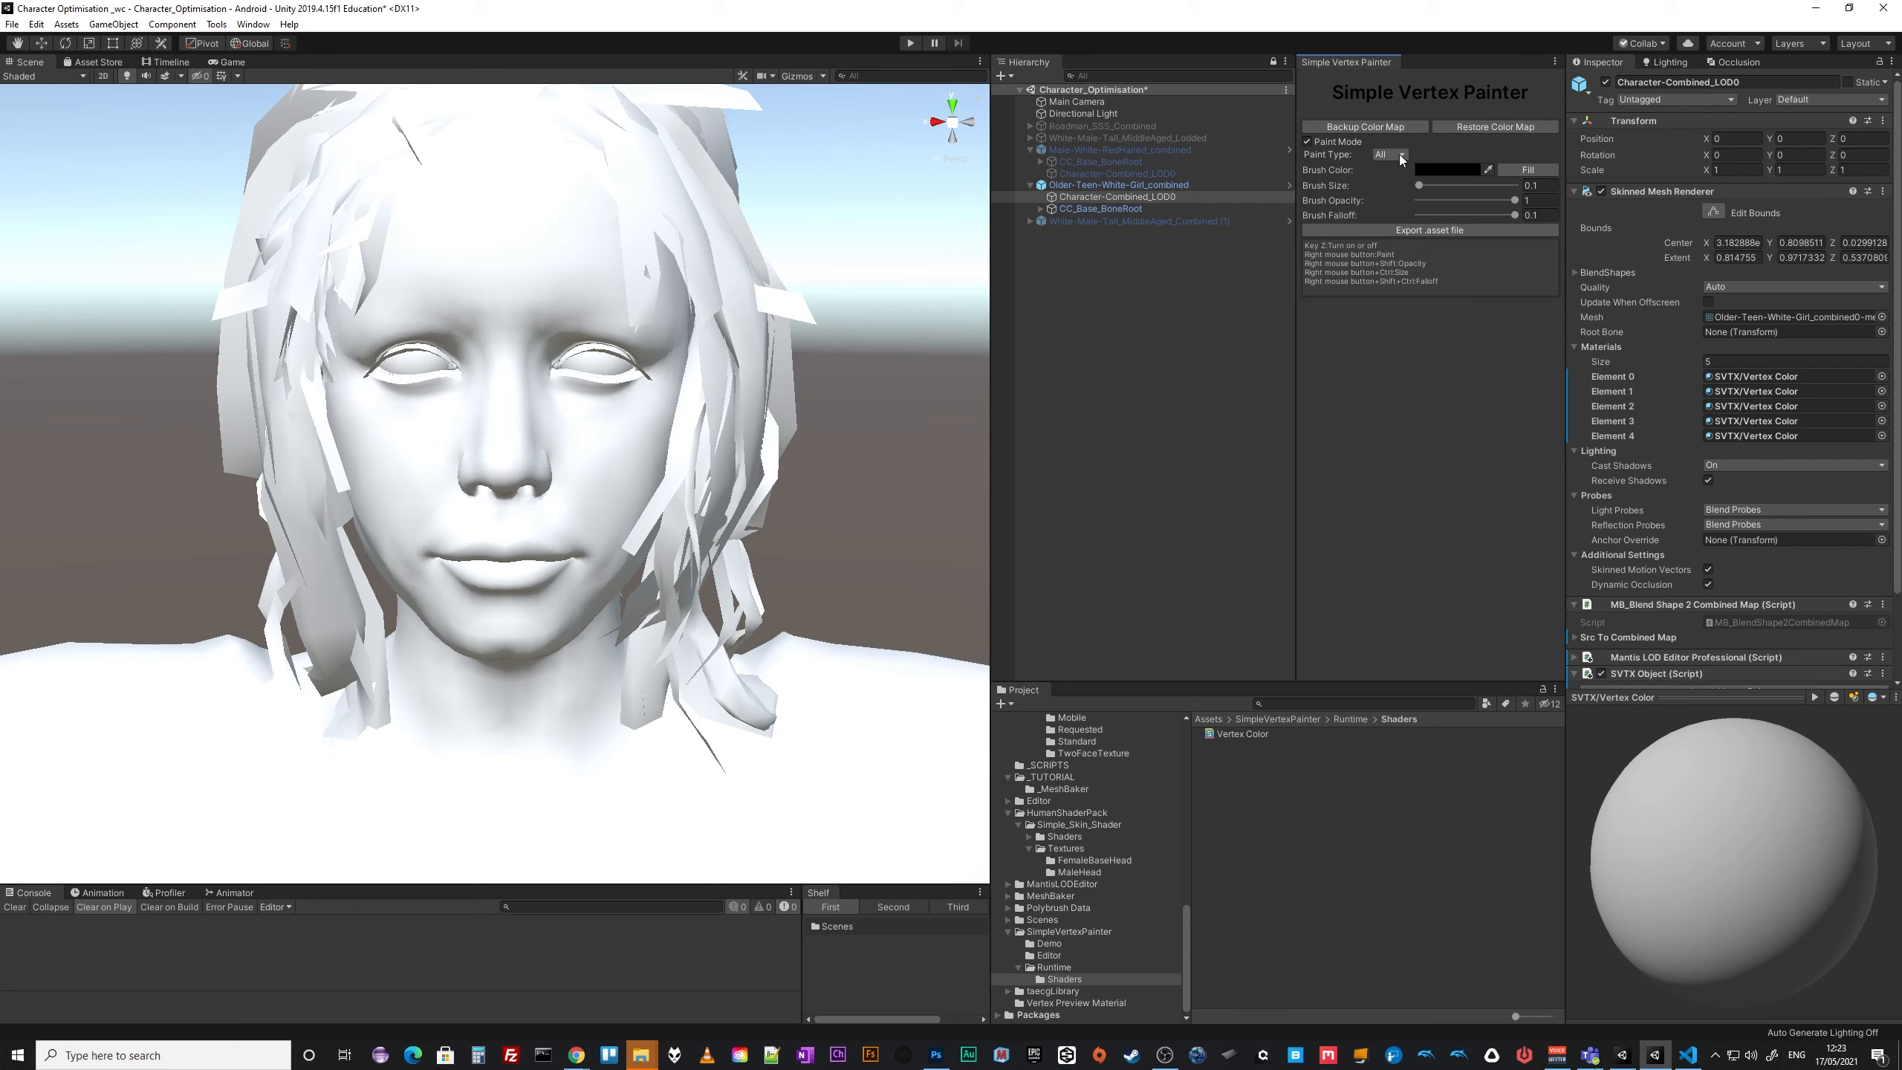
# Set the vertex brush colour to pure red (FF0000) and the brush size to 0.03.
pyautogui.click(1453, 171)
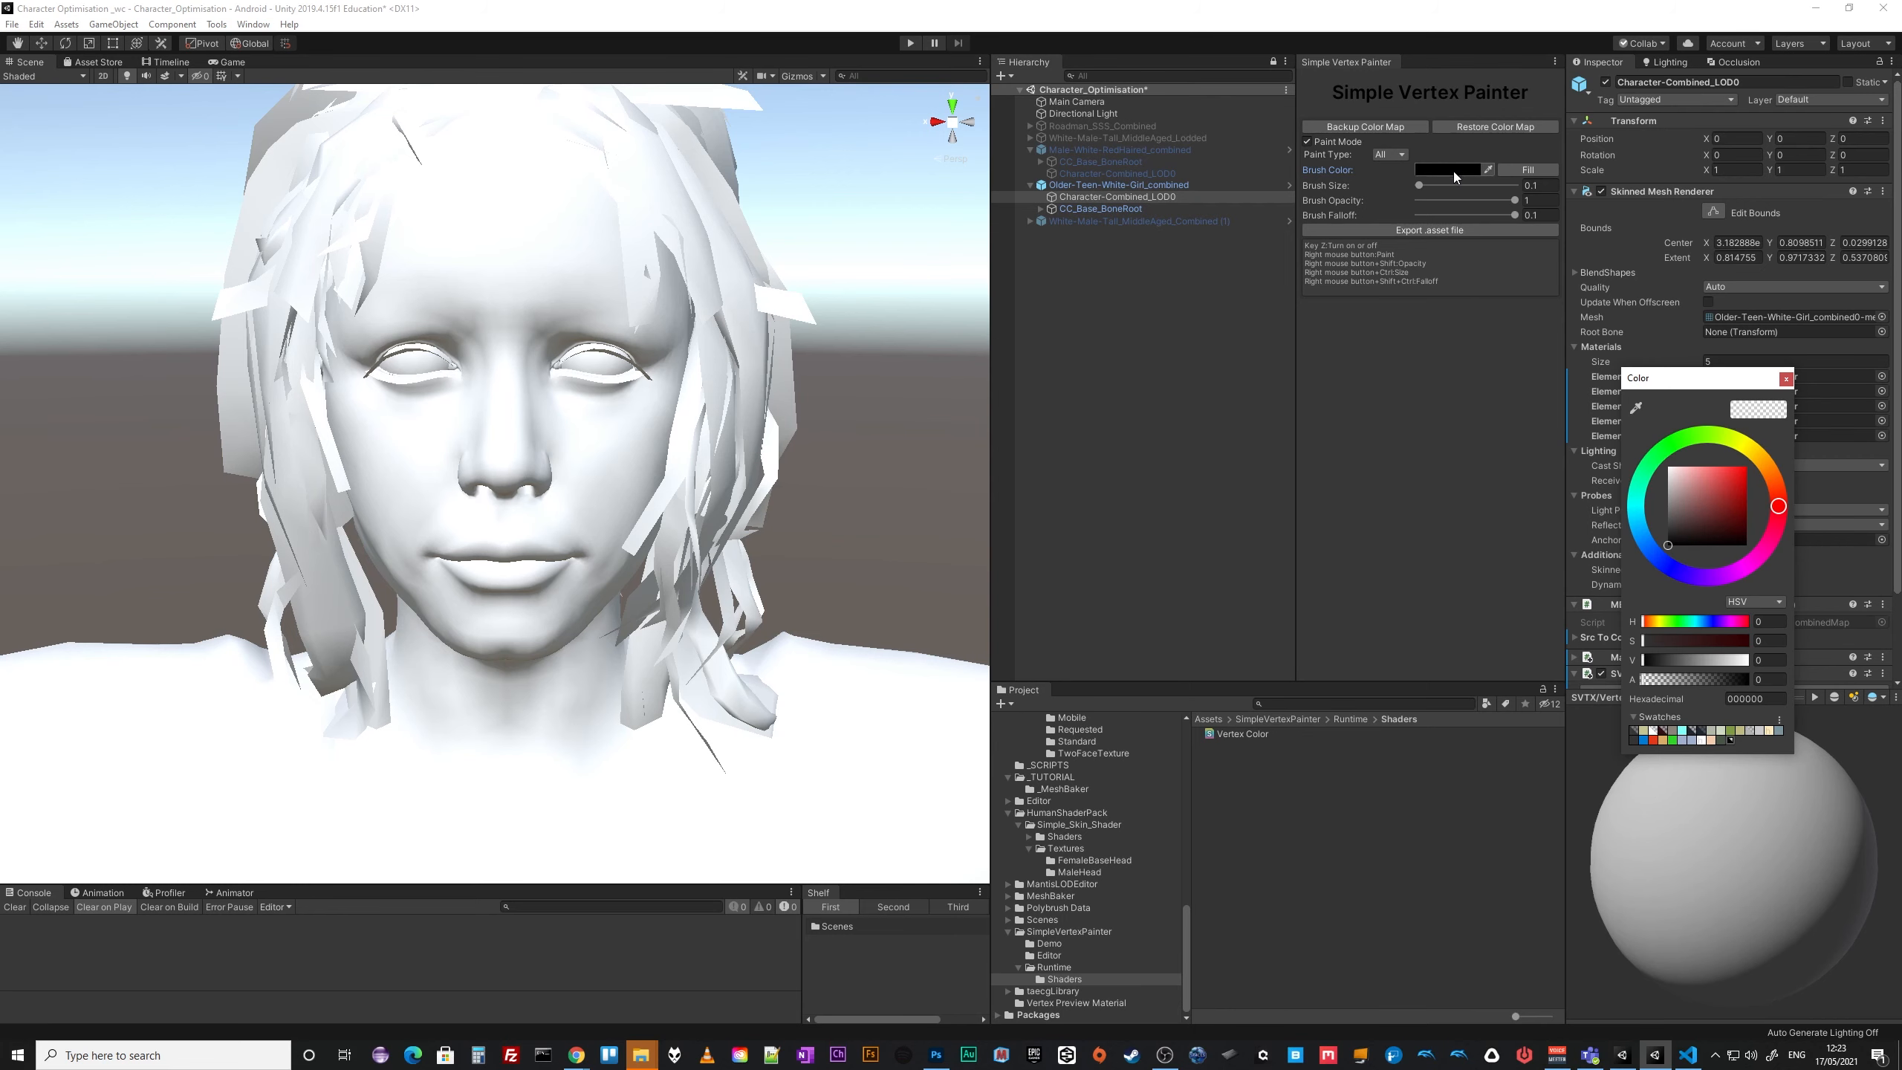
pyautogui.moveTo(1682, 506); pyautogui.dragTo(1760, 465)
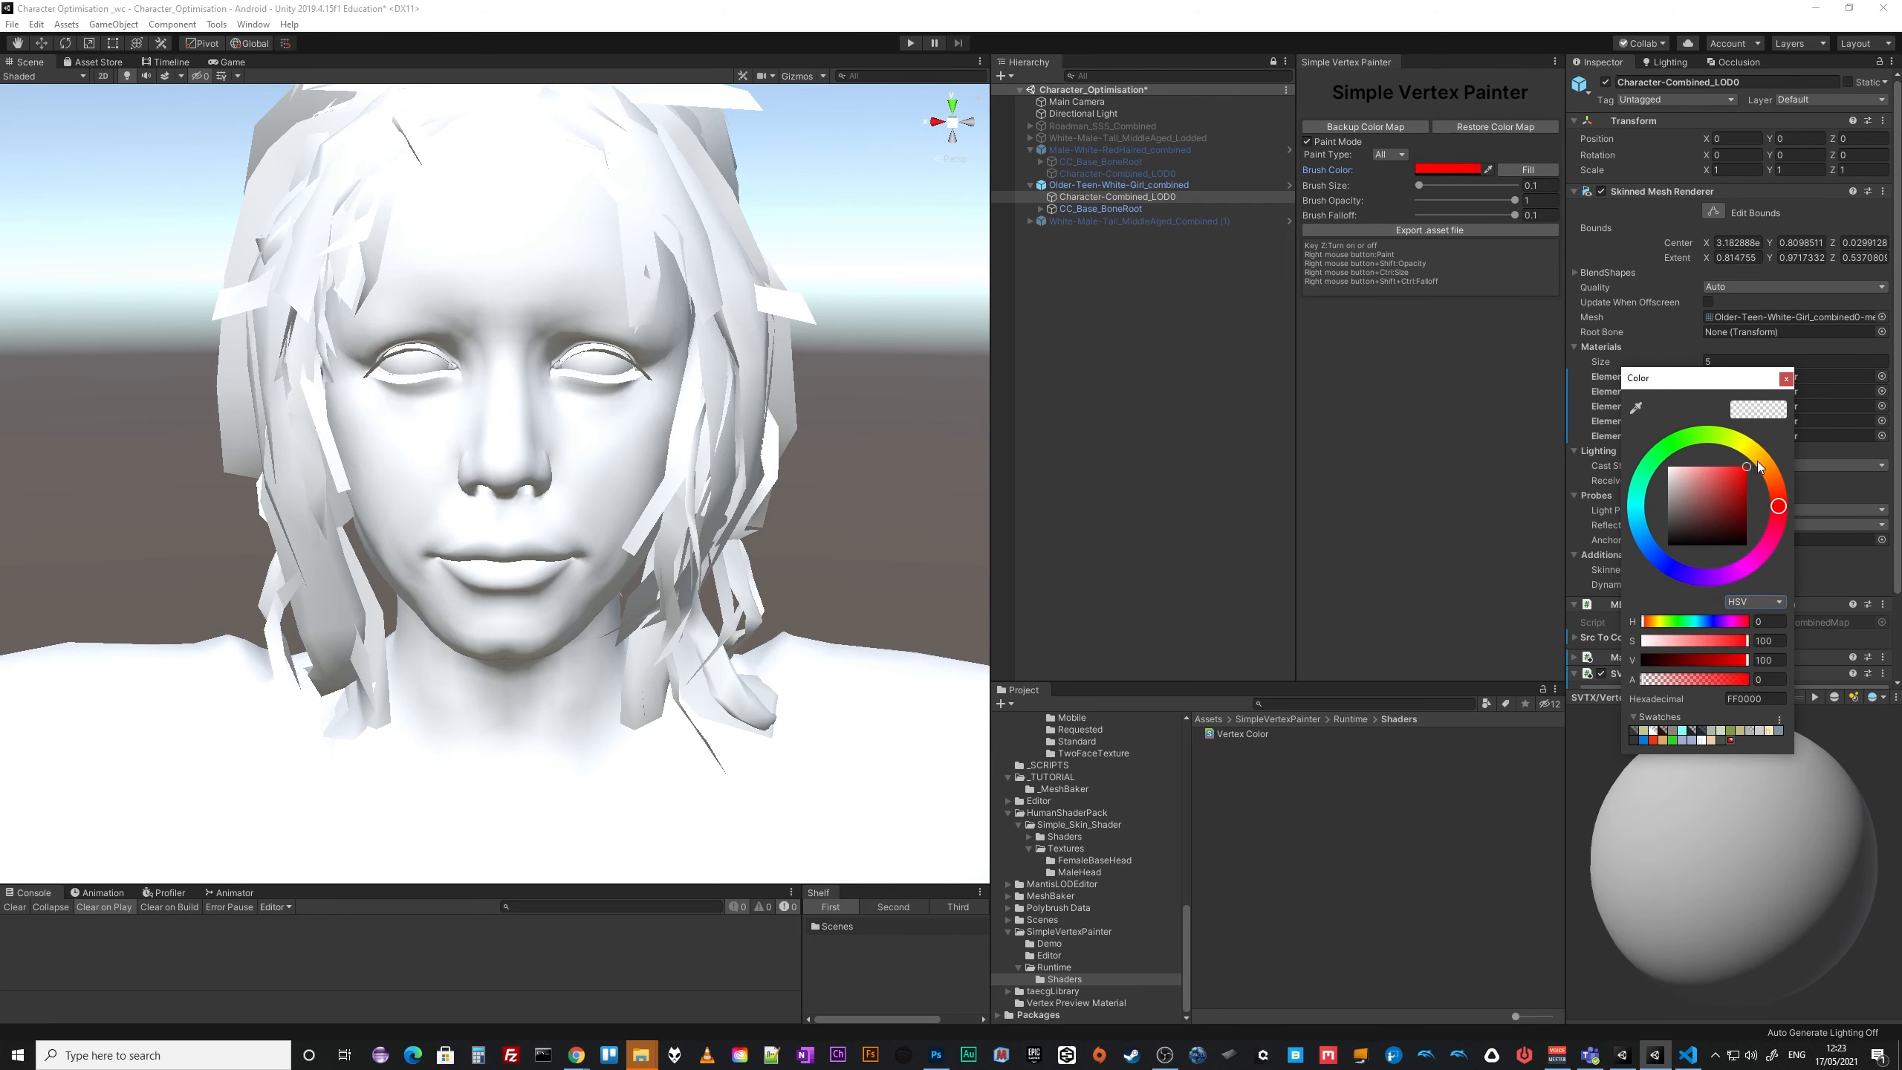
pyautogui.click(1787, 379)
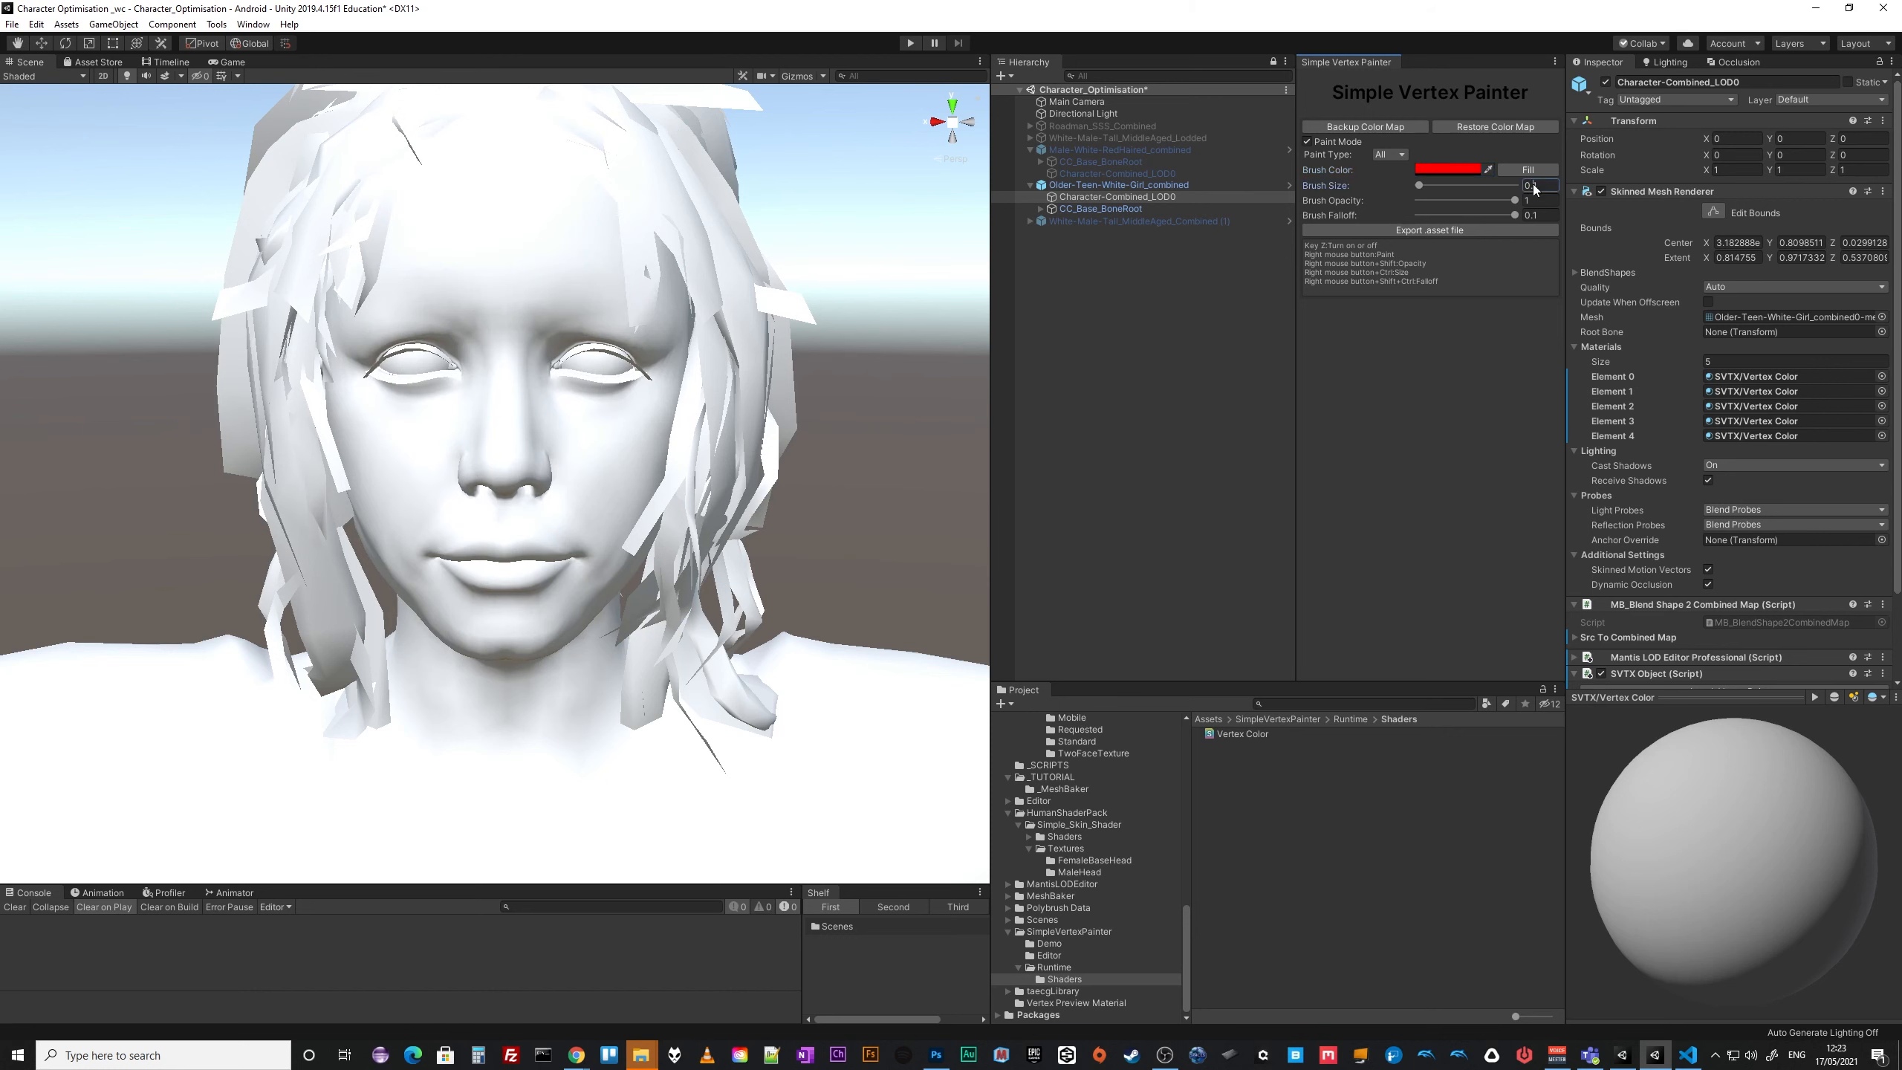
pyautogui.click(1531, 185)
pyautogui.write('03')
# Paint the character's whole face red, from the forehead and eyes down to the jaw and chin.
pyautogui.moveTo(554, 377)
pyautogui.mouseDown(button='right')
pyautogui.moveTo(518, 373)
pyautogui.moveTo(527, 391)
pyautogui.moveTo(496, 407)
pyautogui.moveTo(454, 373)
pyautogui.moveTo(443, 405)
pyautogui.moveTo(521, 491)
pyautogui.moveTo(424, 384)
pyautogui.moveTo(482, 407)
pyautogui.mouseUp(button='right')
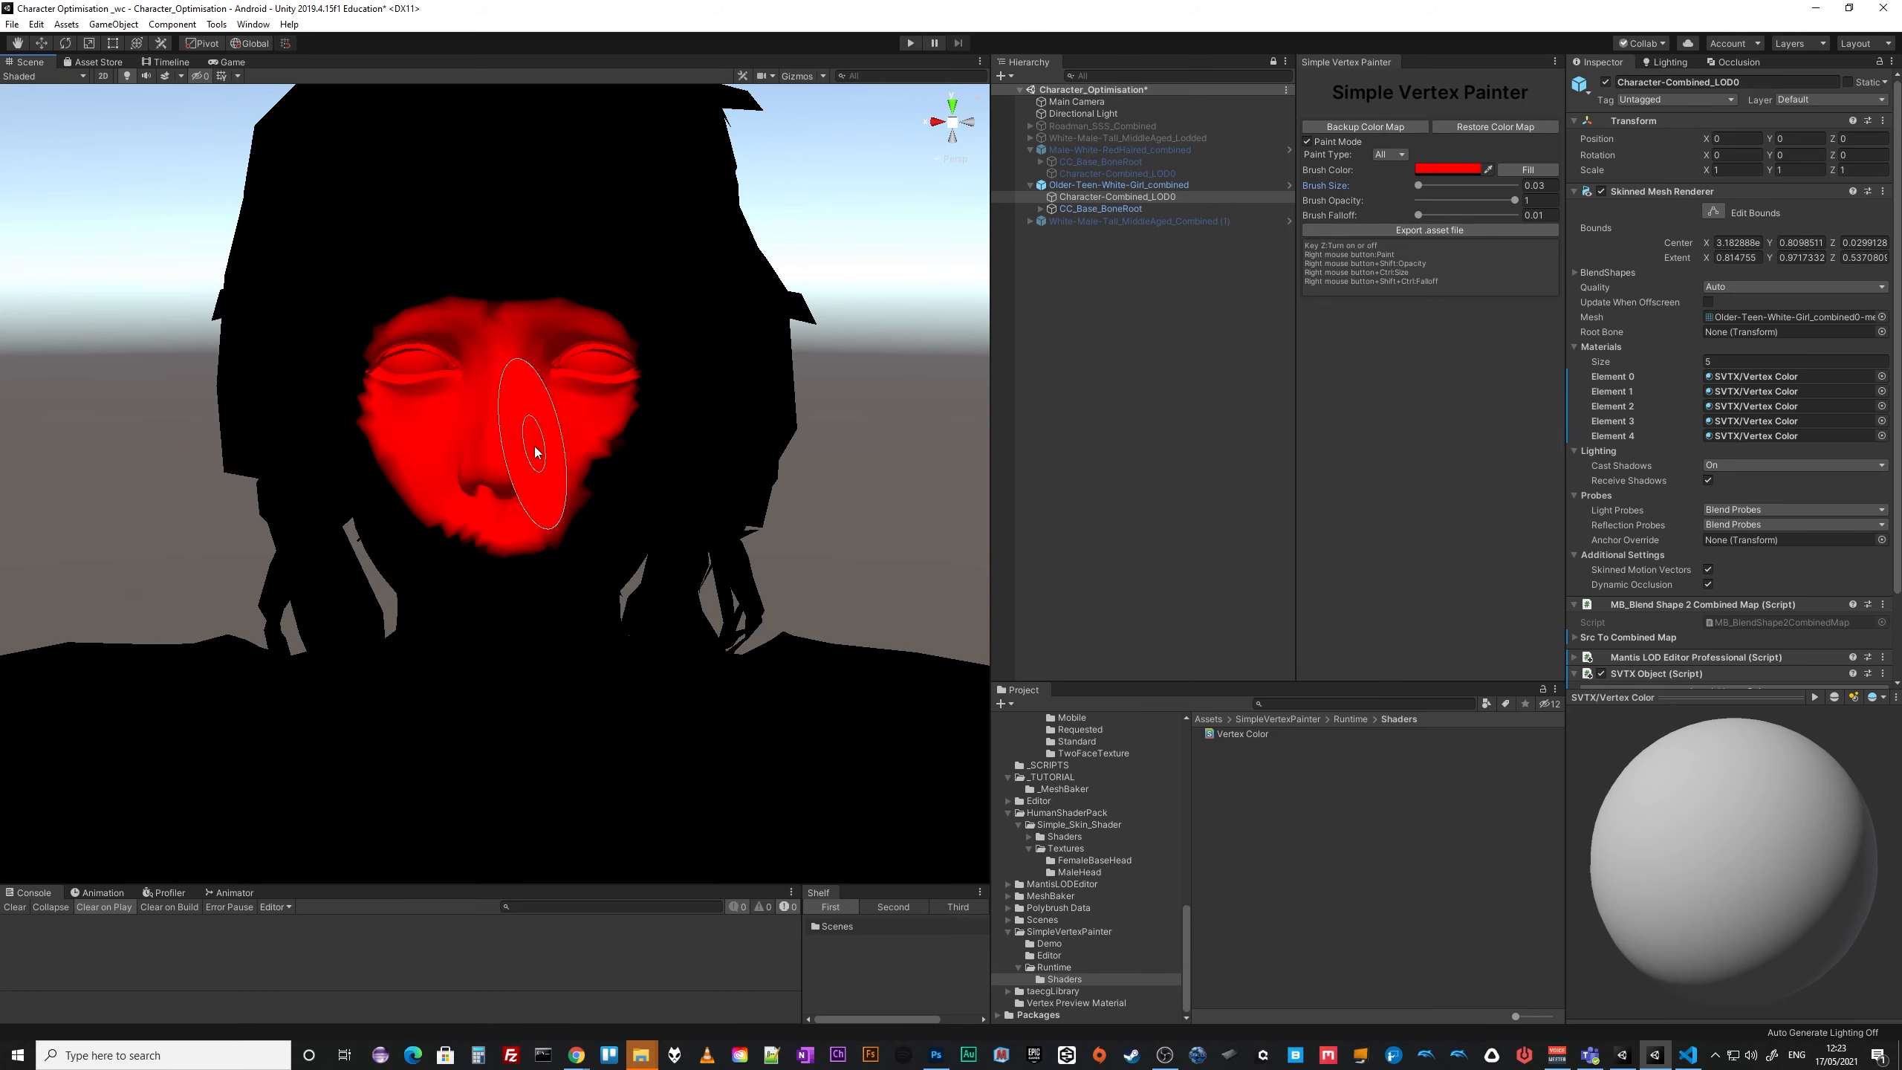
pyautogui.moveTo(456, 473)
pyautogui.mouseDown(button='right')
pyautogui.moveTo(555, 506)
pyautogui.moveTo(516, 502)
pyautogui.moveTo(492, 547)
pyautogui.moveTo(421, 506)
pyautogui.moveTo(493, 580)
pyautogui.moveTo(561, 538)
pyautogui.moveTo(606, 367)
pyautogui.moveTo(495, 327)
pyautogui.moveTo(373, 382)
pyautogui.moveTo(453, 474)
pyautogui.moveTo(622, 426)
pyautogui.moveTo(573, 326)
pyautogui.moveTo(502, 320)
pyautogui.moveTo(552, 319)
pyautogui.moveTo(571, 414)
pyautogui.moveTo(532, 574)
pyautogui.moveTo(496, 586)
pyautogui.moveTo(413, 558)
pyautogui.moveTo(433, 579)
pyautogui.moveTo(550, 586)
pyautogui.mouseUp(button='right')
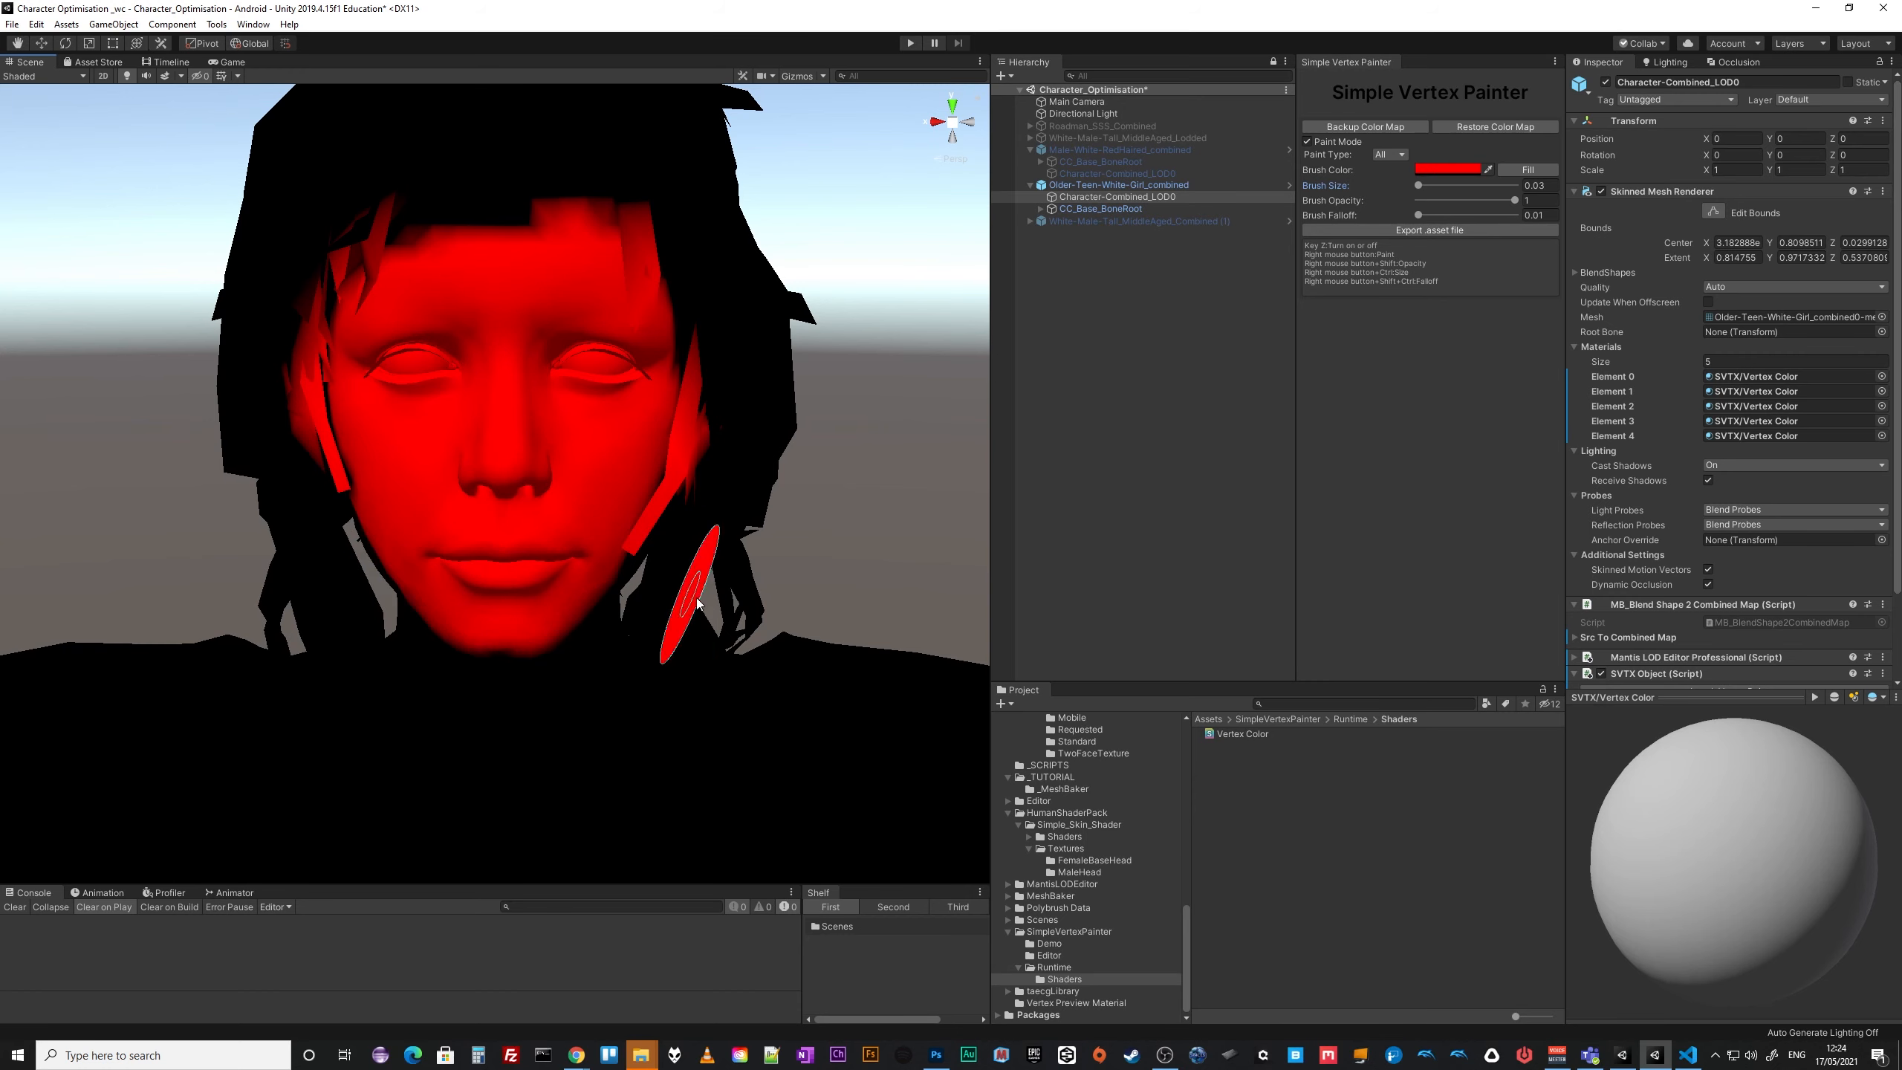
pyautogui.scroll(-5, 700, 558)
pyautogui.keyDown('alt'); pyautogui.moveTo(779, 505); pyautogui.dragTo(785, 429); pyautogui.keyUp('alt')
pyautogui.moveTo(785, 429)
pyautogui.mouseDown(button='middle')
pyautogui.moveTo(787, 1023)
pyautogui.moveTo(789, 941)
pyautogui.mouseUp(button='middle')
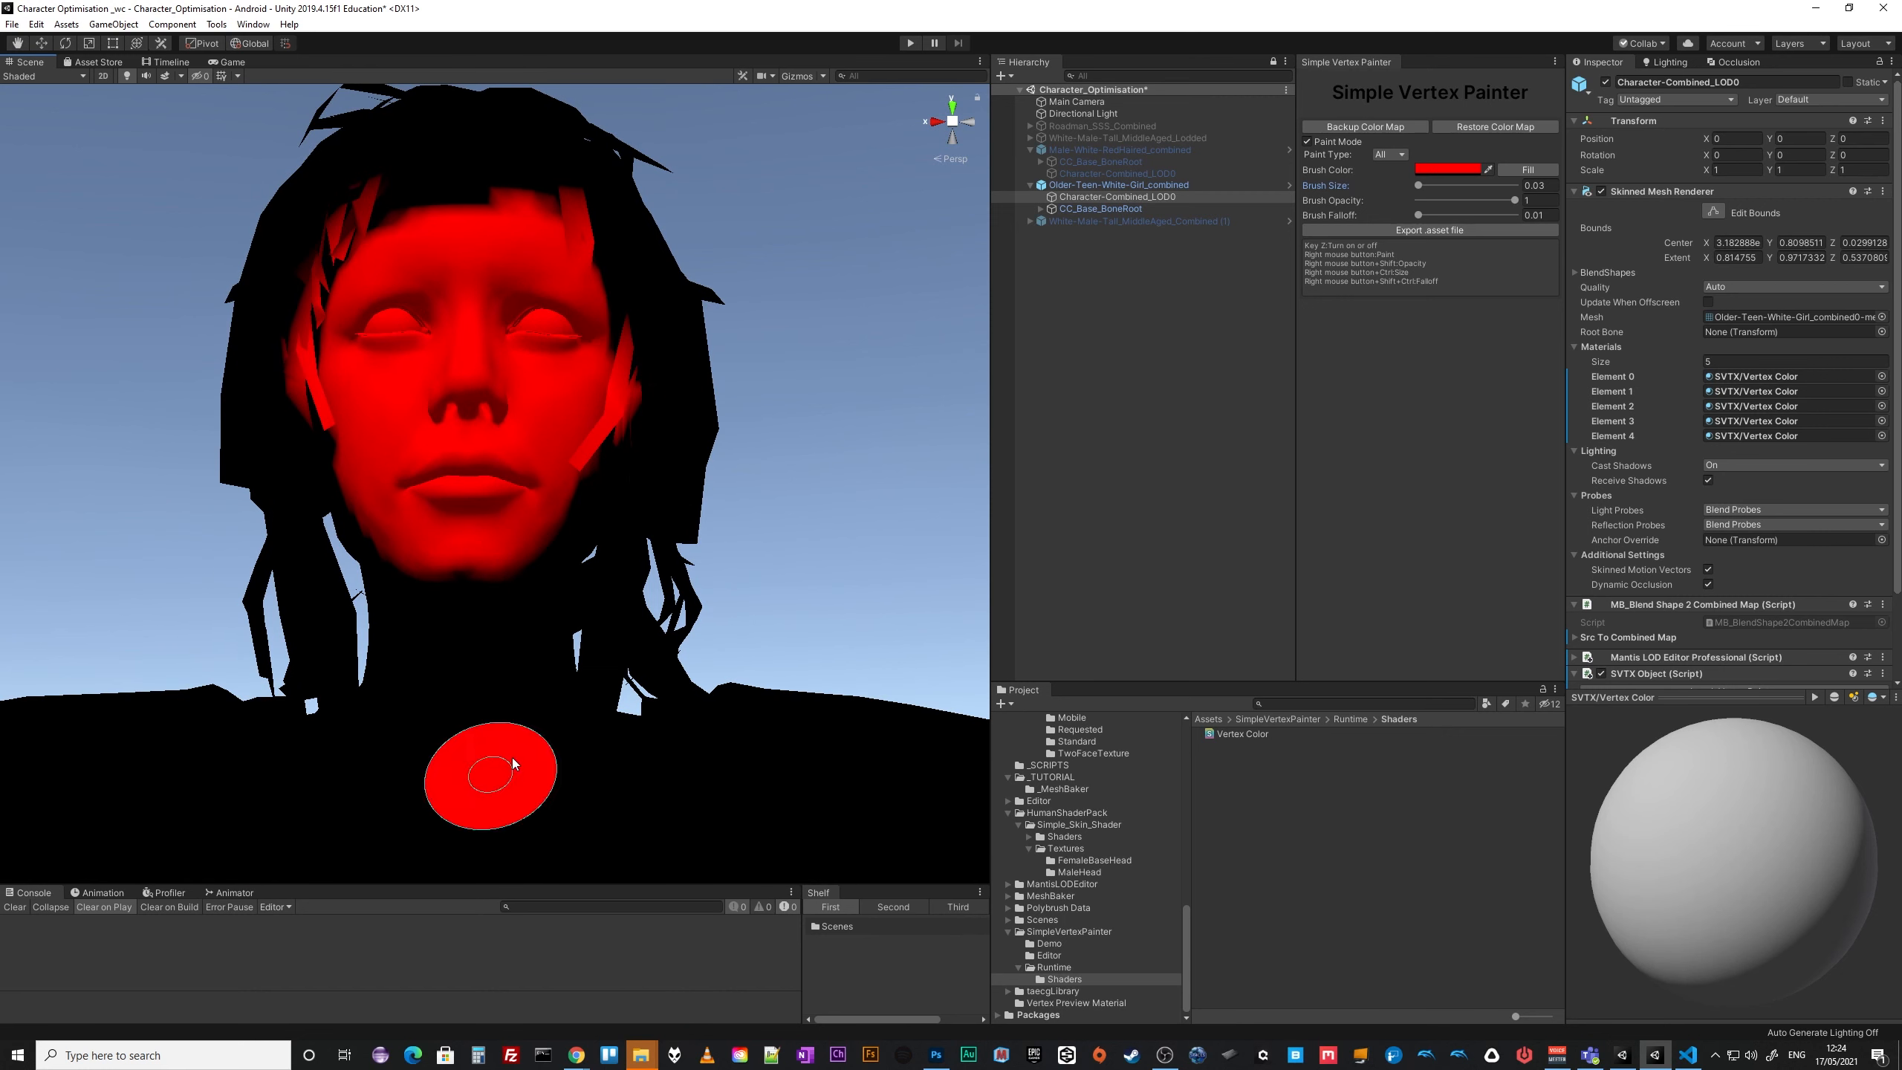
pyautogui.moveTo(556, 530)
pyautogui.mouseDown(button='right')
pyautogui.moveTo(578, 449)
pyautogui.moveTo(509, 552)
pyautogui.moveTo(396, 543)
pyautogui.moveTo(362, 425)
pyautogui.moveTo(382, 509)
pyautogui.moveTo(412, 539)
pyautogui.moveTo(501, 255)
pyautogui.moveTo(424, 234)
pyautogui.moveTo(382, 276)
pyautogui.moveTo(511, 255)
pyautogui.moveTo(547, 307)
pyautogui.moveTo(513, 434)
pyautogui.moveTo(425, 514)
pyautogui.moveTo(504, 448)
pyautogui.mouseUp(button='right')
# Paint the fingers, thumb and knuckle area of the character's left hand red.
pyautogui.moveTo(806, 404)
pyautogui.keyDown('alt'); pyautogui.mouseDown()
pyautogui.moveTo(800, 676)
pyautogui.moveTo(866, 688)
pyautogui.mouseUp(); pyautogui.keyUp('alt')
pyautogui.moveTo(866, 688); pyautogui.dragTo(856, 941, button='middle')
pyautogui.moveTo(615, 636)
pyautogui.mouseDown(button='right')
pyautogui.moveTo(572, 603)
pyautogui.moveTo(607, 728)
pyautogui.moveTo(442, 790)
pyautogui.moveTo(501, 819)
pyautogui.mouseUp(button='right')
pyautogui.moveTo(500, 649)
pyautogui.mouseDown()
pyautogui.moveTo(522, 666)
pyautogui.moveTo(509, 678)
pyautogui.mouseUp()
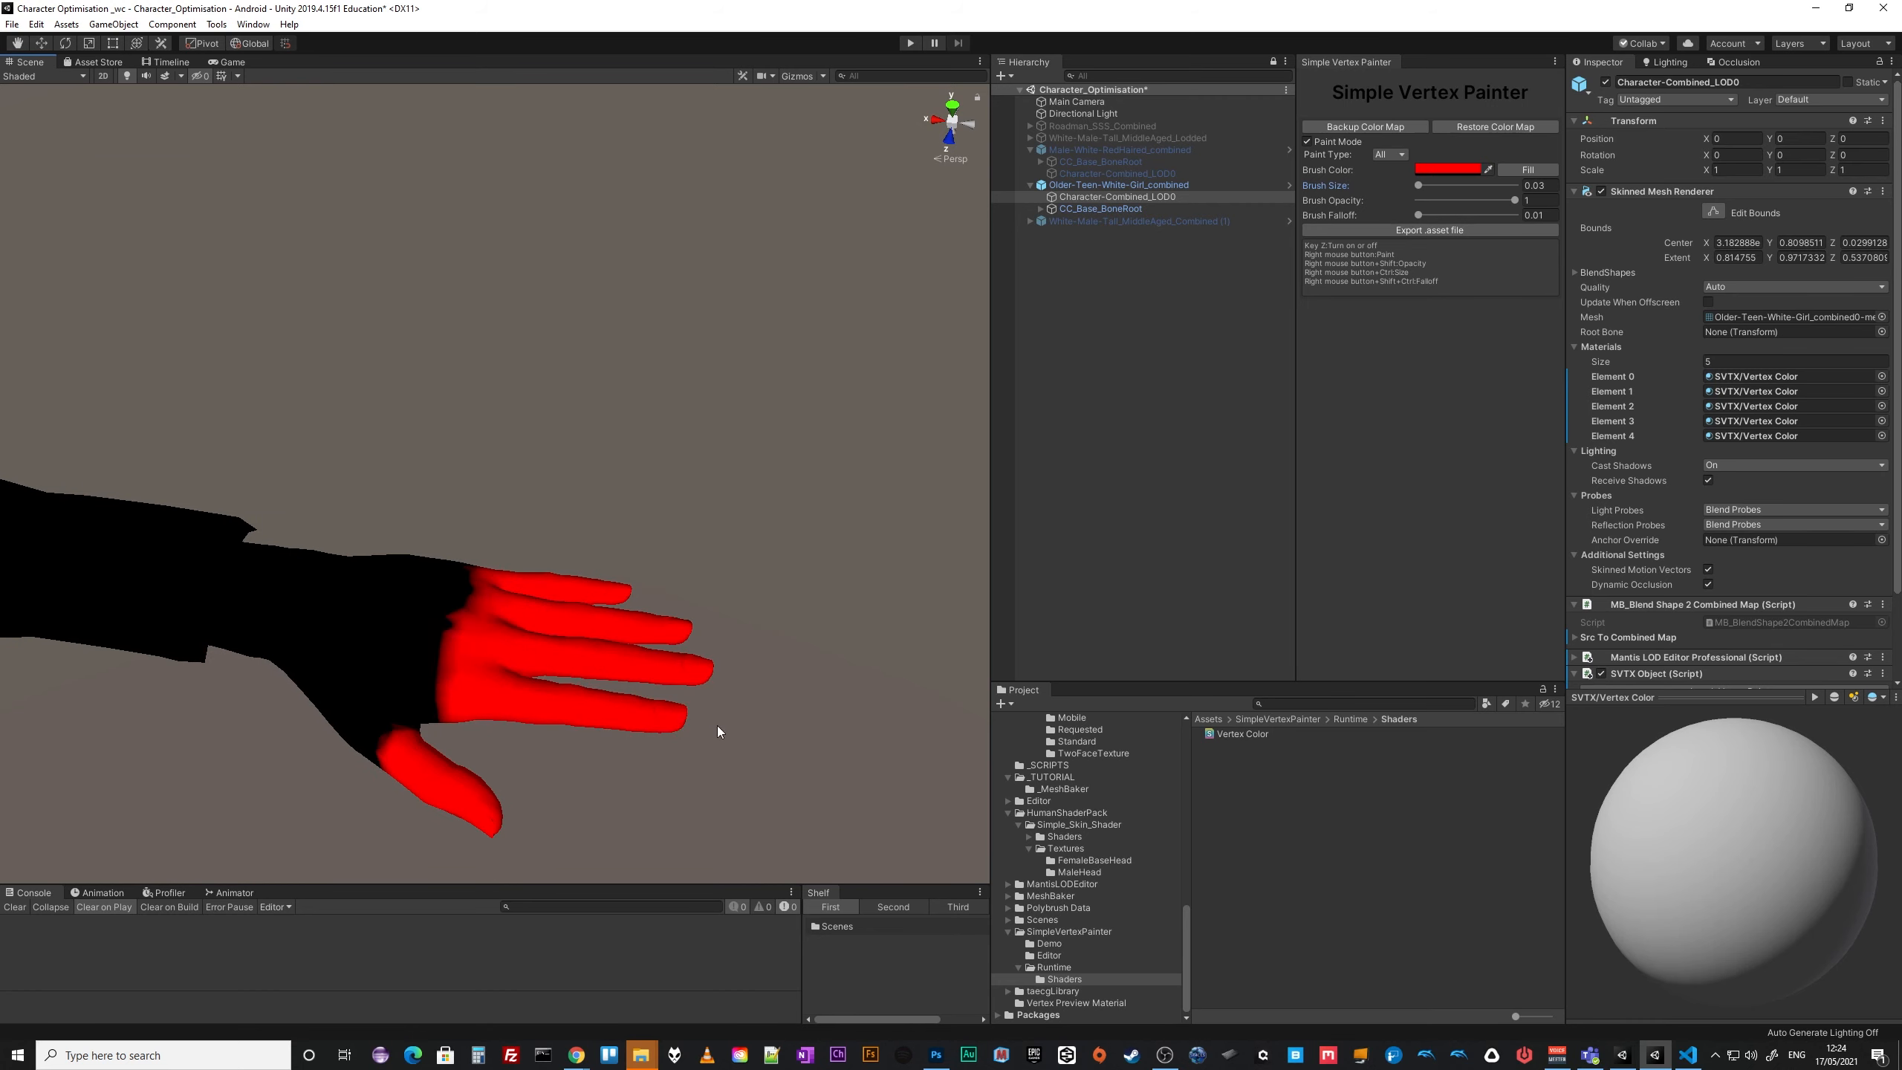
pyautogui.moveTo(716, 725); pyautogui.dragTo(738, 592, button='right')
# Paint the fingers and thumb of the character's right hand red.
pyautogui.moveTo(764, 517)
pyautogui.mouseDown(button='middle')
pyautogui.moveTo(827, 306)
pyautogui.moveTo(1507, 519)
pyautogui.mouseUp(button='middle')
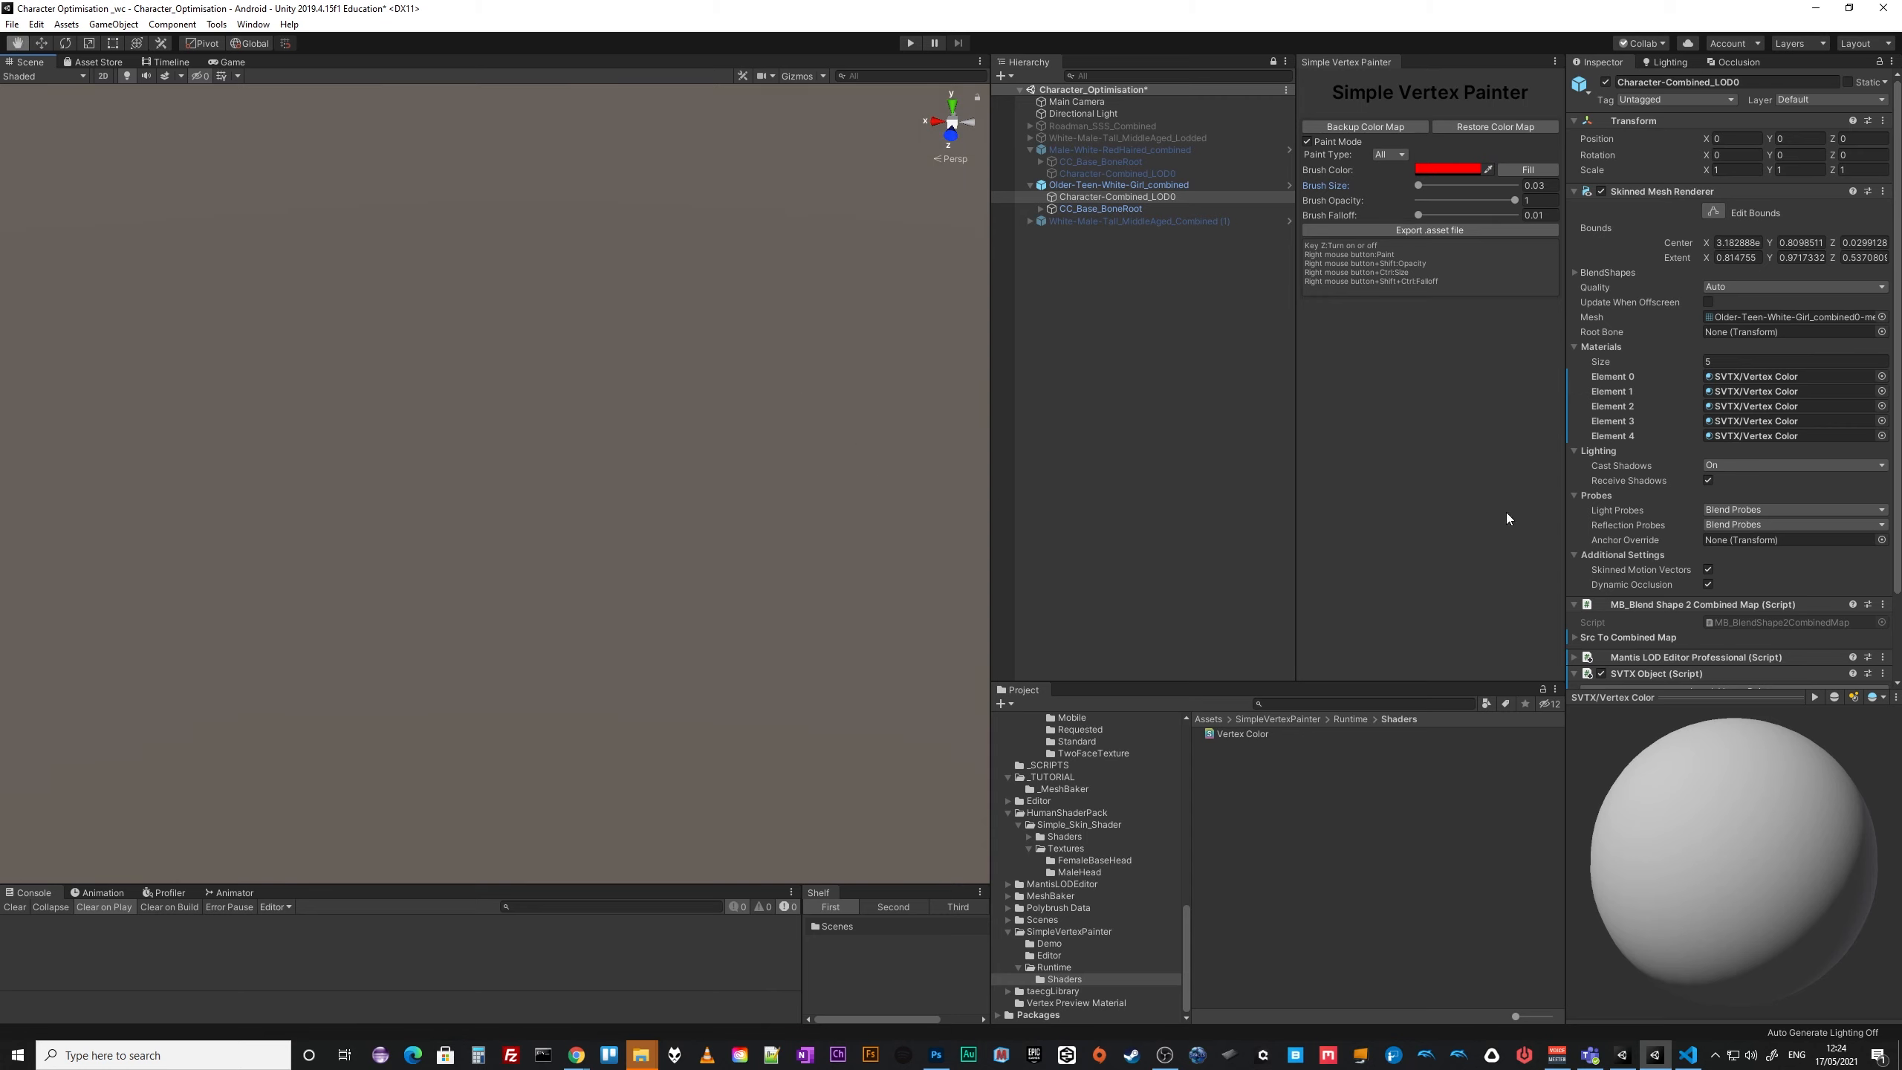
pyautogui.keyDown('alt'); pyautogui.moveTo(696, 528); pyautogui.dragTo(314, 542, button='right'); pyautogui.keyUp('alt')
pyautogui.moveTo(433, 545); pyautogui.dragTo(961, 591, button='middle')
pyautogui.scroll(6, 642, 618)
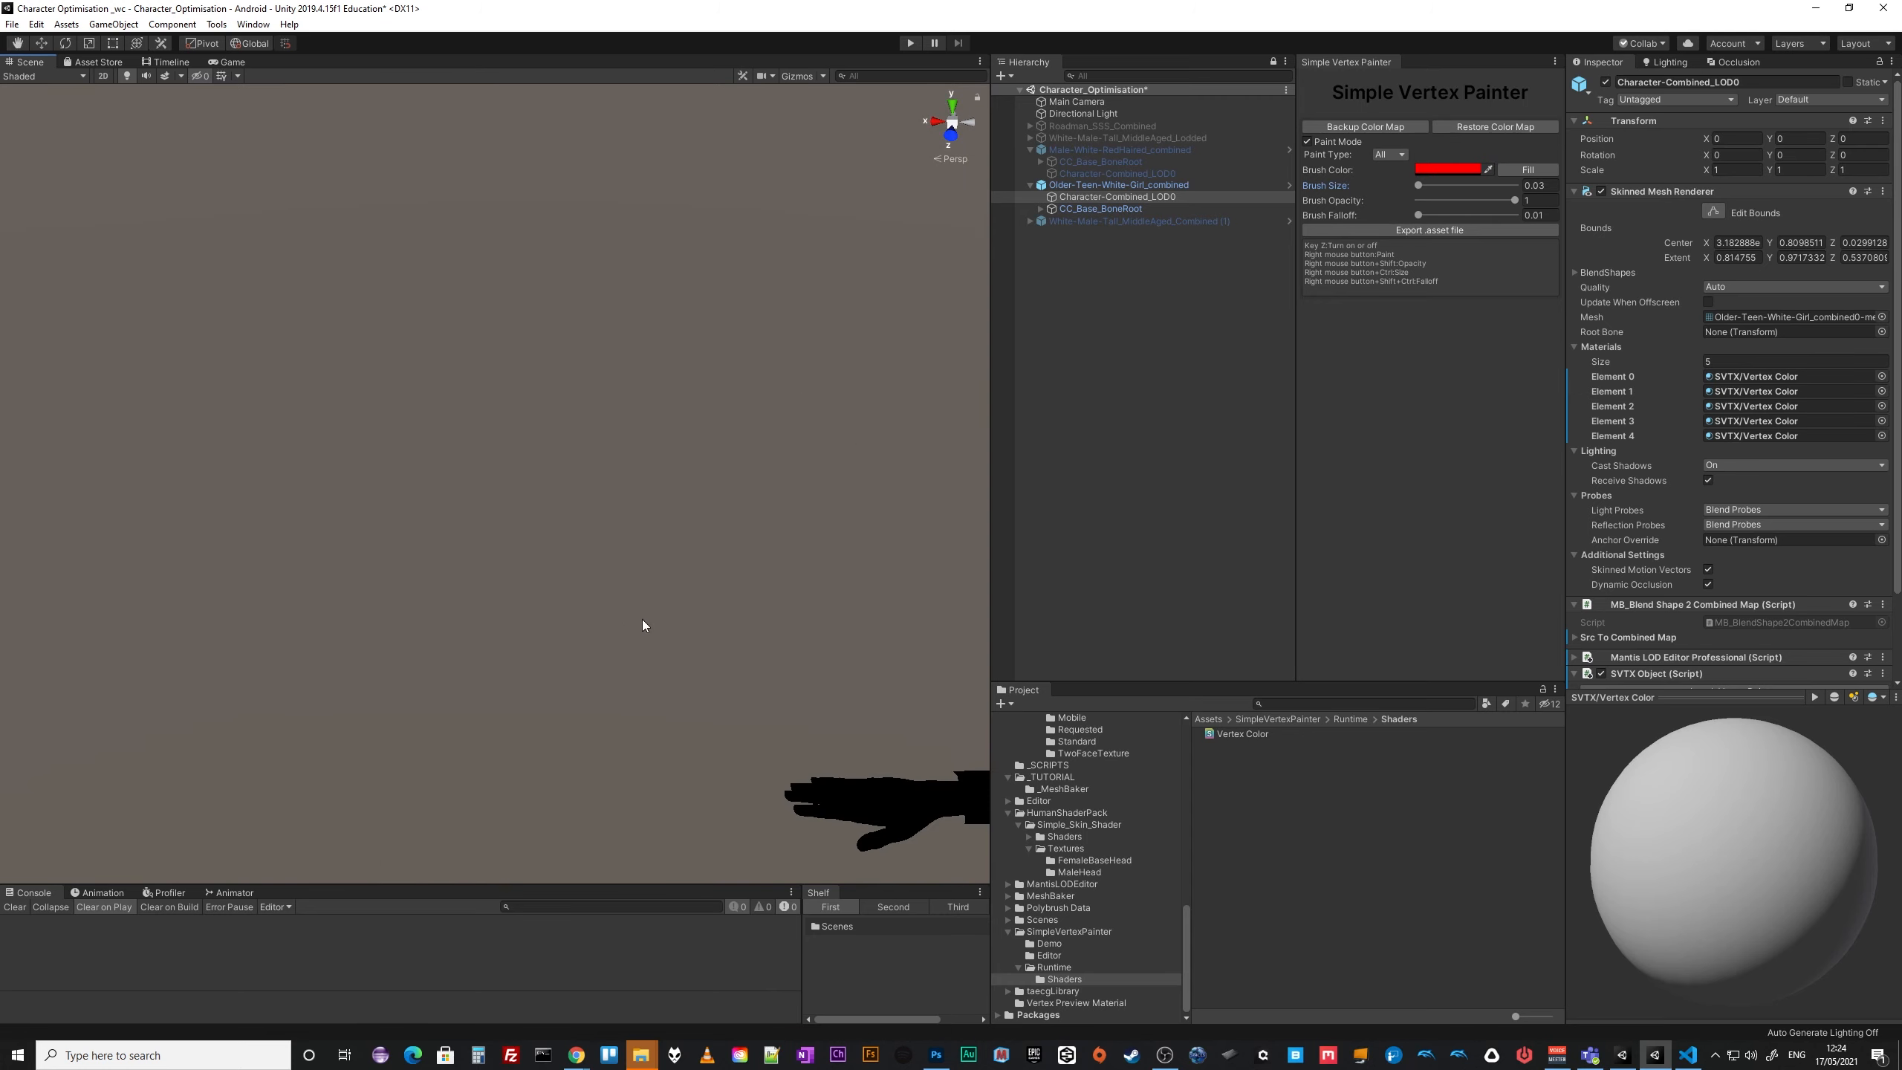
pyautogui.moveTo(644, 621); pyautogui.dragTo(508, 514, button='middle')
pyautogui.keyDown('alt'); pyautogui.moveTo(659, 693); pyautogui.dragTo(727, 708, button='right'); pyautogui.keyUp('alt')
pyautogui.moveTo(624, 701)
pyautogui.mouseDown(button='right')
pyautogui.moveTo(642, 686)
pyautogui.moveTo(596, 691)
pyautogui.moveTo(939, 783)
pyautogui.mouseUp(button='right')
pyautogui.moveTo(827, 737); pyautogui.dragTo(723, 517, button='middle')
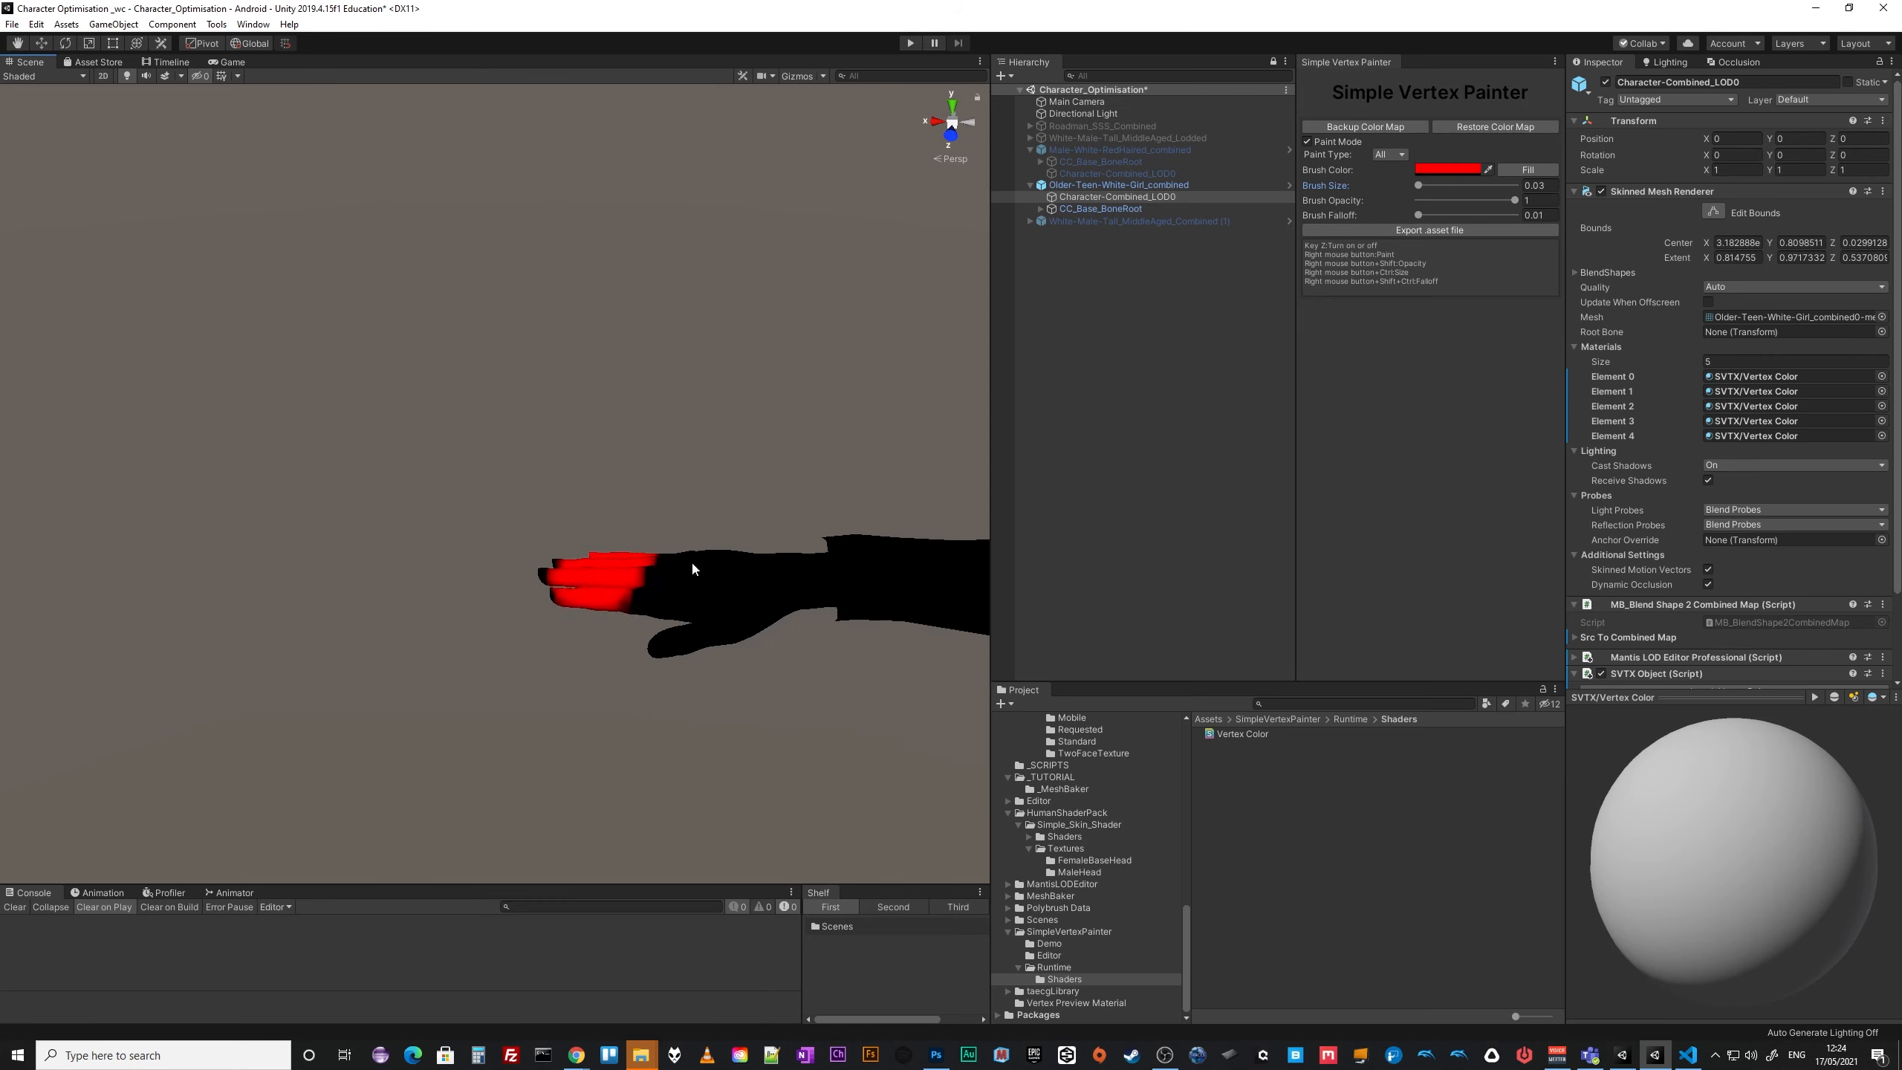
pyautogui.moveTo(691, 559)
pyautogui.mouseDown(button='right')
pyautogui.moveTo(558, 588)
pyautogui.moveTo(654, 577)
pyautogui.moveTo(662, 650)
pyautogui.mouseUp(button='right')
# Examine the red coverage on the palm side of the right hand and around the face and chin.
pyautogui.keyDown('alt'); pyautogui.moveTo(756, 701); pyautogui.dragTo(751, 439); pyautogui.keyUp('alt')
pyautogui.moveTo(756, 61)
pyautogui.mouseDown(button='middle')
pyautogui.moveTo(691, 823)
pyautogui.moveTo(611, 778)
pyautogui.mouseUp(button='middle')
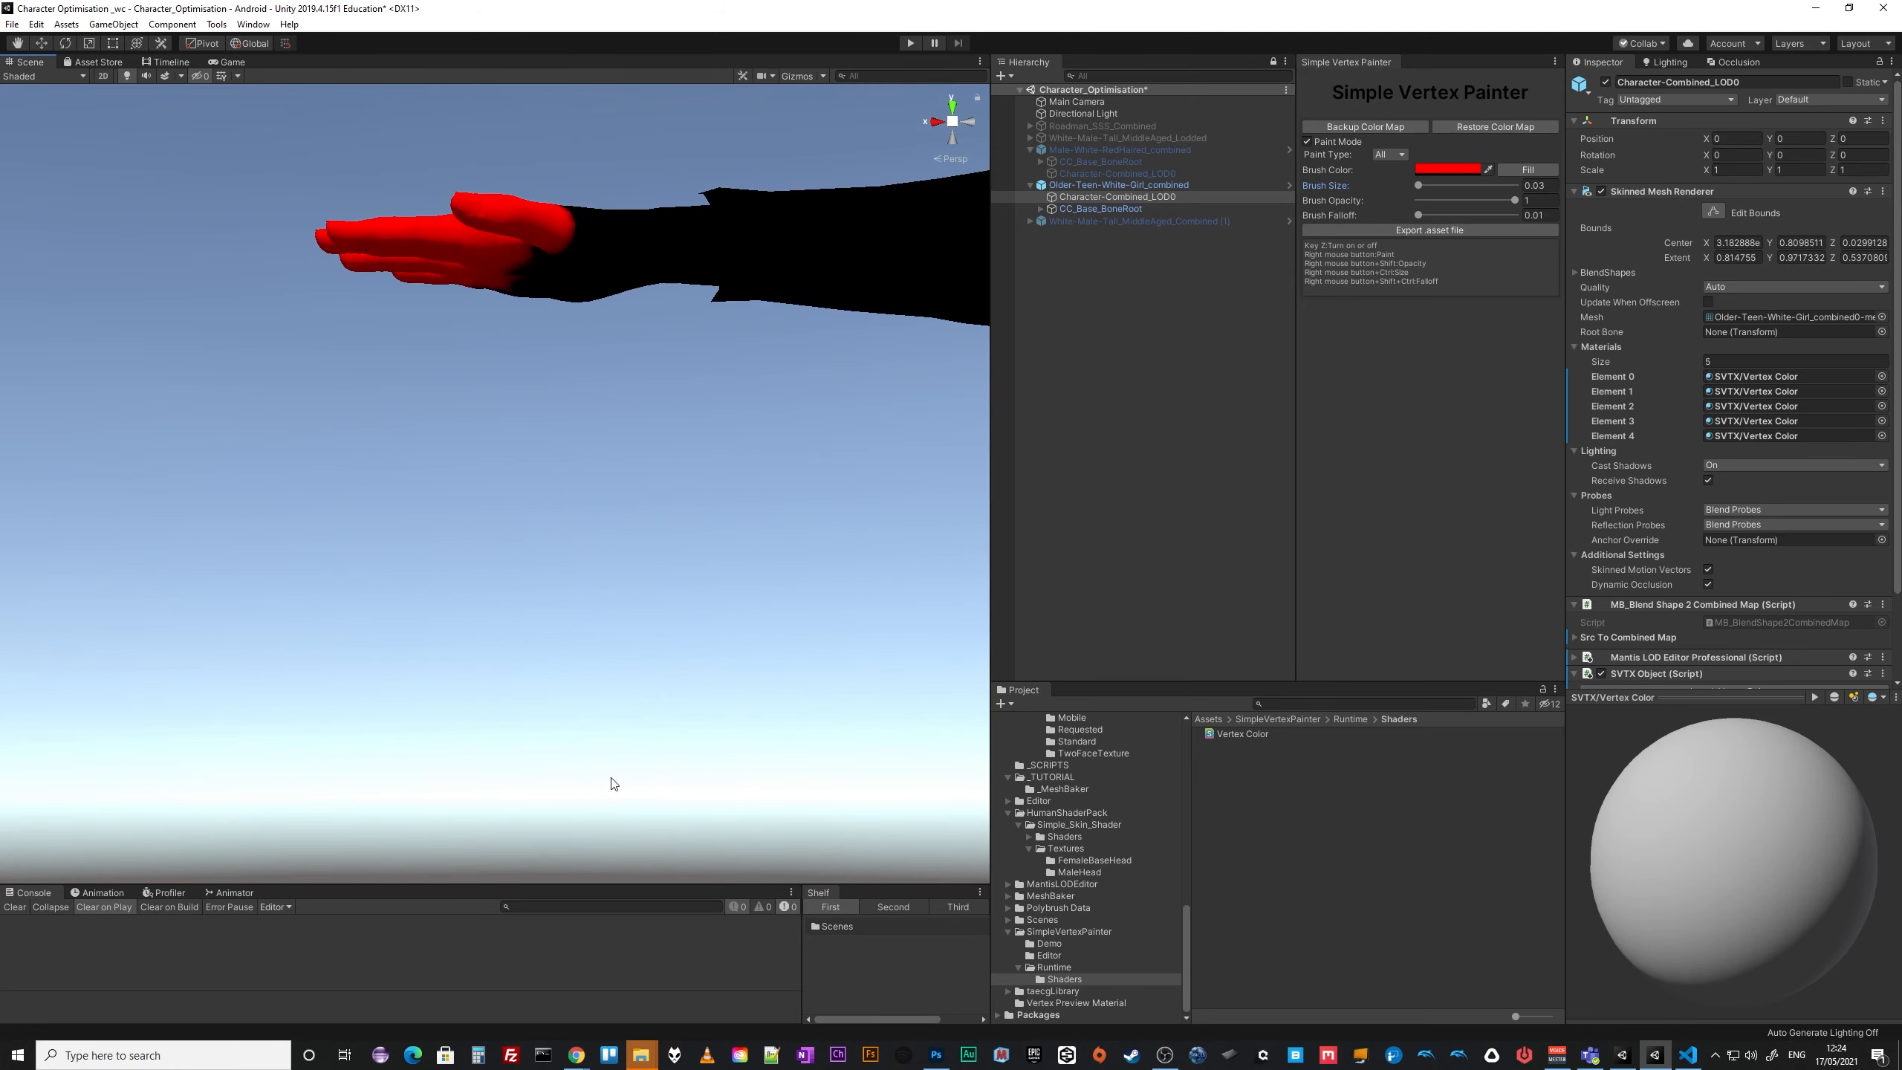
pyautogui.keyDown('alt'); pyautogui.moveTo(485, 452); pyautogui.dragTo(487, 158); pyautogui.keyUp('alt')
pyautogui.moveTo(517, 636); pyautogui.dragTo(549, 30, button='middle')
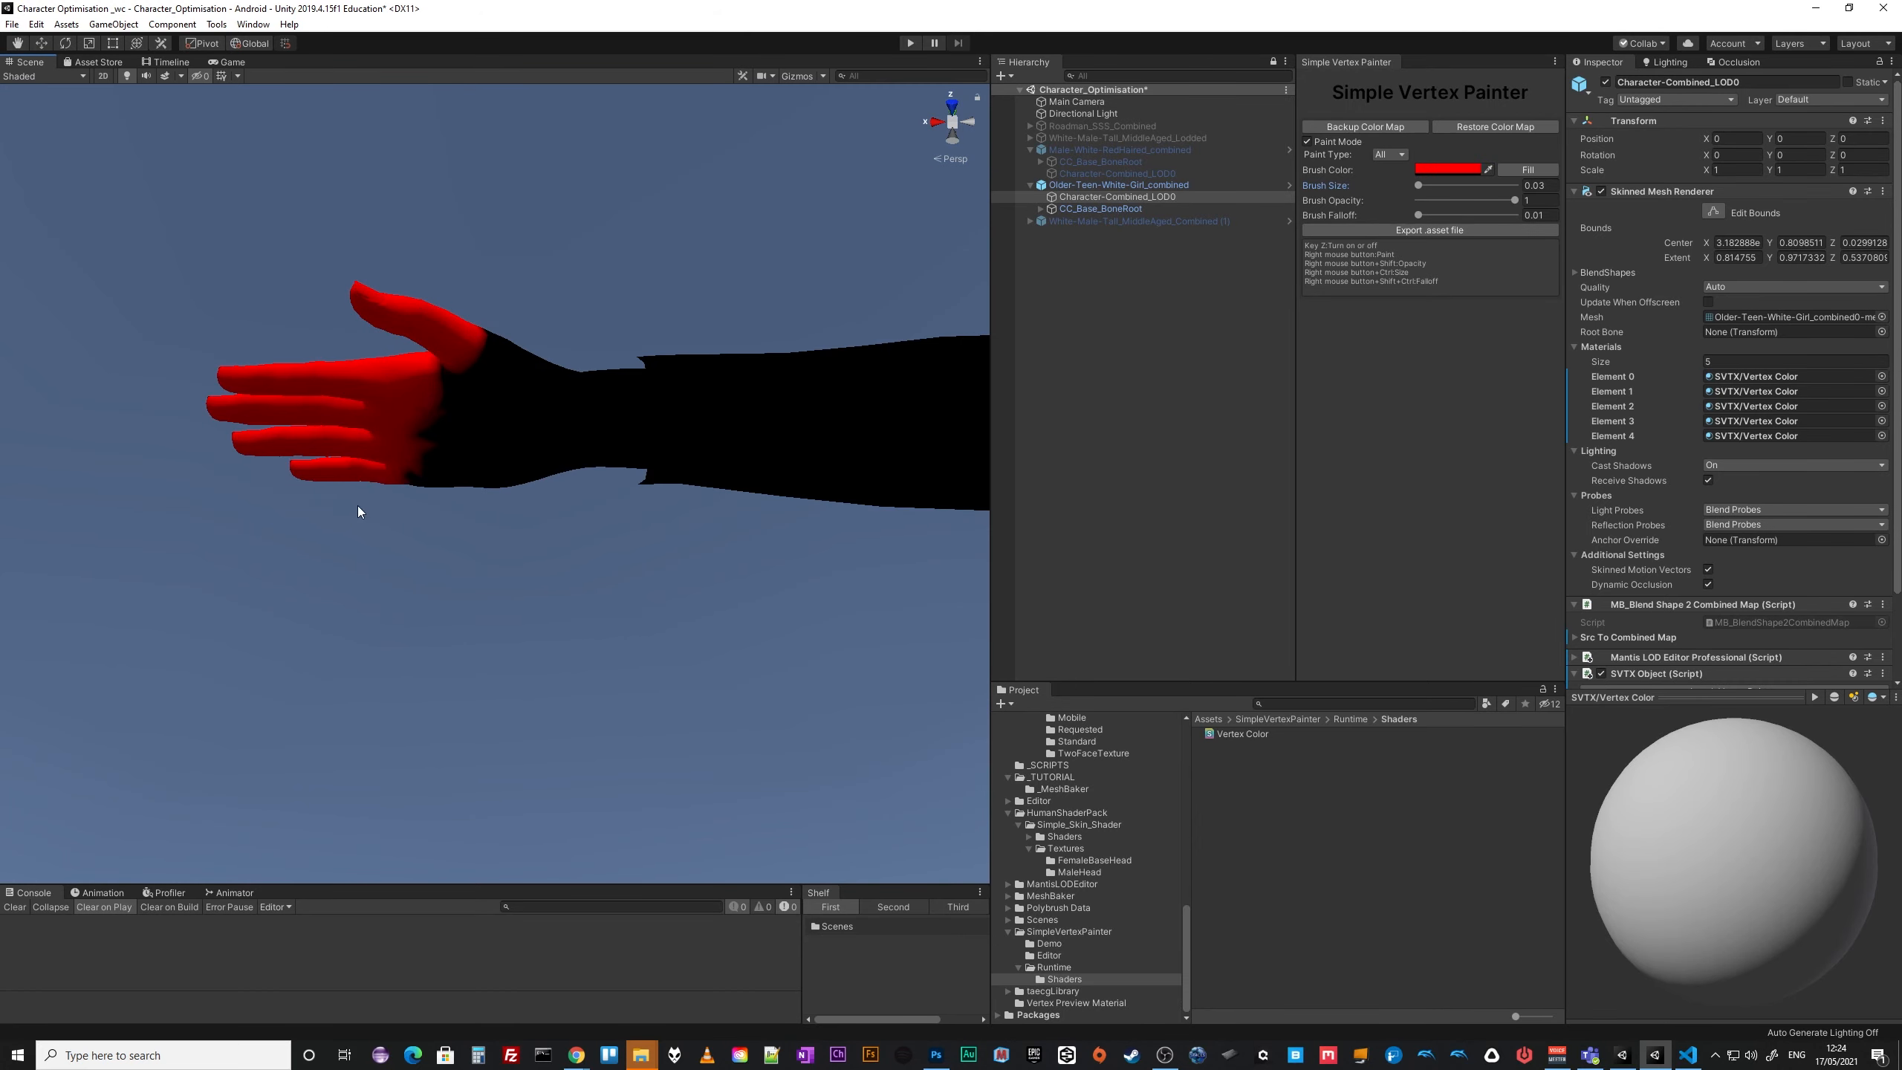
pyautogui.moveTo(742, 673)
pyautogui.mouseDown(button='middle')
pyautogui.moveTo(748, 650)
pyautogui.moveTo(532, 638)
pyautogui.moveTo(1846, 633)
pyautogui.moveTo(1275, 557)
pyautogui.moveTo(964, 568)
pyautogui.moveTo(1031, 586)
pyautogui.moveTo(187, 587)
pyautogui.moveTo(763, 610)
pyautogui.mouseUp(button='middle')
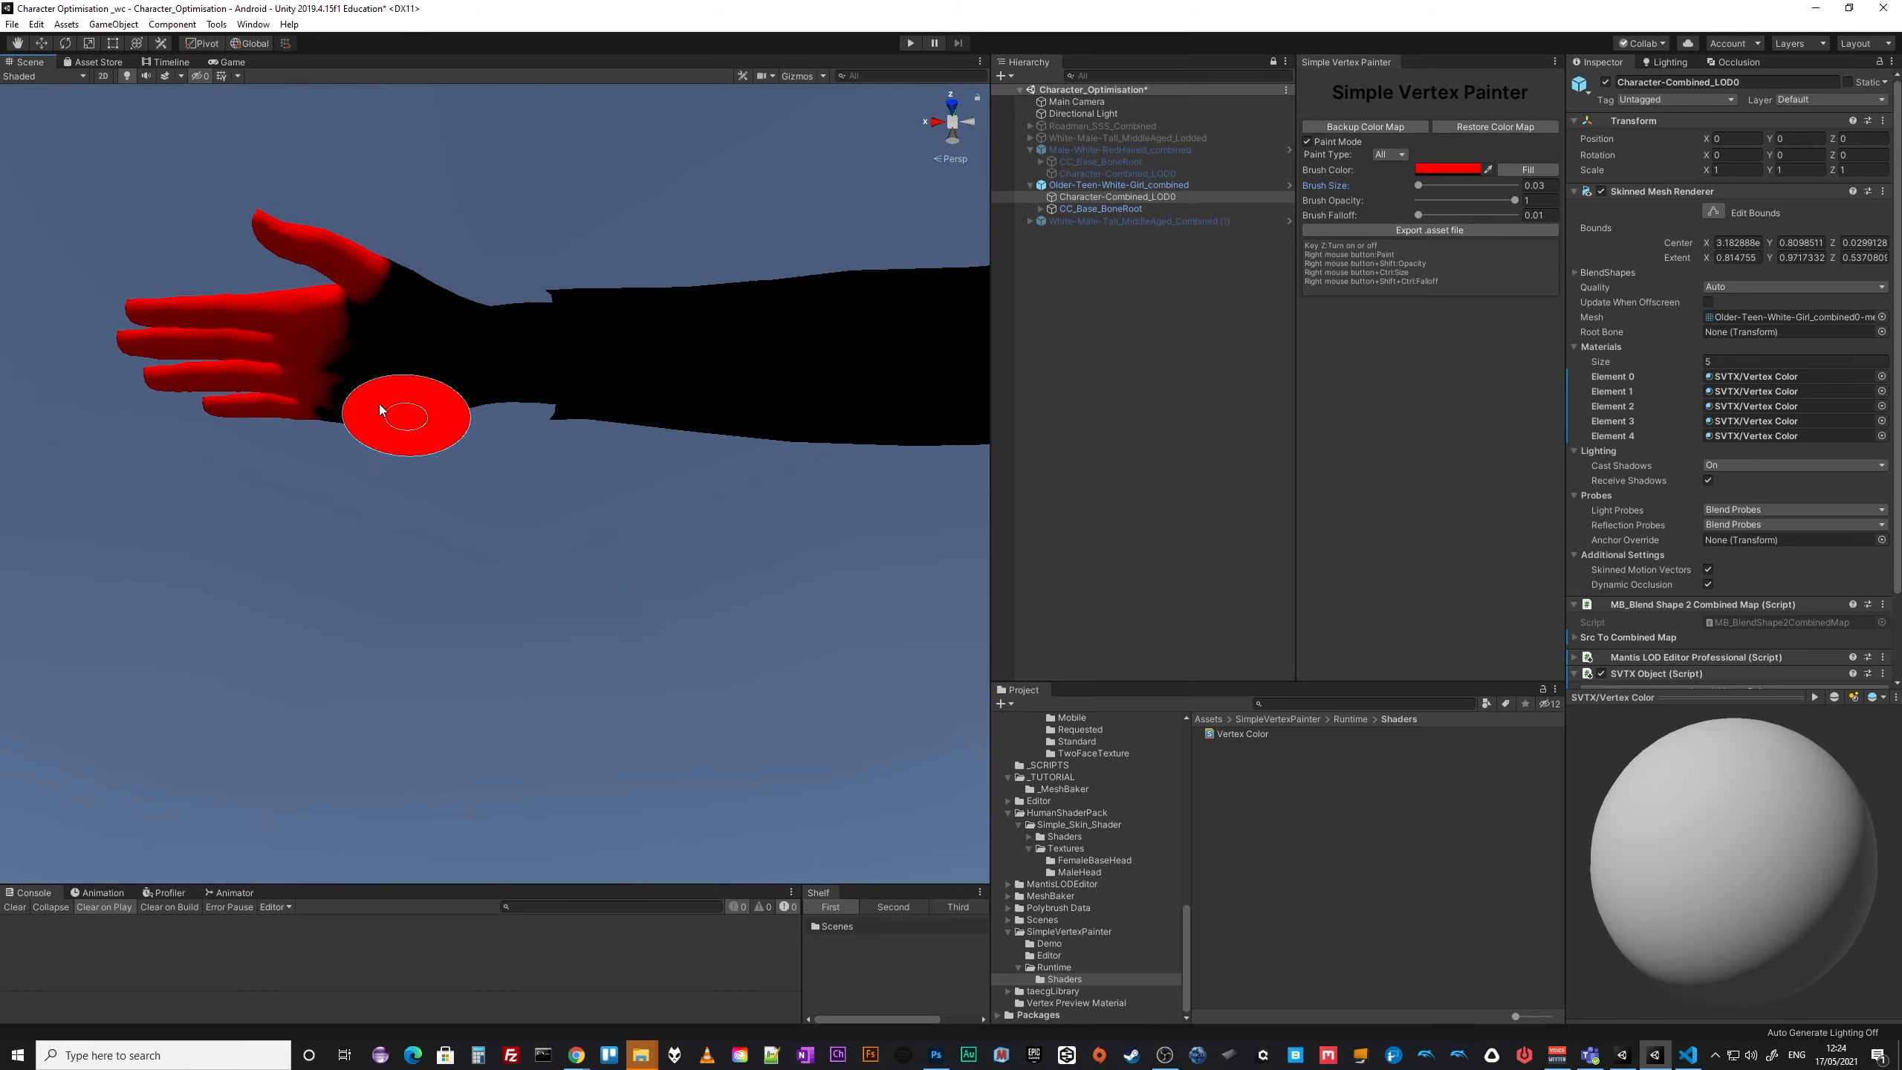
pyautogui.moveTo(306, 450)
pyautogui.mouseDown(button='middle')
pyautogui.moveTo(438, 552)
pyautogui.moveTo(417, 641)
pyautogui.moveTo(425, 937)
pyautogui.mouseUp(button='middle')
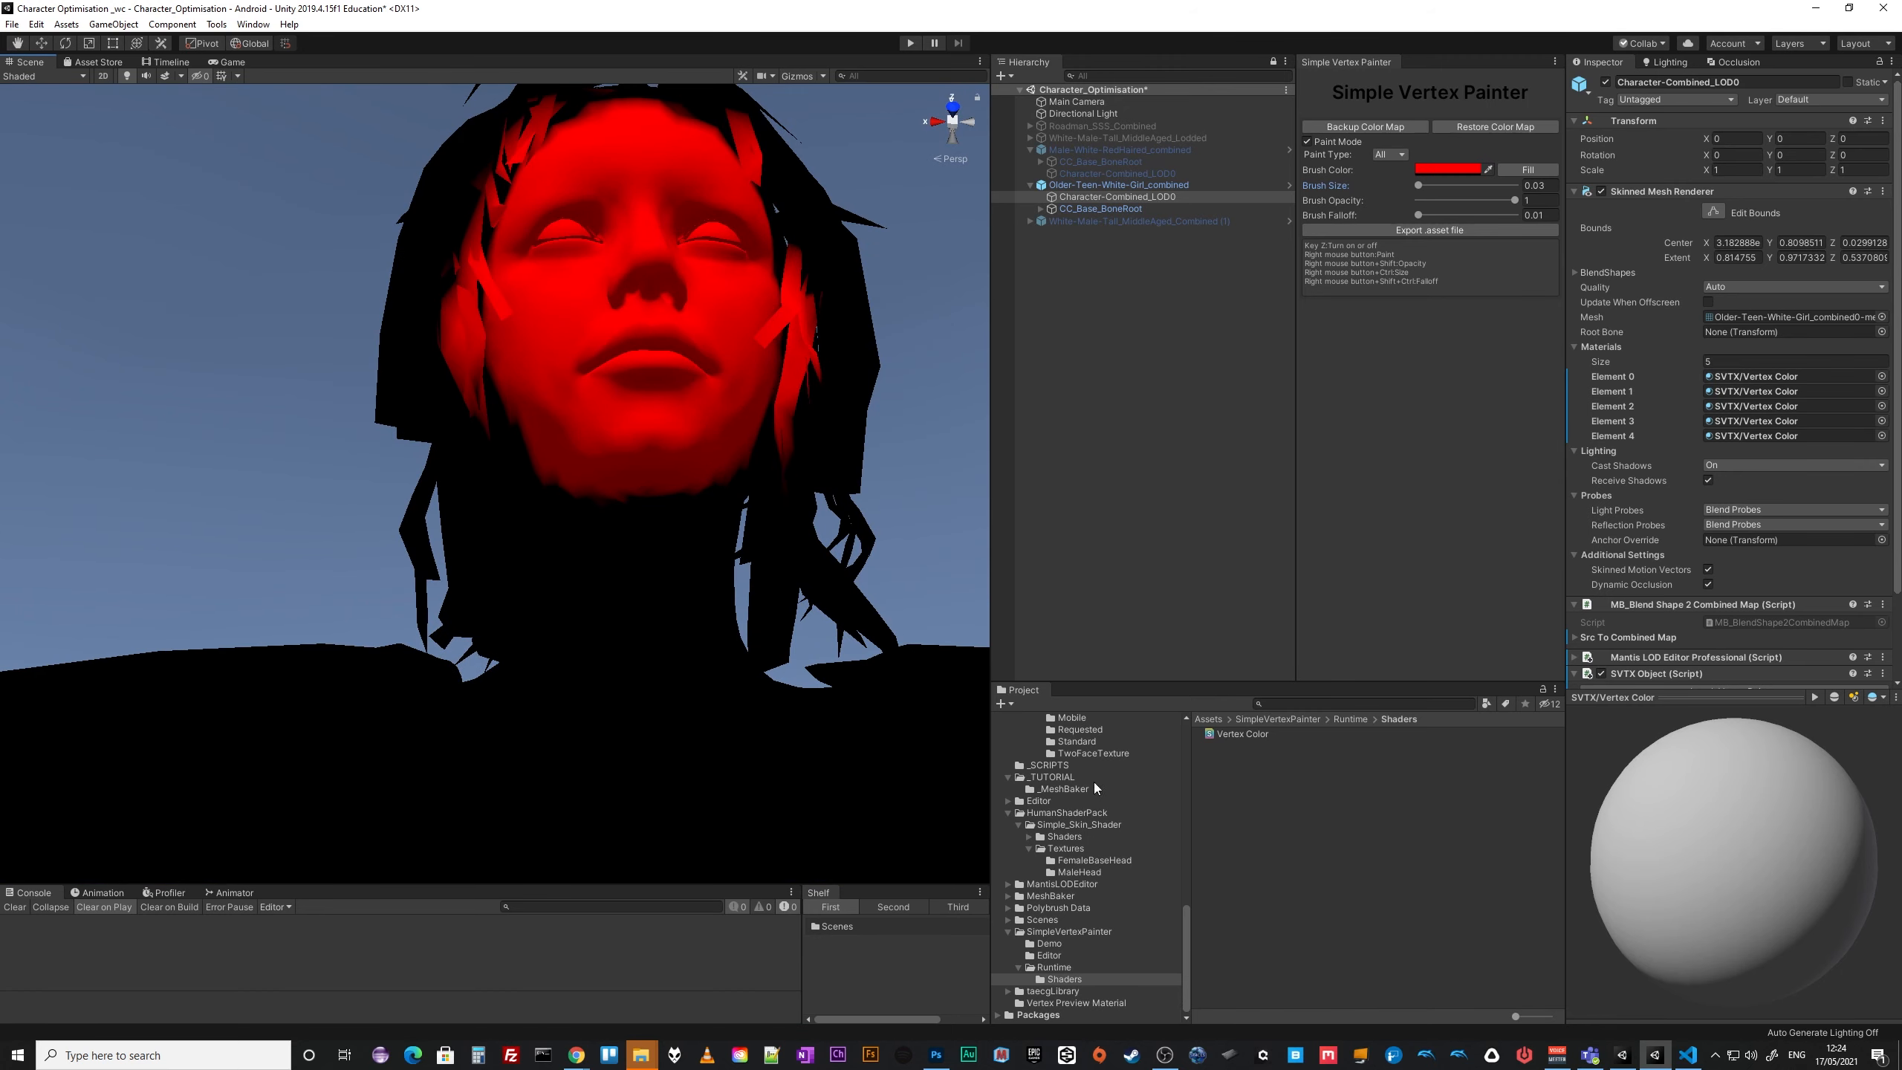
pyautogui.moveTo(830, 674); pyautogui.dragTo(786, 752, button='right')
pyautogui.moveTo(786, 600); pyautogui.dragTo(758, 946, button='middle')
pyautogui.moveTo(749, 536); pyautogui.dragTo(749, 646, button='right')
pyautogui.moveTo(753, 545)
pyautogui.mouseDown(button='middle')
pyautogui.moveTo(743, 632)
pyautogui.moveTo(775, 755)
pyautogui.mouseUp(button='middle')
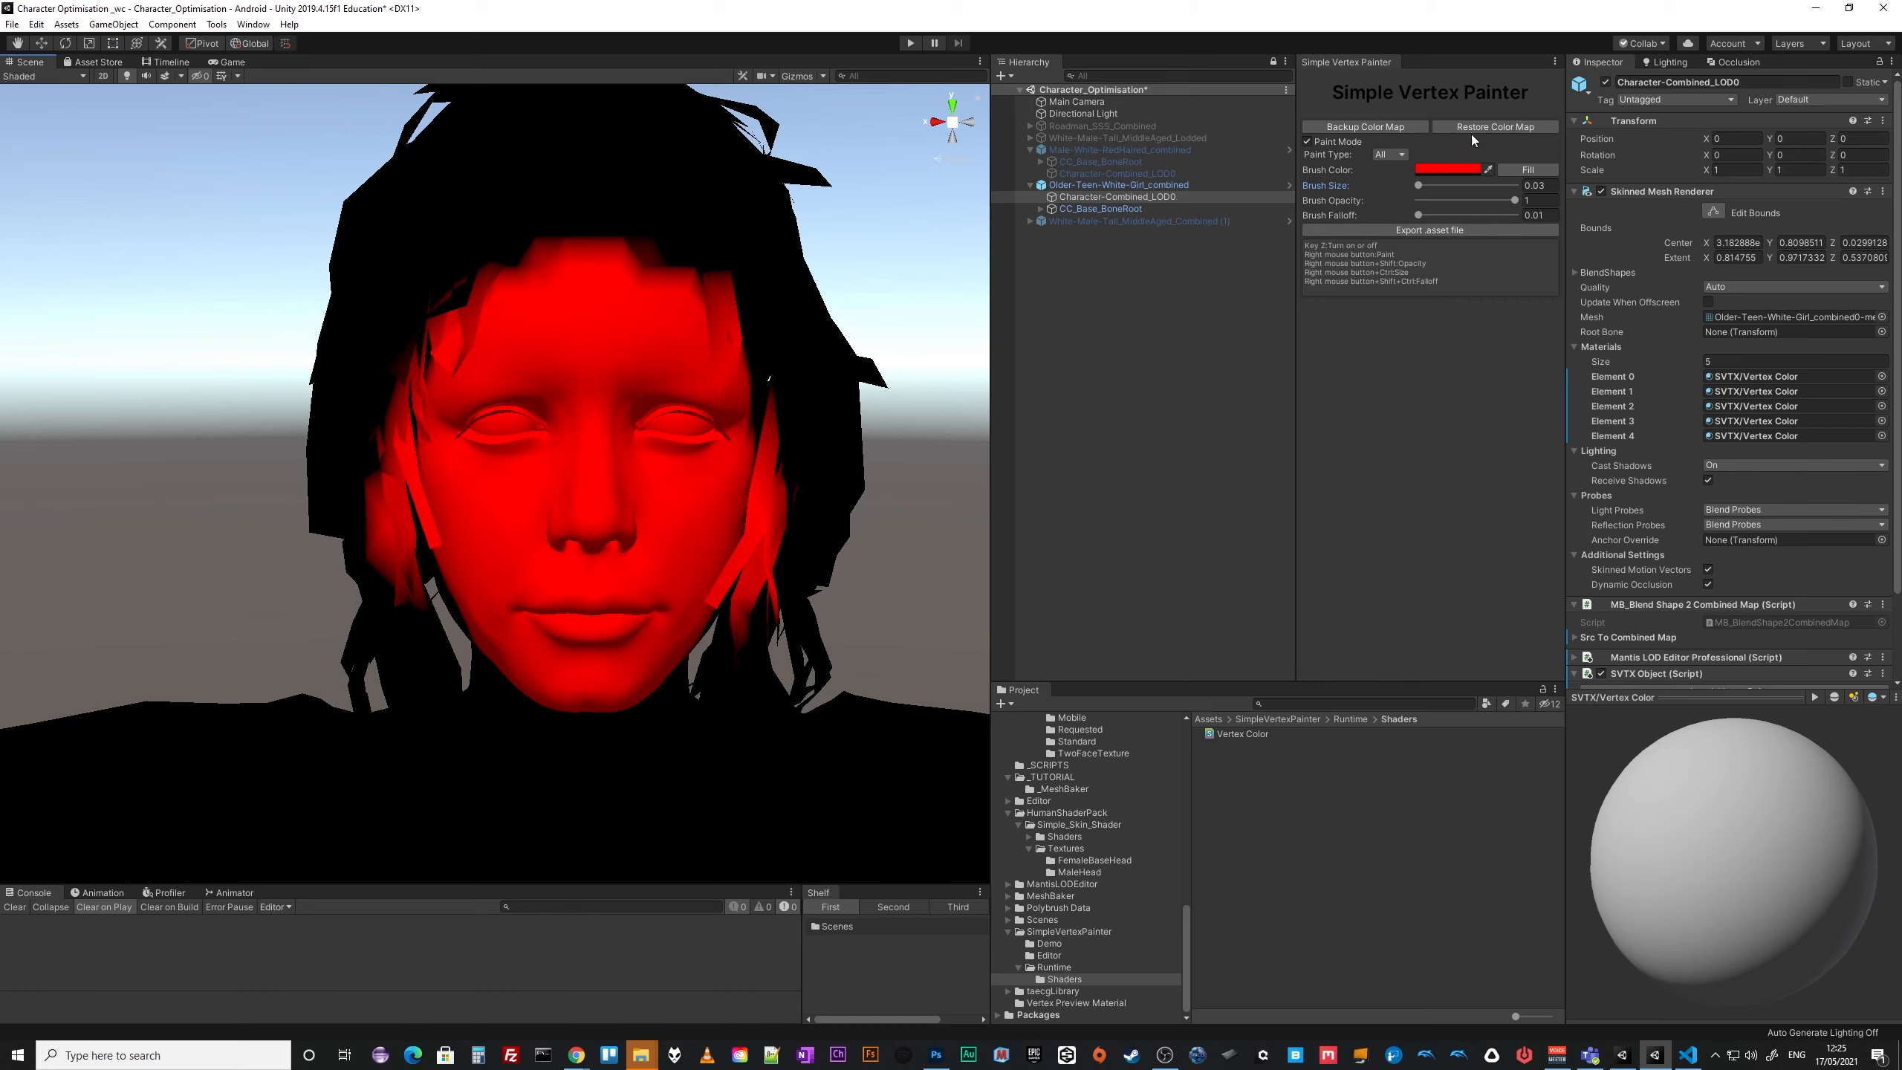
# Turn off Paint Mode and close the Simple Vertex Painter.
pyautogui.click(1308, 142)
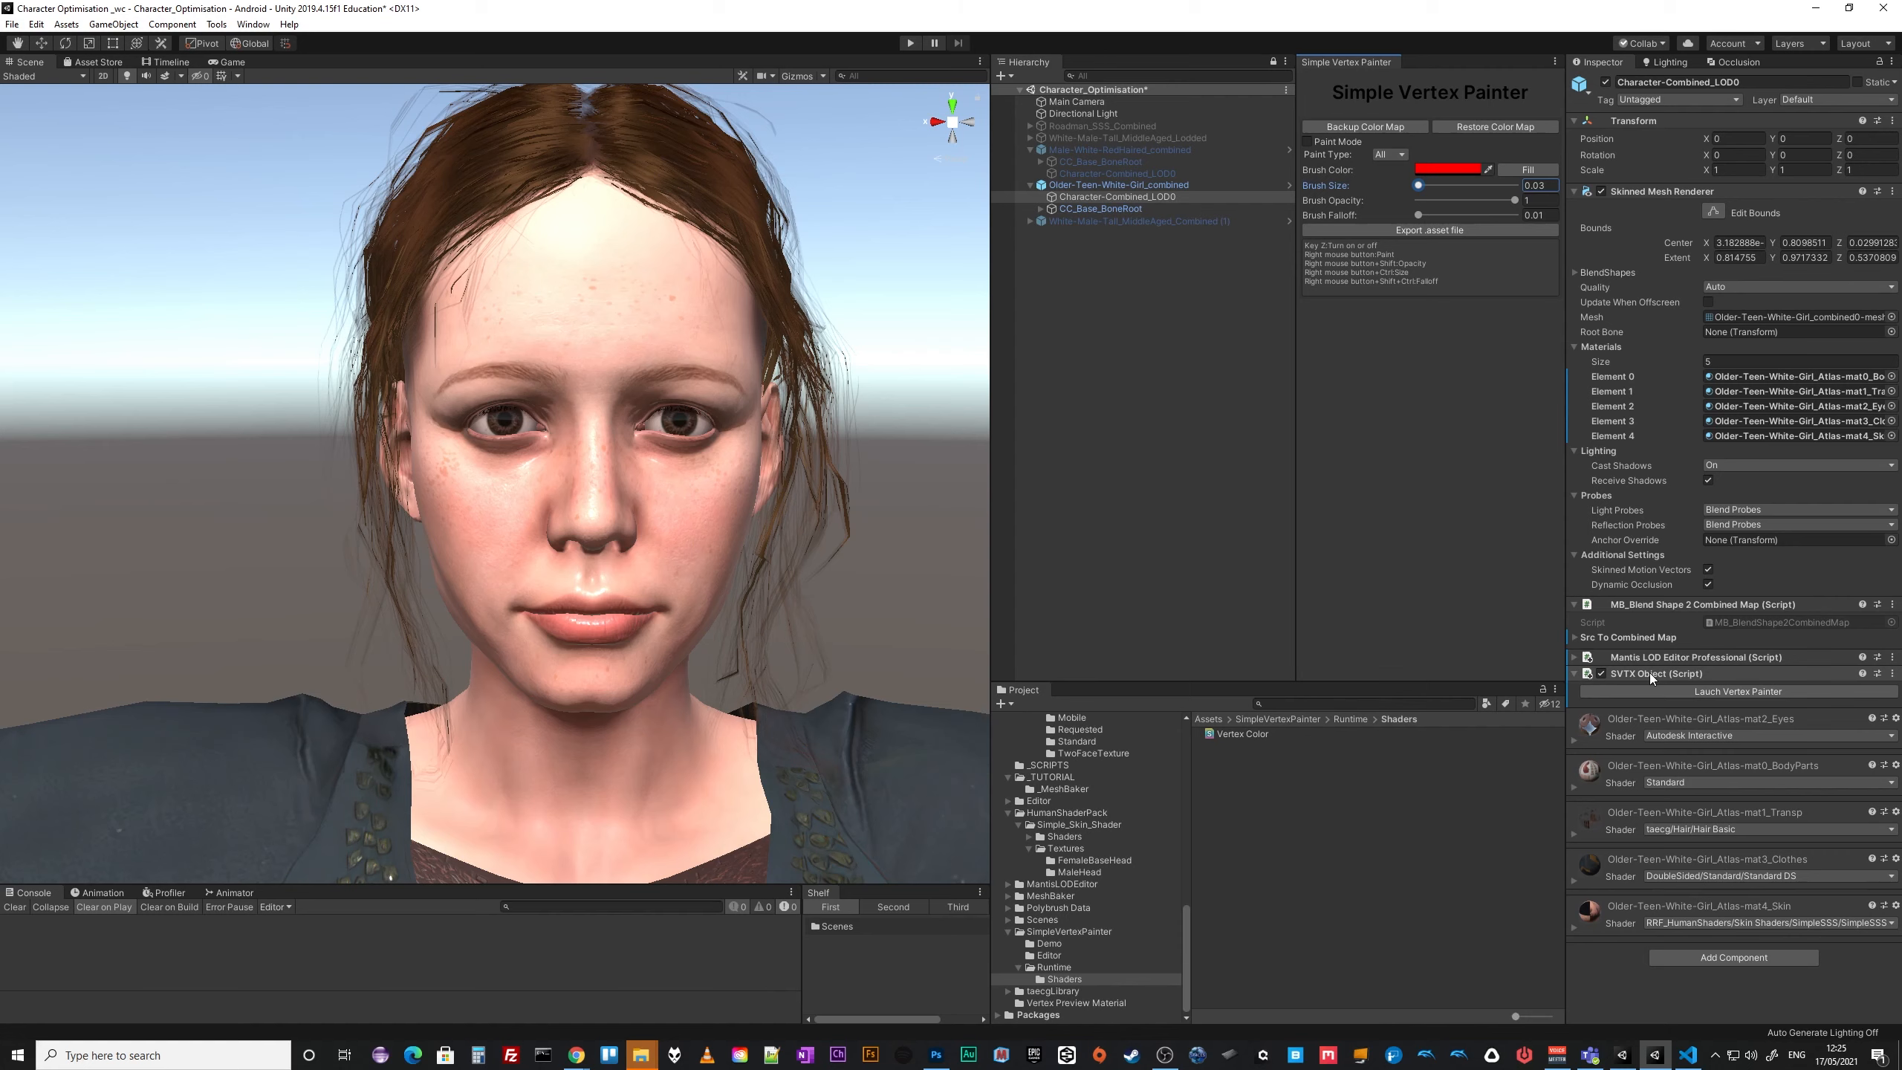
pyautogui.click(1555, 61)
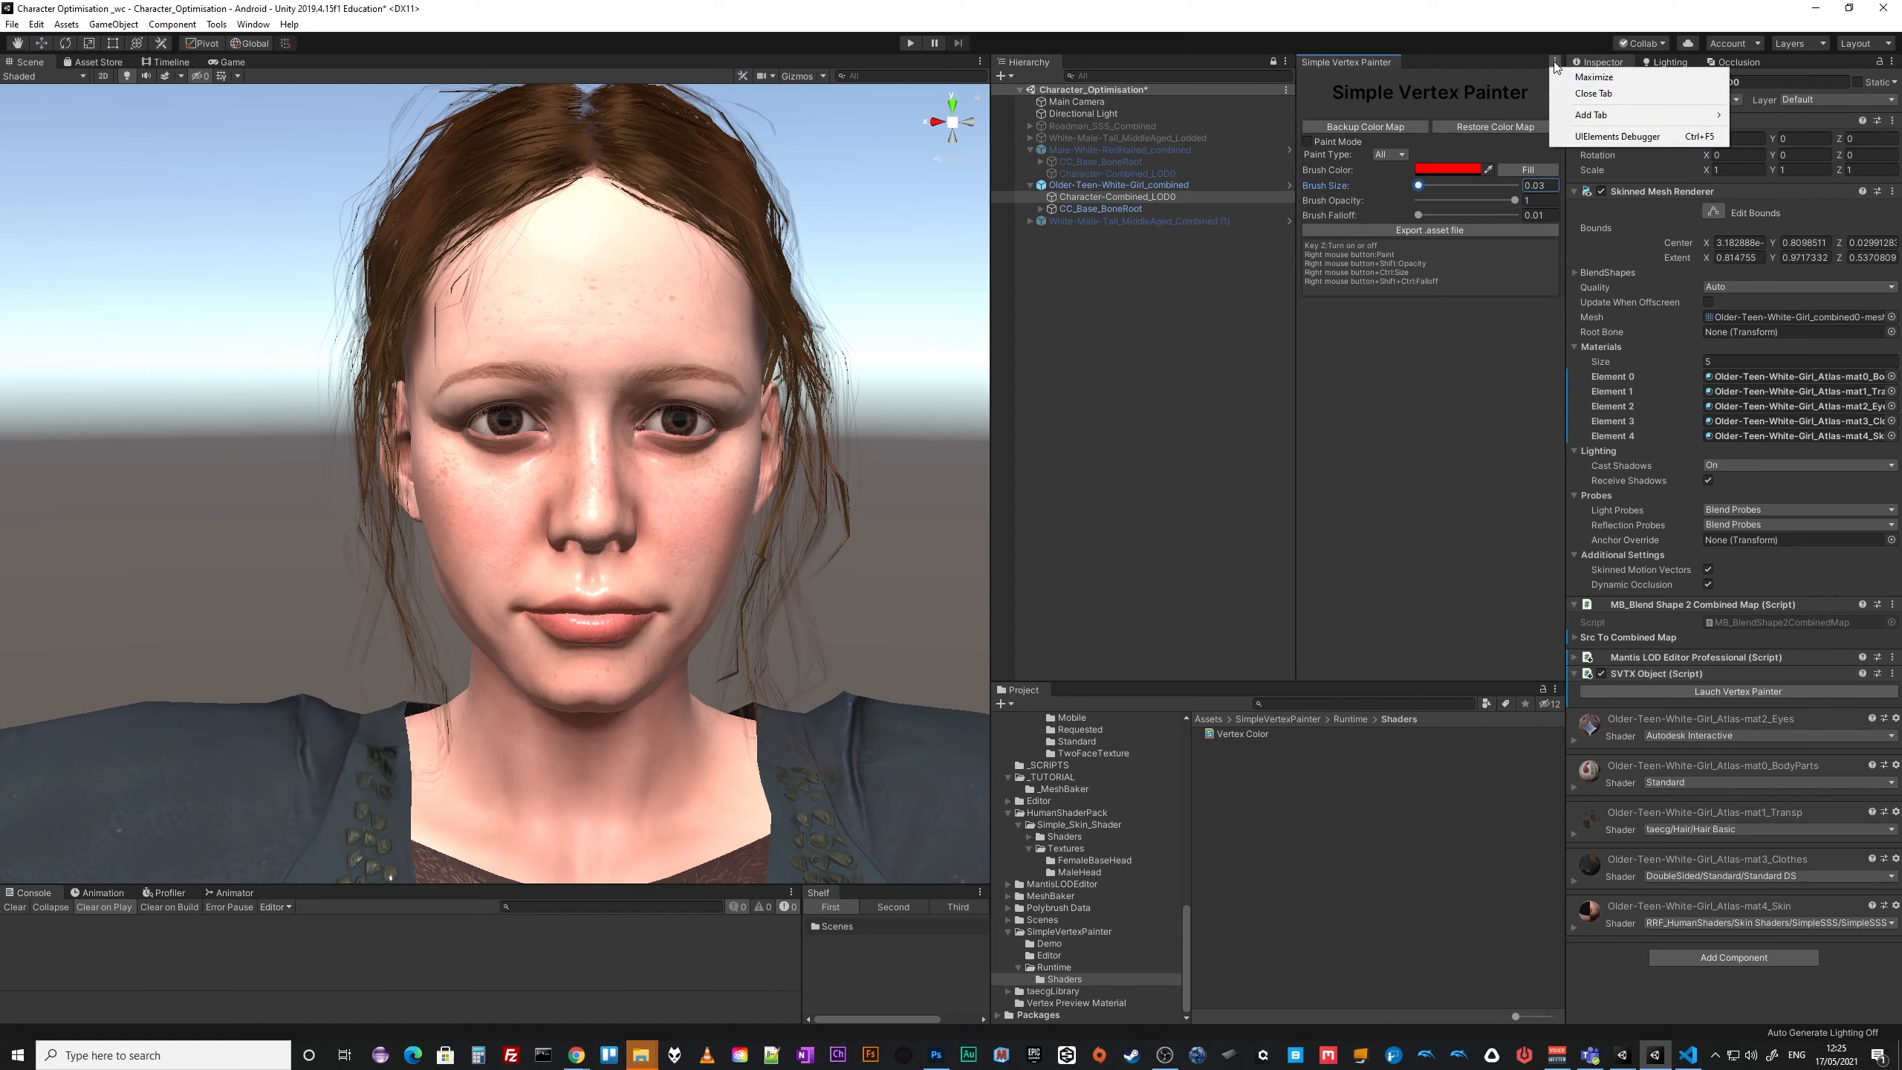
pyautogui.click(1594, 93)
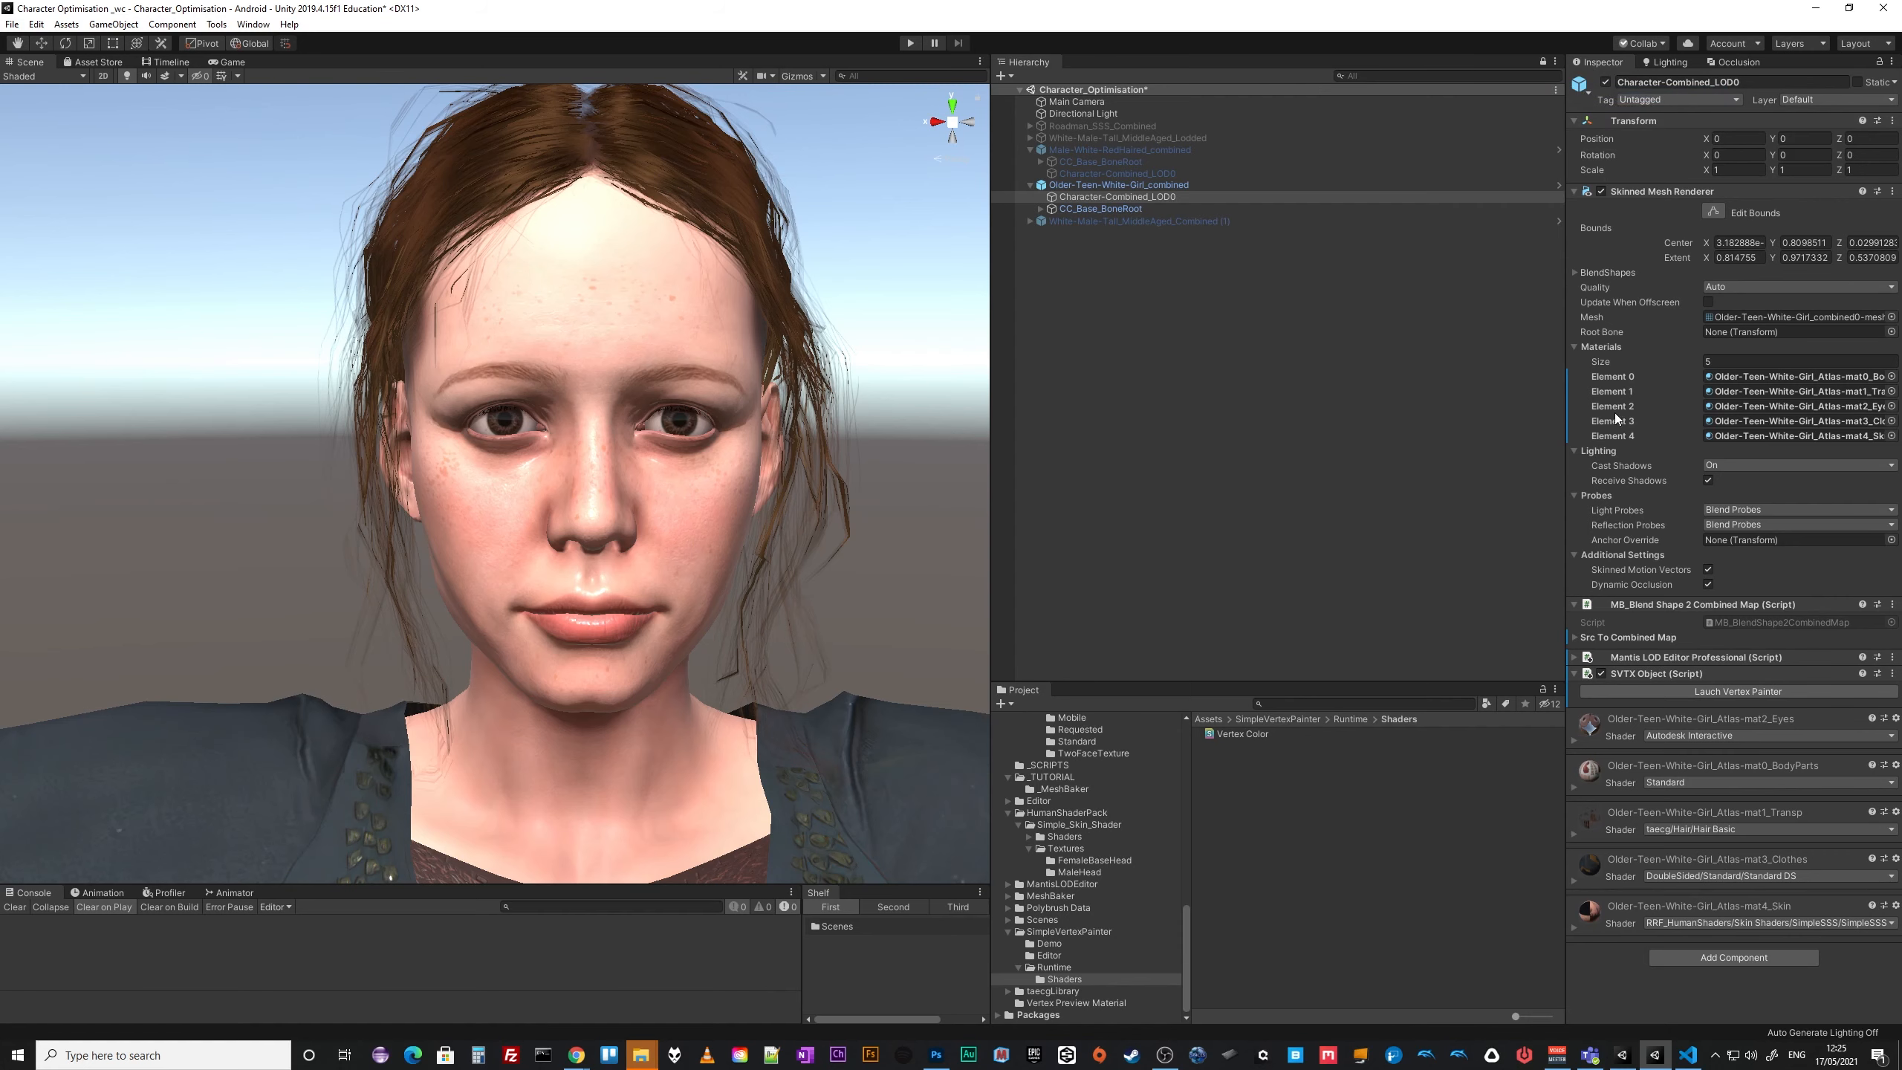
# Remove the SVTX Object component from Character-Combined_LOD0.
pyautogui.rightClick(1639, 676)
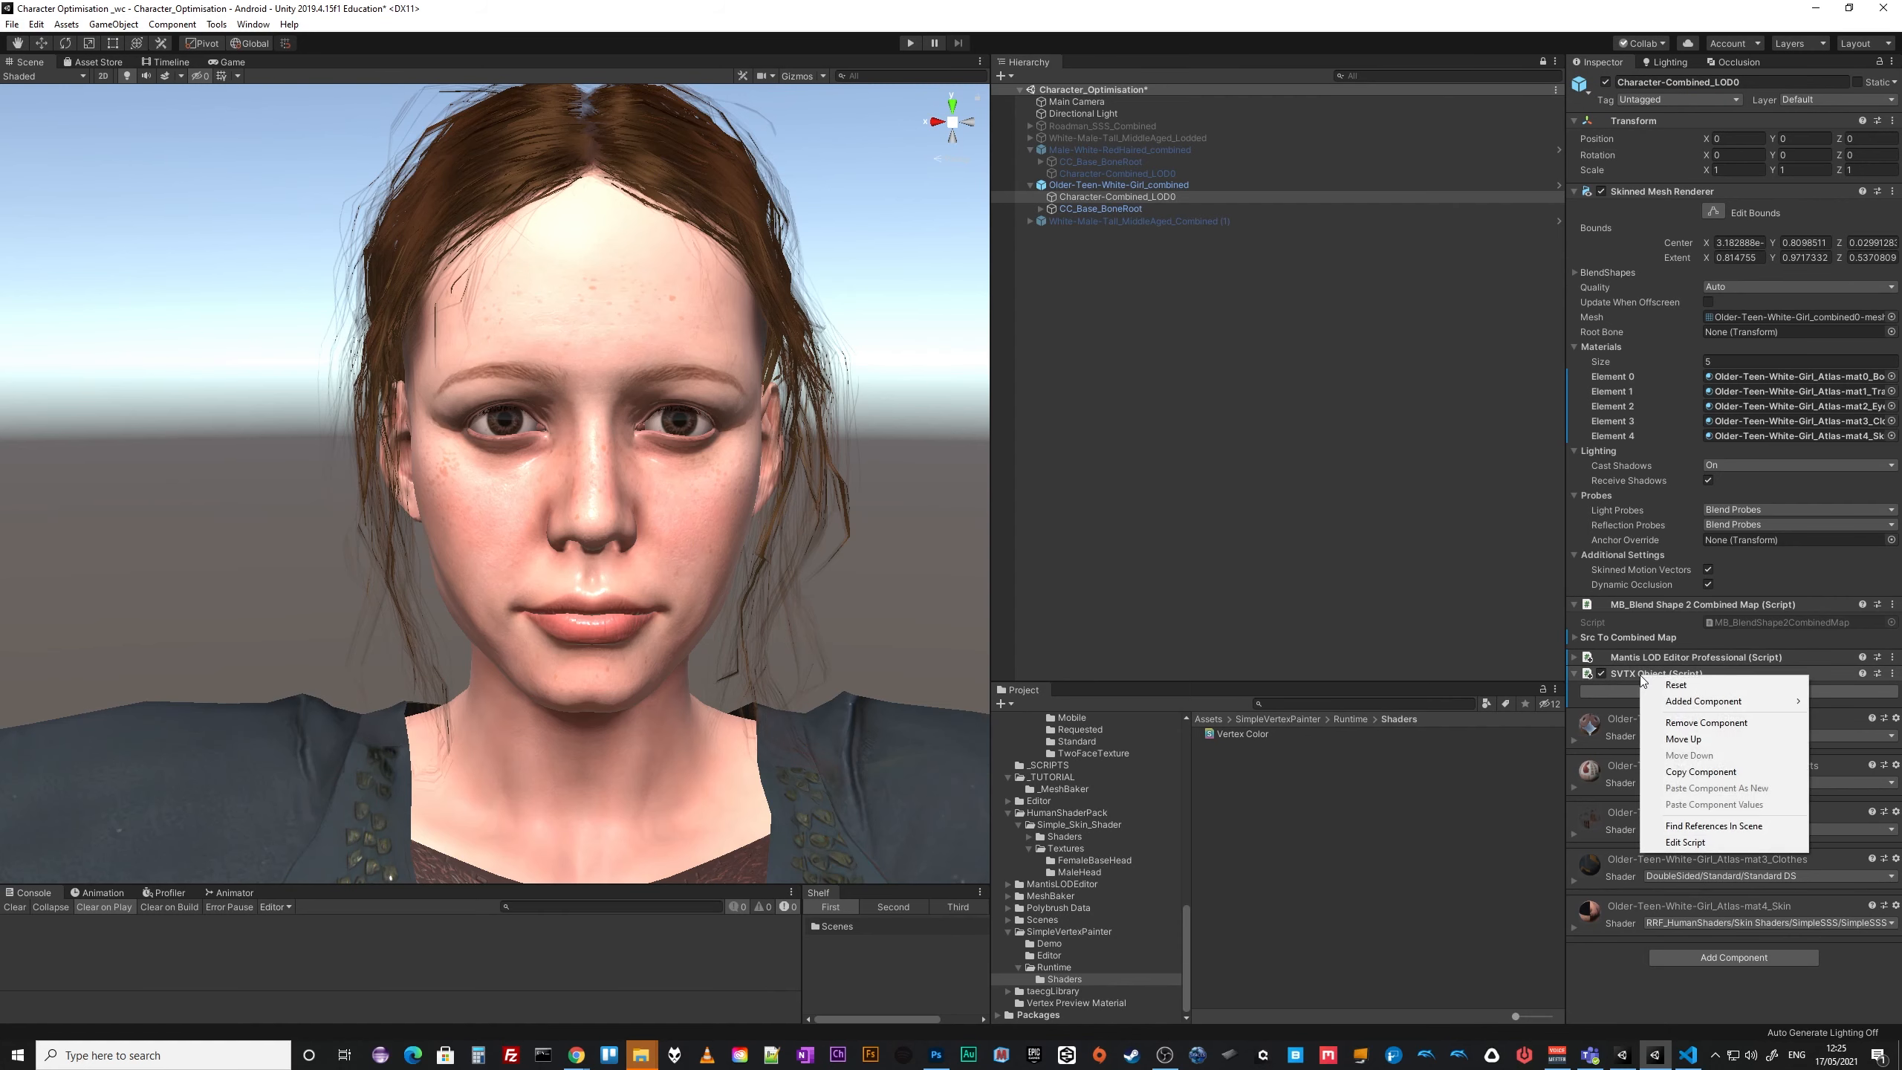
pyautogui.click(1690, 724)
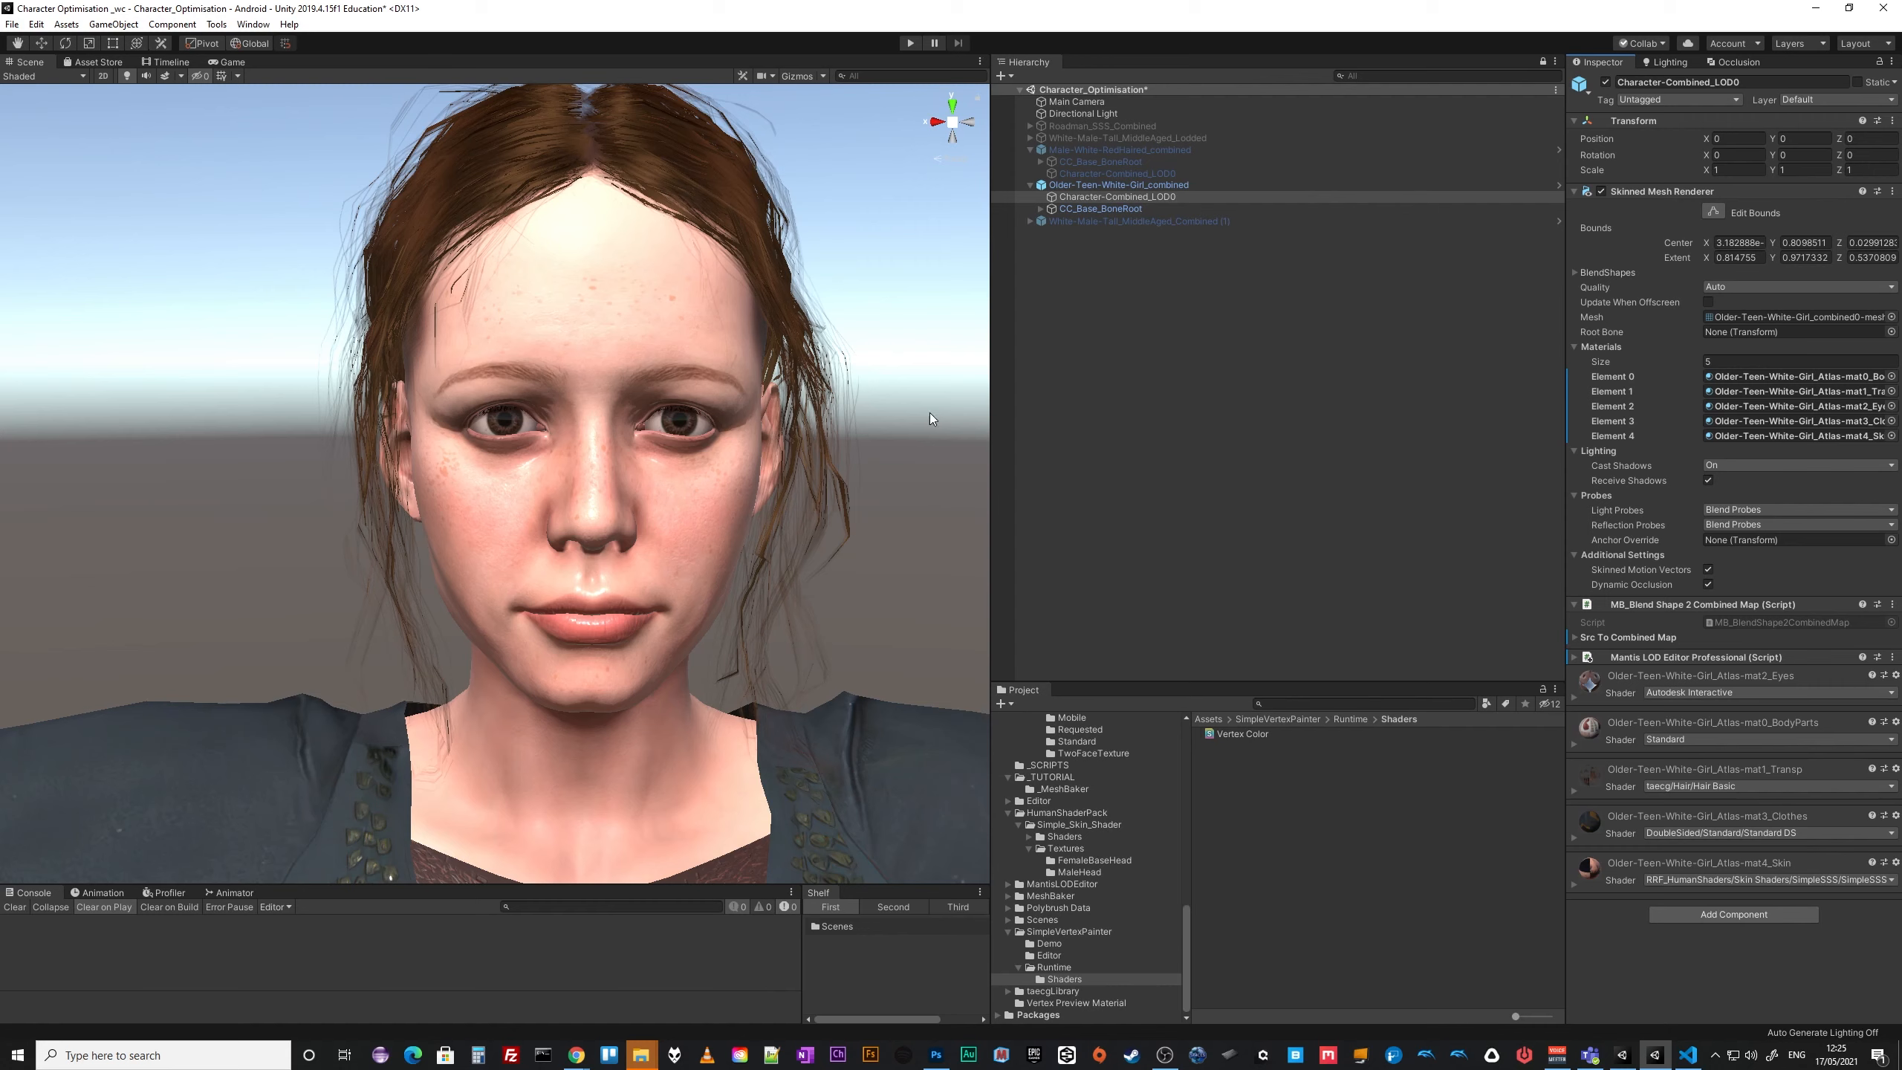
# Try the Vertex_Preview material from the Vertex Preview Material folder on Element 0 of the mesh, and undo the assignment.
pyautogui.click(1047, 1004)
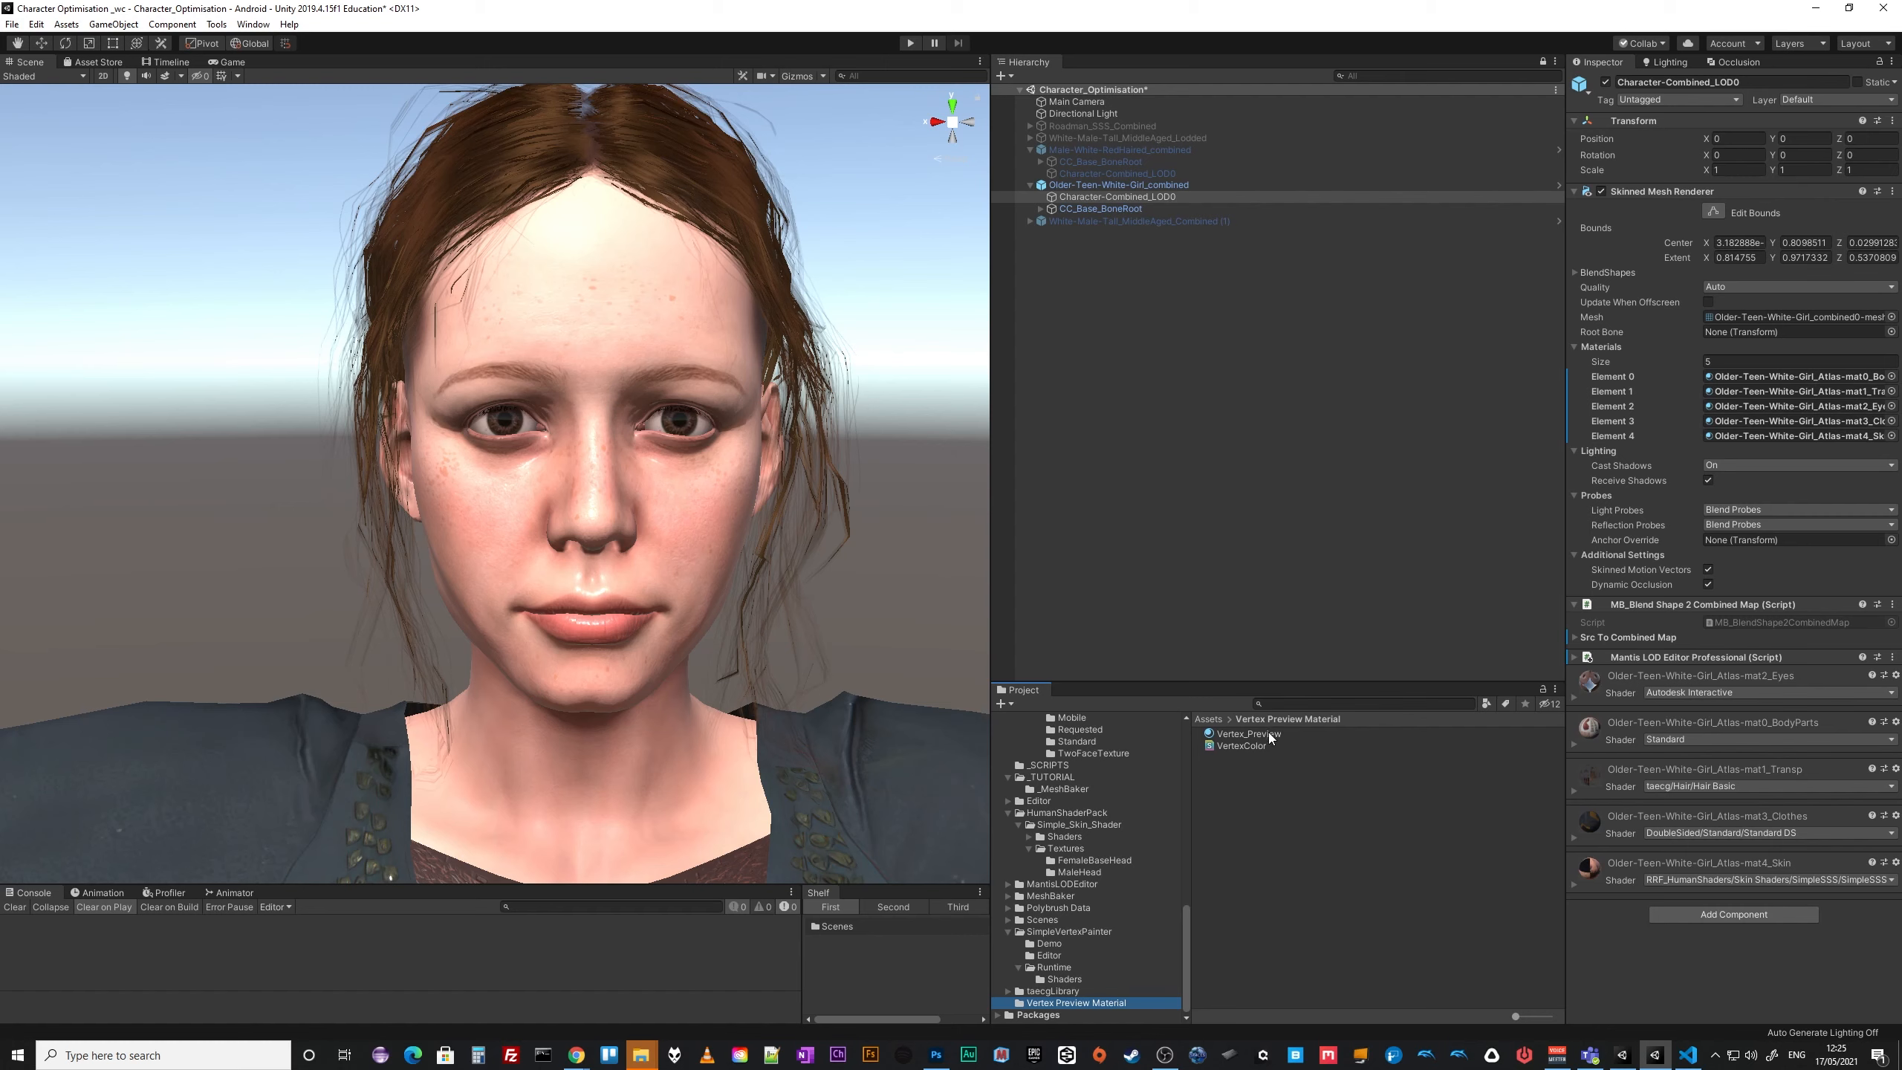
pyautogui.moveTo(1268, 734); pyautogui.dragTo(1795, 371)
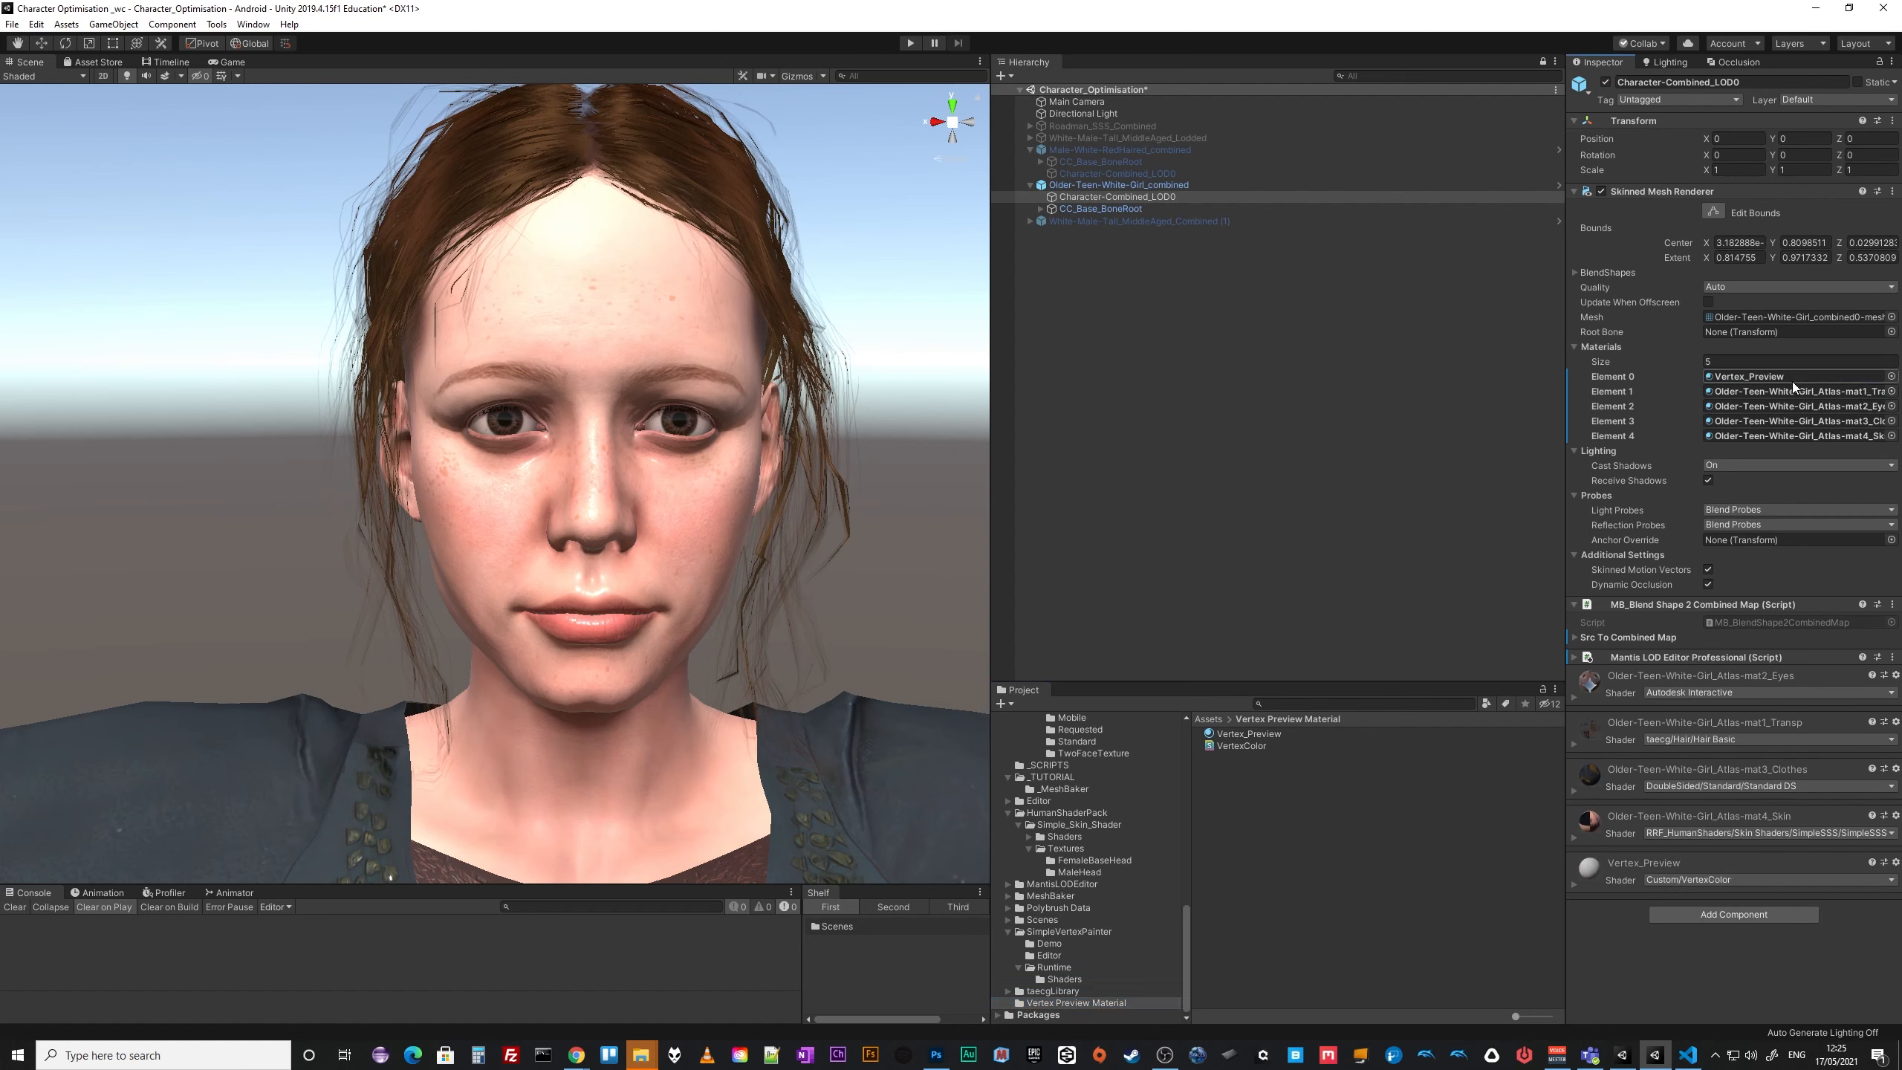
pyautogui.hotkey('ctrl', 'z')
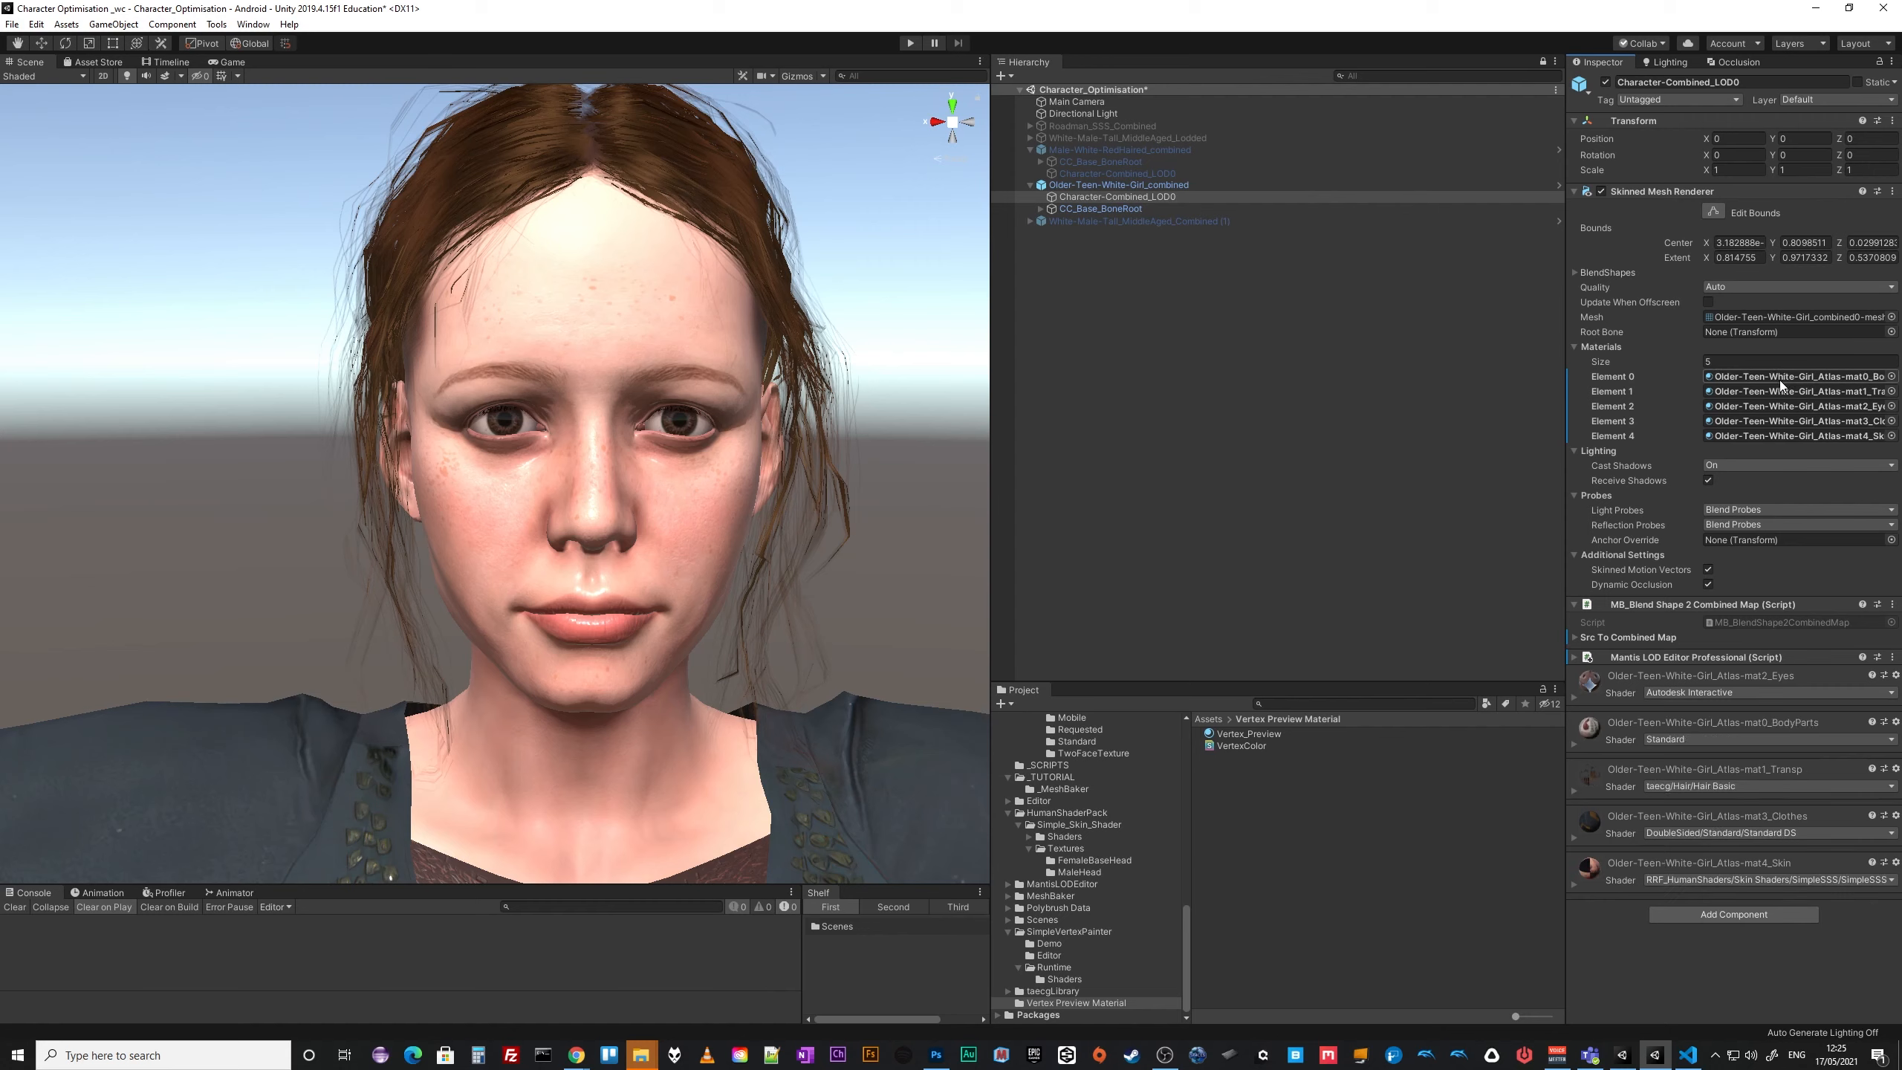
# Preview the painted vertex colours by assigning Vertex_Preview to the skin (Element 4) and eyes (Element 2) slots, and undo both assignments.
pyautogui.moveTo(1258, 737); pyautogui.dragTo(1830, 434)
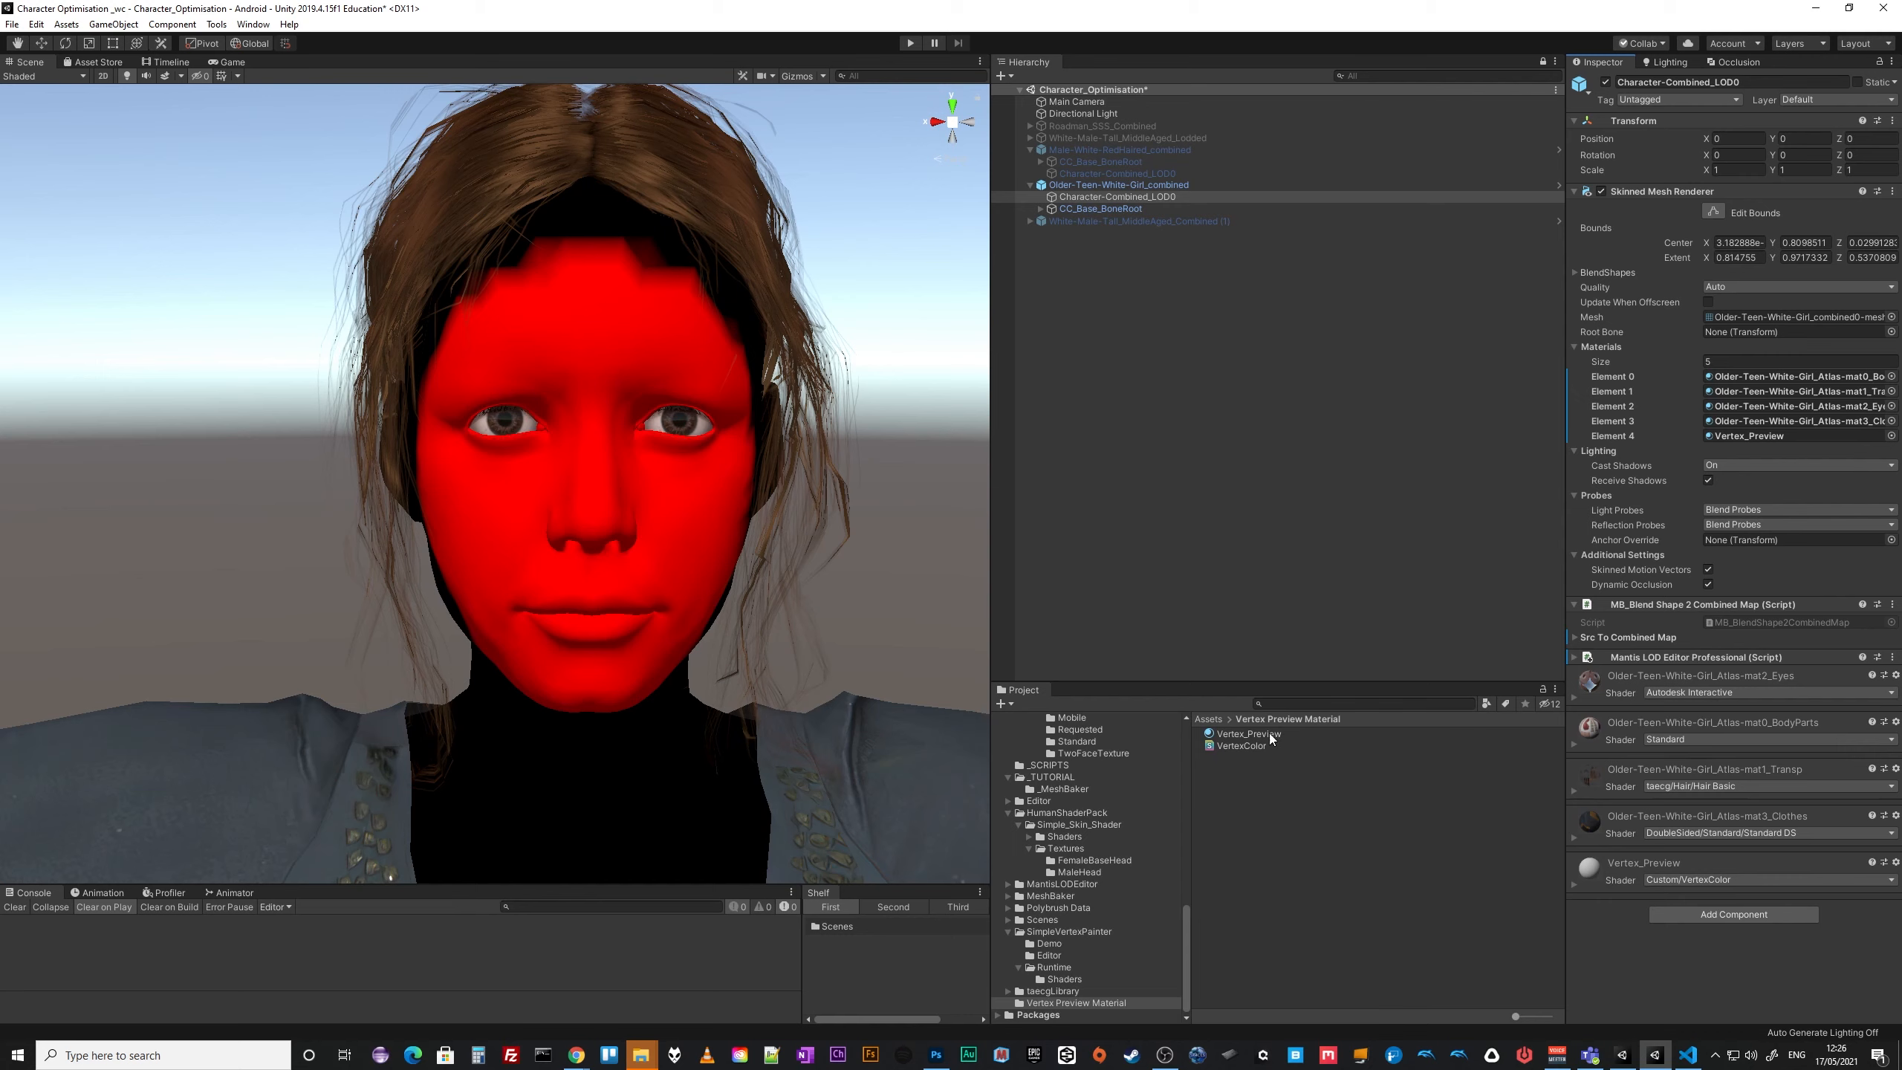
pyautogui.moveTo(1268, 734); pyautogui.dragTo(1867, 408)
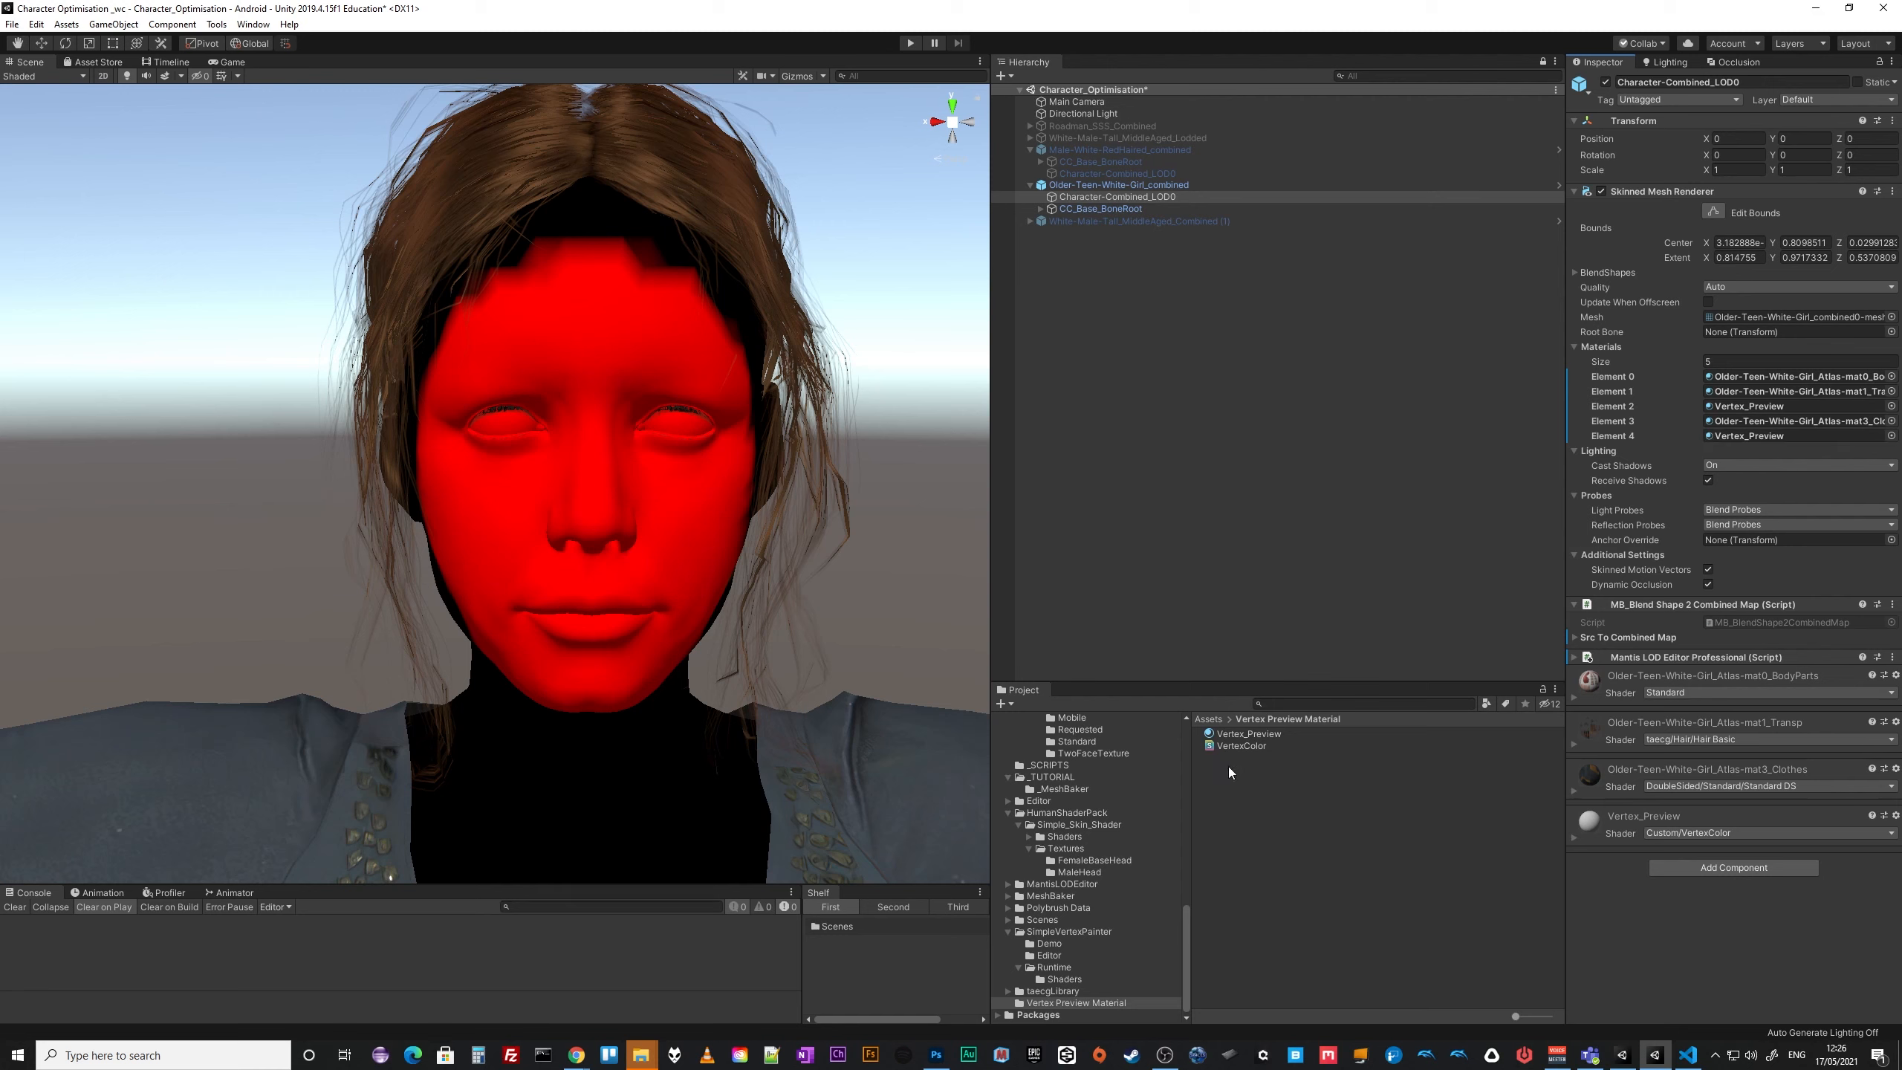
pyautogui.hotkey('ctrl', 'z')
pyautogui.hotkey('ctrl', 'z')
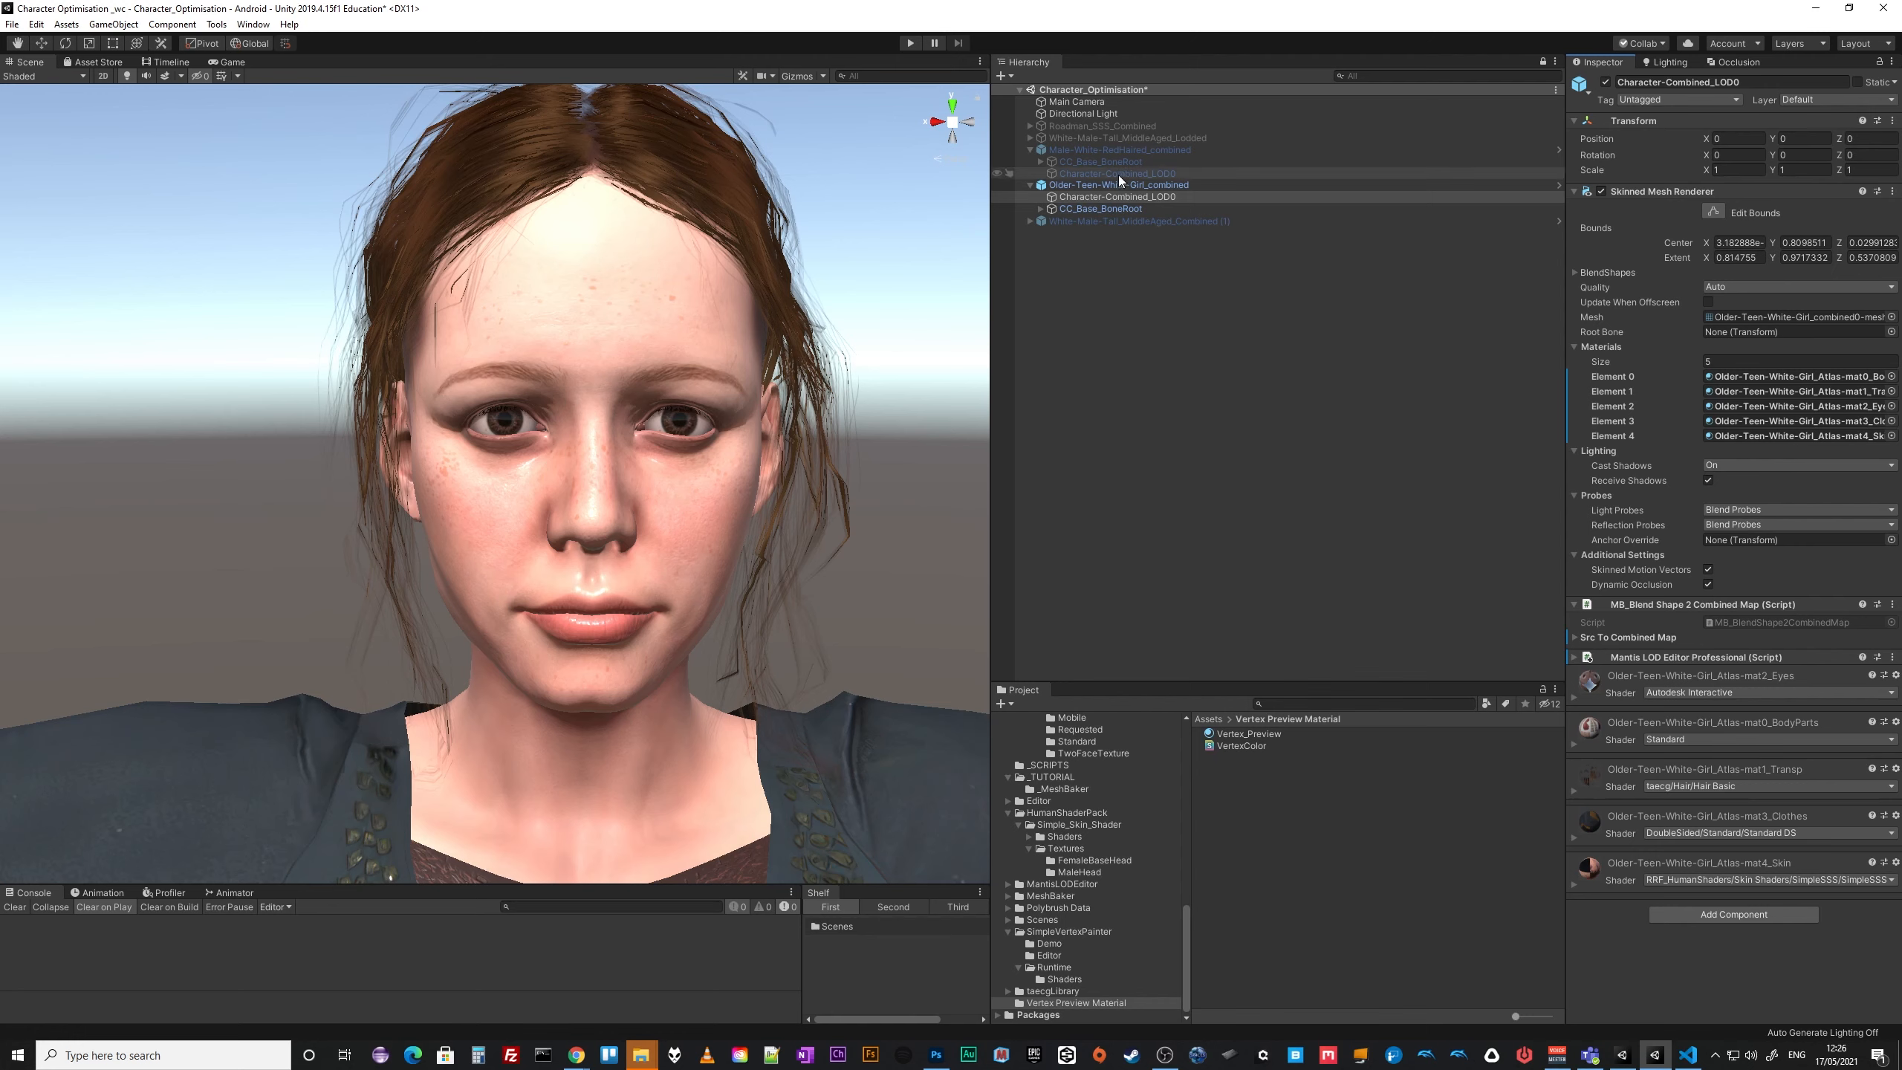
# Expand the Mantis LOD Editor Professional component and review its settings down to Use Detail Map and Quality.
pyautogui.click(1583, 658)
pyautogui.scroll(-5, 1701, 832)
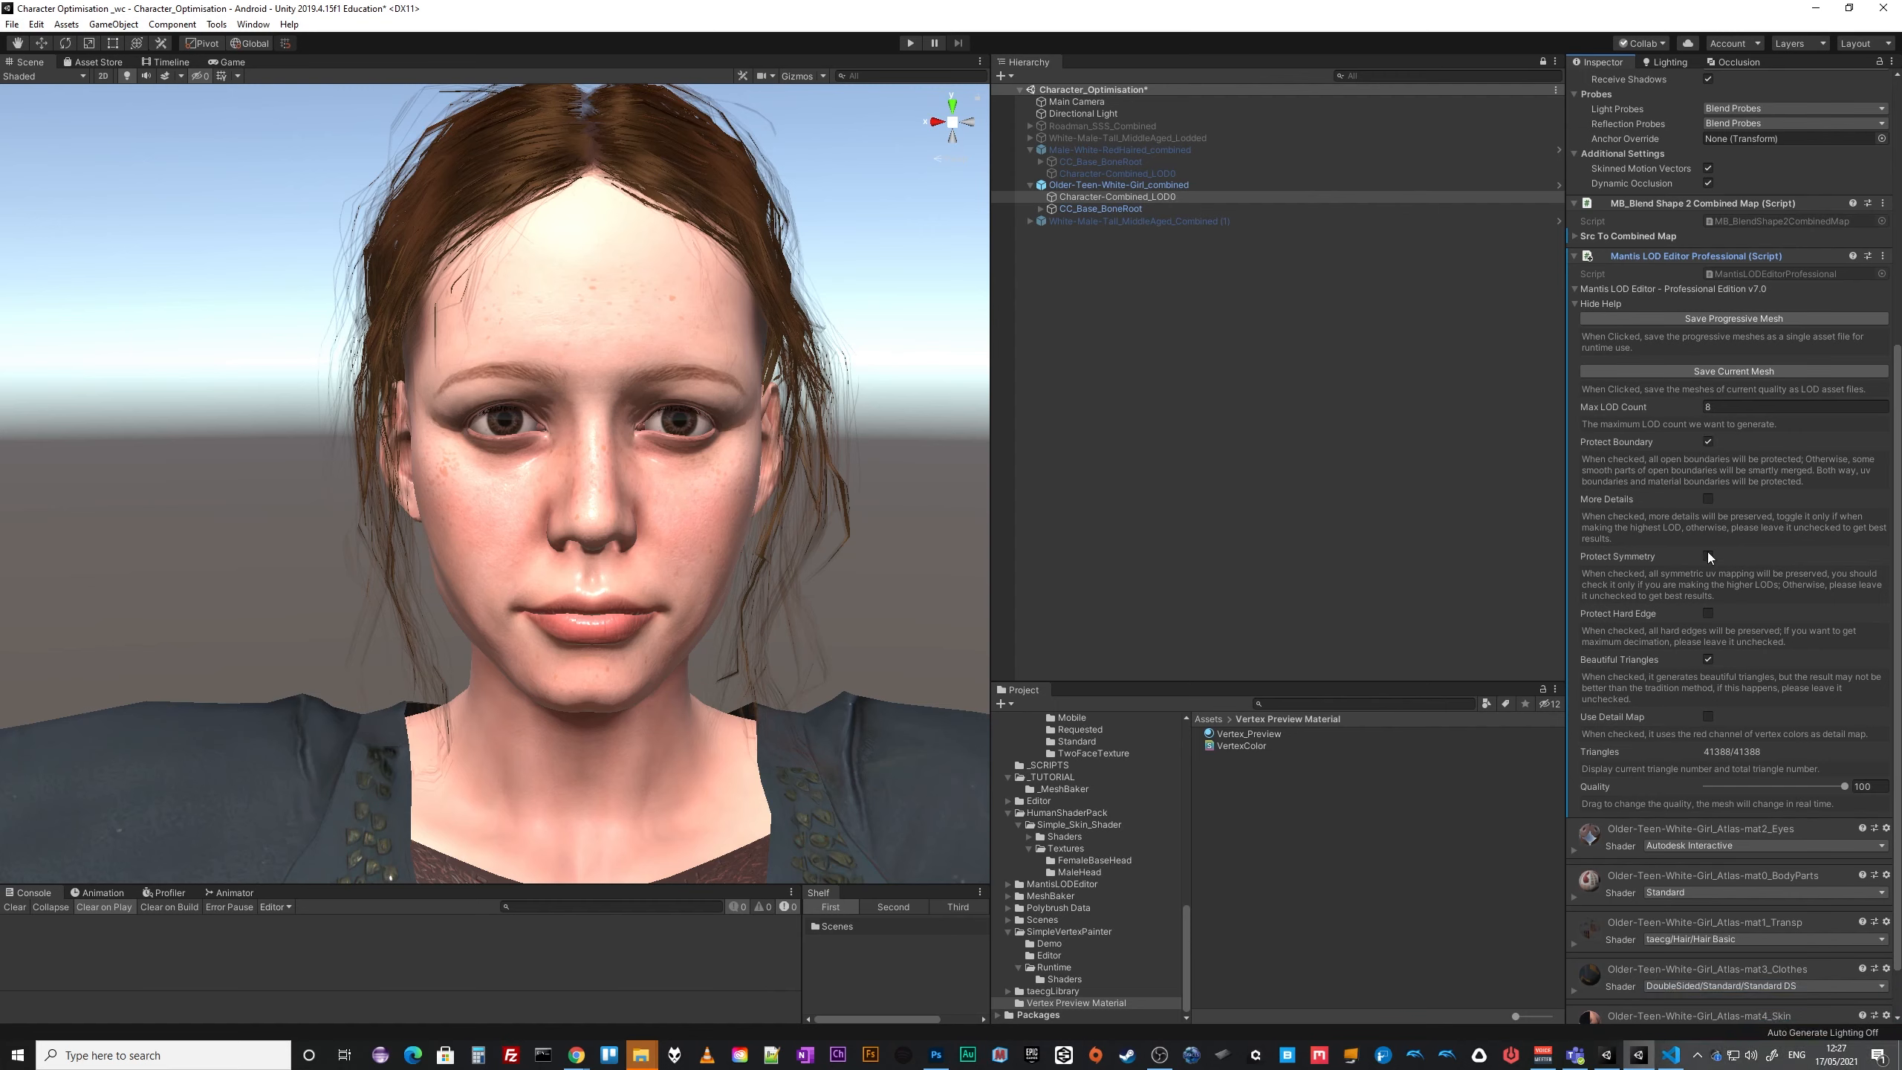
# Enable More Details and Use Detail Map in the Mantis LOD settings, and set Detail Boost to 50.
pyautogui.click(1707, 501)
pyautogui.click(1707, 716)
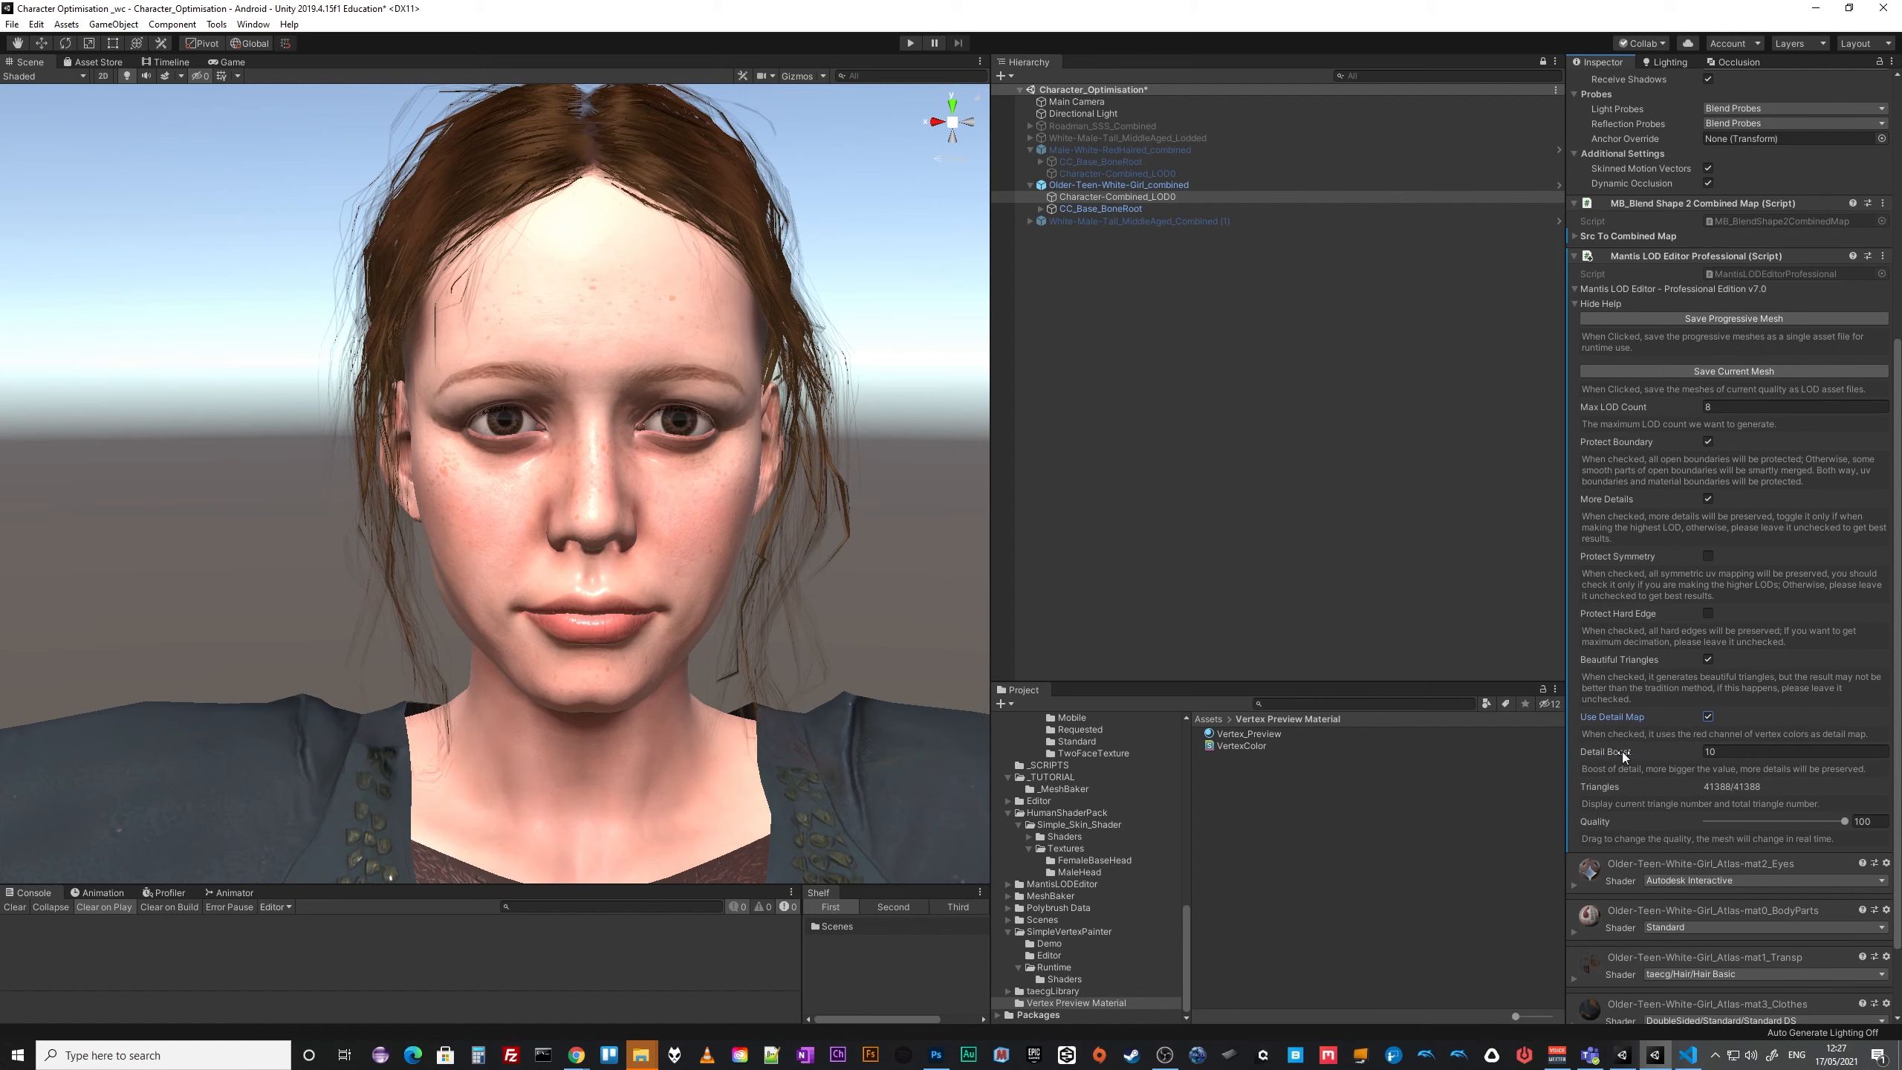
pyautogui.click(1735, 751)
pyautogui.click(1735, 751)
# Reduce the mesh Quality to 54.3 and inspect the character's face and clothing from near and far.
pyautogui.moveTo(1845, 820); pyautogui.dragTo(1783, 835)
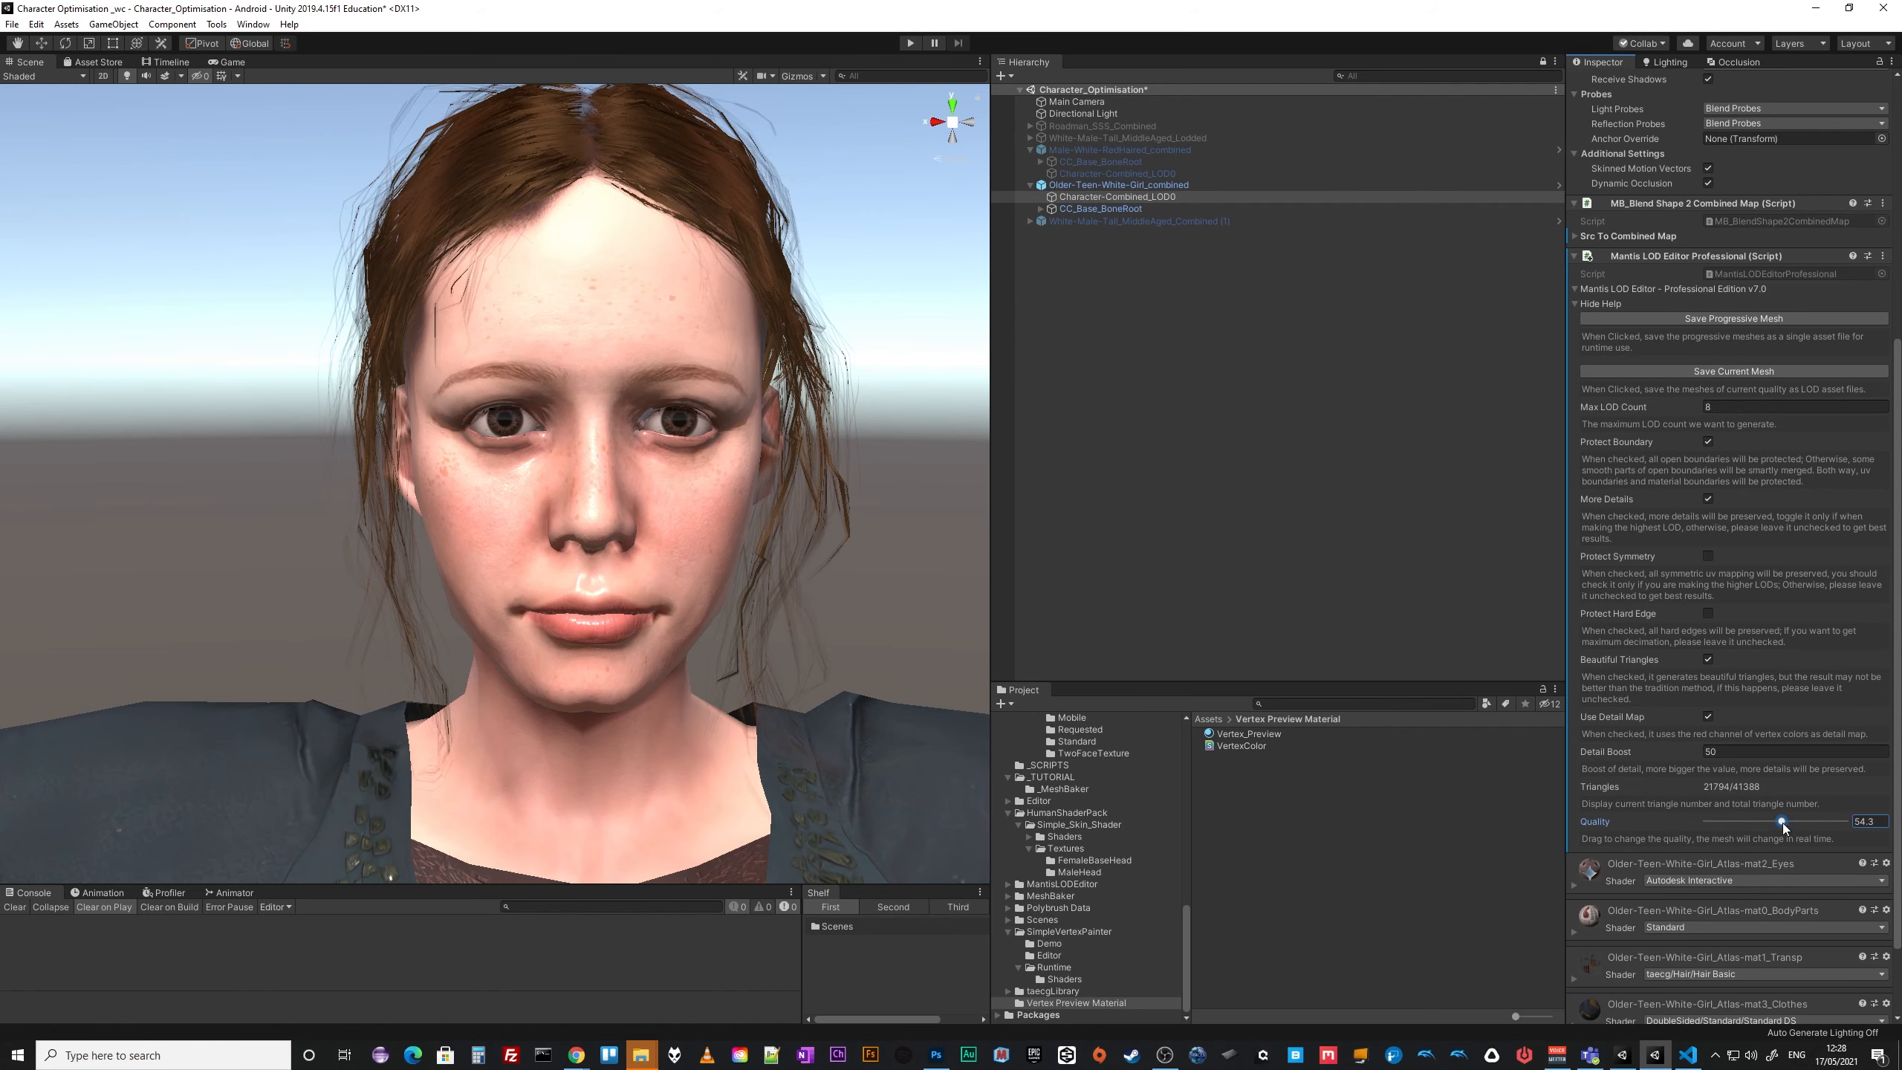
pyautogui.keyDown('alt'); pyautogui.moveTo(812, 615); pyautogui.dragTo(469, 627, button='right'); pyautogui.keyUp('alt')
pyautogui.moveTo(469, 628); pyautogui.dragTo(636, 628, button='middle')
pyautogui.keyDown('alt'); pyautogui.moveTo(637, 628); pyautogui.dragTo(760, 642, button='right'); pyautogui.keyUp('alt')
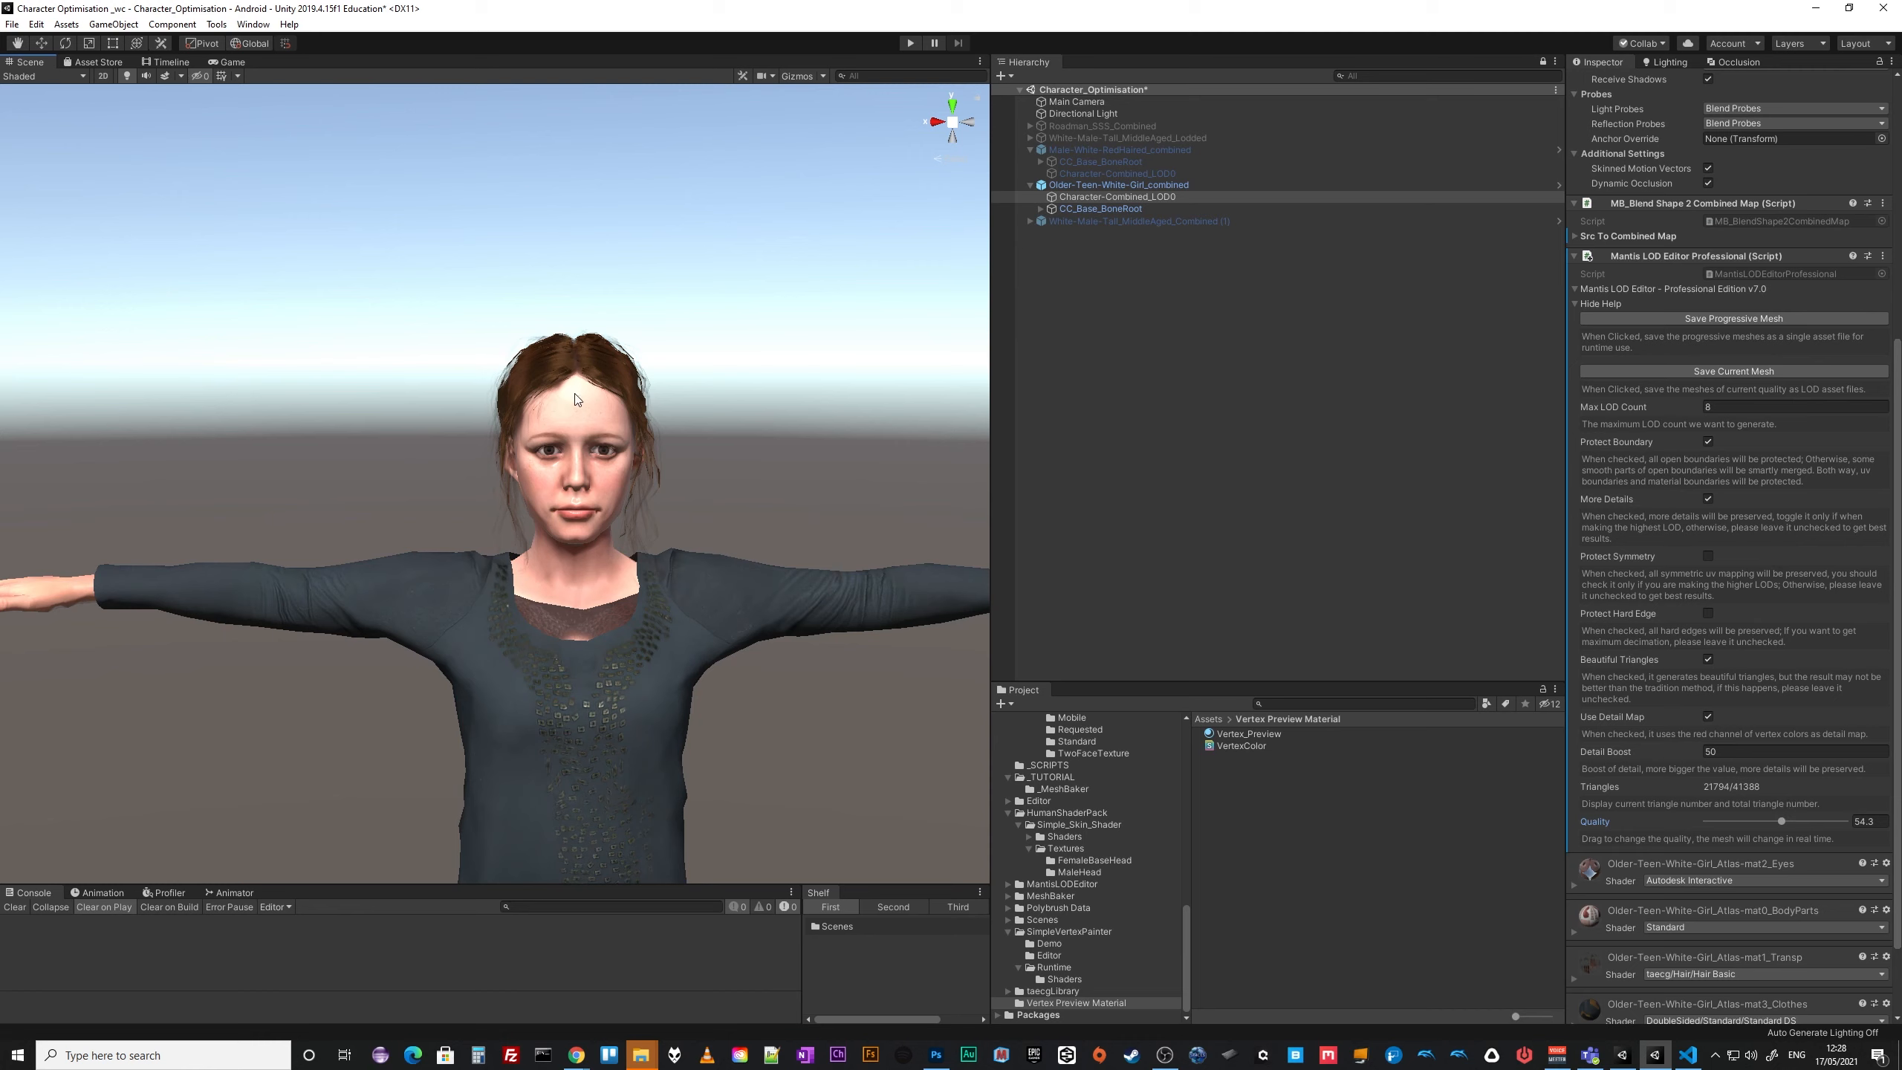
pyautogui.scroll(5, 593, 642)
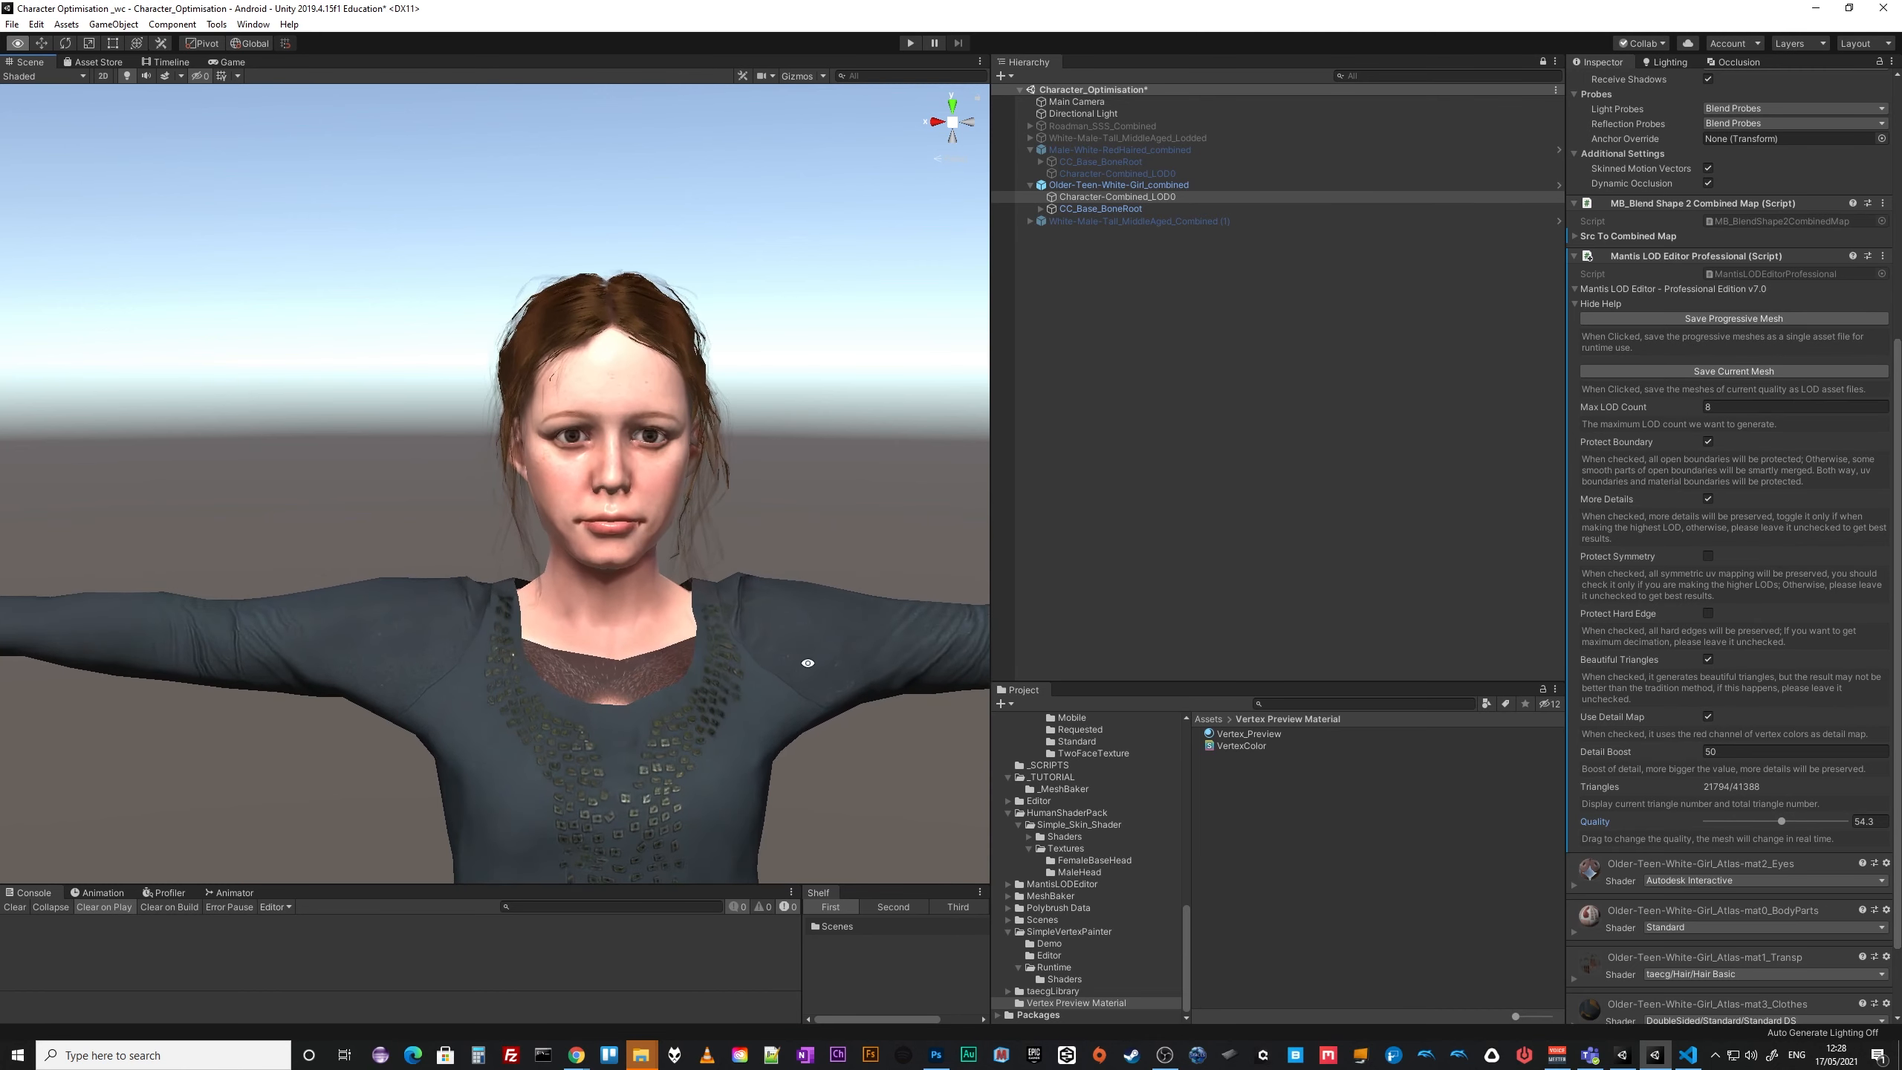
pyautogui.moveTo(803, 662); pyautogui.dragTo(747, 688, button='middle')
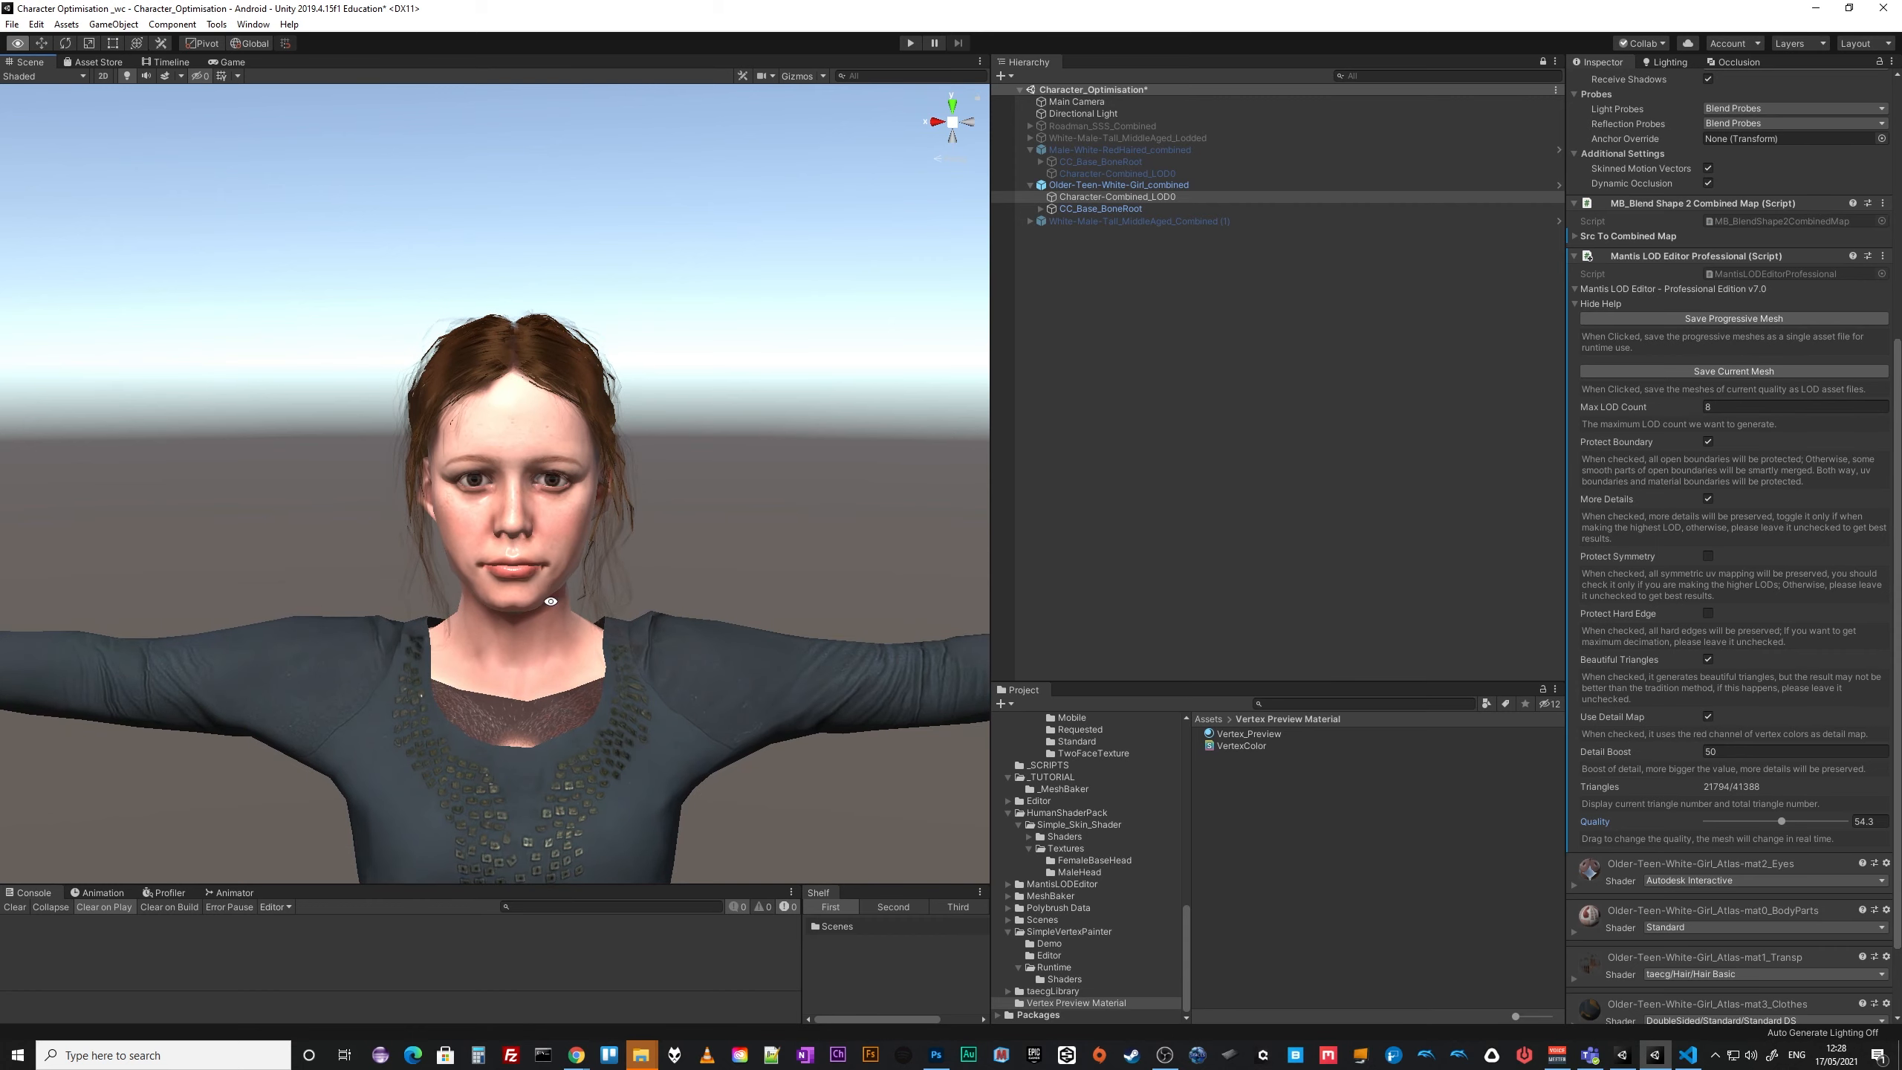
pyautogui.keyDown('alt'); pyautogui.moveTo(621, 731); pyautogui.dragTo(1004, 740, button='right'); pyautogui.keyUp('alt')
pyautogui.moveTo(777, 730); pyautogui.dragTo(768, 607, button='middle')
pyautogui.keyDown('alt'); pyautogui.moveTo(758, 598); pyautogui.dragTo(621, 446, button='right'); pyautogui.keyUp('alt')
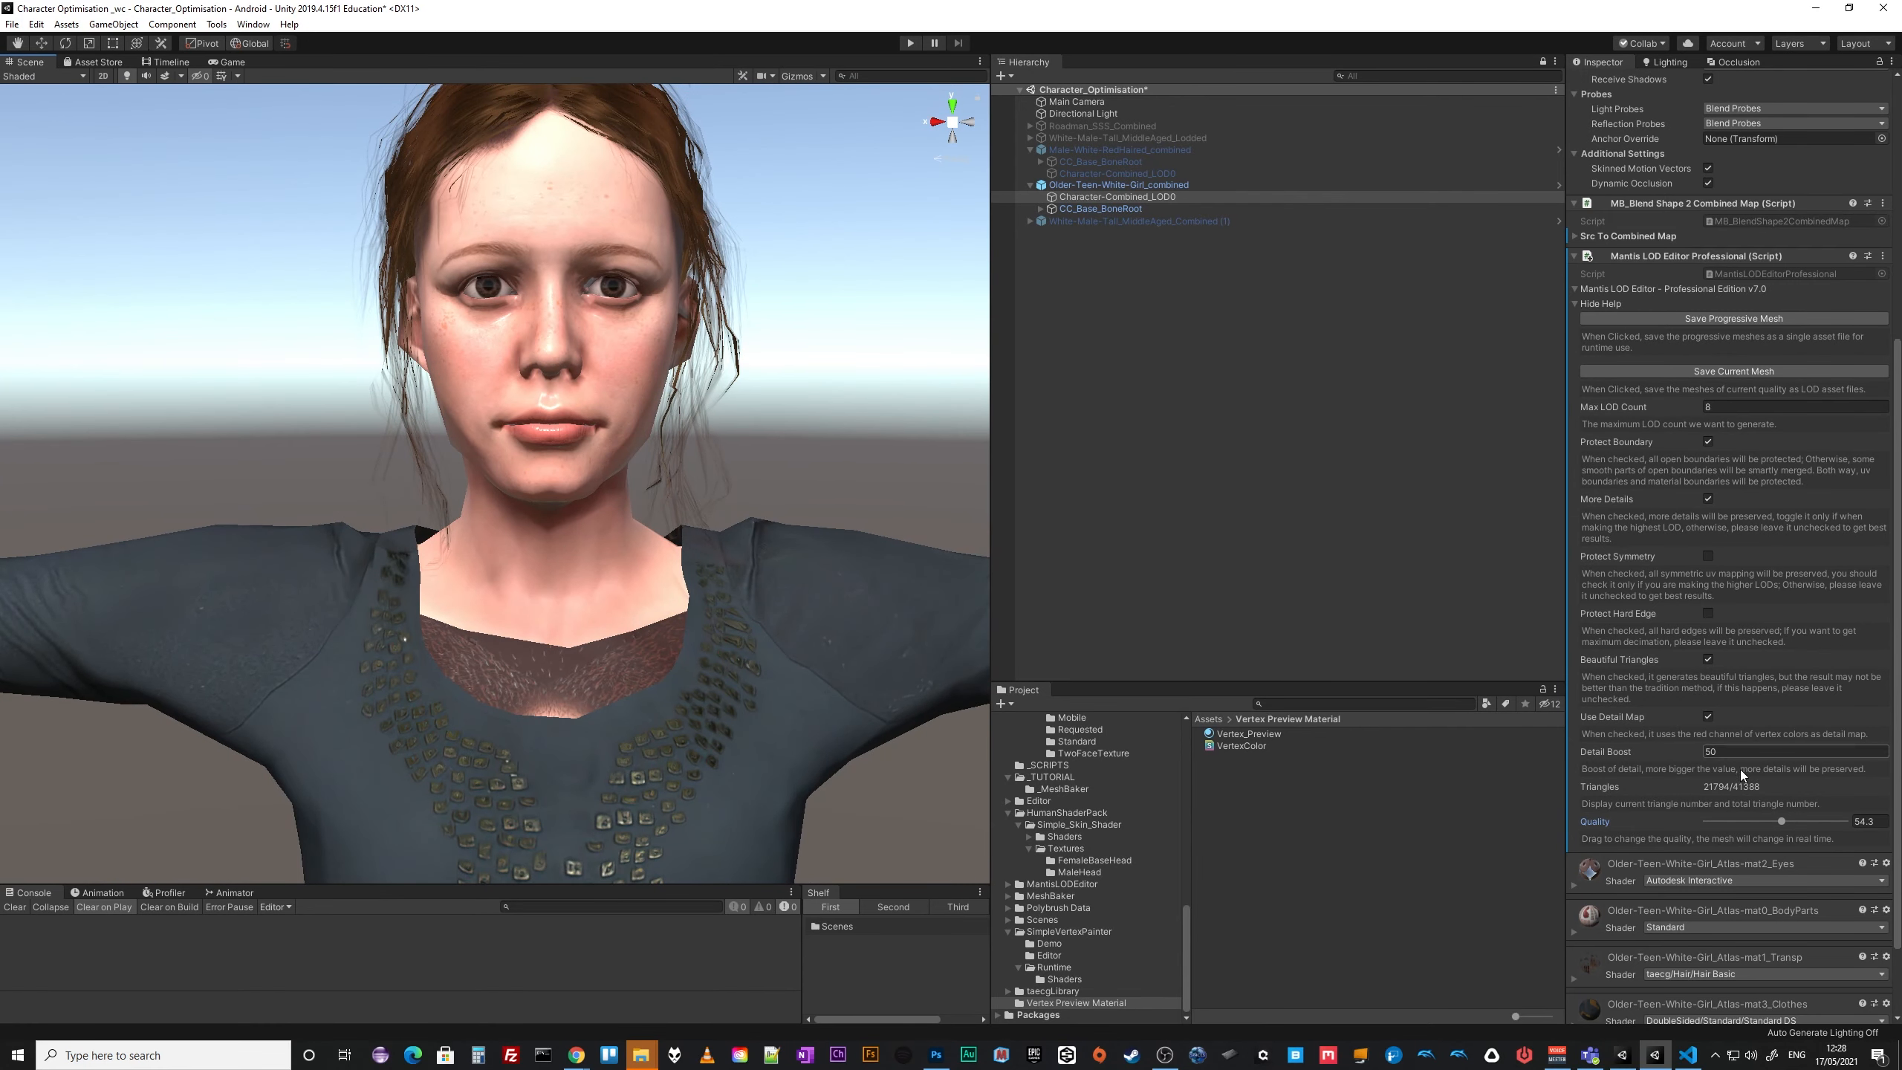
# Lower the mesh Quality to 34.5 and check the whole character from a distance.
pyautogui.moveTo(1781, 820)
pyautogui.mouseDown()
pyautogui.moveTo(1729, 826)
pyautogui.moveTo(1753, 828)
pyautogui.mouseUp()
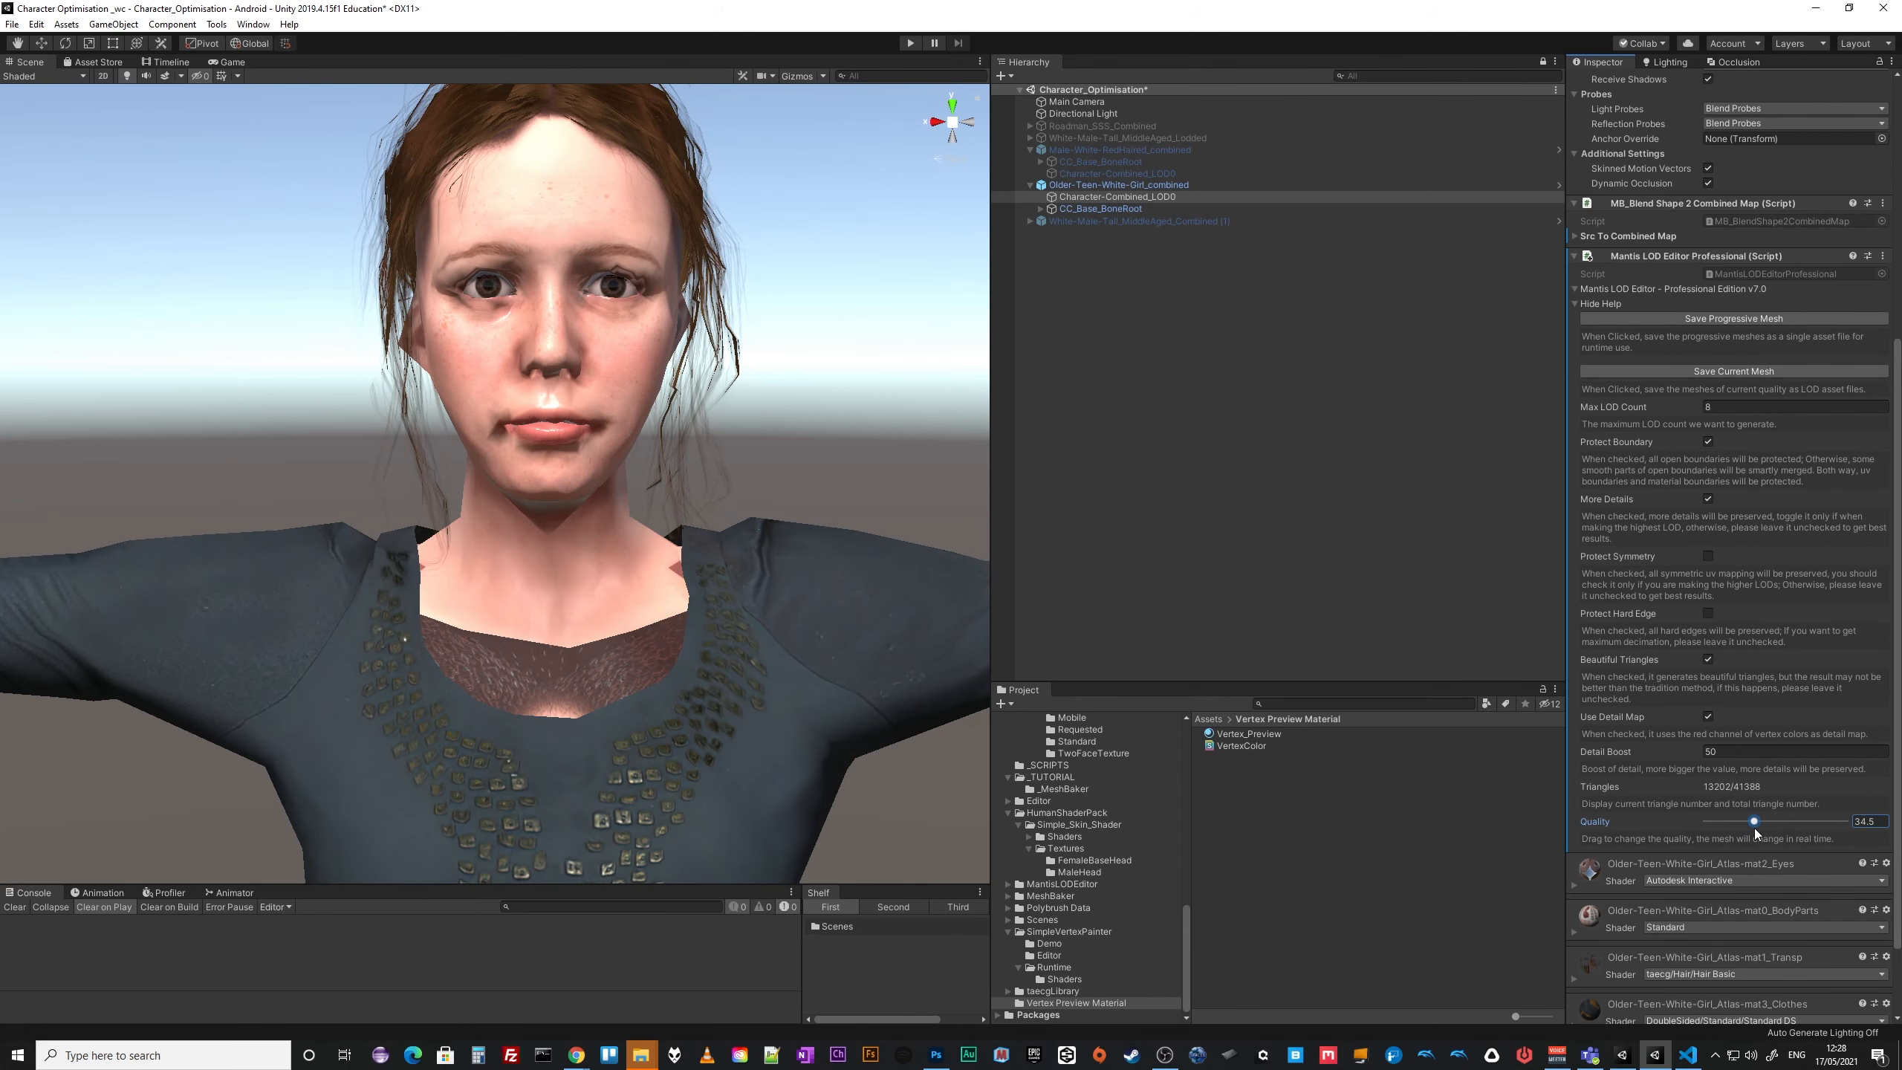
pyautogui.keyDown('alt'); pyautogui.moveTo(814, 614); pyautogui.dragTo(928, 651, button='right'); pyautogui.keyUp('alt')
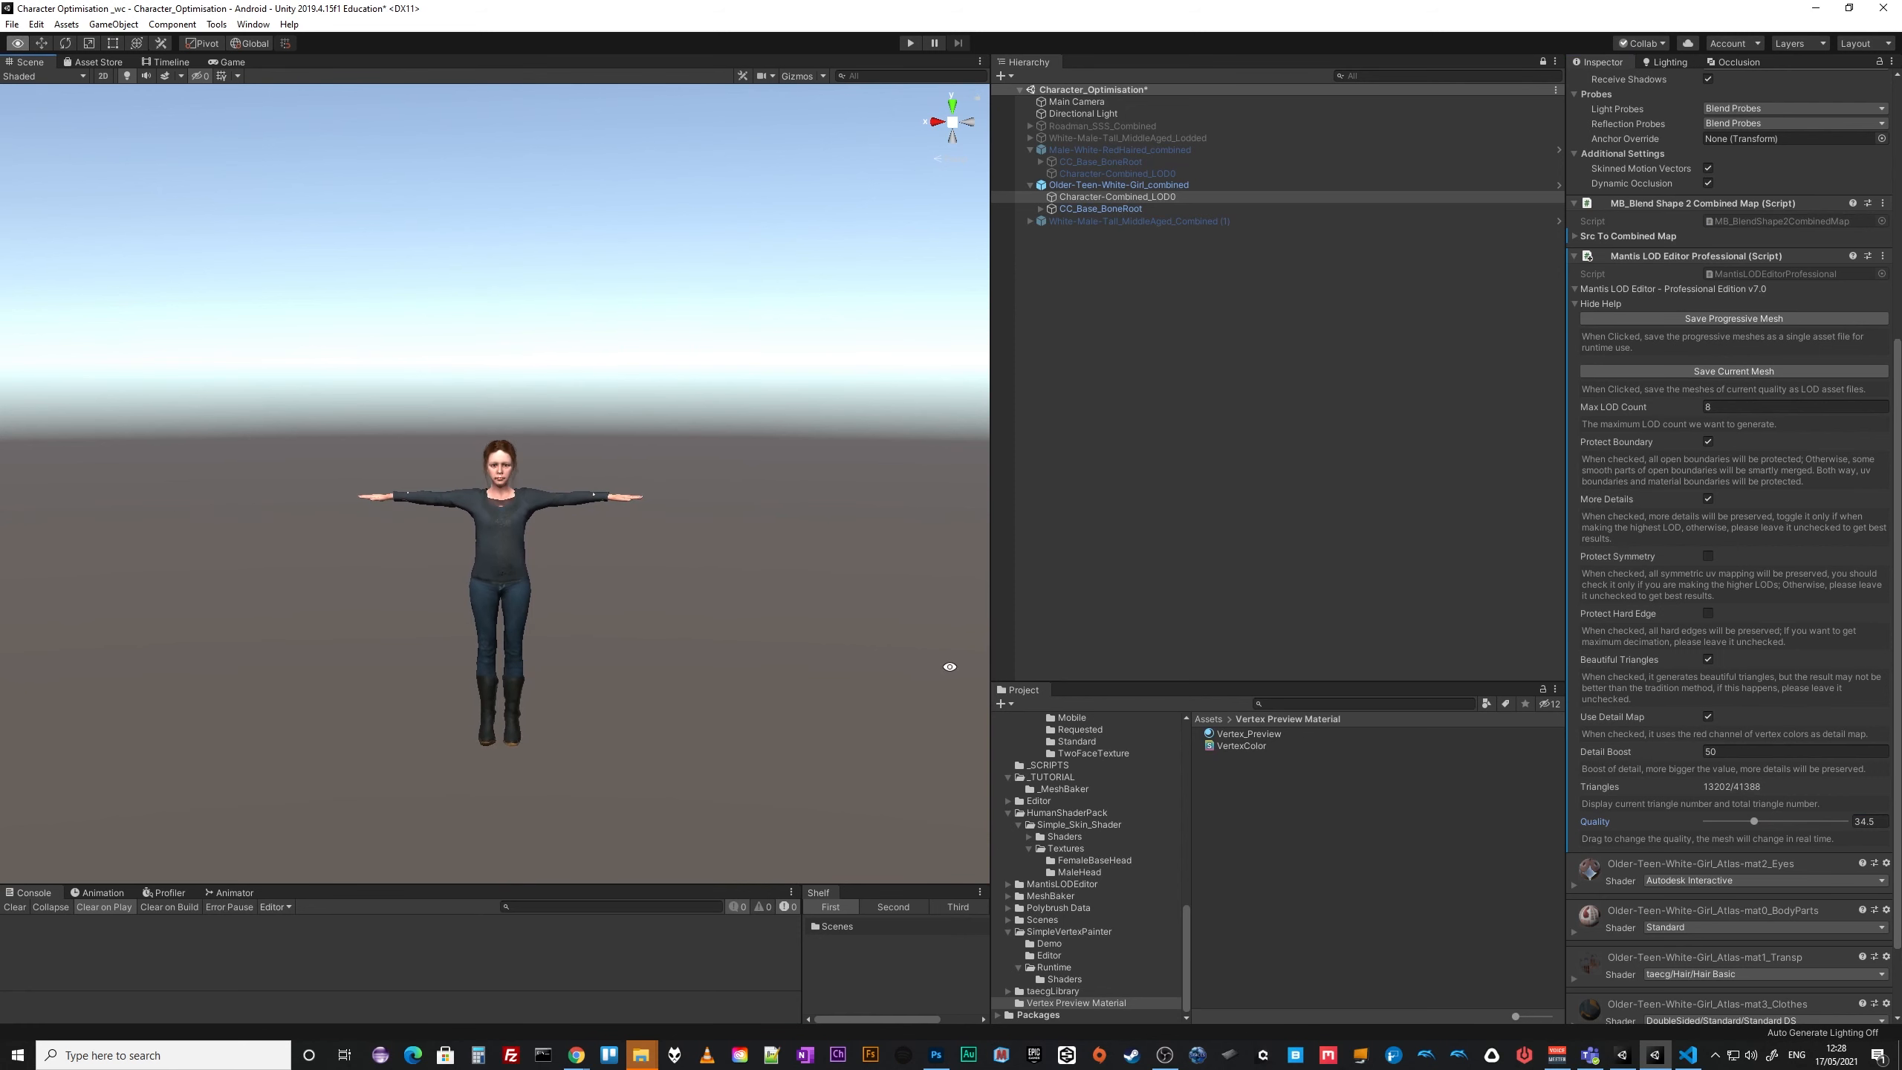
pyautogui.keyDown('alt'); pyautogui.moveTo(820, 629); pyautogui.dragTo(872, 589); pyautogui.keyUp('alt')
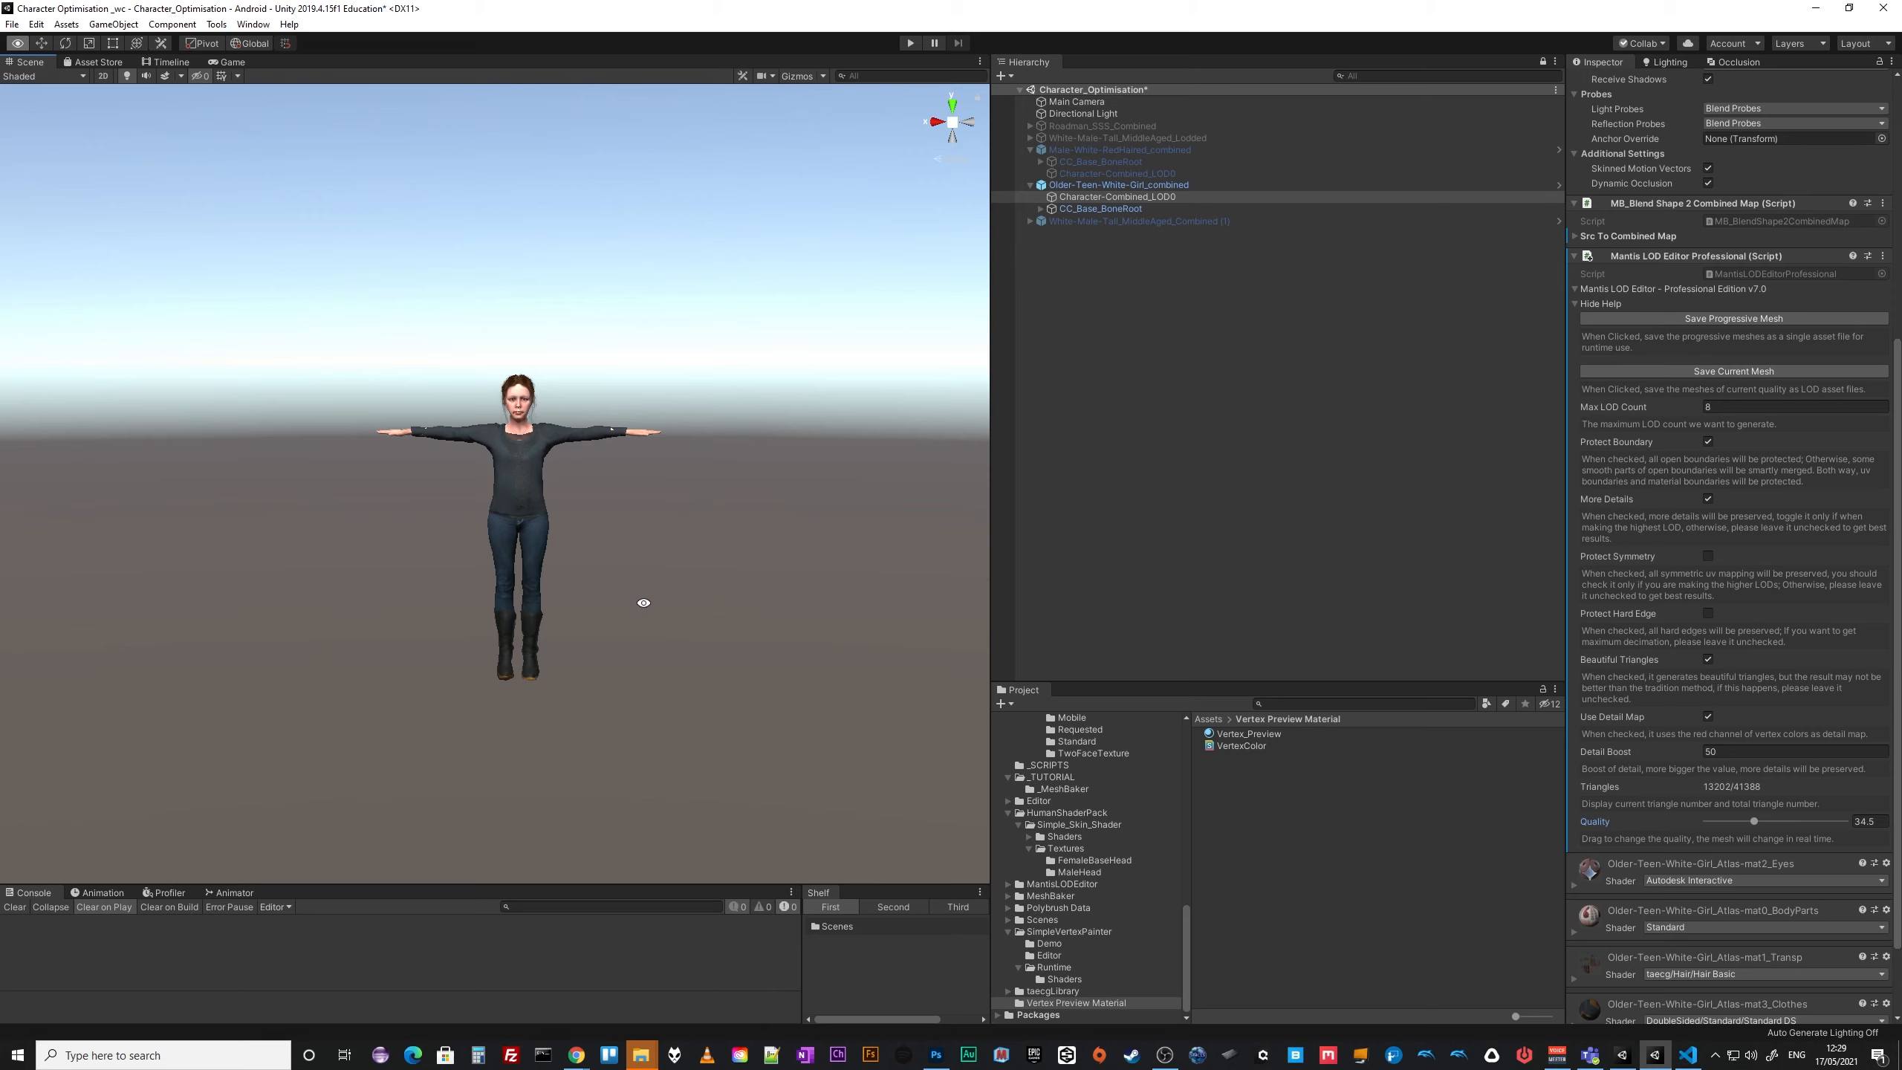
# Lower the mesh Quality to 22.1, adjust it to 22.6, and check the full figure and upper body.
pyautogui.moveTo(1755, 821)
pyautogui.mouseDown()
pyautogui.moveTo(1720, 822)
pyautogui.moveTo(1737, 826)
pyautogui.mouseUp()
pyautogui.keyDown('alt'); pyautogui.moveTo(703, 714); pyautogui.dragTo(352, 666, button='right'); pyautogui.keyUp('alt')
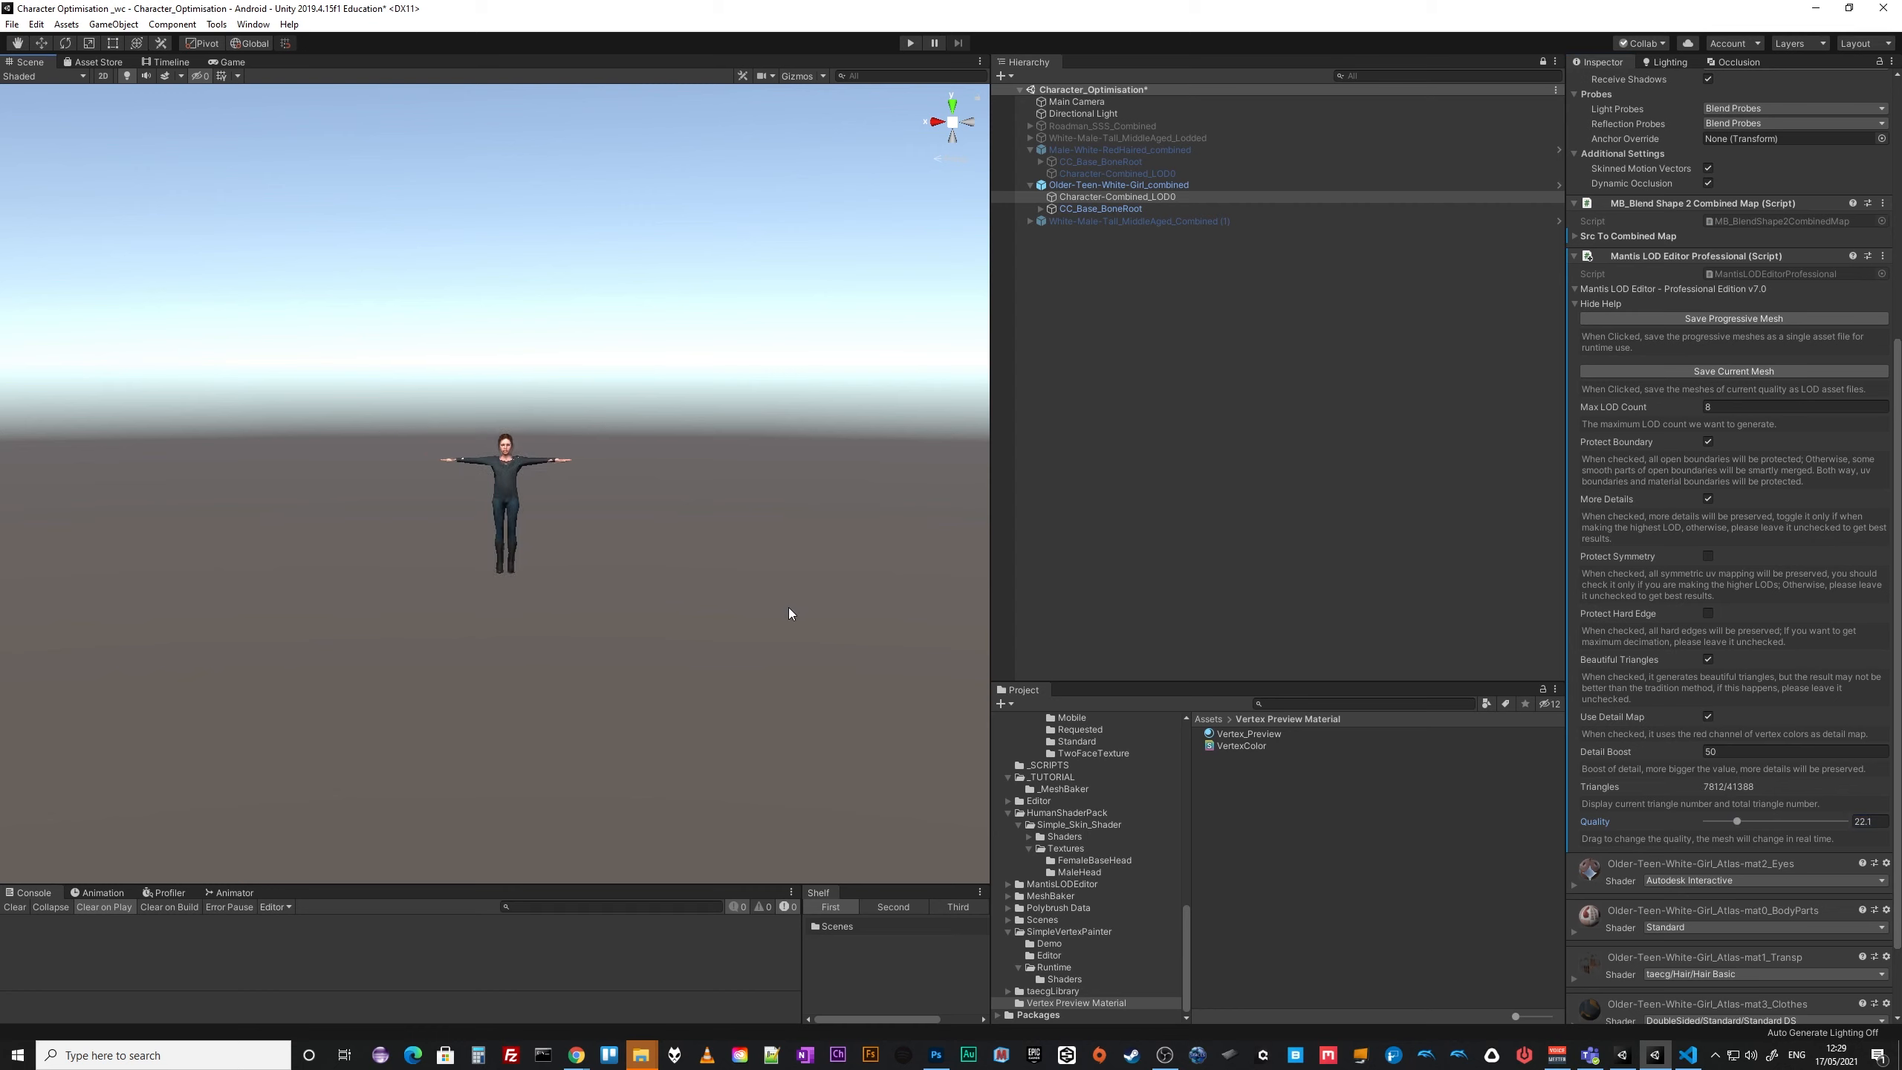
pyautogui.moveTo(1737, 820); pyautogui.dragTo(1738, 823)
pyautogui.moveTo(1760, 823); pyautogui.dragTo(1739, 823)
pyautogui.keyDown('alt'); pyautogui.moveTo(588, 588); pyautogui.dragTo(1035, 674, button='right'); pyautogui.keyUp('alt')
pyautogui.keyDown('alt'); pyautogui.moveTo(780, 648); pyautogui.dragTo(792, 779, button='middle'); pyautogui.keyUp('alt')
pyautogui.moveTo(665, 682)
pyautogui.keyDown('alt'); pyautogui.mouseDown(button='right')
pyautogui.moveTo(709, 692)
pyautogui.moveTo(672, 667)
pyautogui.mouseUp(button='right'); pyautogui.keyUp('alt')
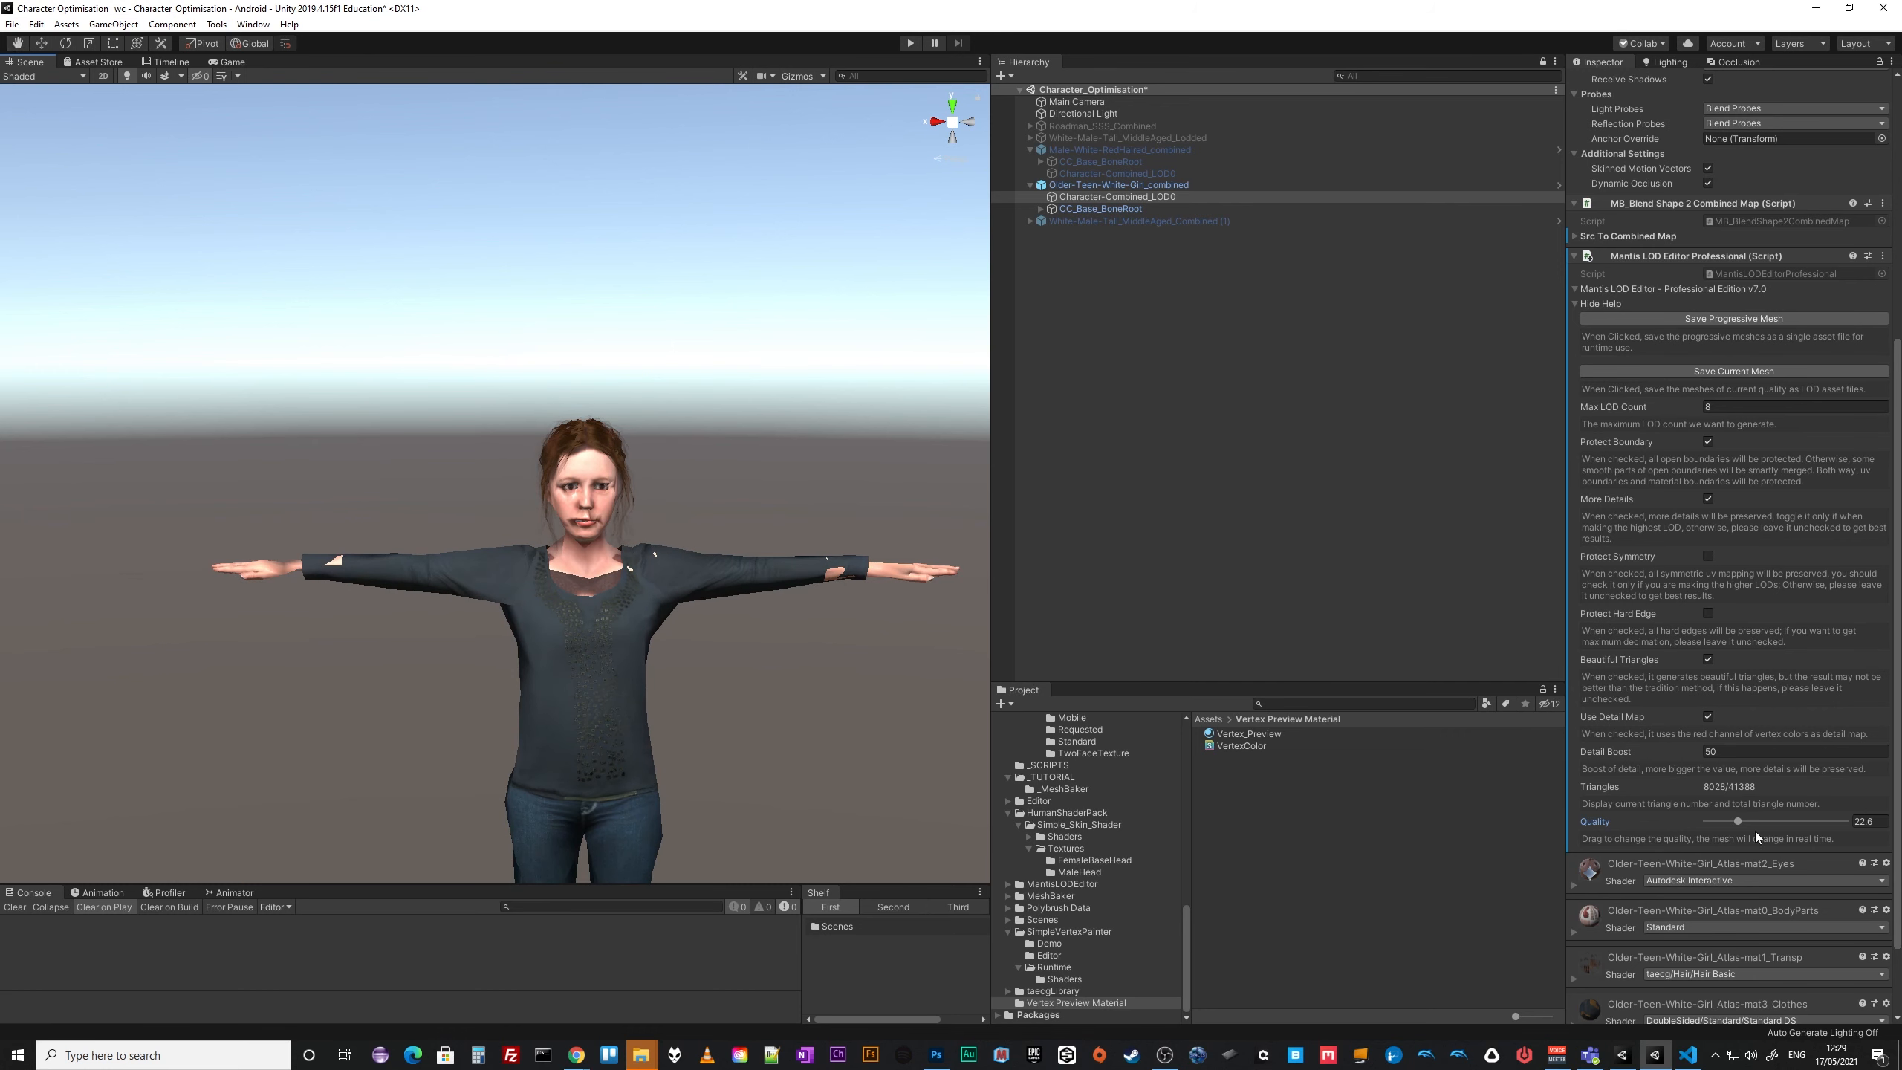
# Compare the sleeves and face at Quality values of 28, 22.6 and 24.7.
pyautogui.moveTo(1735, 822); pyautogui.dragTo(1743, 823)
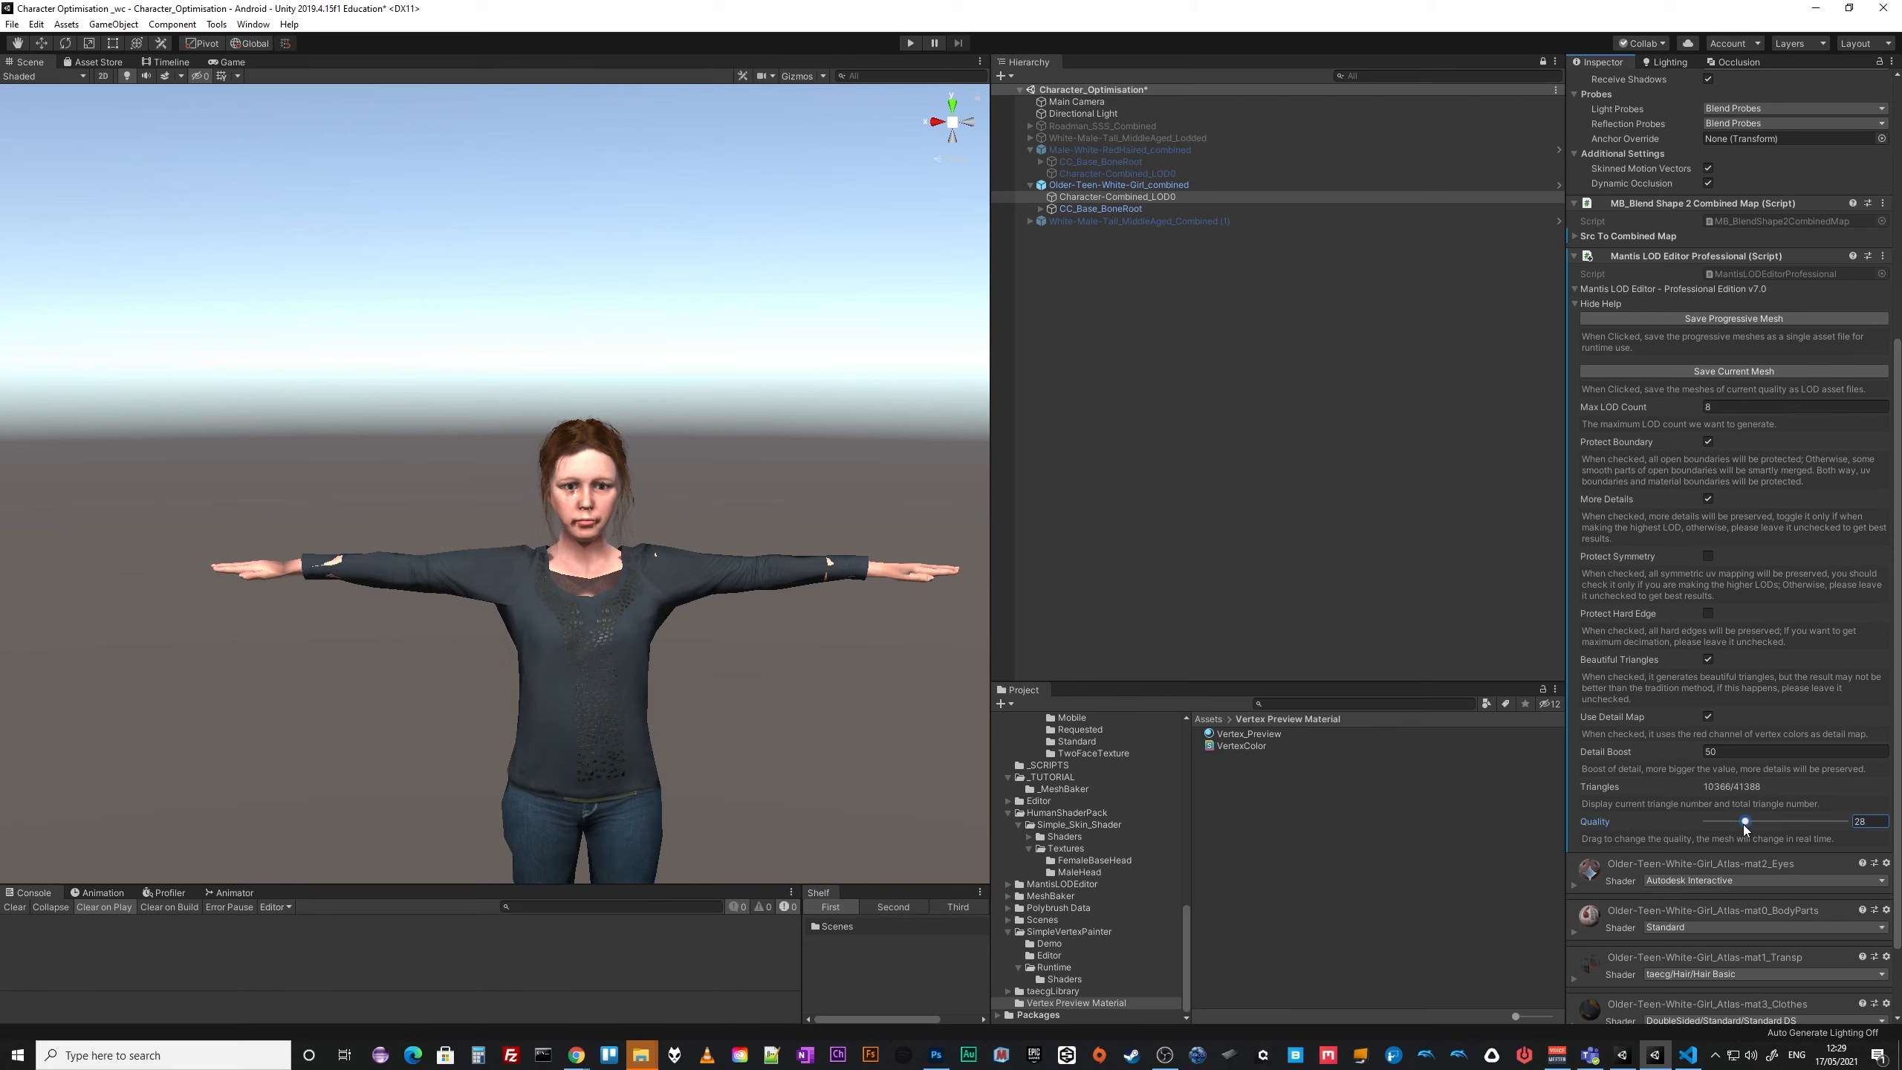
pyautogui.moveTo(1743, 823); pyautogui.dragTo(1733, 826)
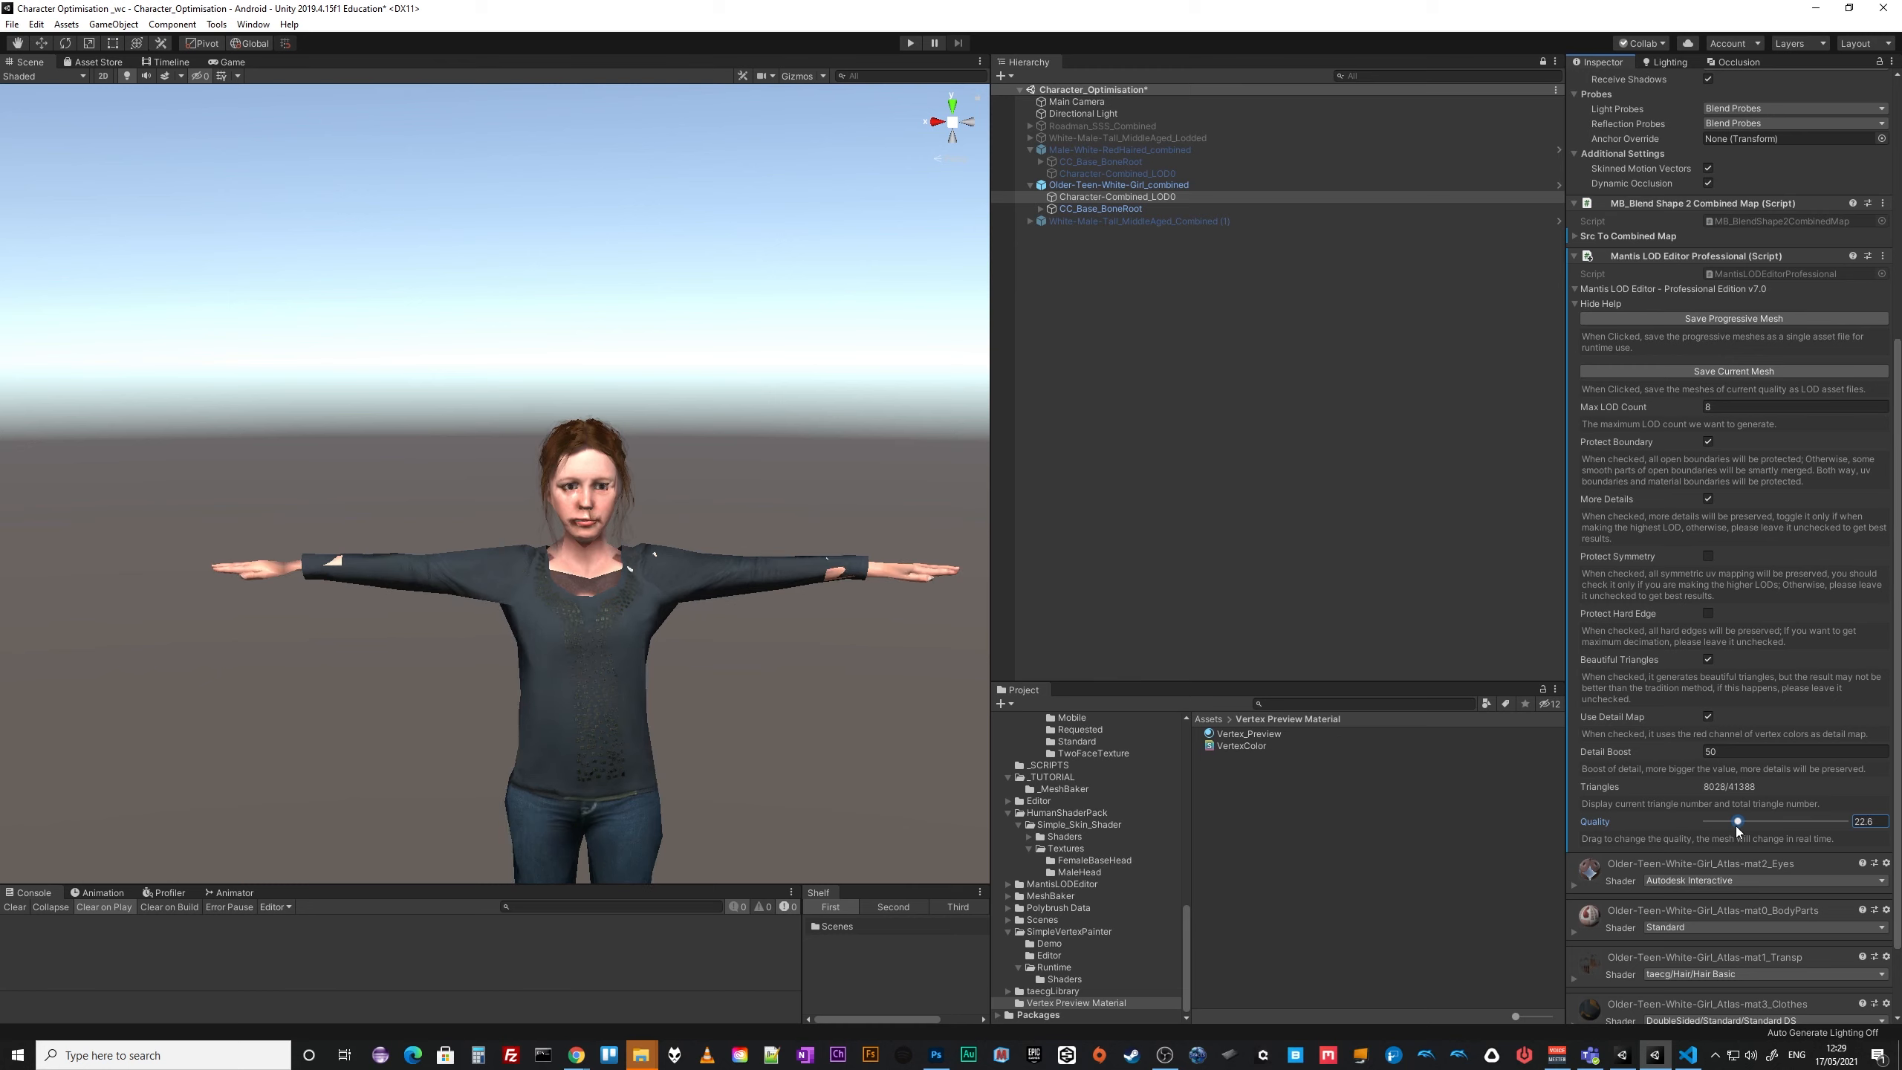
pyautogui.moveTo(1737, 827); pyautogui.dragTo(1740, 830)
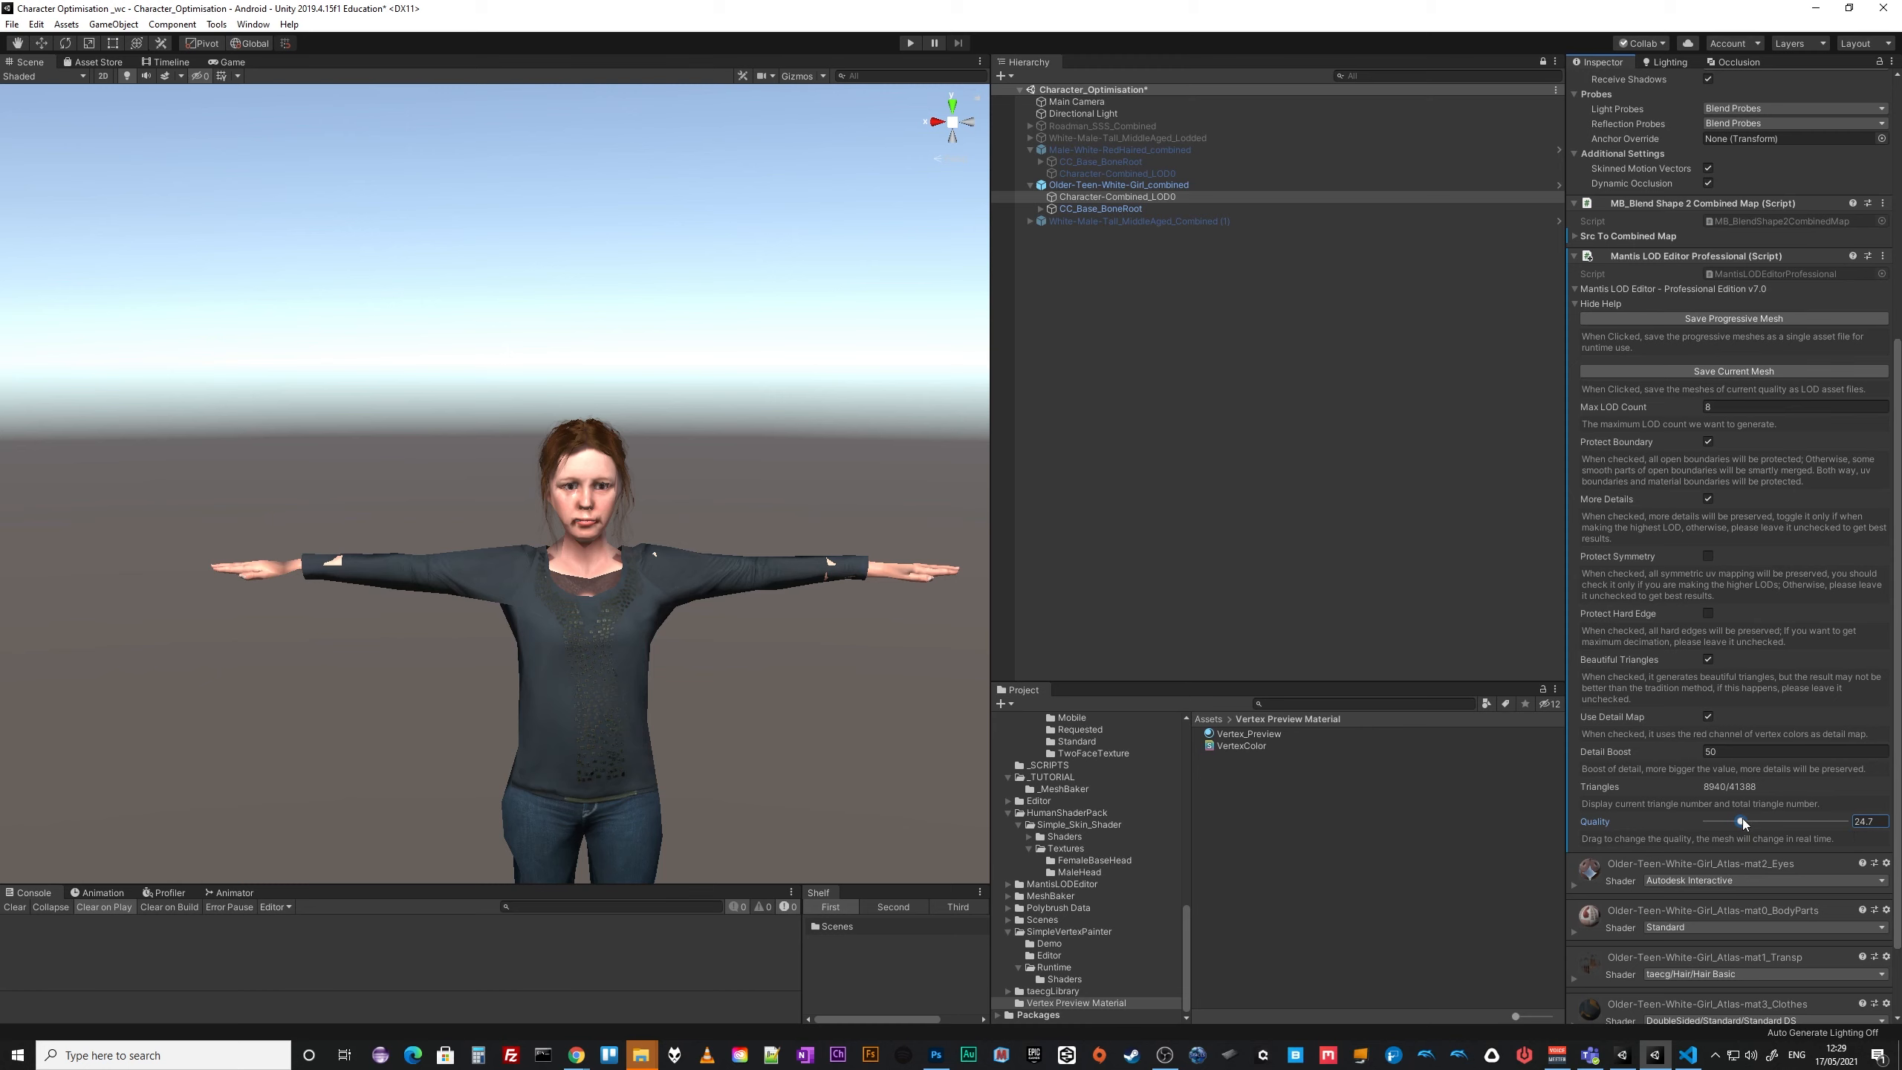
# Raise the mesh Quality to 84.9 and examine the face and upper body up close.
pyautogui.moveTo(1741, 819); pyautogui.dragTo(1826, 823)
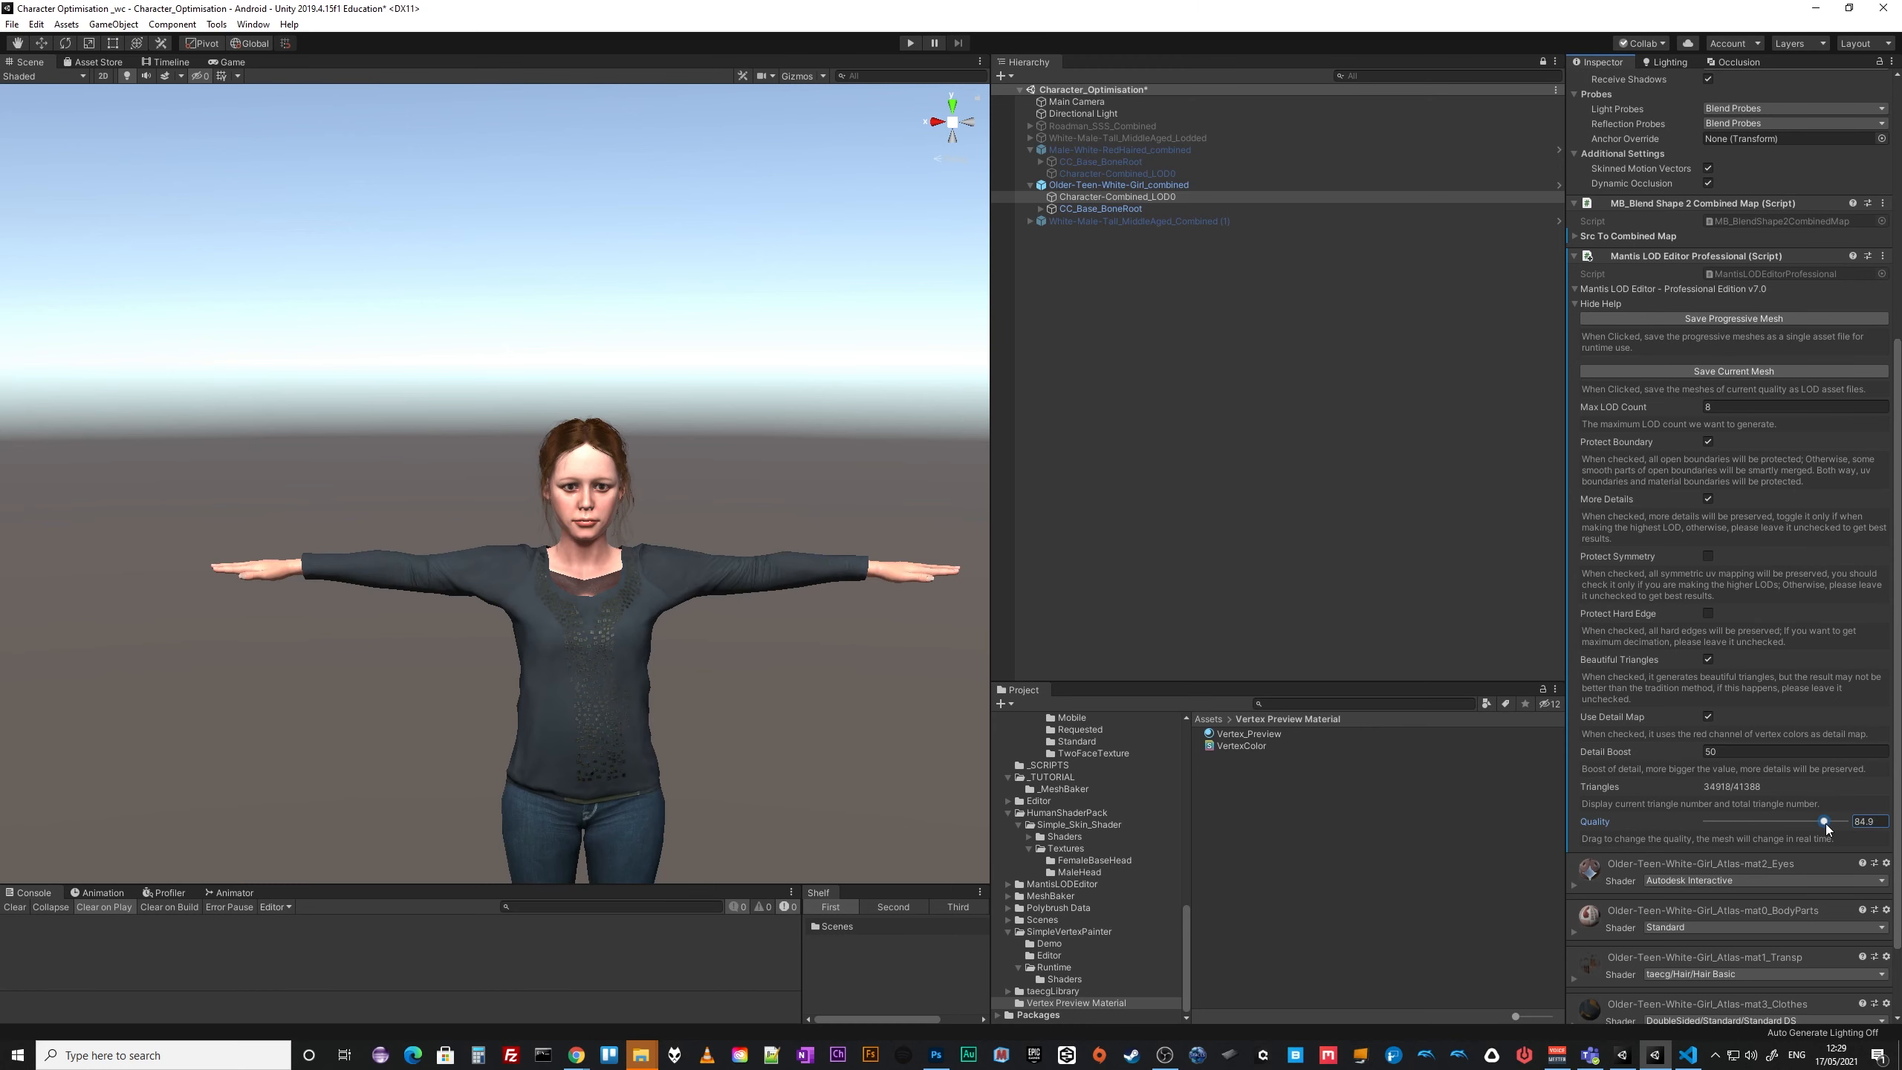
pyautogui.press('alt')
pyautogui.scroll(3, 789, 658)
pyautogui.scroll(2, 655, 626)
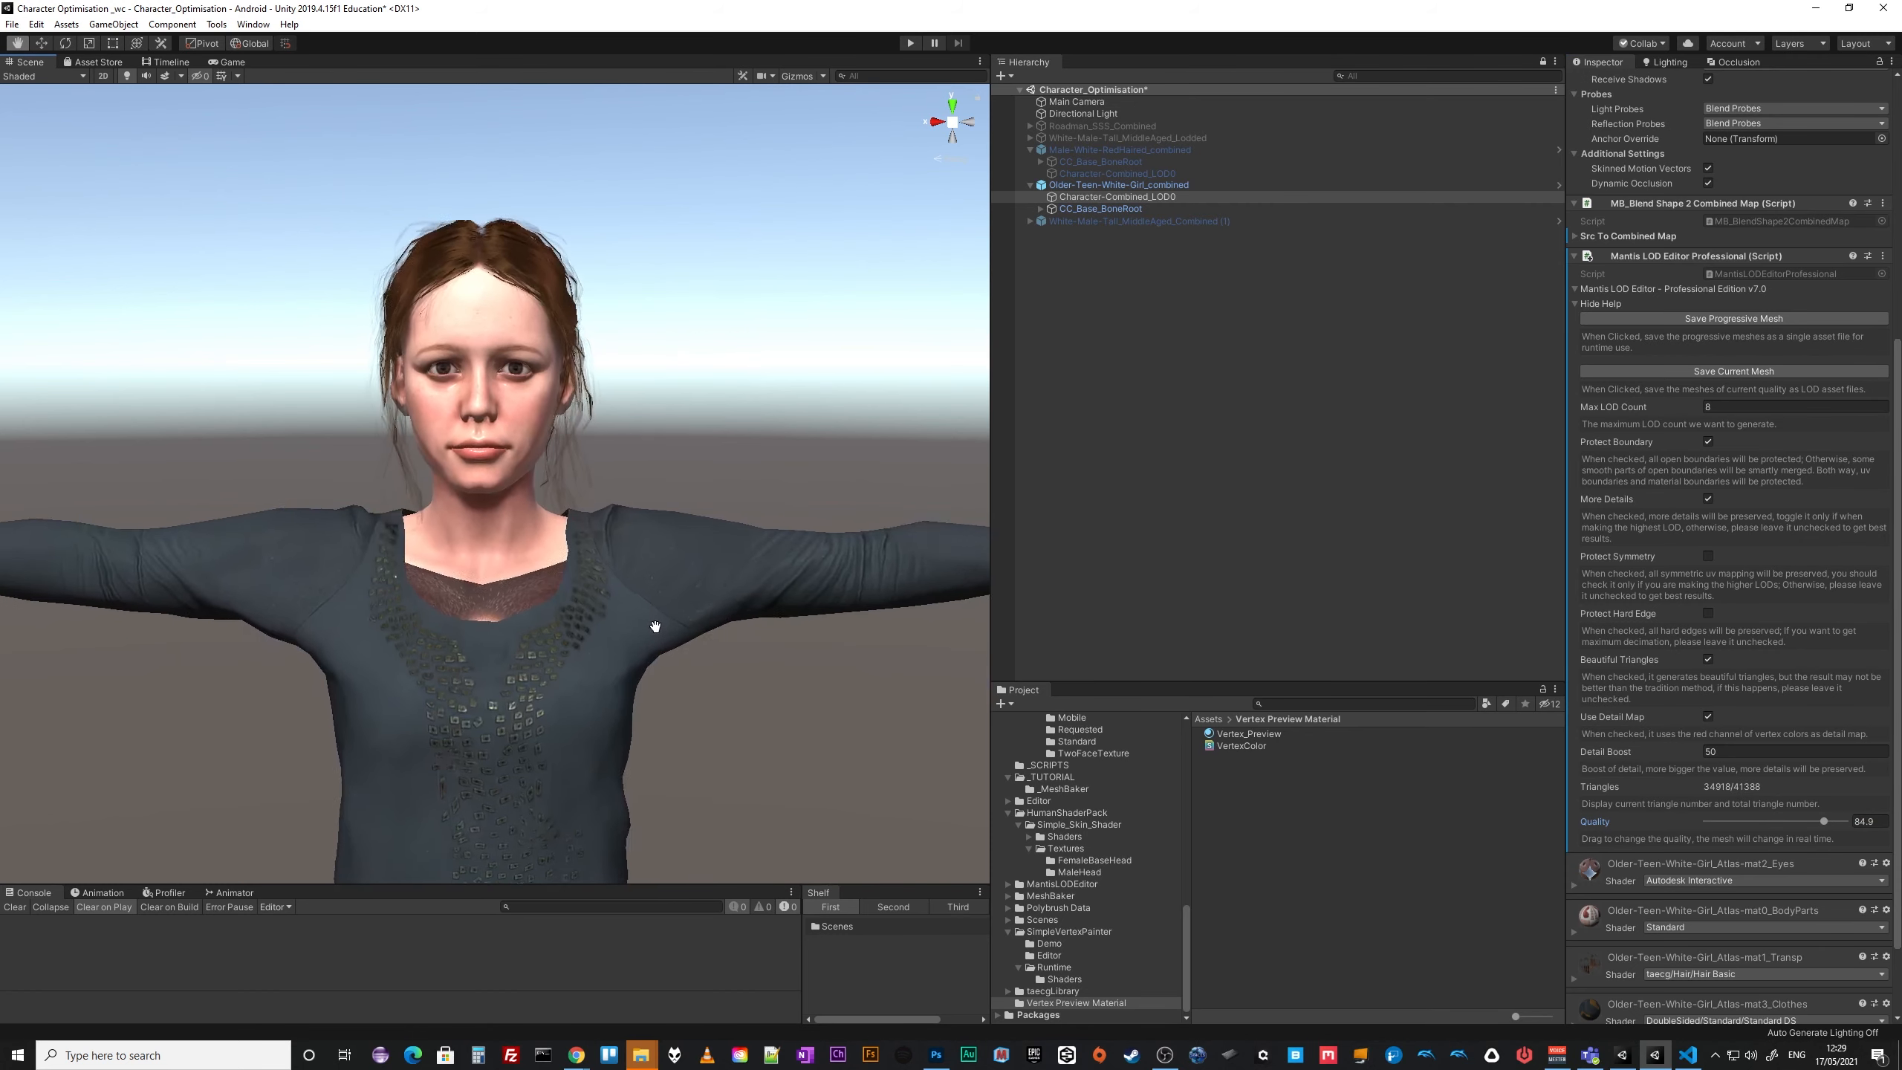
pyautogui.moveTo(656, 626); pyautogui.dragTo(731, 683, button='middle')
pyautogui.scroll(2, 727, 683)
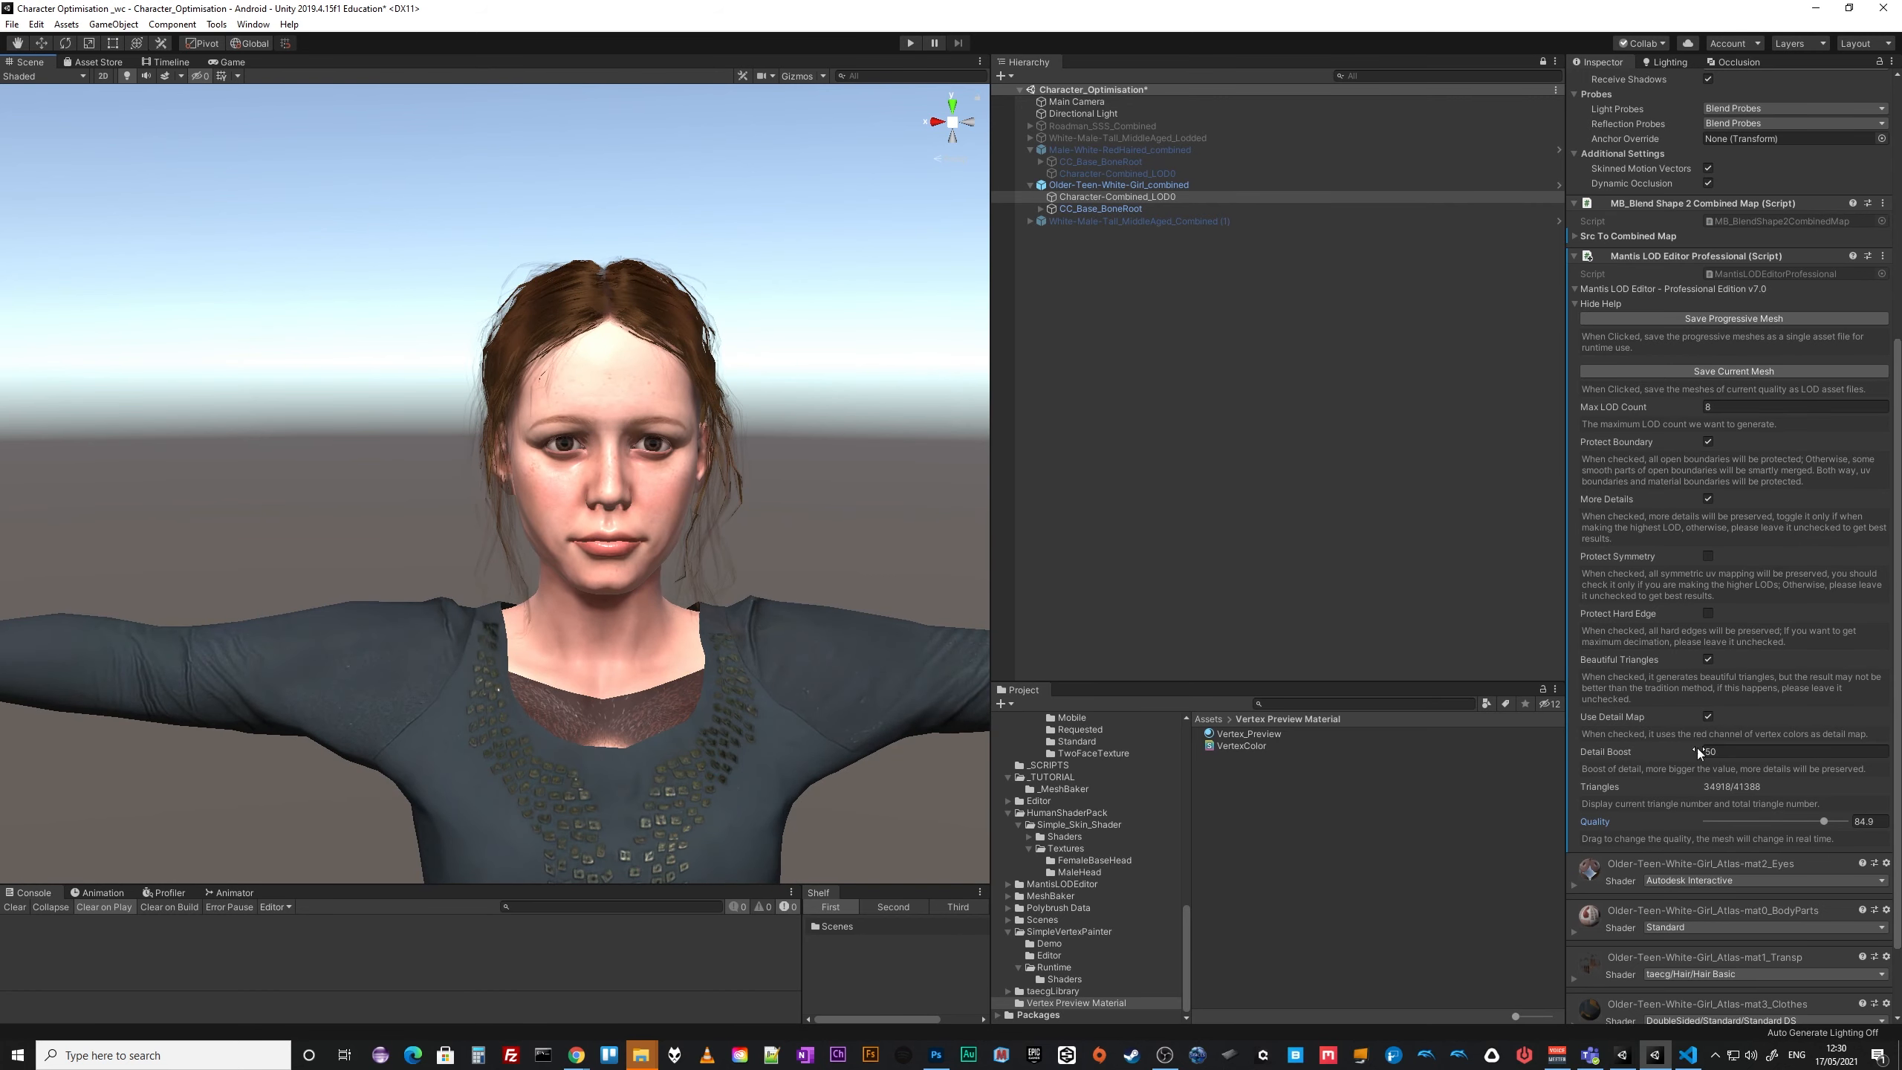
# Turn off Beautiful Triangles and test the mesh at Quality 85.5 and 32.3, checking the upper body.
pyautogui.click(1863, 821)
pyautogui.click(1708, 659)
pyautogui.moveTo(1842, 820); pyautogui.dragTo(1824, 822)
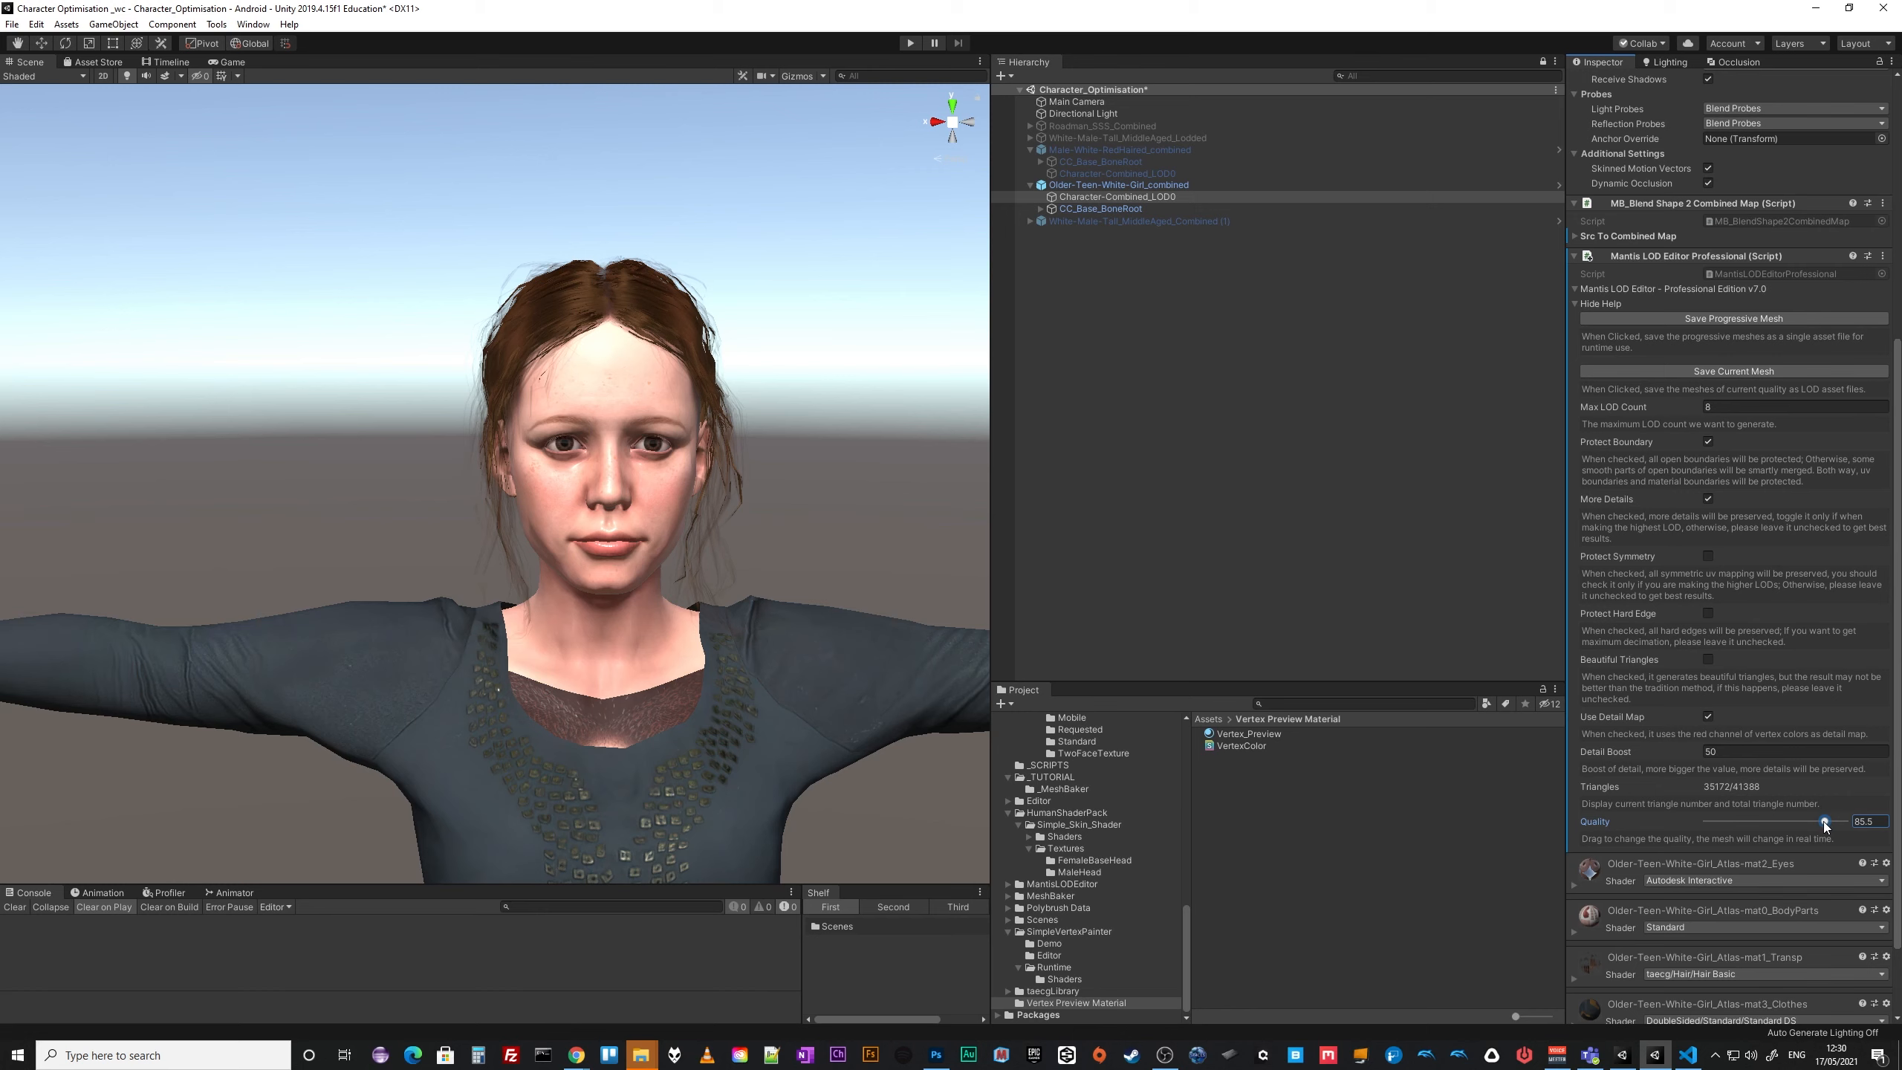
pyautogui.moveTo(1824, 822); pyautogui.dragTo(1875, 823)
pyautogui.write('4.9')
pyautogui.moveTo(1825, 822); pyautogui.dragTo(1750, 825)
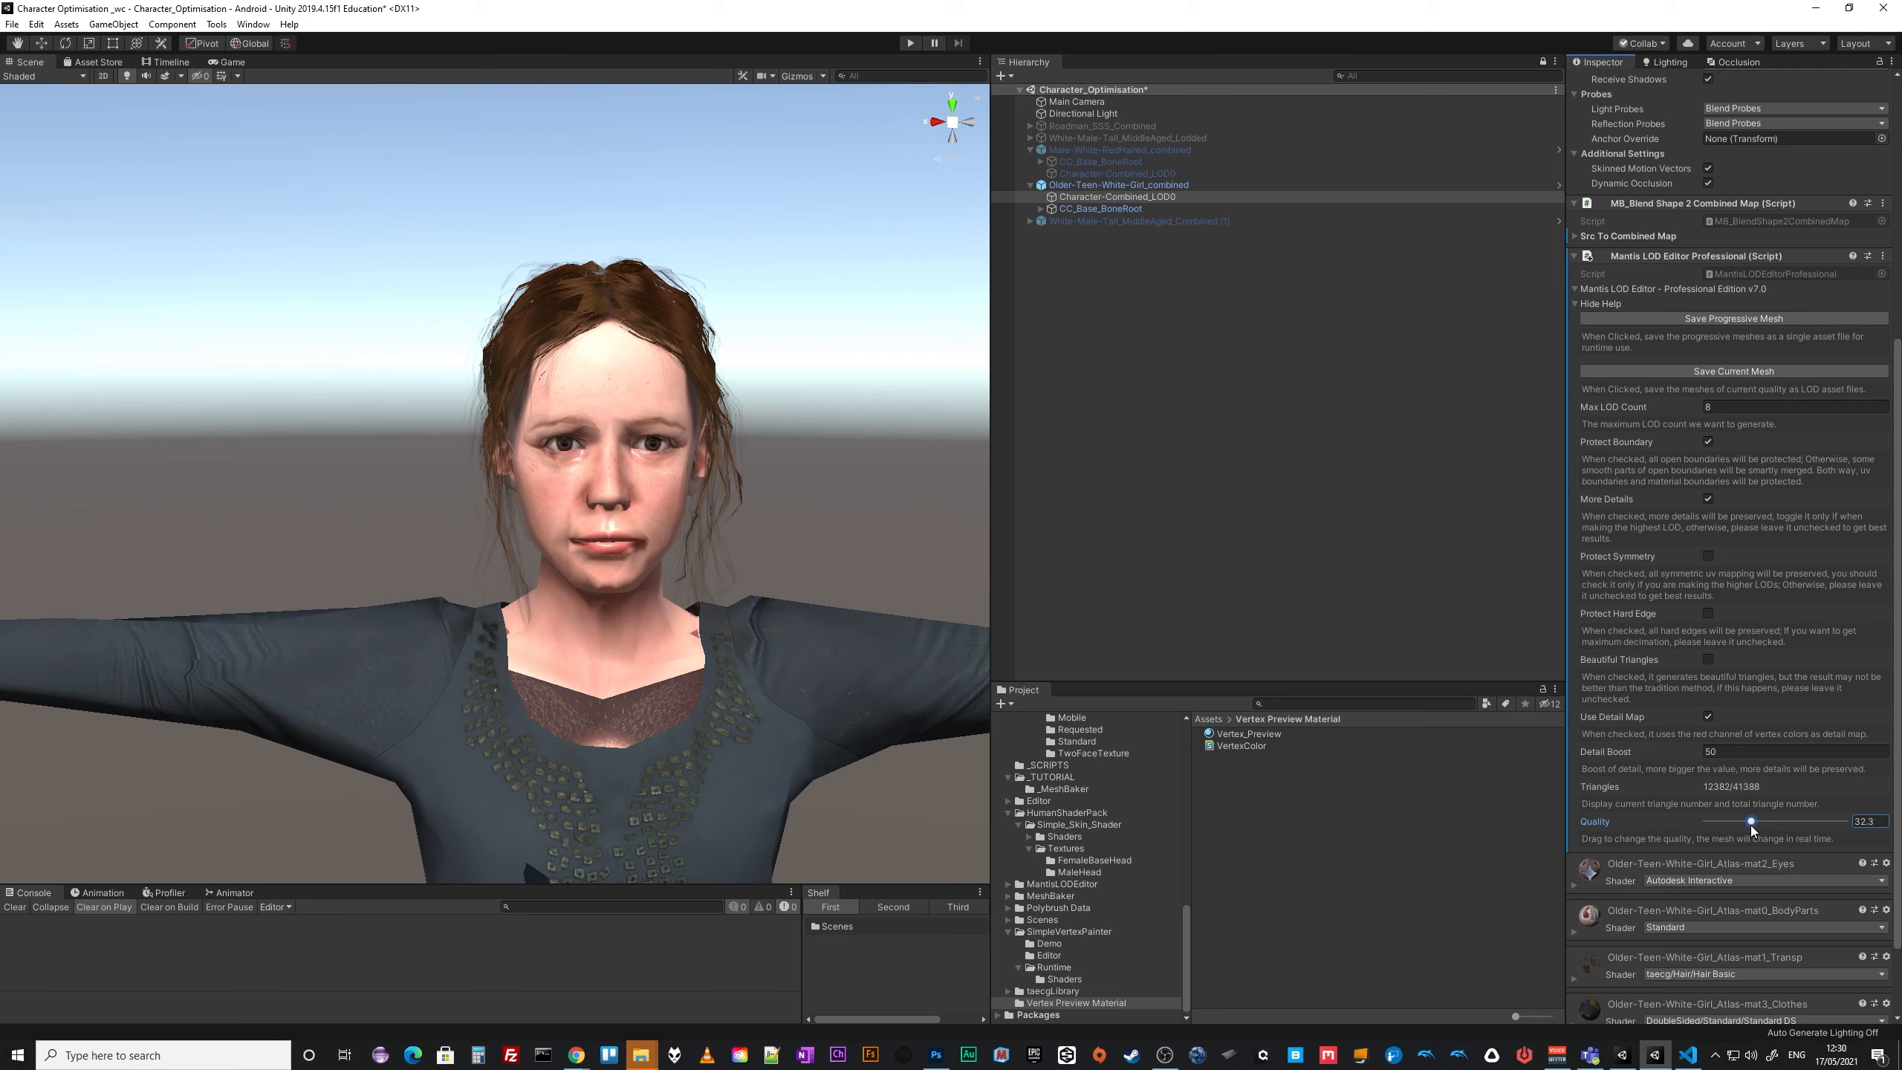
pyautogui.scroll(-5, 514, 635)
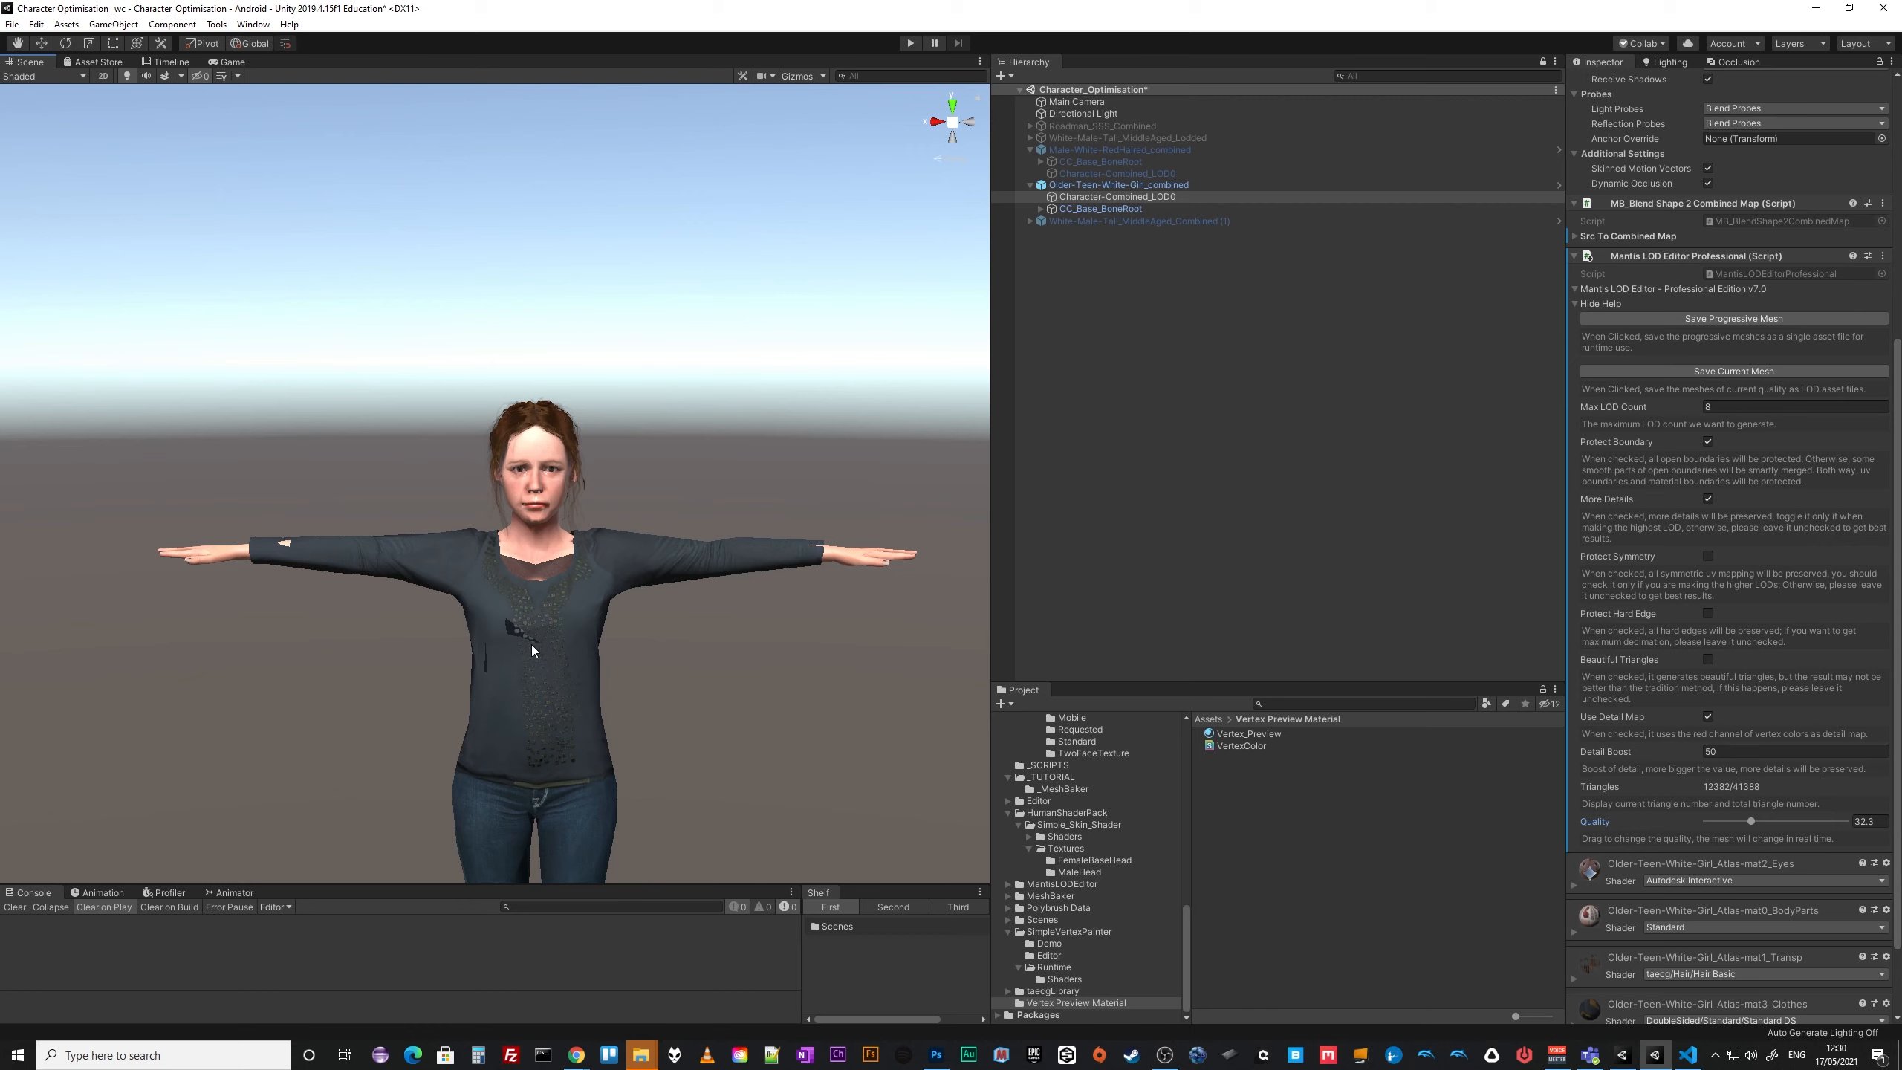
# Turn off Protect Boundary, reduce the mesh Quality to 17.3, and check the character from afar and up close.
pyautogui.click(1708, 442)
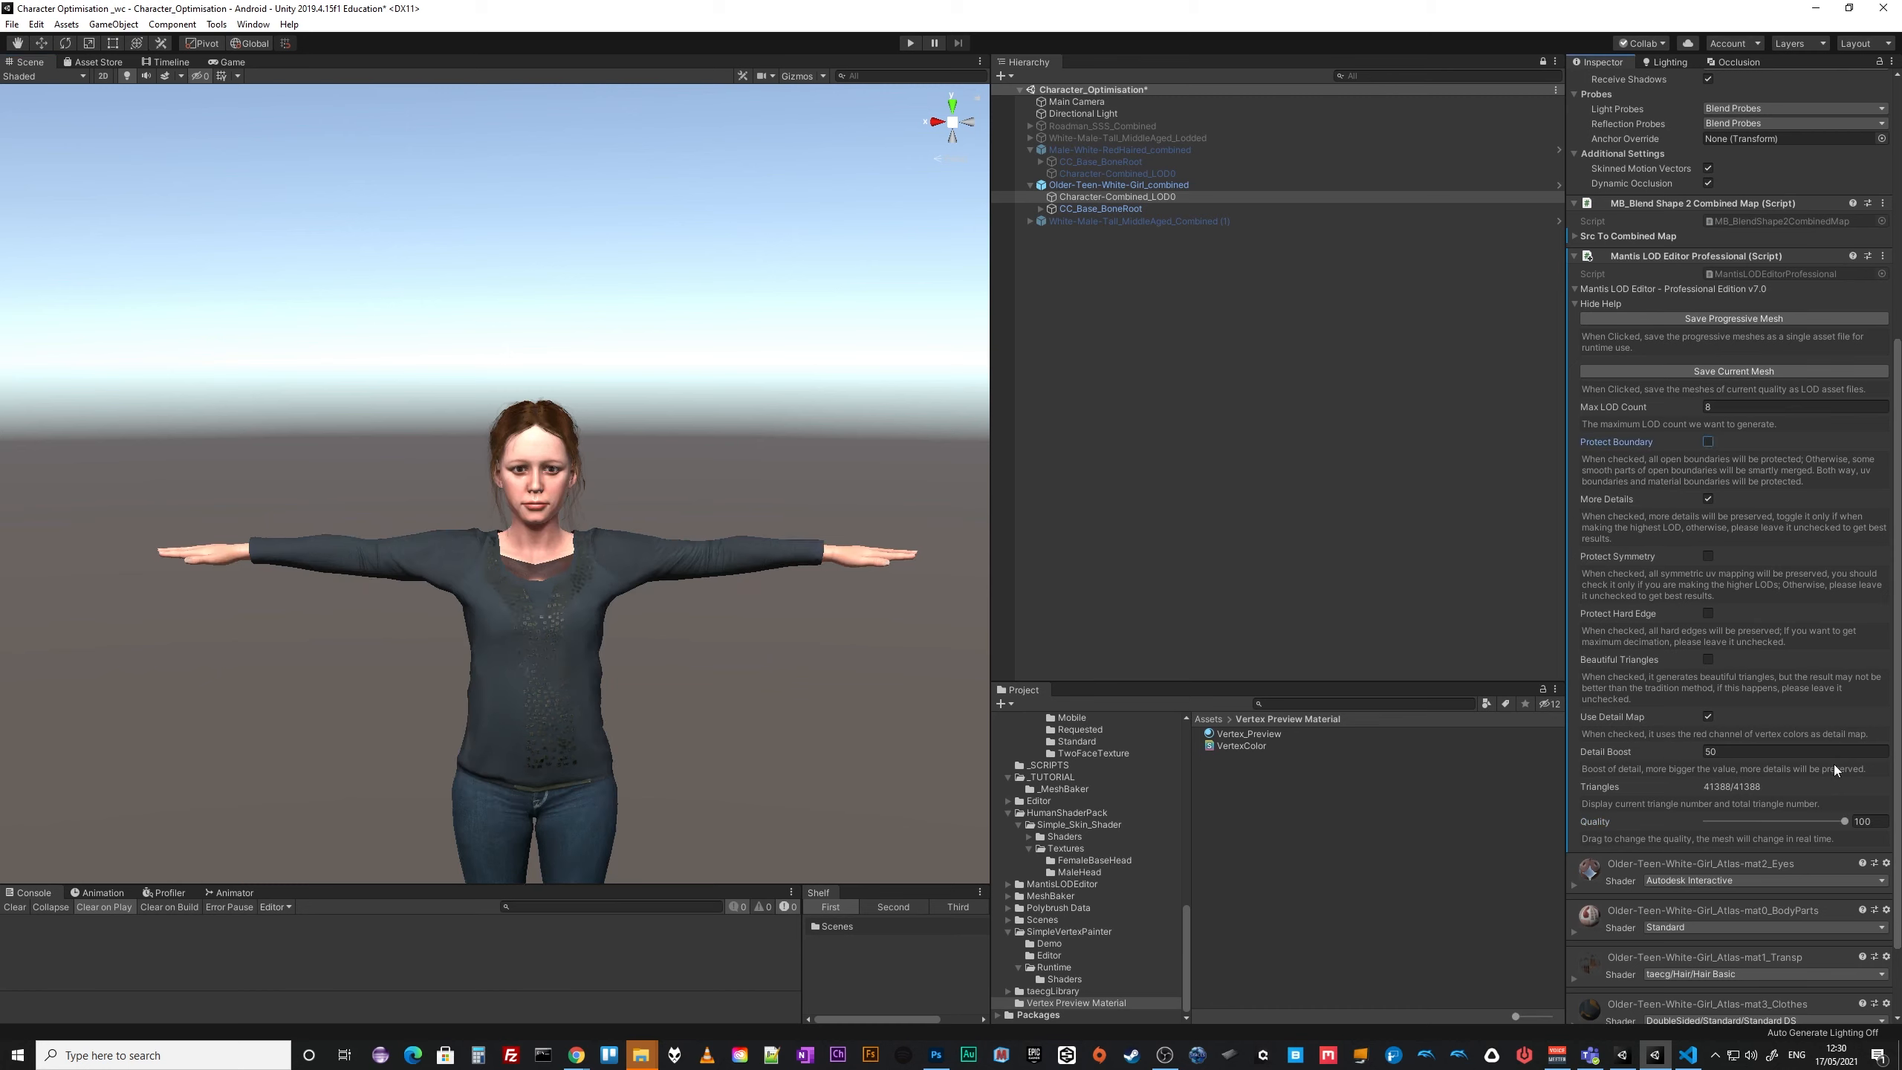
pyautogui.moveTo(1846, 822); pyautogui.dragTo(1730, 827)
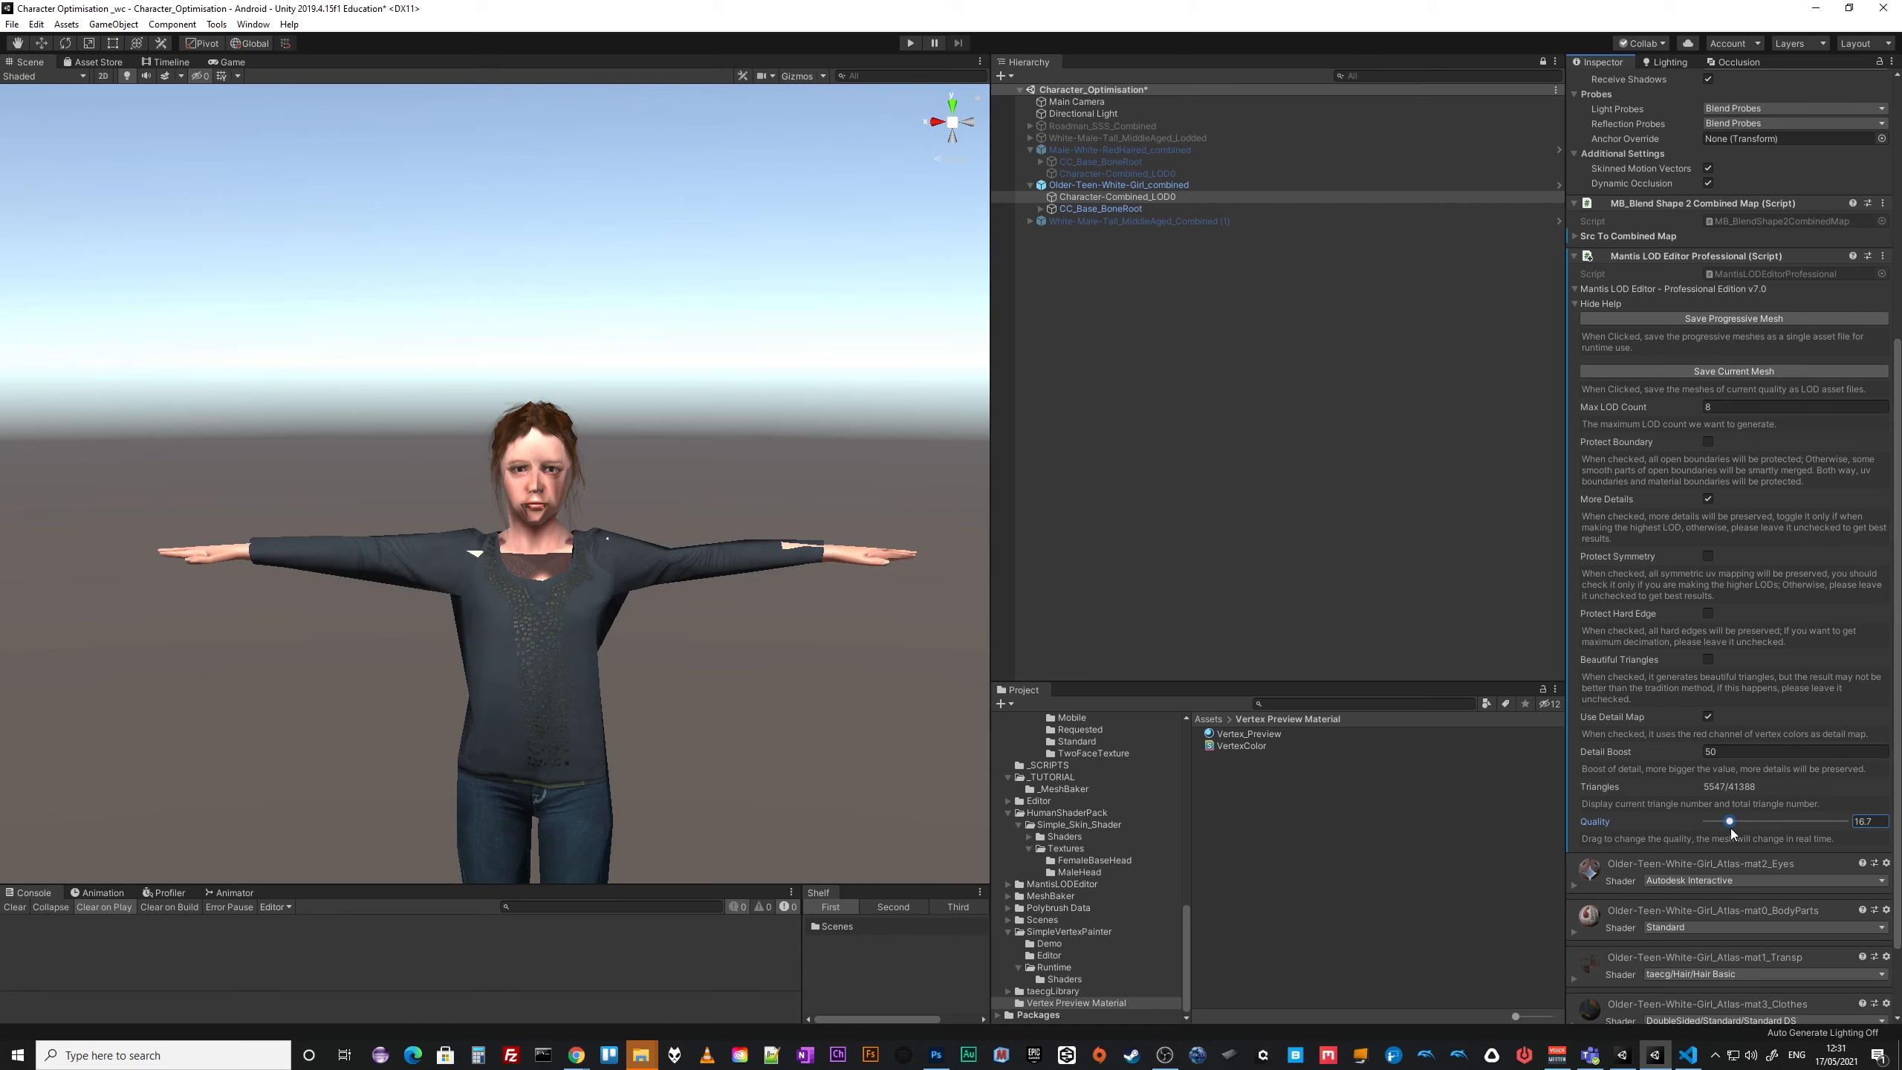
pyautogui.moveTo(1729, 828)
pyautogui.mouseDown()
pyautogui.moveTo(1711, 827)
pyautogui.moveTo(1733, 827)
pyautogui.mouseUp()
pyautogui.scroll(-5, 742, 697)
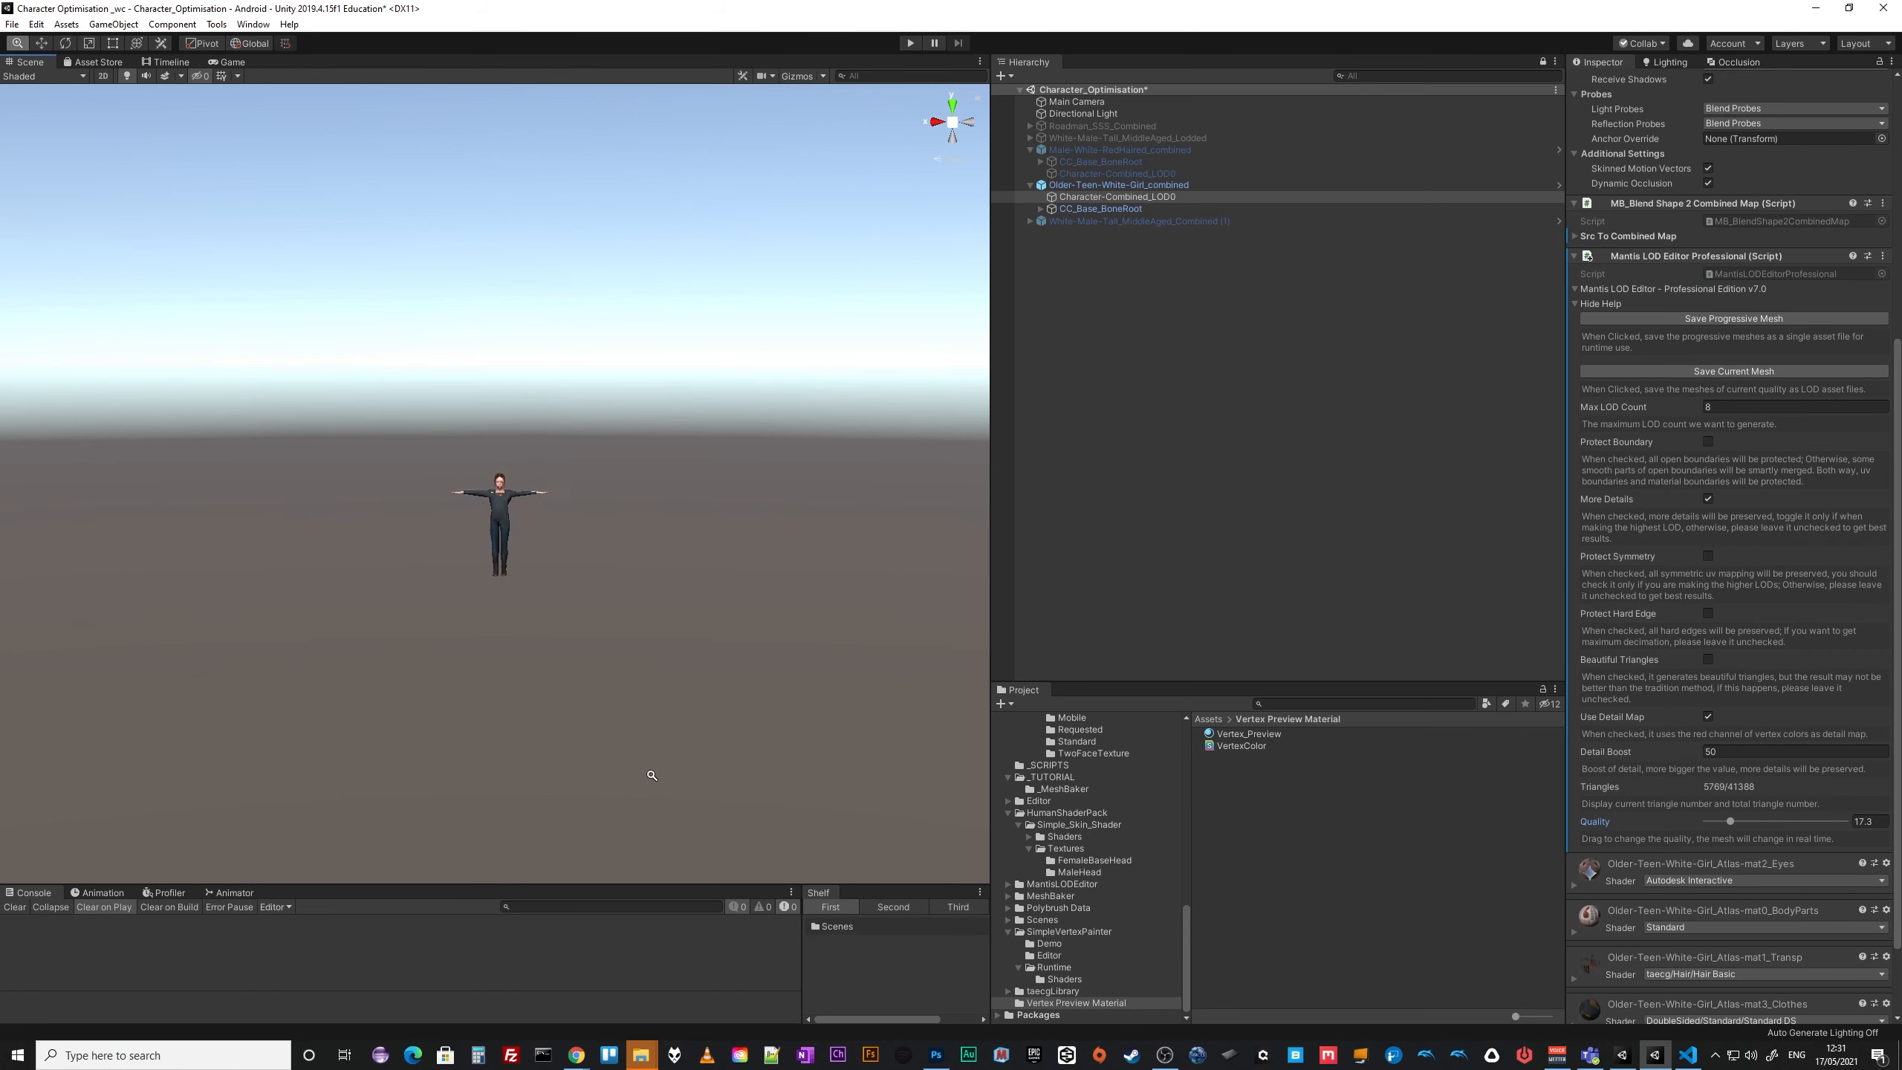
pyautogui.scroll(1, 394, 794)
pyautogui.press('f')
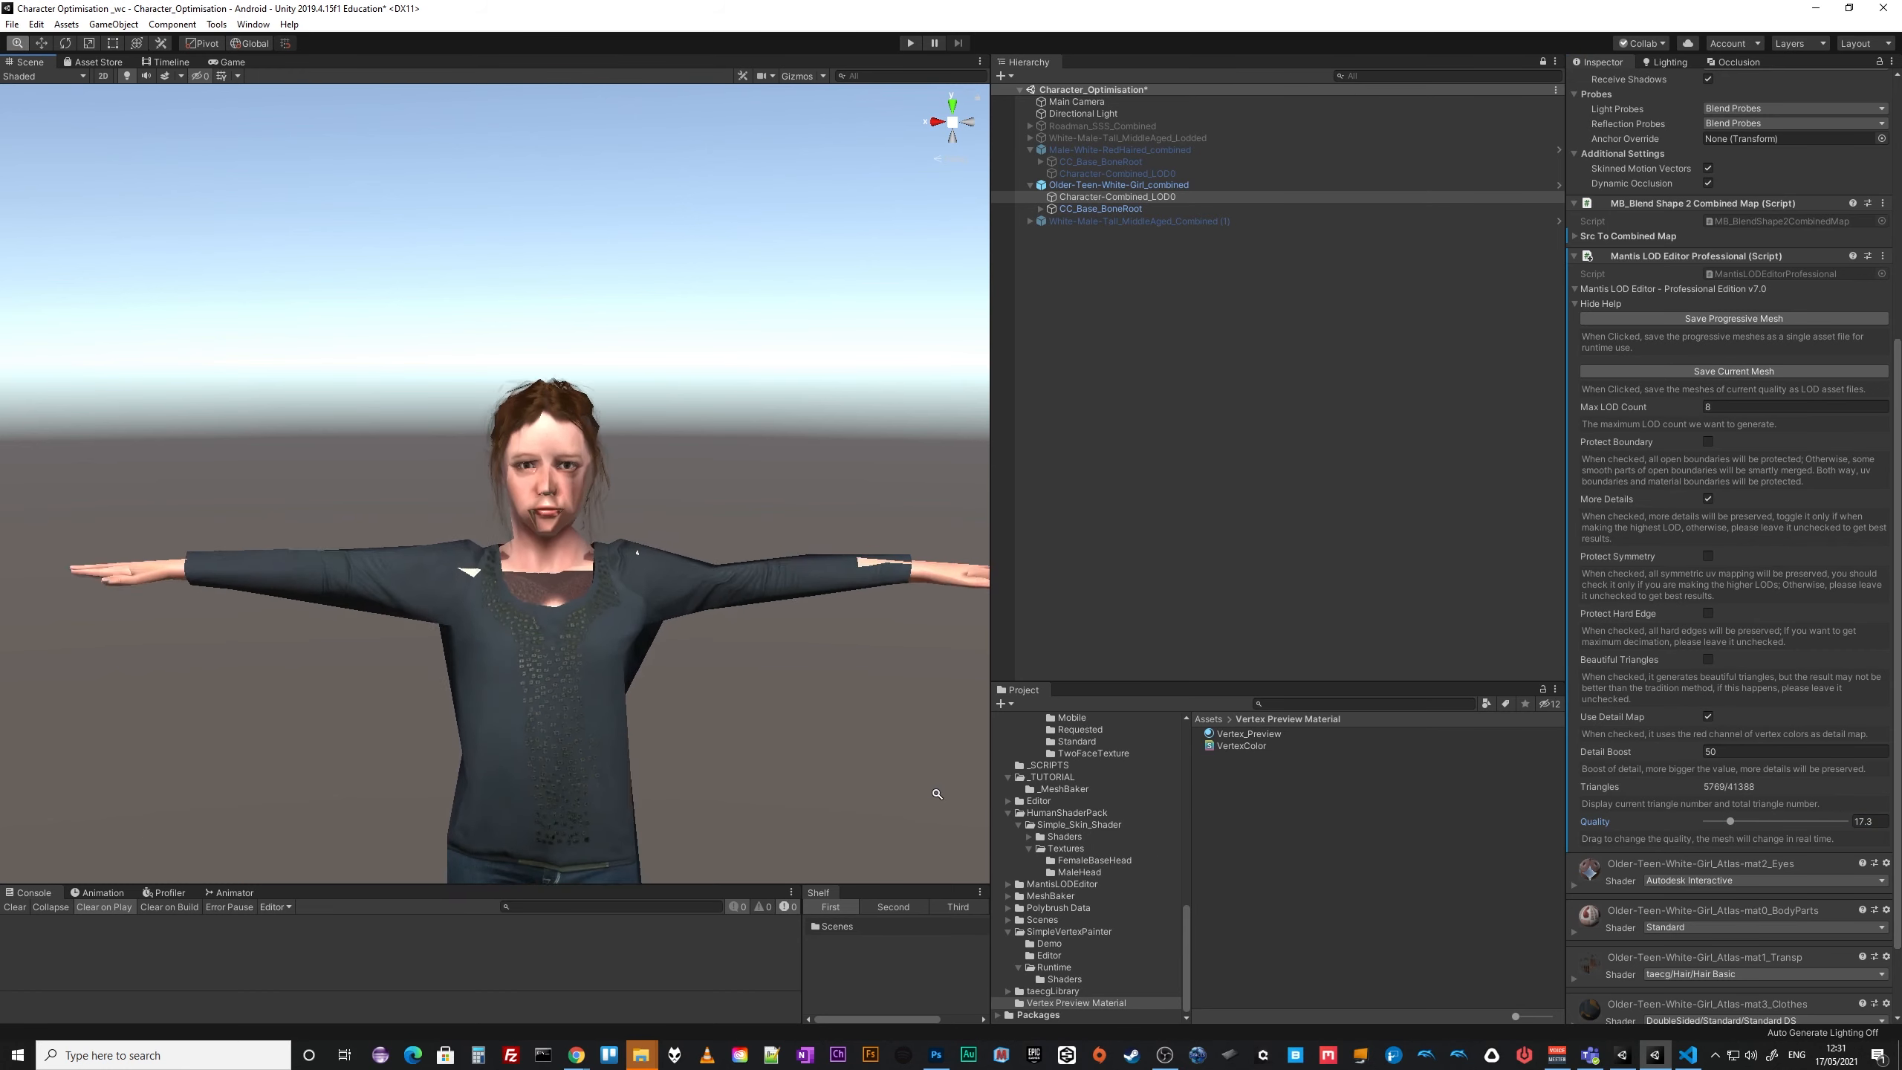
# Restore the Quality to 100, toggle Protect Boundary on and back off, and test Quality at 74.2.
pyautogui.moveTo(1735, 818); pyautogui.dragTo(1874, 830)
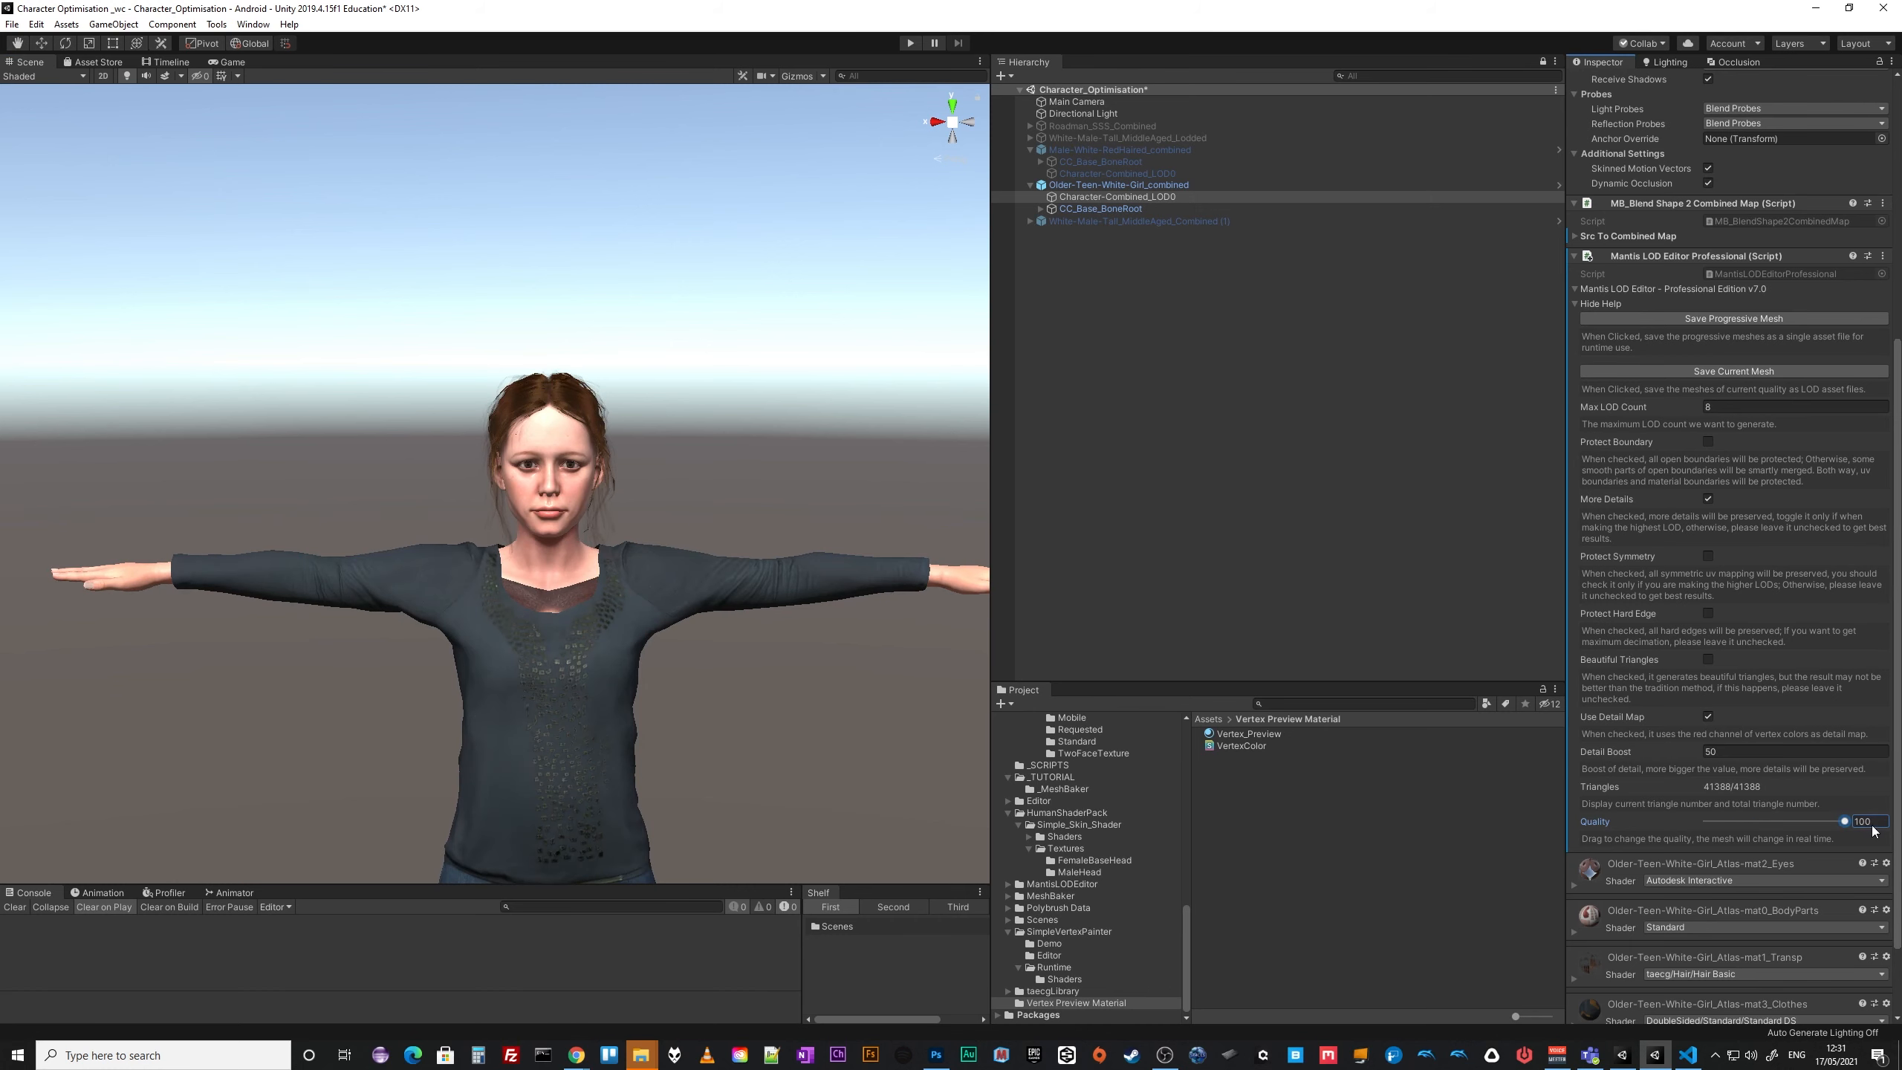
pyautogui.click(1709, 442)
pyautogui.click(1708, 442)
pyautogui.moveTo(1845, 819); pyautogui.dragTo(1810, 818)
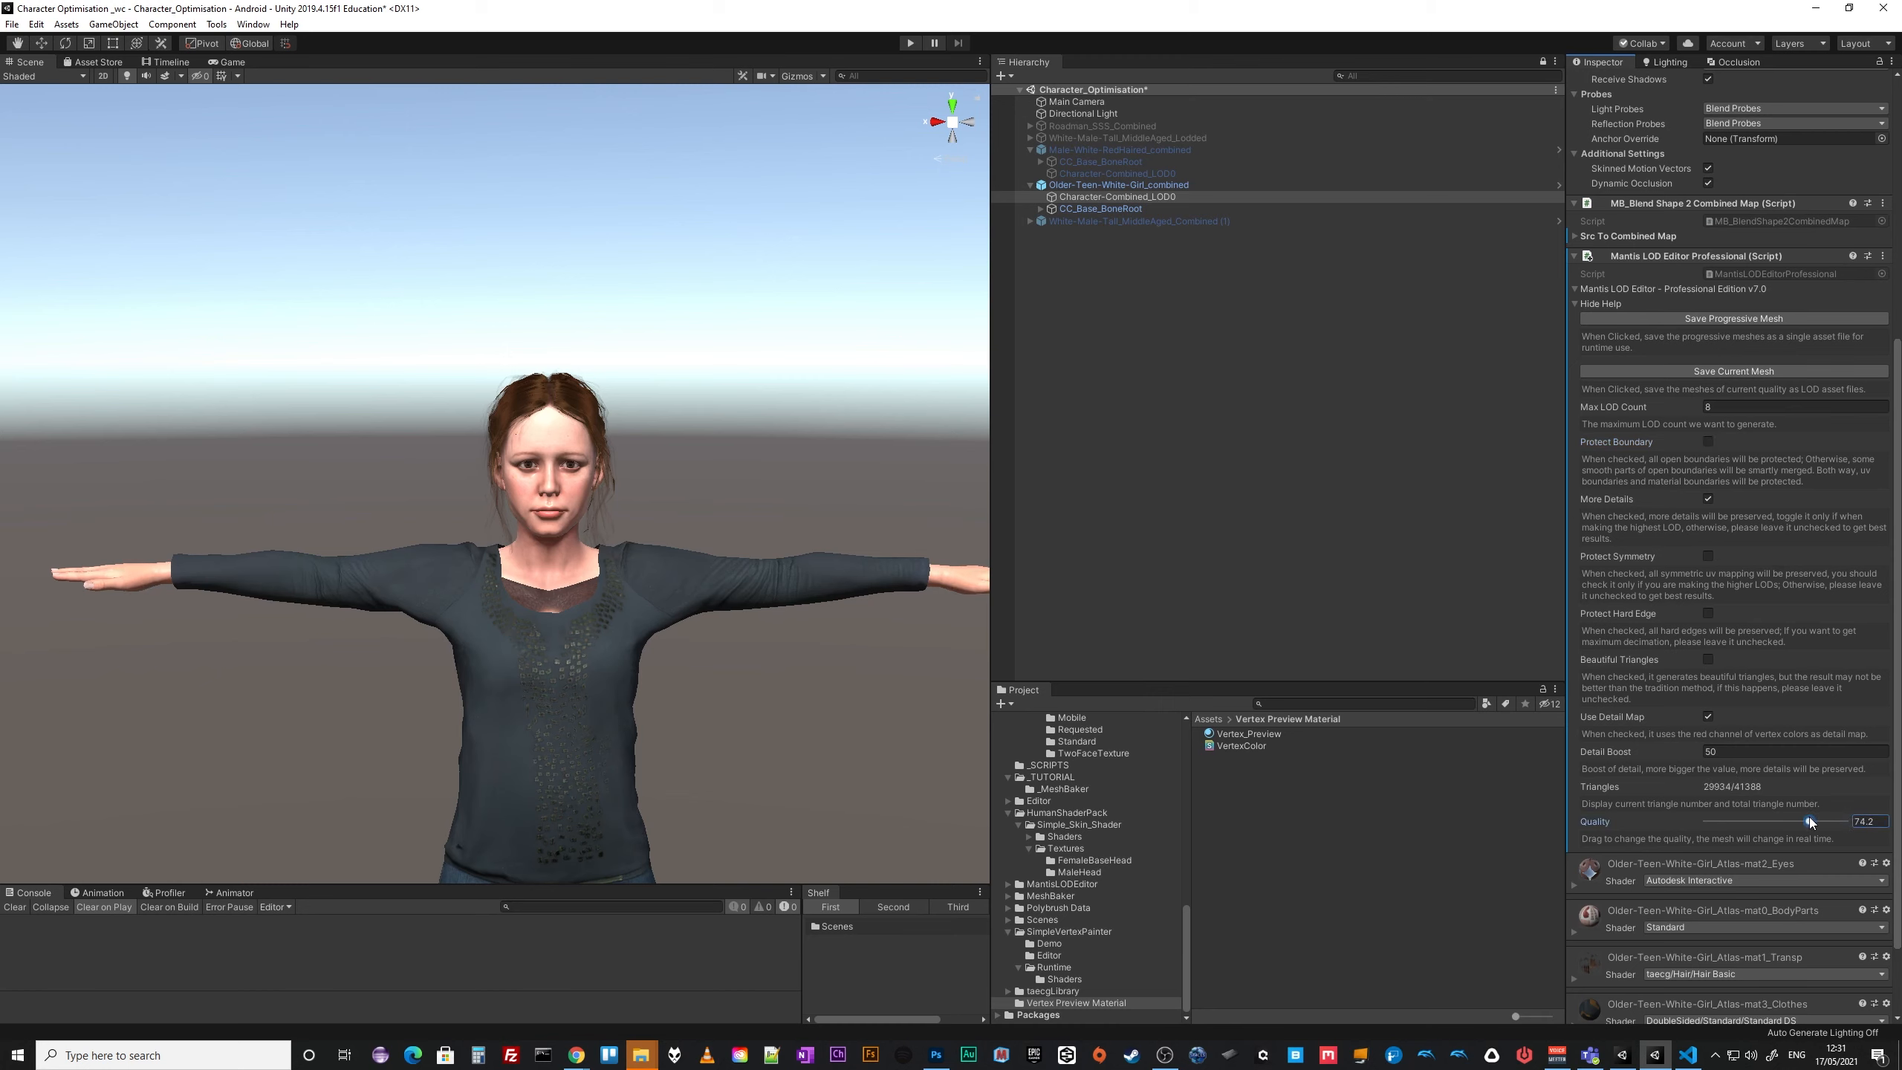
# Turn Beautiful Triangles back on, set the mesh Quality to about 55.9, and inspect the face from several angles.
pyautogui.click(1708, 659)
pyautogui.moveTo(1843, 823); pyautogui.dragTo(1781, 826)
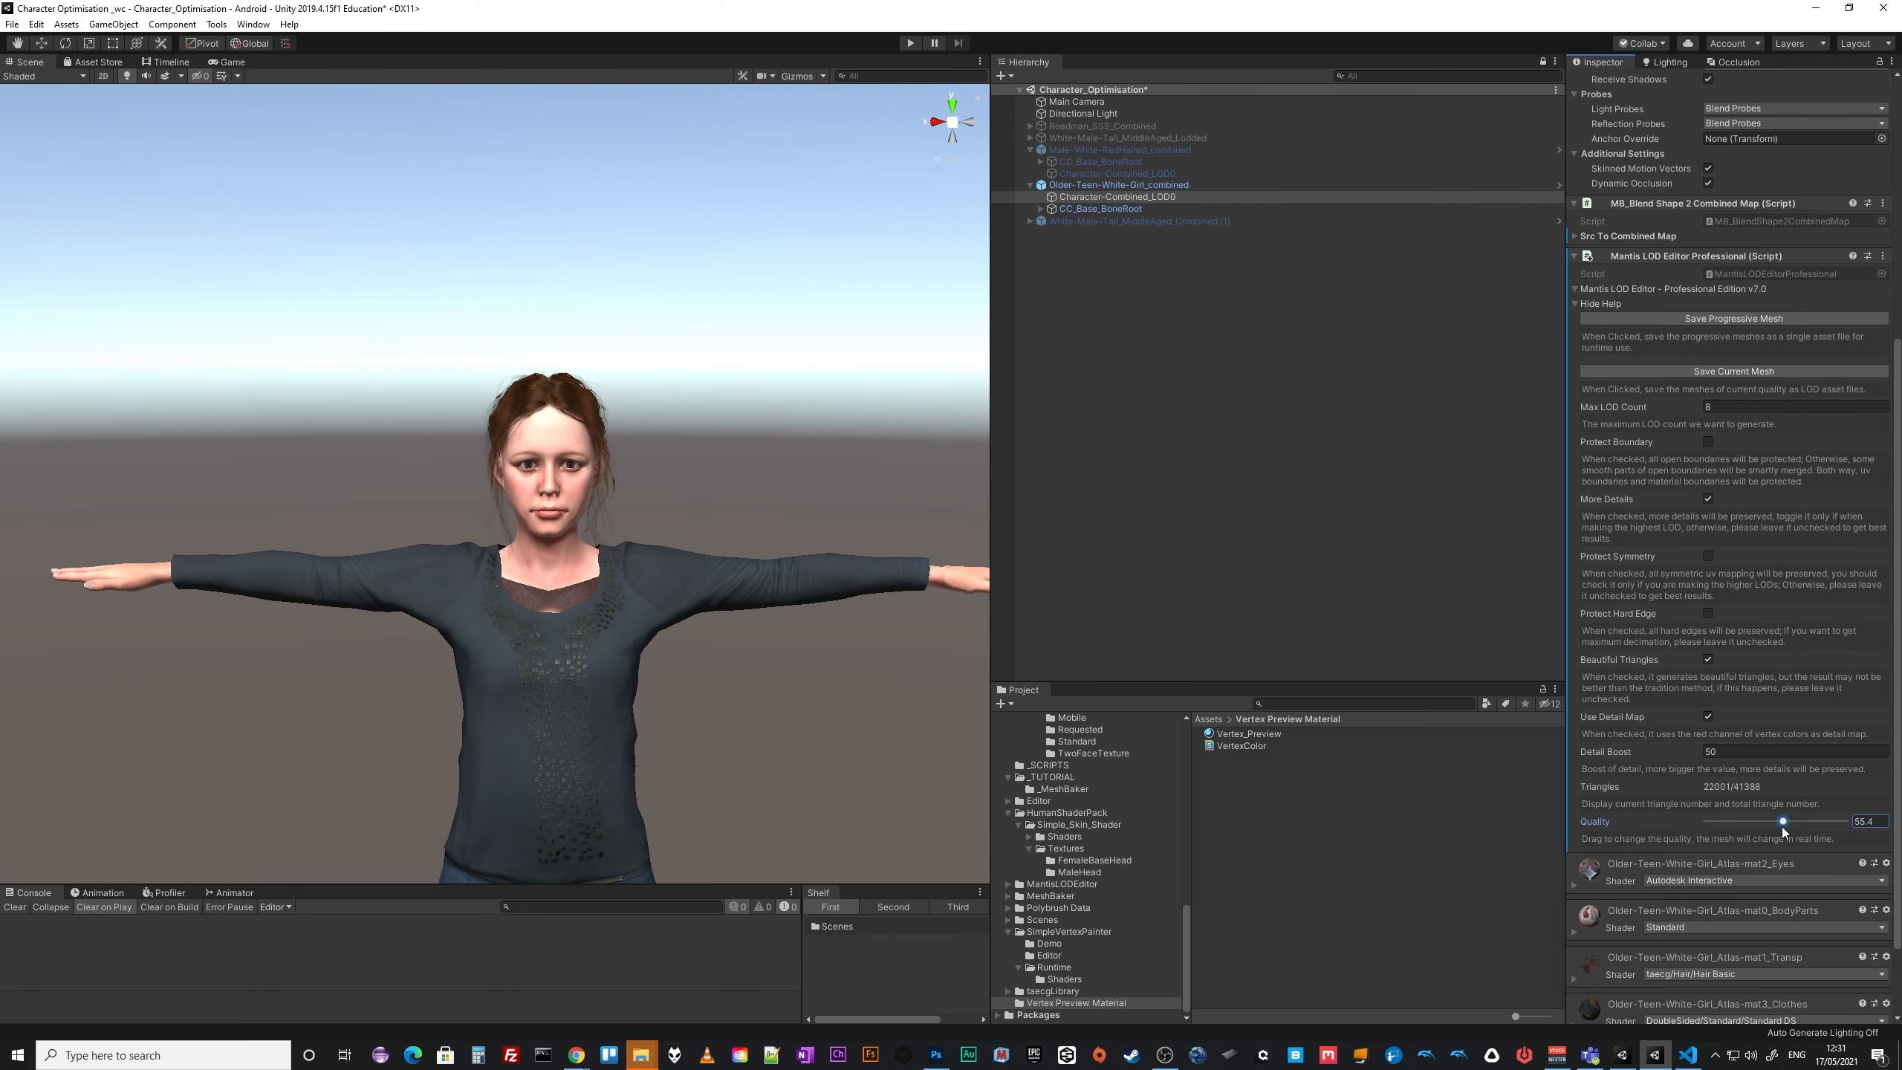
pyautogui.scroll(10, 764, 743)
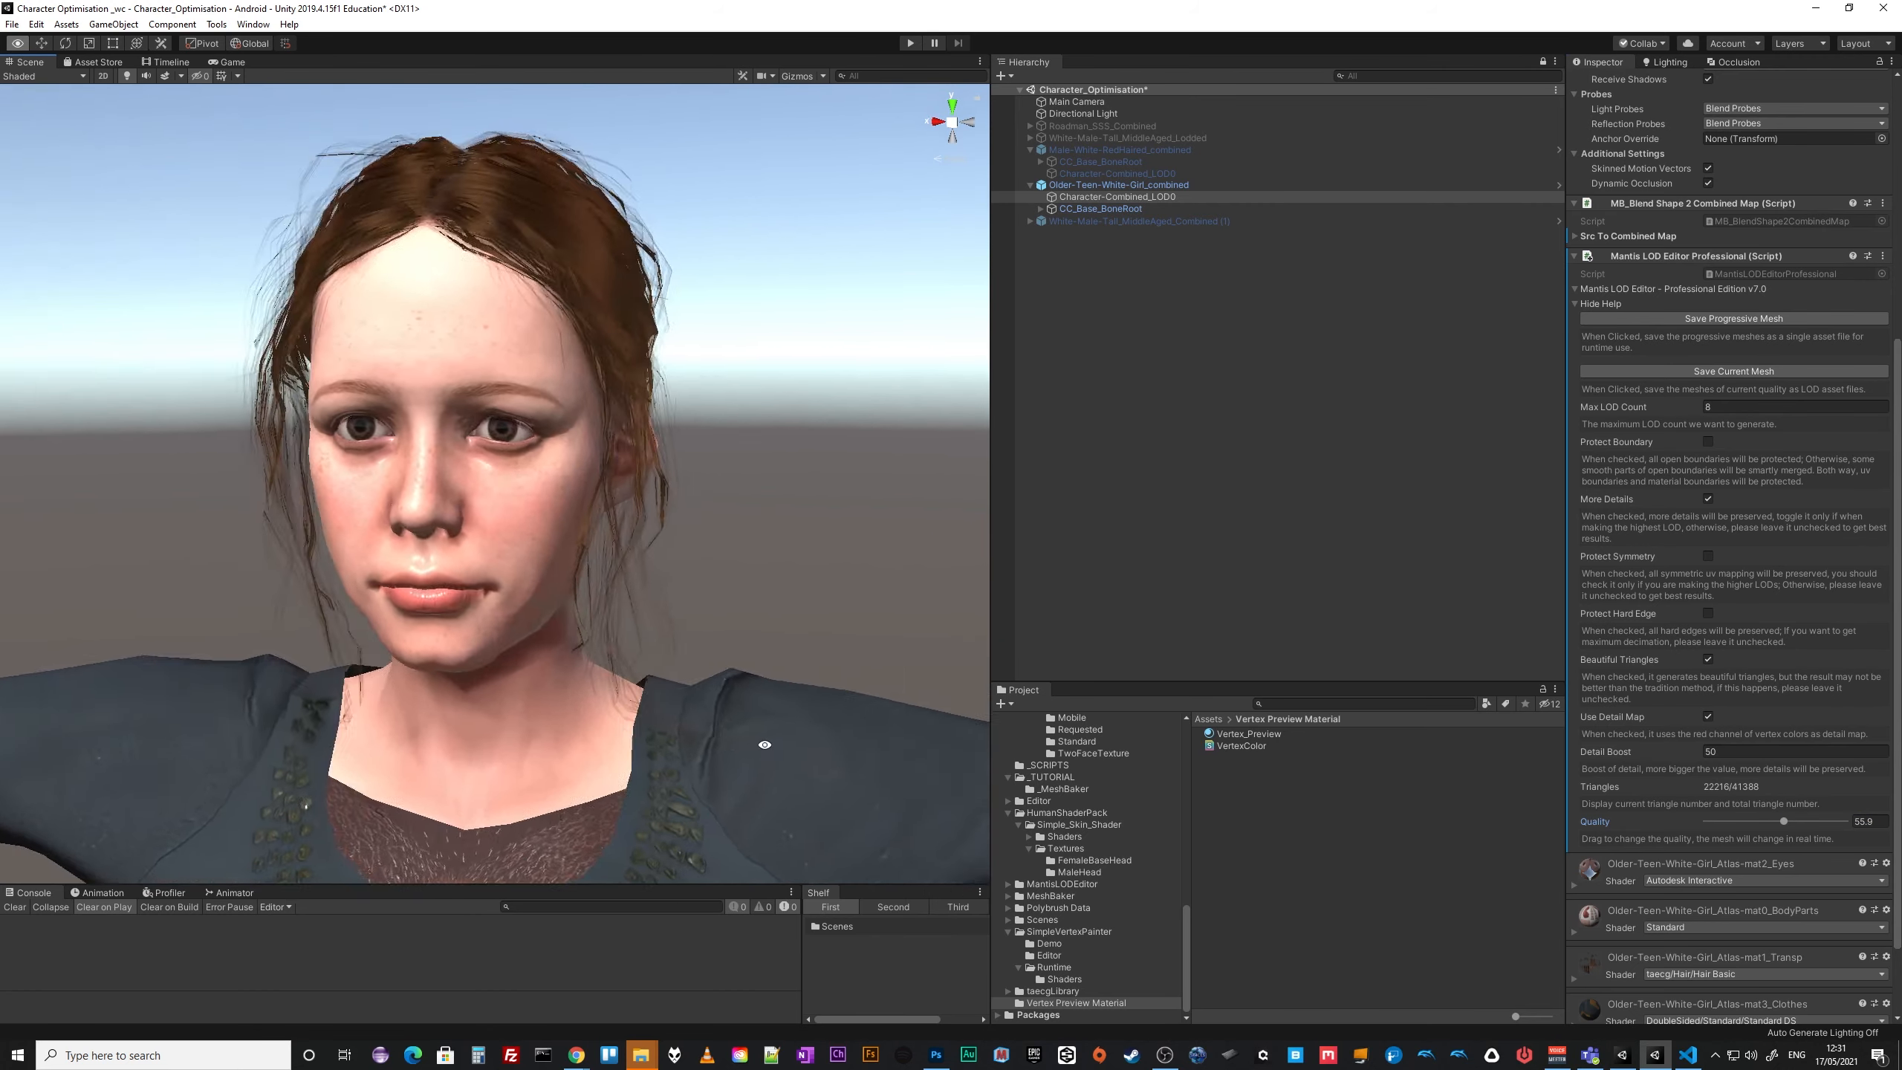
pyautogui.keyDown('alt'); pyautogui.moveTo(764, 743); pyautogui.dragTo(880, 751); pyautogui.keyUp('alt')
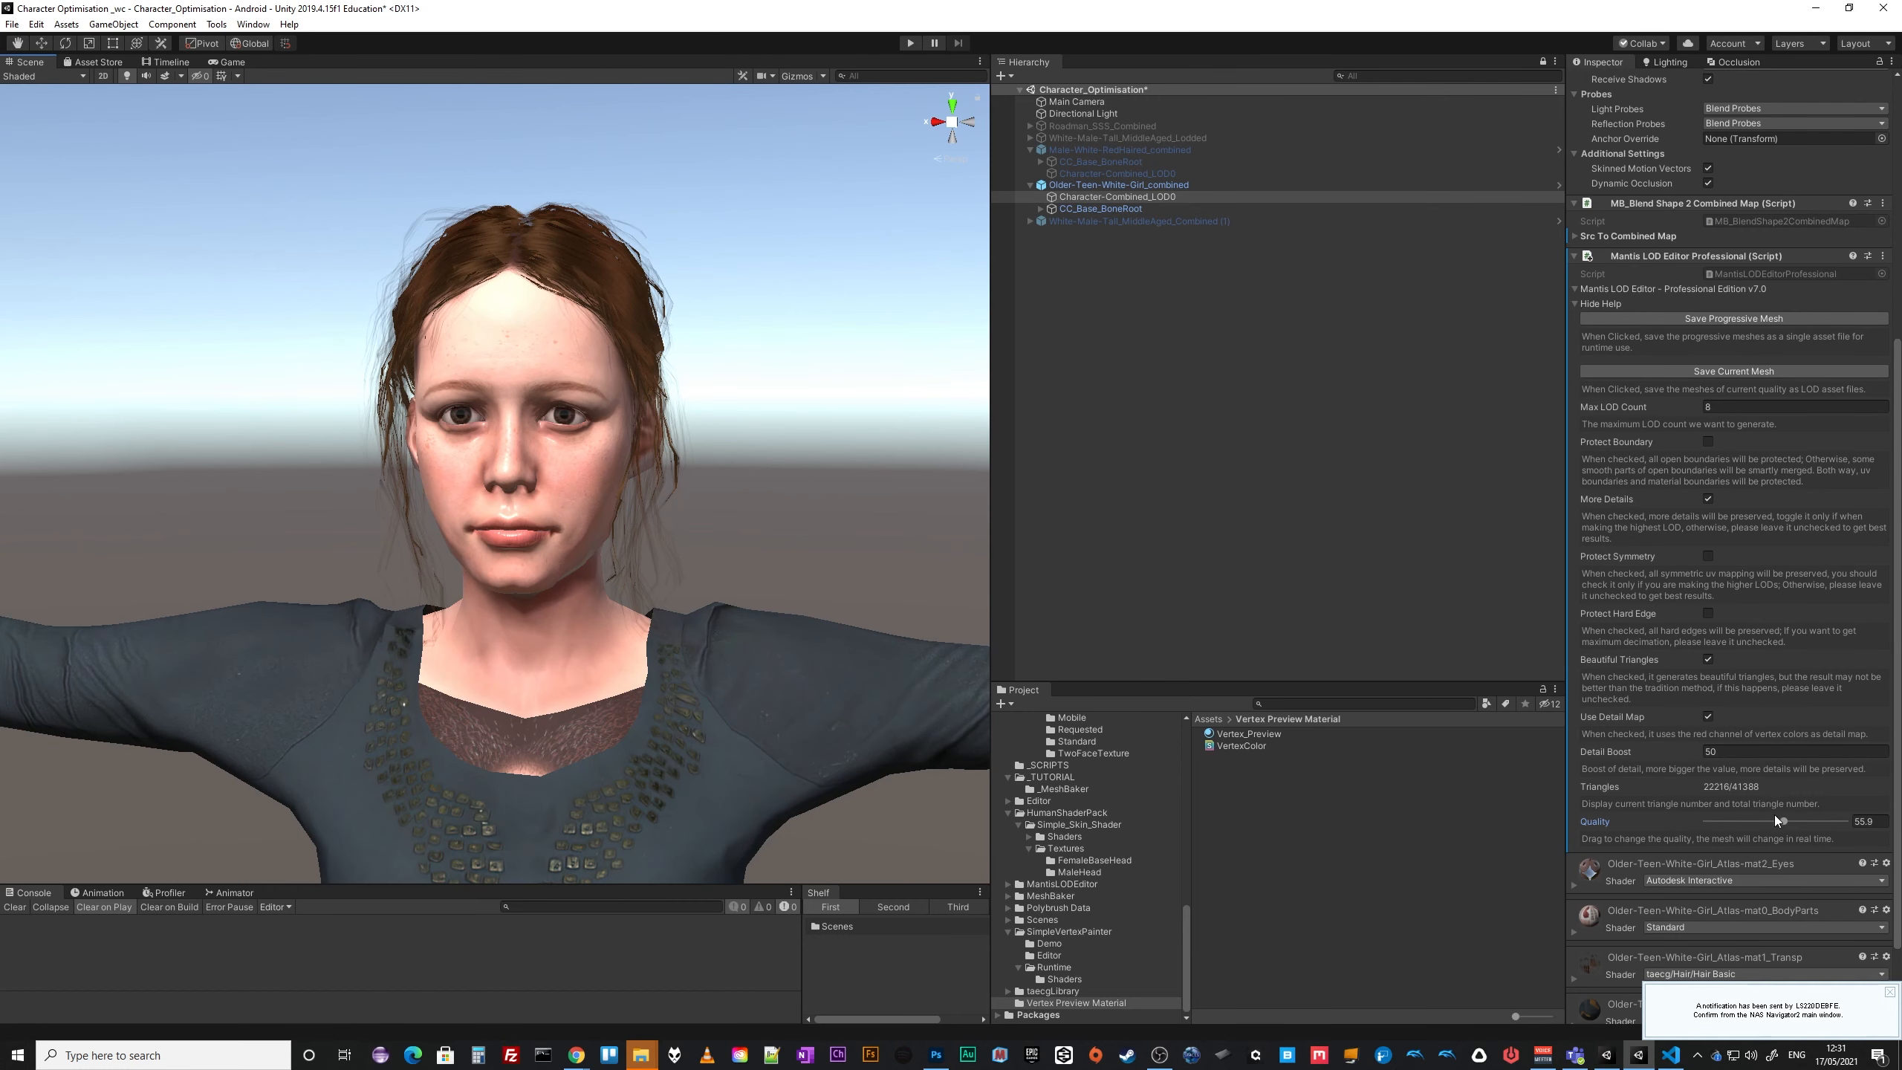
# Open Simple Vertex Painter, add an SVTX Object to Character-Combined_LOD0, and enable Paint Mode.
pyautogui.click(884, 500)
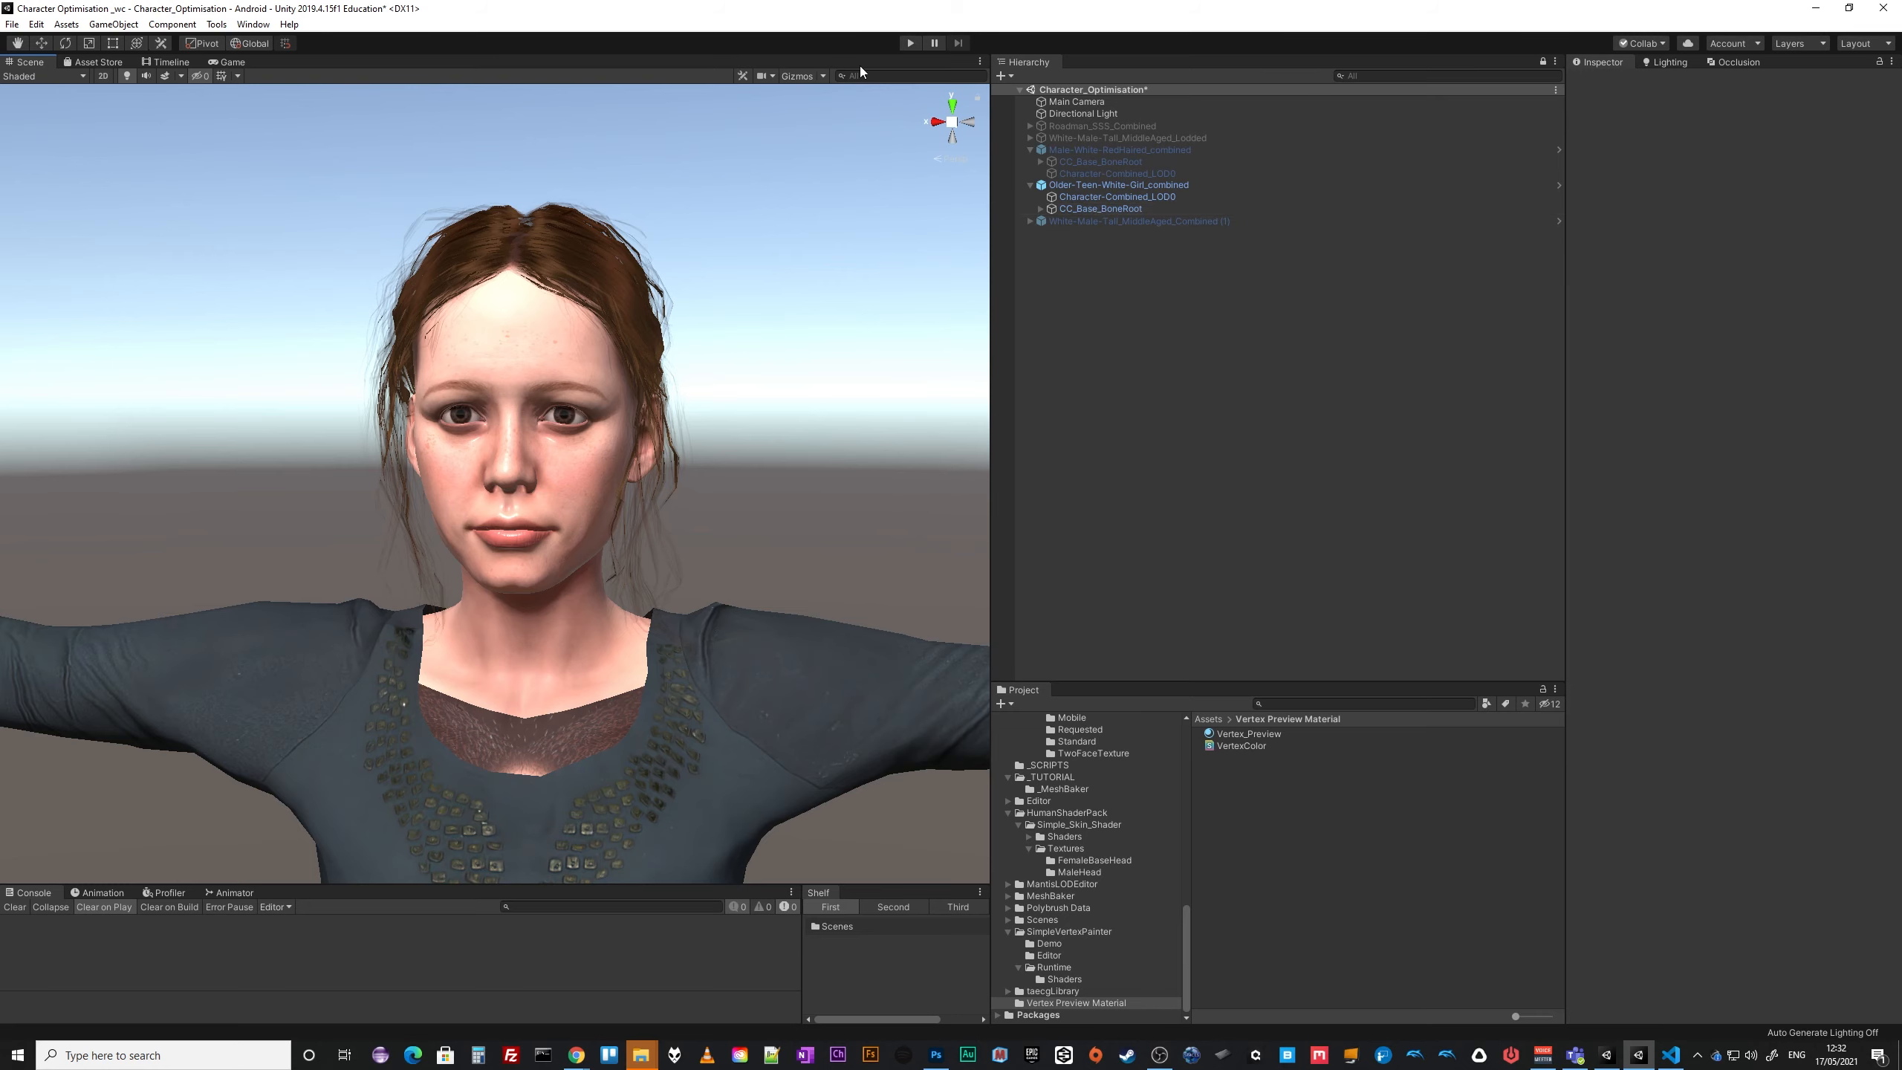
pyautogui.click(253, 23)
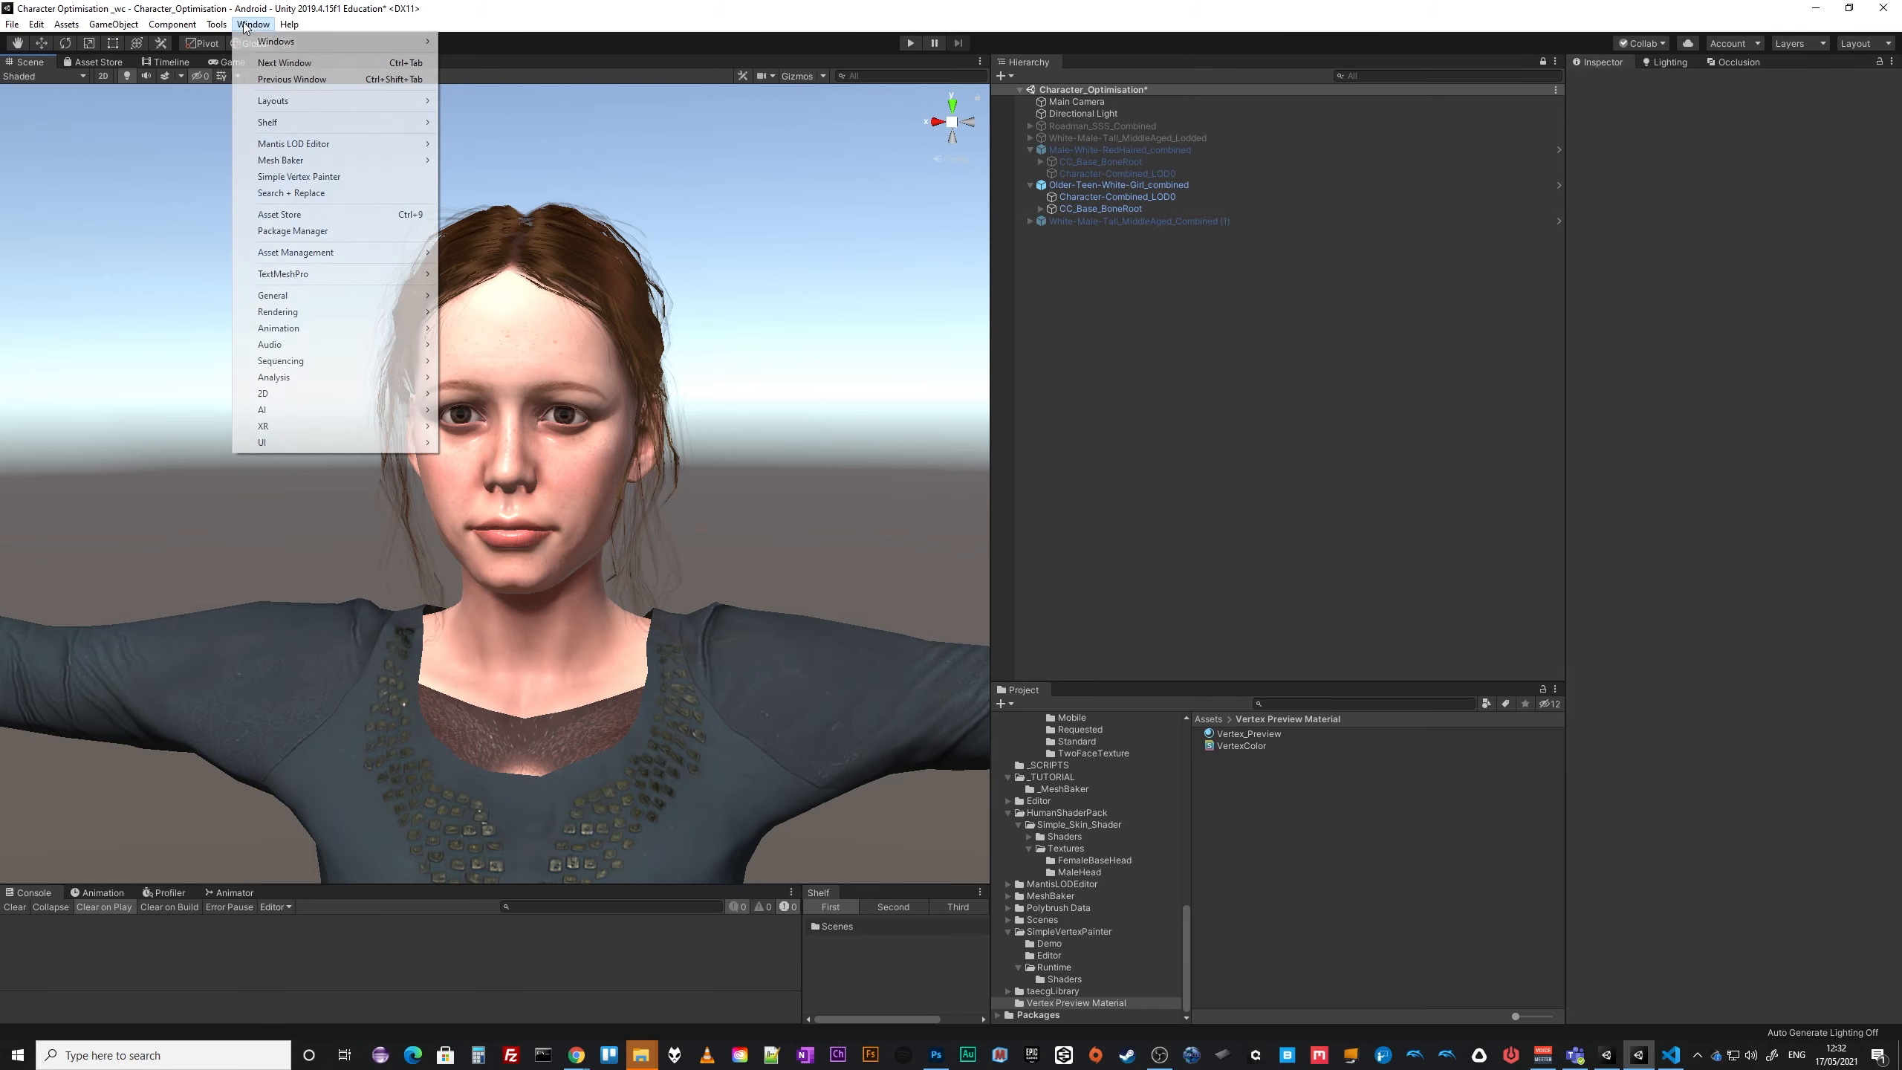
pyautogui.click(290, 178)
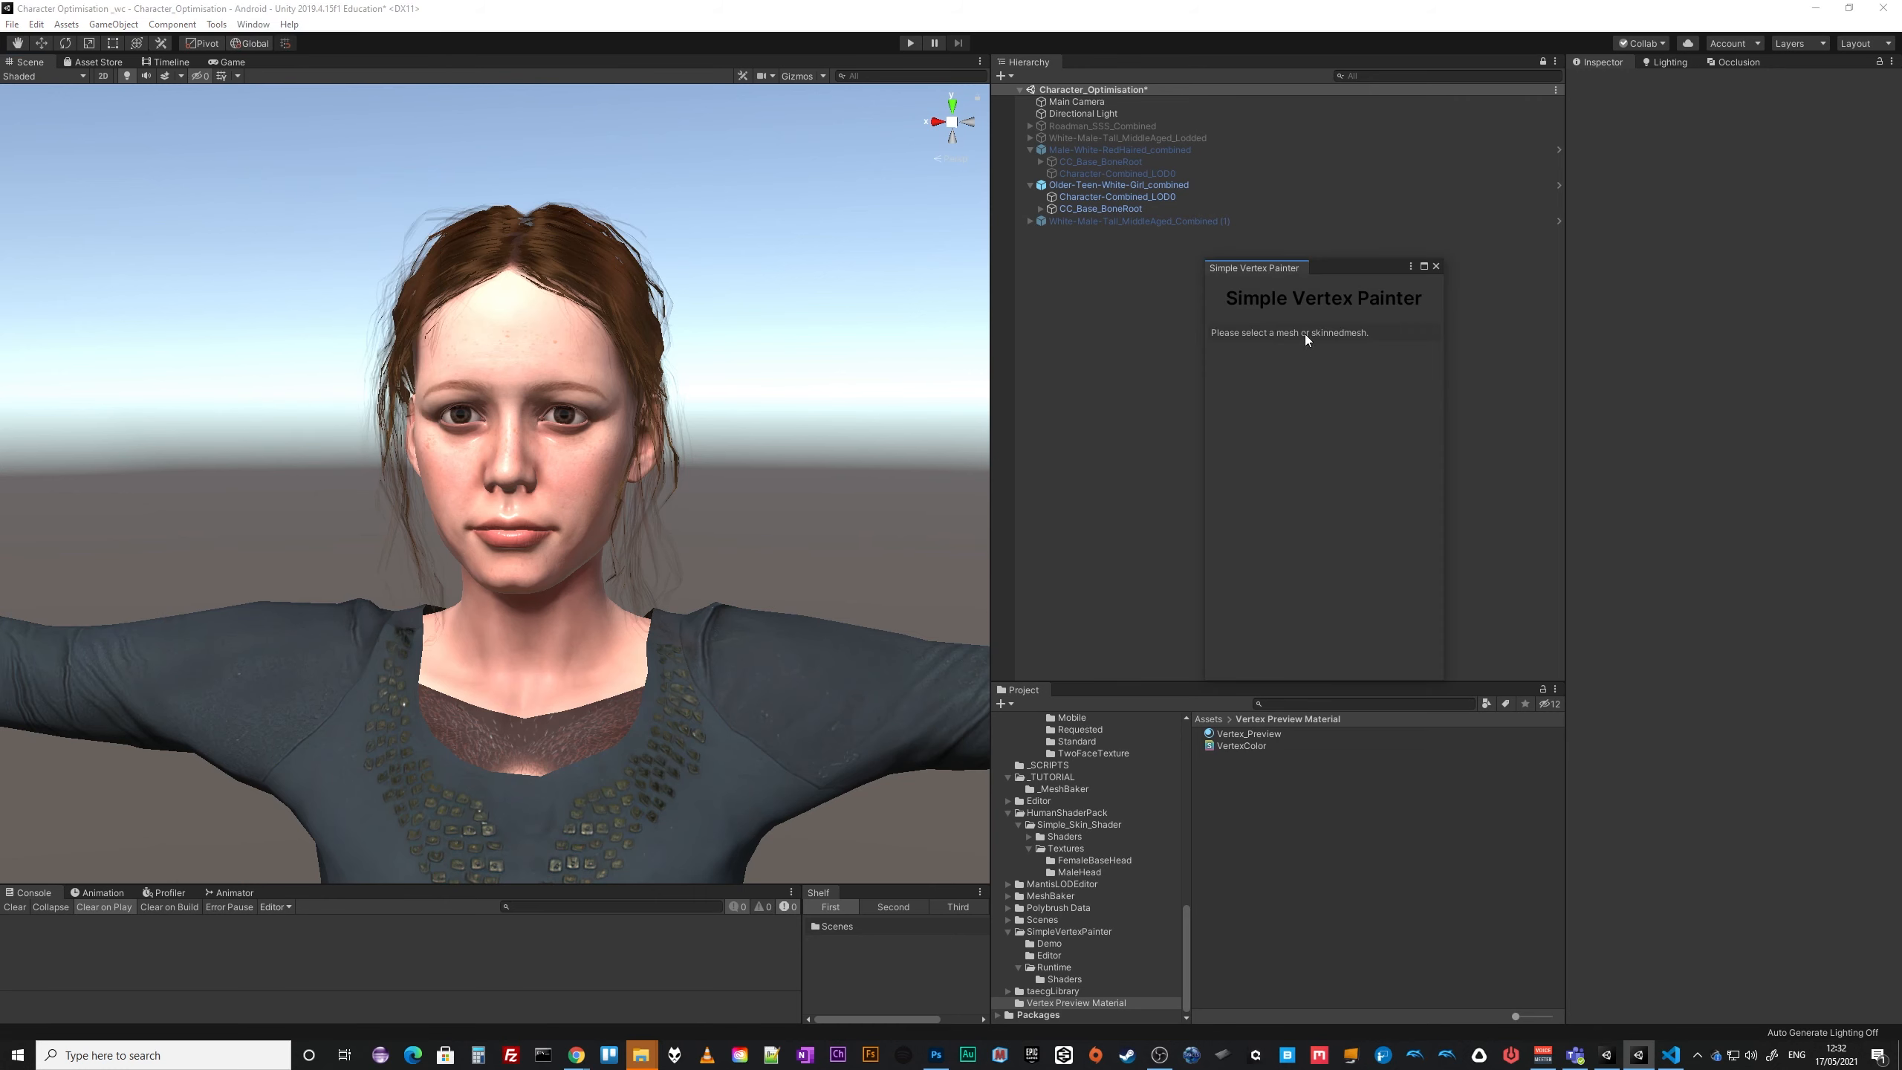
pyautogui.click(1111, 197)
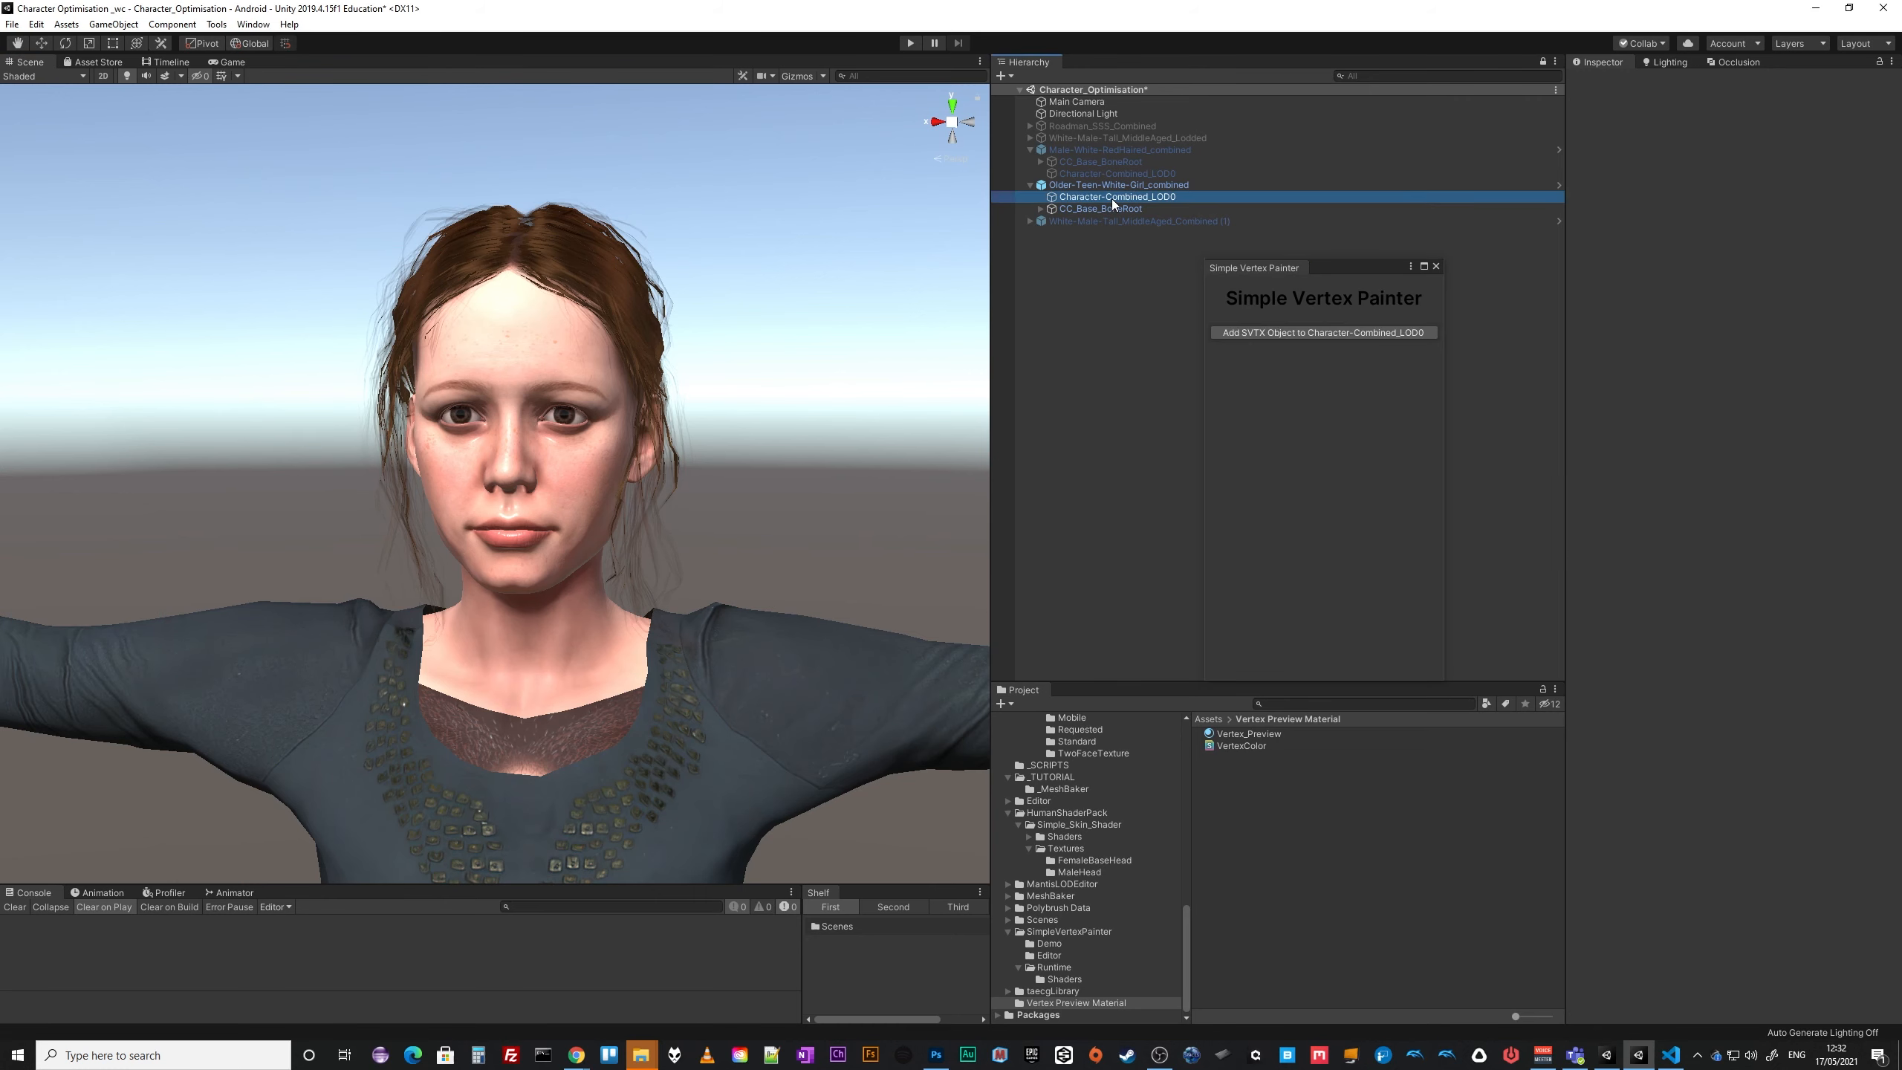
pyautogui.click(1309, 334)
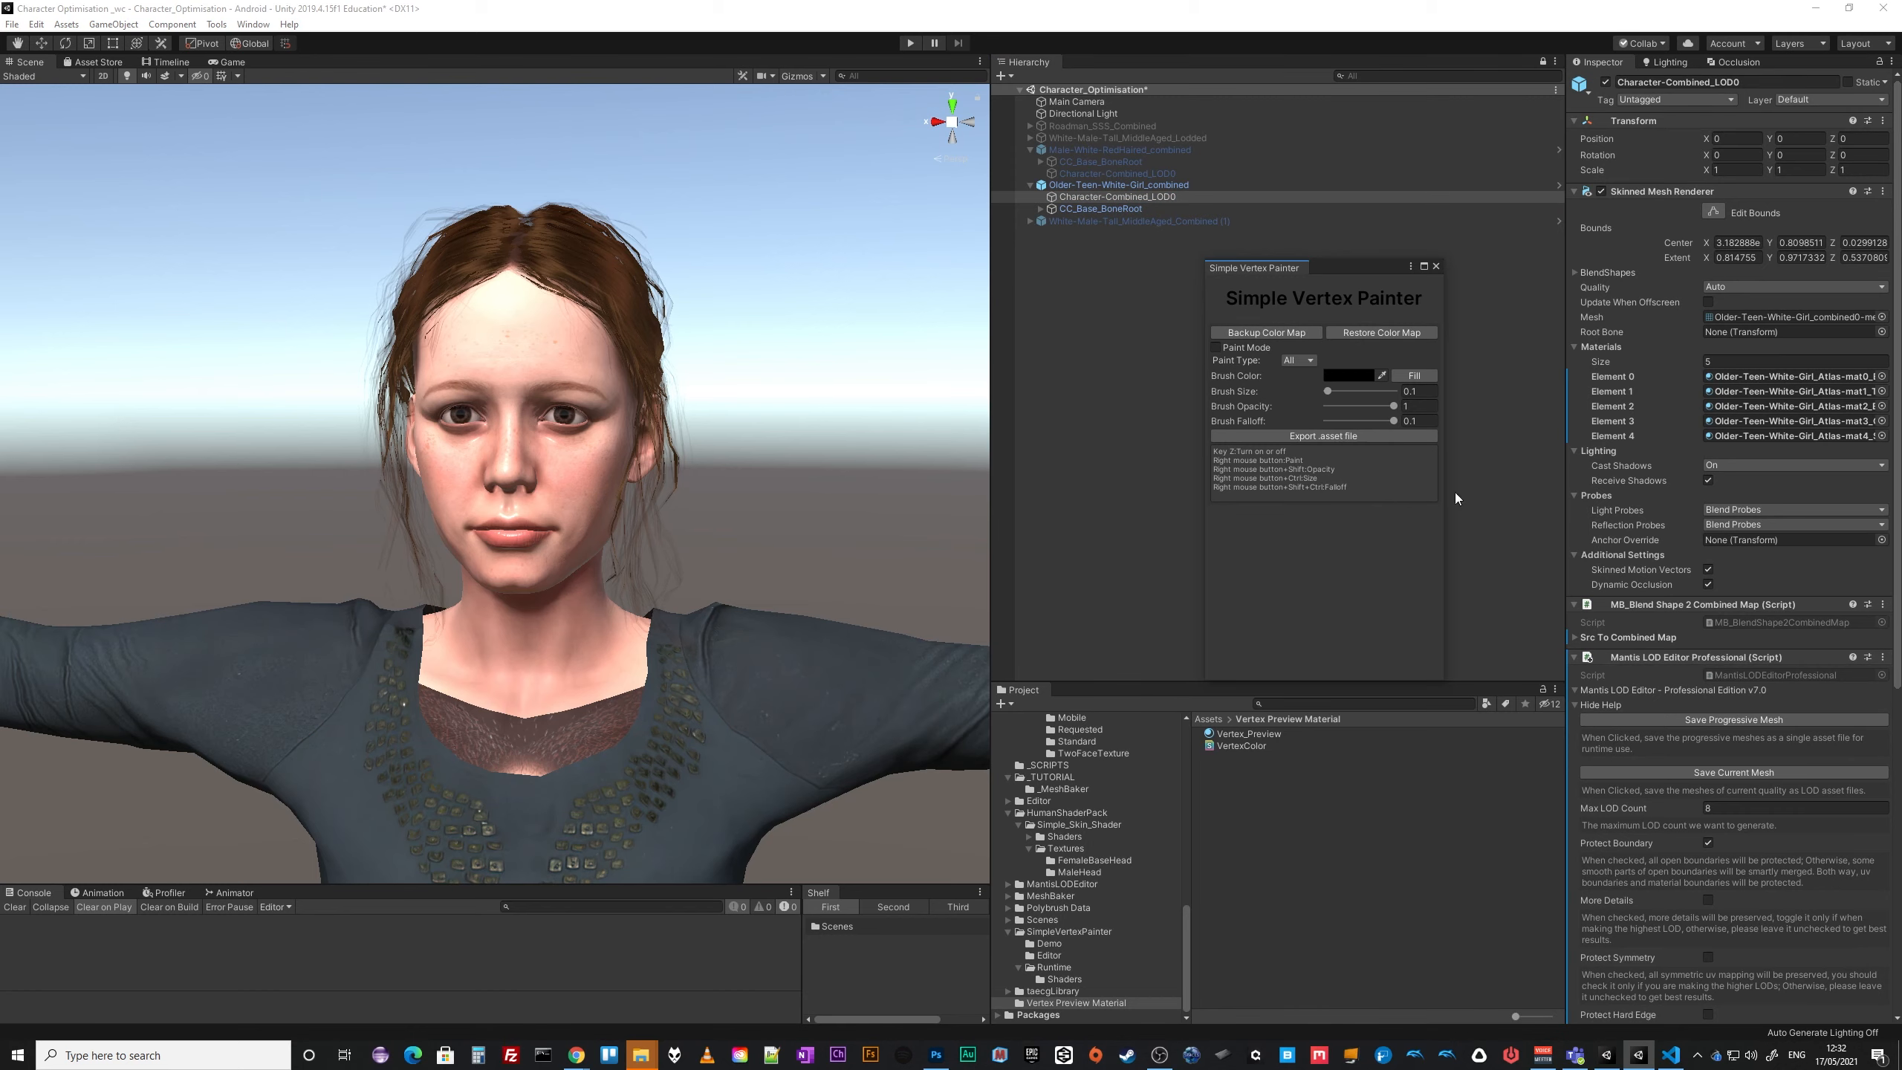
pyautogui.click(1216, 347)
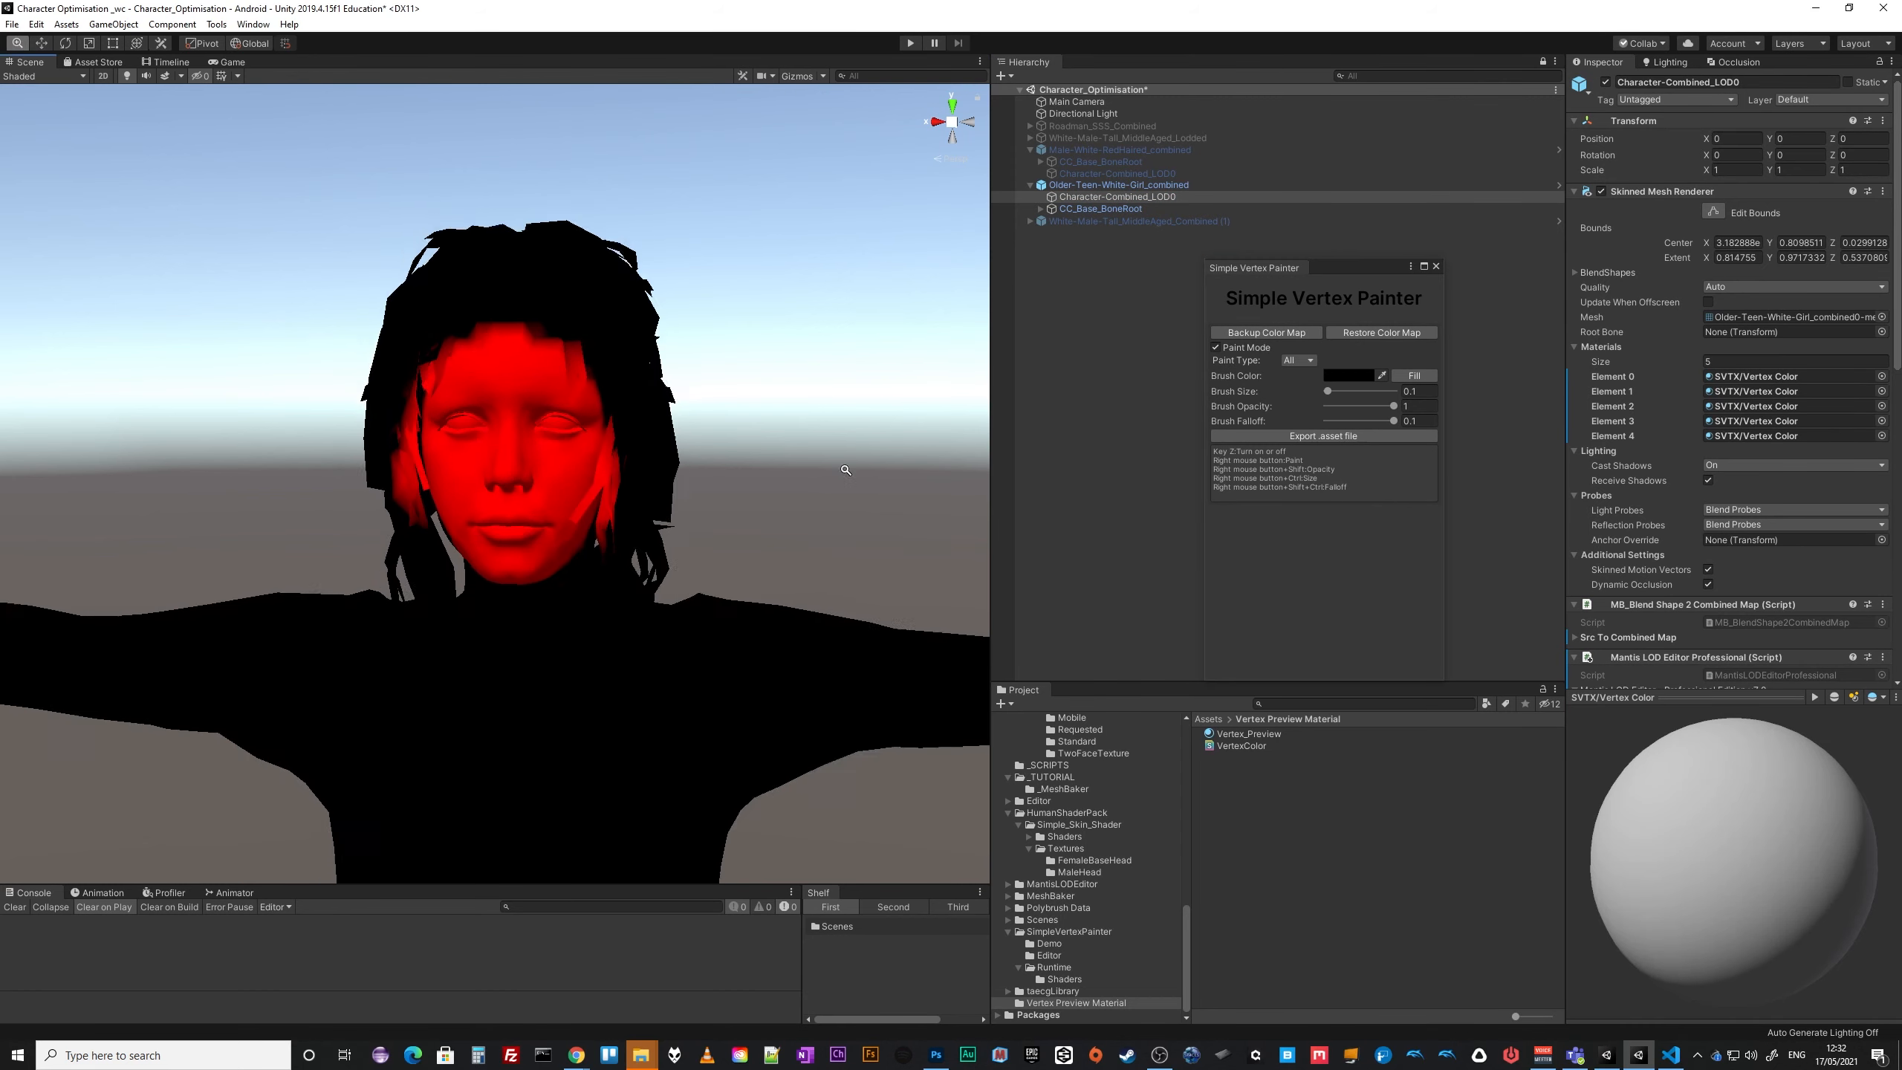
# Bring the side of the character's head into close view and set the vertex paint Brush Size to 0.01.
pyautogui.keyDown('alt'); pyautogui.moveTo(846, 469); pyautogui.dragTo(747, 535); pyautogui.keyUp('alt')
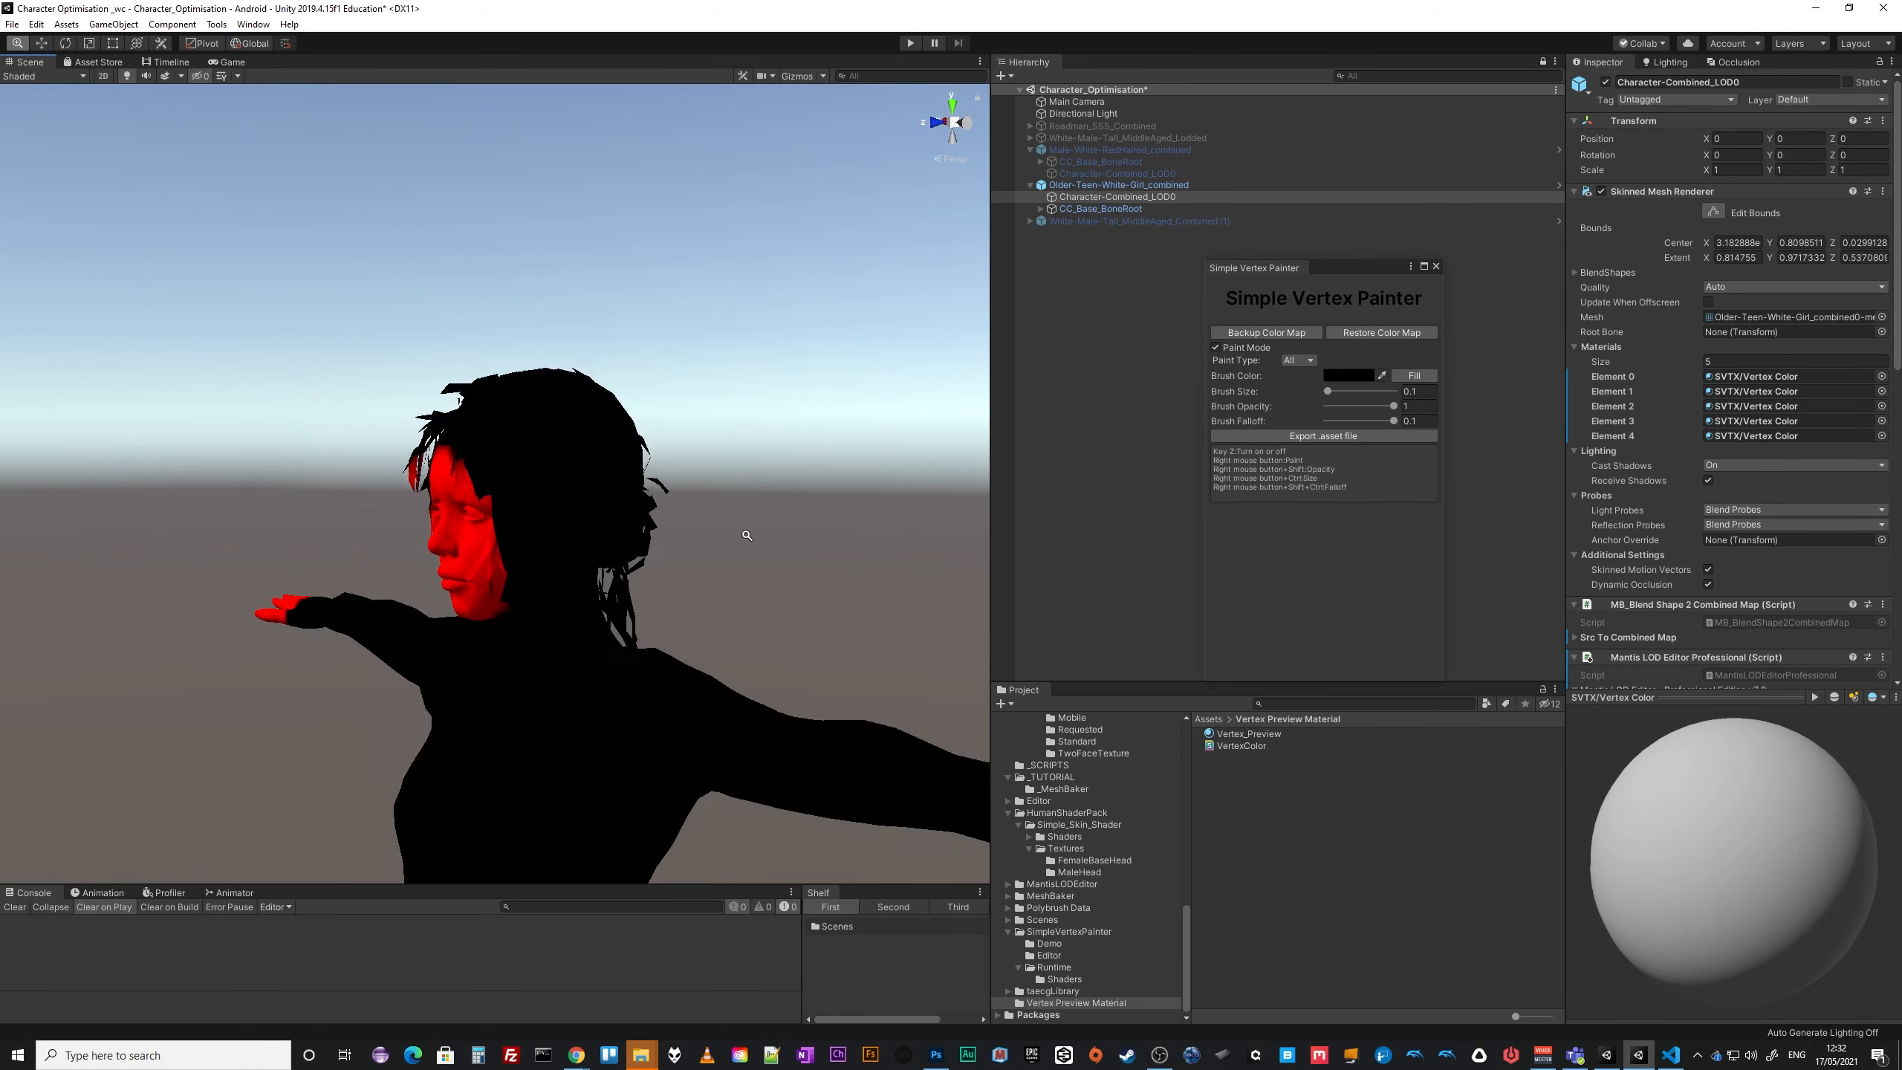
pyautogui.keyDown('alt'); pyautogui.moveTo(747, 534); pyautogui.dragTo(1219, 577, button='right'); pyautogui.keyUp('alt')
pyautogui.moveTo(585, 565); pyautogui.dragTo(419, 479, button='middle')
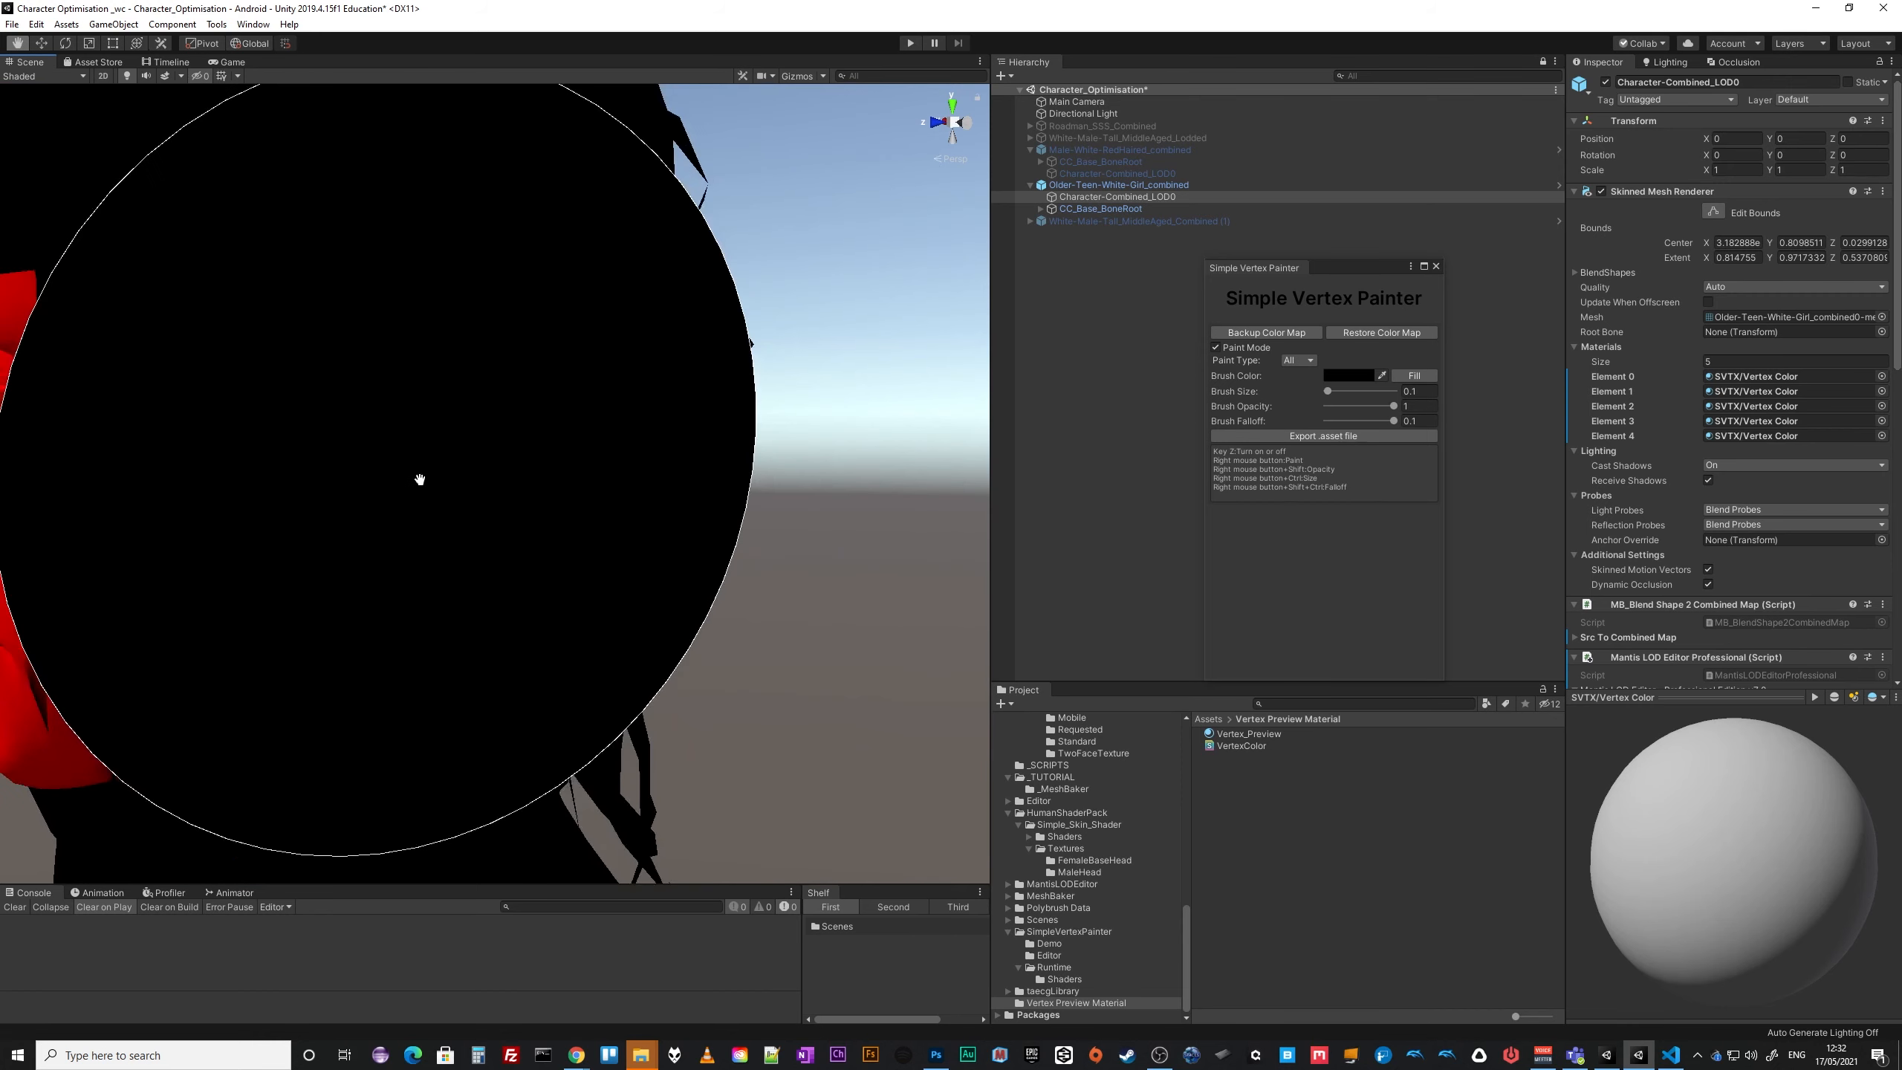
pyautogui.click(1418, 390)
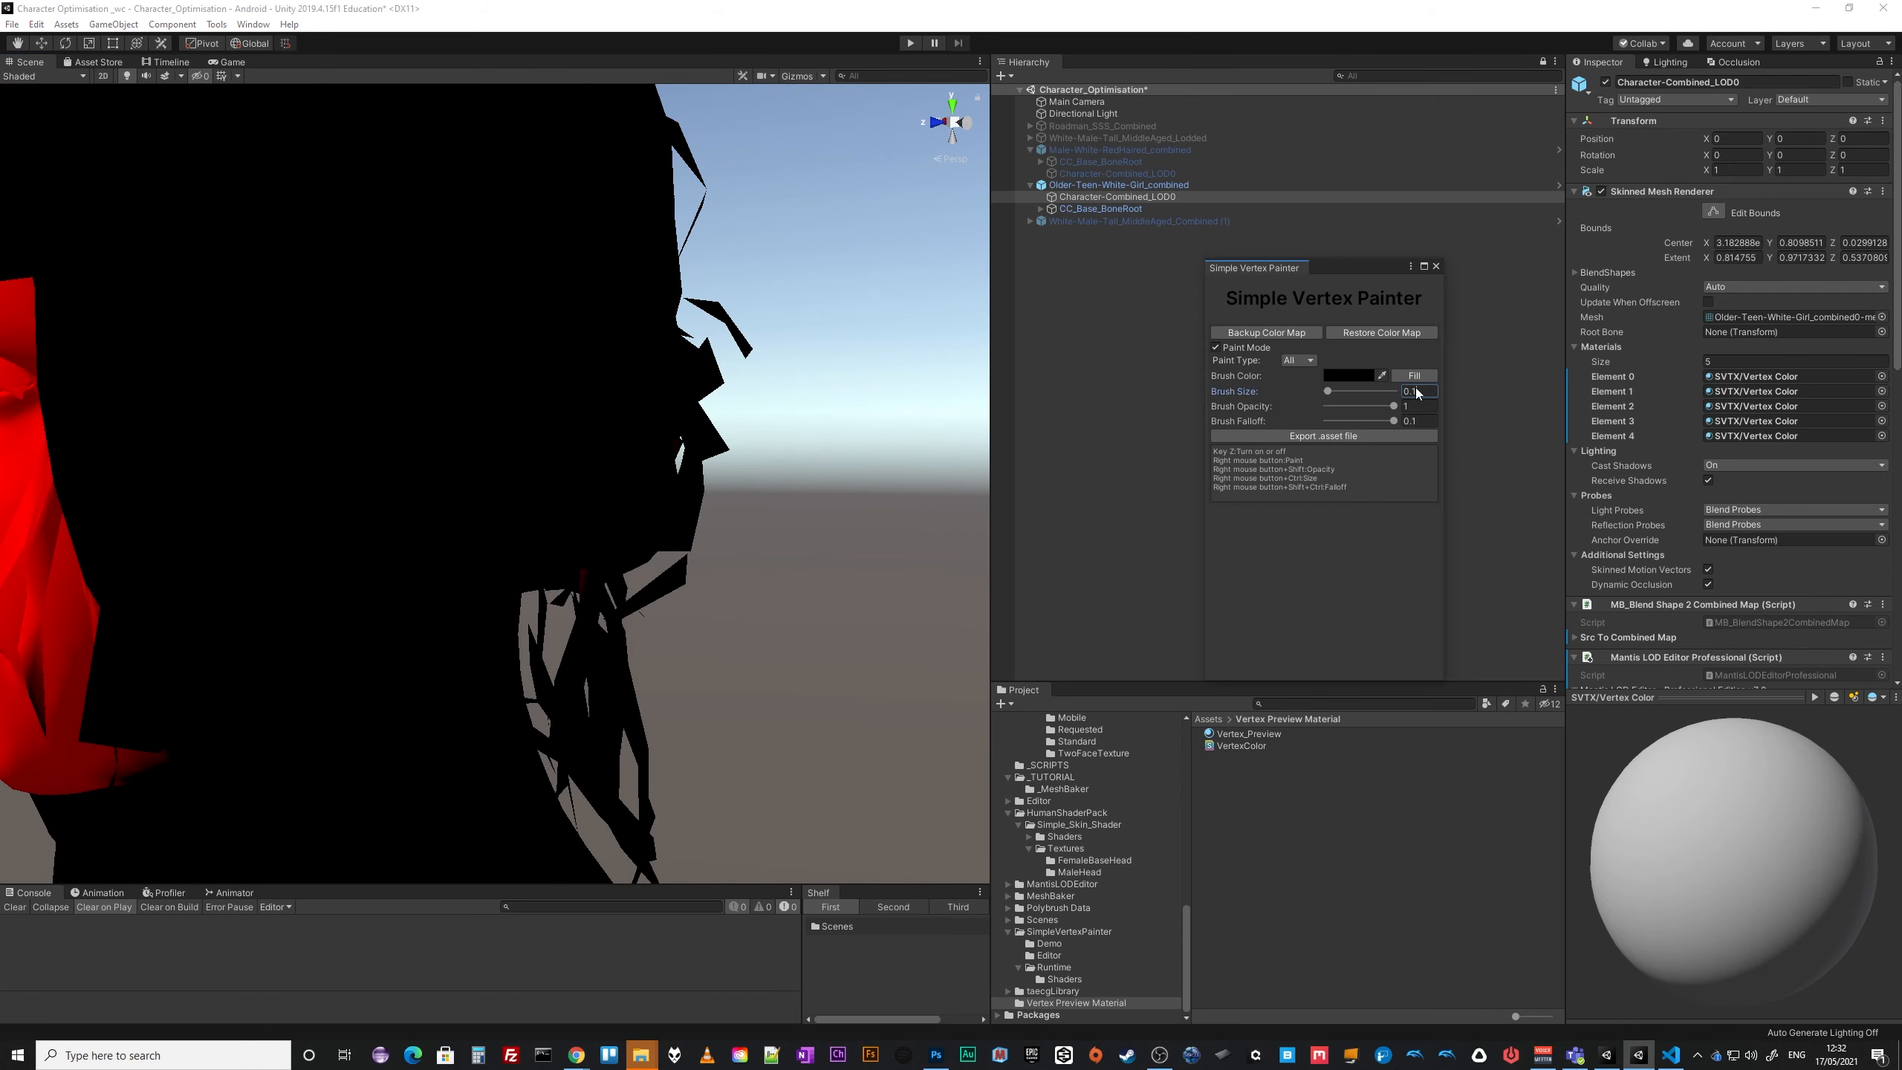
pyautogui.doubleClick(1415, 391)
pyautogui.press('Right')
pyautogui.press('Left')
pyautogui.write('0')
# Display the scene in Wireframe and set the Brush Color to pure red, FF0000.
pyautogui.click(45, 76)
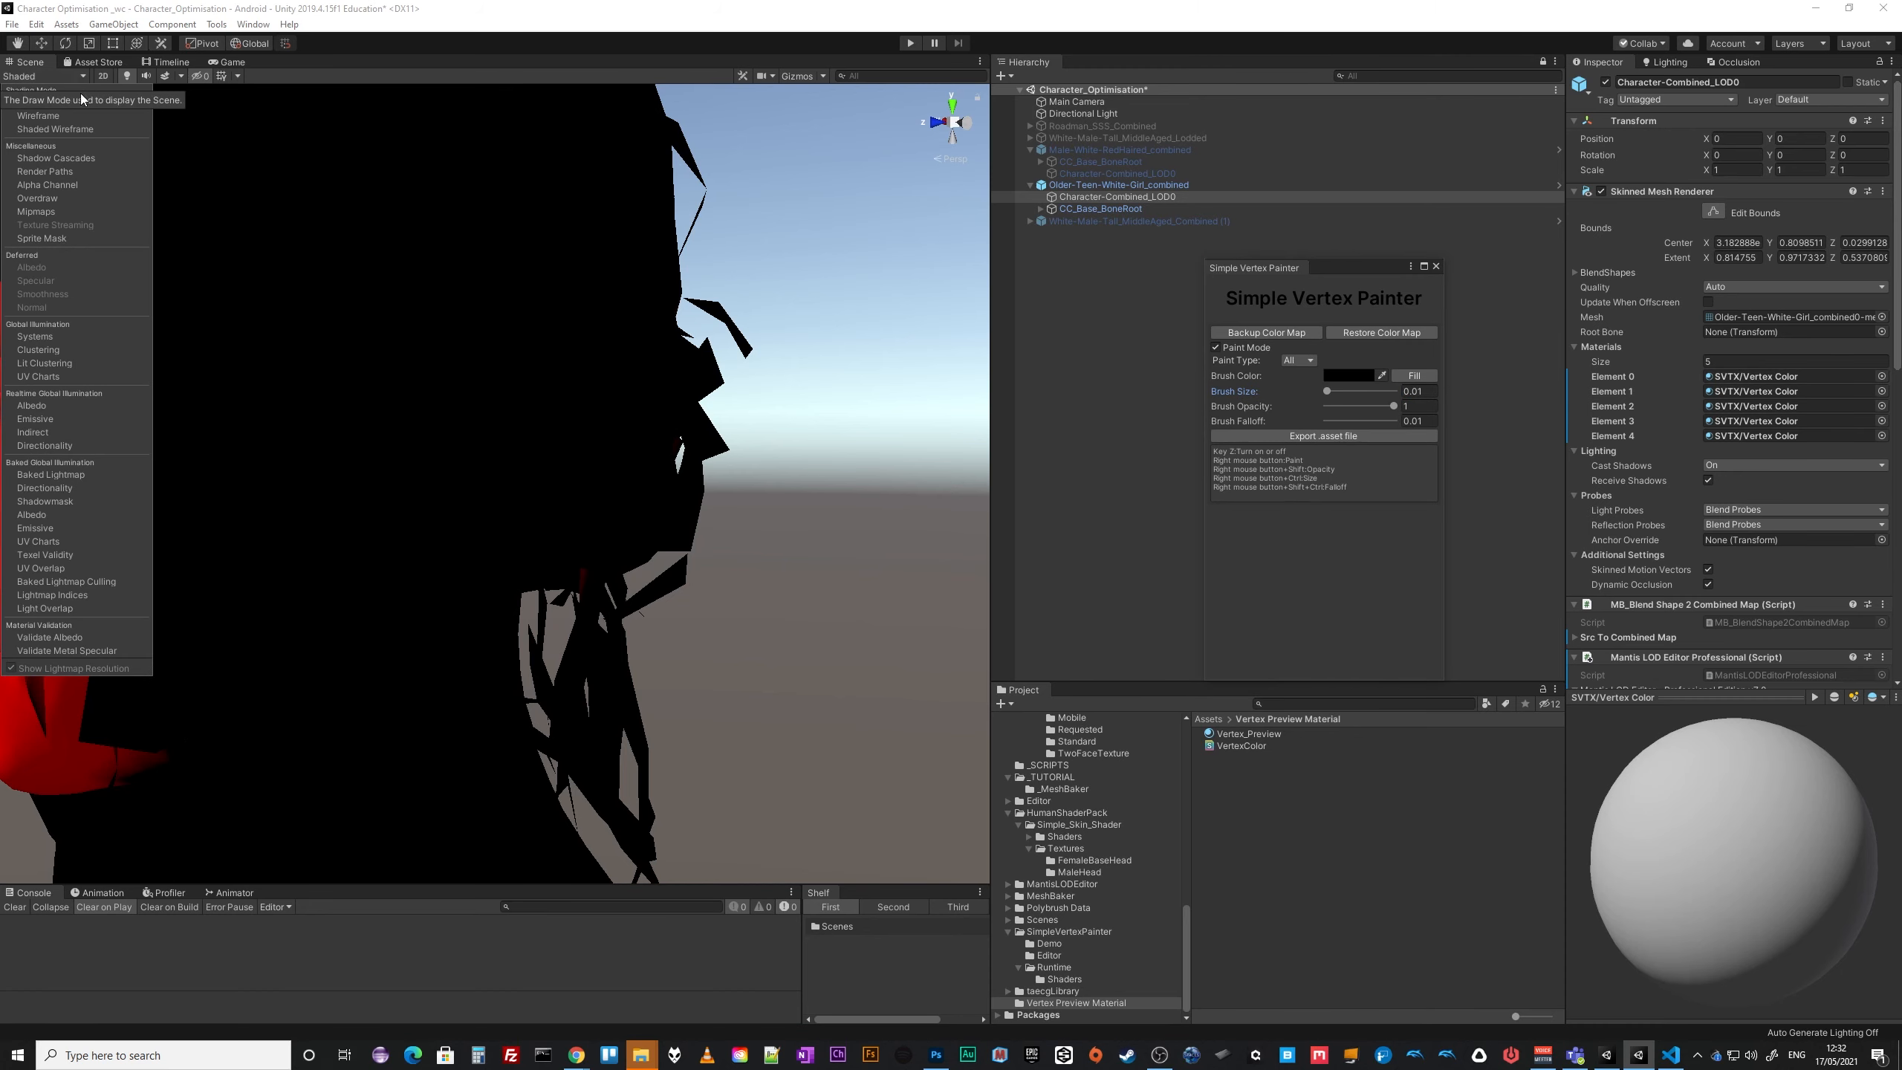
pyautogui.click(35, 115)
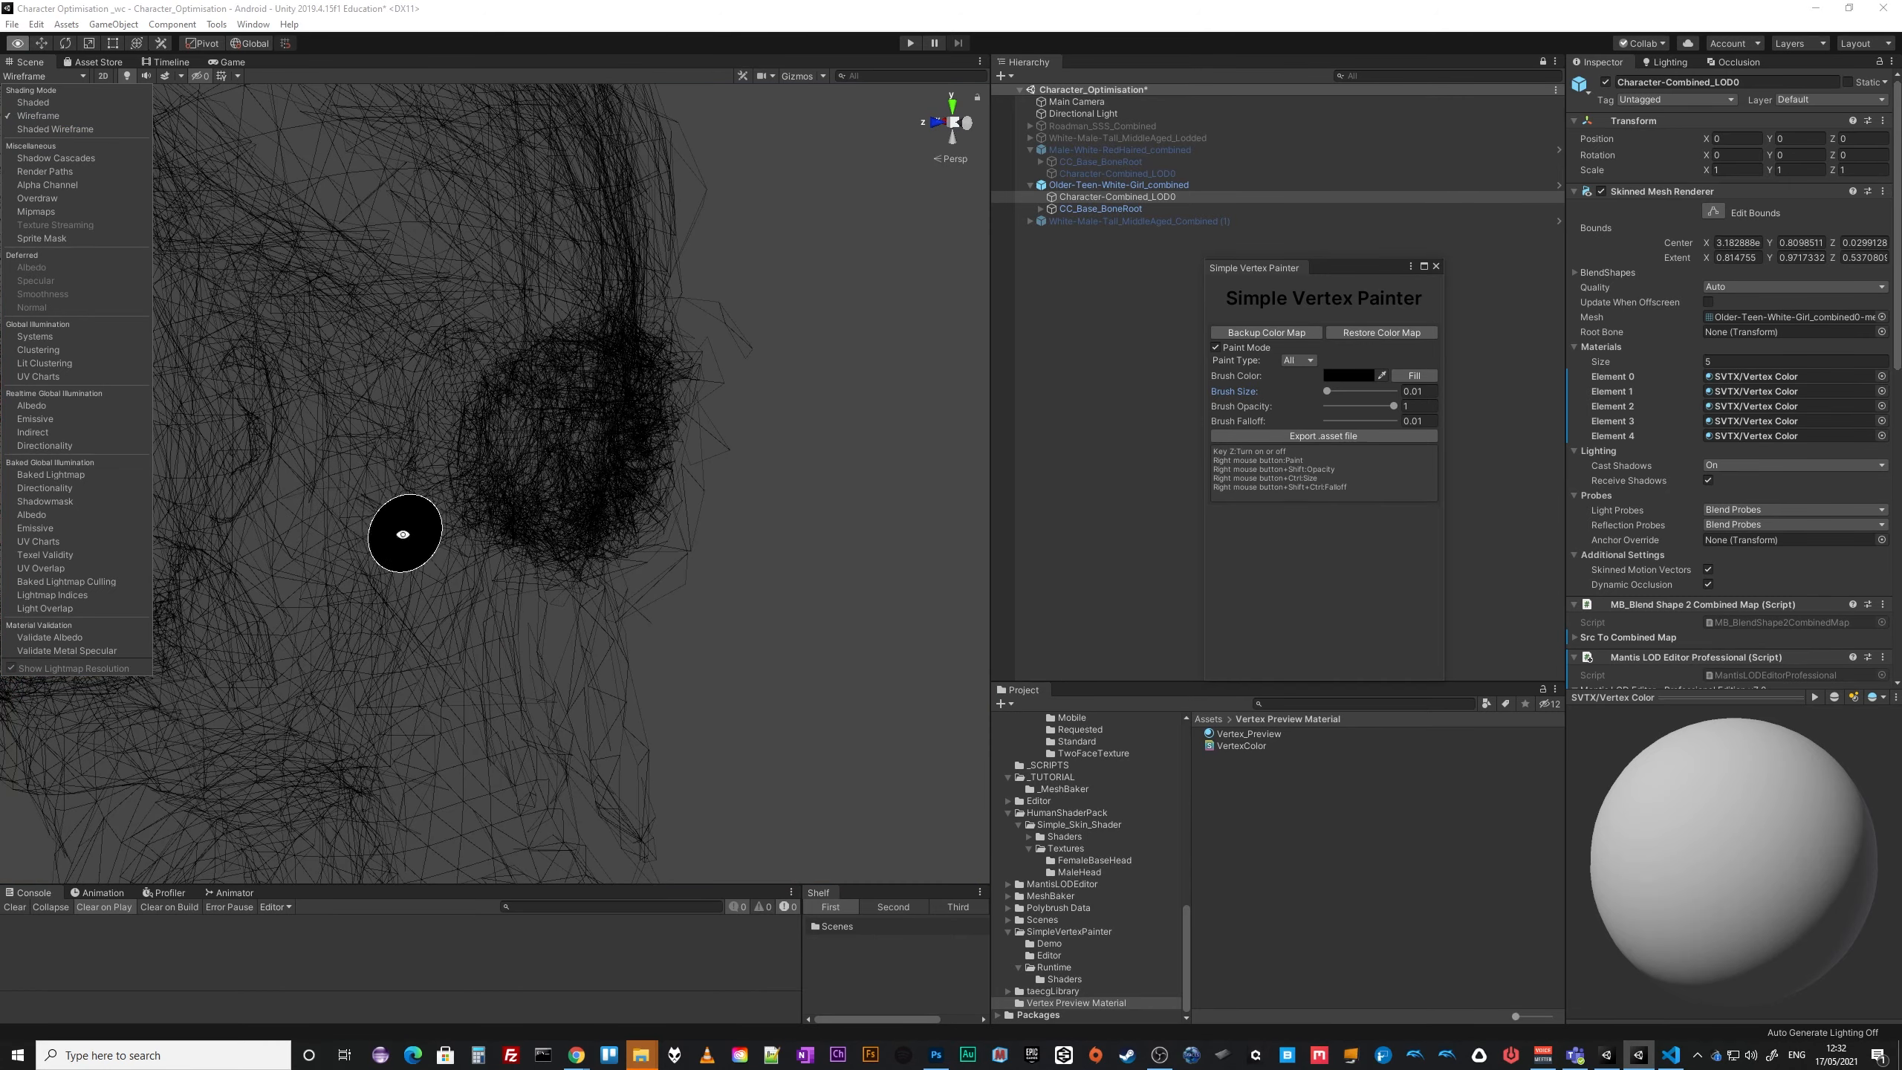
pyautogui.moveTo(405, 535)
pyautogui.keyDown('alt'); pyautogui.mouseDown(button='middle')
pyautogui.moveTo(516, 547)
pyautogui.moveTo(398, 523)
pyautogui.moveTo(287, 557)
pyautogui.moveTo(242, 518)
pyautogui.mouseUp(button='middle'); pyautogui.keyUp('alt')
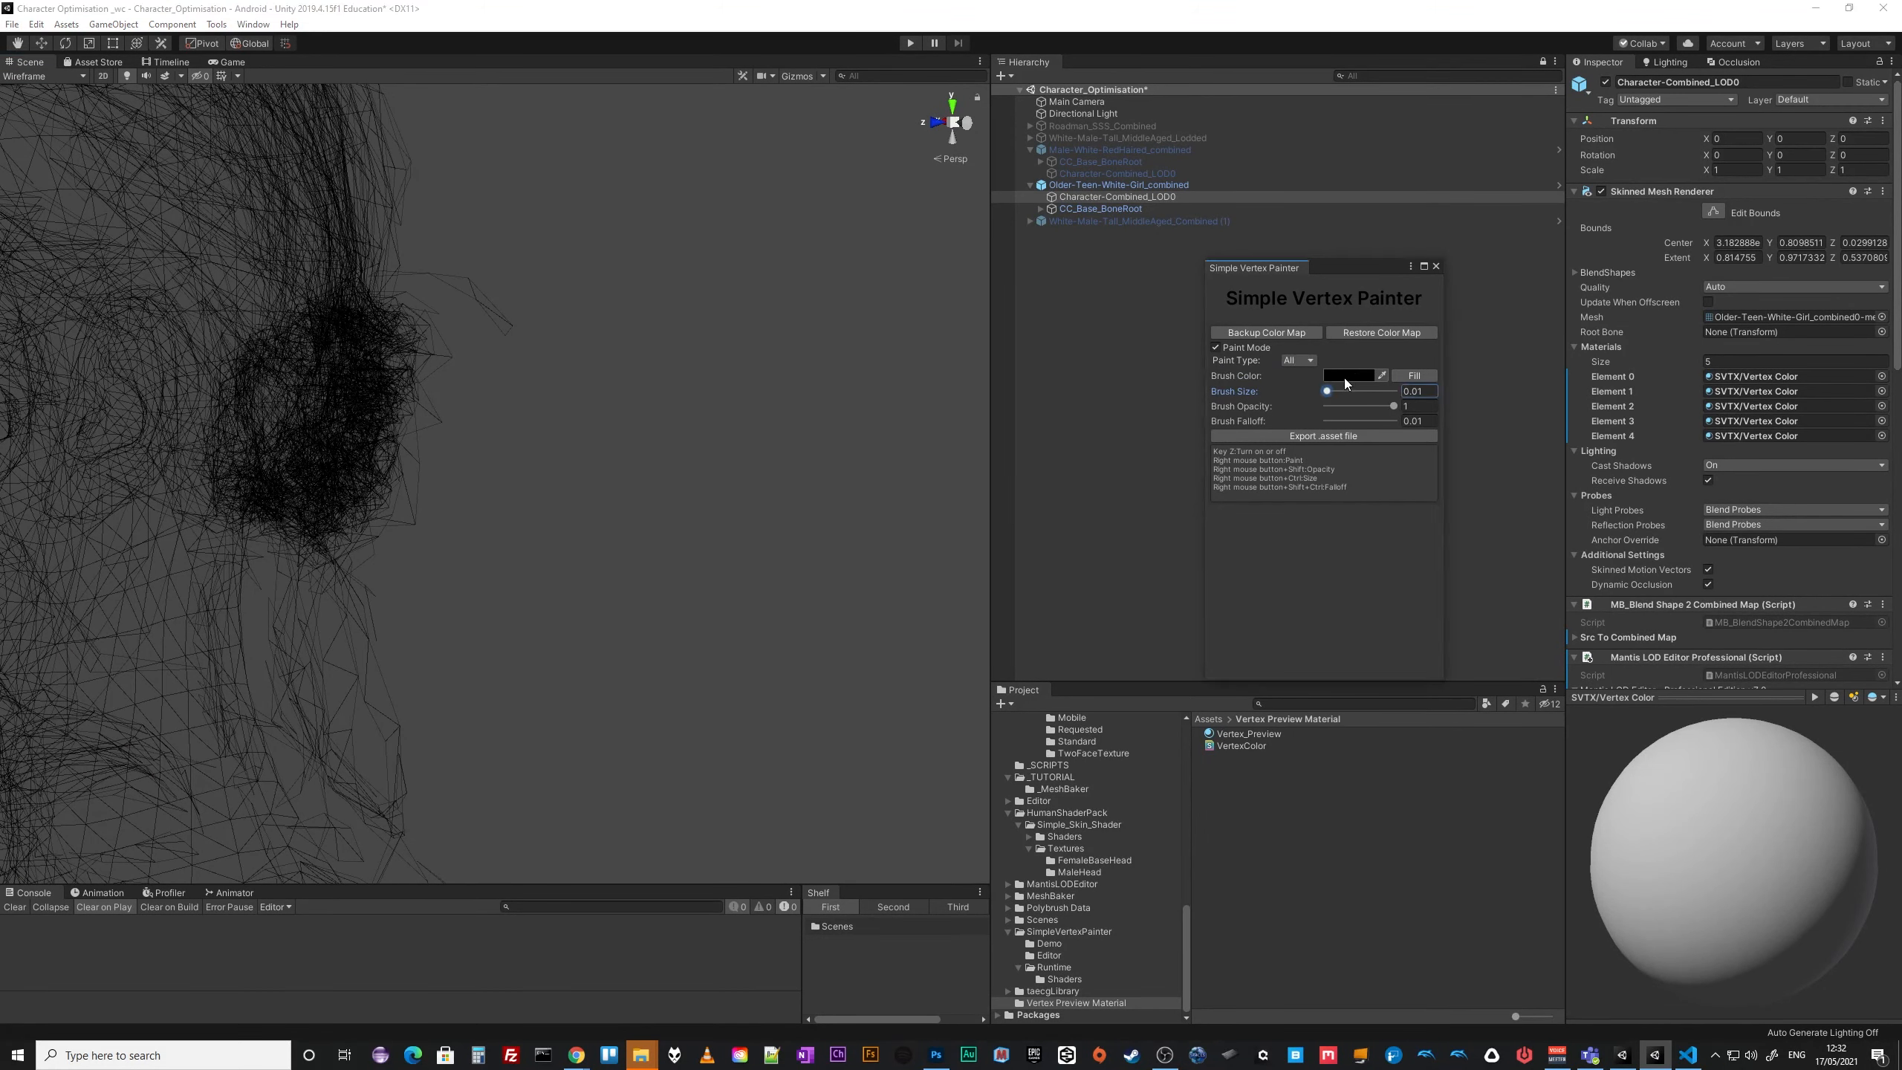
pyautogui.click(1344, 375)
pyautogui.moveTo(1726, 494); pyautogui.dragTo(1762, 450)
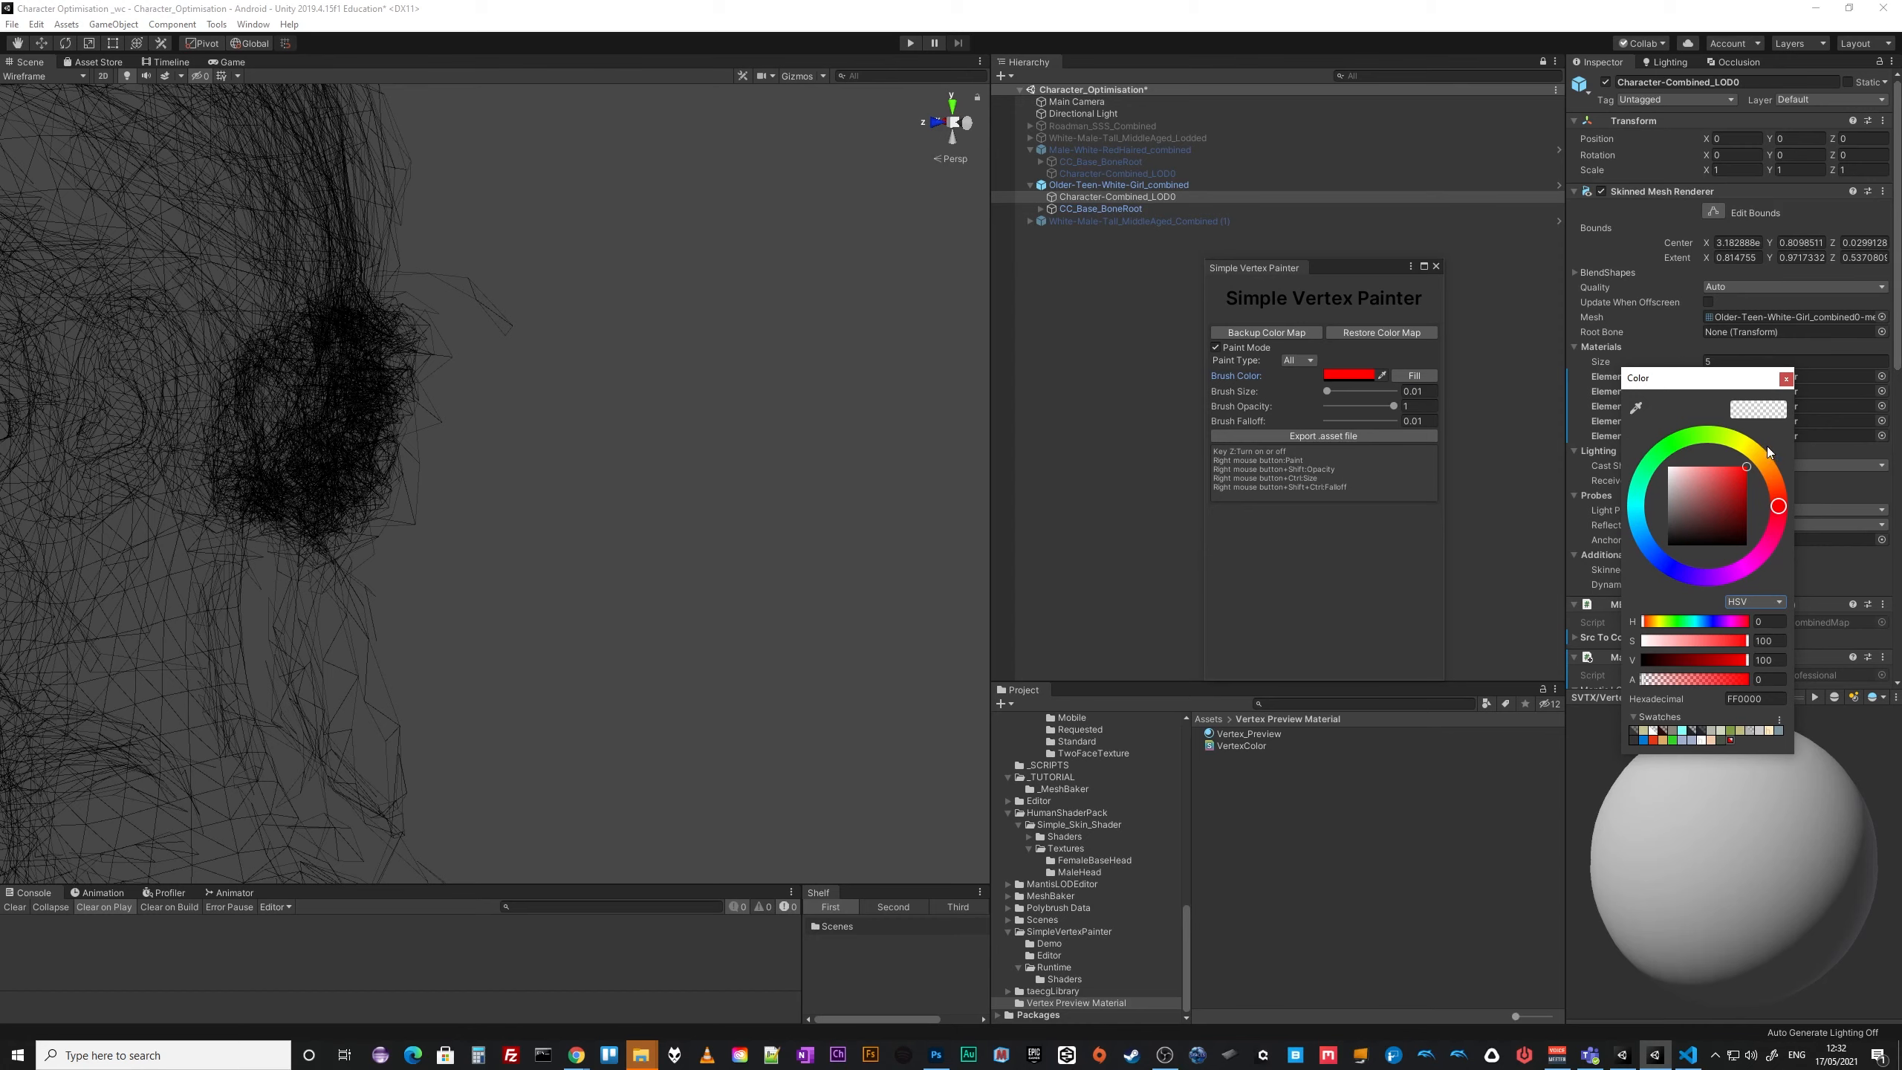
pyautogui.click(1786, 379)
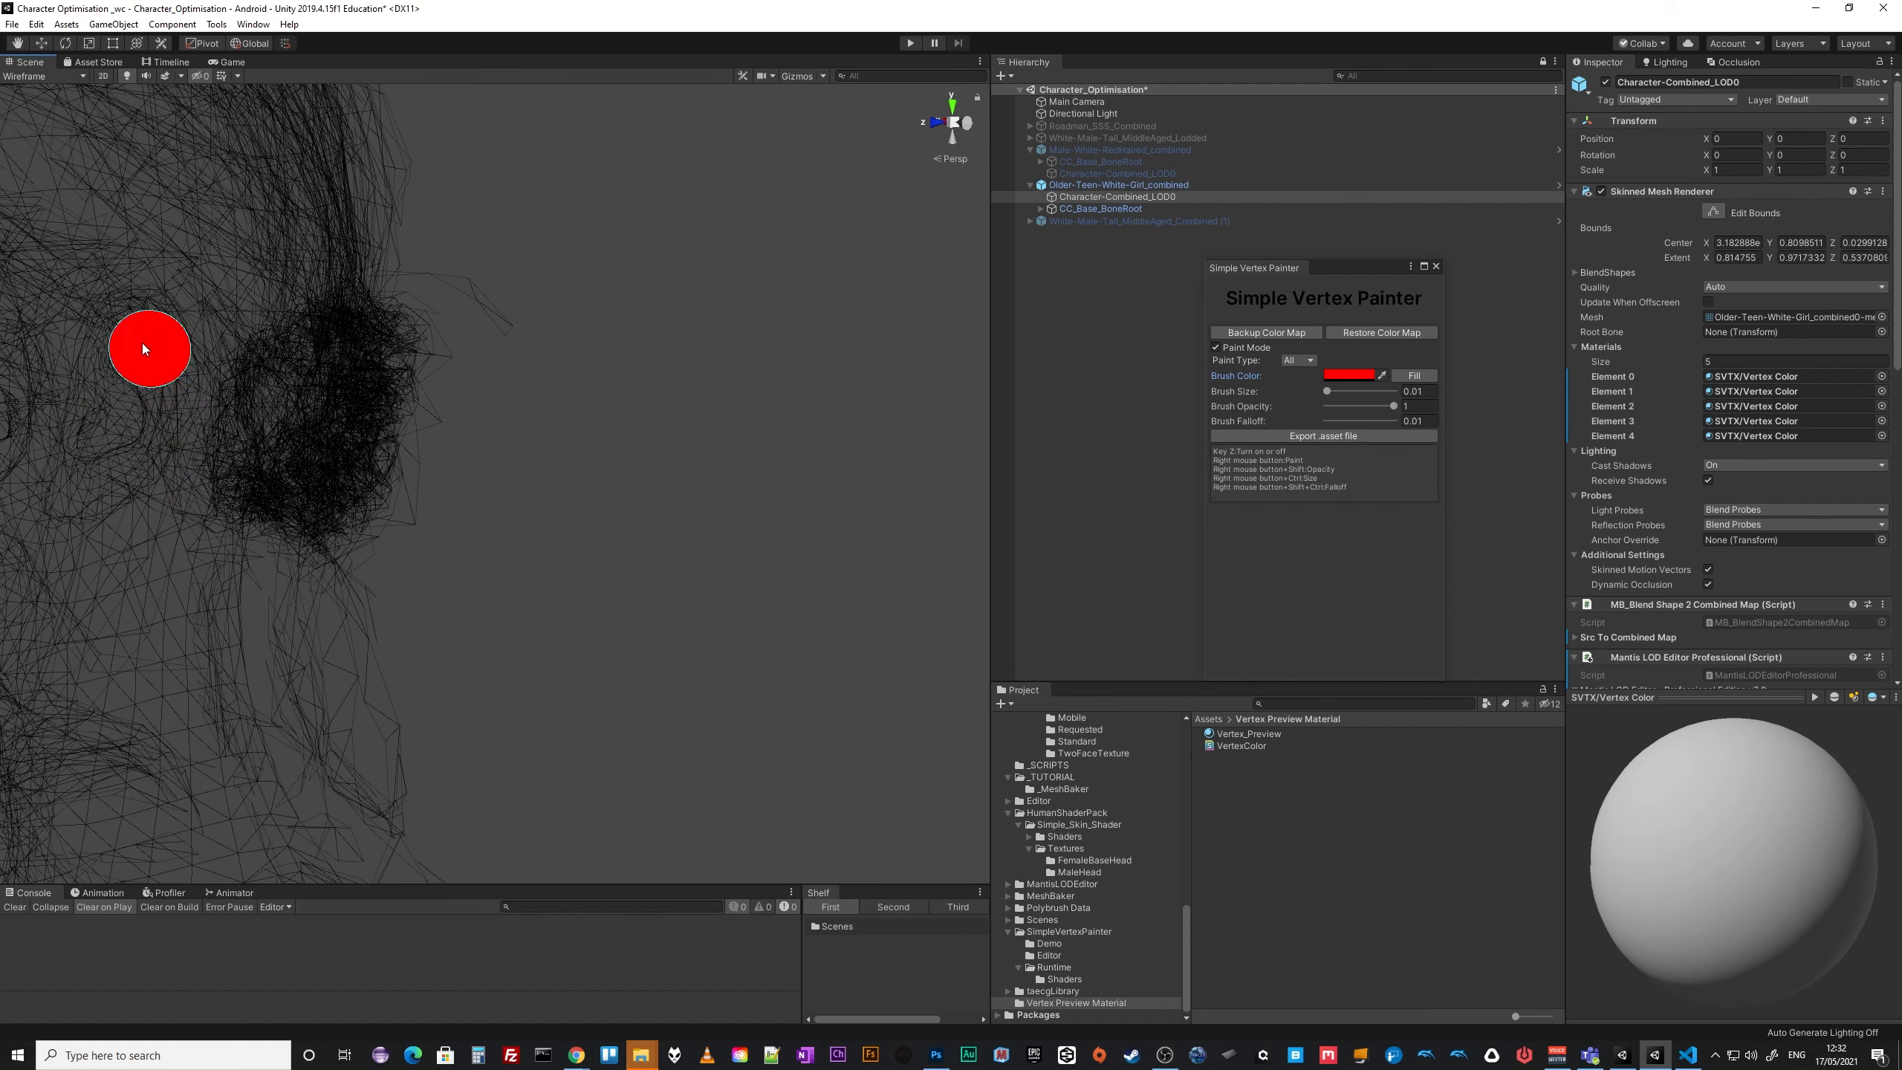
# Return the Scene view to Shaded and frame the character in it.
pyautogui.click(51, 77)
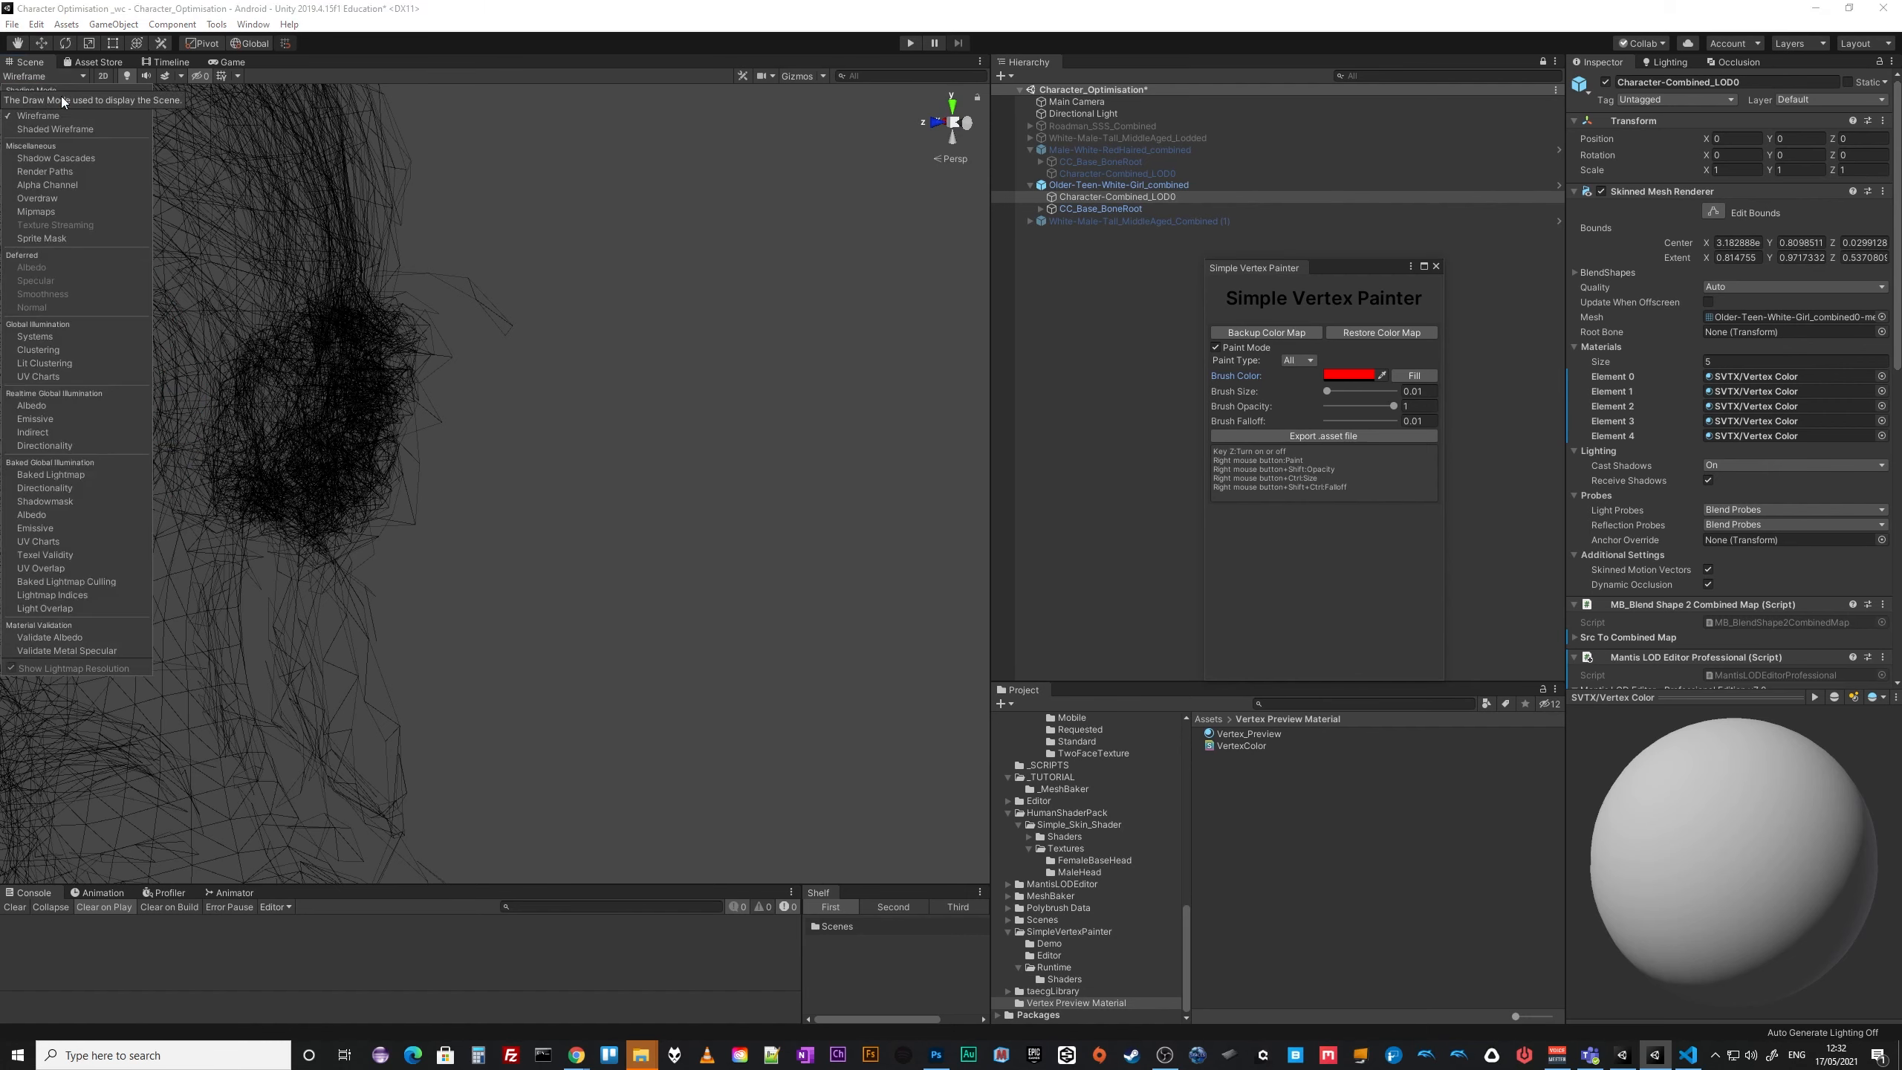
pyautogui.click(33, 103)
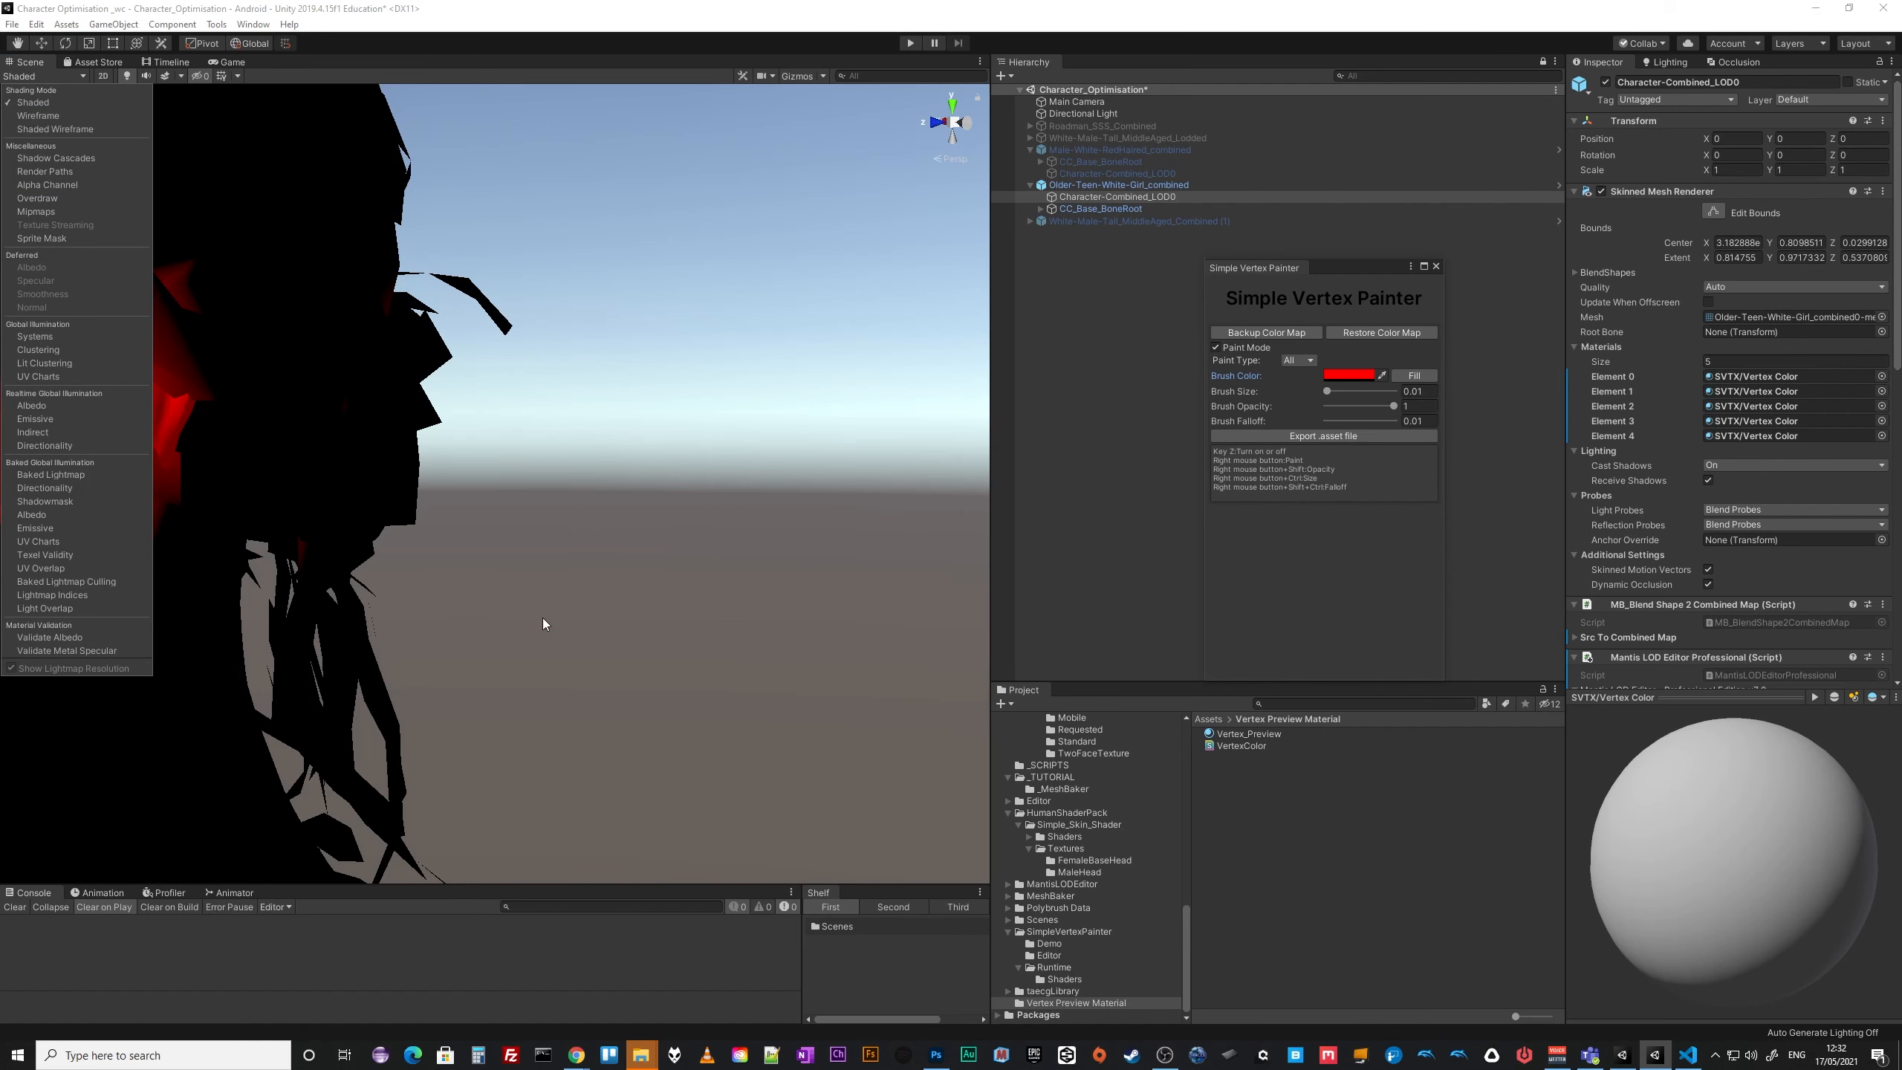
pyautogui.moveTo(544, 559)
pyautogui.mouseDown(button='middle')
pyautogui.moveTo(785, 590)
pyautogui.moveTo(614, 598)
pyautogui.mouseUp(button='middle')
pyautogui.keyDown('alt'); pyautogui.moveTo(706, 607); pyautogui.dragTo(594, 591); pyautogui.keyUp('alt')
pyautogui.moveTo(594, 591); pyautogui.dragTo(708, 609, button='middle')
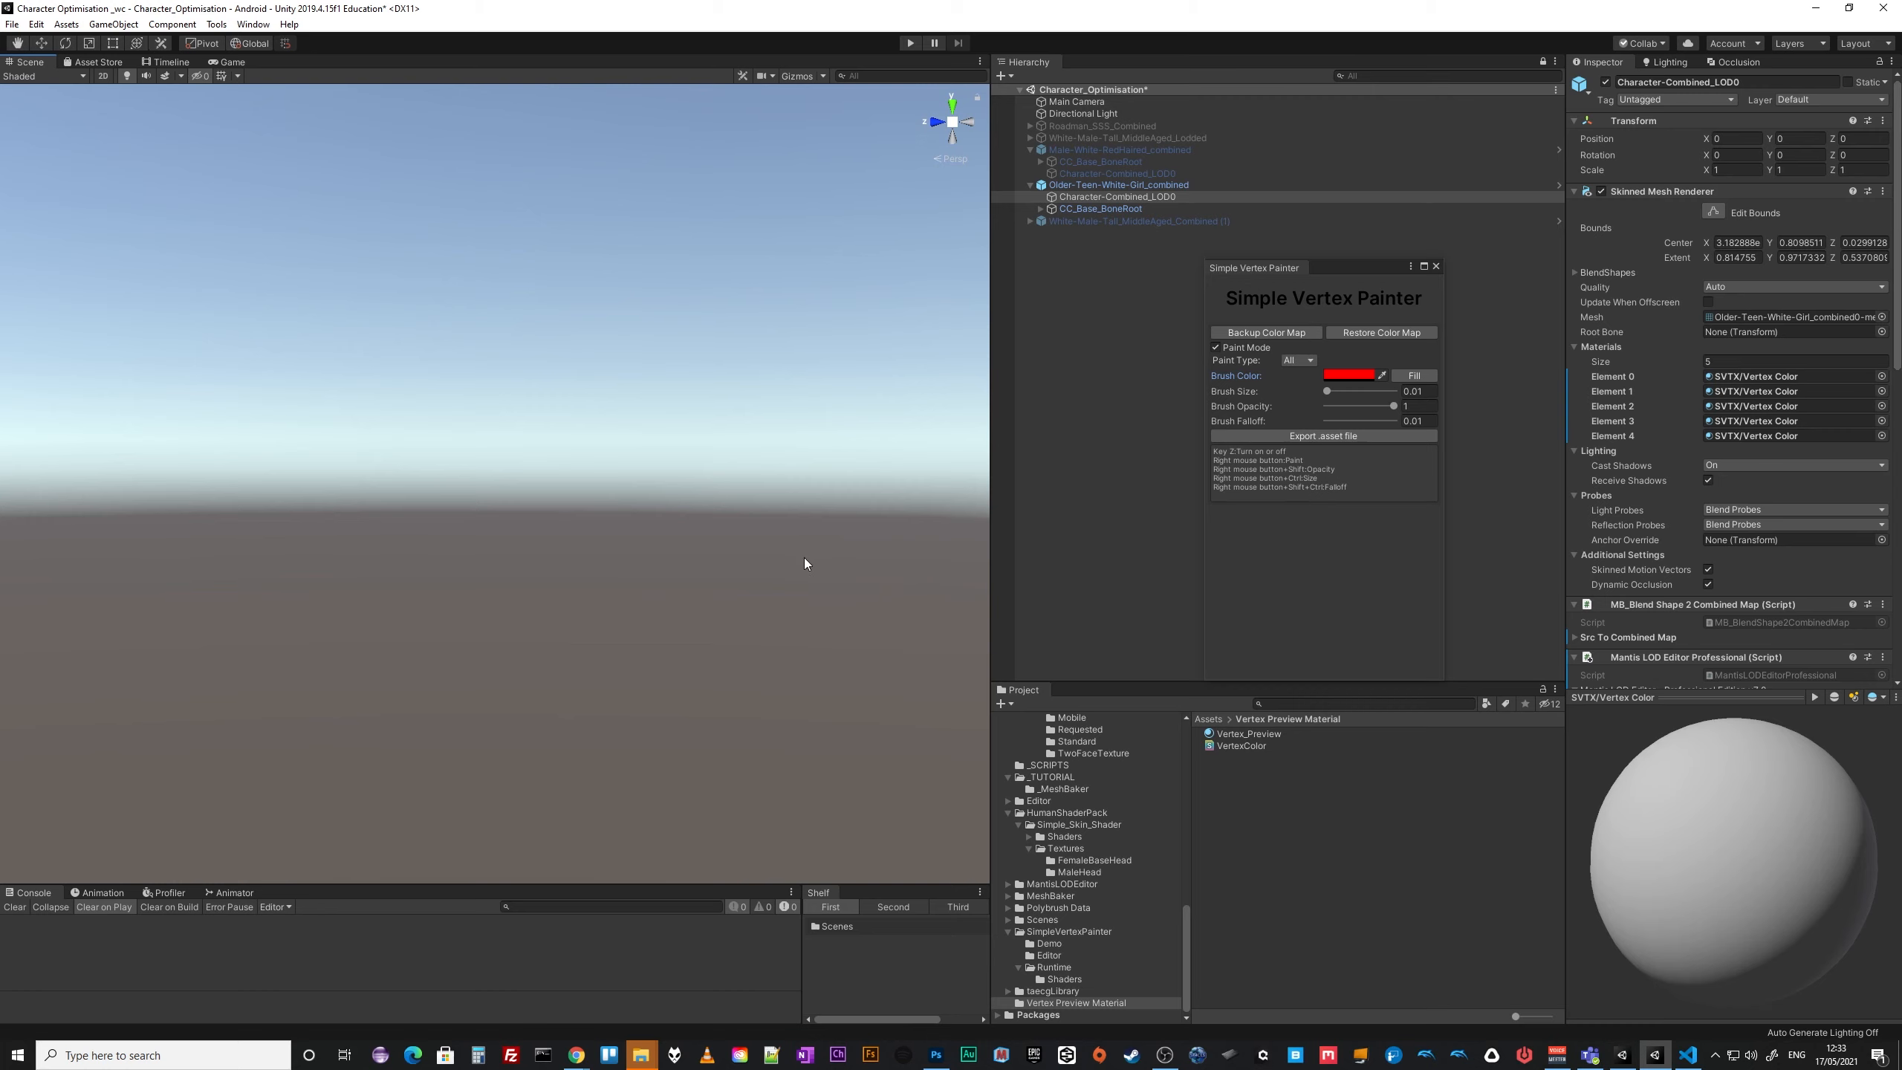
pyautogui.press('f')
# Paint the vertices of the character's left ear area red, filling the dark patches with short strokes.
pyautogui.keyDown('alt'); pyautogui.moveTo(506, 335); pyautogui.dragTo(914, 517, button='right'); pyautogui.keyUp('alt')
pyautogui.keyDown('alt'); pyautogui.moveTo(644, 328); pyautogui.dragTo(596, 1055, button='middle'); pyautogui.keyUp('alt')
pyautogui.keyDown('alt'); pyautogui.moveTo(556, 786); pyautogui.dragTo(776, 708, button='right'); pyautogui.keyUp('alt')
pyautogui.keyDown('alt'); pyautogui.moveTo(554, 672); pyautogui.dragTo(898, 666); pyautogui.keyUp('alt')
pyautogui.keyDown('alt'); pyautogui.moveTo(665, 664); pyautogui.dragTo(7, 596); pyautogui.keyUp('alt')
pyautogui.press('alt')
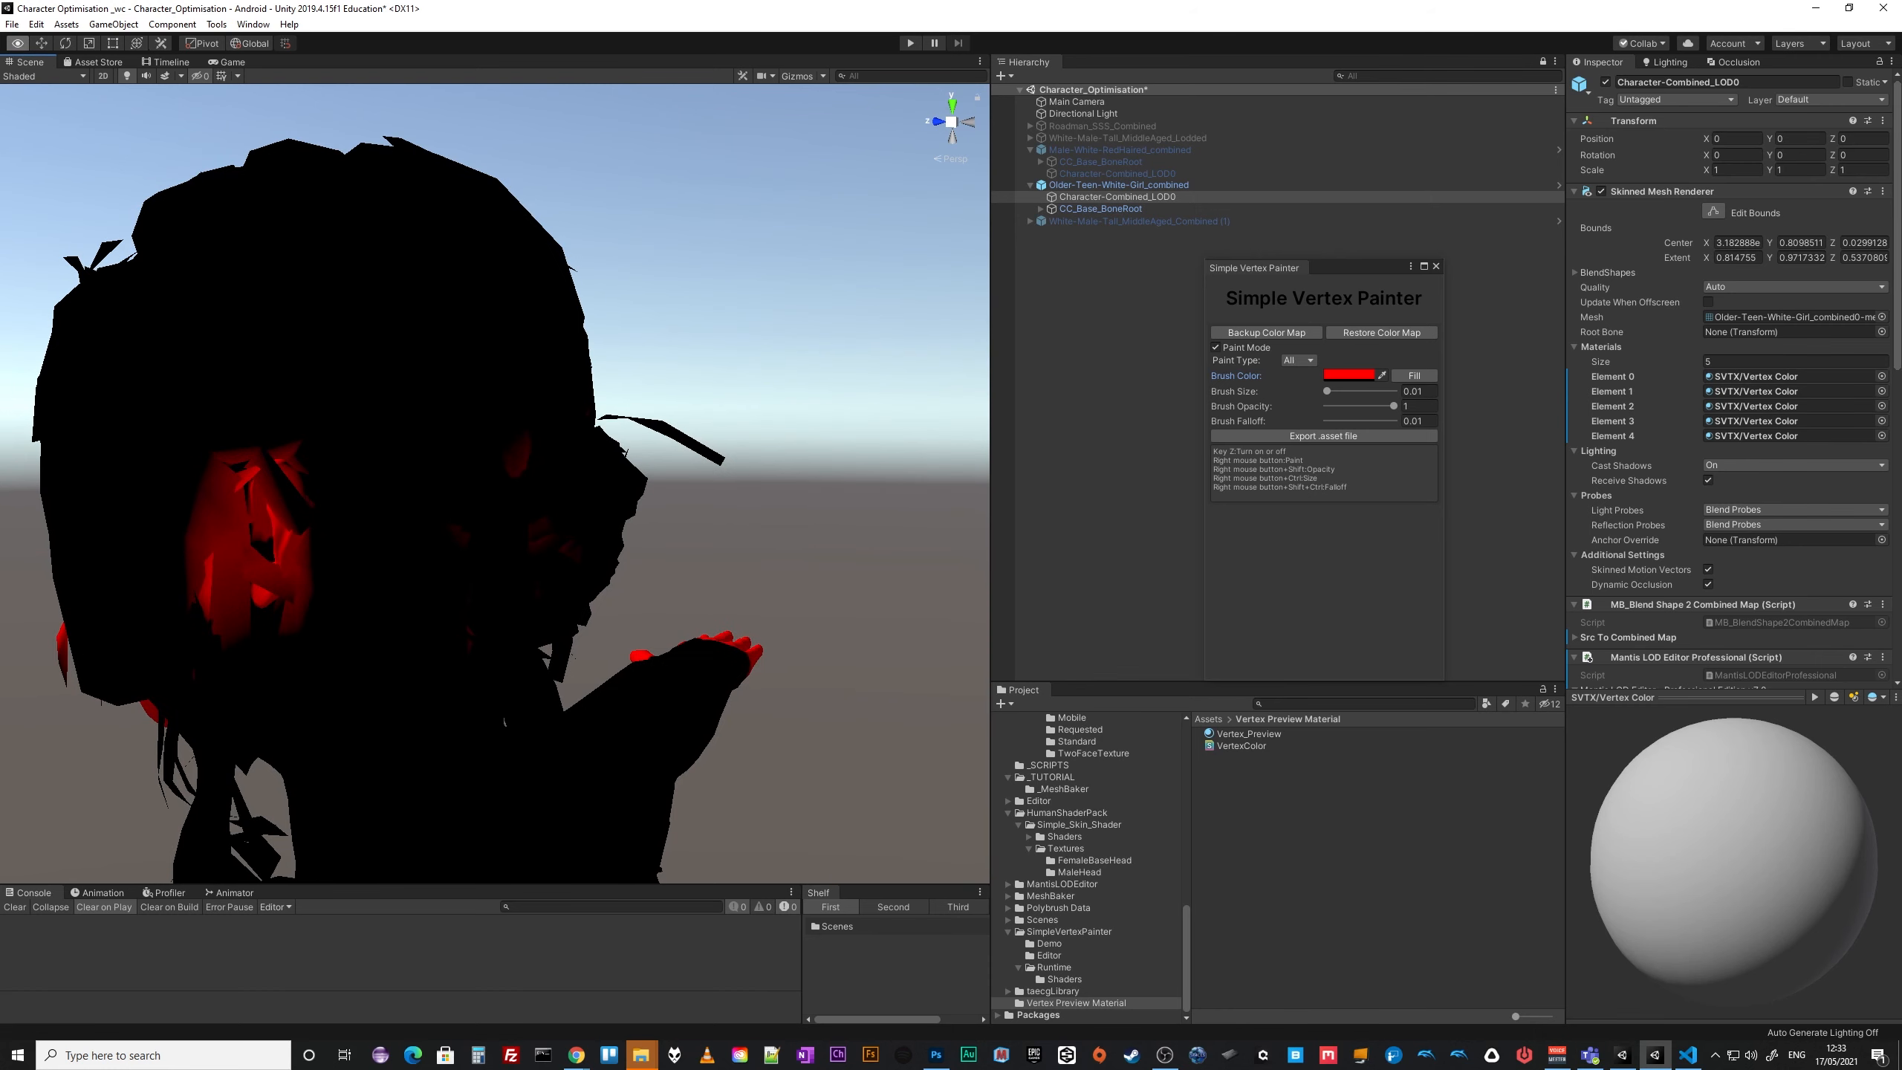
pyautogui.keyDown('alt'); pyautogui.moveTo(297, 621); pyautogui.dragTo(738, 713, button='right'); pyautogui.keyUp('alt')
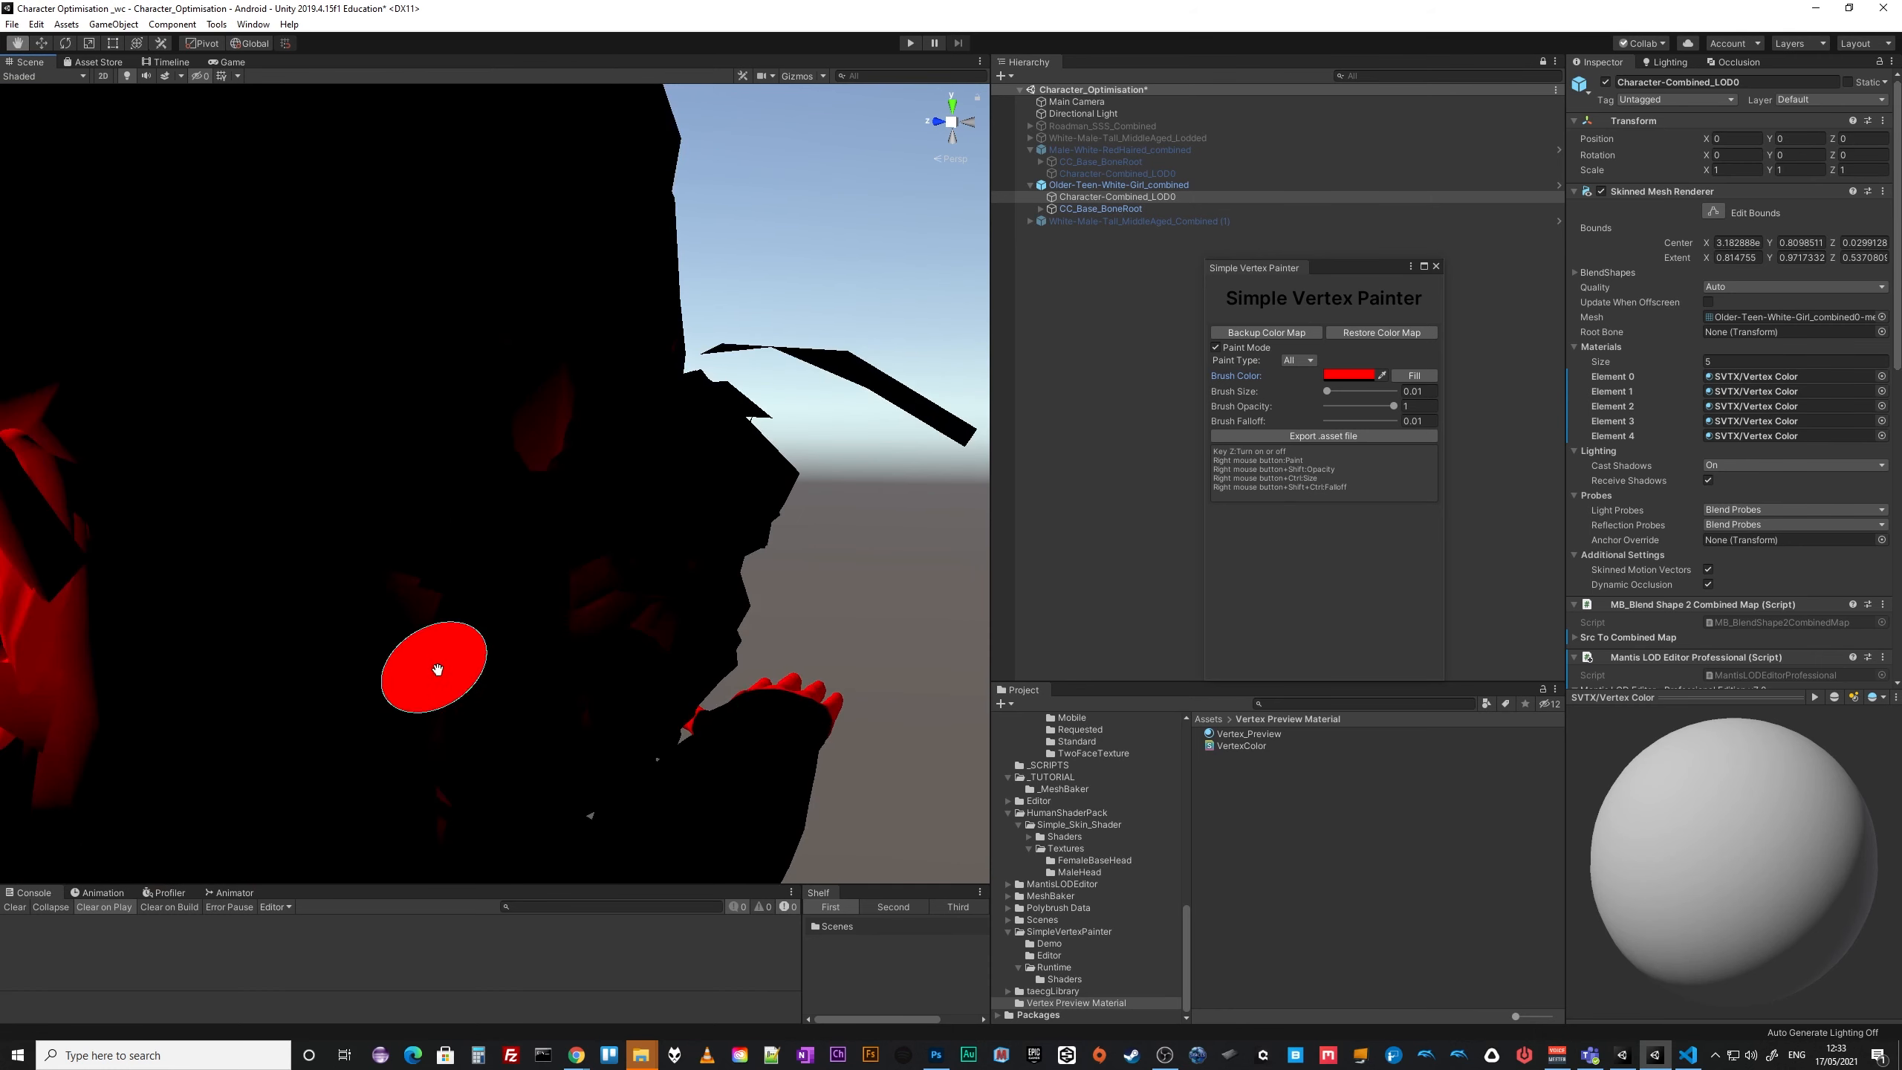
pyautogui.keyDown('alt'); pyautogui.moveTo(436, 667); pyautogui.dragTo(875, 661, button='middle'); pyautogui.keyUp('alt')
pyautogui.moveTo(663, 749); pyautogui.dragTo(685, 731, button='right')
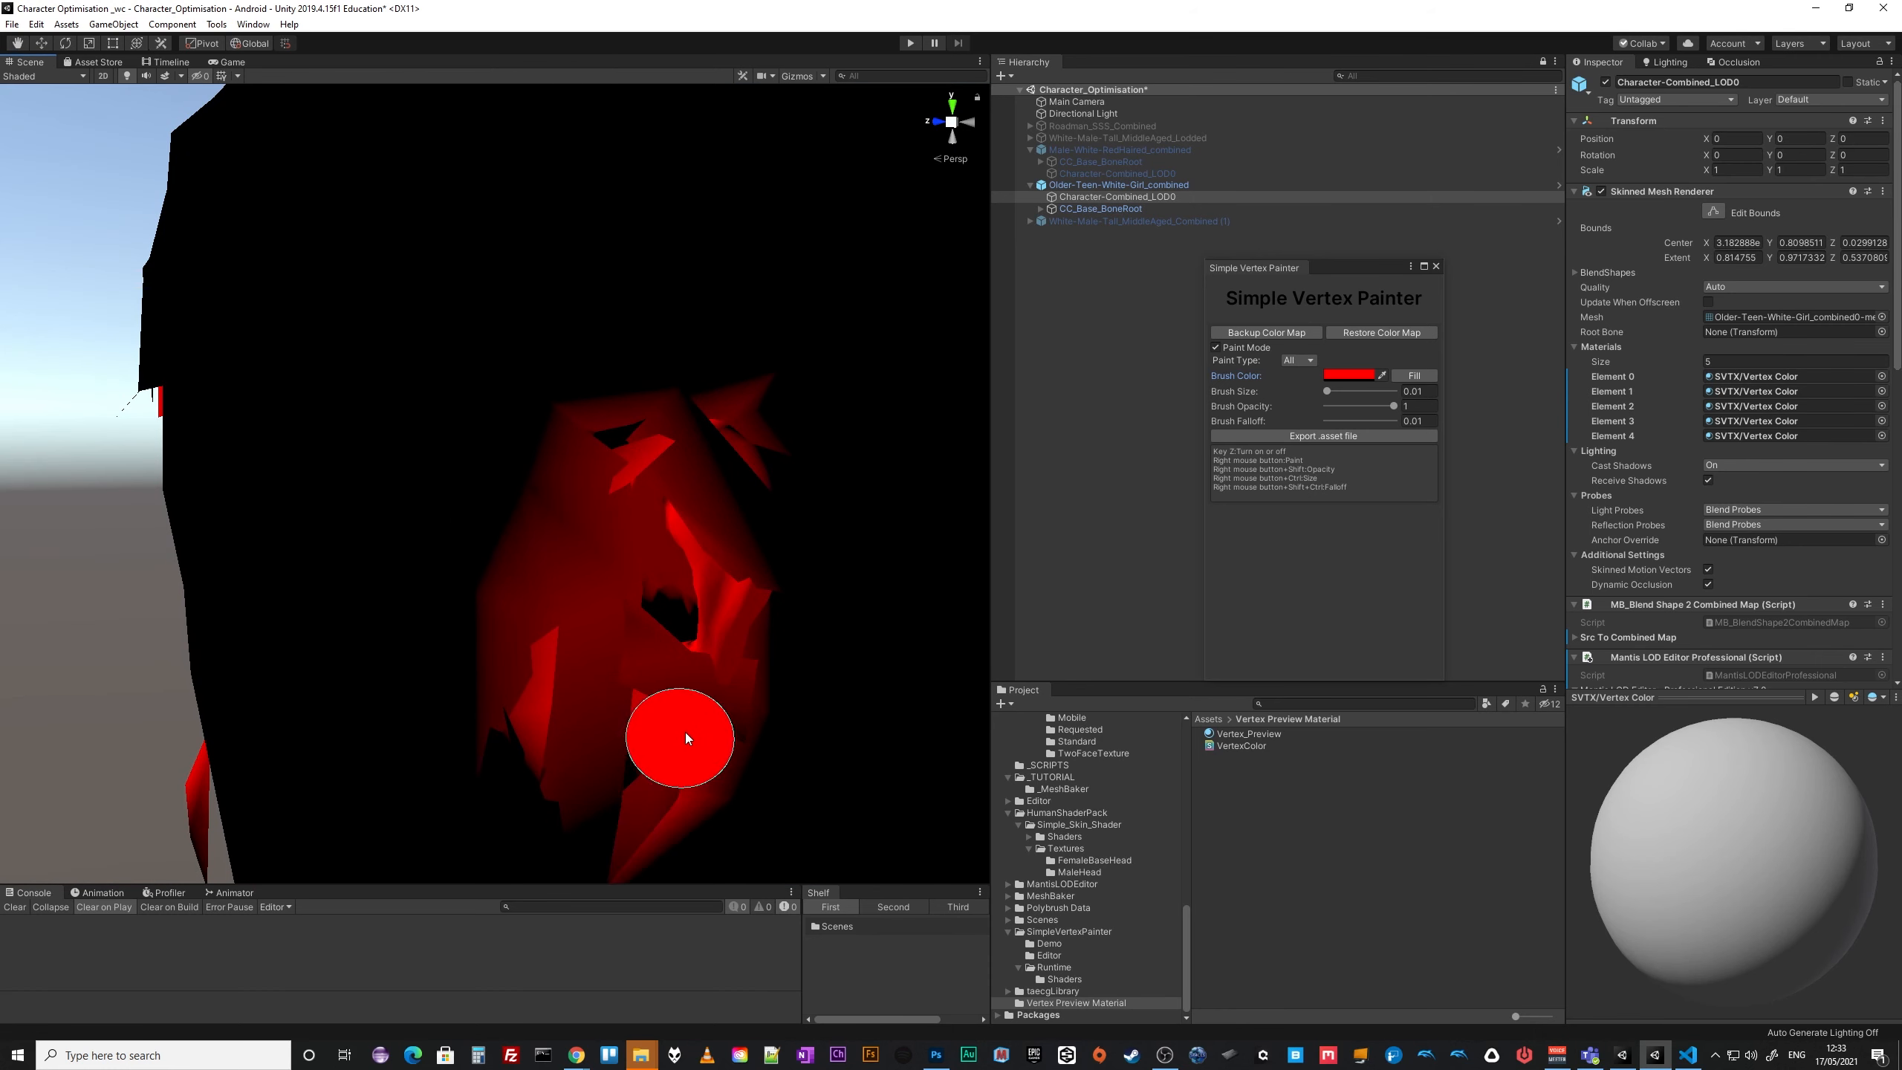
pyautogui.moveTo(671, 604); pyautogui.dragTo(679, 551, button='right')
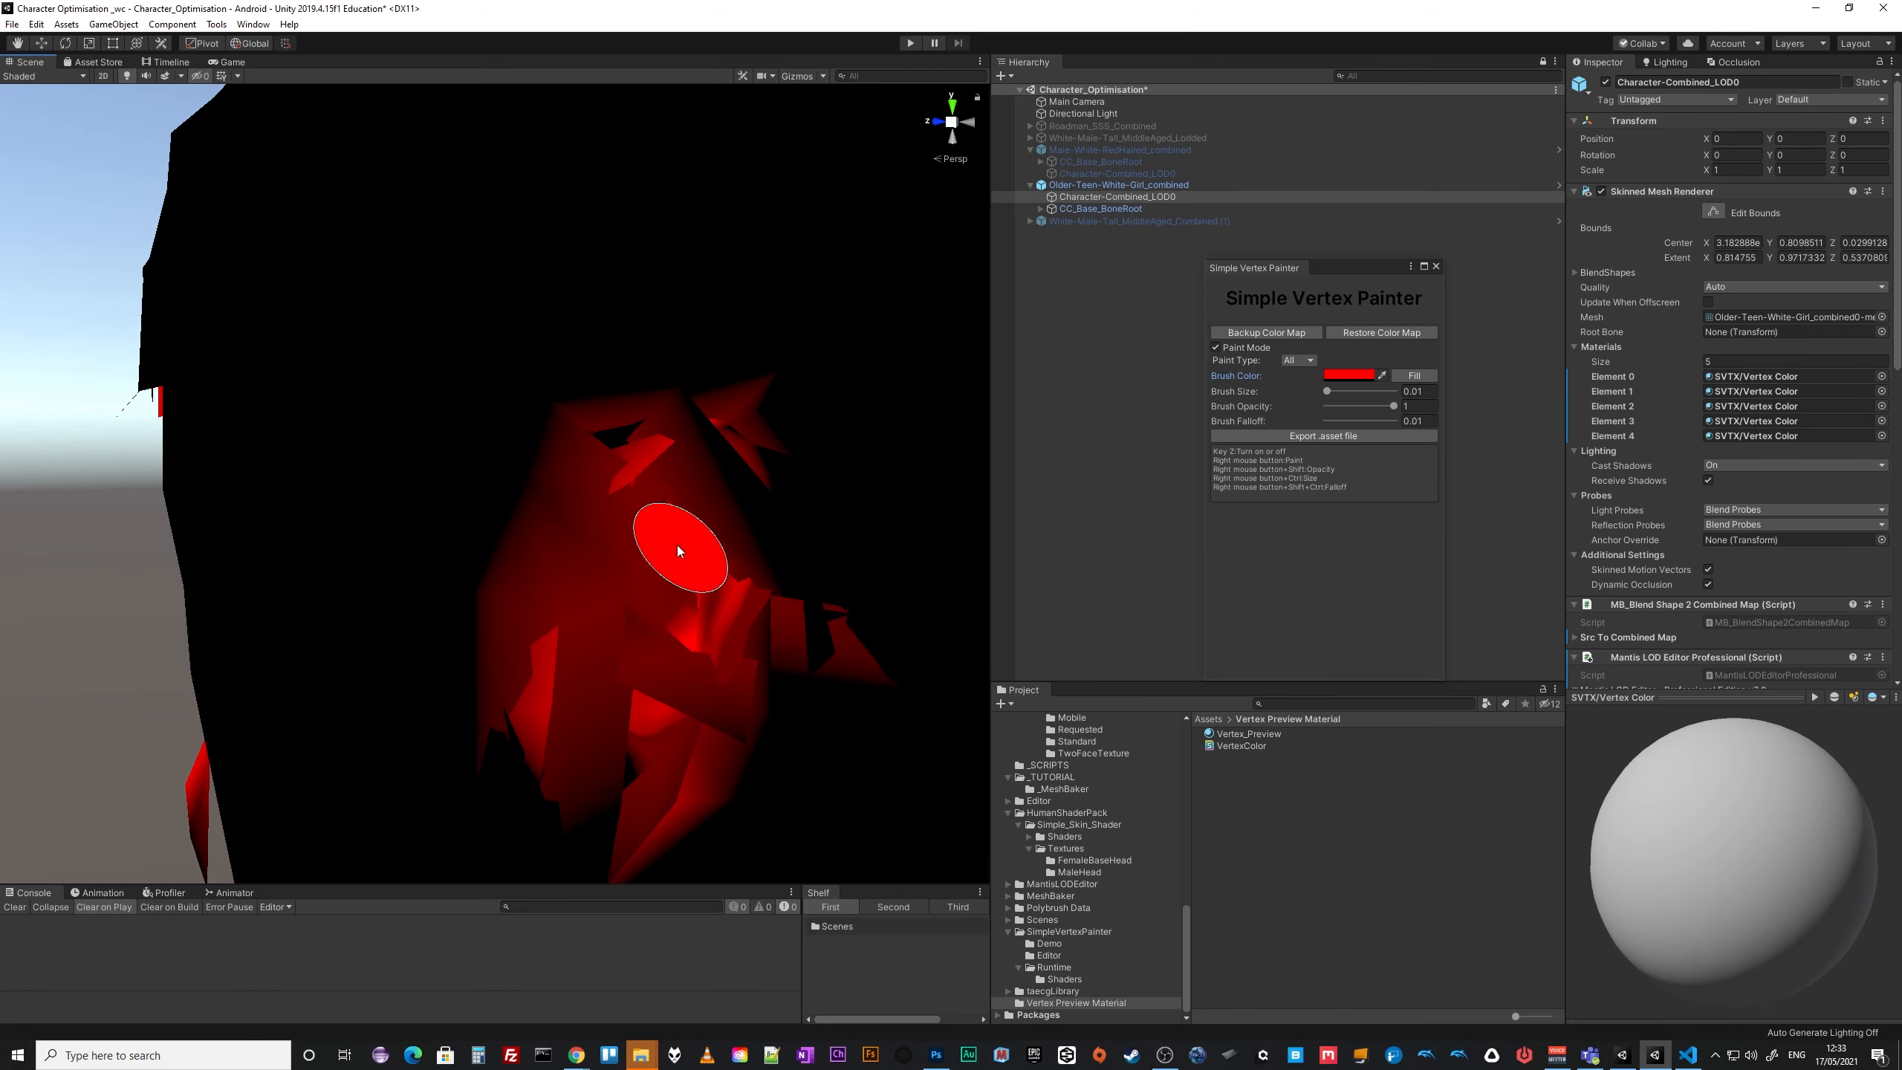
# Paint the character's right ear area red while the scene is shown in Wireframe, and return the view to Shaded.
pyautogui.moveTo(891, 649)
pyautogui.keyDown('alt'); pyautogui.mouseDown()
pyautogui.moveTo(687, 629)
pyautogui.moveTo(1058, 650)
pyautogui.mouseUp(); pyautogui.keyUp('alt')
pyautogui.keyDown('alt'); pyautogui.moveTo(490, 614); pyautogui.dragTo(1006, 569); pyautogui.keyUp('alt')
pyautogui.scroll(-10, 569, 604)
pyautogui.keyDown('alt'); pyautogui.moveTo(468, 608); pyautogui.dragTo(935, 560); pyautogui.keyUp('alt')
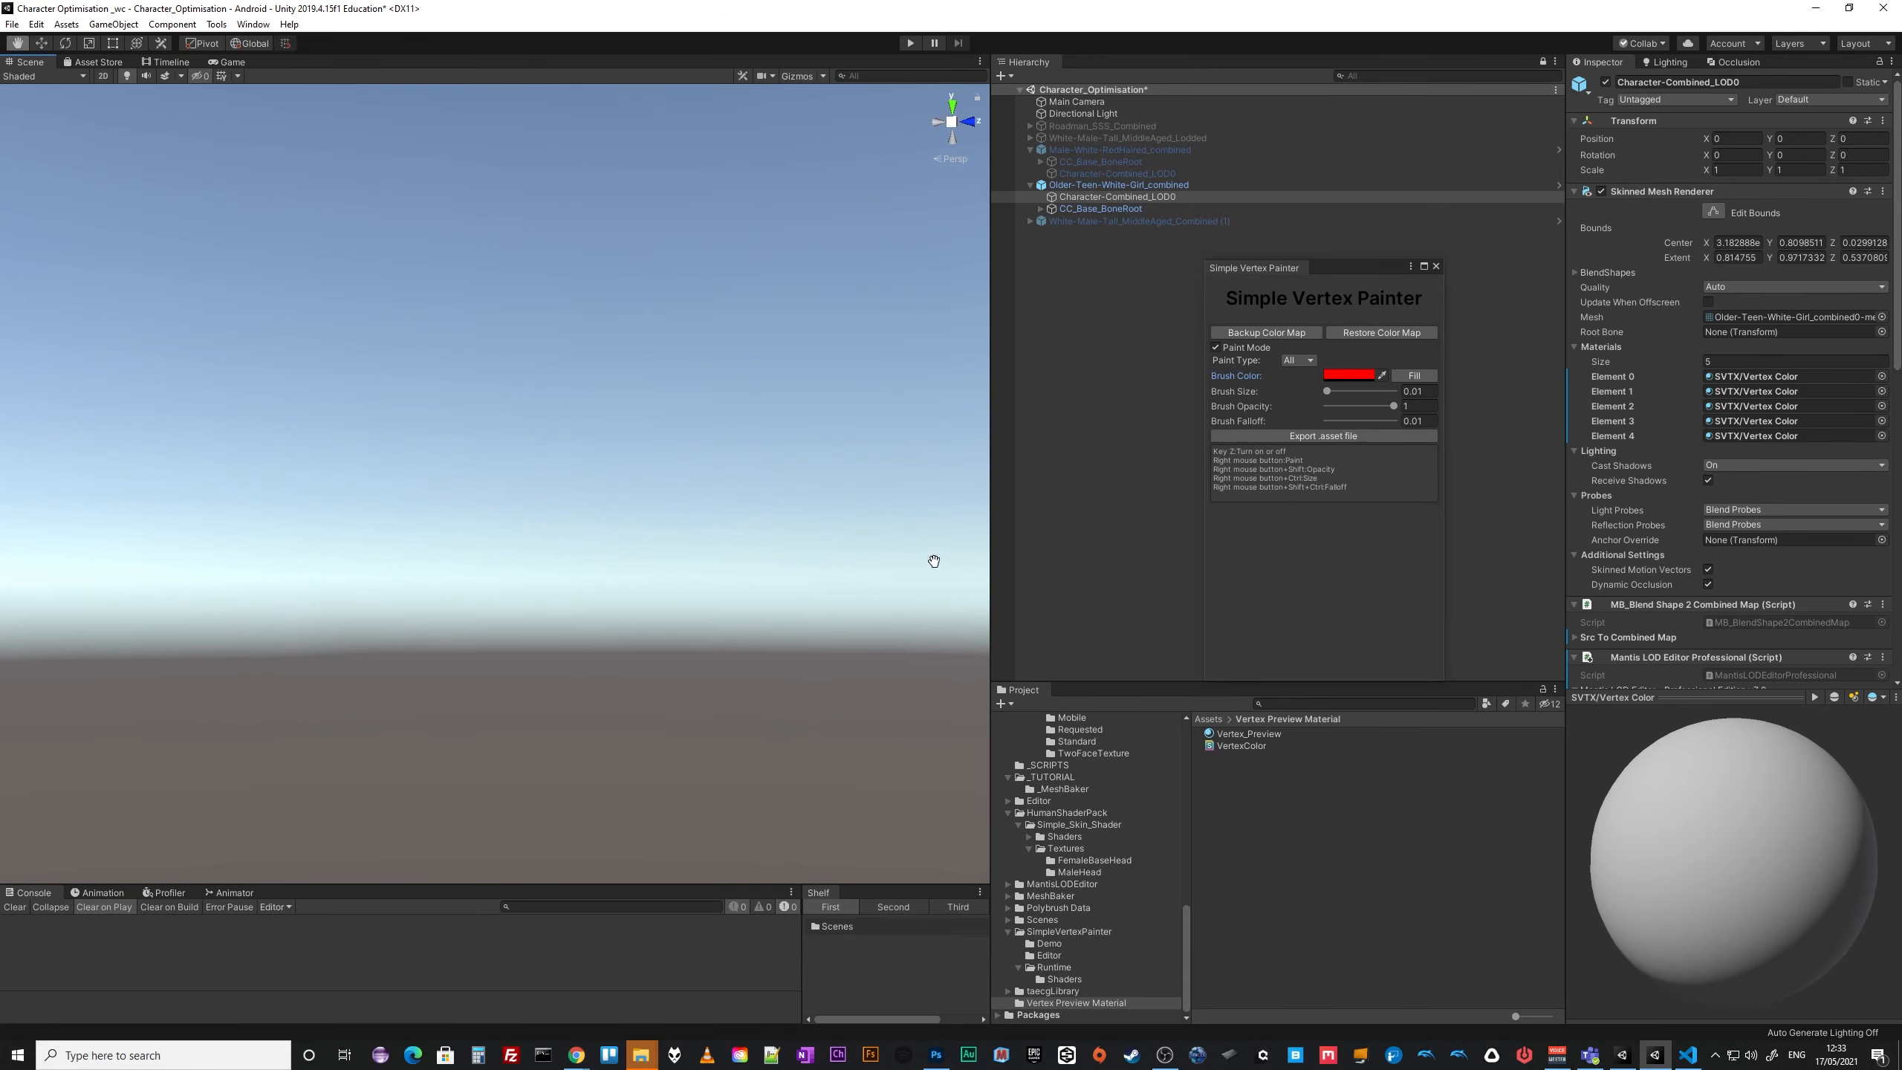
pyautogui.moveTo(935, 560)
pyautogui.mouseDown(button='middle')
pyautogui.moveTo(1721, 561)
pyautogui.moveTo(1745, 608)
pyautogui.moveTo(1668, 608)
pyautogui.mouseUp(button='middle')
pyautogui.keyDown('alt'); pyautogui.moveTo(518, 510); pyautogui.dragTo(731, 540, button='right'); pyautogui.keyUp('alt')
pyautogui.moveTo(936, 541)
pyautogui.mouseDown(button='middle')
pyautogui.moveTo(687, 548)
pyautogui.moveTo(687, 610)
pyautogui.mouseUp(button='middle')
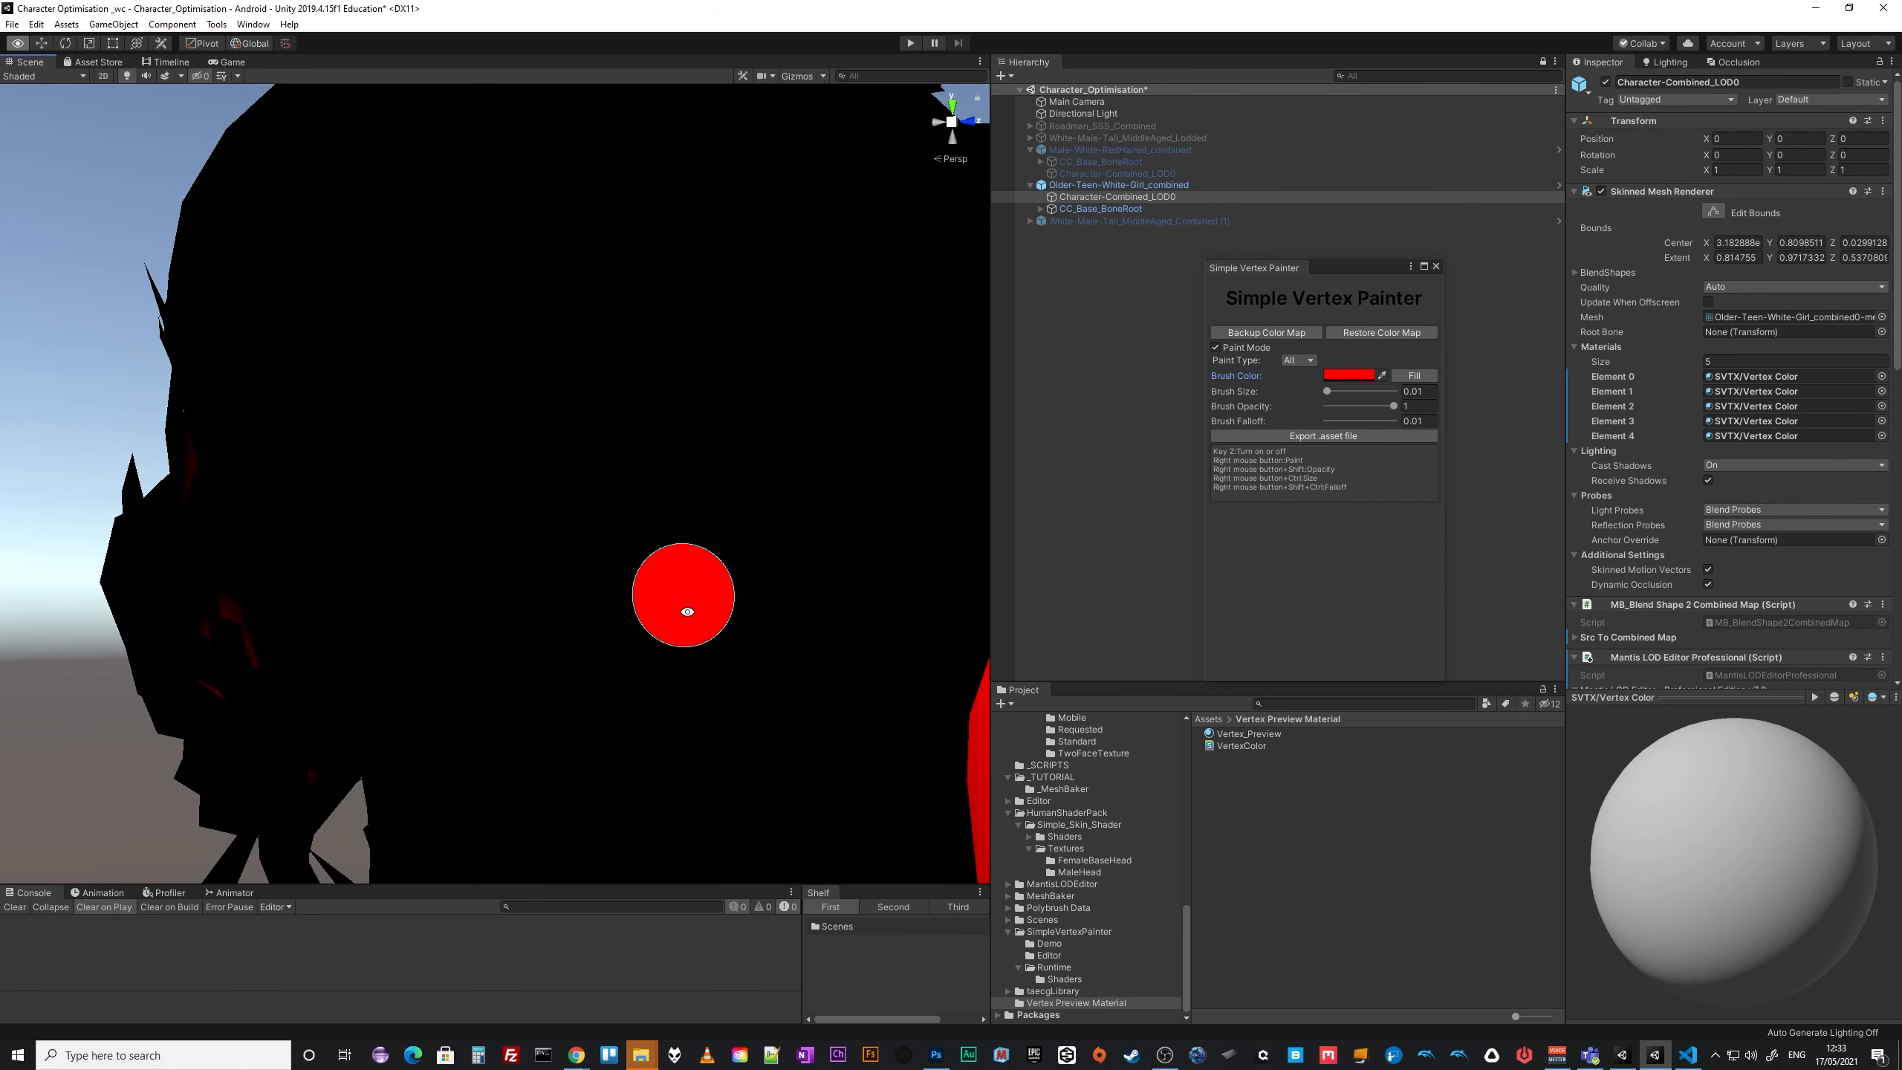
pyautogui.click(77, 77)
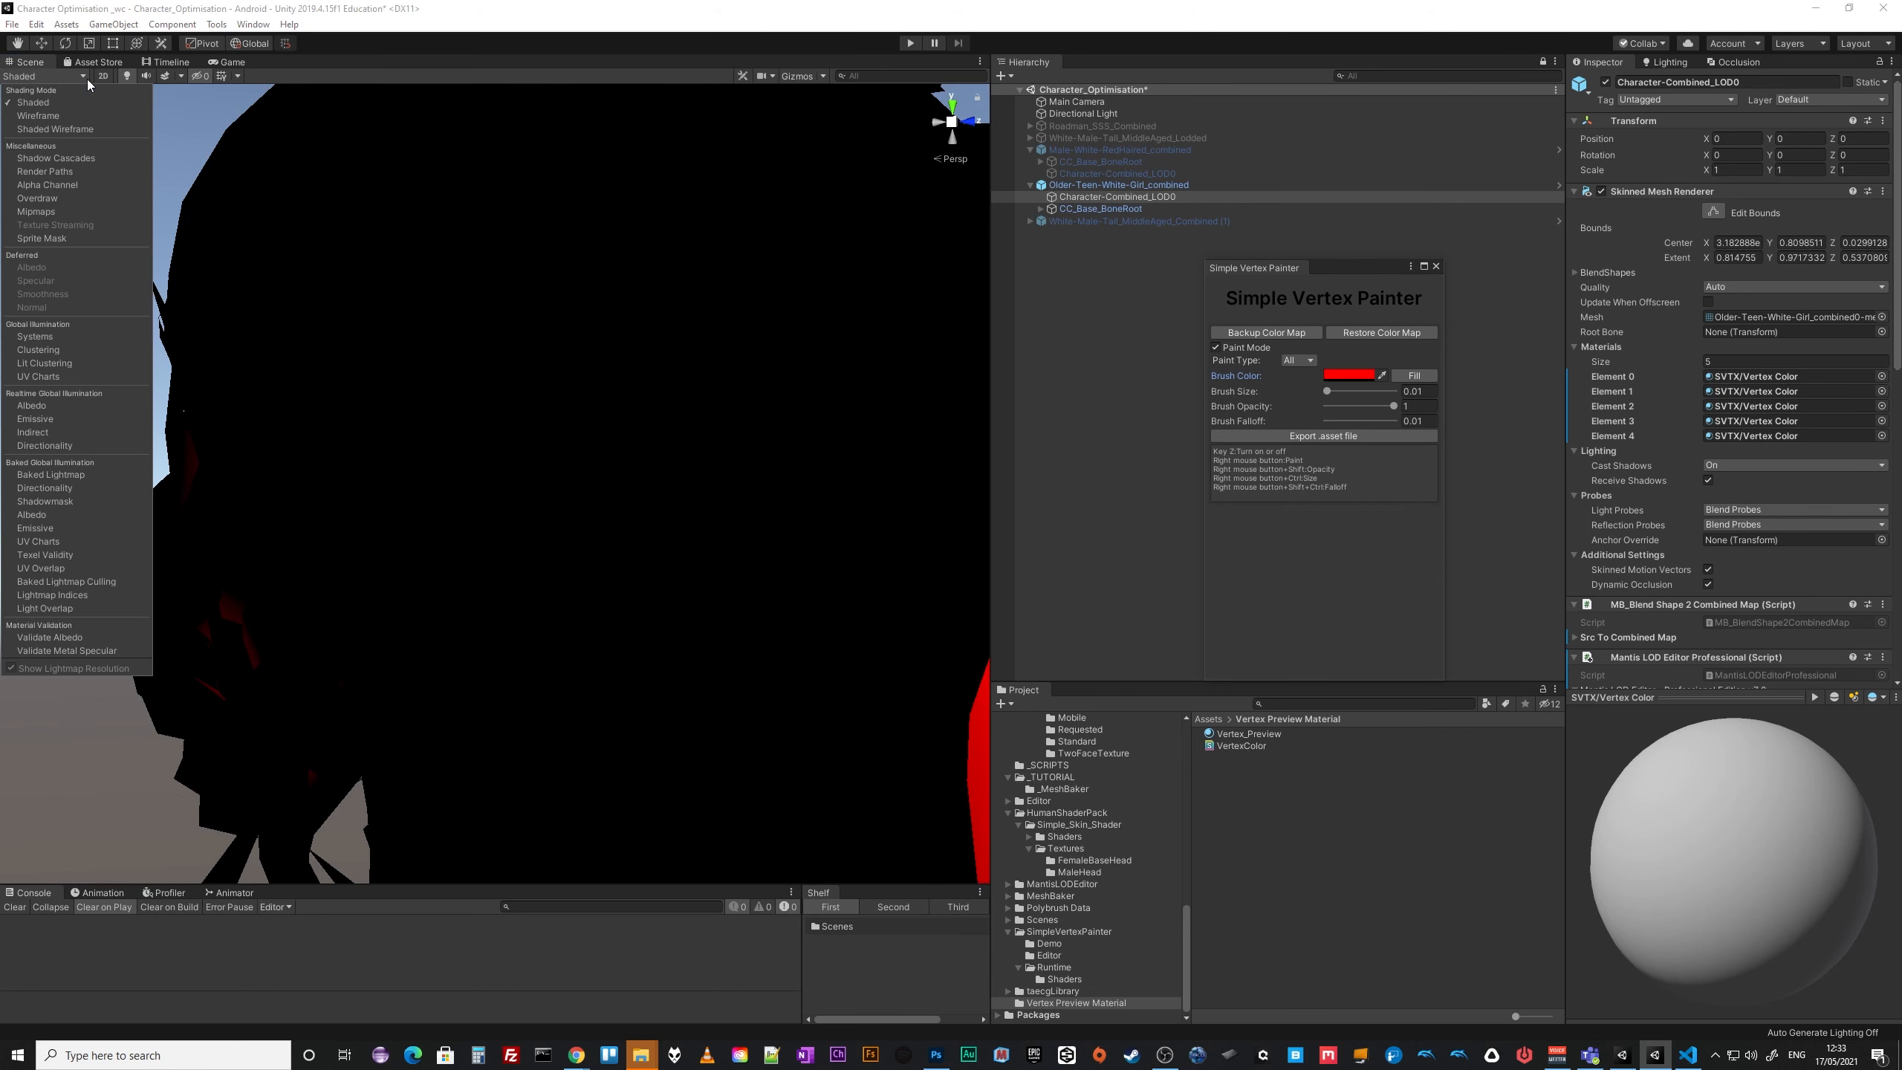
pyautogui.click(47, 129)
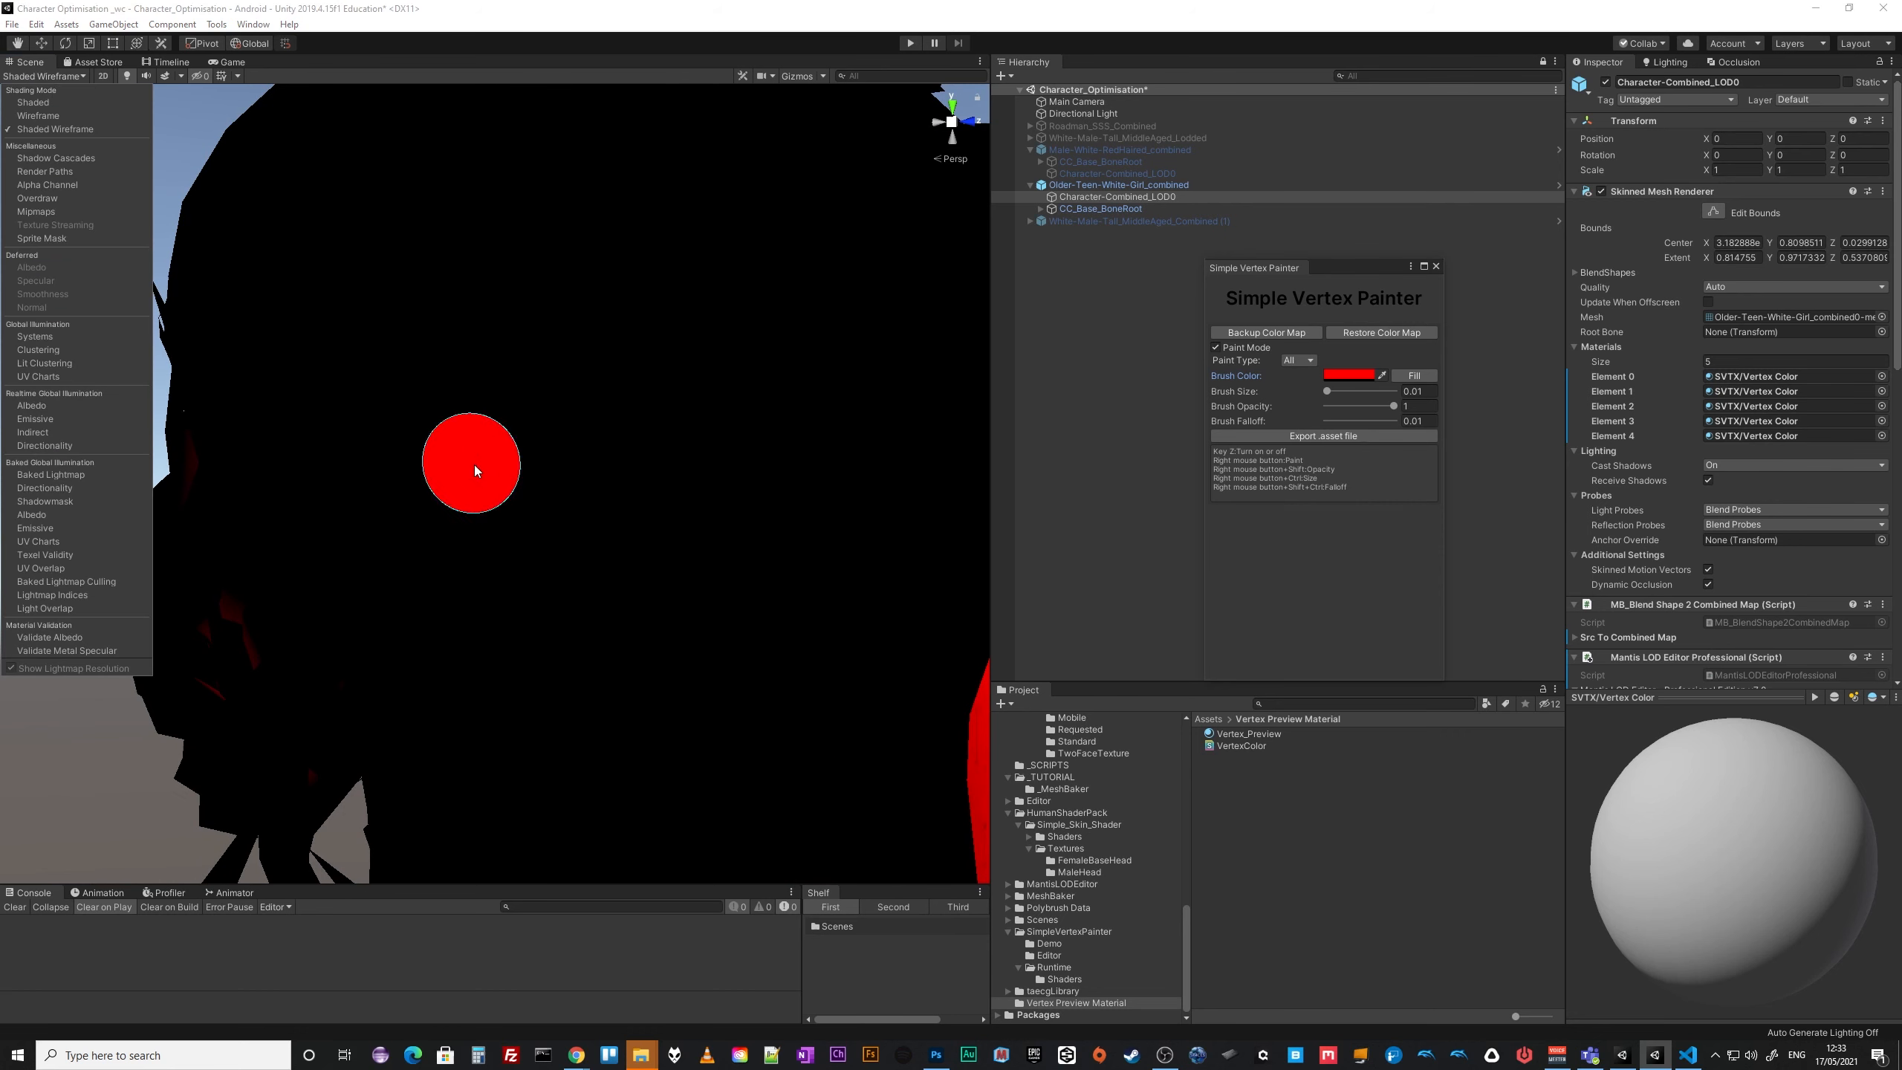
pyautogui.click(38, 115)
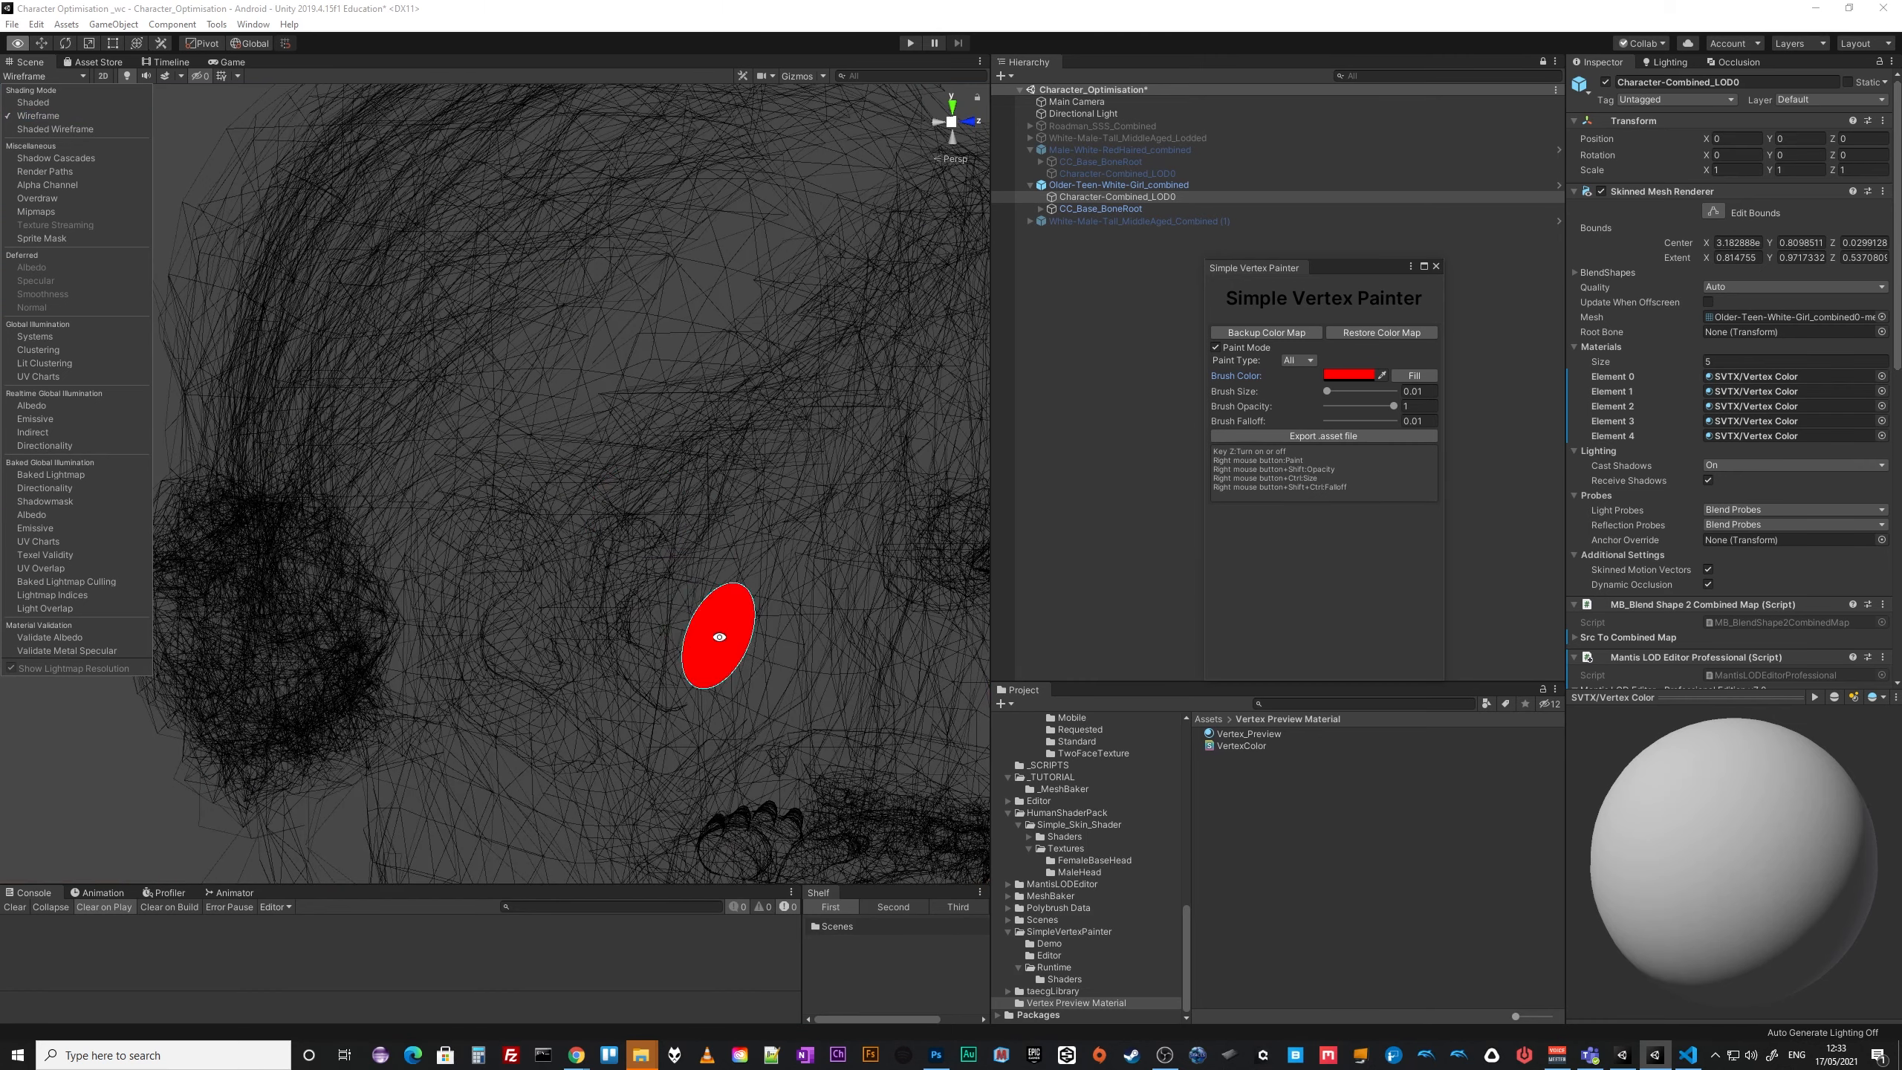
pyautogui.click(547, 735)
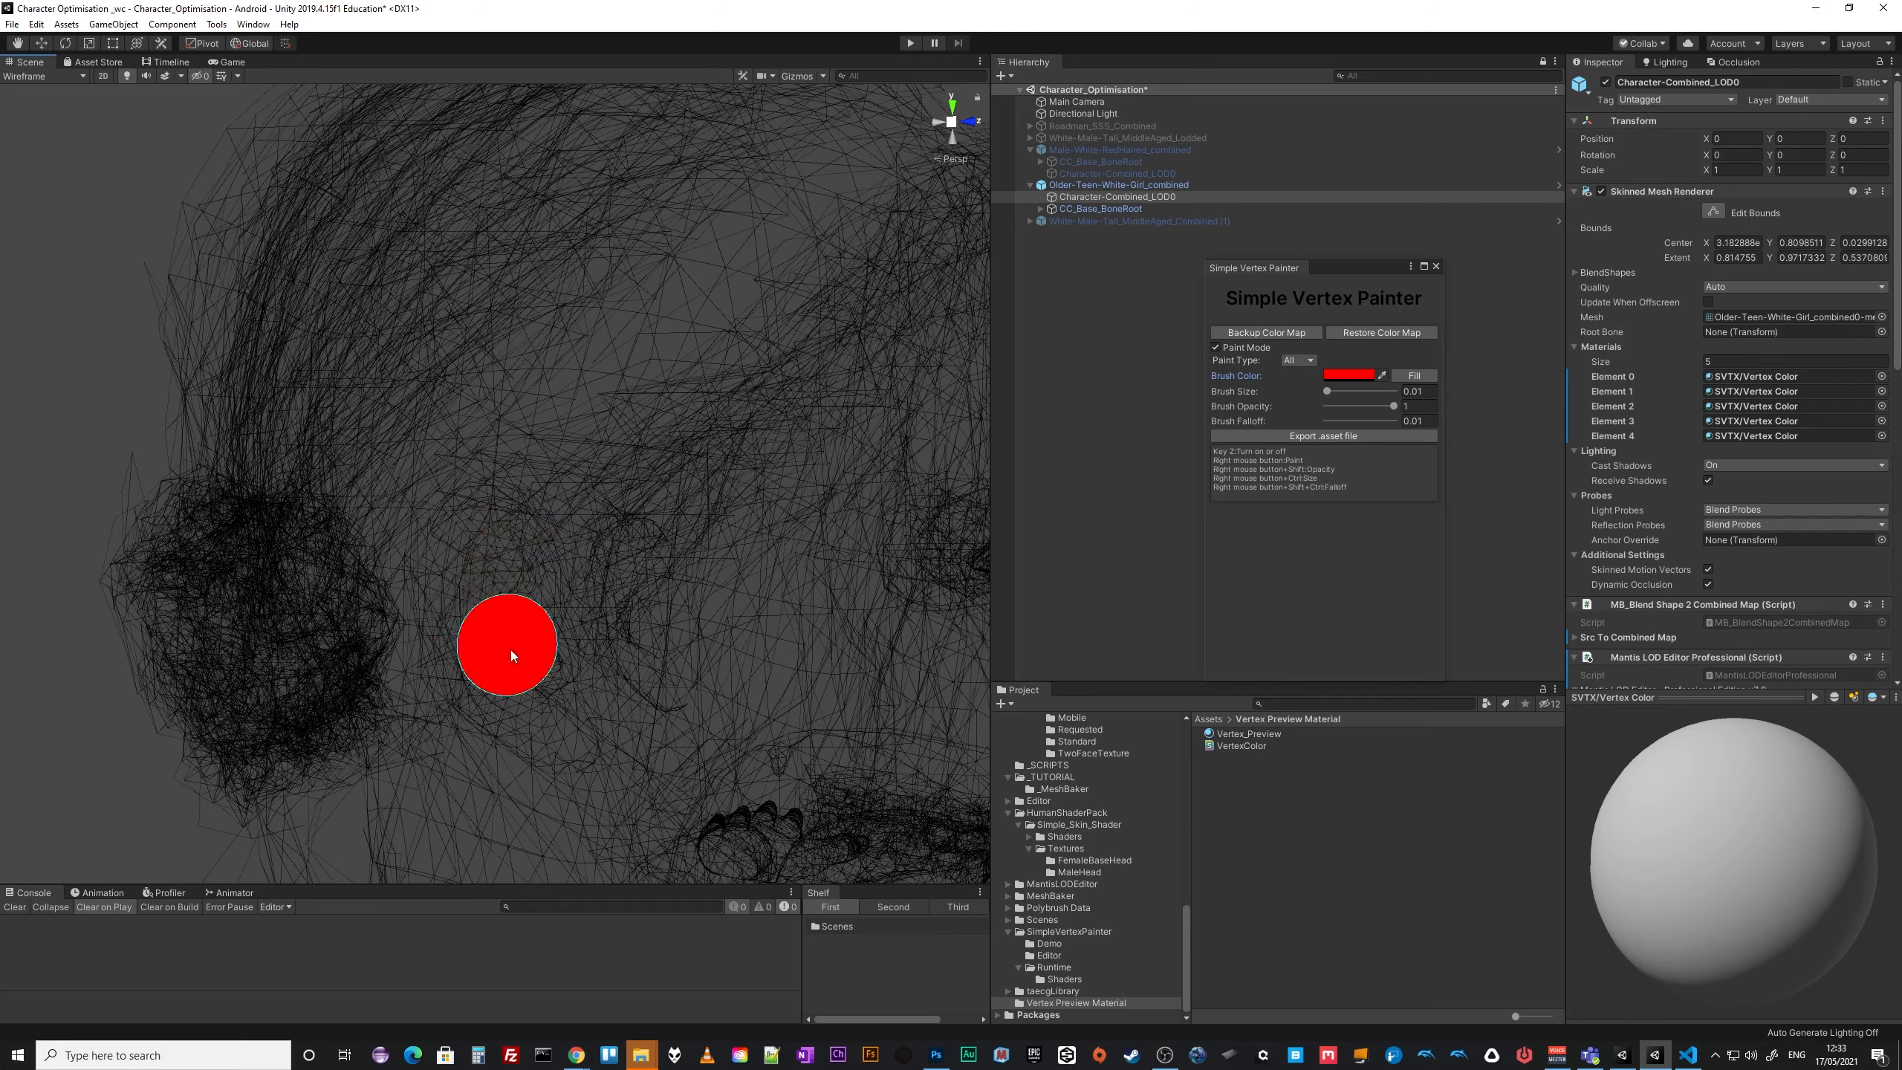
pyautogui.click(46, 77)
pyautogui.click(38, 104)
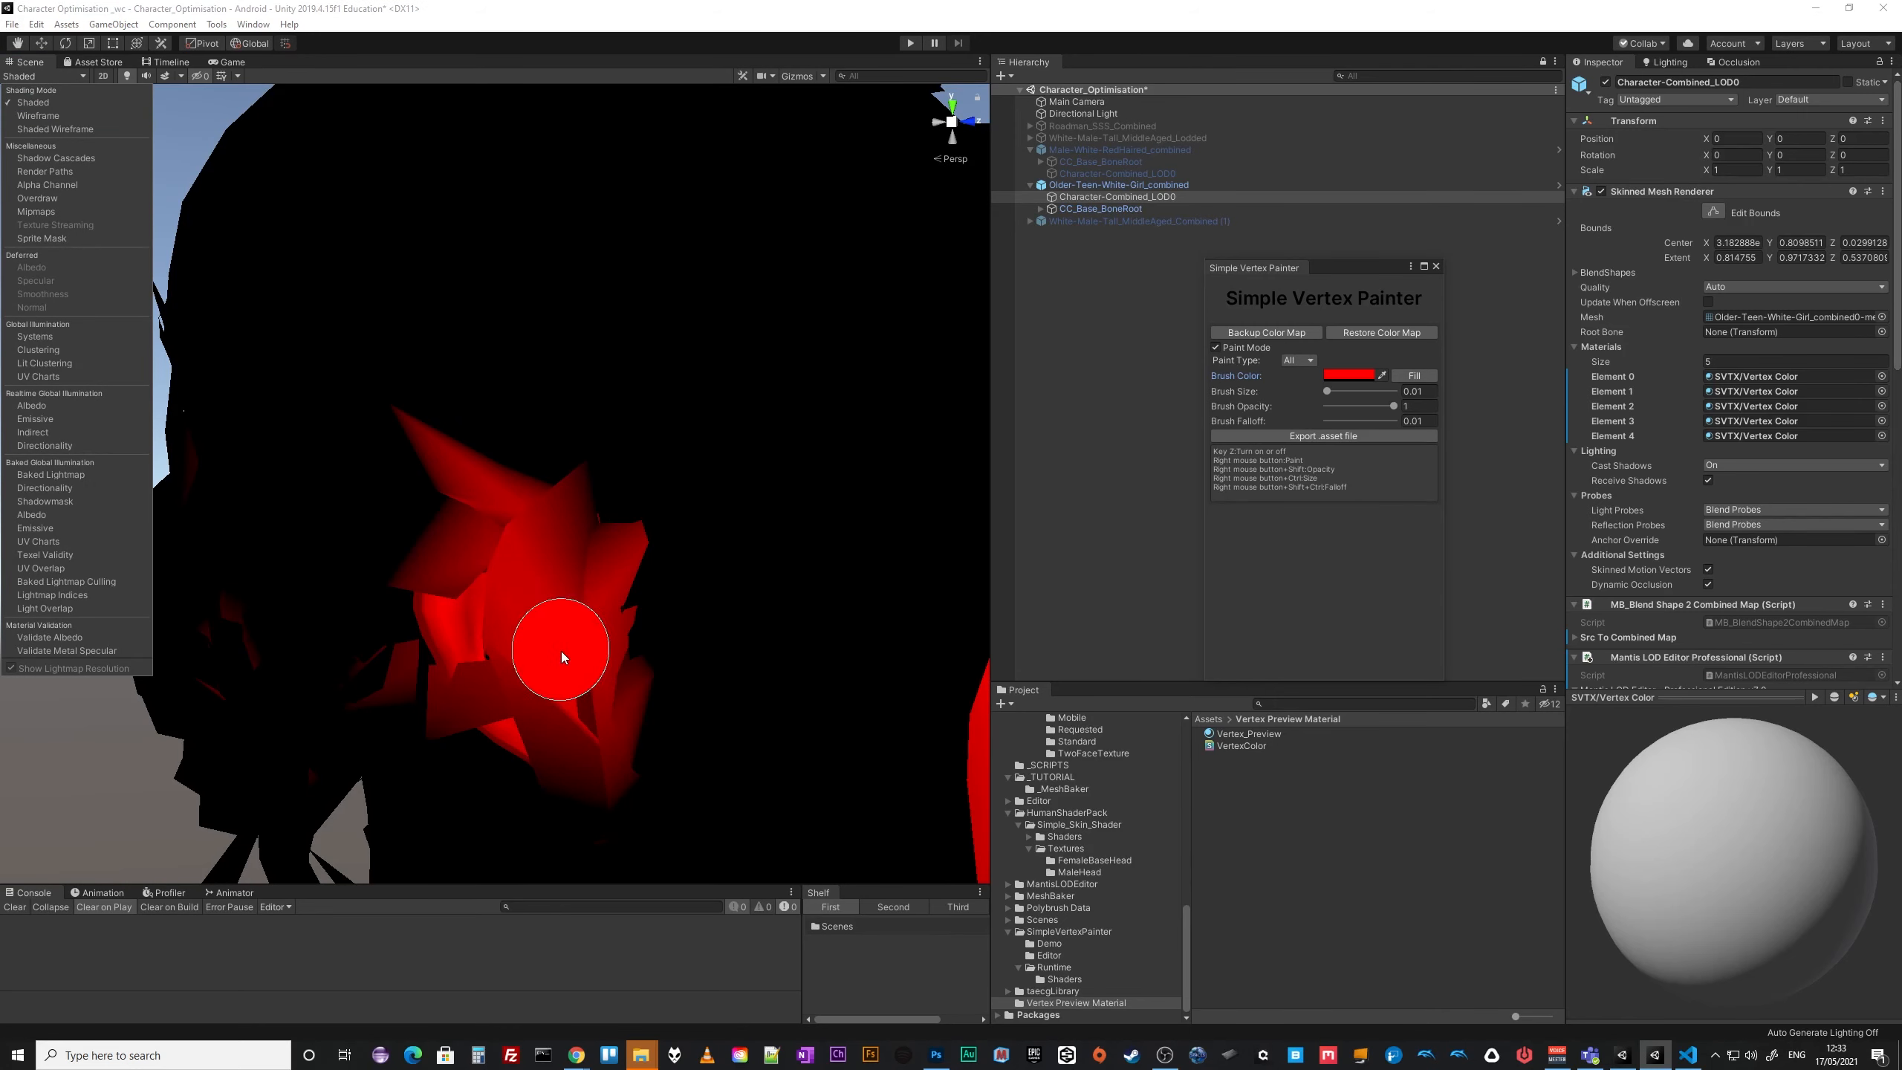
# Extend the red paint over the remaining right ear vertices and inspect the painted head from the front.
pyautogui.scroll(5, 630, 632)
pyautogui.keyDown('alt'); pyautogui.moveTo(630, 633); pyautogui.dragTo(667, 604, button='right'); pyautogui.keyUp('alt')
pyautogui.moveTo(667, 603)
pyautogui.mouseDown(button='middle')
pyautogui.moveTo(788, 576)
pyautogui.moveTo(747, 564)
pyautogui.mouseUp(button='middle')
pyautogui.moveTo(612, 429); pyautogui.dragTo(606, 356, button='right')
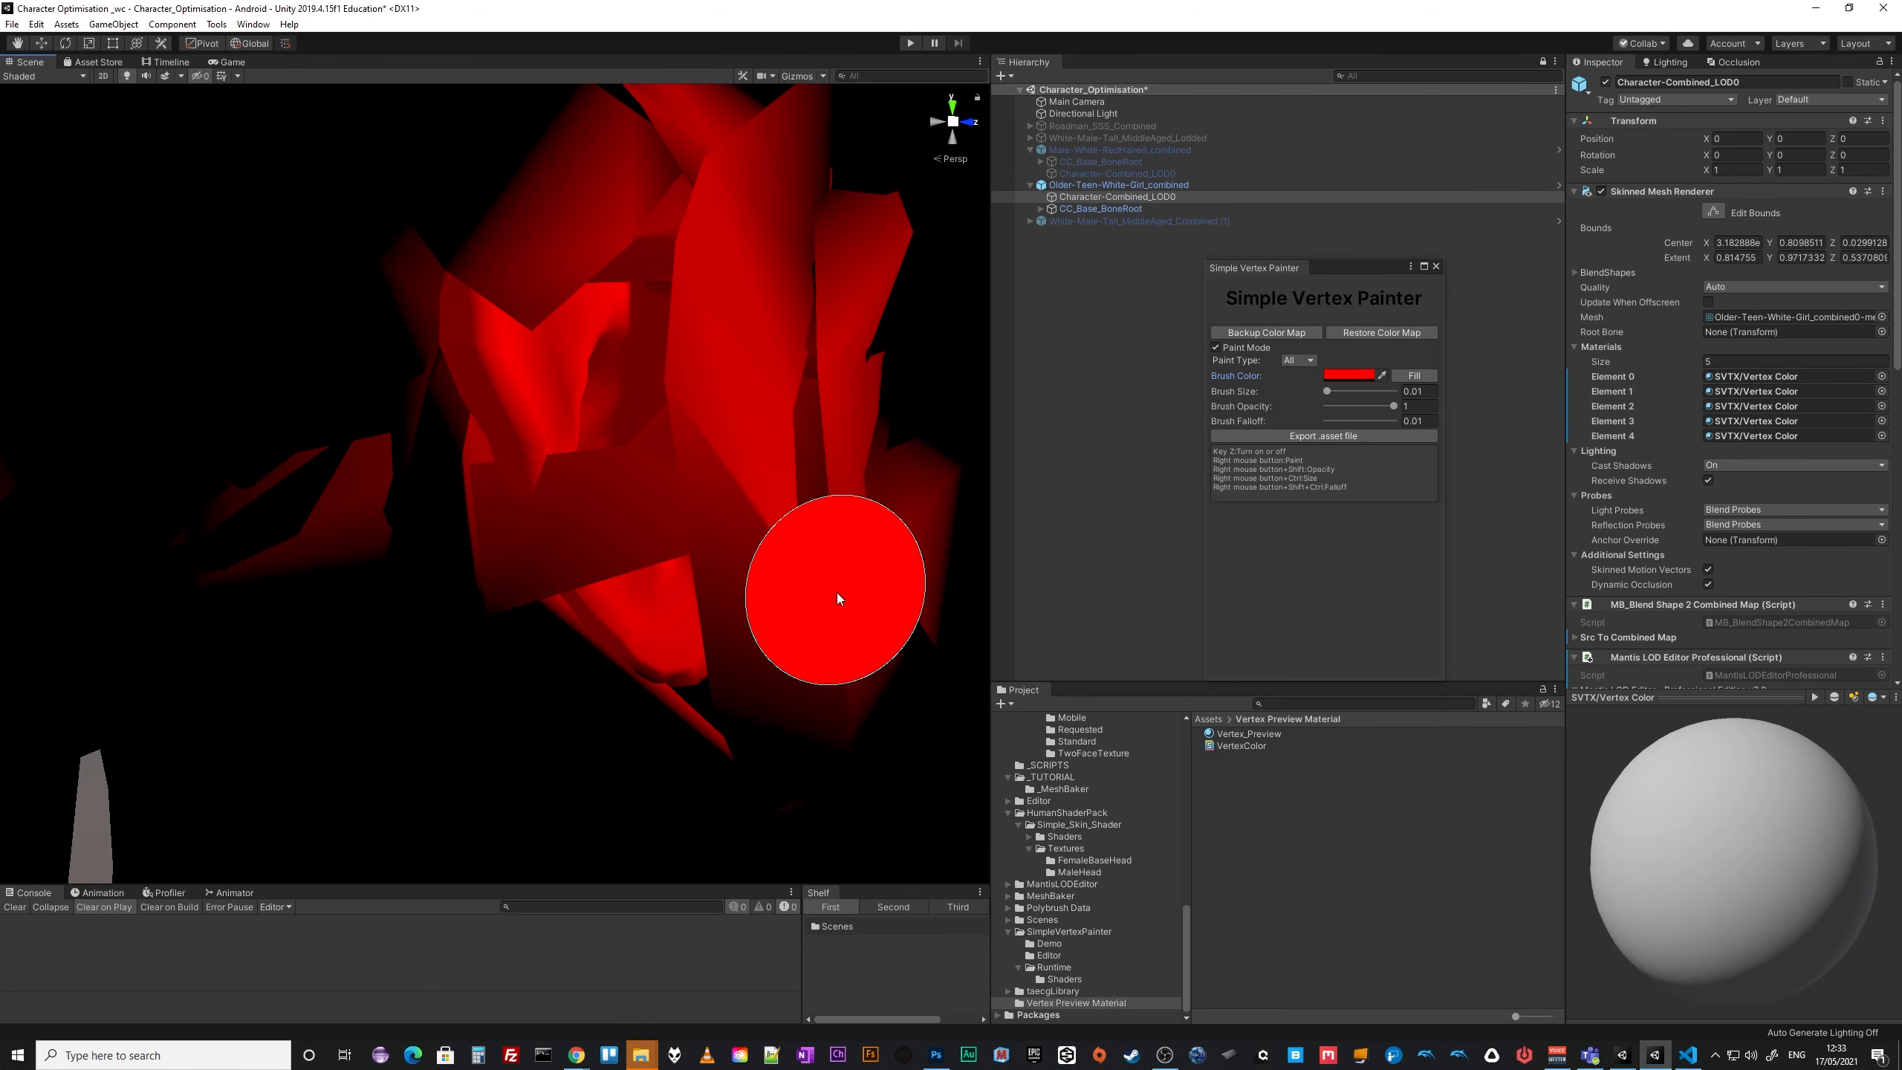
pyautogui.moveTo(802, 645)
pyautogui.keyDown('alt'); pyautogui.mouseDown()
pyautogui.moveTo(768, 667)
pyautogui.moveTo(424, 637)
pyautogui.moveTo(595, 637)
pyautogui.moveTo(538, 630)
pyautogui.mouseUp(); pyautogui.keyUp('alt')
pyautogui.moveTo(538, 630)
pyautogui.keyDown('alt'); pyautogui.mouseDown(button='right')
pyautogui.moveTo(467, 636)
pyautogui.moveTo(624, 641)
pyautogui.moveTo(553, 646)
pyautogui.moveTo(582, 637)
pyautogui.mouseUp(button='right'); pyautogui.keyUp('alt')
pyautogui.moveTo(582, 637)
pyautogui.keyDown('alt'); pyautogui.mouseDown()
pyautogui.moveTo(476, 636)
pyautogui.moveTo(563, 648)
pyautogui.mouseUp(); pyautogui.keyUp('alt')
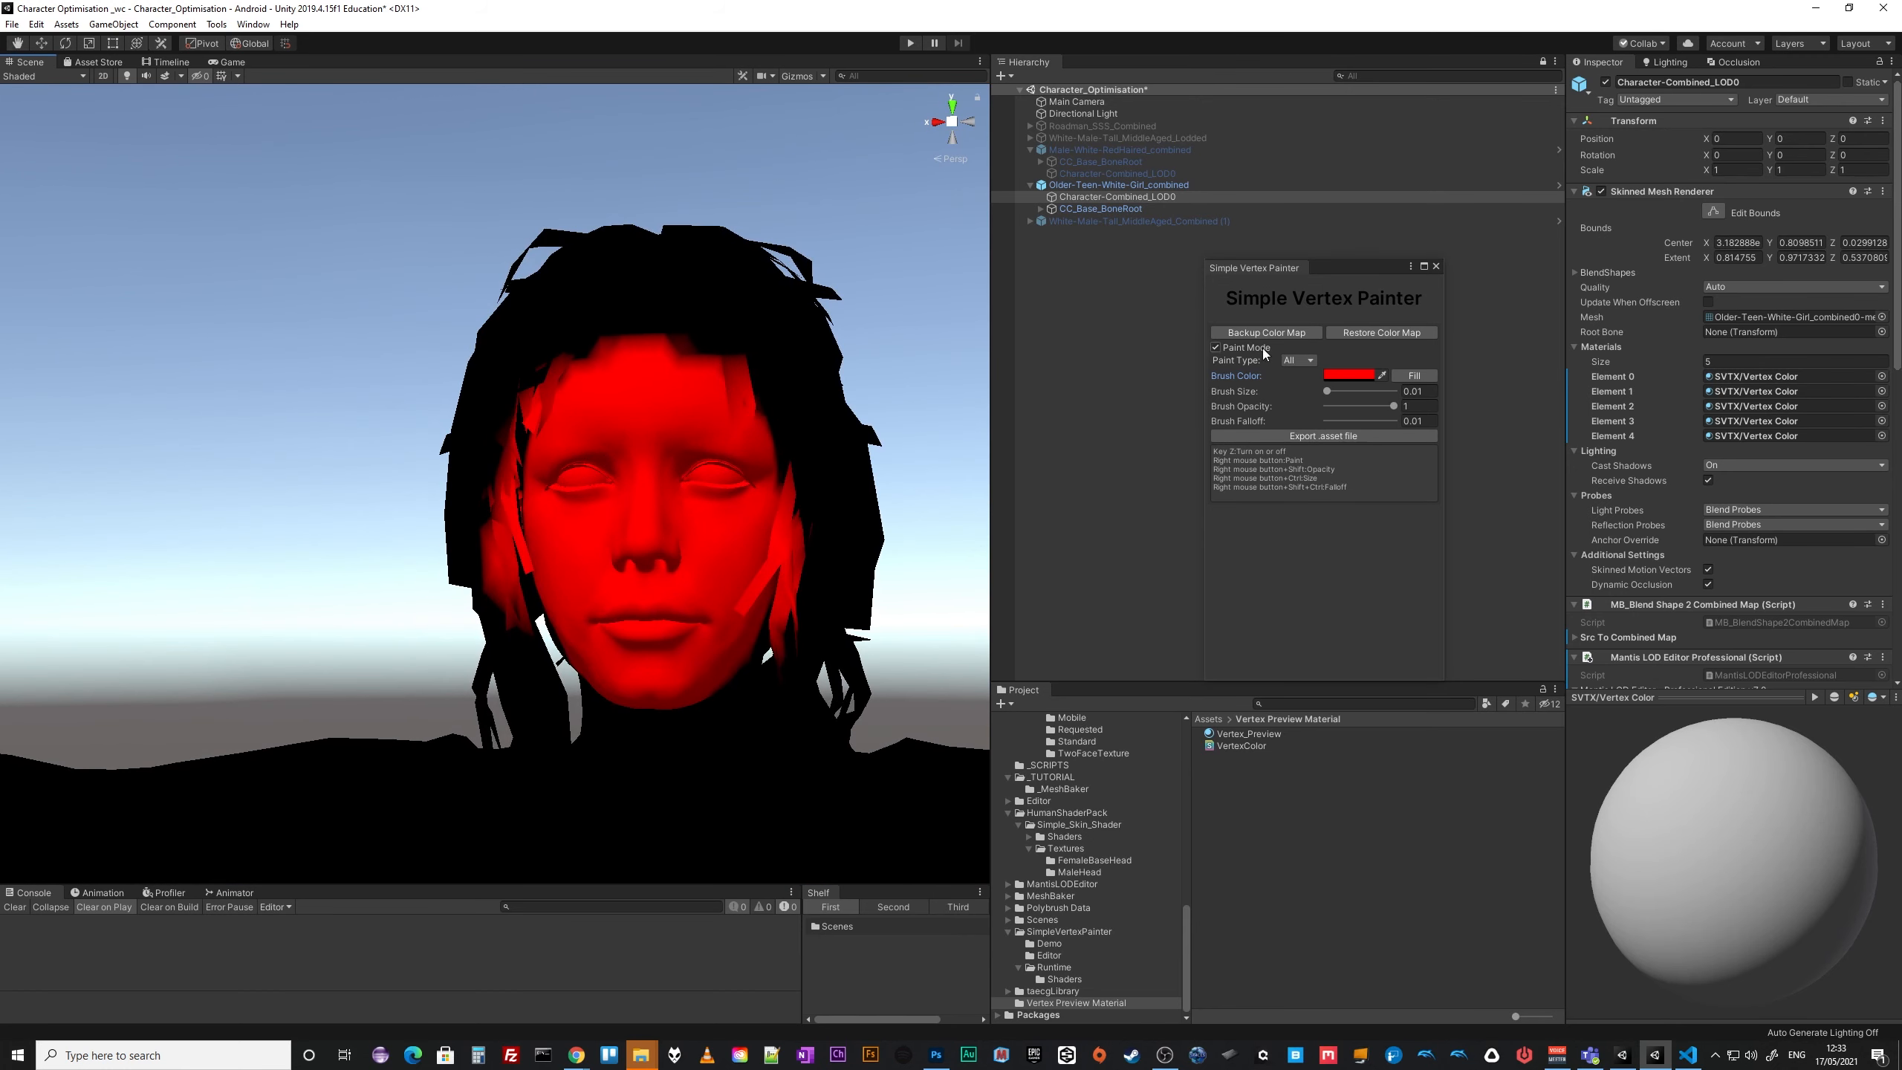
# Turn off Paint Mode, close Simple Vertex Painter, and view the textured face up close.
pyautogui.click(1217, 346)
pyautogui.click(1436, 267)
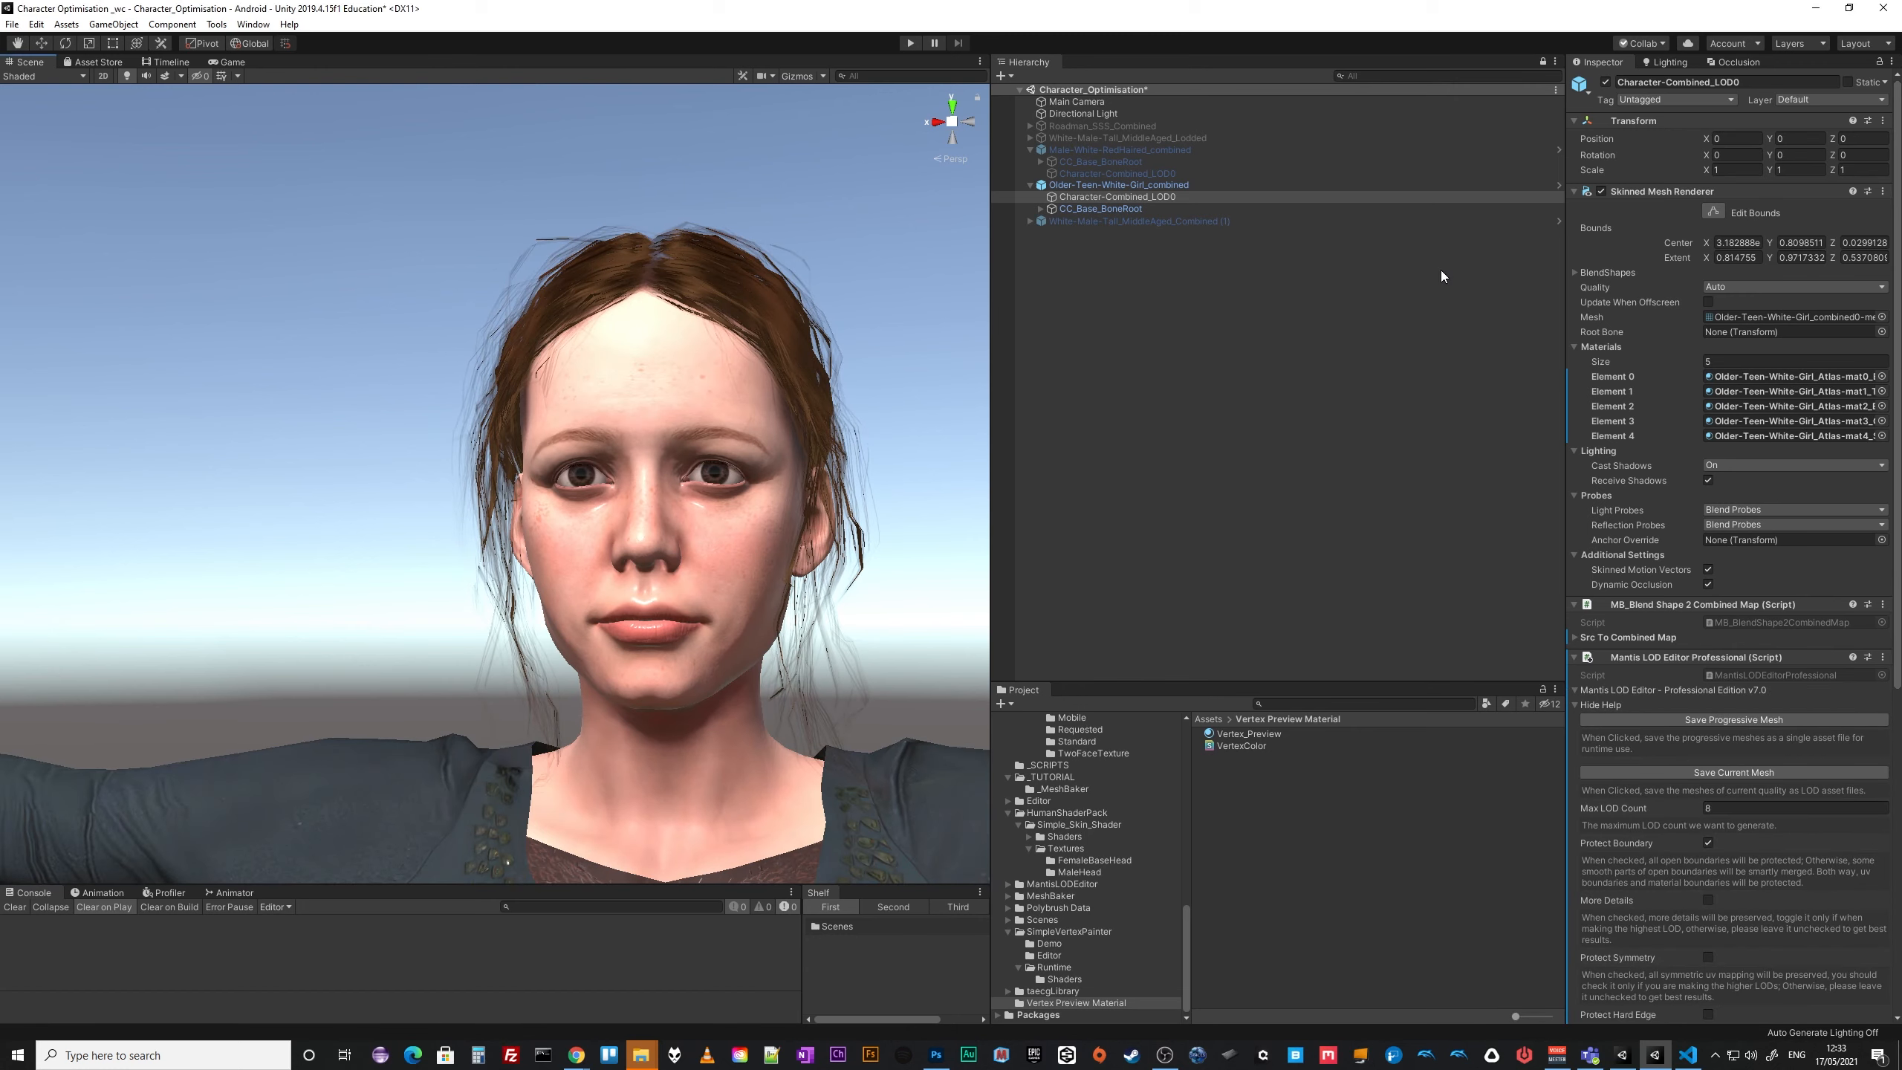
pyautogui.keyDown('alt'); pyautogui.scroll(2, 824, 524); pyautogui.keyUp('alt')
pyautogui.keyDown('alt'); pyautogui.moveTo(861, 561); pyautogui.dragTo(896, 582); pyautogui.keyUp('alt')
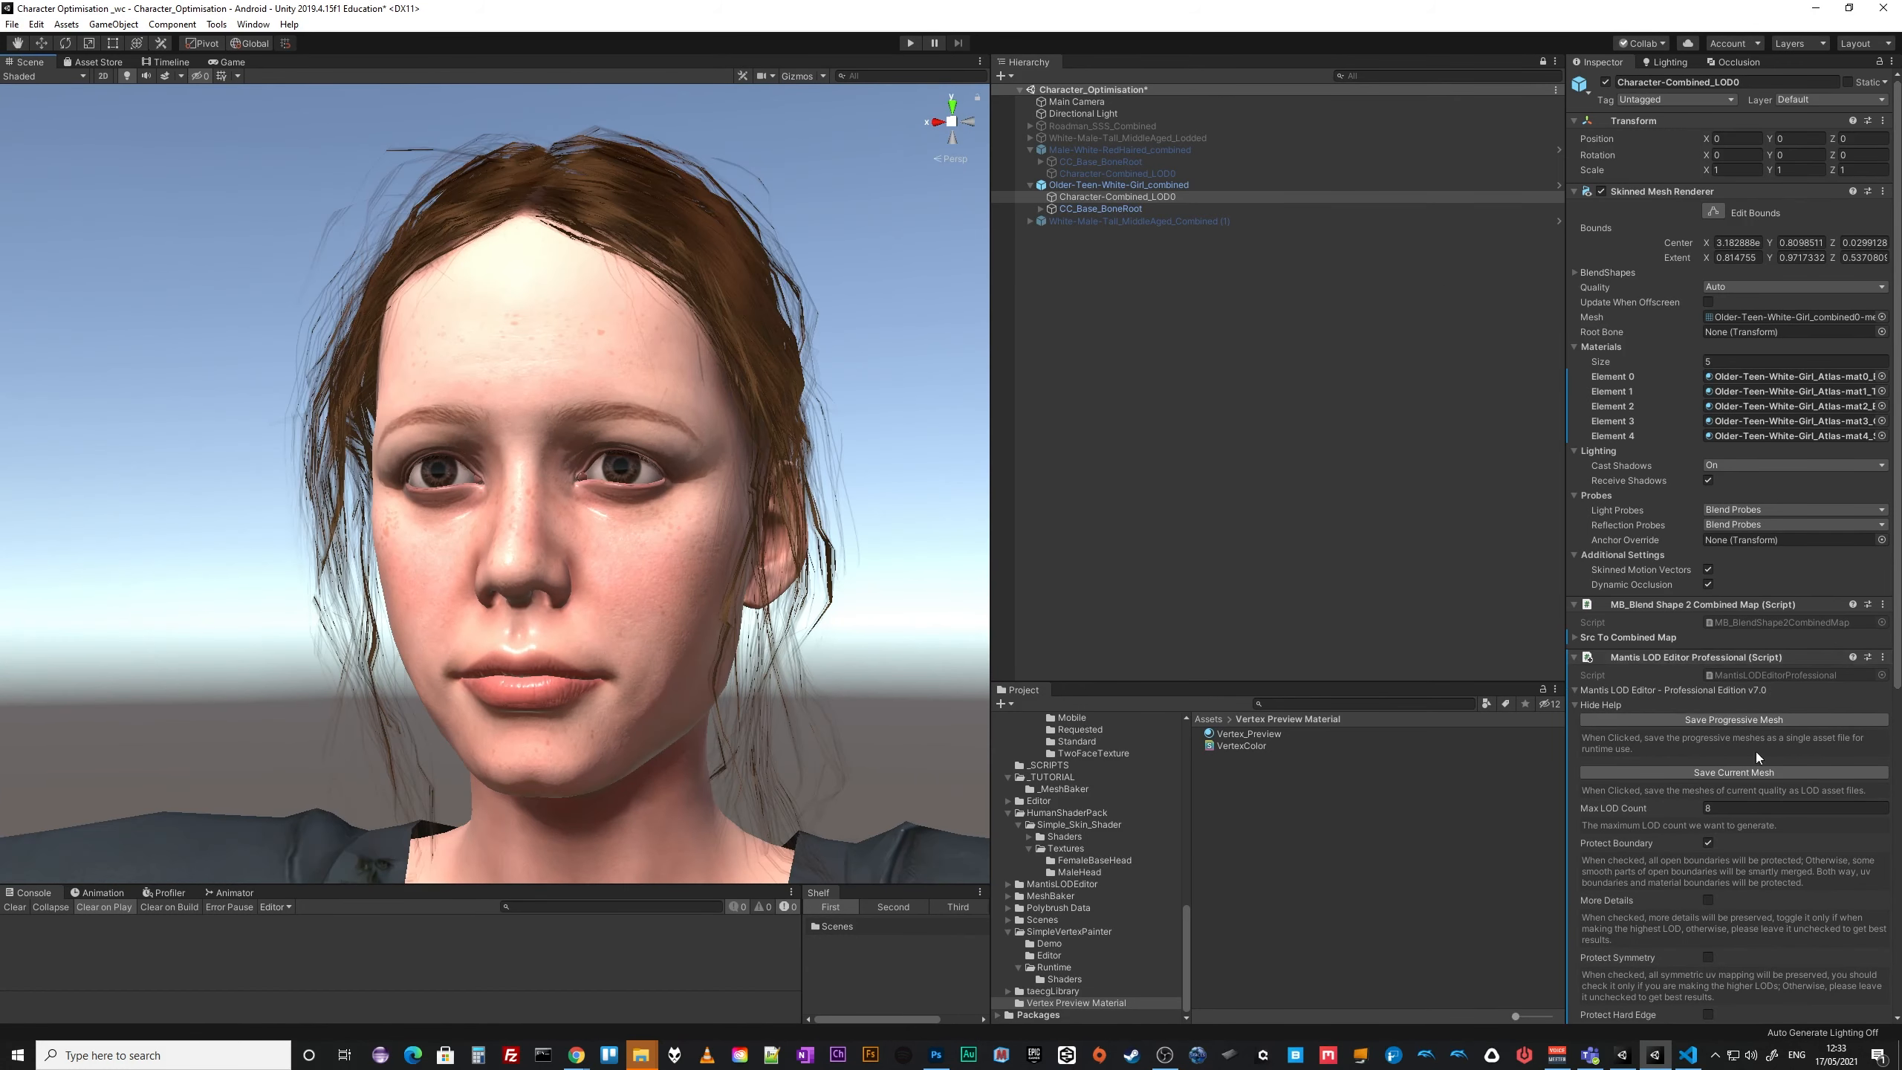
# Test the mesh Quality at 50.6, enable Use Detail Map, and set Detail Boost to 50.
pyautogui.scroll(-5, 1756, 752)
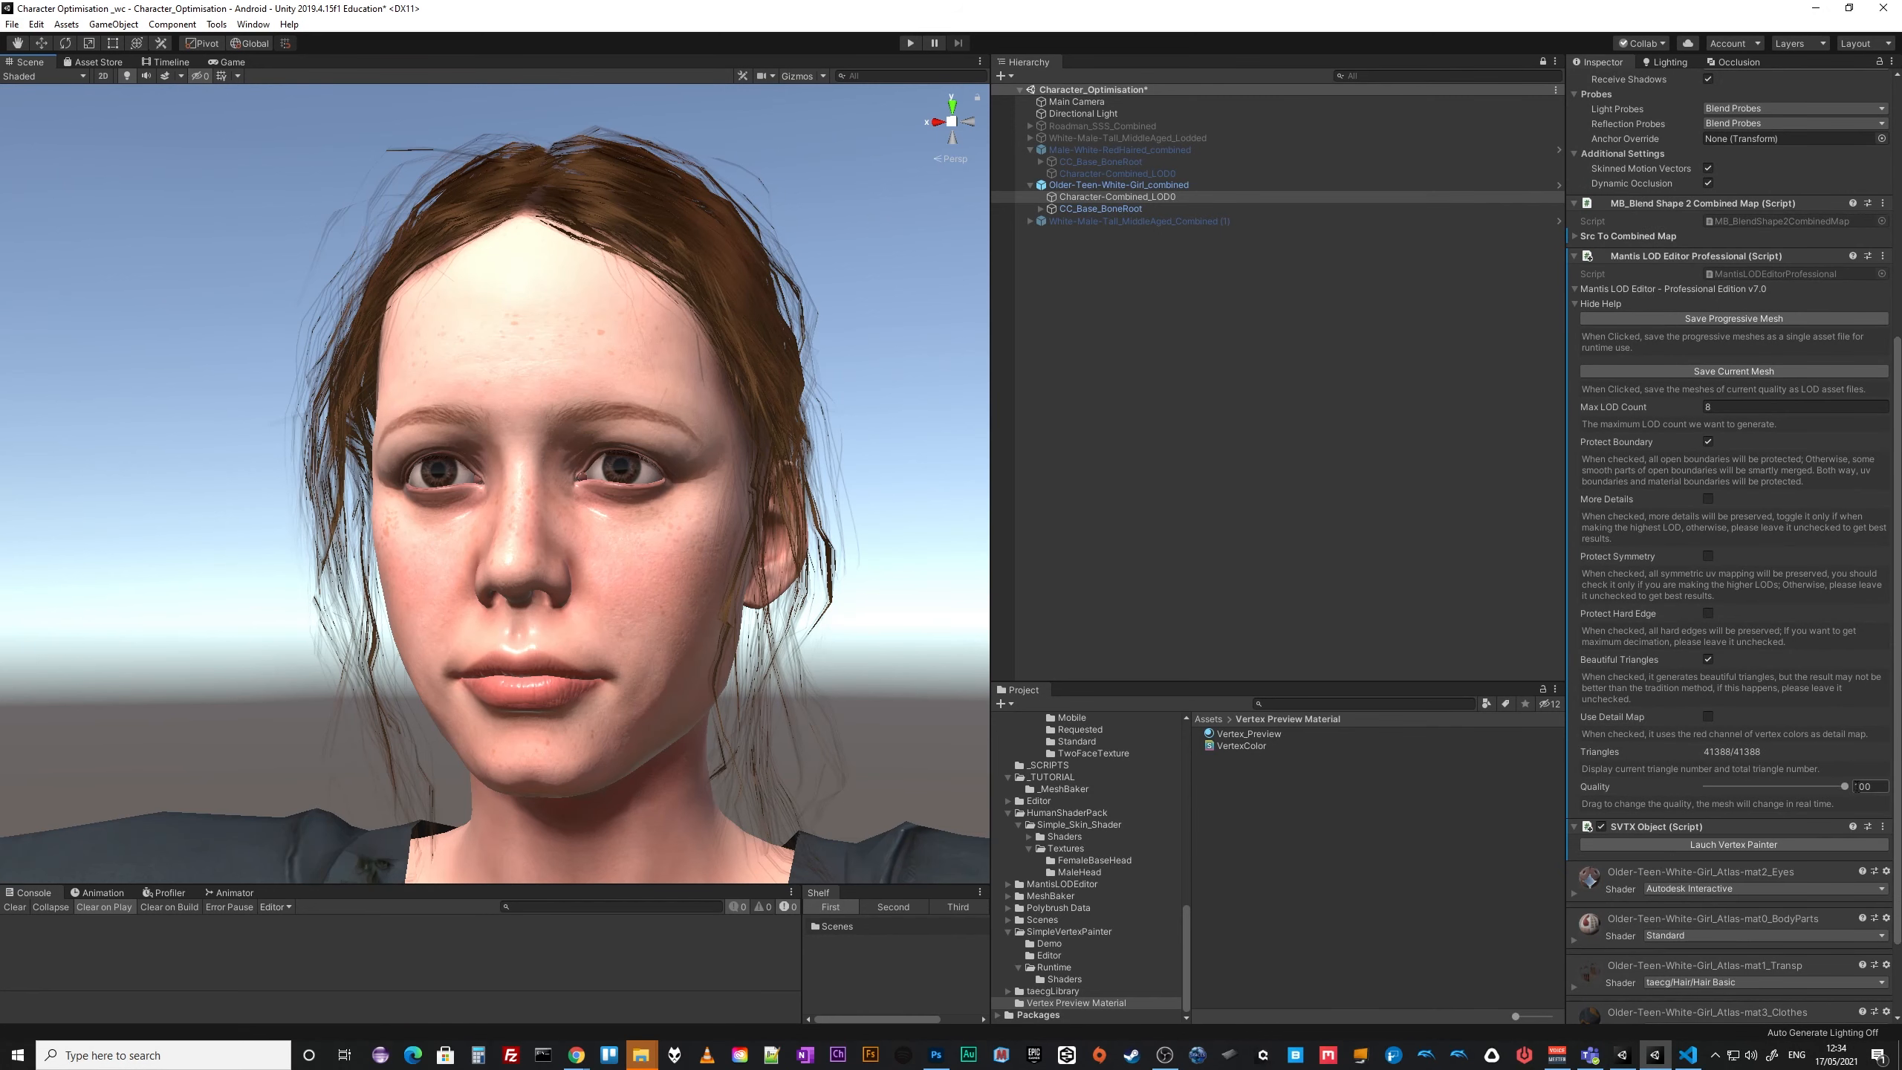
pyautogui.moveTo(1843, 788); pyautogui.dragTo(1774, 782)
pyautogui.click(1707, 716)
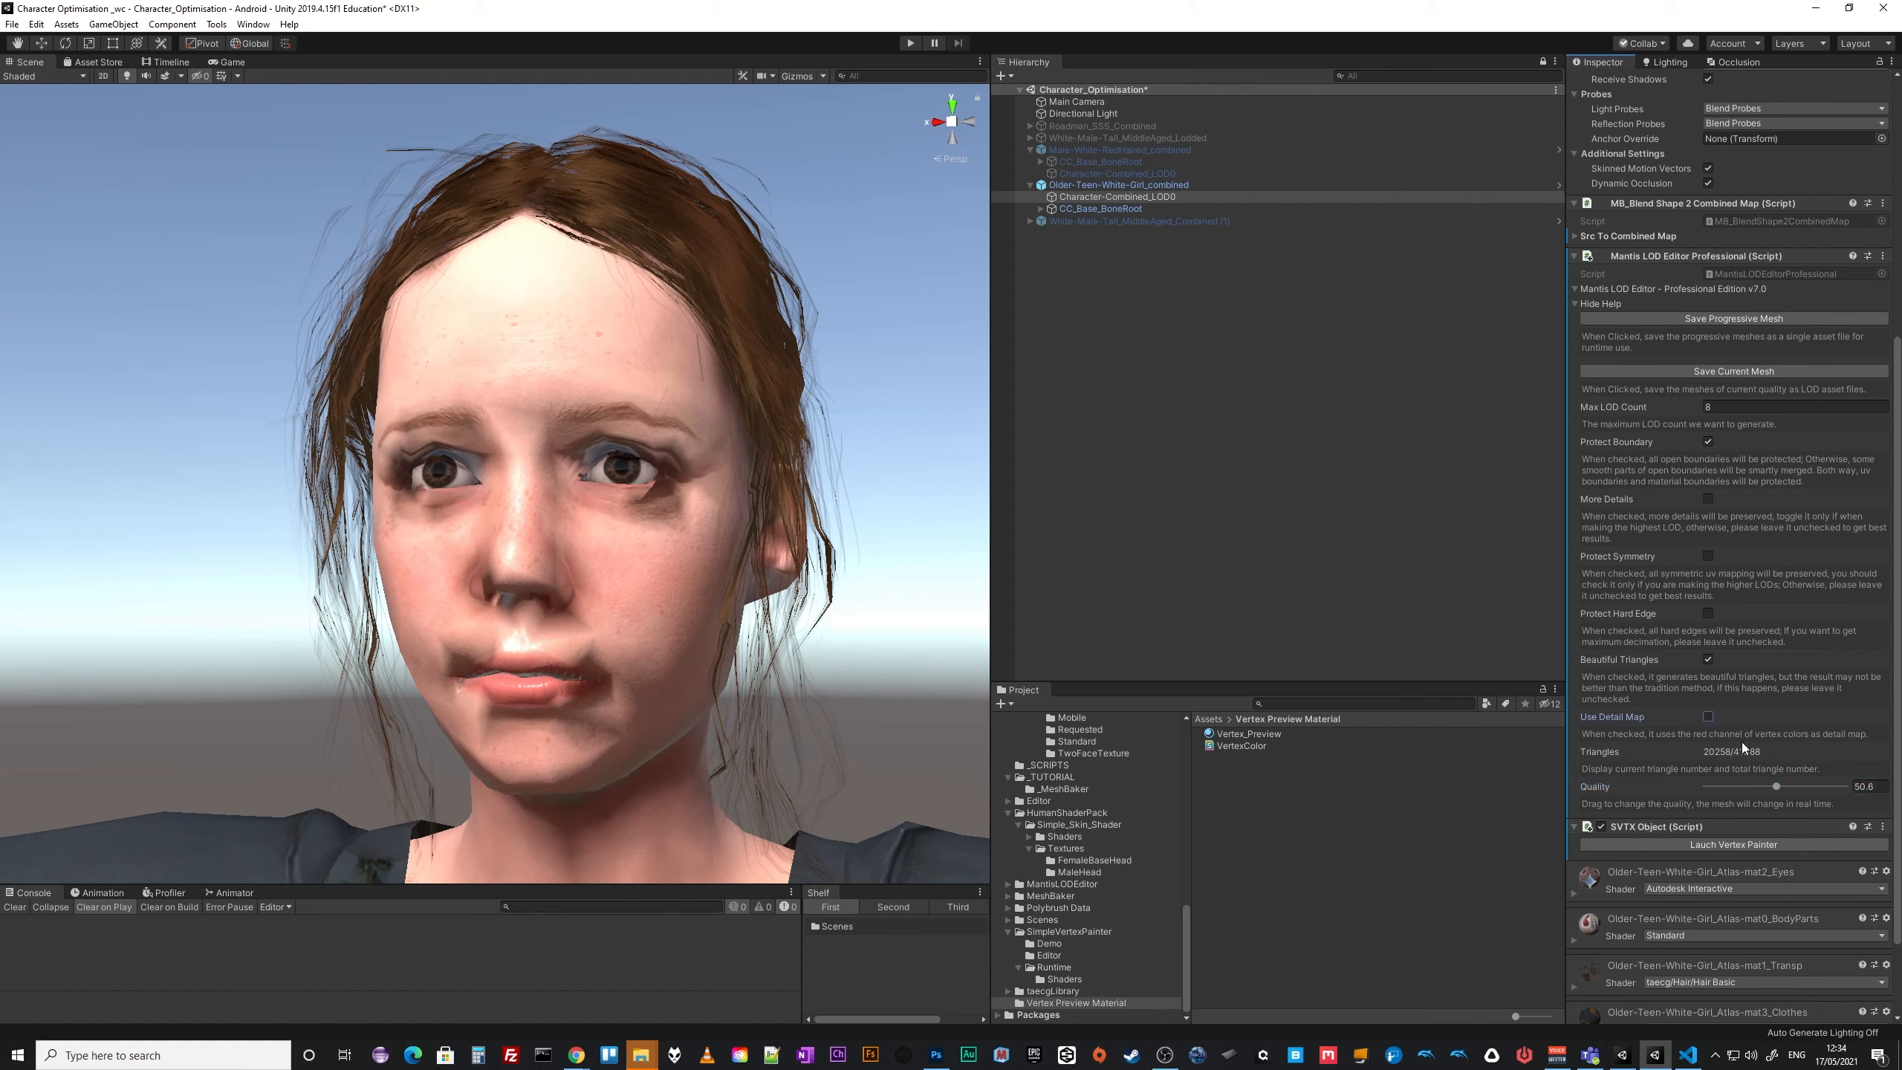
pyautogui.click(1722, 751)
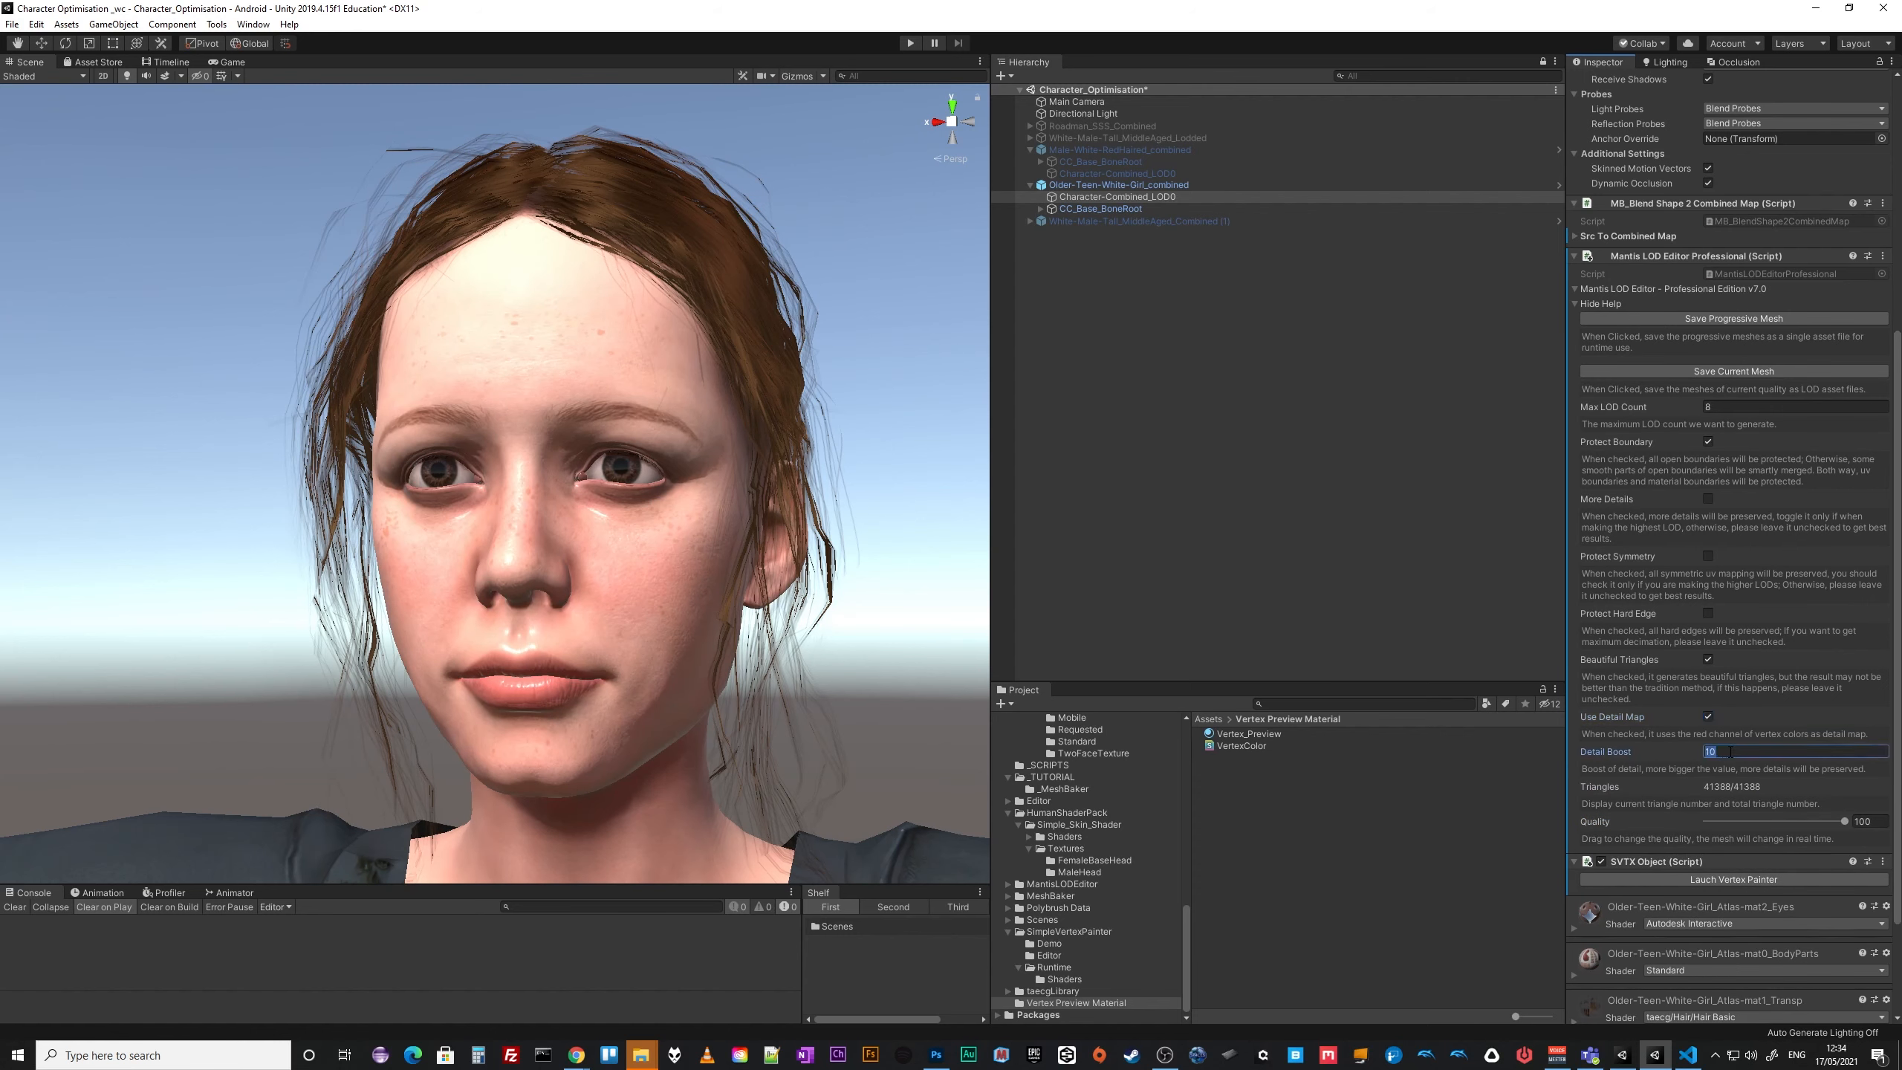
pyautogui.write('5')
# Reduce the mesh Quality to 35 and inspect the character at full-body distance and closer up.
pyautogui.click(1844, 821)
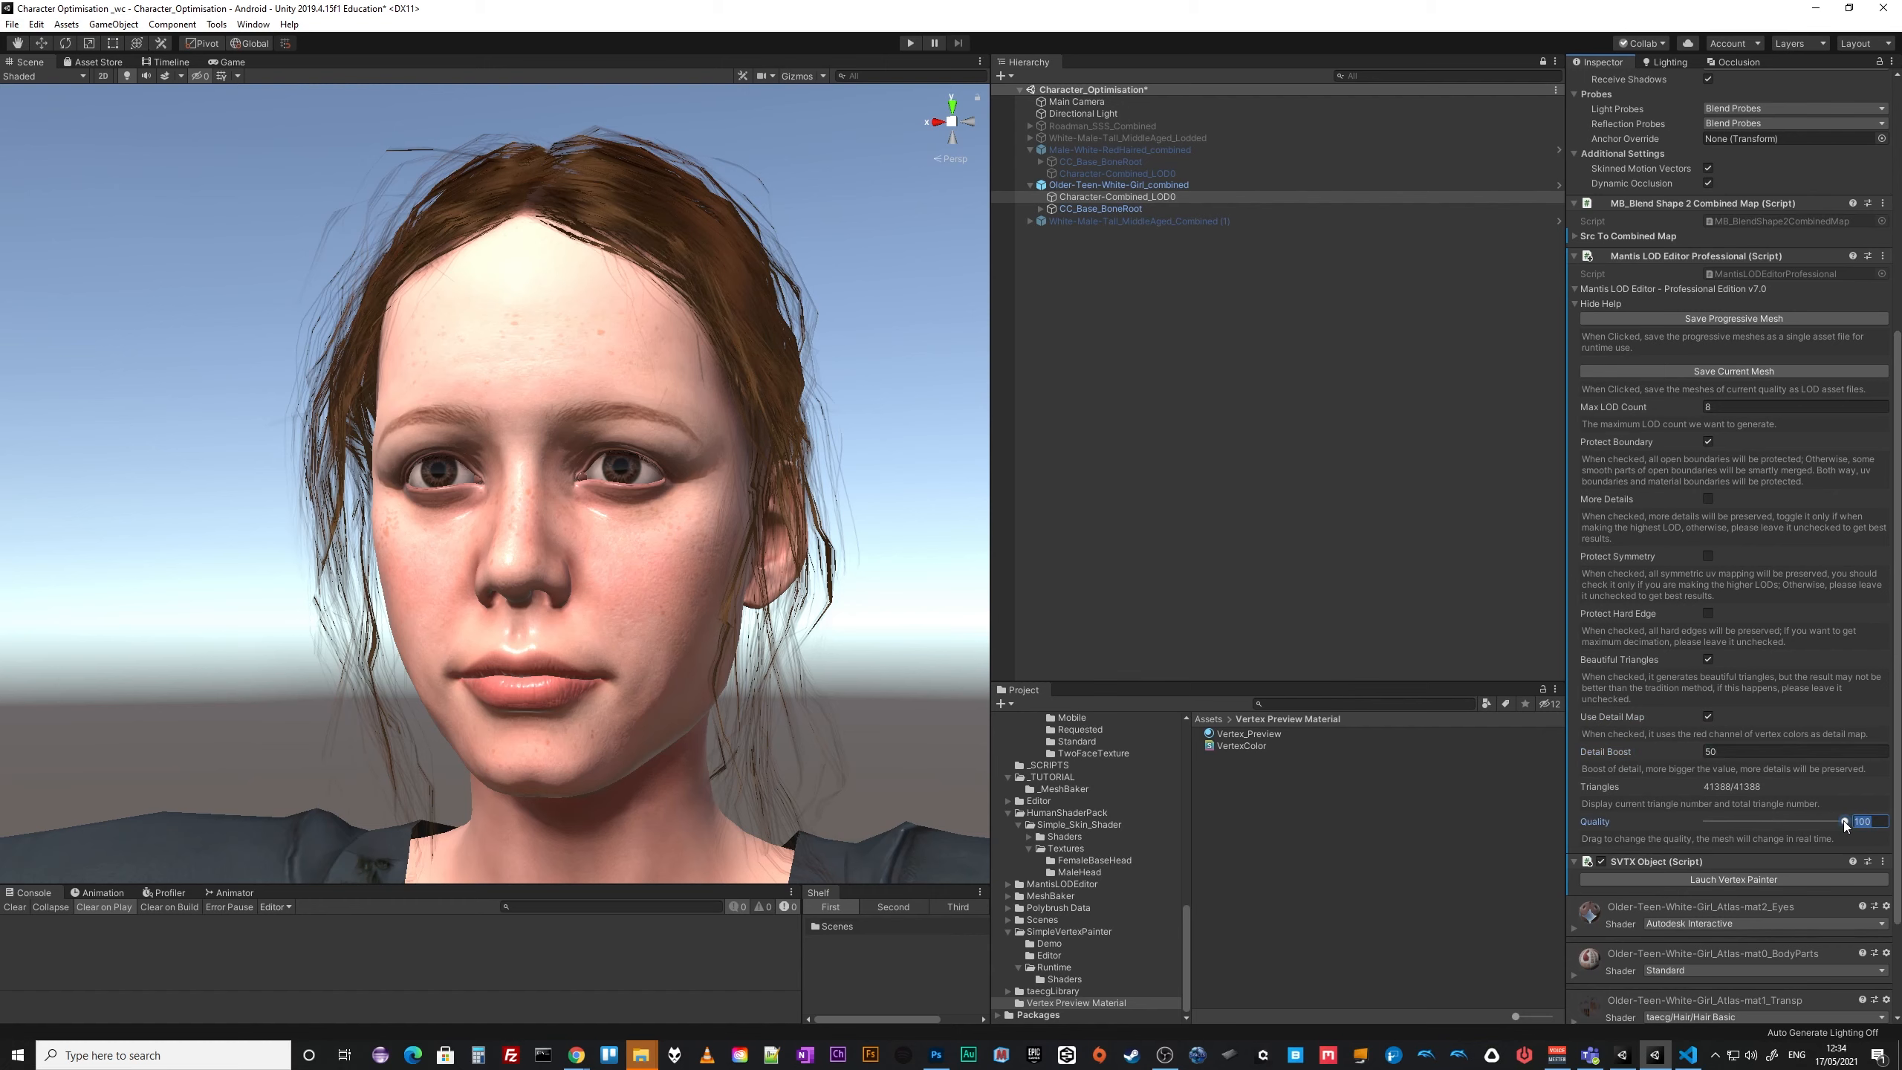
pyautogui.moveTo(1842, 820); pyautogui.dragTo(1756, 823)
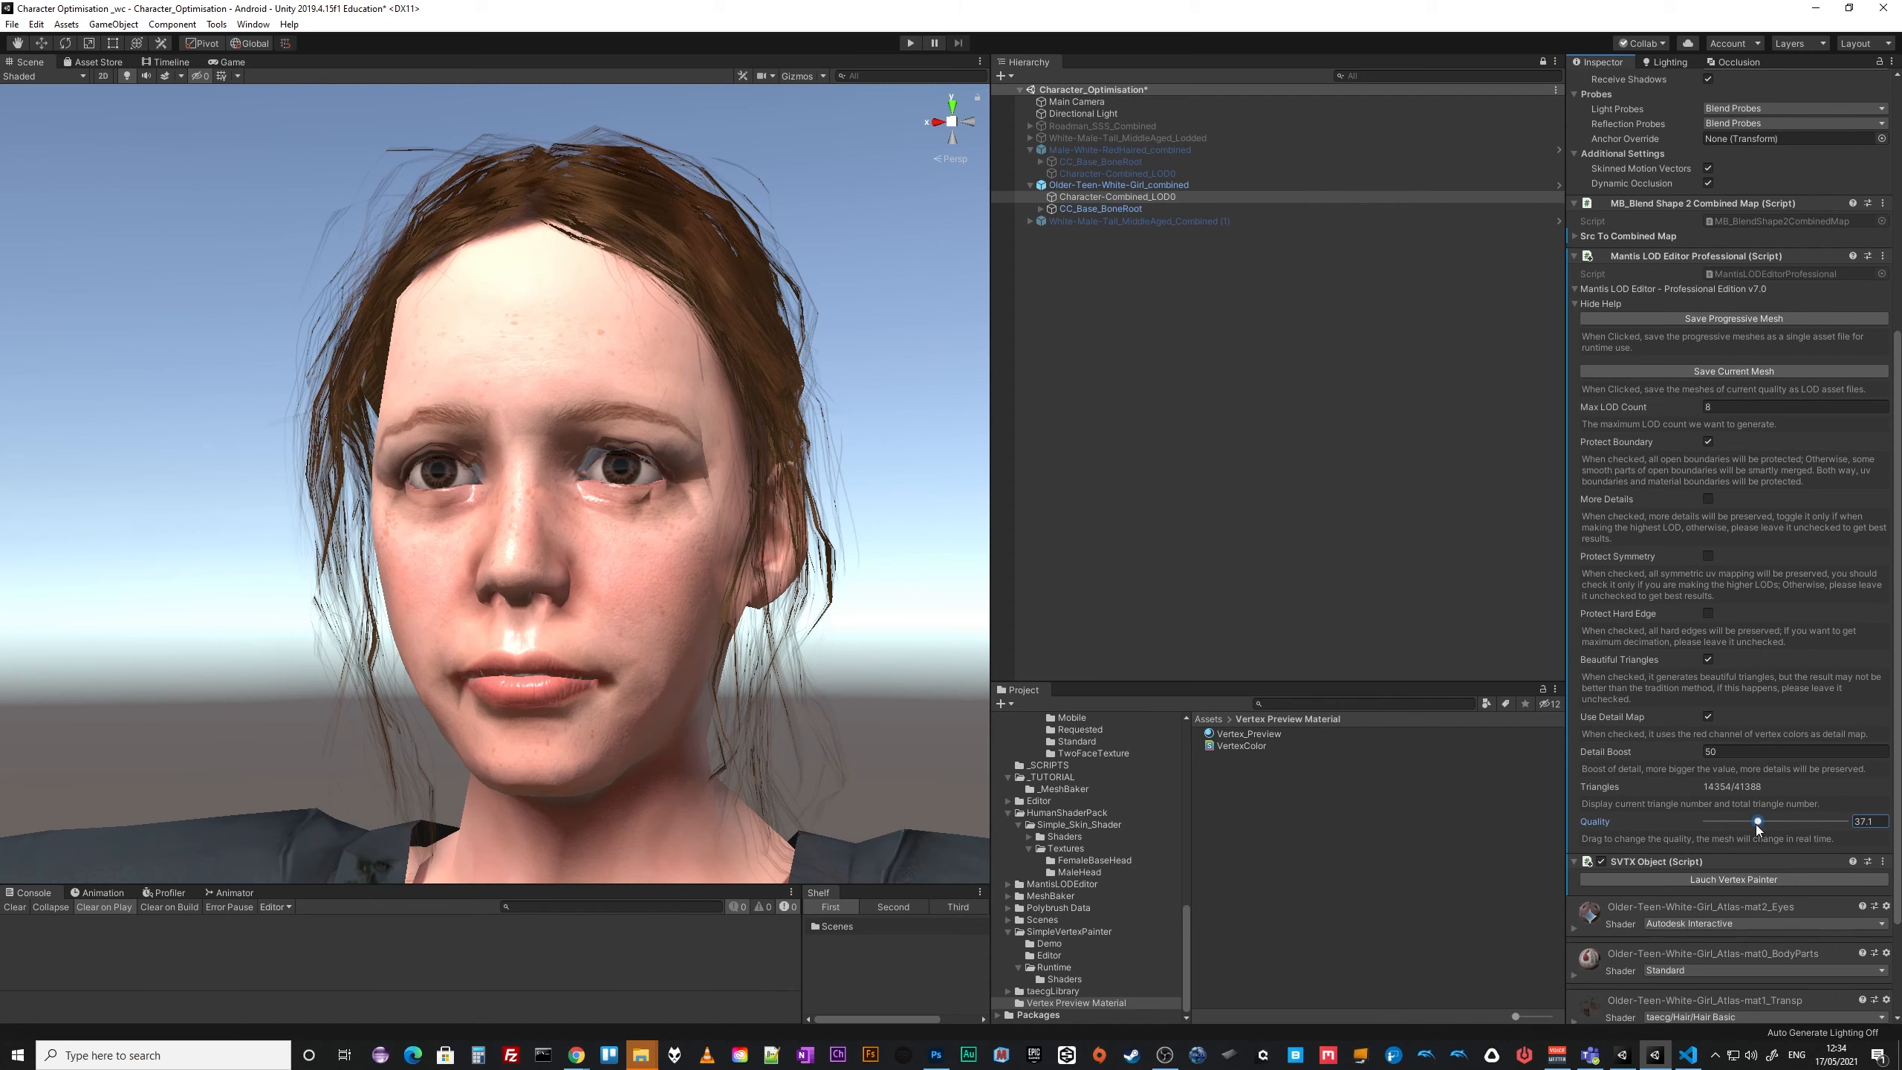
pyautogui.moveTo(1756, 823); pyautogui.dragTo(1754, 823)
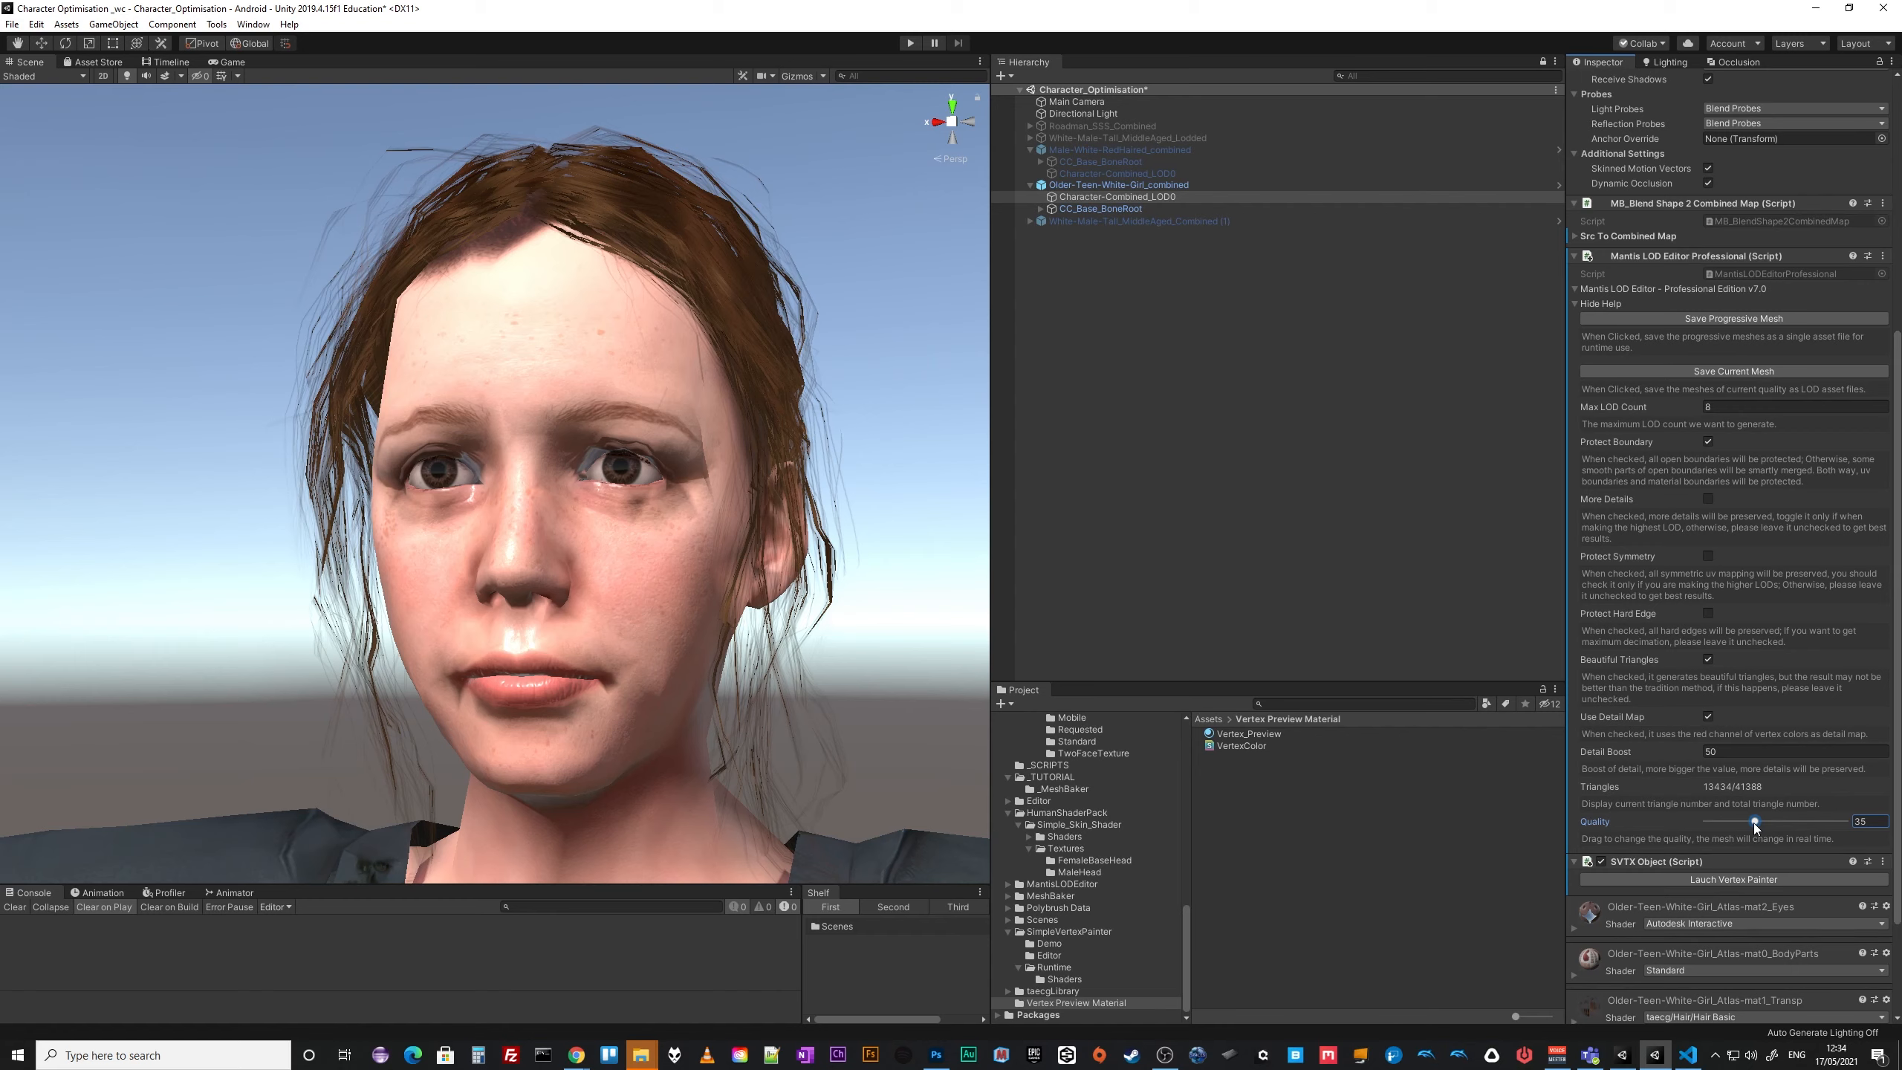
pyautogui.keyDown('alt'); pyautogui.moveTo(628, 714); pyautogui.dragTo(1857, 756, button='right'); pyautogui.keyUp('alt')
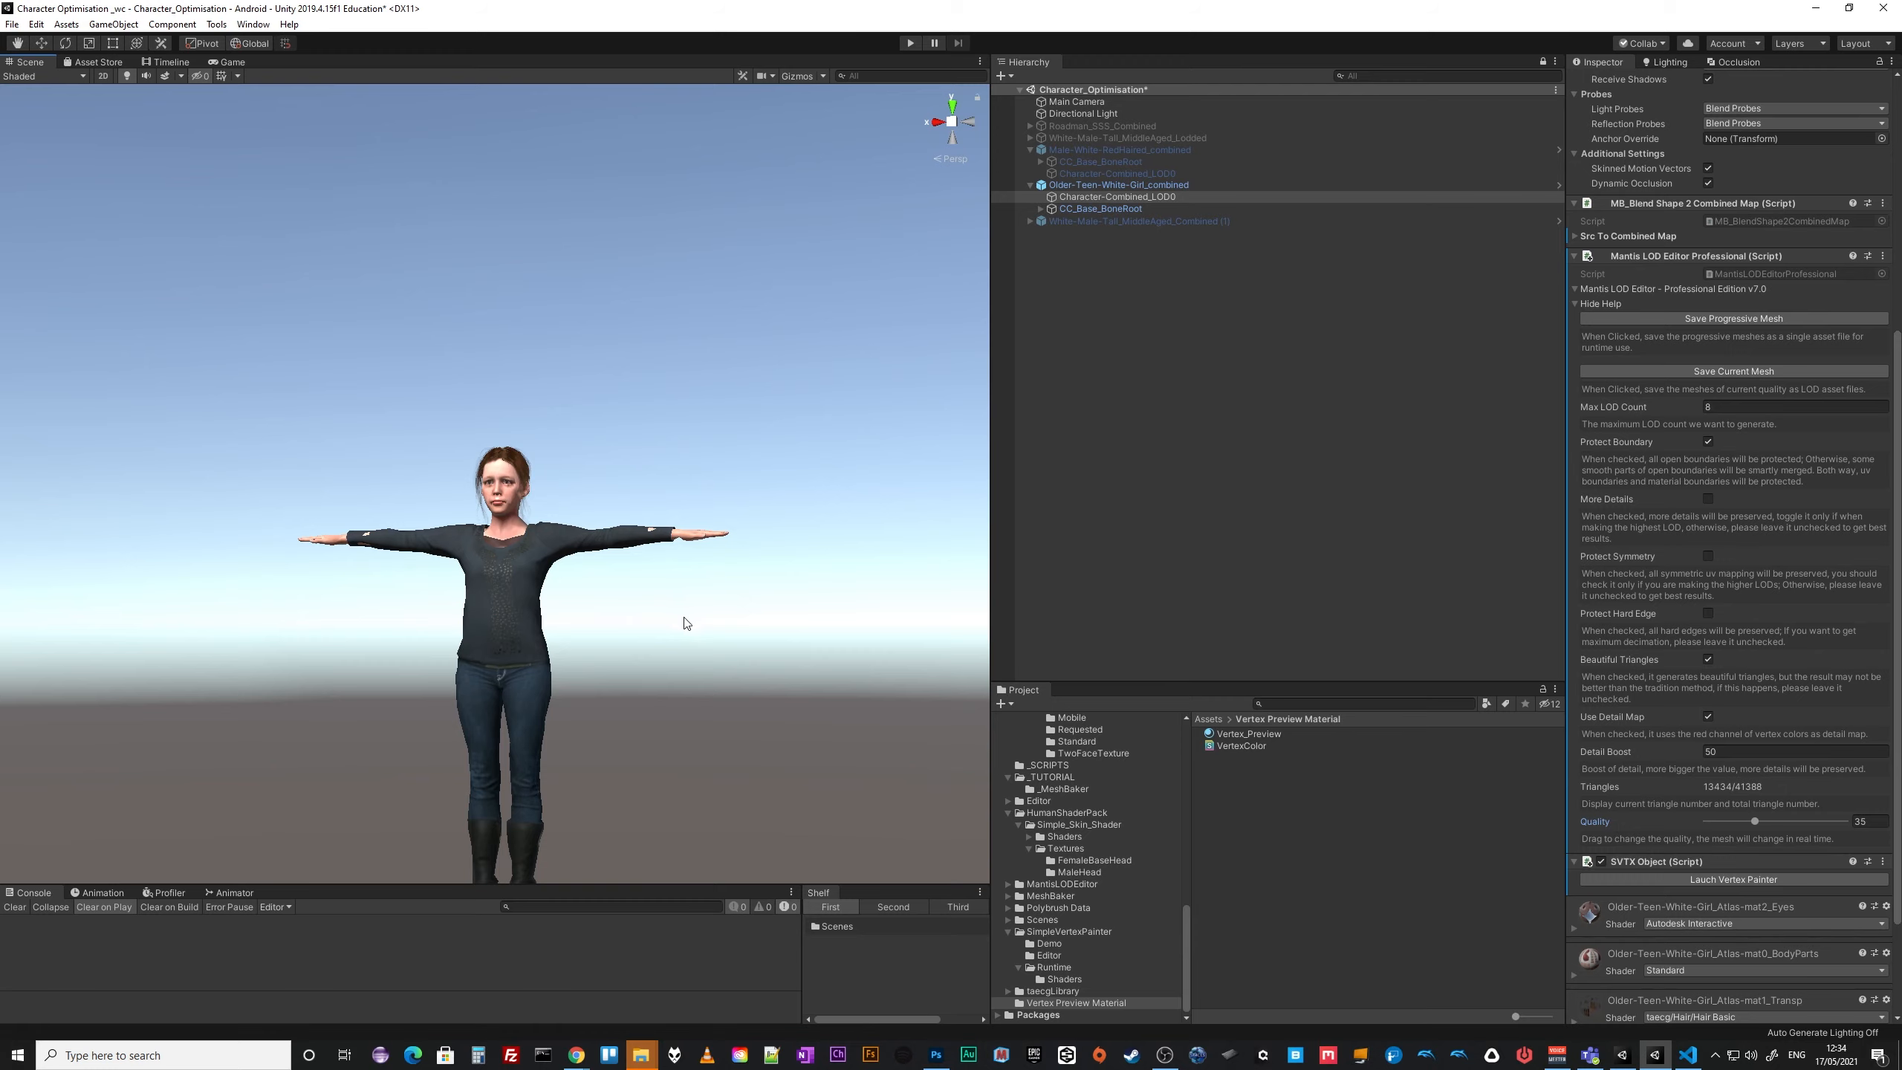
pyautogui.moveTo(681, 614); pyautogui.dragTo(731, 638, button='right')
pyautogui.moveTo(731, 638); pyautogui.dragTo(924, 697, button='middle')
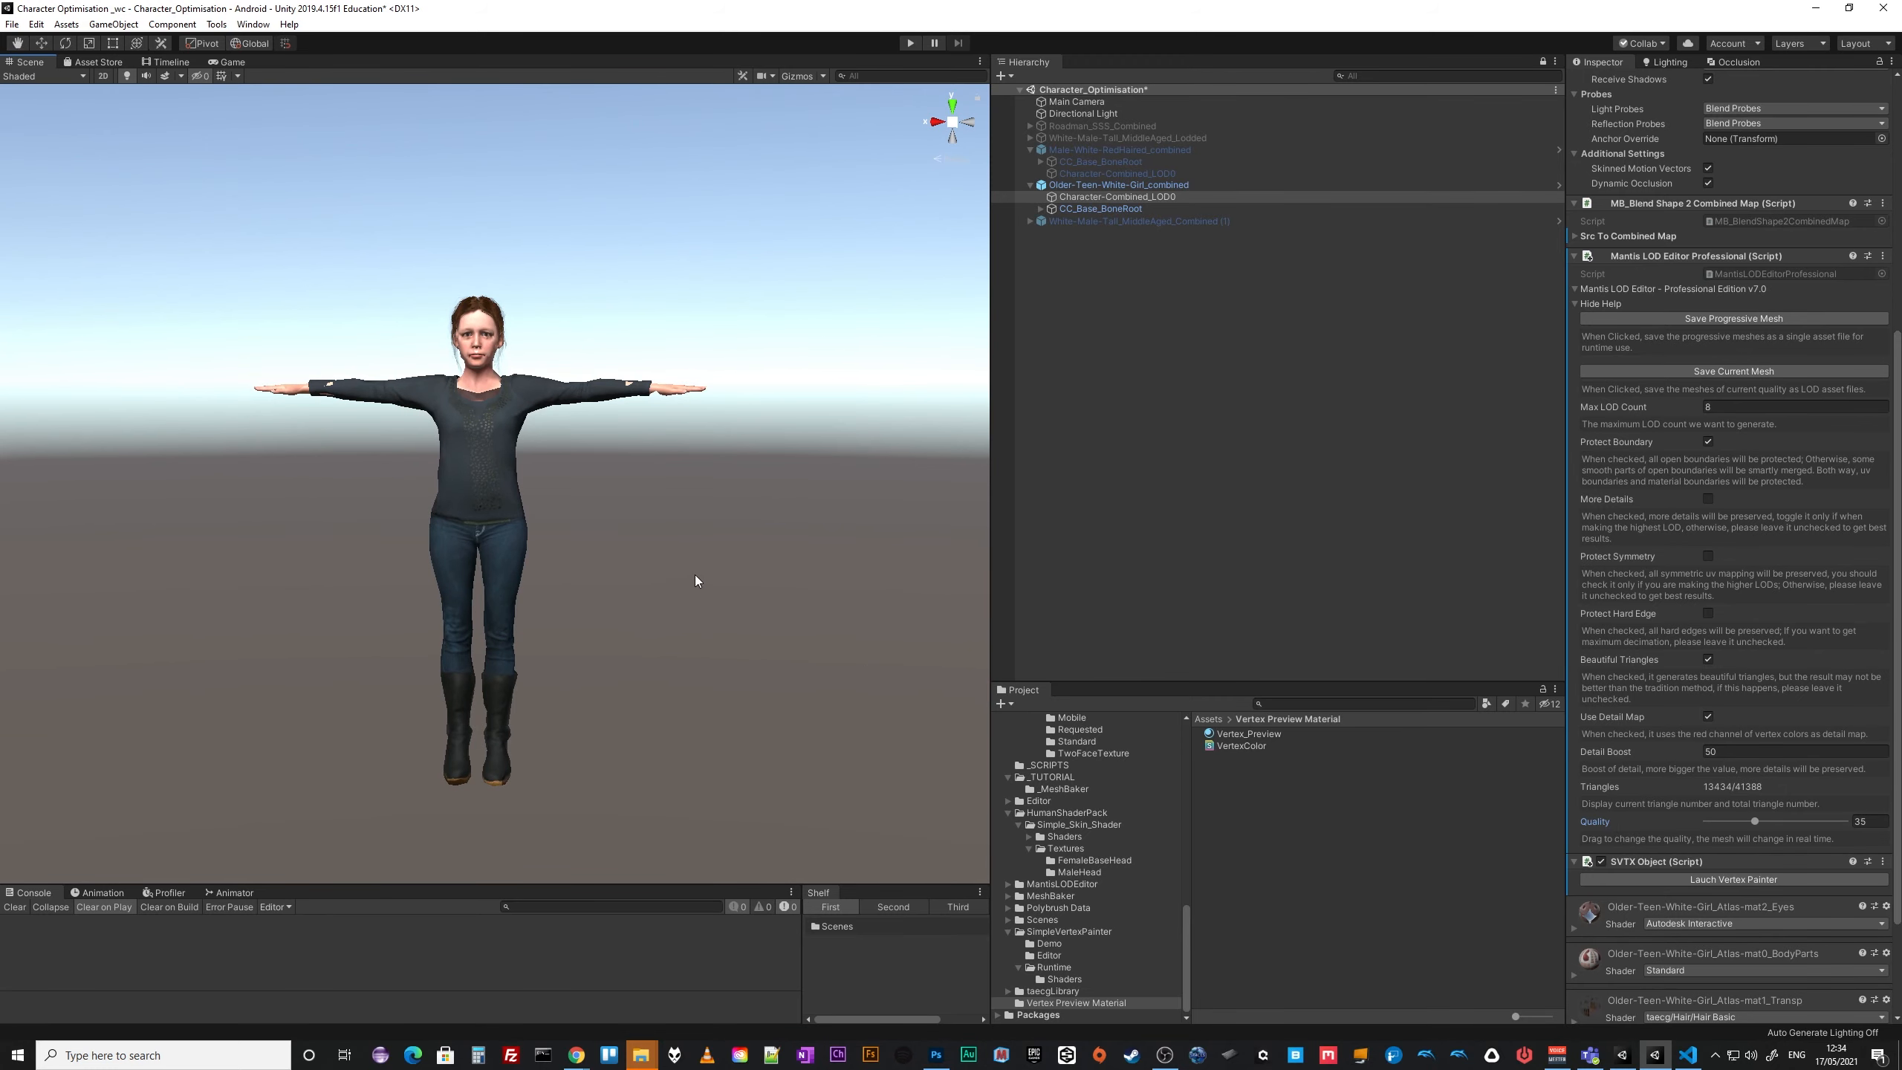
pyautogui.keyDown('alt'); pyautogui.moveTo(697, 582); pyautogui.dragTo(1104, 646, button='right'); pyautogui.keyUp('alt')
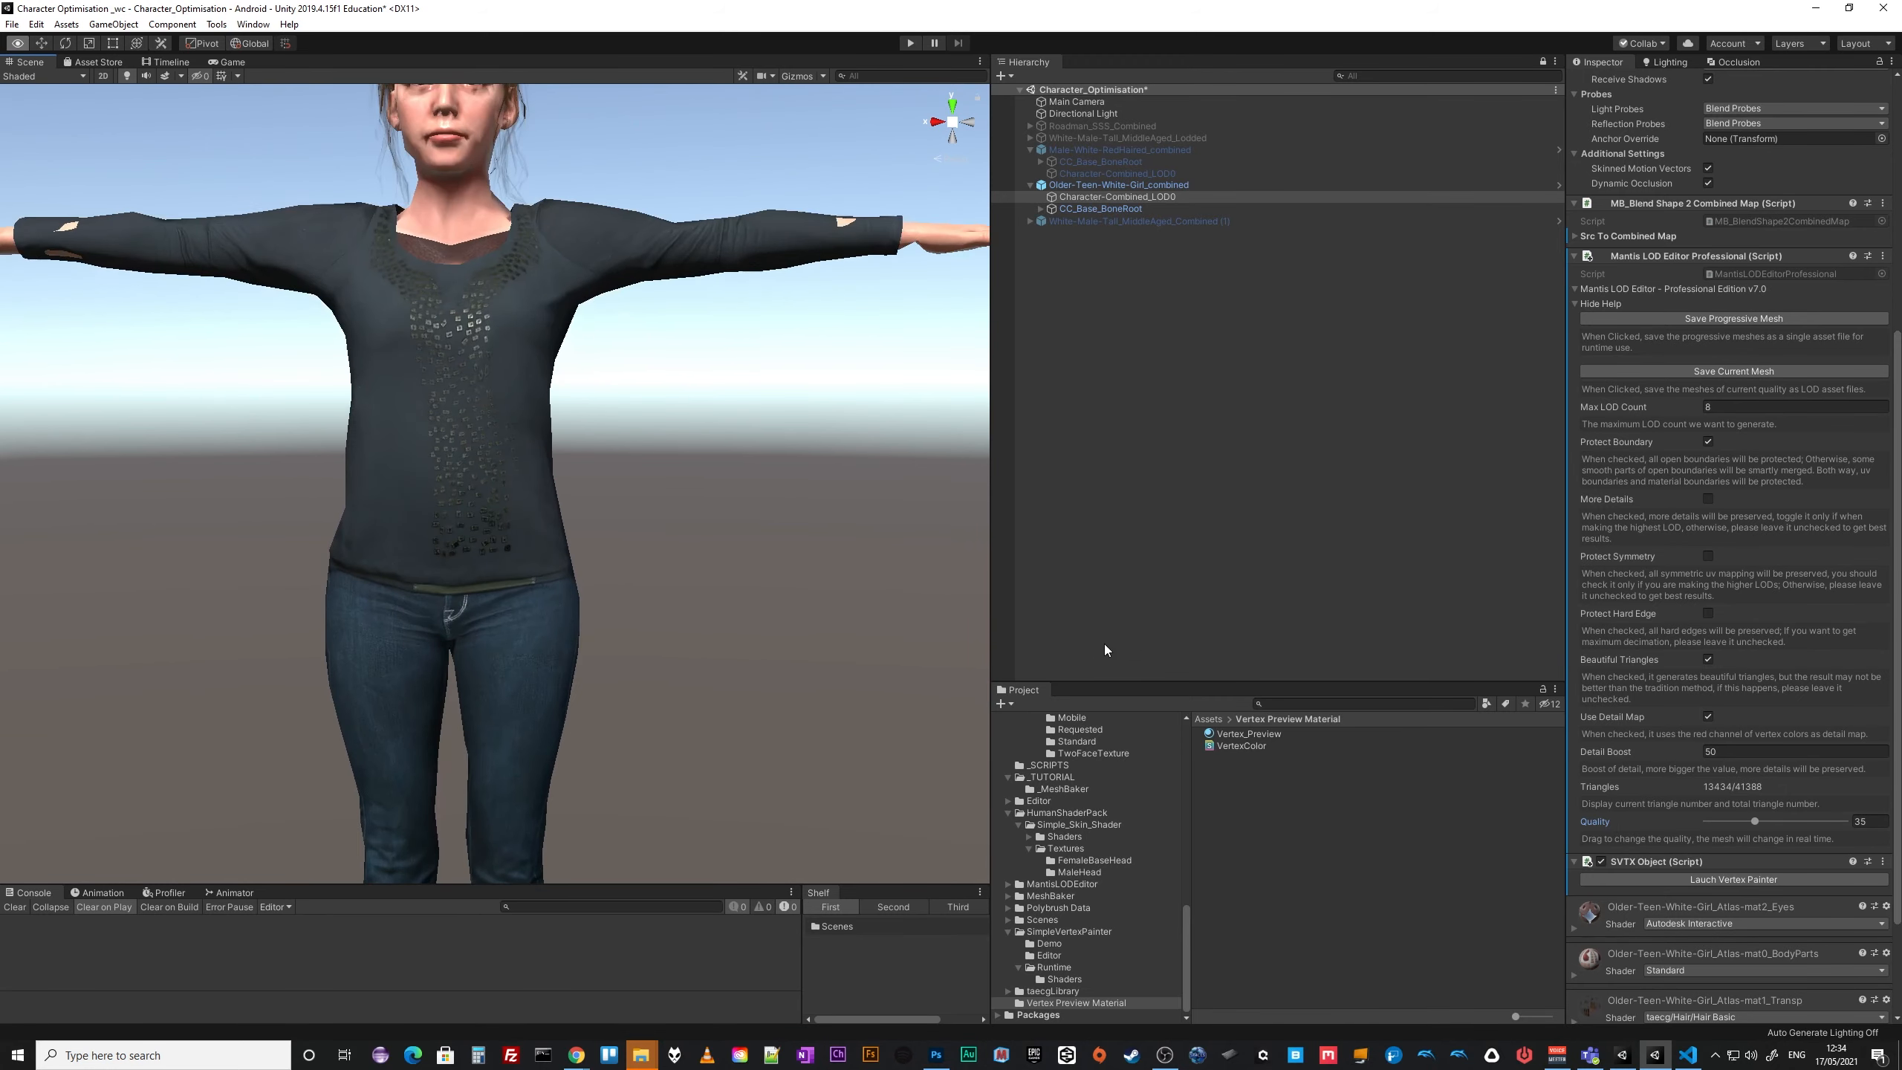
# Test the reduced mesh at full-body distance with Beautiful Triangles turned off, and turn the option back on.
pyautogui.moveTo(646, 518); pyautogui.dragTo(704, 584, button='middle')
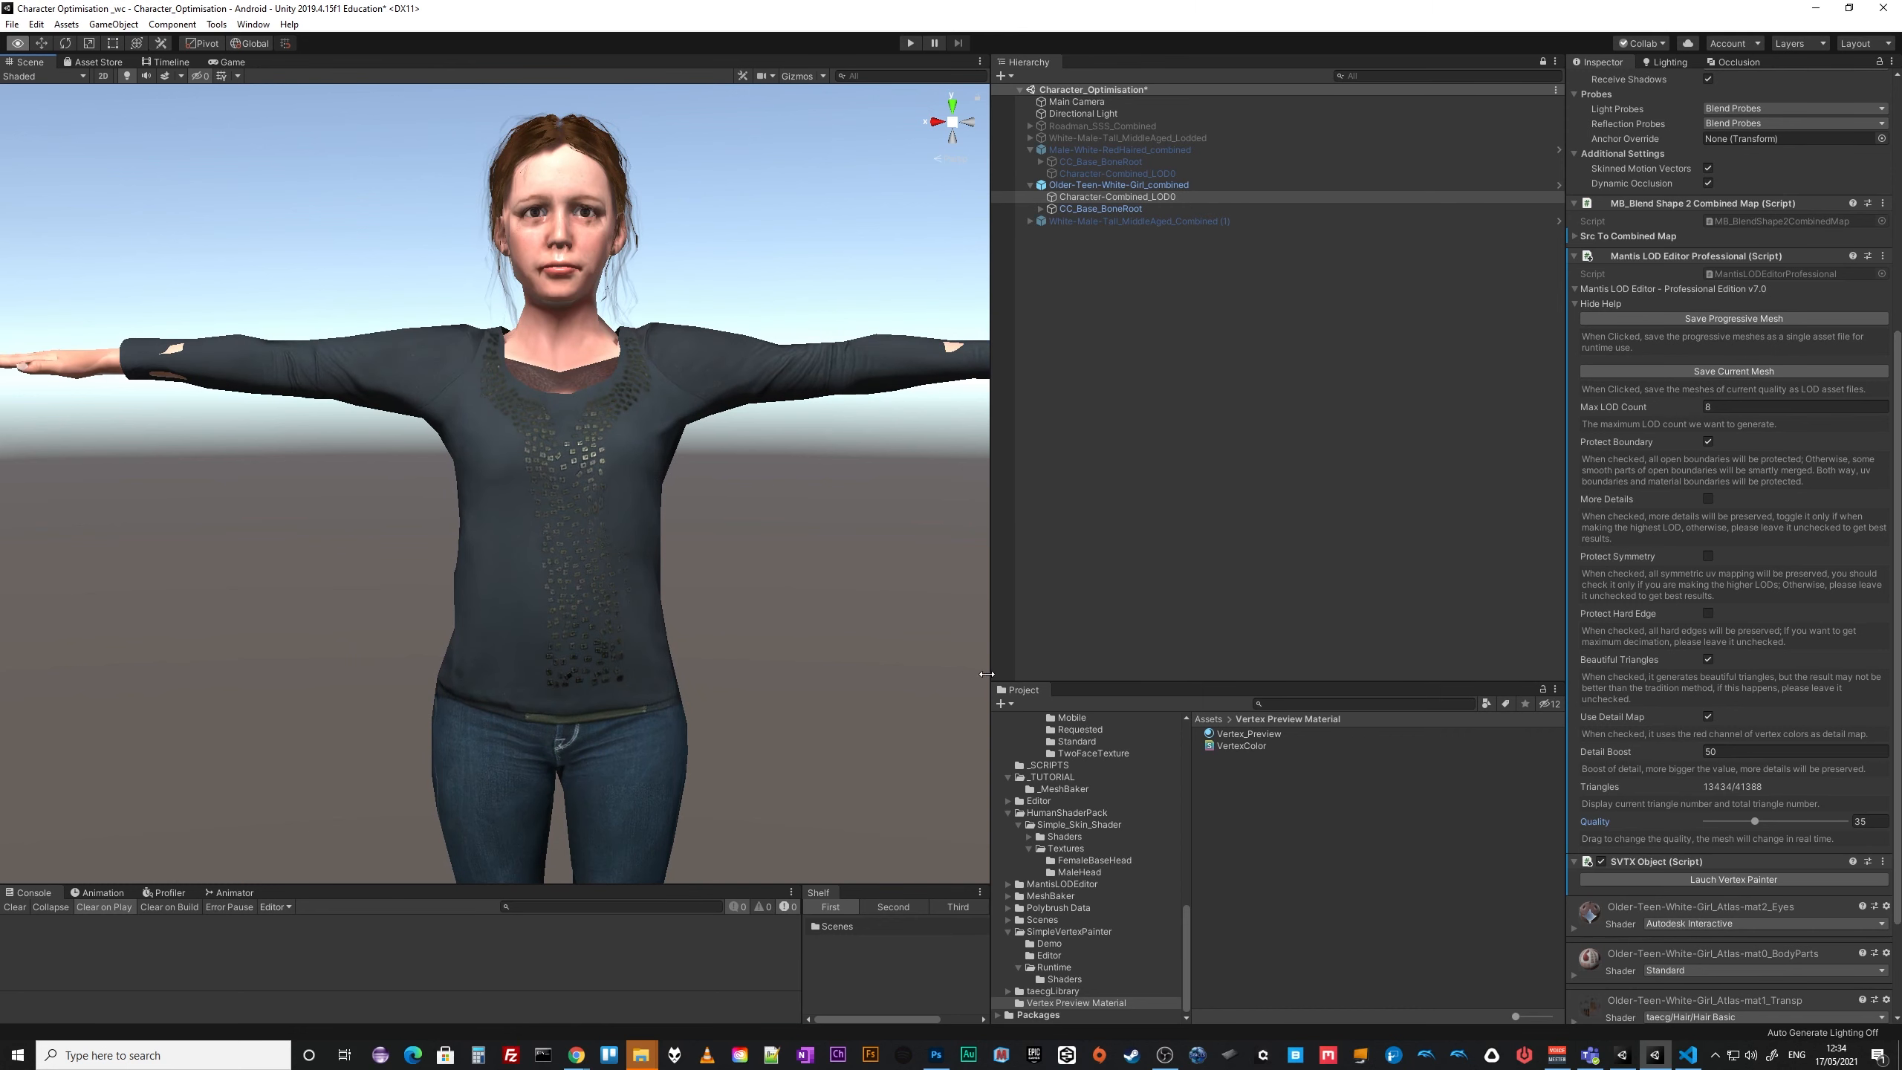
pyautogui.keyDown('alt'); pyautogui.moveTo(699, 584); pyautogui.dragTo(383, 654, button='right'); pyautogui.keyUp('alt')
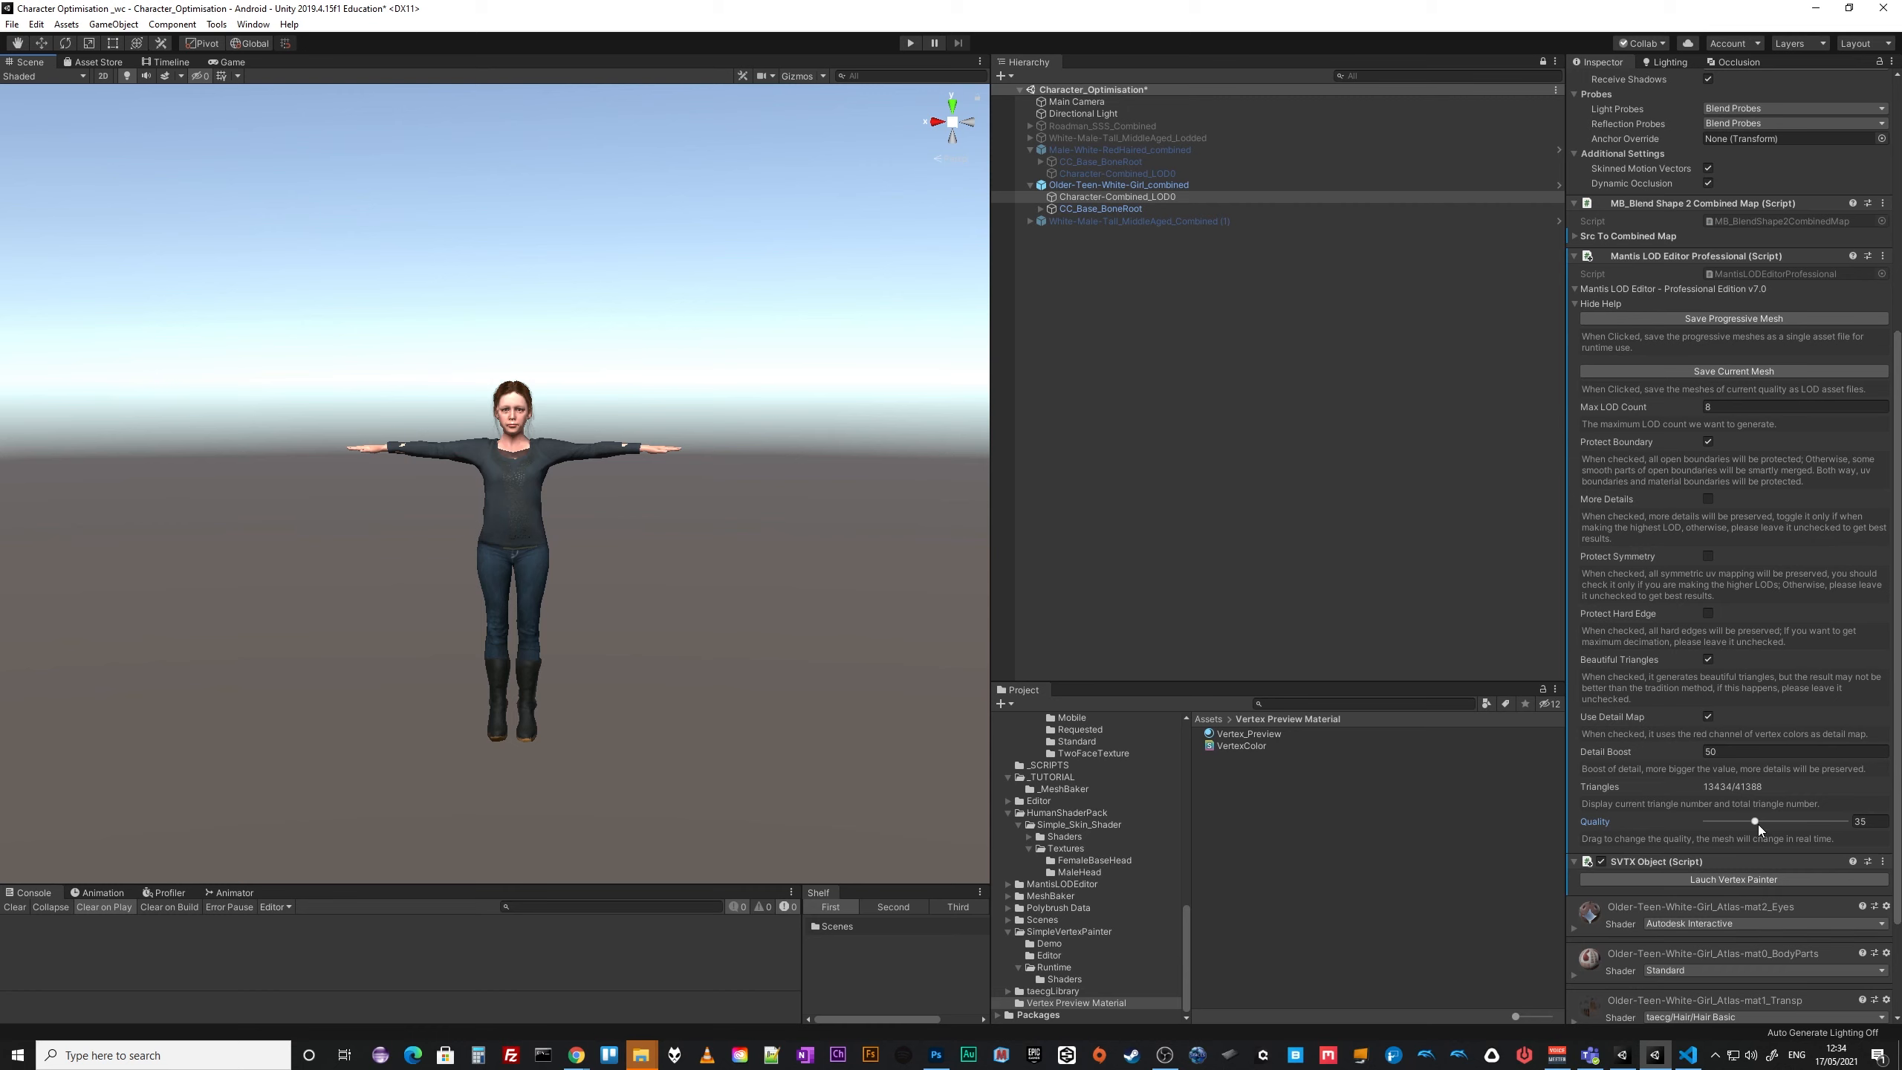
pyautogui.click(1756, 820)
pyautogui.moveTo(1753, 827); pyautogui.dragTo(1756, 836)
pyautogui.press('alt')
pyautogui.click(1708, 659)
pyautogui.moveTo(1845, 823); pyautogui.dragTo(1761, 822)
pyautogui.click(1710, 661)
# Set the mesh Quality to 39.8, turn off Protect Boundary, and reapply the 39.8 Quality.
pyautogui.moveTo(1880, 822); pyautogui.dragTo(1832, 821)
pyautogui.write('3')
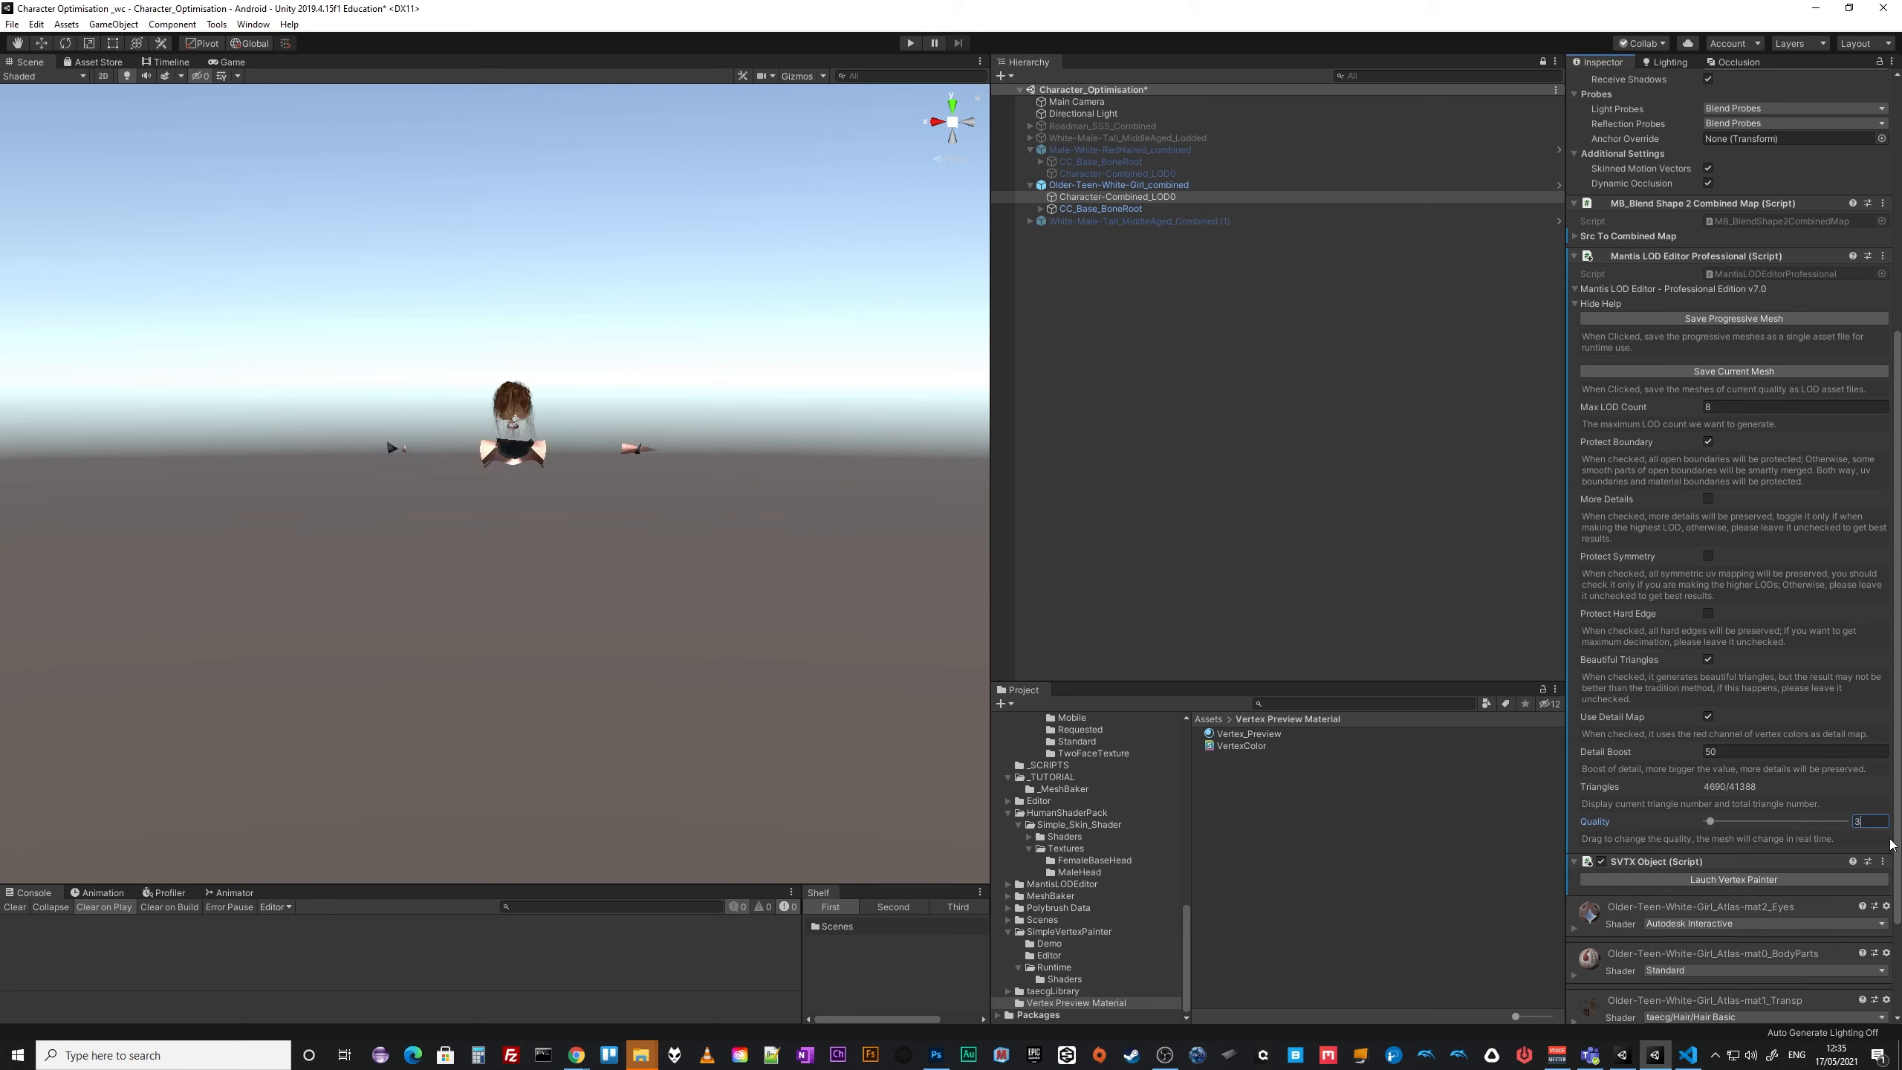
pyautogui.write('9.8')
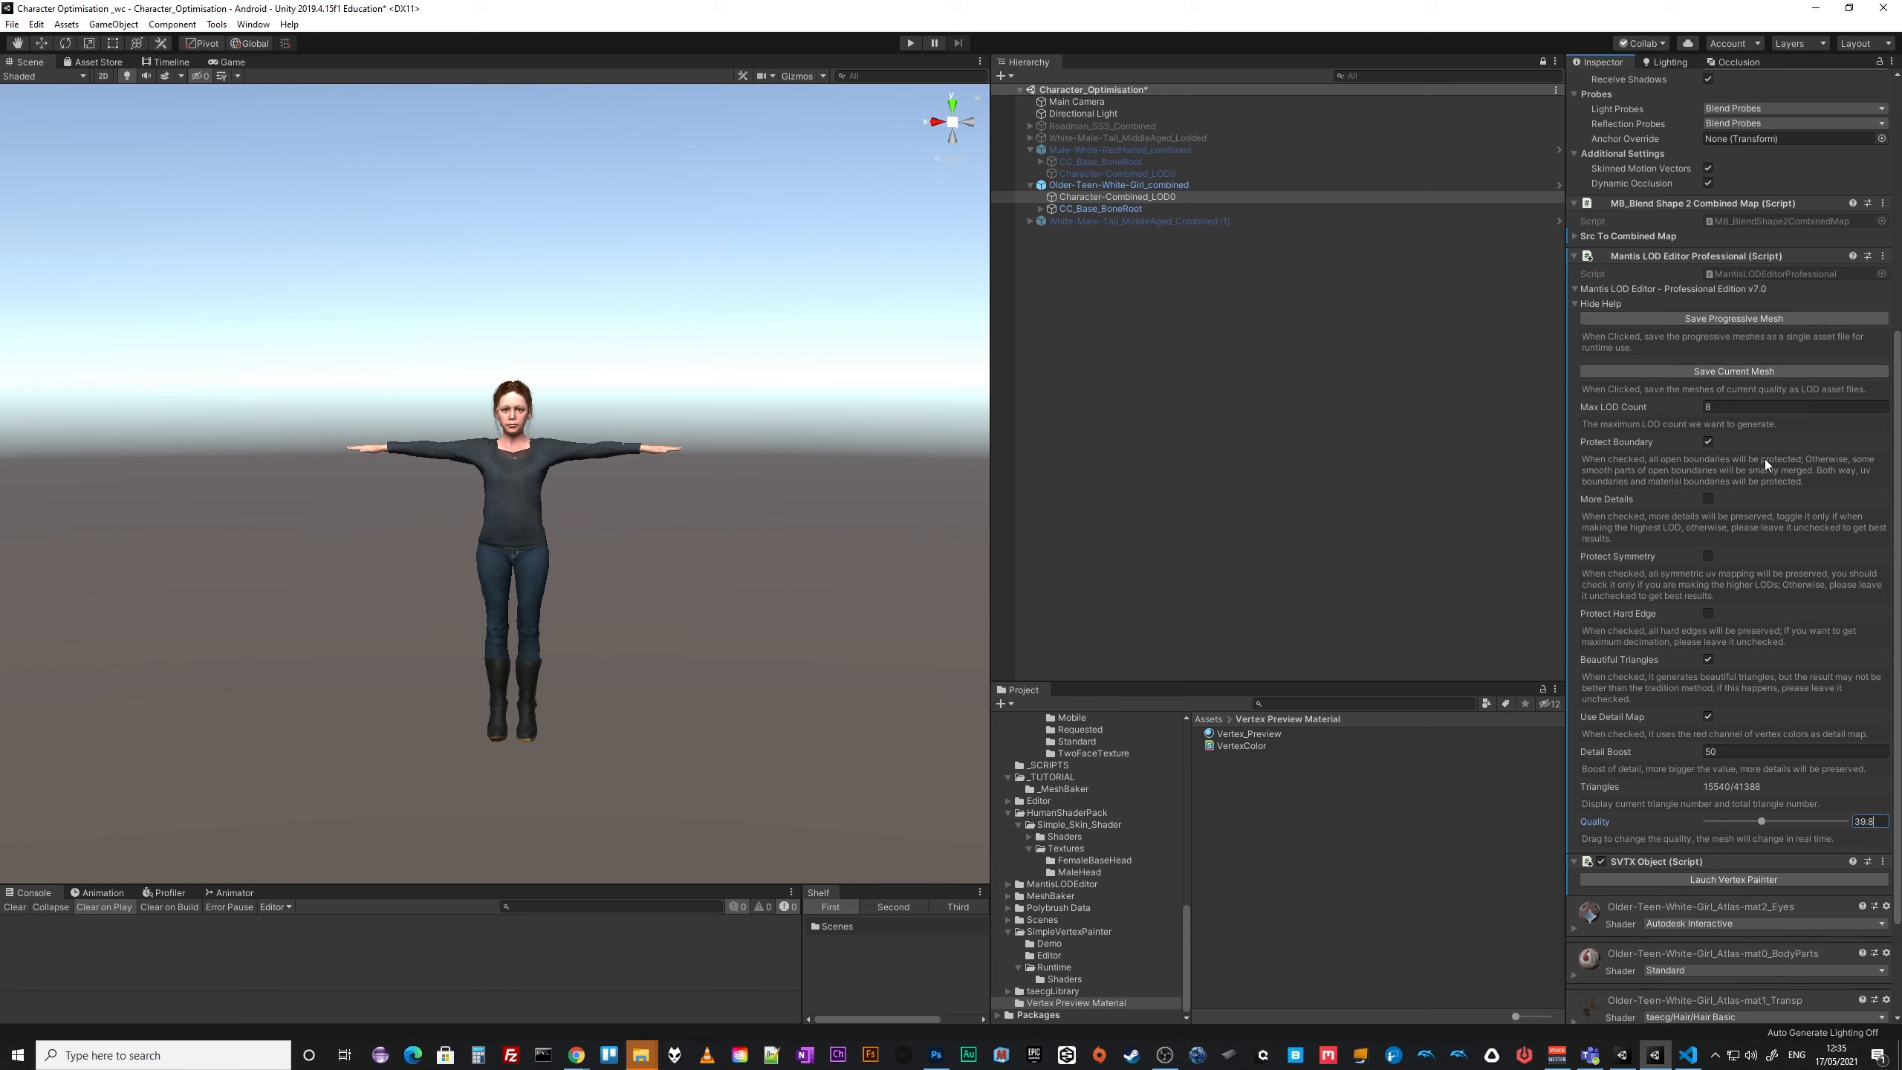
pyautogui.click(1708, 442)
pyautogui.write('39.8')
pyautogui.click(1742, 751)
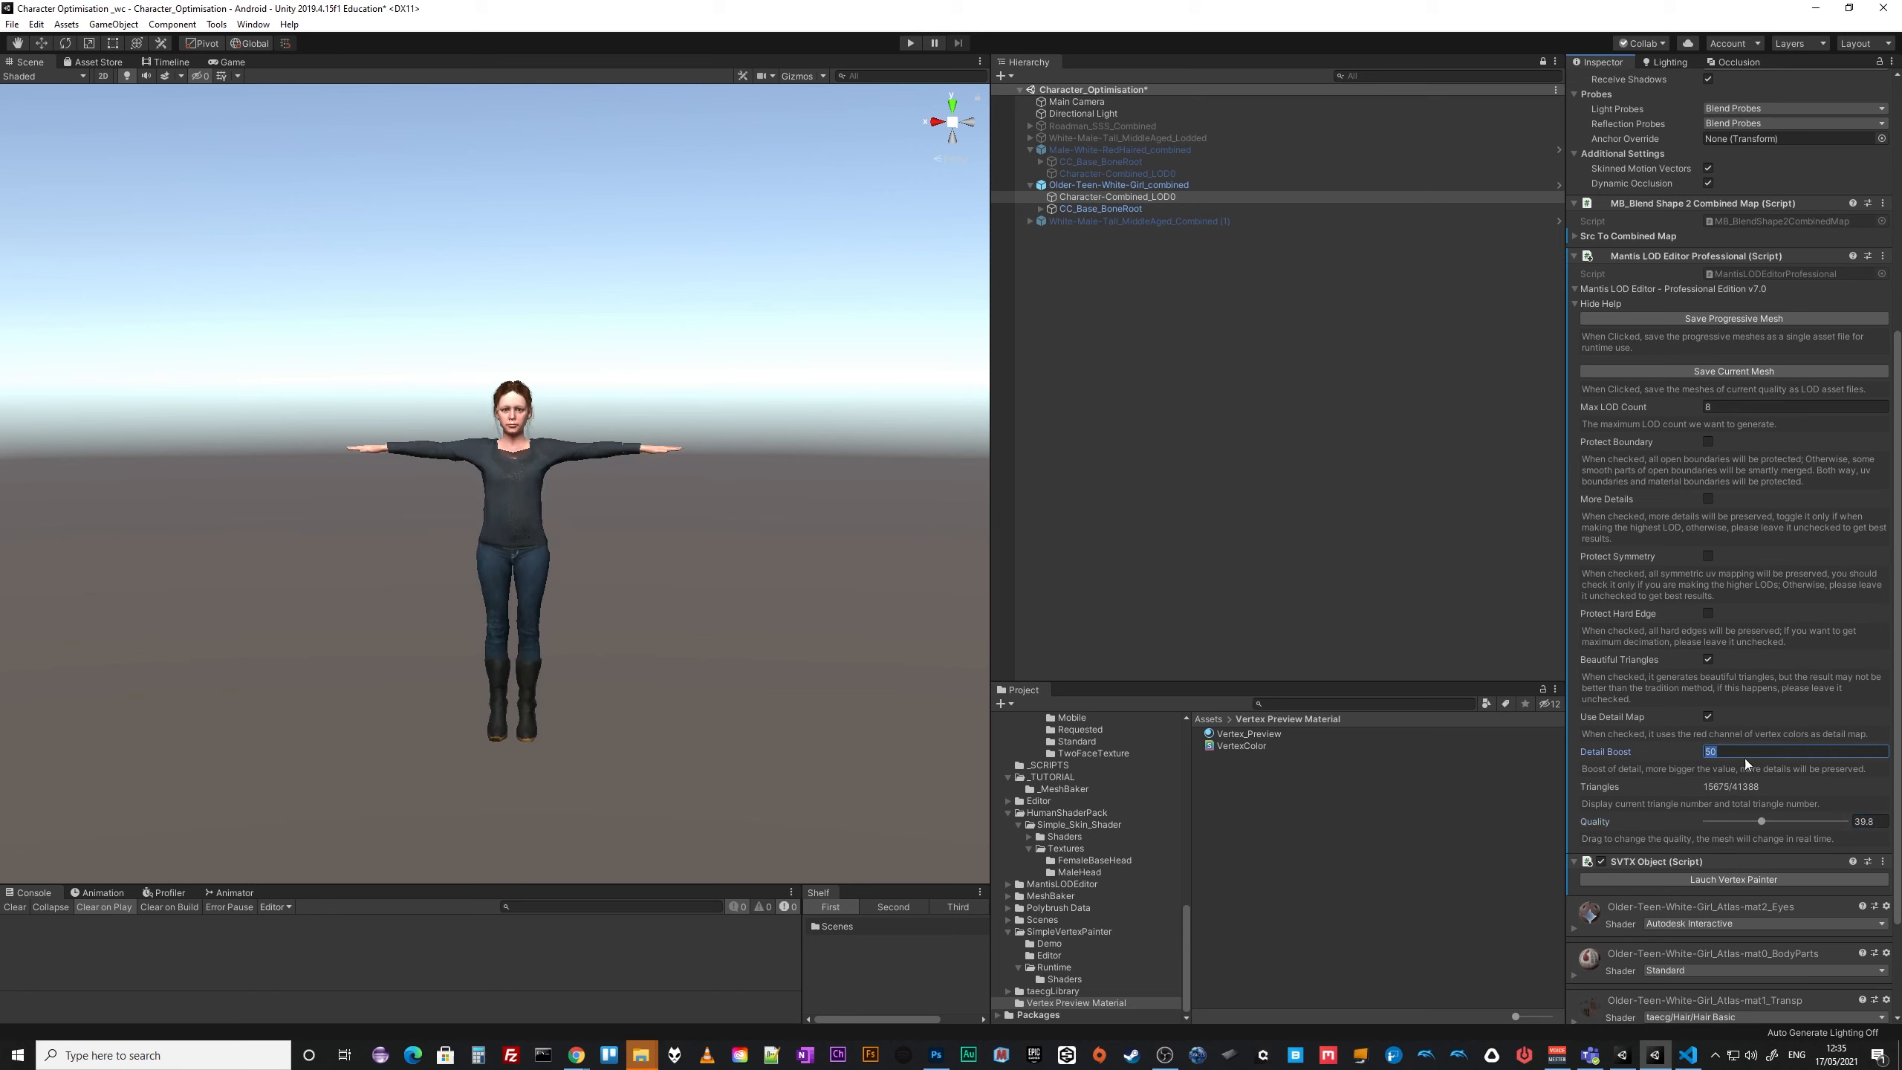
# Raise the mesh Quality to 48.4 and inspect the girl's face up close and her full body.
pyautogui.click(1760, 821)
pyautogui.moveTo(1761, 823); pyautogui.dragTo(1763, 823)
pyautogui.moveTo(651, 491)
pyautogui.keyDown('alt'); pyautogui.mouseDown(button='right')
pyautogui.moveTo(751, 557)
pyautogui.moveTo(1104, 604)
pyautogui.mouseUp(button='right'); pyautogui.keyUp('alt')
pyautogui.moveTo(700, 558)
pyautogui.keyDown('alt'); pyautogui.mouseDown(button='right')
pyautogui.moveTo(905, 567)
pyautogui.moveTo(793, 569)
pyautogui.moveTo(819, 624)
pyautogui.moveTo(861, 644)
pyautogui.moveTo(1105, 688)
pyautogui.mouseUp(button='right'); pyautogui.keyUp('alt')
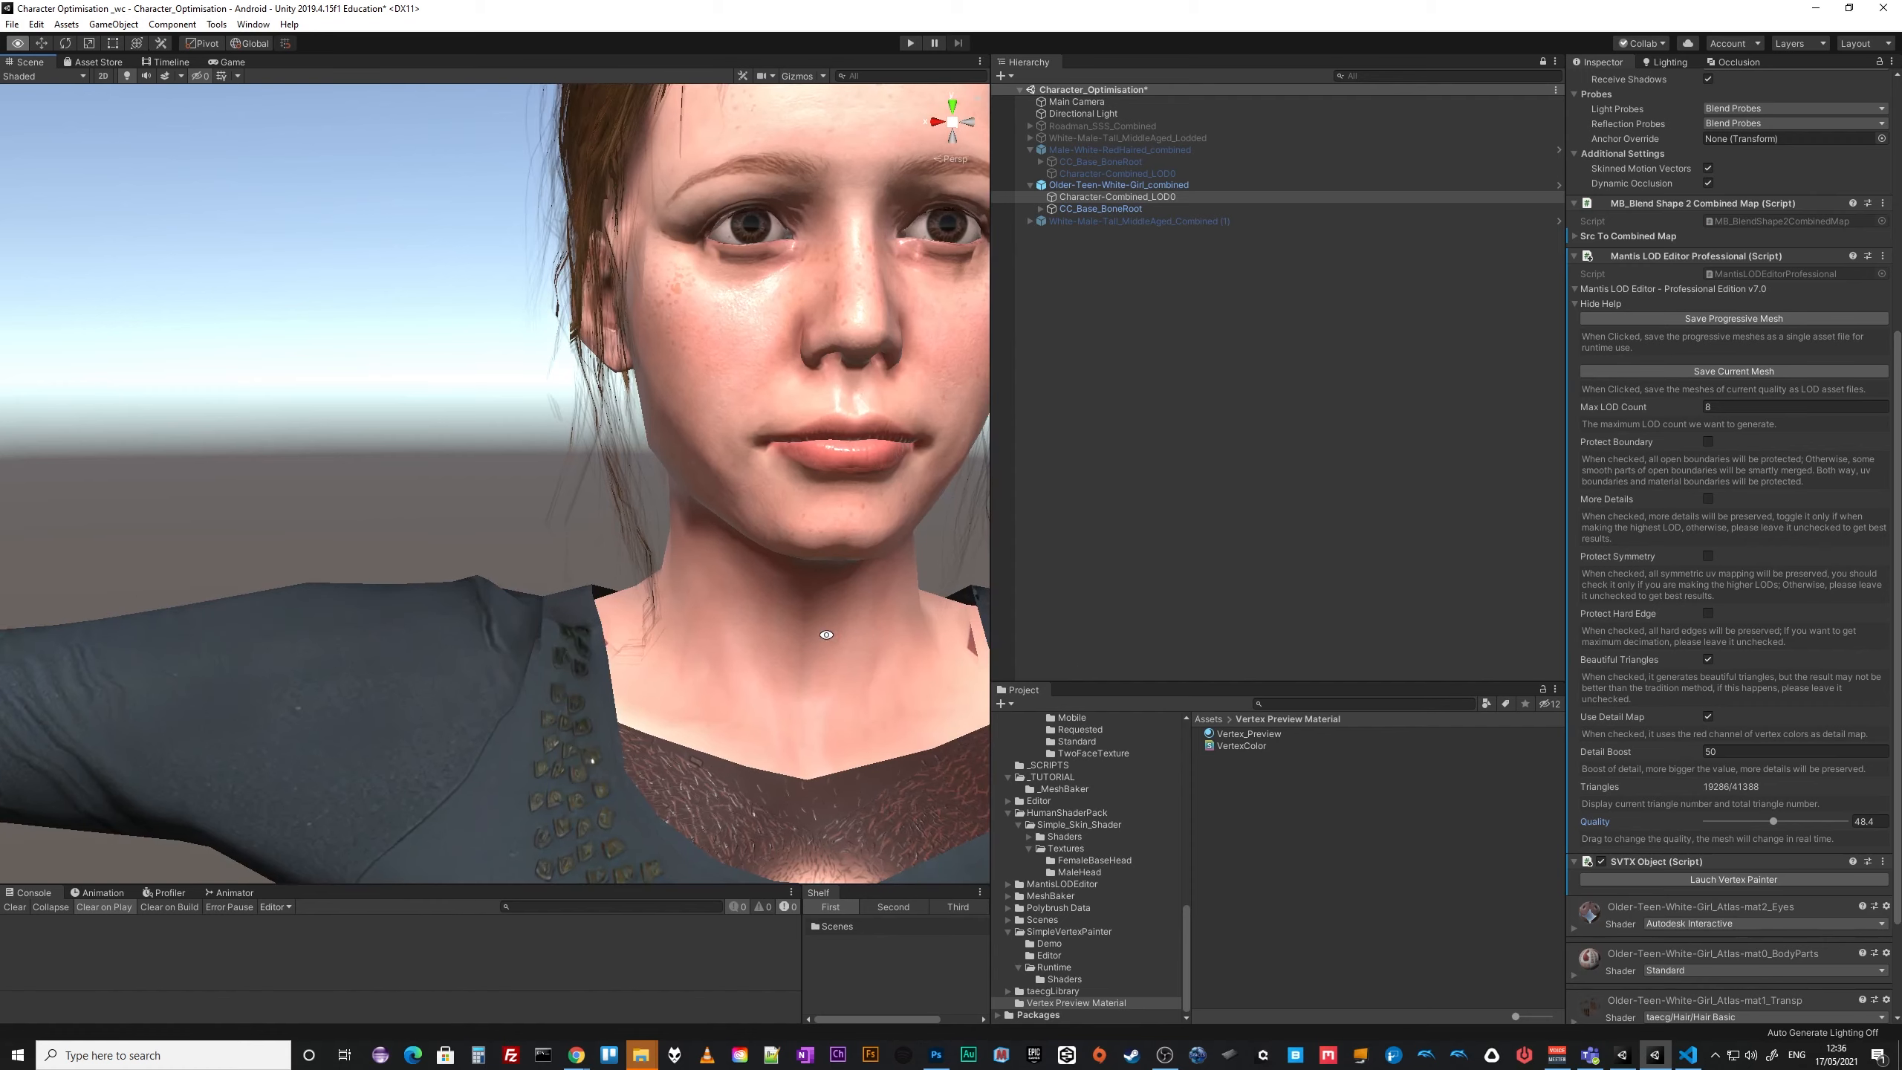
pyautogui.moveTo(734, 630); pyautogui.dragTo(696, 638, button='middle')
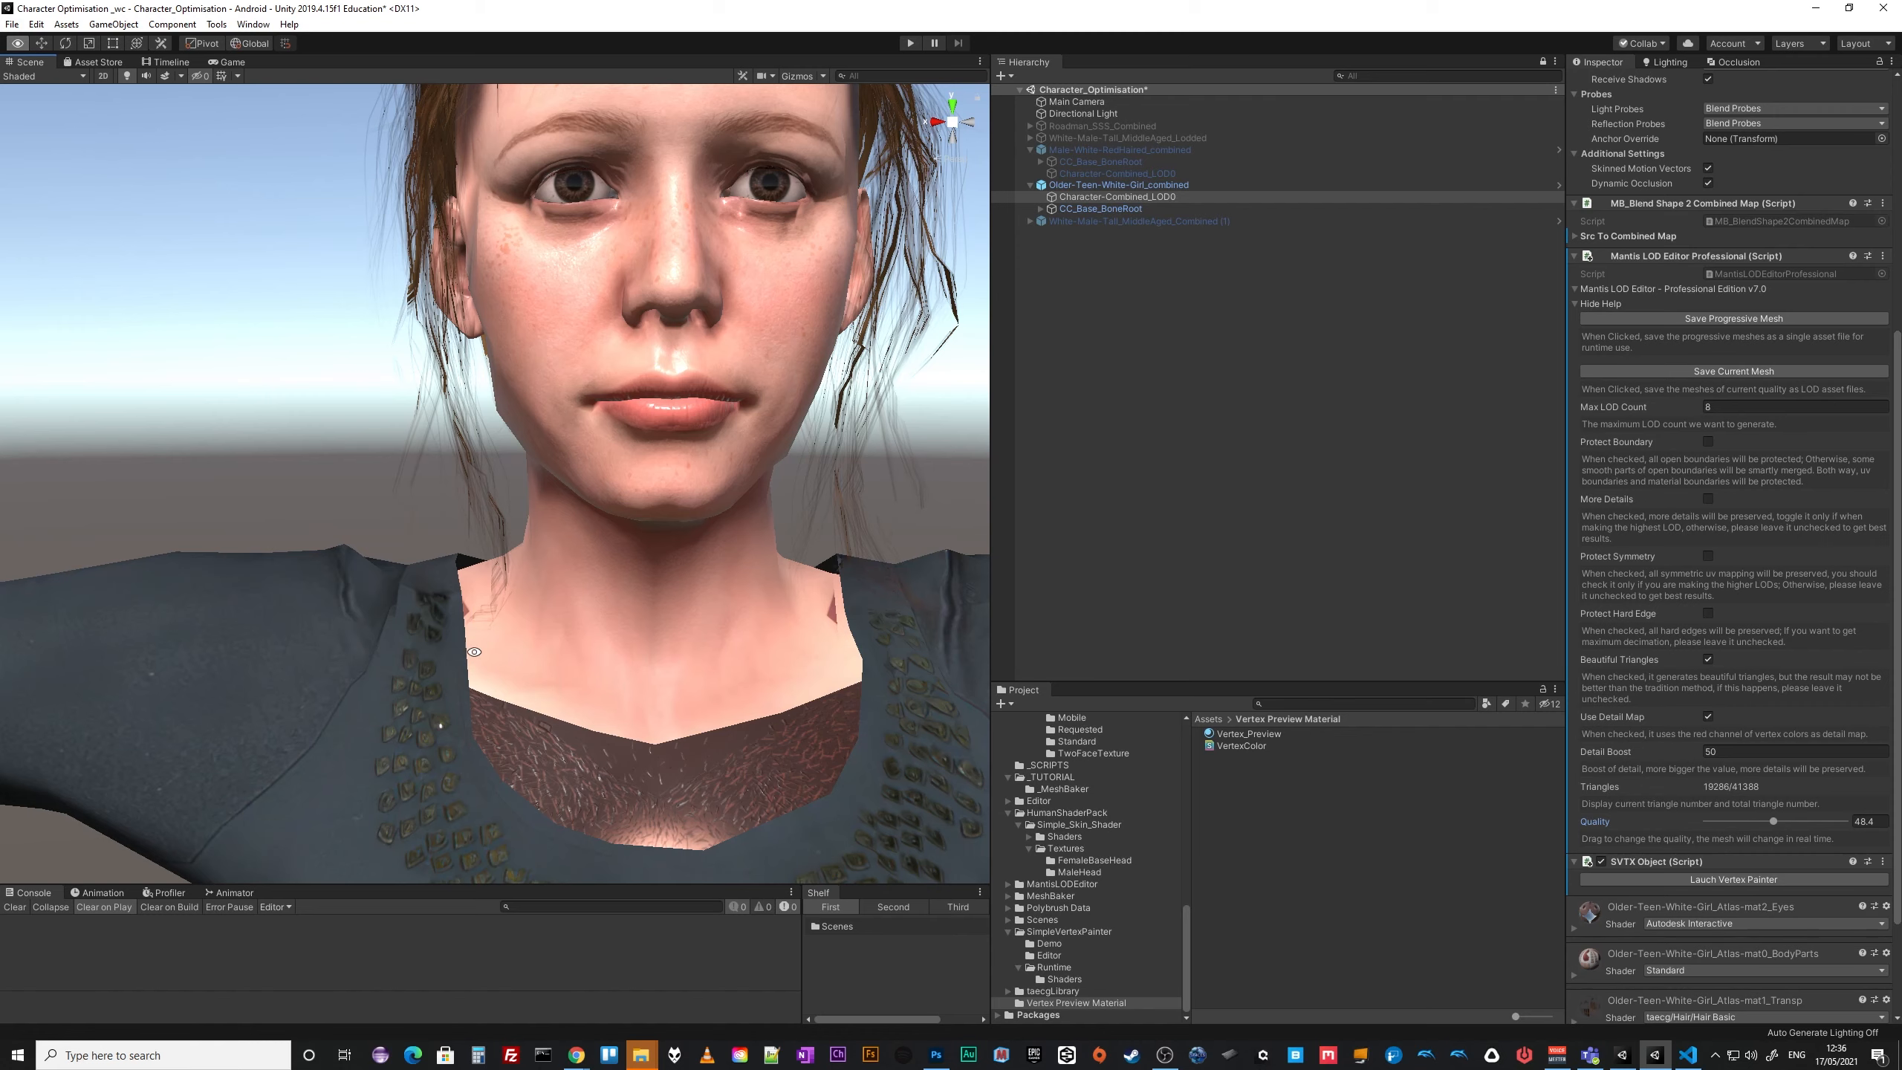
pyautogui.keyDown('alt'); pyautogui.moveTo(599, 654); pyautogui.dragTo(606, 659, button='right'); pyautogui.keyUp('alt')
pyautogui.keyDown('alt'); pyautogui.moveTo(619, 659); pyautogui.dragTo(480, 600, button='right'); pyautogui.keyUp('alt')
pyautogui.moveTo(481, 600); pyautogui.dragTo(462, 522)
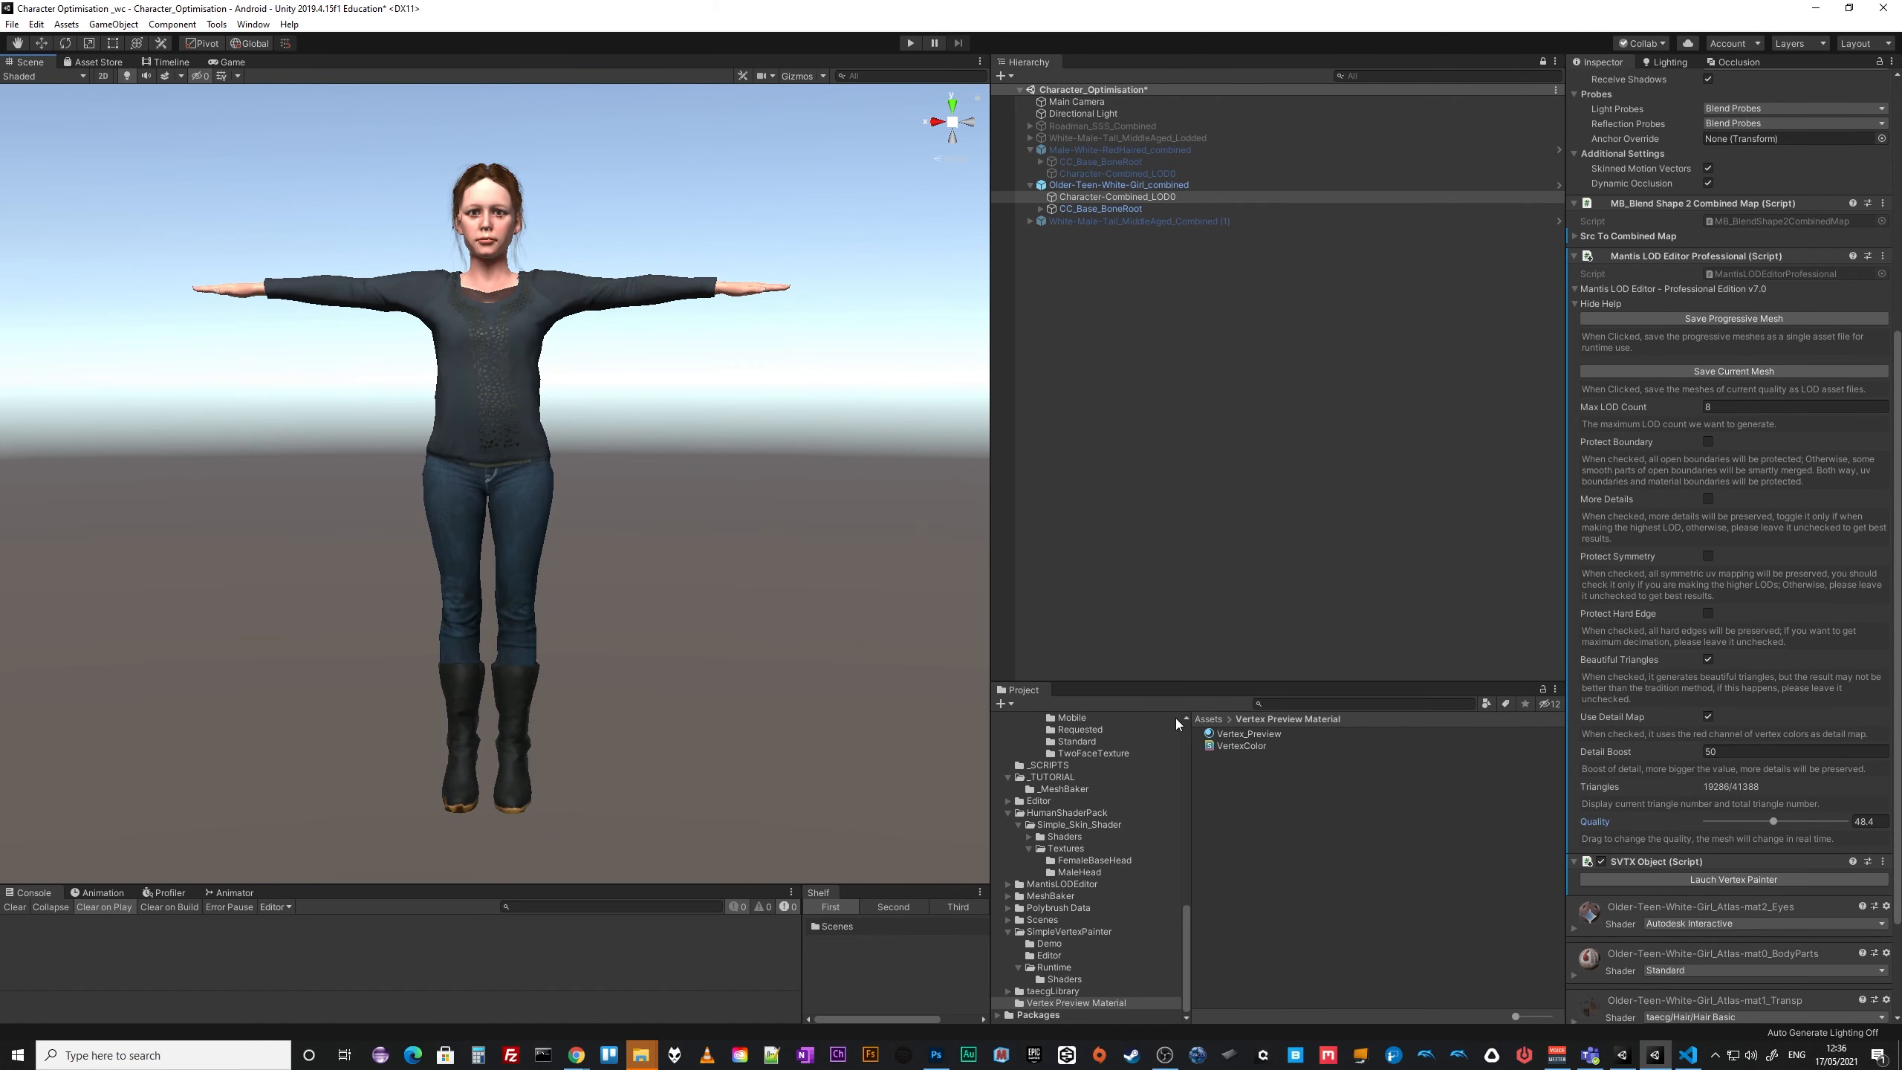
pyautogui.keyDown('alt'); pyautogui.moveTo(785, 575); pyautogui.dragTo(726, 591, button='right'); pyautogui.keyUp('alt')
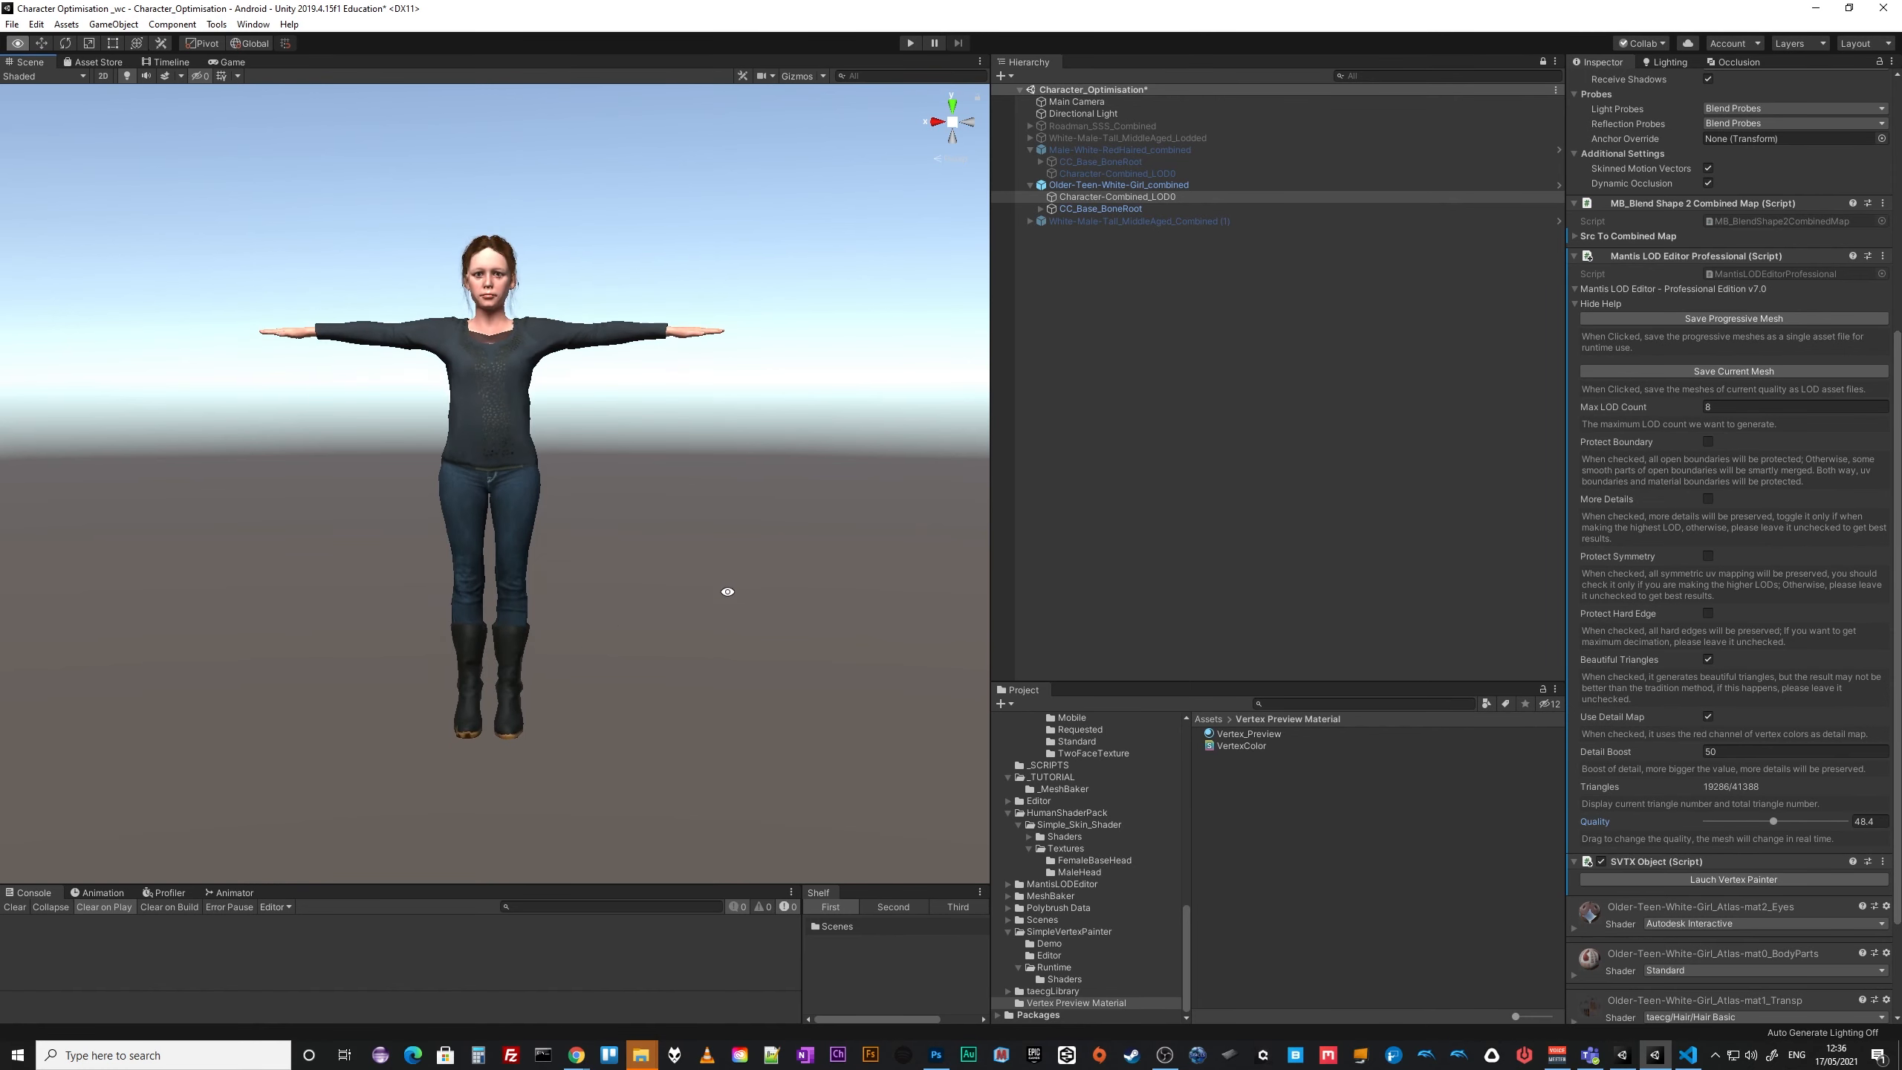
pyautogui.keyDown('alt'); pyautogui.moveTo(727, 592); pyautogui.dragTo(792, 639); pyautogui.keyUp('alt')
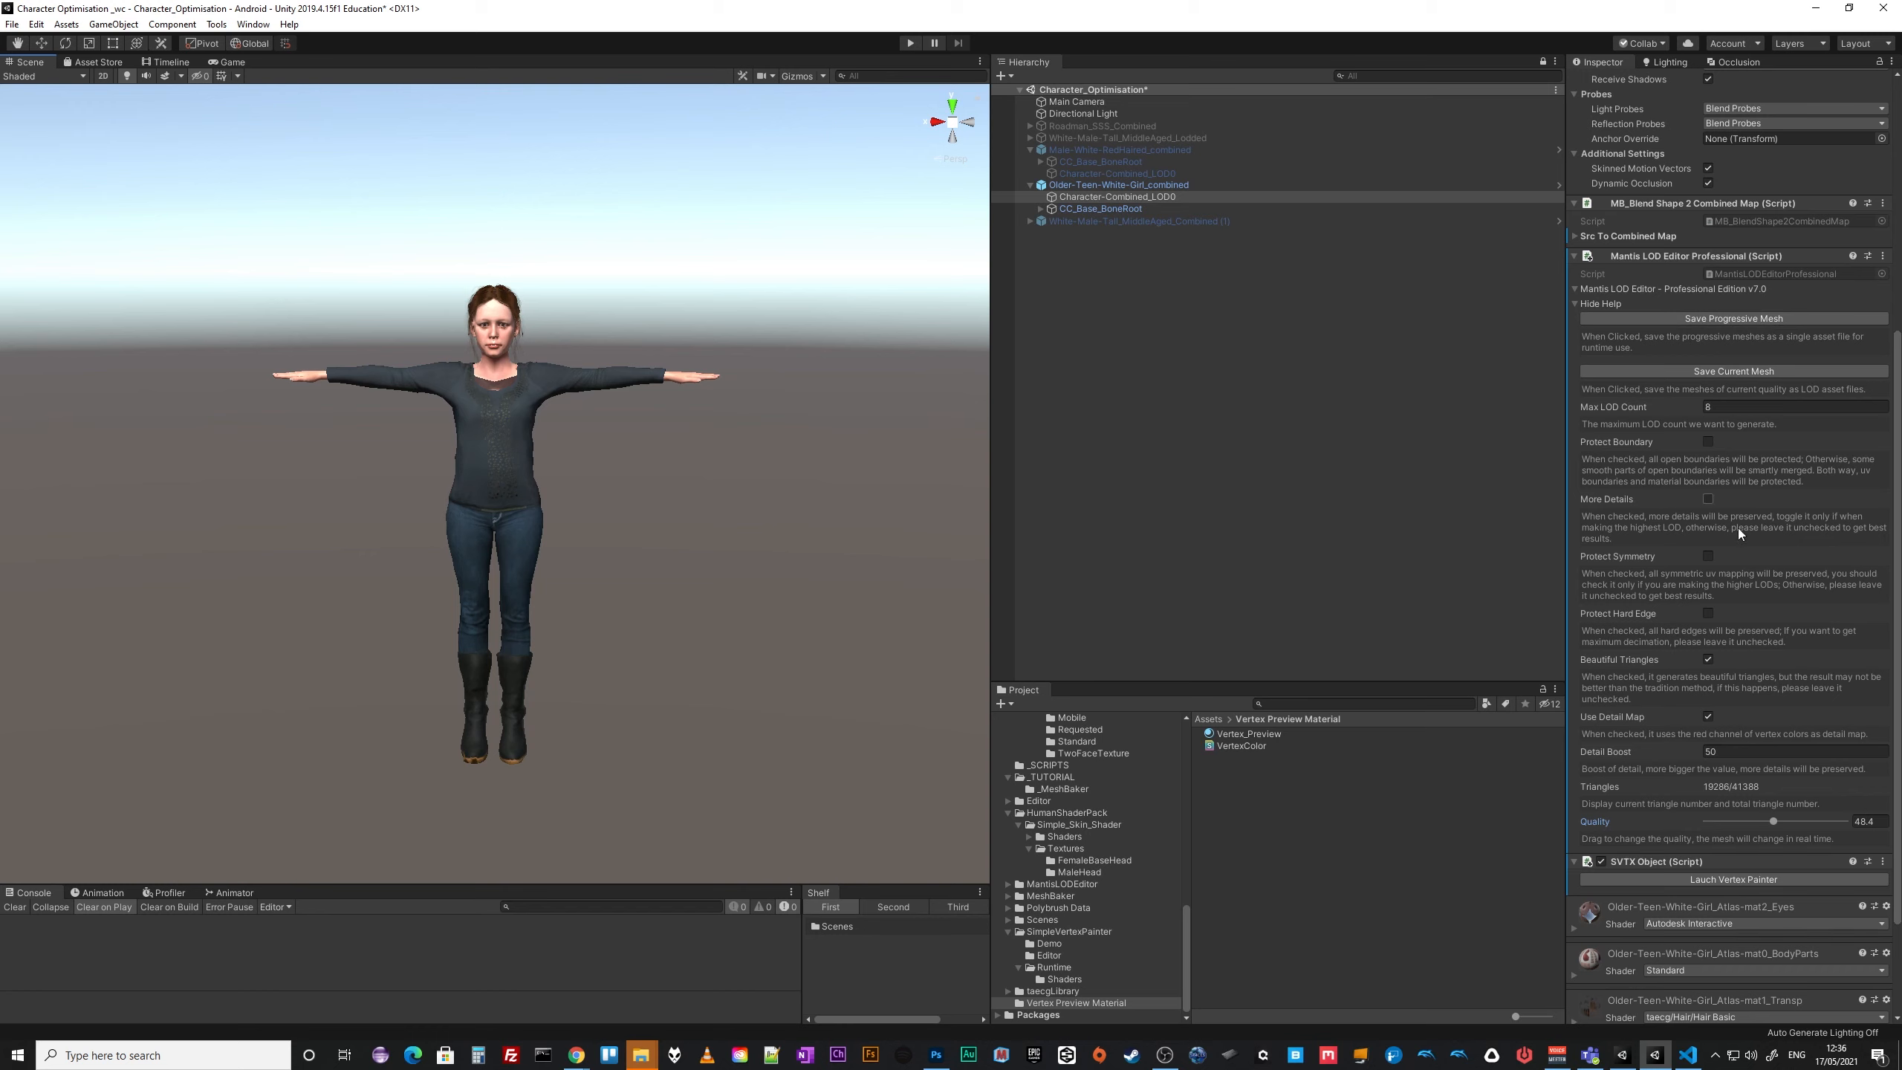
# Start saving the current mesh into a new _LODs folder inside _CHARACTERS, Older-Teen-White-Girl_Mid-Q_GameEyes.
pyautogui.click(1707, 408)
pyautogui.click(1741, 374)
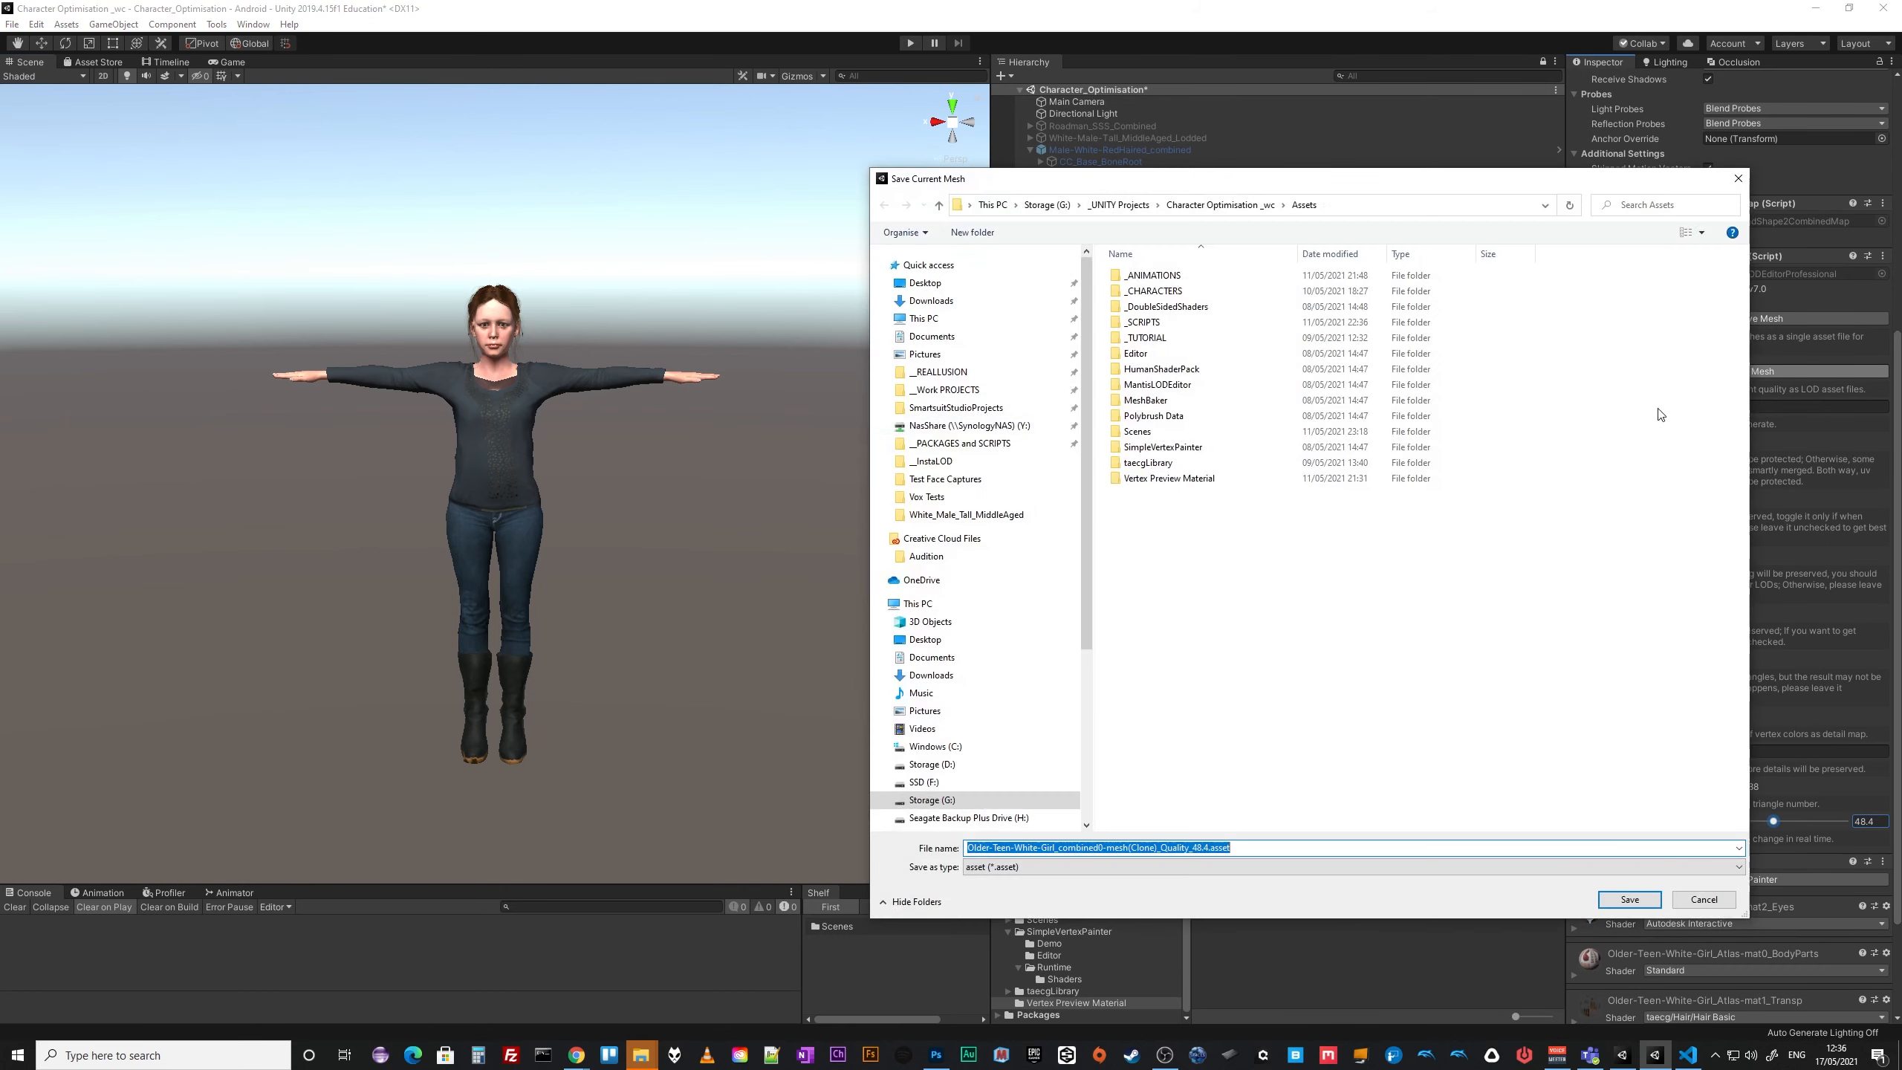
pyautogui.doubleClick(1152, 291)
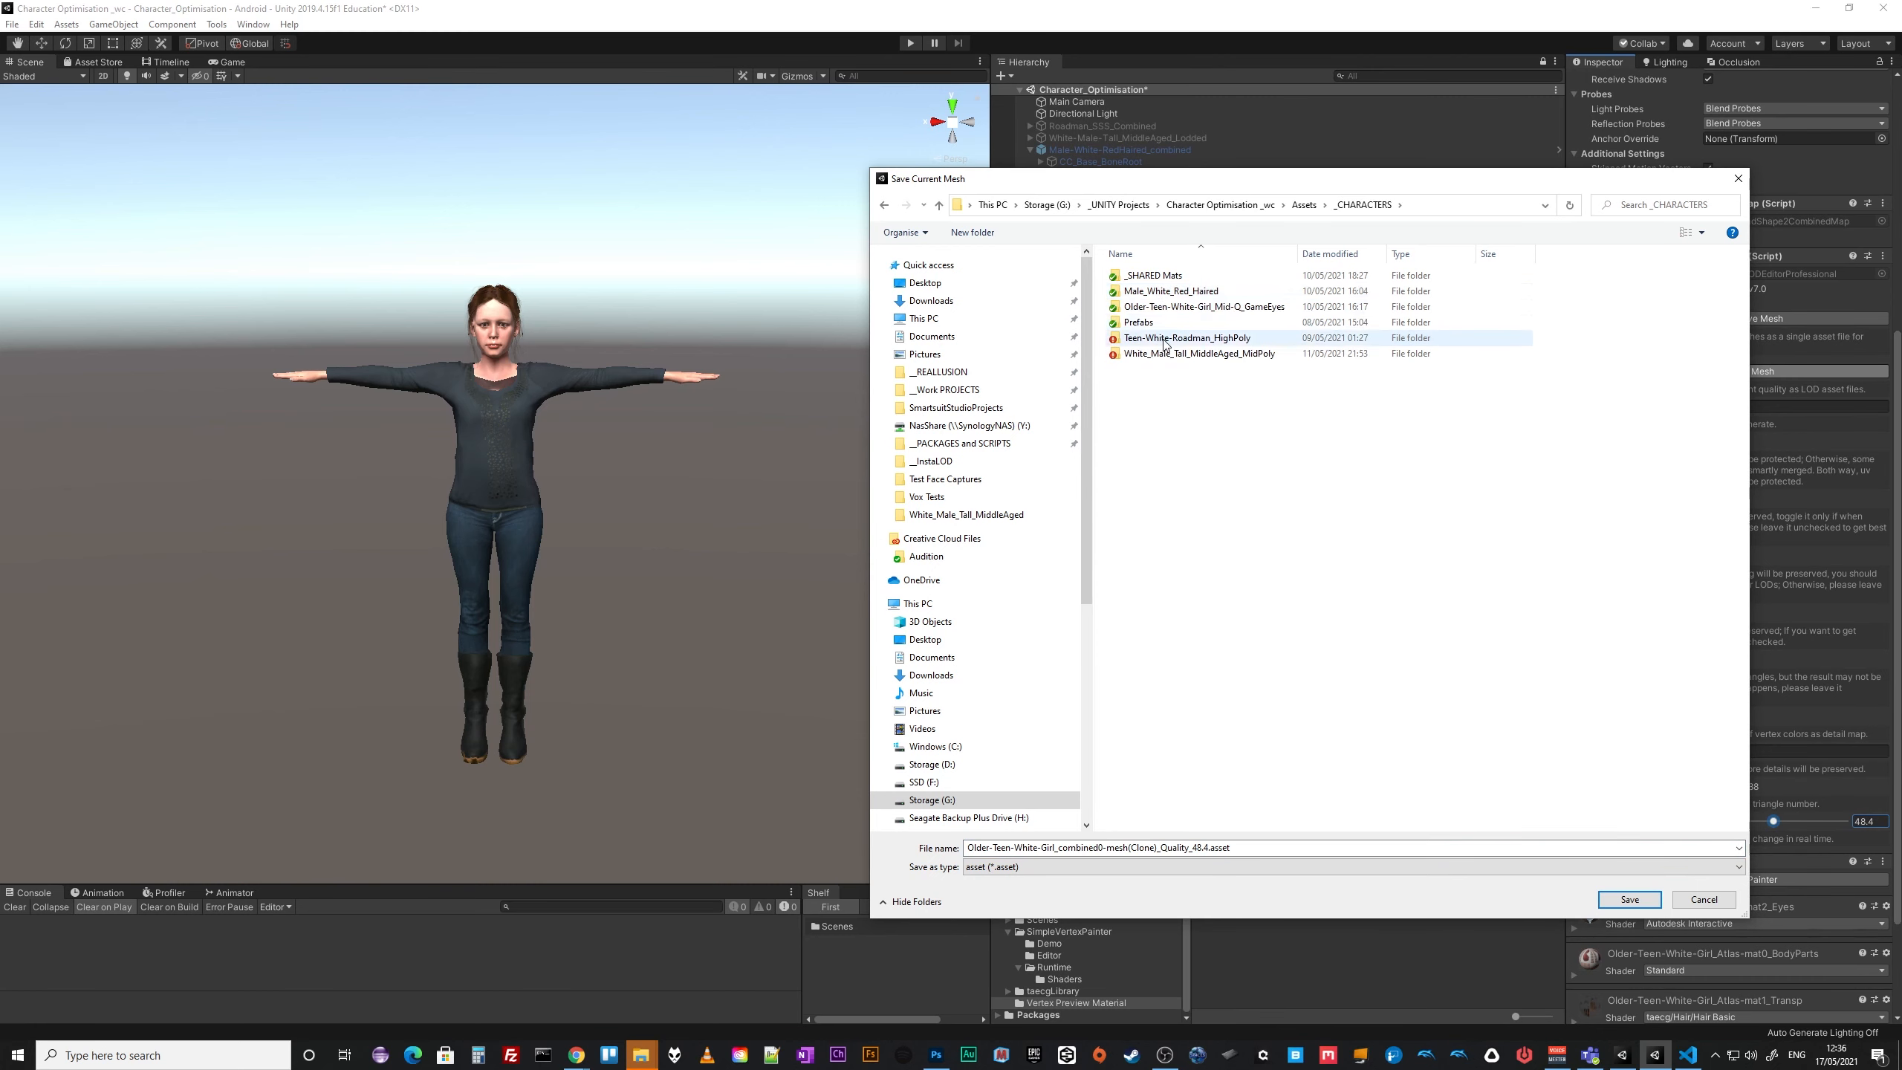
pyautogui.doubleClick(1198, 306)
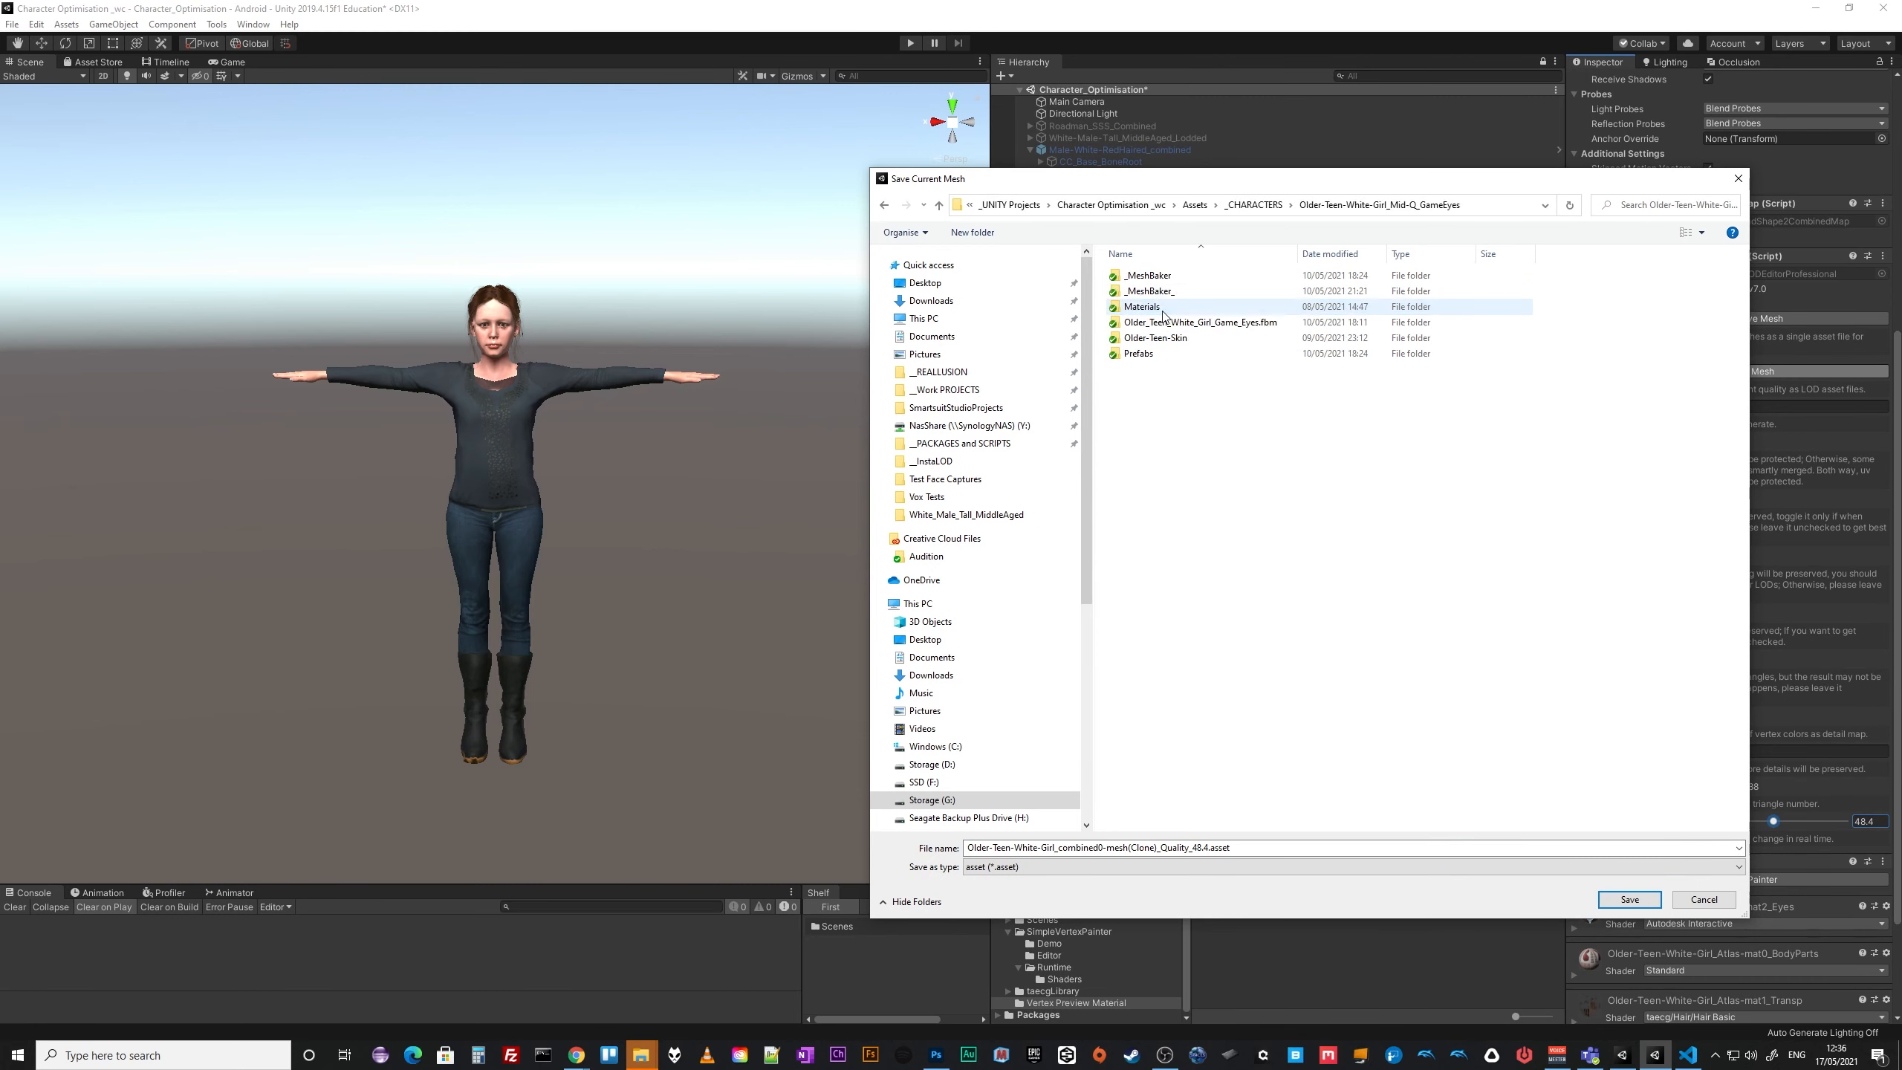
pyautogui.click(973, 233)
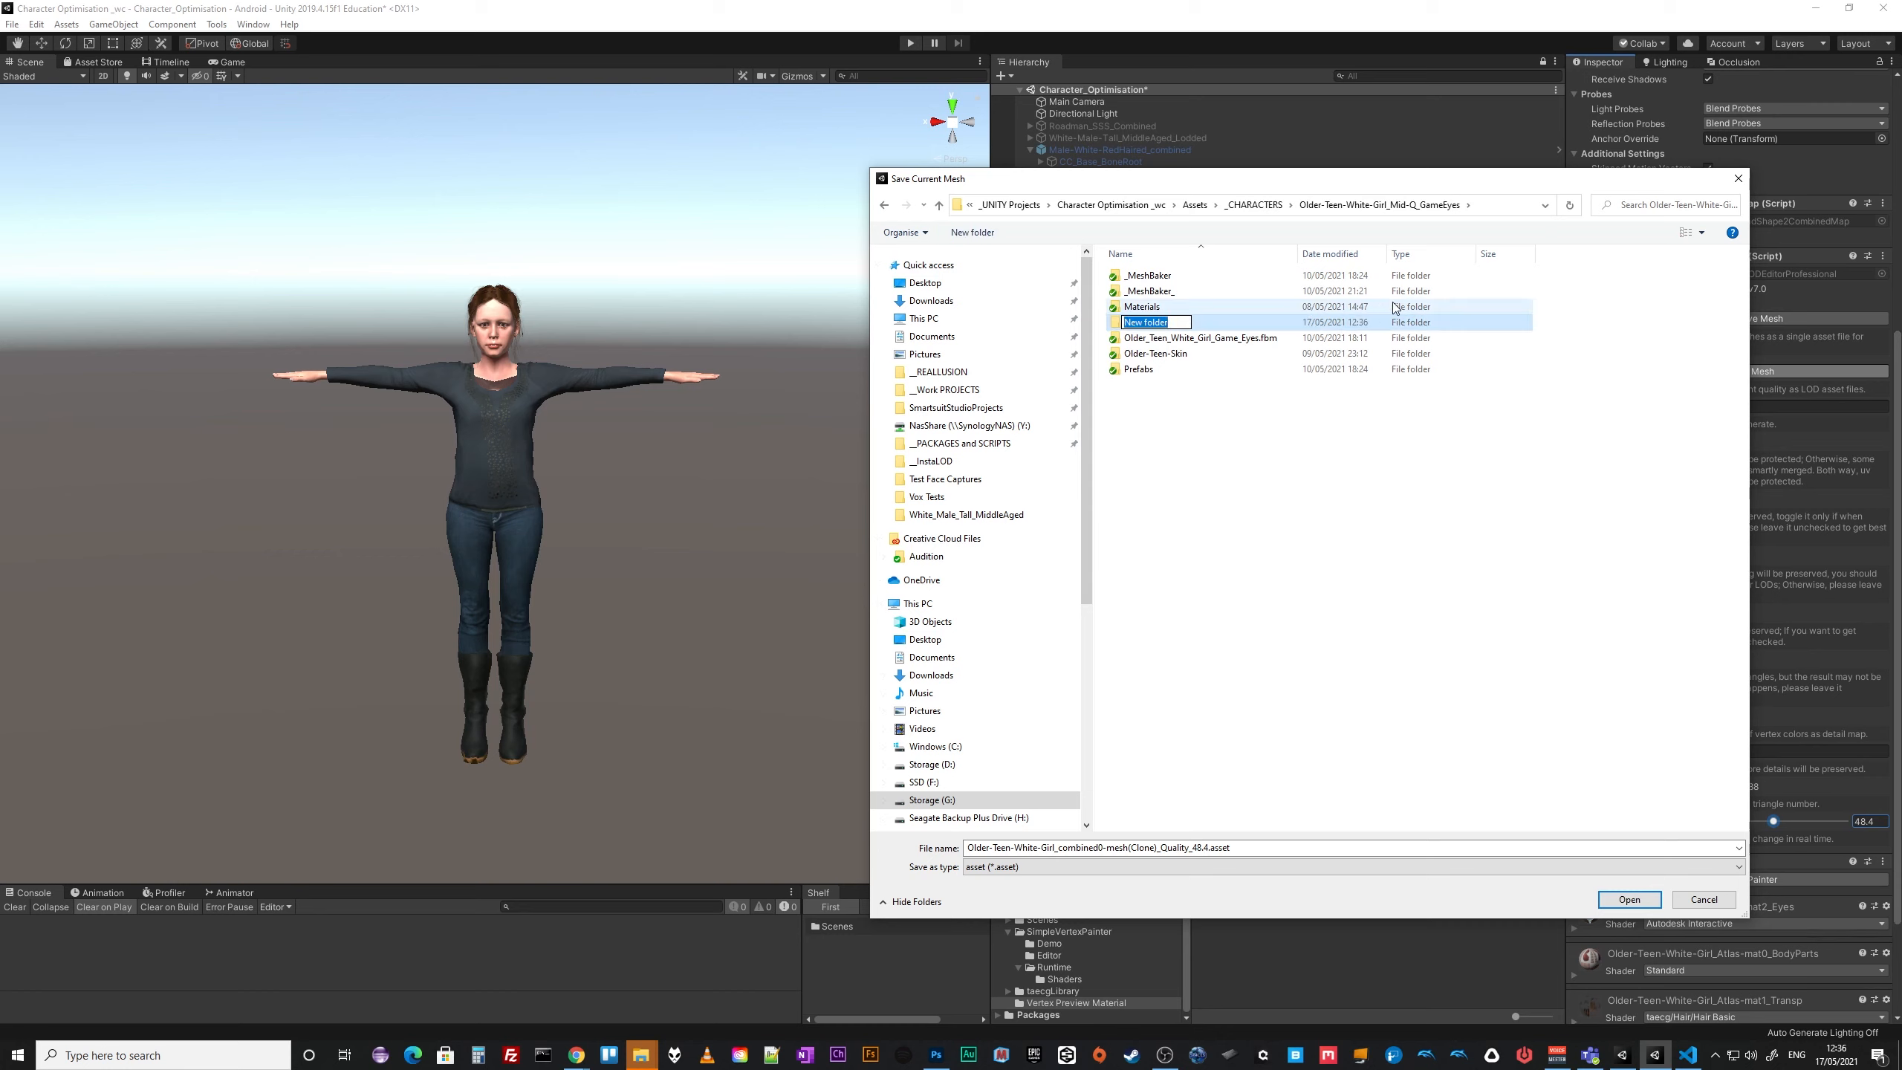
pyautogui.write('_LODs')
pyautogui.press('Return')
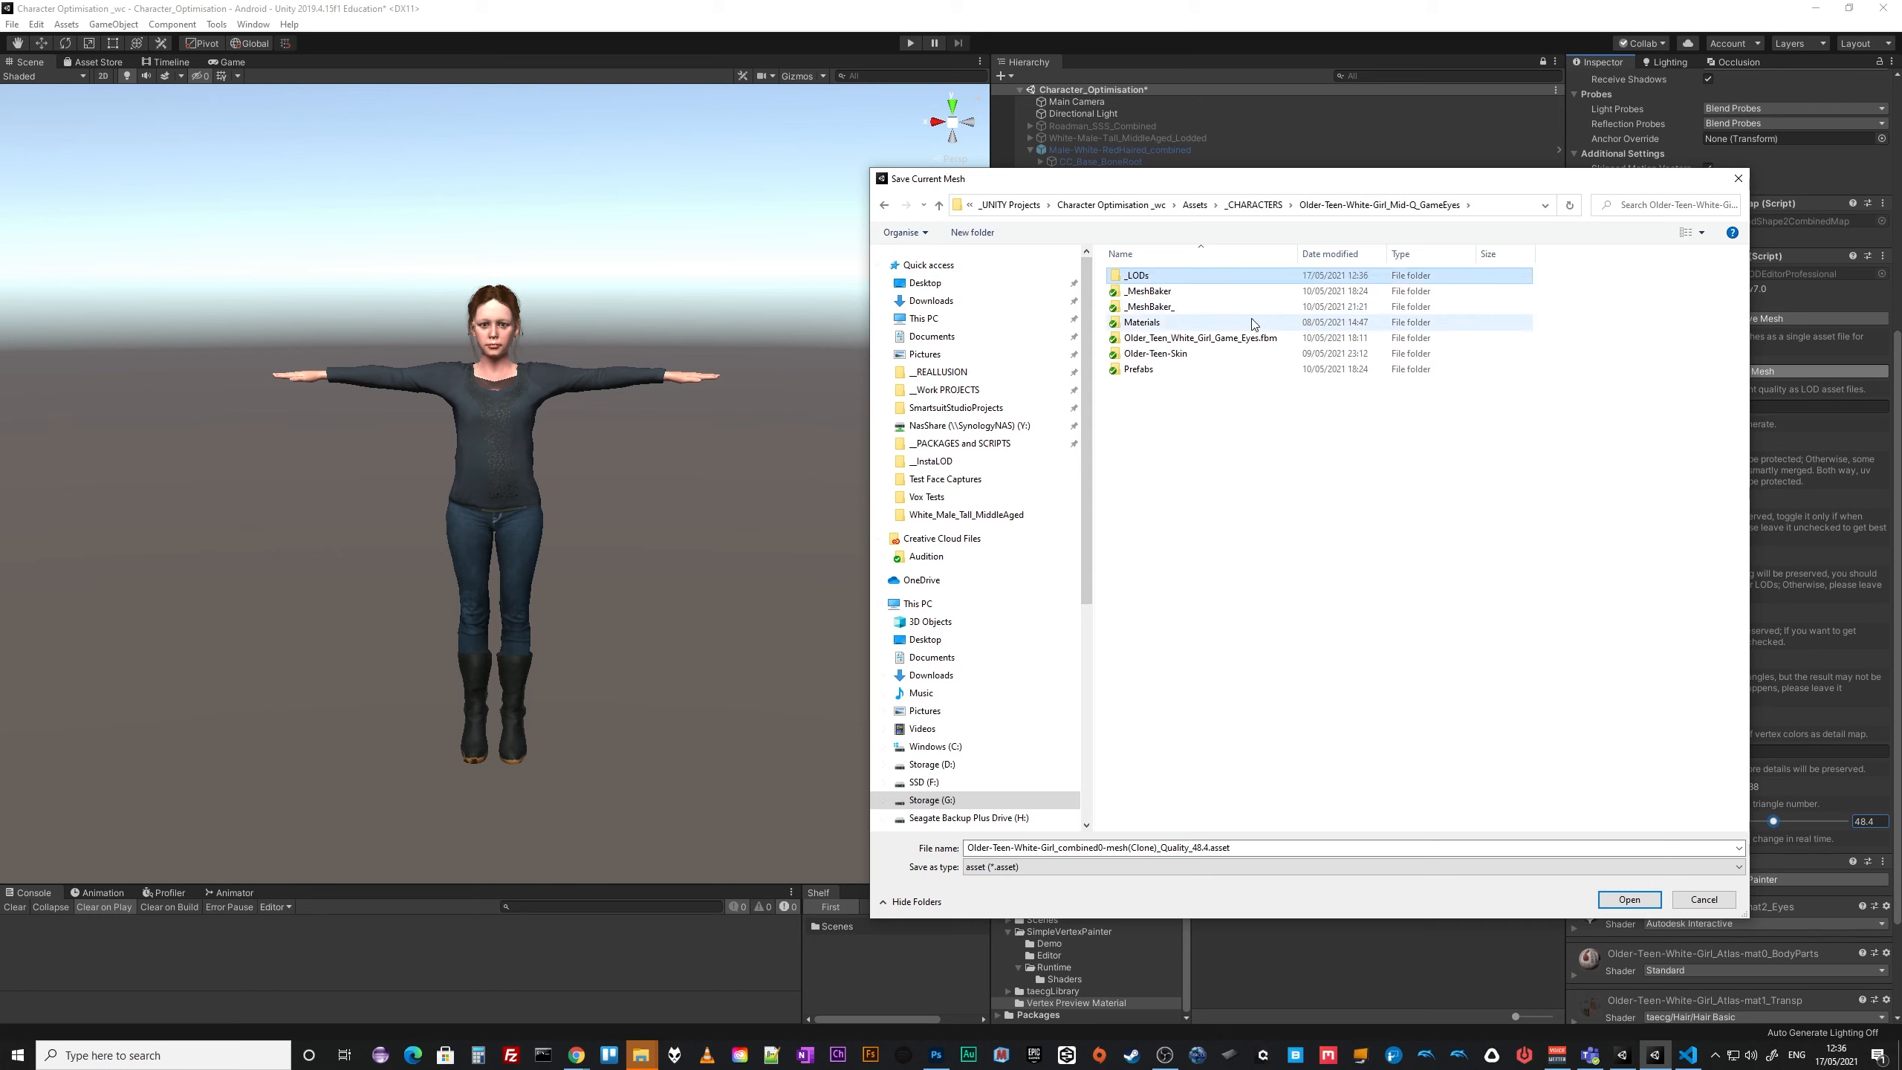
pyautogui.doubleClick(1124, 278)
pyautogui.moveTo(1171, 187); pyautogui.dragTo(968, 147)
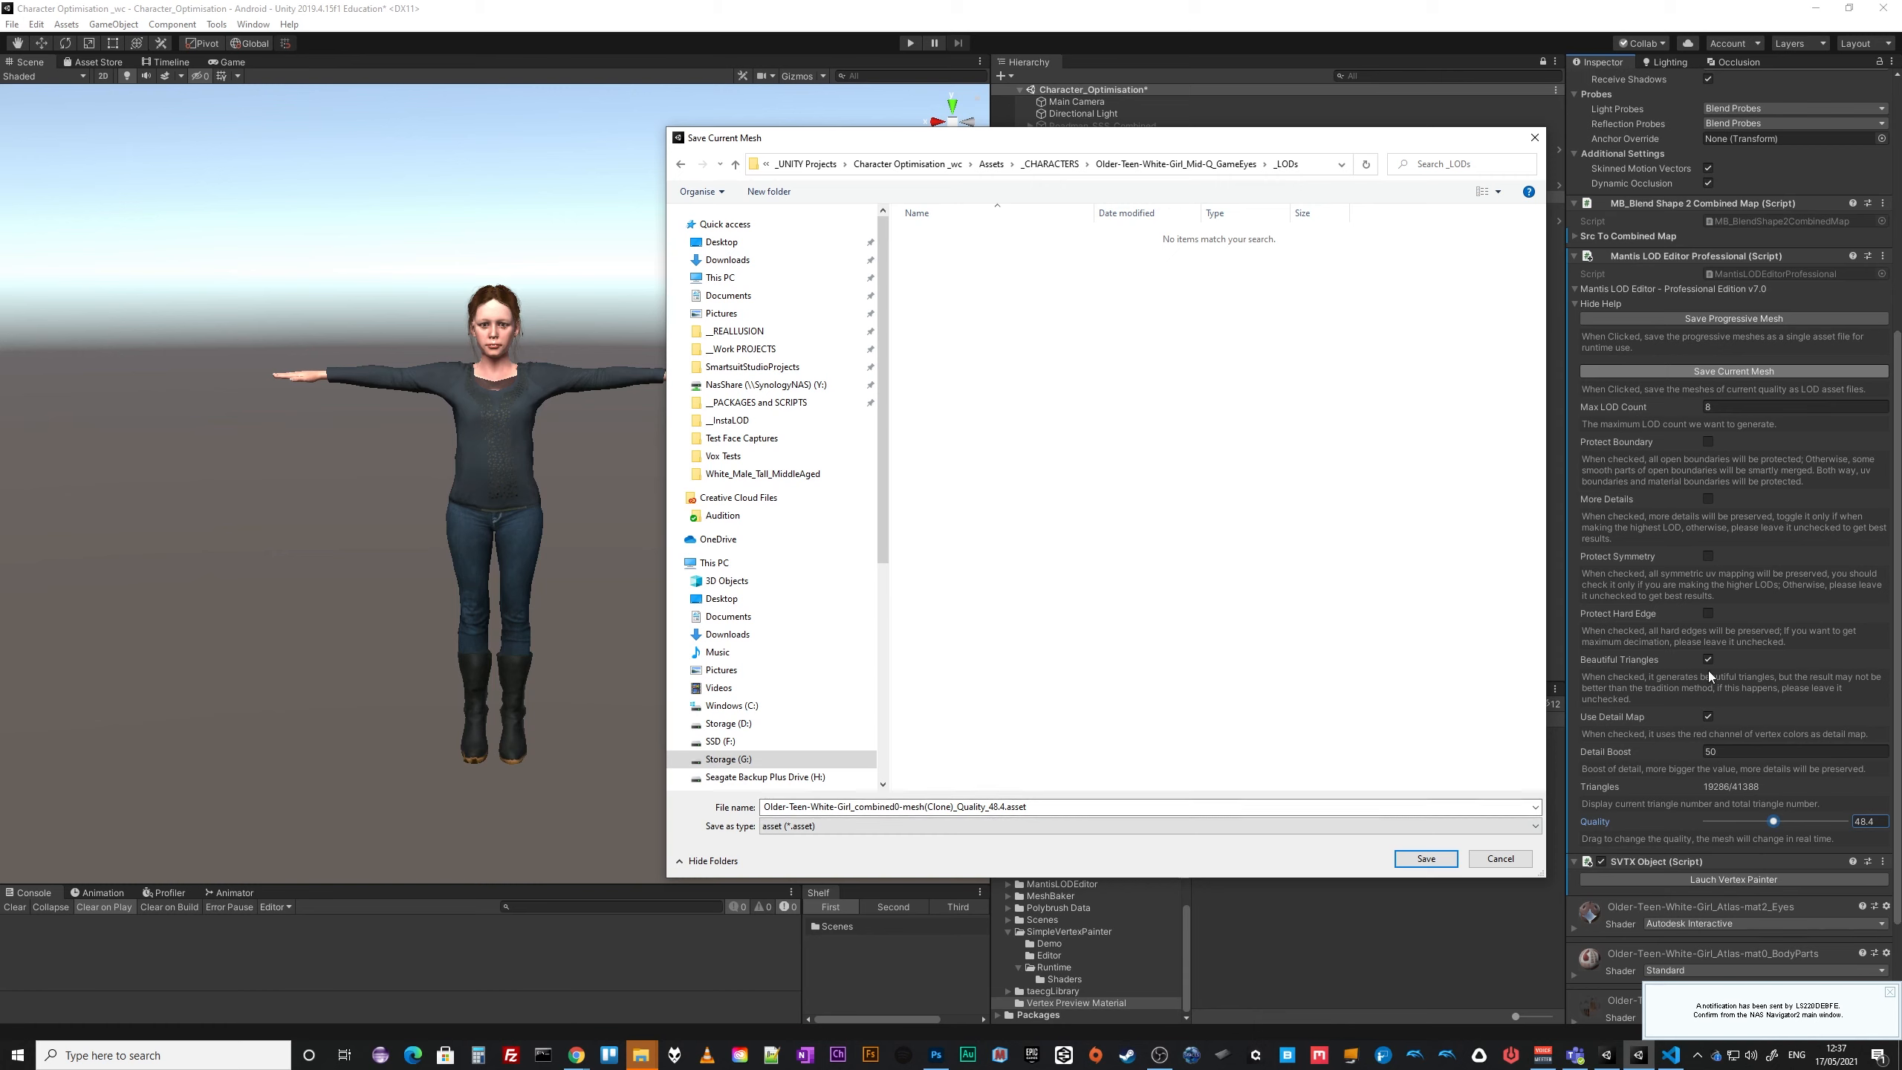
# Replace "(Clone)" with "_19k_" in the mesh file name and save the asset.
pyautogui.doubleClick(936, 807)
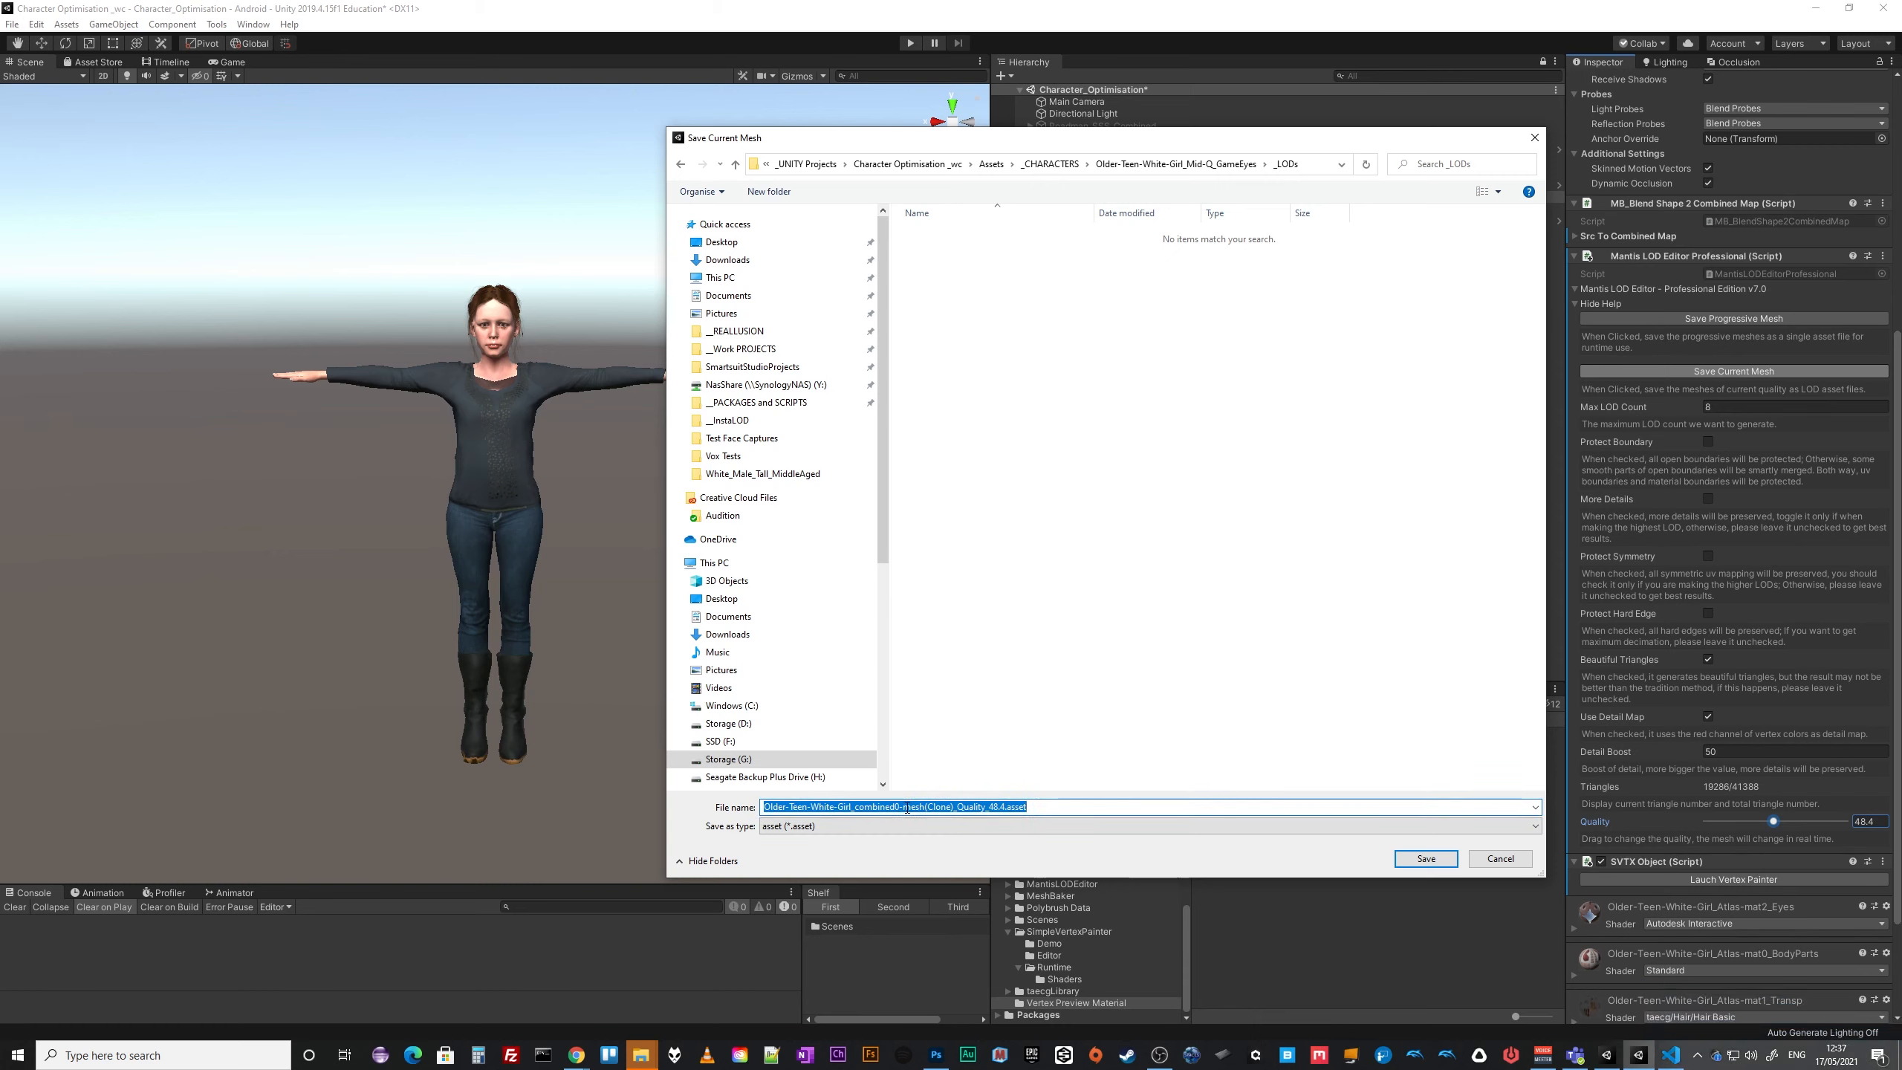
pyautogui.moveTo(925, 807); pyautogui.dragTo(959, 810)
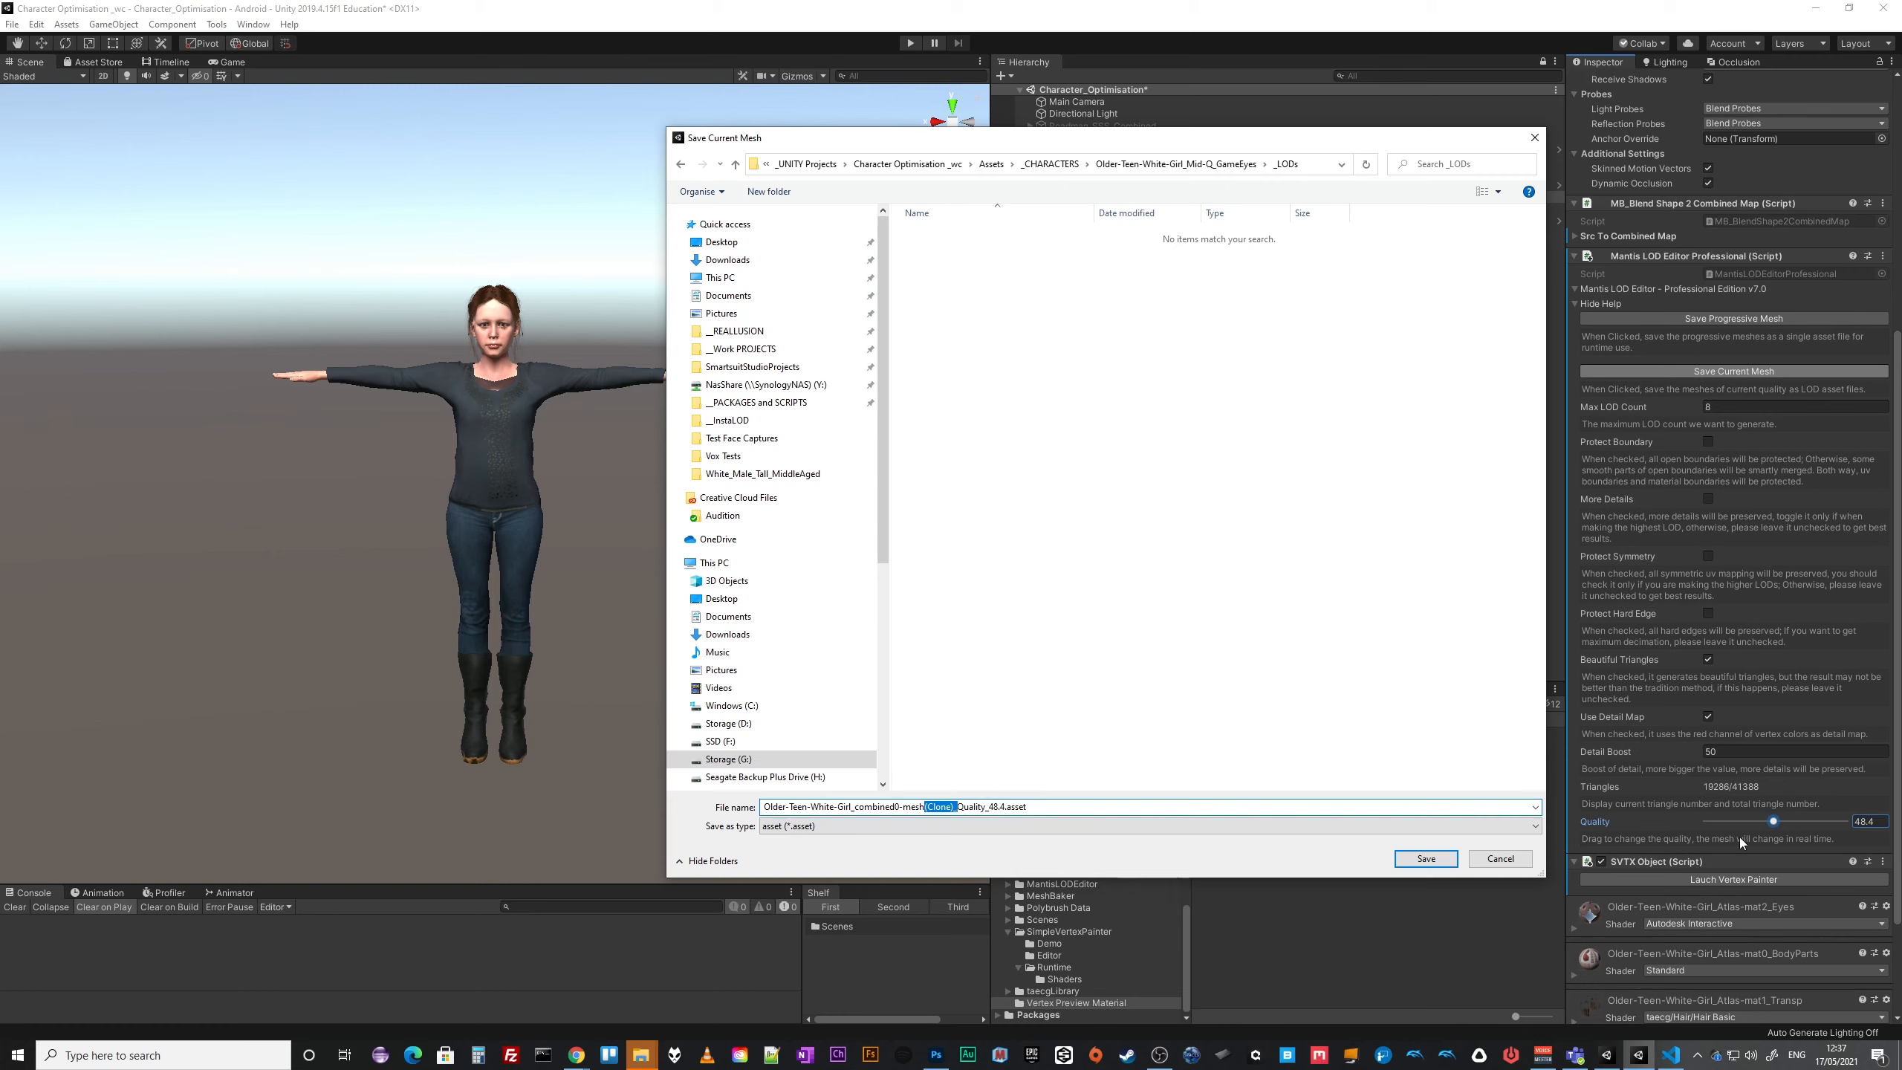
pyautogui.write('_19k_')
pyautogui.click(1443, 862)
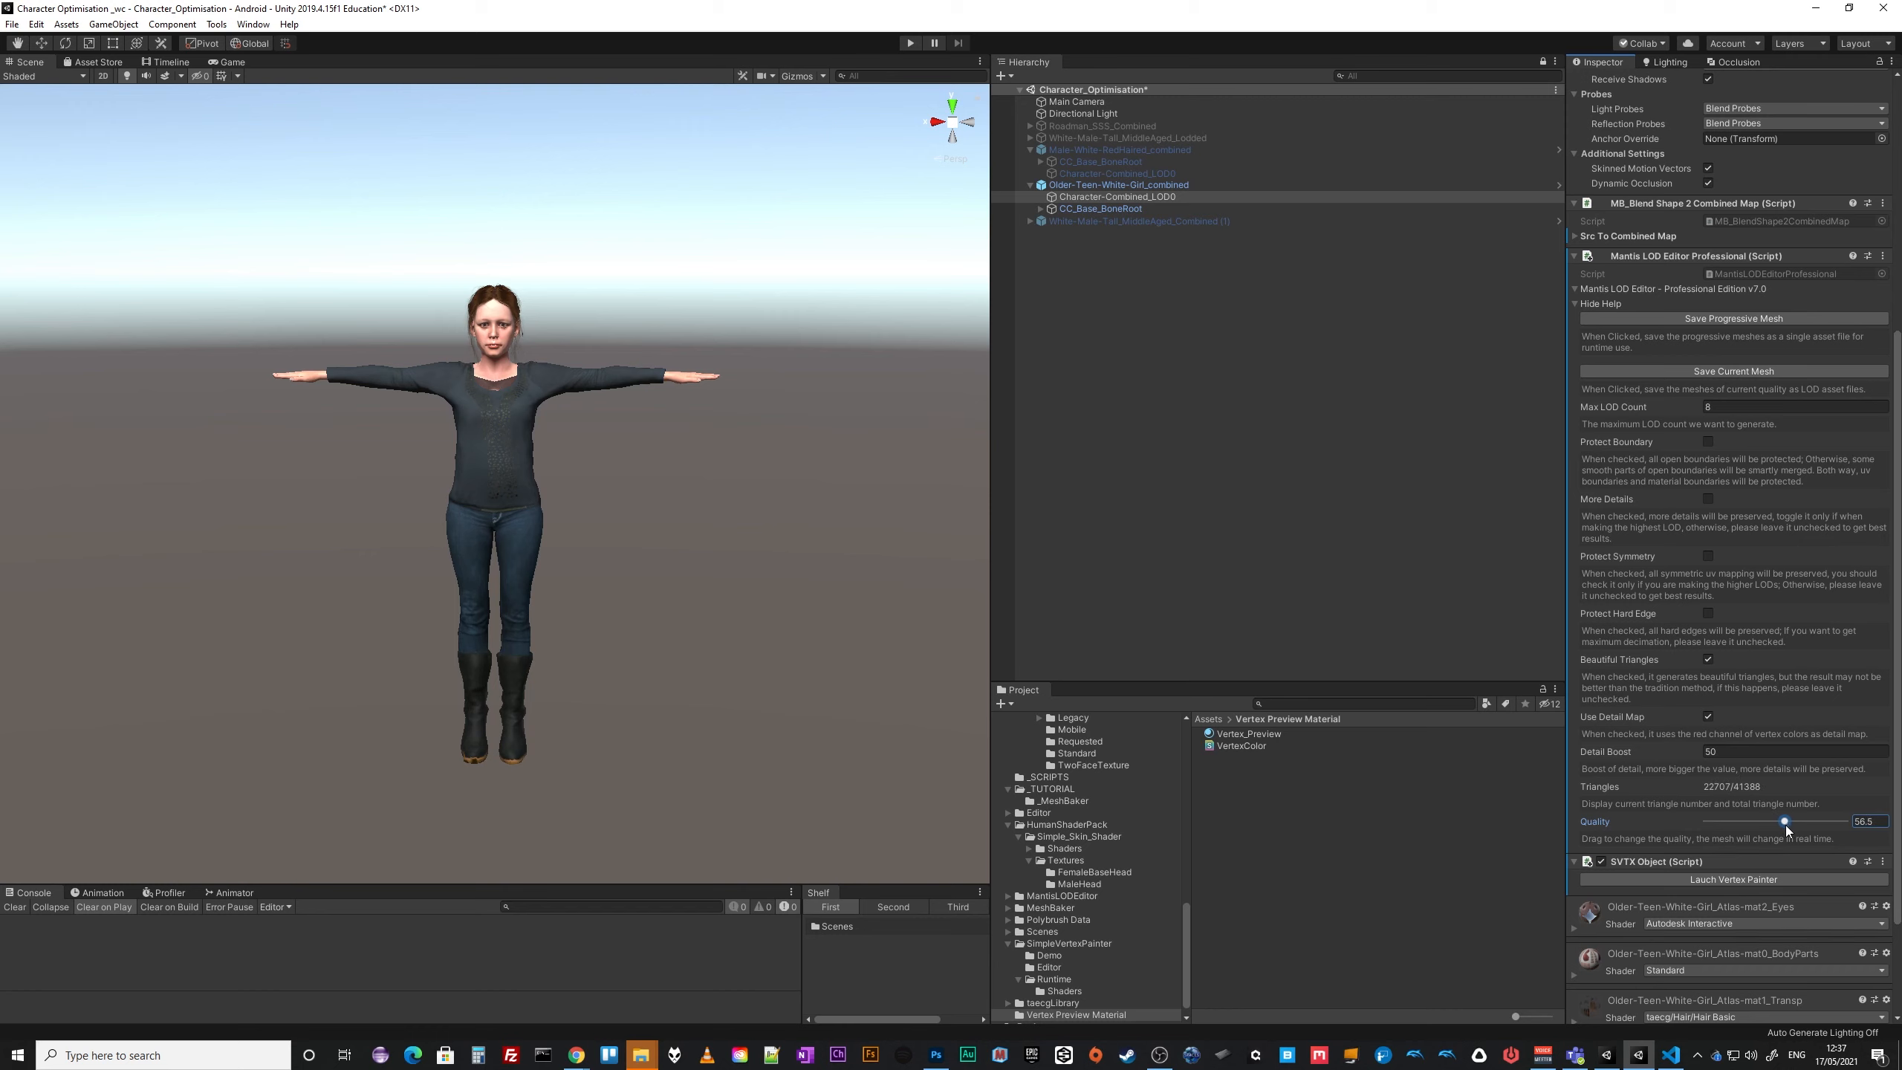
# Test the mesh Quality at 67.2 and inspect the girl's head and shoulders up close.
pyautogui.moveTo(1786, 827); pyautogui.dragTo(1800, 826)
pyautogui.scroll(8, 569, 502)
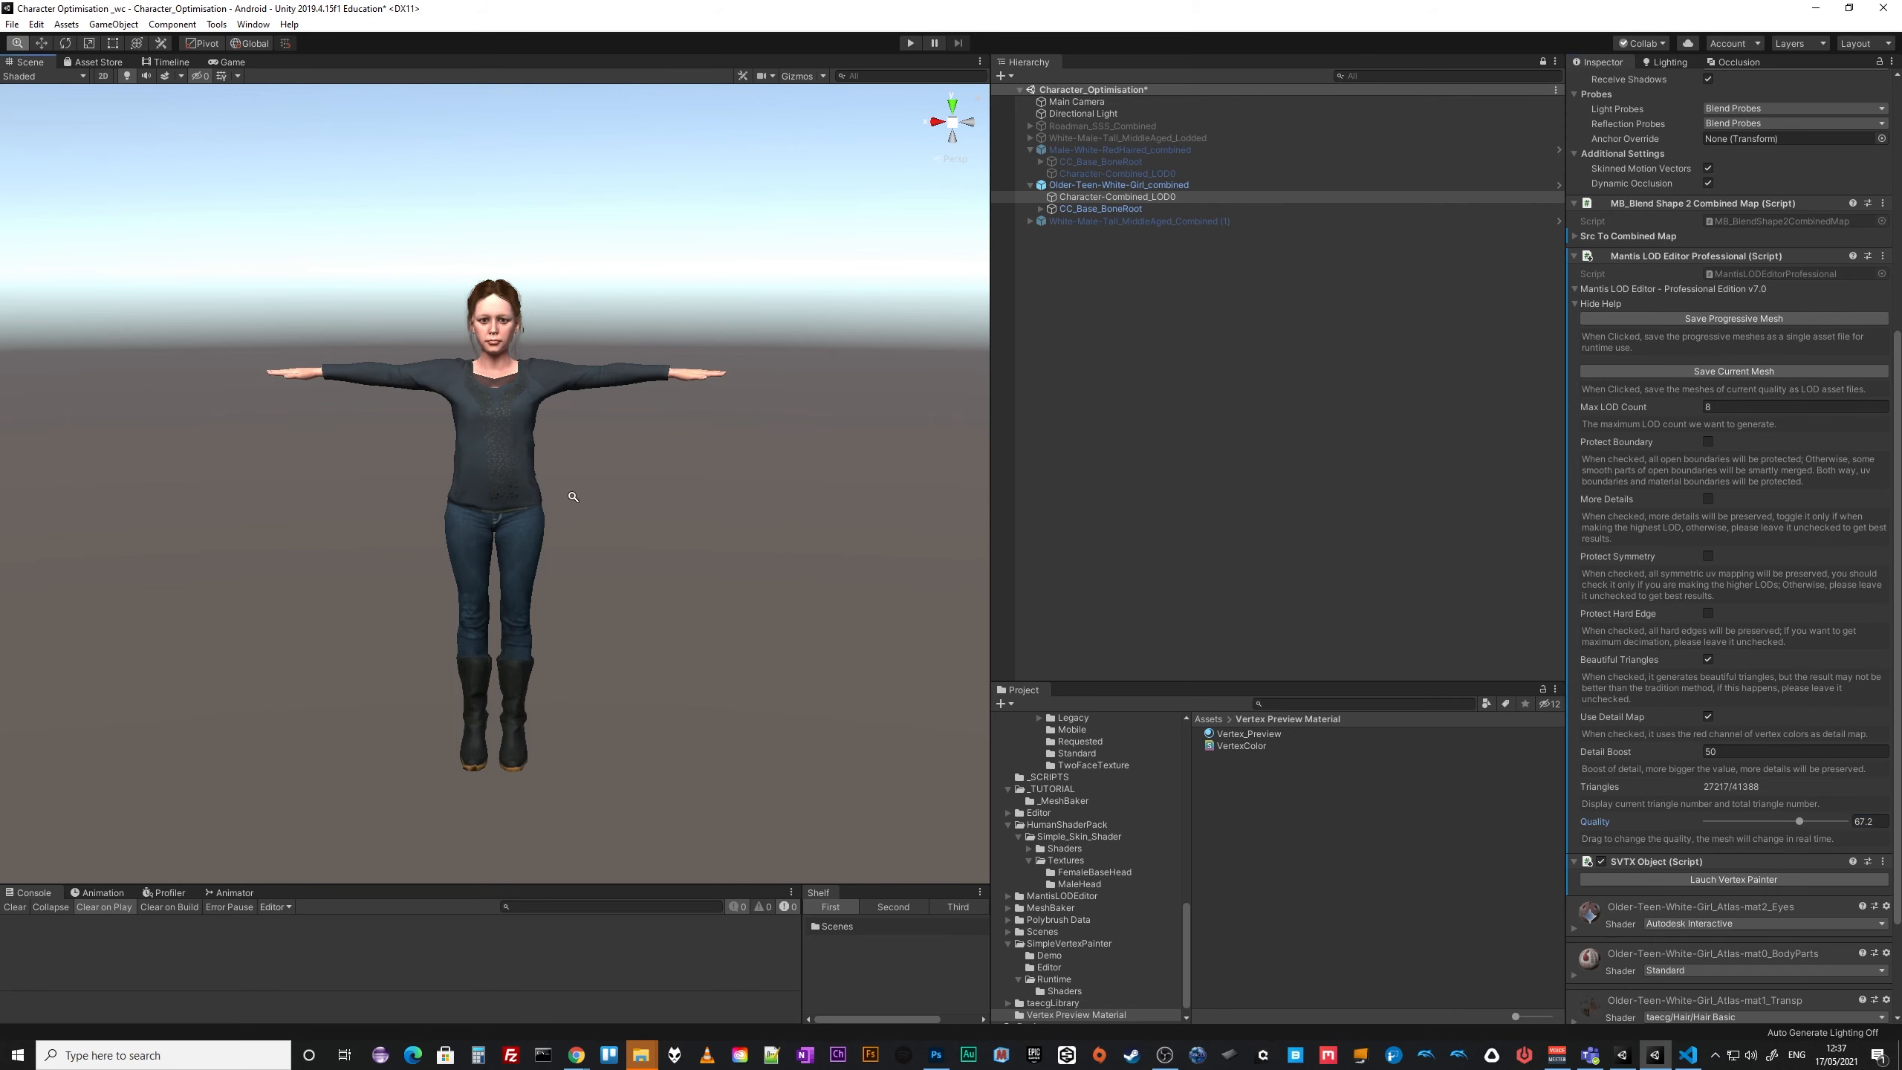
pyautogui.moveTo(725, 516); pyautogui.dragTo(743, 756, button='middle')
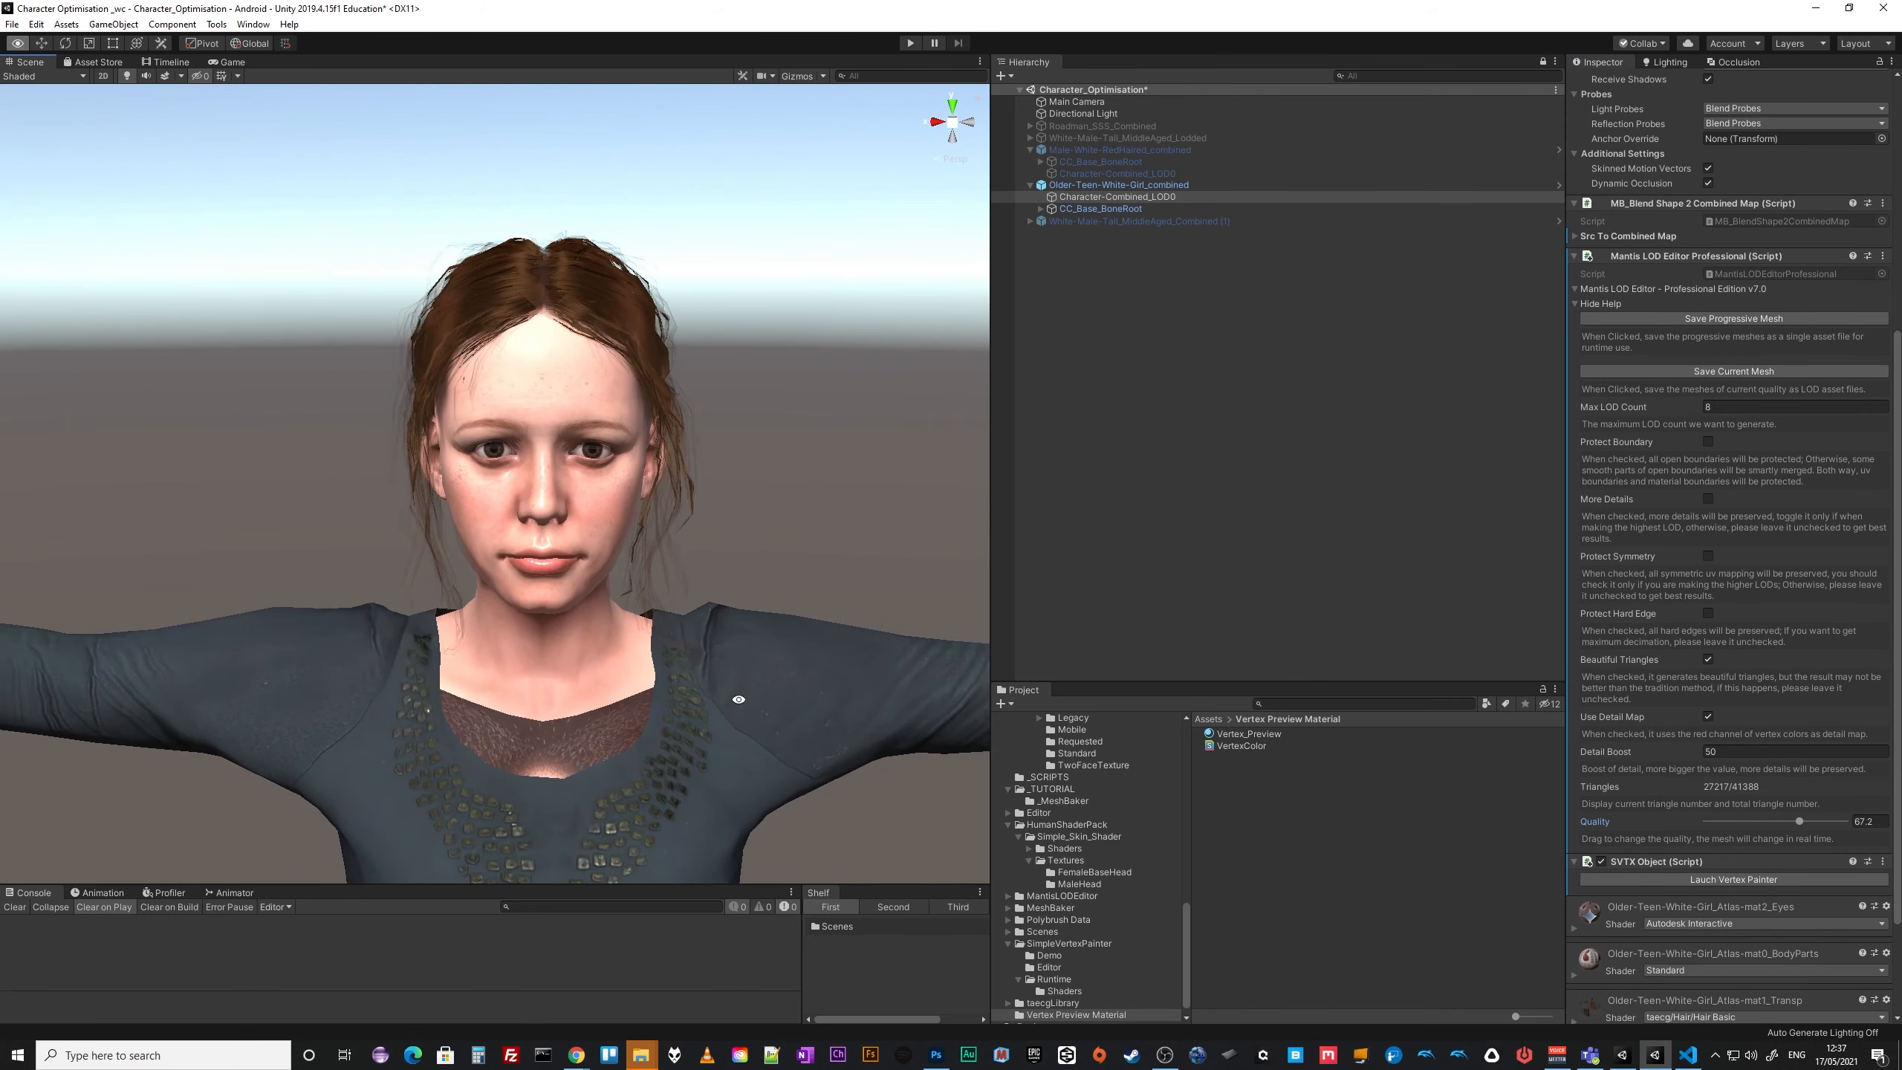
pyautogui.scroll(4, 778, 697)
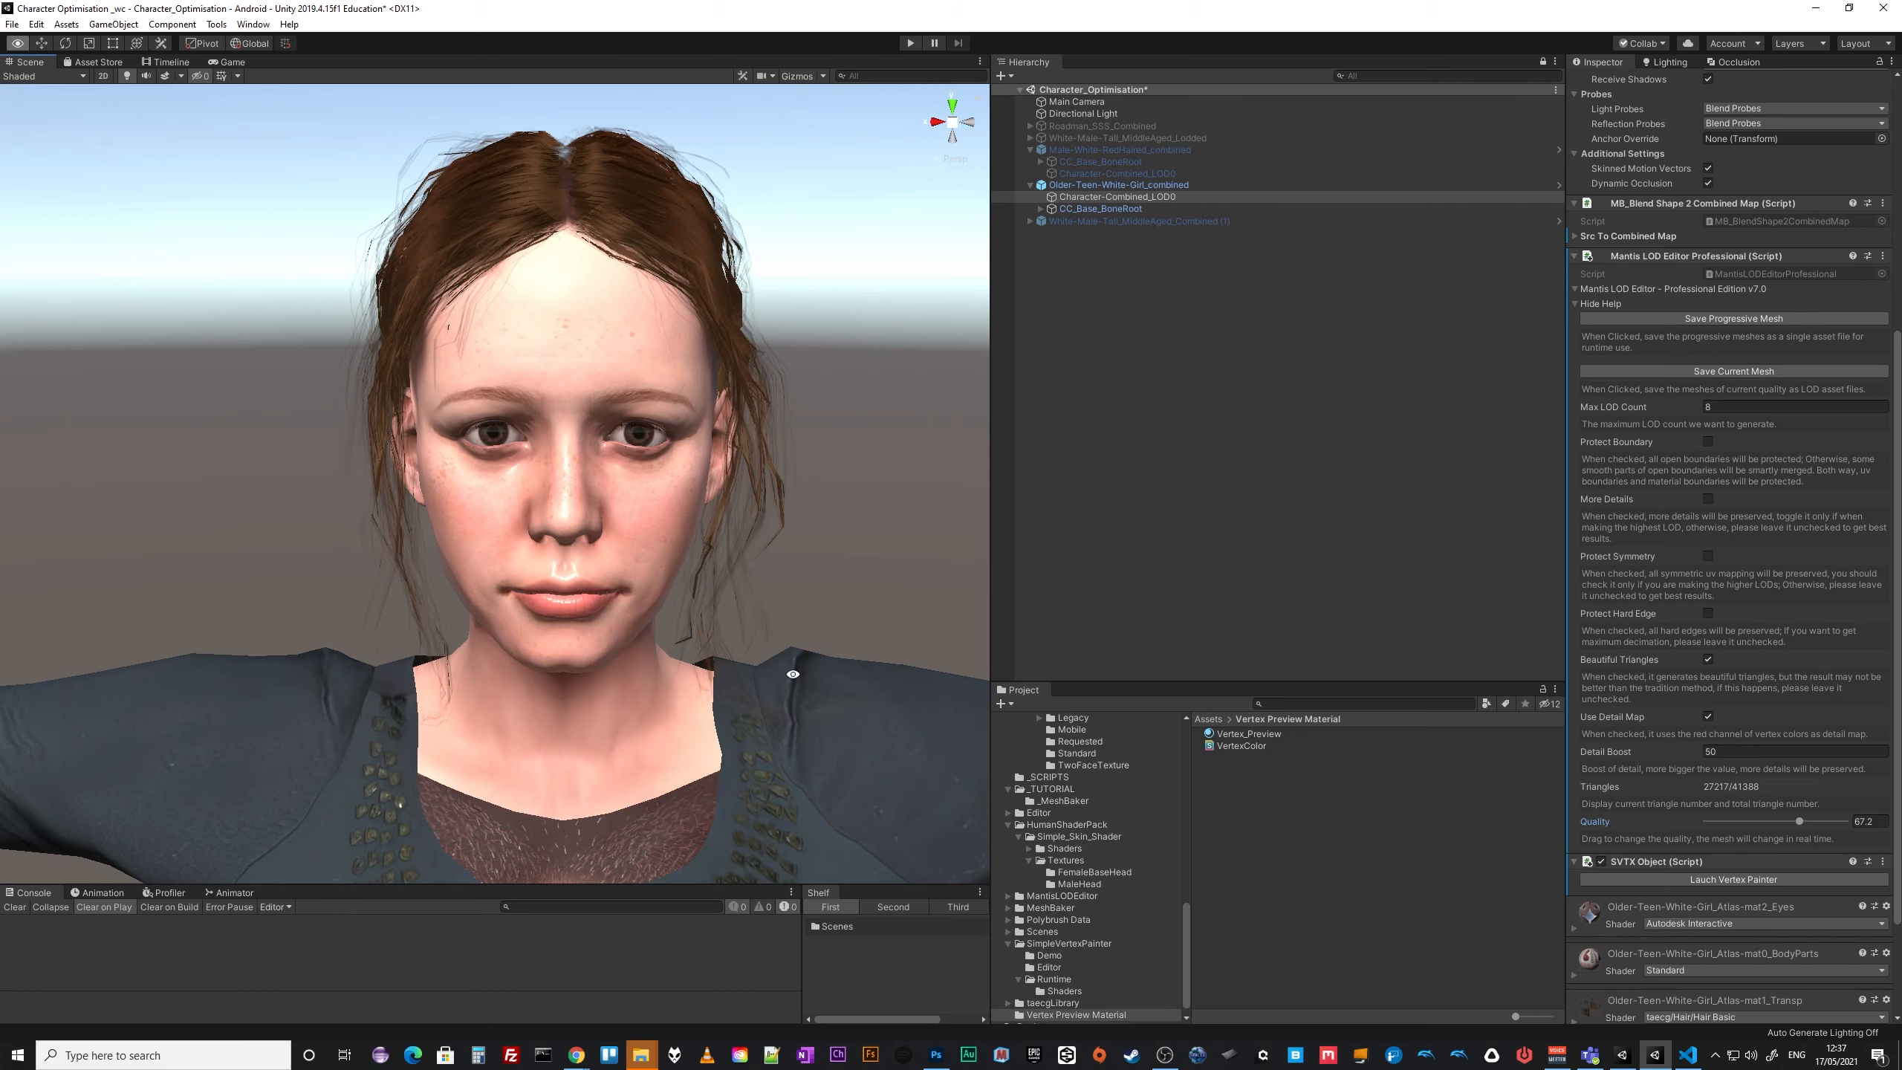
pyautogui.scroll(-5, 795, 659)
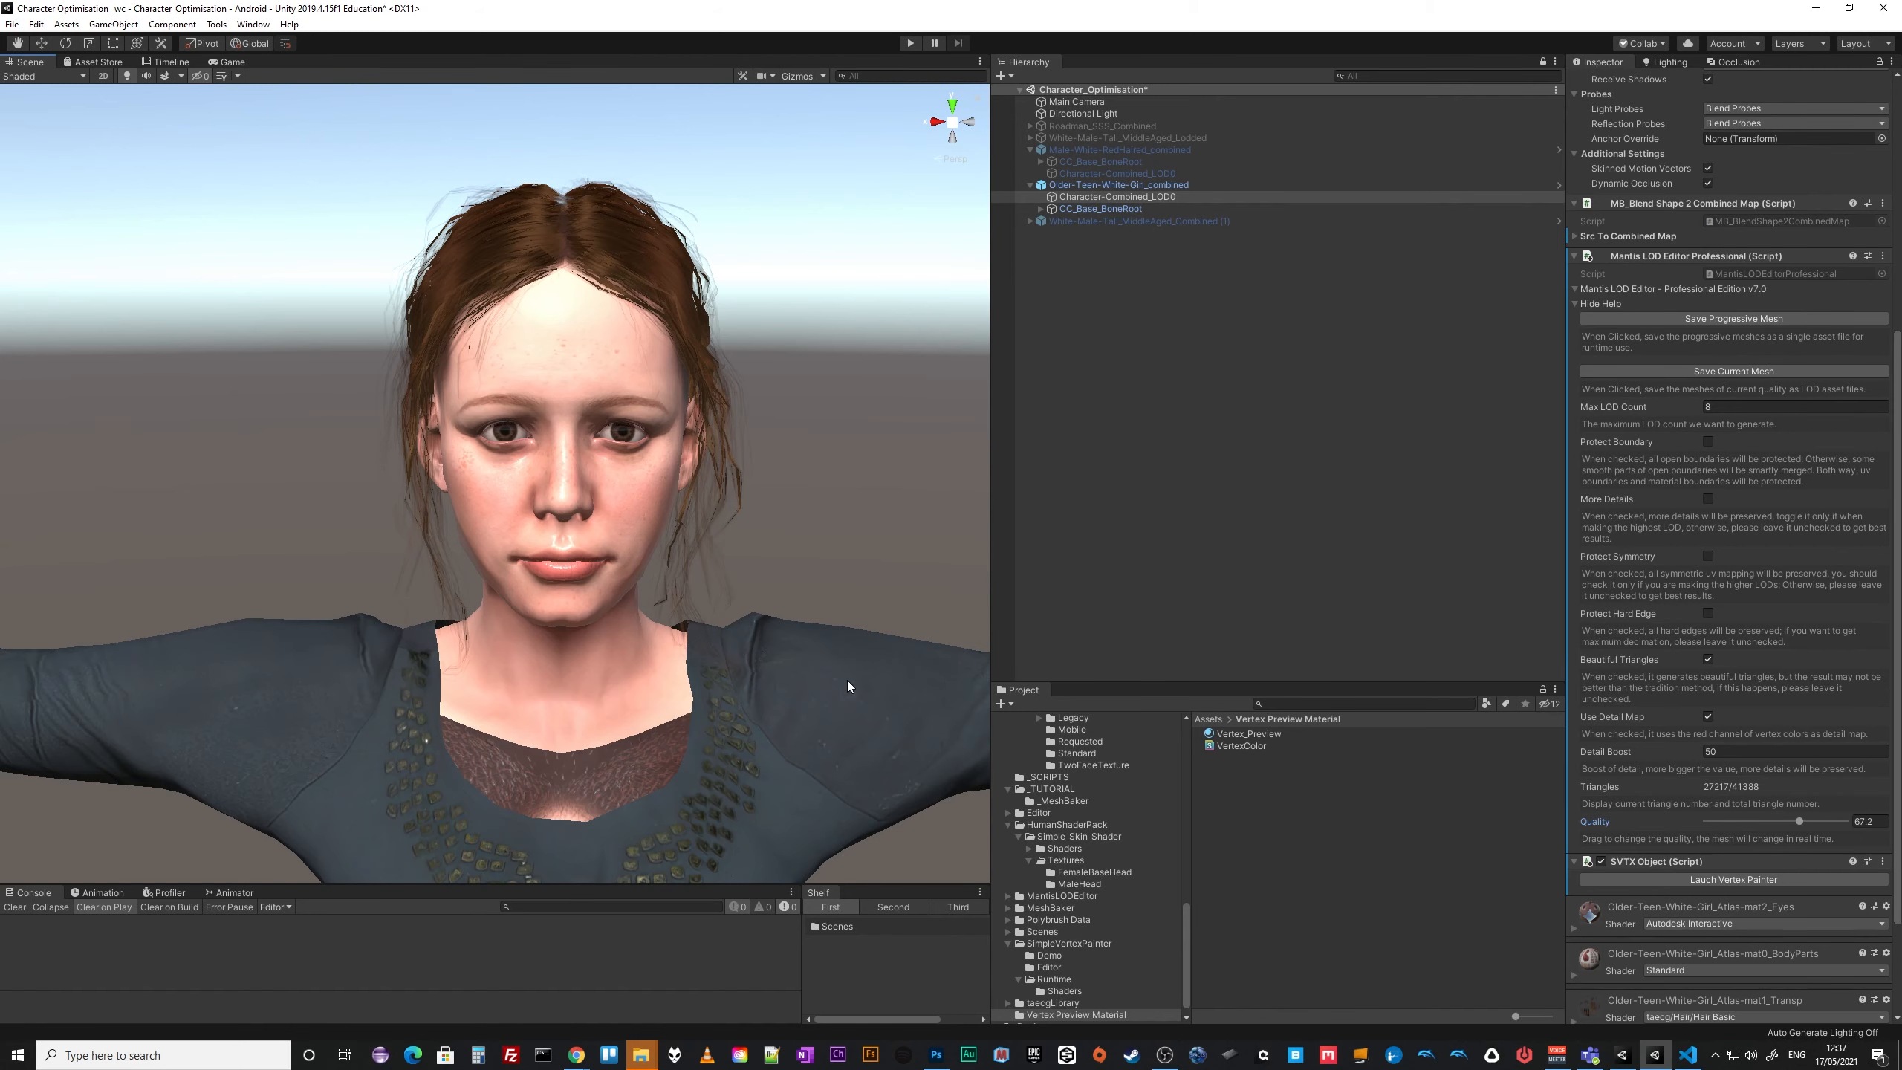
pyautogui.moveTo(771, 541); pyautogui.dragTo(799, 630, button='middle')
pyautogui.moveTo(798, 630)
pyautogui.mouseDown()
pyautogui.moveTo(772, 564)
pyautogui.moveTo(762, 642)
pyautogui.mouseUp()
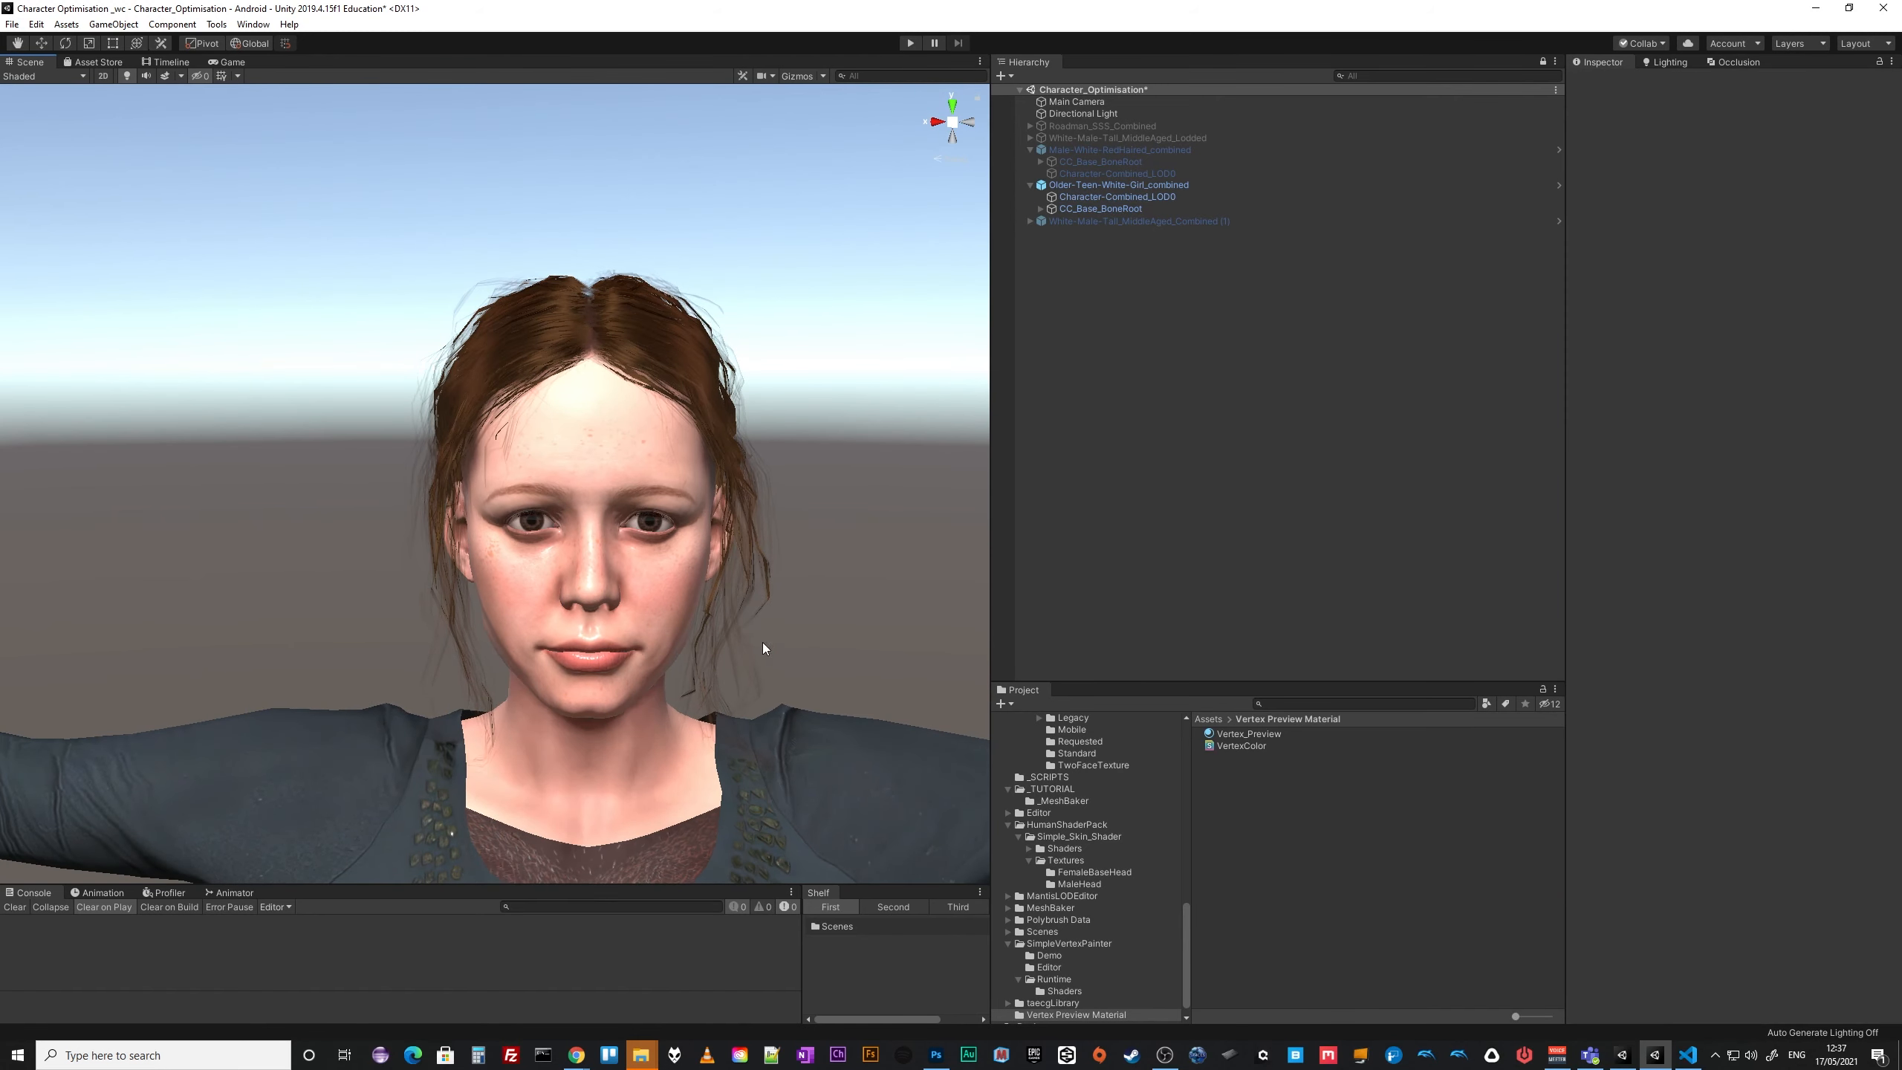
pyautogui.scroll(5, 758, 629)
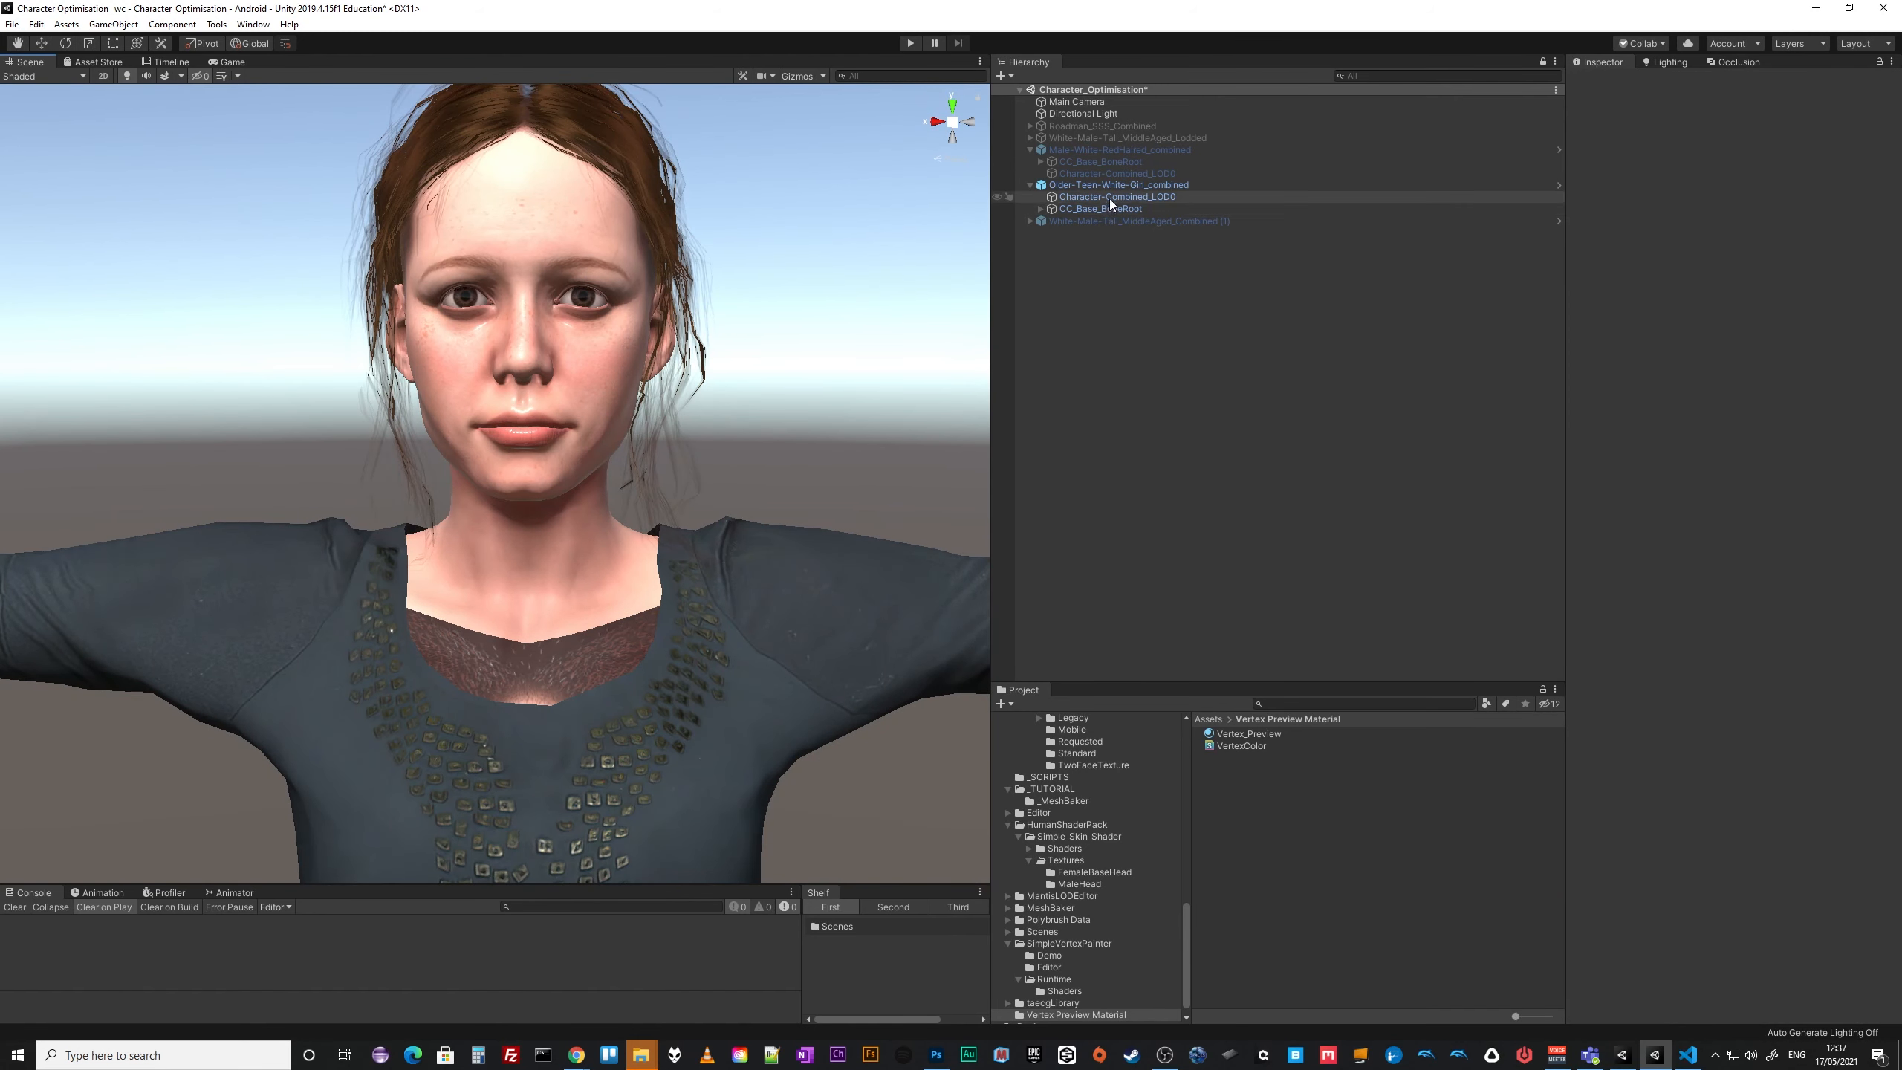
# Reselect Character-Combined_LOD0, enable Use Detail Map with a Detail Boost of 50, and set Quality to 73.7.
pyautogui.click(1108, 197)
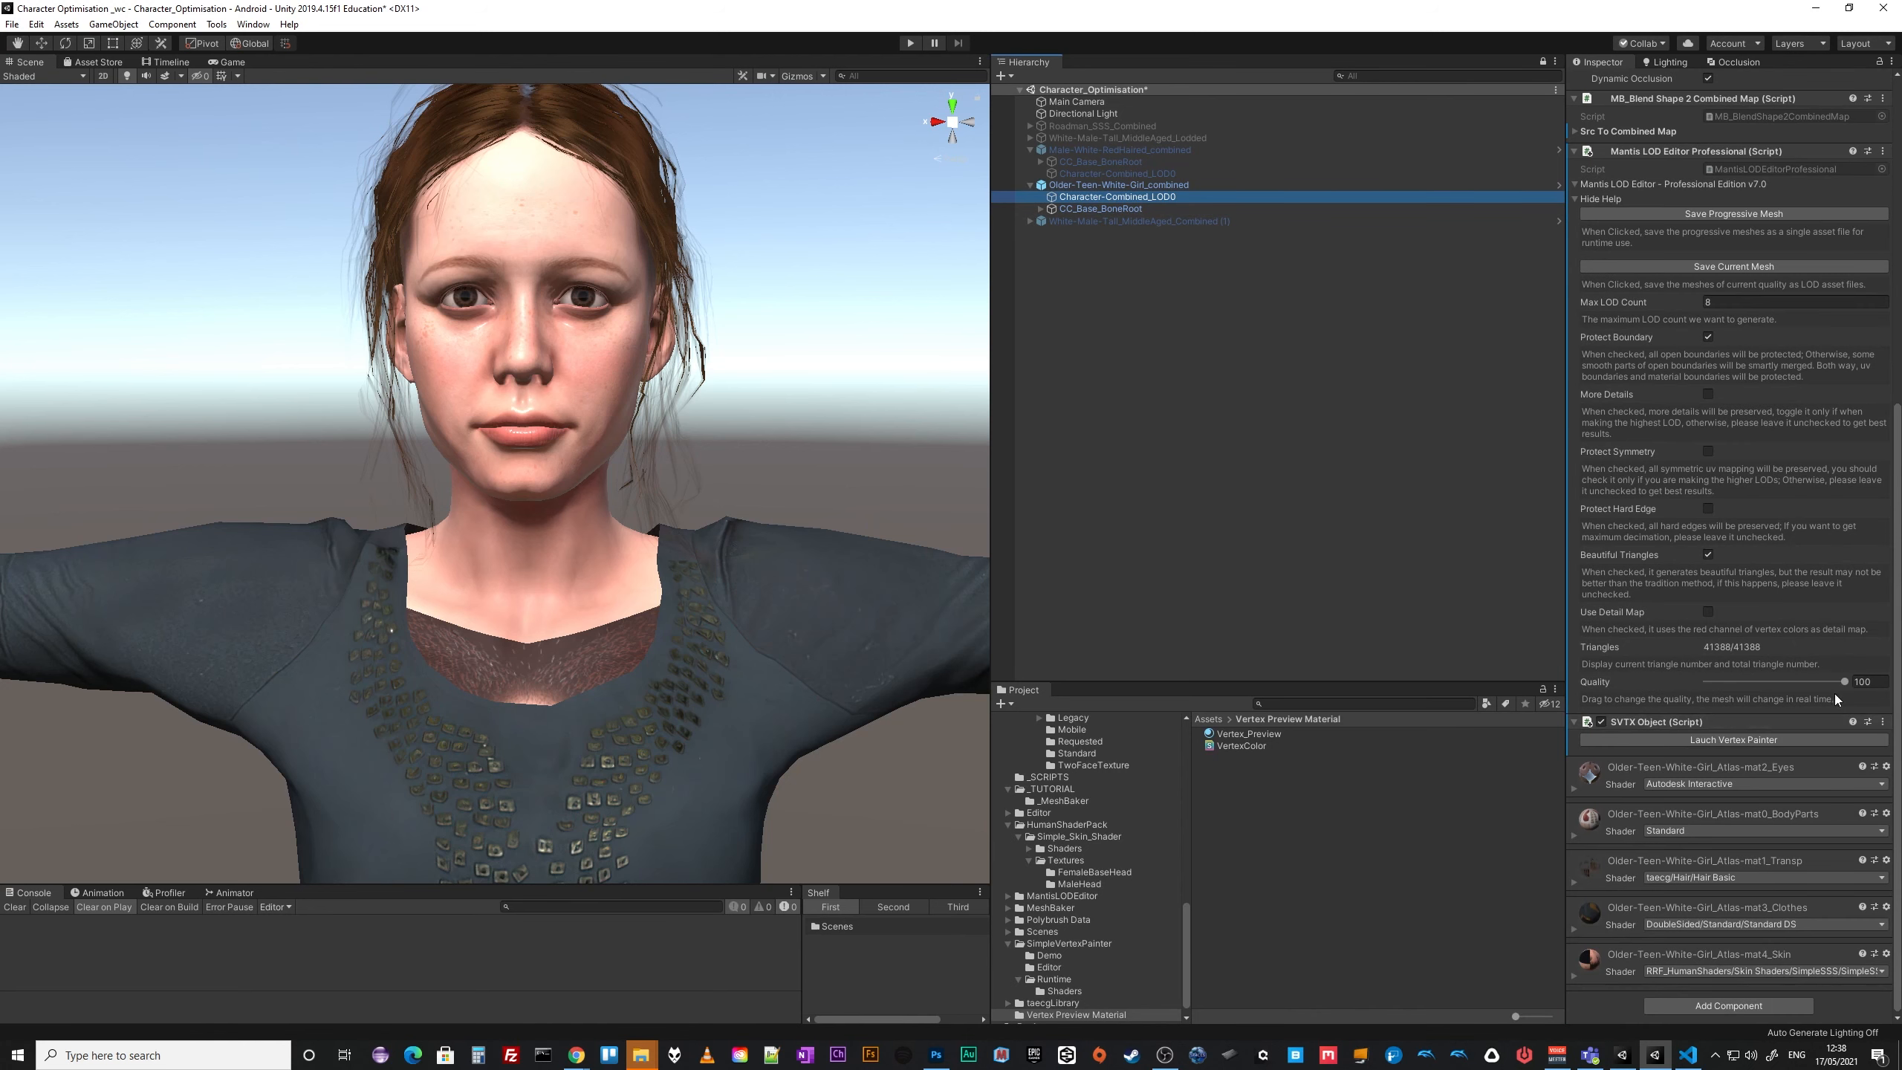
pyautogui.moveTo(1841, 681)
pyautogui.mouseDown()
pyautogui.moveTo(1780, 687)
pyautogui.moveTo(1826, 693)
pyautogui.mouseUp()
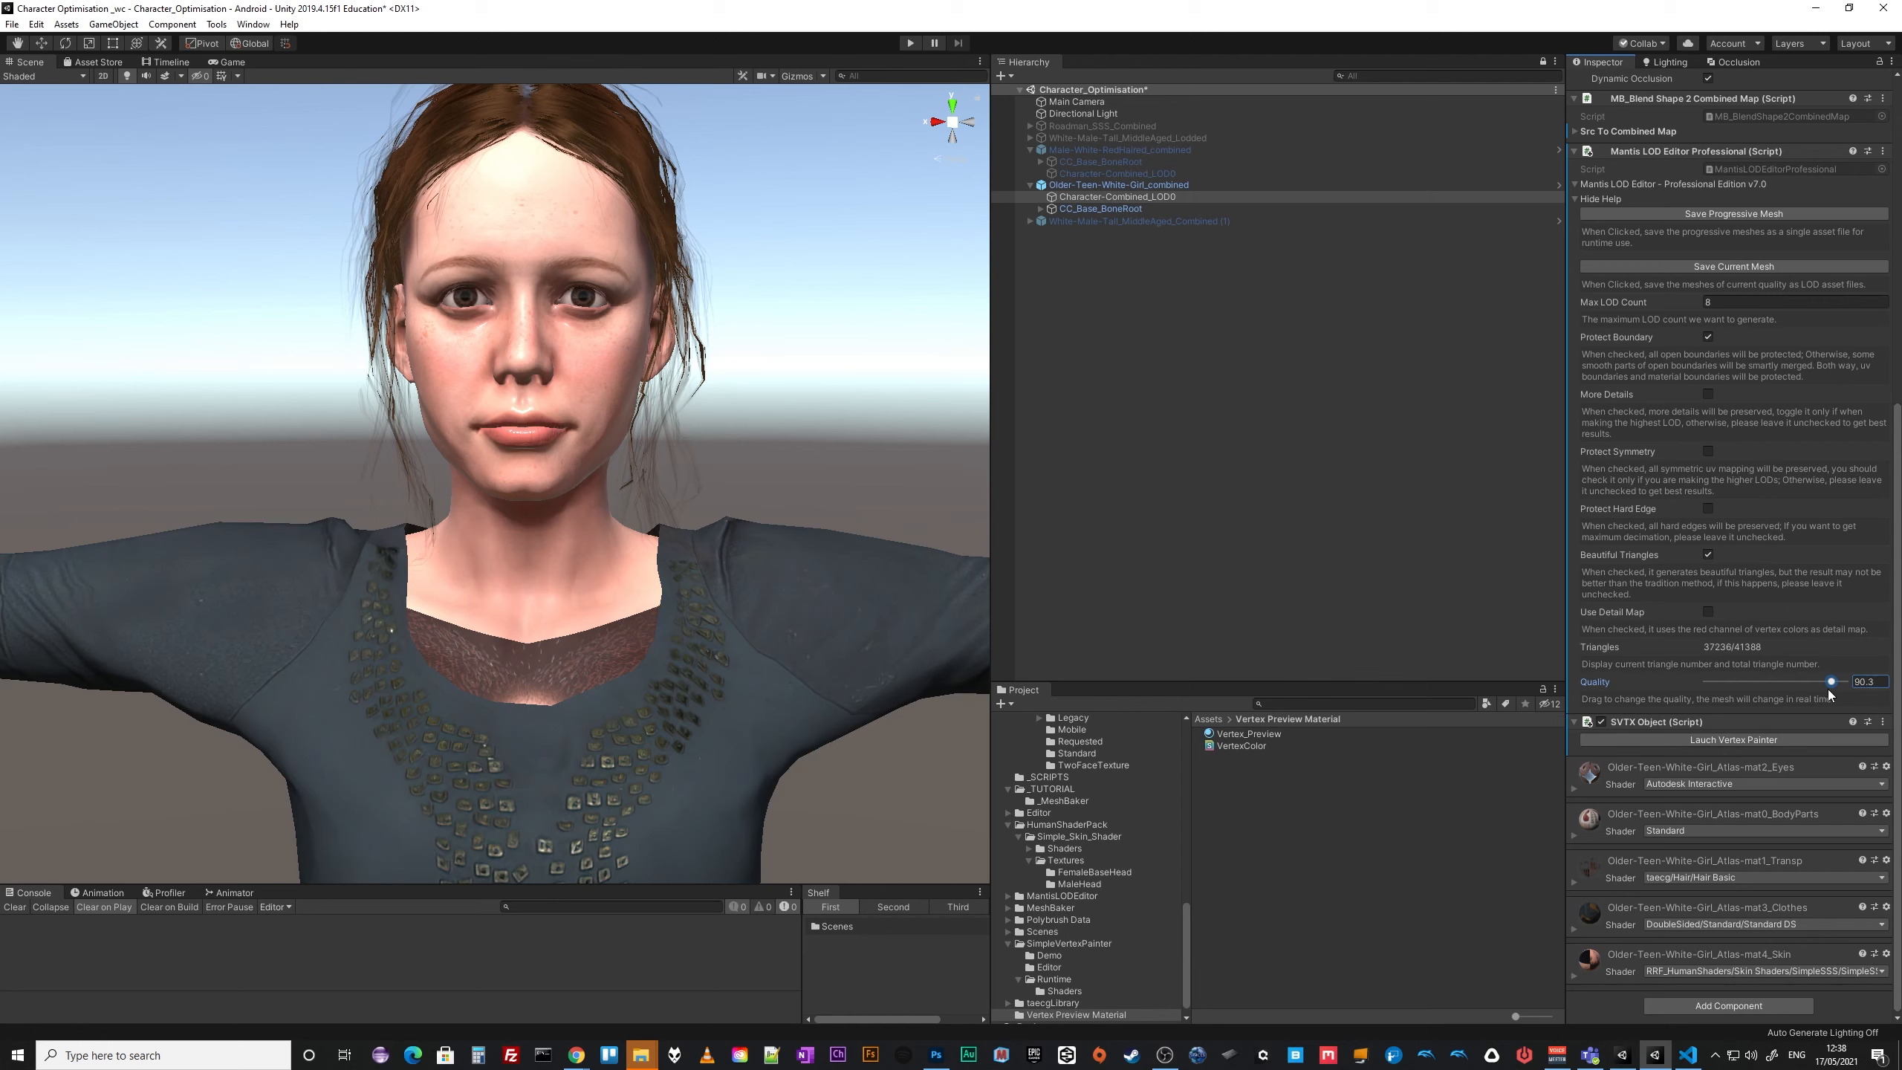
pyautogui.moveTo(1828, 690)
pyautogui.mouseDown()
pyautogui.moveTo(1750, 696)
pyautogui.moveTo(1836, 698)
pyautogui.mouseUp()
pyautogui.click(1707, 612)
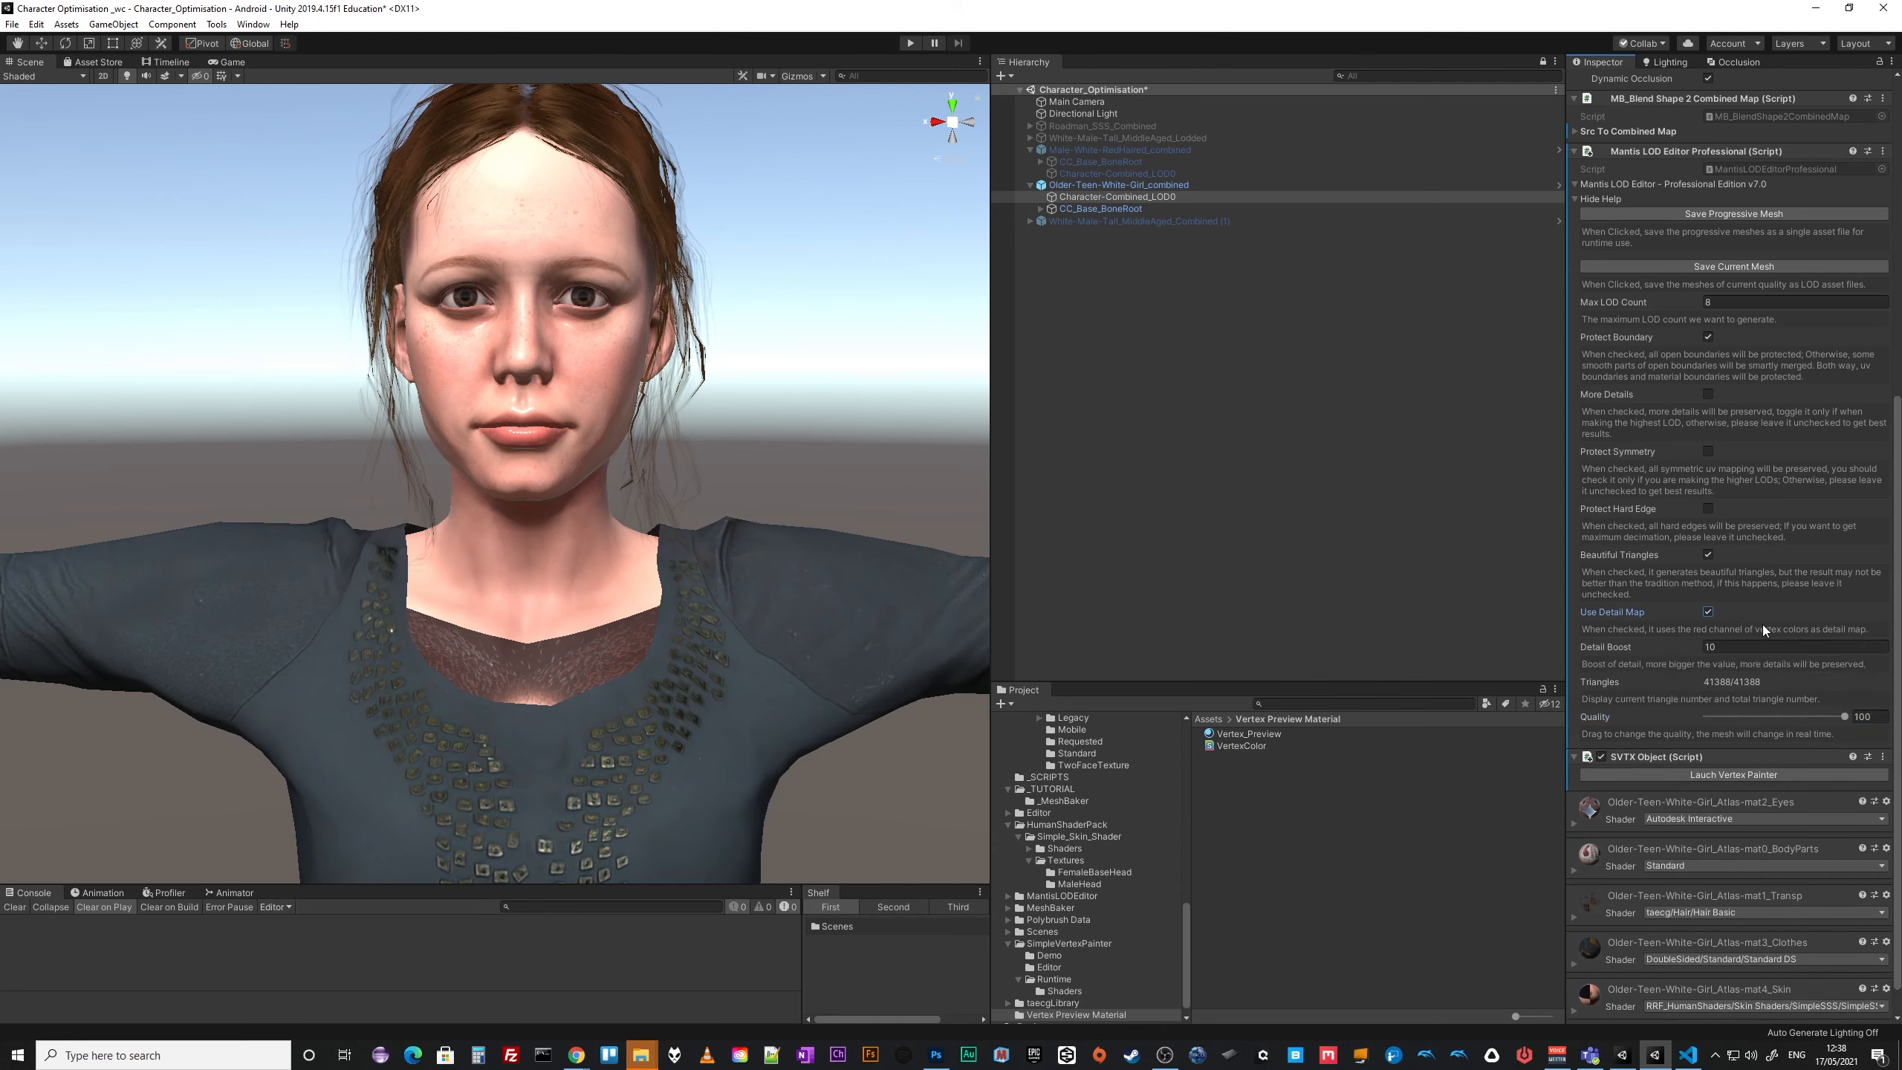
pyautogui.click(1710, 646)
pyautogui.click(1865, 717)
pyautogui.moveTo(1848, 716); pyautogui.dragTo(1811, 719)
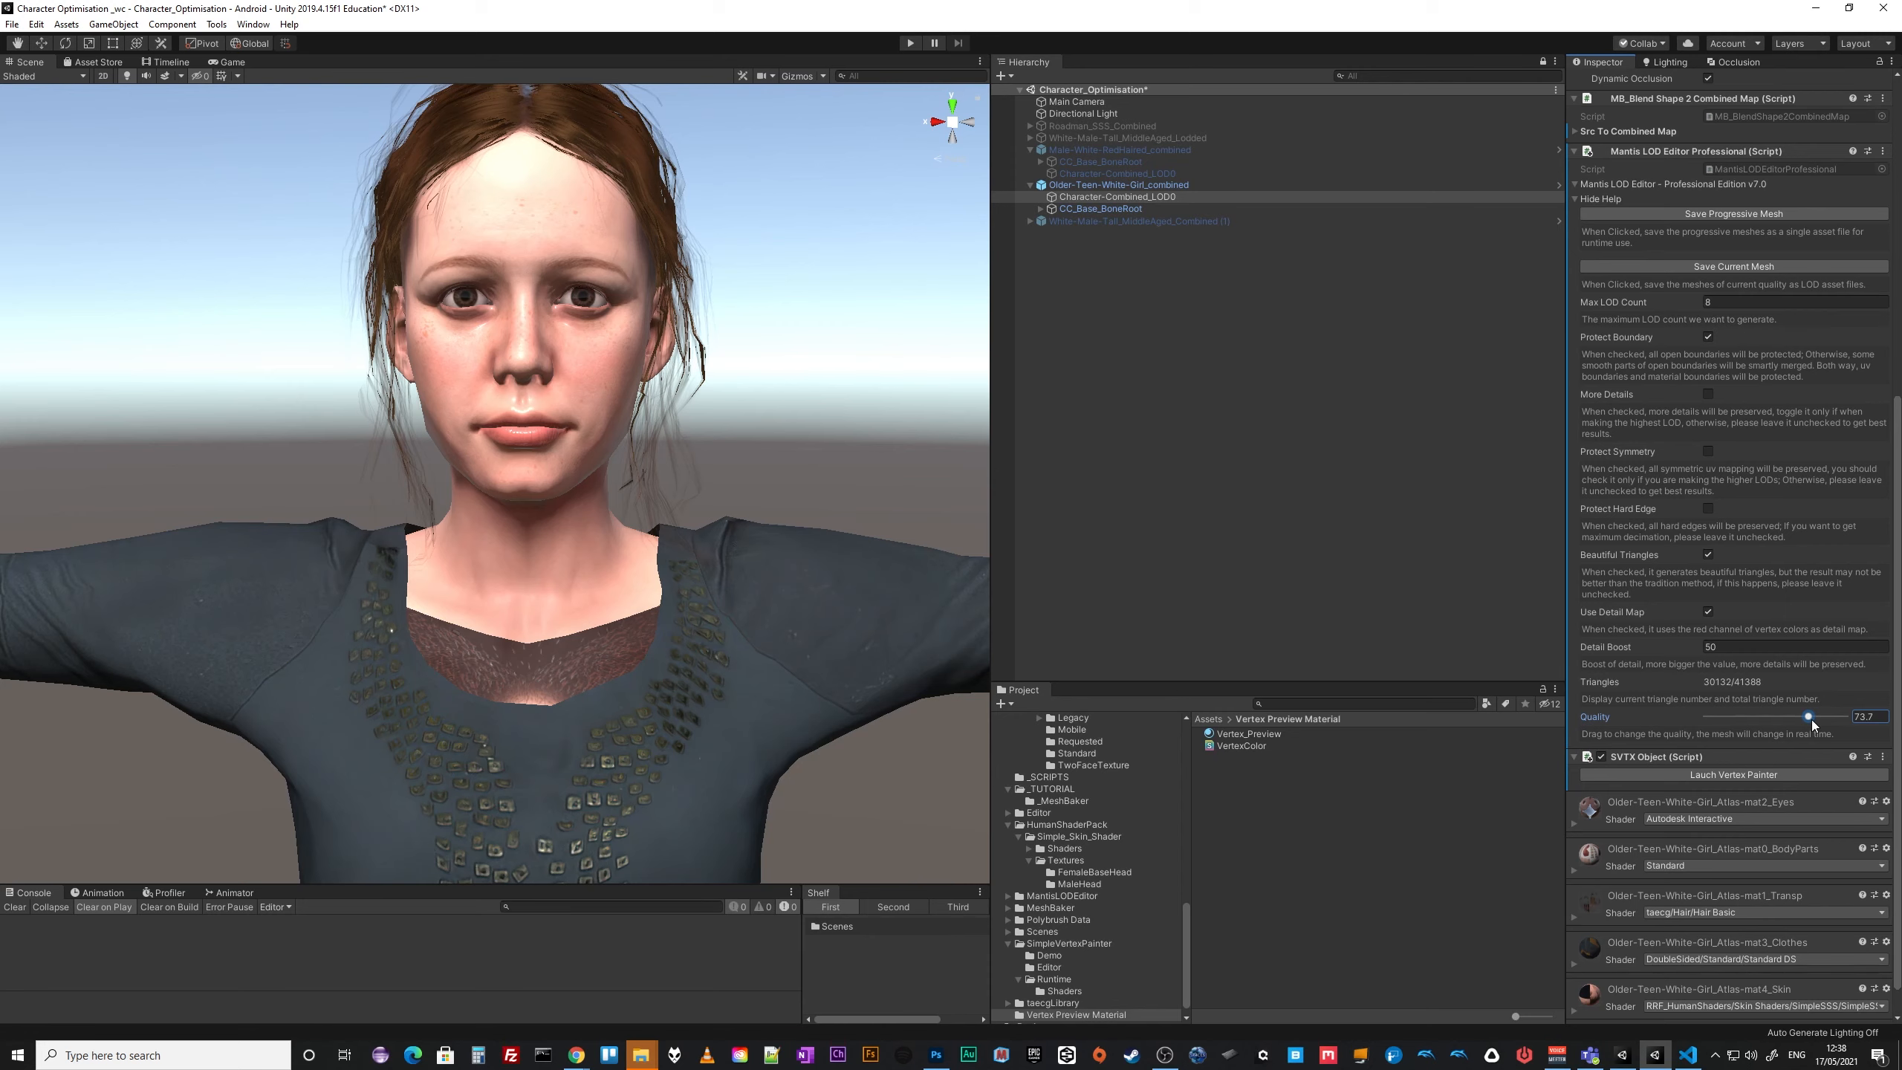
# Examine the reduced mesh around the girl's hand, sleeve and face for lost detail.
pyautogui.keyDown('alt'); pyautogui.moveTo(706, 586); pyautogui.dragTo(643, 610); pyautogui.keyUp('alt')
pyautogui.keyDown('alt'); pyautogui.moveTo(849, 693); pyautogui.dragTo(1049, 702, button='right'); pyautogui.keyUp('alt')
pyautogui.moveTo(947, 708); pyautogui.dragTo(1469, 737, button='middle')
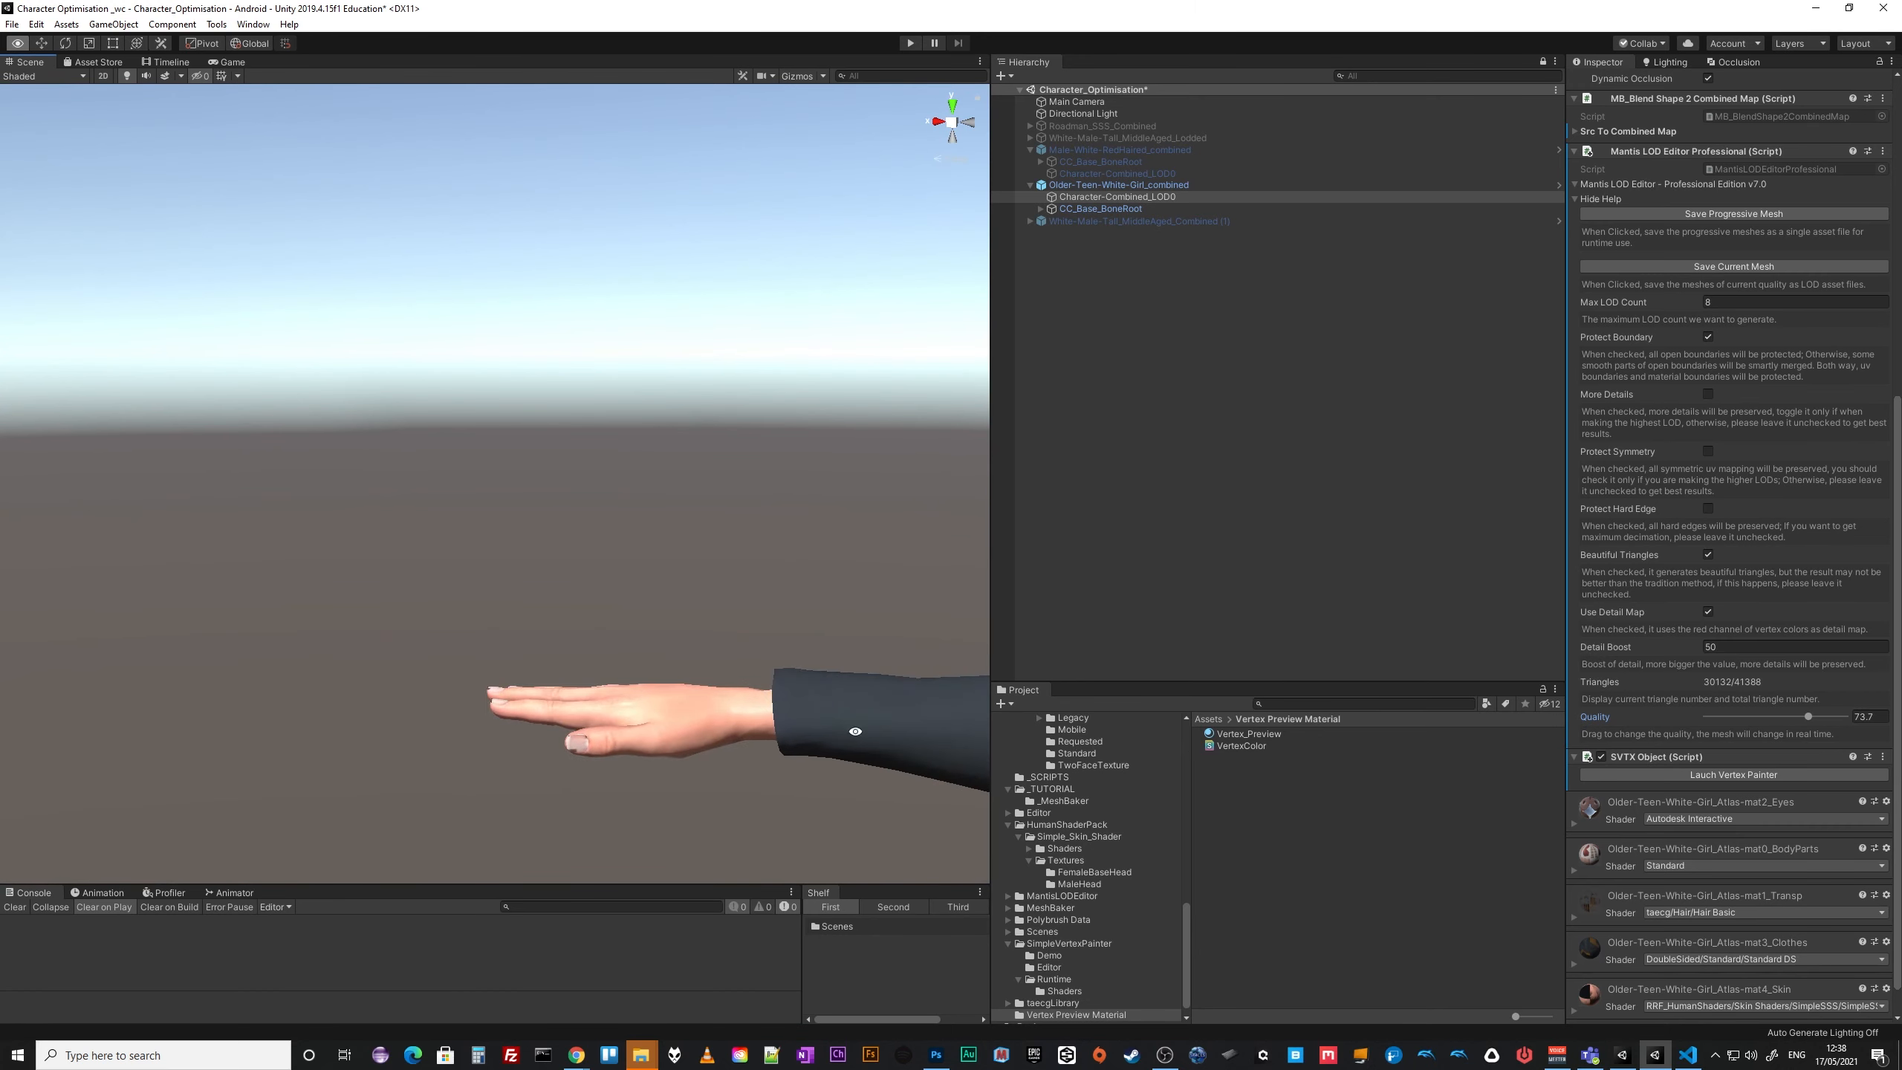
pyautogui.keyDown('alt'); pyautogui.moveTo(663, 731); pyautogui.dragTo(845, 731, button='right'); pyautogui.keyUp('alt')
pyautogui.moveTo(794, 728); pyautogui.dragTo(231, 662, button='middle')
pyautogui.keyDown('alt'); pyautogui.moveTo(599, 678); pyautogui.dragTo(514, 684, button='right'); pyautogui.keyUp('alt')
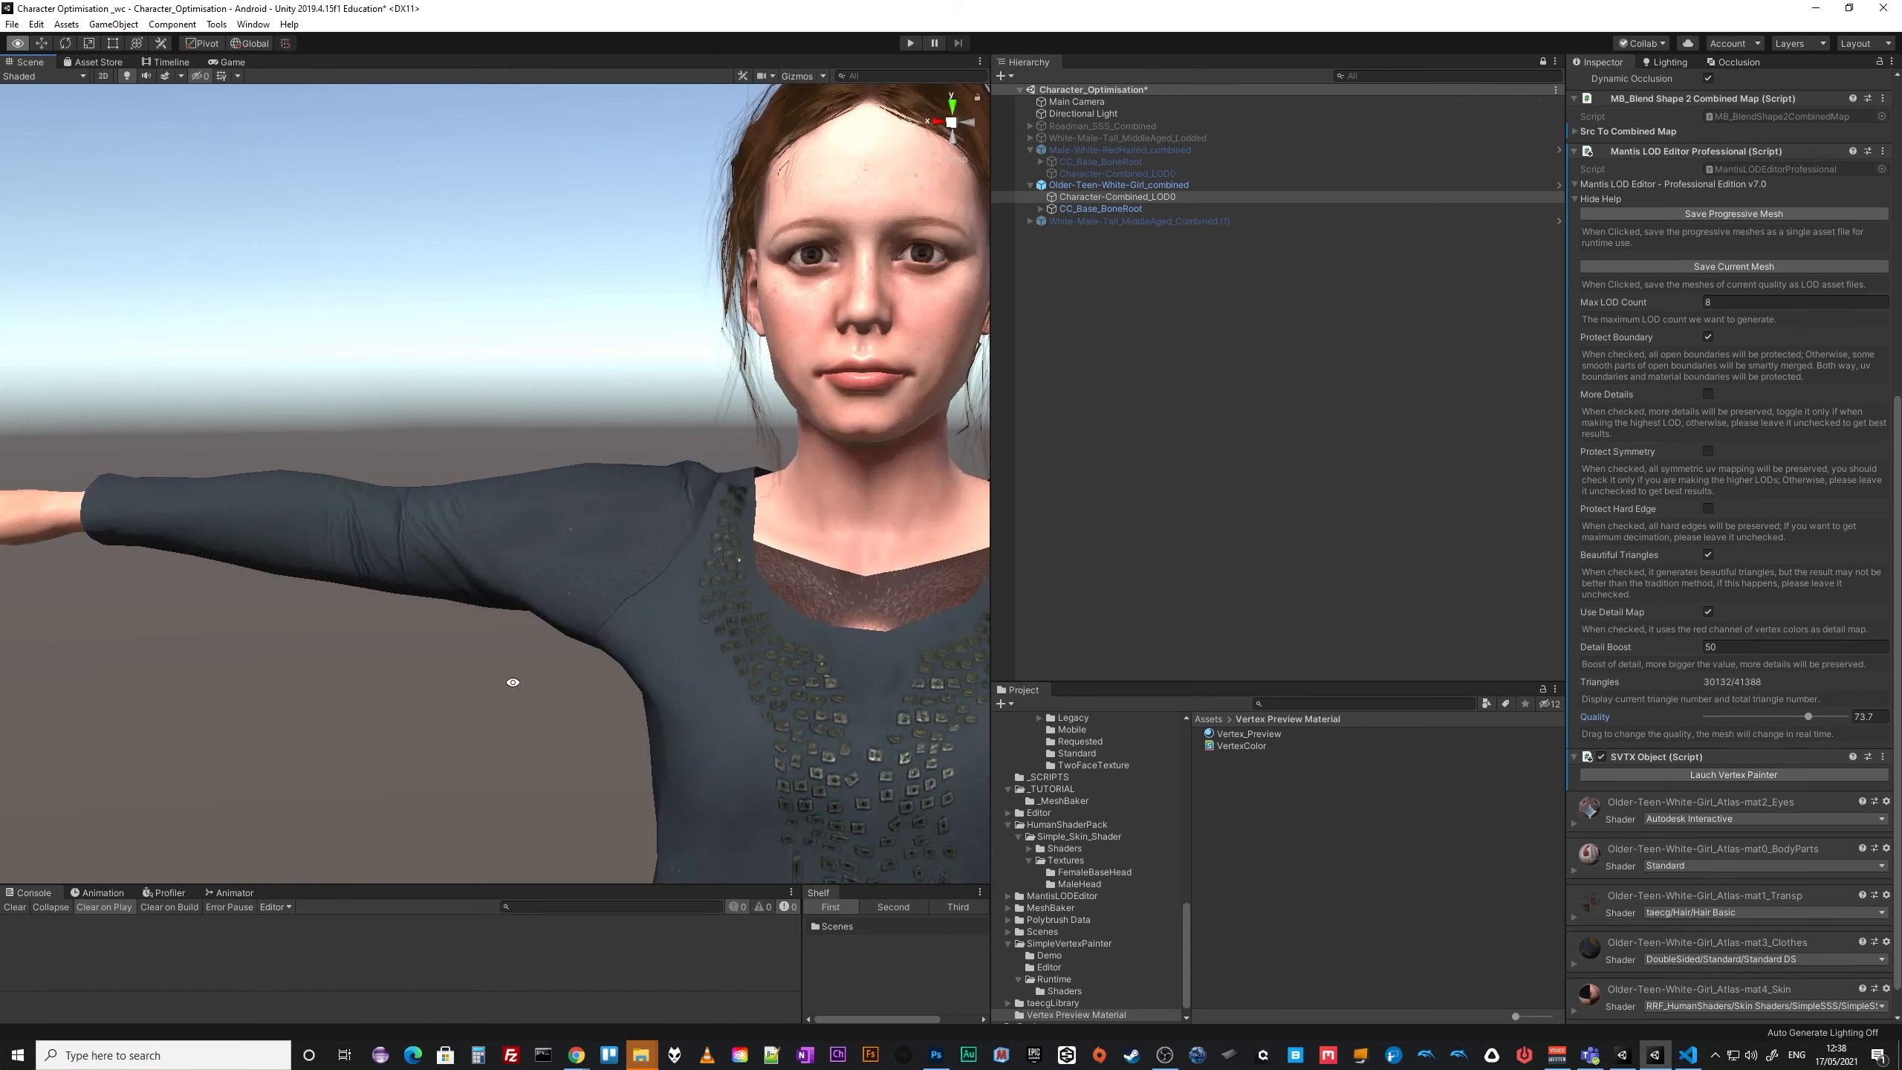
pyautogui.moveTo(645, 678); pyautogui.dragTo(442, 741, button='middle')
pyautogui.keyDown('alt'); pyautogui.moveTo(610, 734); pyautogui.dragTo(674, 742, button='right'); pyautogui.keyUp('alt')
pyautogui.moveTo(619, 734); pyautogui.dragTo(874, 764, button='middle')
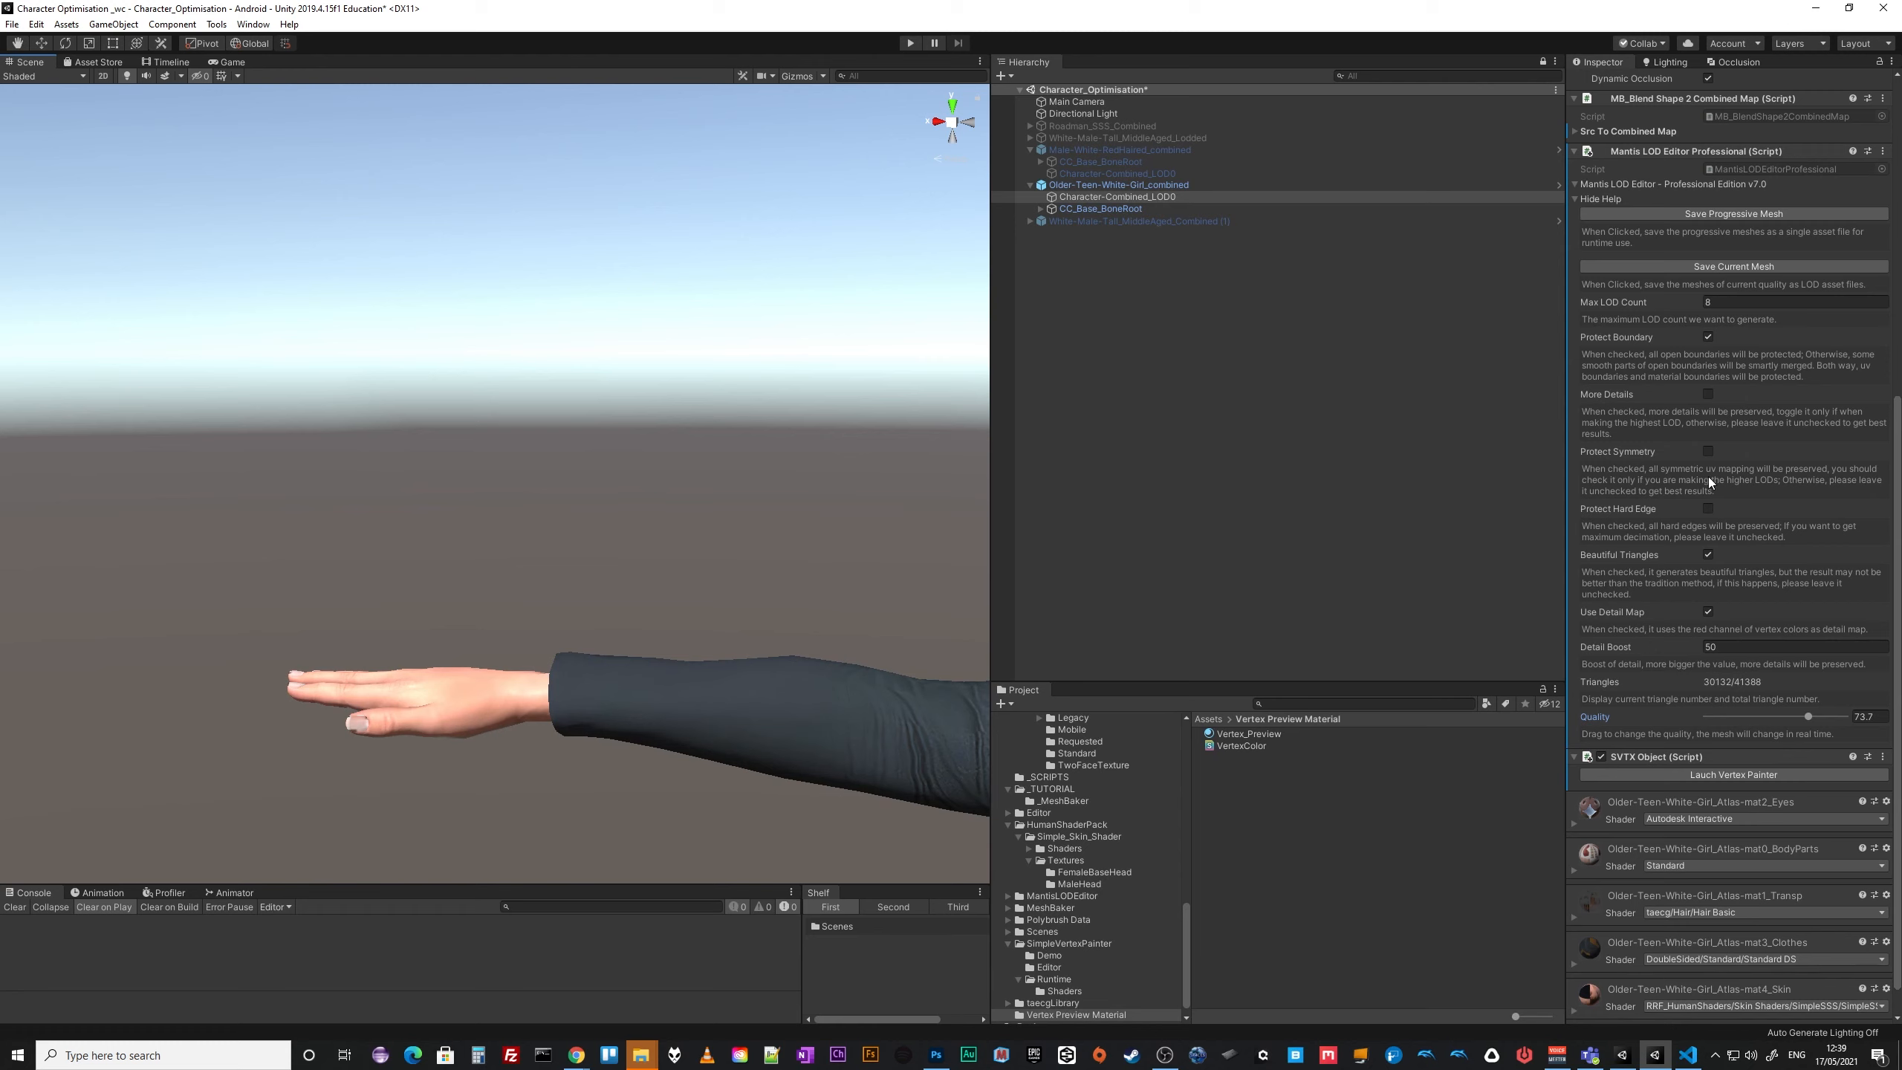
# Enable Protect Hard Edge, set the mesh Quality to 68.3, and inspect the face up close.
pyautogui.click(1708, 509)
pyautogui.moveTo(1846, 716); pyautogui.dragTo(1801, 722)
pyautogui.scroll(-5, 832, 690)
pyautogui.moveTo(933, 658); pyautogui.dragTo(635, 676, button='middle')
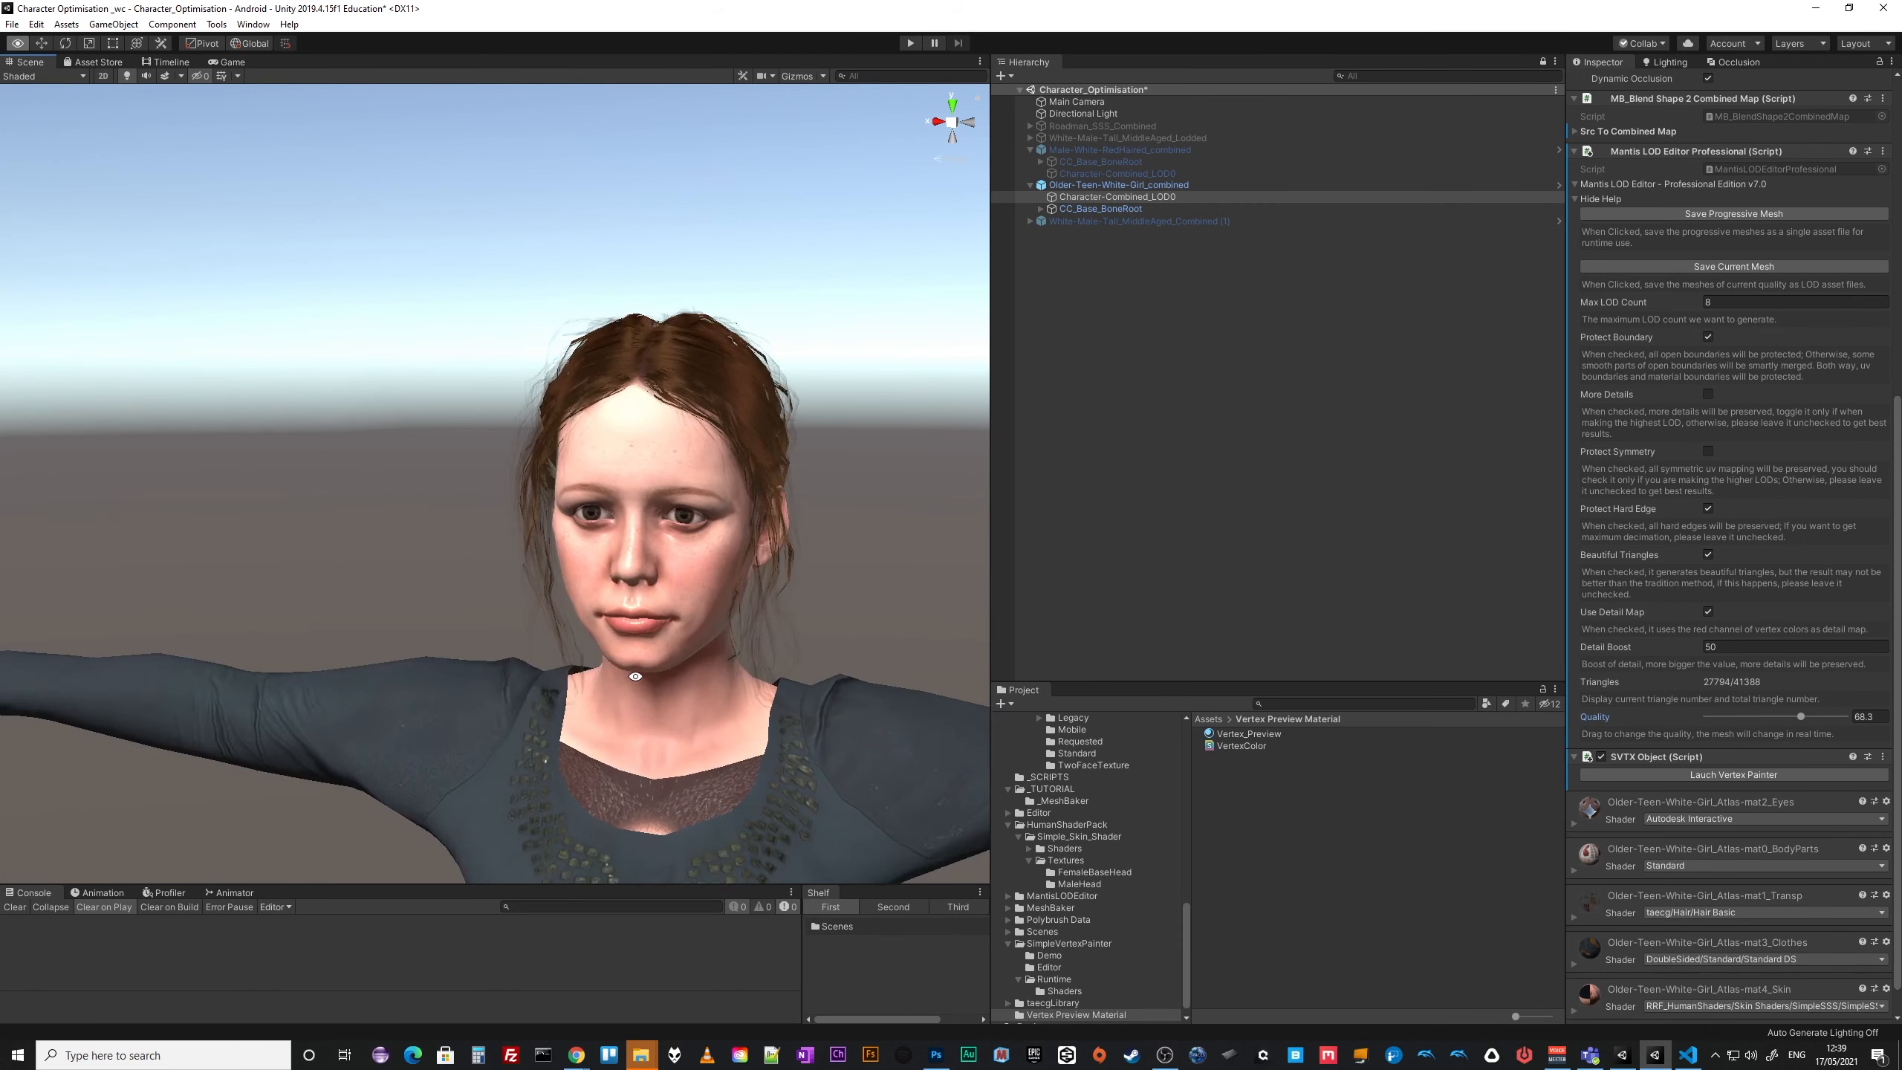
pyautogui.scroll(6, 806, 667)
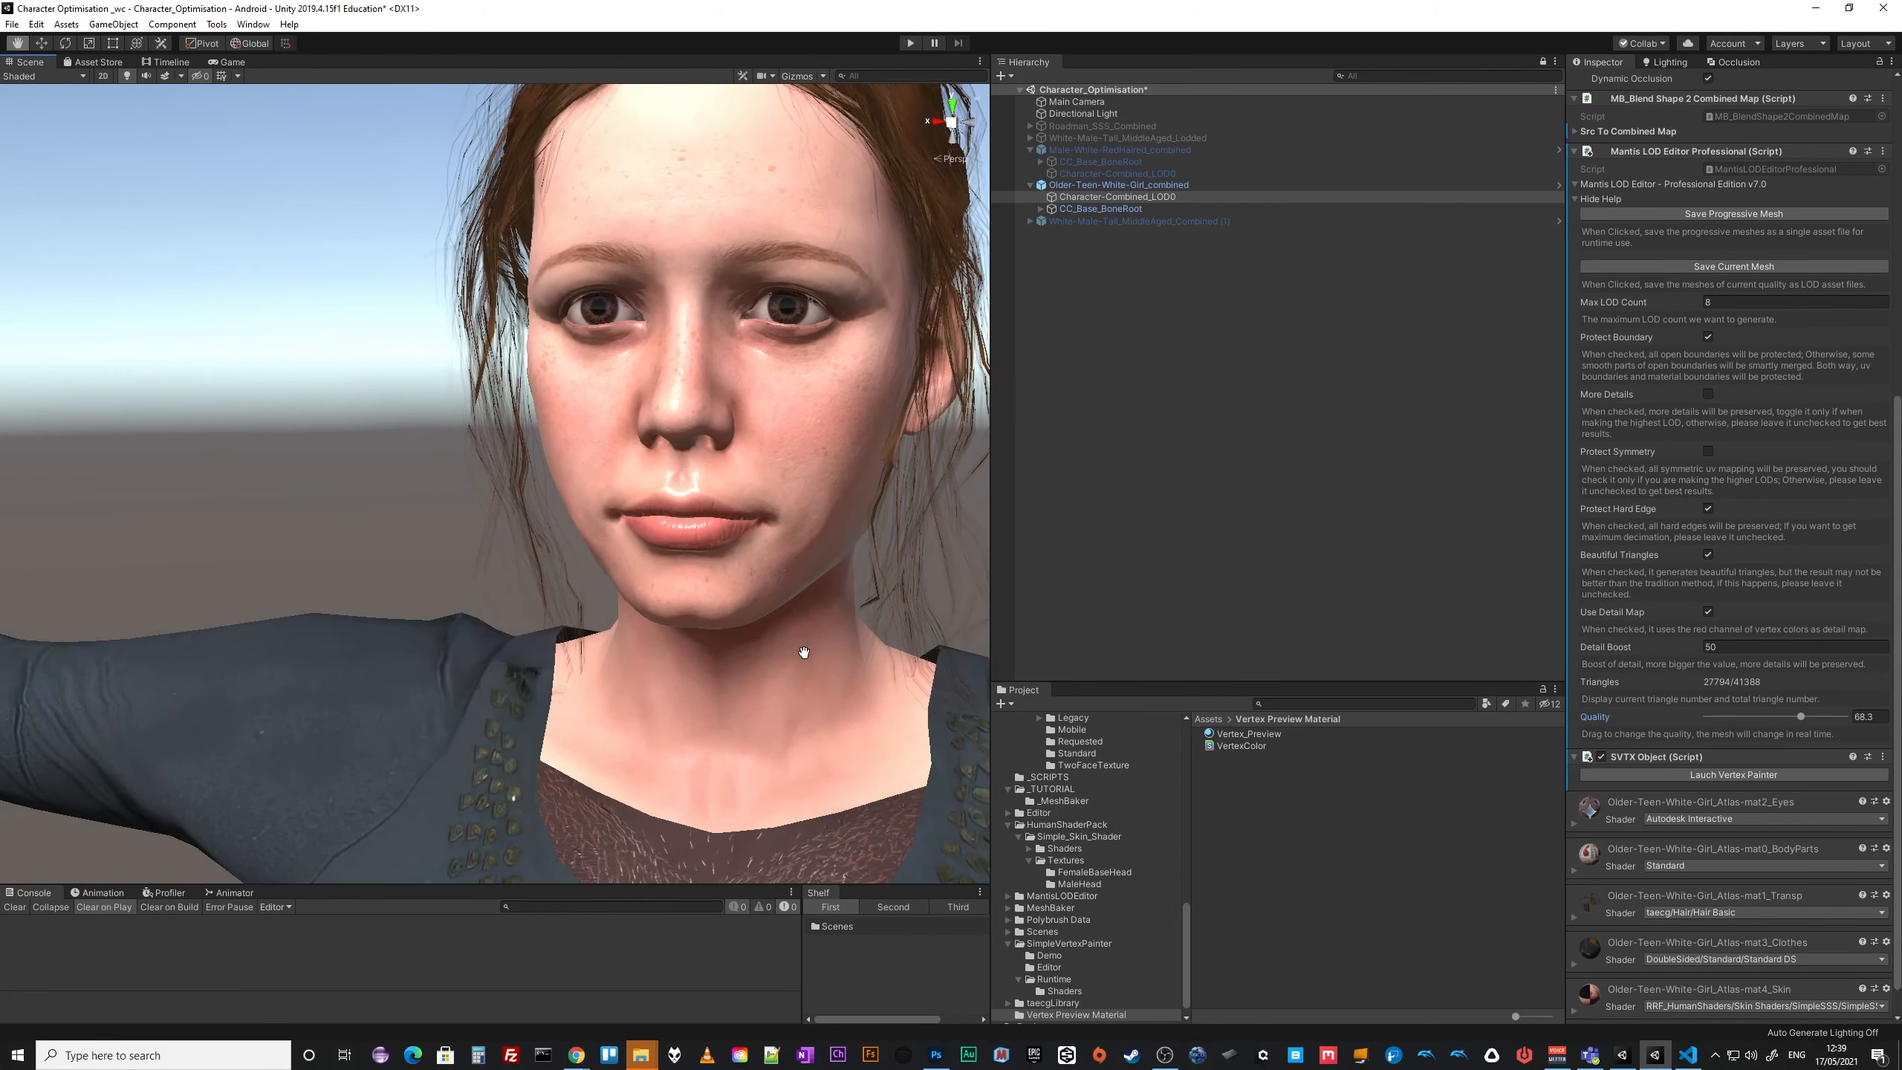
pyautogui.moveTo(803, 653); pyautogui.dragTo(799, 653, button='middle')
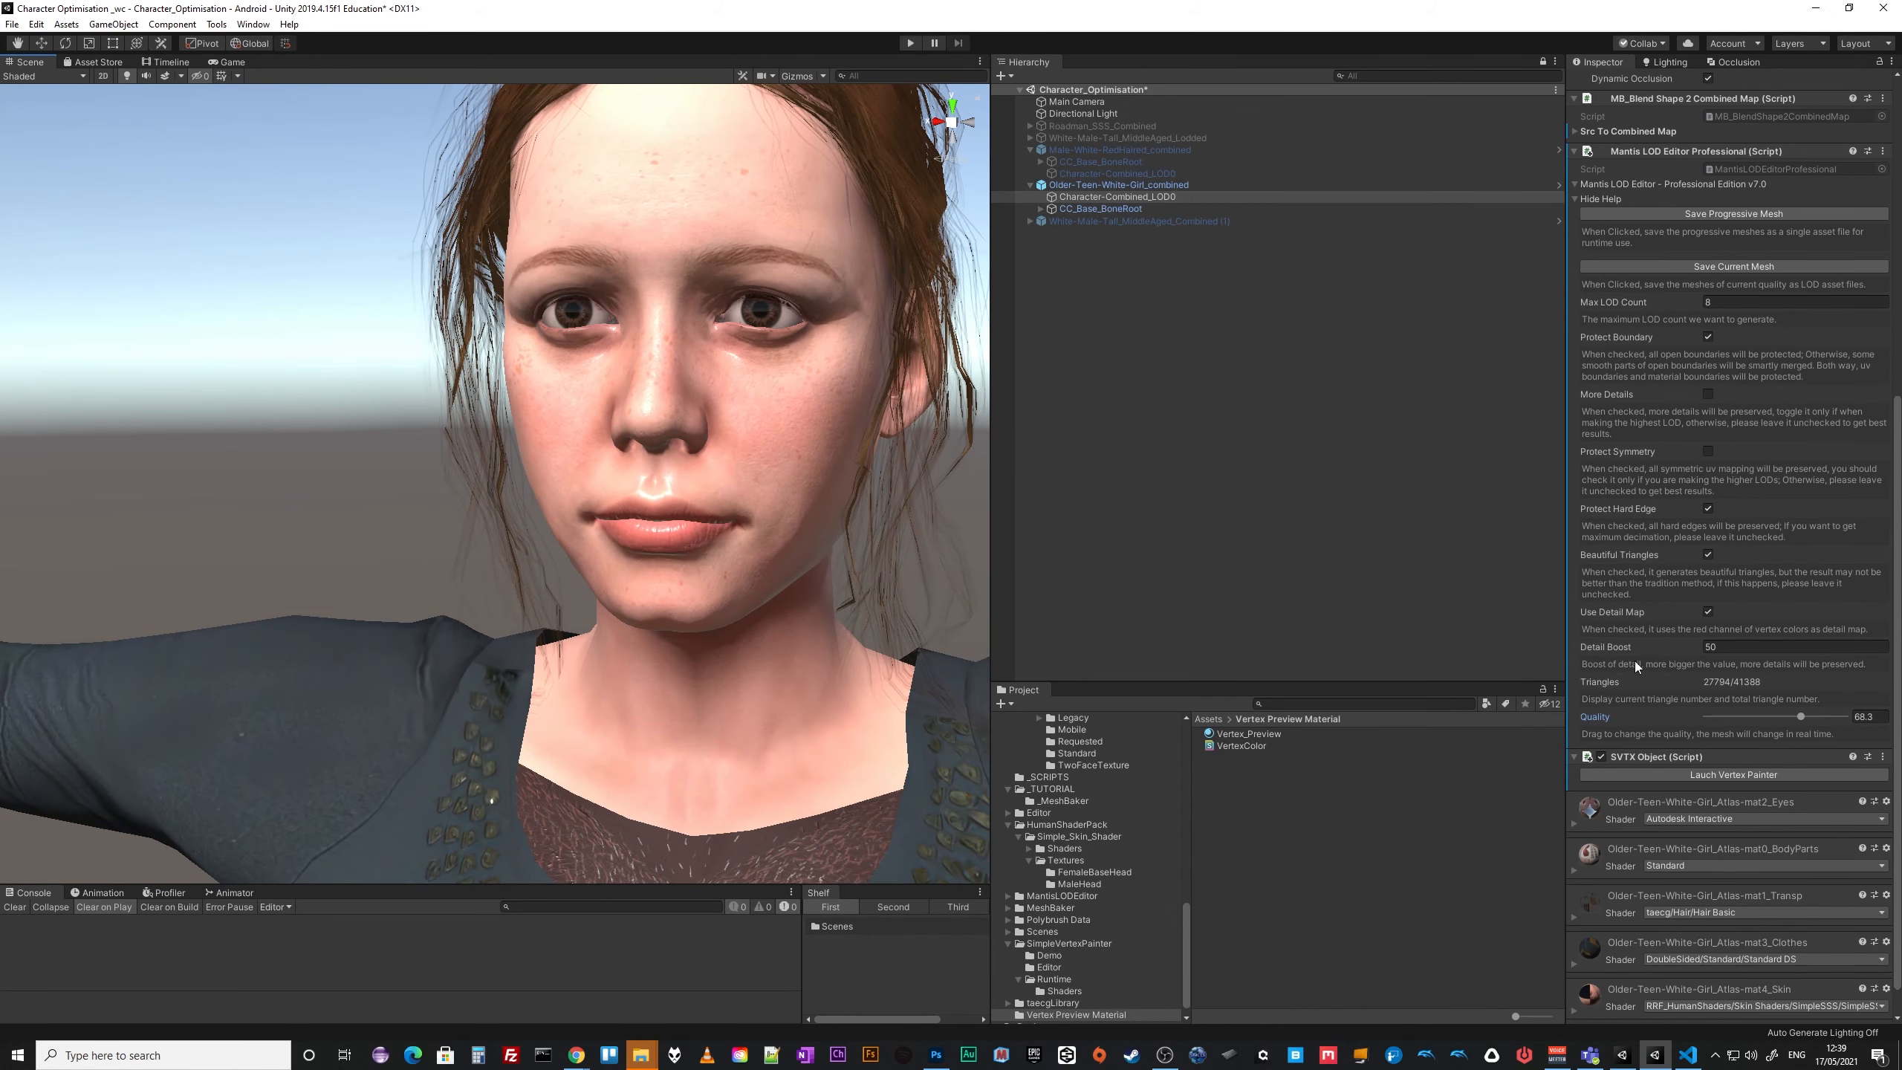
# Try More Details with the mesh Quality at 75.3 and inspect the girl's face and upper body.
pyautogui.click(1708, 394)
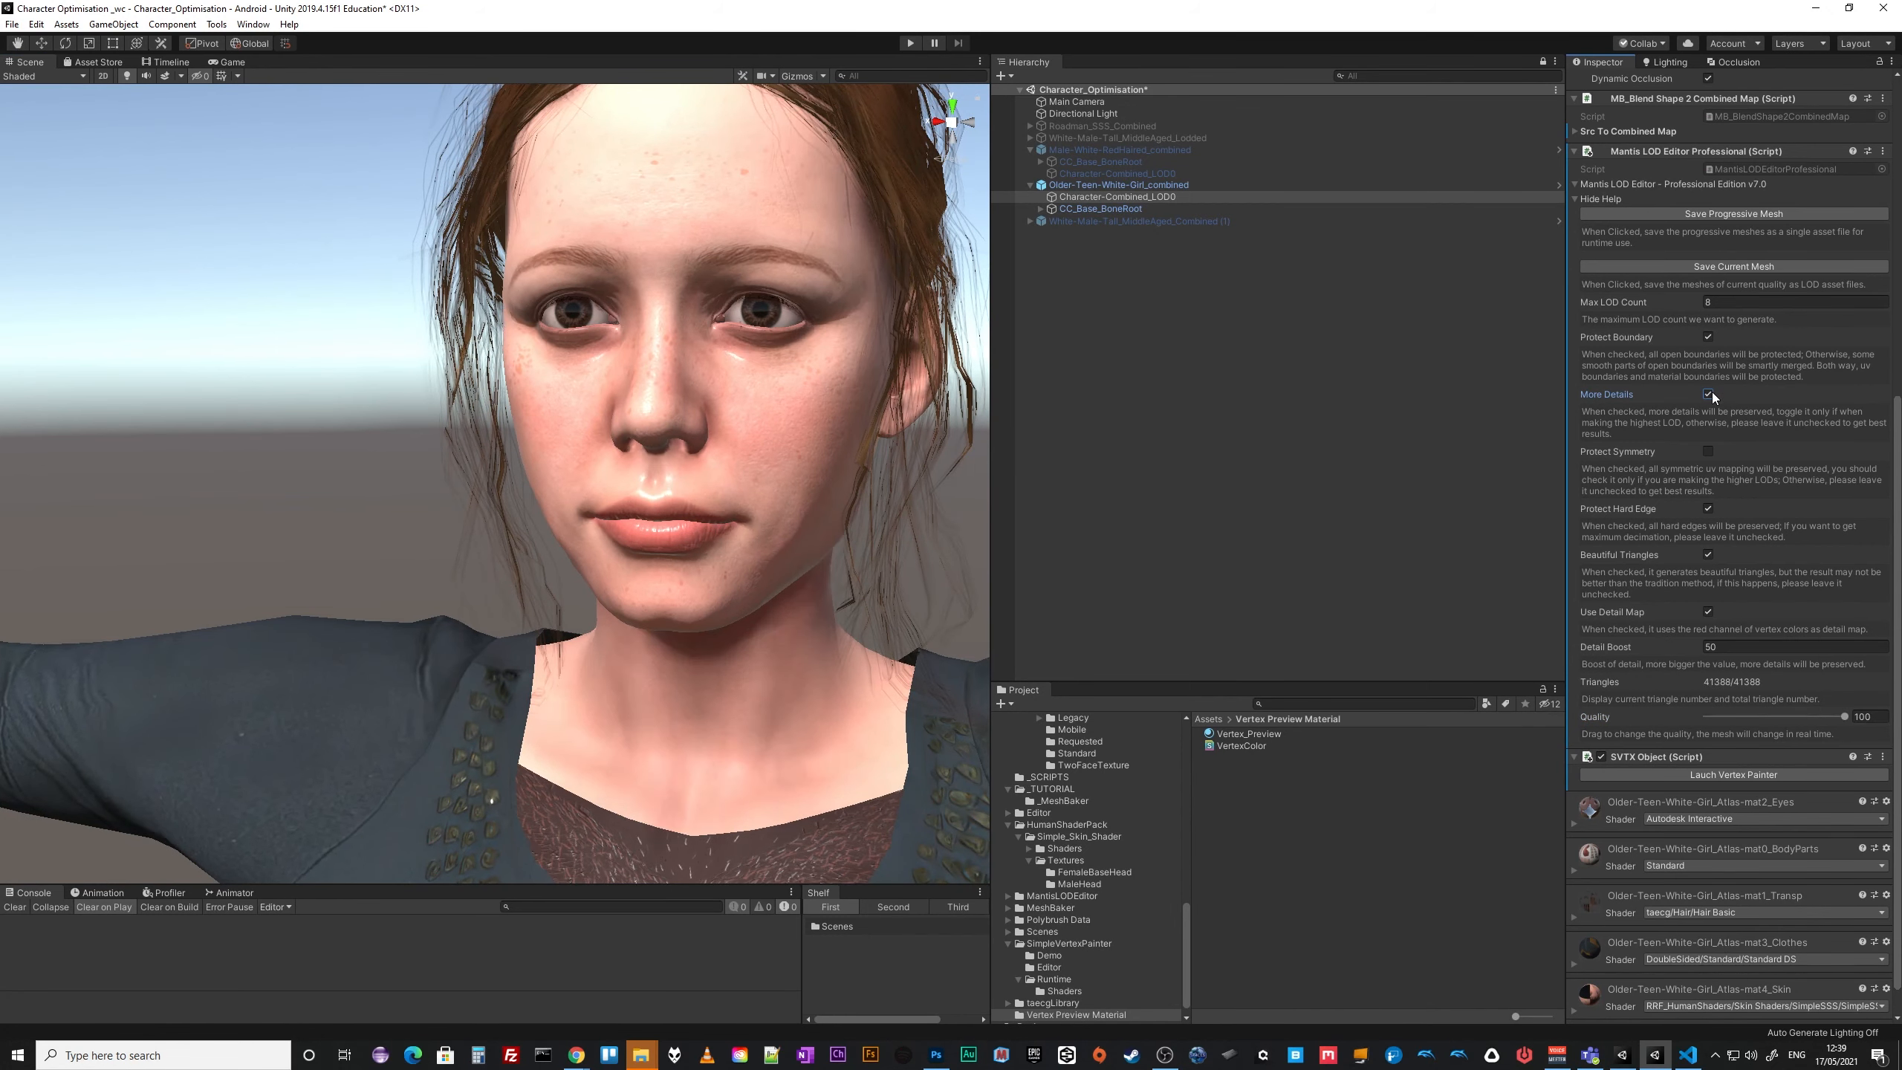
pyautogui.moveTo(1845, 713)
pyautogui.mouseDown()
pyautogui.moveTo(1795, 719)
pyautogui.moveTo(1812, 721)
pyautogui.mouseUp()
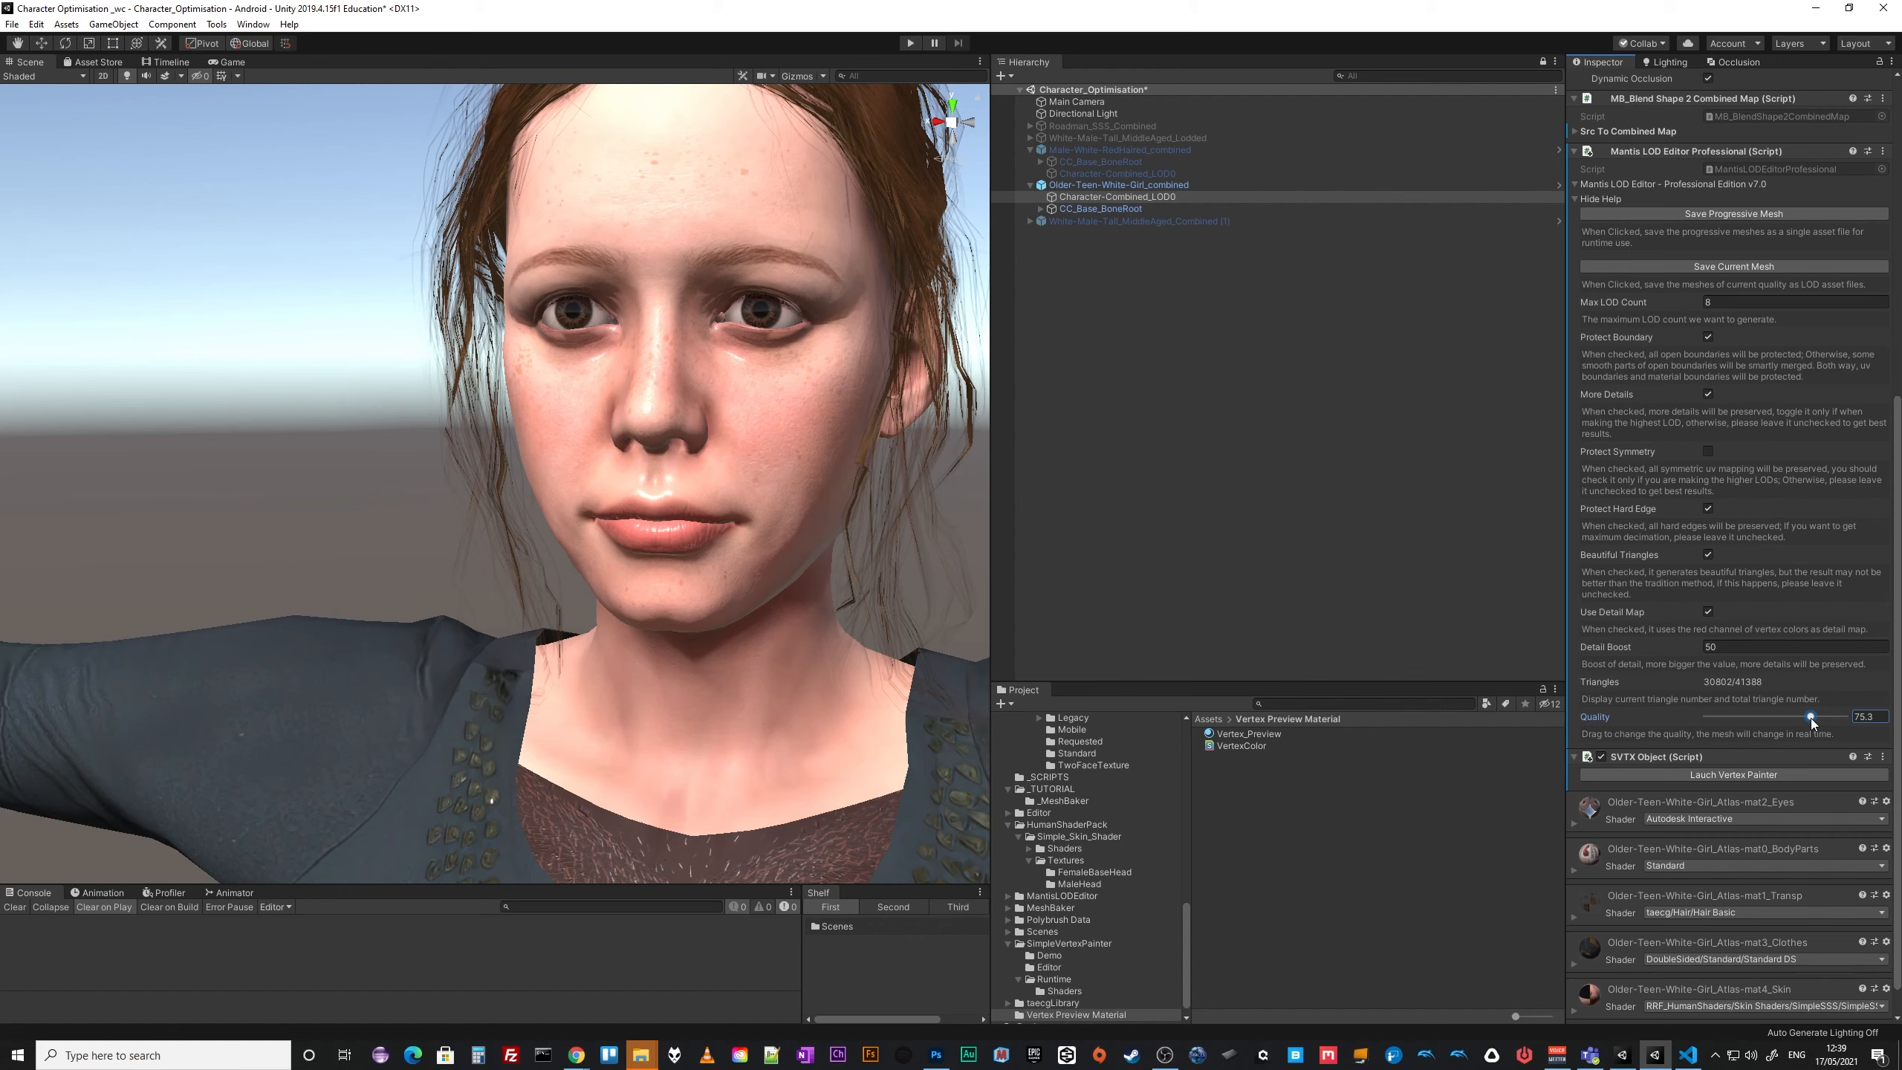
pyautogui.keyDown('alt'); pyautogui.moveTo(491, 688); pyautogui.dragTo(546, 680); pyautogui.keyUp('alt')
pyautogui.scroll(-10, 639, 687)
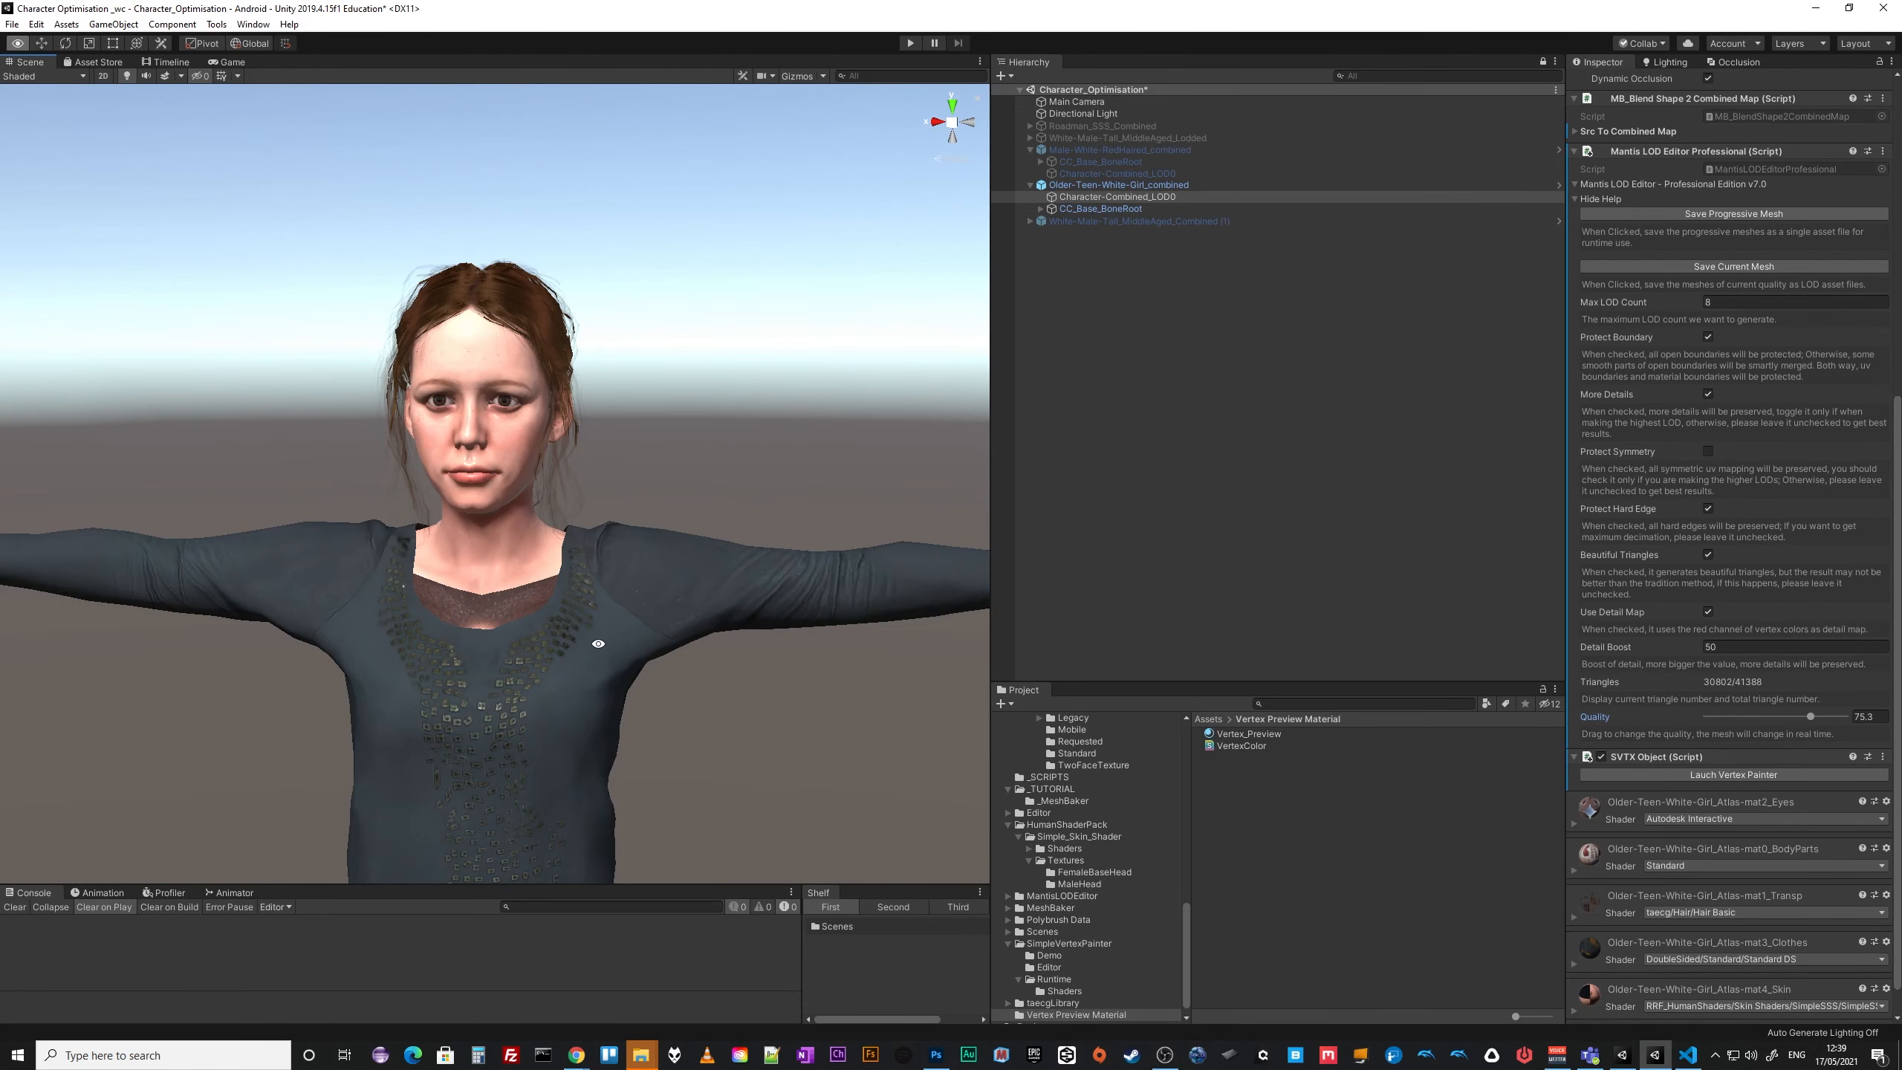
pyautogui.scroll(5, 663, 636)
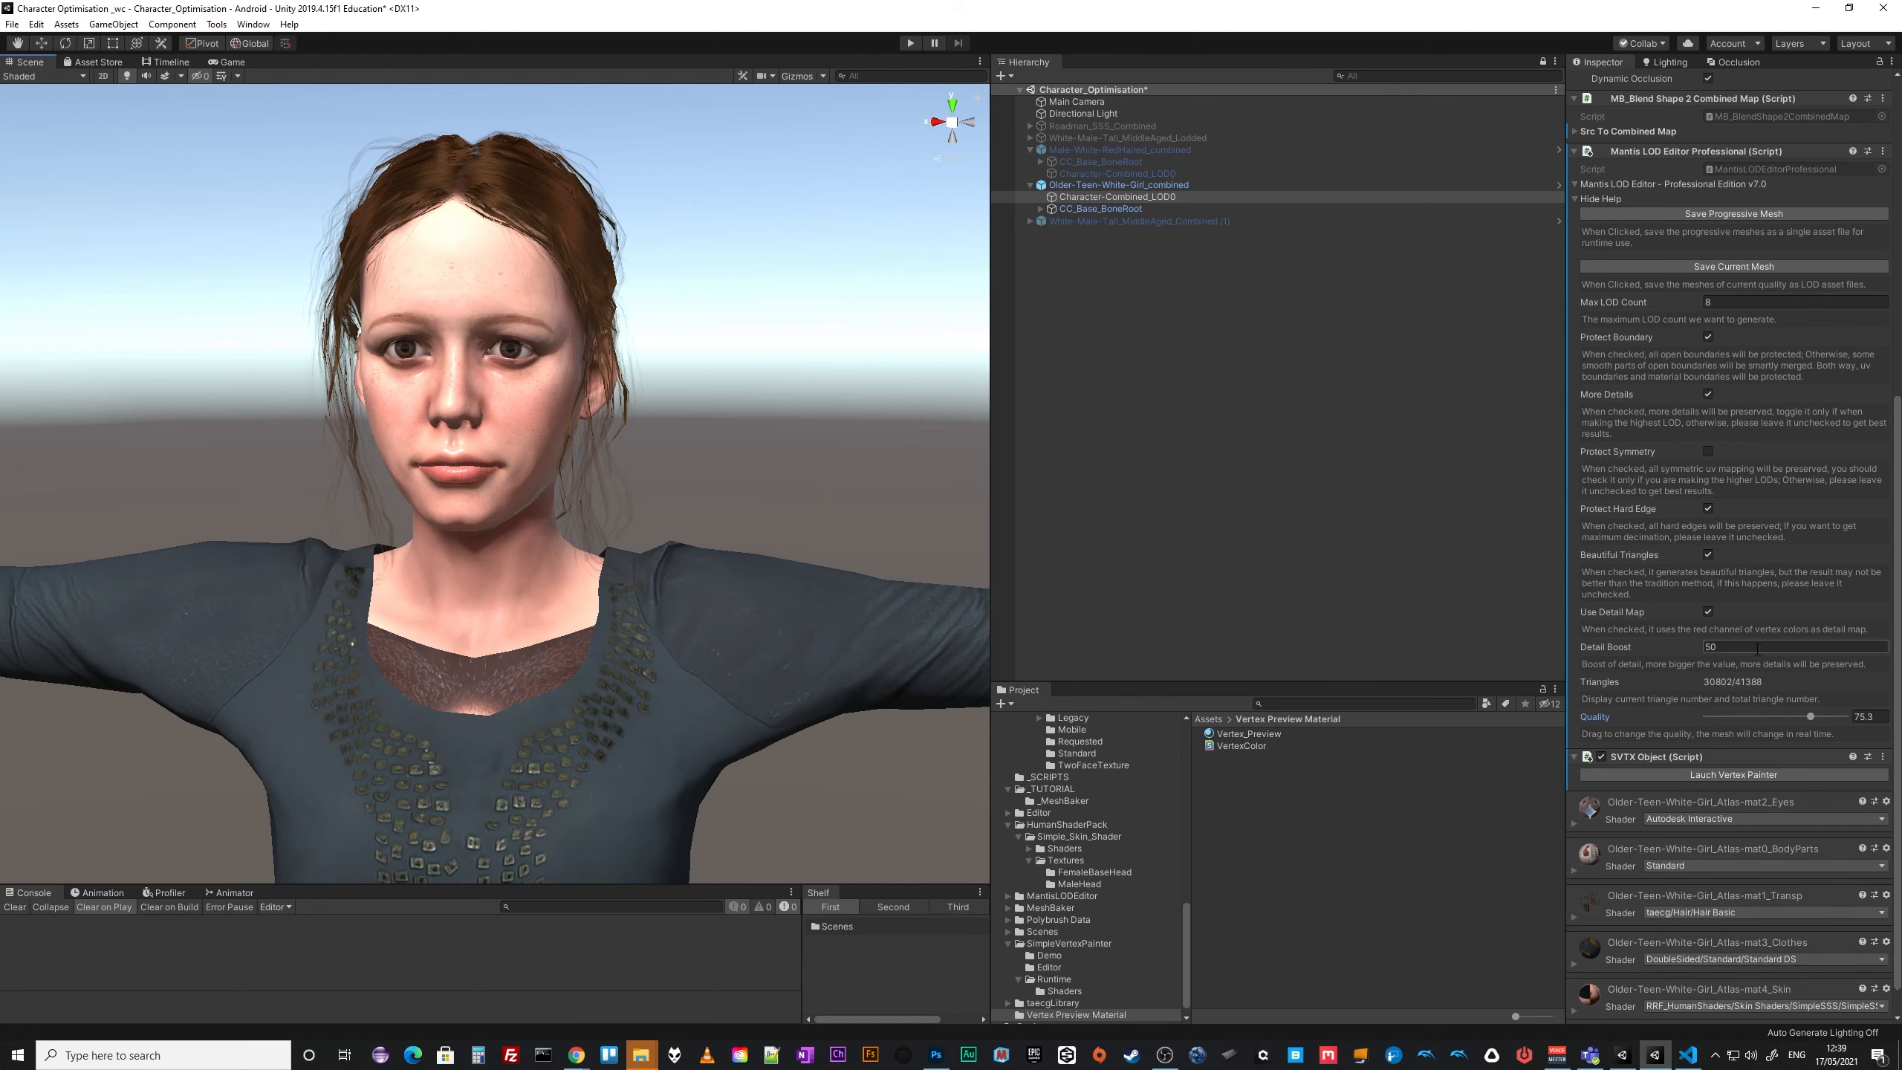
pyautogui.moveTo(765, 606); pyautogui.dragTo(809, 618, button='middle')
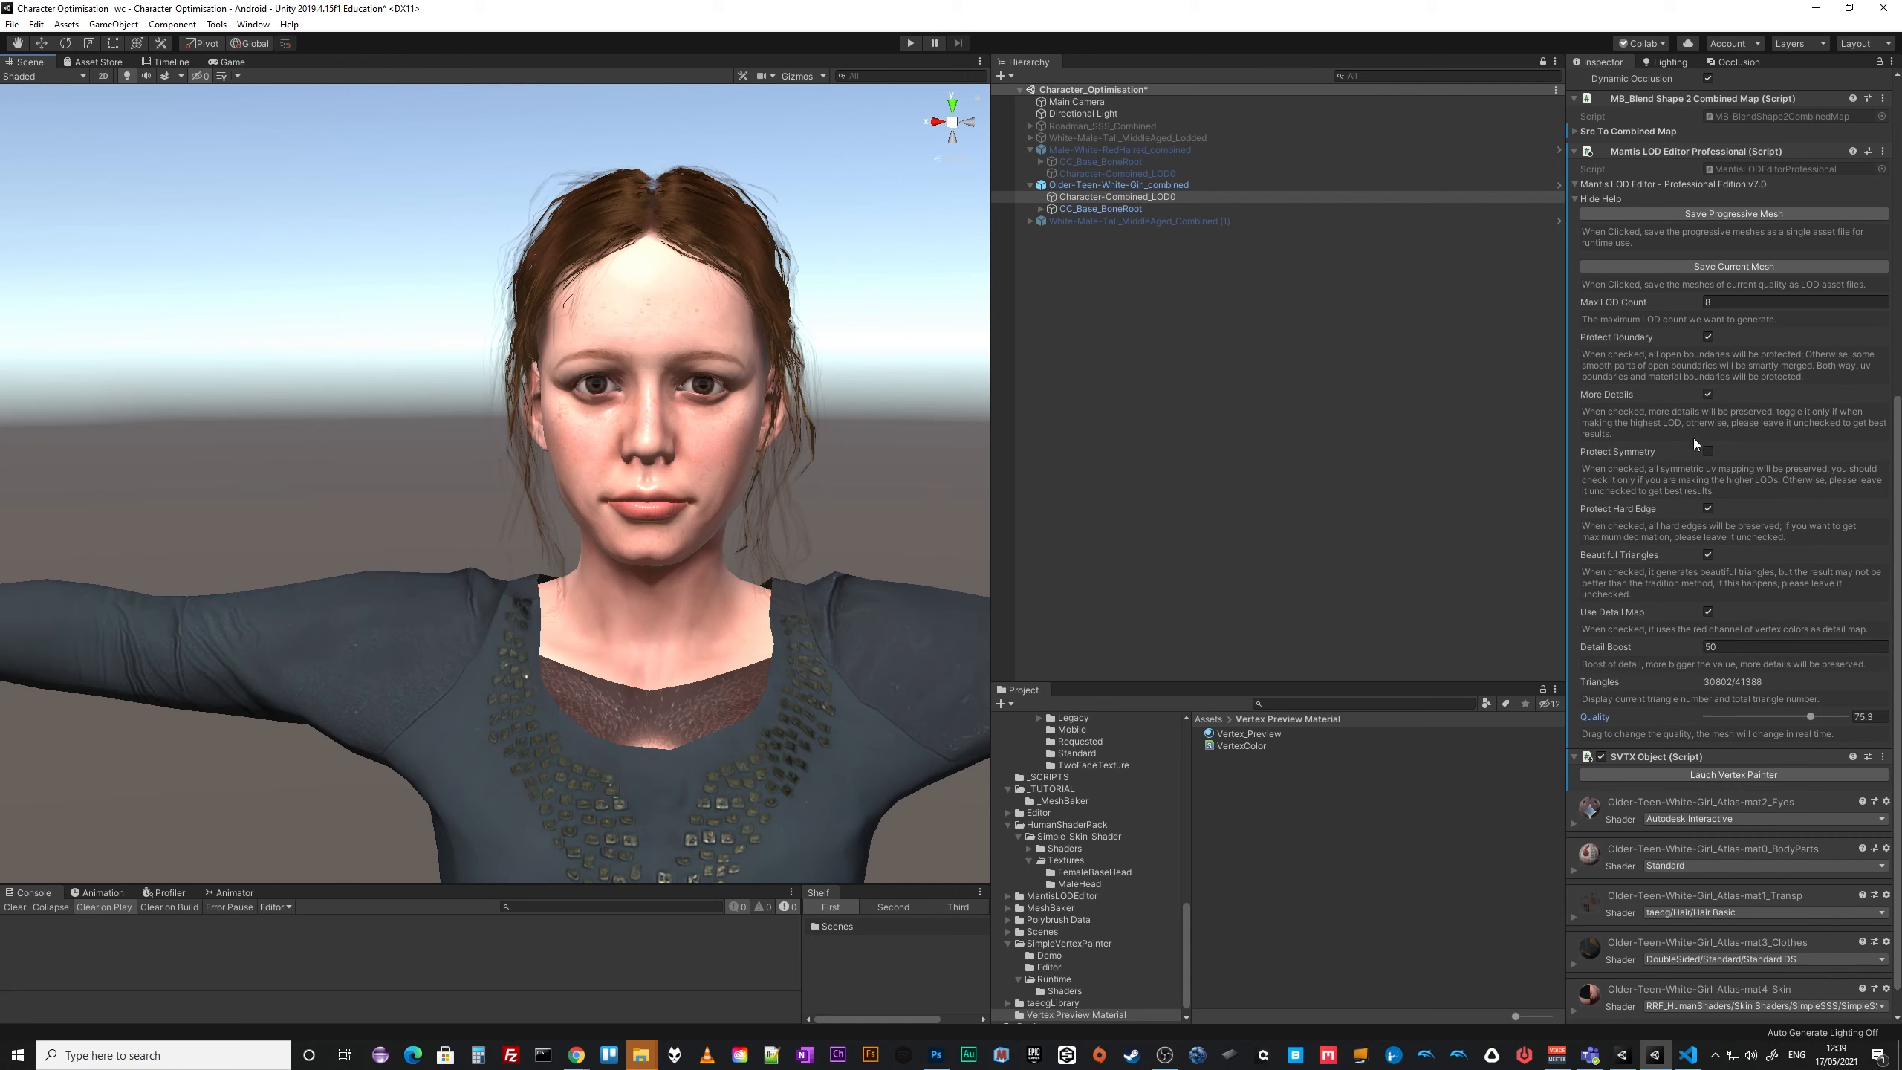
# Turn off More Details, set the mesh Quality to 64, and check the girl's face up close.
pyautogui.click(1708, 393)
pyautogui.click(1708, 393)
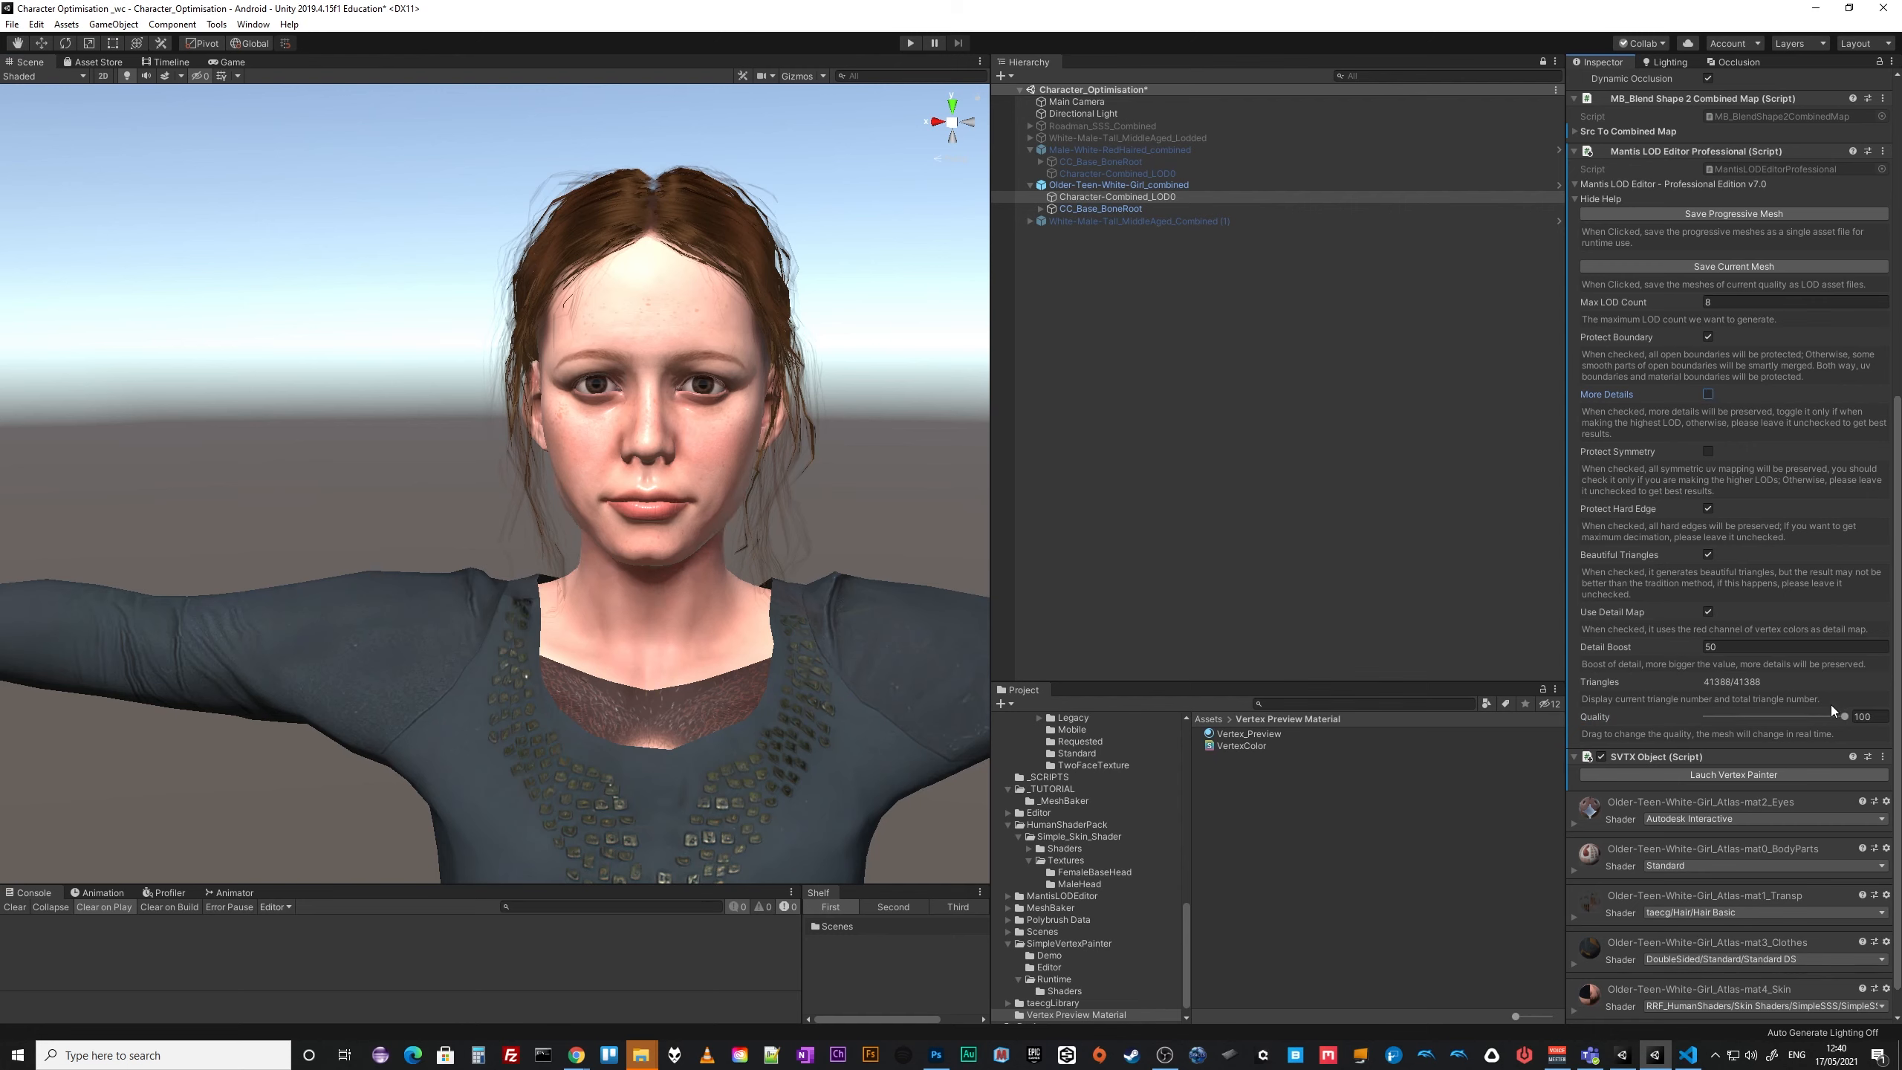
pyautogui.moveTo(1844, 718); pyautogui.dragTo(1795, 718)
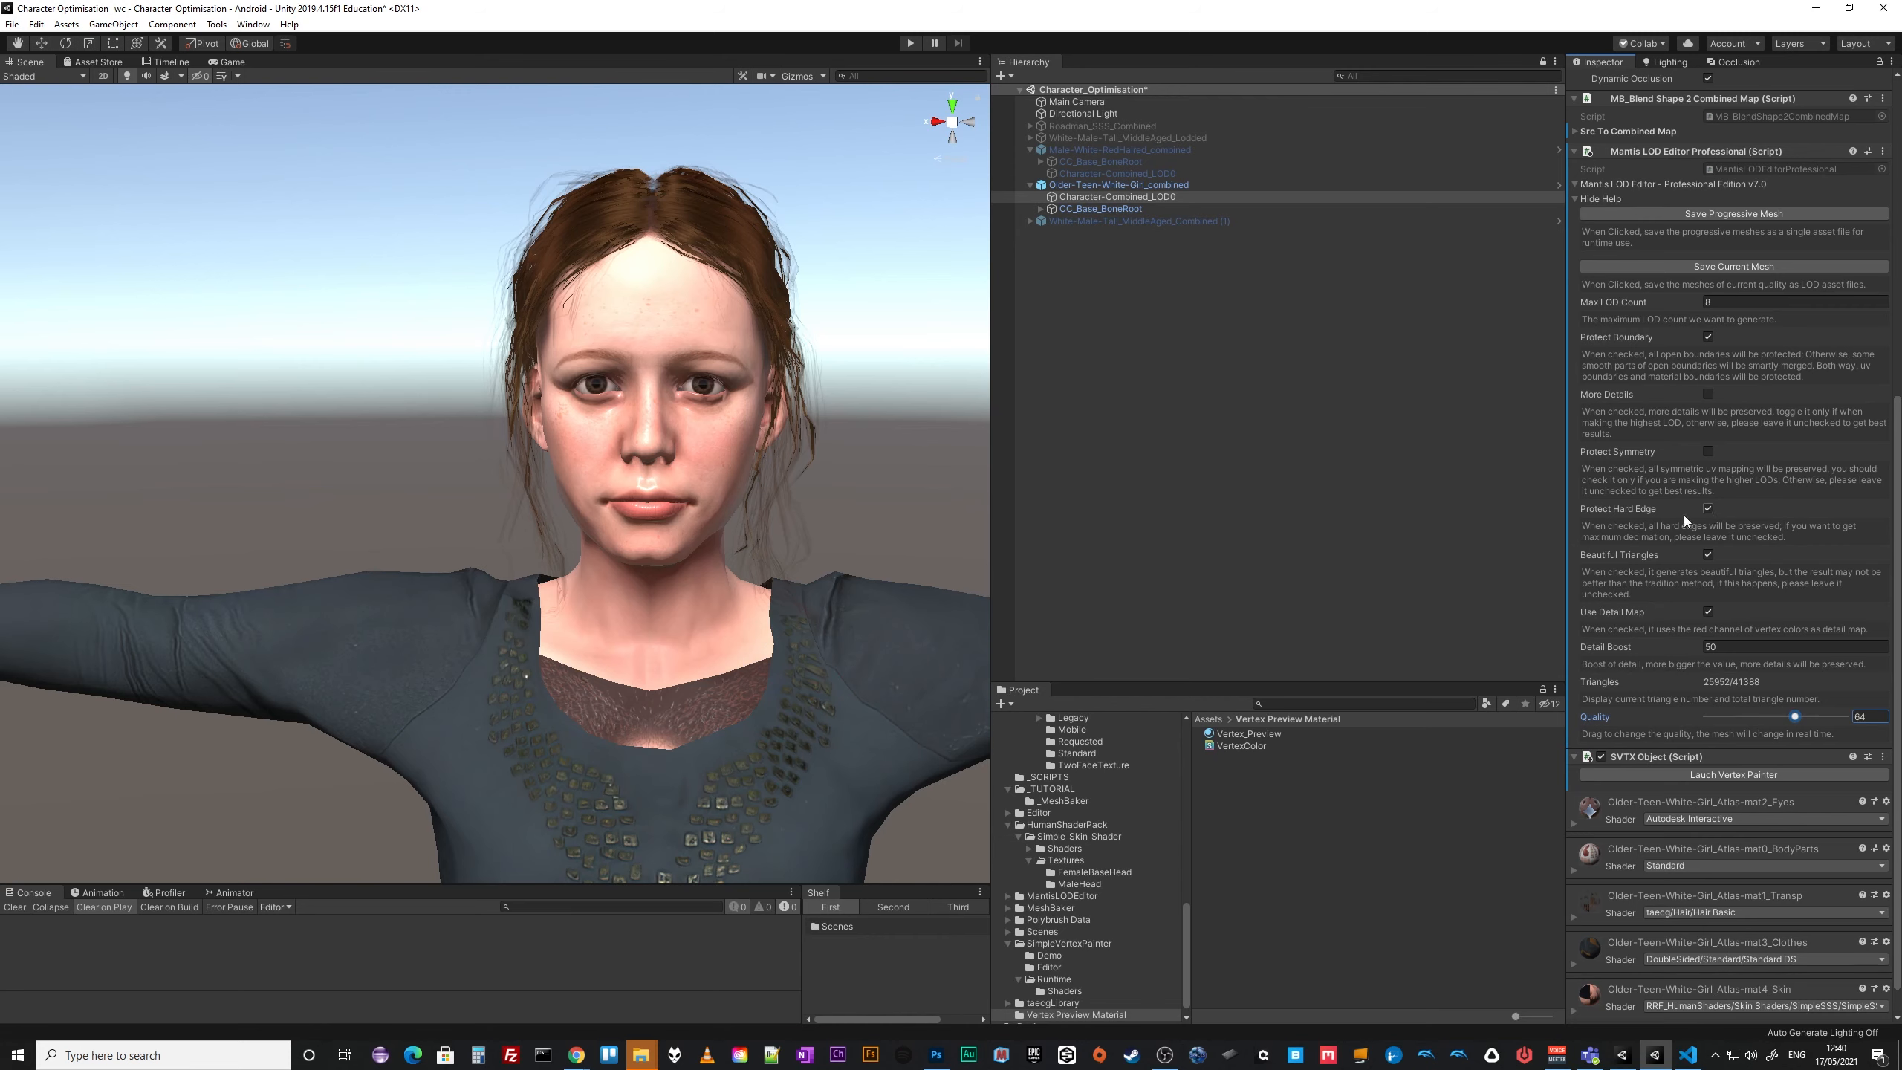
pyautogui.keyDown('alt'); pyautogui.moveTo(854, 621); pyautogui.dragTo(899, 613, button='right'); pyautogui.keyUp('alt')
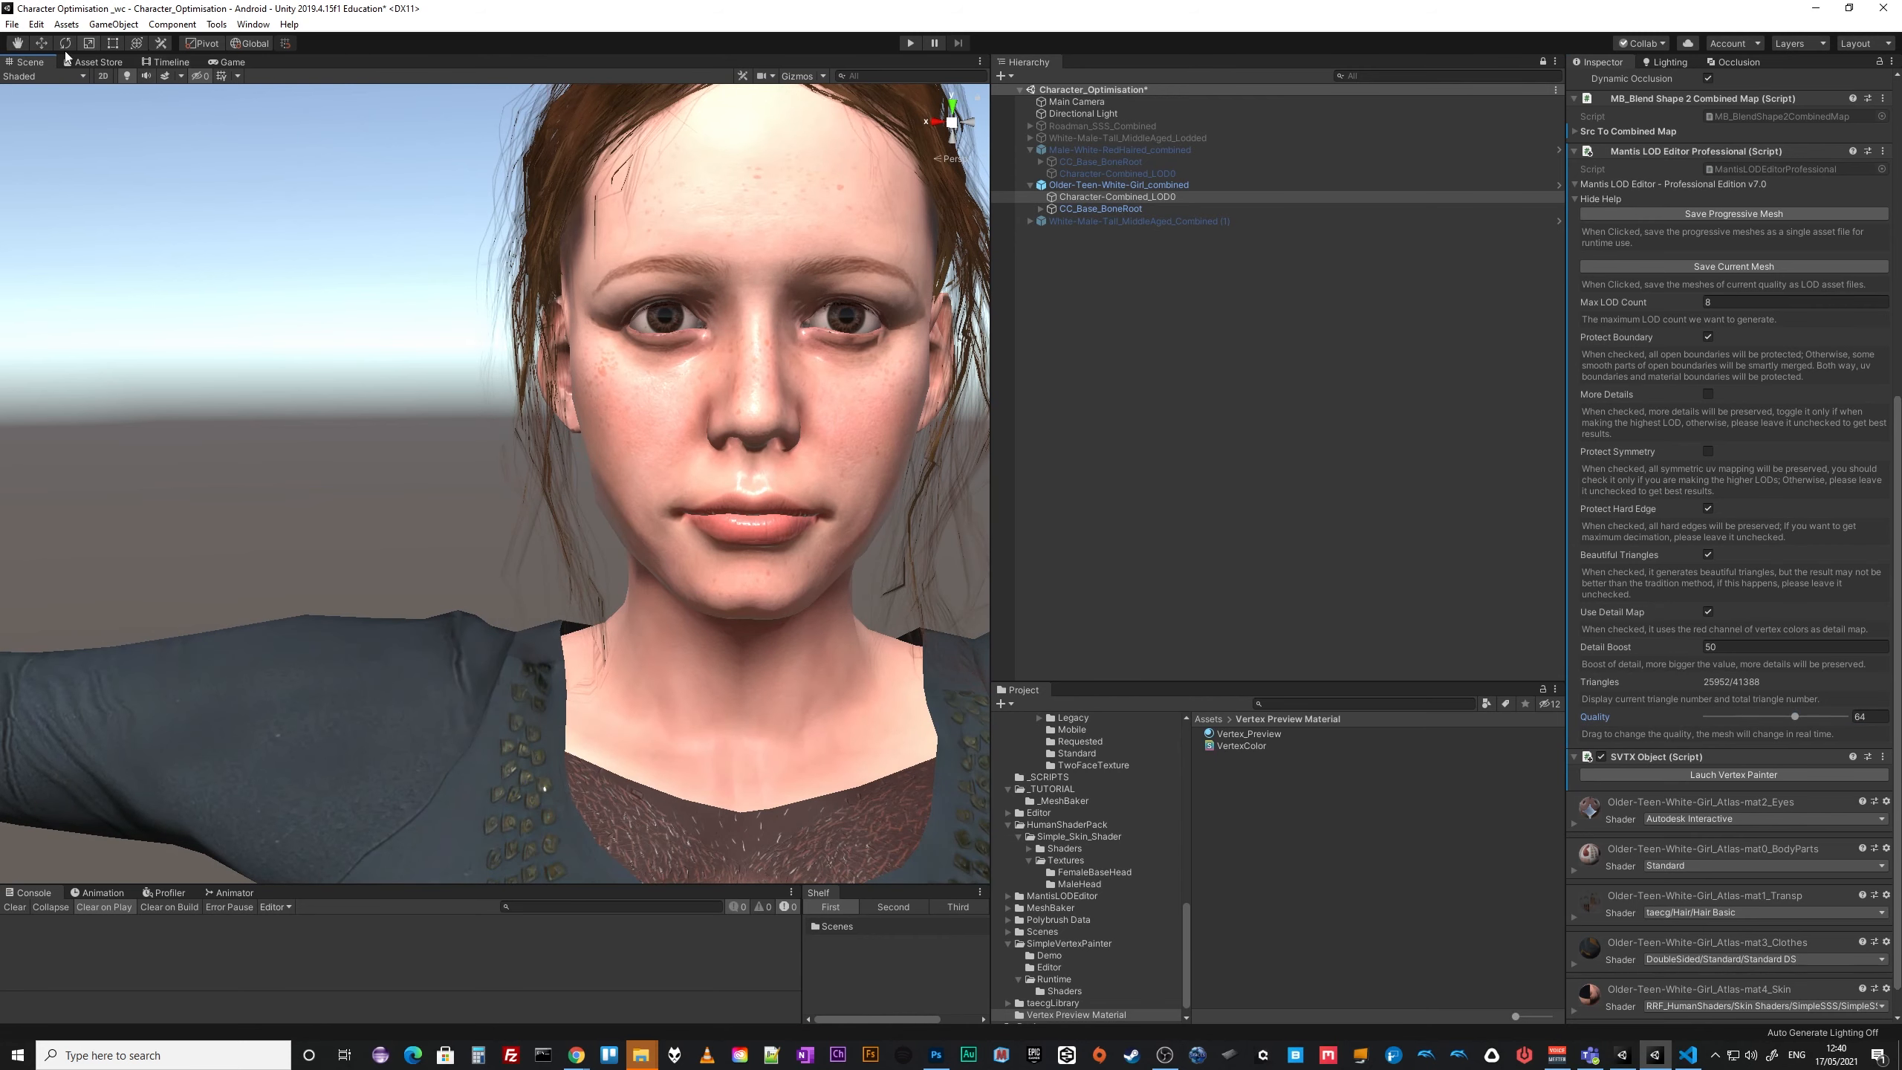
# Show the scene in Shaded Wireframe mode and examine the triangle density on the girl's face and upper body.
pyautogui.click(83, 77)
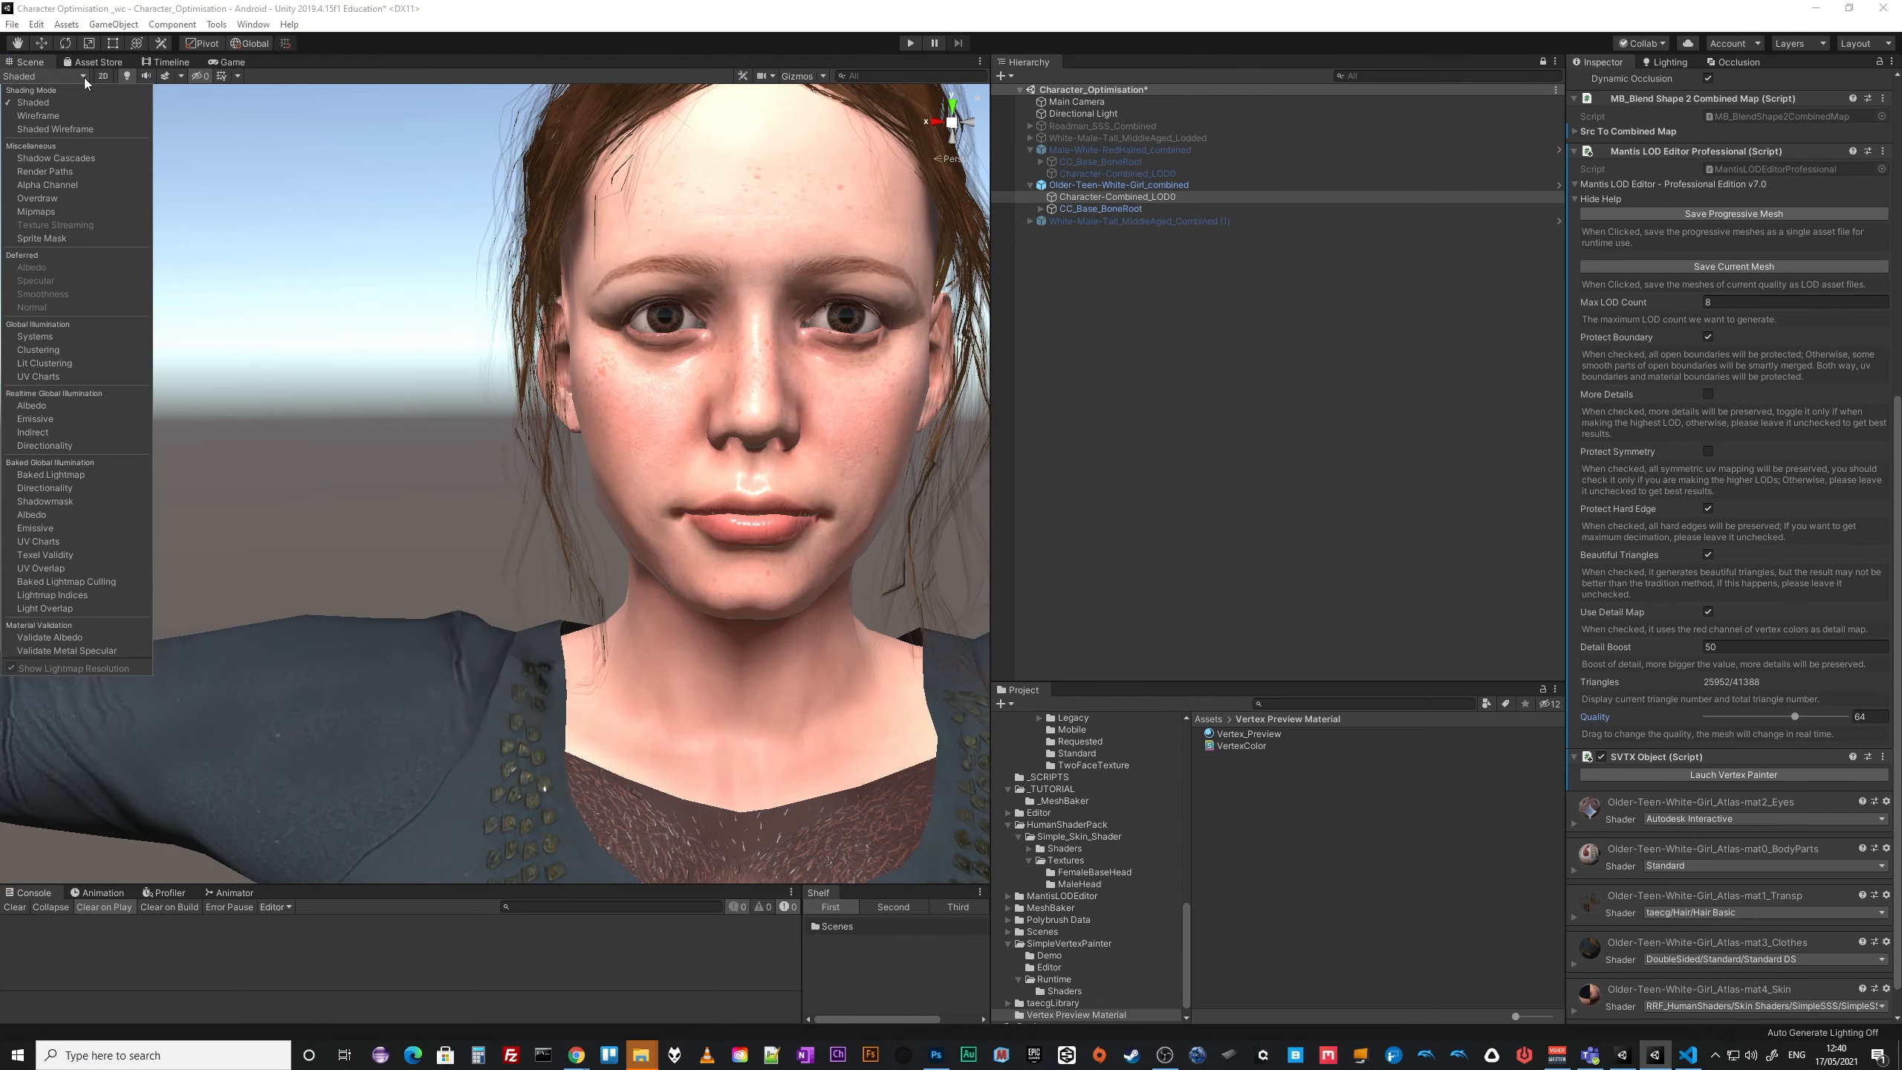
pyautogui.click(51, 128)
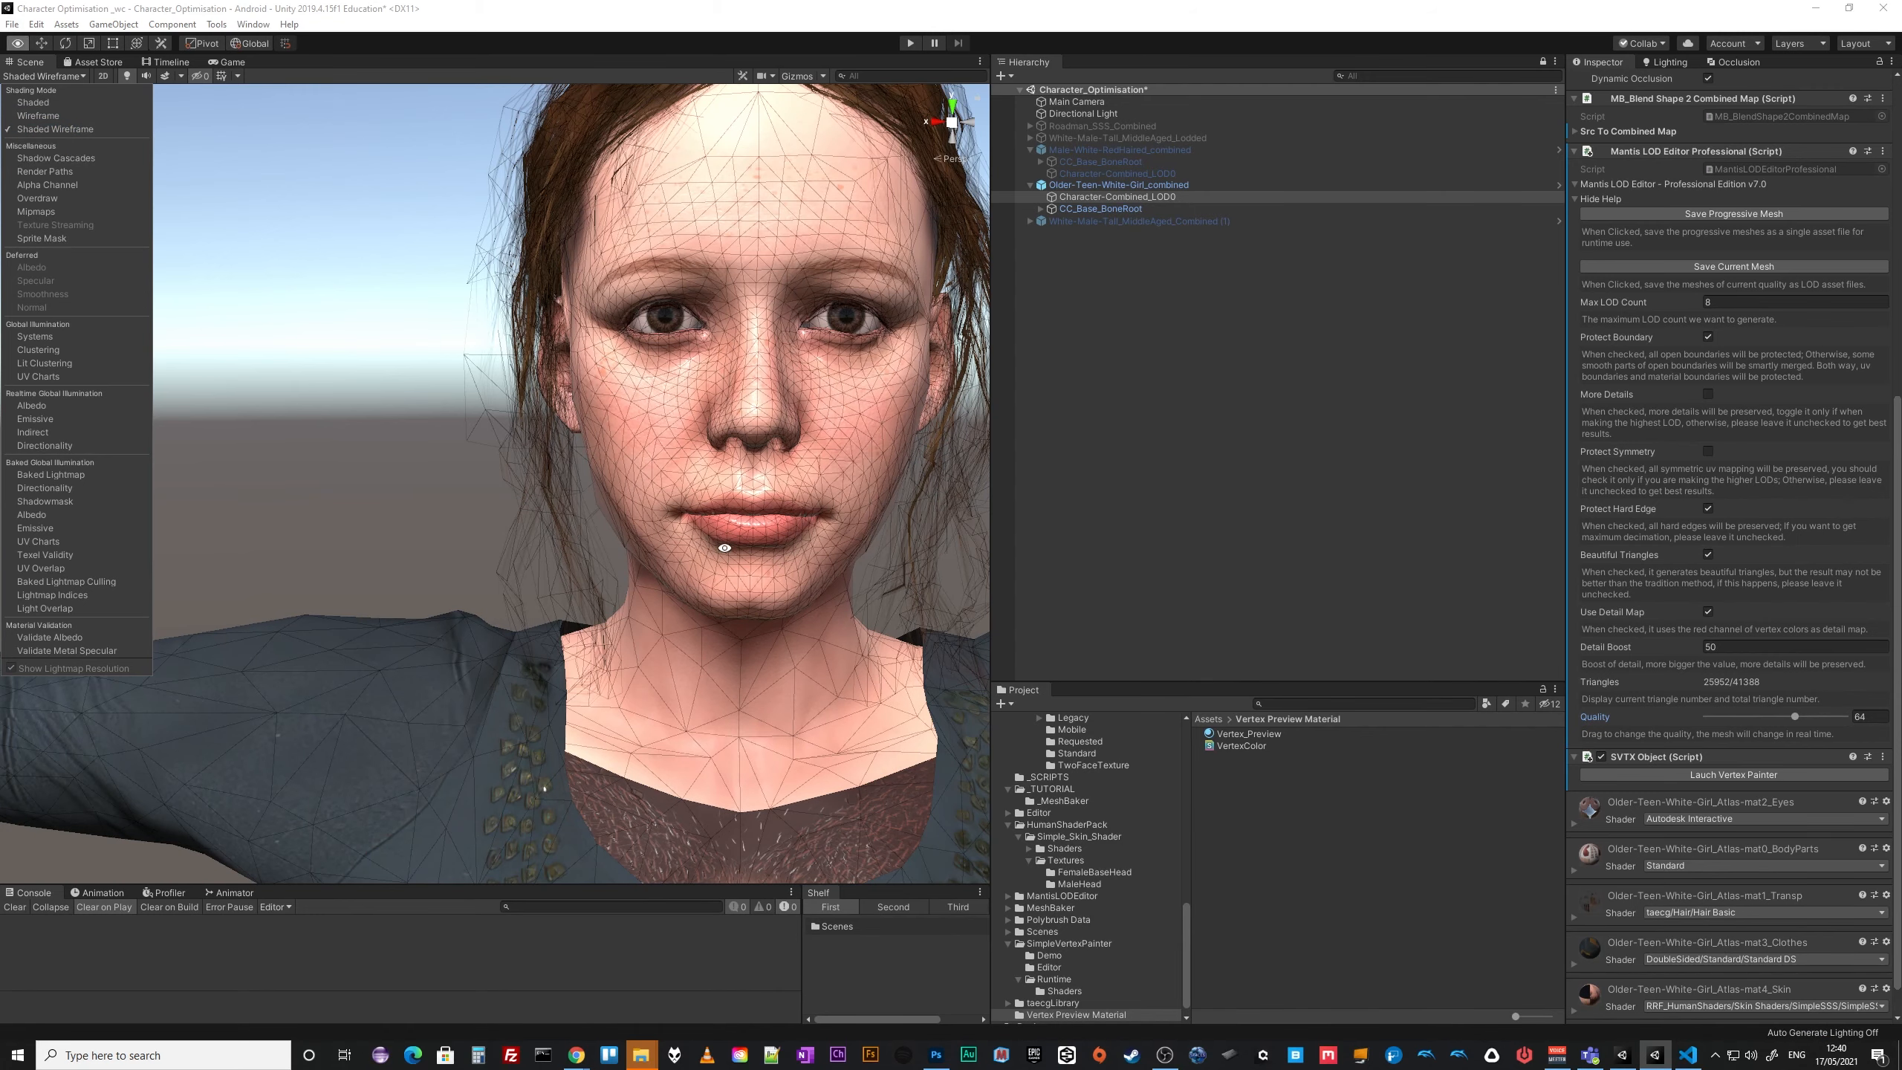
pyautogui.moveTo(793, 585); pyautogui.dragTo(695, 549, button='middle')
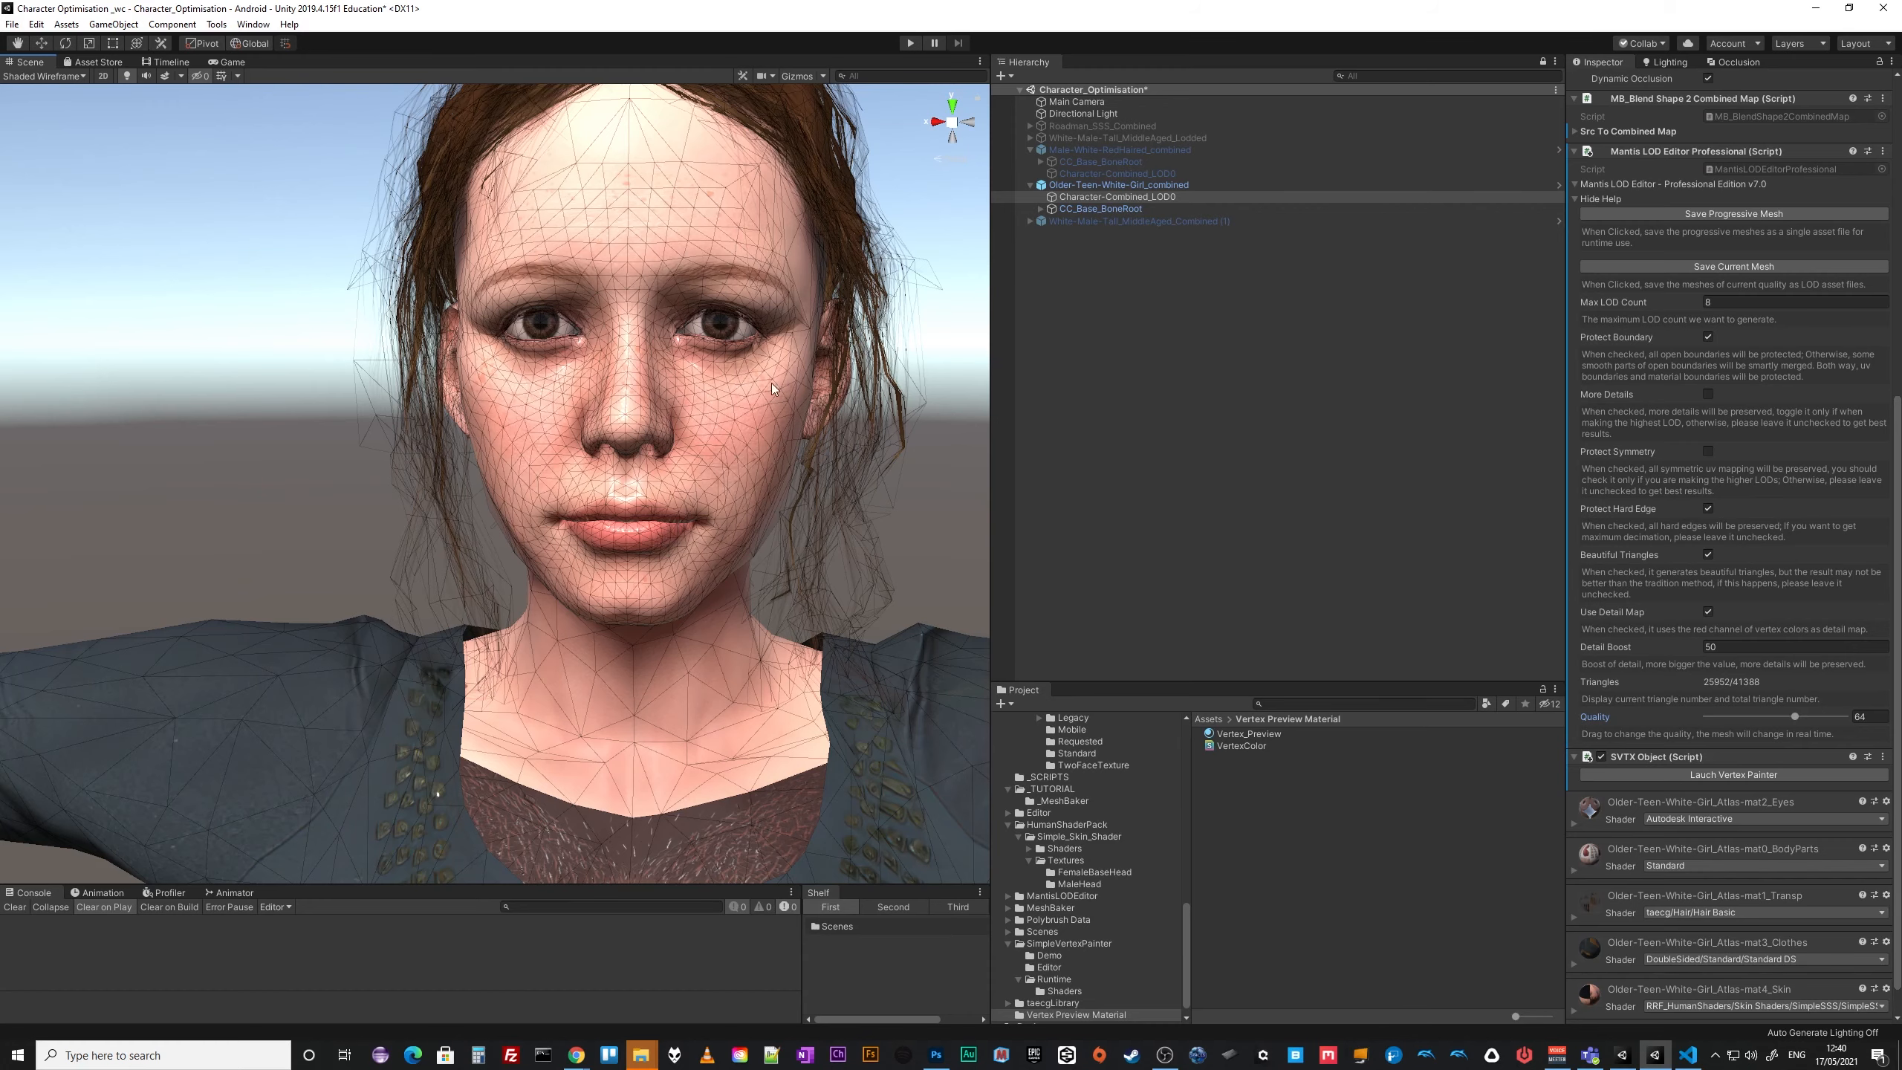
pyautogui.moveTo(799, 744); pyautogui.dragTo(761, 719, button='middle')
pyautogui.scroll(-7, 811, 688)
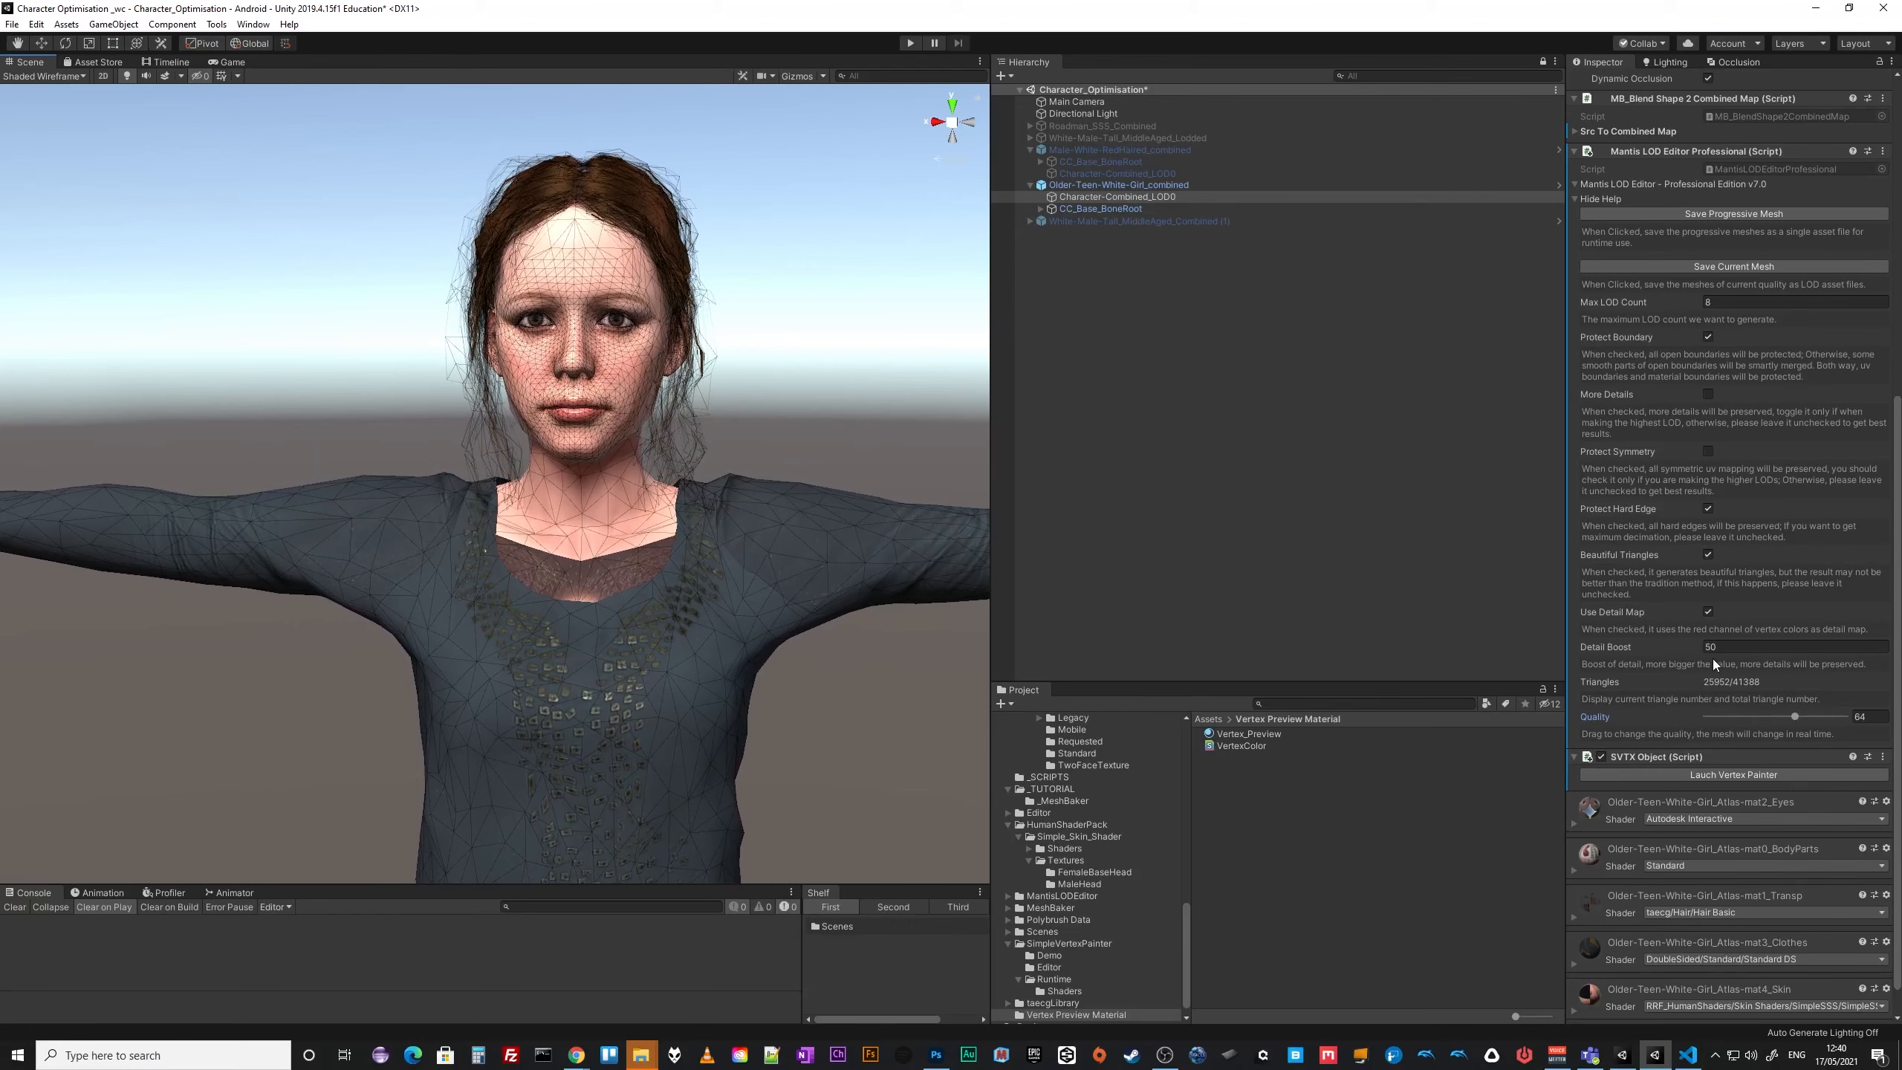
# Try the reduction without Beautiful Triangles at Quality 60.2 and inspect the wireframe on the legs, top and face.
pyautogui.click(1708, 555)
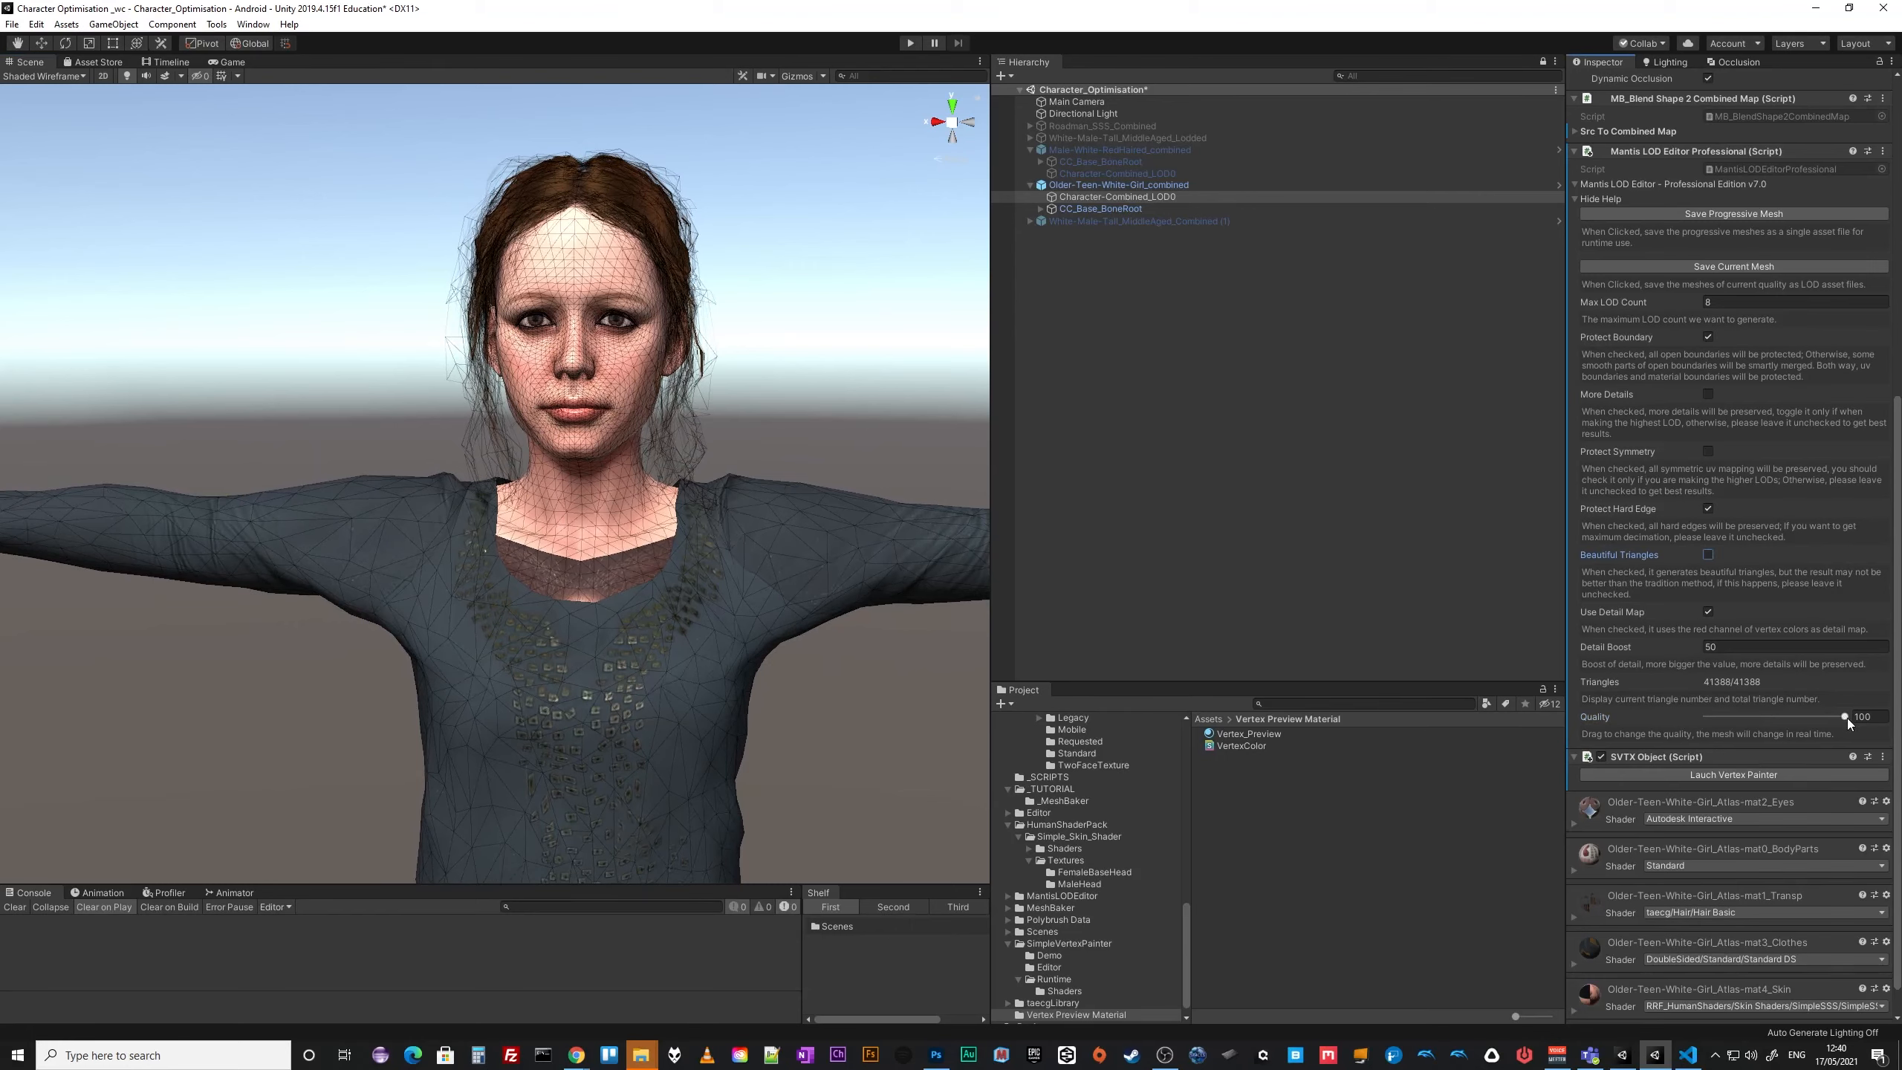
pyautogui.moveTo(1845, 717); pyautogui.dragTo(1790, 719)
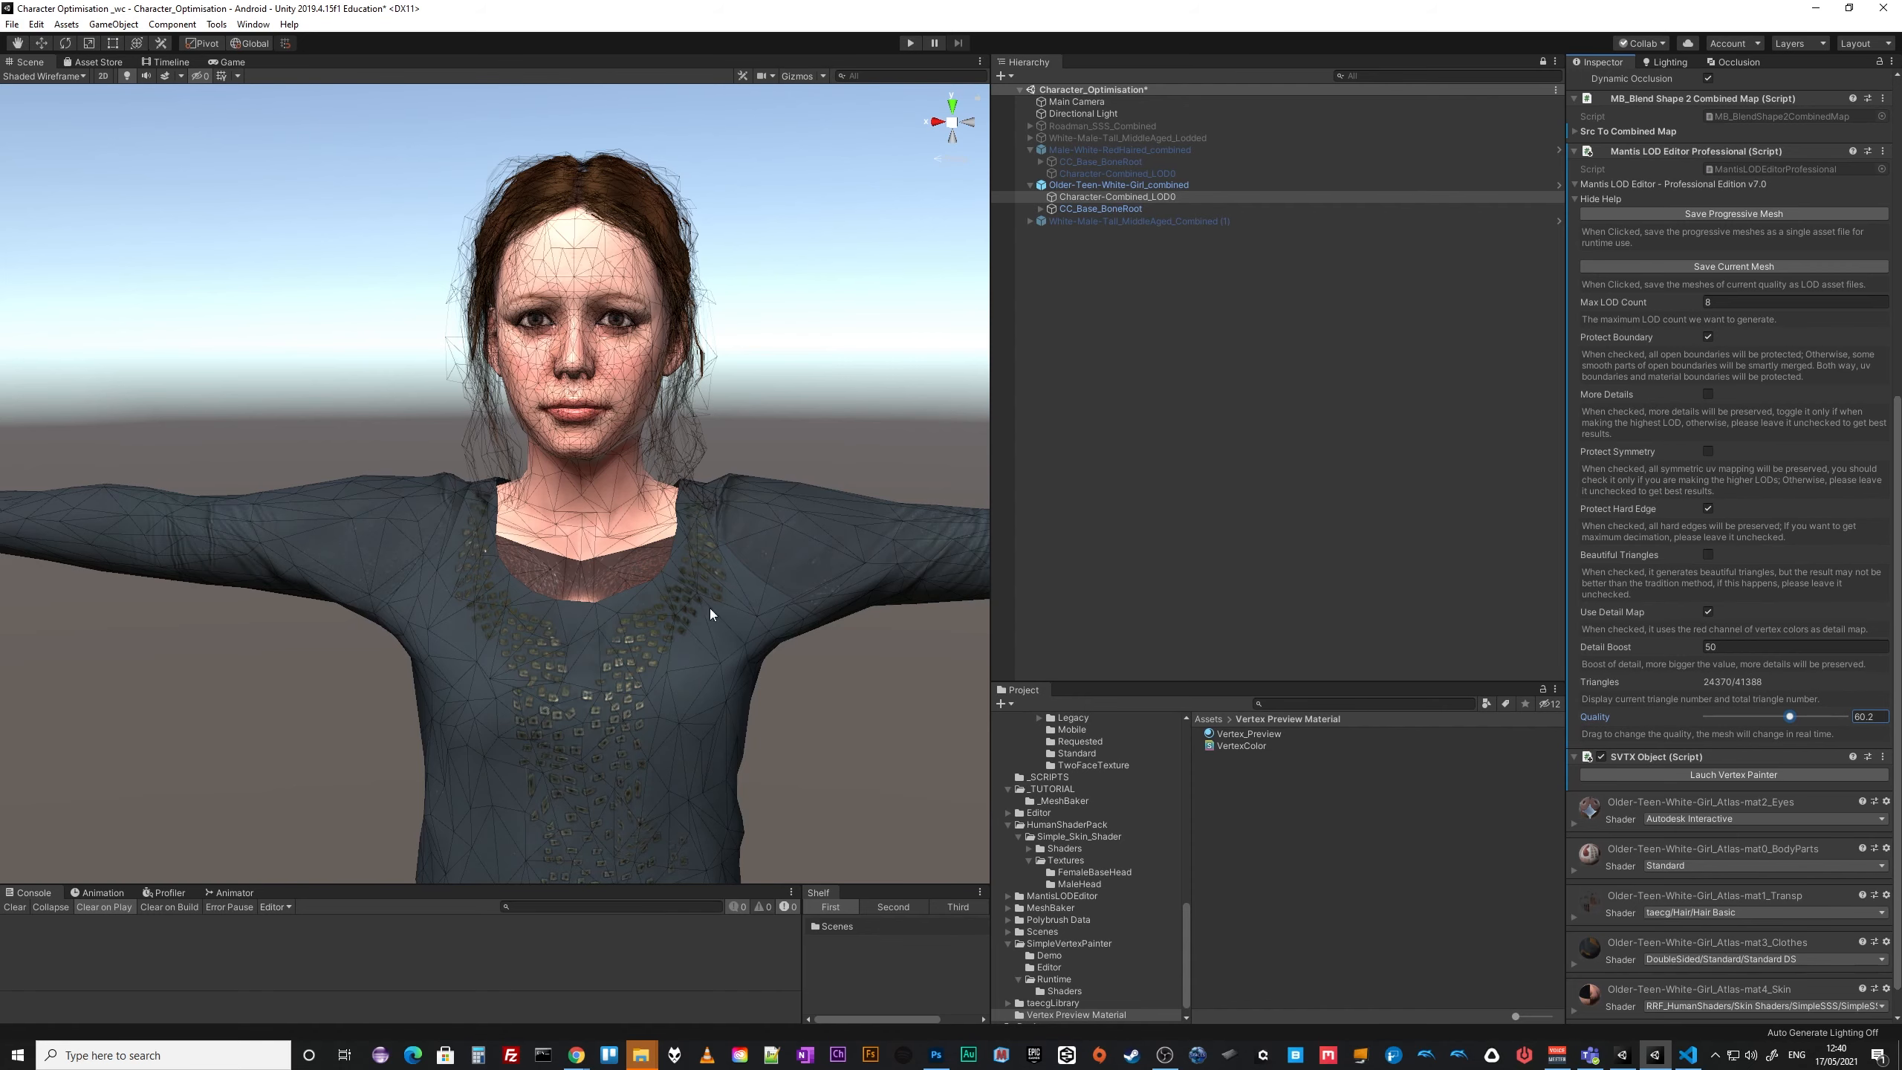
pyautogui.moveTo(704, 776); pyautogui.dragTo(763, 385, button='middle')
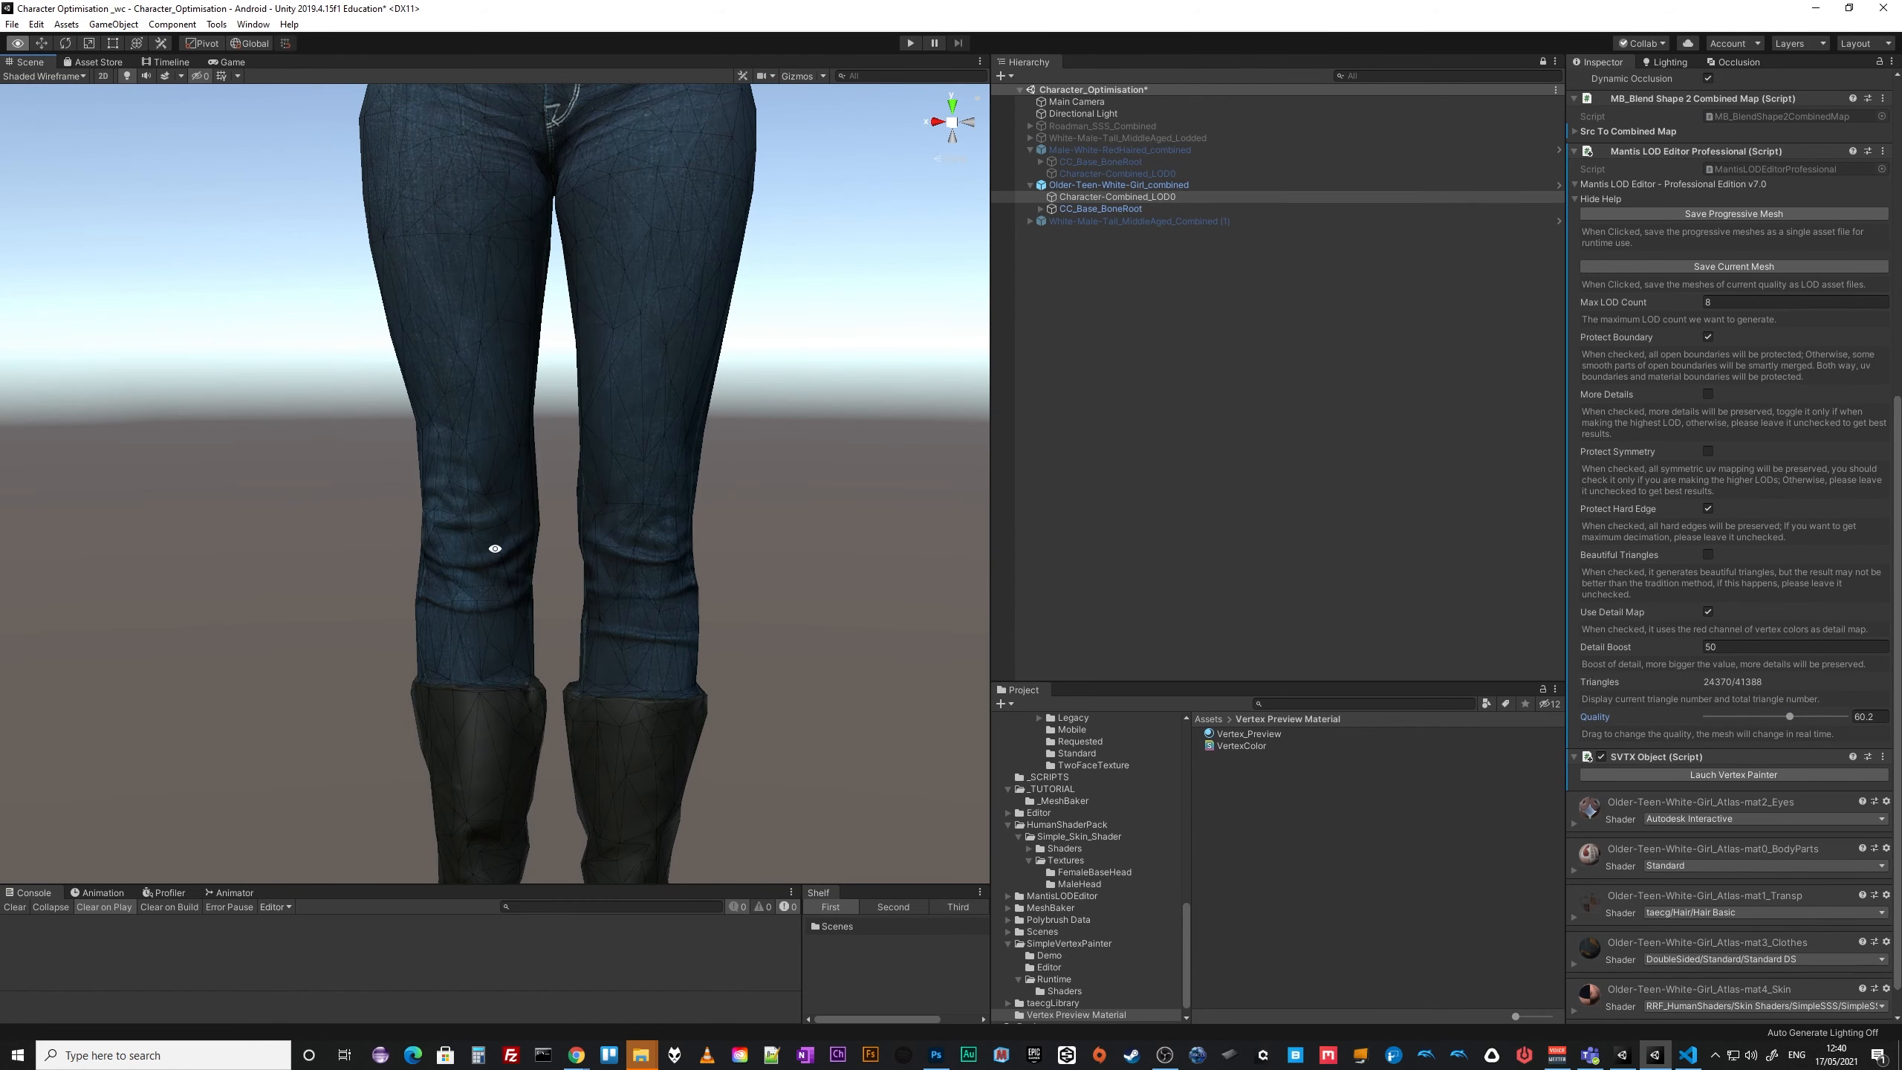
pyautogui.moveTo(722, 519); pyautogui.dragTo(812, 1038, button='middle')
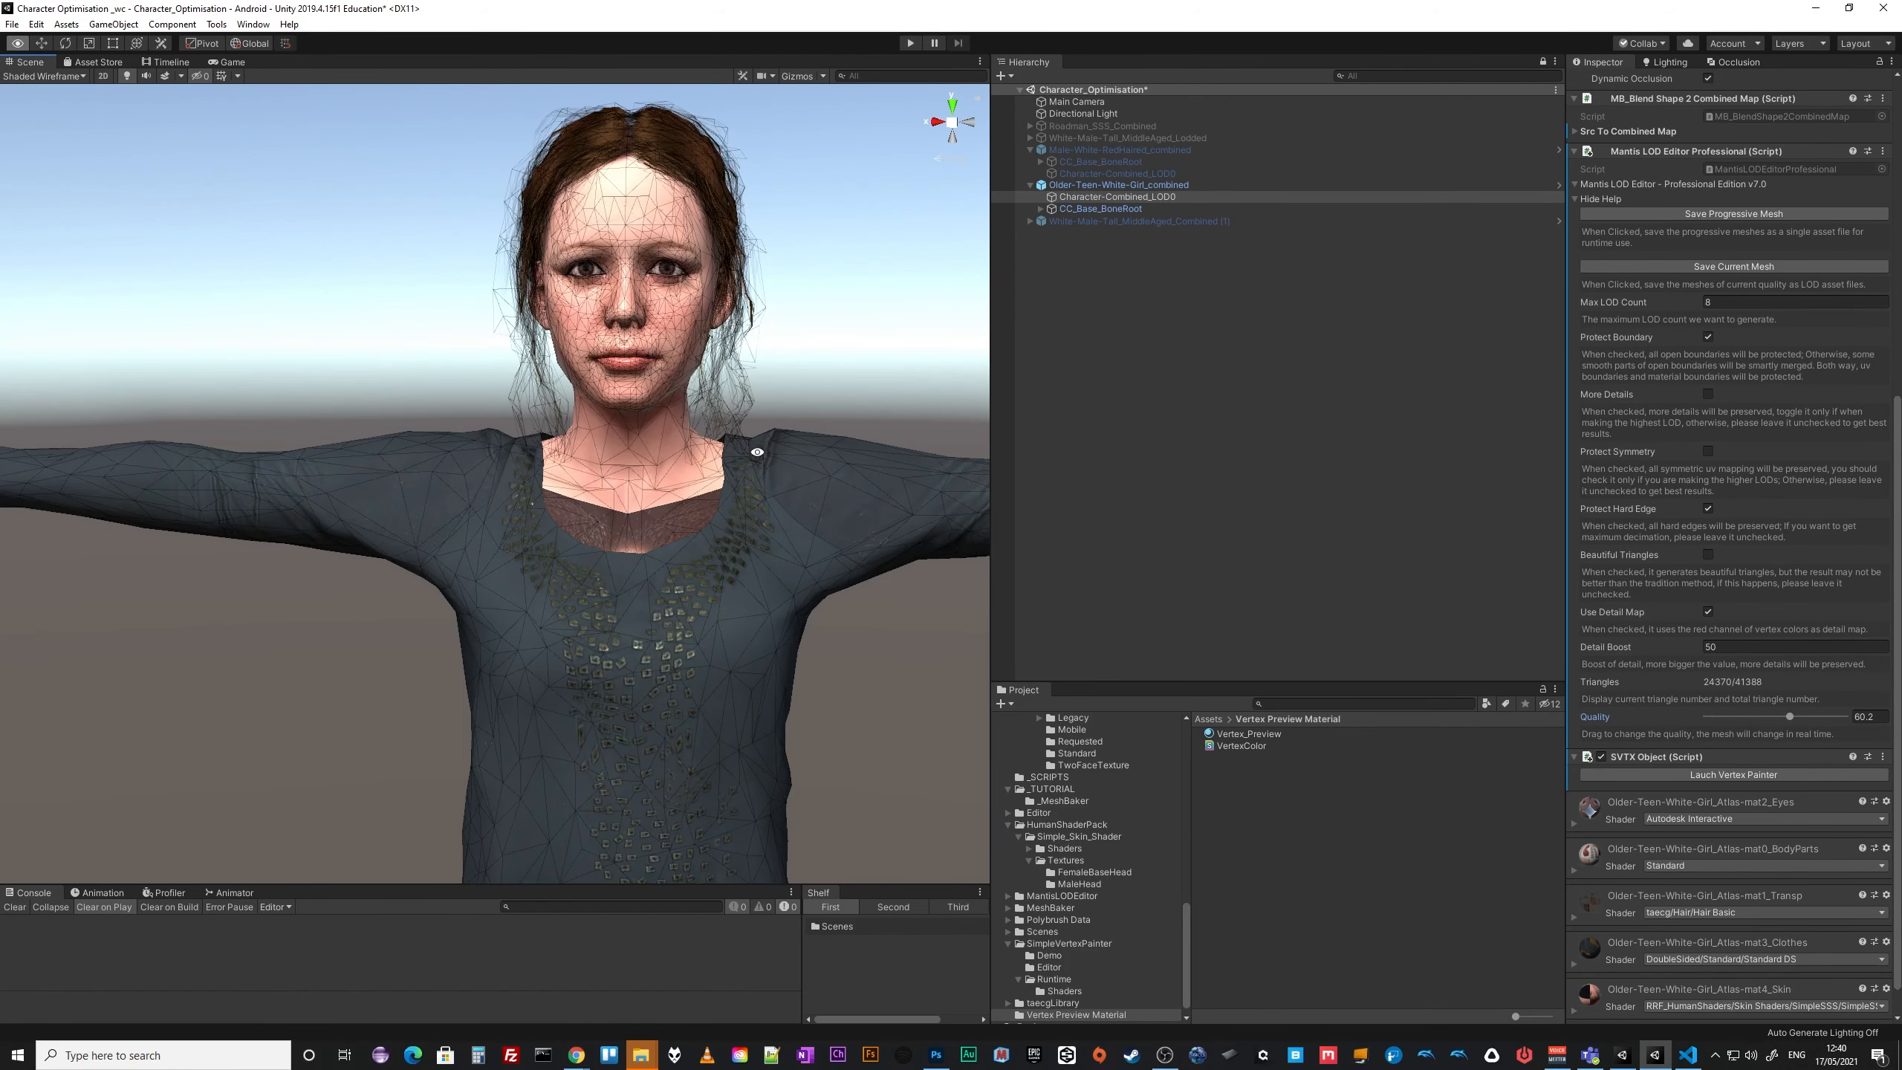
pyautogui.scroll(5, 729, 556)
pyautogui.moveTo(925, 499); pyautogui.dragTo(841, 639, button='middle')
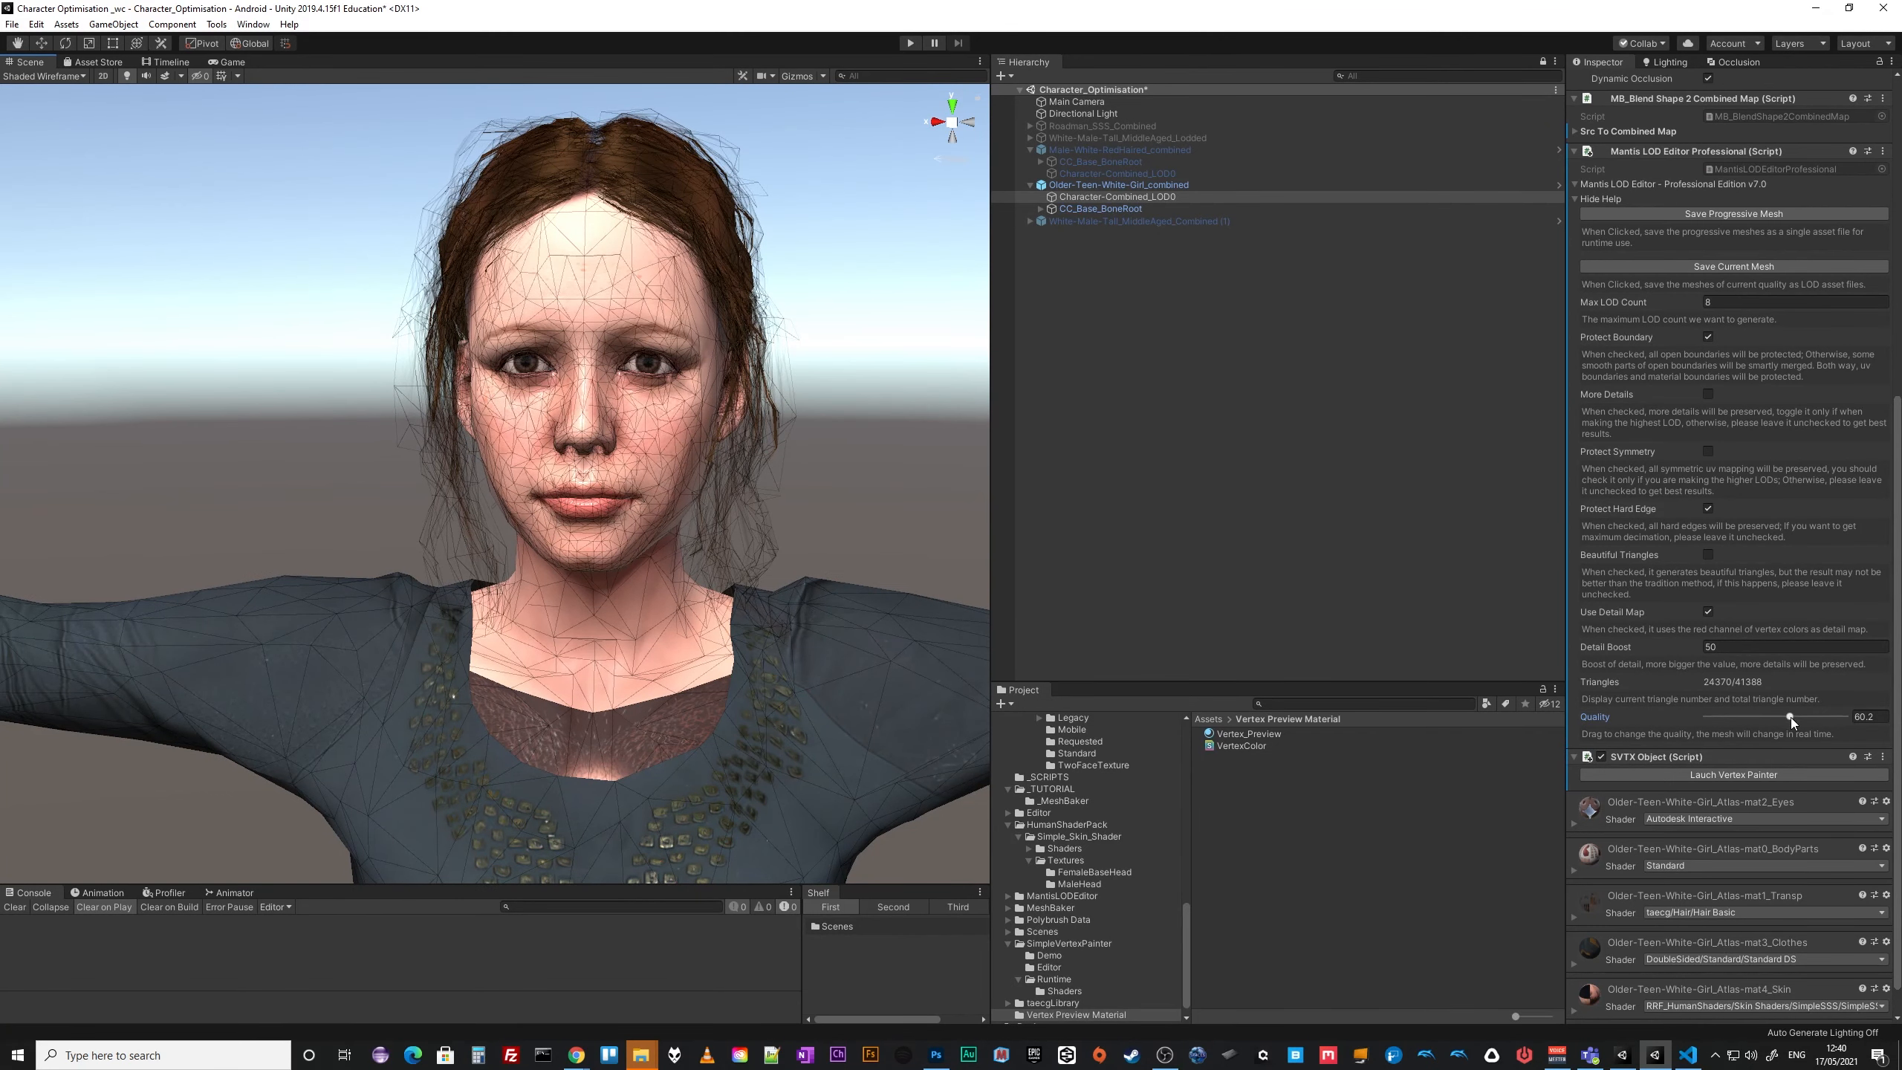
# Re-enable Beautiful Triangles with the mesh Quality at 59.7 and return the scene display to Shaded mode.
pyautogui.click(1708, 555)
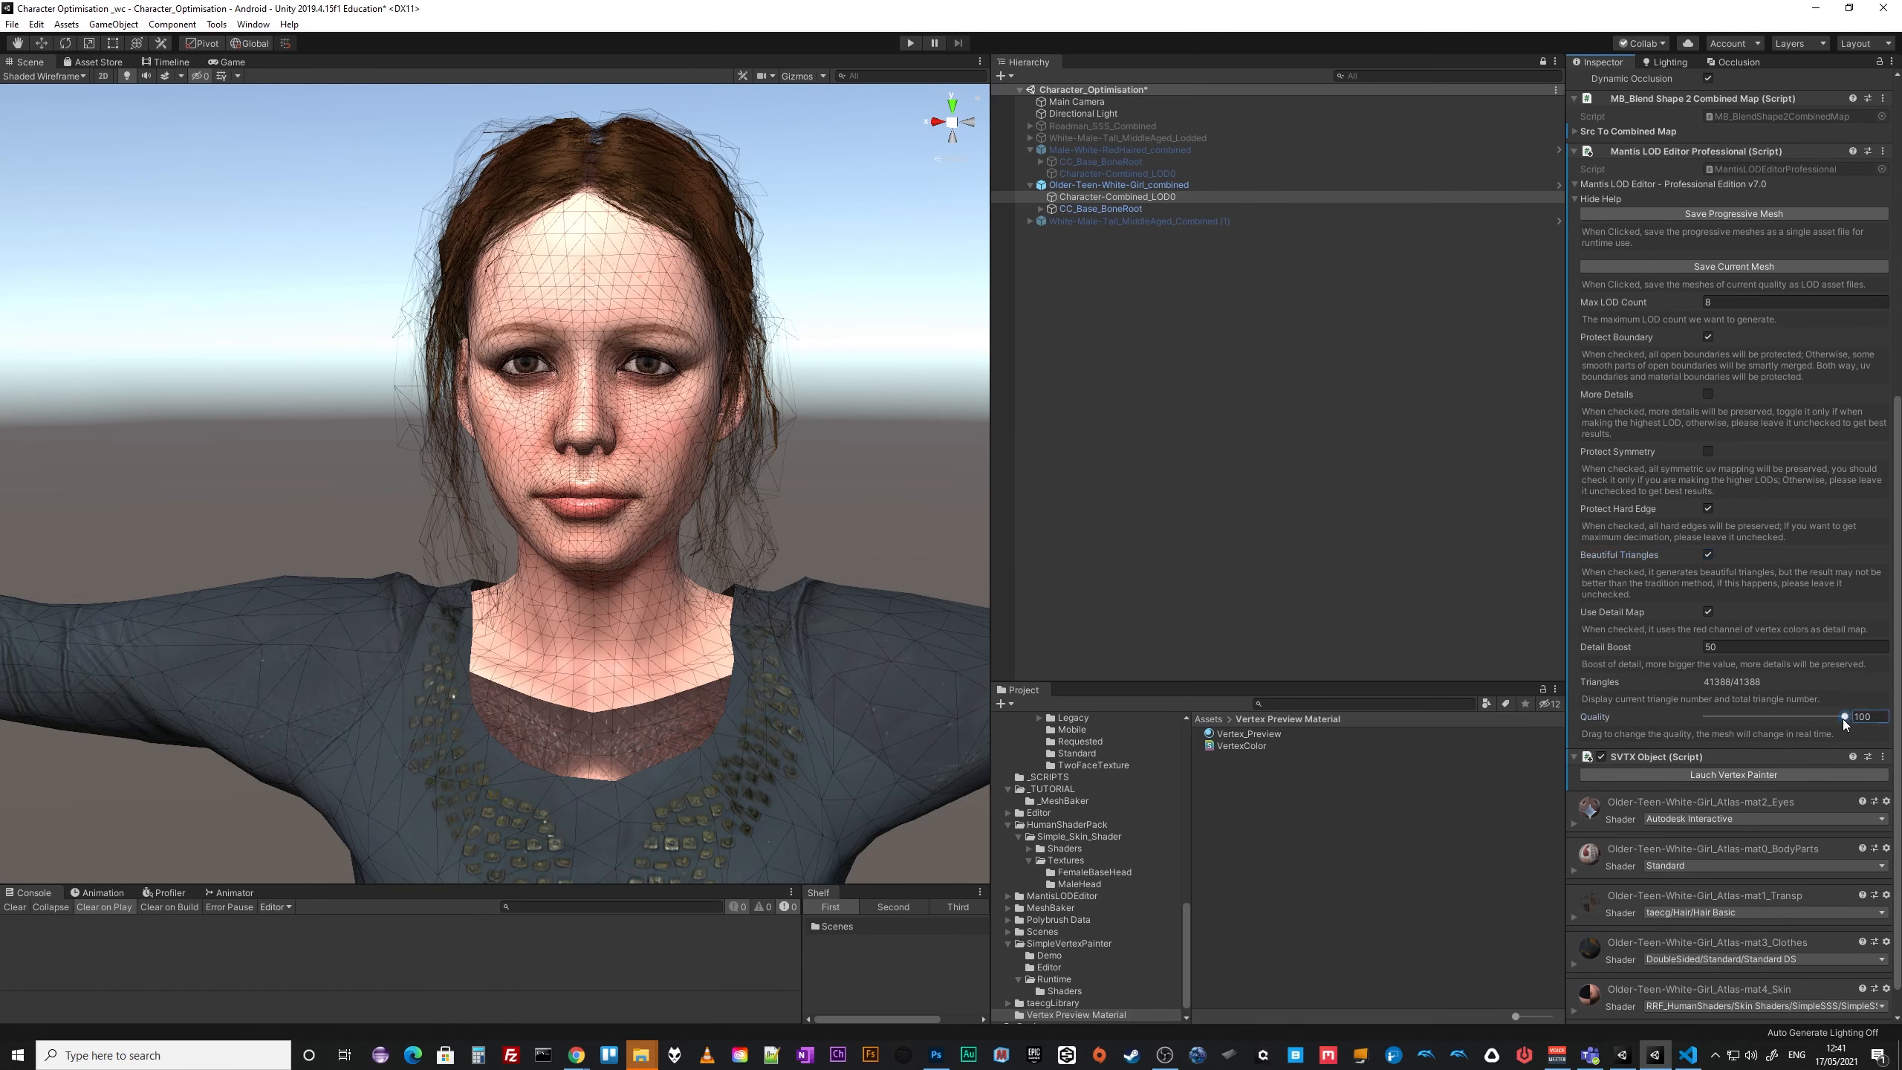
pyautogui.moveTo(1842, 718); pyautogui.dragTo(1787, 719)
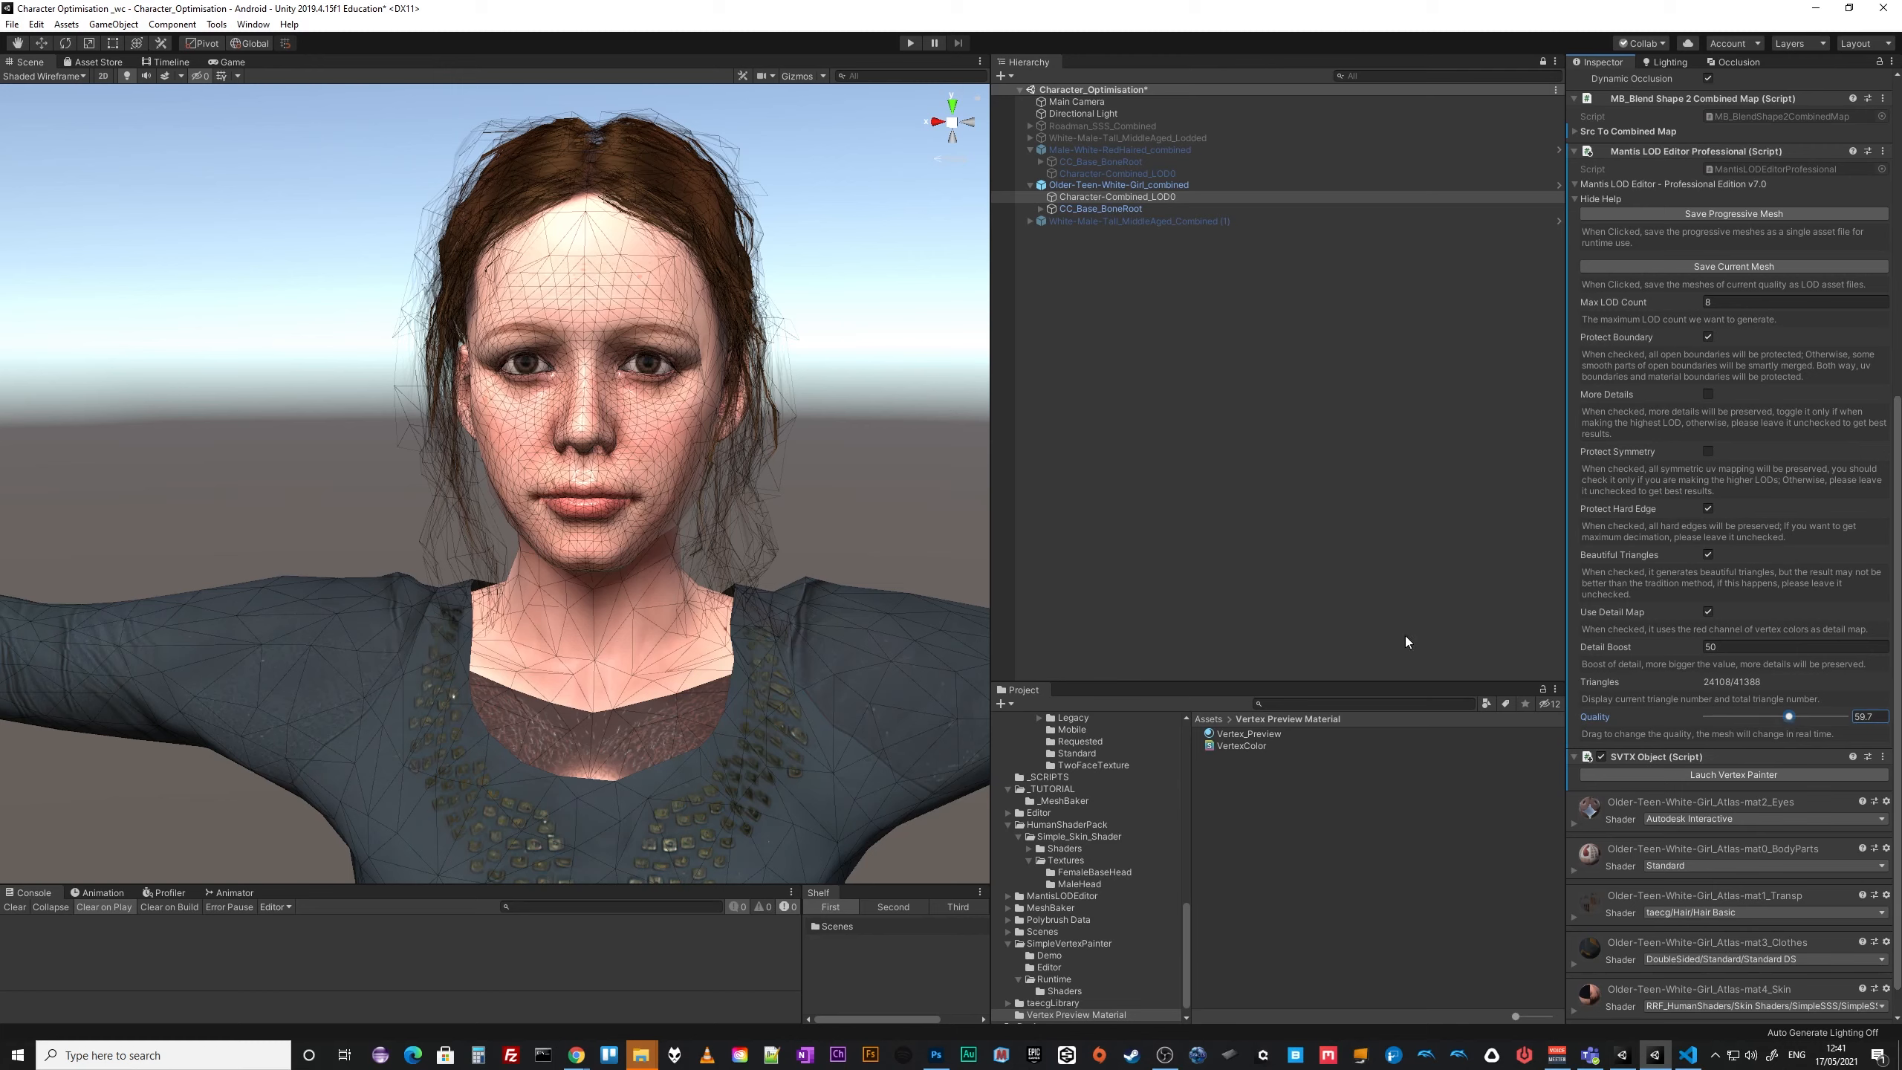
pyautogui.click(81, 75)
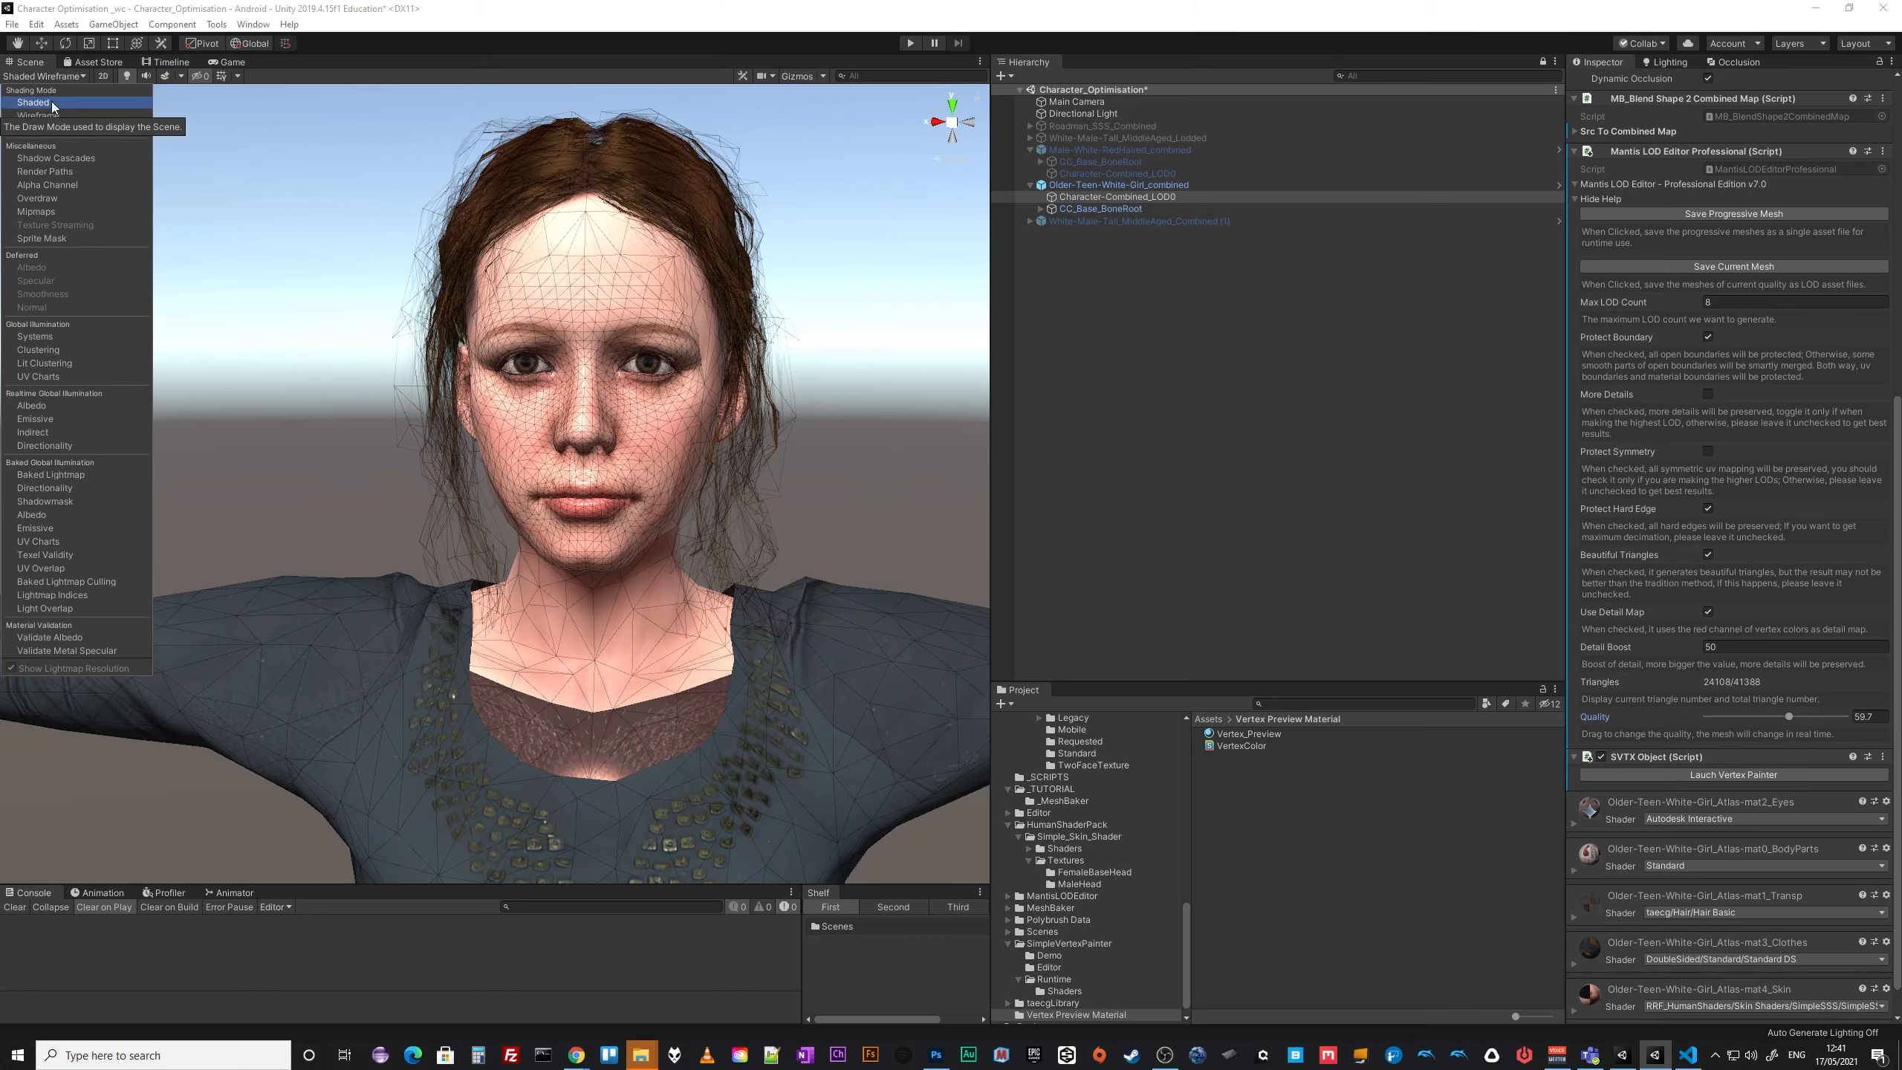
pyautogui.click(50, 102)
# Examine the shaded reduced mesh around the girl's face, hair and upper body, both from a distance and up close.
pyautogui.keyDown('alt'); pyautogui.click(726, 509); pyautogui.keyUp('alt')
pyautogui.scroll(3, 730, 502)
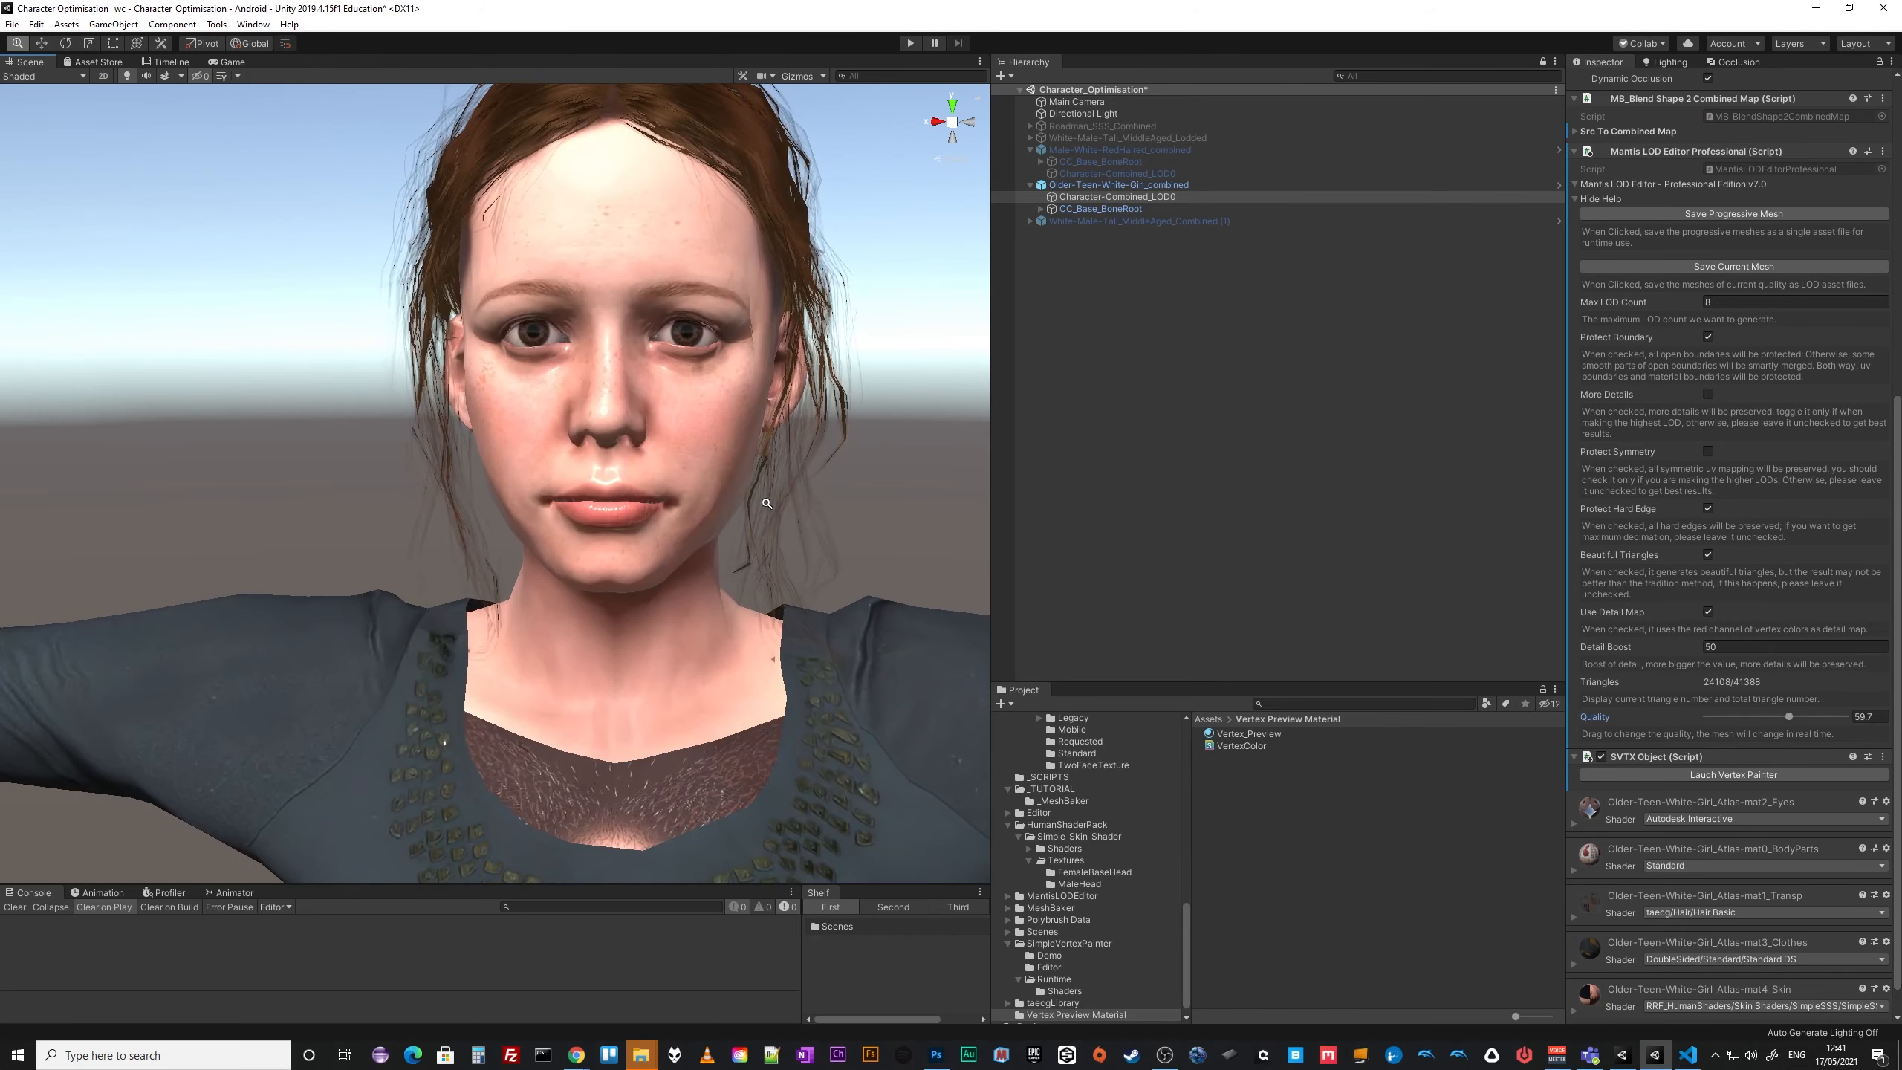
pyautogui.keyDown('alt'); pyautogui.moveTo(755, 510); pyautogui.dragTo(764, 511); pyautogui.keyUp('alt')
pyautogui.keyDown('alt'); pyautogui.moveTo(771, 557); pyautogui.dragTo(728, 569, button='right'); pyautogui.keyUp('alt')
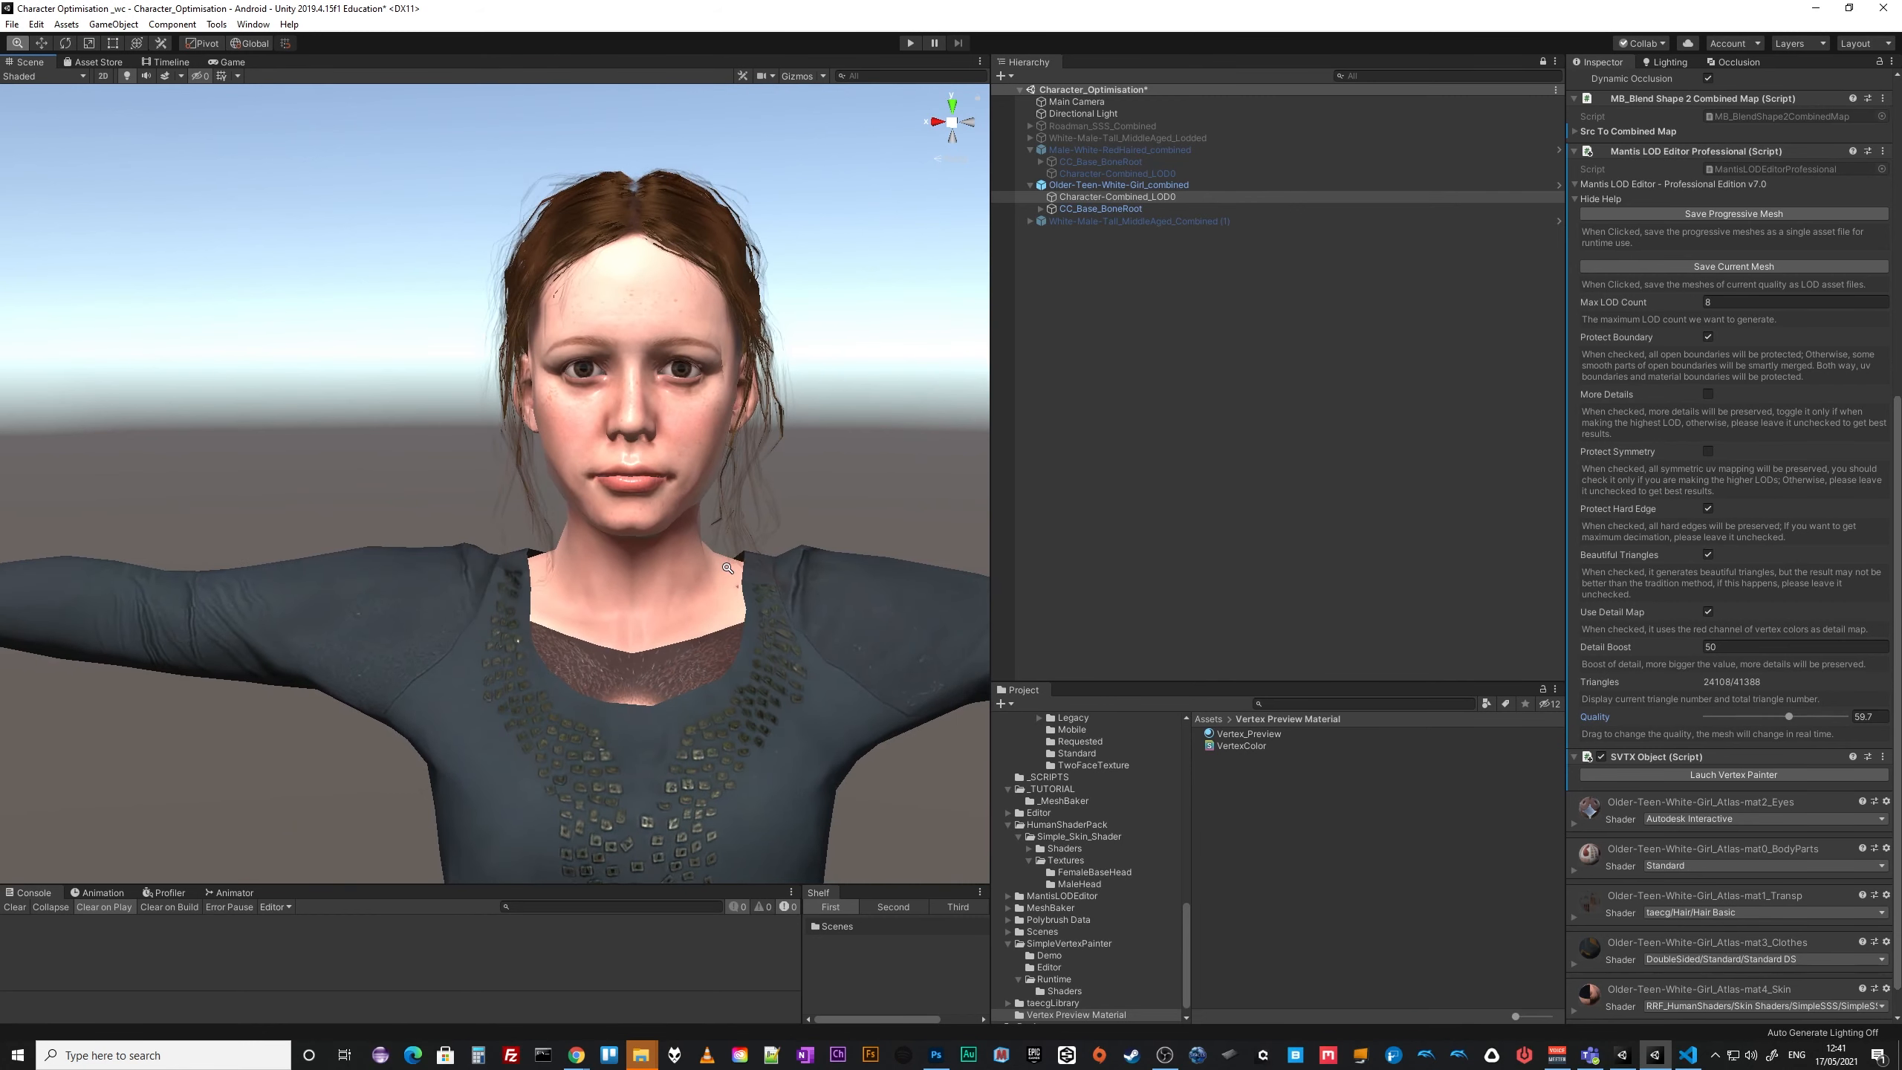
pyautogui.keyDown('alt'); pyautogui.moveTo(768, 674); pyautogui.dragTo(722, 680, button='right'); pyautogui.keyUp('alt')
pyautogui.moveTo(725, 679); pyautogui.dragTo(845, 764, button='middle')
pyautogui.scroll(1, 733, 453)
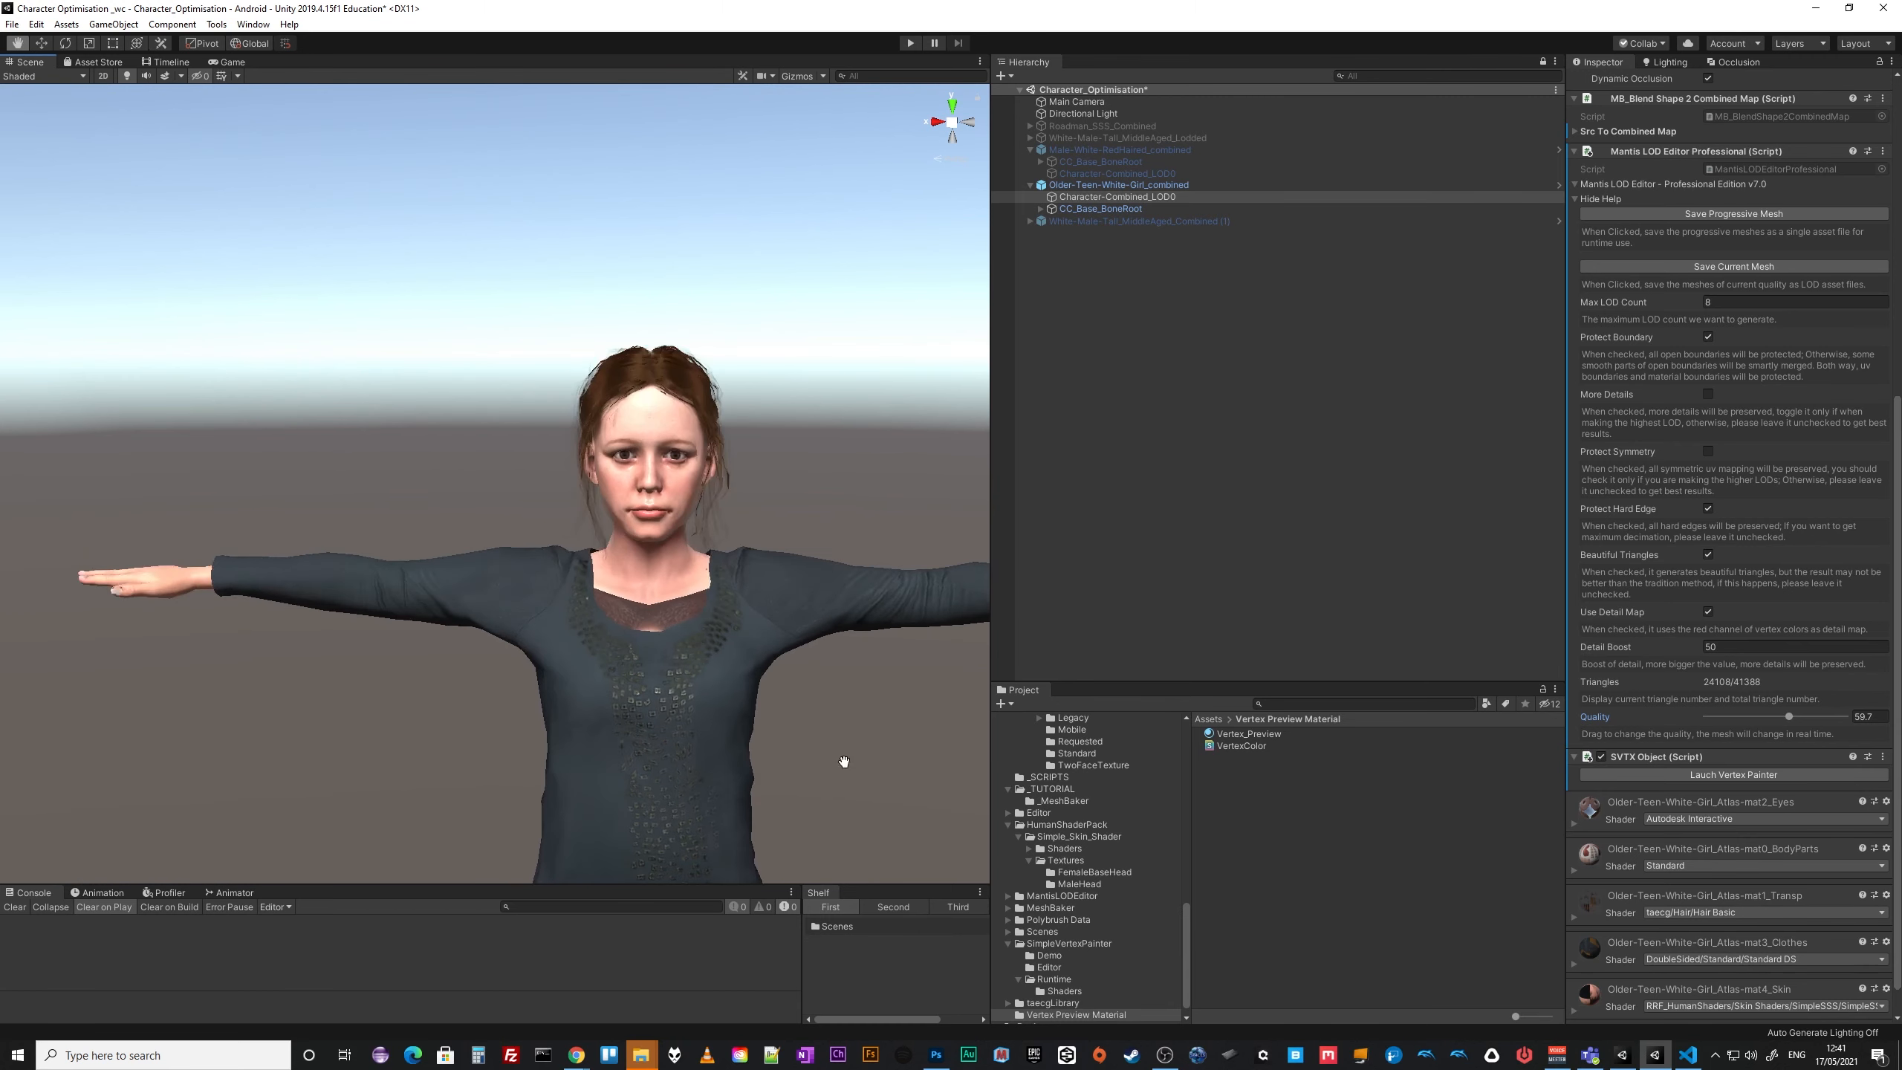
pyautogui.keyDown('alt'); pyautogui.moveTo(781, 765); pyautogui.dragTo(976, 745, button='right'); pyautogui.keyUp('alt')
pyautogui.keyDown('alt'); pyautogui.moveTo(759, 733); pyautogui.dragTo(885, 730, button='right'); pyautogui.keyUp('alt')
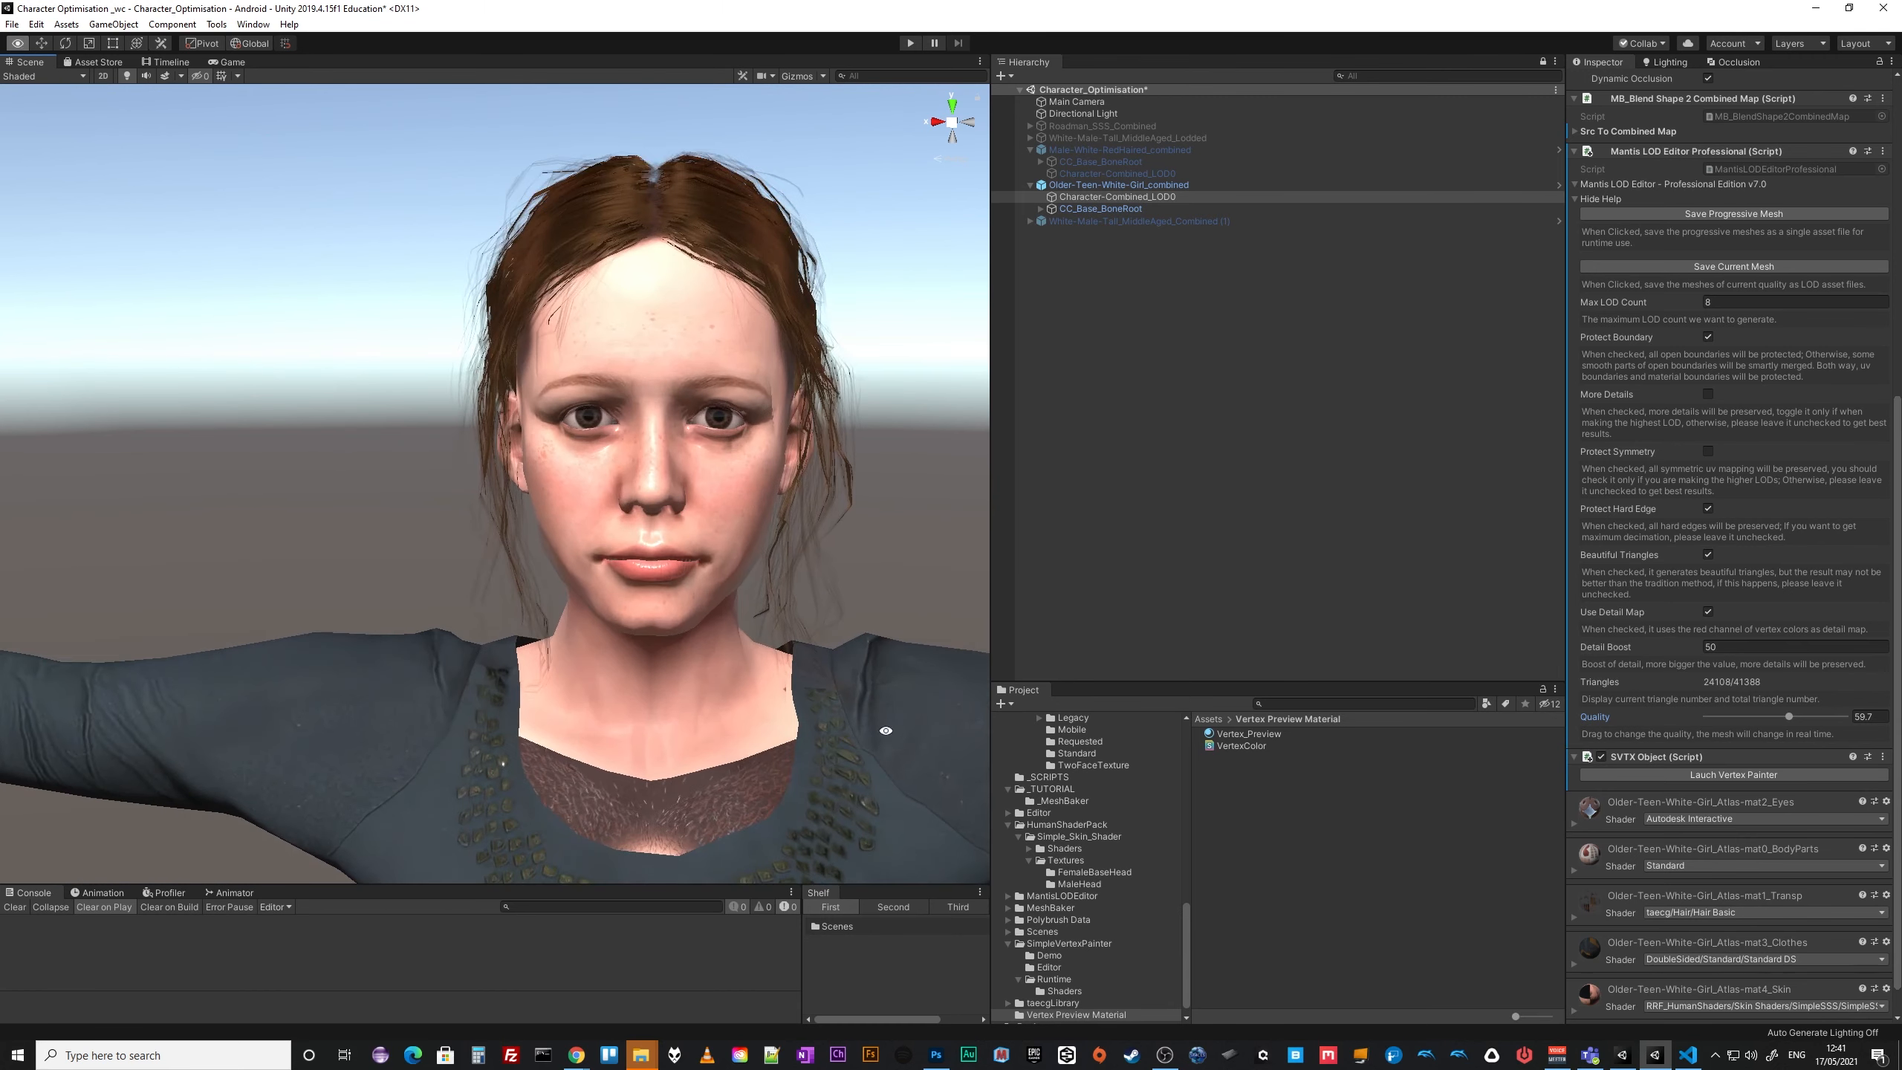
pyautogui.keyDown('alt'); pyautogui.moveTo(886, 730); pyautogui.dragTo(860, 714, button='middle'); pyautogui.keyUp('alt')
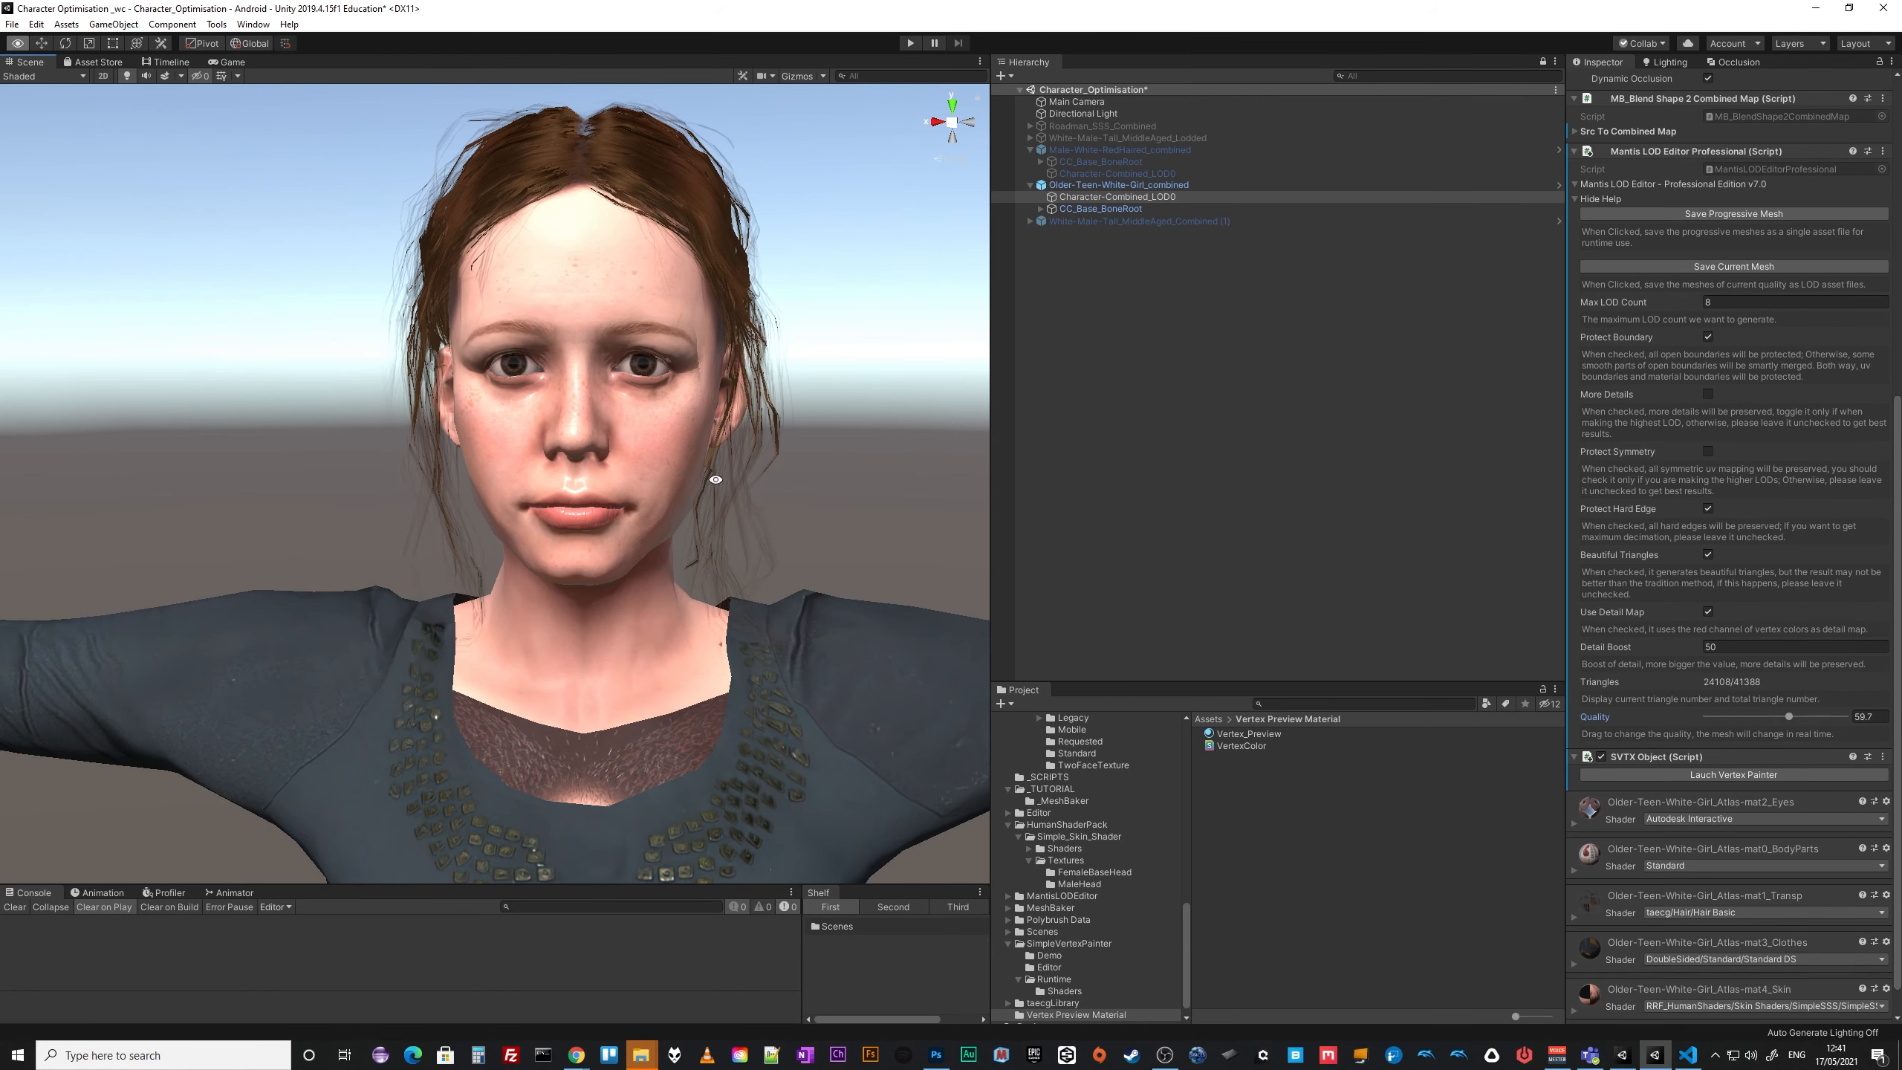
pyautogui.keyDown('alt'); pyautogui.moveTo(715, 479); pyautogui.dragTo(853, 503, button='right'); pyautogui.keyUp('alt')
pyautogui.moveTo(852, 505); pyautogui.dragTo(761, 529, button='middle')
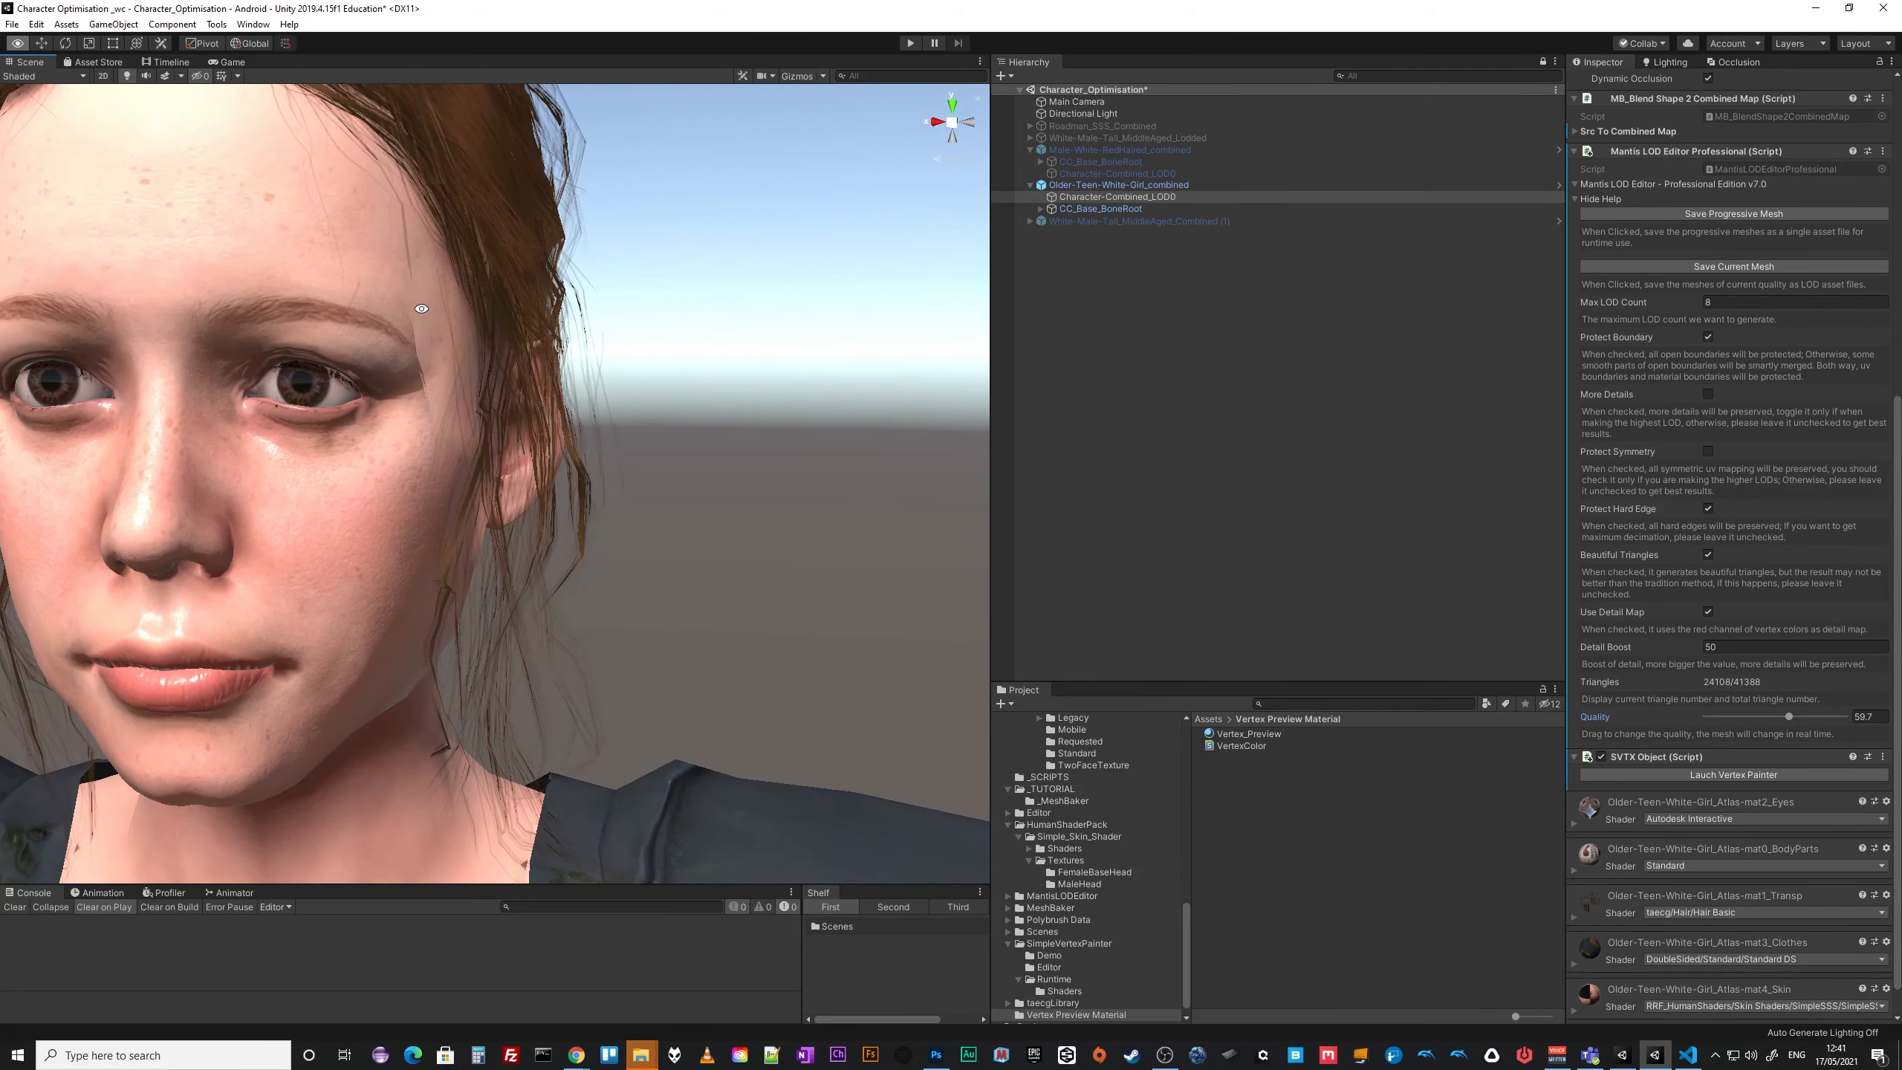
pyautogui.moveTo(407, 561); pyautogui.dragTo(485, 566, button='middle')
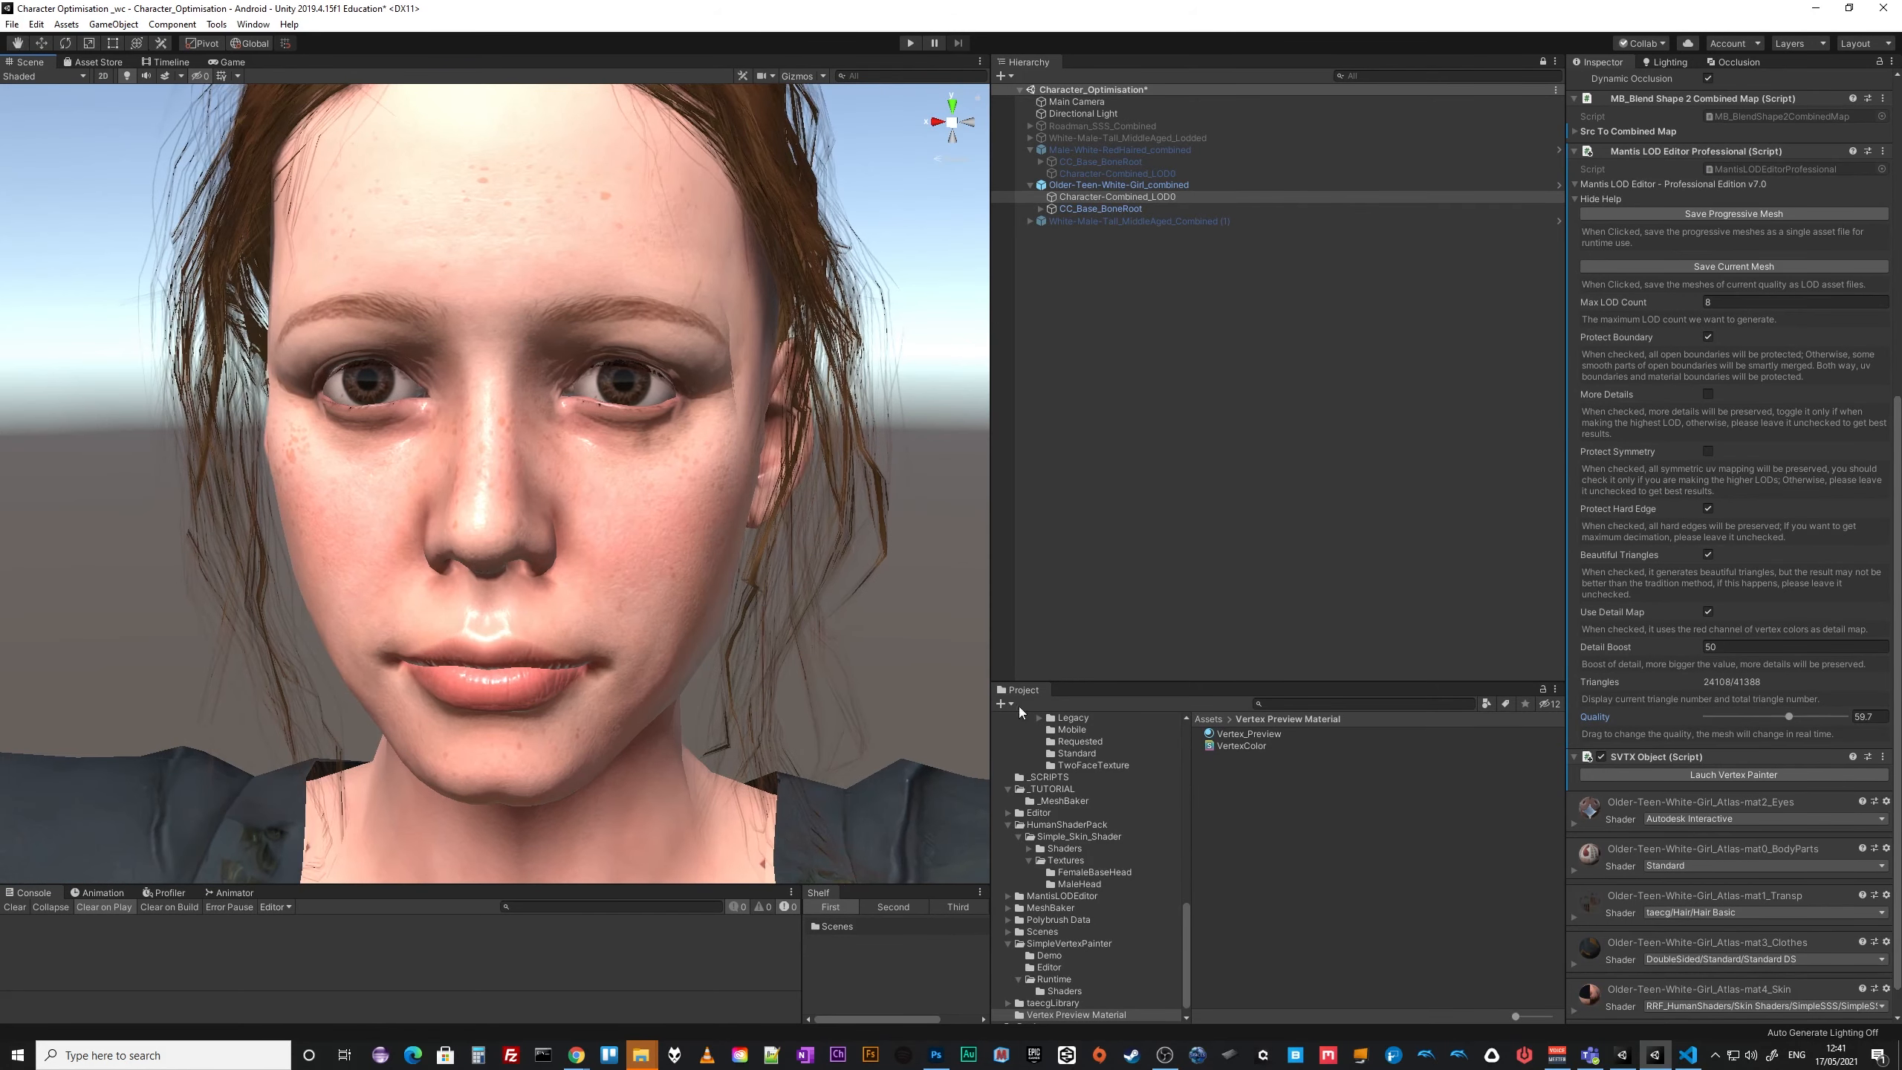
# Fine-tune the mesh Quality to 60.6 and open its value for editing.
pyautogui.click(1869, 717)
pyautogui.doubleClick(1867, 717)
pyautogui.write('8')
pyautogui.press('BackSpace')
pyautogui.moveTo(1786, 719); pyautogui.dragTo(1792, 719)
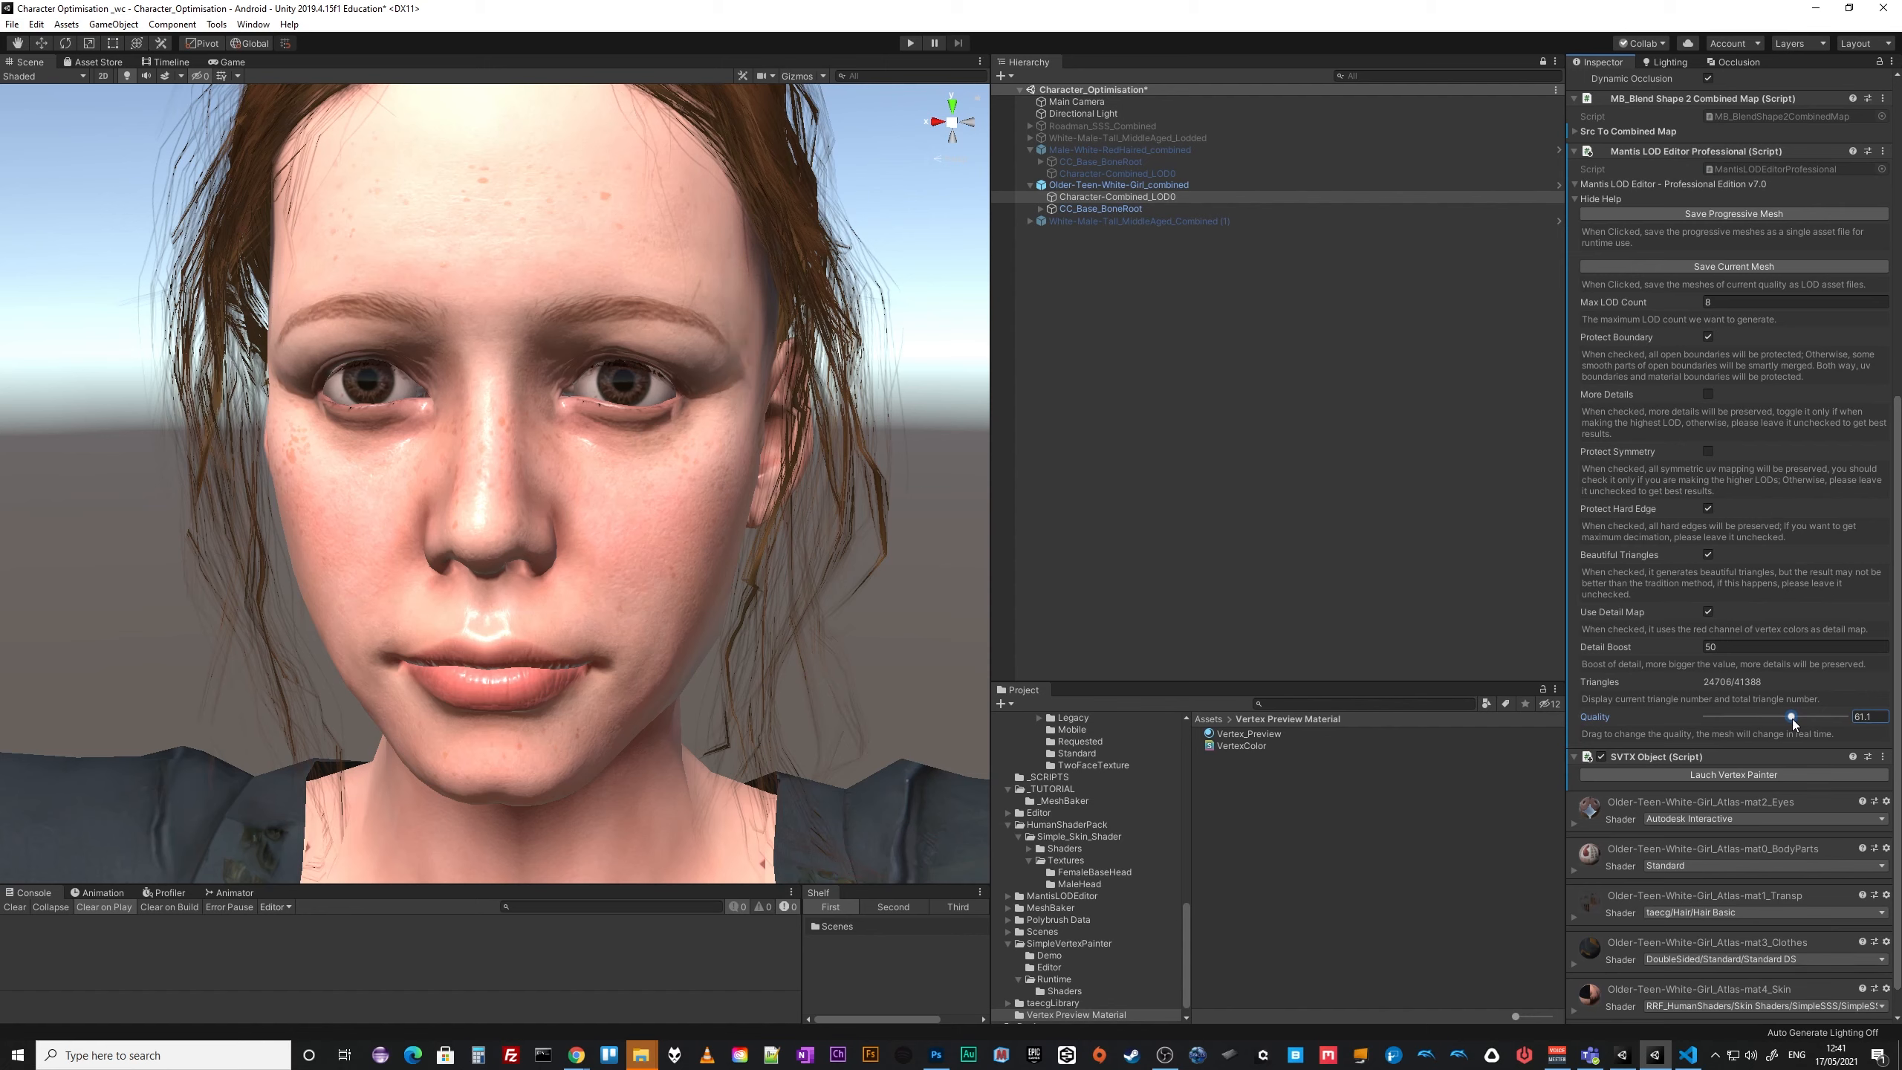
pyautogui.moveTo(1792, 719); pyautogui.dragTo(1792, 719)
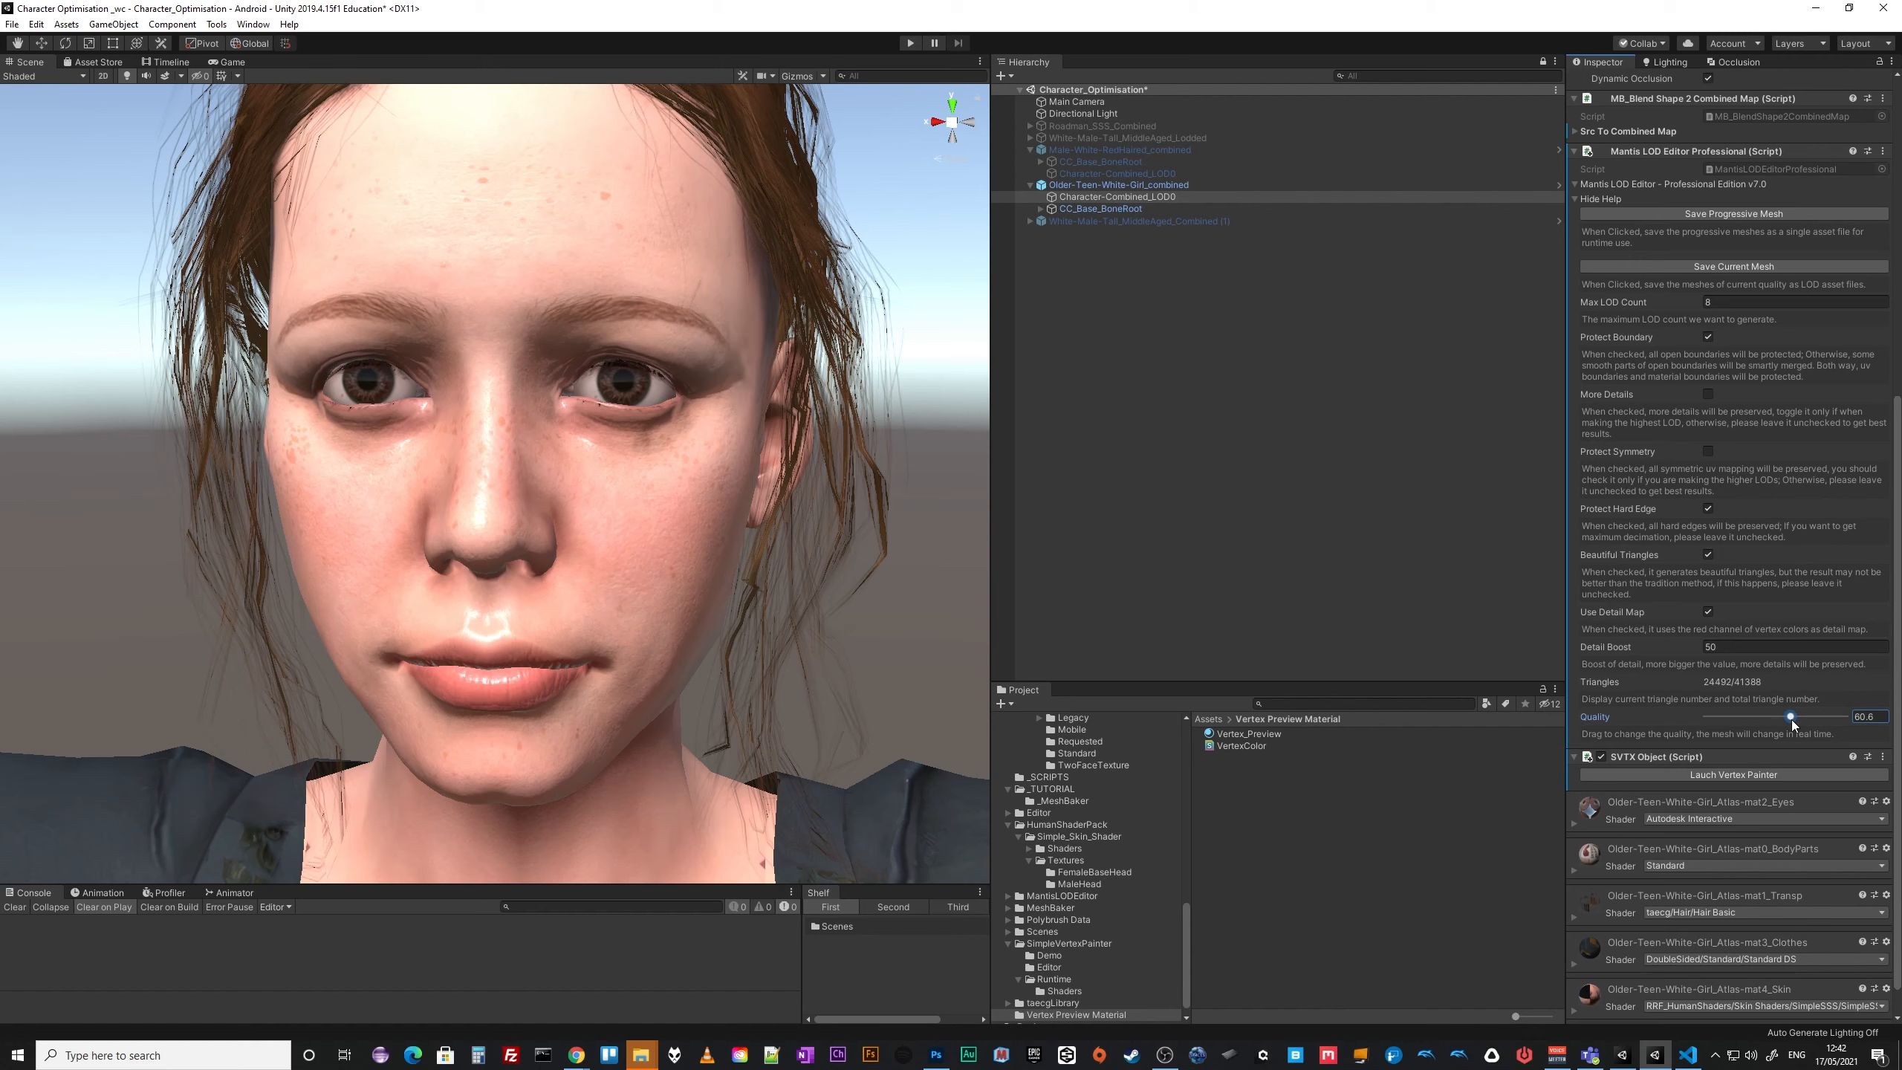
pyautogui.click(1870, 717)
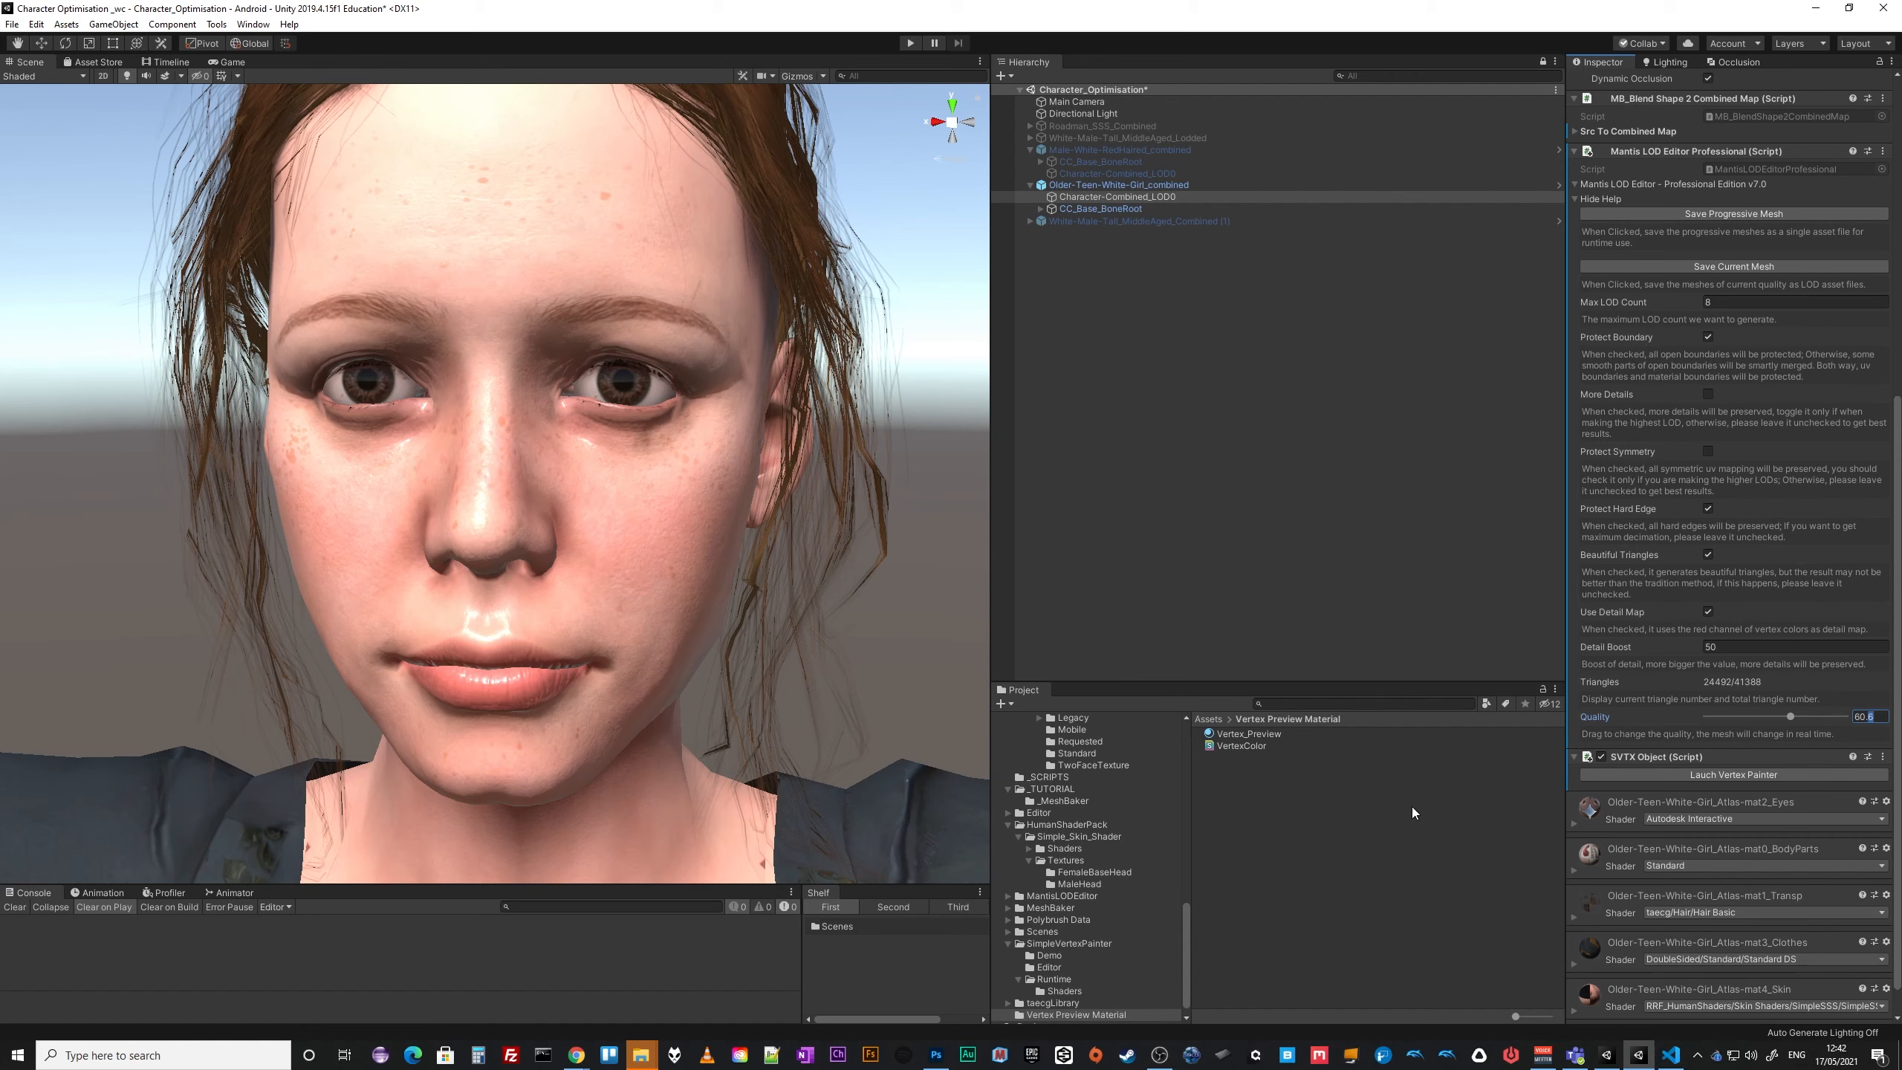
# Set the Mantis LOD quality of Character-Combined_LOD0 to 60.4 and inspect the reduced mesh.
pyautogui.write('5')
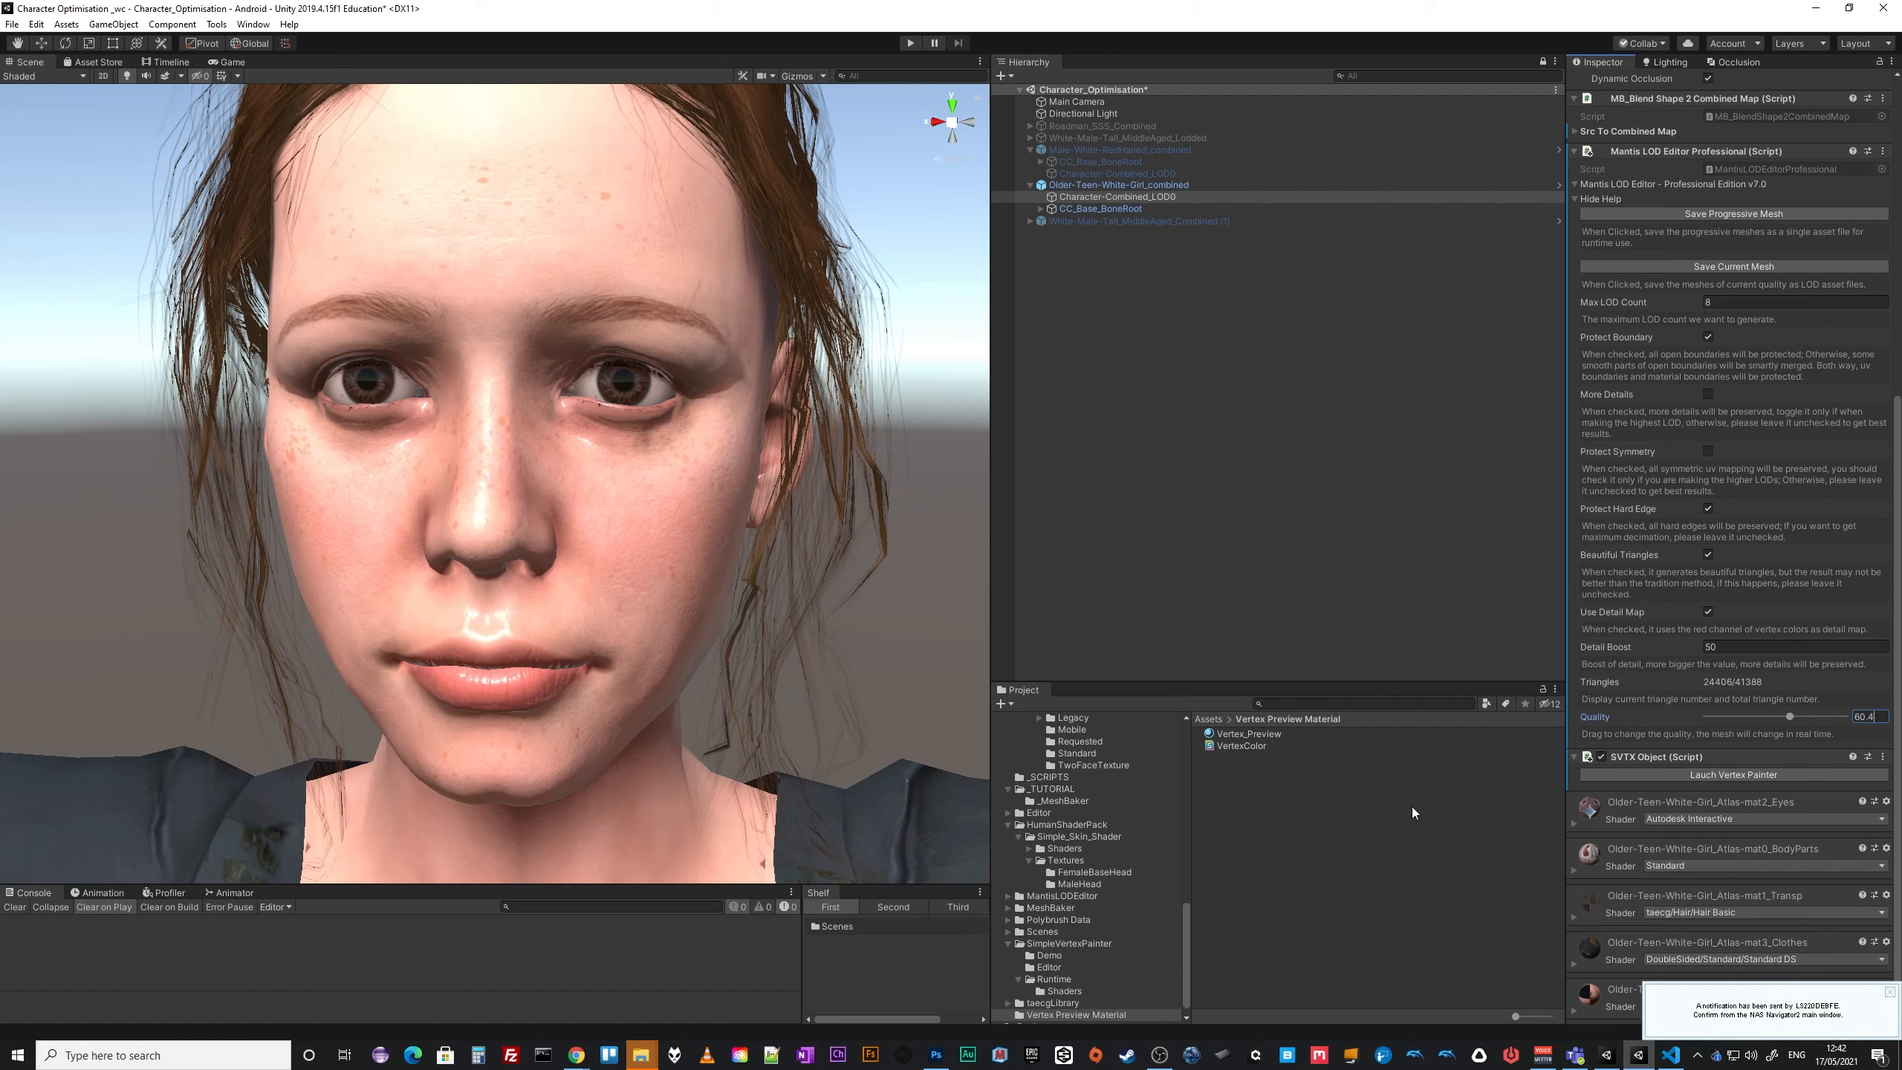
pyautogui.press('BackSpace')
pyautogui.write('3')
pyautogui.press('BackSpace')
pyautogui.write('4')
pyautogui.keyDown('alt'); pyautogui.moveTo(611, 618); pyautogui.dragTo(667, 620); pyautogui.keyUp('alt')
pyautogui.keyDown('alt'); pyautogui.moveTo(666, 620); pyautogui.dragTo(585, 626, button='right'); pyautogui.keyUp('alt')
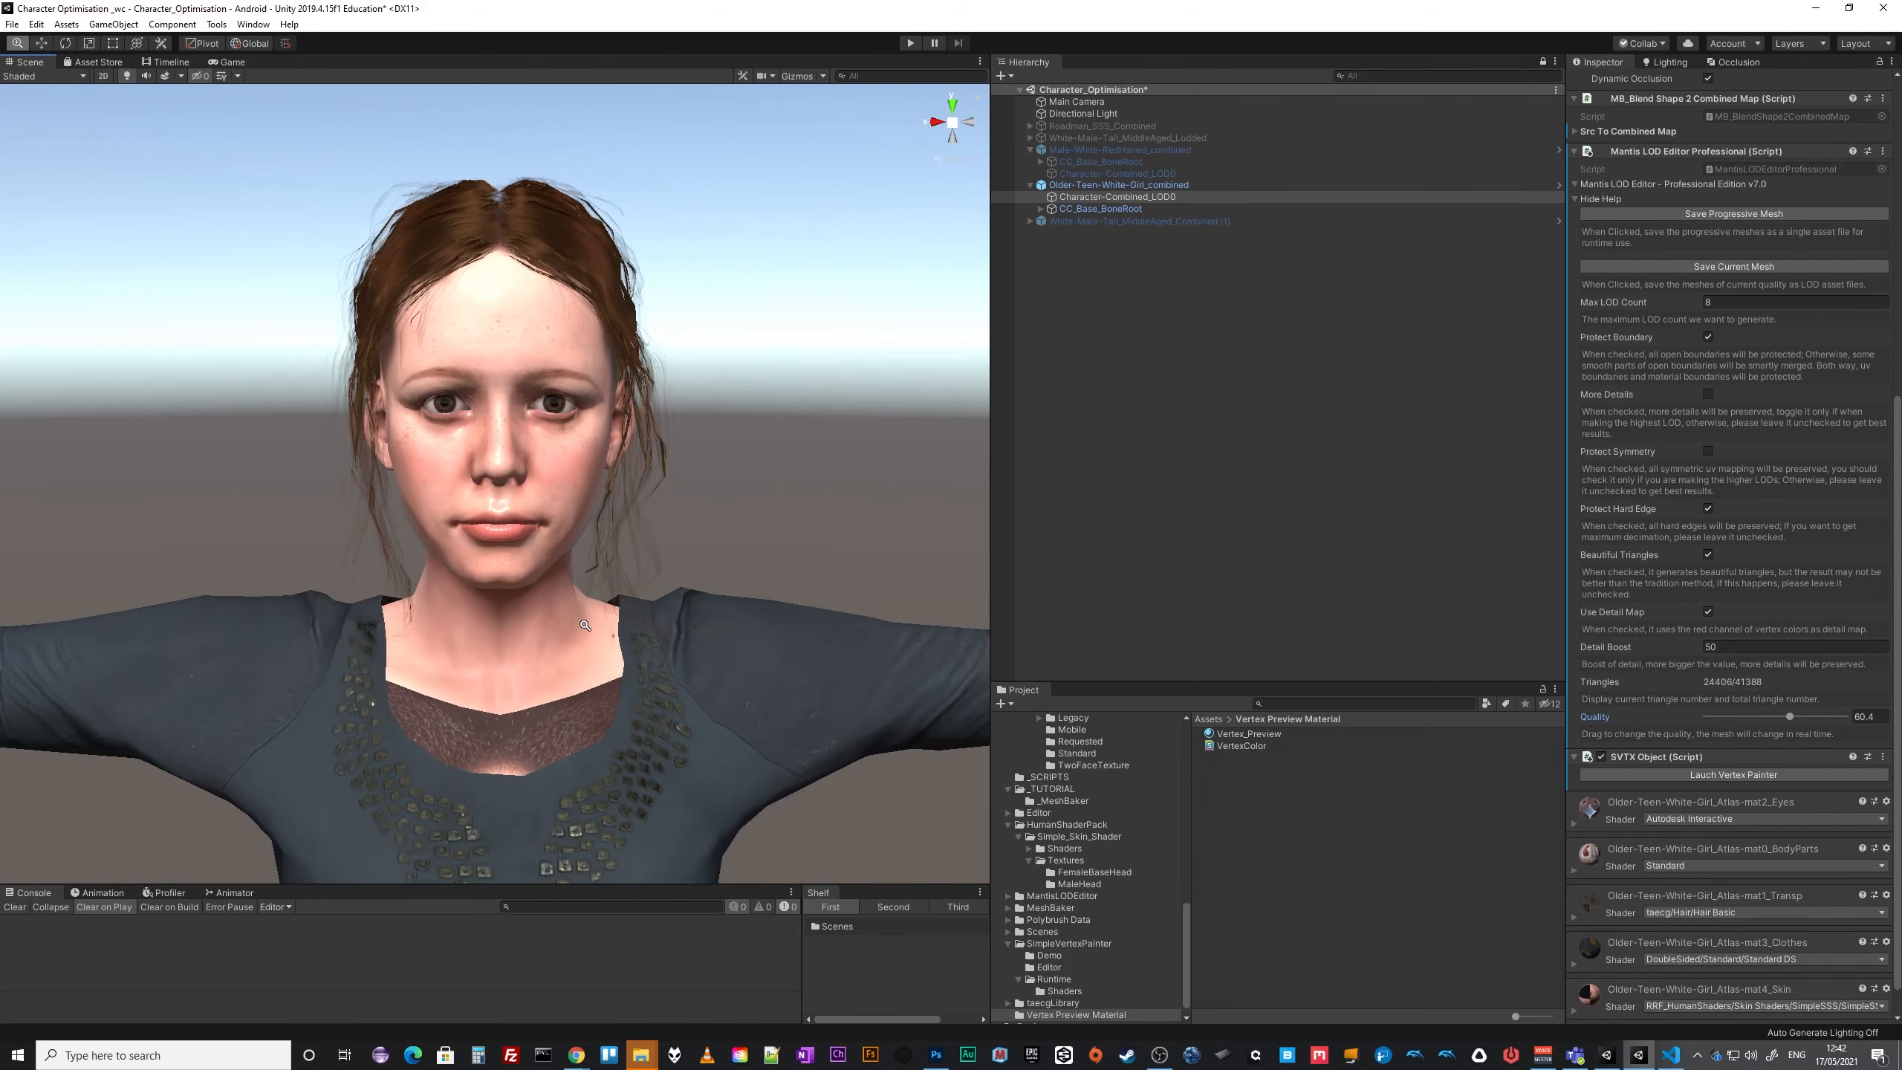
pyautogui.moveTo(585, 626)
pyautogui.mouseDown()
pyautogui.moveTo(603, 593)
pyautogui.moveTo(587, 599)
pyautogui.mouseUp()
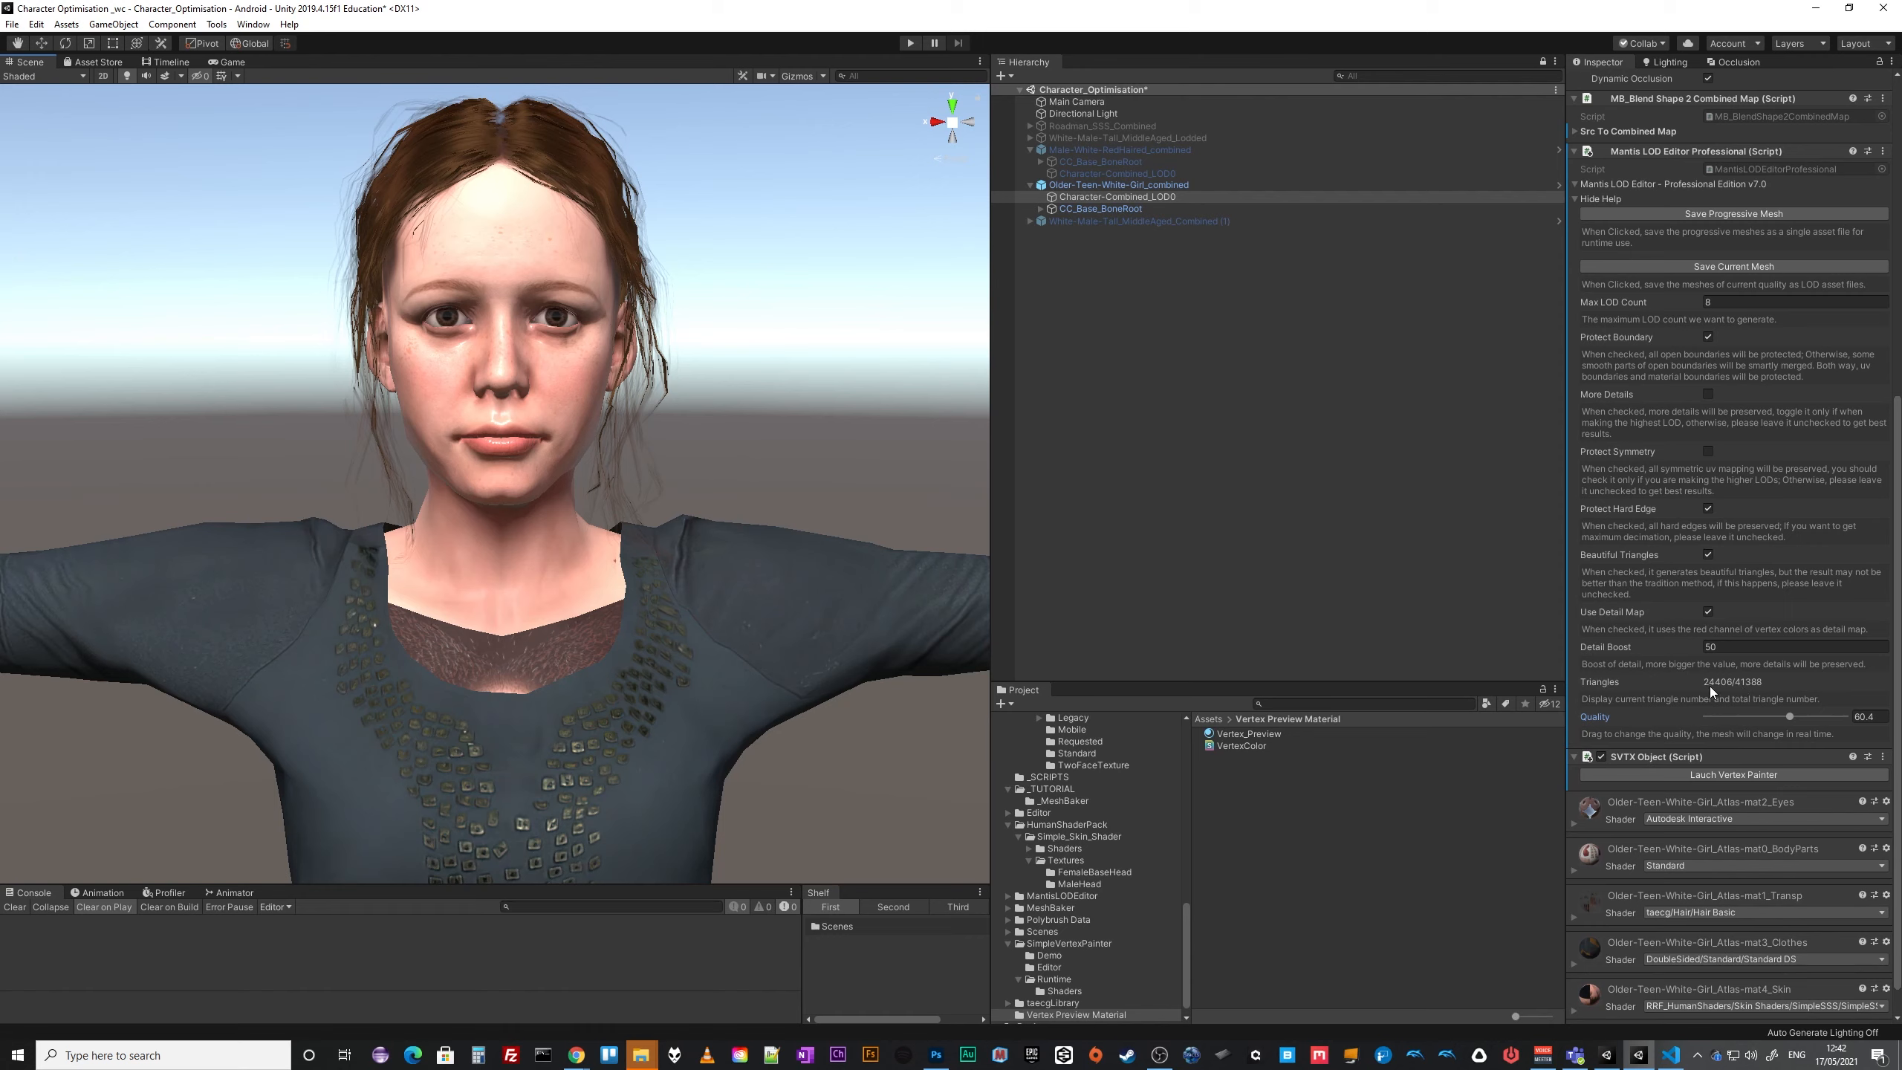
pyautogui.moveTo(756, 645)
pyautogui.keyDown('alt'); pyautogui.mouseDown(button='right')
pyautogui.moveTo(495, 654)
pyautogui.moveTo(751, 668)
pyautogui.mouseUp(button='right'); pyautogui.keyUp('alt')
pyautogui.scroll(-2, 1777, 915)
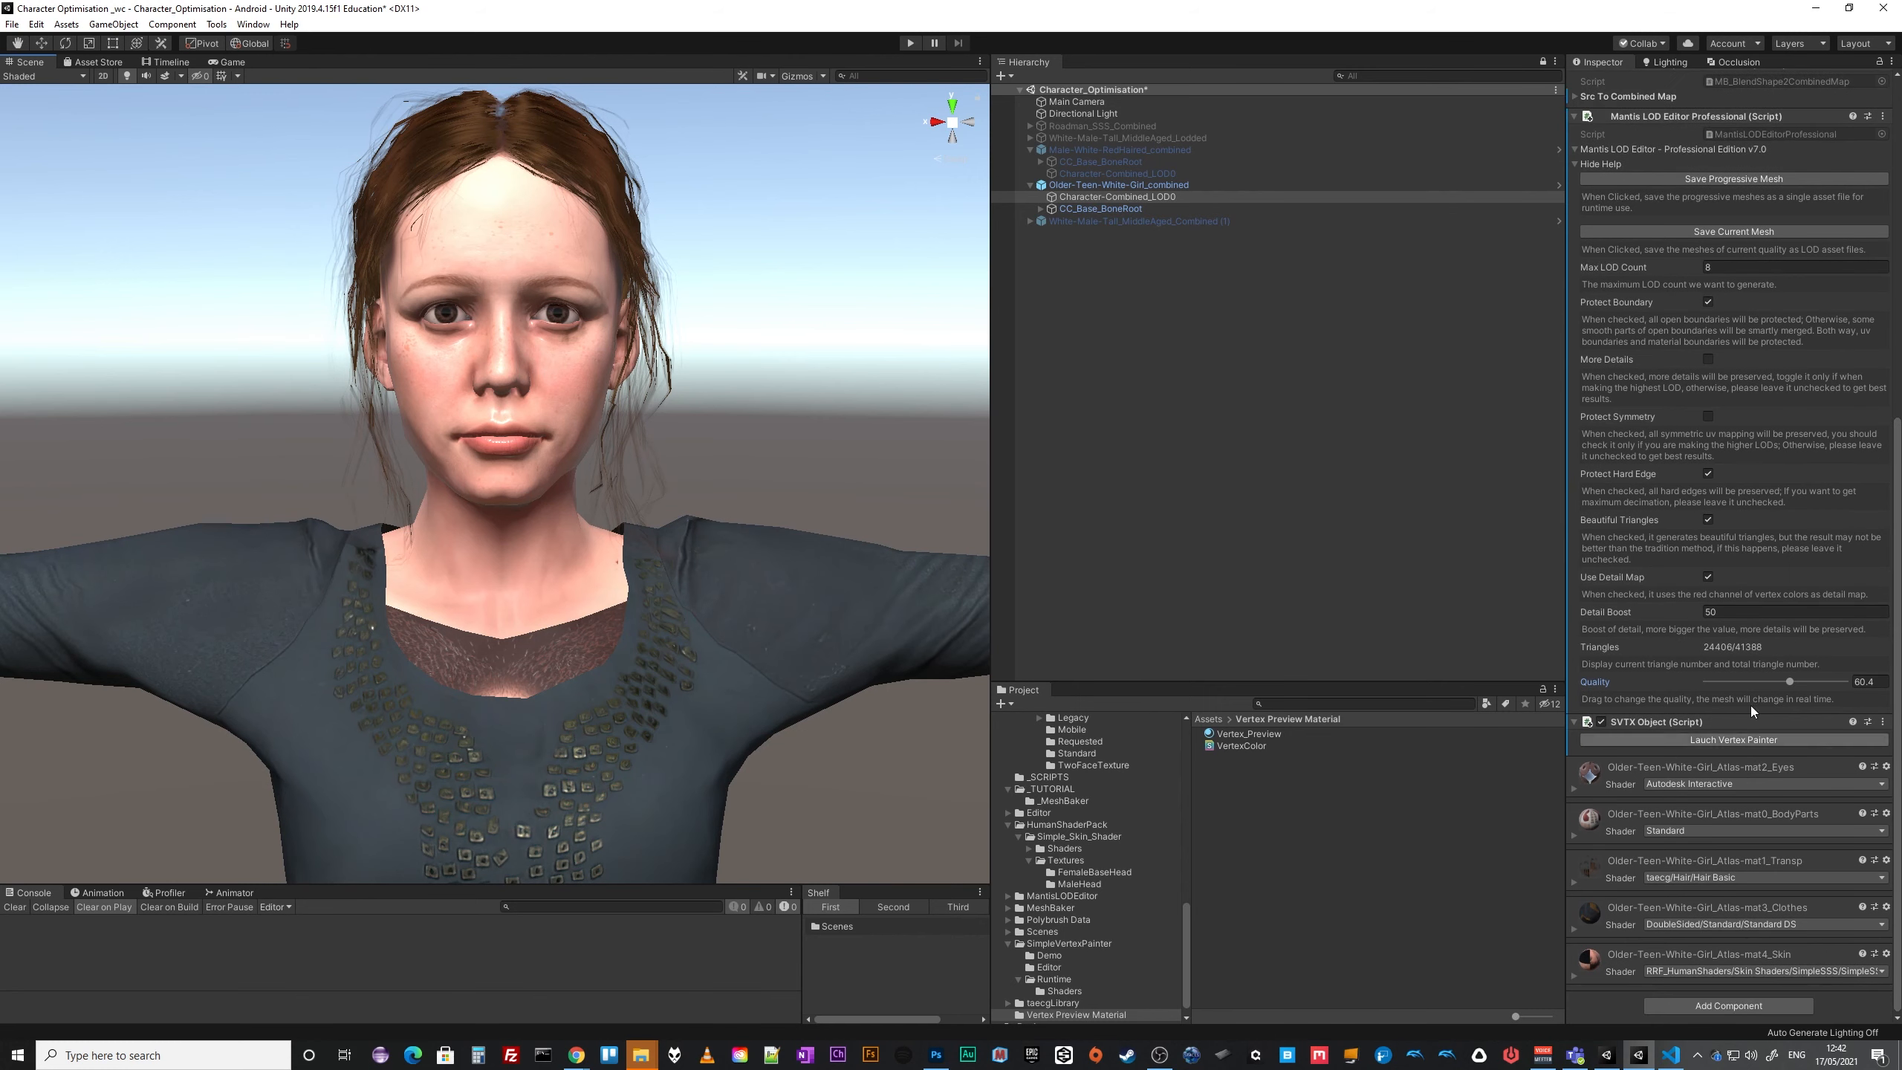
# Start saving the current mesh and choose the _LODs folder inside _CHARACTERS/Older-Teen-White-Girl_Mid-Q_GameEyes as the destination.
pyautogui.click(1731, 233)
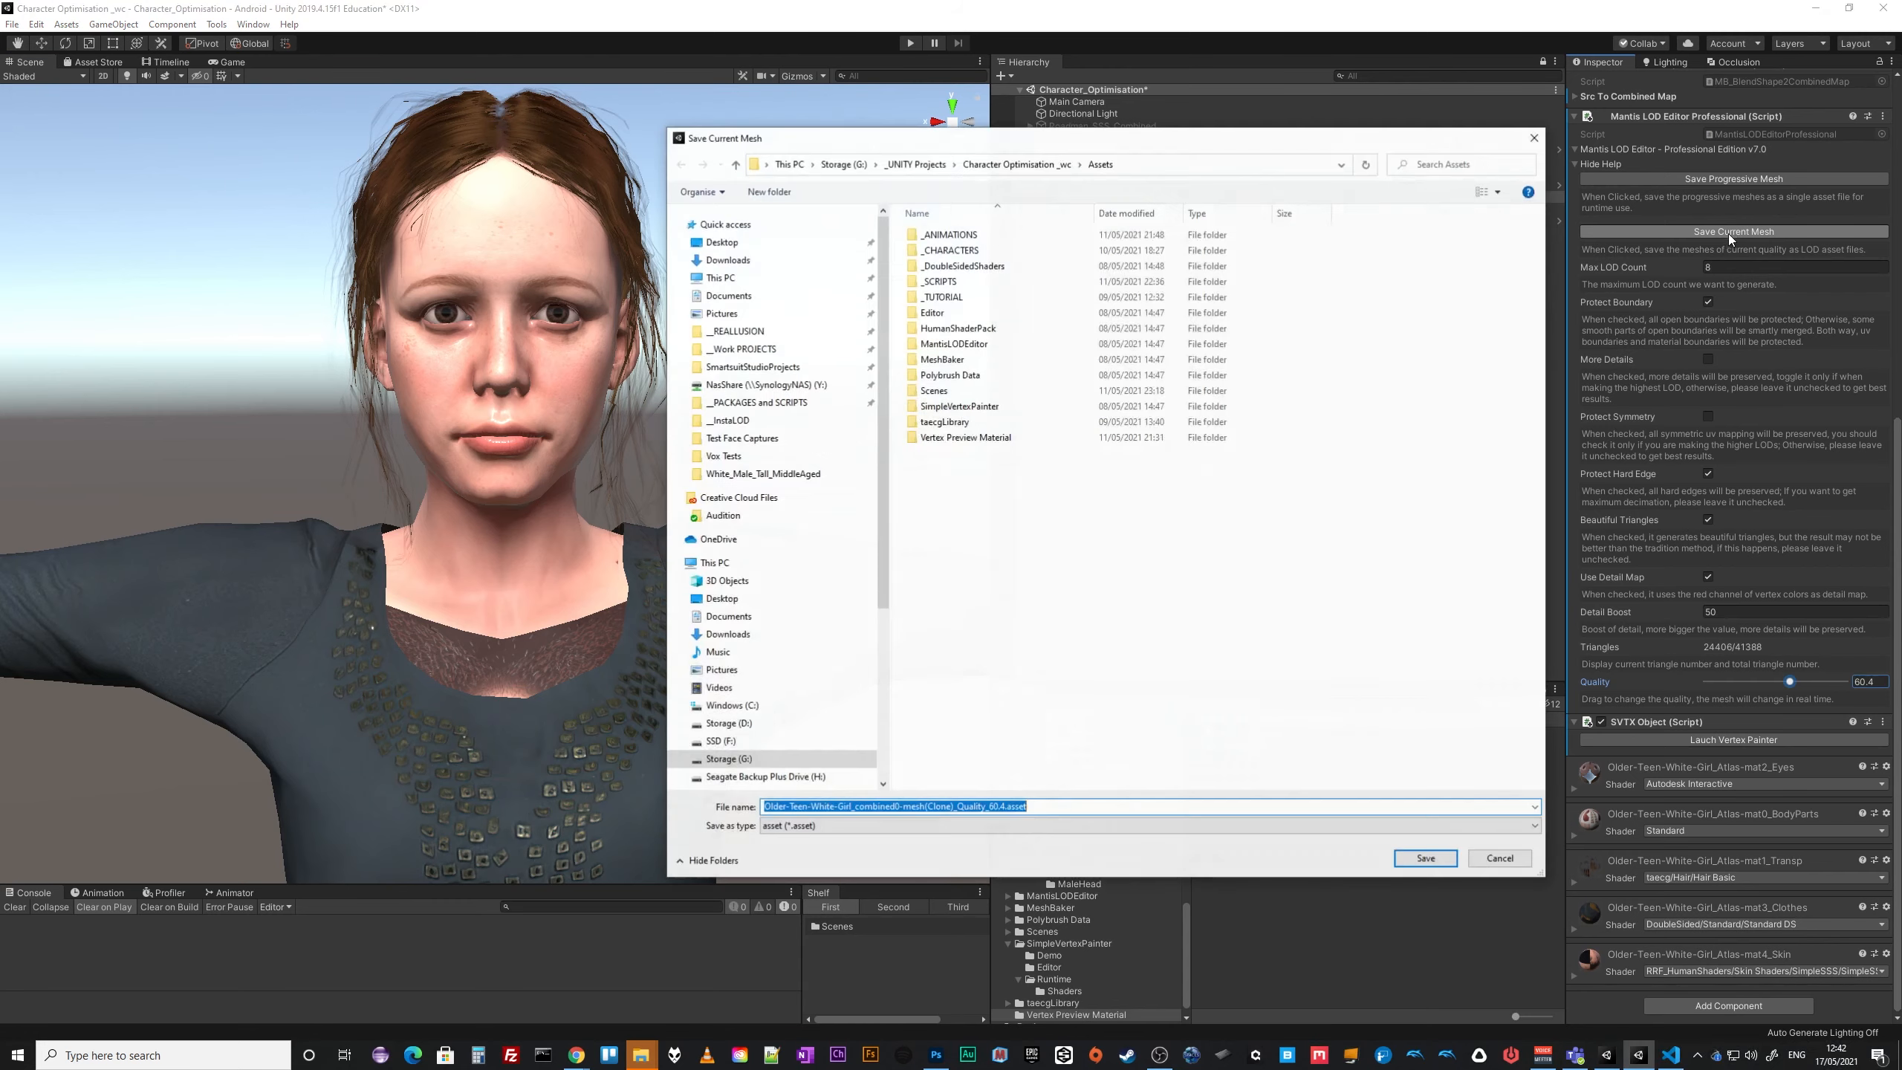
pyautogui.doubleClick(958, 252)
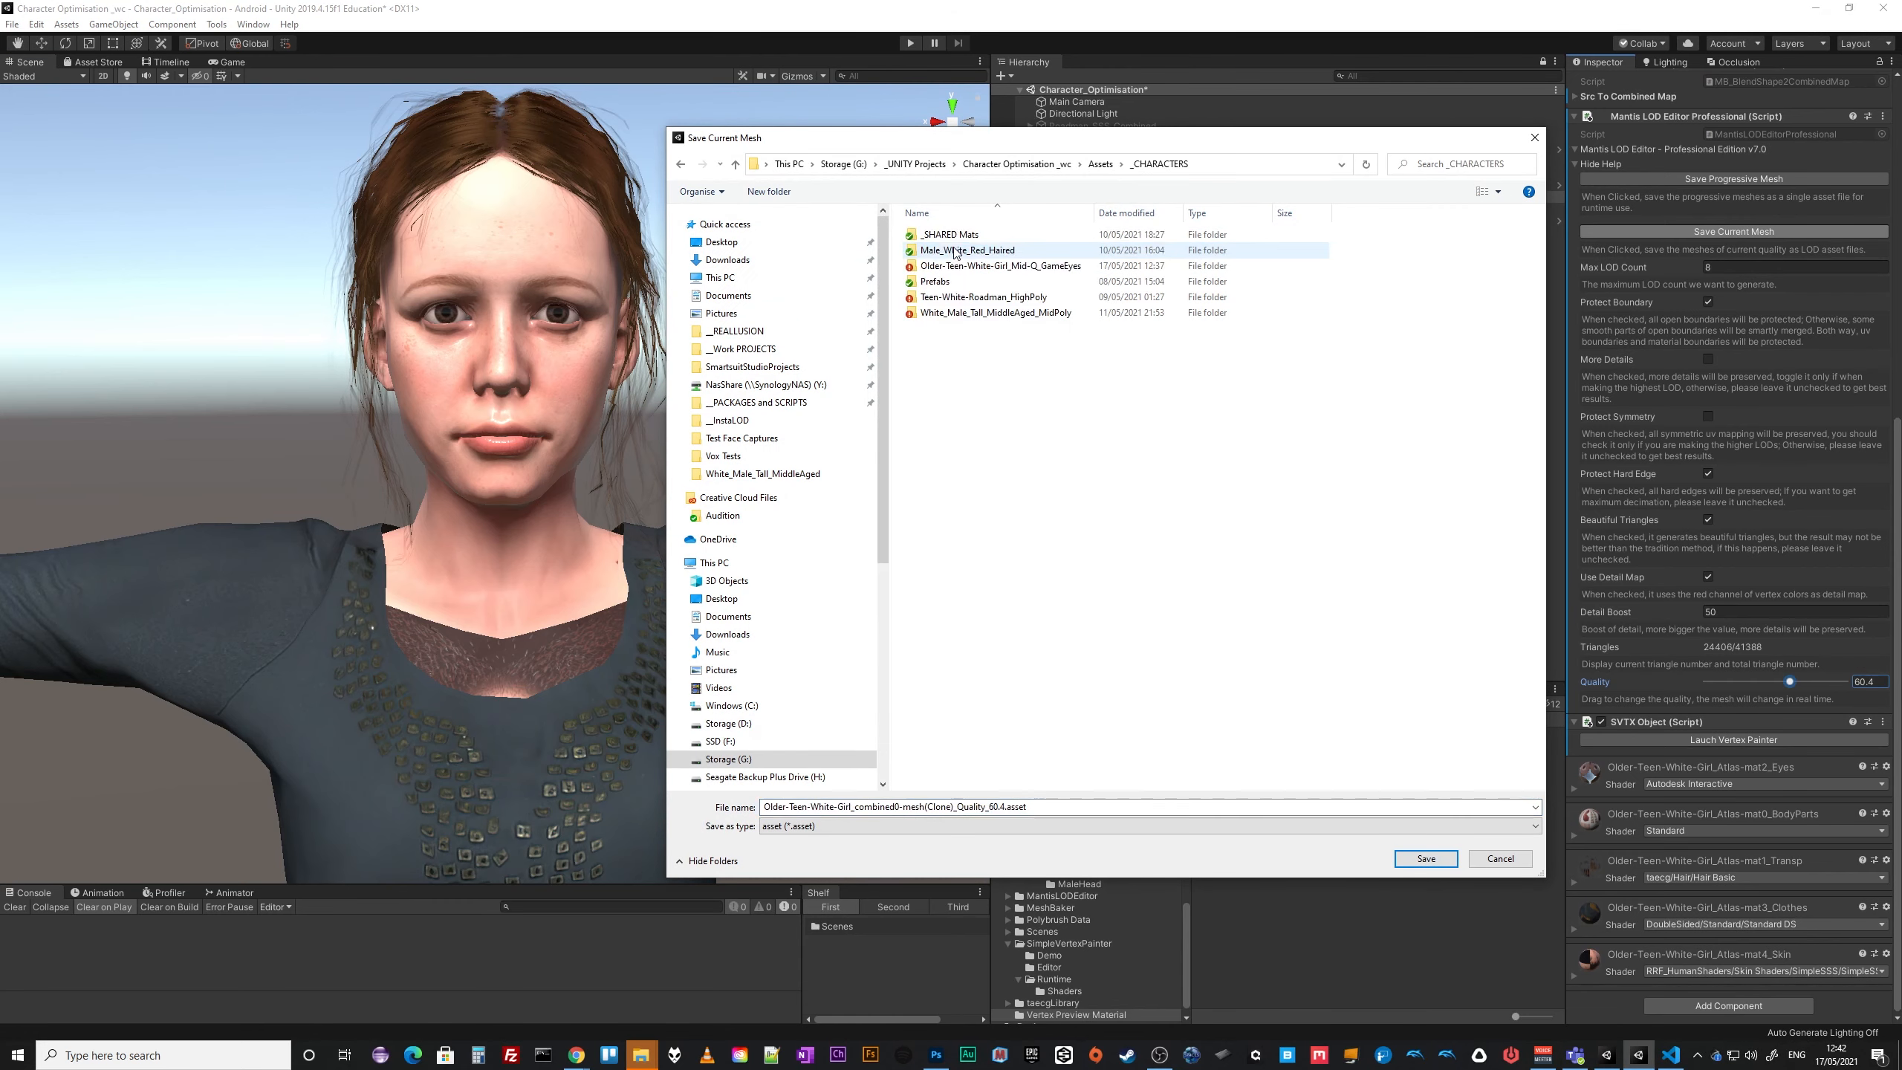
pyautogui.doubleClick(961, 299)
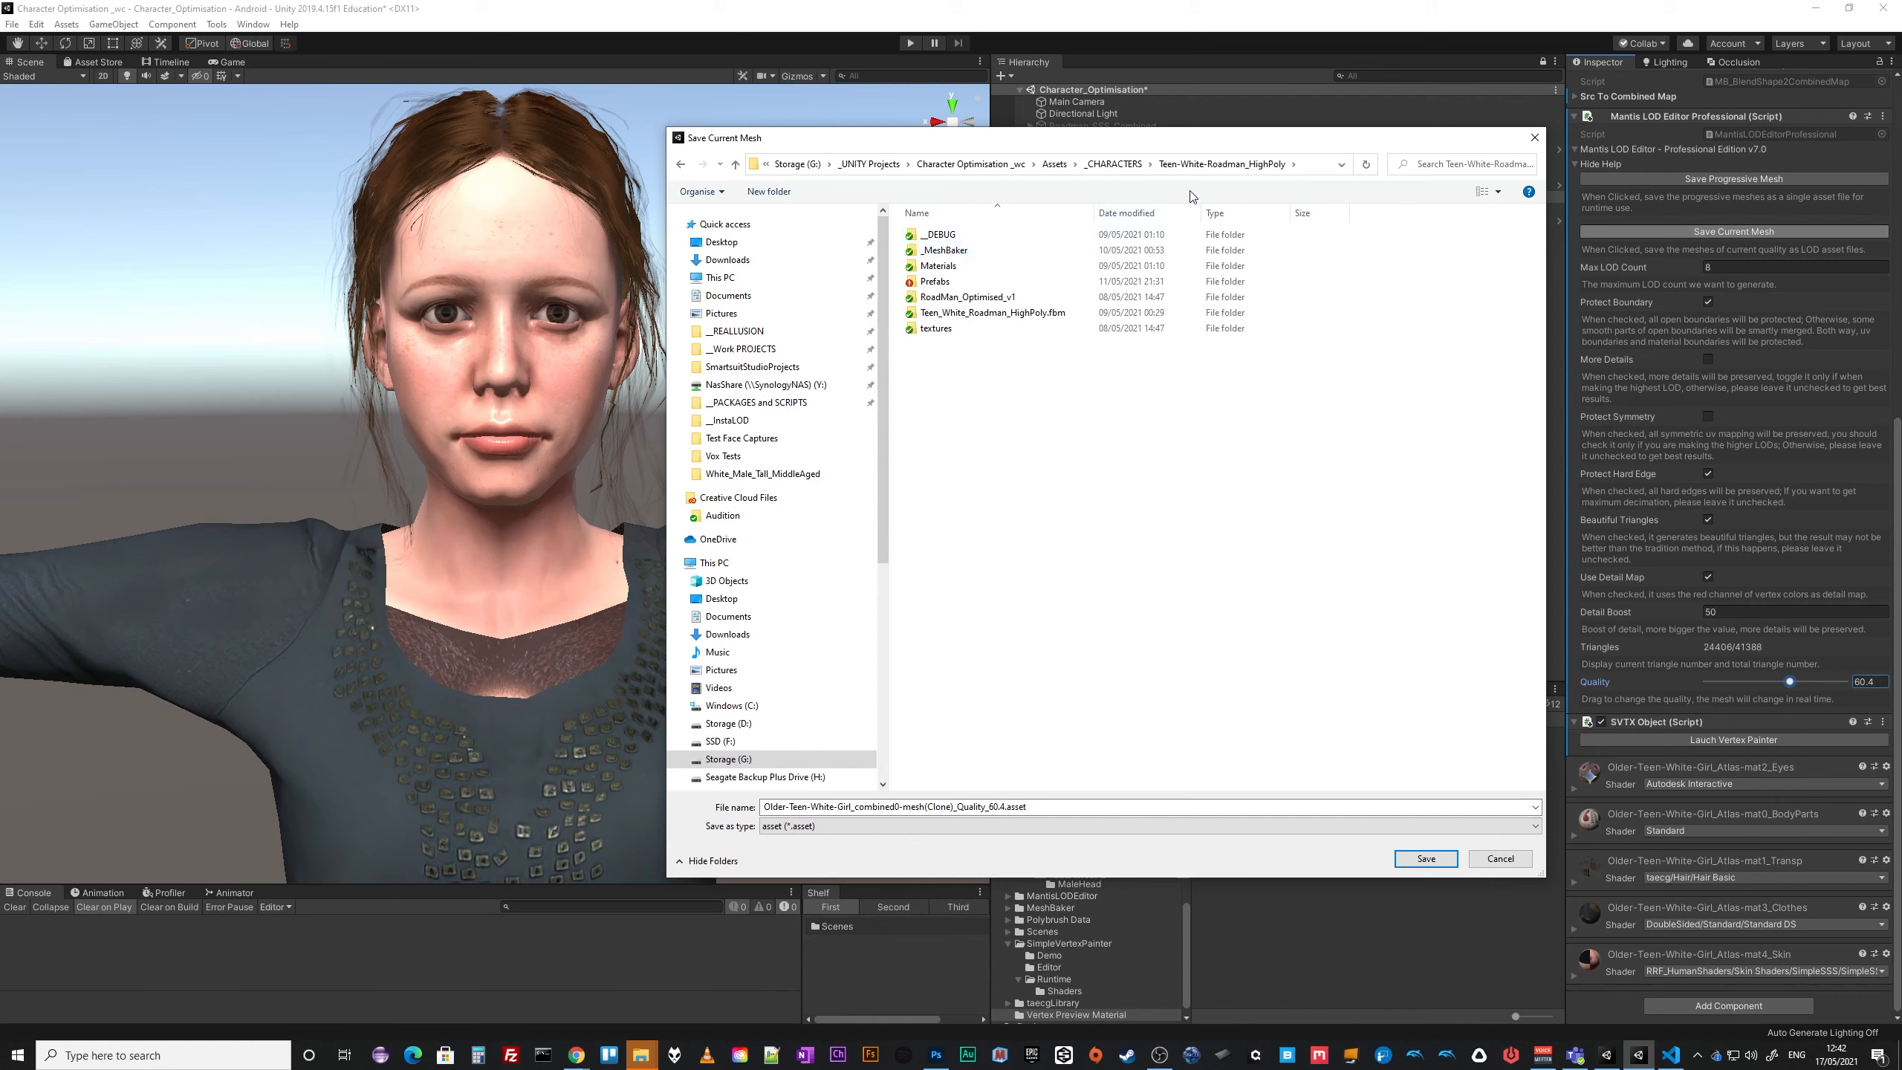
pyautogui.click(1130, 166)
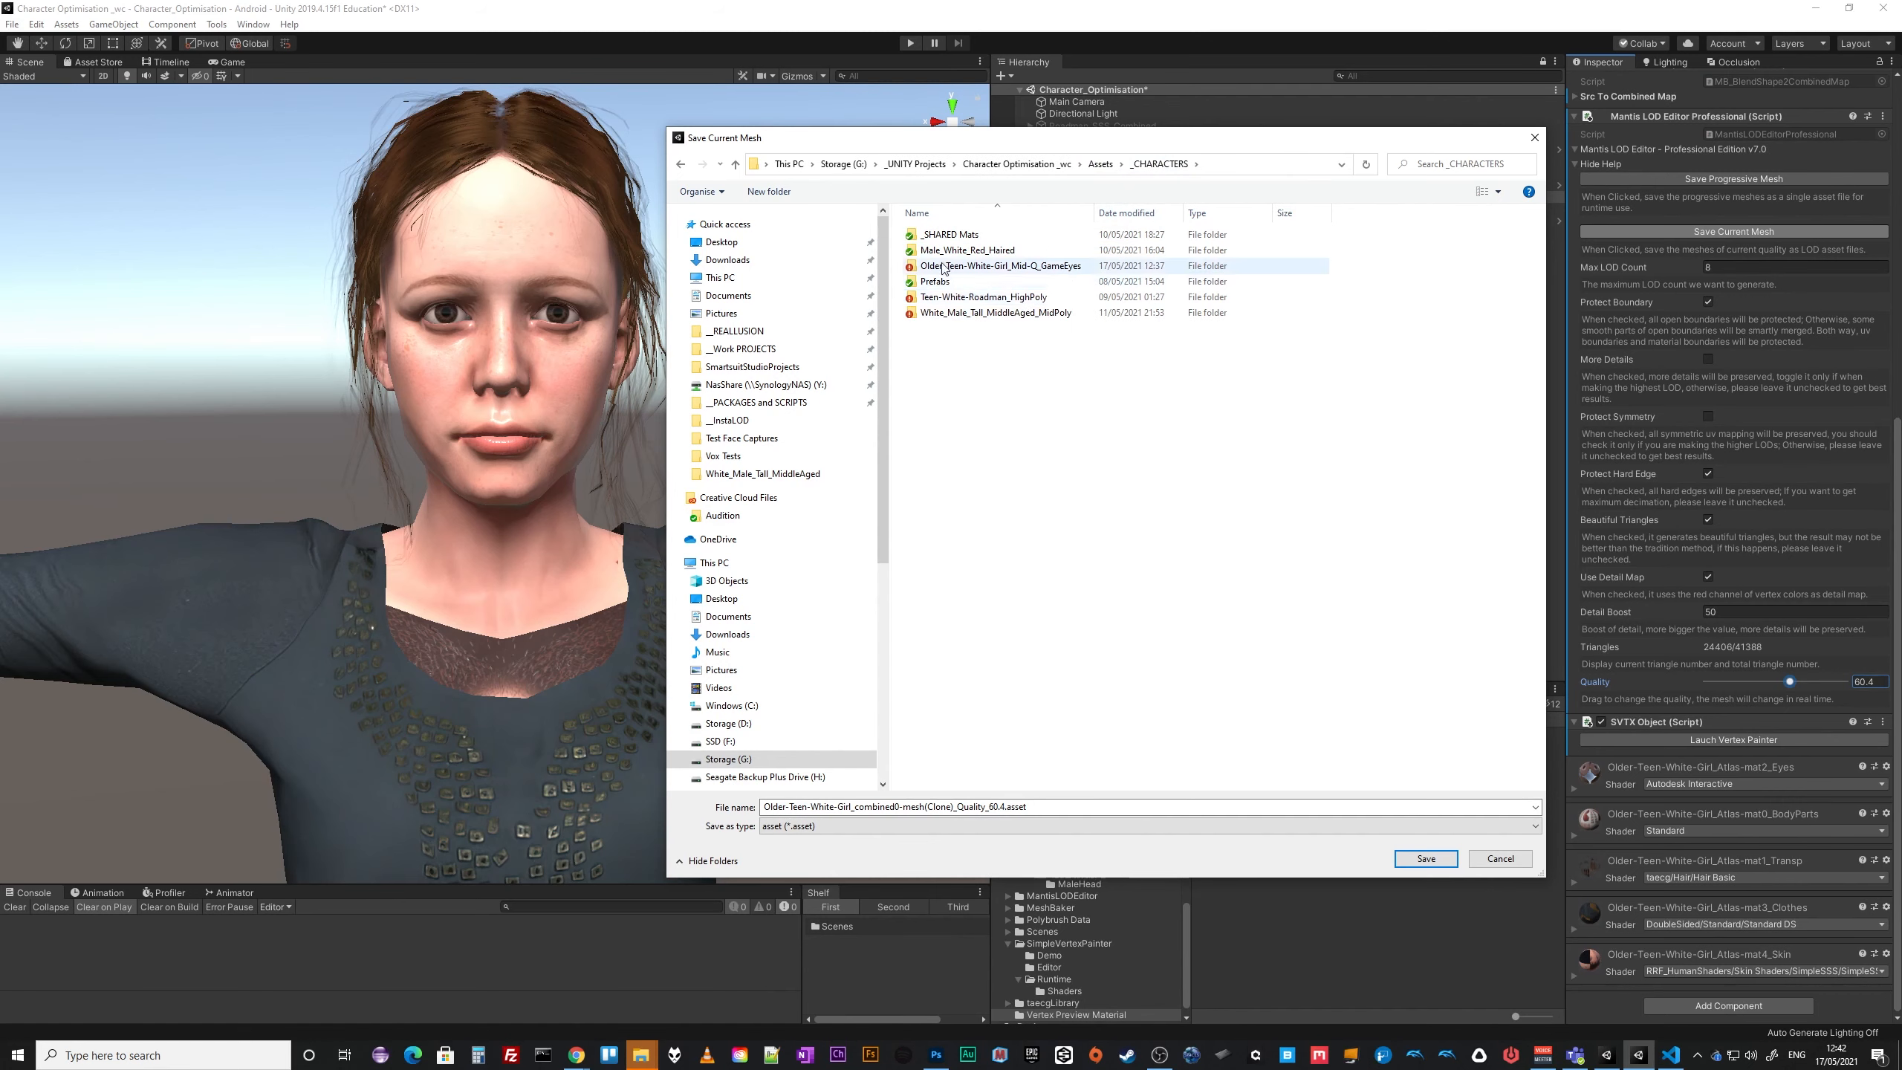
pyautogui.click(977, 267)
pyautogui.doubleClick(977, 268)
pyautogui.doubleClick(945, 237)
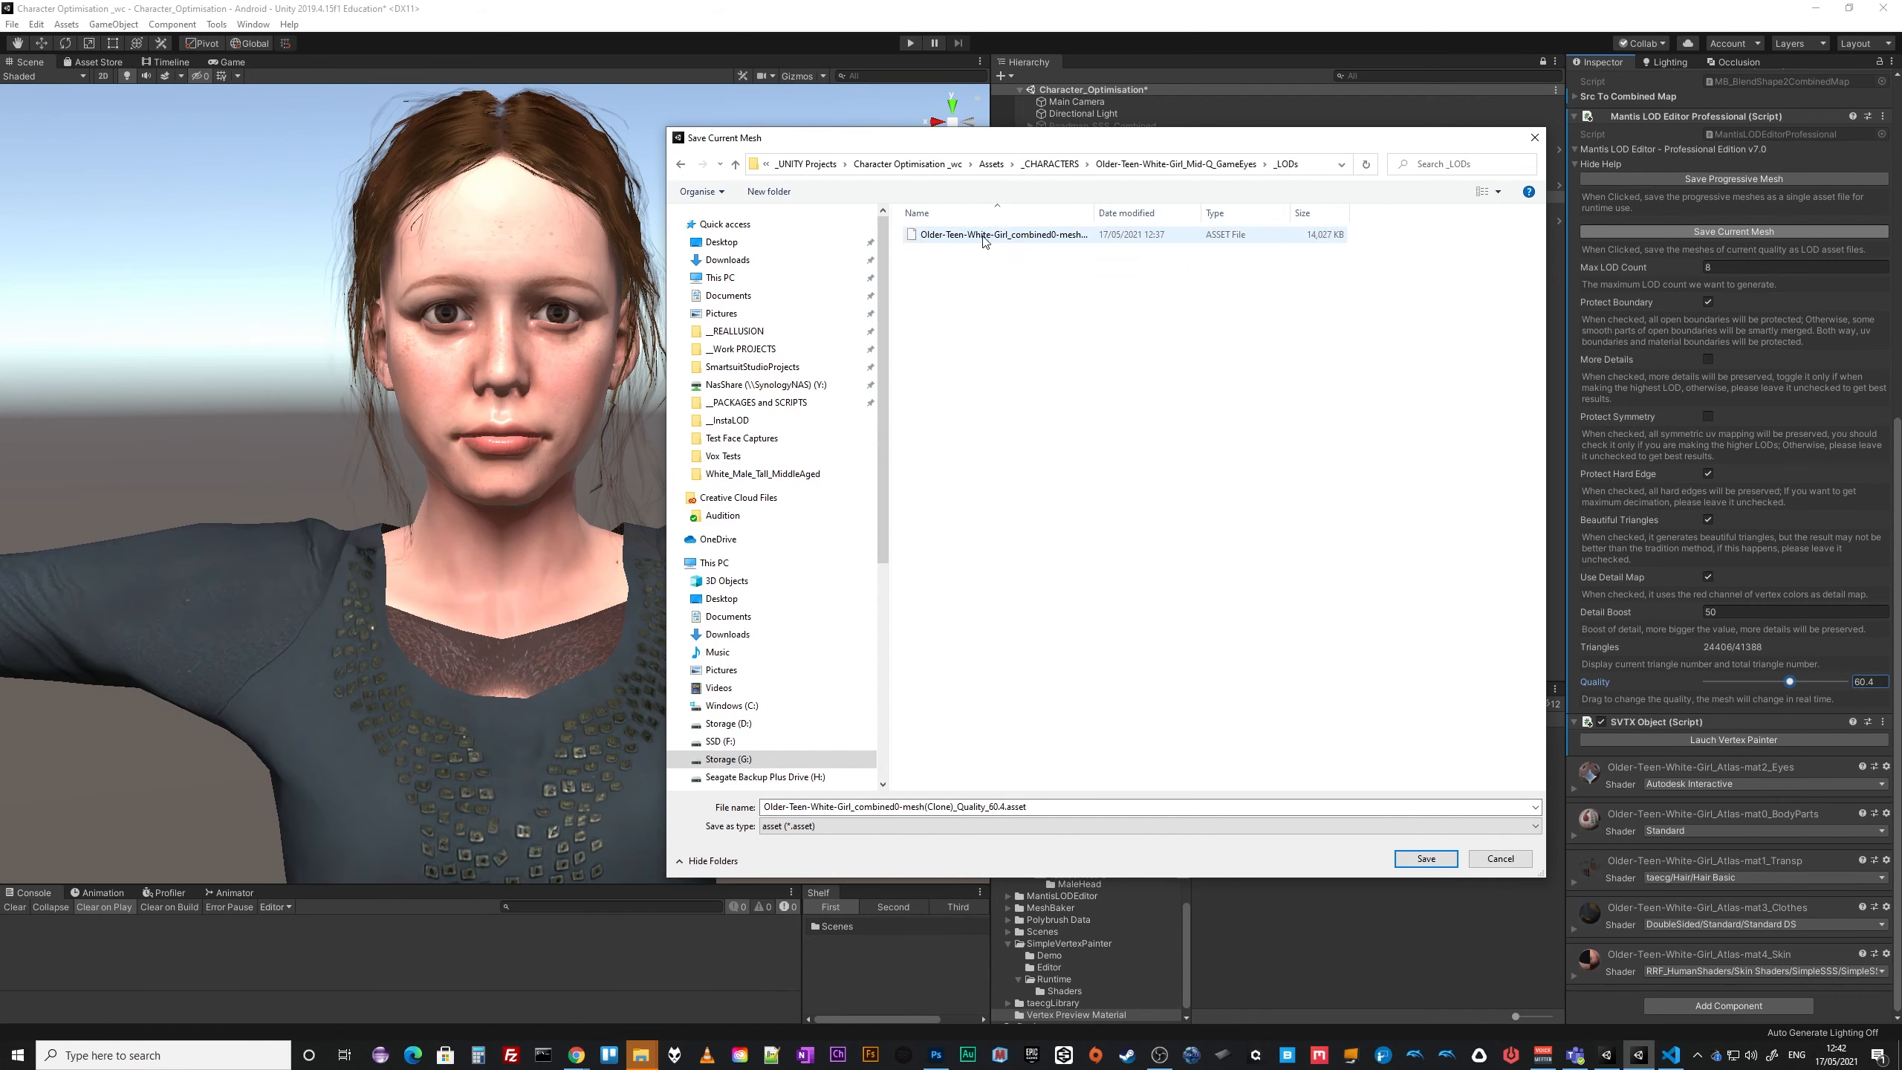
# Save the mesh as Older-Teen-White-Girl_combined0-24k_Quality_60.4.asset, replacing the "mesh(Clone)" part of the name with 24k.
pyautogui.click(935, 806)
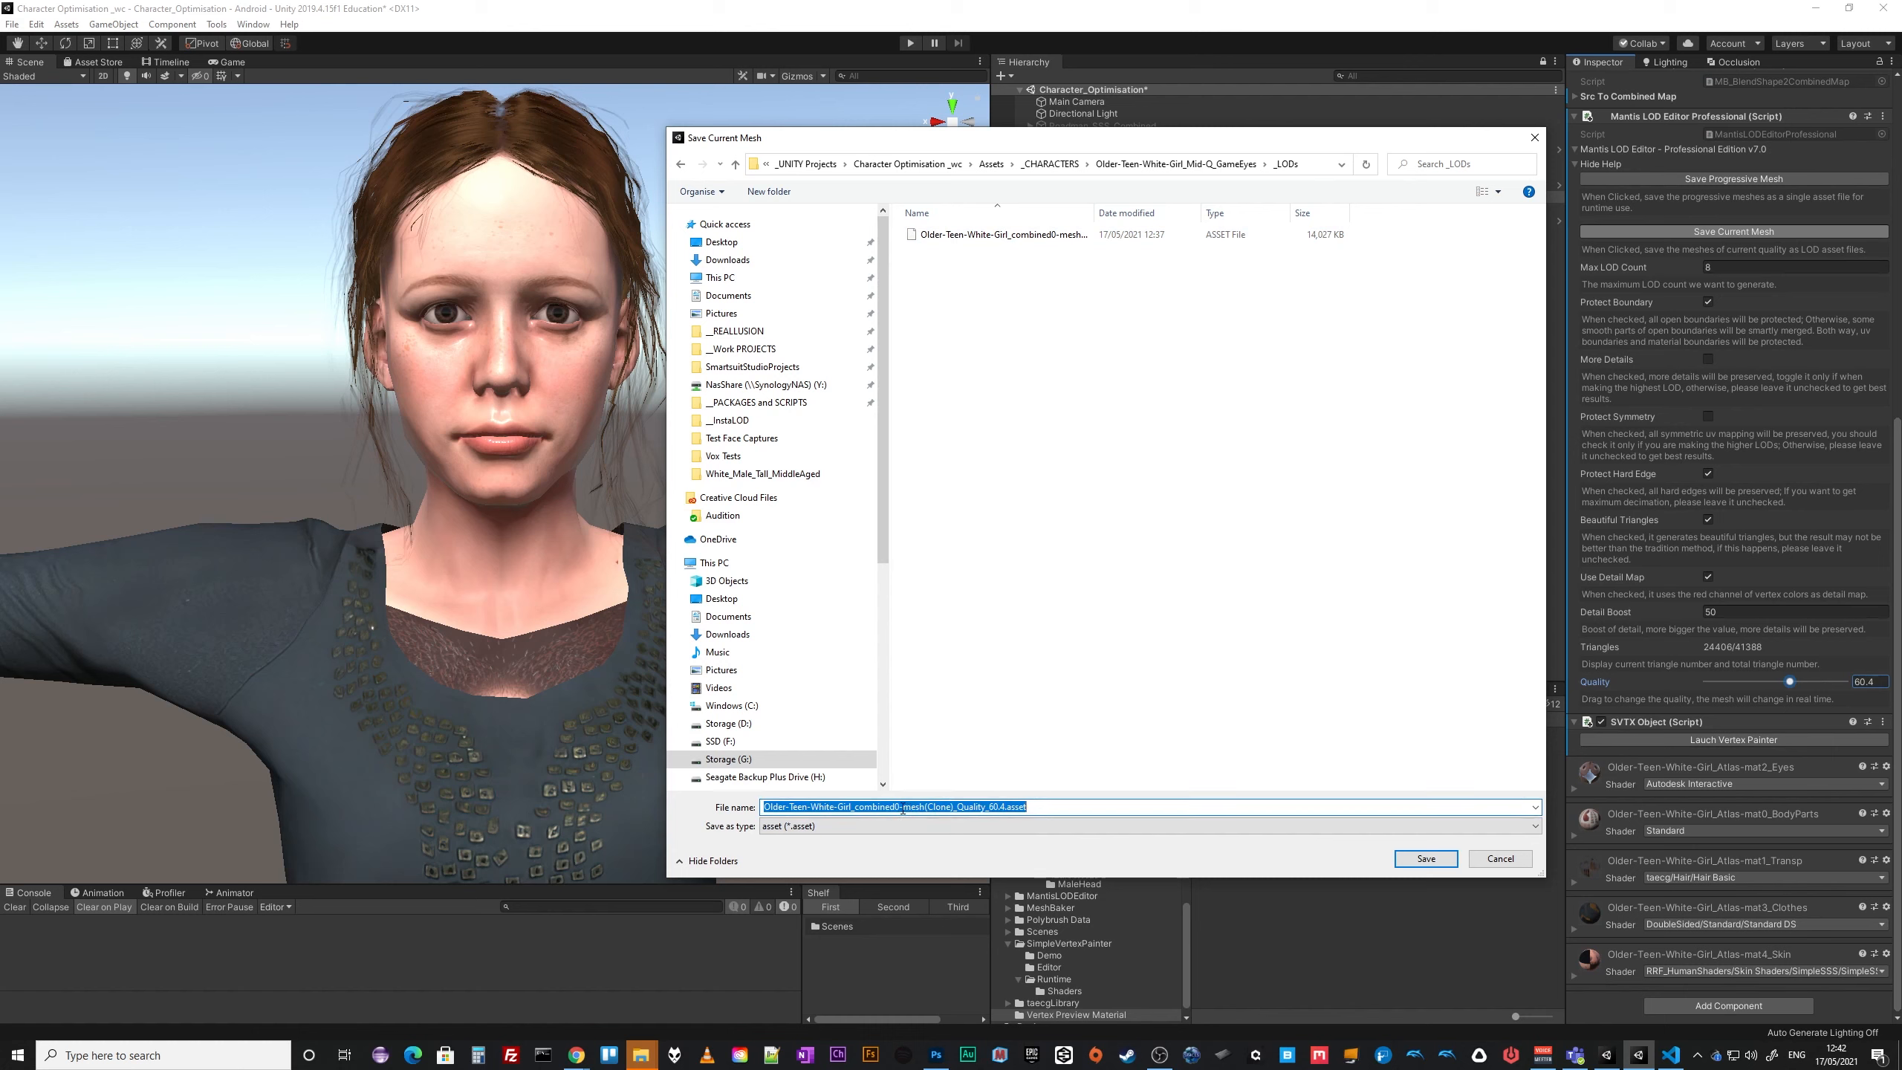
pyautogui.moveTo(903, 807); pyautogui.dragTo(953, 809)
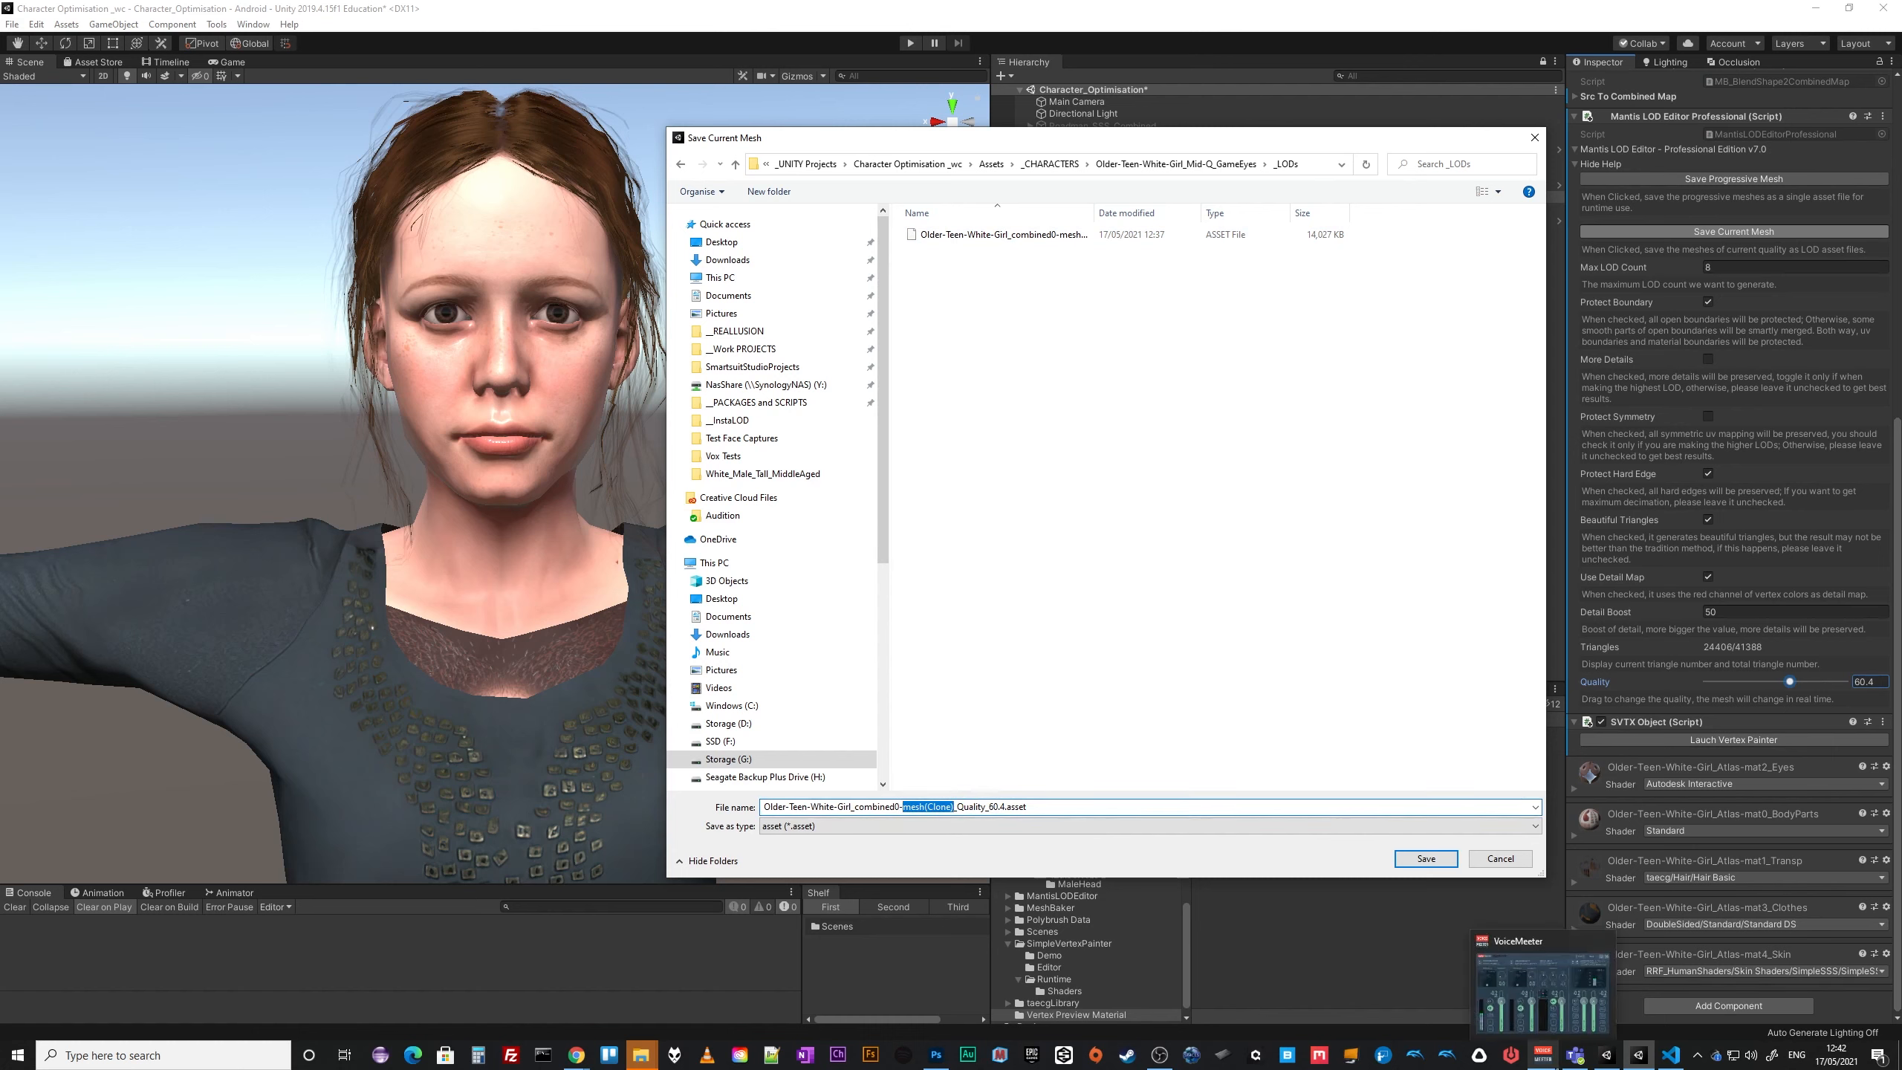
pyautogui.write('24k')
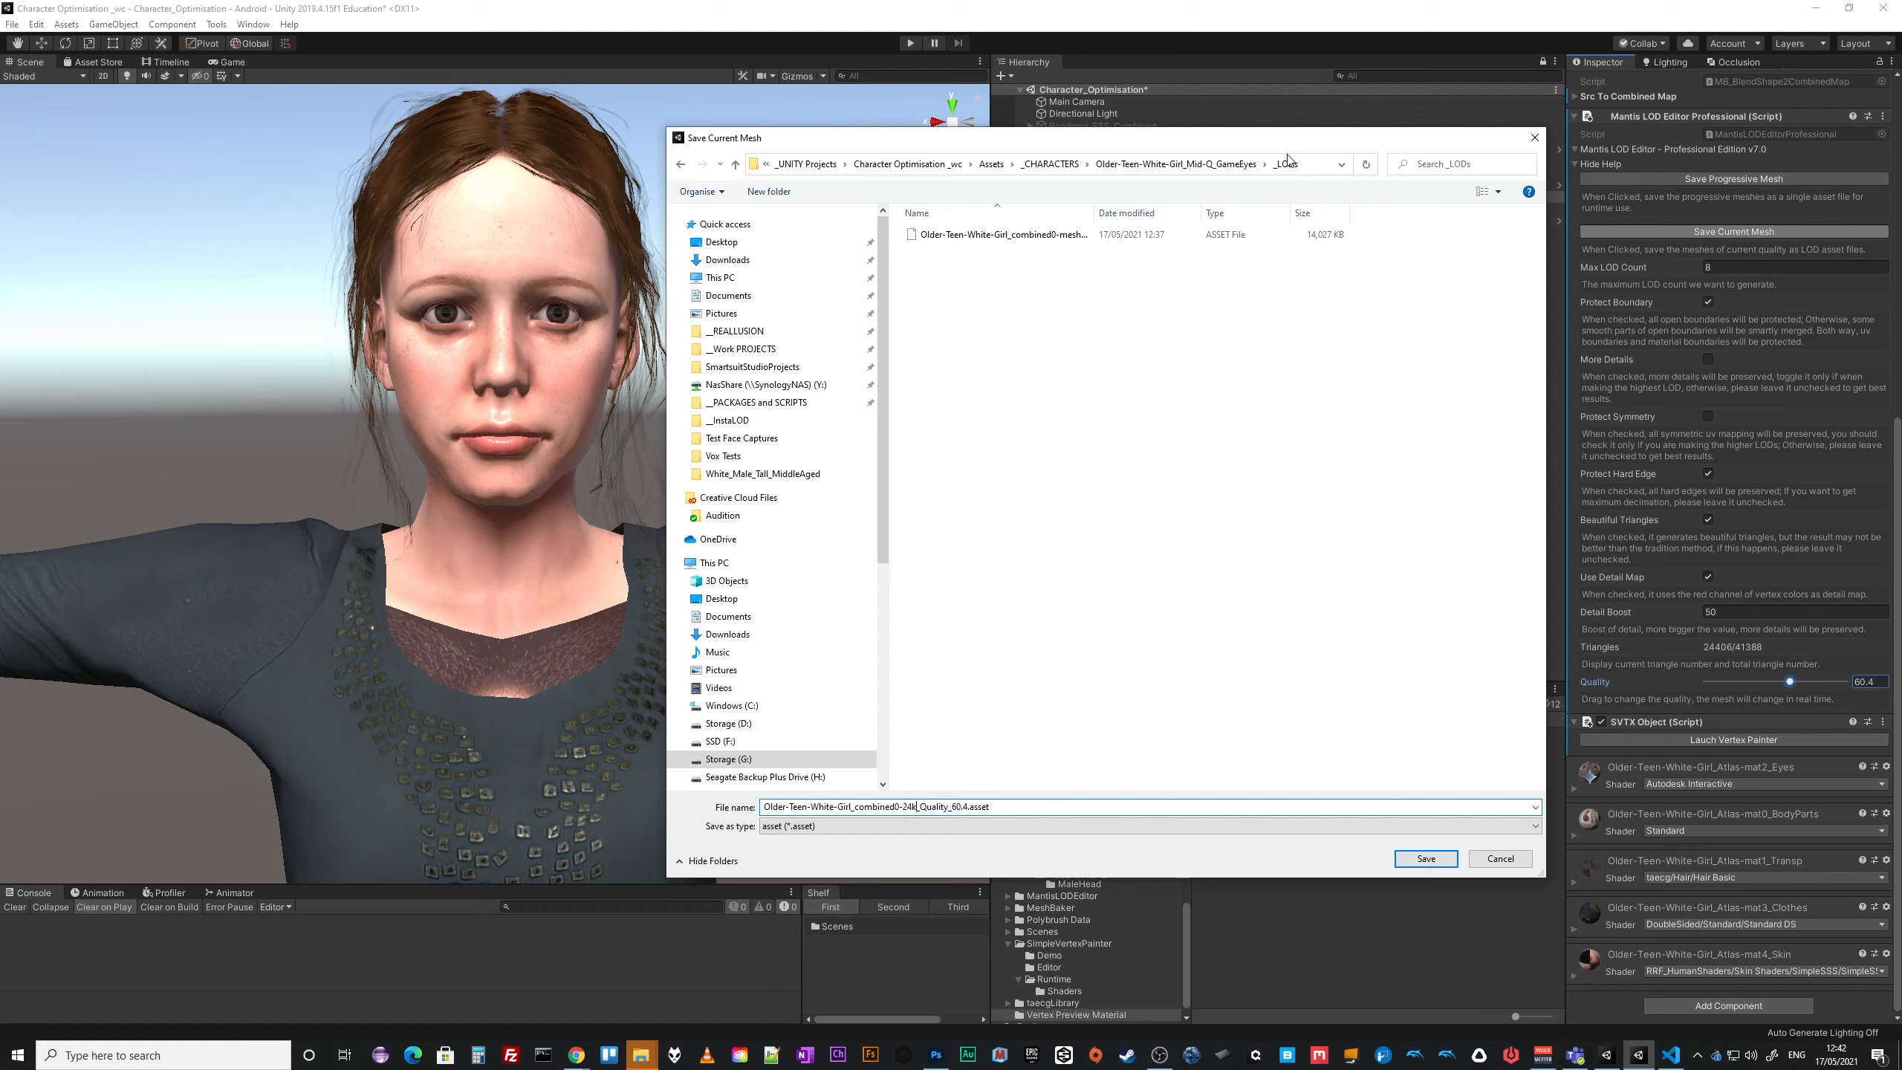
pyautogui.click(1311, 166)
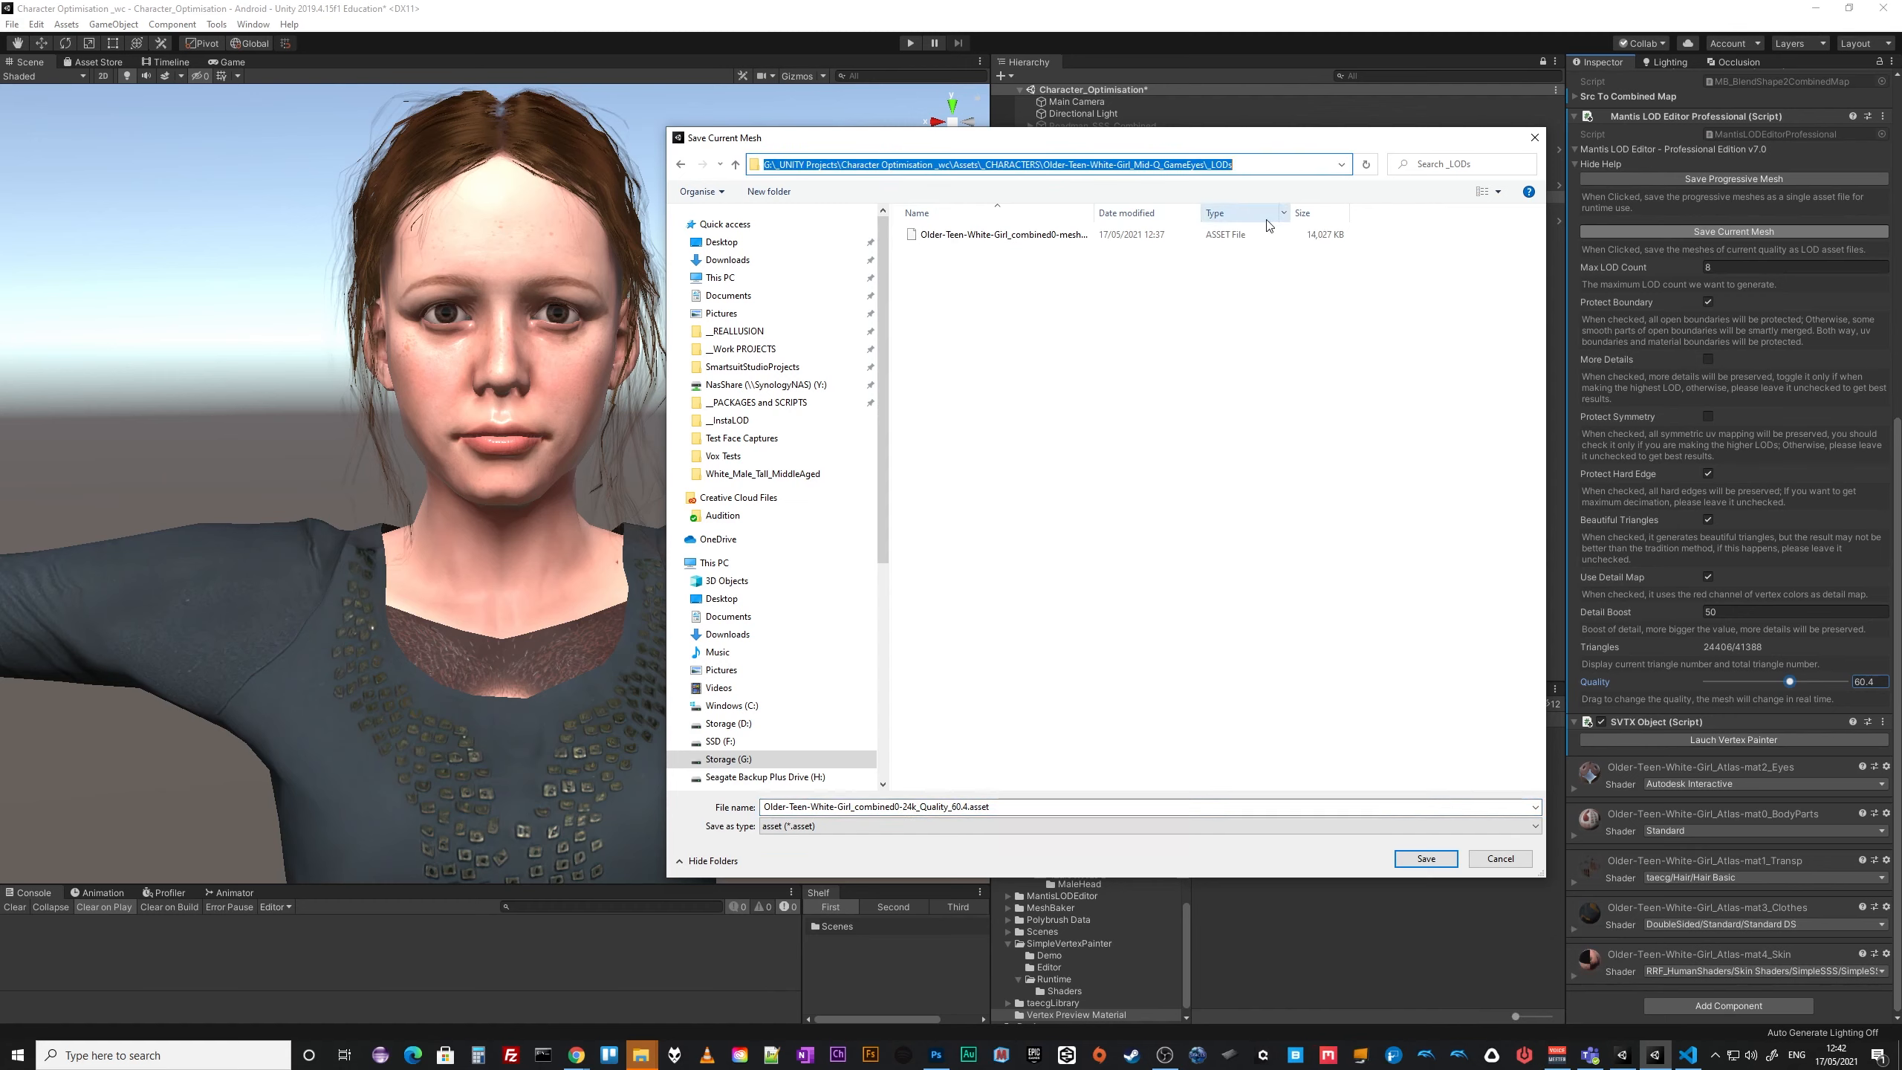
pyautogui.click(1047, 806)
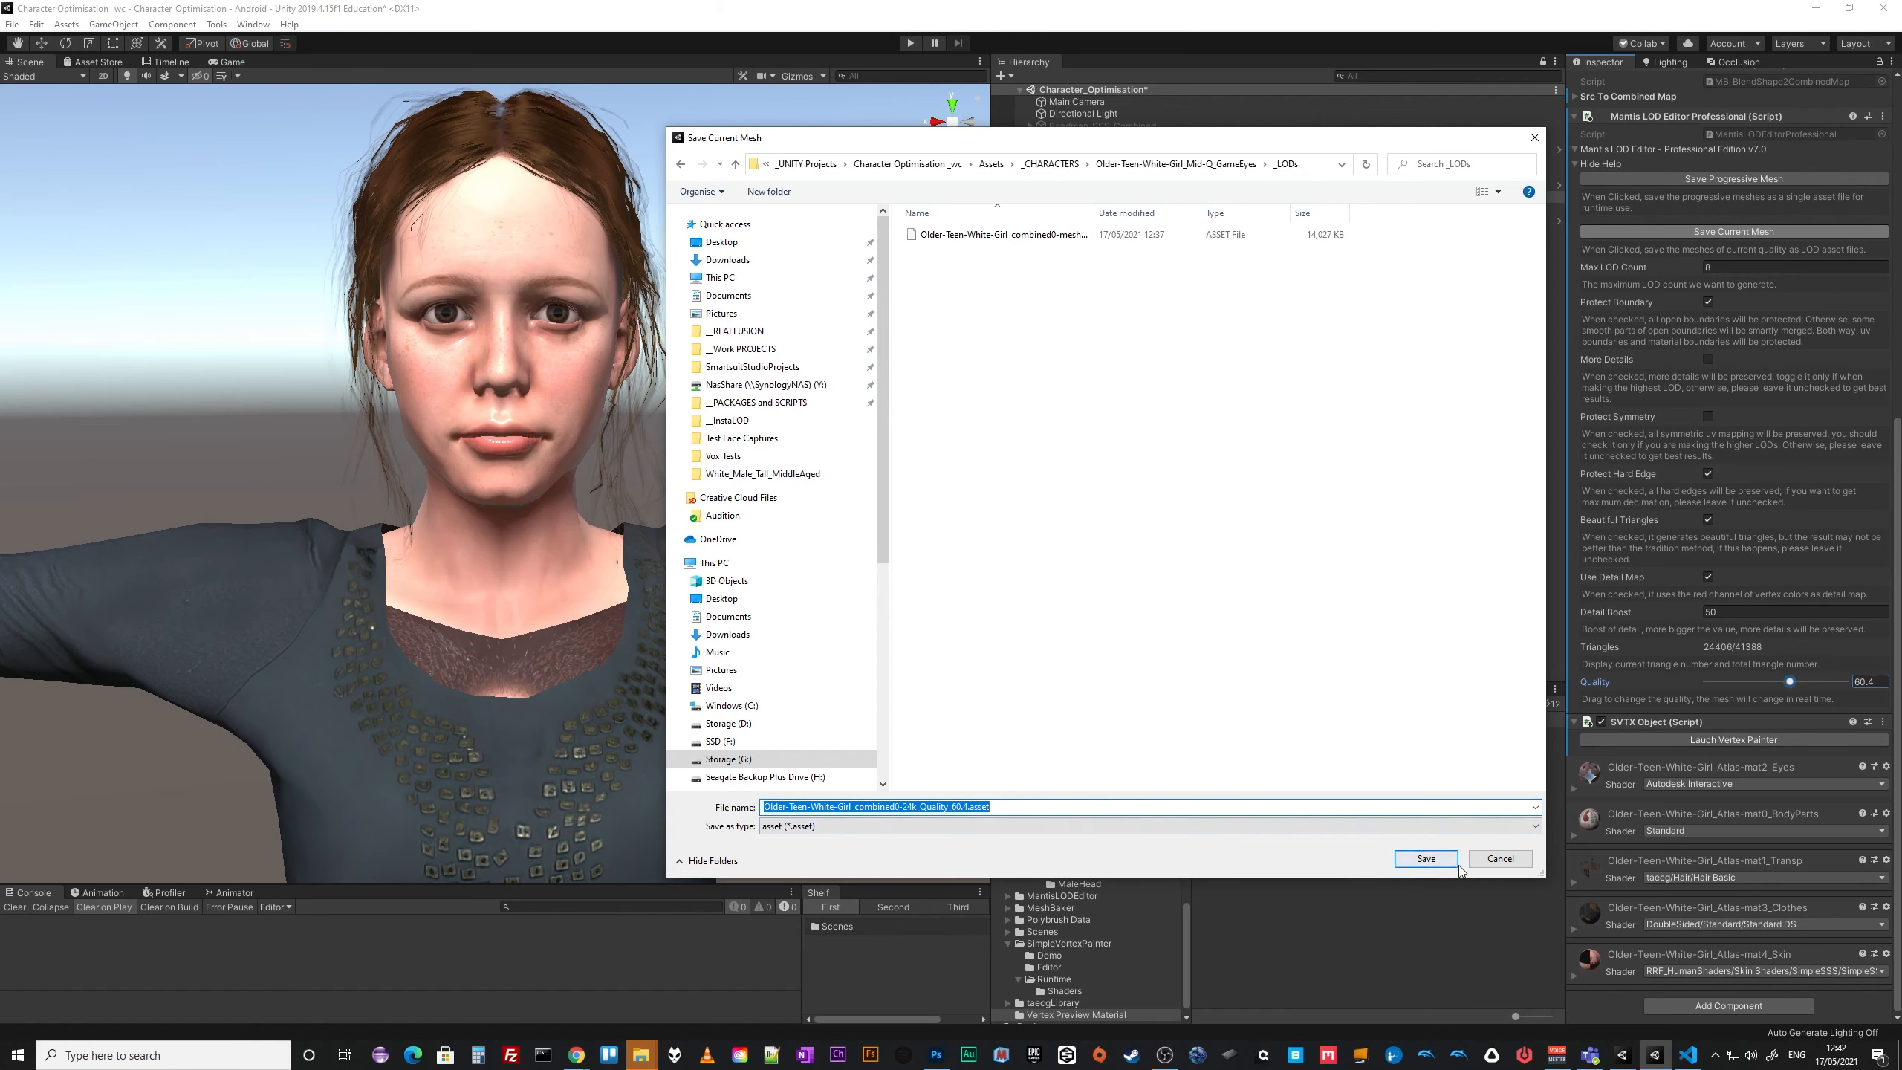
pyautogui.click(1427, 860)
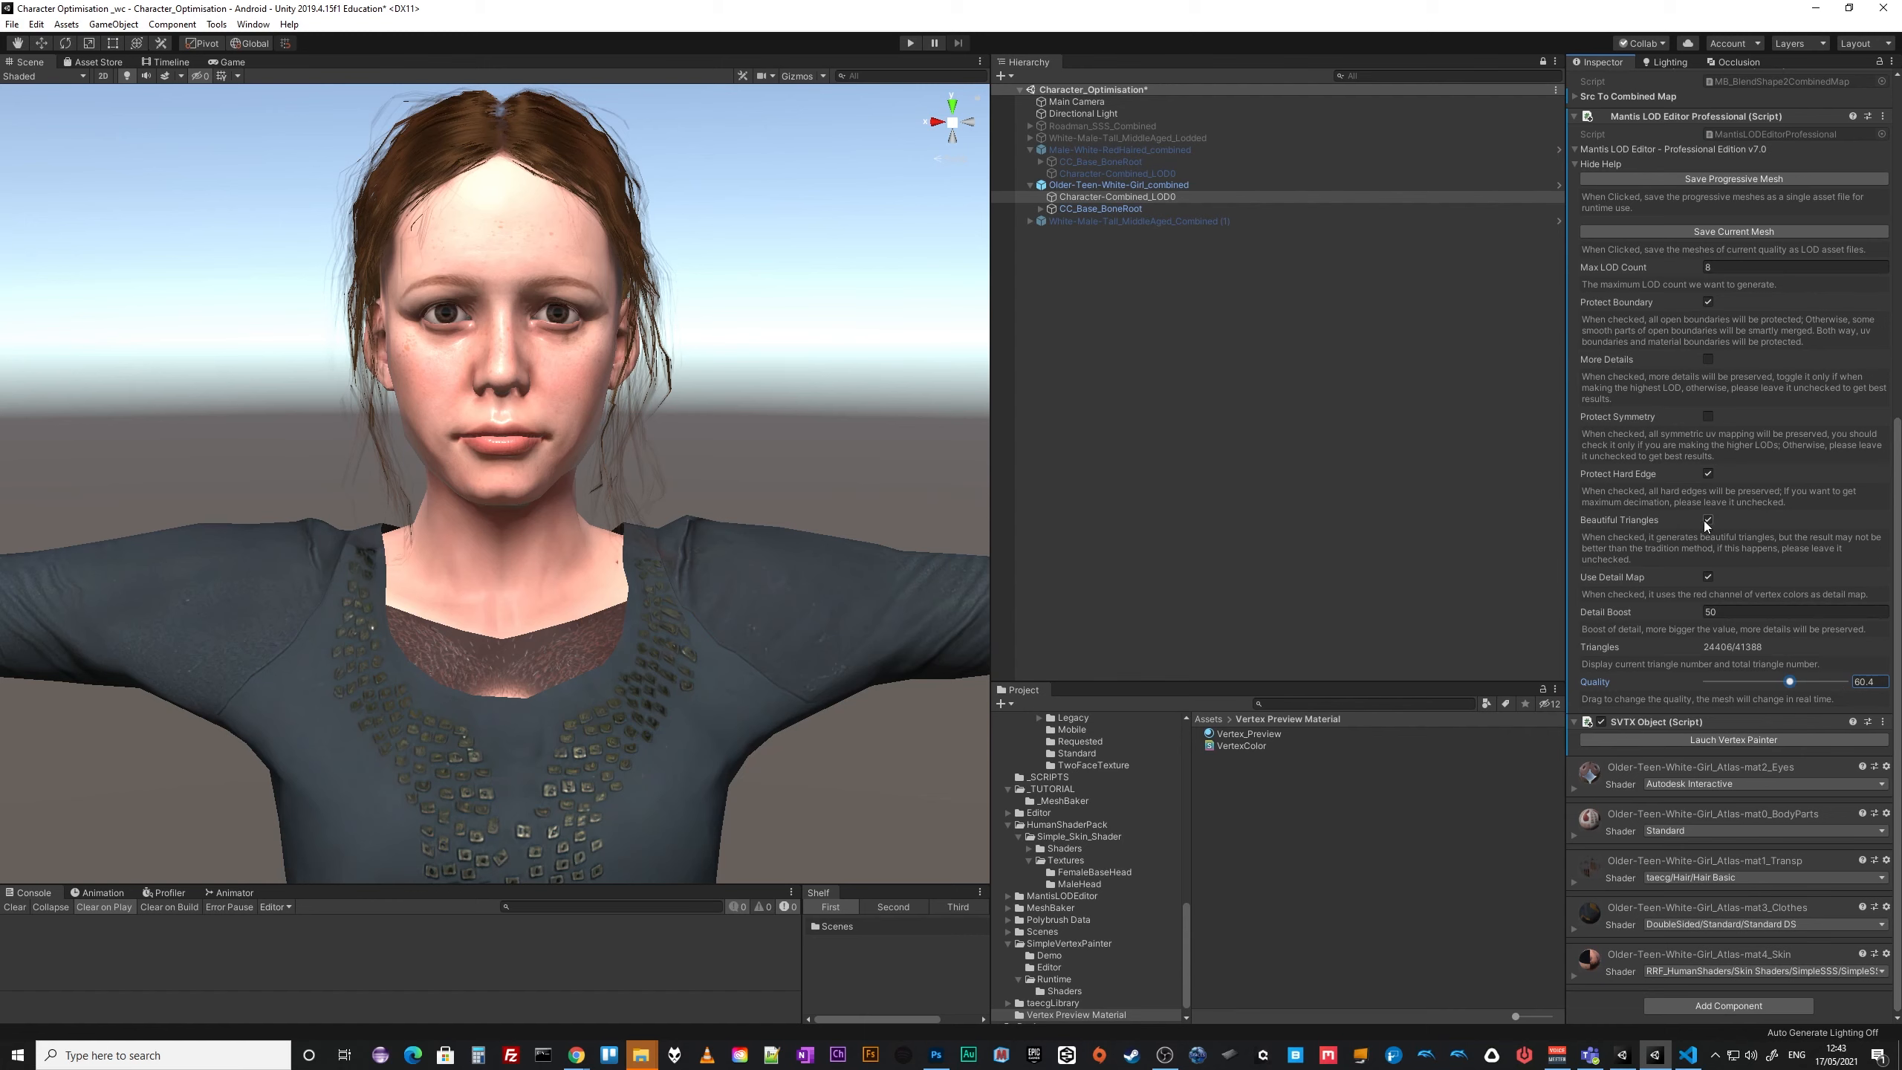
# Enable More Details, lower the quality to about 53.8 and inspect the face up close.
pyautogui.click(1708, 360)
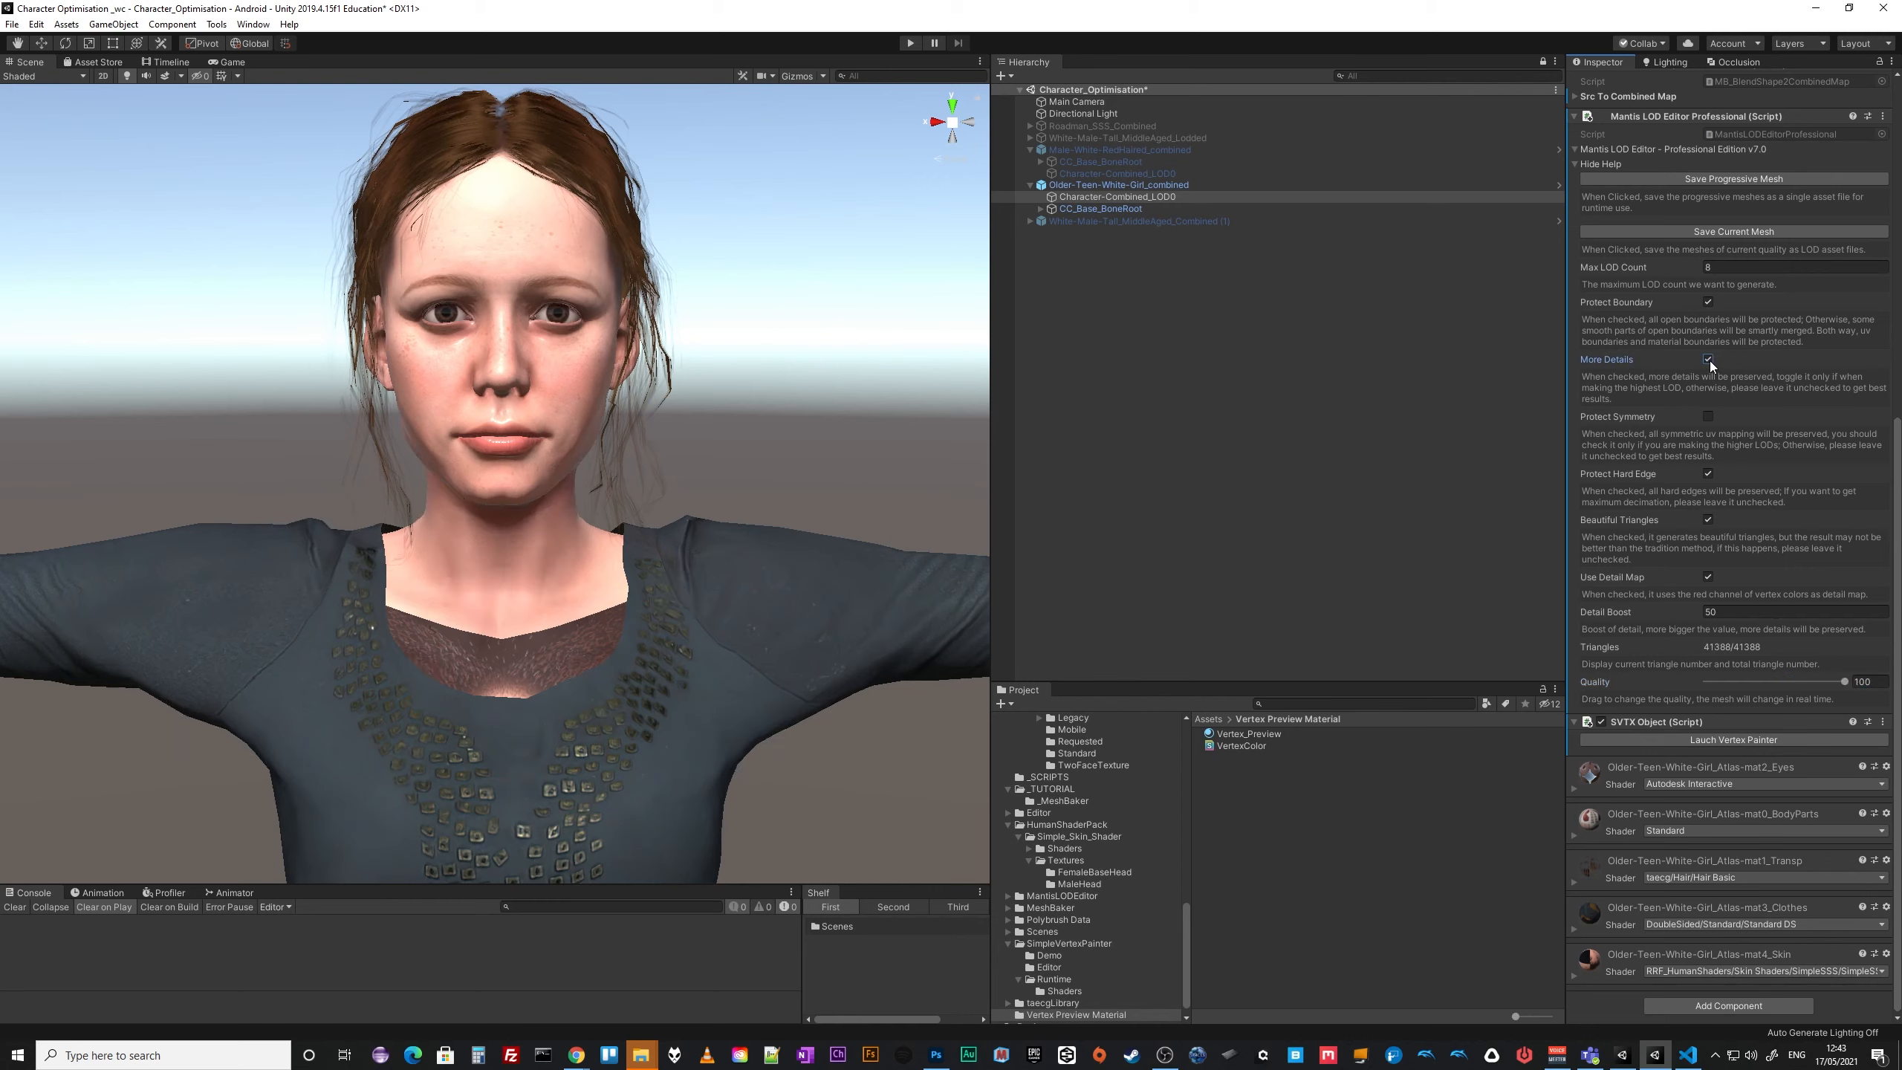
pyautogui.moveTo(1844, 682); pyautogui.dragTo(1781, 687)
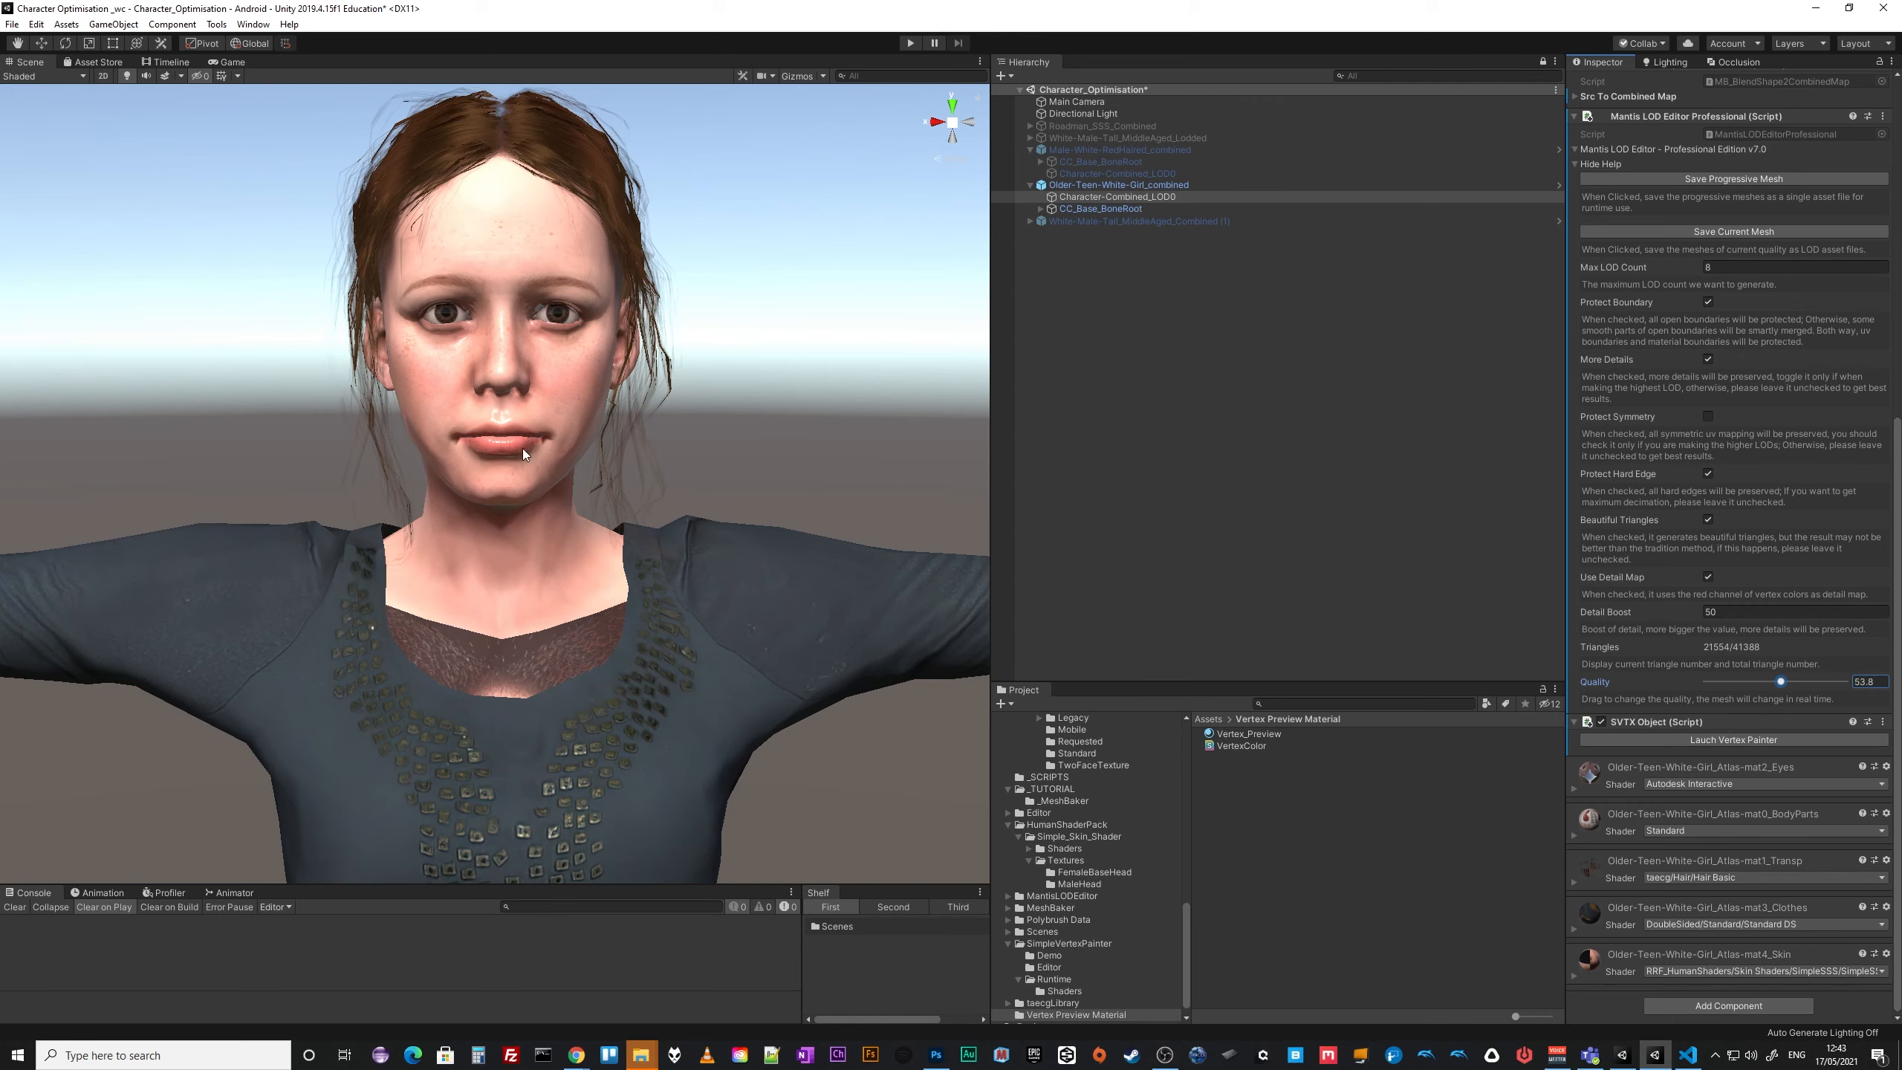
pyautogui.scroll(8, 525, 494)
pyautogui.moveTo(480, 458); pyautogui.dragTo(536, 537, button='middle')
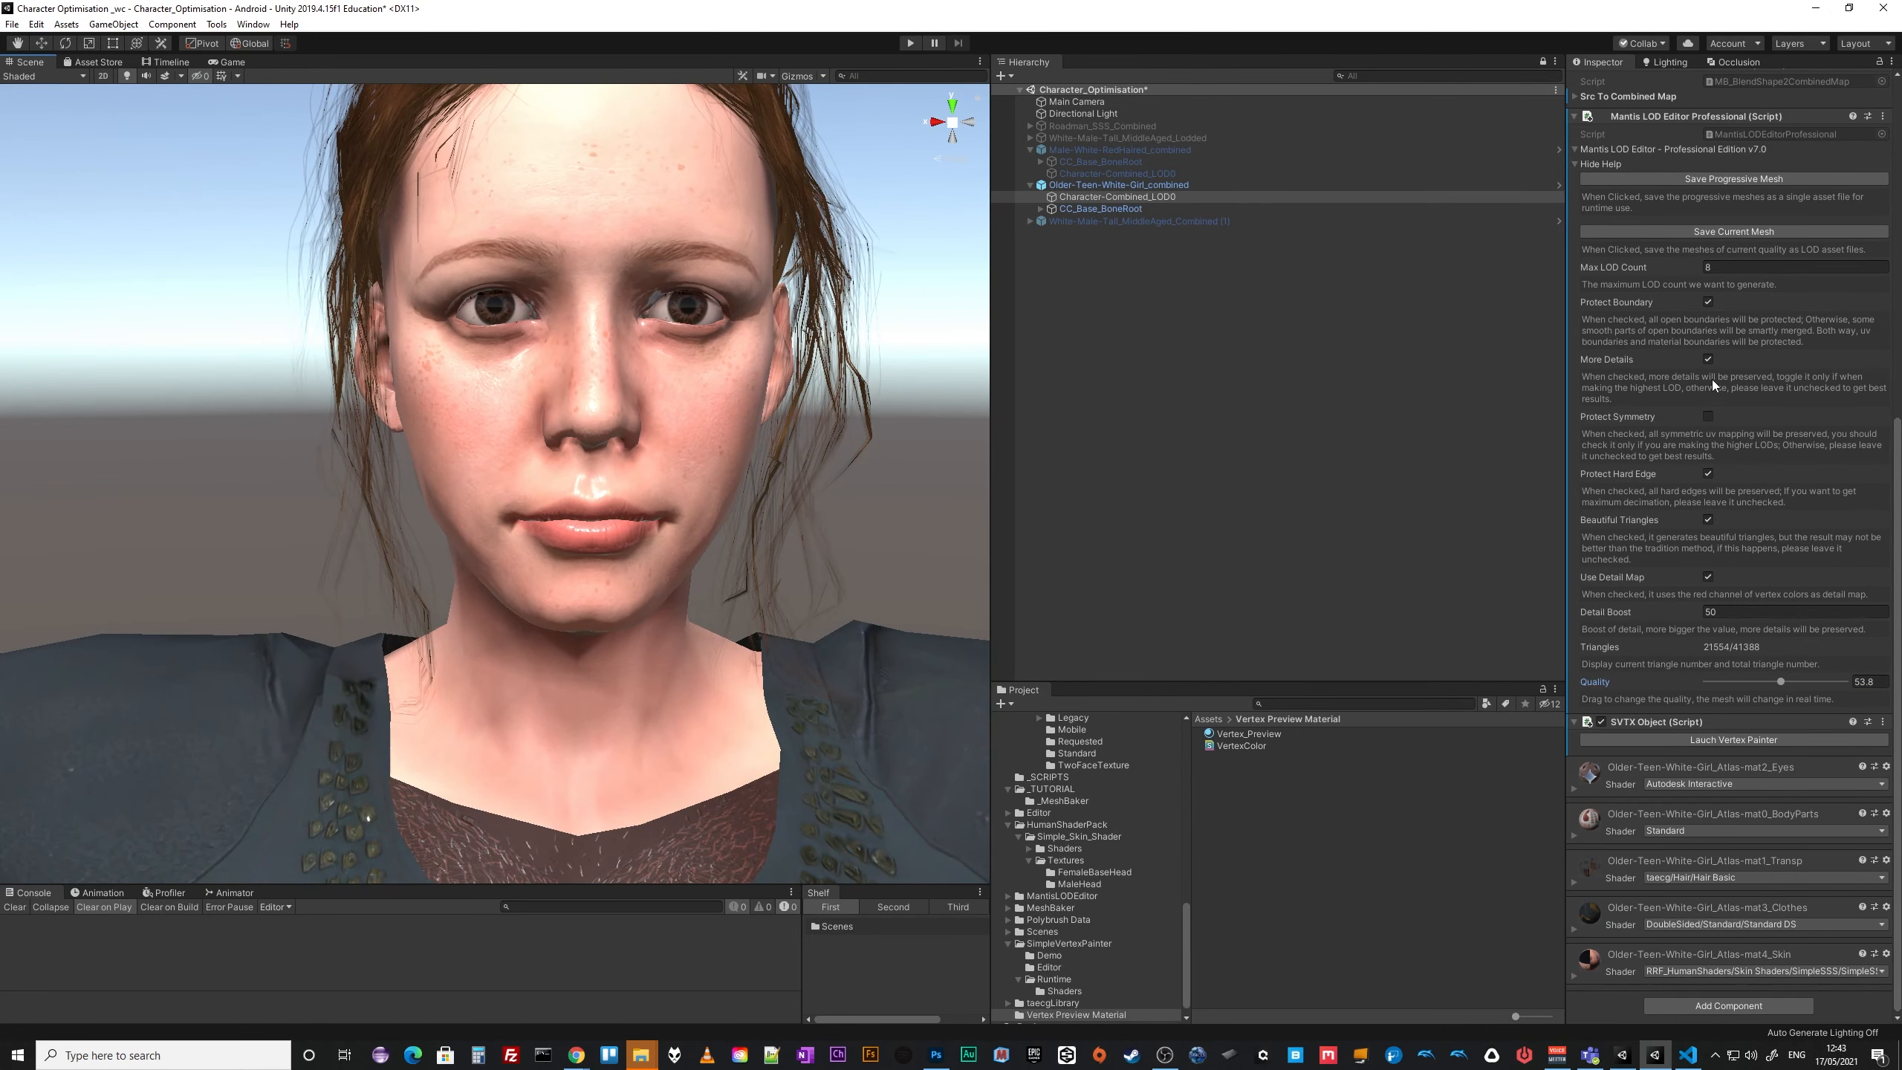
# Disable More Details and lower the quality to about 61.3 for comparison.
pyautogui.click(1708, 360)
pyautogui.click(1708, 360)
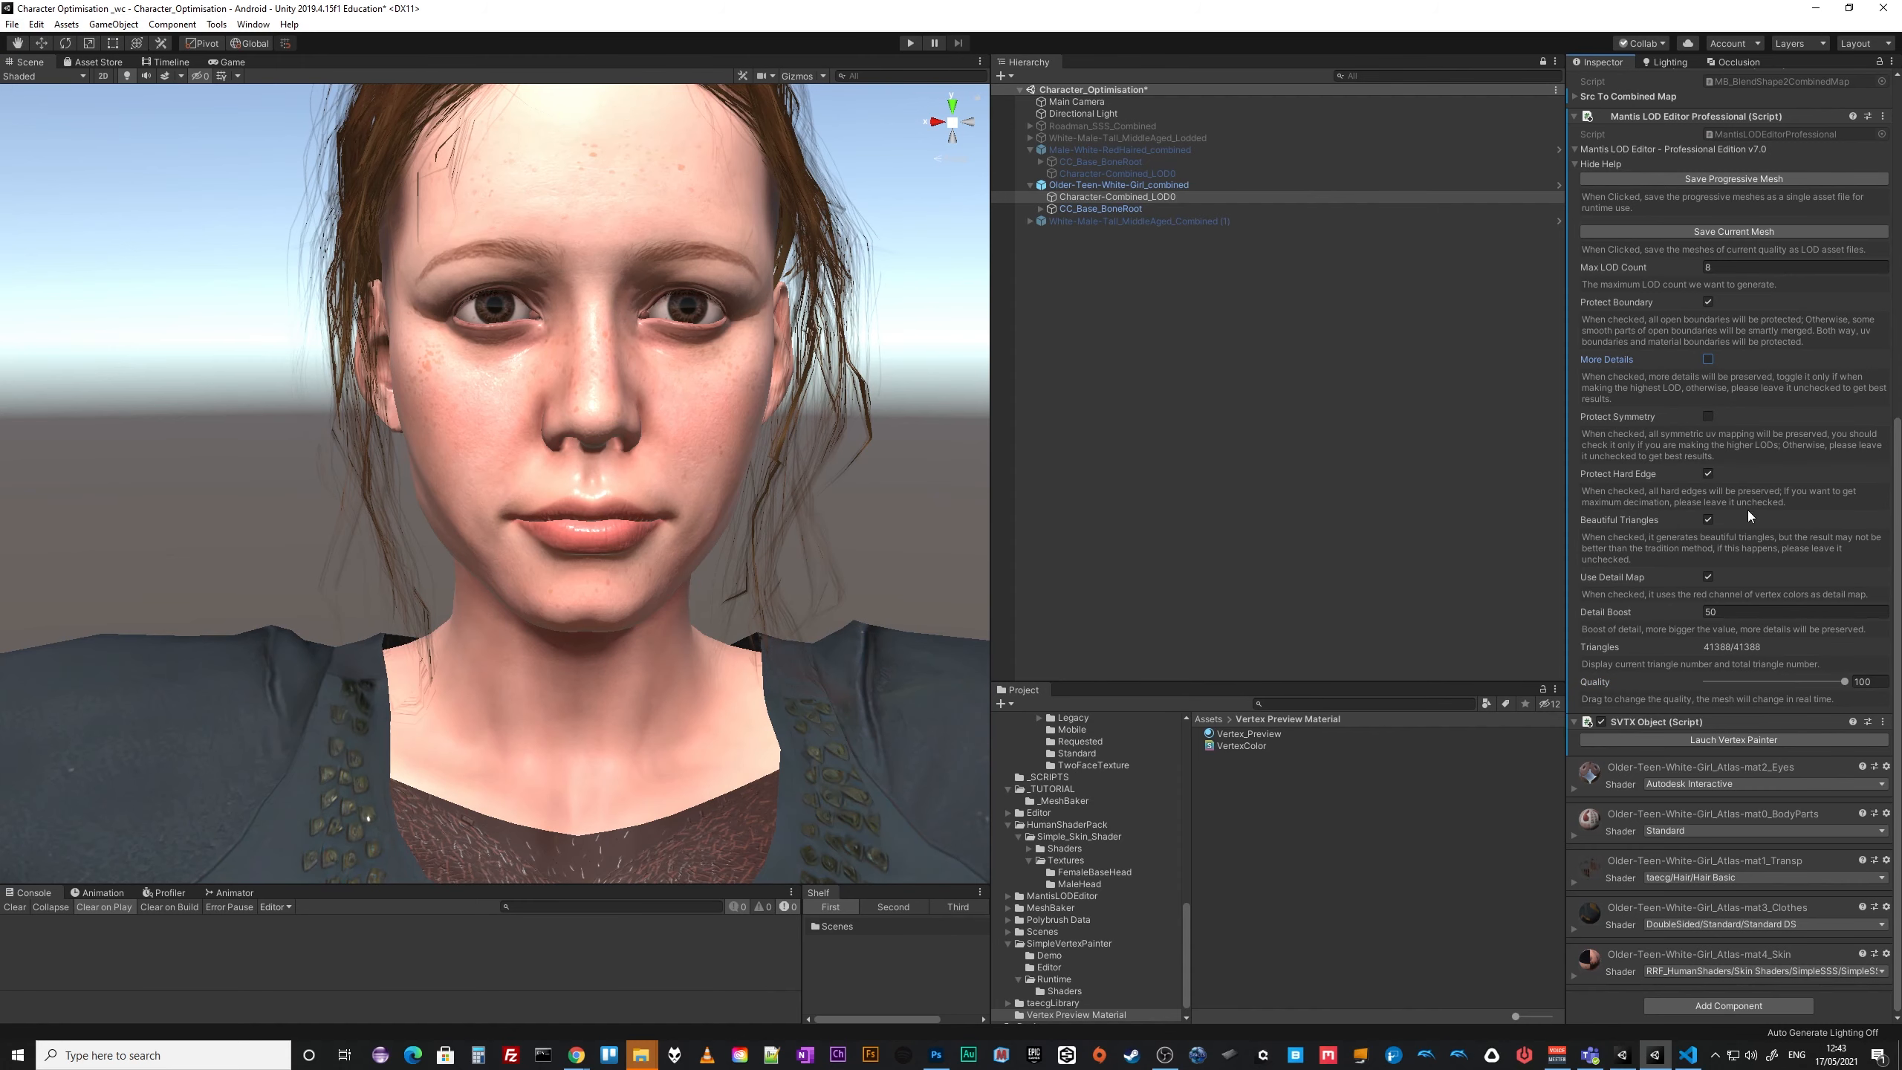
pyautogui.moveTo(1843, 681); pyautogui.dragTo(1790, 699)
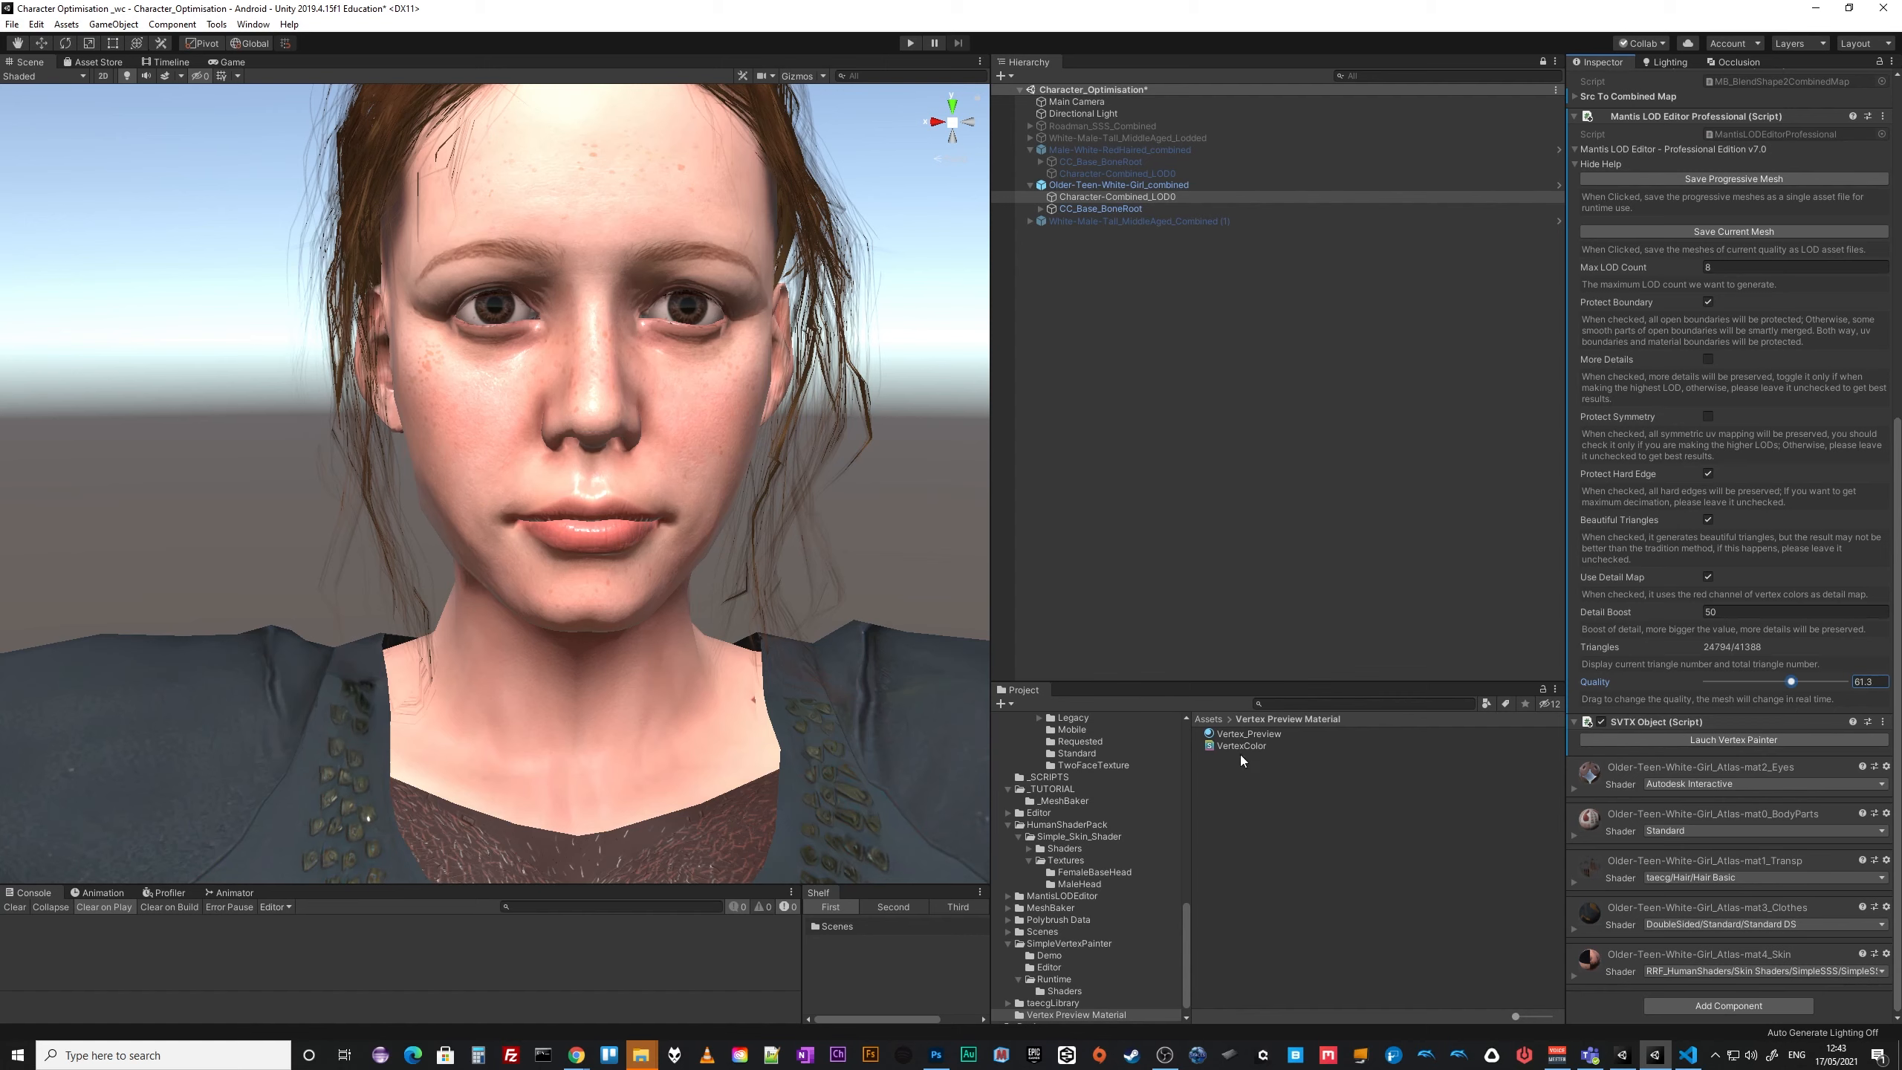
# Enable More Details again and reduce the quality to about 62.4, then further to about 32.3.
pyautogui.click(1708, 359)
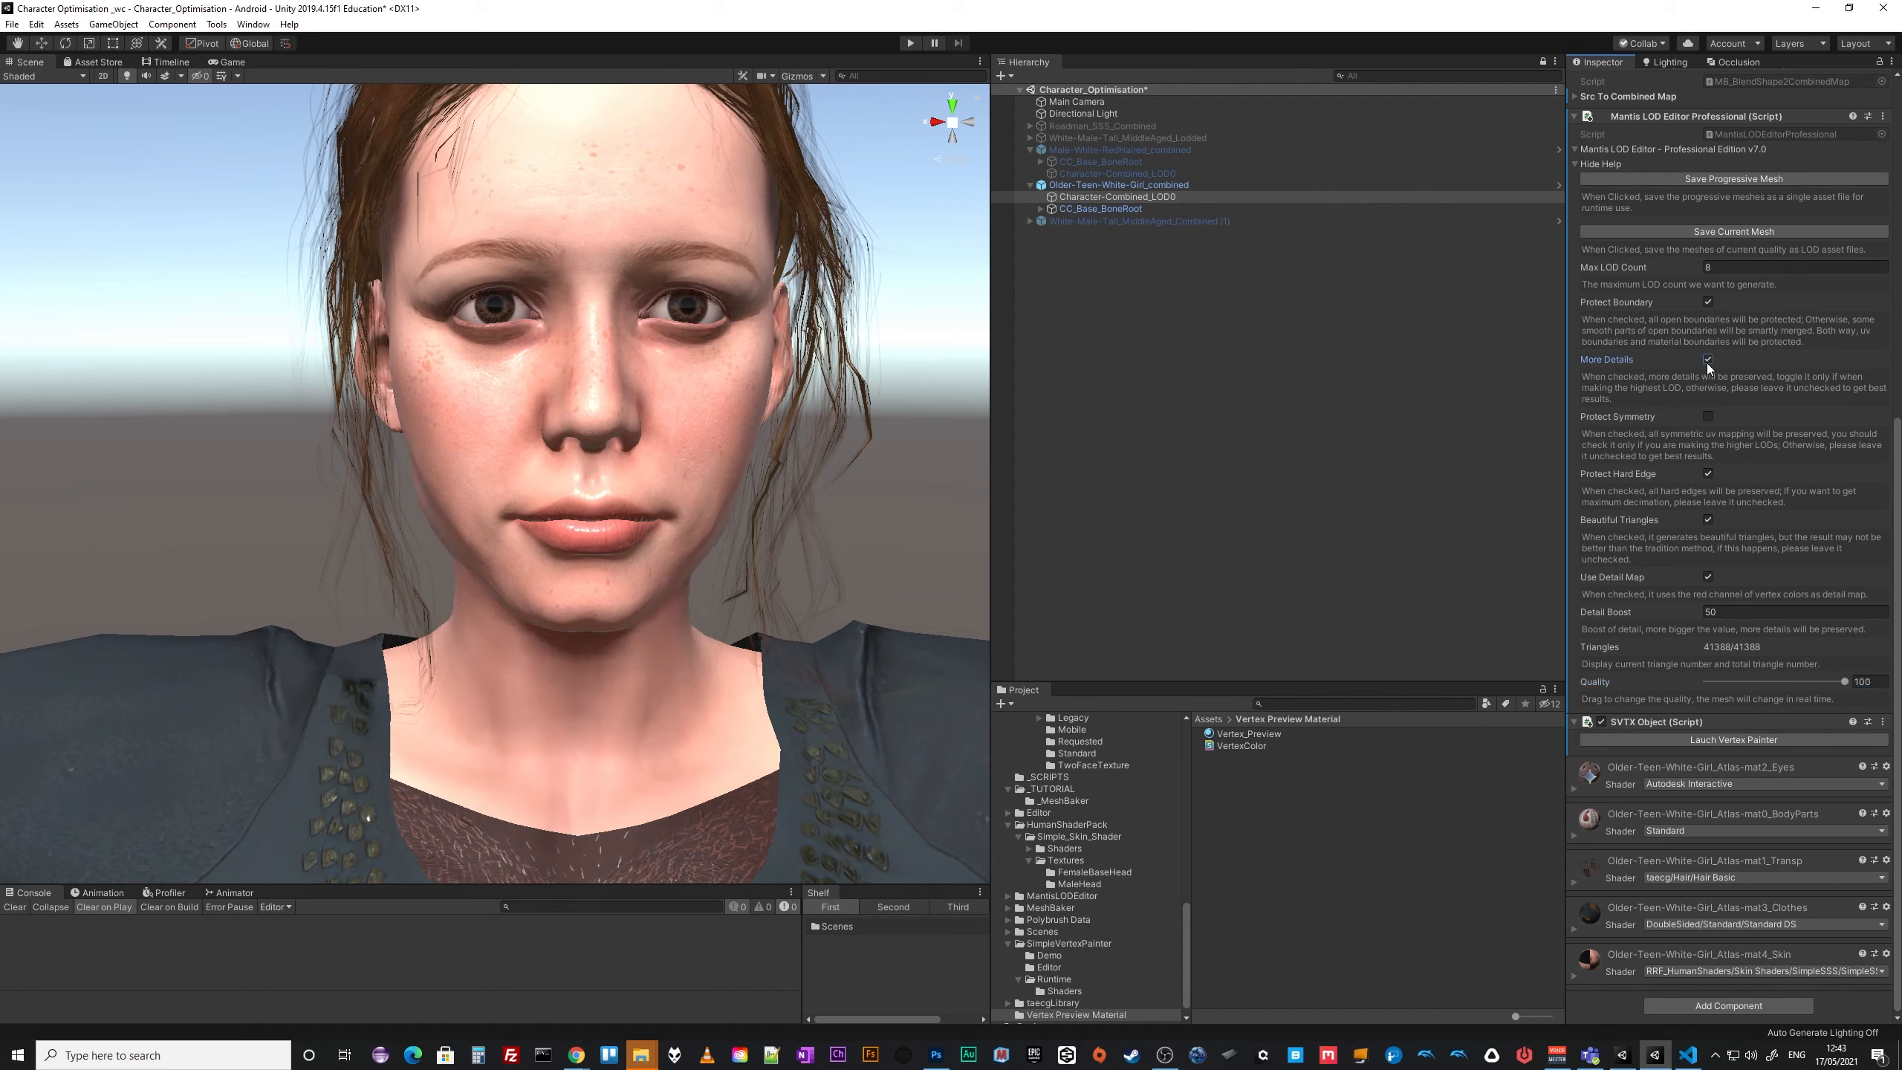
pyautogui.moveTo(1845, 685); pyautogui.dragTo(1792, 686)
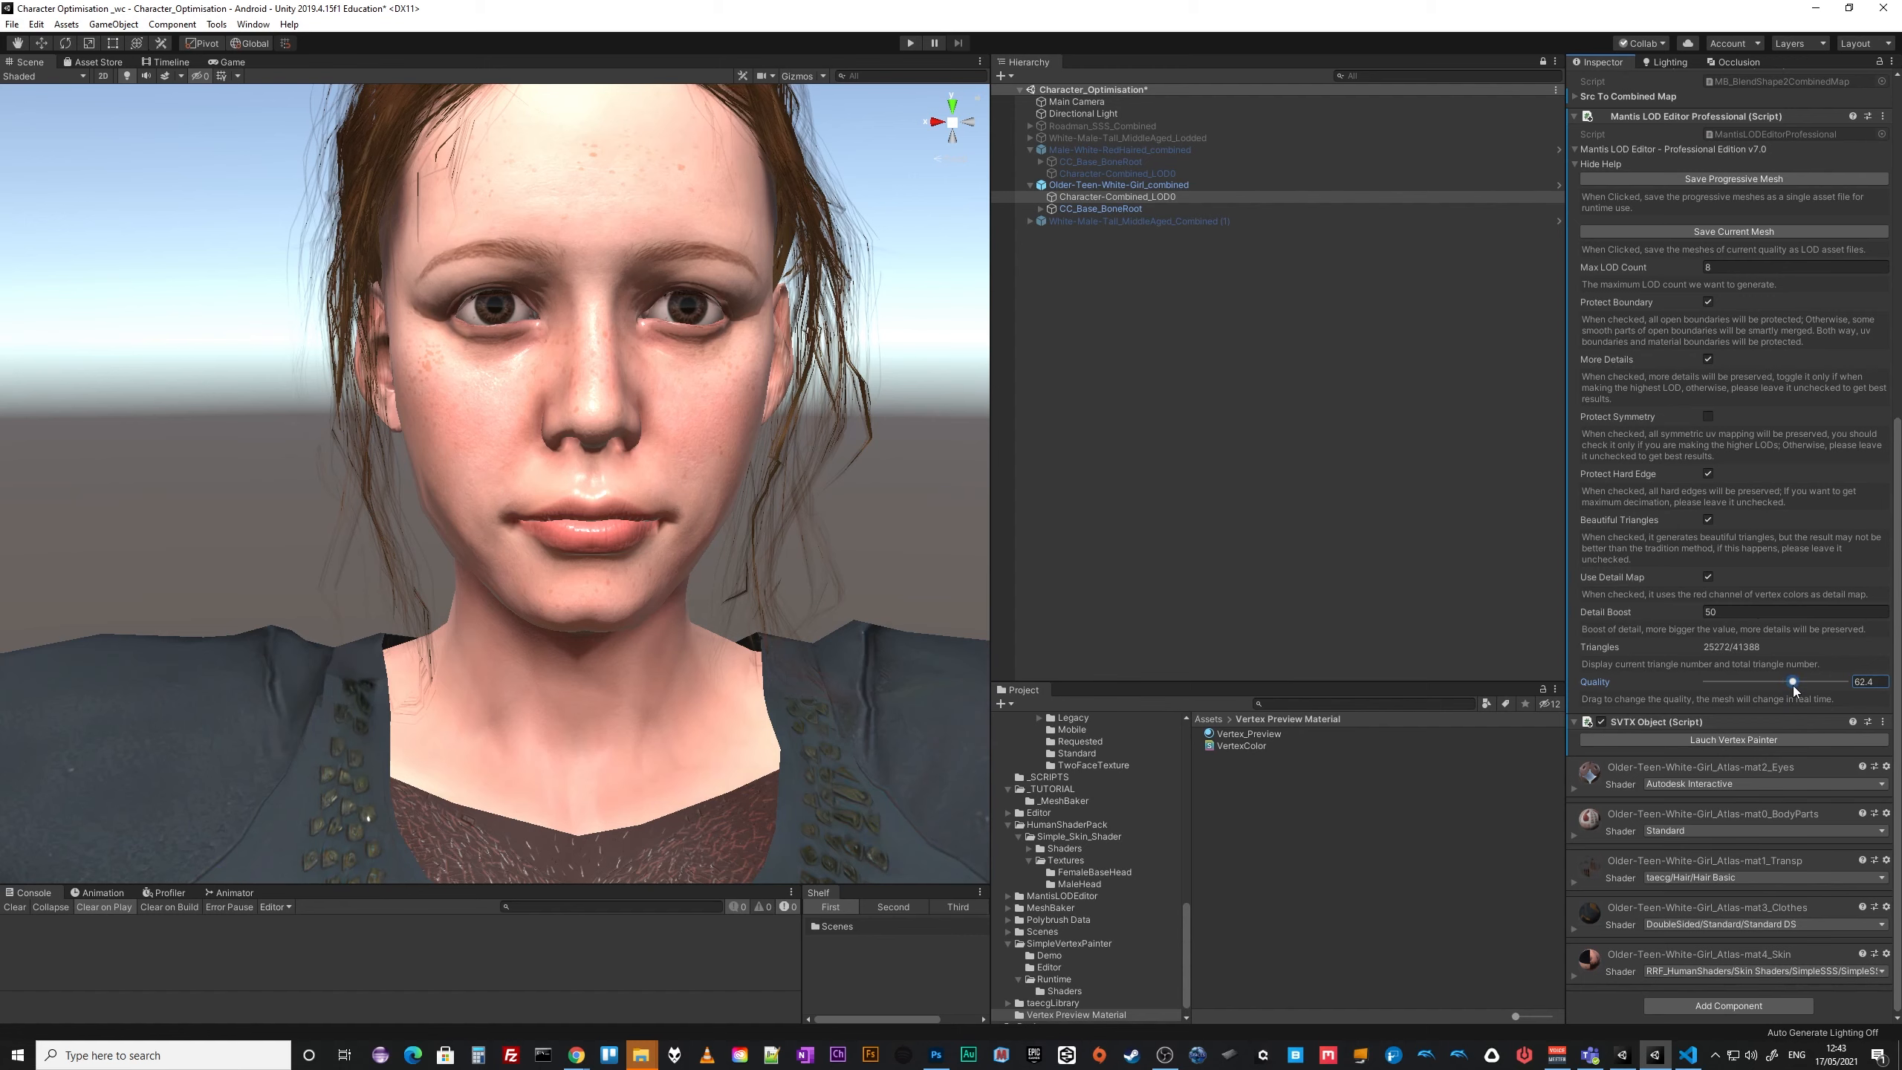
pyautogui.moveTo(1792, 686); pyautogui.dragTo(1750, 689)
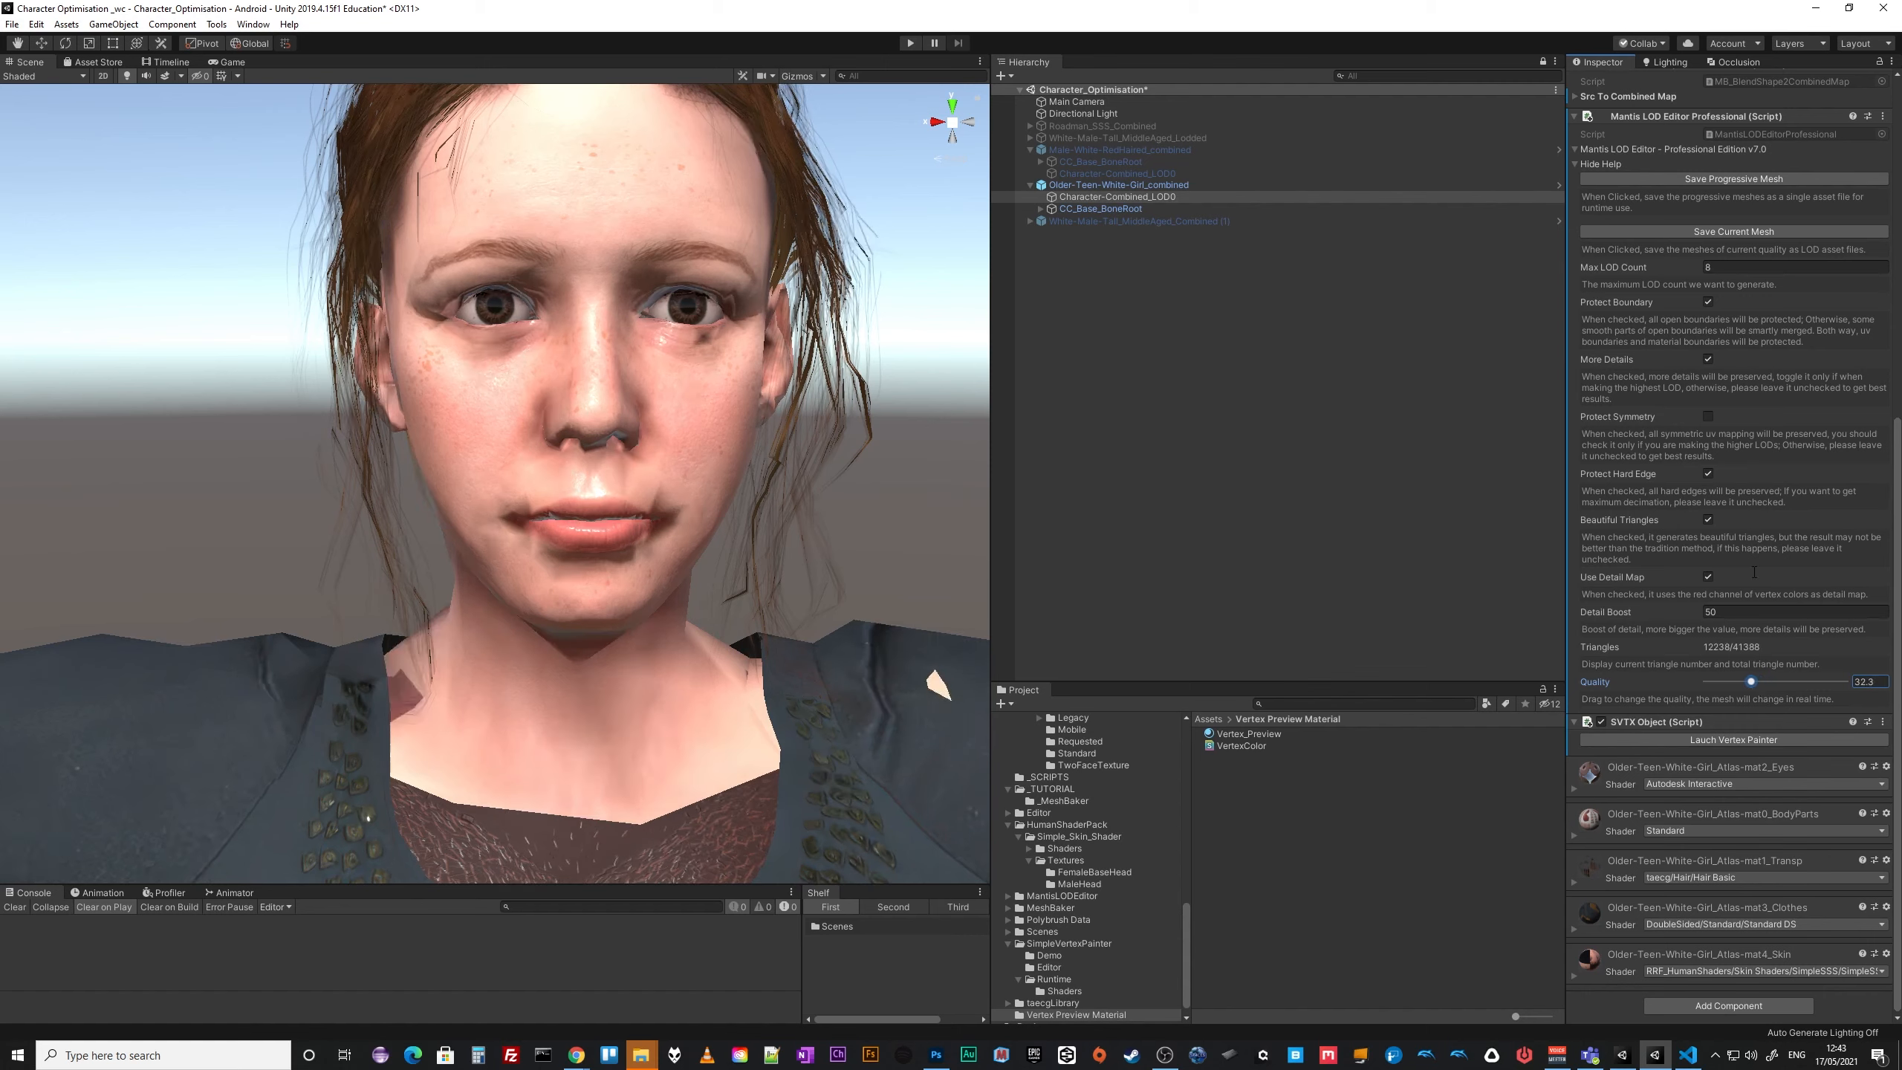
# Disable More Details, Protect Hard Edge and Beautiful Triangles, and lower the quality to about 29.1.
pyautogui.click(1708, 360)
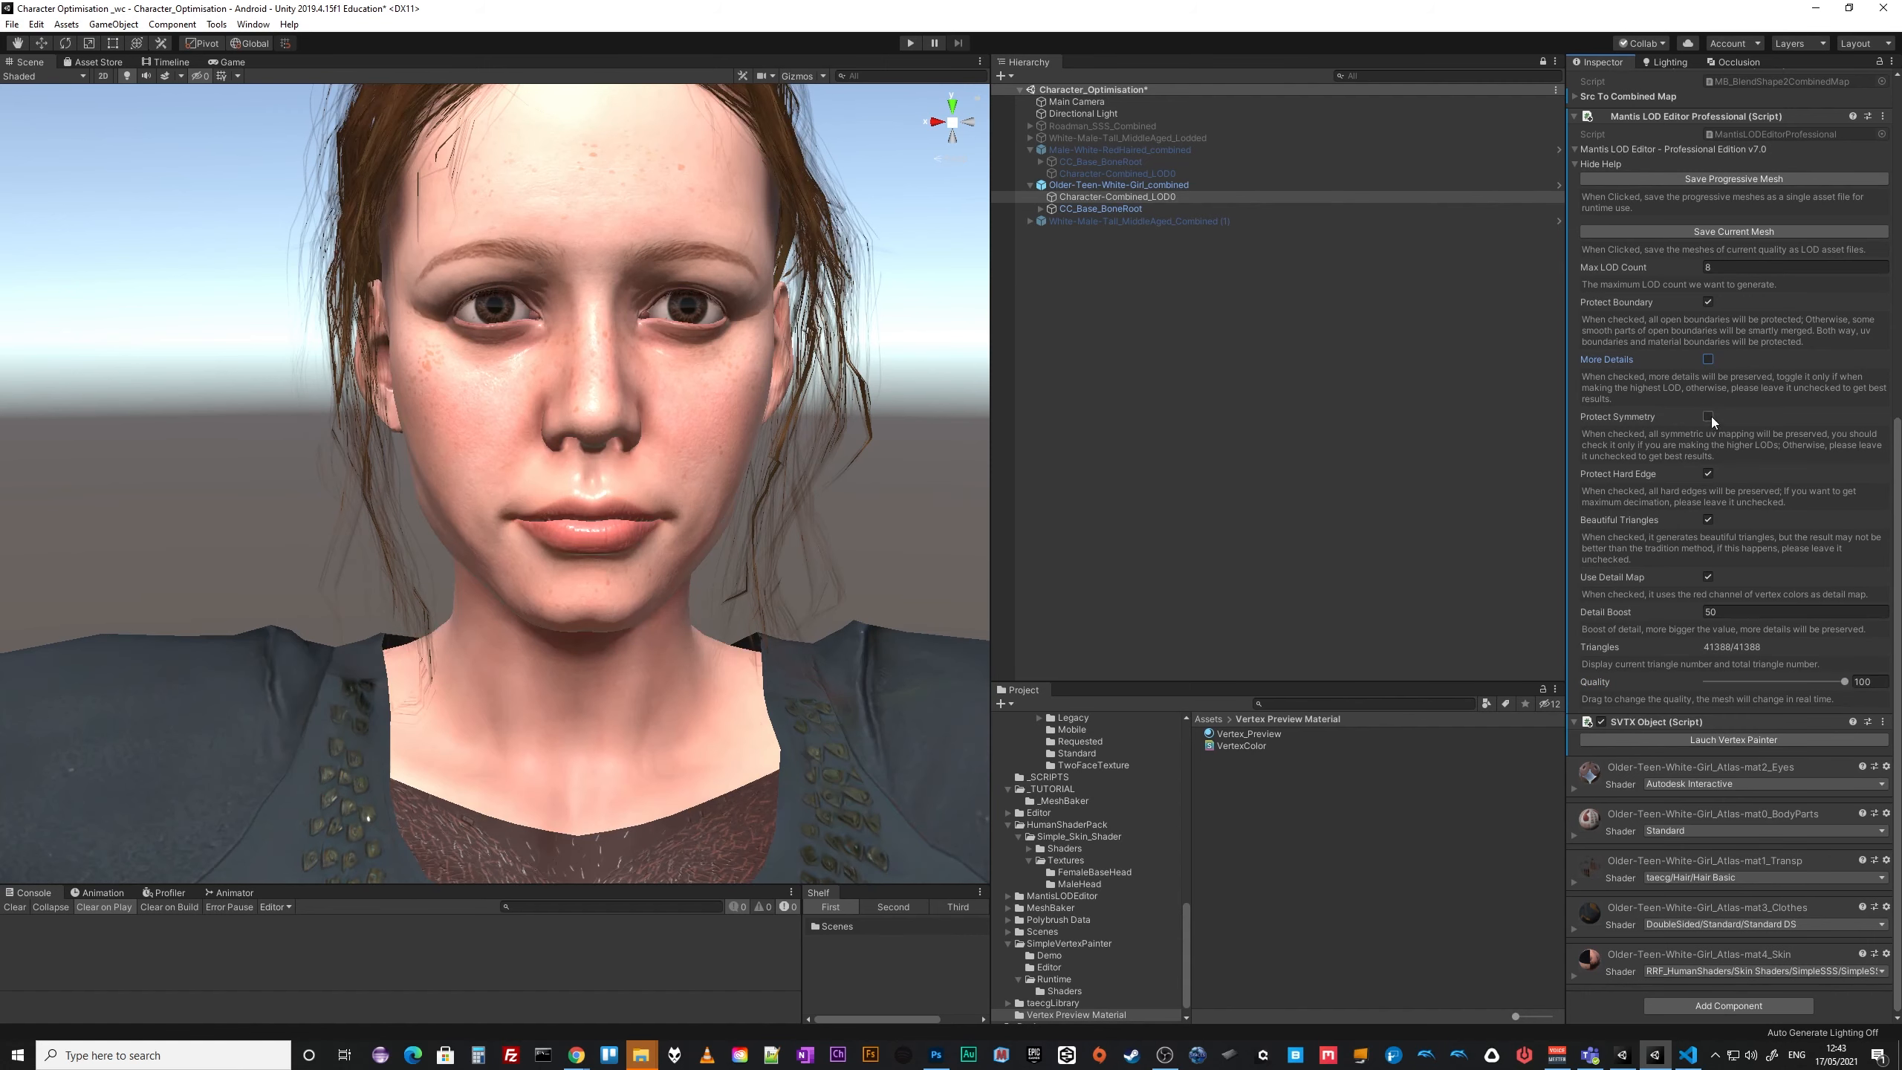
pyautogui.click(1709, 473)
pyautogui.moveTo(1844, 682); pyautogui.dragTo(1748, 695)
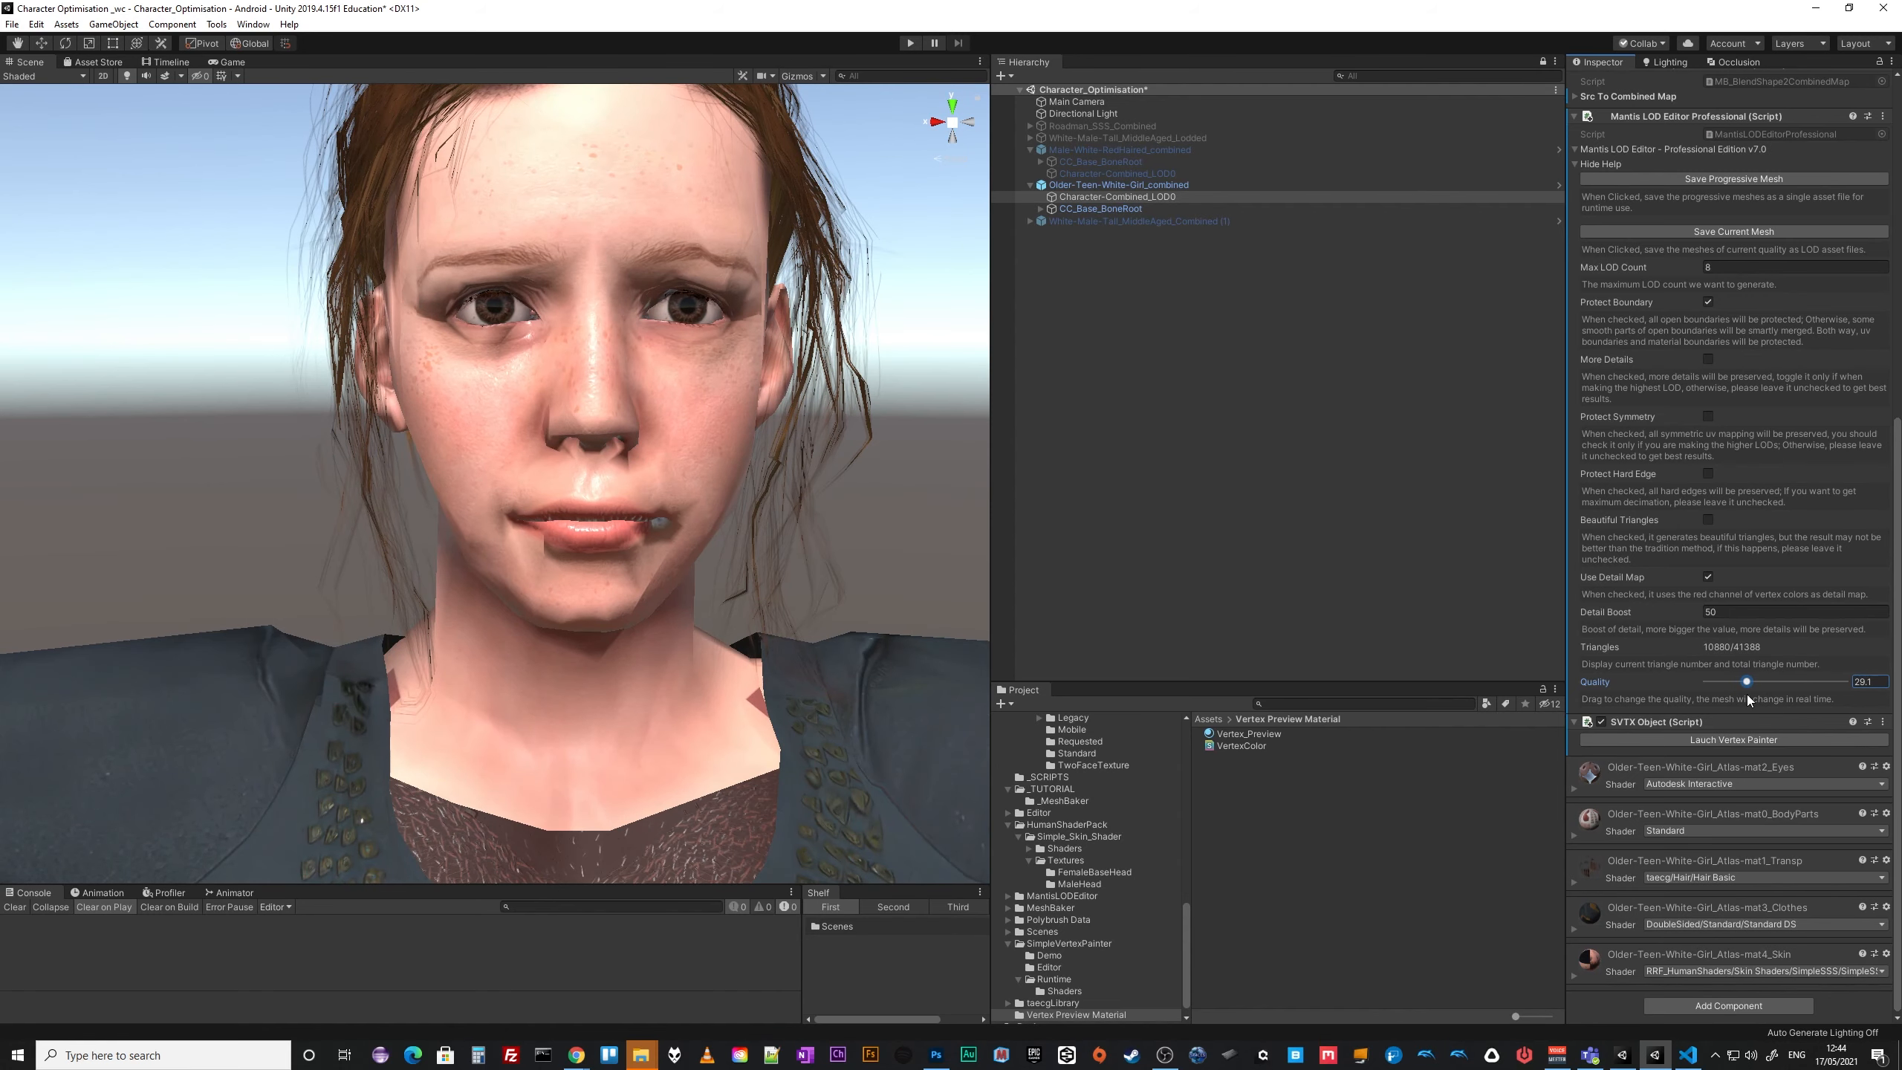
# Show the older teen girl's _LODs folder in the project to see its saved meshes.
pyautogui.keyDown('alt'); pyautogui.moveTo(878, 573); pyautogui.dragTo(697, 645, button='right'); pyautogui.keyUp('alt')
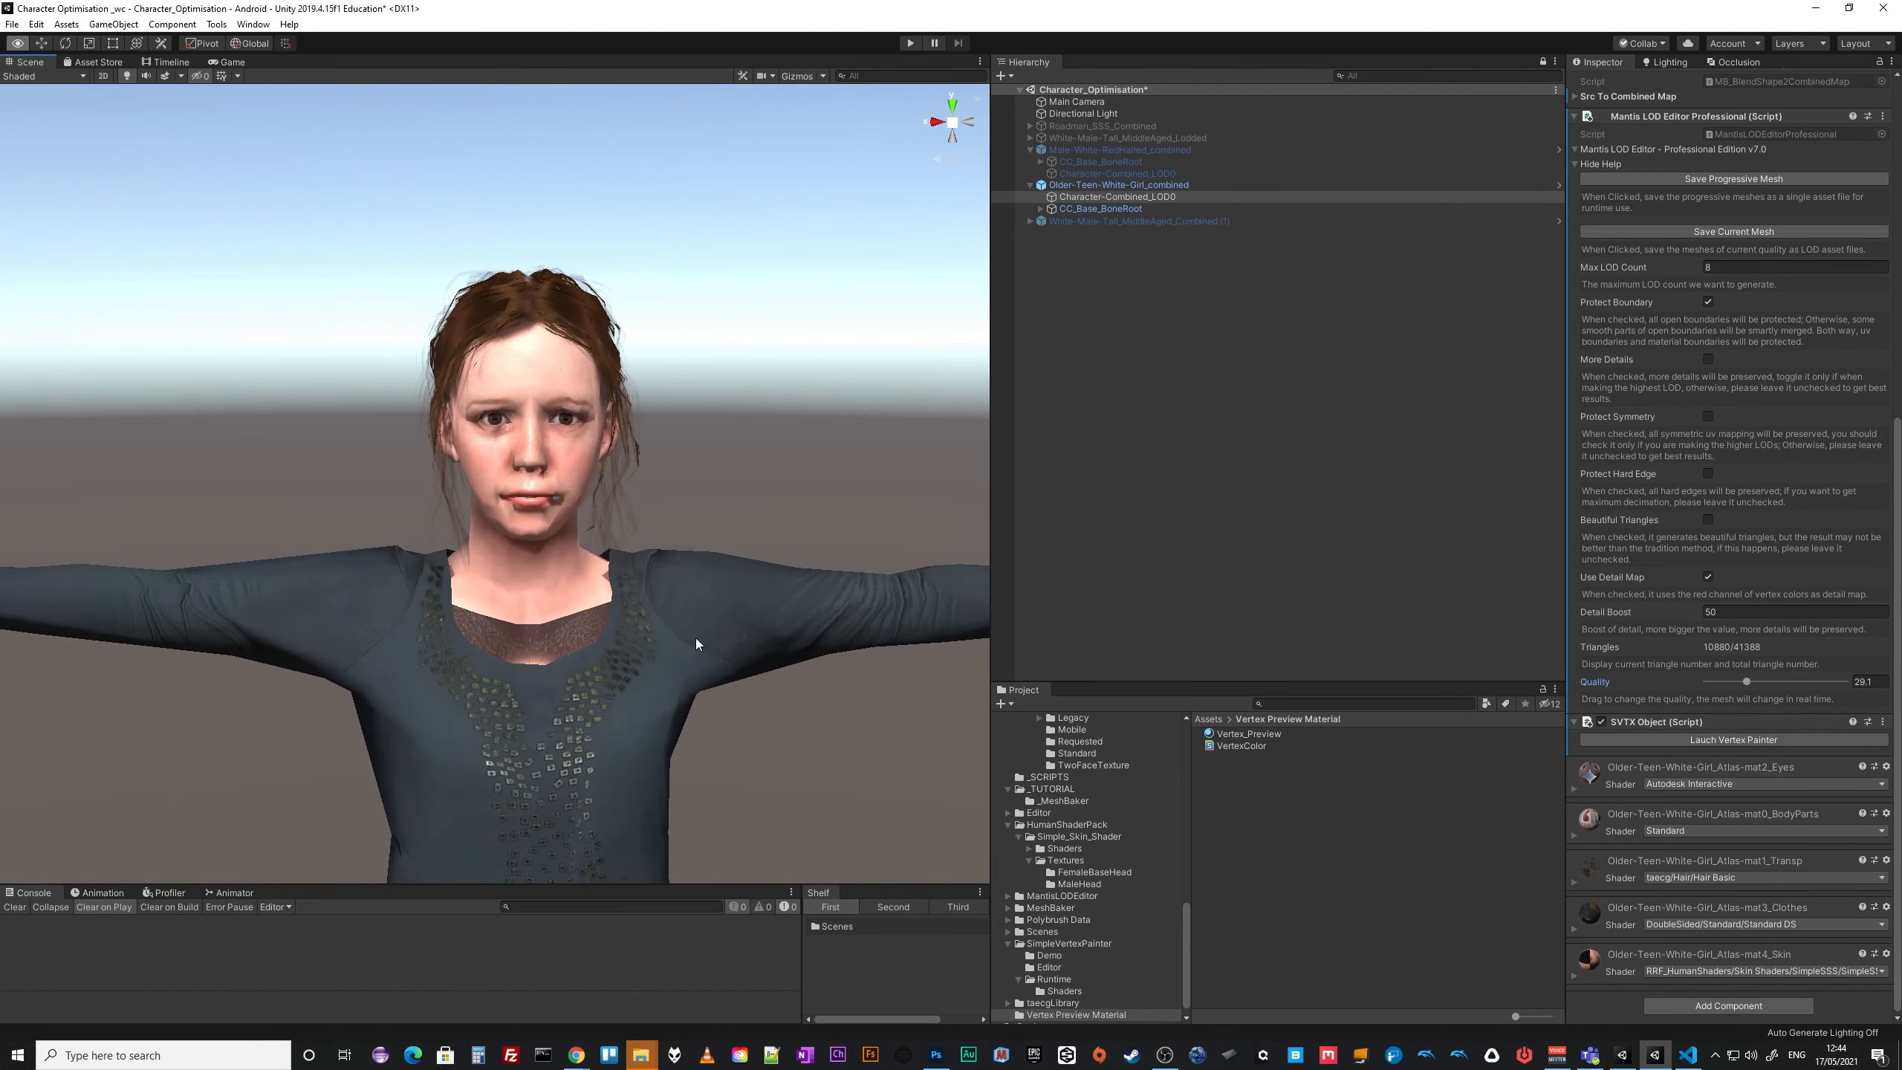
pyautogui.scroll(15, 1160, 905)
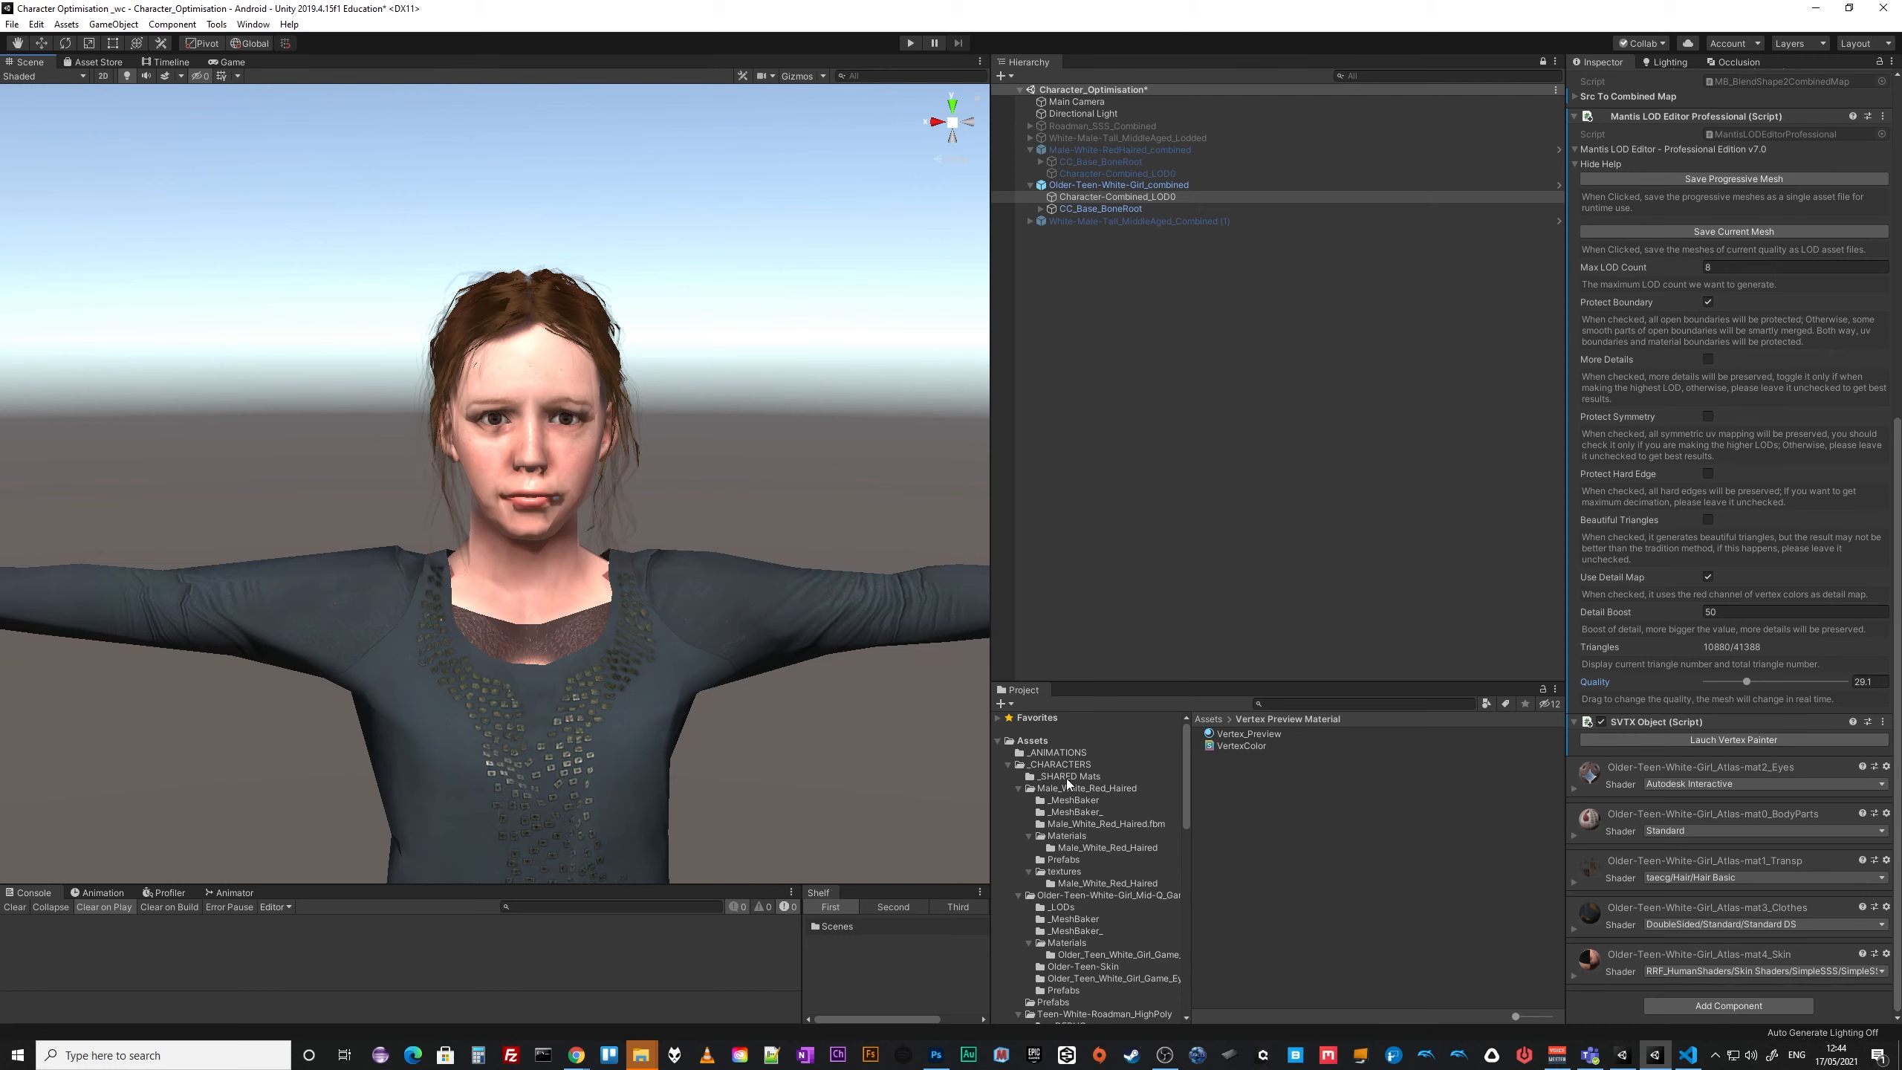
pyautogui.click(1062, 905)
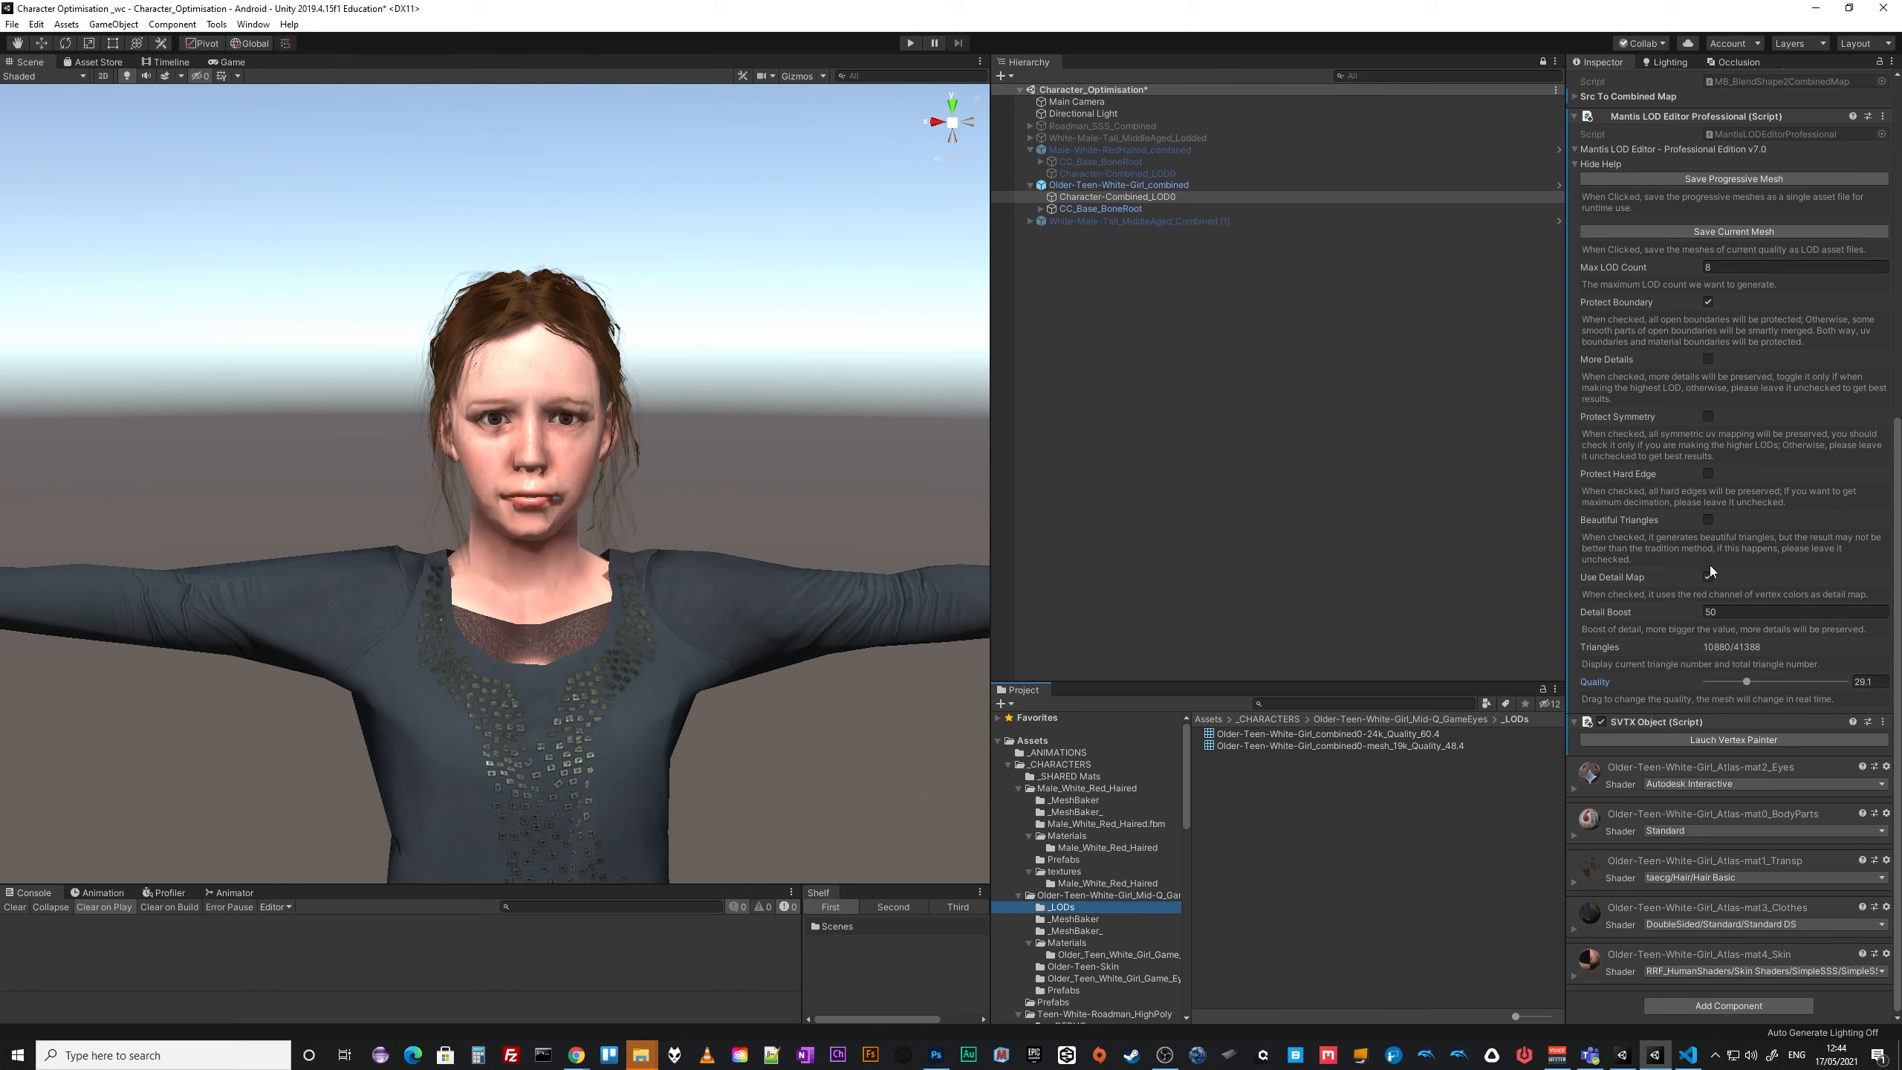
# Turn Protect Hard Edge back on and lower the quality to about 28.
pyautogui.click(1708, 473)
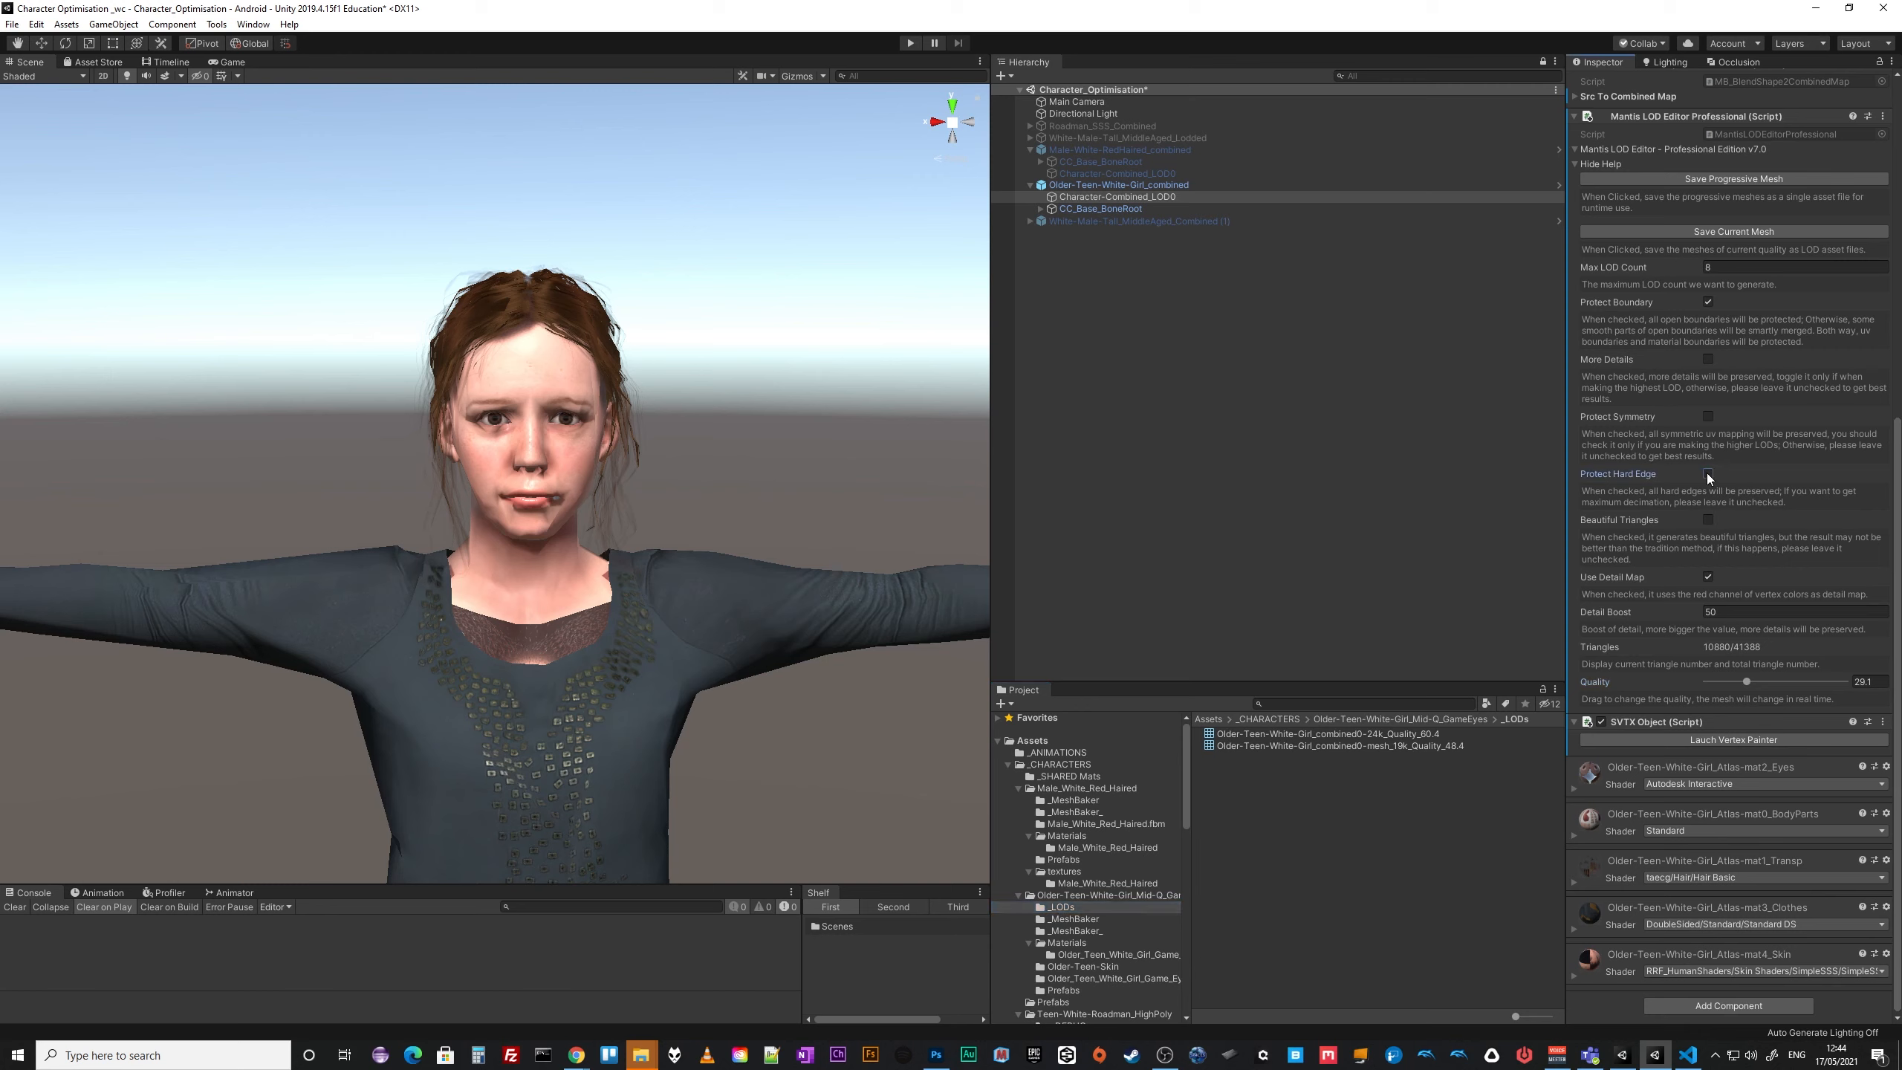
pyautogui.moveTo(1842, 684); pyautogui.dragTo(1741, 687)
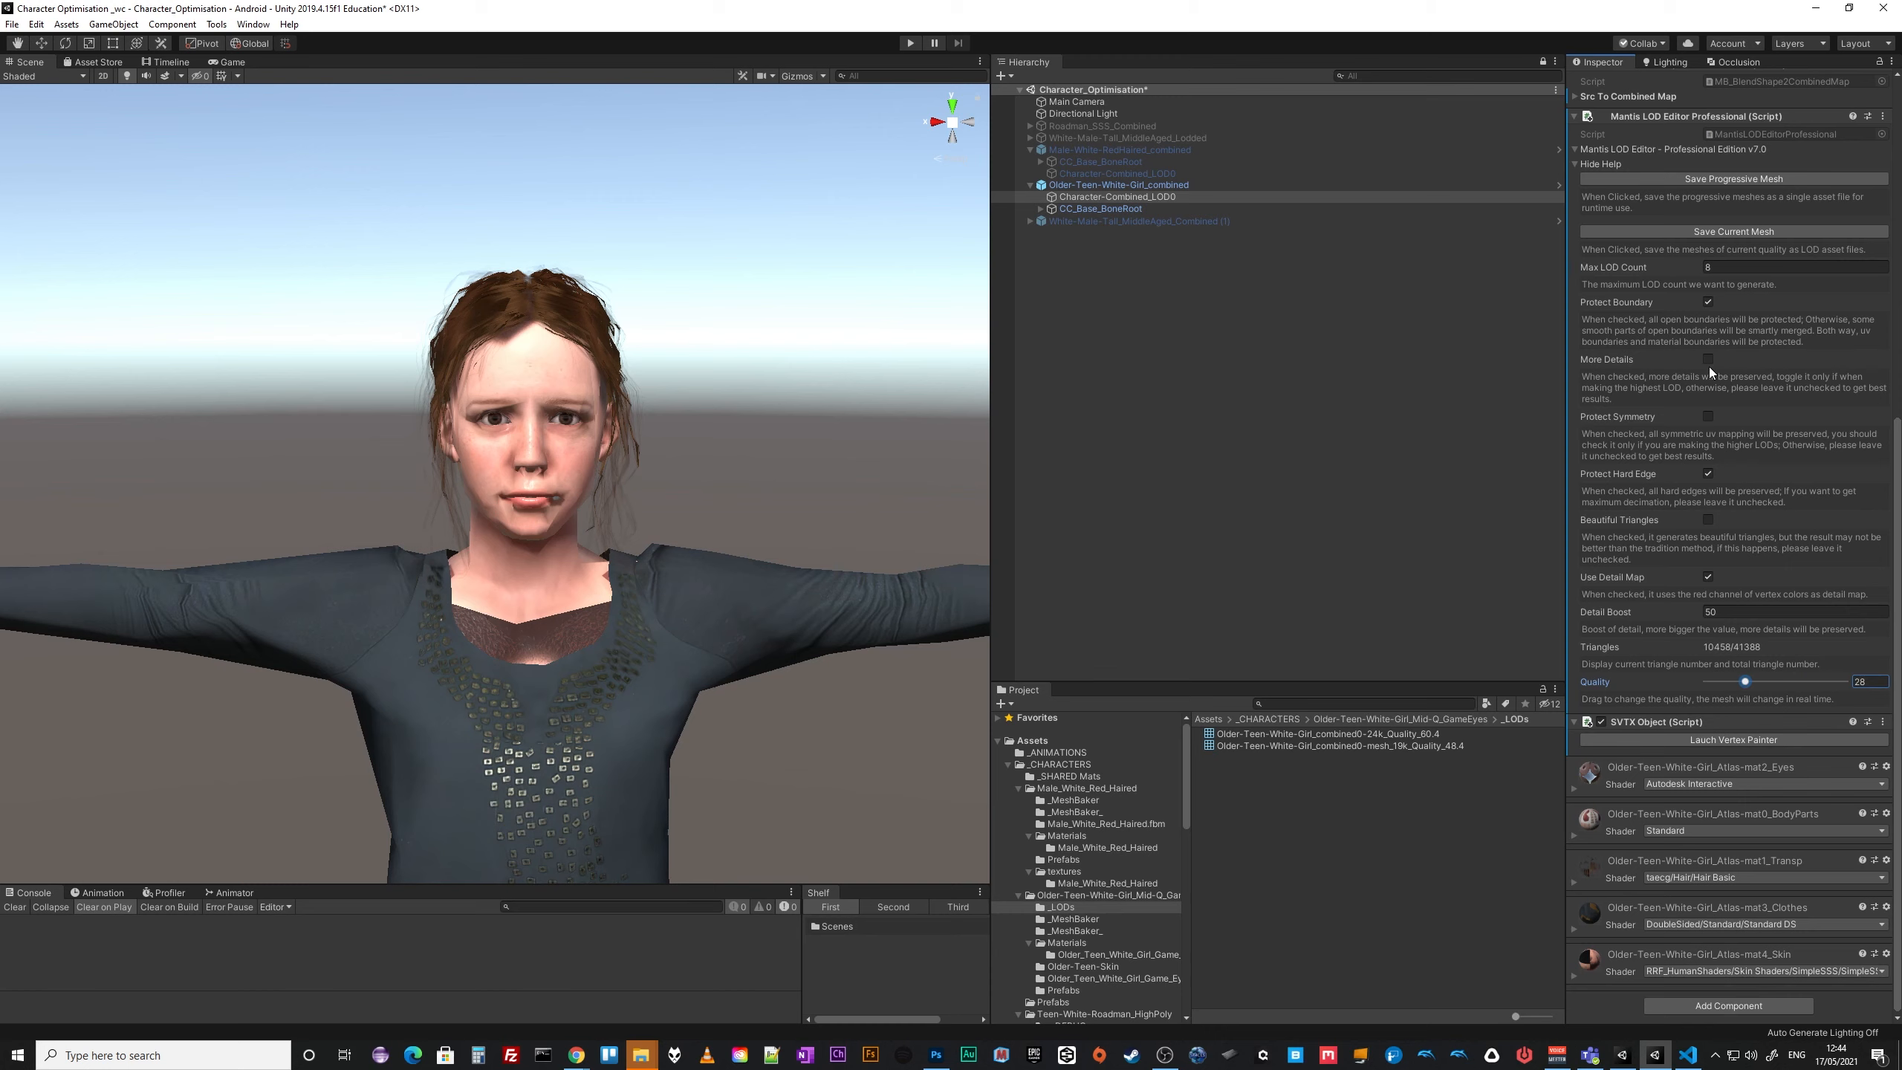
# Try Protect Symmetry with Protect Hard Edge off at about 46.3 quality, and view the whole character.
pyautogui.click(1708, 417)
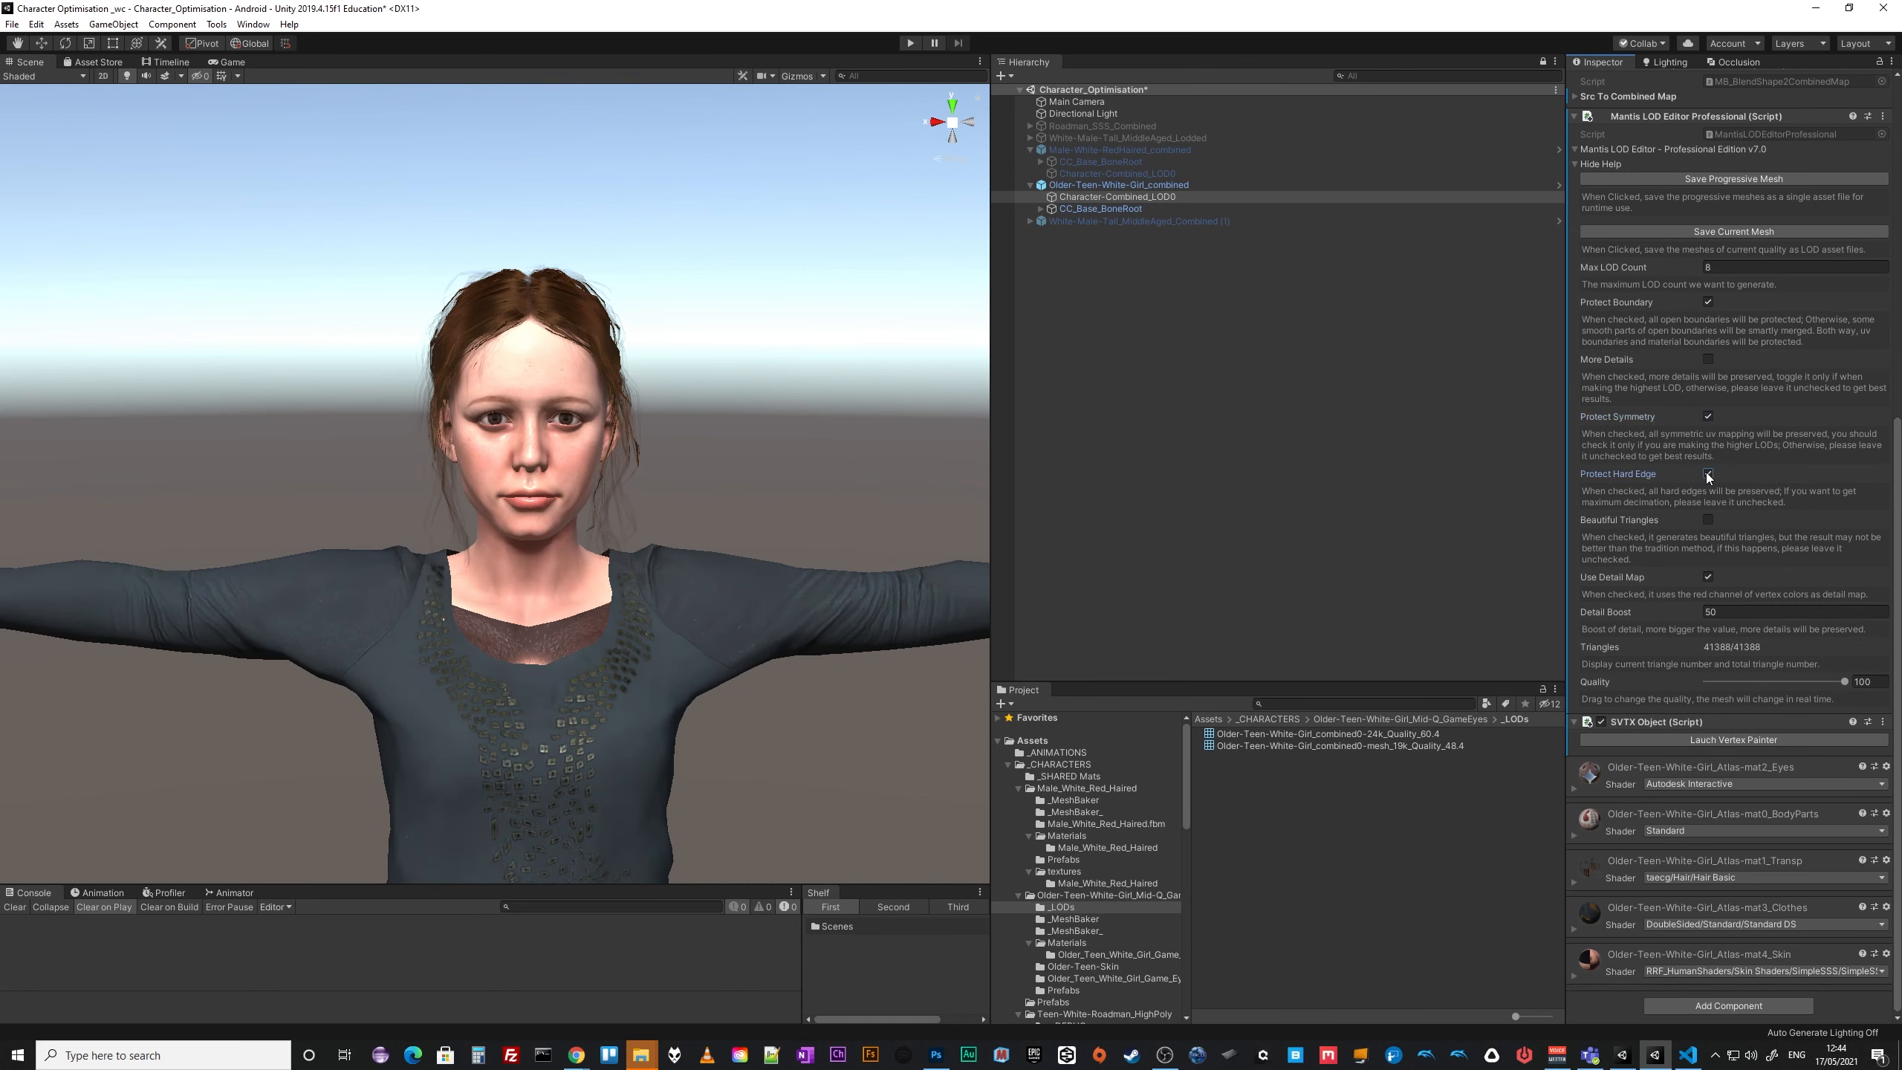
pyautogui.moveTo(1846, 683); pyautogui.dragTo(1768, 696)
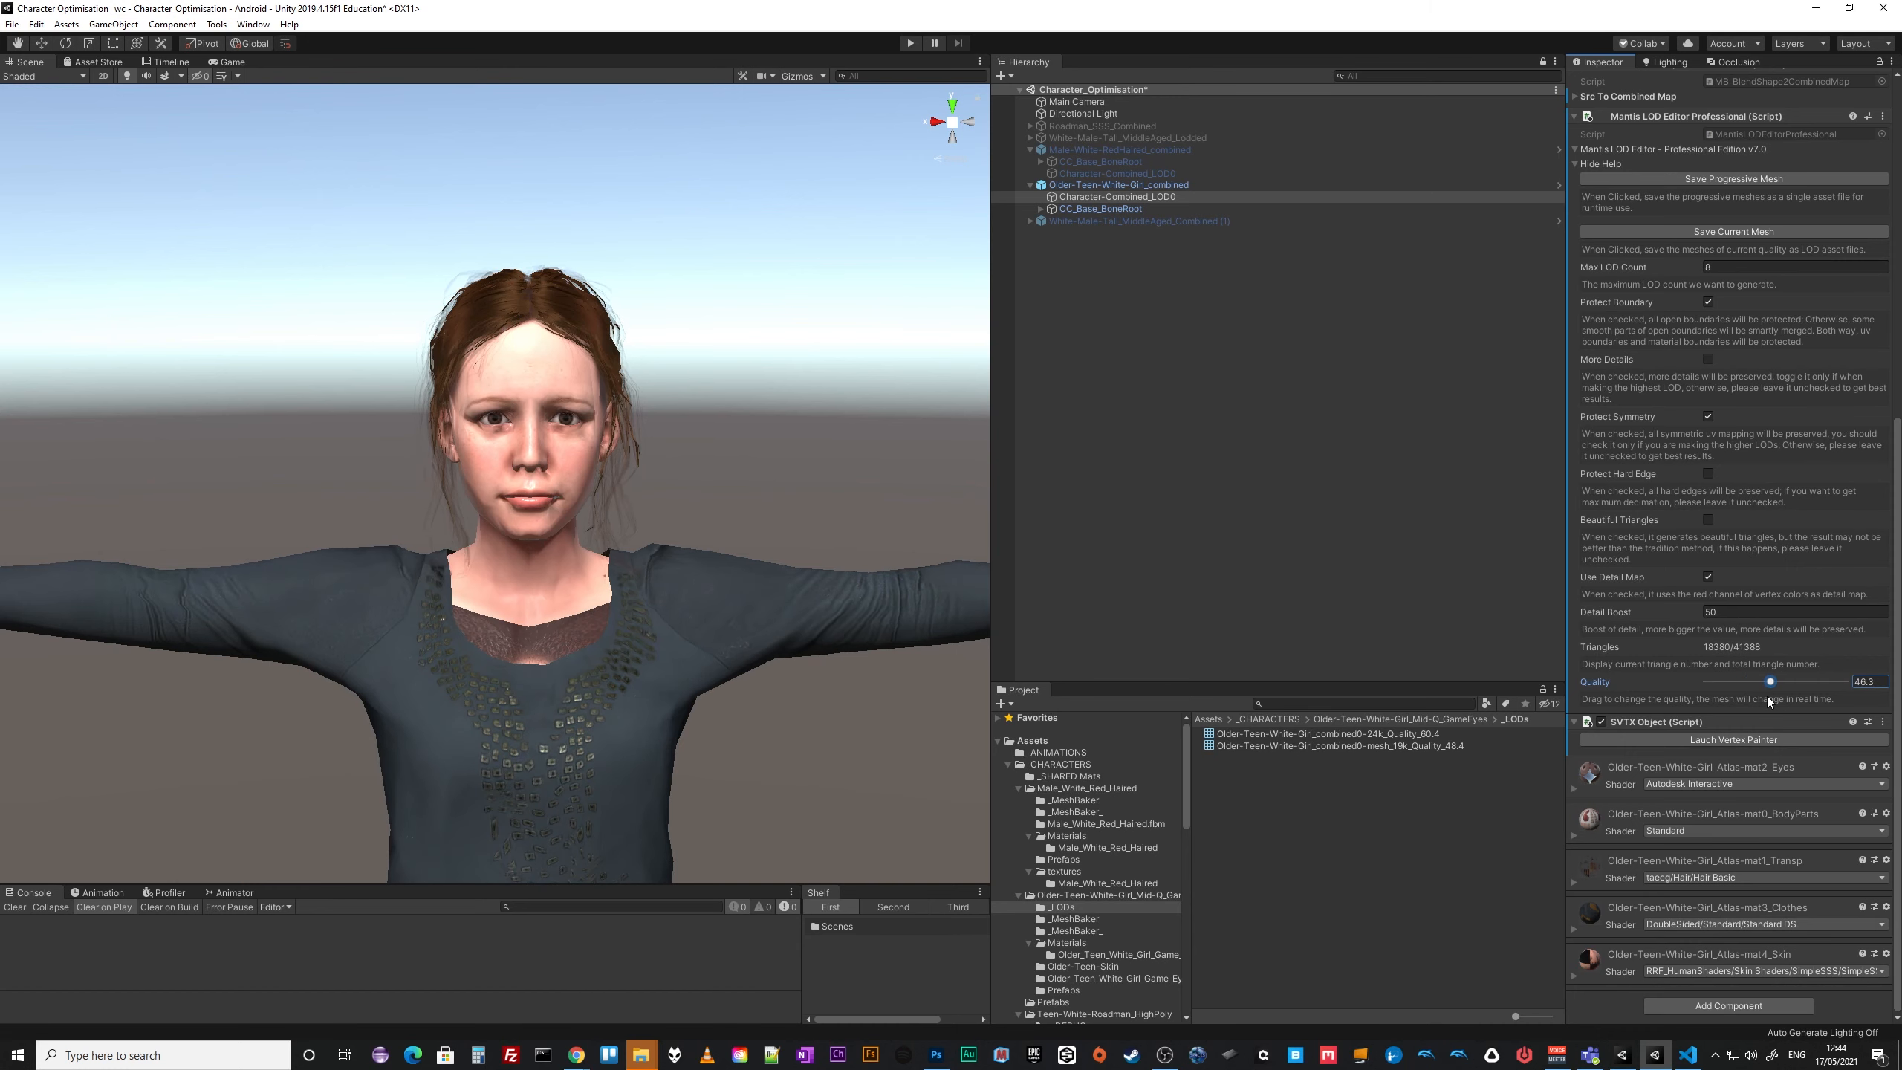
pyautogui.keyDown('alt'); pyautogui.moveTo(759, 701); pyautogui.dragTo(861, 678, button='right'); pyautogui.keyUp('alt')
# Disable Protect Symmetry and Protect Boundary, lower the quality to about 14.6, and inspect the character from farther away.
pyautogui.click(1708, 417)
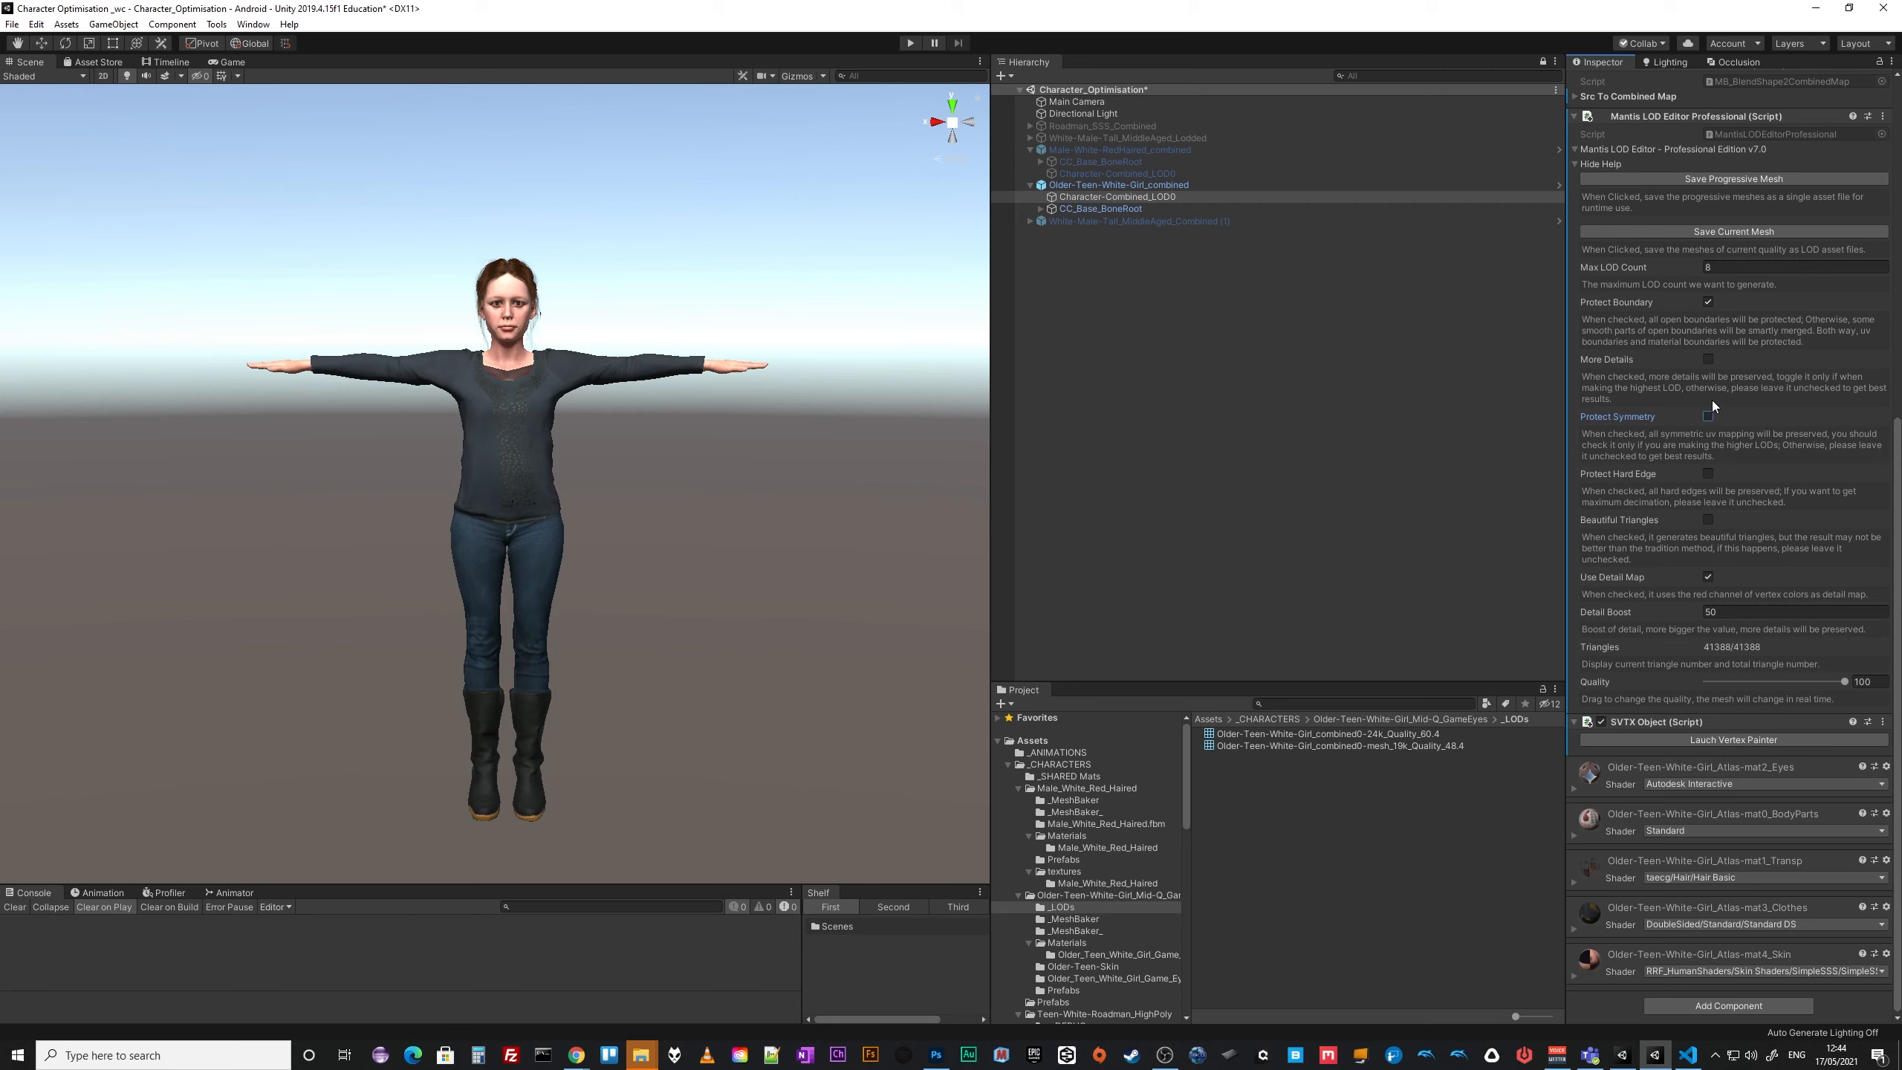
pyautogui.click(1704, 304)
pyautogui.moveTo(1844, 683); pyautogui.dragTo(1726, 687)
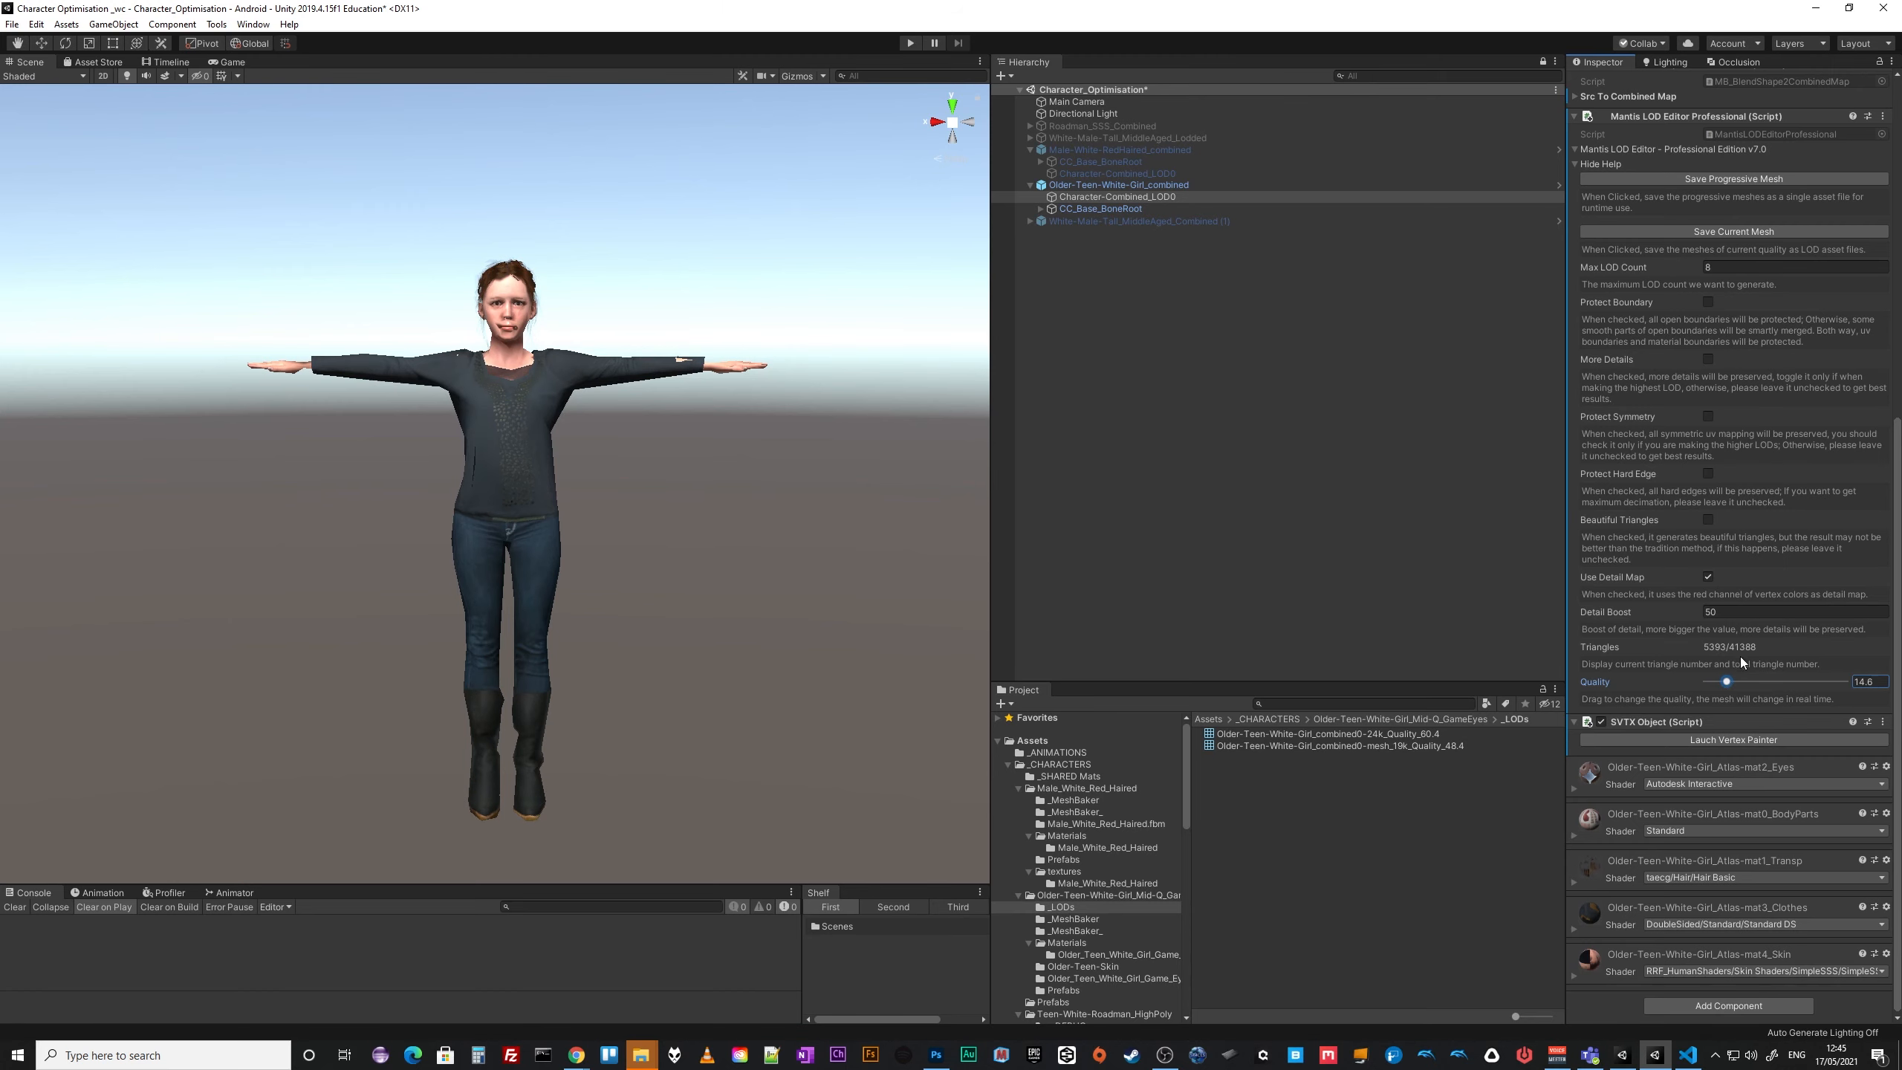
pyautogui.moveTo(749, 523); pyautogui.dragTo(659, 588, button='right')
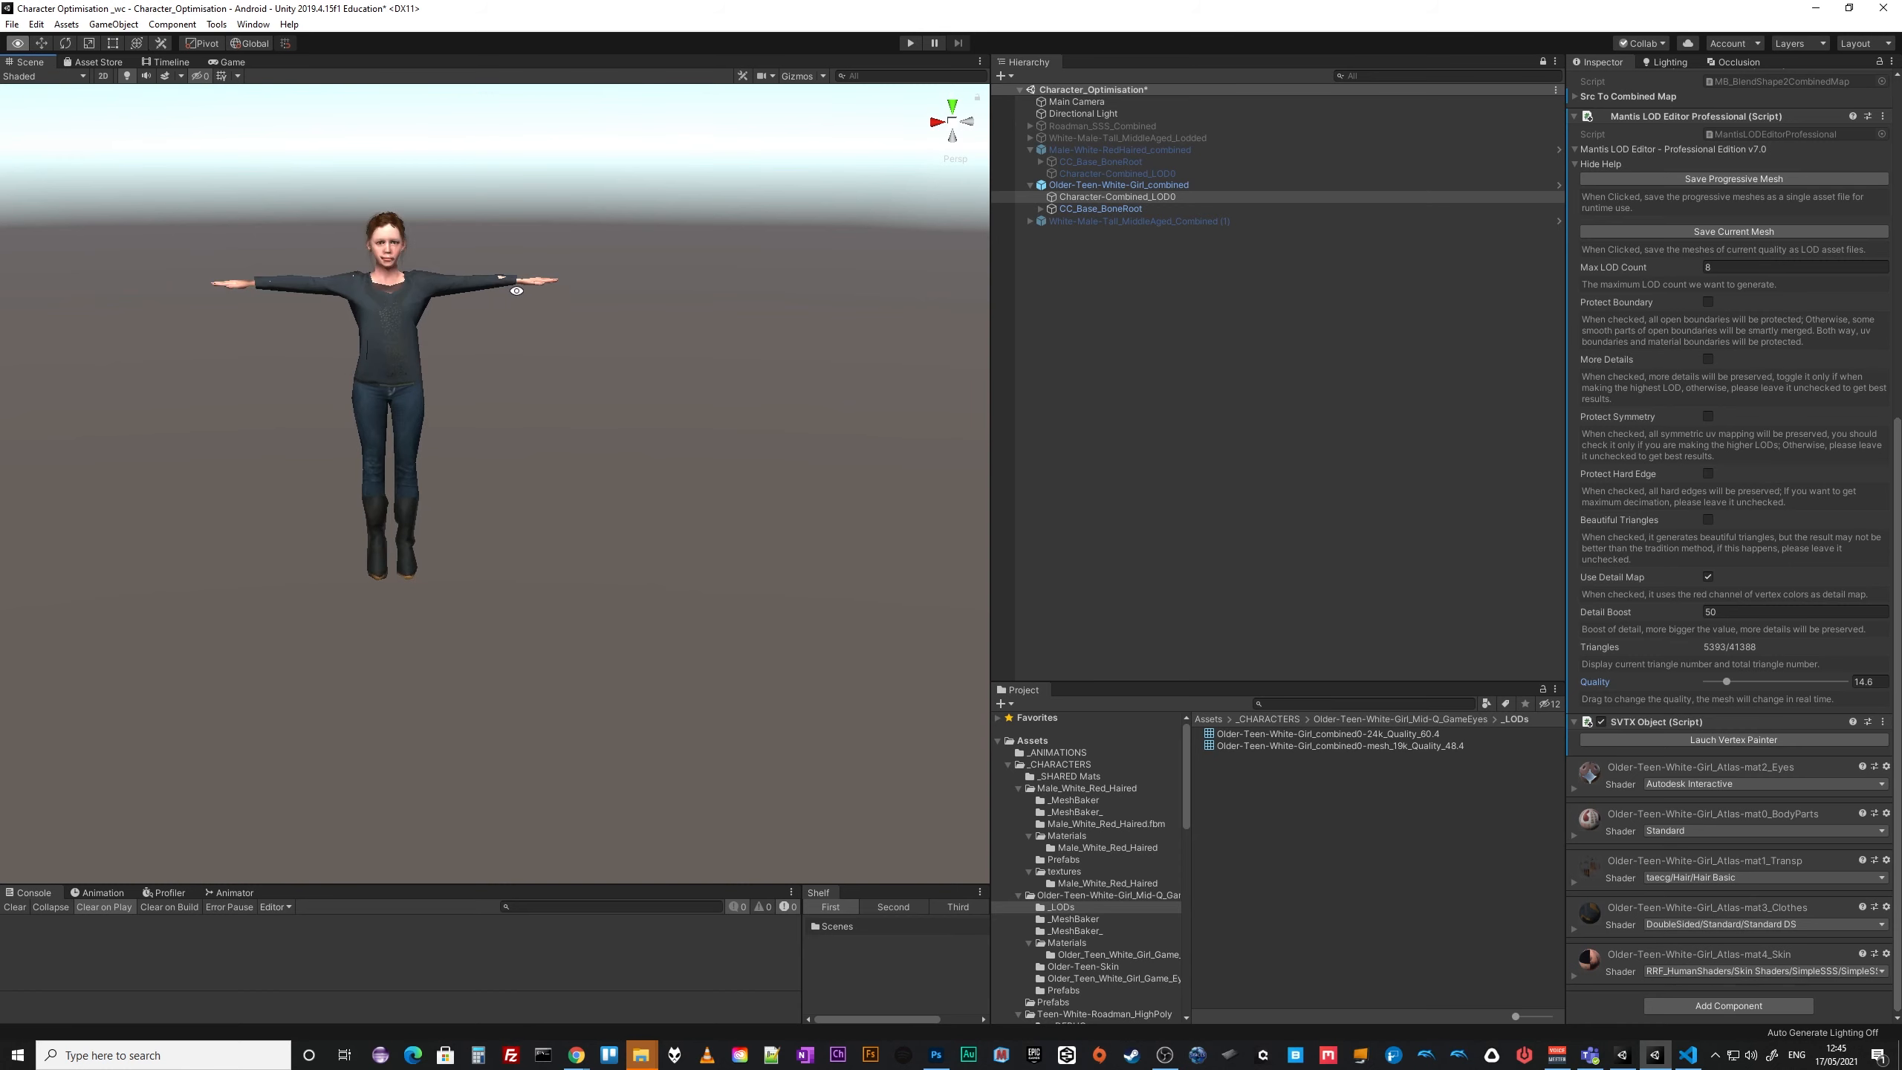
# Try Protect Hard Edge on the older teen girl's mesh with the quality lowered to about 15.1.
pyautogui.click(1708, 473)
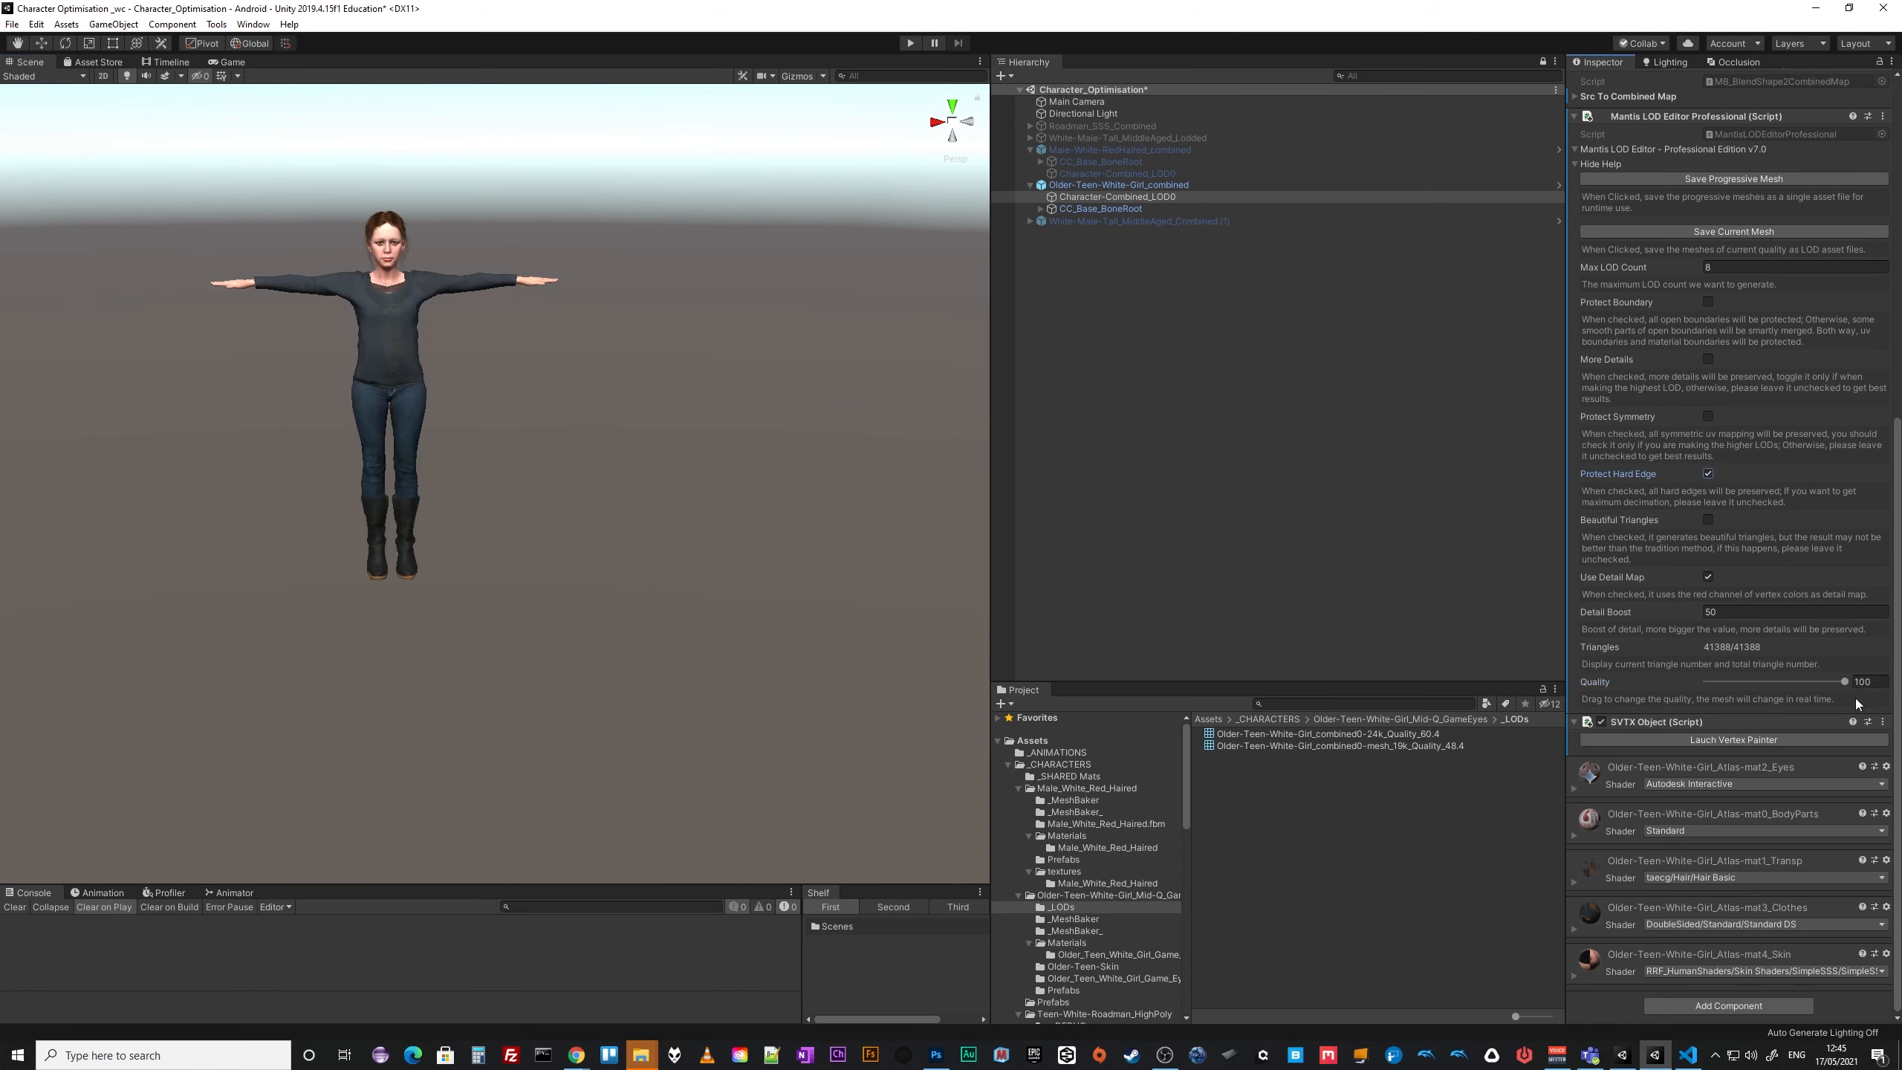
pyautogui.moveTo(1726, 681)
pyautogui.mouseDown()
pyautogui.moveTo(1833, 681)
pyautogui.moveTo(1708, 686)
pyautogui.moveTo(1726, 687)
pyautogui.mouseUp()
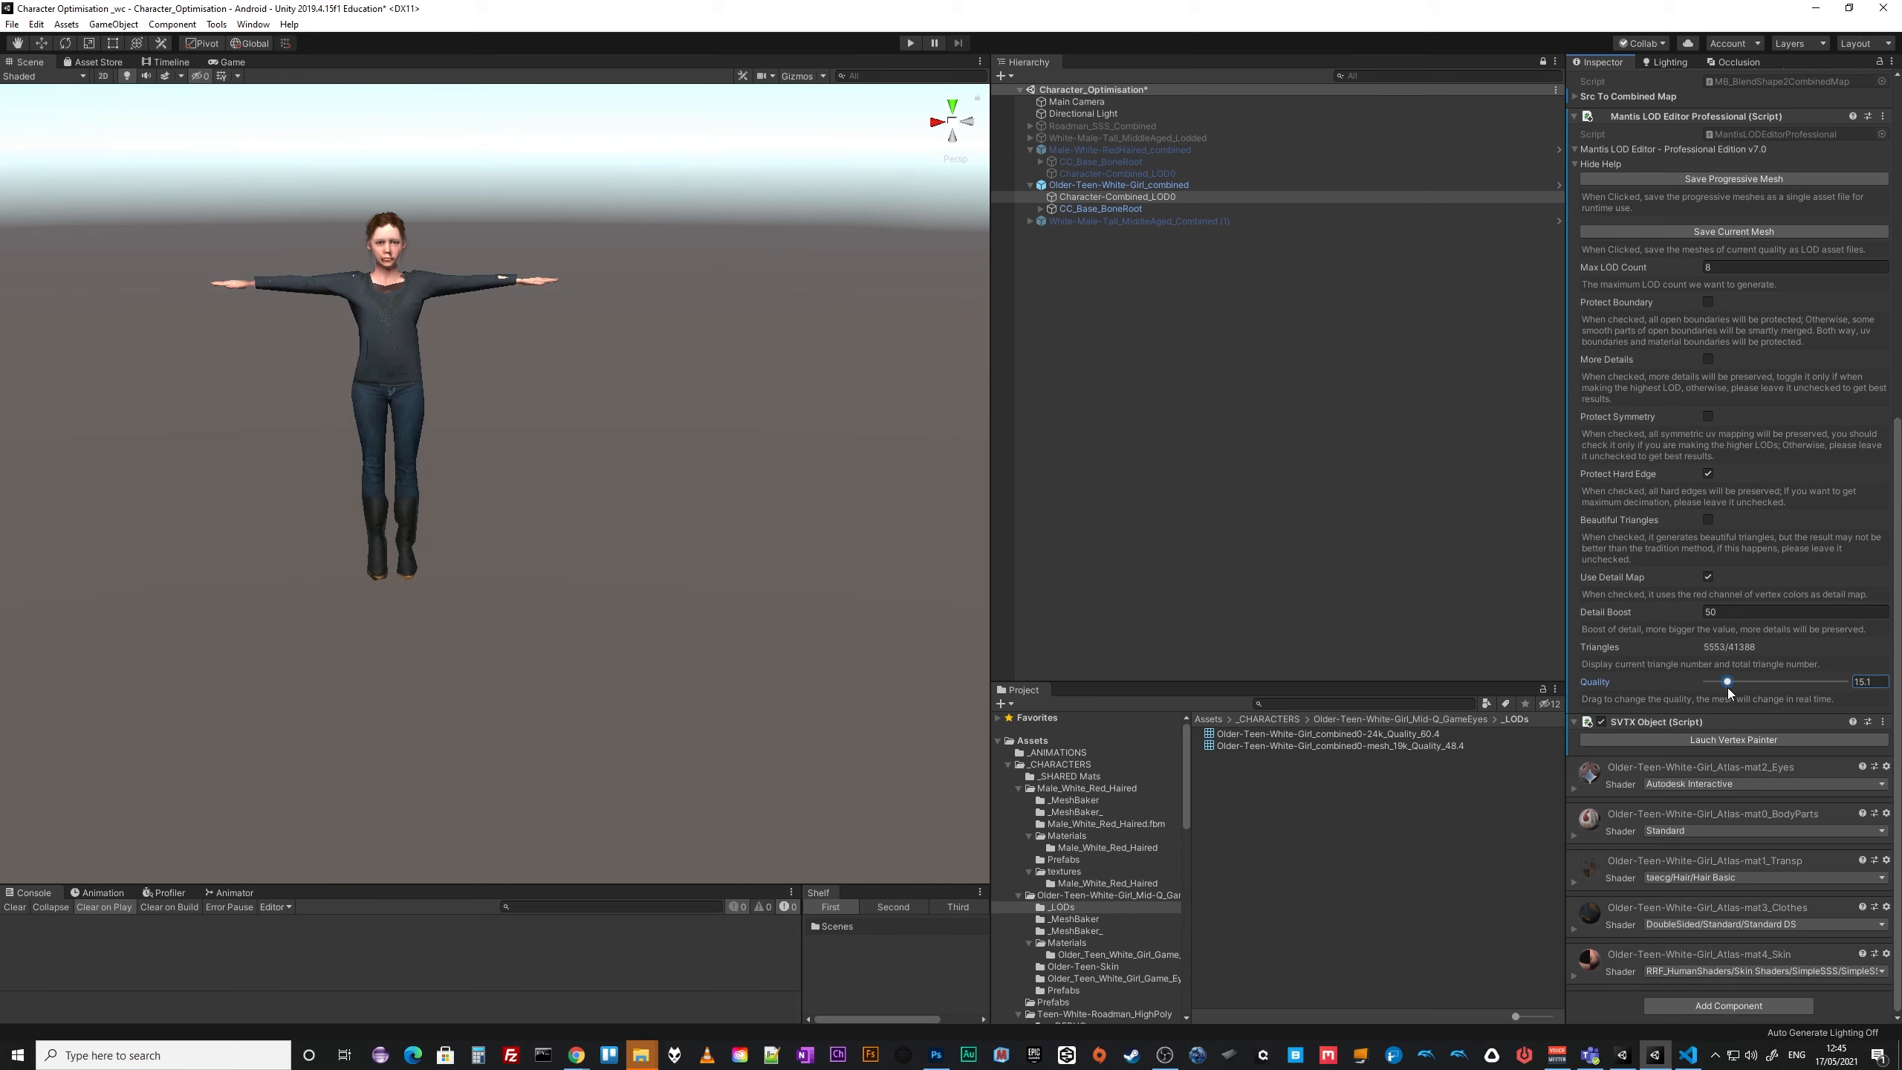
pyautogui.moveTo(1726, 687); pyautogui.dragTo(1727, 691)
# Try exact quality values of 15, 15.4, 15.3, 15.2 and 15.9 on the mesh.
pyautogui.click(1867, 683)
pyautogui.press('BackSpace')
pyautogui.write('5')
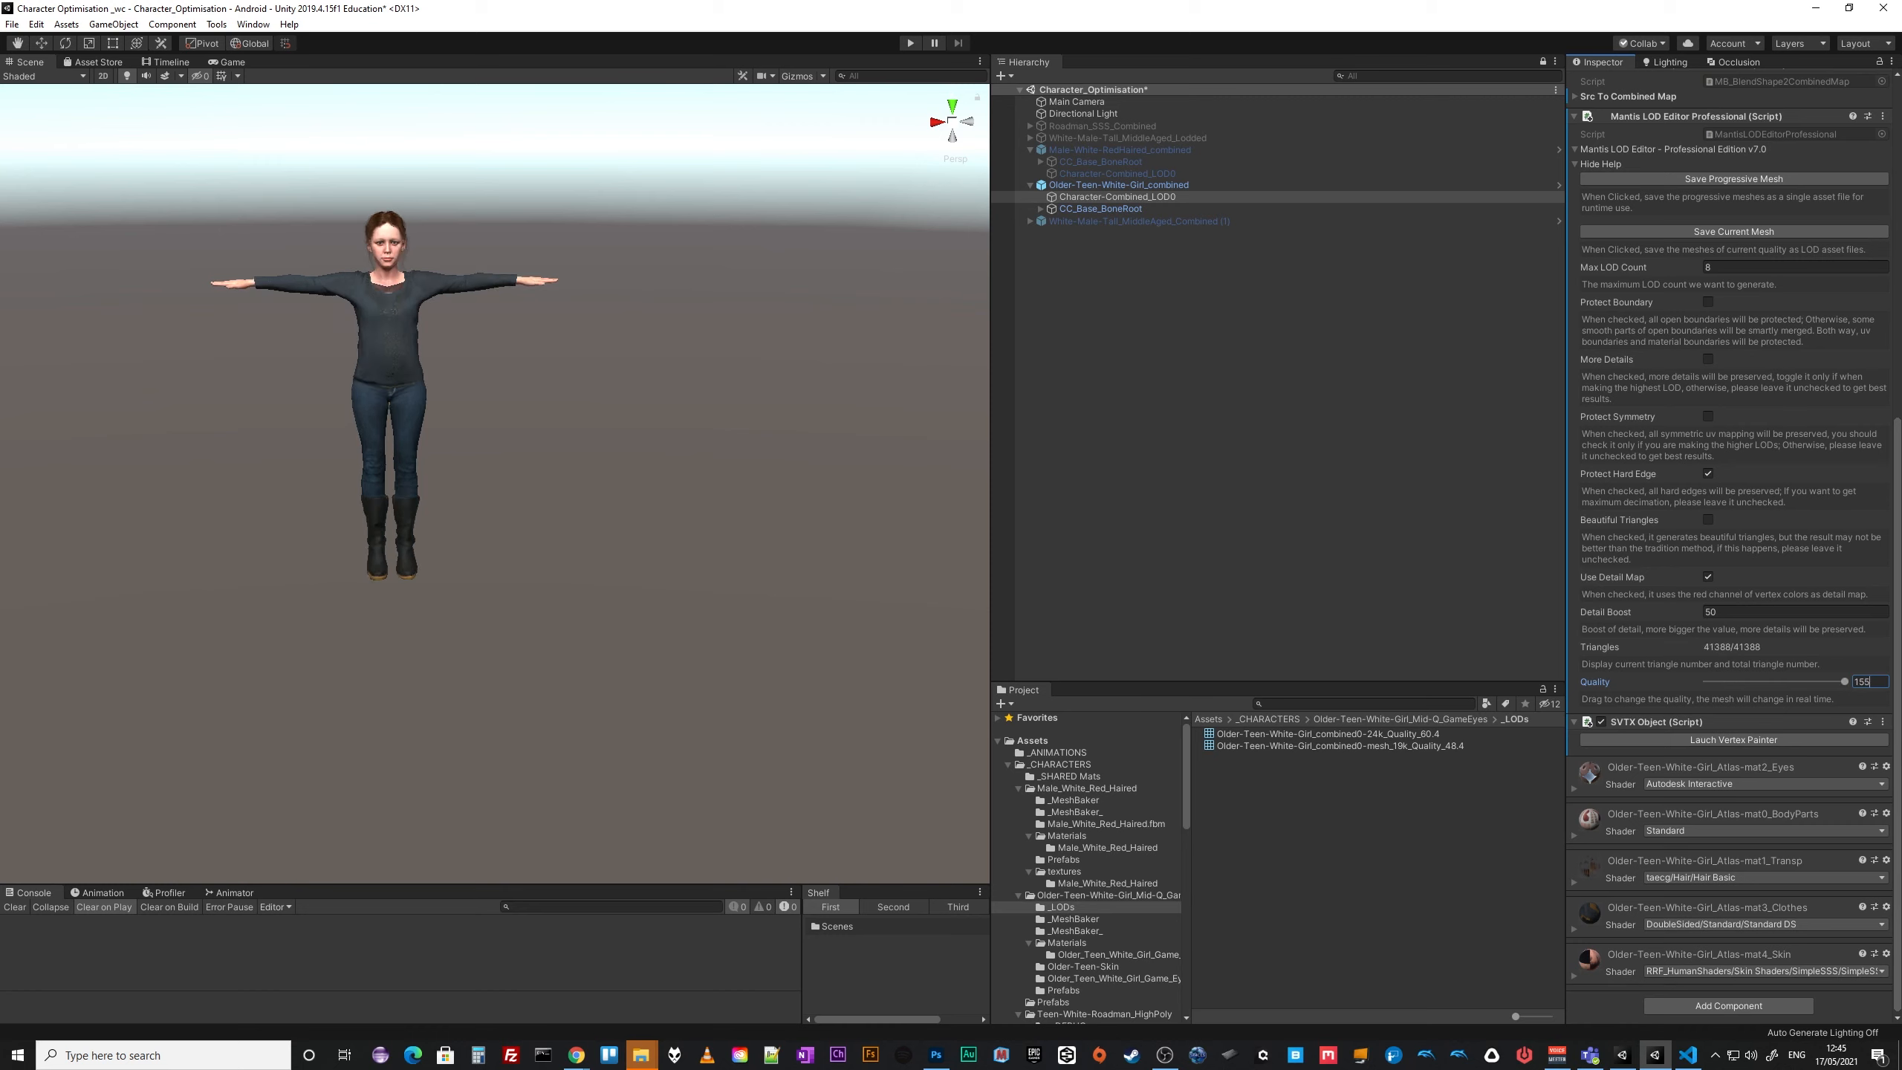
pyautogui.press('BackSpace')
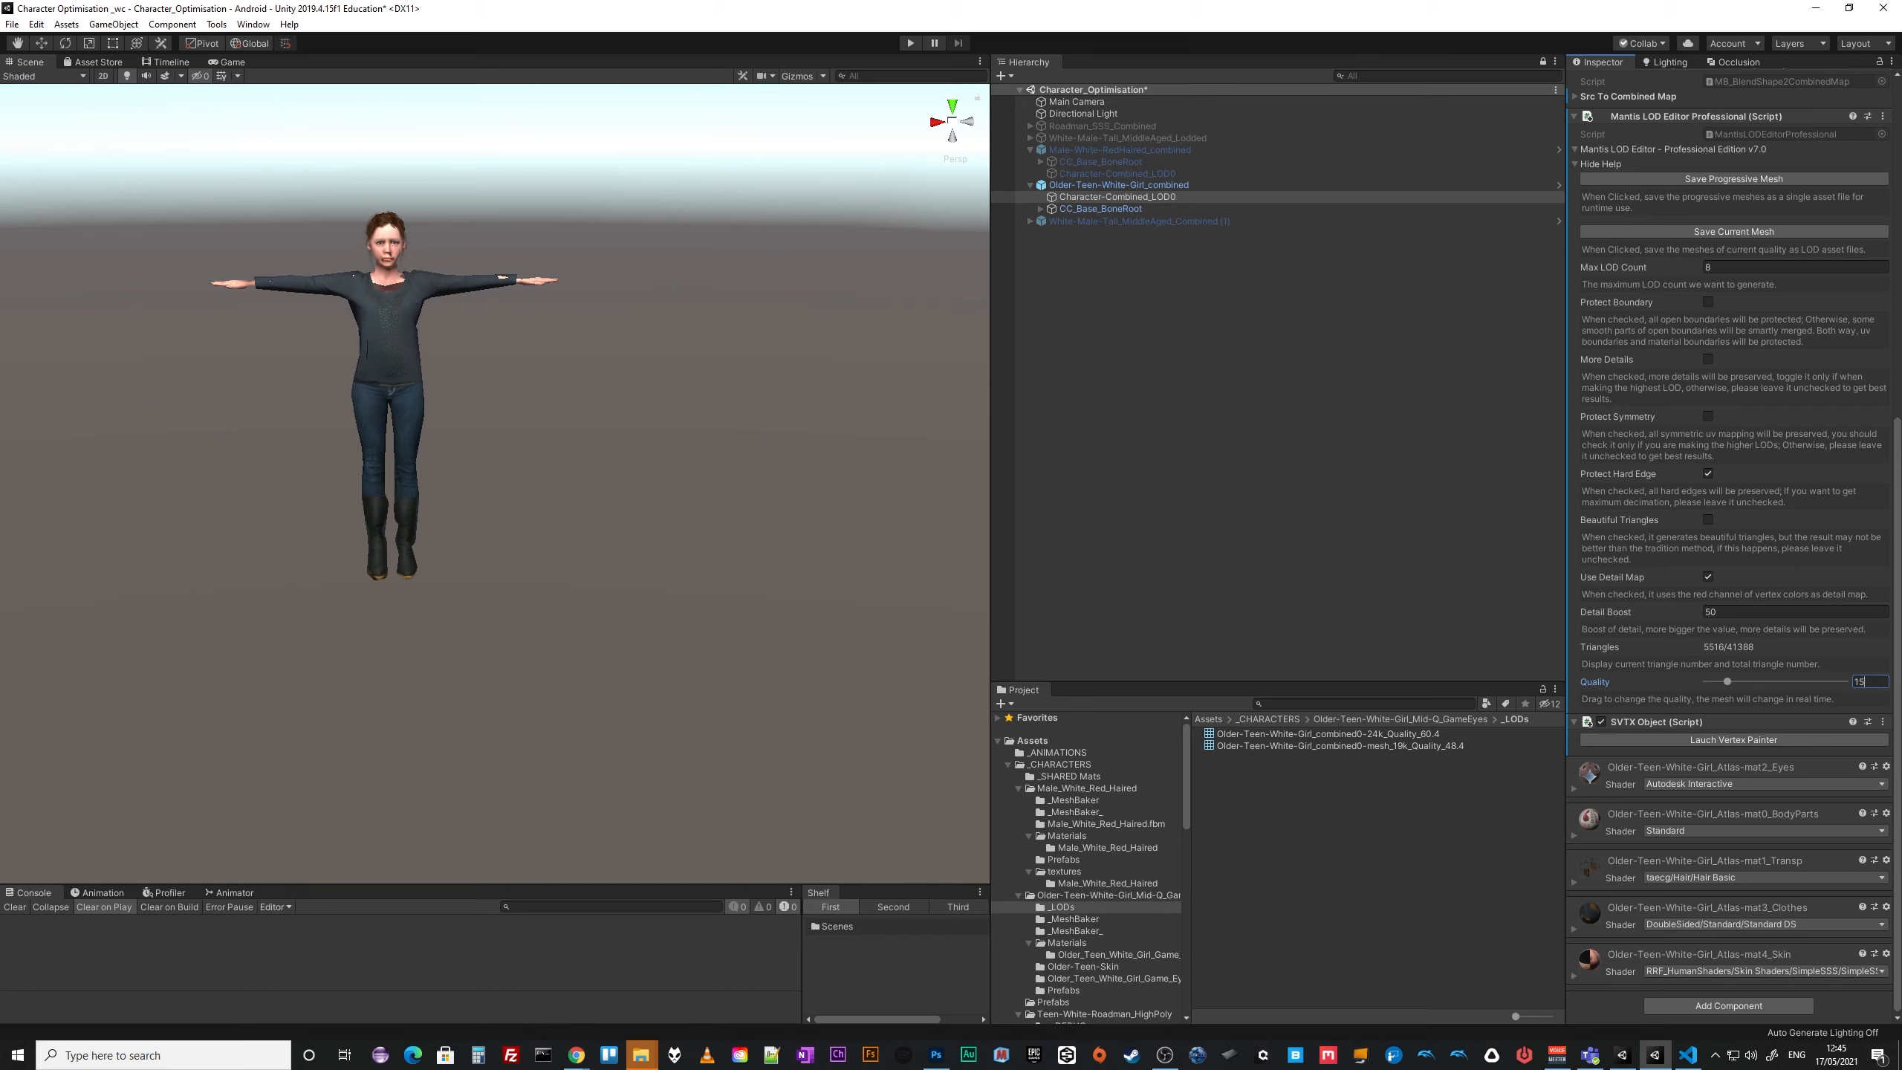
pyautogui.write('.4')
pyautogui.press('BackSpace')
pyautogui.write('3')
pyautogui.press('BackSpace')
pyautogui.write('2')
pyautogui.press('BackSpace')
pyautogui.write('9')
# Compare Protect Boundary at about 21.6 quality with Protect Boundary and Protect Hard Edge both off at about 15.1.
pyautogui.click(1707, 301)
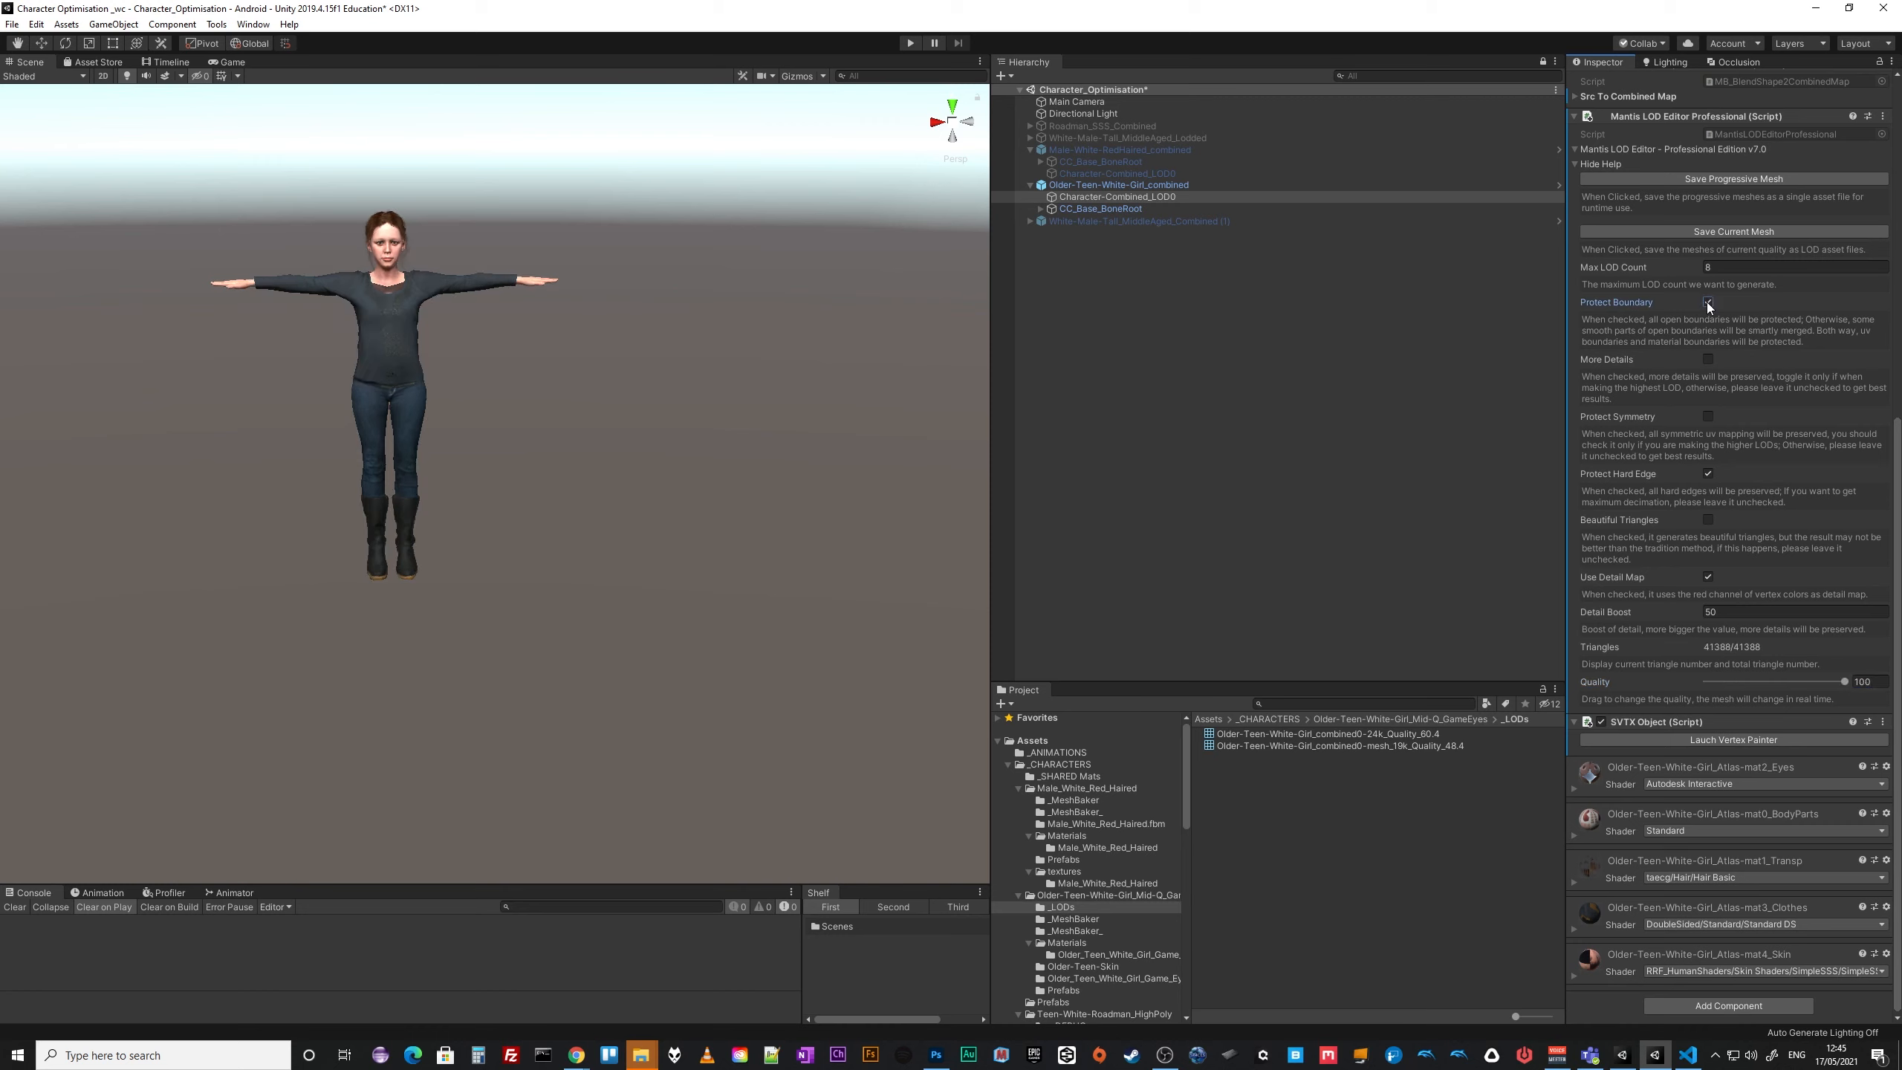
pyautogui.moveTo(1844, 682); pyautogui.dragTo(1736, 687)
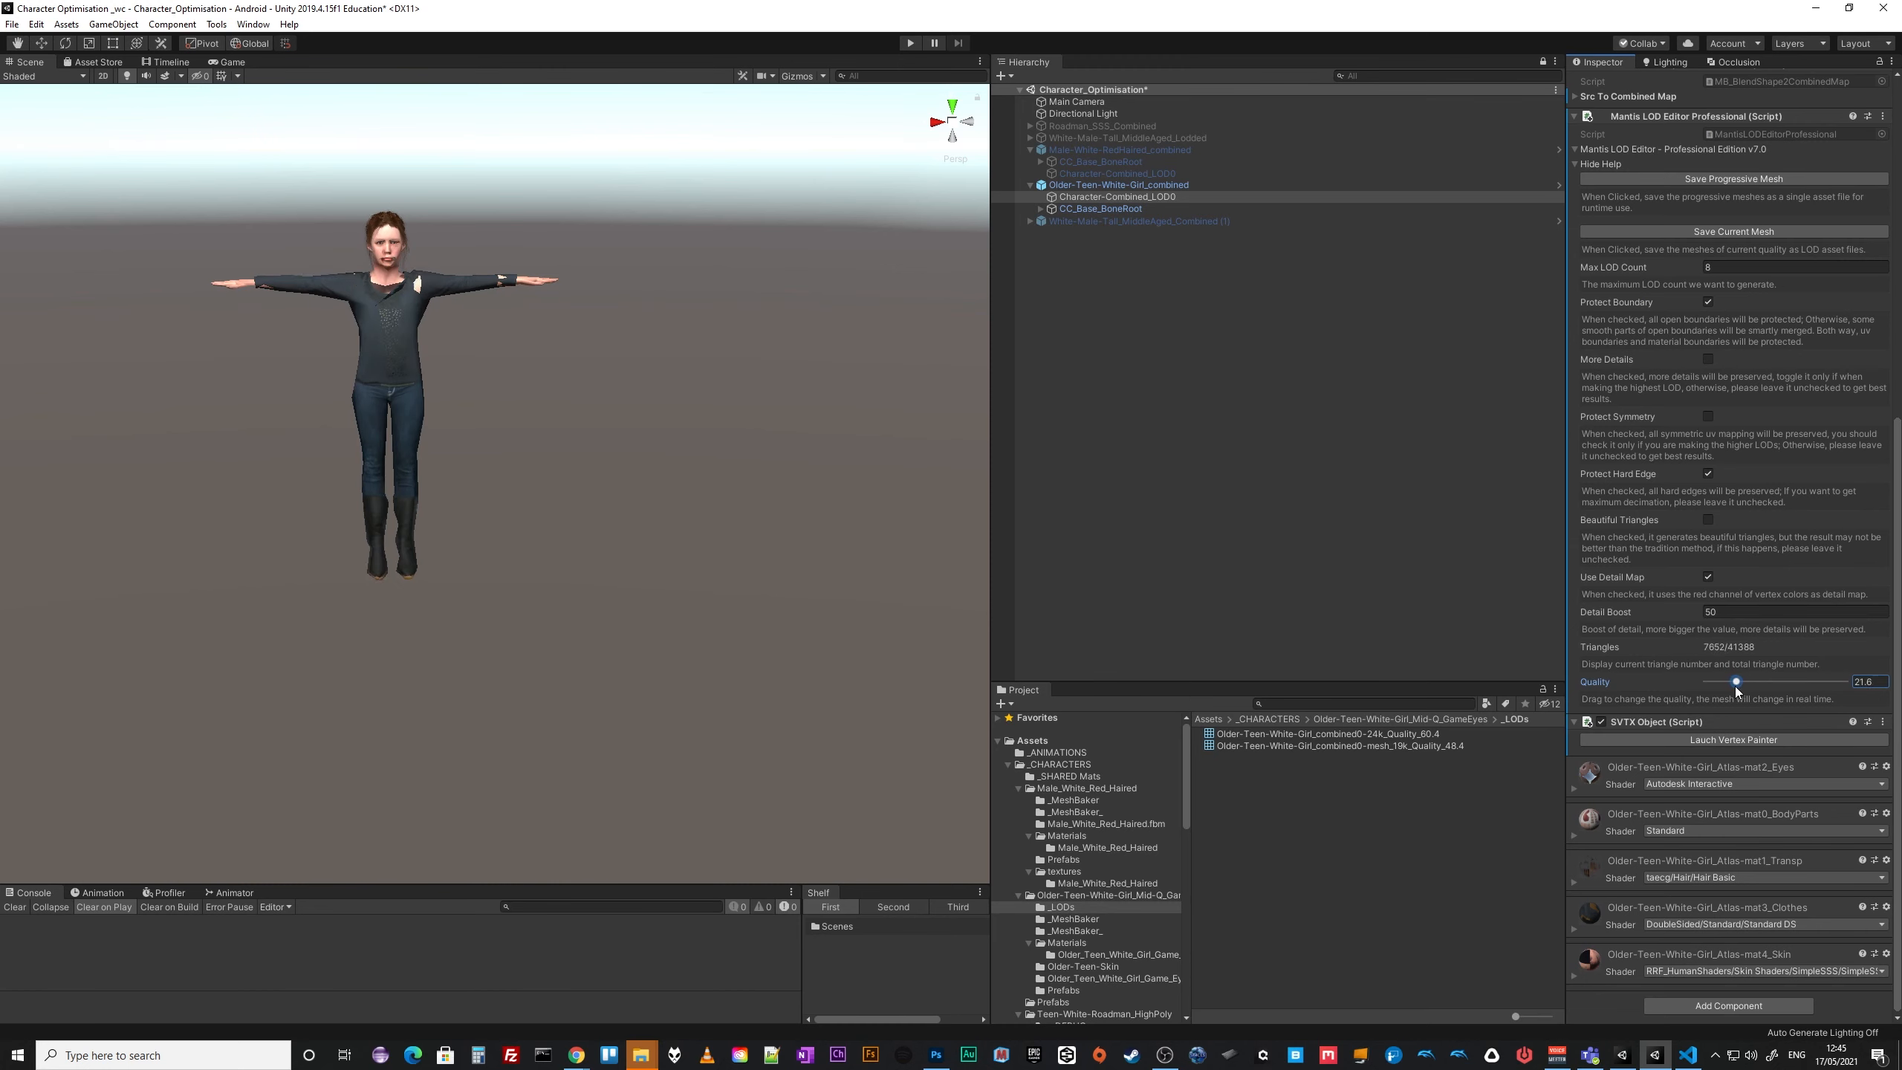
pyautogui.click(1708, 301)
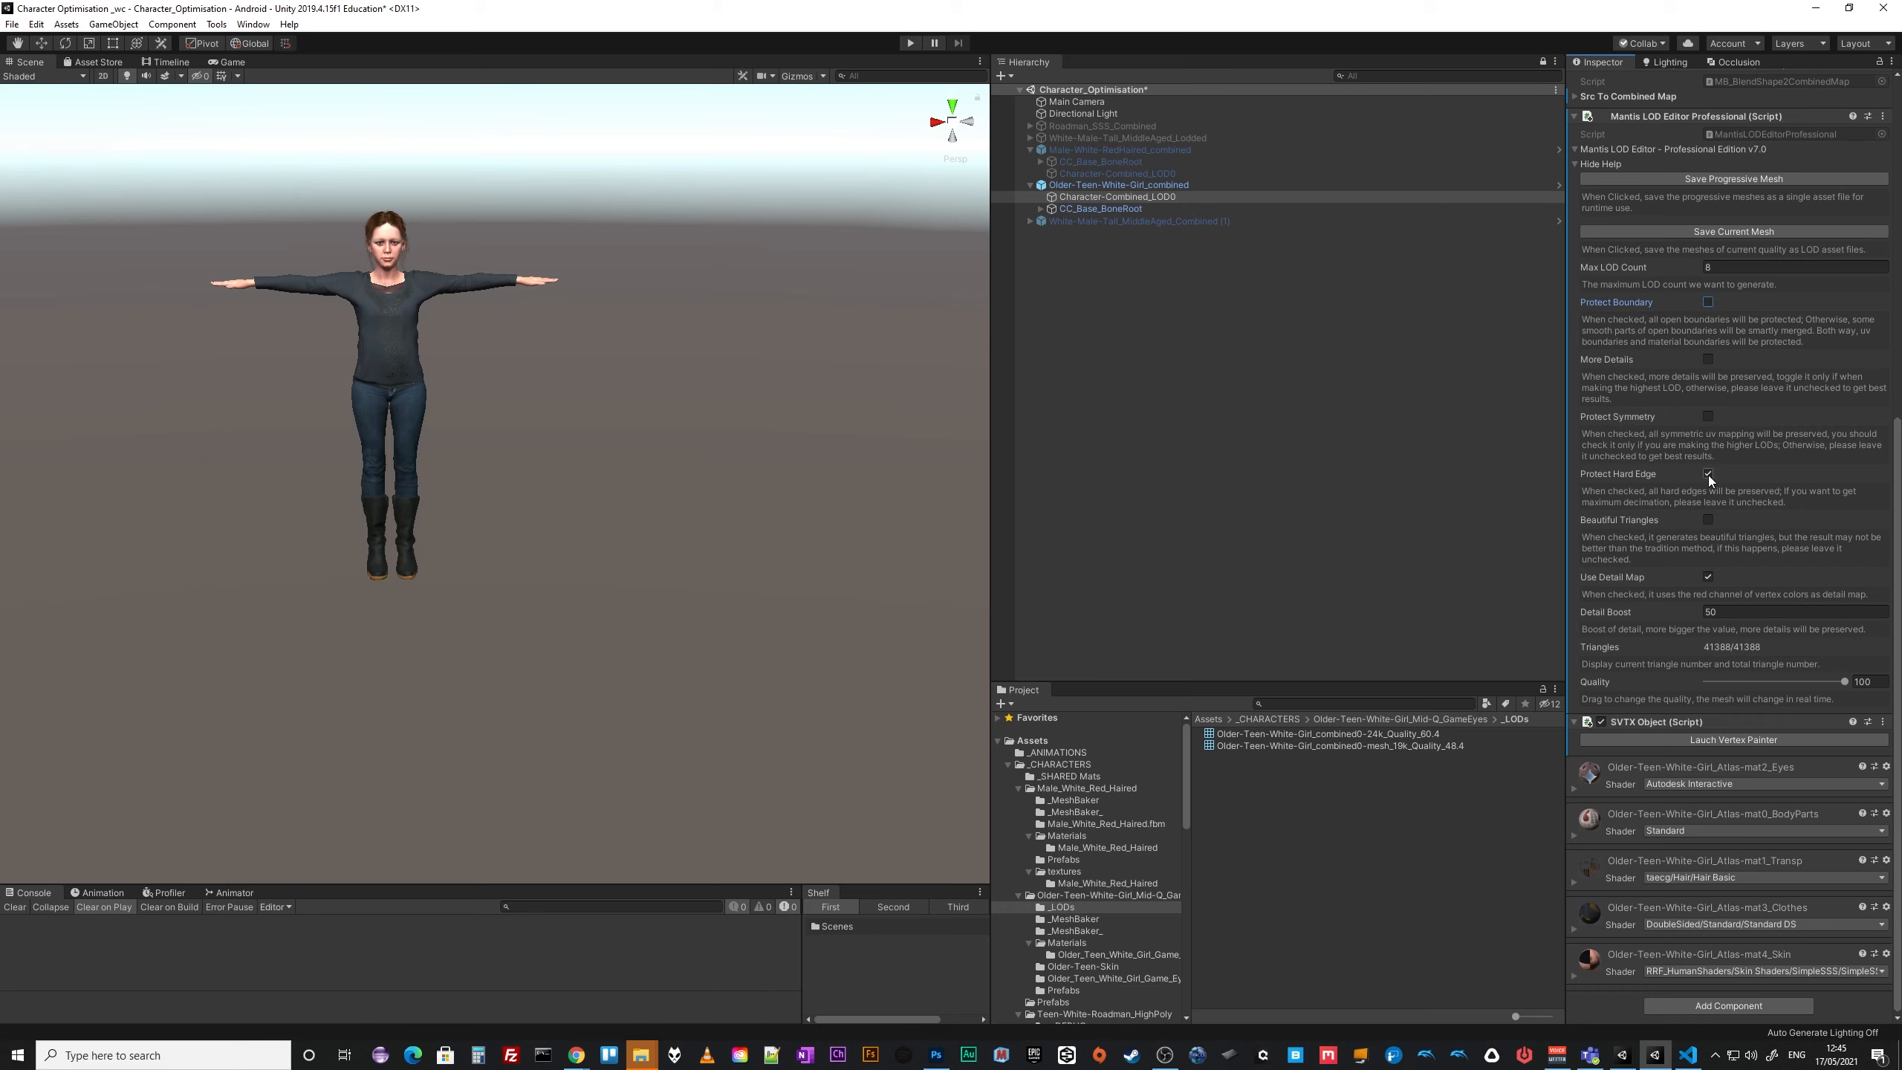
pyautogui.moveTo(1844, 681); pyautogui.dragTo(1725, 687)
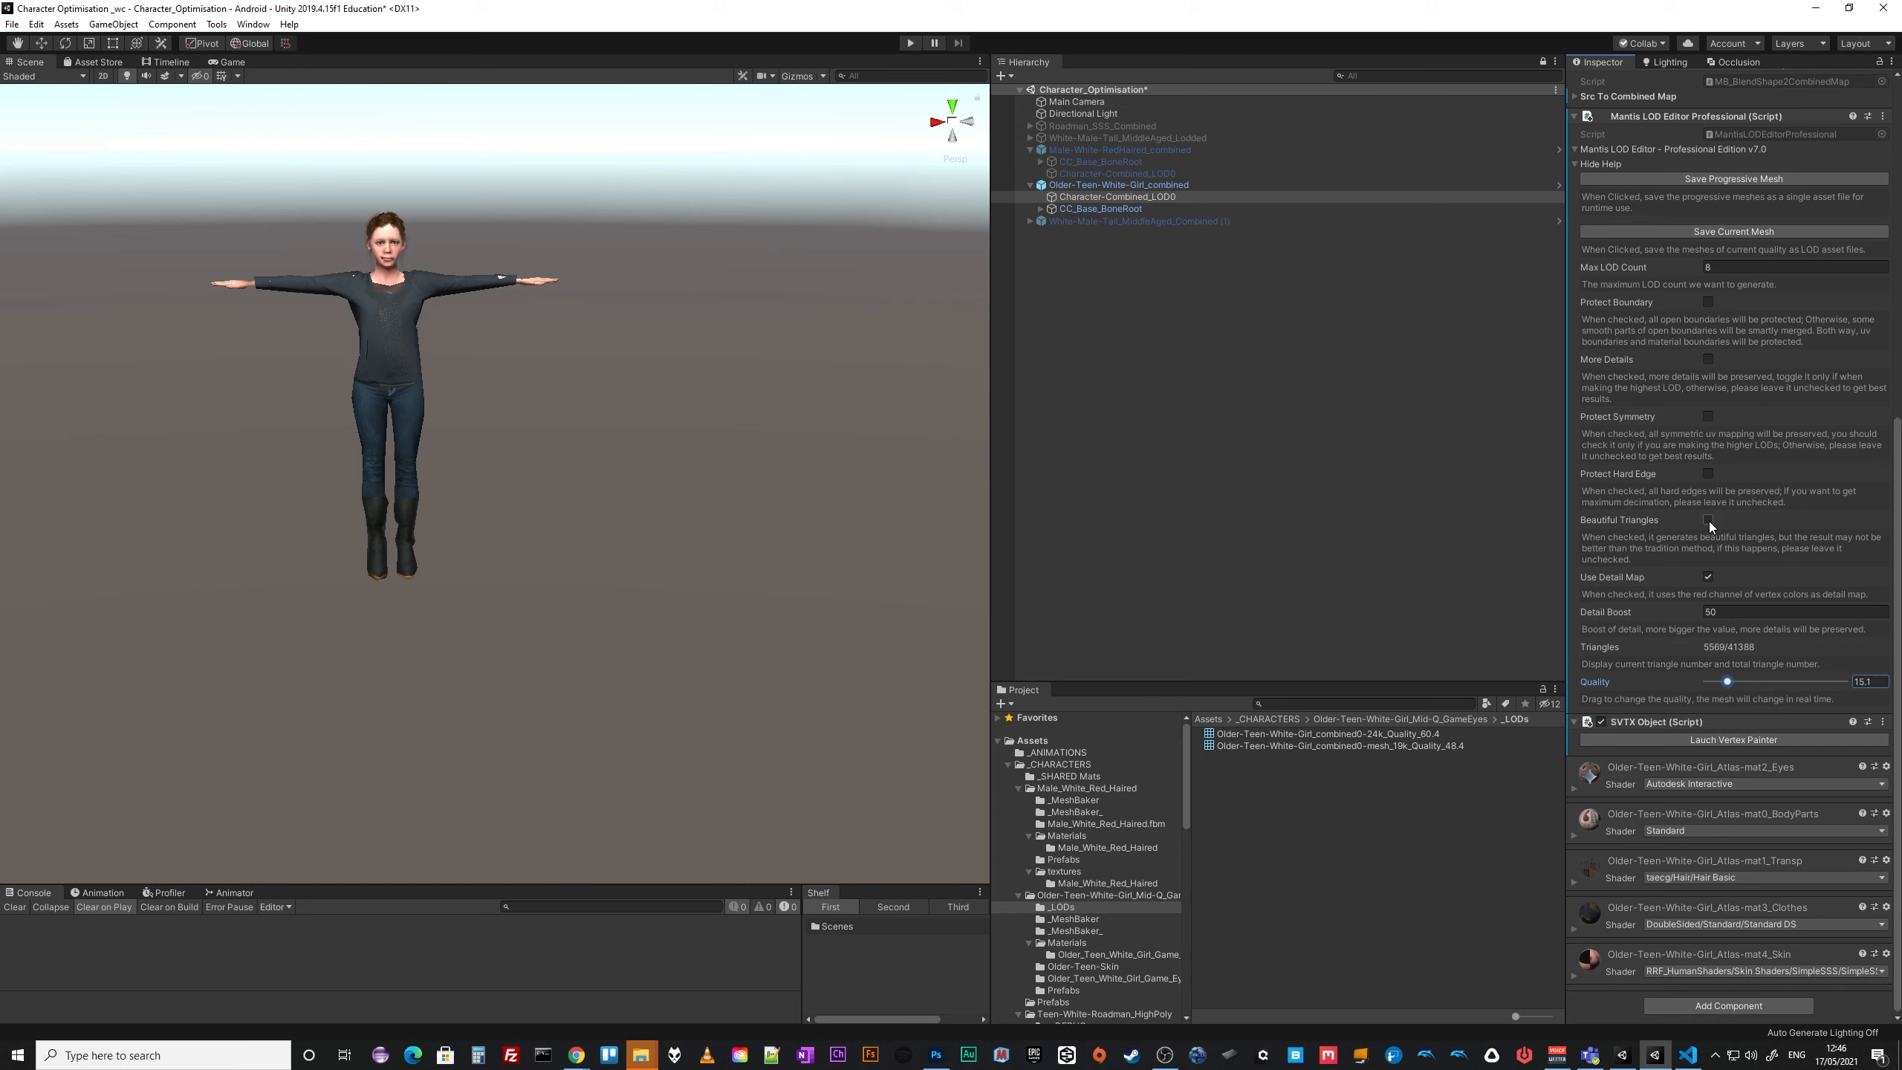
# Turn off Use Detail Map, leave Protect Hard Edge disabled, and lower the quality to about 2.2.
pyautogui.click(1709, 474)
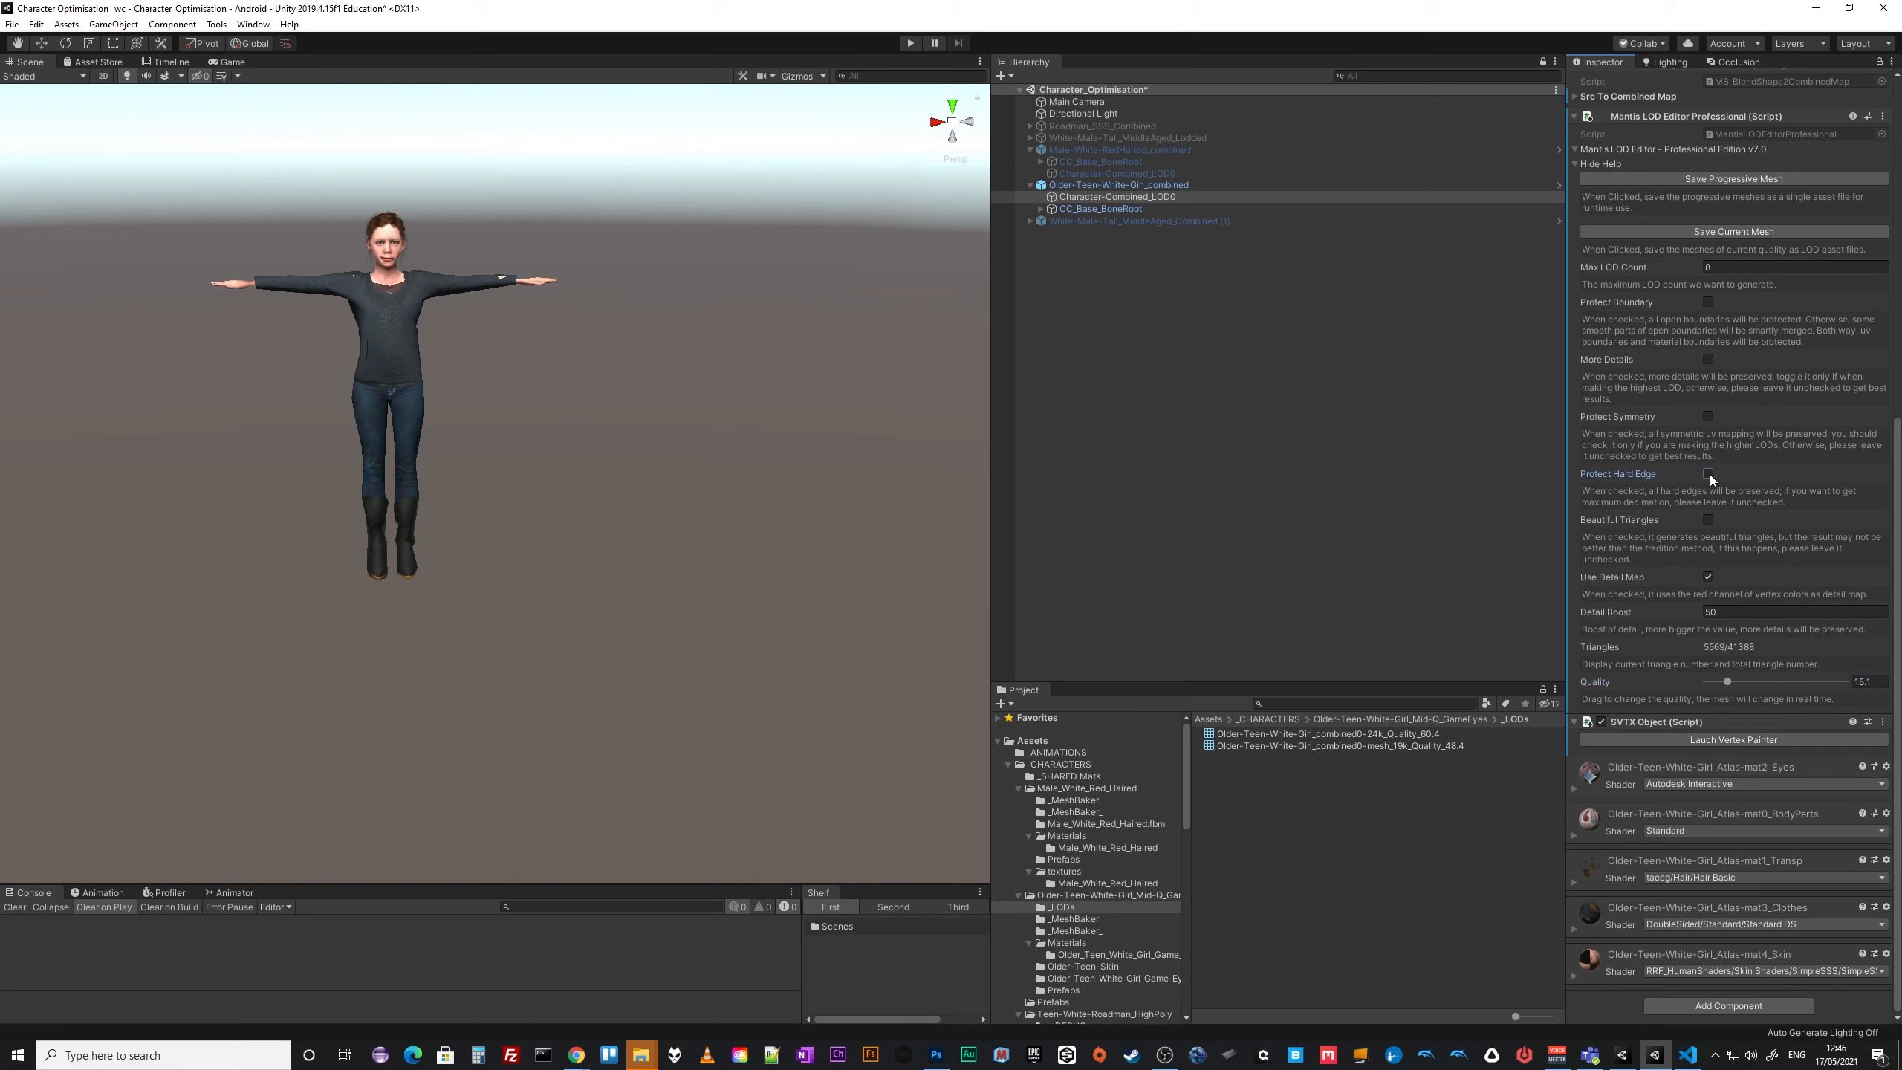
pyautogui.click(1709, 577)
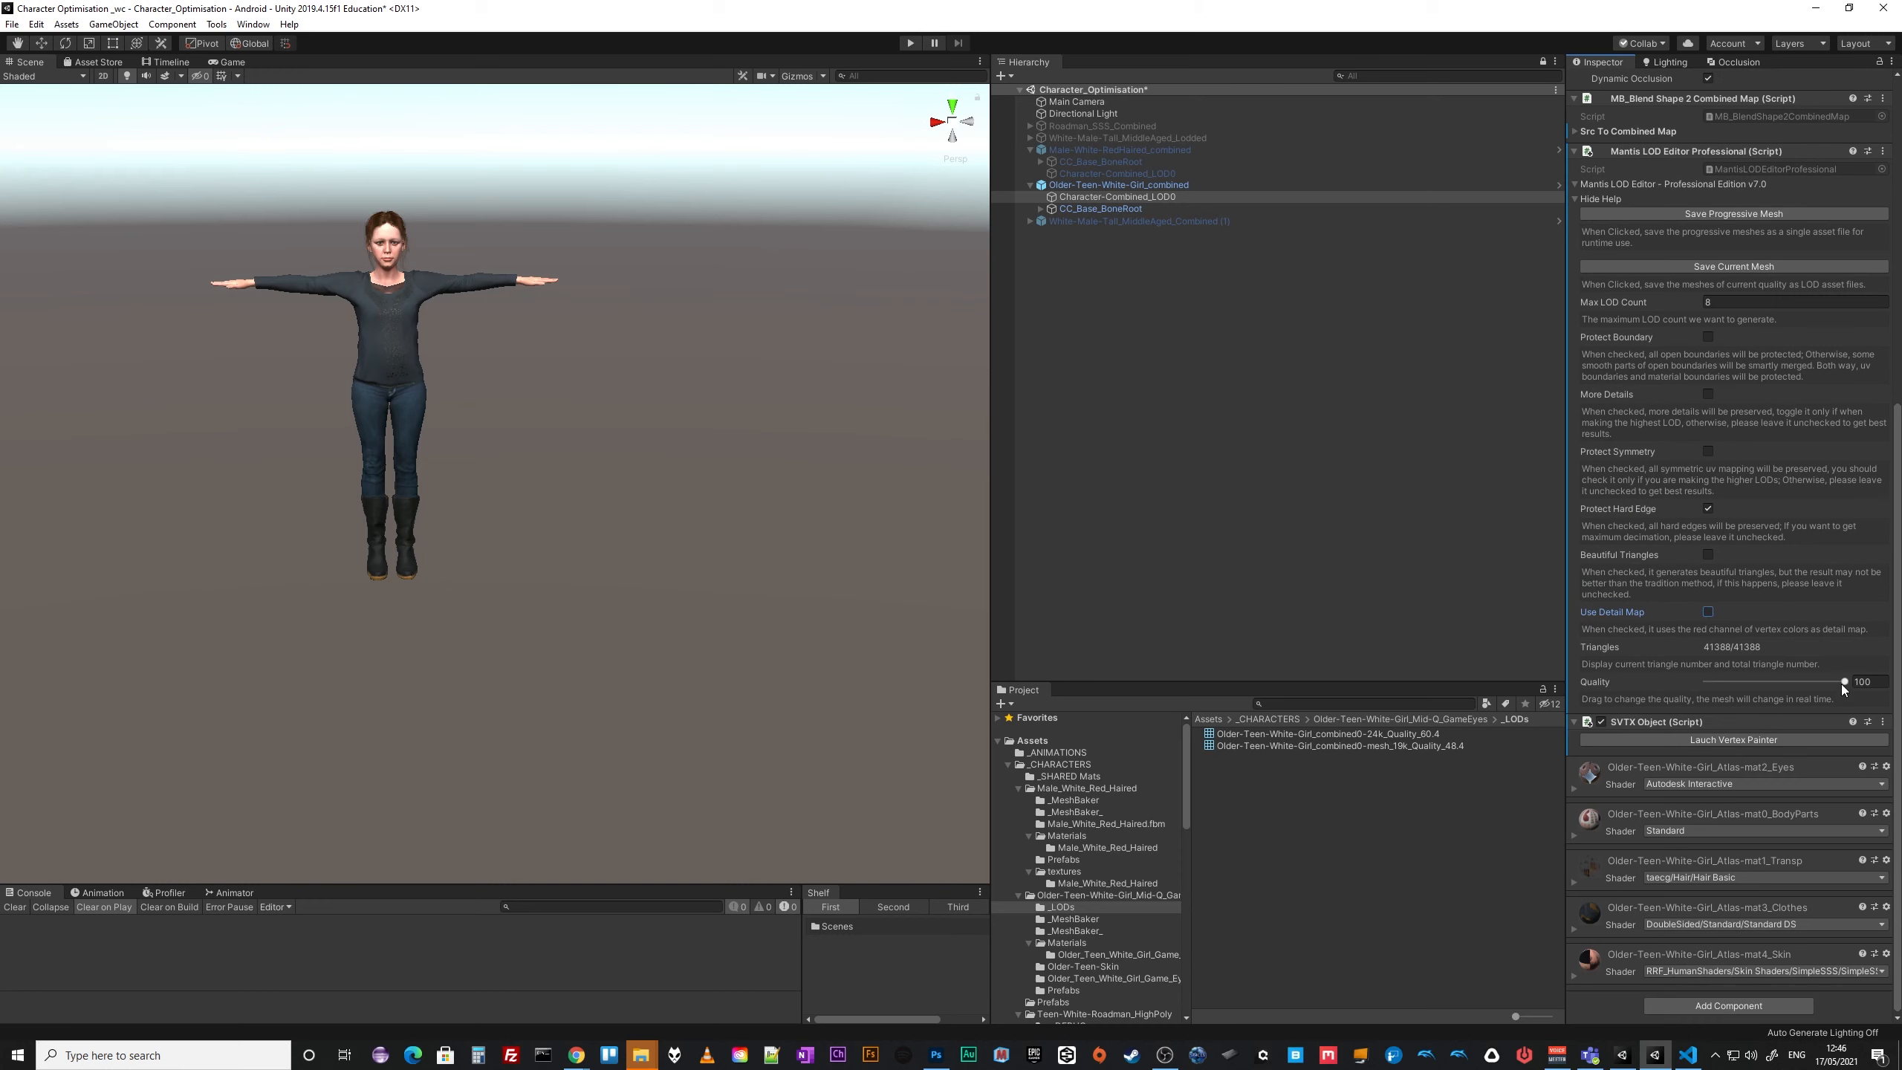
pyautogui.moveTo(1841, 685); pyautogui.dragTo(1744, 696)
pyautogui.click(1709, 510)
pyautogui.moveTo(1845, 681); pyautogui.dragTo(1710, 690)
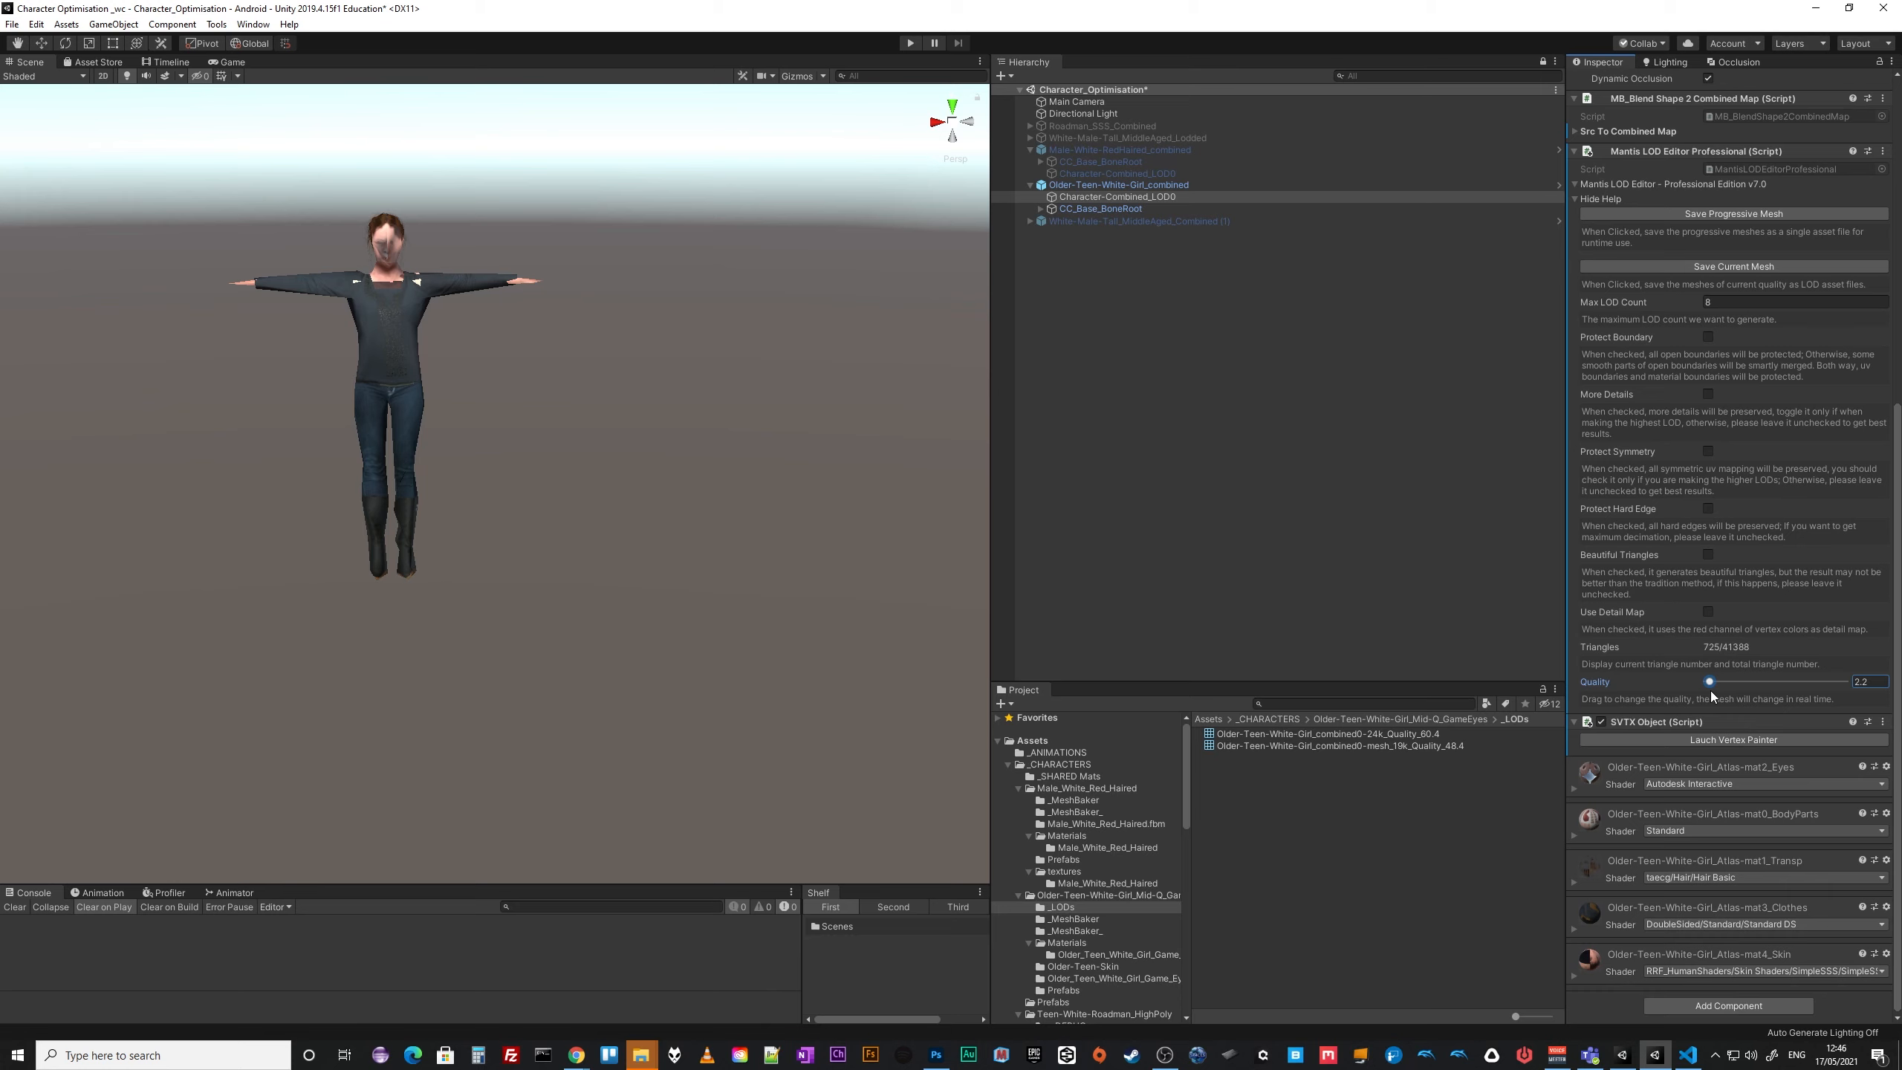
# Inspect the heavily reduced character from far away and close up to judge it as a distant LOD.
pyautogui.keyDown('alt'); pyautogui.moveTo(641, 608); pyautogui.dragTo(1900, 616, button='right'); pyautogui.keyUp('alt')
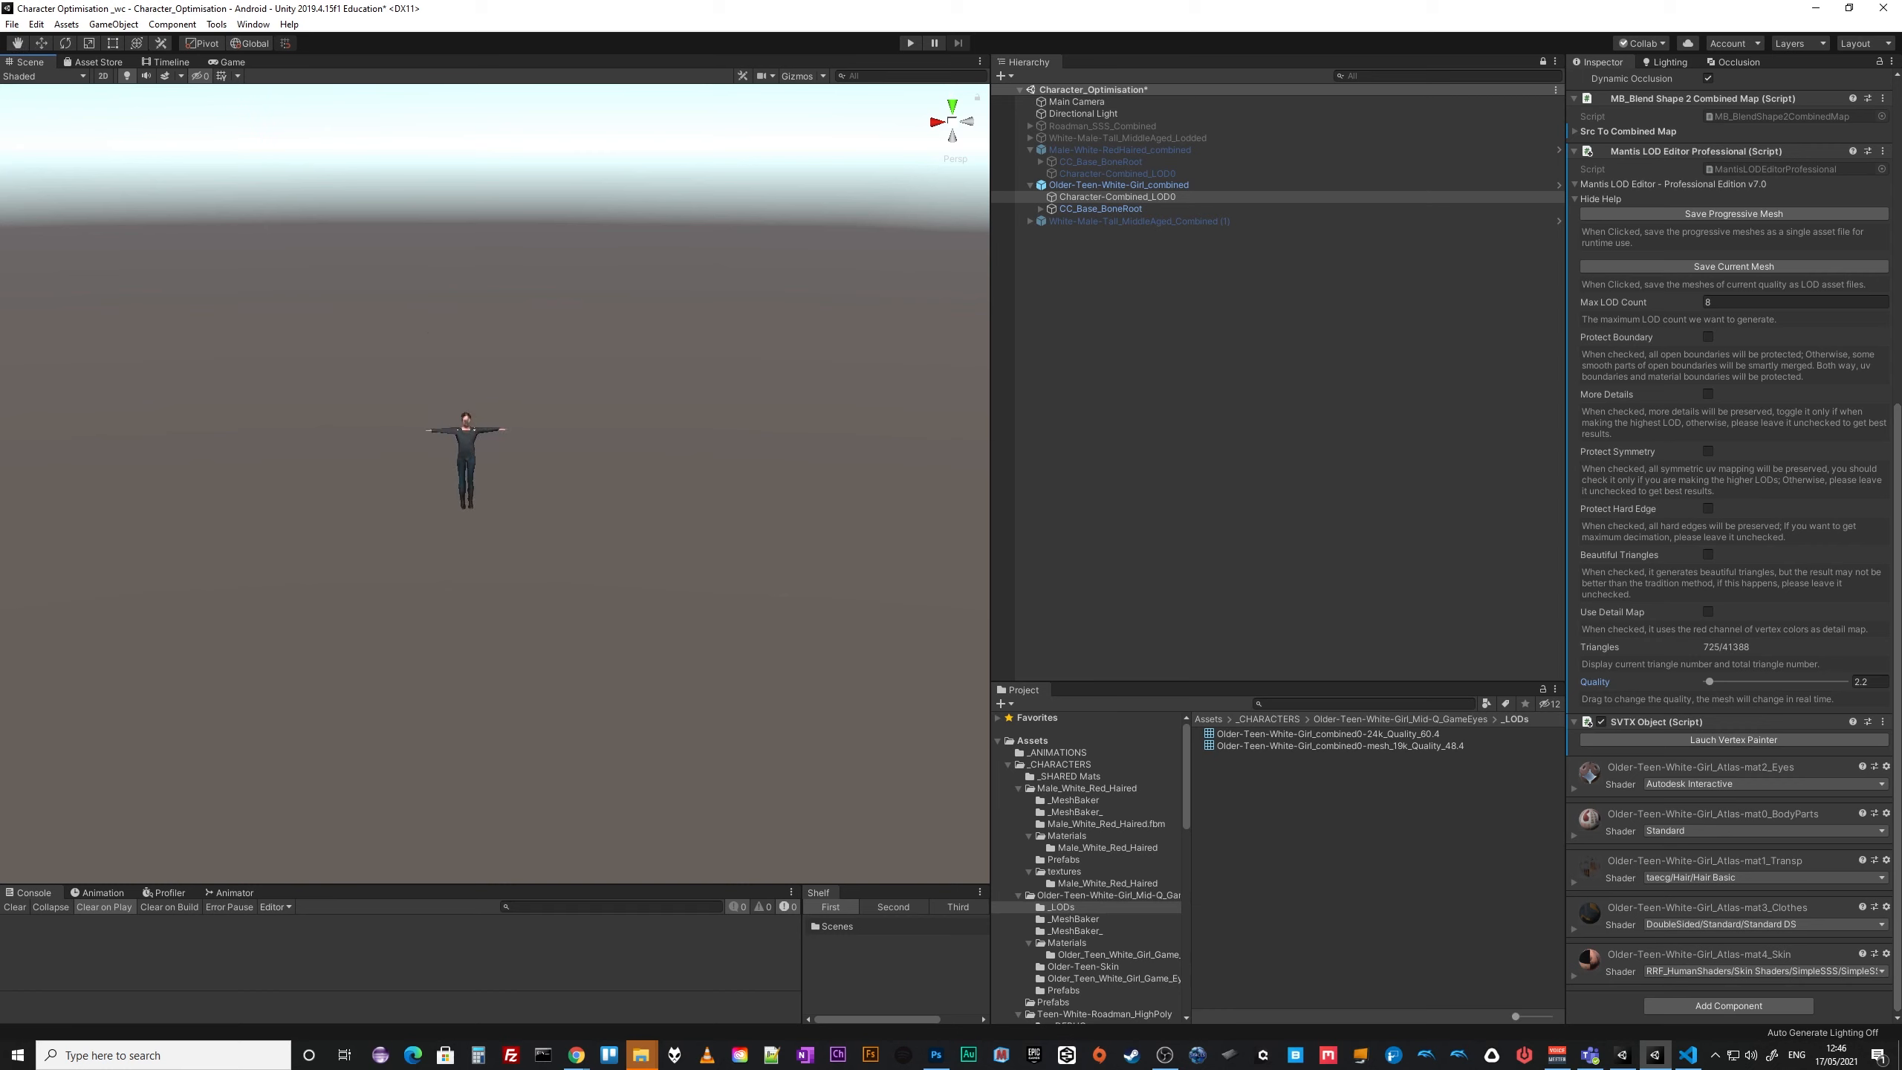
pyautogui.keyDown('alt'); pyautogui.moveTo(584, 477); pyautogui.dragTo(713, 539, button='right'); pyautogui.keyUp('alt')
pyautogui.moveTo(560, 531); pyautogui.dragTo(637, 535, button='right')
pyautogui.moveTo(636, 535); pyautogui.dragTo(910, 552, button='middle')
pyautogui.keyDown('alt'); pyautogui.moveTo(910, 553); pyautogui.dragTo(505, 592, button='right'); pyautogui.keyUp('alt')
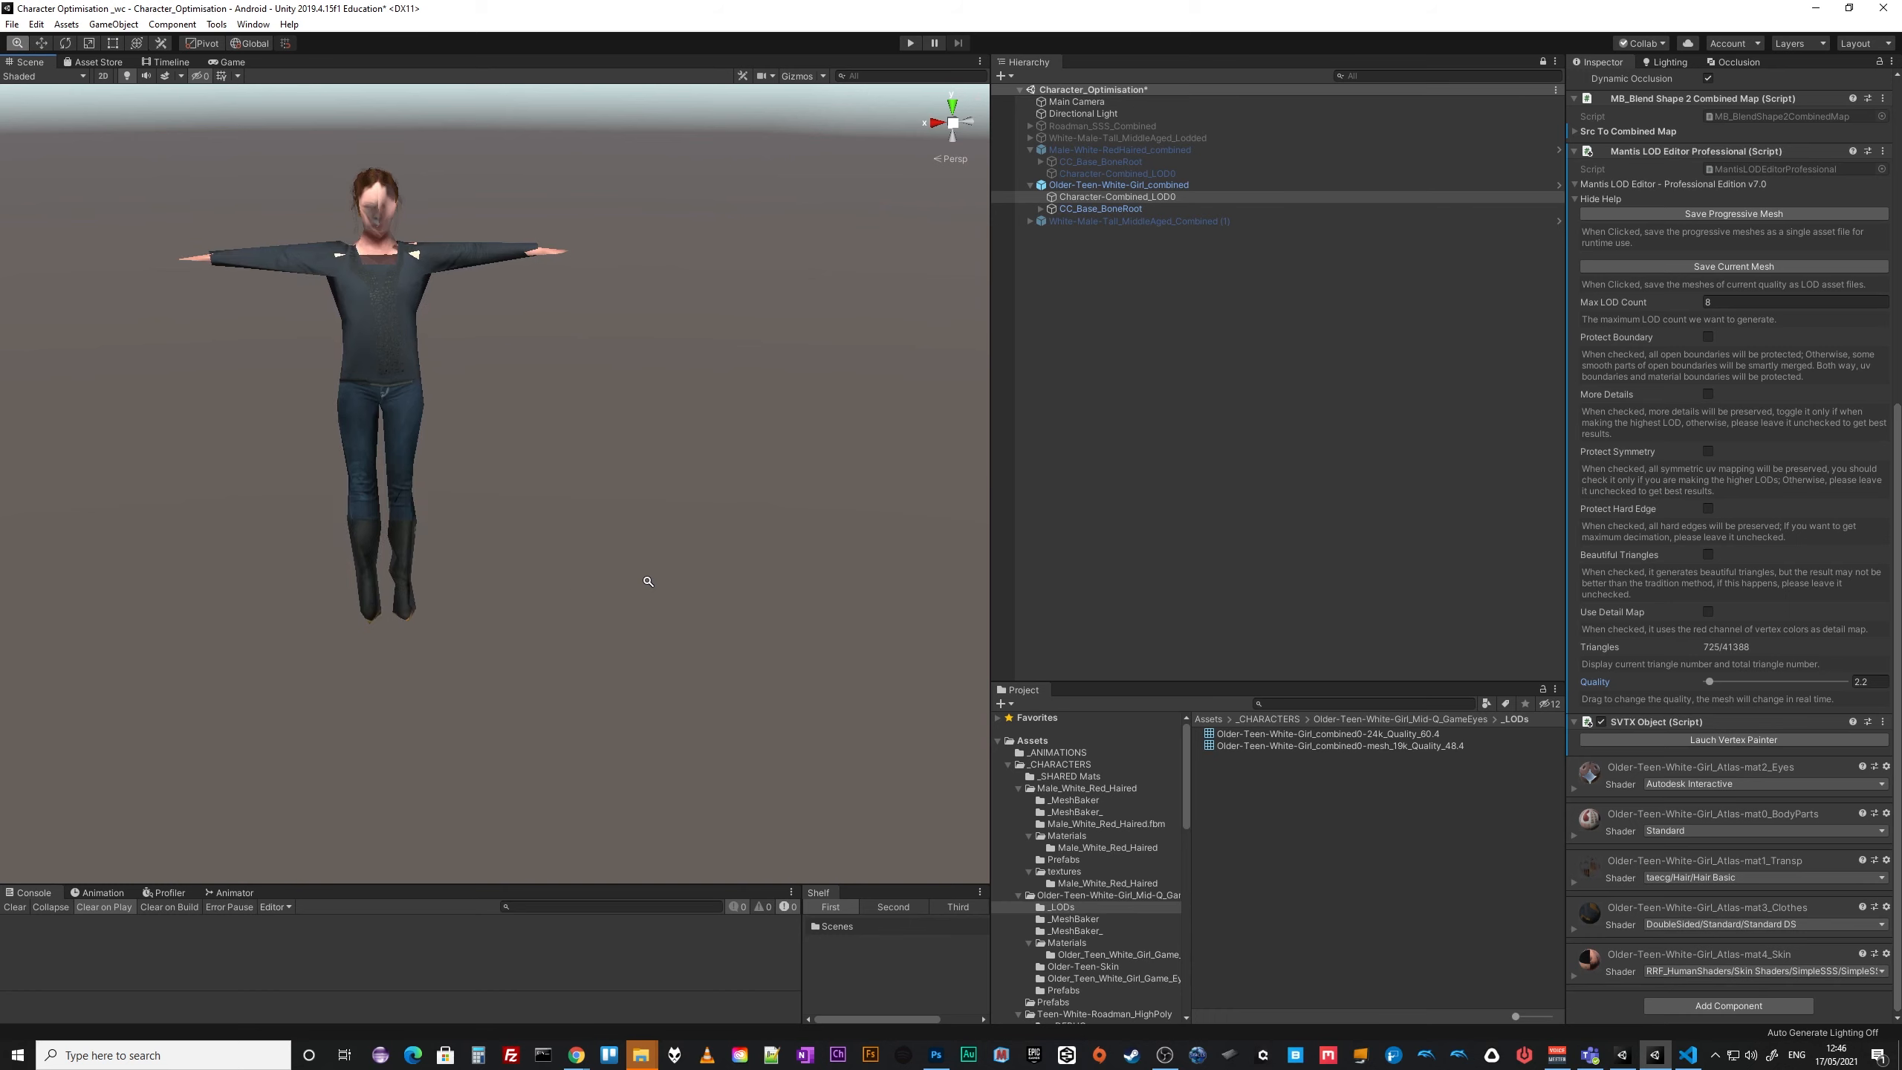
pyautogui.keyDown('alt'); pyautogui.moveTo(645, 581); pyautogui.dragTo(434, 330, button='right'); pyautogui.keyUp('alt')
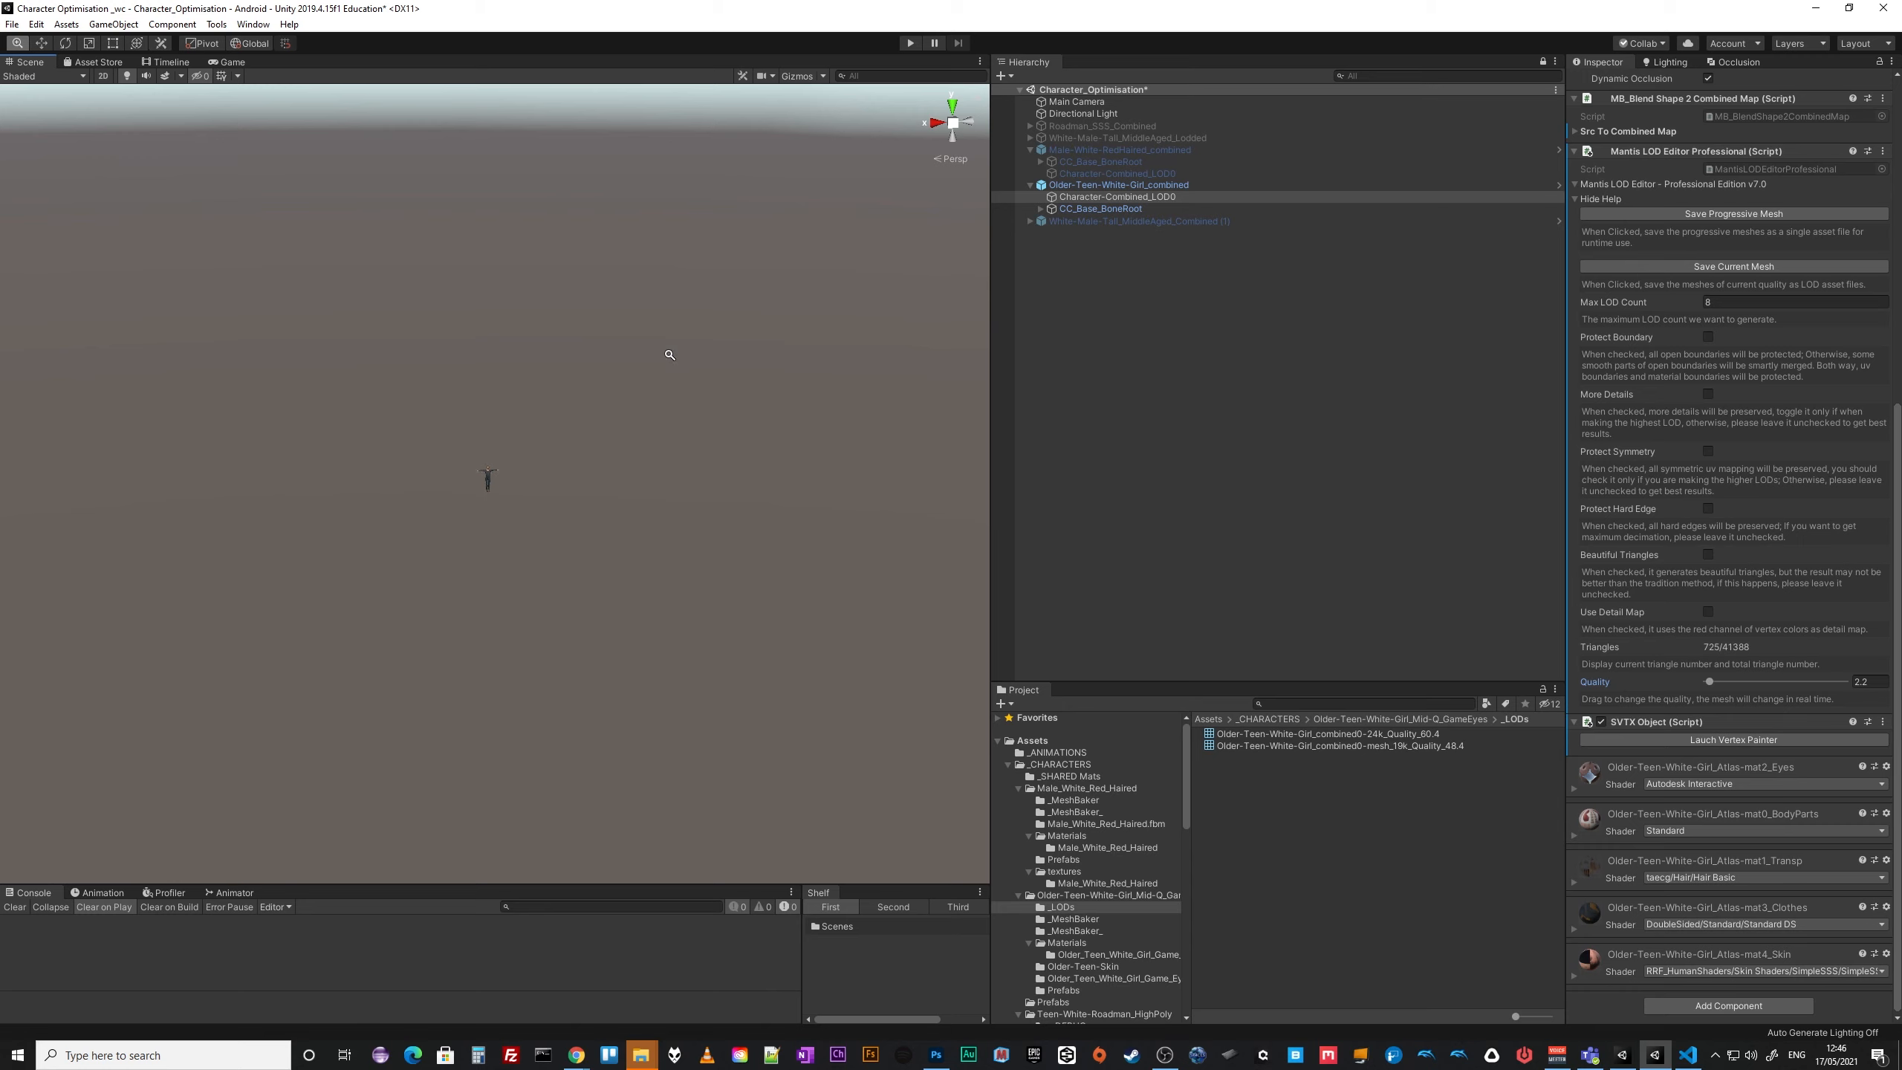
pyautogui.keyDown('alt'); pyautogui.moveTo(669, 355); pyautogui.dragTo(500, 688, button='right'); pyautogui.keyUp('alt')
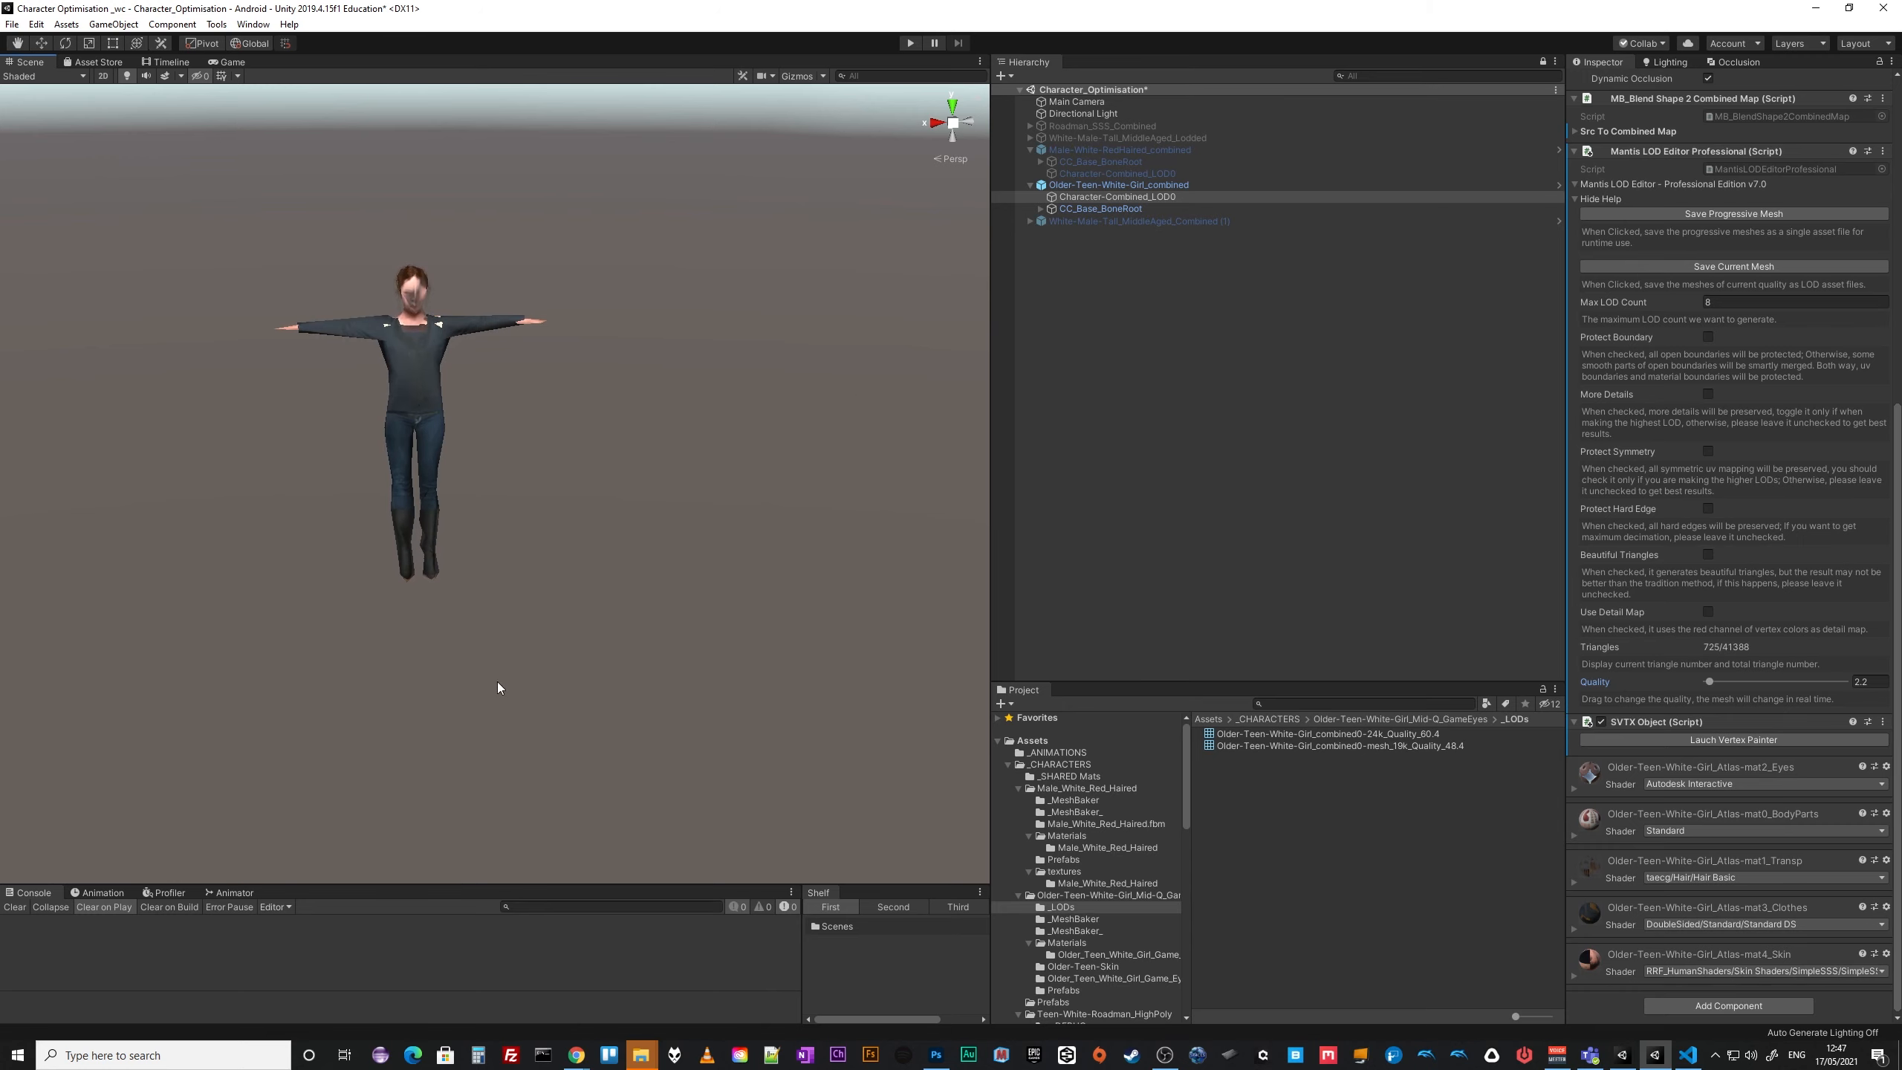
# Start saving the current 2.2 quality mesh into the Older-Teen-White-Girl_Mid-Q_GameEyes\_LODs folder.
pyautogui.click(1754, 264)
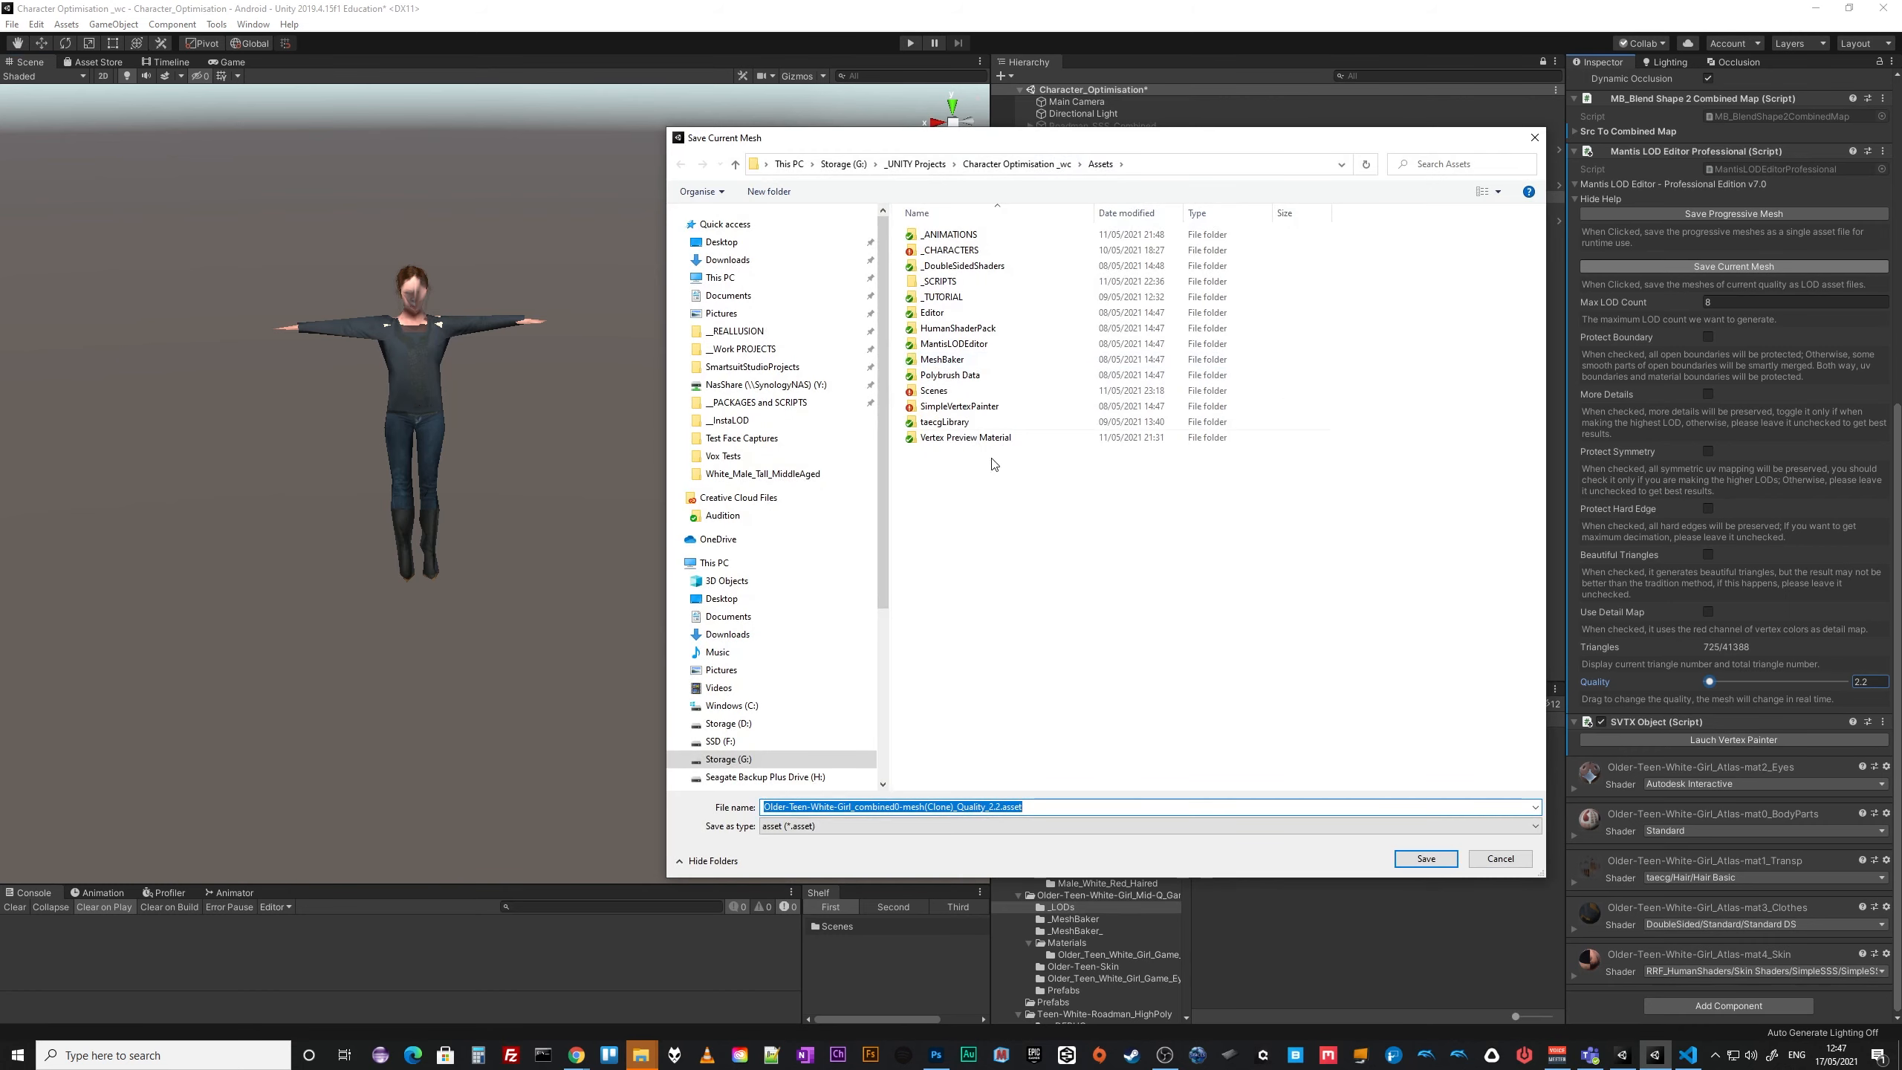
pyautogui.doubleClick(956, 251)
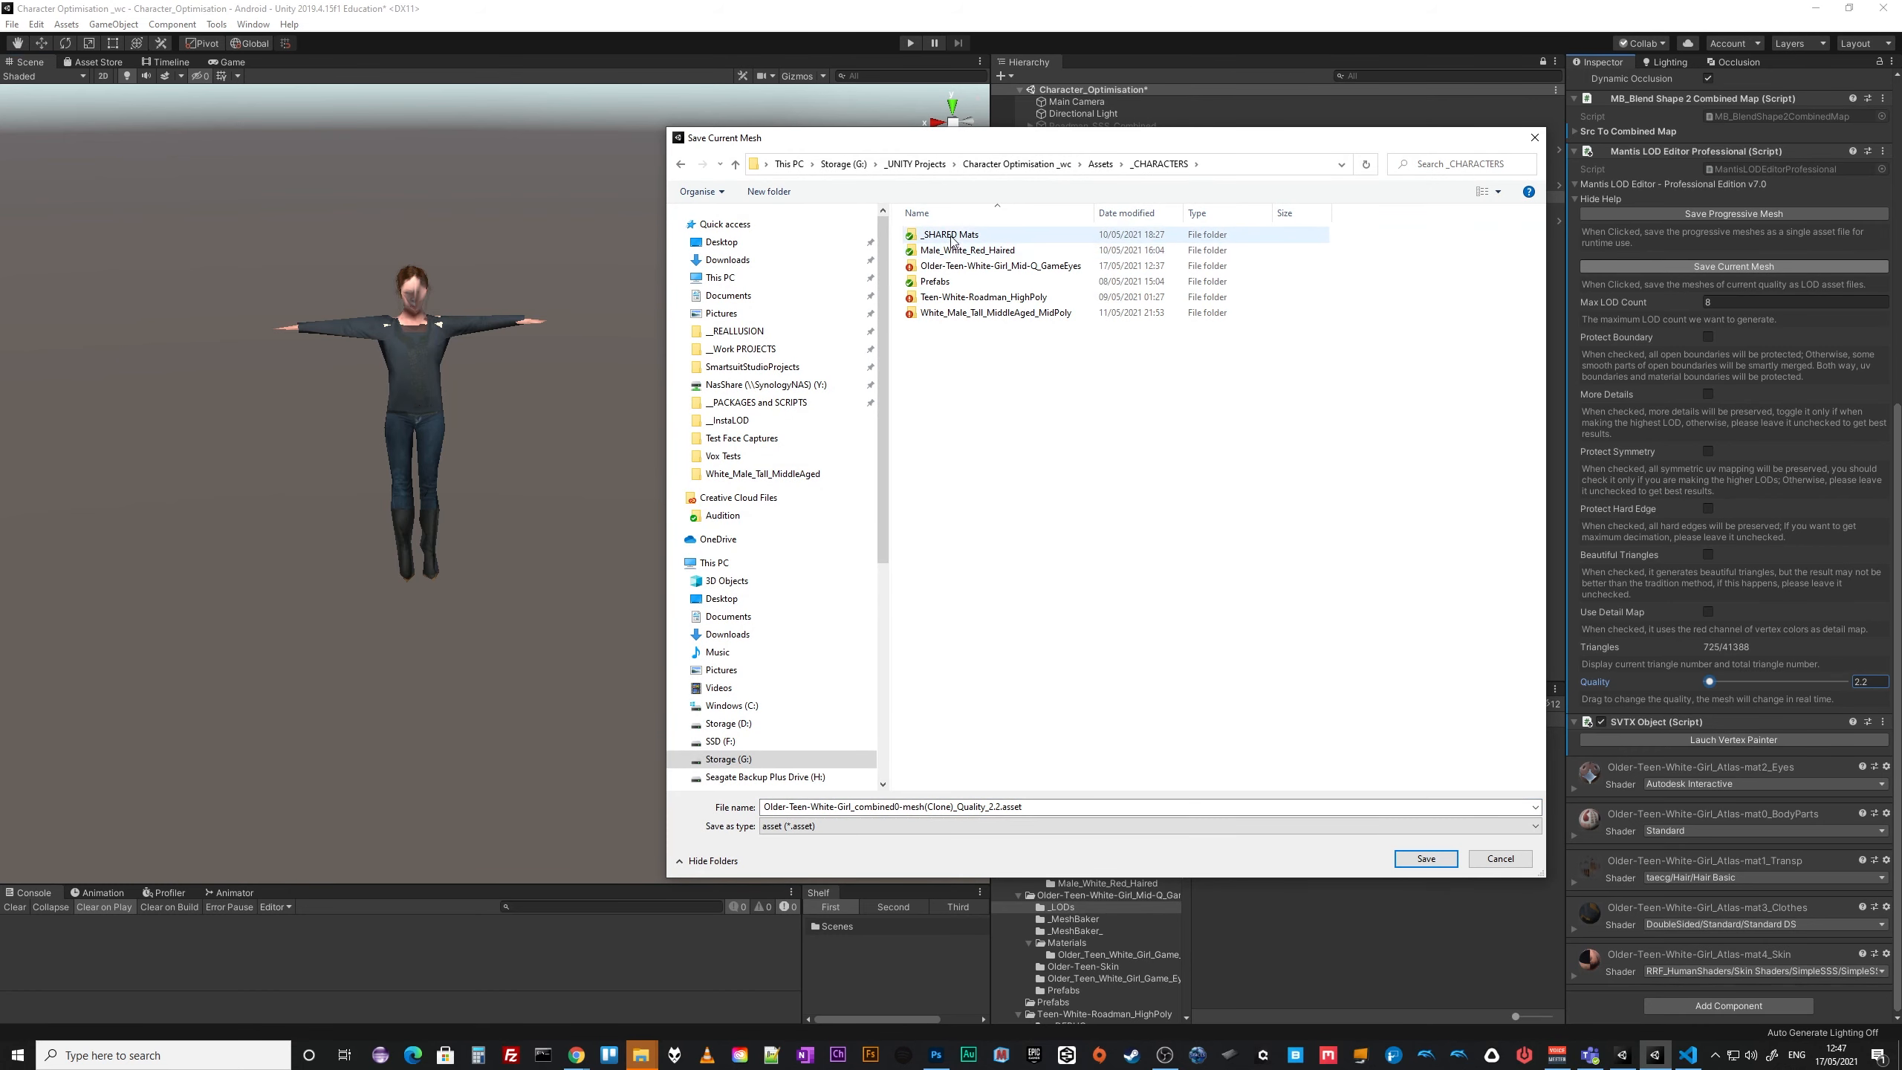
pyautogui.click(1259, 167)
pyautogui.write('G:\\_UNITY Projects\\Character Optimisation _wc\\Assets\\_CHARACTERS\\Older-Teen-White-Girl_Mid-Q_GameEyes\\_LODs')
pyautogui.press('Return')
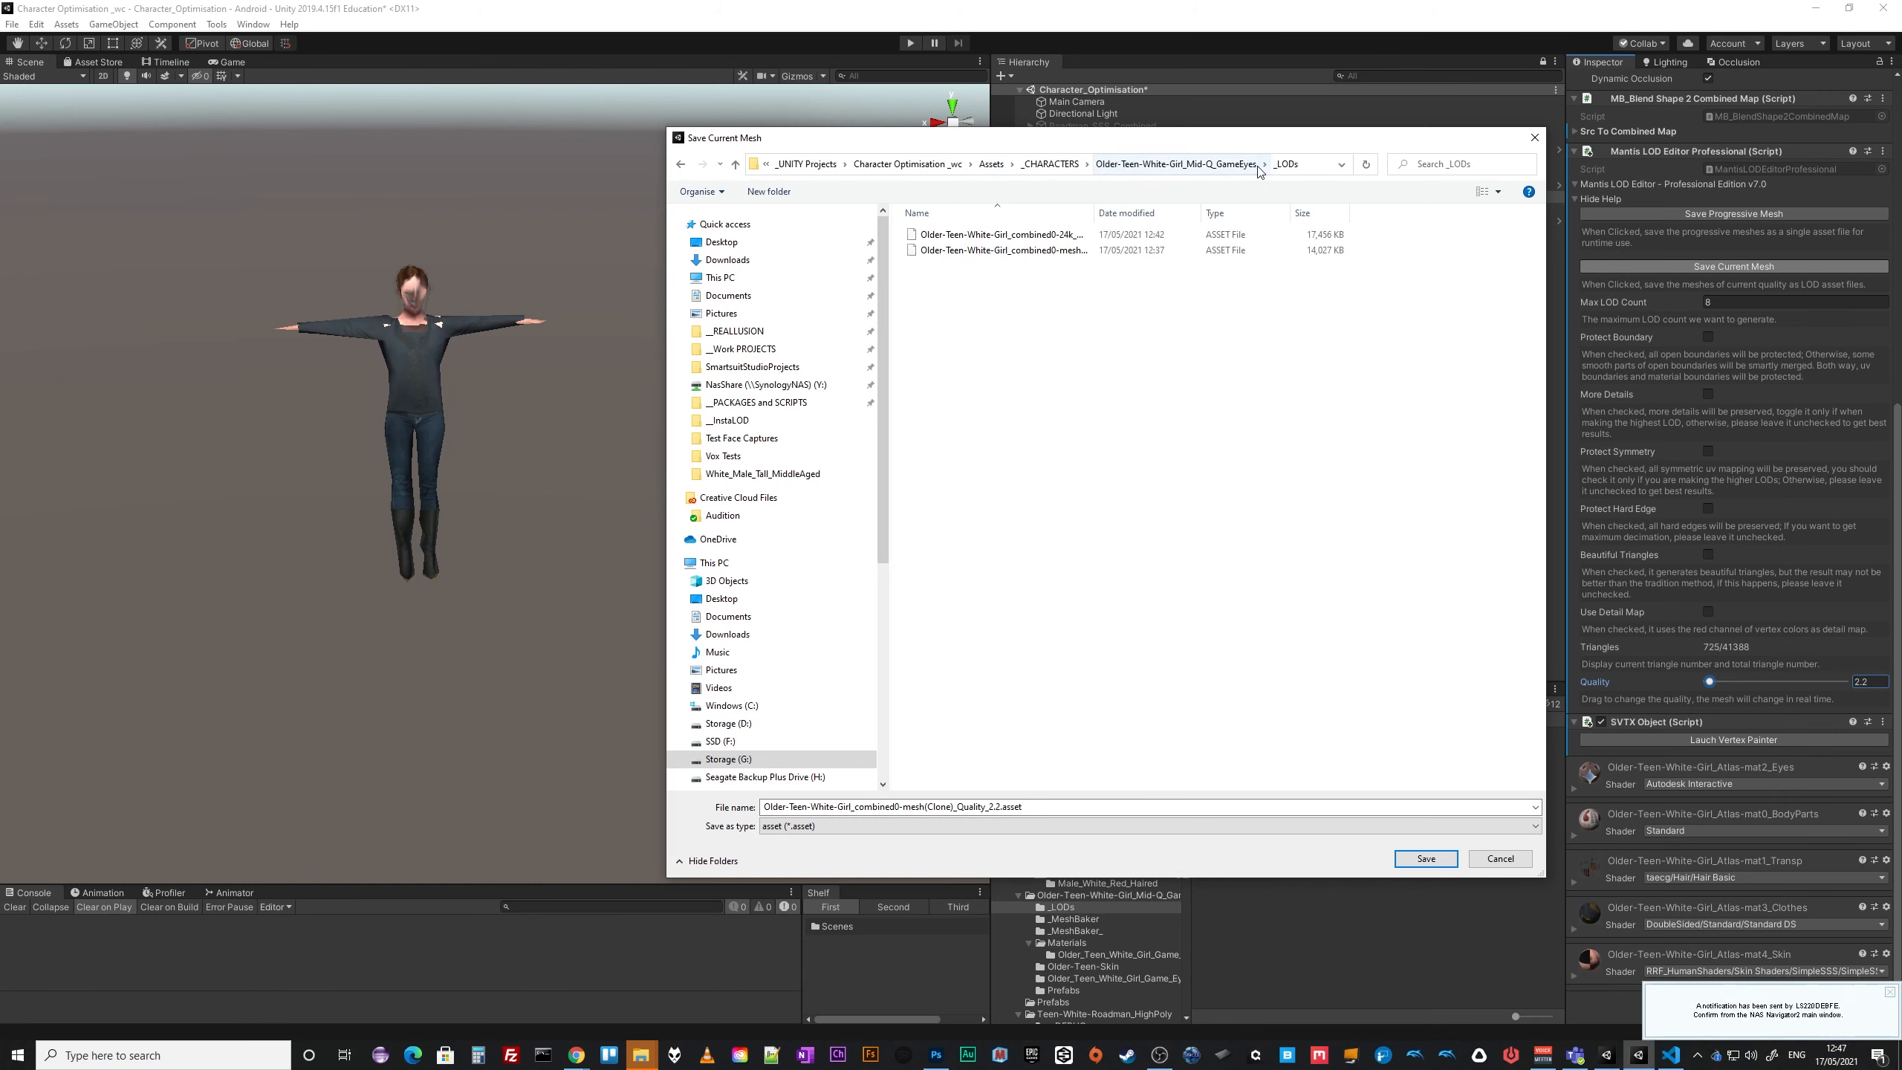
# Name the mesh file Older-Teen-White-Girl_combined0_LOD5_725_Quality_2.2.asset and save it.
pyautogui.click(906, 808)
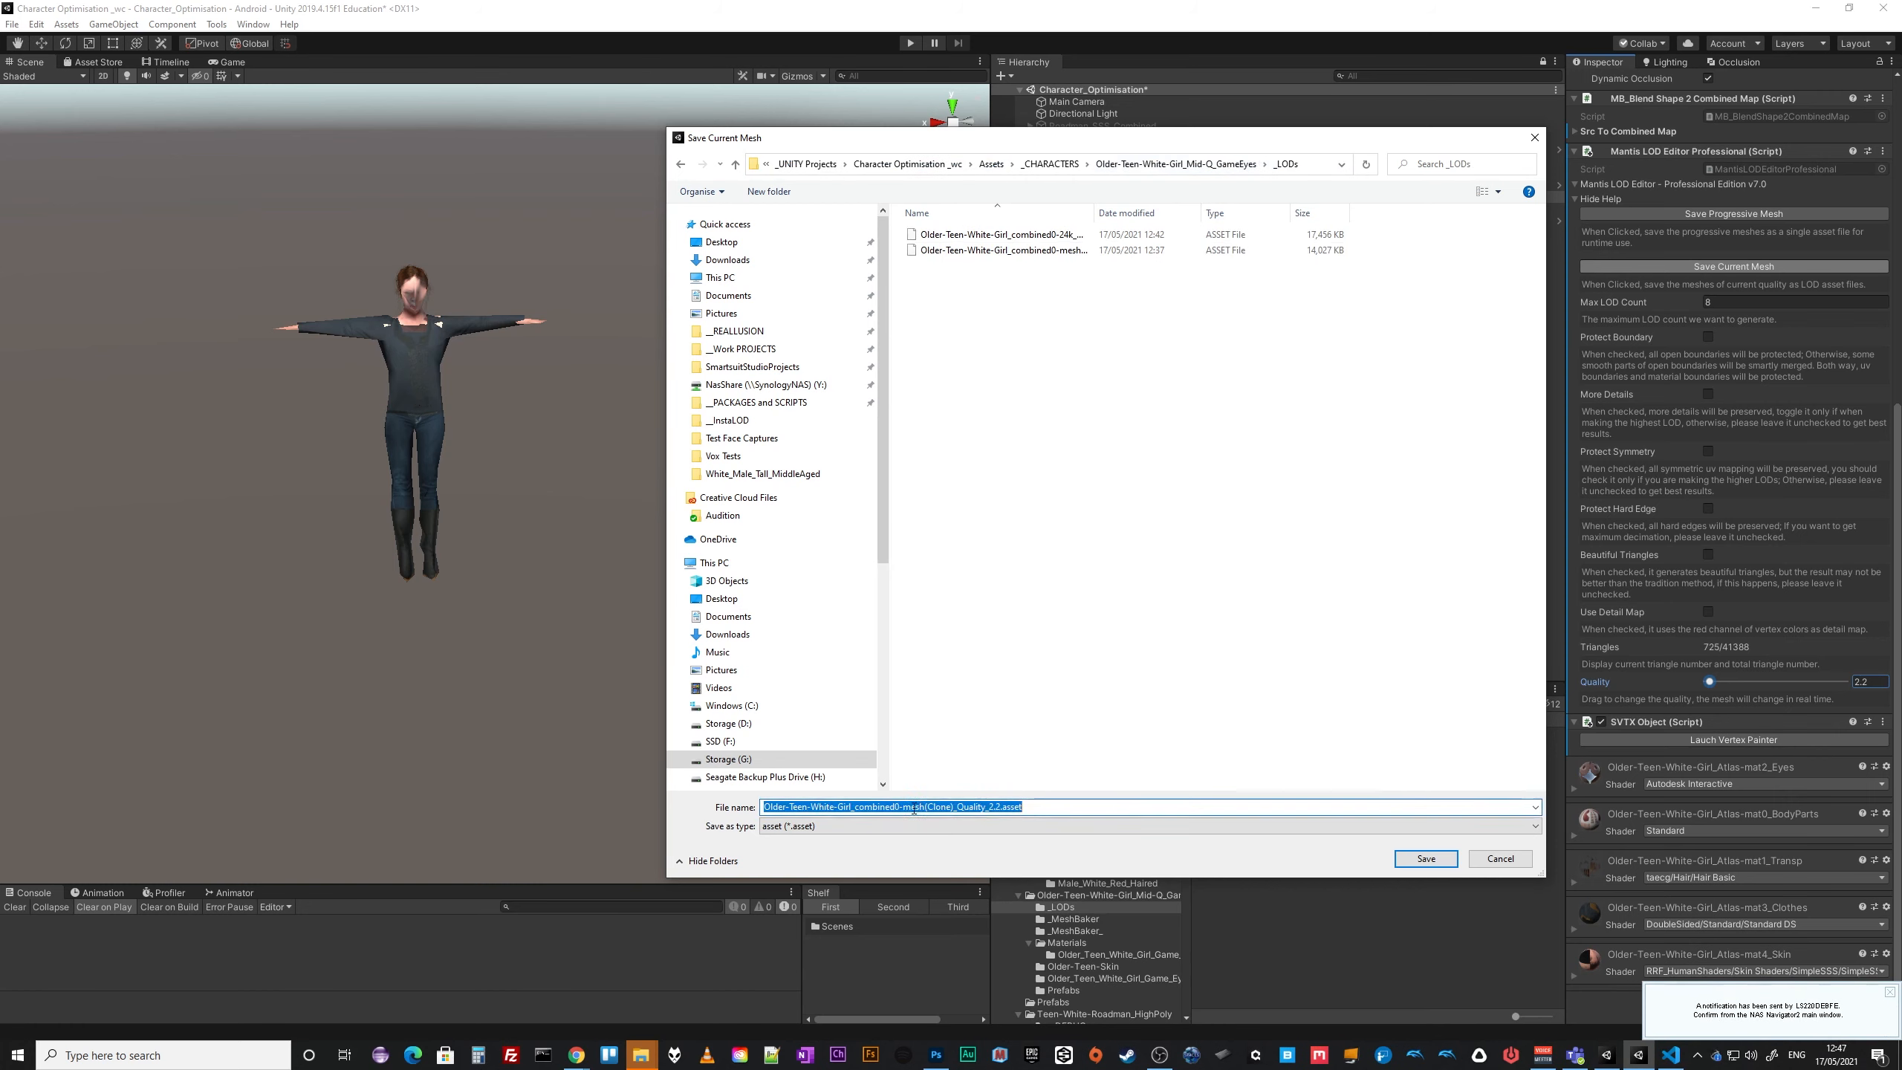
pyautogui.moveTo(903, 808); pyautogui.dragTo(952, 807)
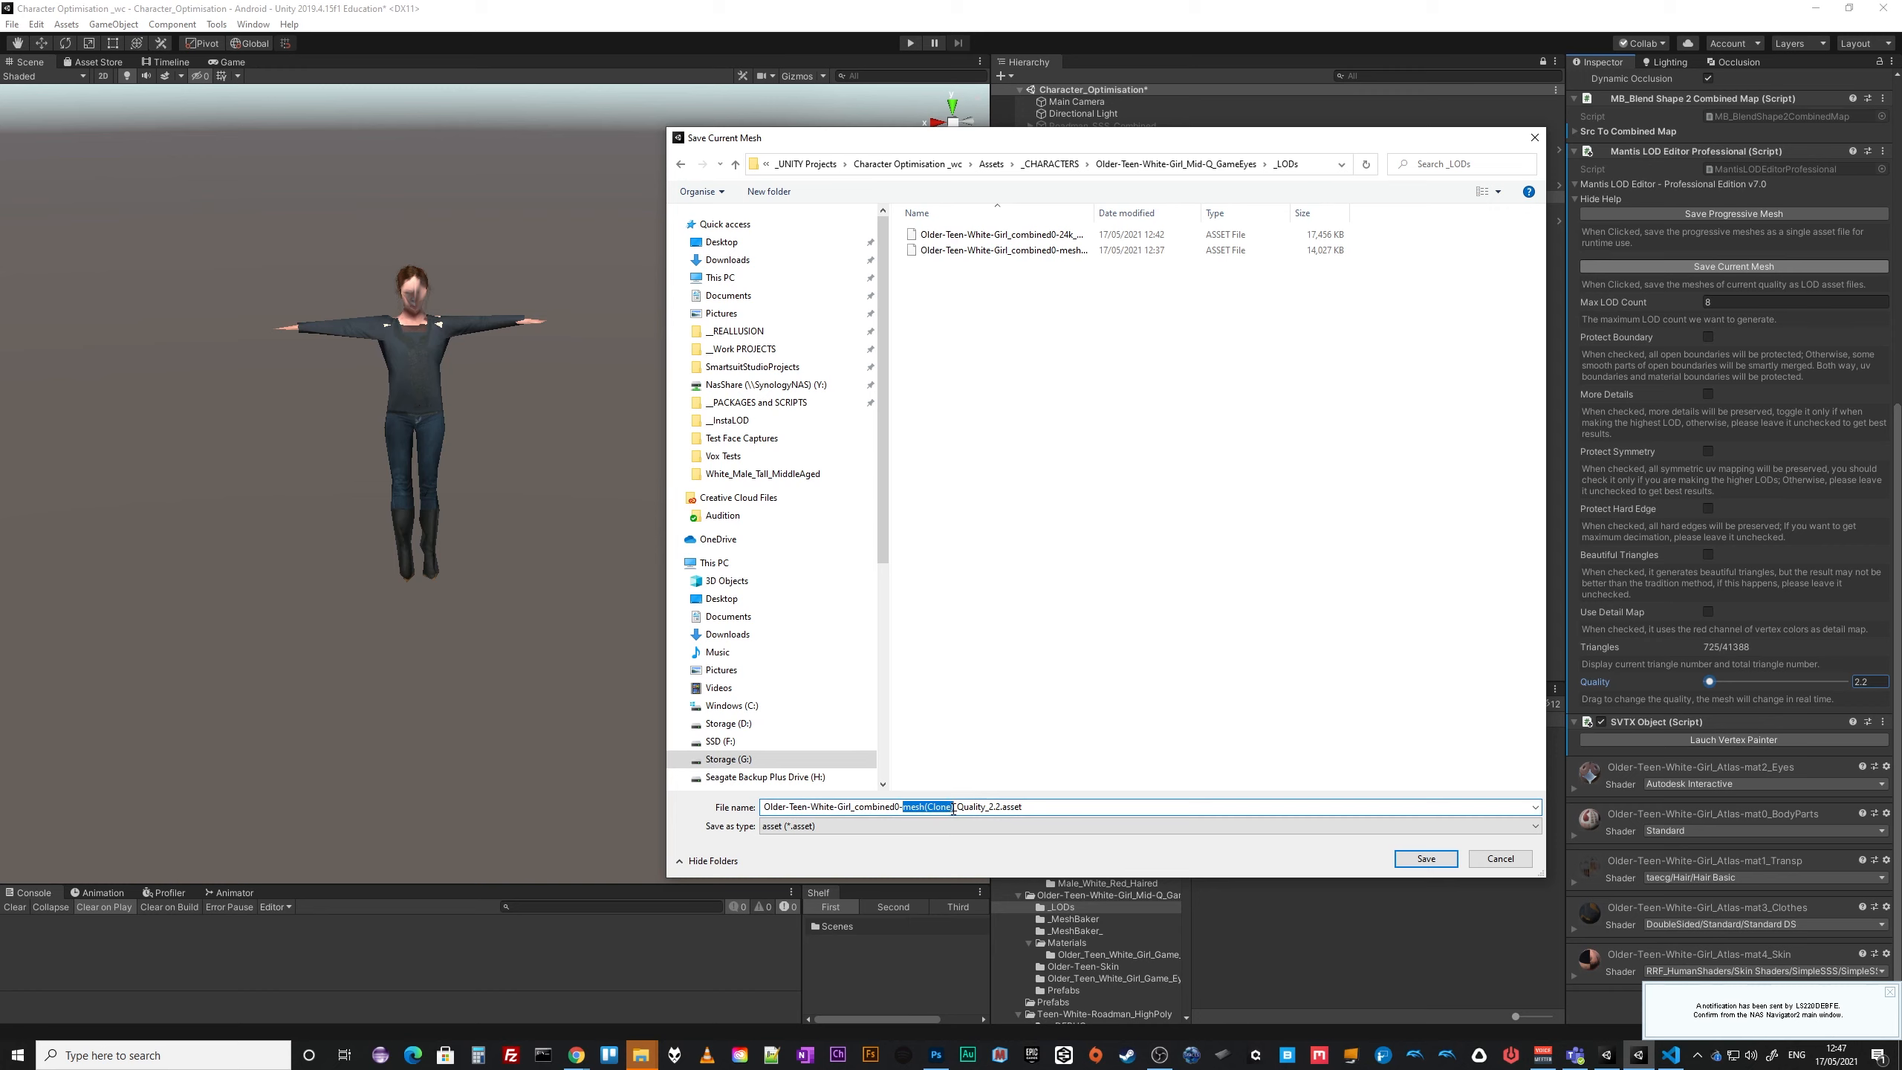
pyautogui.write('725')
pyautogui.moveTo(903, 808); pyautogui.dragTo(895, 808)
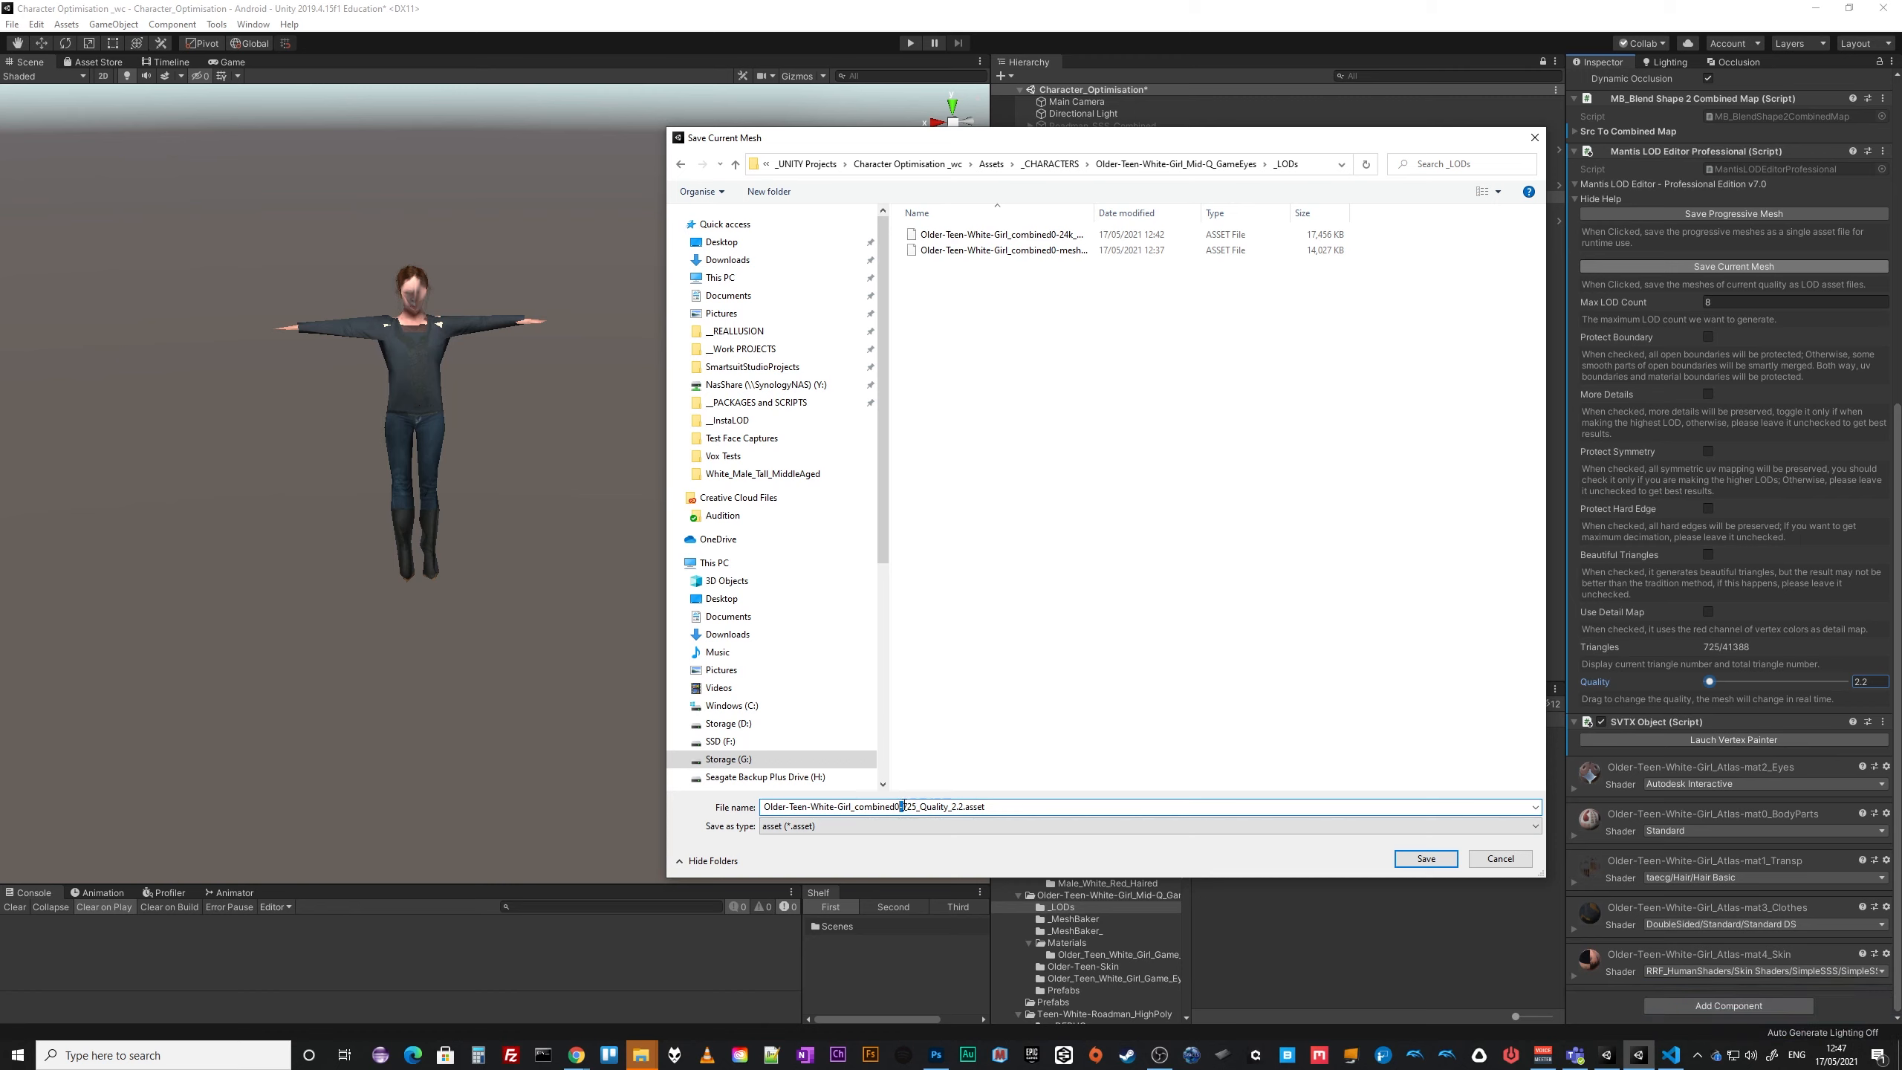
pyautogui.click(899, 810)
pyautogui.write('_LOD5')
pyautogui.press('Return')
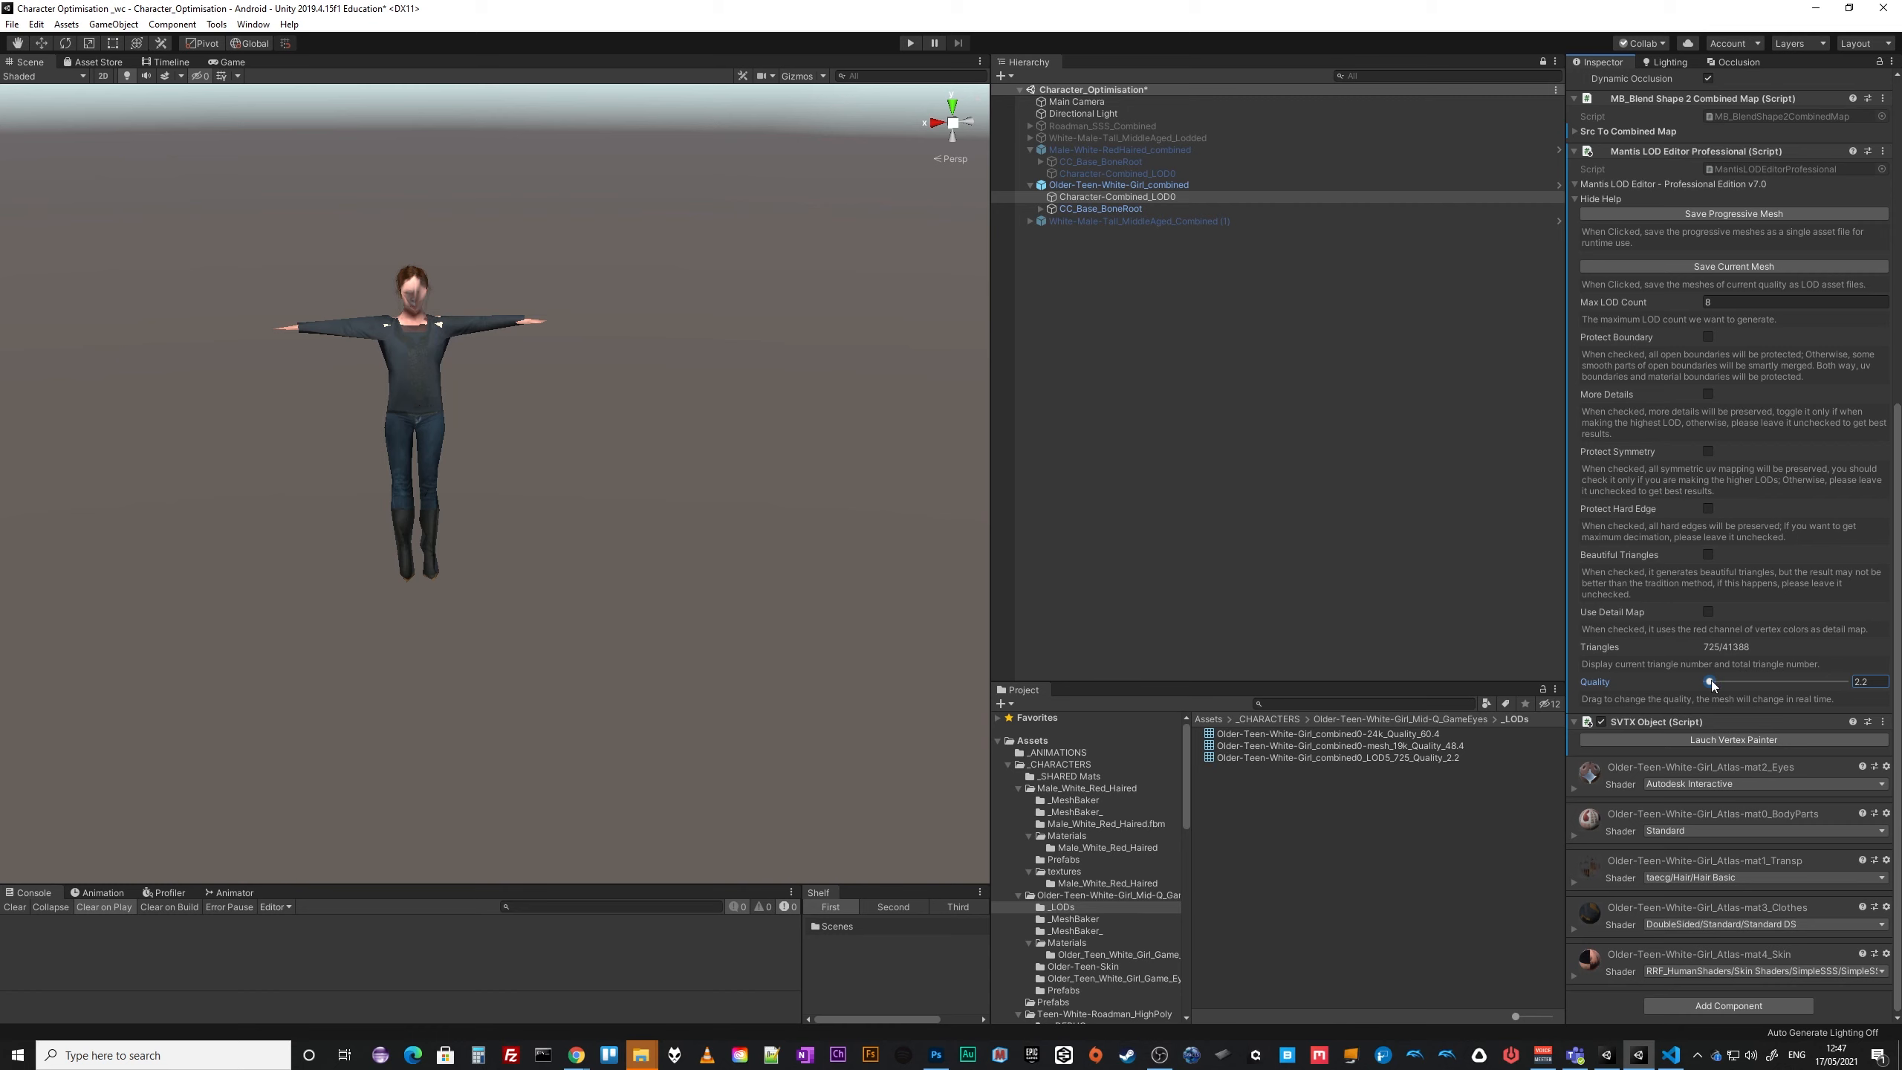
# Raise the quality to about 30.1 and check the character's appearance from a distance.
pyautogui.moveTo(1712, 682)
pyautogui.mouseDown()
pyautogui.moveTo(1780, 686)
pyautogui.moveTo(1743, 697)
pyautogui.mouseUp()
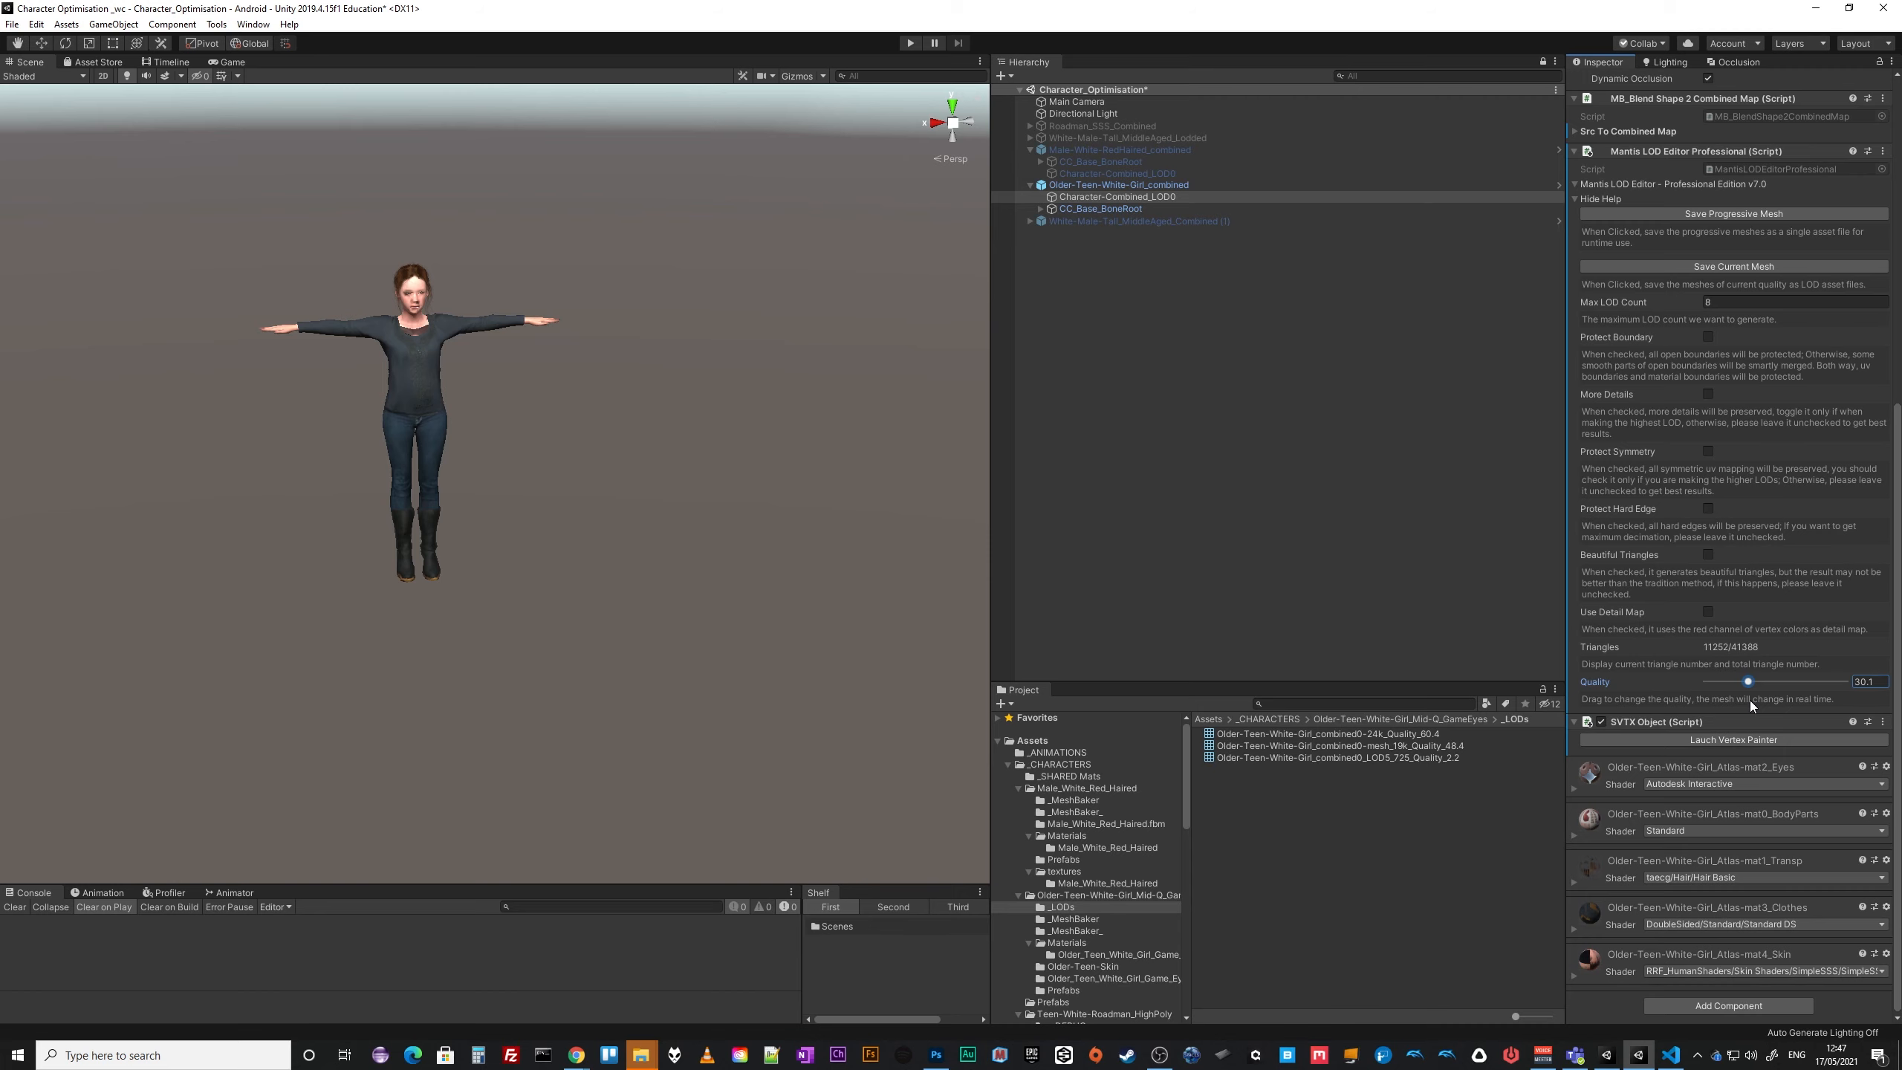
pyautogui.keyDown('alt'); pyautogui.moveTo(610, 664); pyautogui.dragTo(319, 652, button='right'); pyautogui.keyUp('alt')
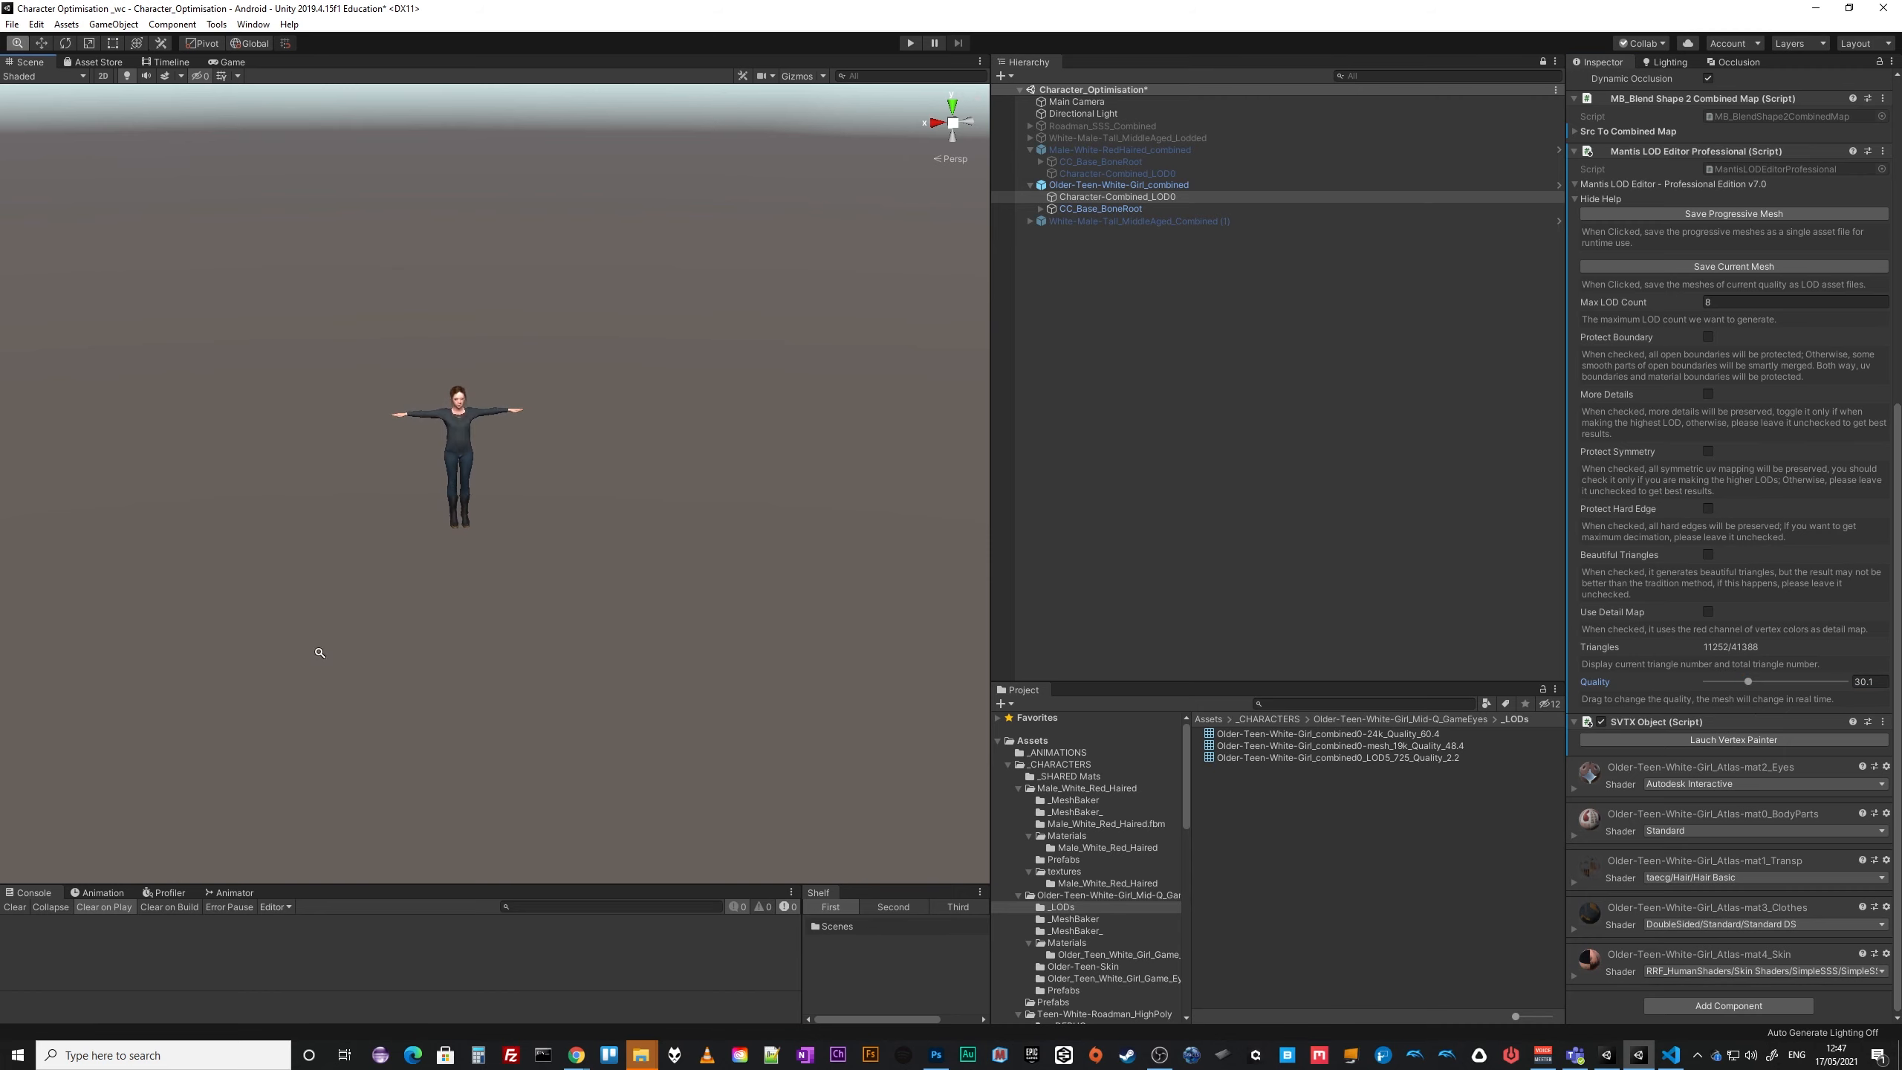
pyautogui.keyDown('alt'); pyautogui.moveTo(555, 620); pyautogui.dragTo(484, 560); pyautogui.keyUp('alt')
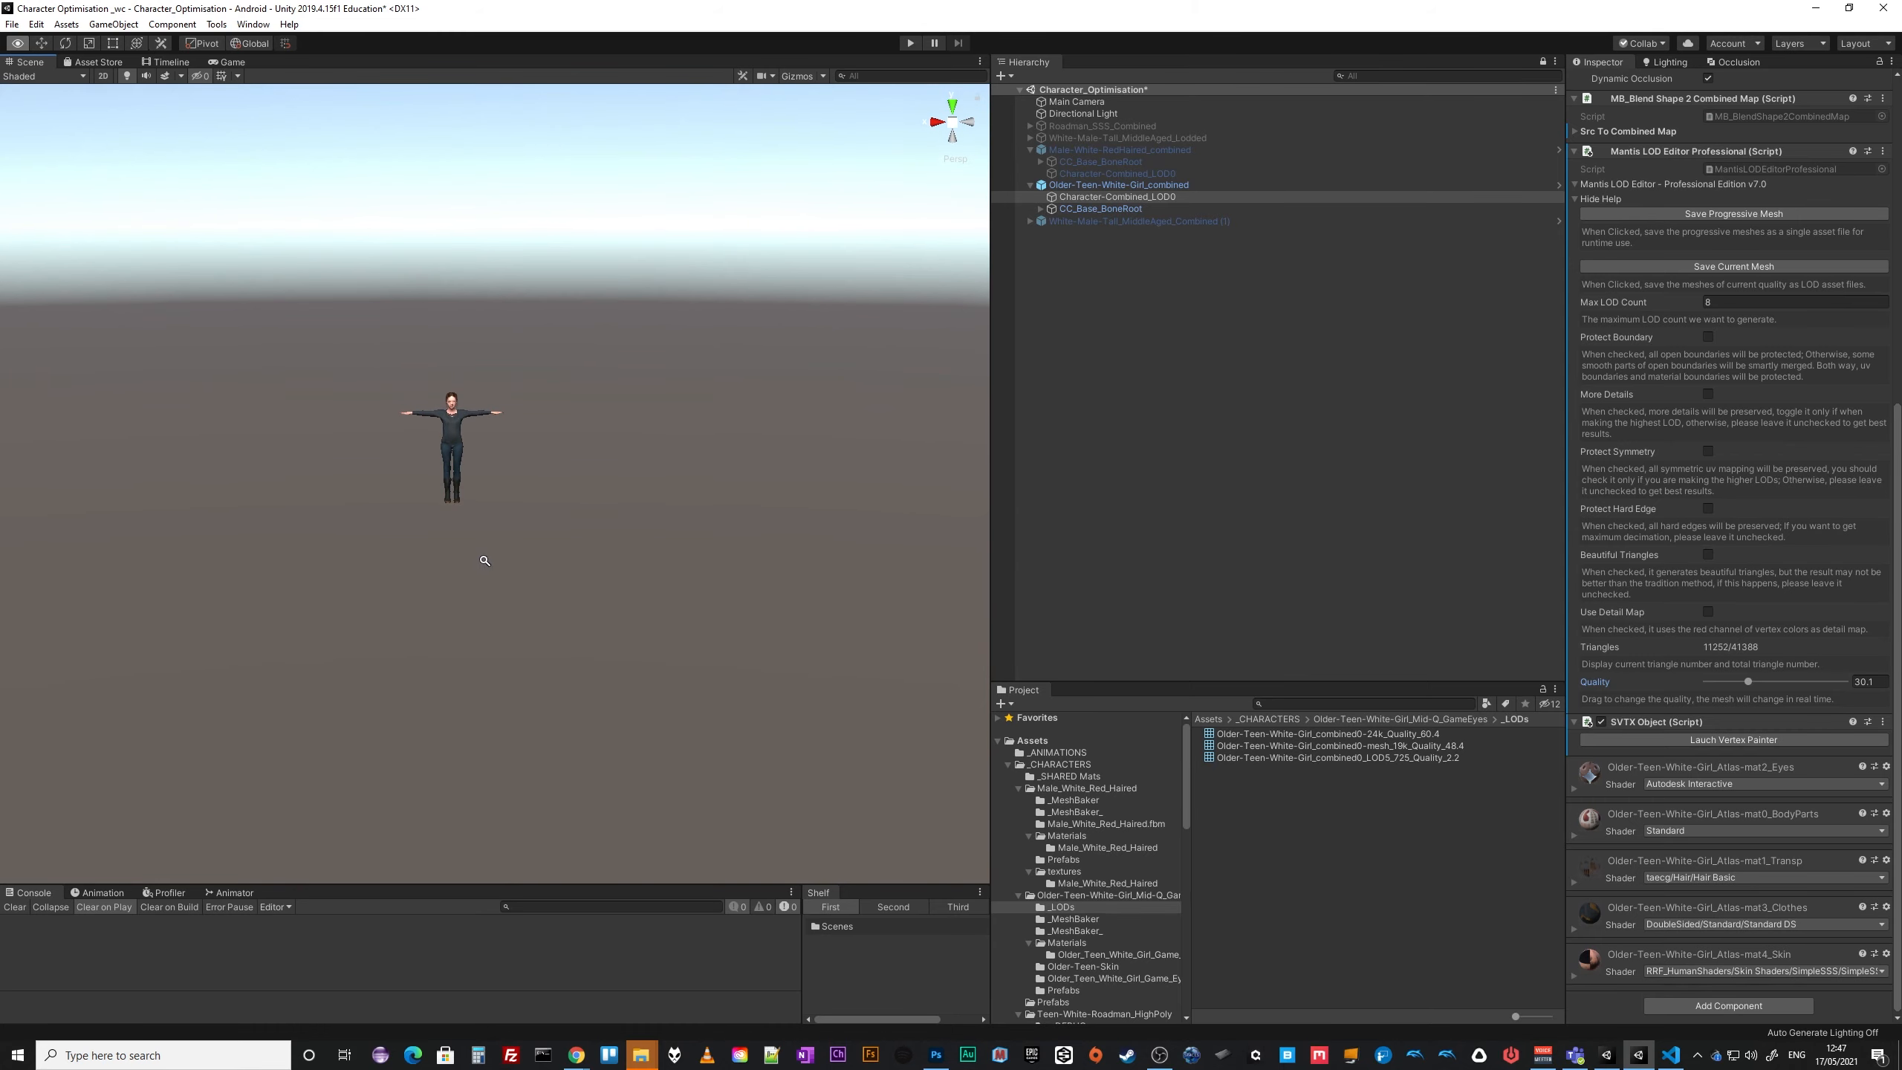
pyautogui.keyDown('alt'); pyautogui.moveTo(484, 560); pyautogui.dragTo(708, 600, button='right'); pyautogui.keyUp('alt')
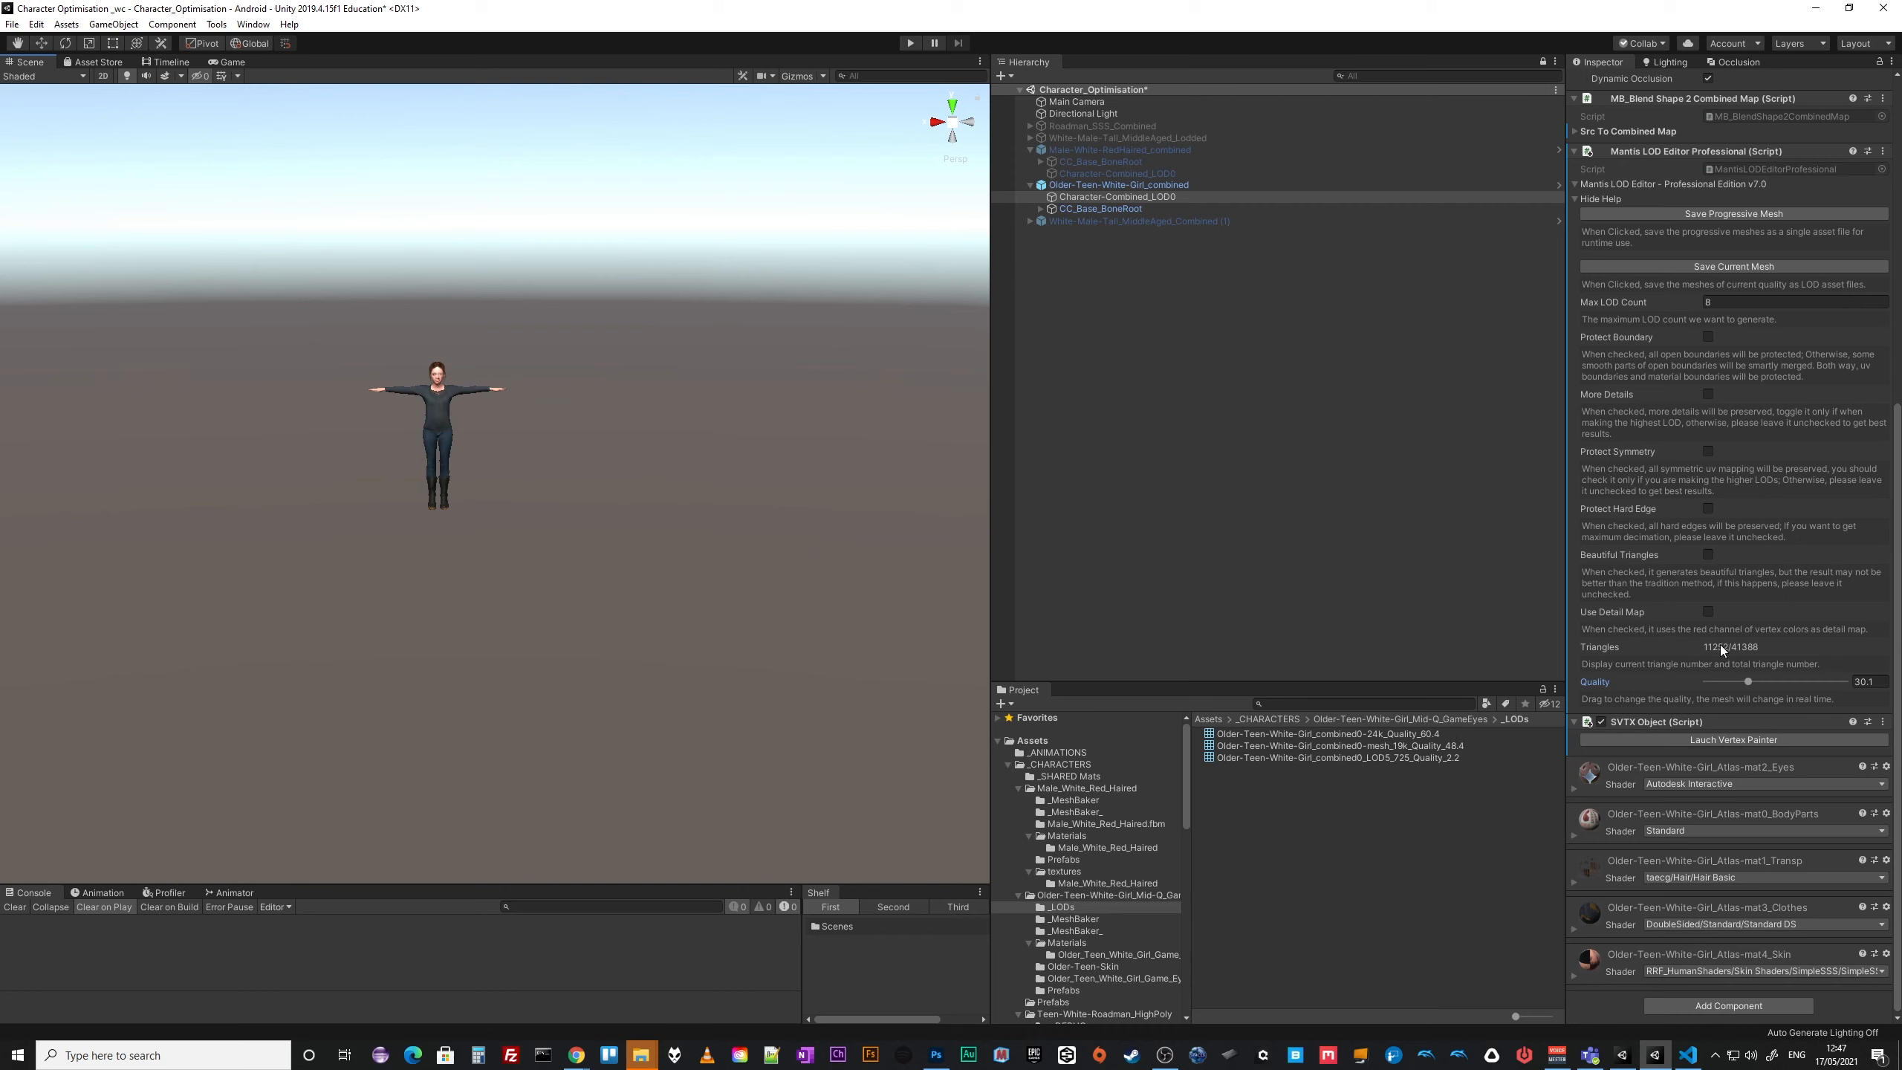
pyautogui.keyDown('alt'); pyautogui.moveTo(431, 534); pyautogui.dragTo(485, 373); pyautogui.keyUp('alt')
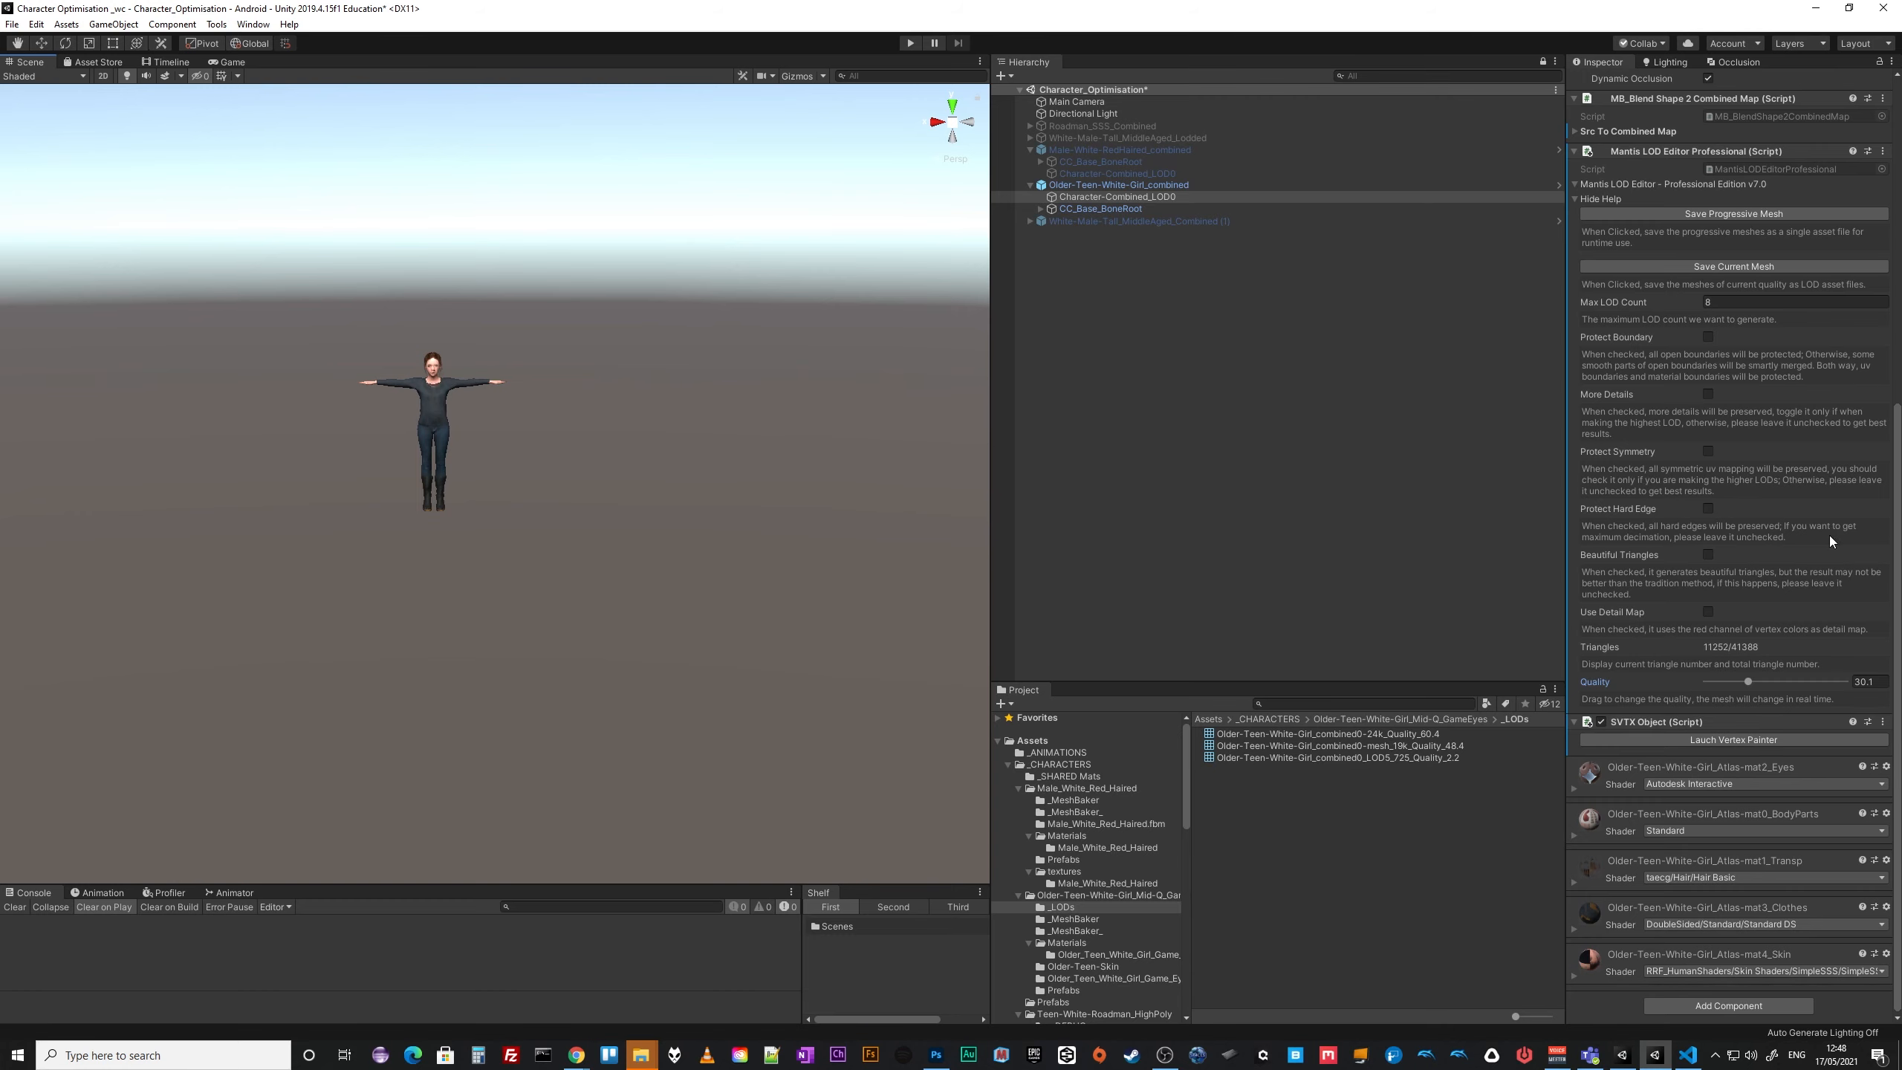
# Start saving the current 30.1 quality mesh into the Older-Teen-White-Girl_Mid-Q_GameEyes\_LODs folder.
pyautogui.click(1739, 266)
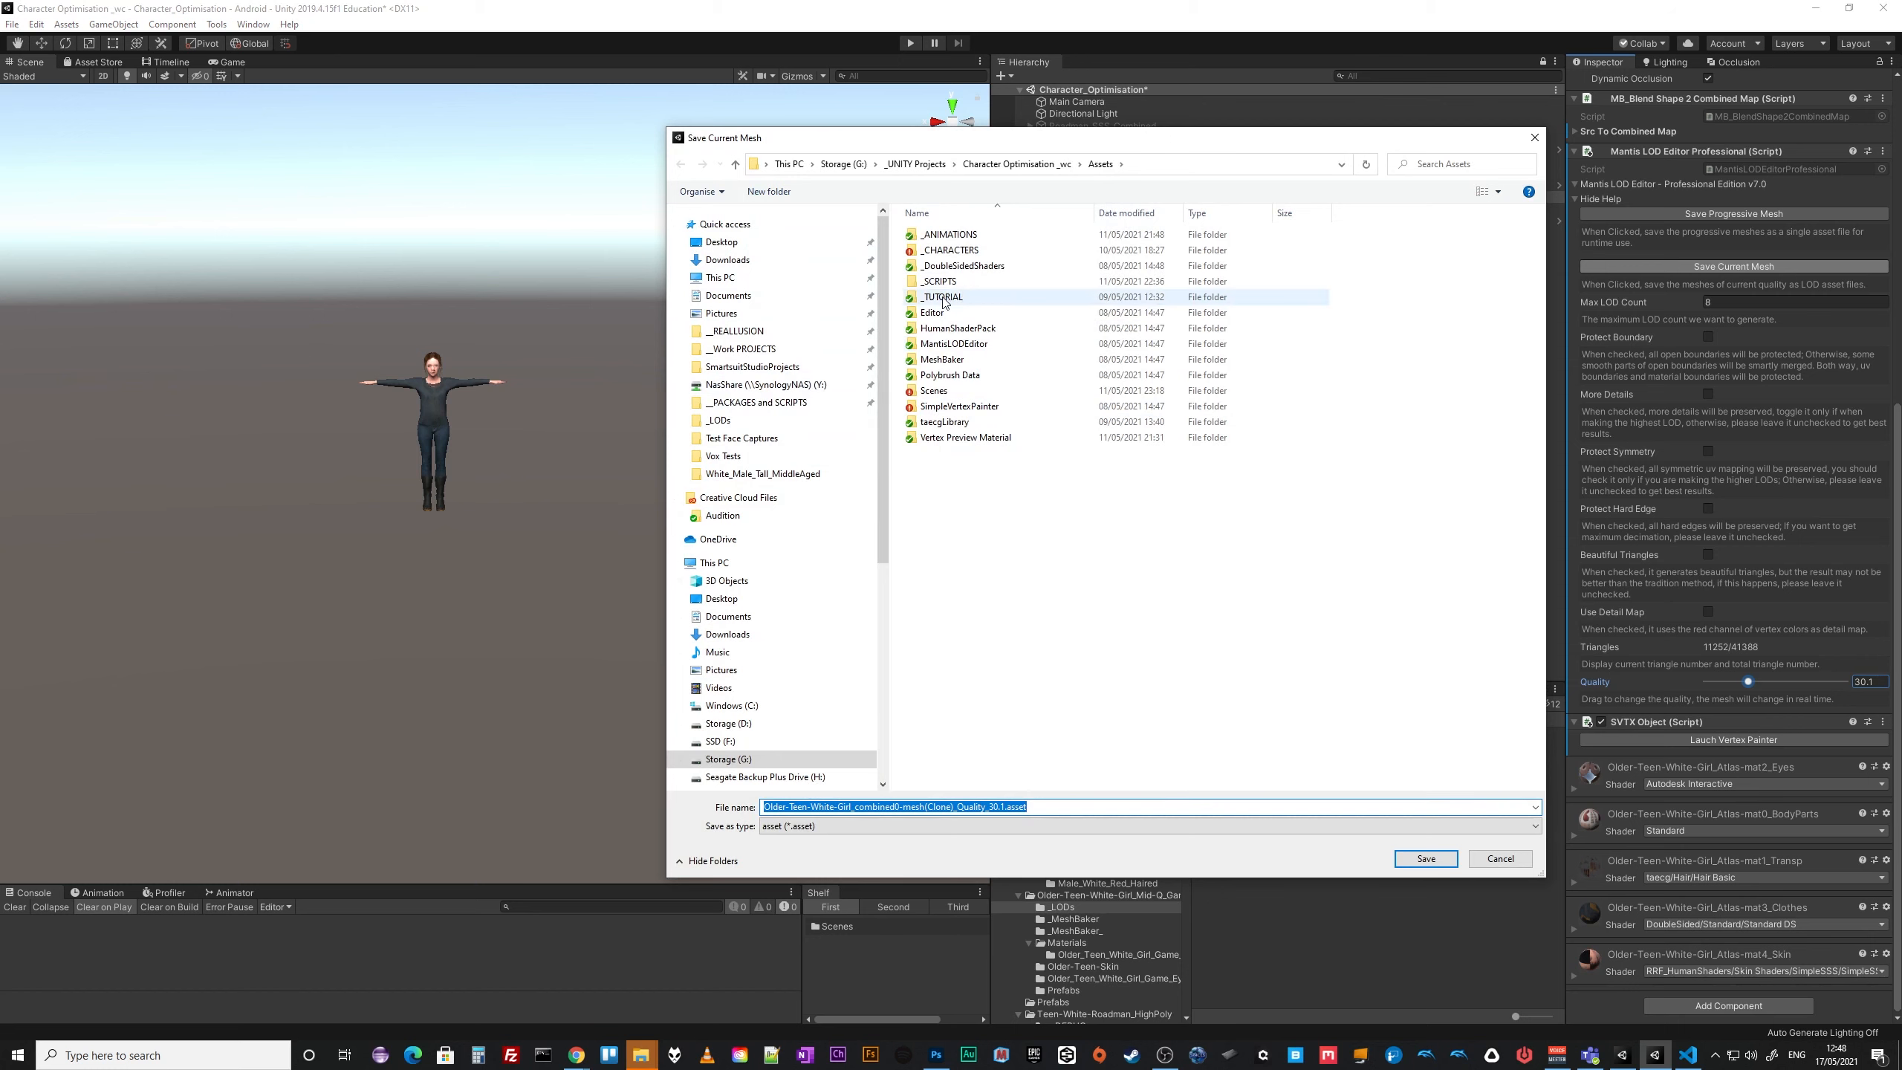
pyautogui.doubleClick(949, 249)
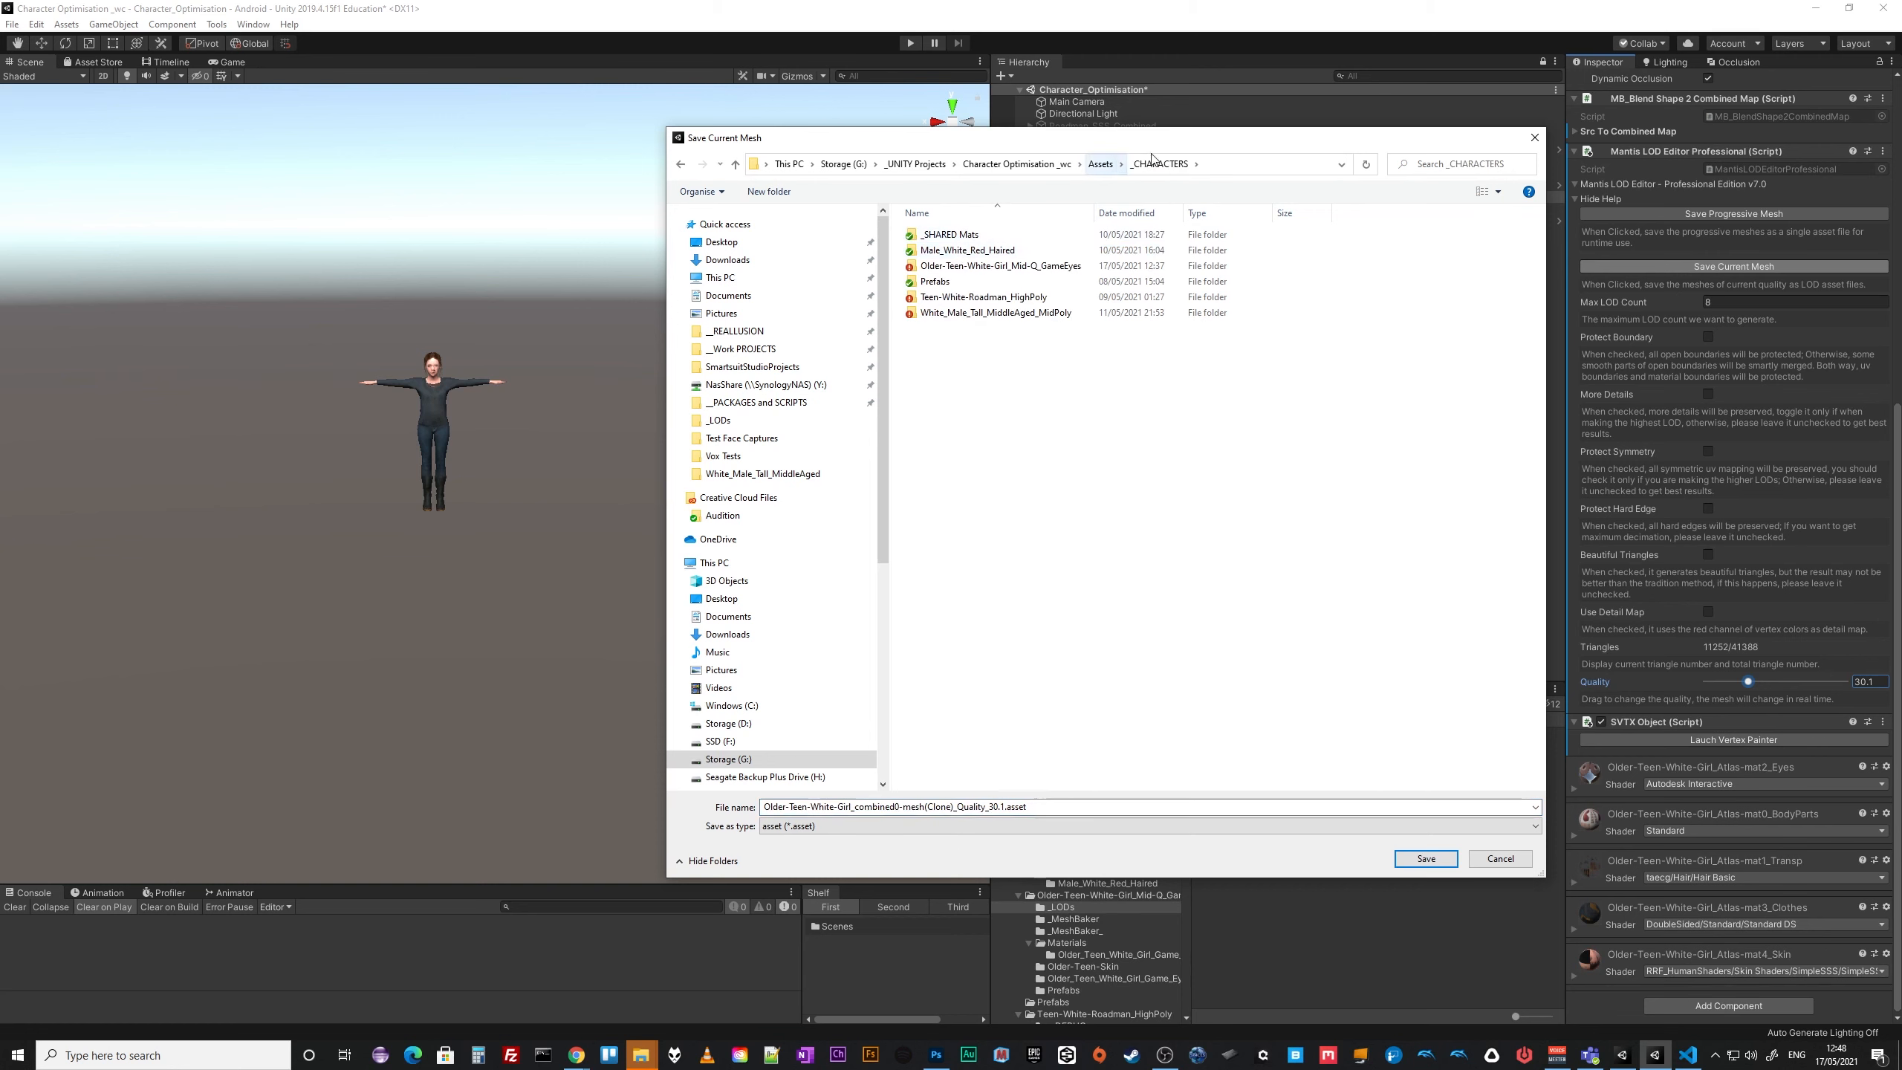
pyautogui.click(1217, 164)
pyautogui.write('G:\\_UNITY Projects\\Character Optimisation _wc\\Assets\\_CHARACTERS\\Older-Teen-White-Girl_Mid-Q_GameEyes\\_LODs')
pyautogui.press('Return')
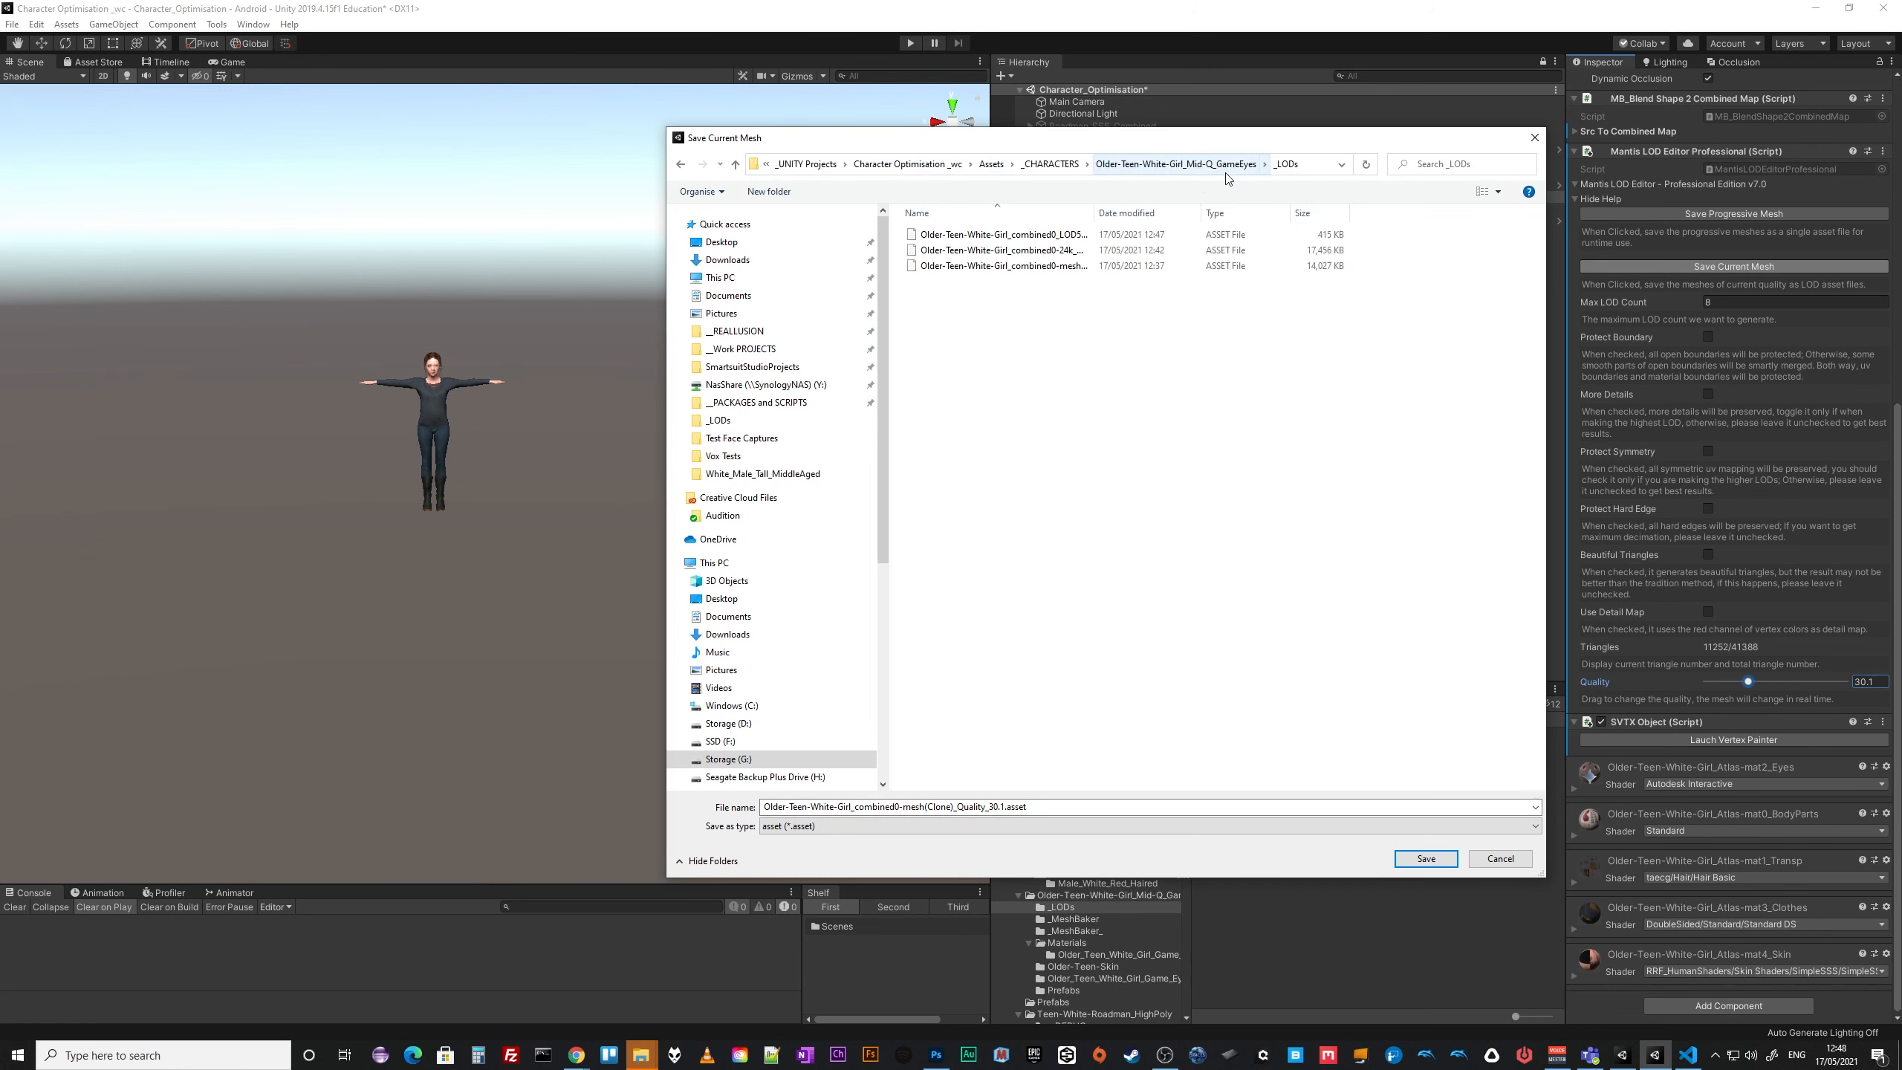
# Save the mesh as Older-Teen-White-Girl_combined0-mesh_11k_Quality_30.1.asset, basing the name on the existing 19k file, and deselect the character.
pyautogui.click(1028, 268)
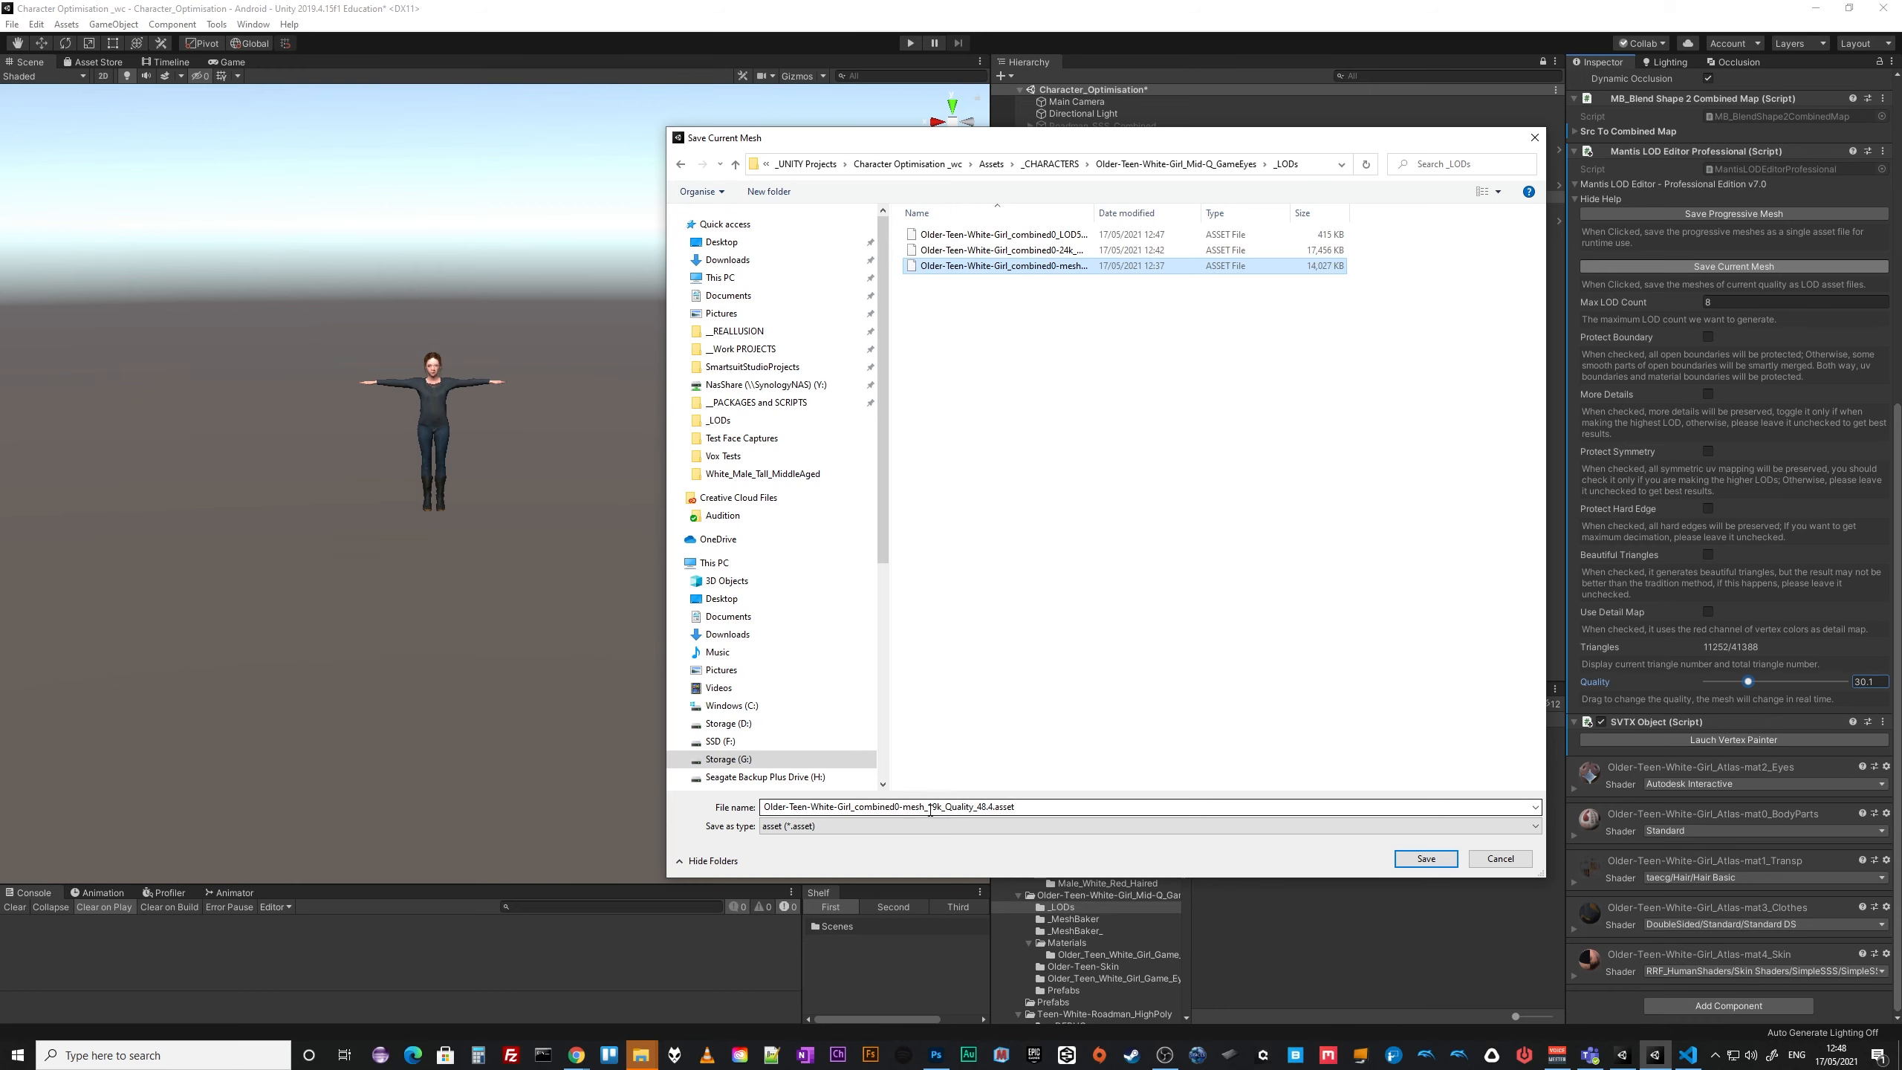
pyautogui.doubleClick(972, 809)
pyautogui.moveTo(977, 806); pyautogui.dragTo(990, 806)
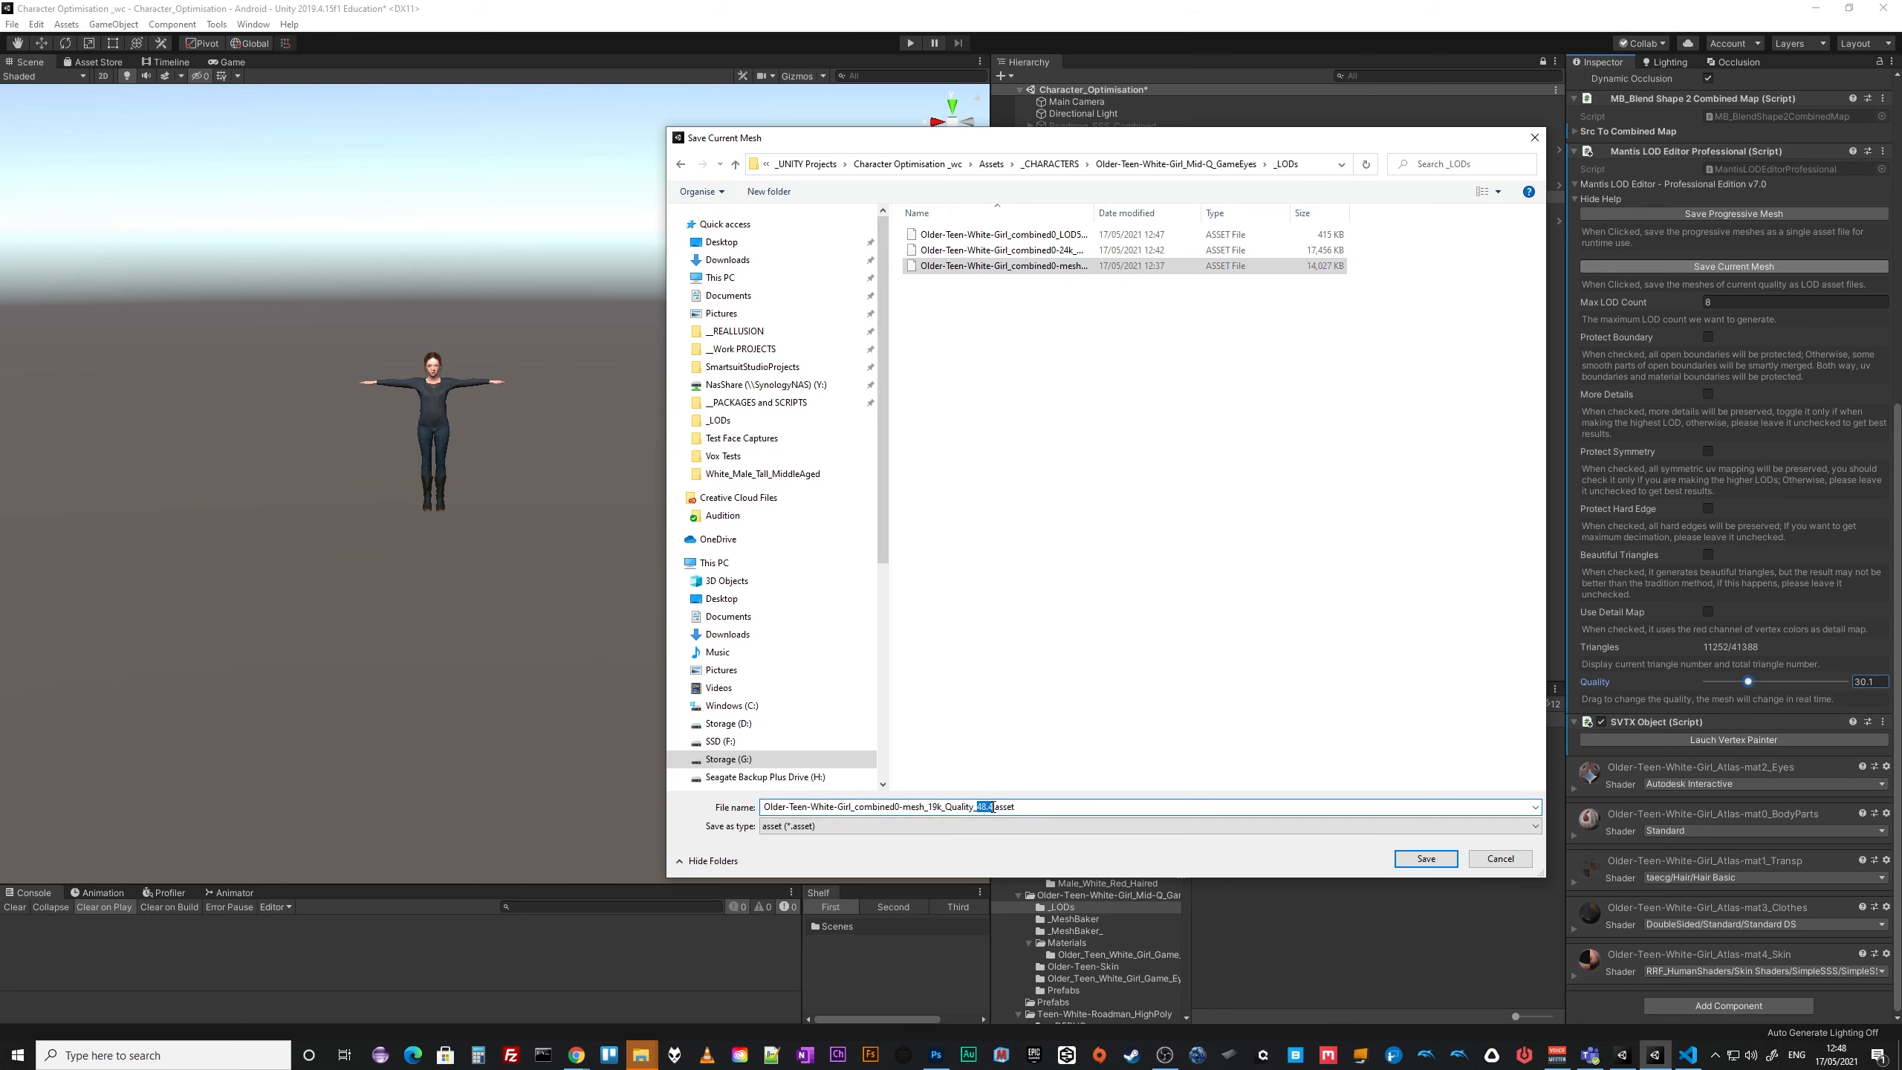
pyautogui.write('30.1')
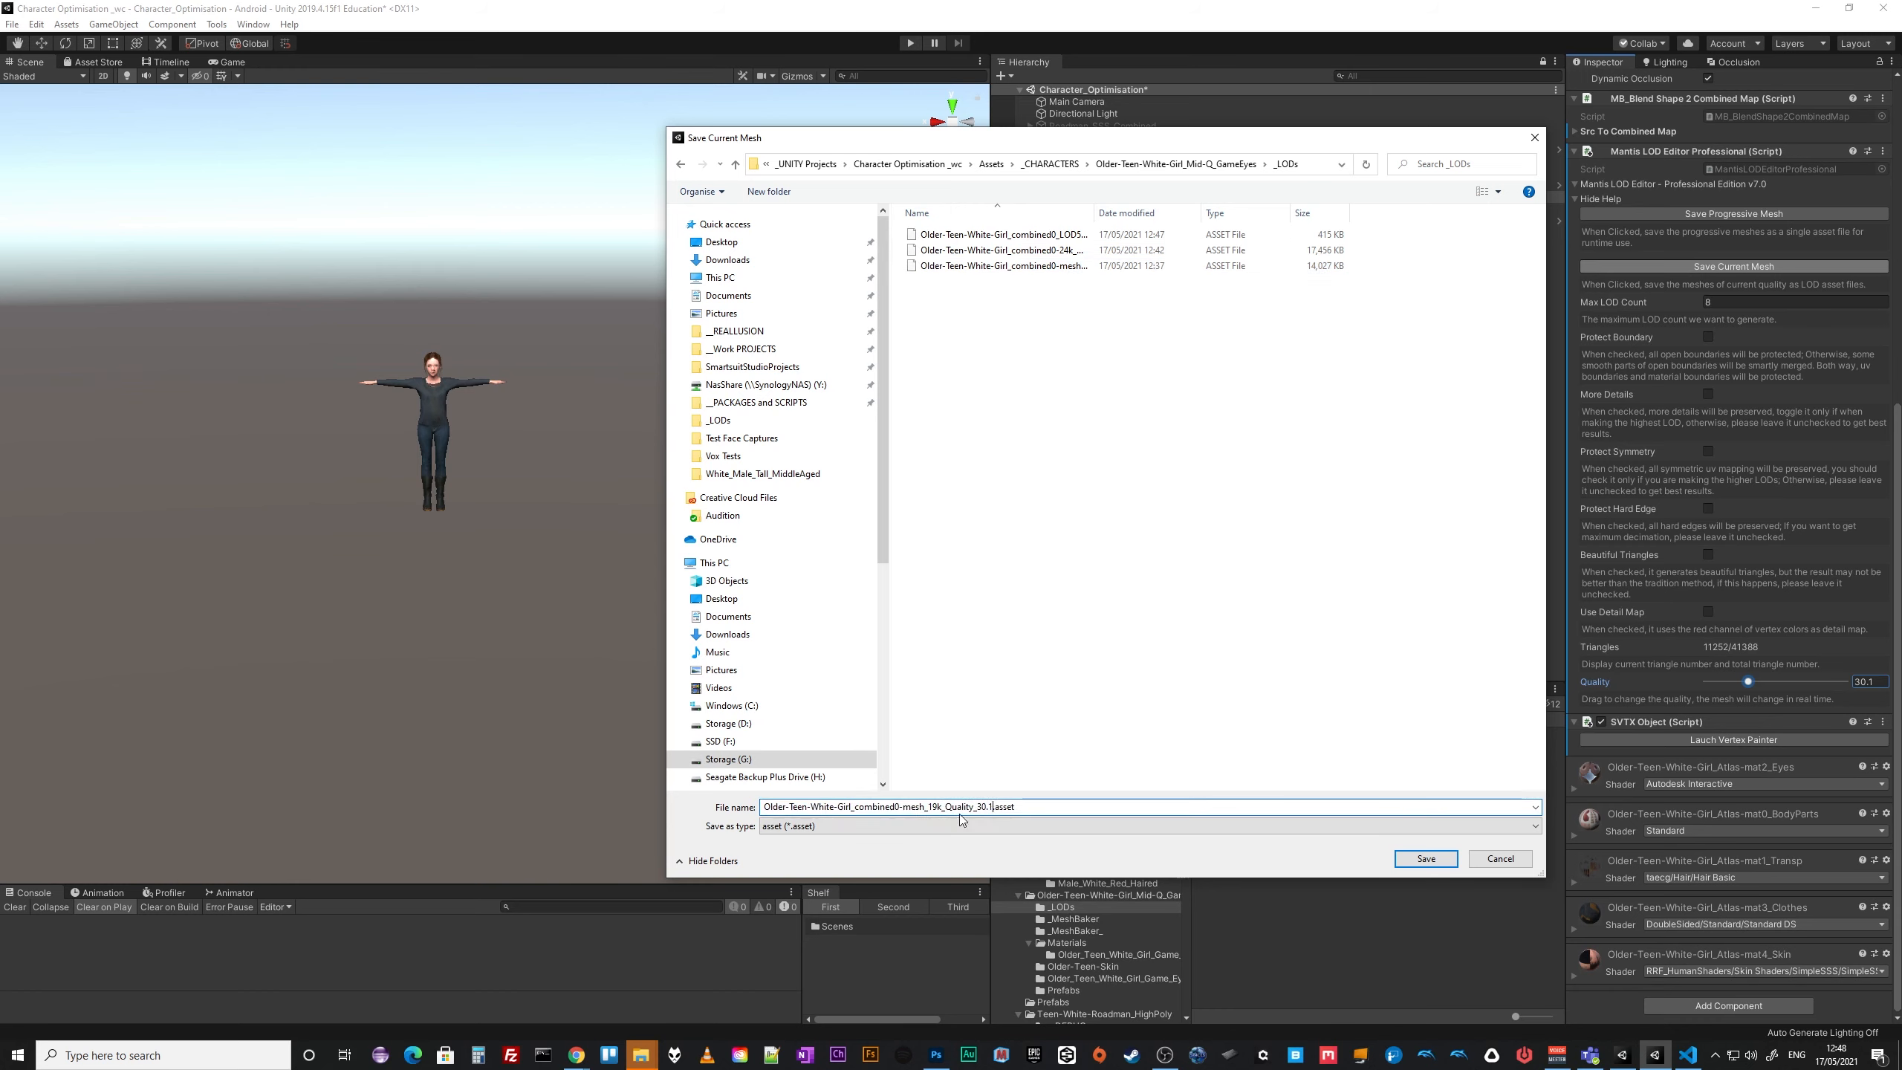
pyautogui.moveTo(930, 806); pyautogui.dragTo(938, 806)
pyautogui.write('11')
pyautogui.click(1426, 859)
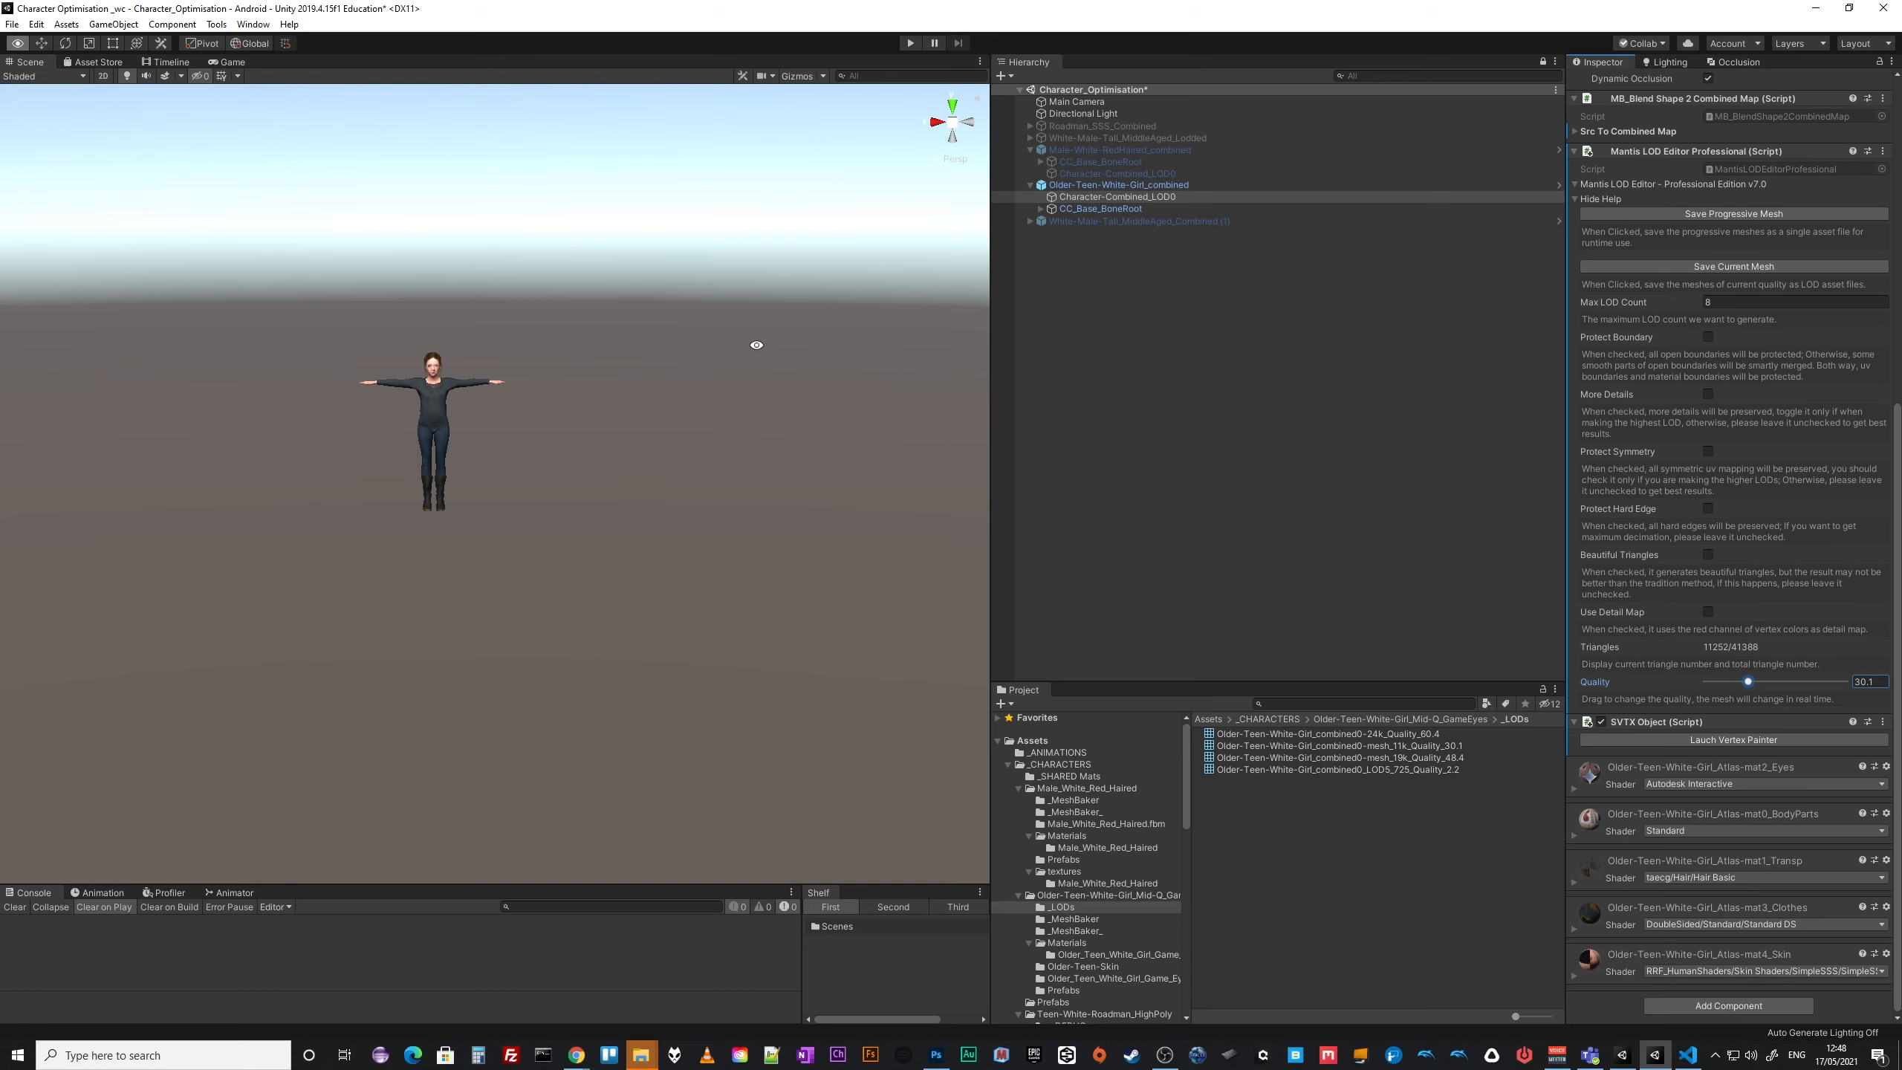
pyautogui.scroll(5, 853, 396)
pyautogui.click(774, 363)
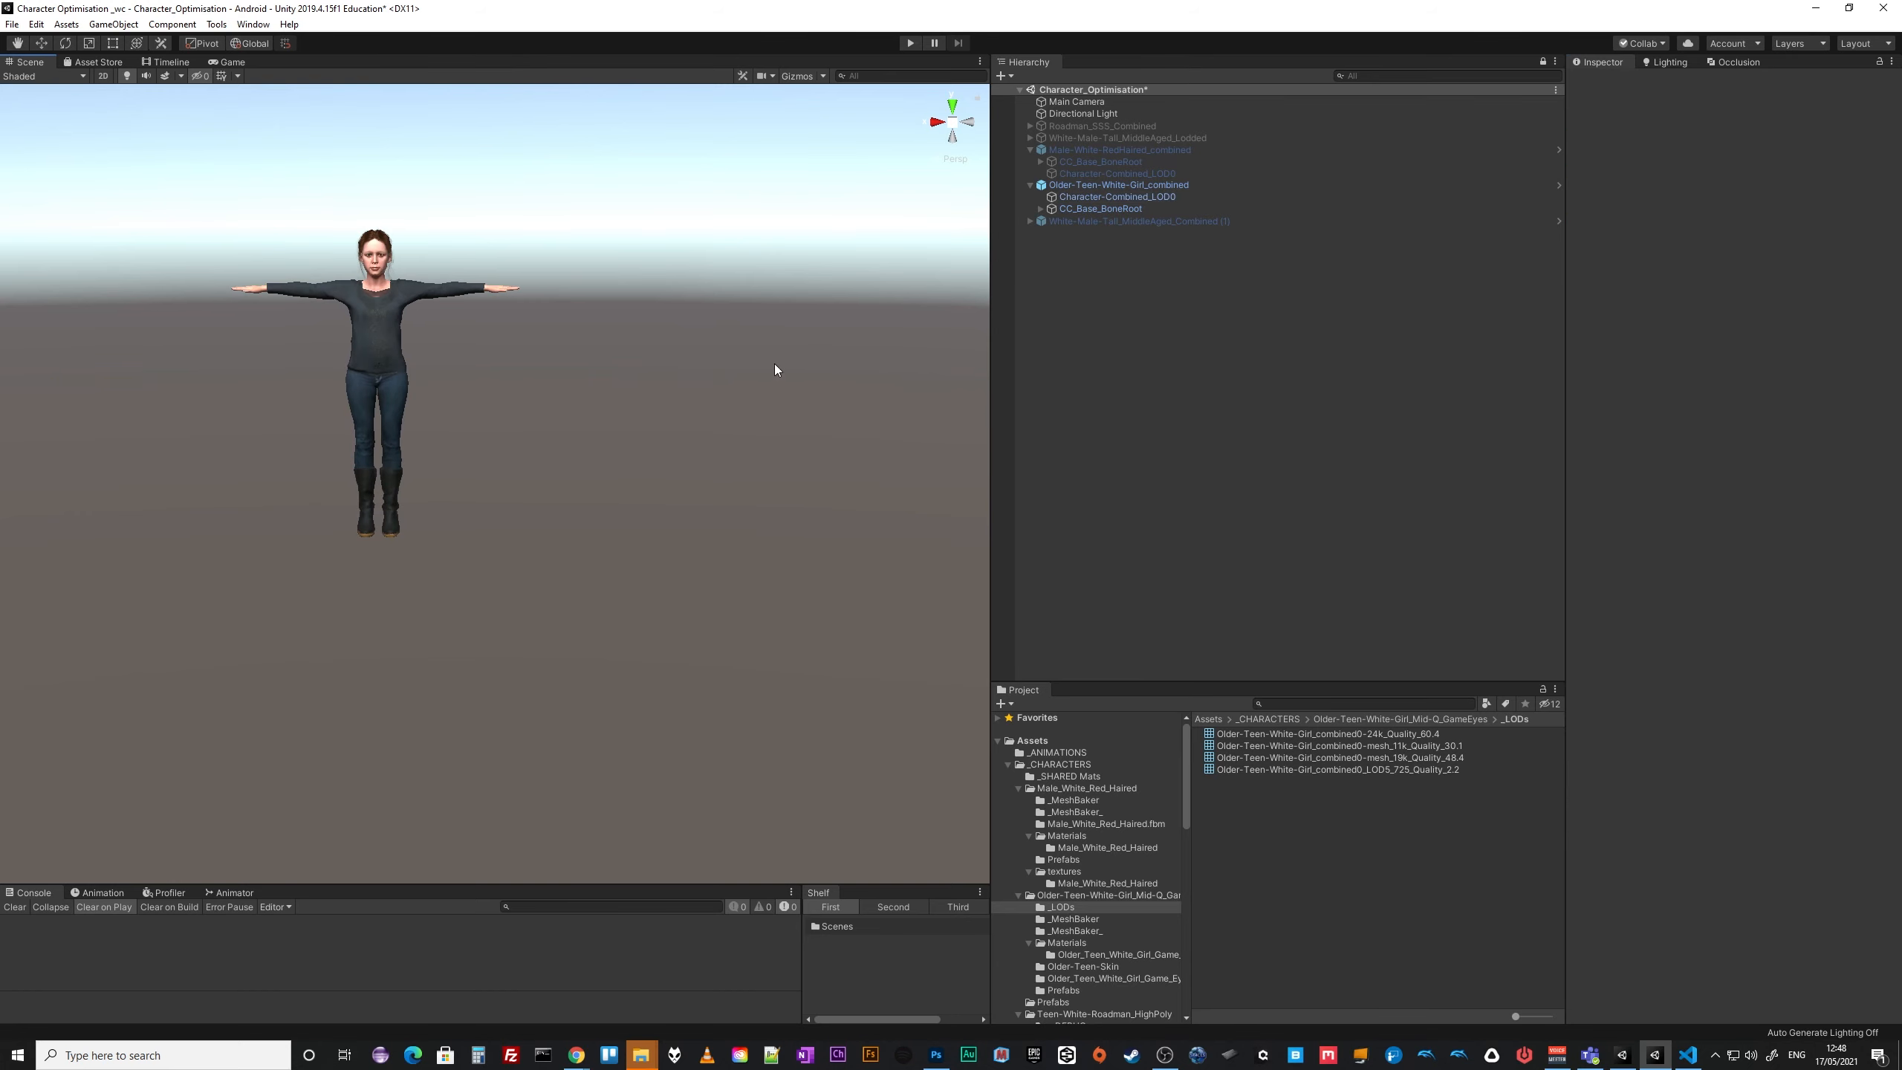
# Duplicate the Older-Teen-White-Girl_combined character and rename the copy Older-Teen-White-Girl_Lodded.
pyautogui.keyDown('alt'); pyautogui.moveTo(629, 224); pyautogui.dragTo(659, 251); pyautogui.keyUp('alt')
pyautogui.click(1123, 186)
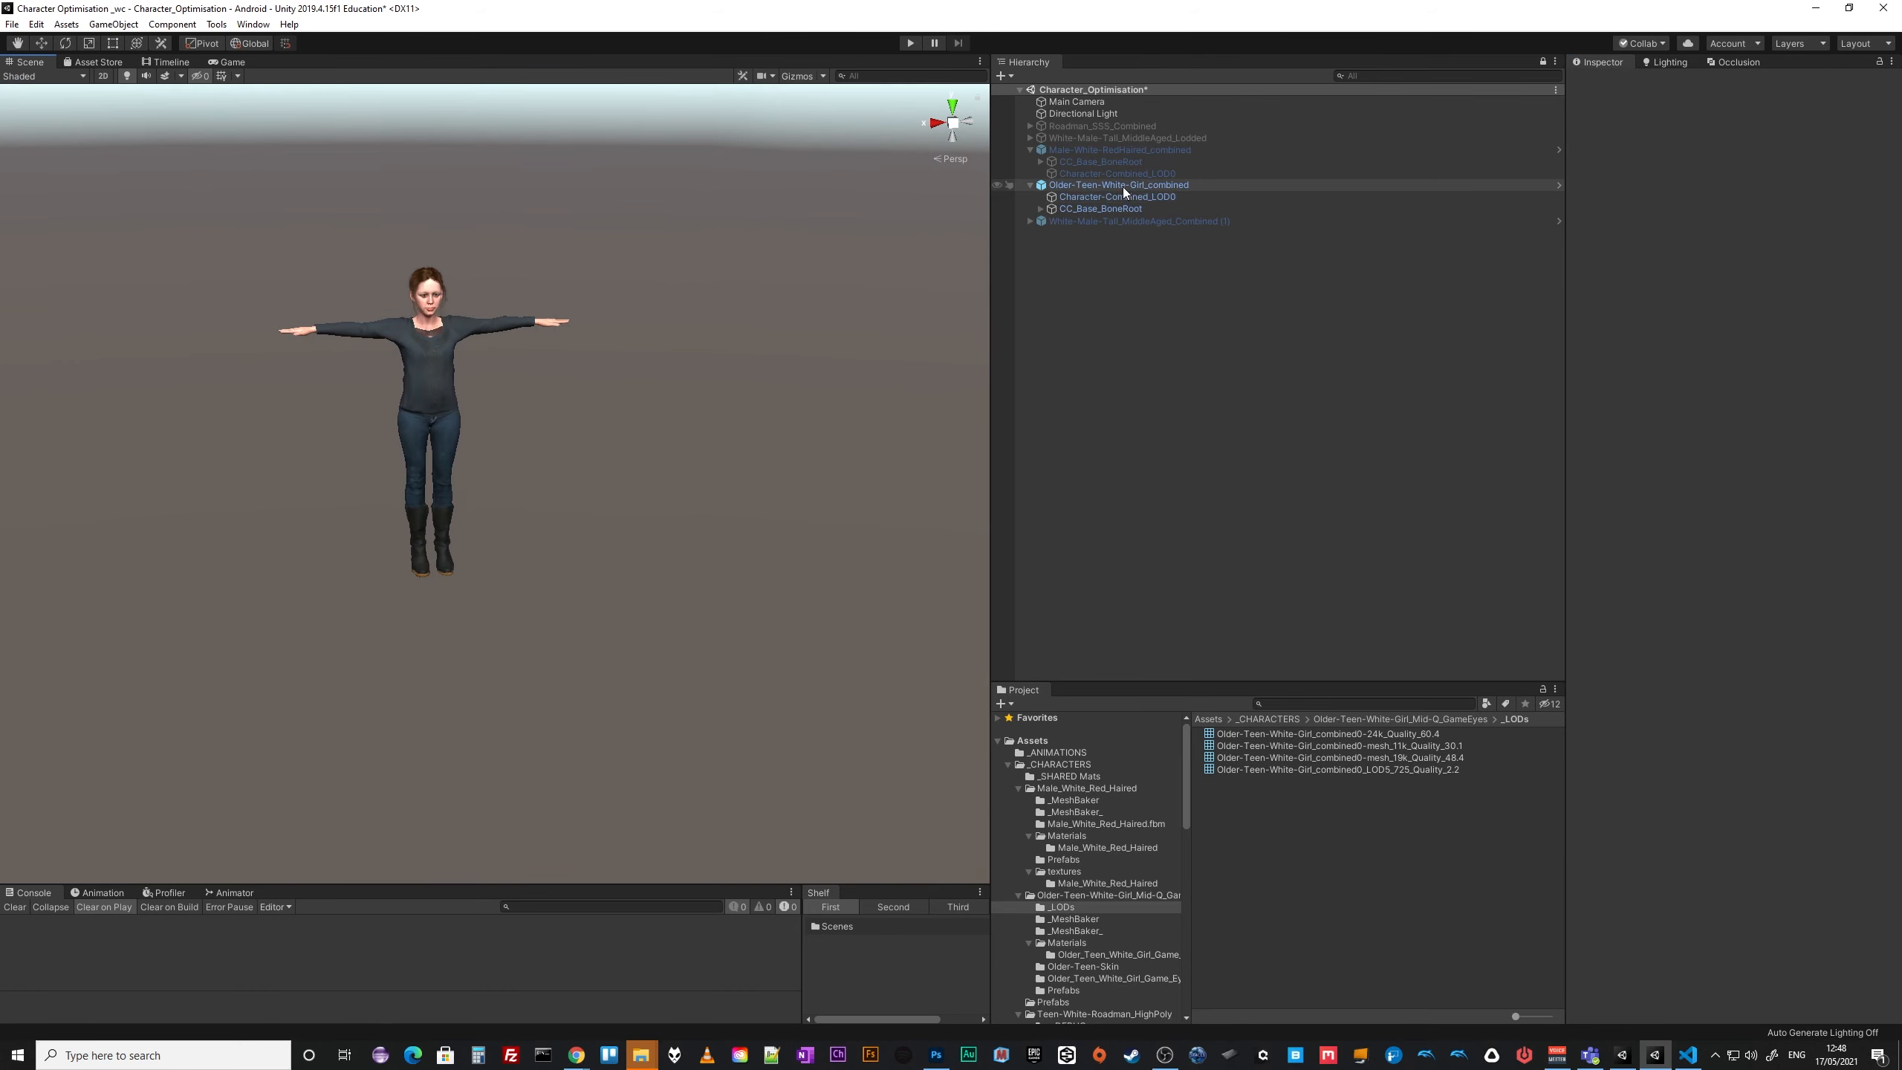
pyautogui.hotkey('ctrl', 'd')
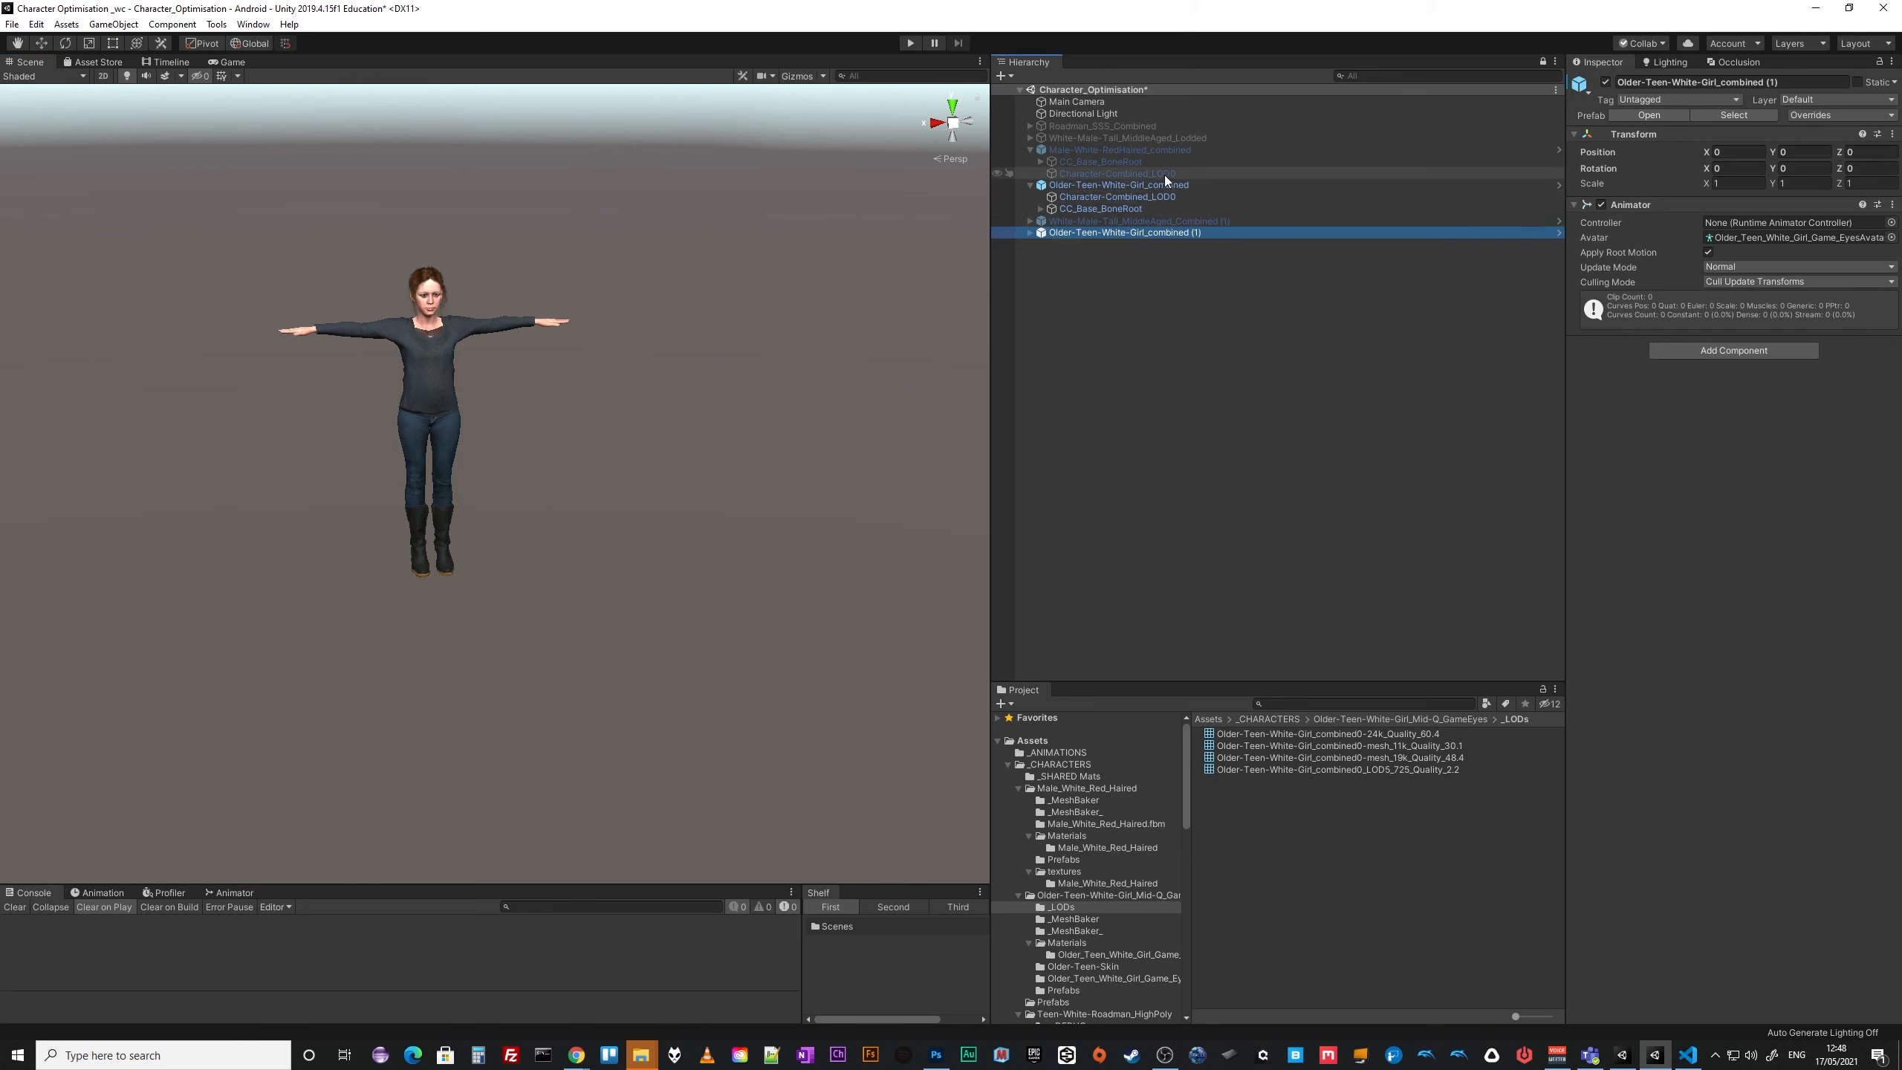
pyautogui.click(1156, 233)
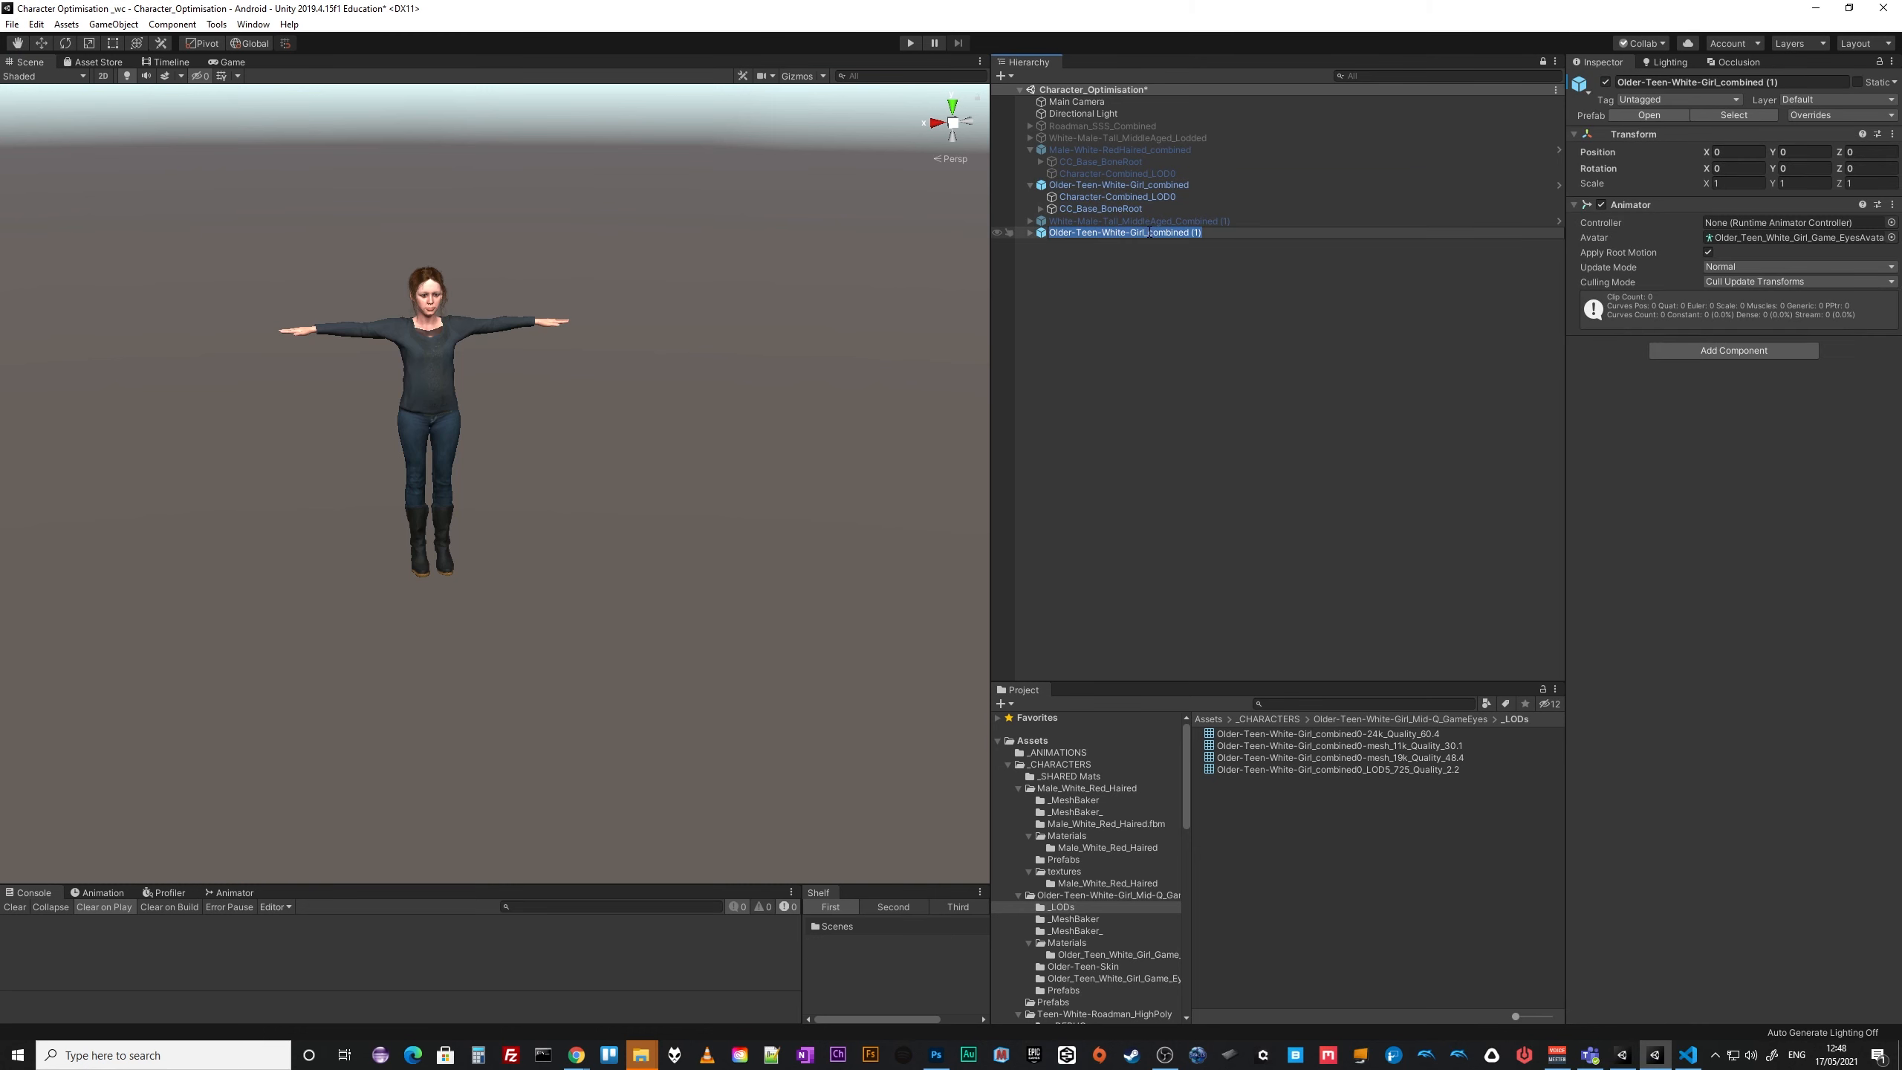
pyautogui.moveTo(1146, 233); pyautogui.dragTo(1278, 236)
pyautogui.write('Lodded')
pyautogui.click(1096, 304)
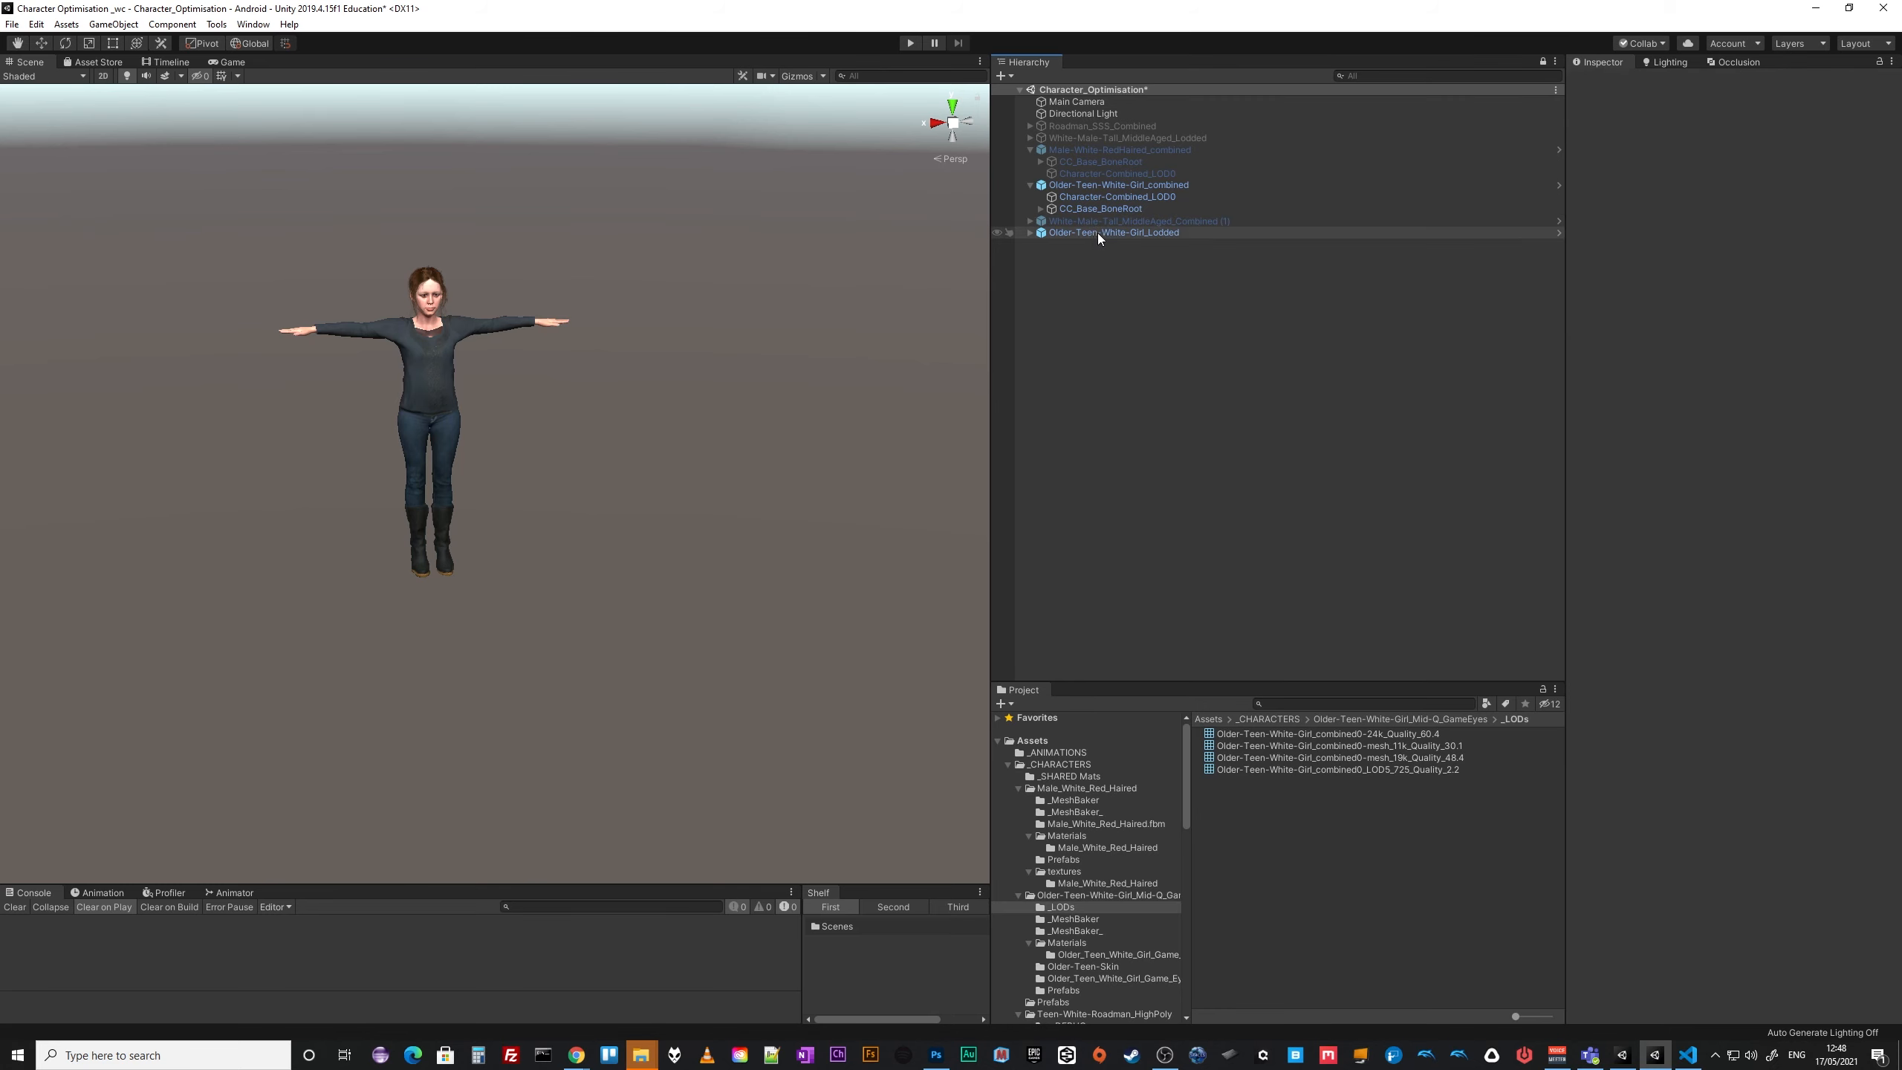
# Unpack the Older-Teen-White-Girl_Lodded prefab and deactivate the original Older-Teen-White-Girl_combined object.
pyautogui.rightClick(1096, 232)
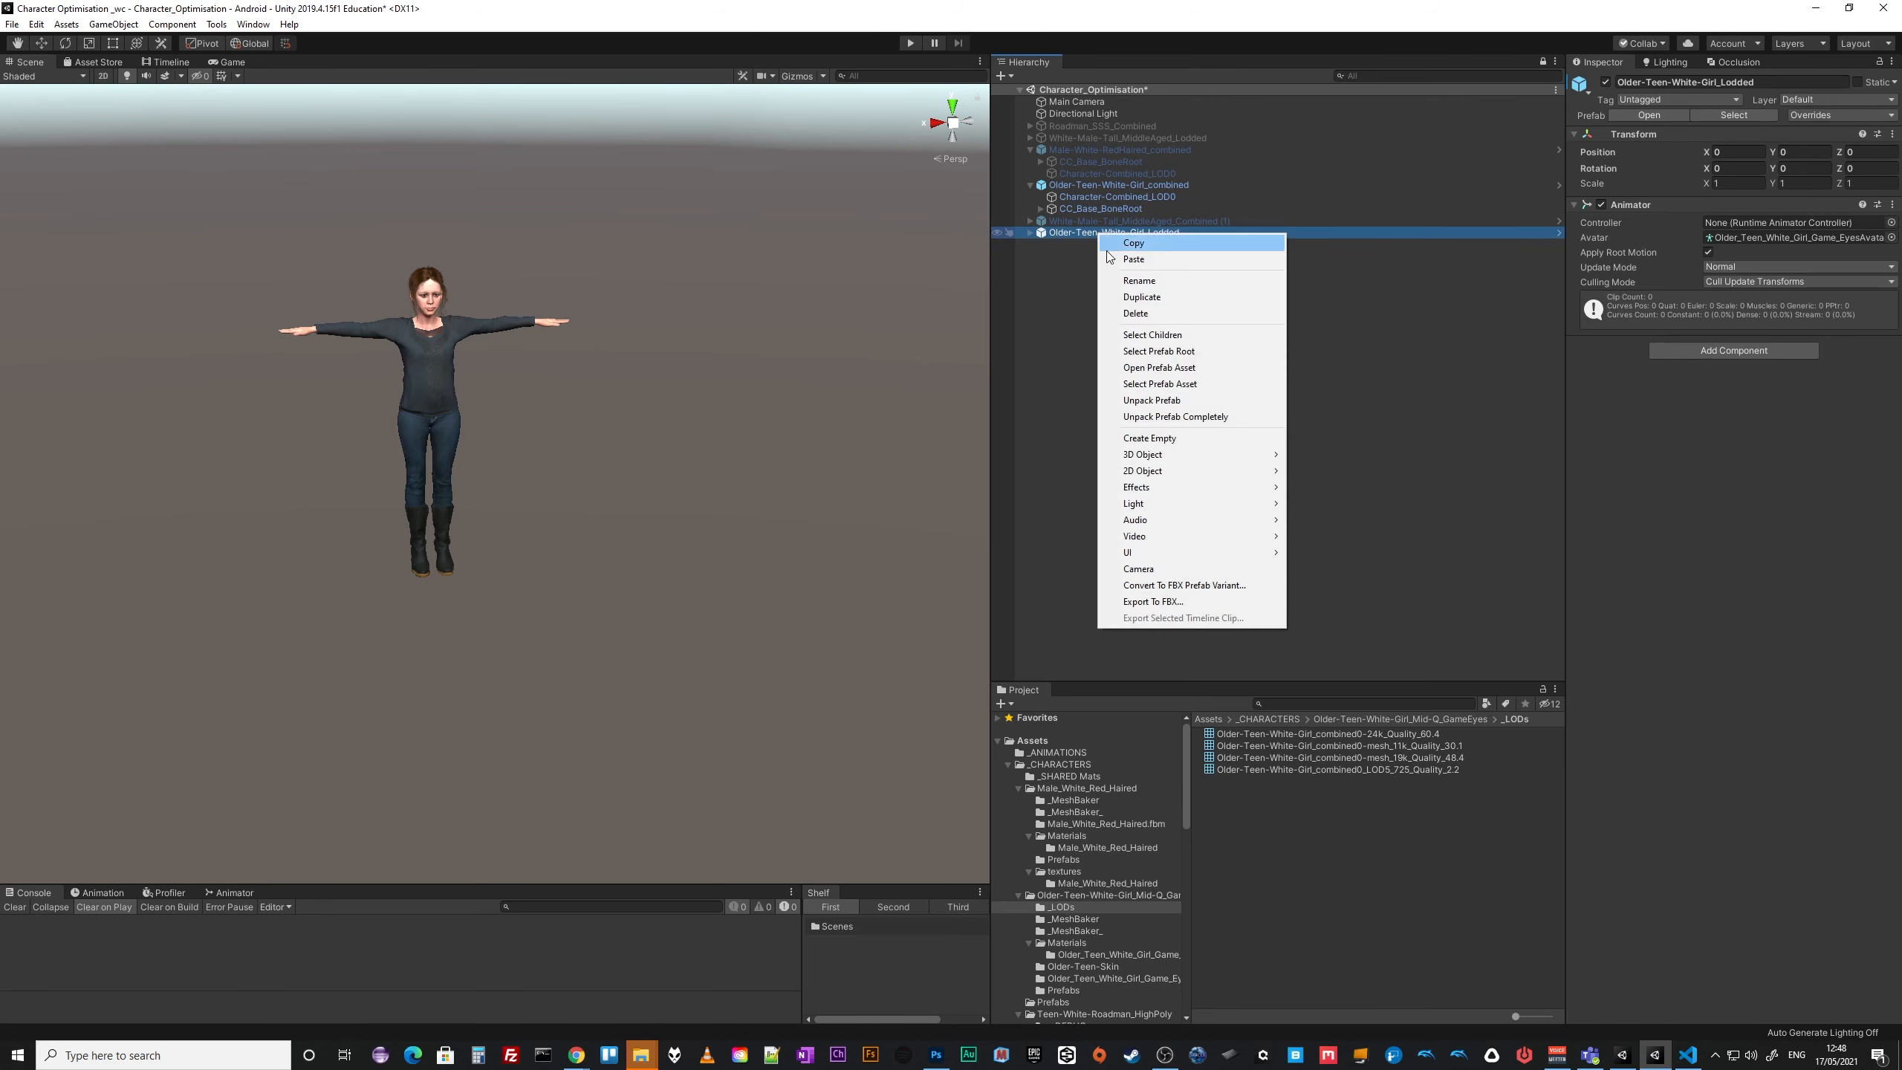
pyautogui.click(1152, 400)
pyautogui.click(1032, 232)
pyautogui.click(1080, 187)
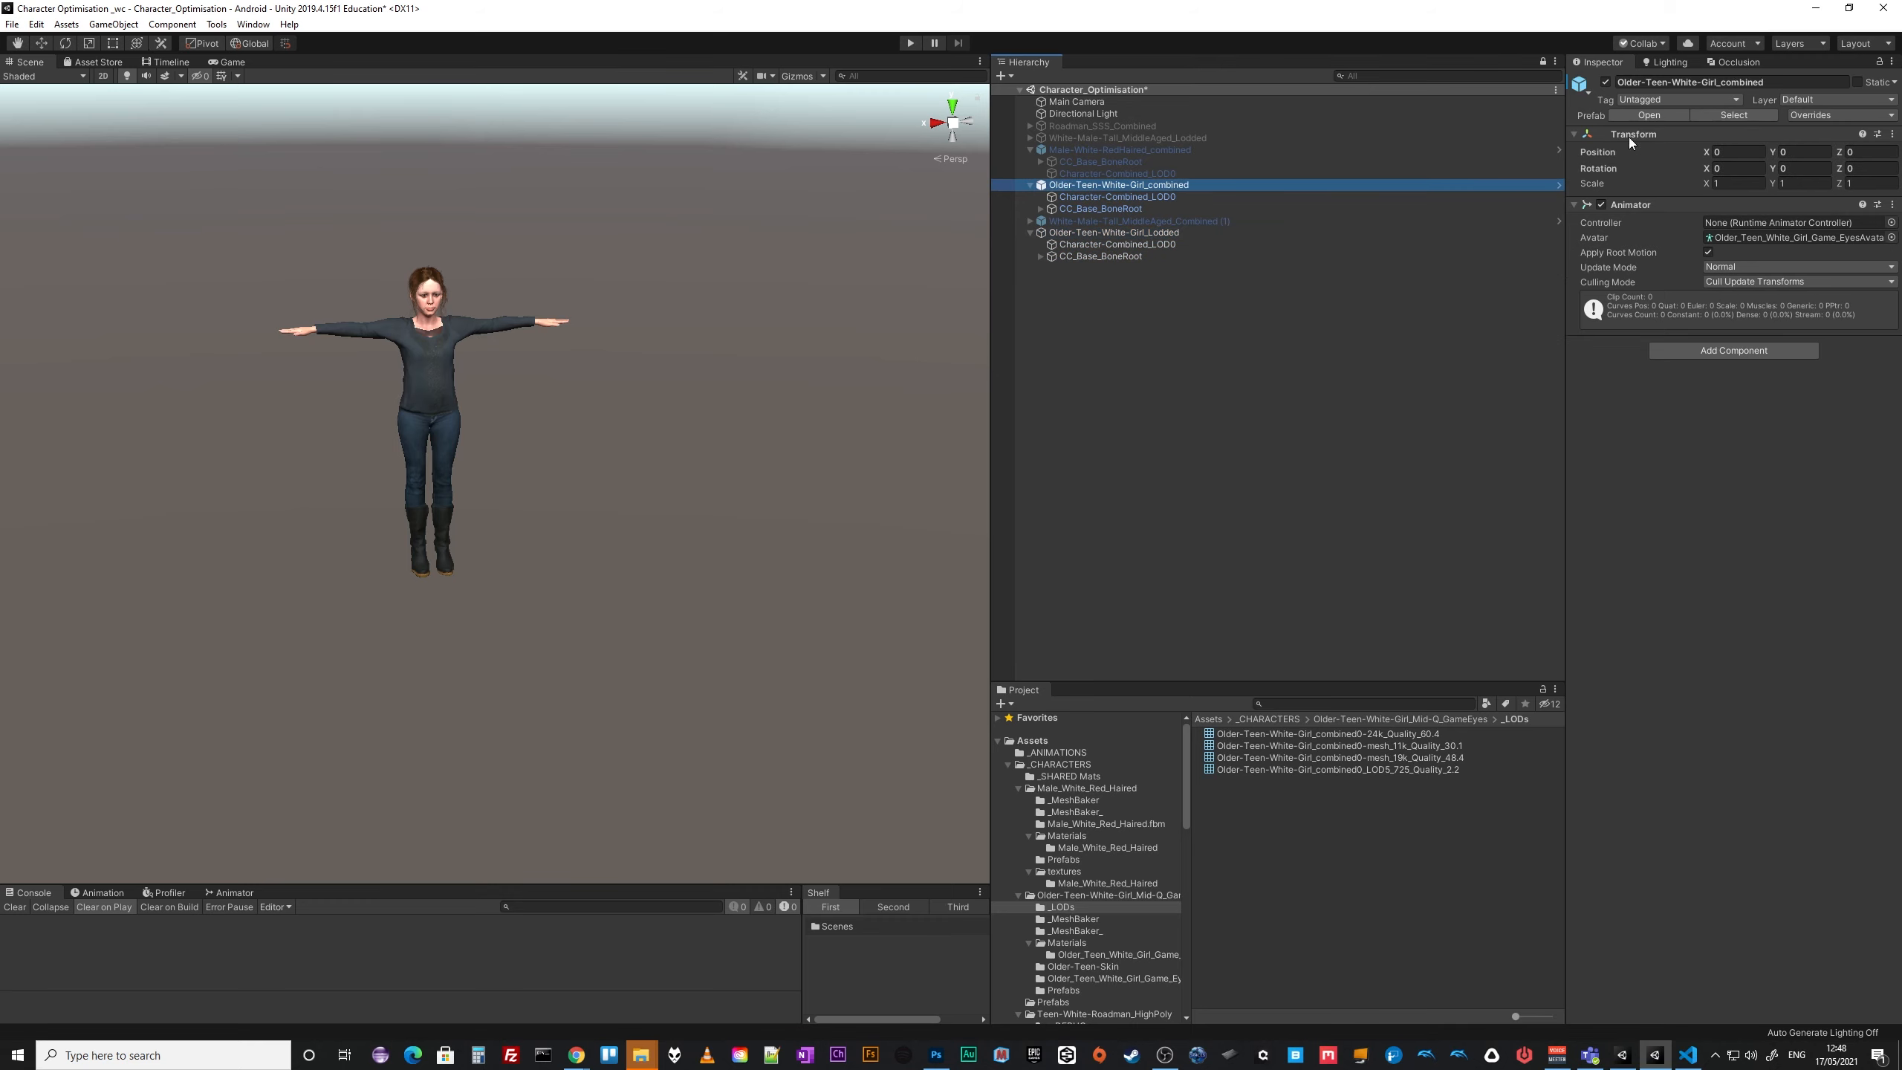
pyautogui.click(1606, 83)
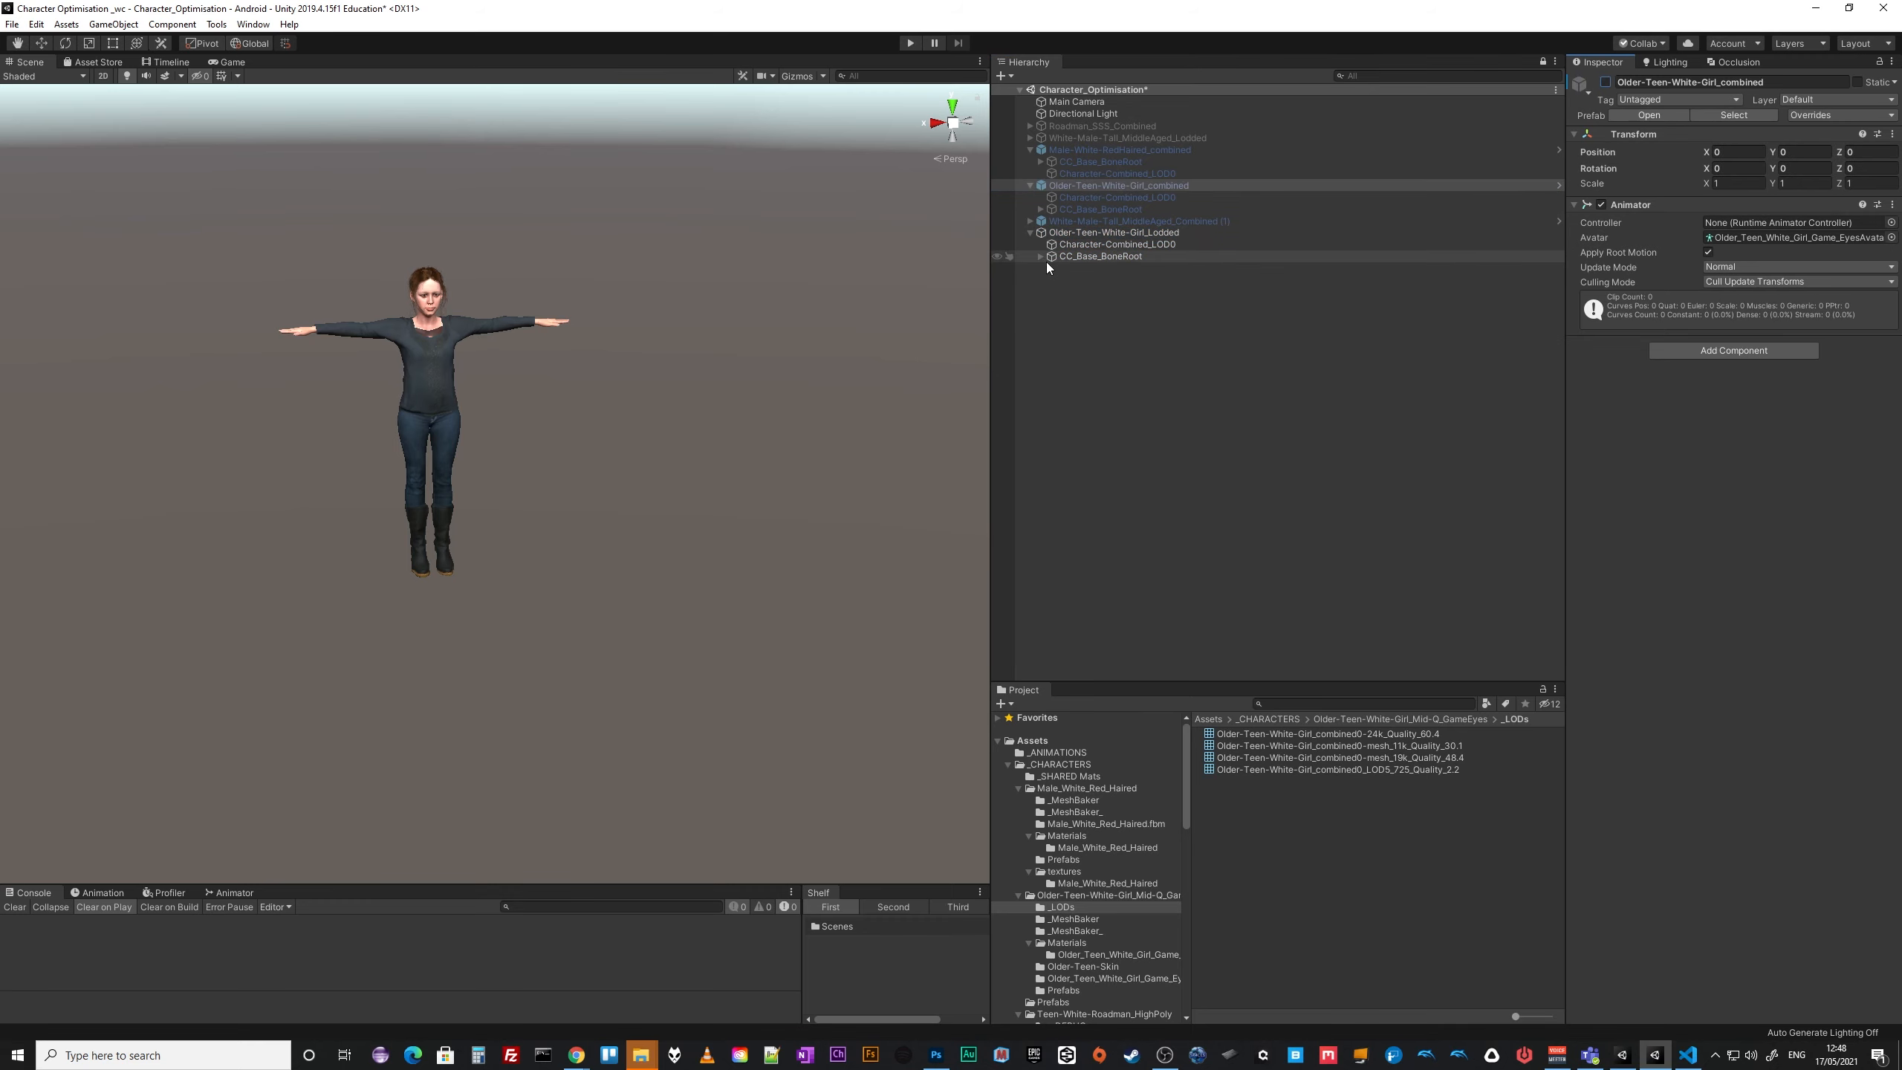
# Create an empty child object under Older-Teen-White-Girl_Lodded and nest Character-Combined_LOD0 inside it.
pyautogui.click(1076, 245)
pyautogui.click(1096, 232)
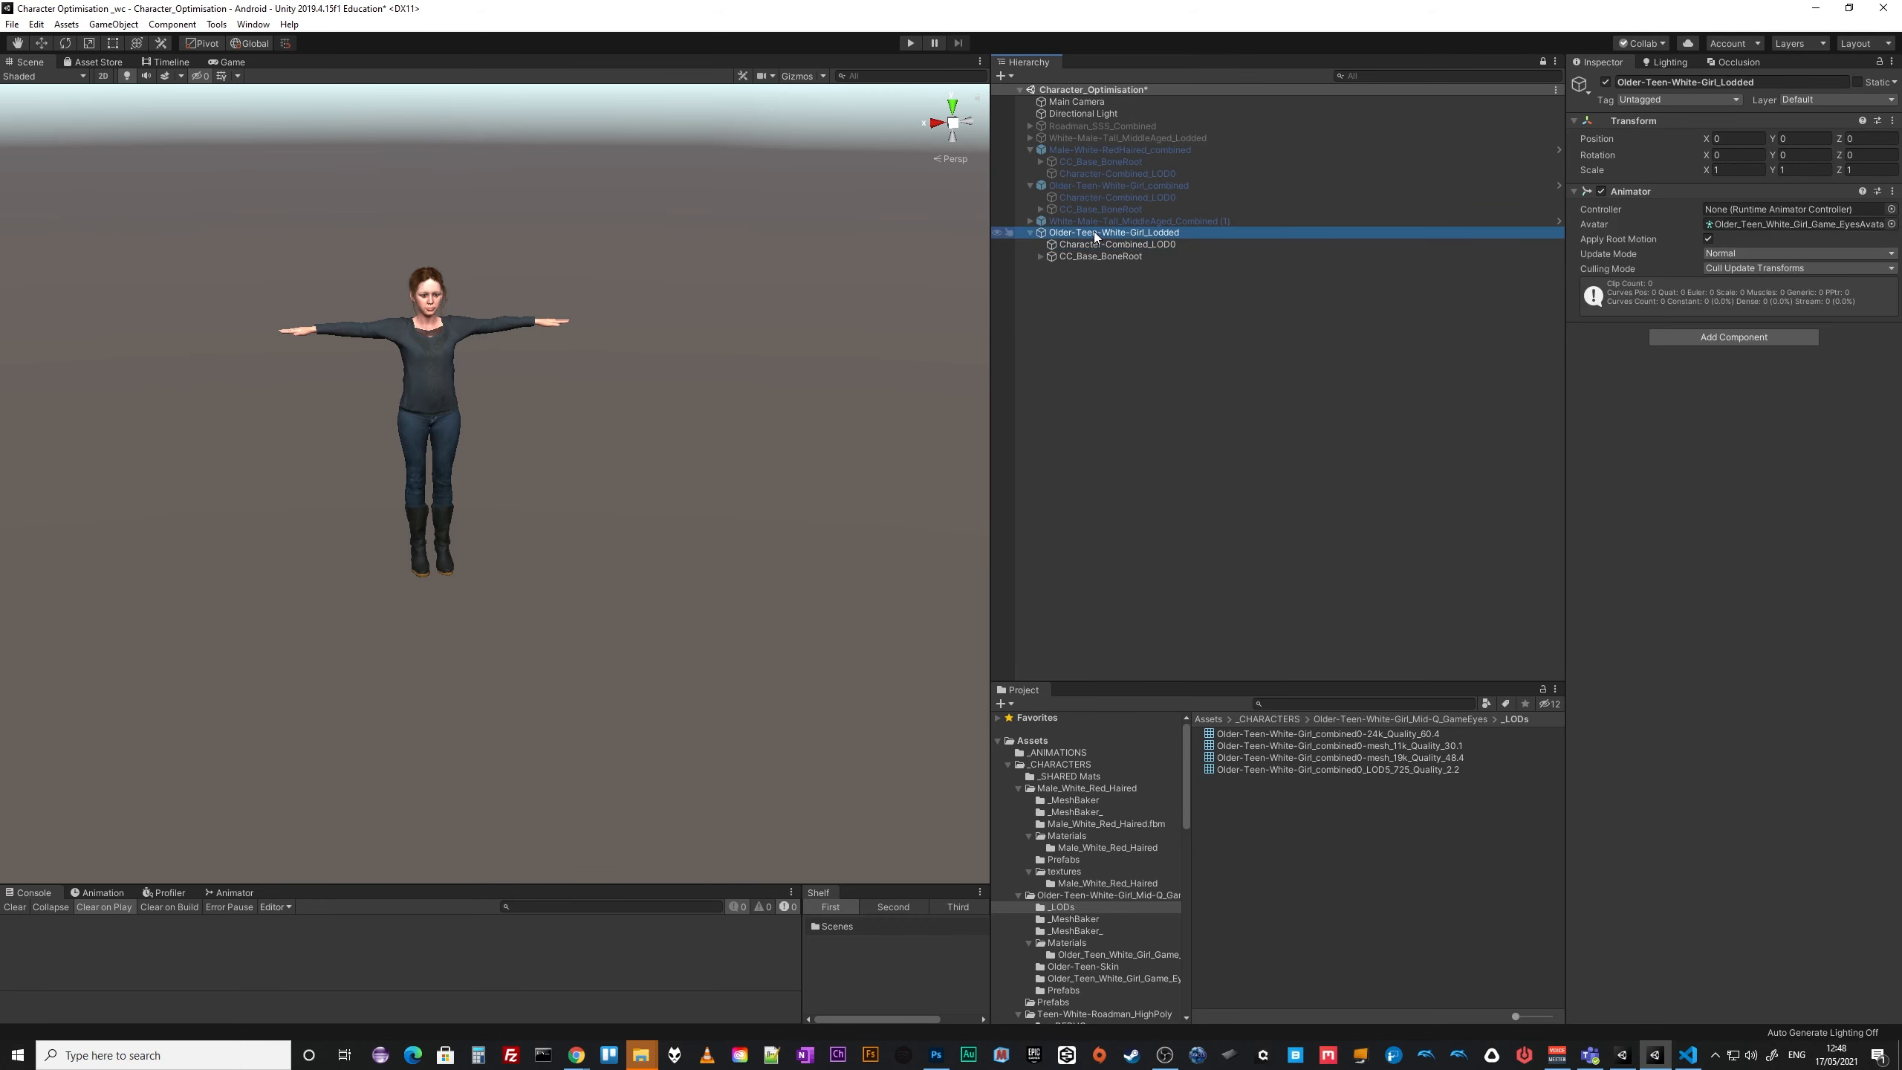
pyautogui.rightClick(1092, 232)
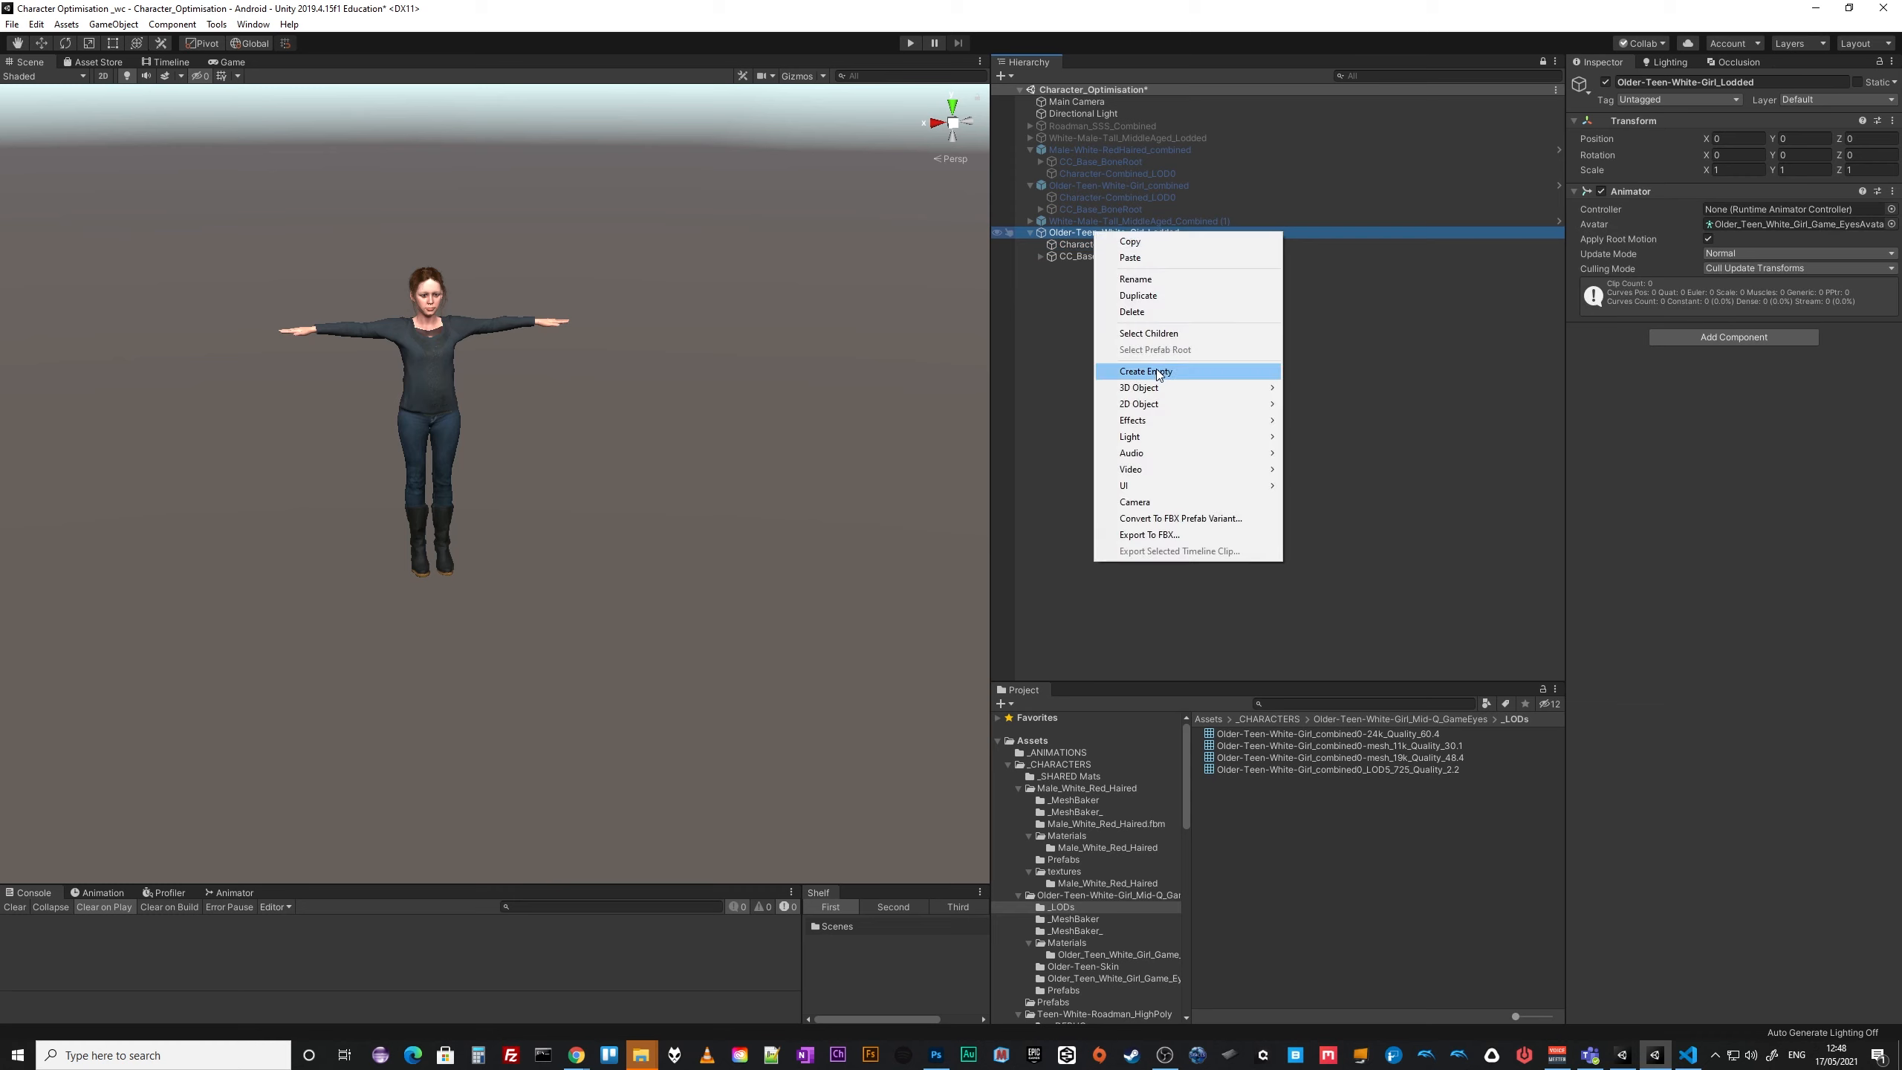
pyautogui.click(1010, 75)
pyautogui.click(1010, 77)
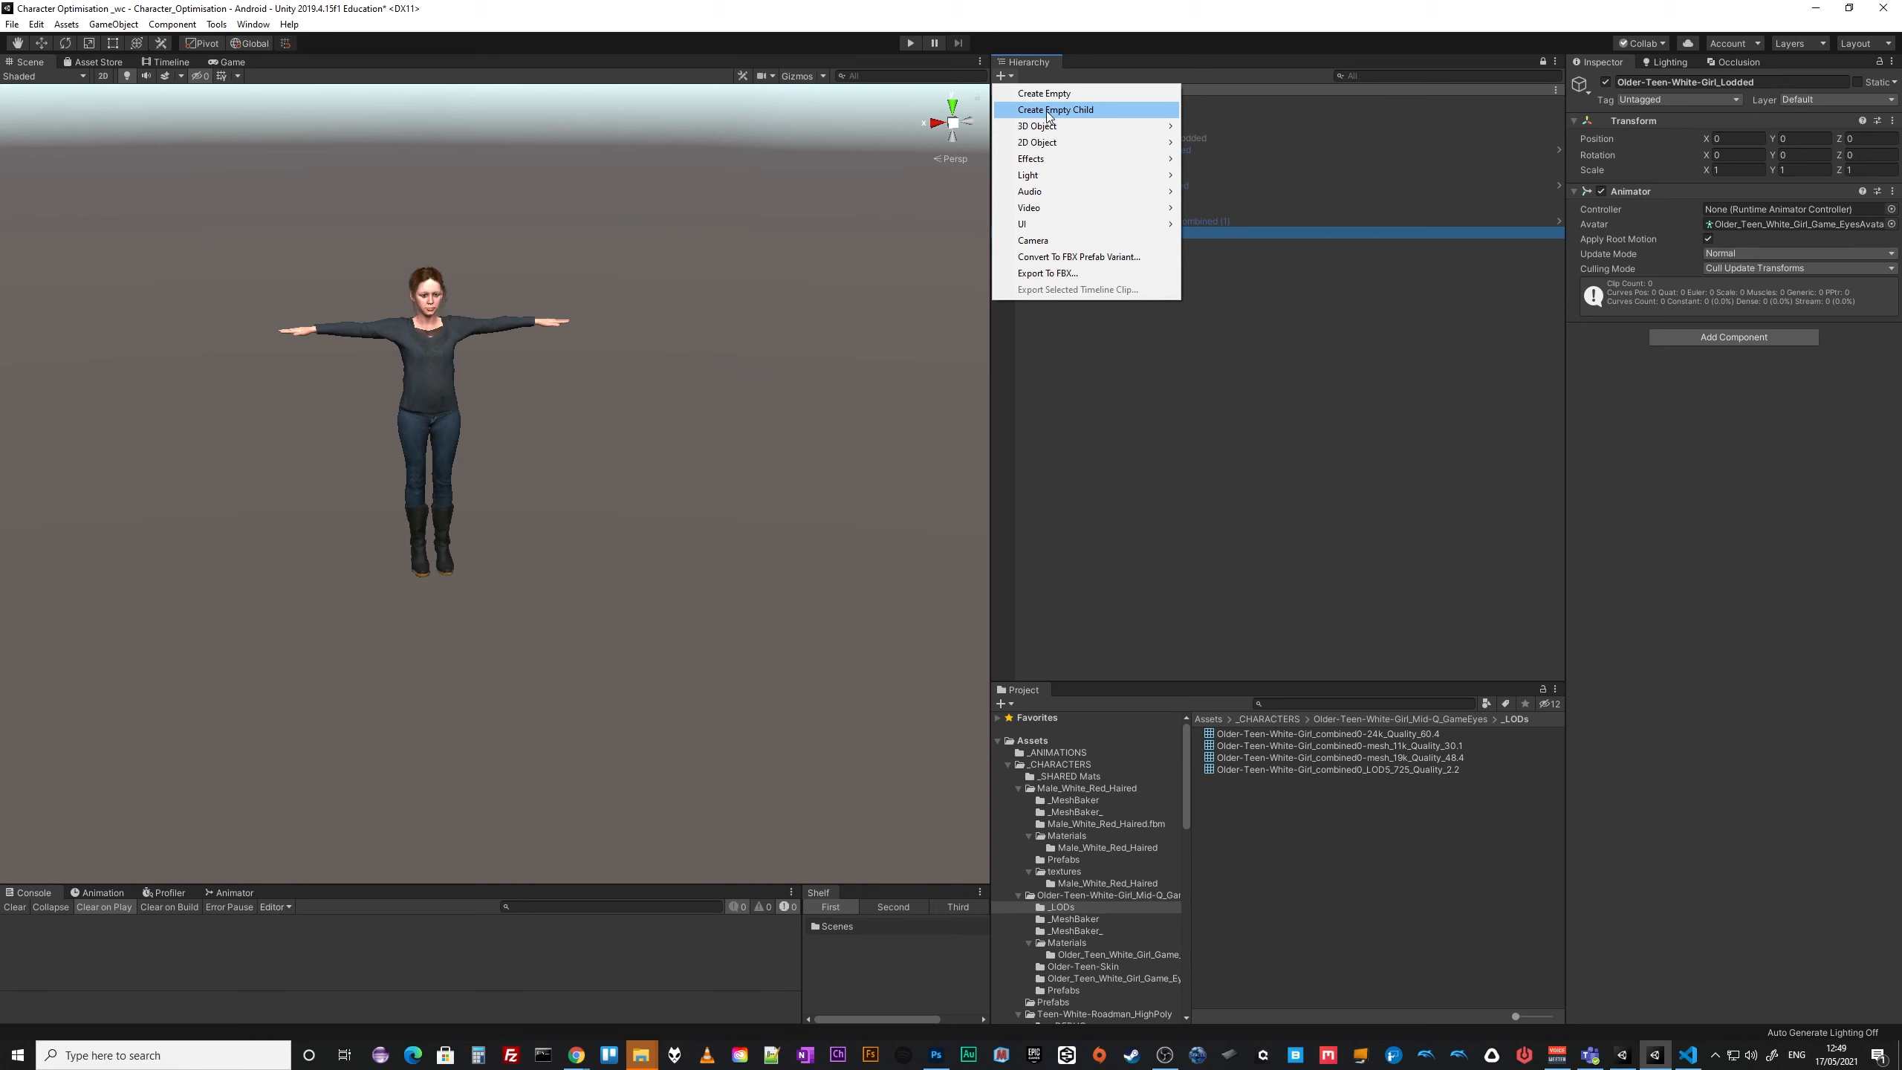
pyautogui.click(1045, 109)
pyautogui.moveTo(1092, 266)
pyautogui.mouseDown()
pyautogui.moveTo(1099, 244)
pyautogui.moveTo(1095, 268)
pyautogui.mouseUp()
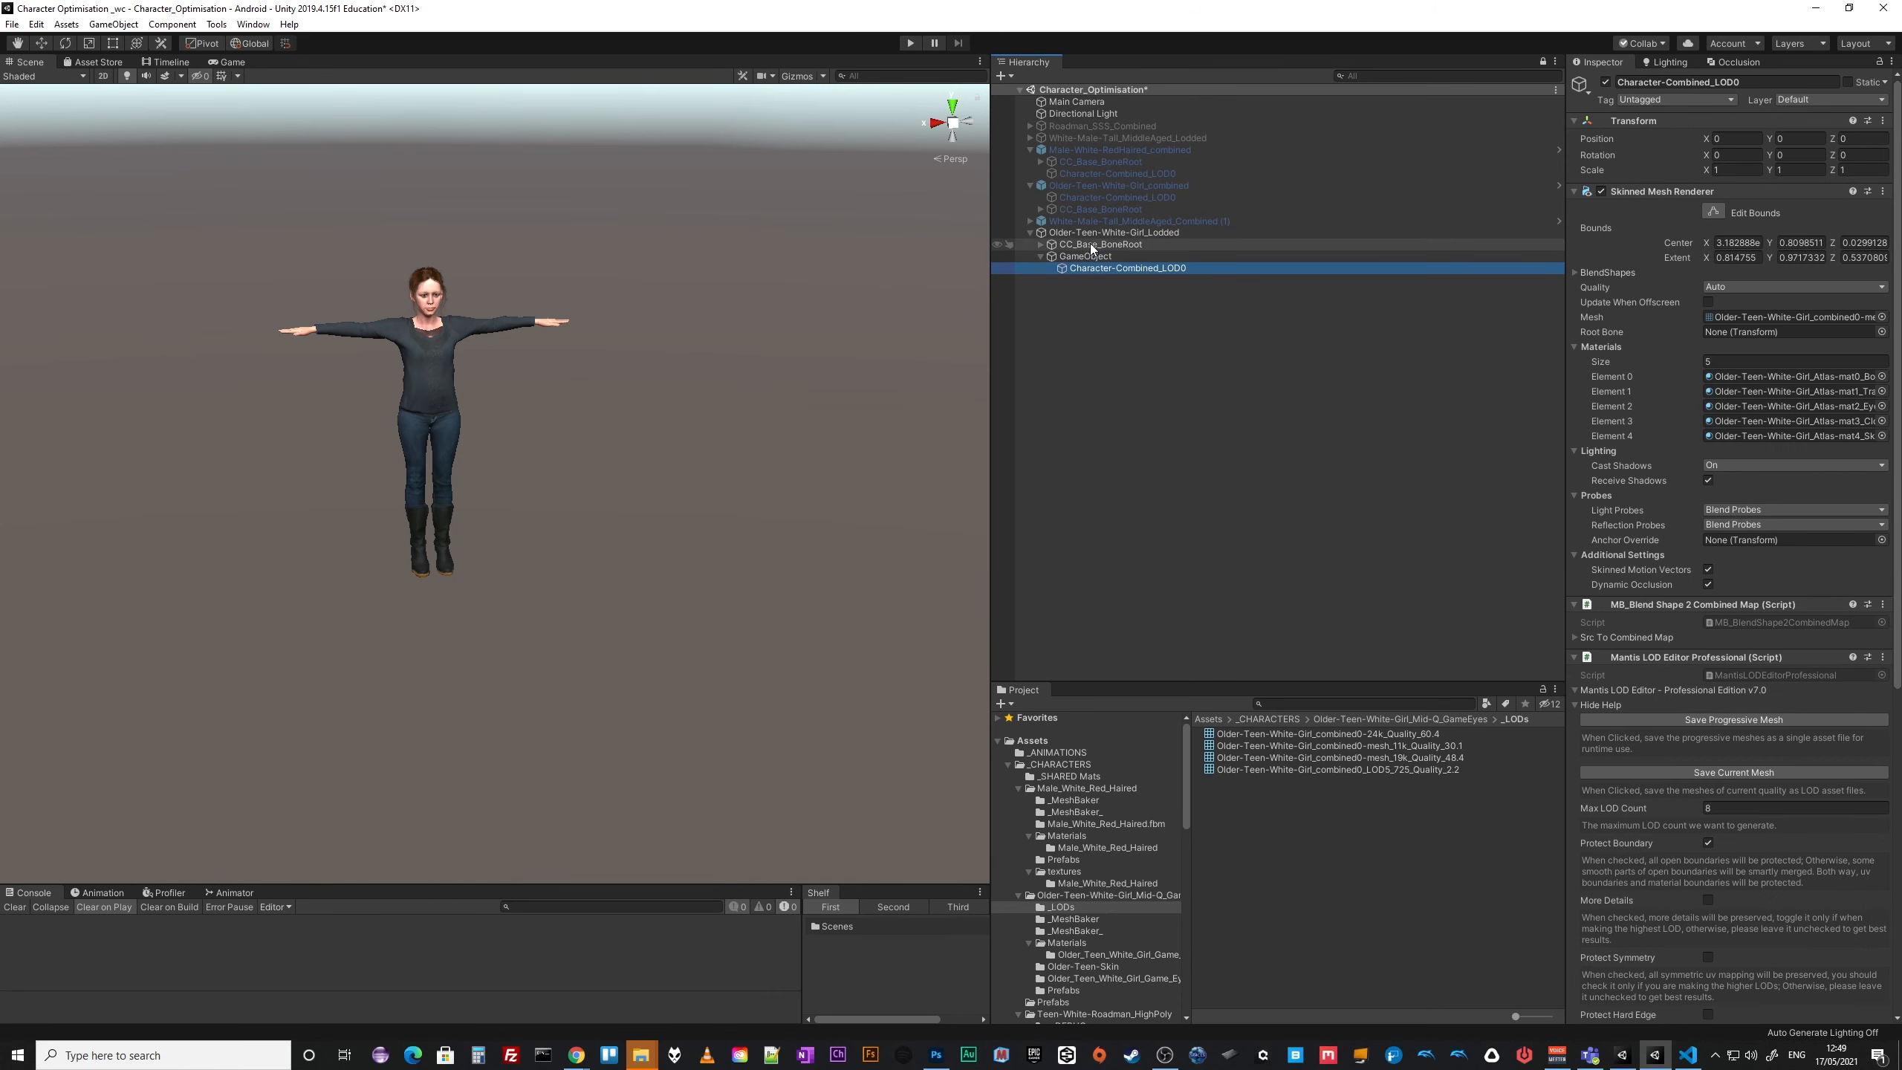
# Rename the new empty parent object of Character-Combined_LOD0 as Lod Group.
pyautogui.click(1084, 256)
pyautogui.click(1081, 256)
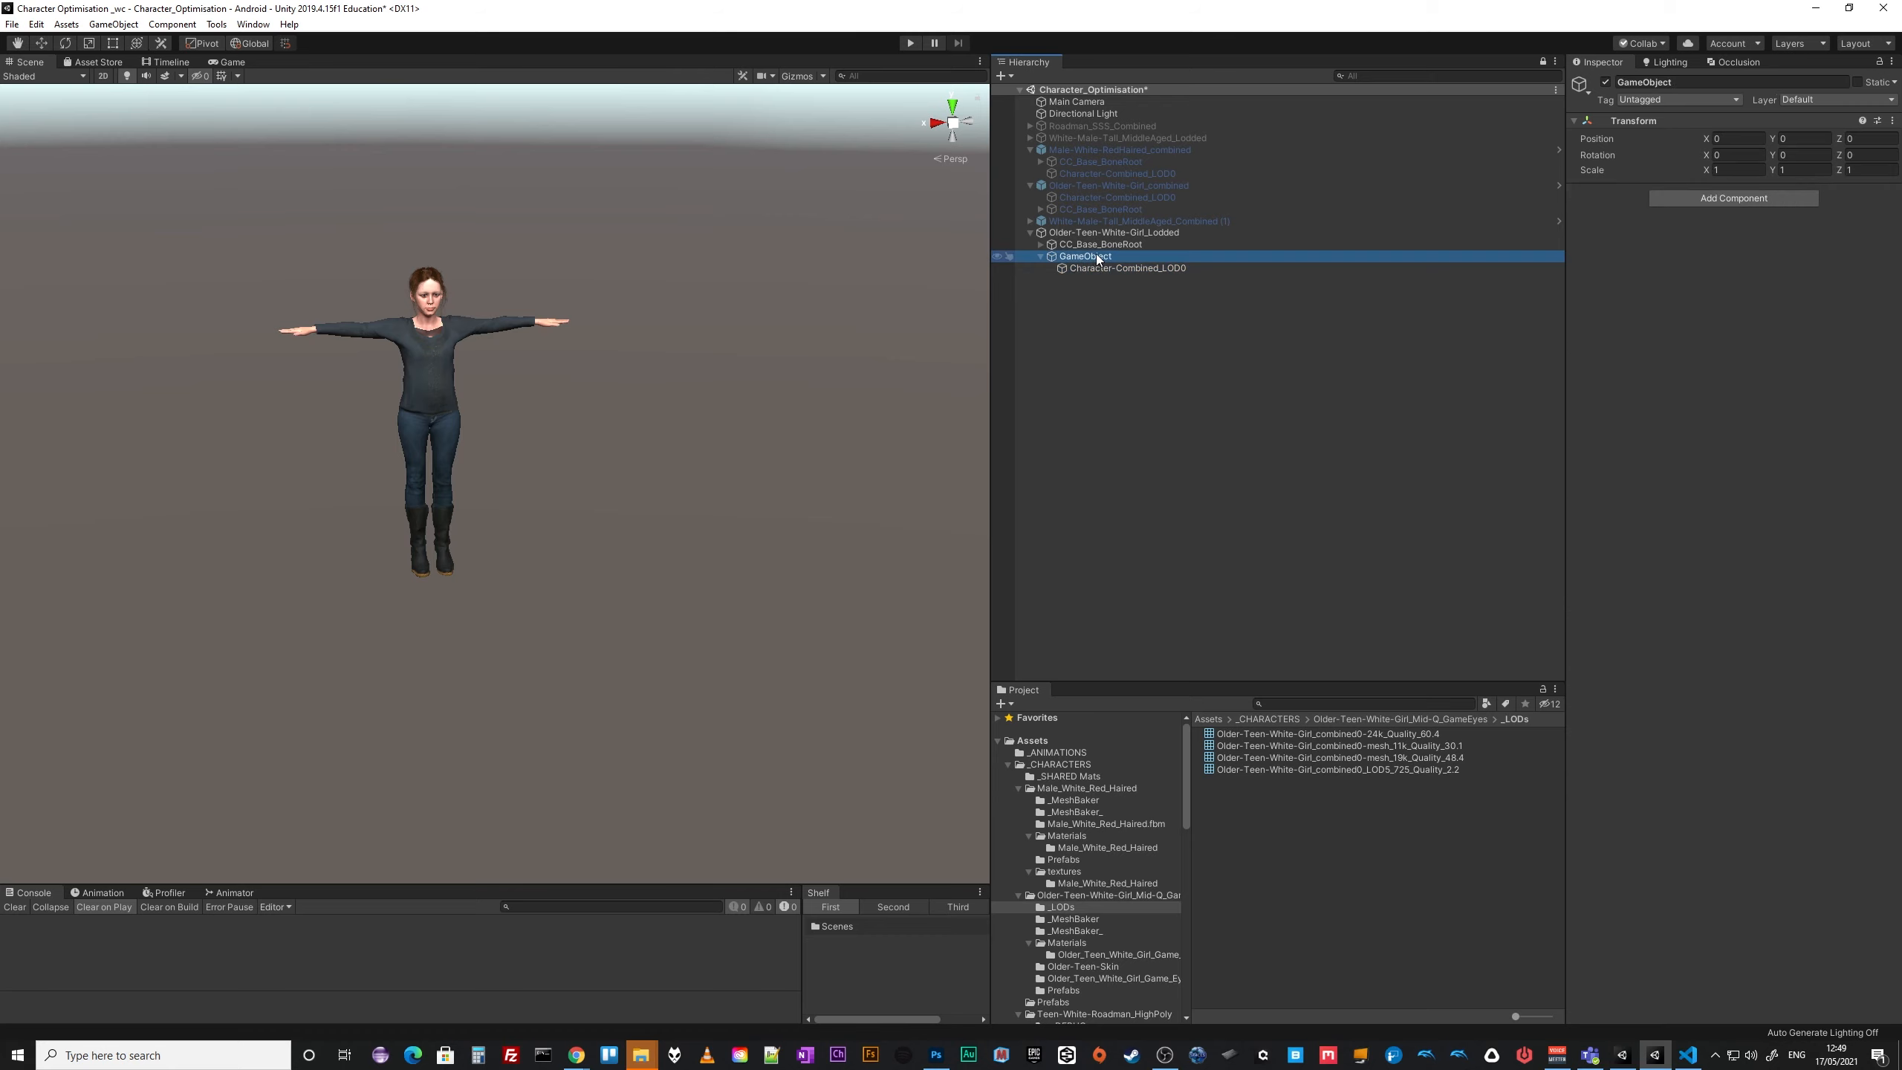
pyautogui.write('Lod group')
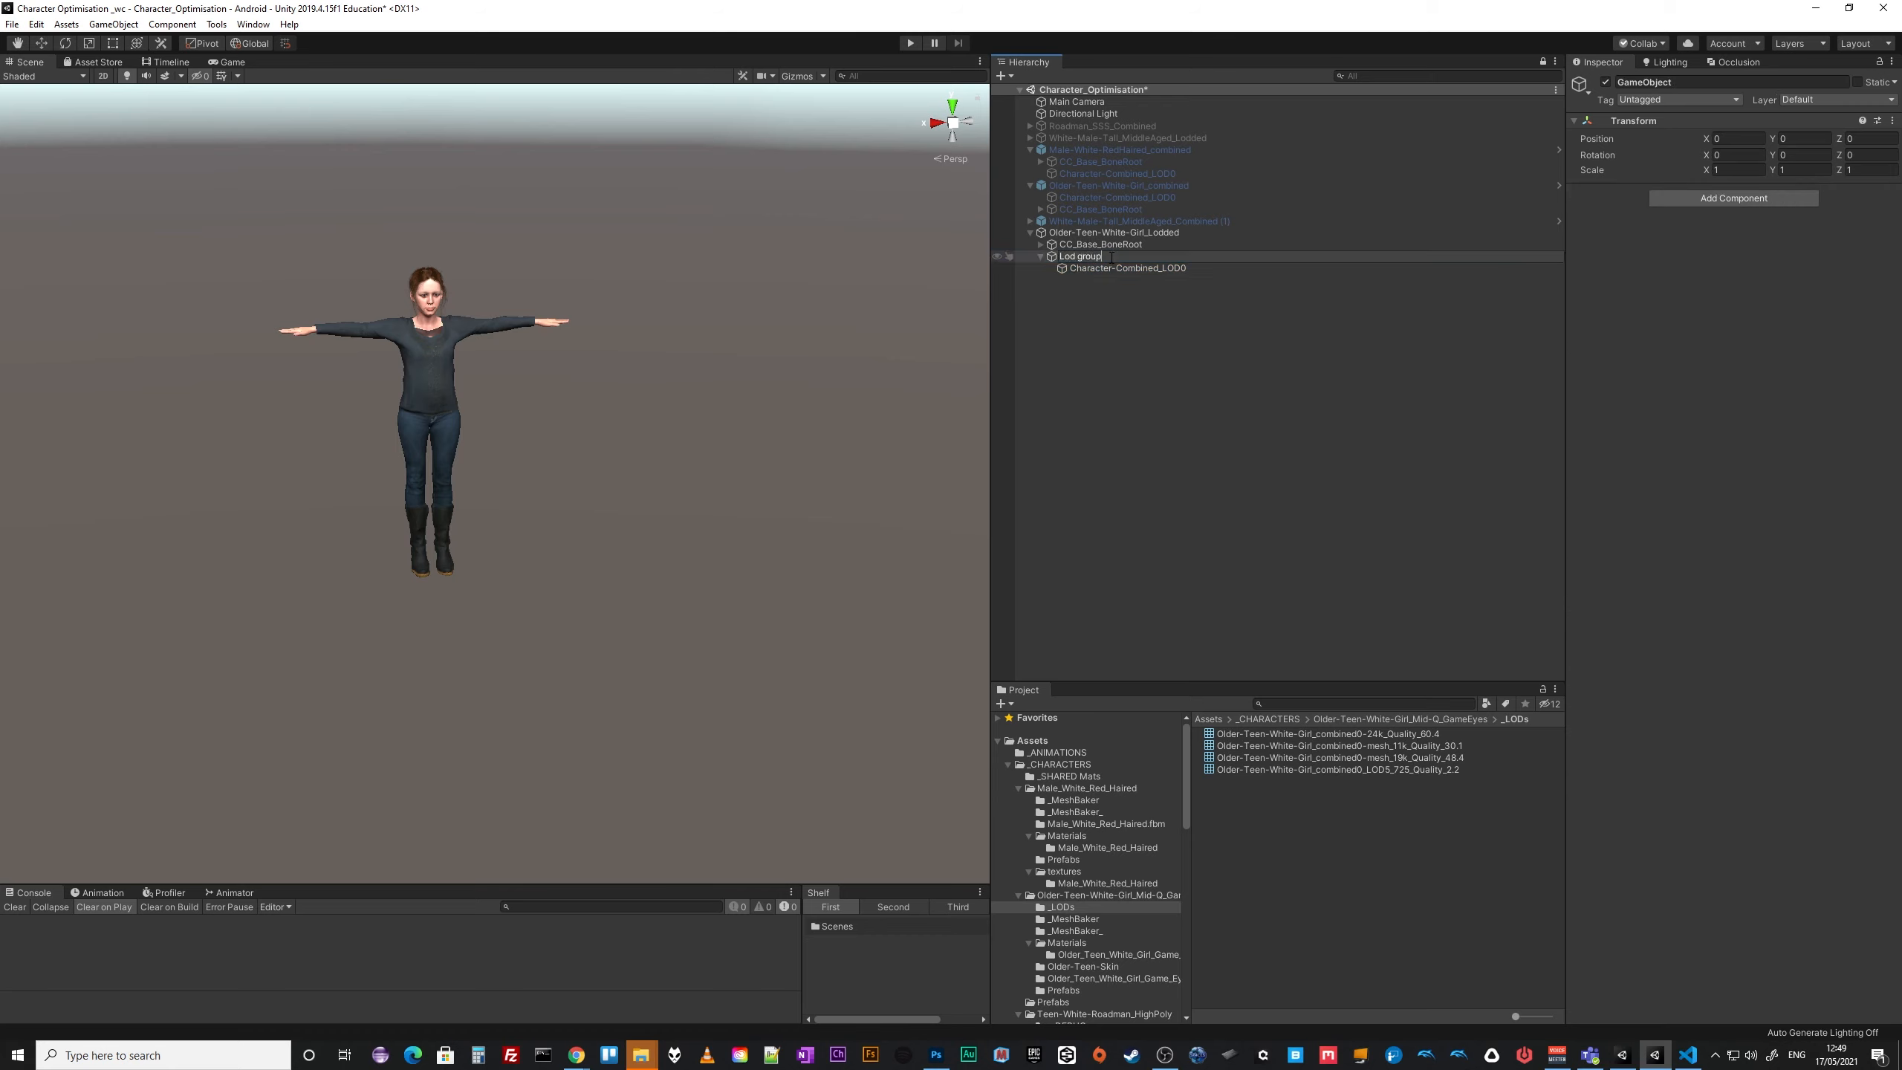
pyautogui.press('Return')
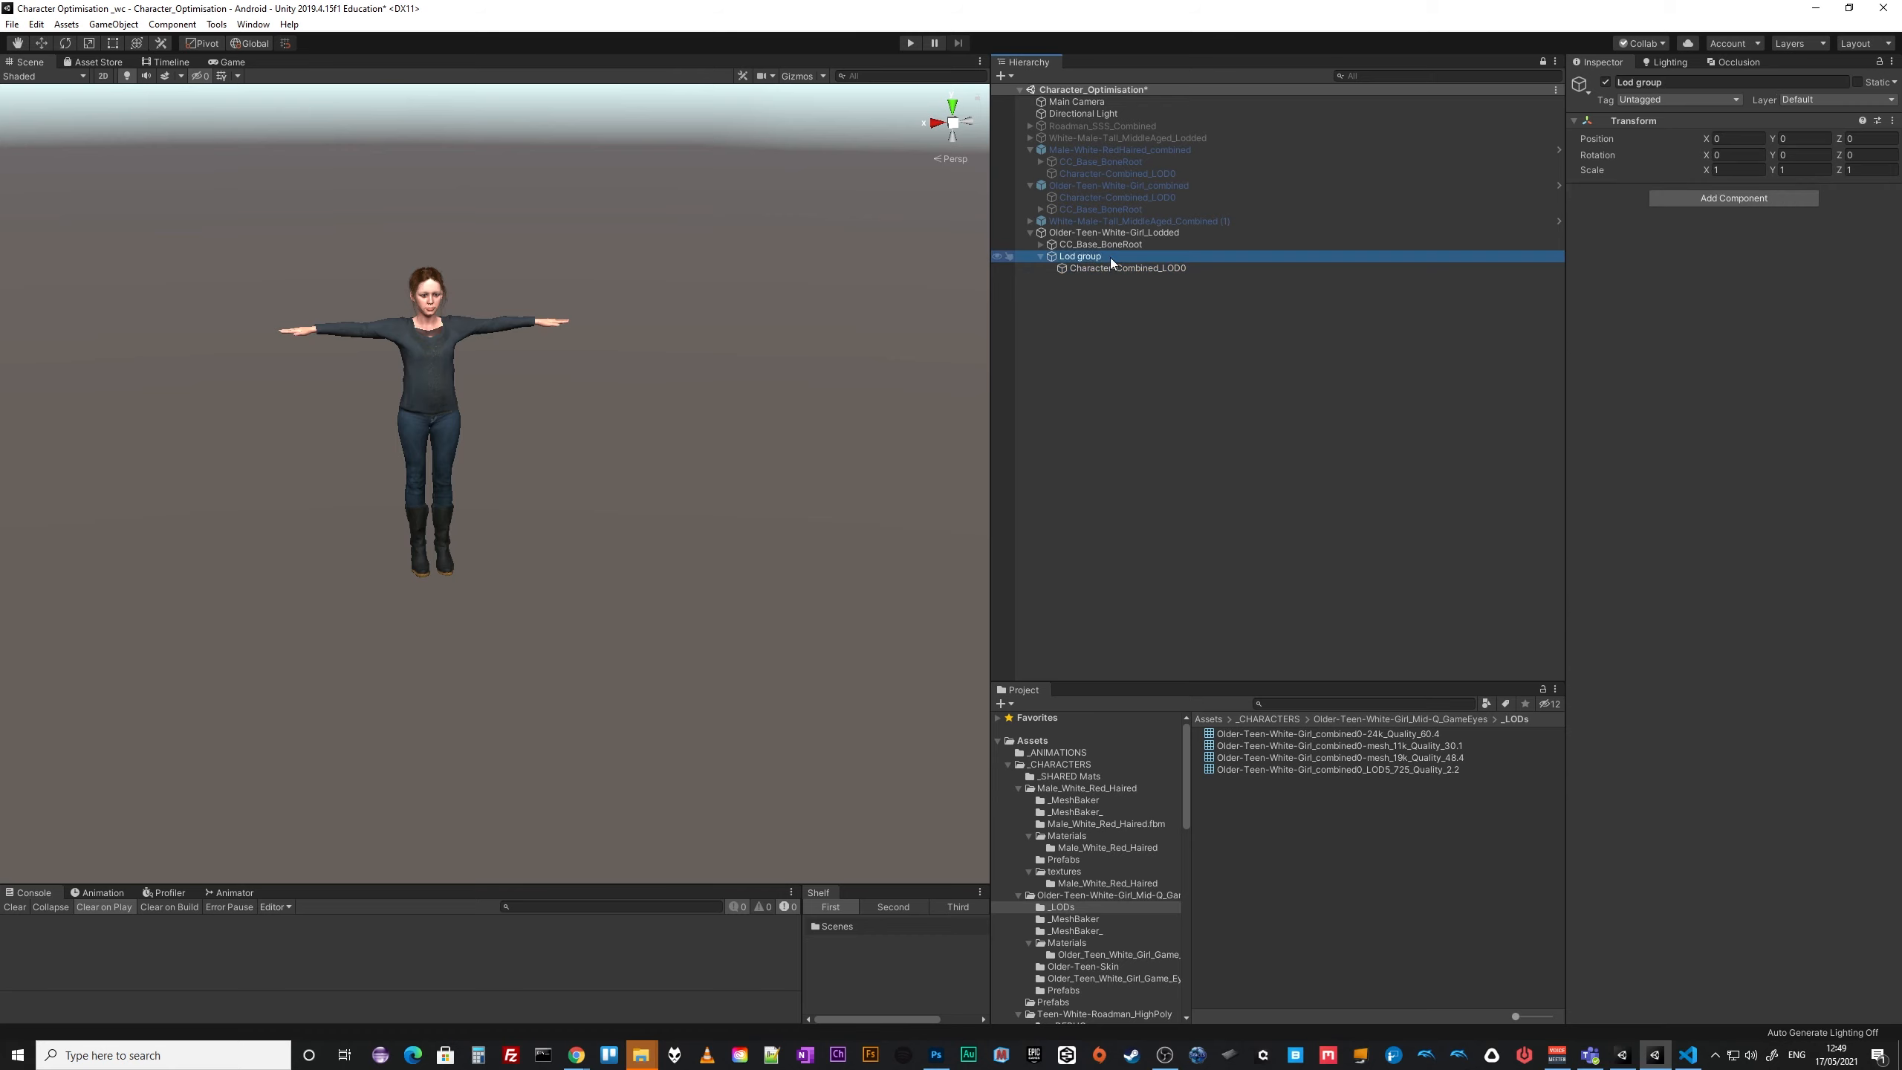
pyautogui.click(1076, 259)
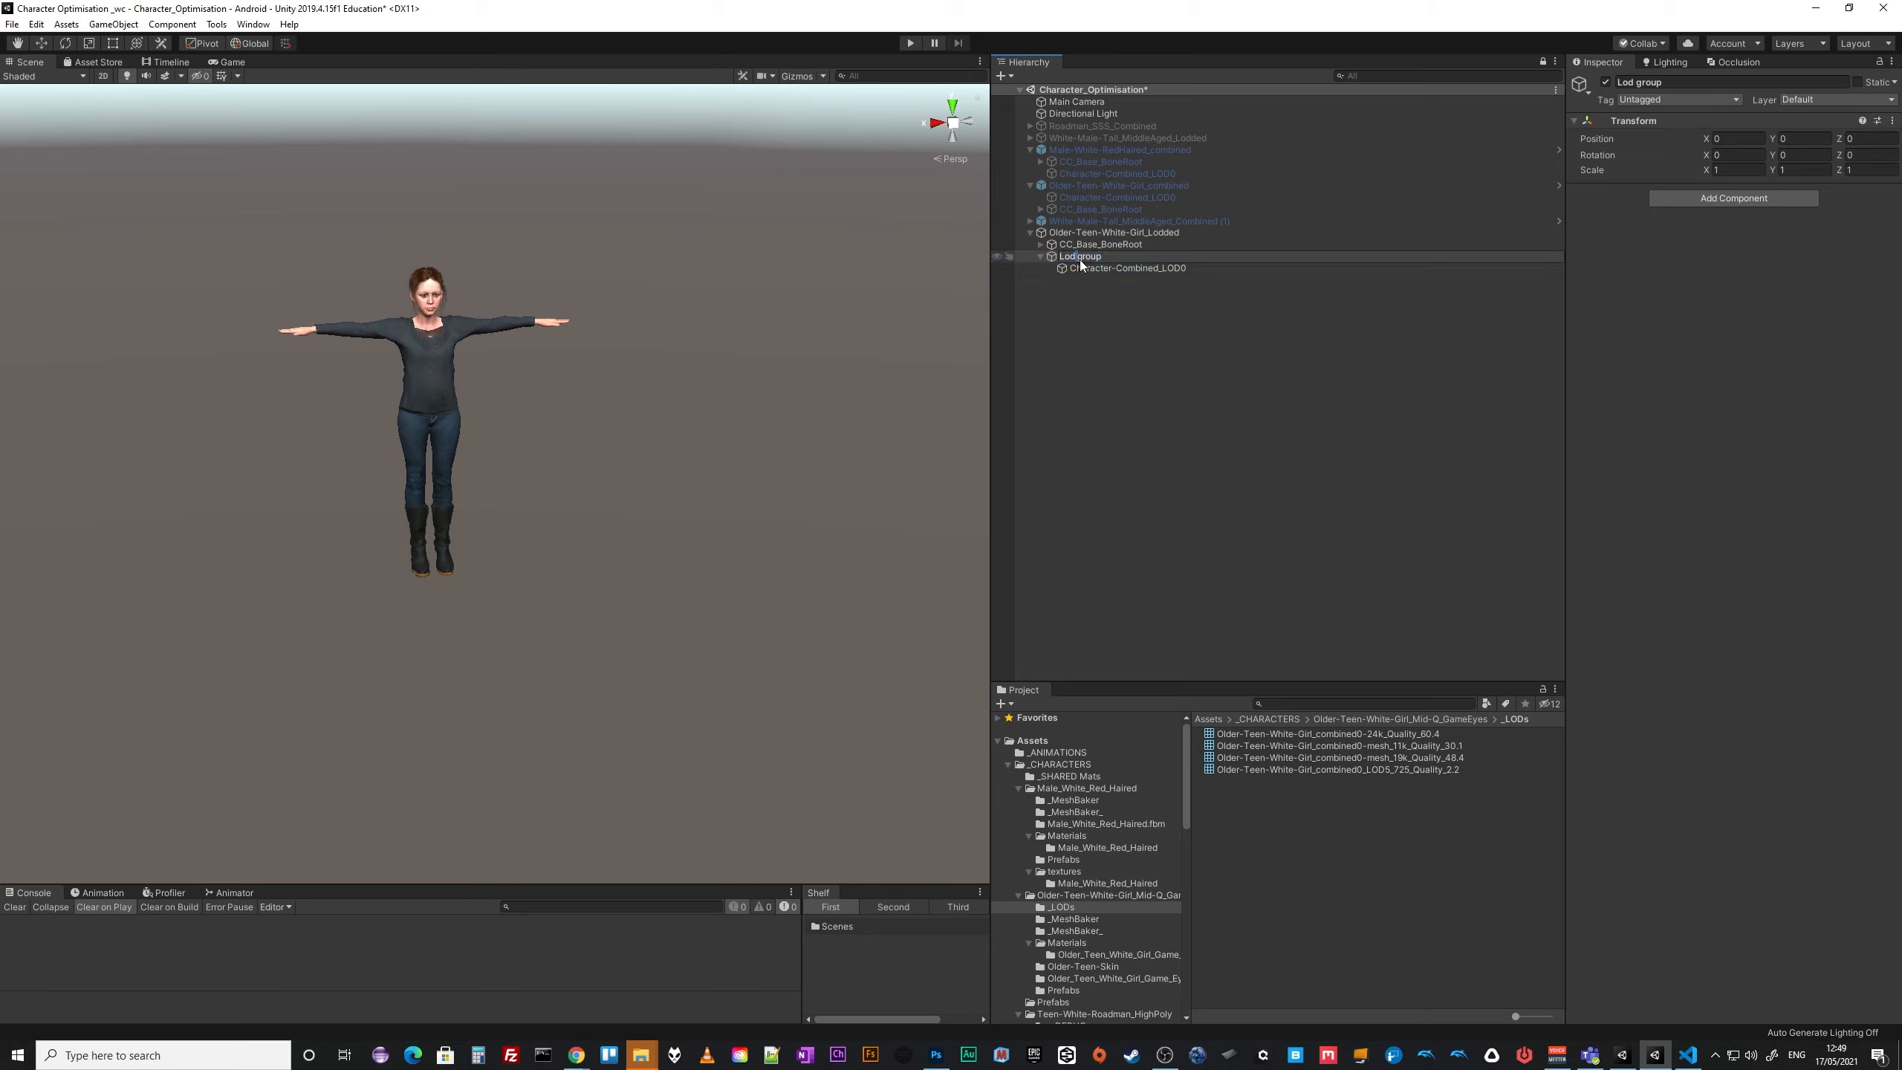
pyautogui.write('G')
pyautogui.click(1123, 320)
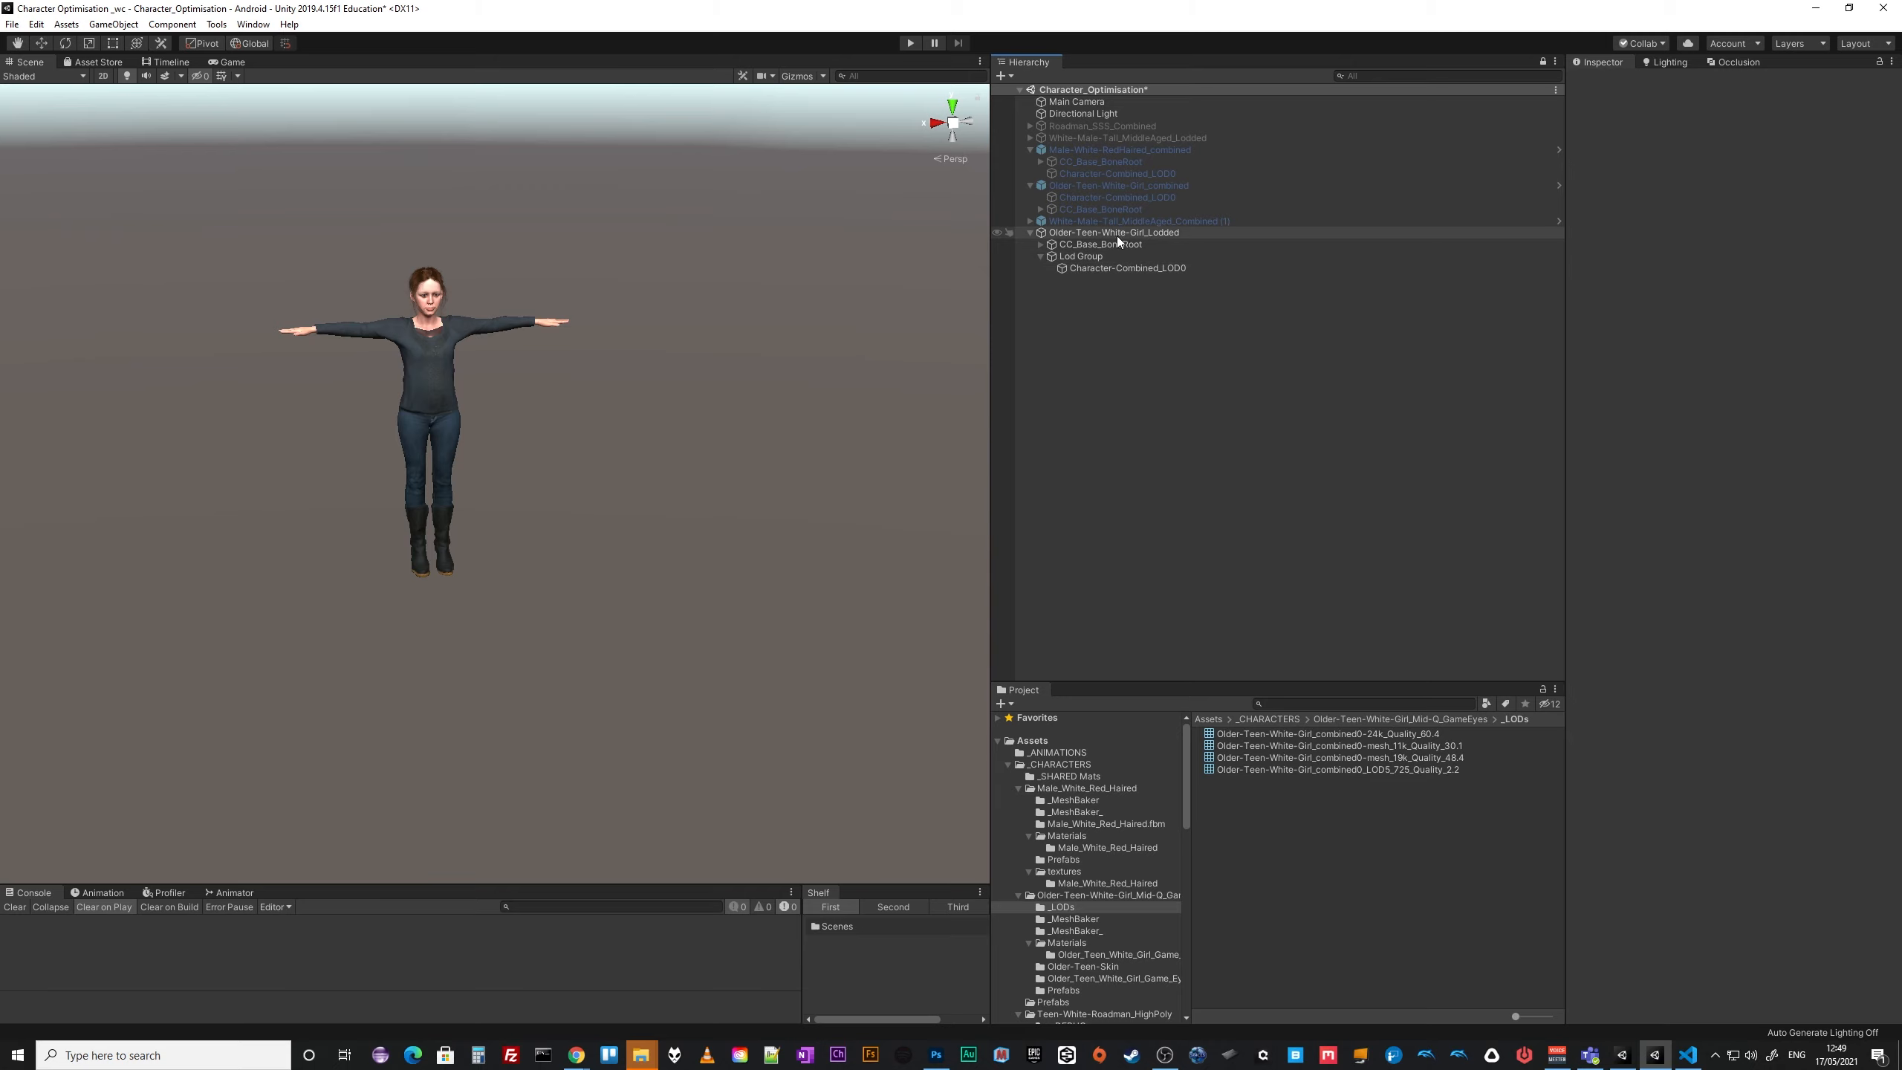
# Duplicate Character-Combined_LOD0 inside Lod Group and rename the copy Character-Combined_LOD1.
pyautogui.click(1088, 256)
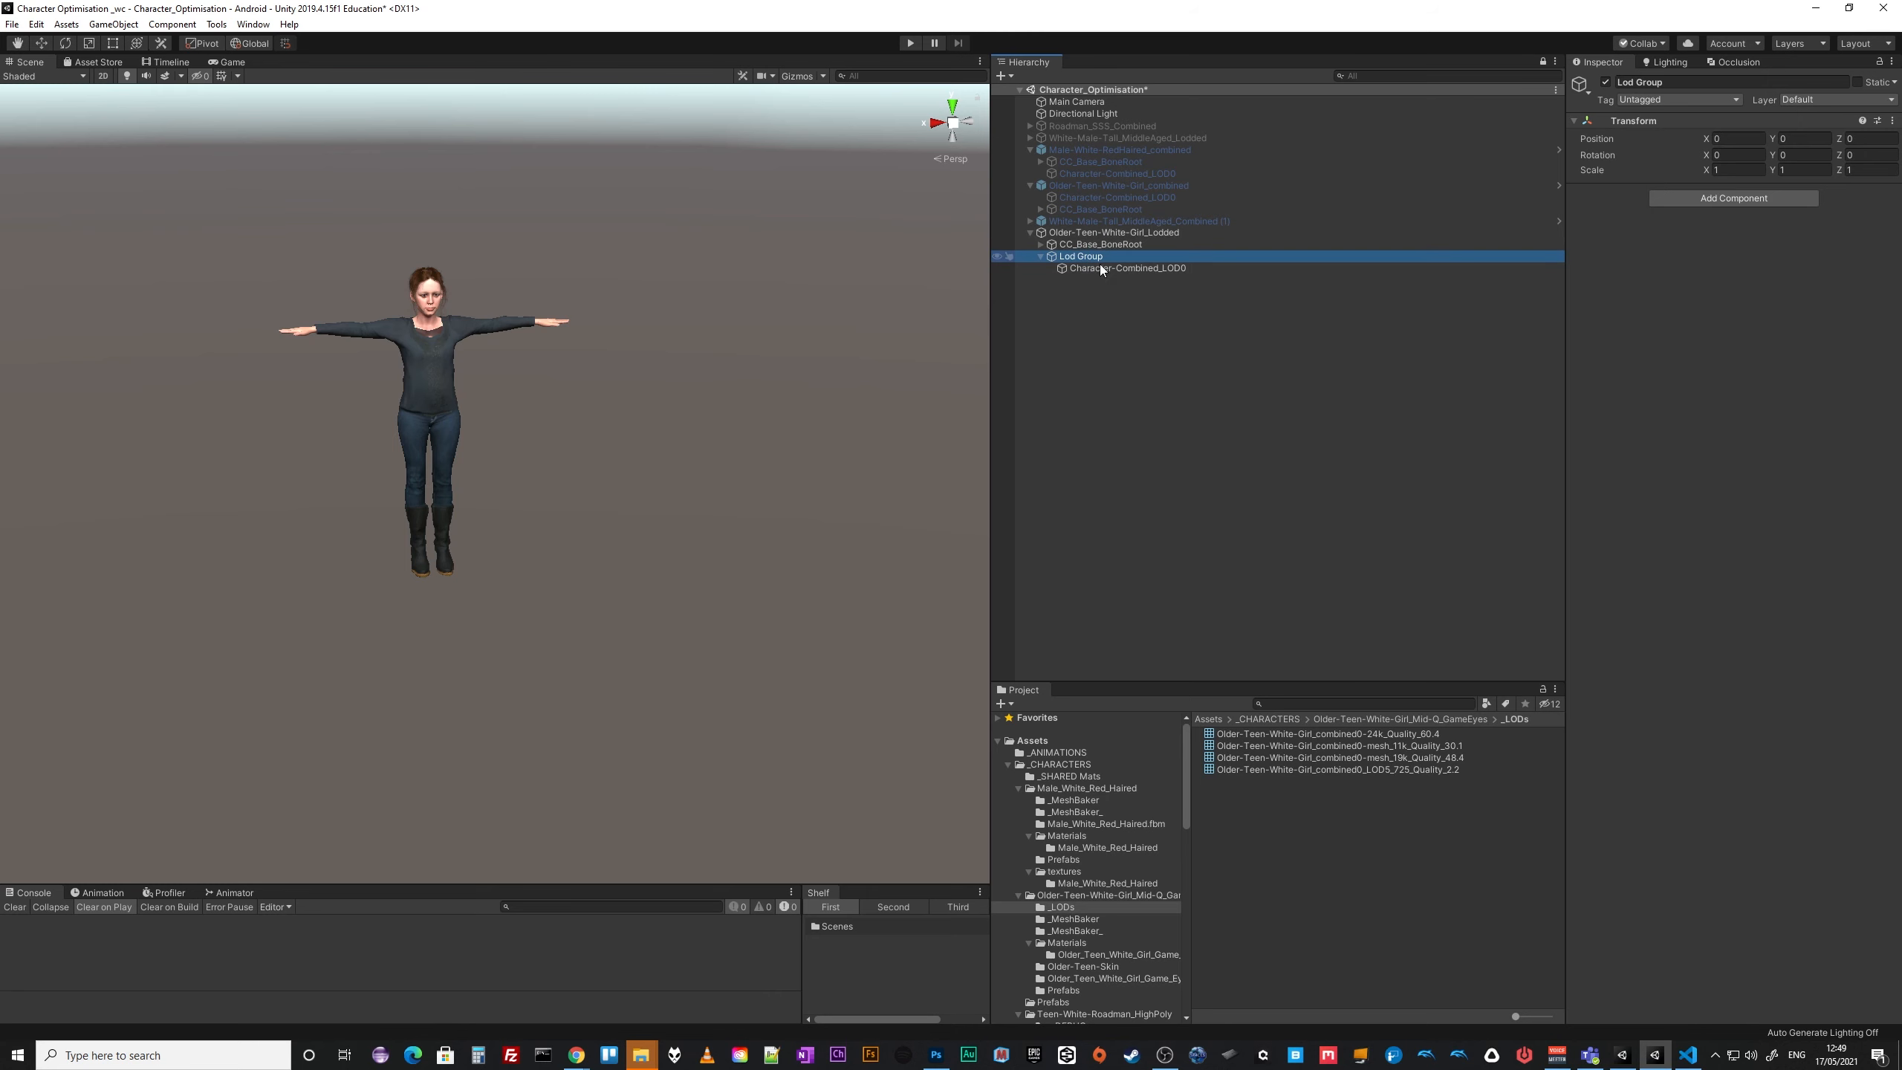
pyautogui.click(1114, 267)
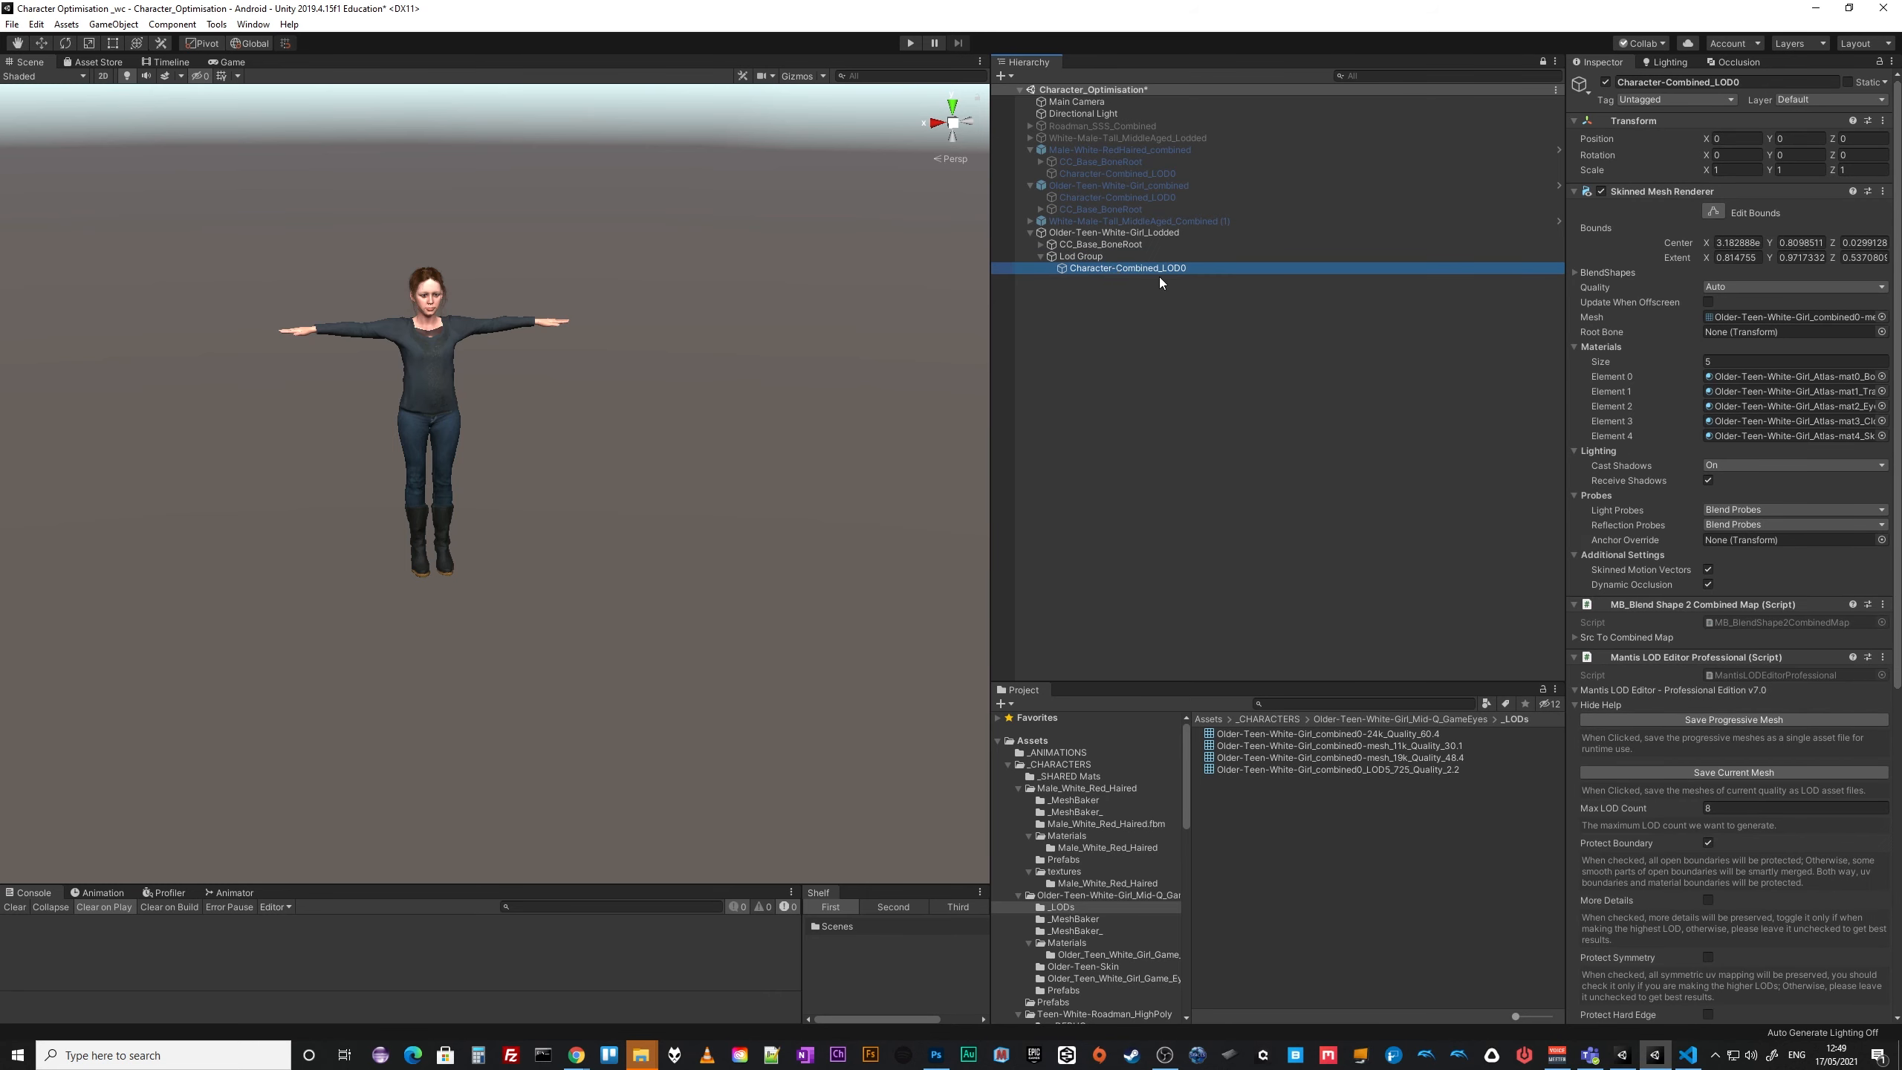
pyautogui.click(1111, 236)
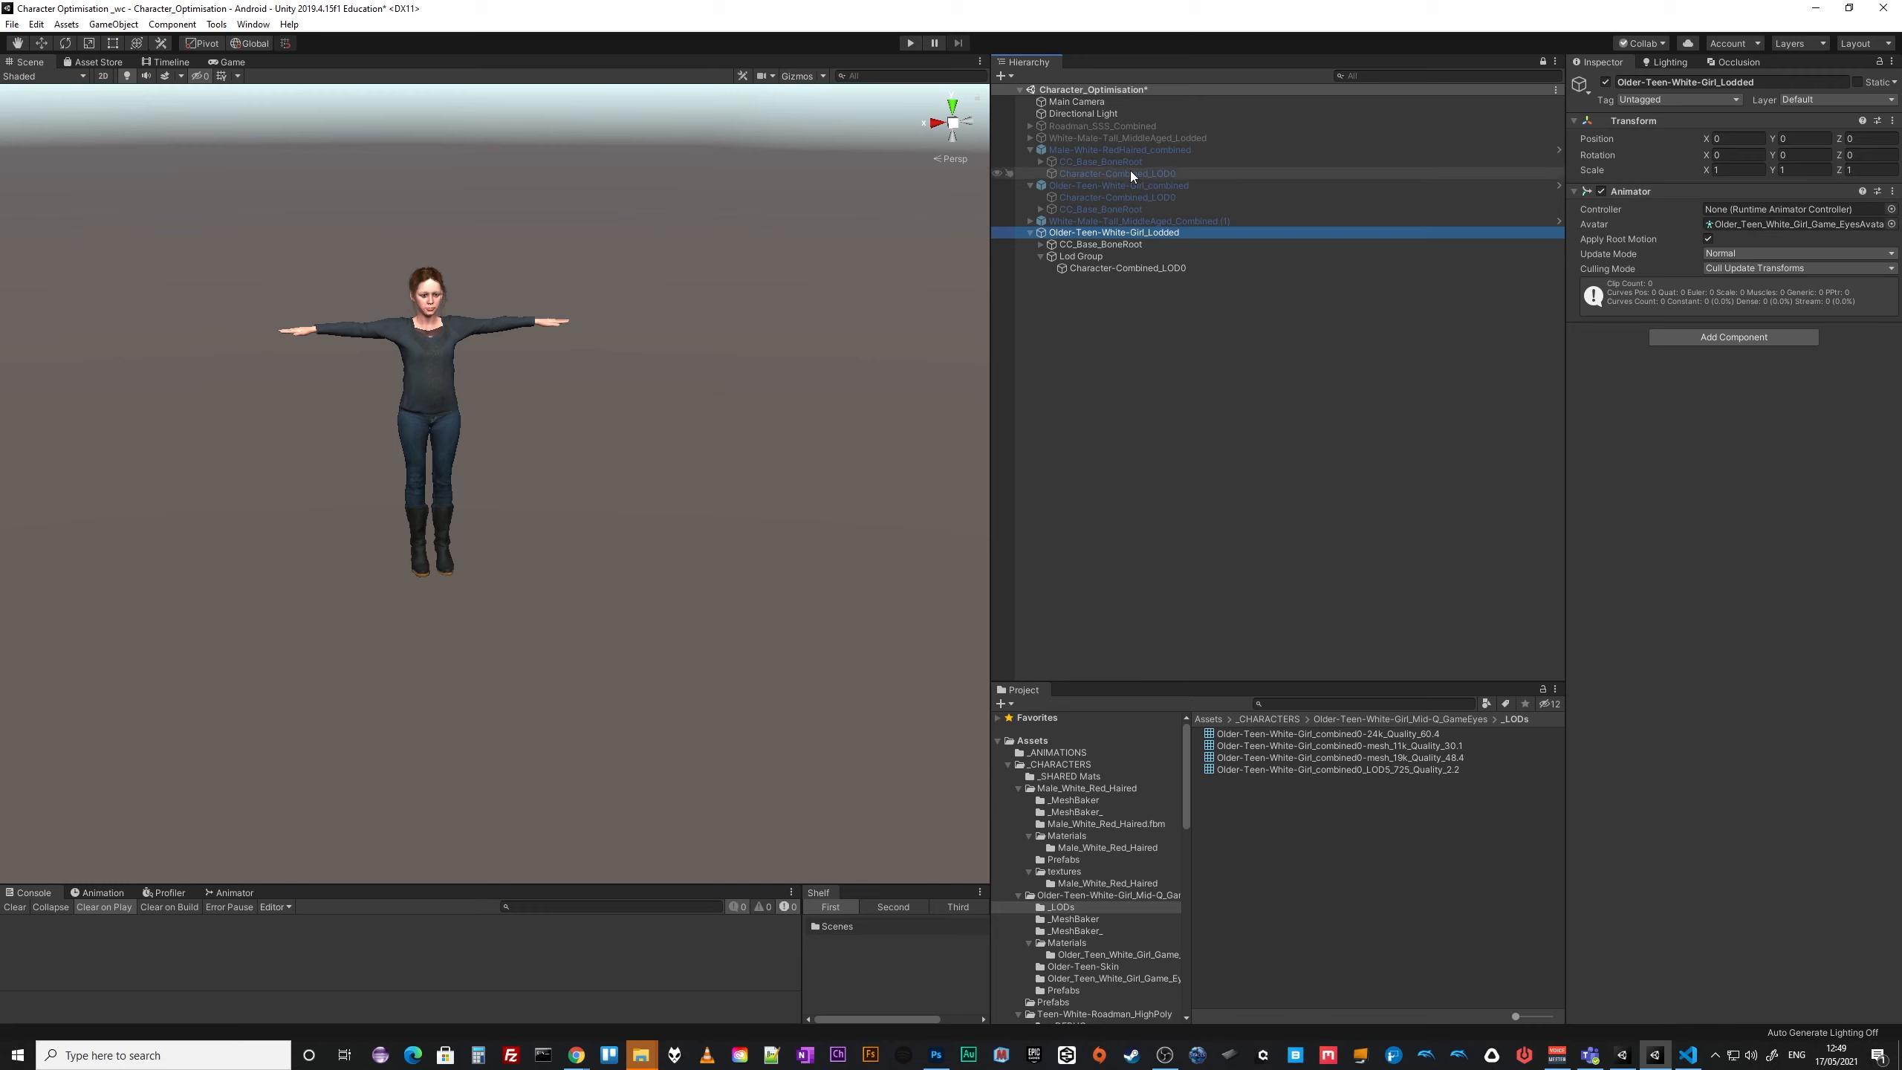
pyautogui.click(1093, 268)
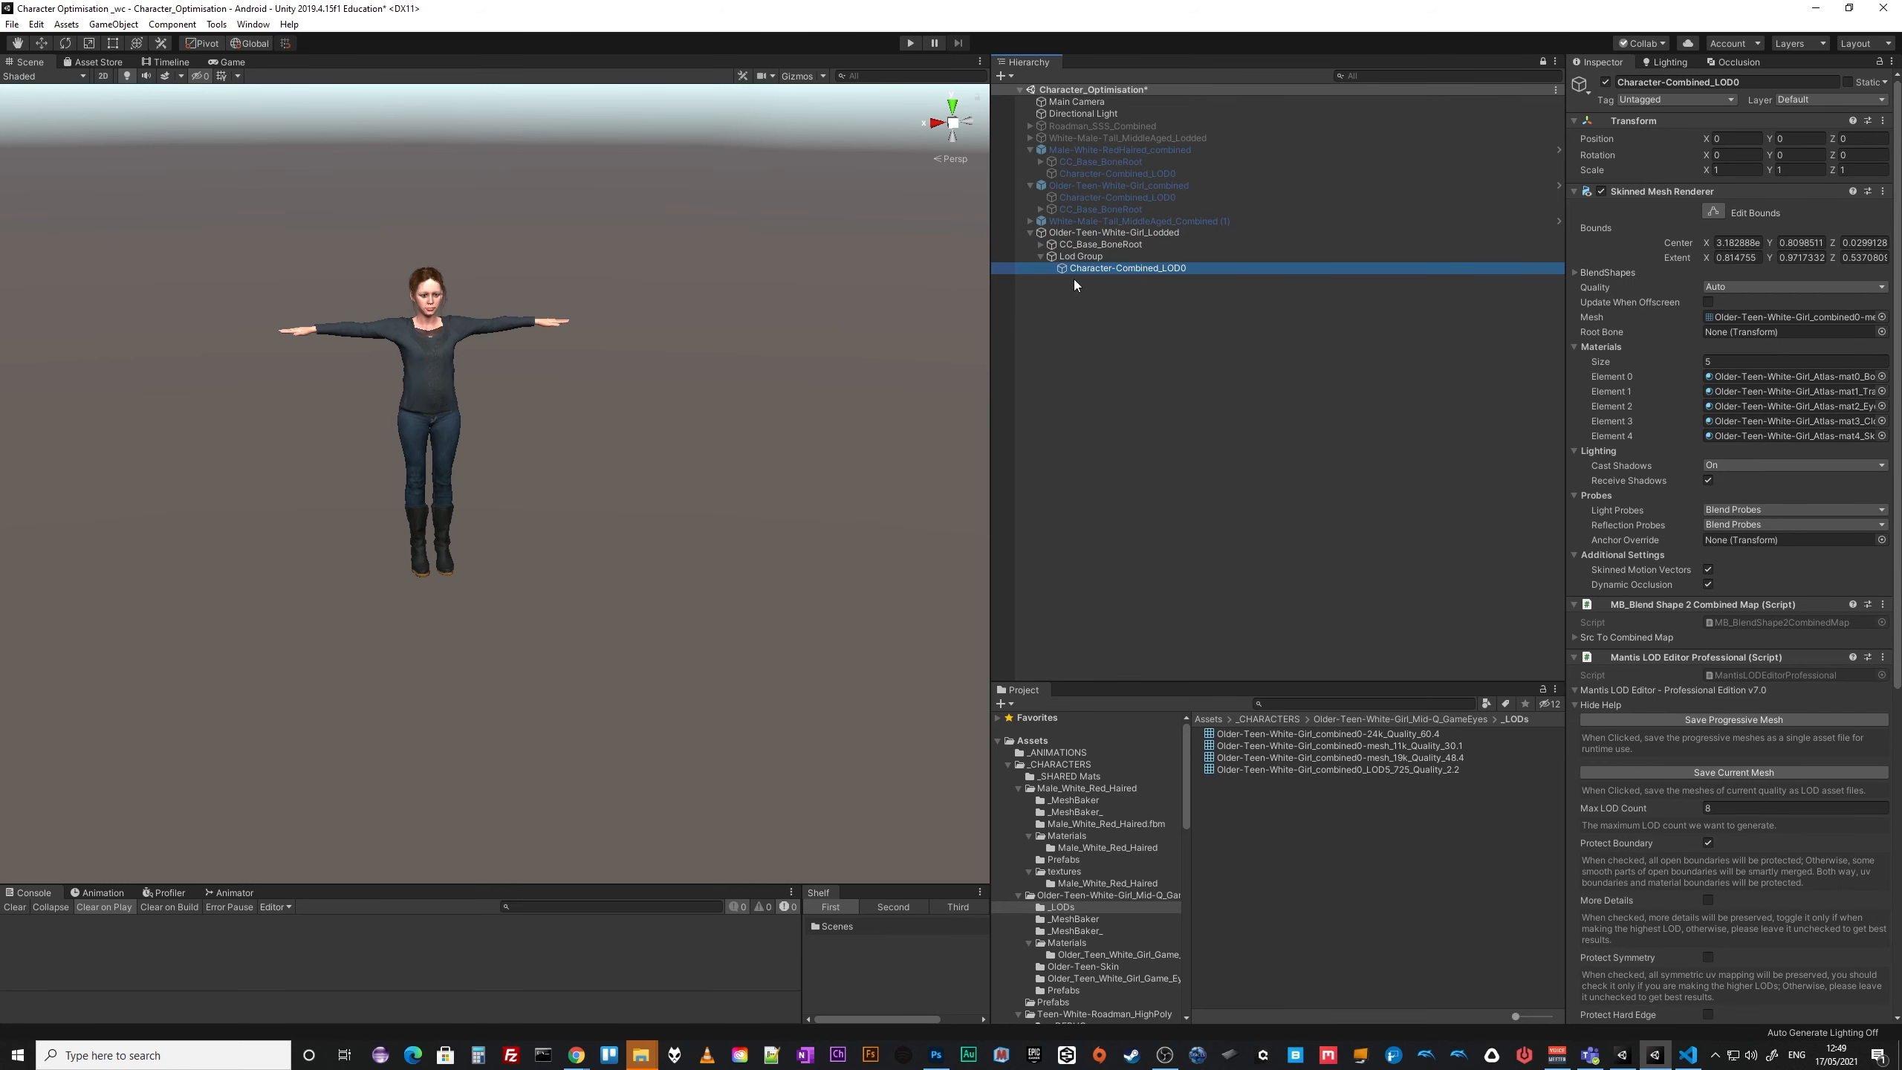
pyautogui.hotkey('ctrl', 'd')
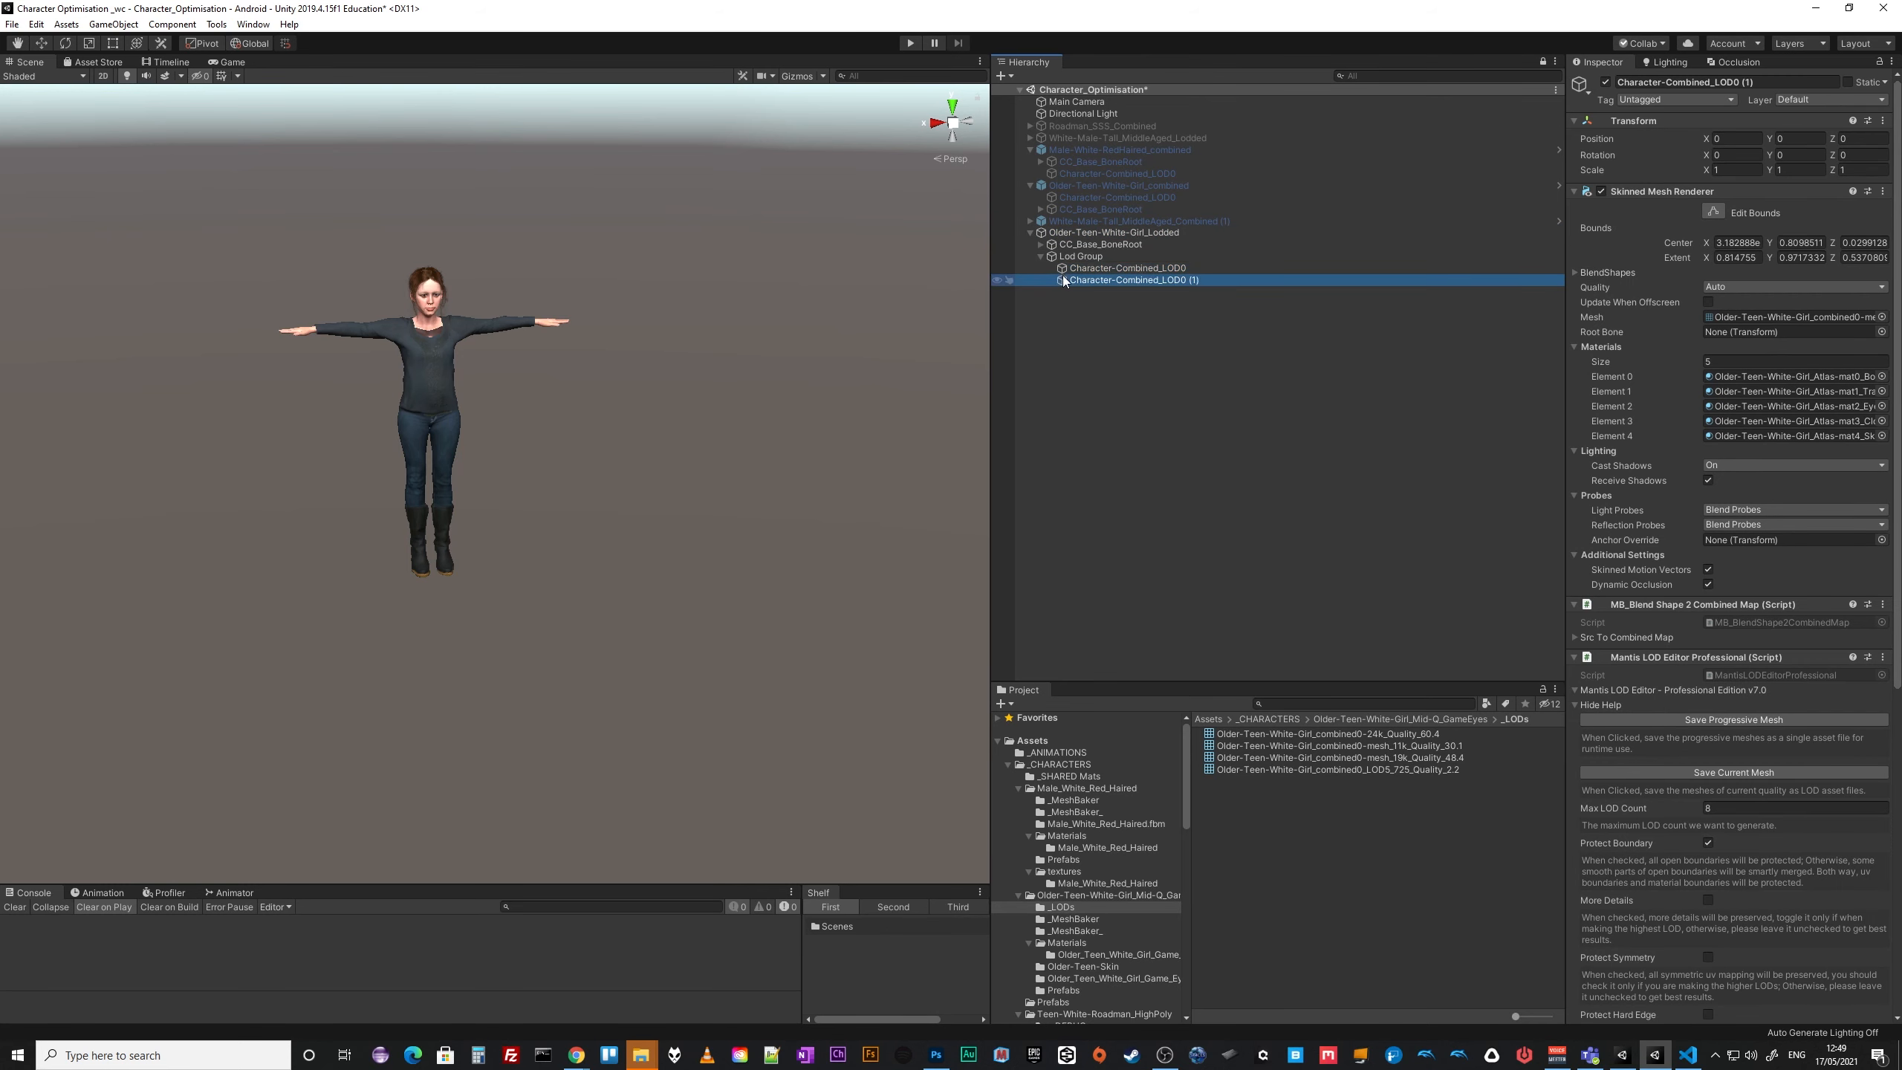
pyautogui.click(1178, 283)
pyautogui.moveTo(1180, 282); pyautogui.dragTo(1191, 334)
pyautogui.write('1')
pyautogui.click(1190, 338)
pyautogui.click(1131, 281)
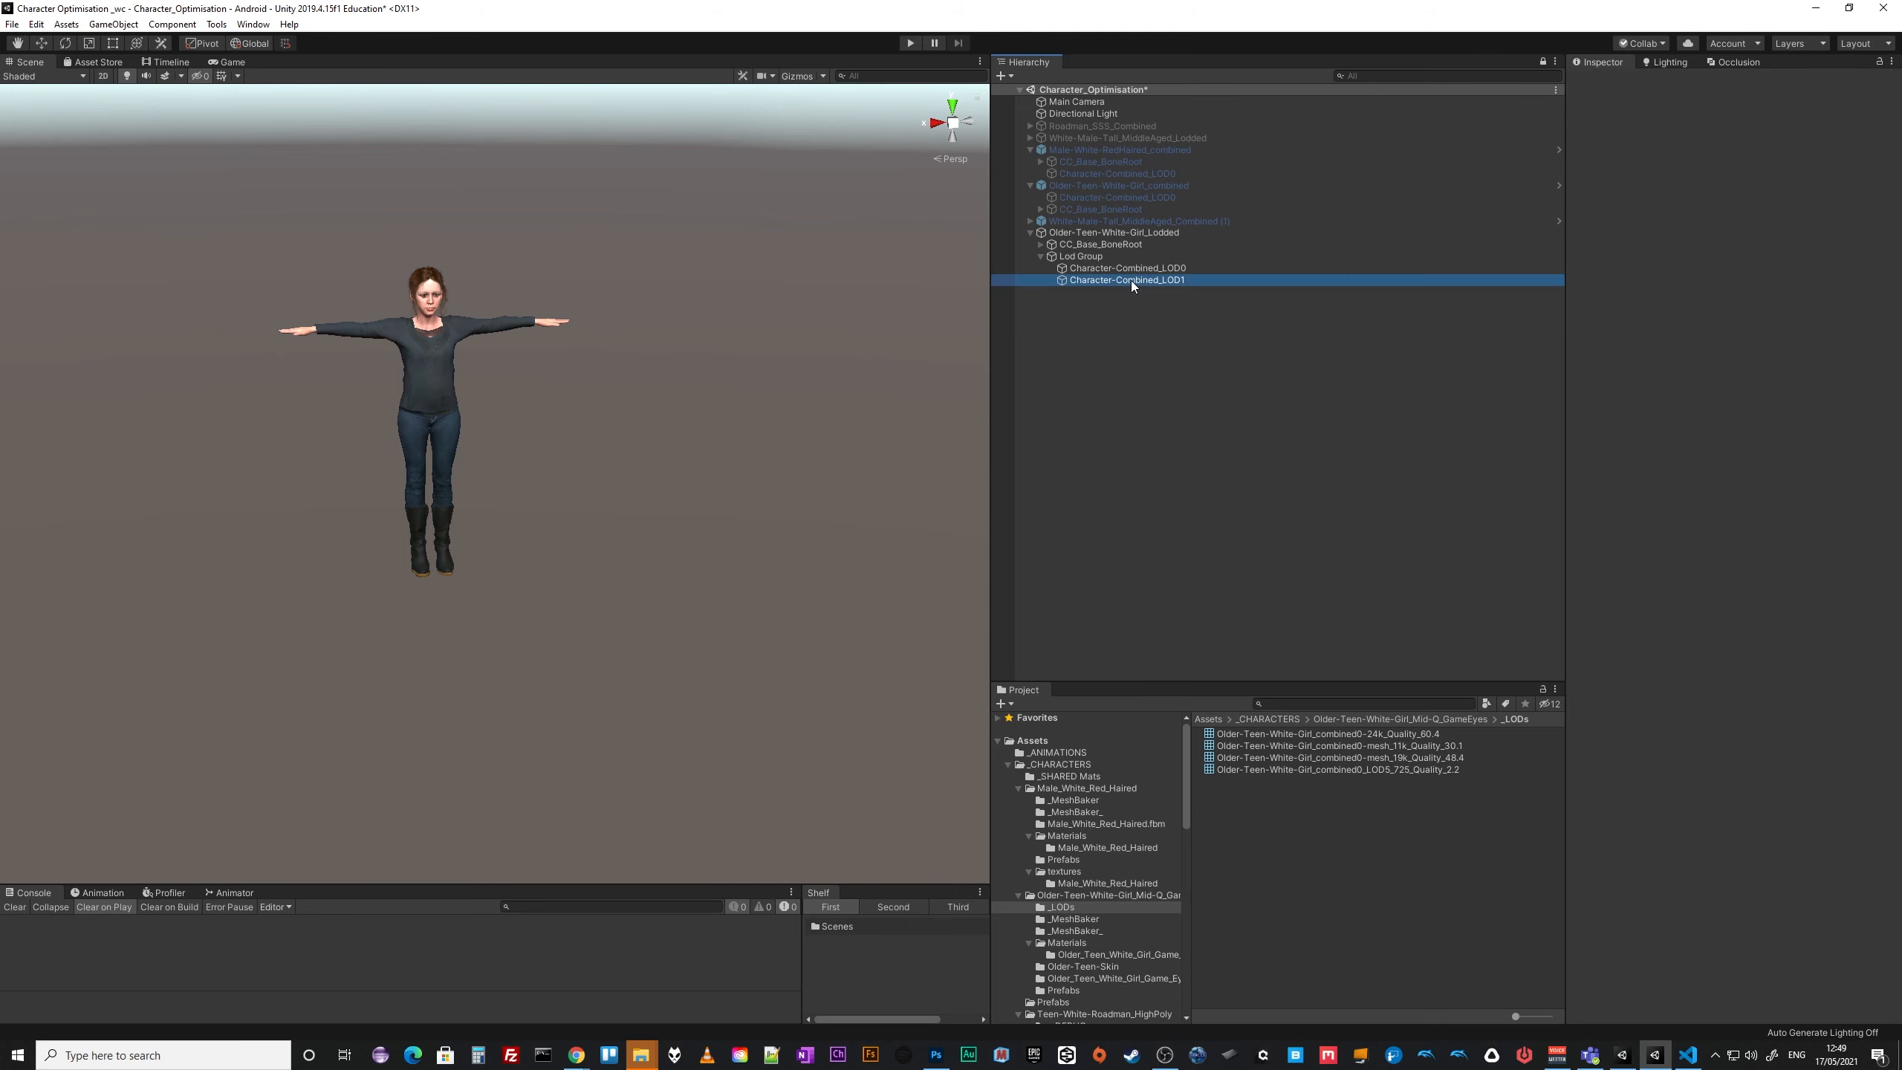
# Add an LOD Group component to the Lod Group object and move its camera preview to 100% at LOD 0.
pyautogui.click(1119, 257)
pyautogui.click(1760, 197)
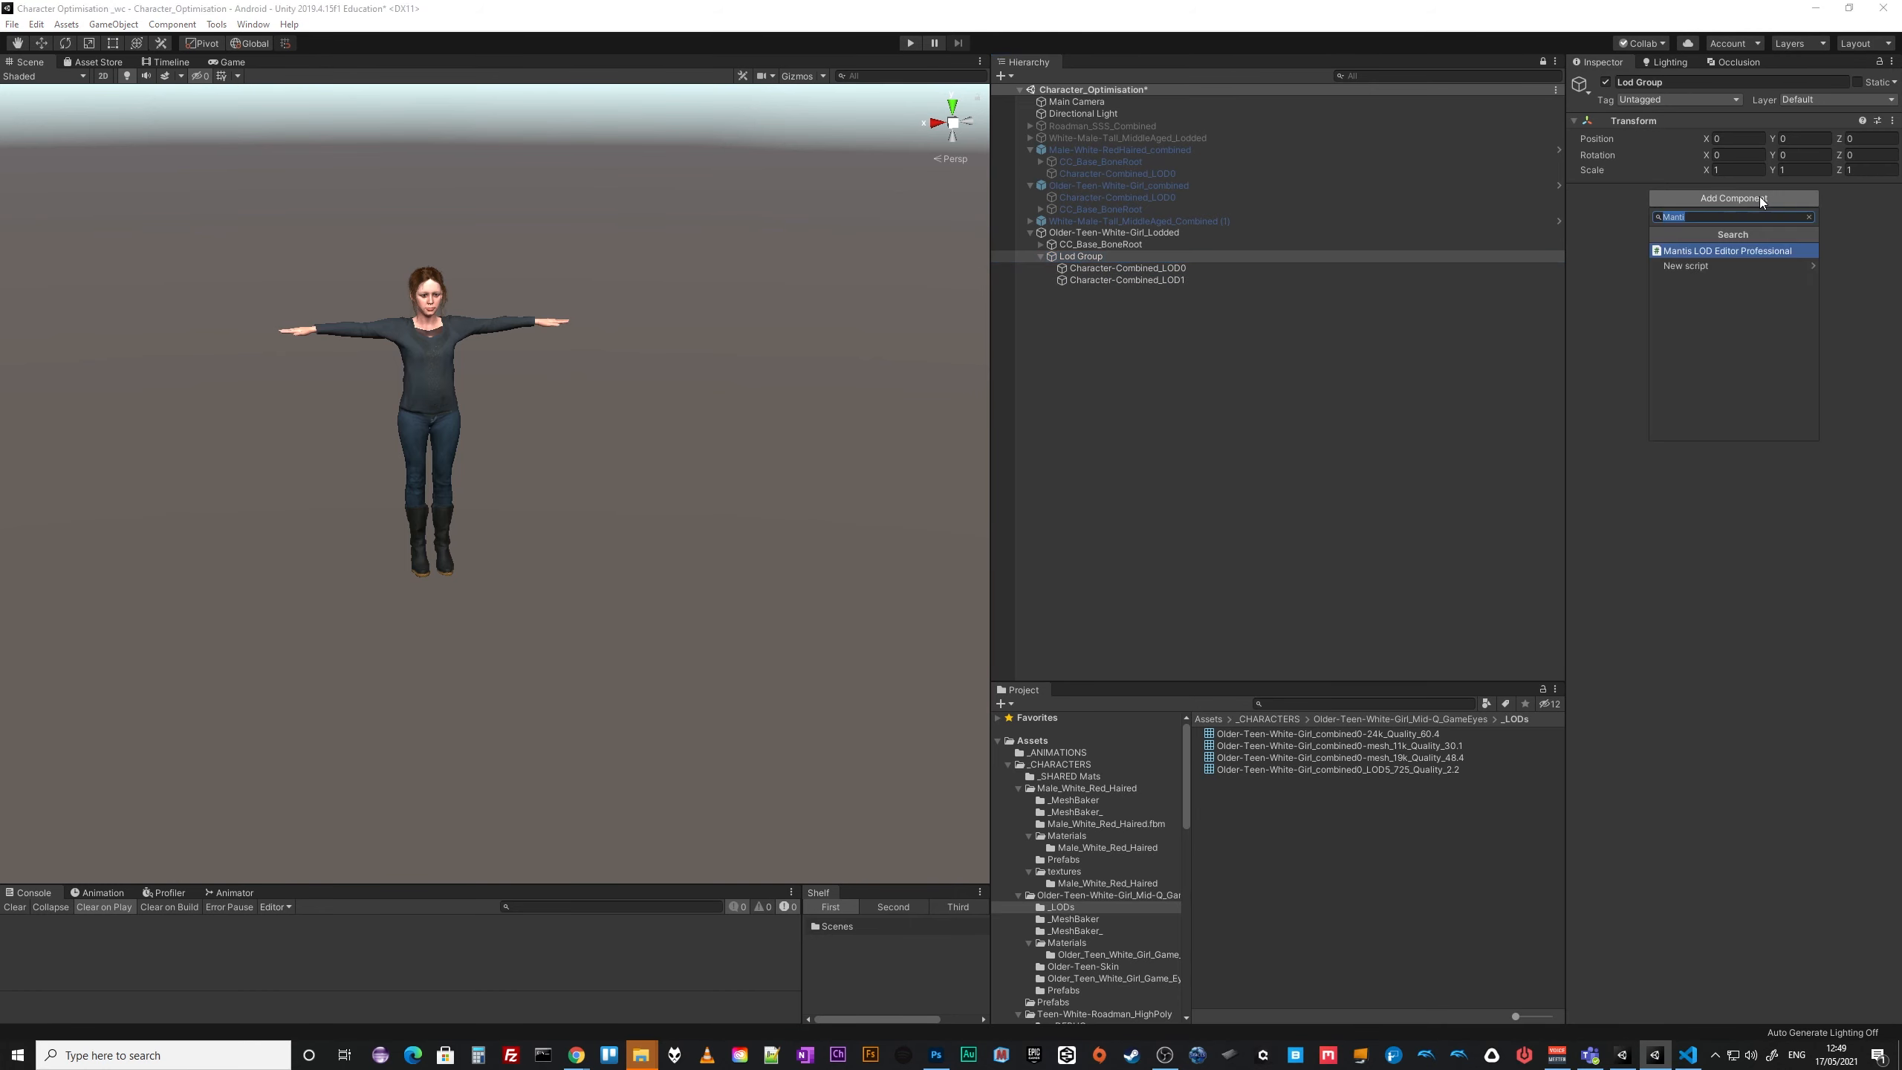
pyautogui.write('Lod')
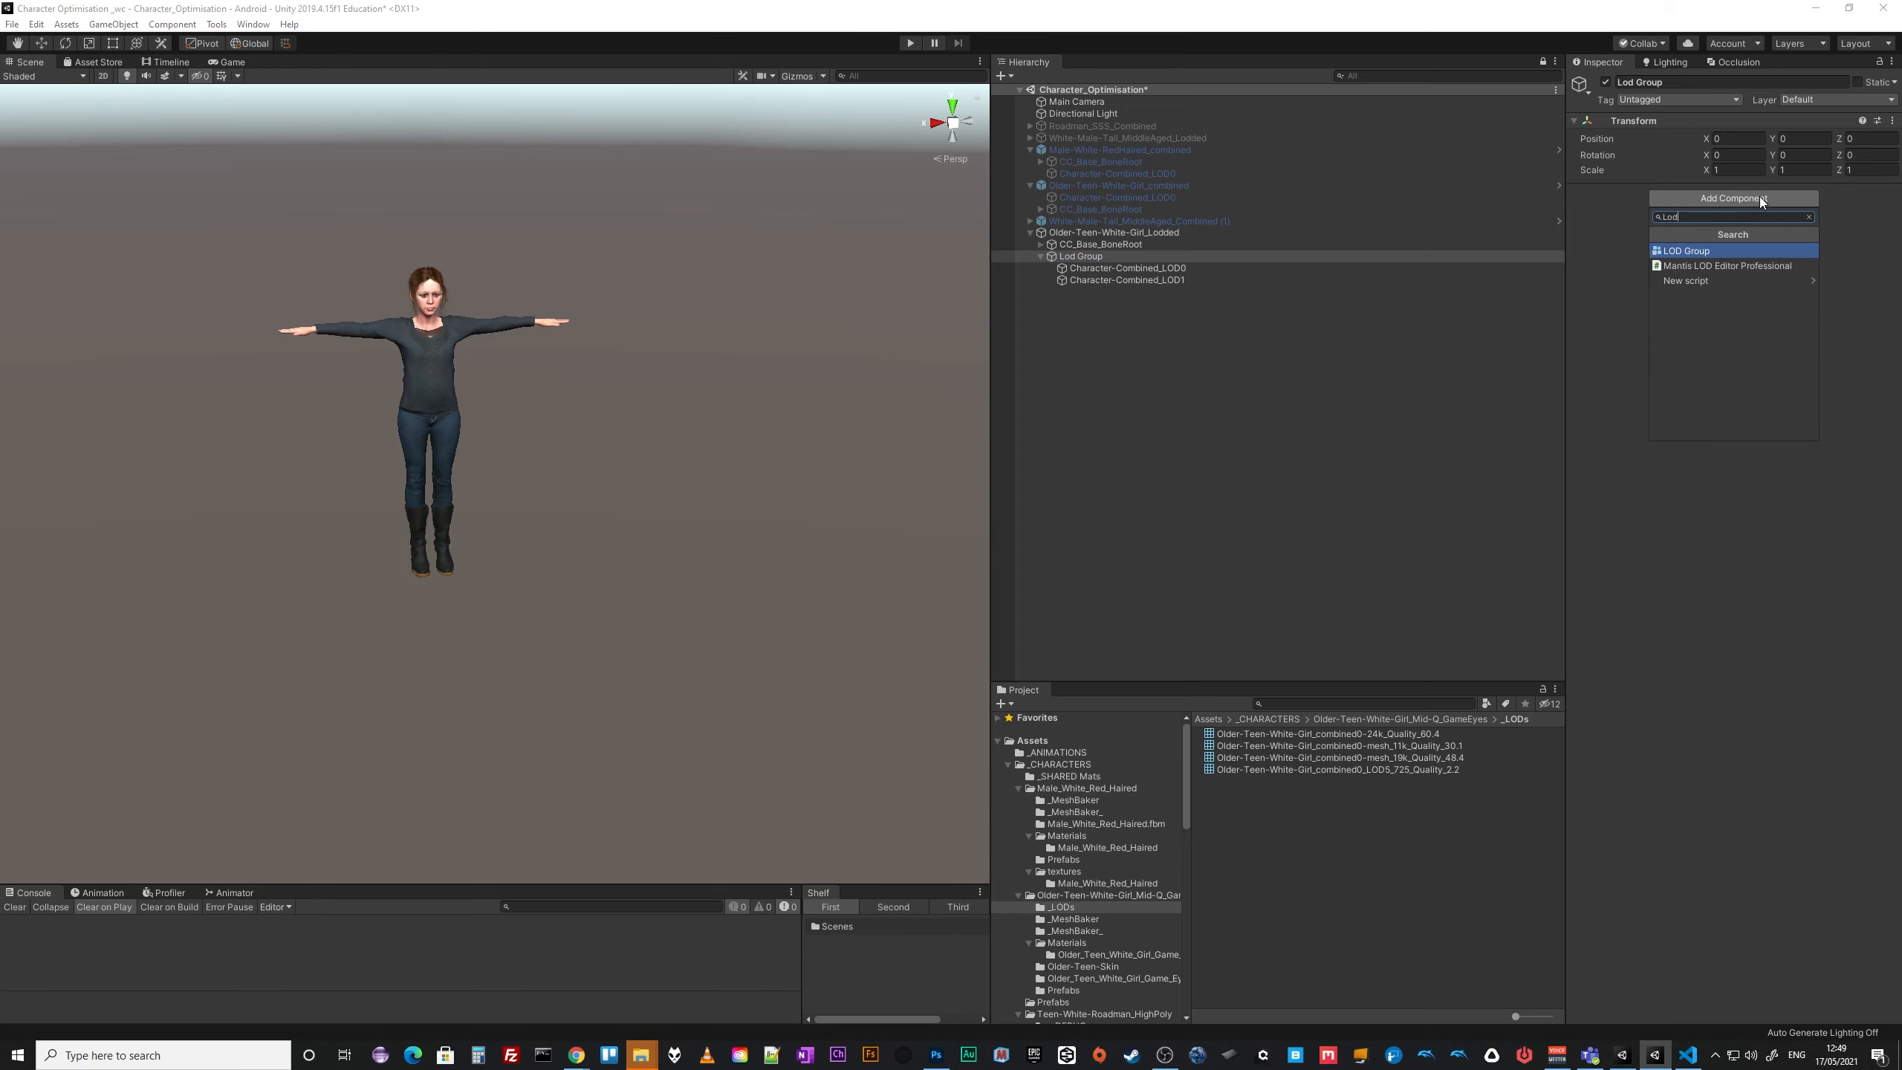
pyautogui.click(1711, 251)
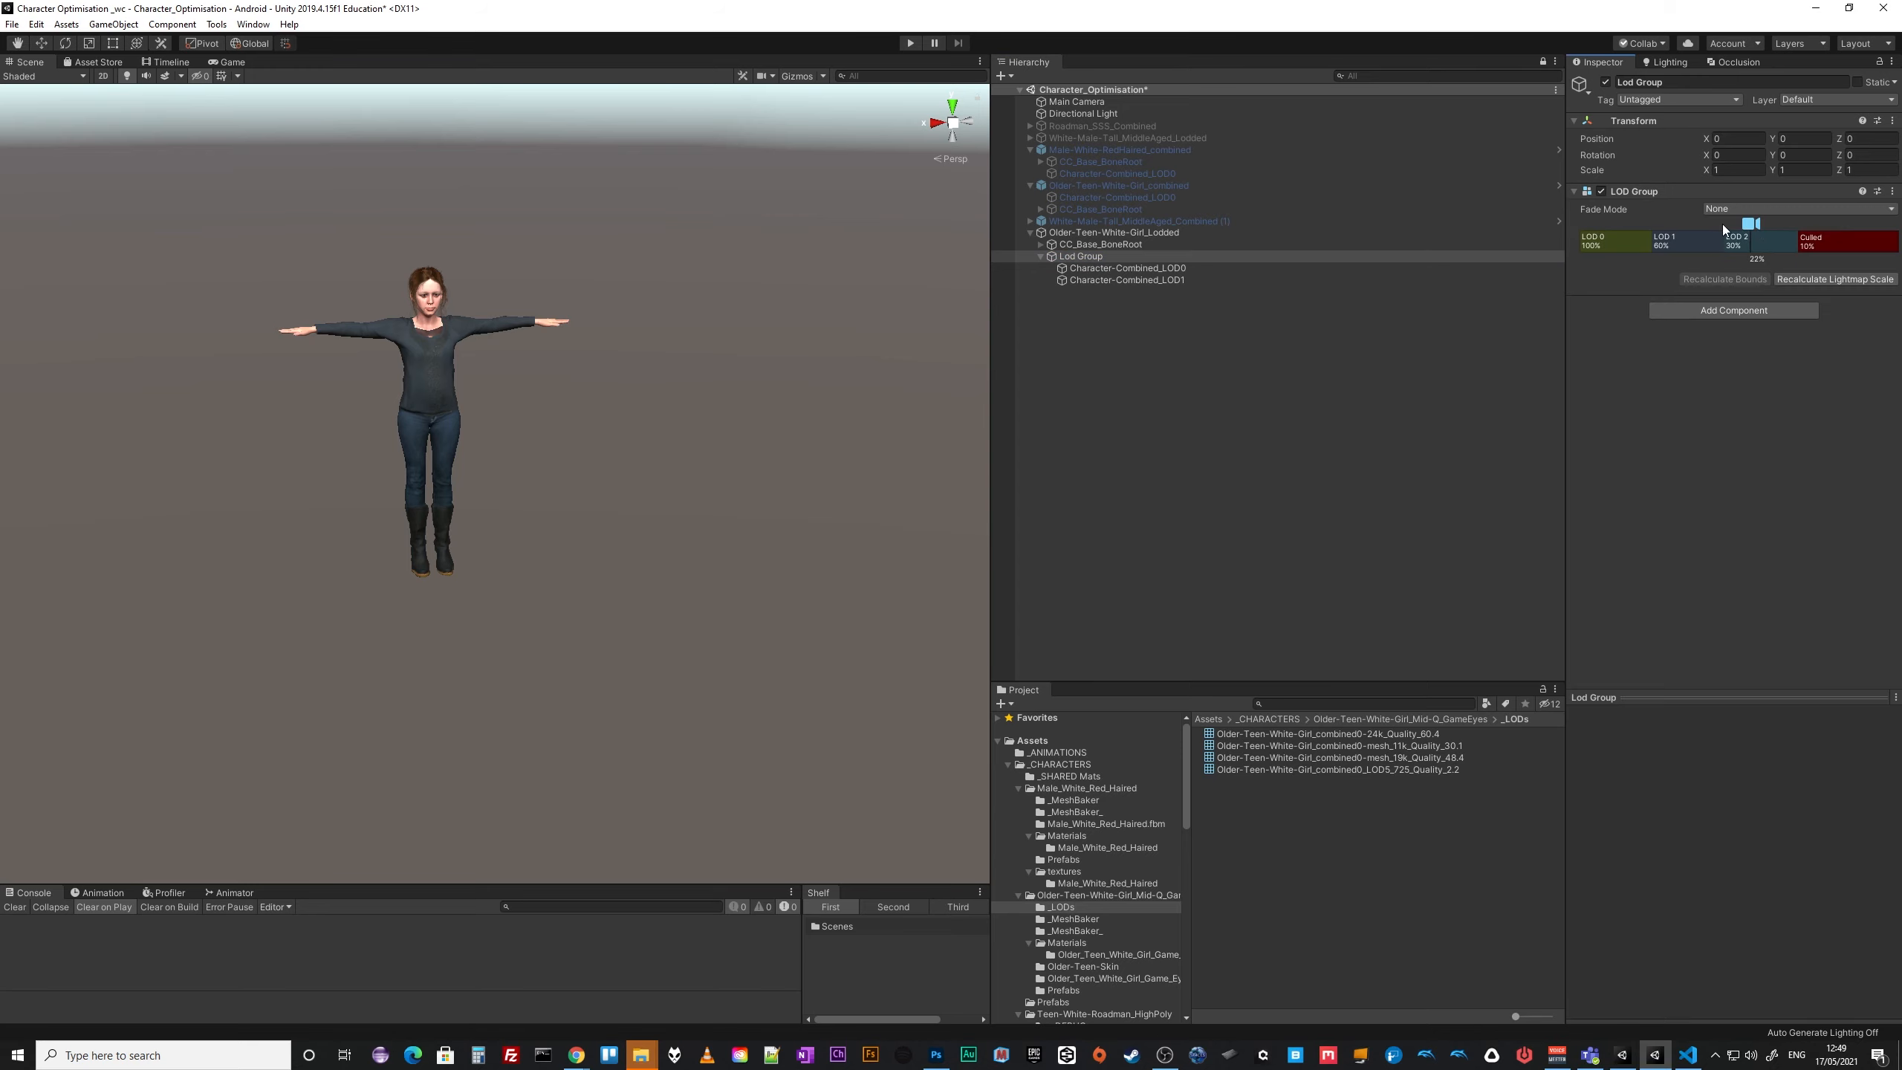
pyautogui.moveTo(1749, 224); pyautogui.dragTo(1554, 225)
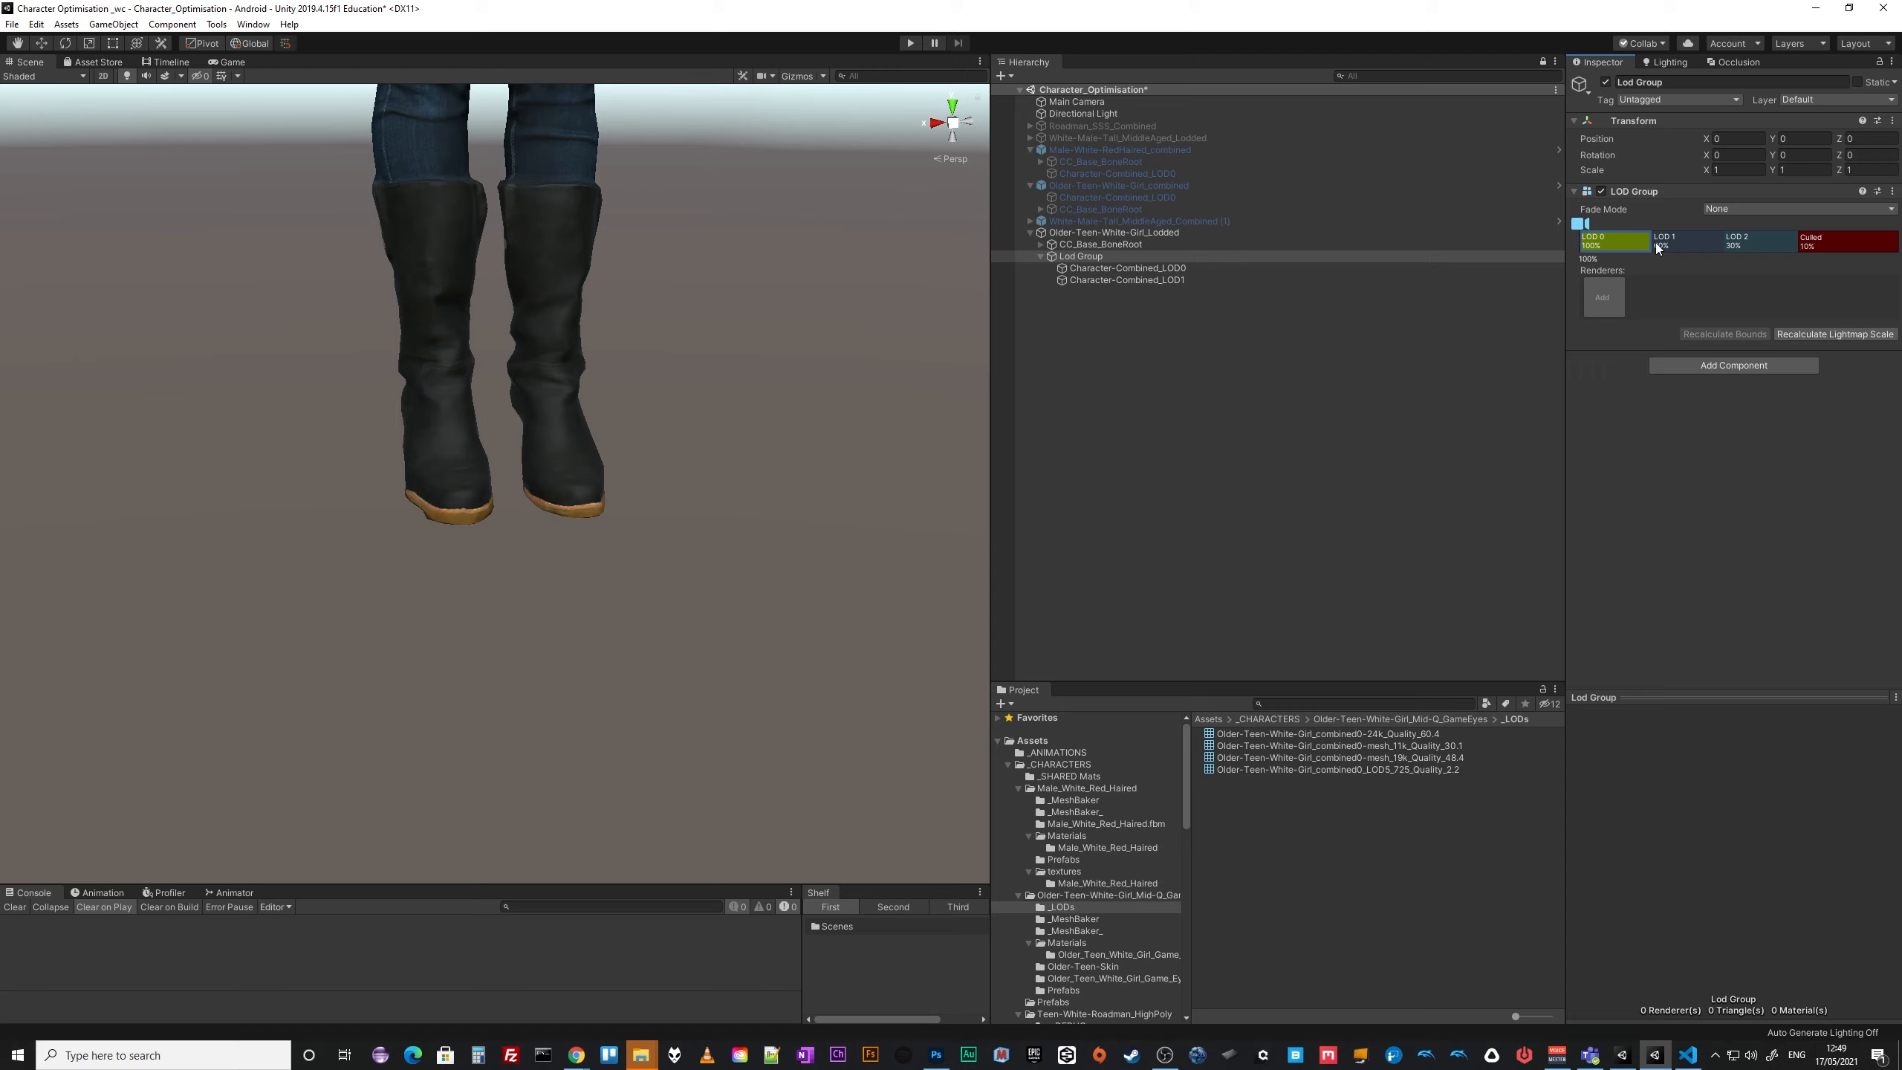
# Assign Character-Combined_LOD0 as the LOD 0 renderer and Character-Combined_LOD1 as the LOD 1 renderer.
pyautogui.moveTo(1173, 269); pyautogui.dragTo(1608, 300)
pyautogui.click(1685, 244)
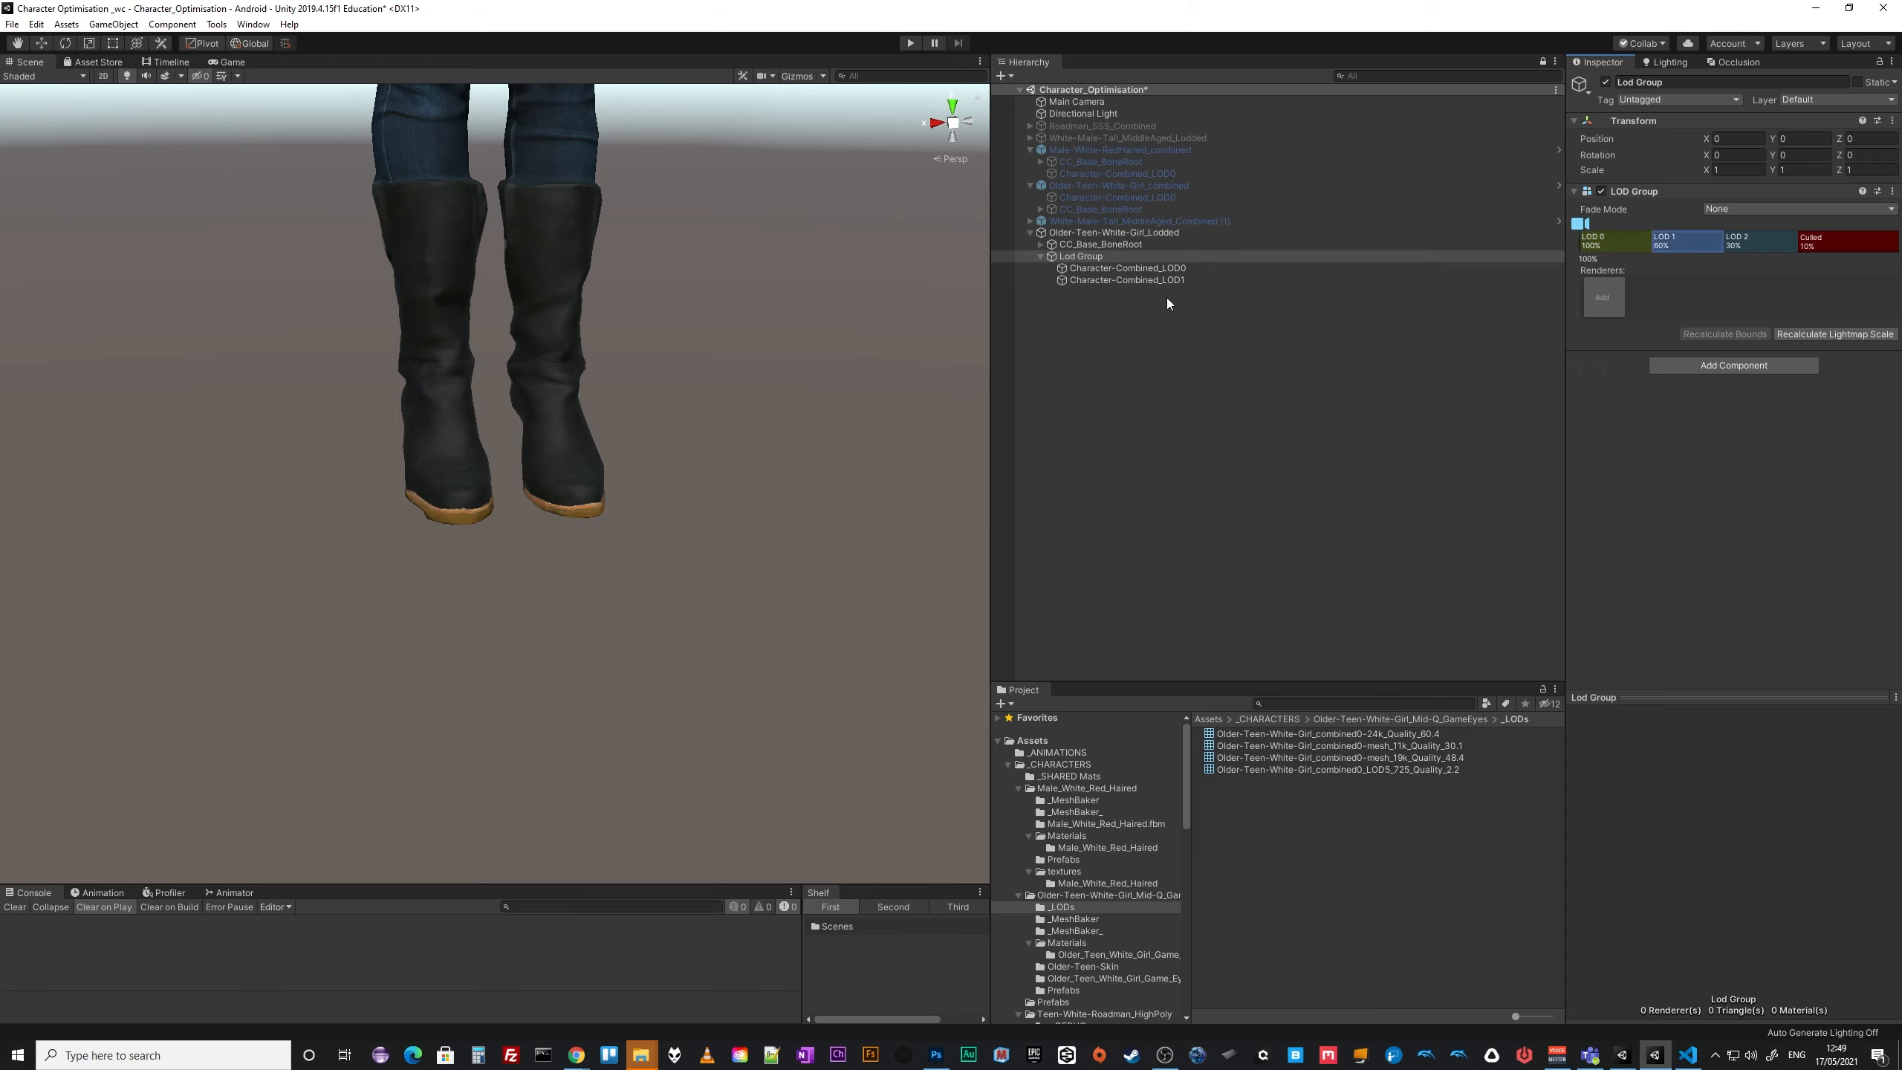
pyautogui.moveTo(1144, 278); pyautogui.dragTo(1604, 298)
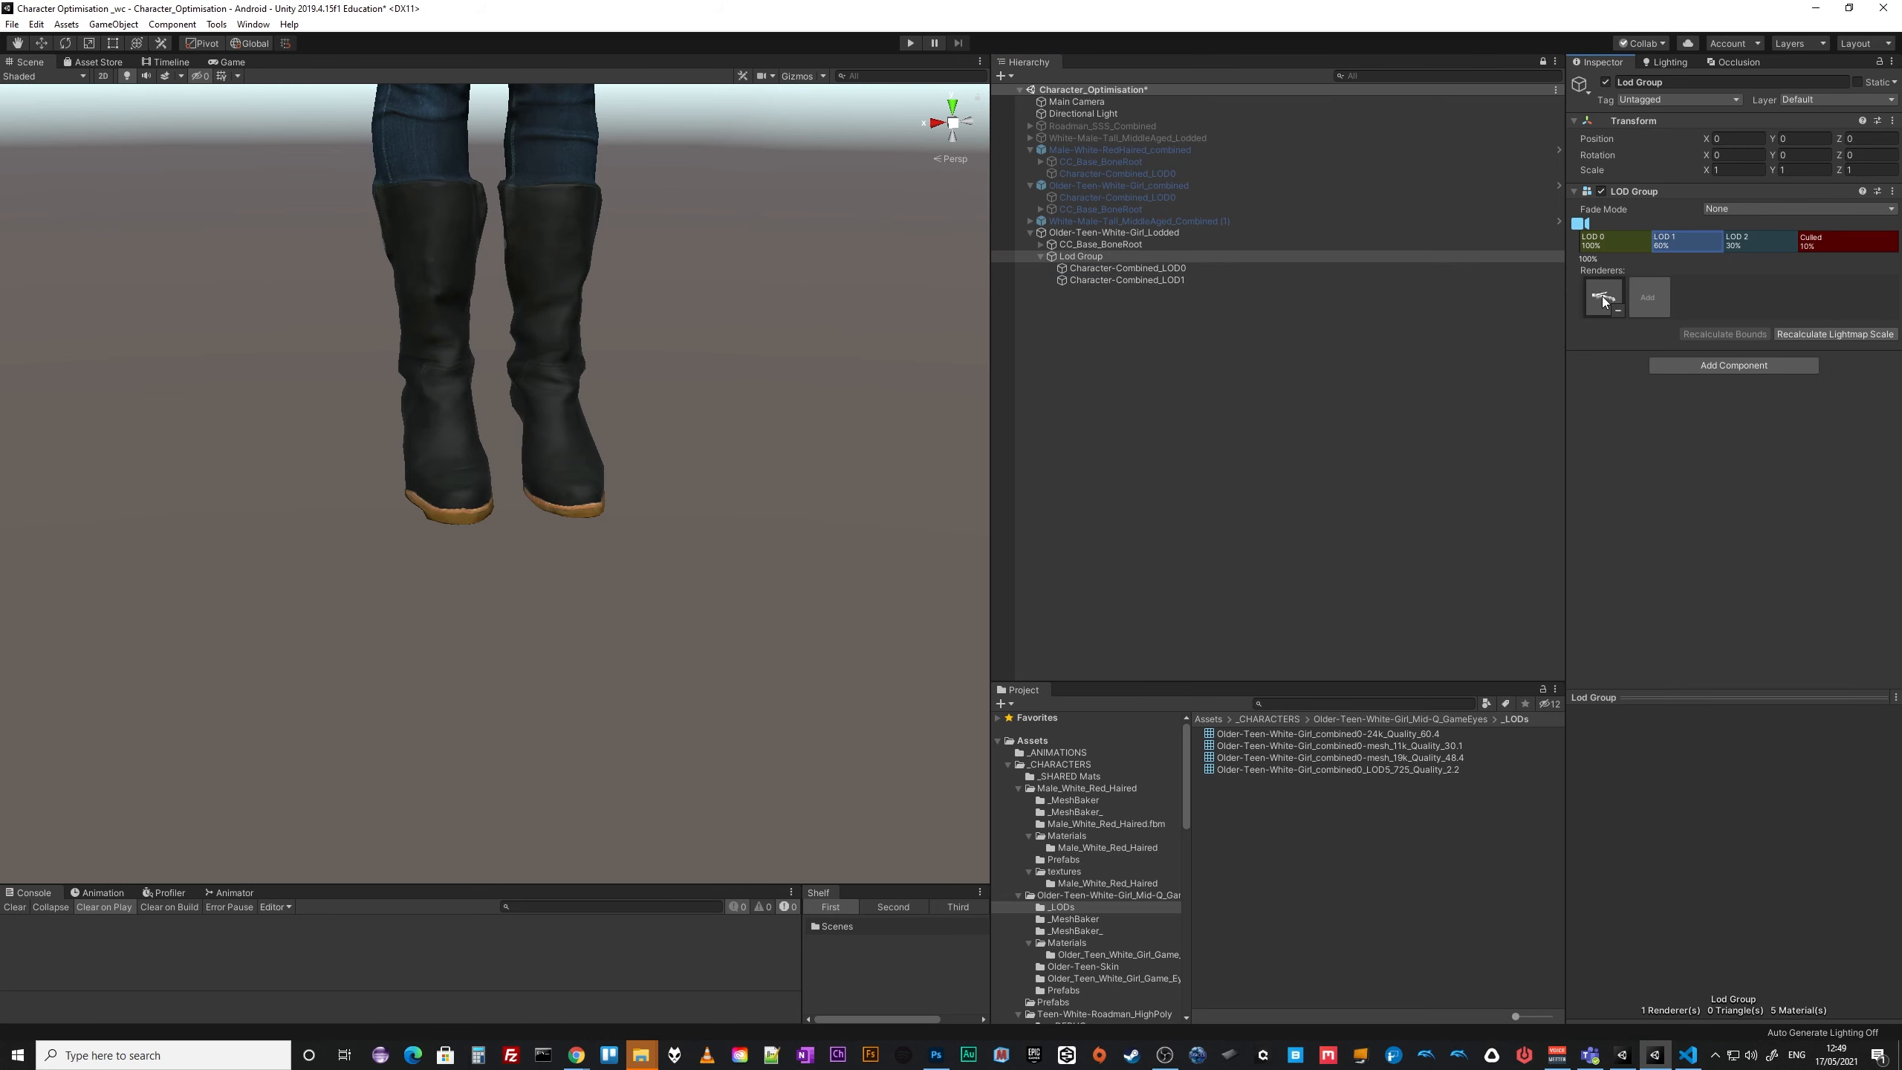
# Set the skinned mesh of Character-Combined_LOD1 to Older-Teen-White-Girl_combined0-24k_Quality_60.4.
pyautogui.click(1265, 284)
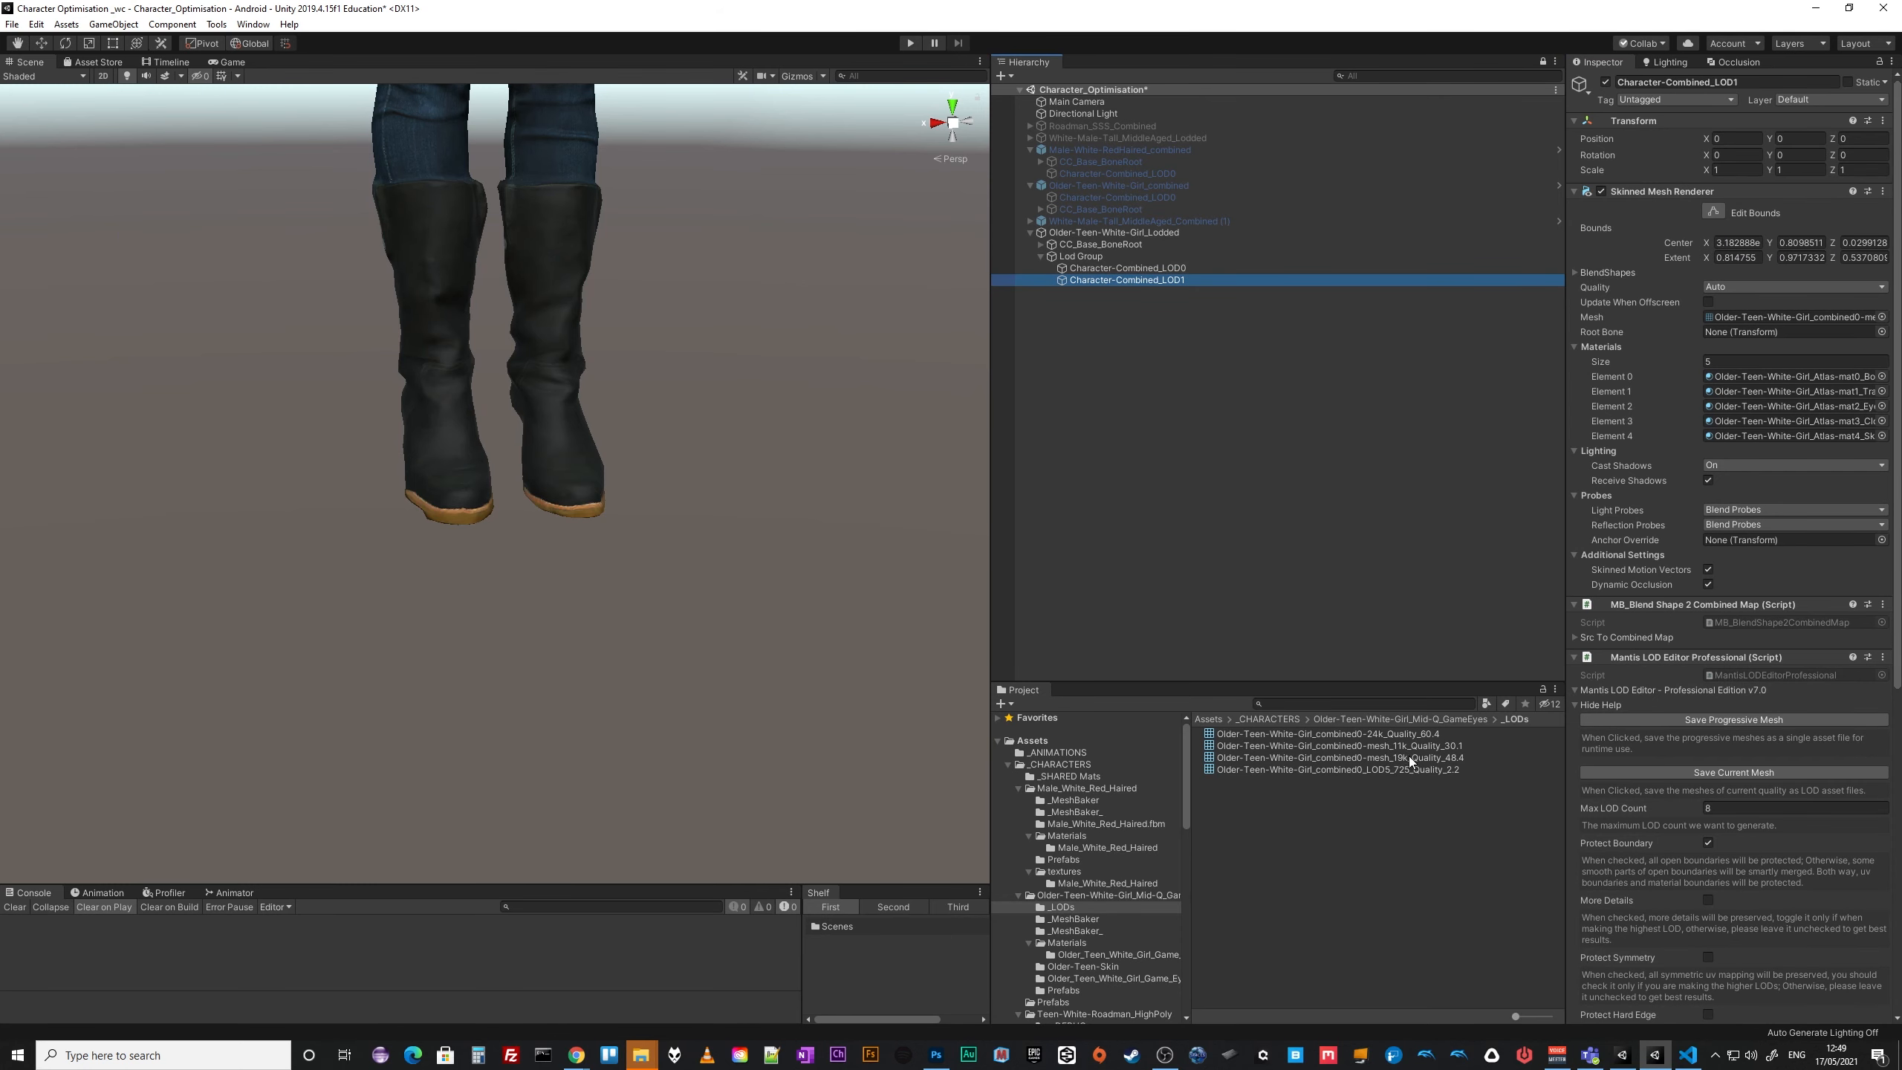
pyautogui.moveTo(1392, 731); pyautogui.dragTo(1741, 313)
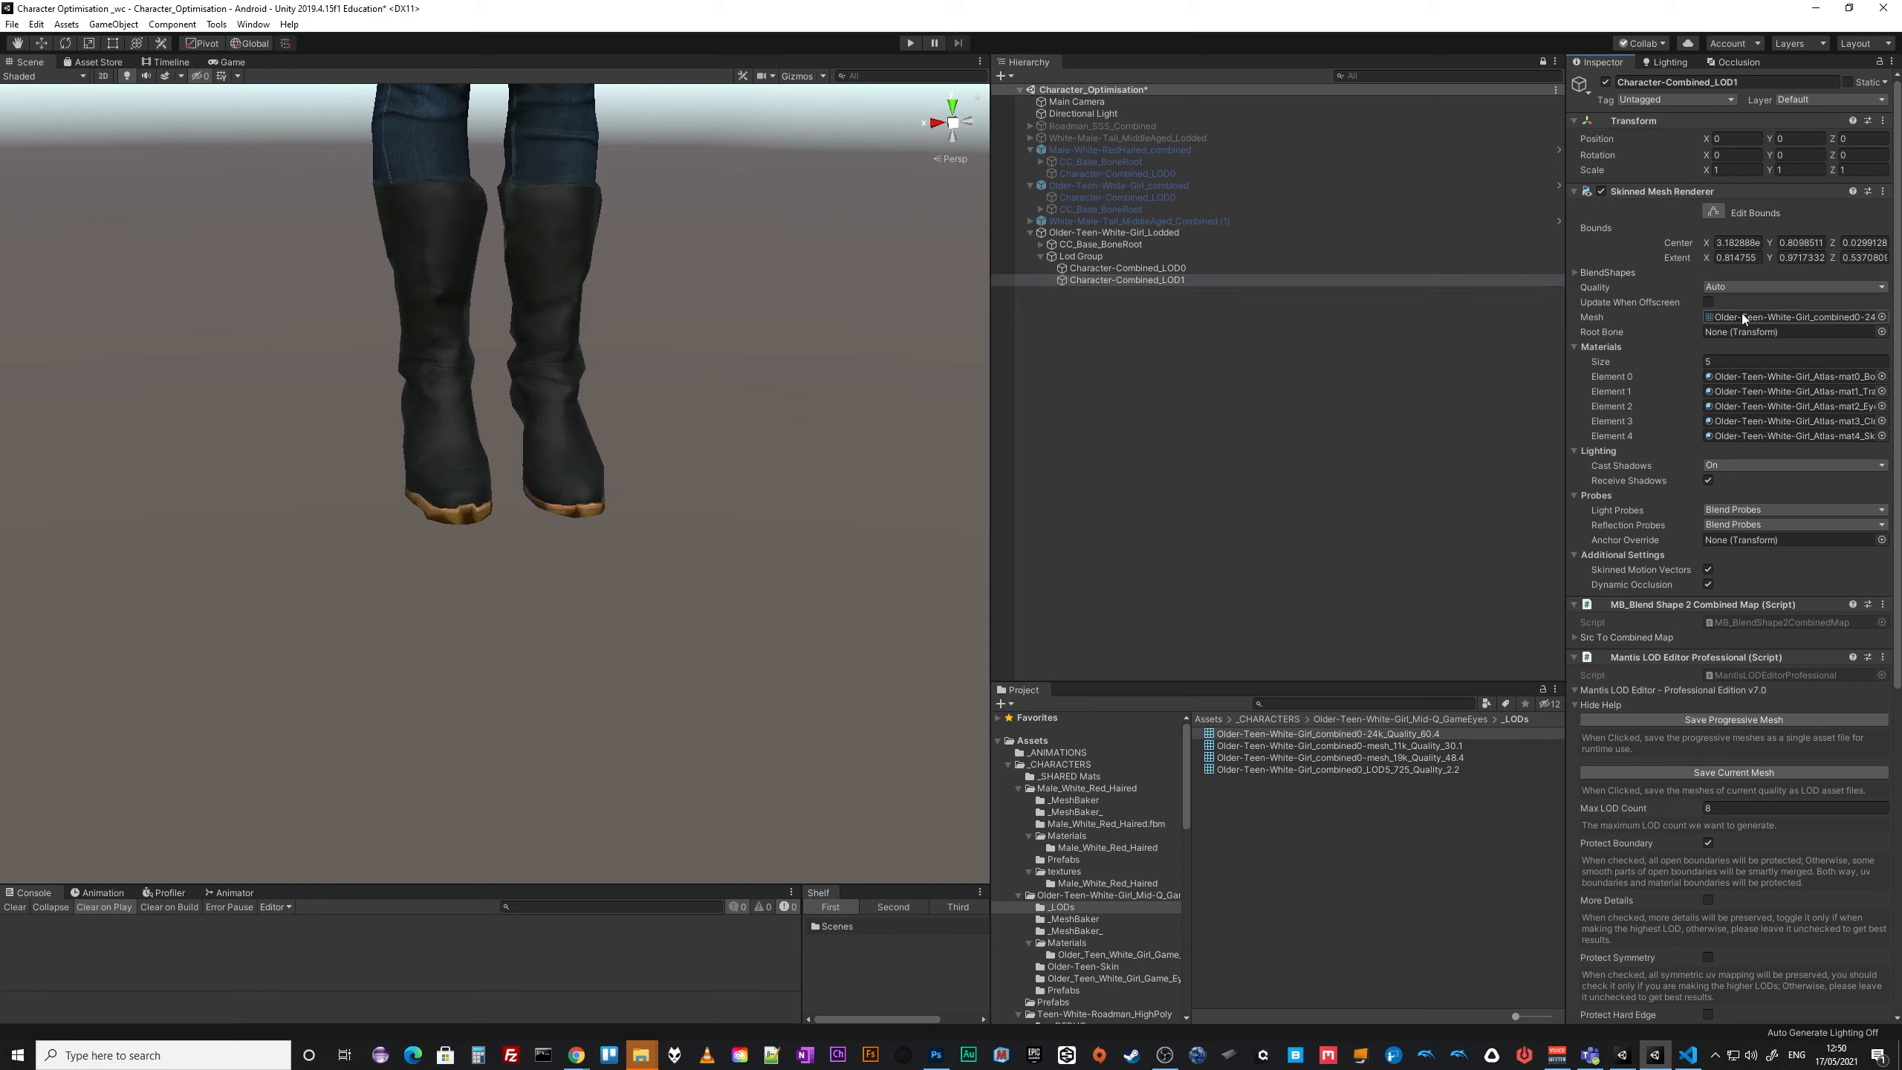
# Duplicate Character-Combined_LOD1 as Character-Combined_LOD2 and set its mesh to Older-Teen-White-Girl_combined0-mesh_19k_Quality_48.4.
pyautogui.click(1069, 280)
pyautogui.hotkey('ctrl', 'd')
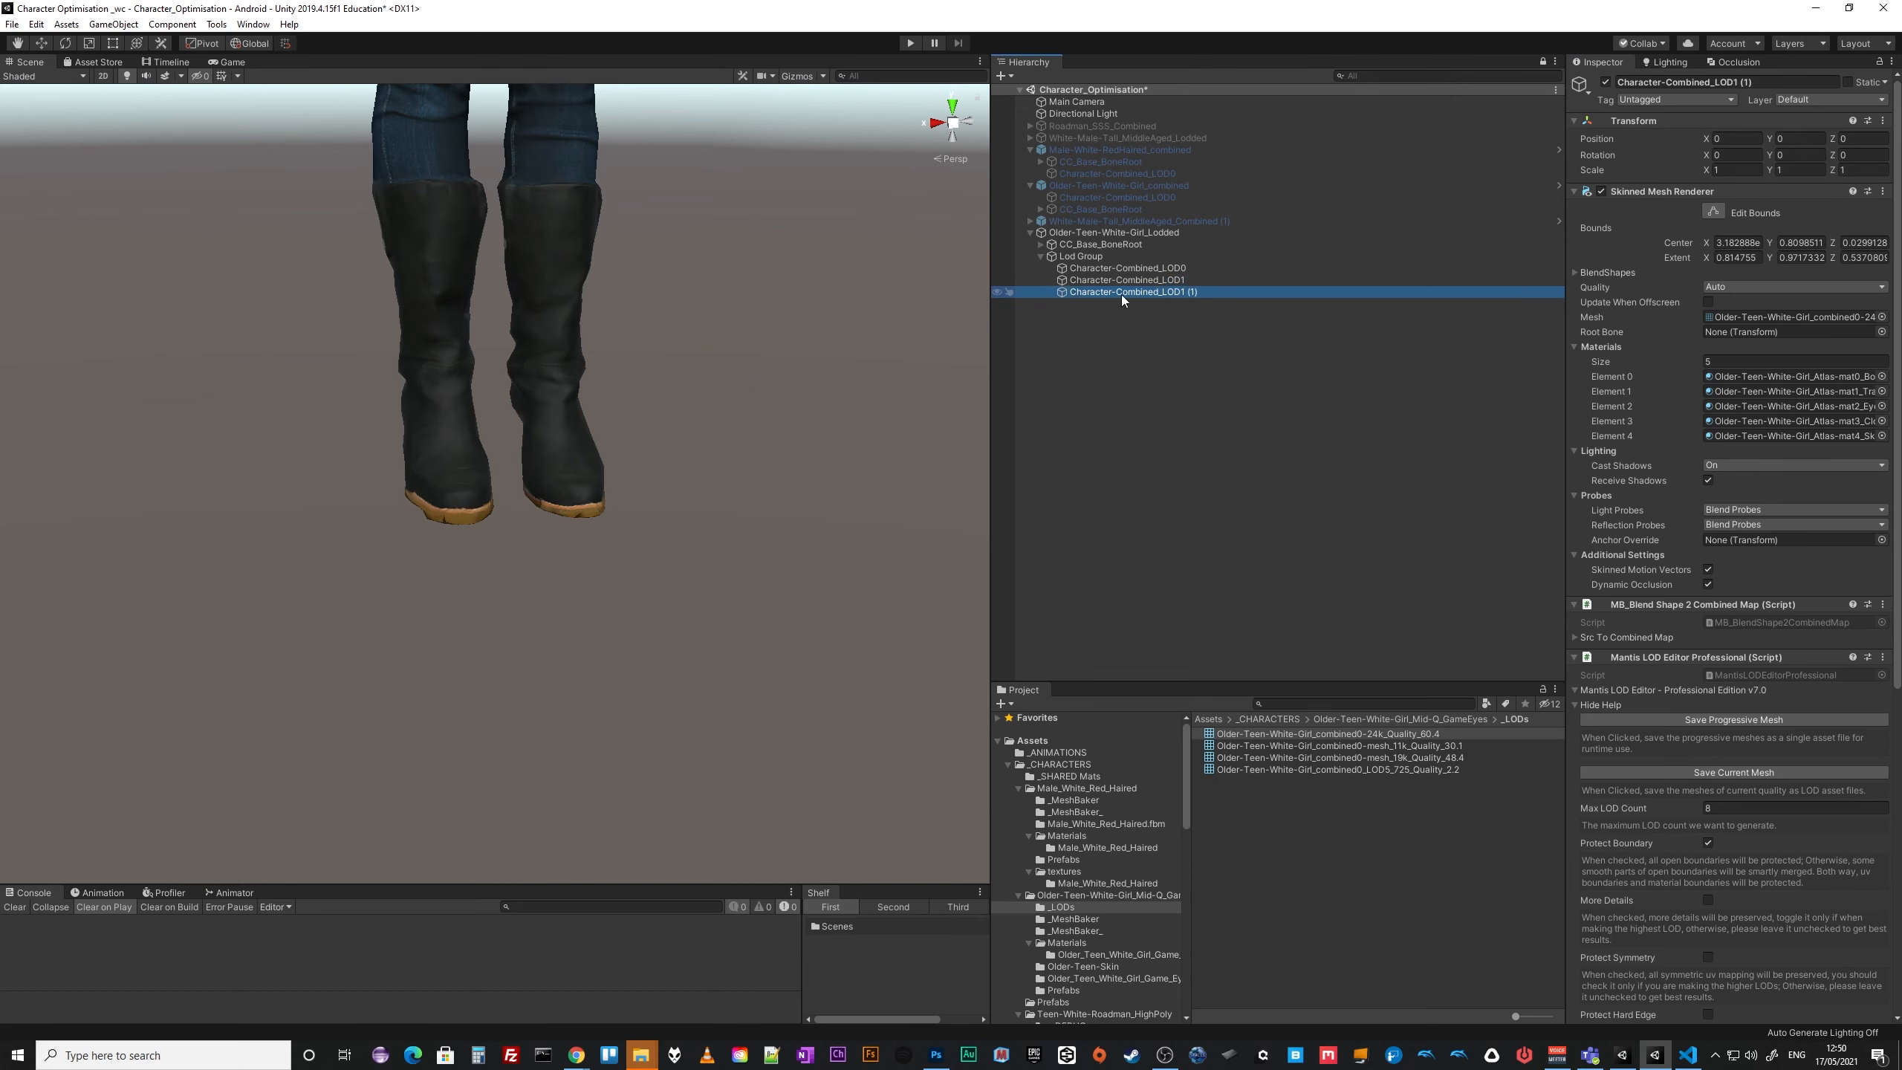
pyautogui.click(1192, 294)
pyautogui.moveTo(1198, 292); pyautogui.dragTo(1181, 292)
pyautogui.write('2')
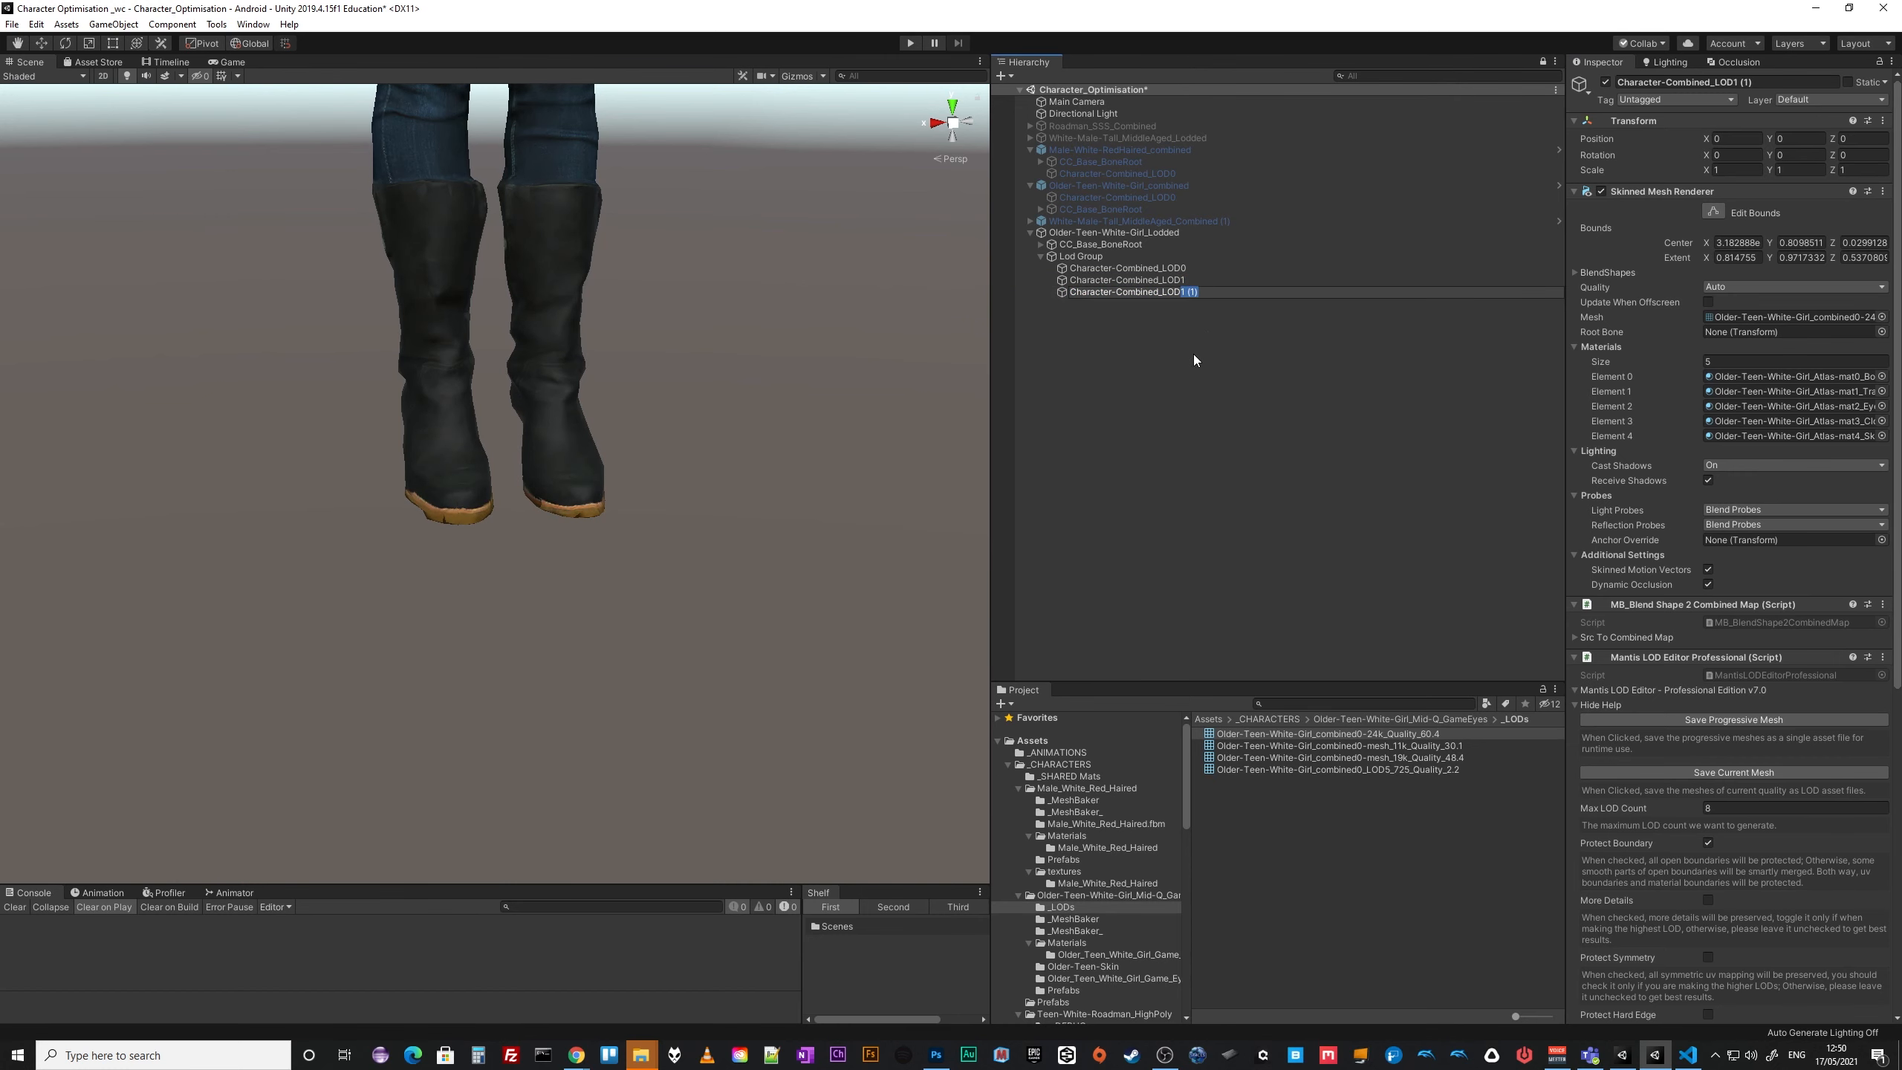
pyautogui.click(1191, 354)
pyautogui.click(1156, 292)
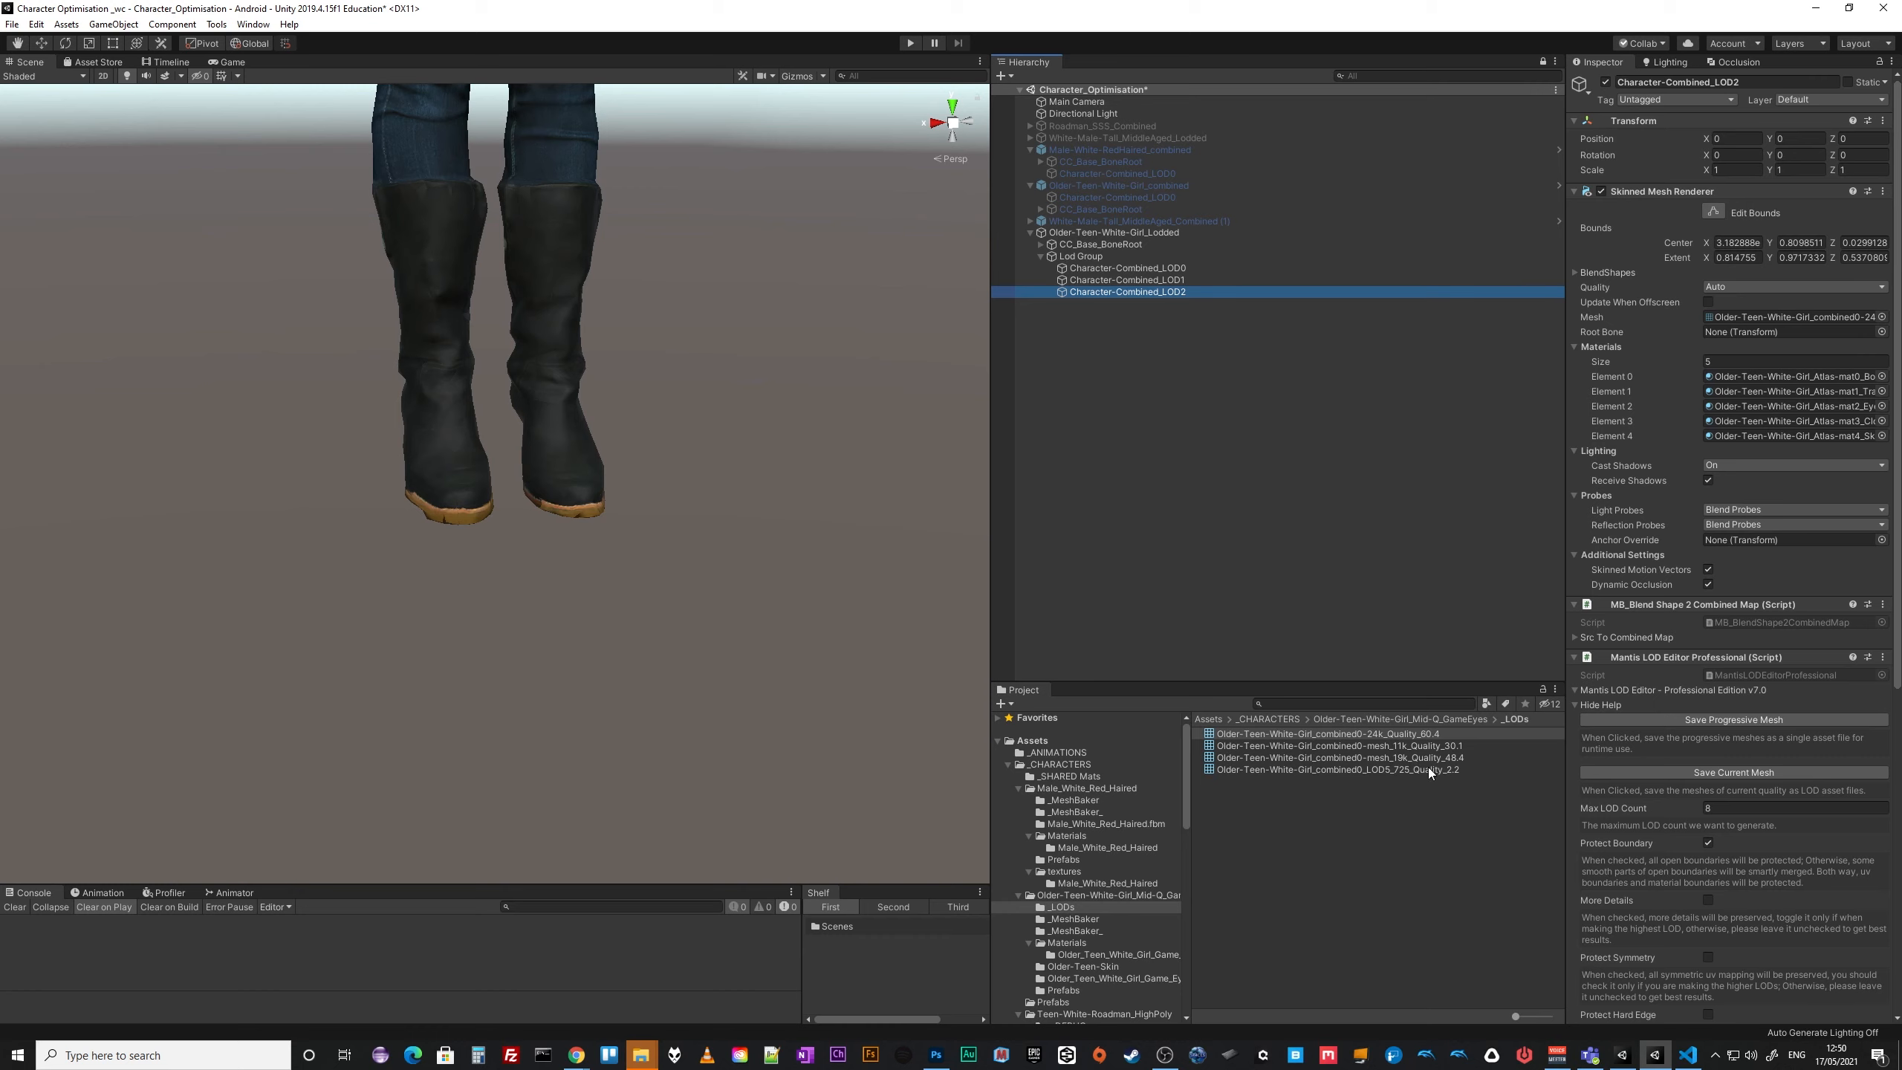
pyautogui.moveTo(1422, 760); pyautogui.dragTo(1768, 315)
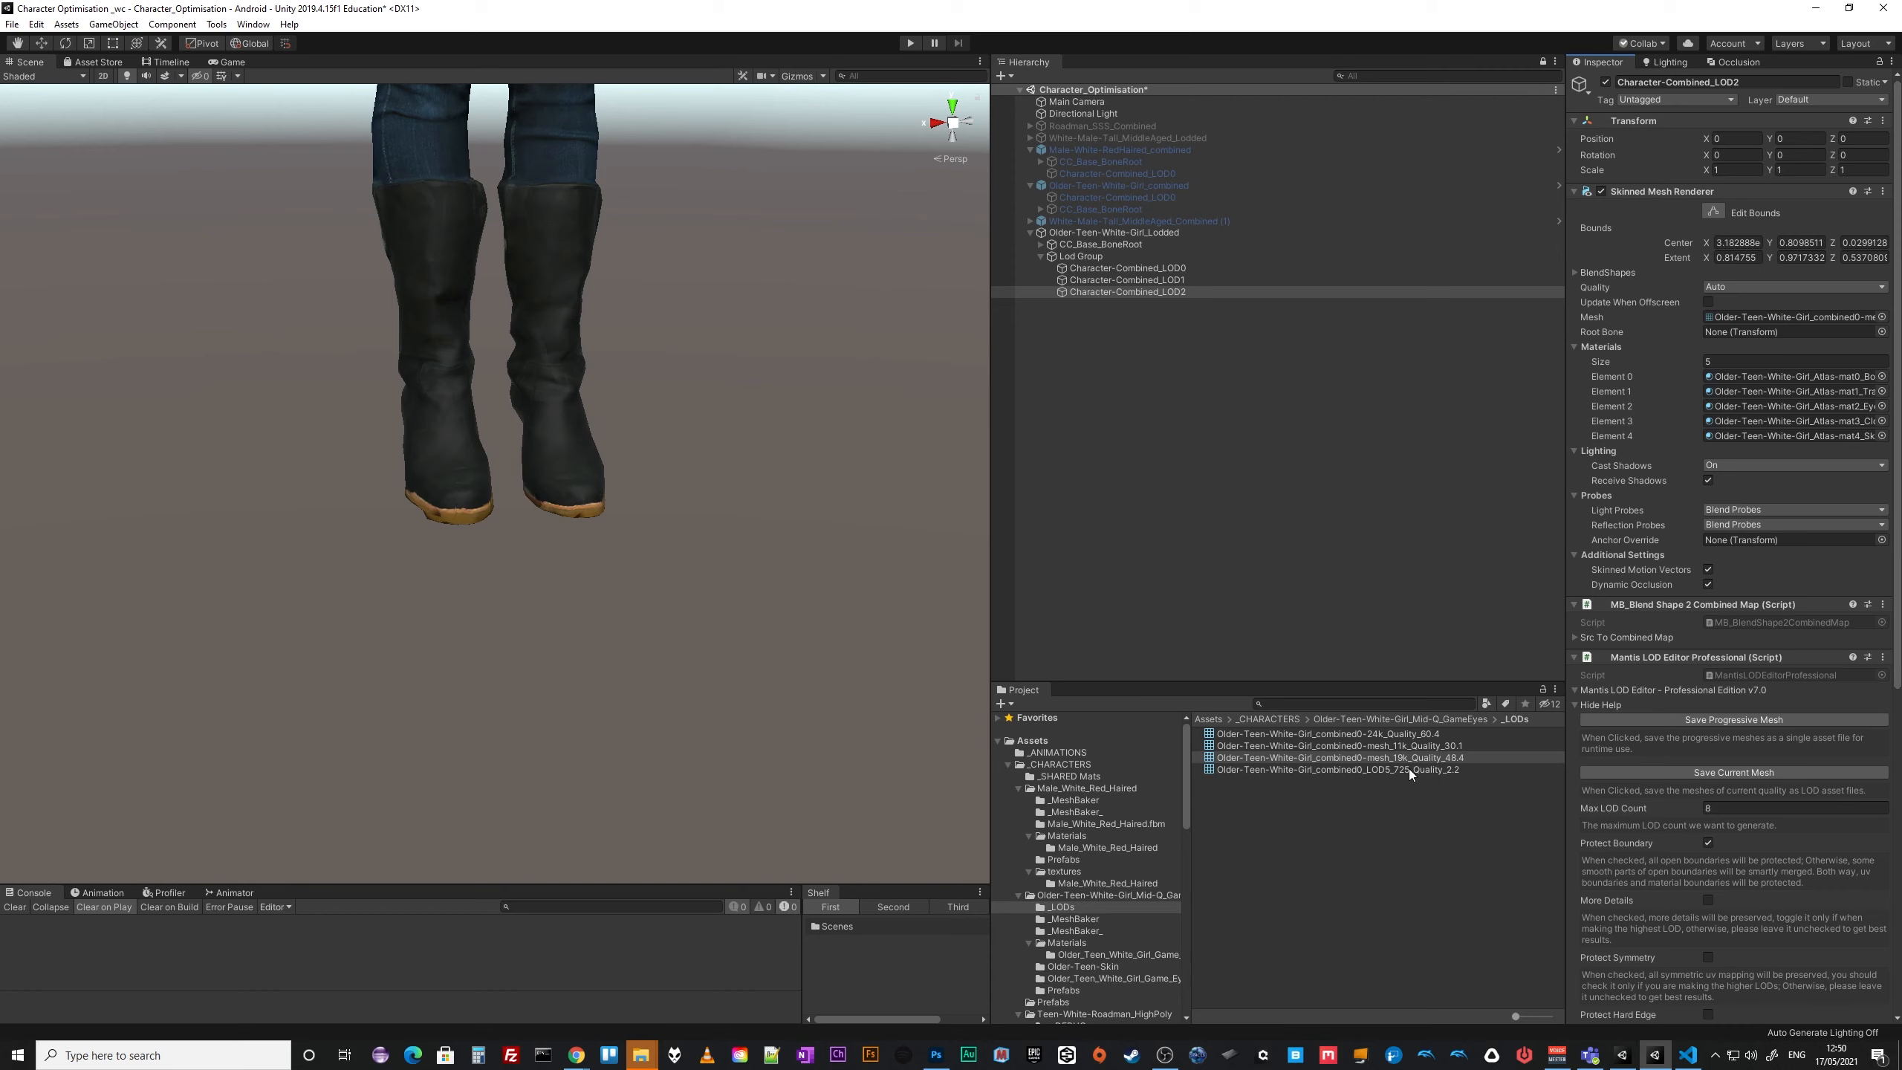
# Duplicate Character-Combined_LOD2 as Character-Combined_LOD3 and set its mesh to Older-Teen-White-Girl_combined0-mesh_11k_Quality_30.1.
pyautogui.click(1061, 293)
pyautogui.hotkey('ctrl', 'd')
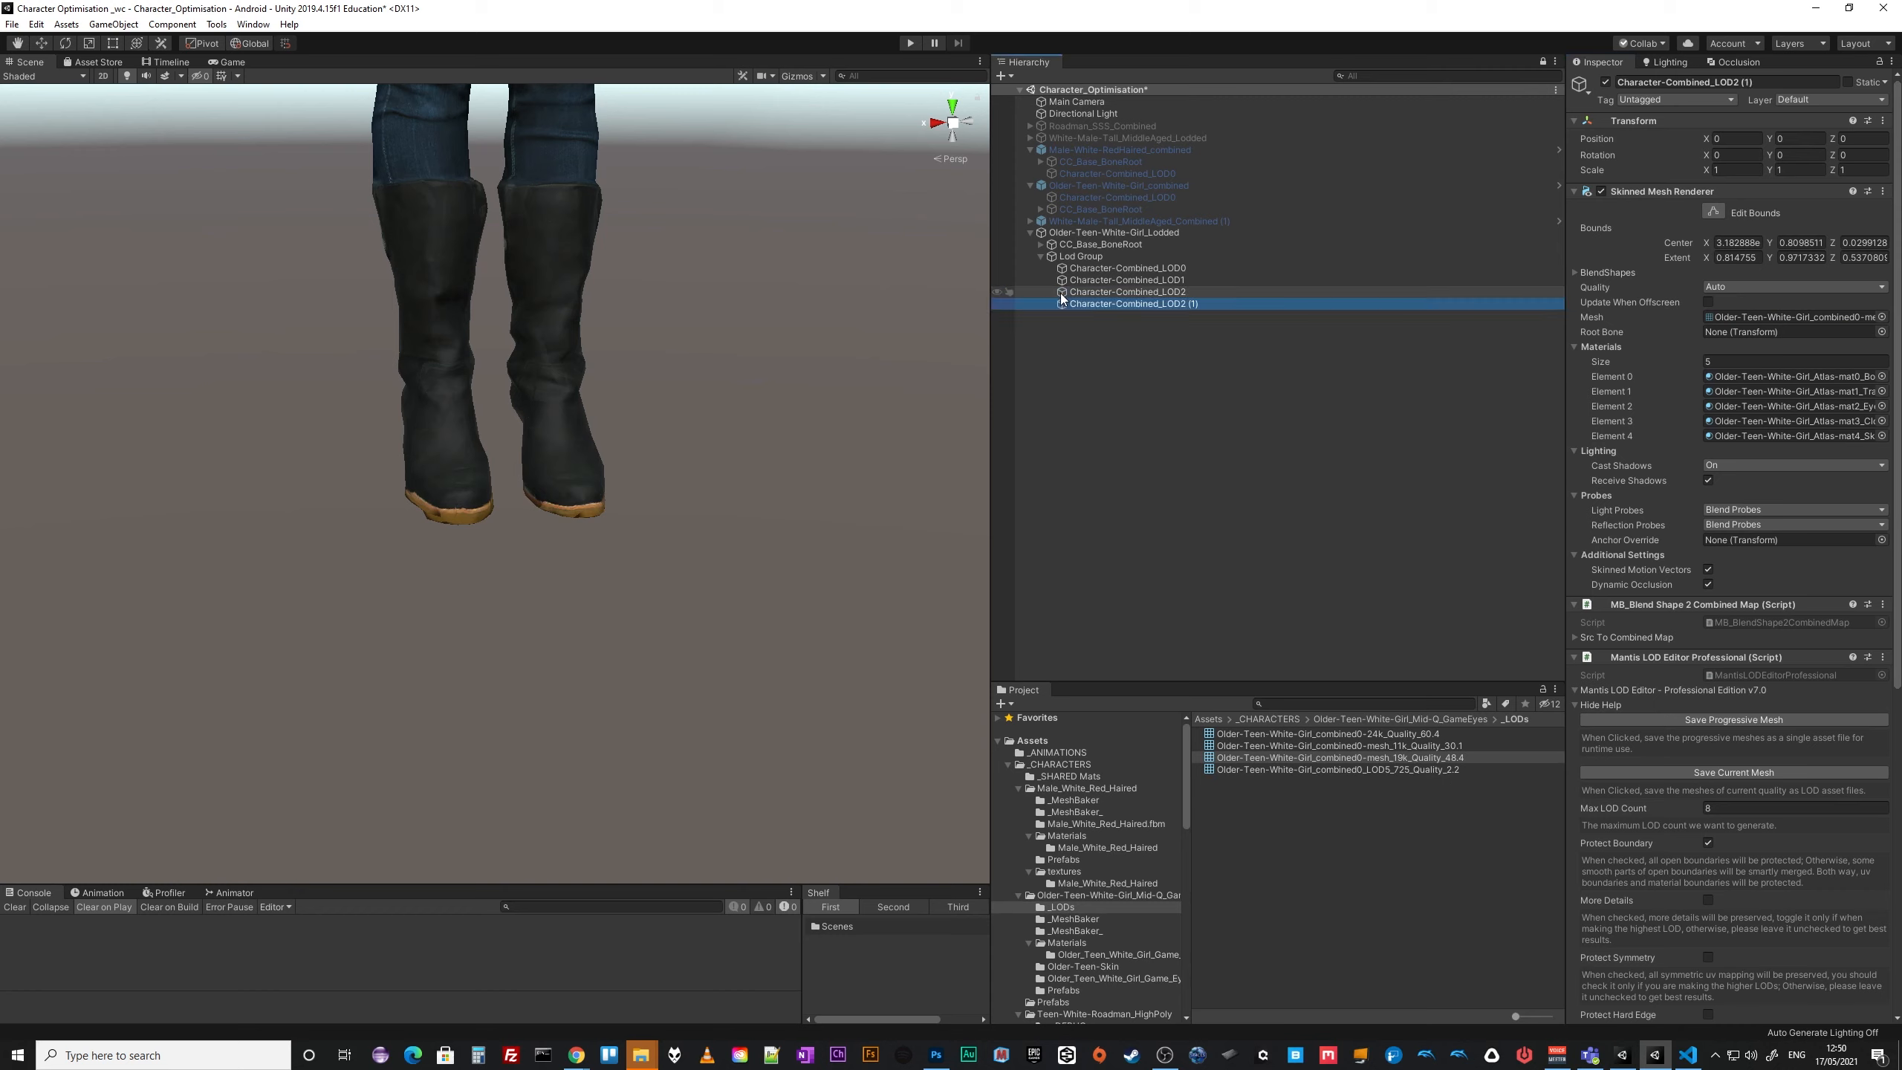
pyautogui.click(1193, 305)
pyautogui.moveTo(1180, 304); pyautogui.dragTo(1221, 306)
pyautogui.write('3')
pyautogui.click(1215, 370)
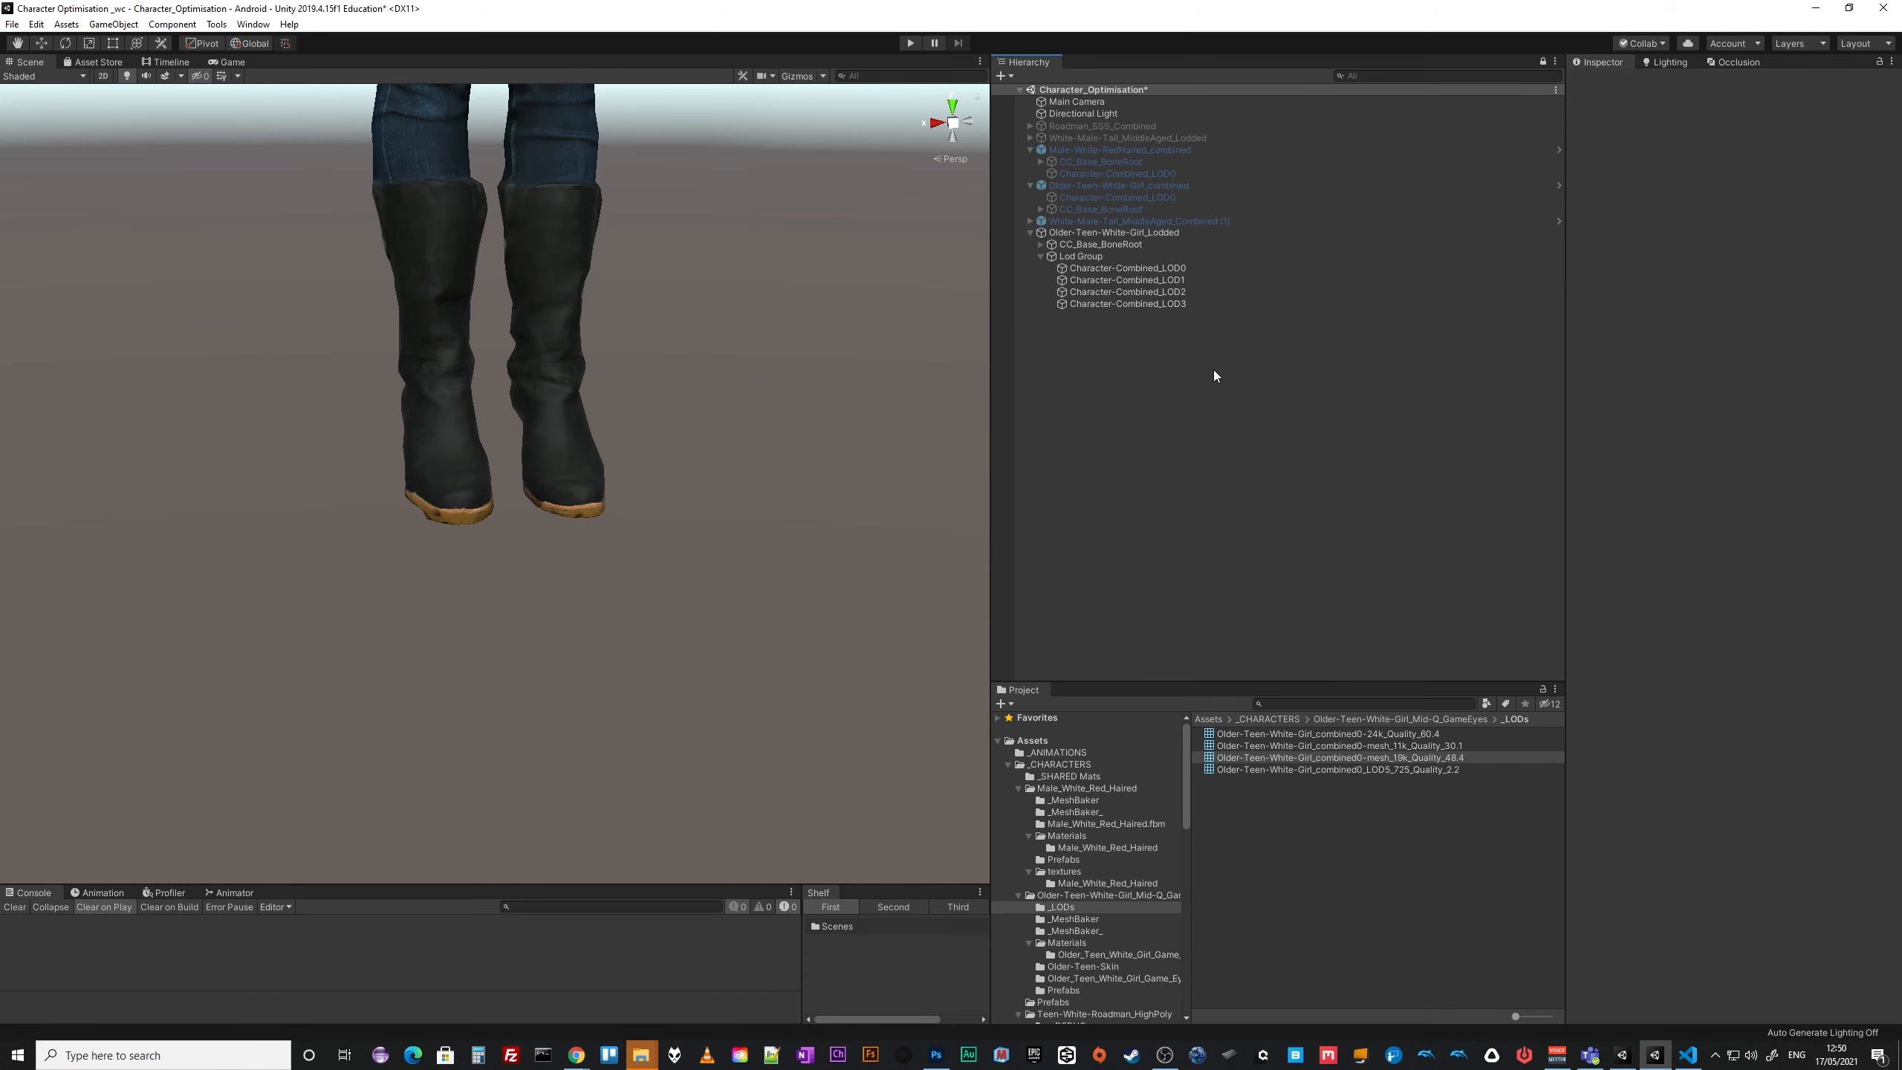
pyautogui.click(1165, 304)
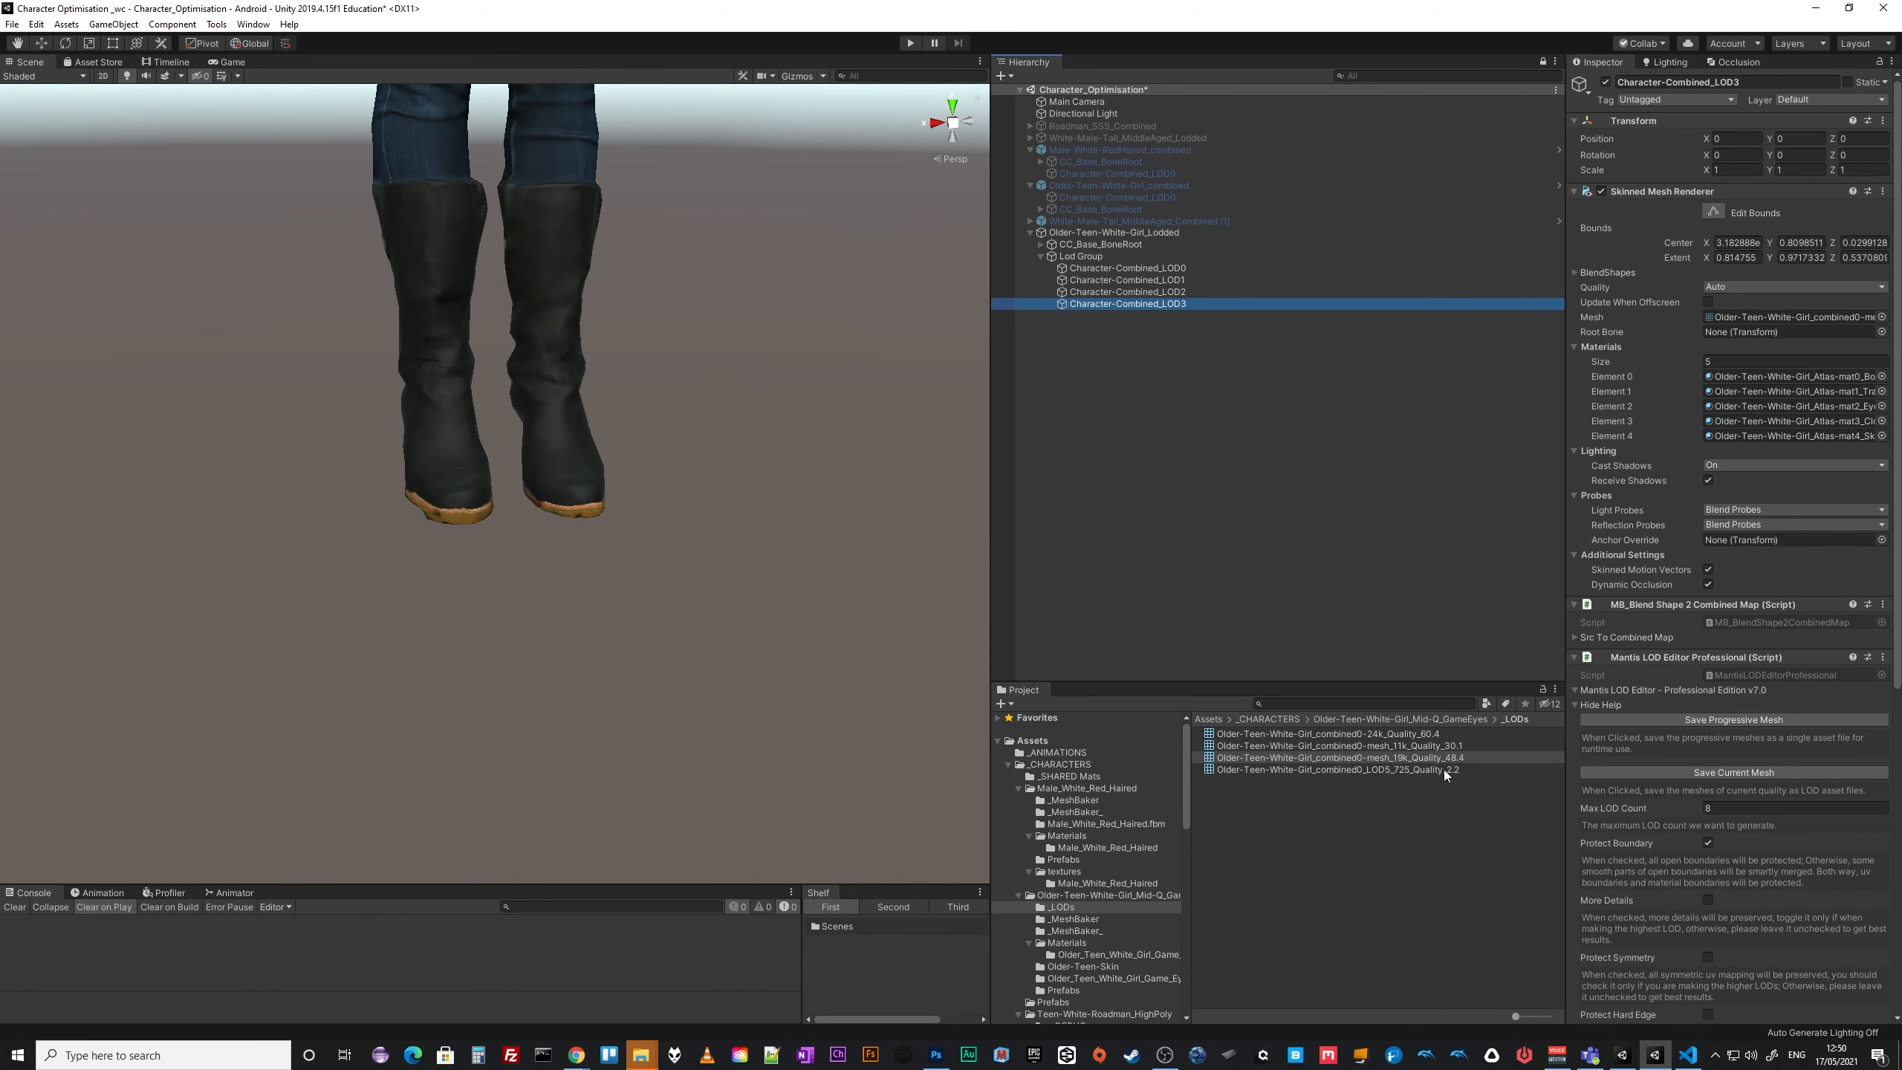
pyautogui.moveTo(1429, 743); pyautogui.dragTo(1738, 317)
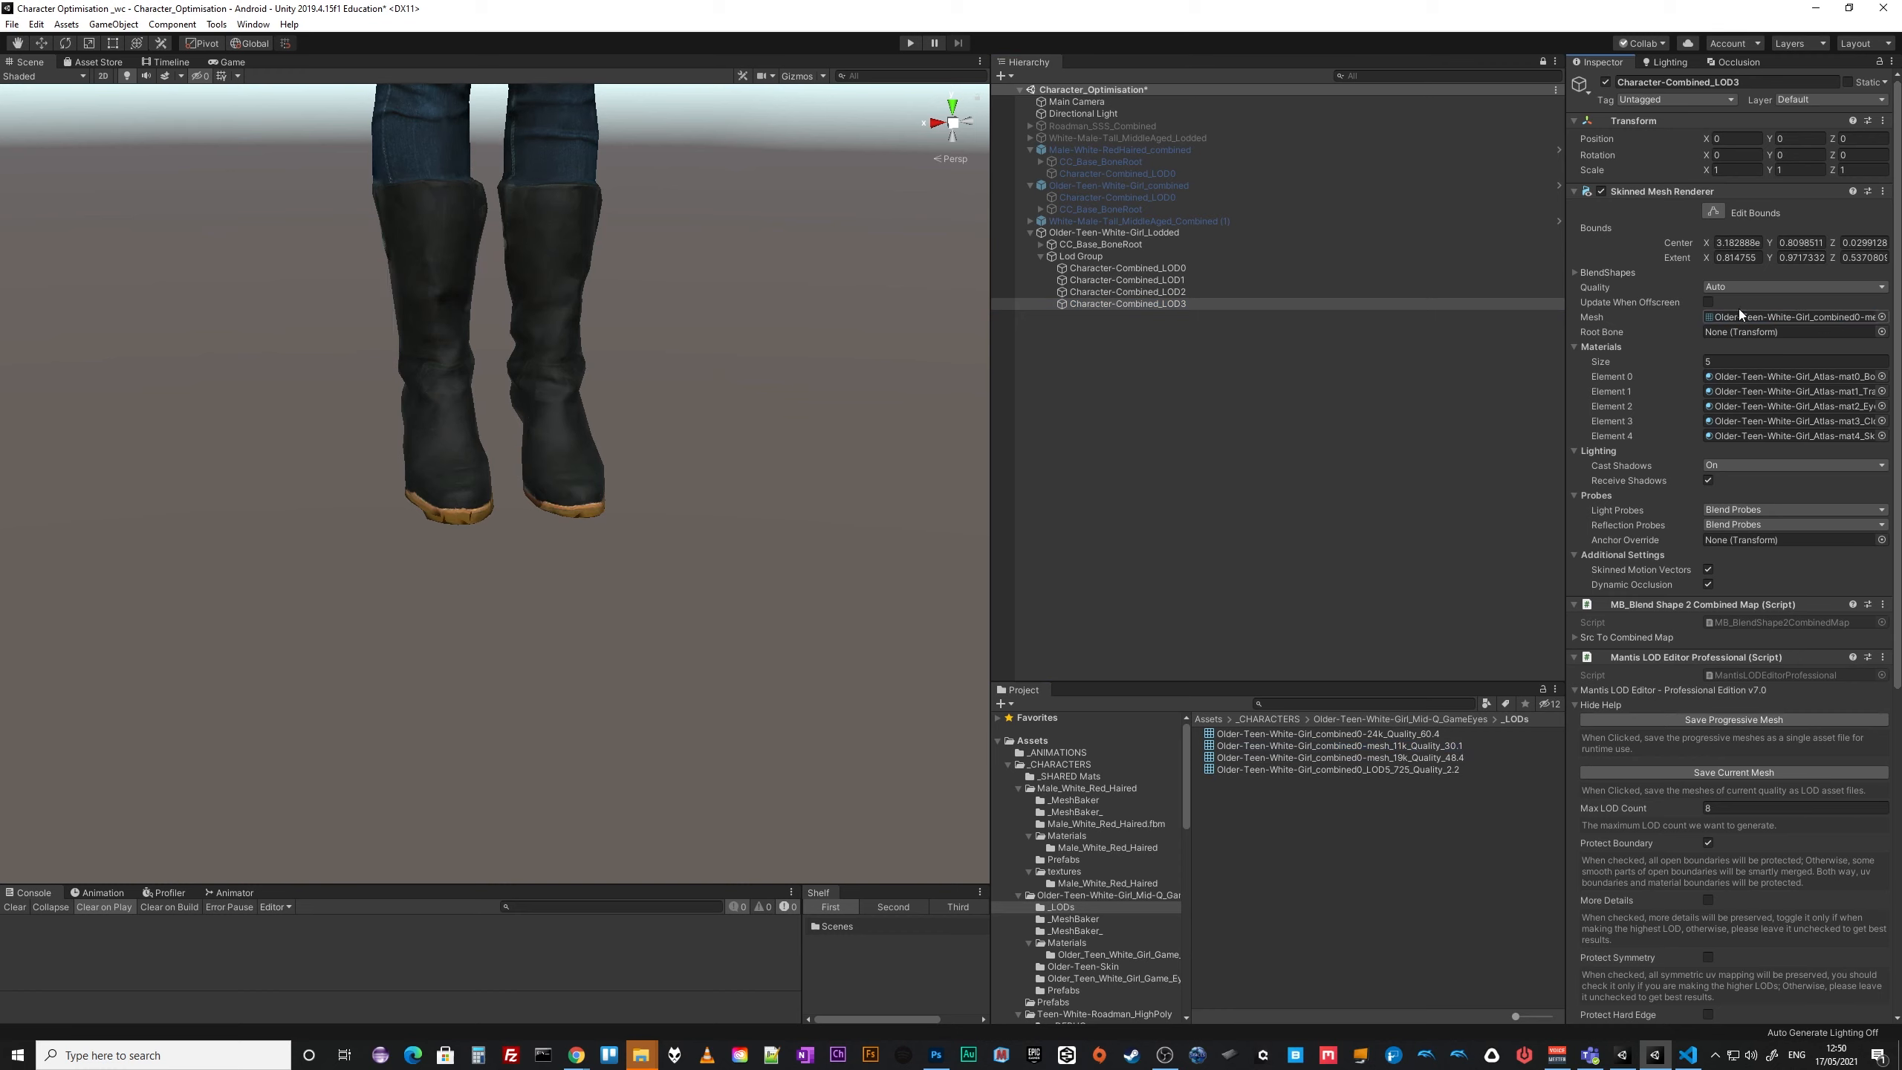
# Assign Character-Combined_LOD2 as the LOD 2 renderer of the Lod Group object.
pyautogui.click(1102, 257)
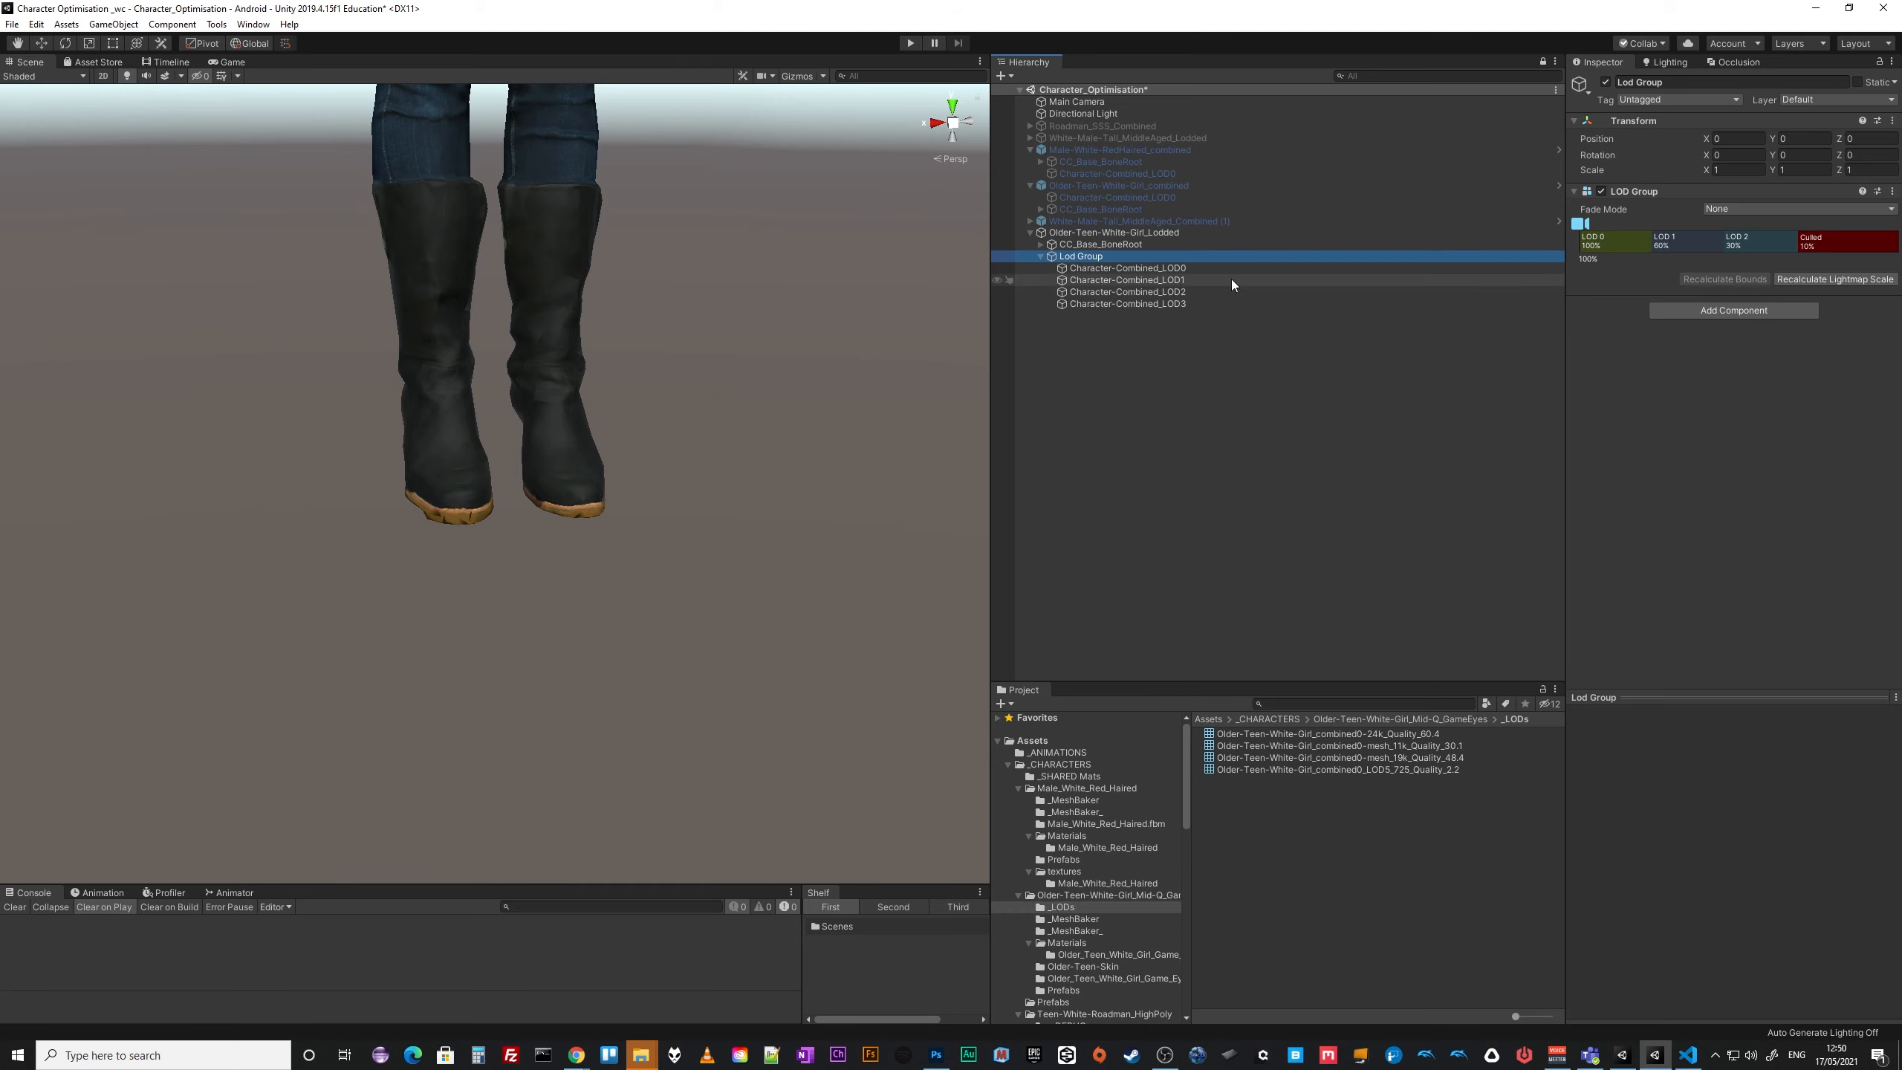
pyautogui.moveTo(1177, 280); pyautogui.dragTo(1340, 468)
pyautogui.moveTo(1226, 517); pyautogui.dragTo(999, 551)
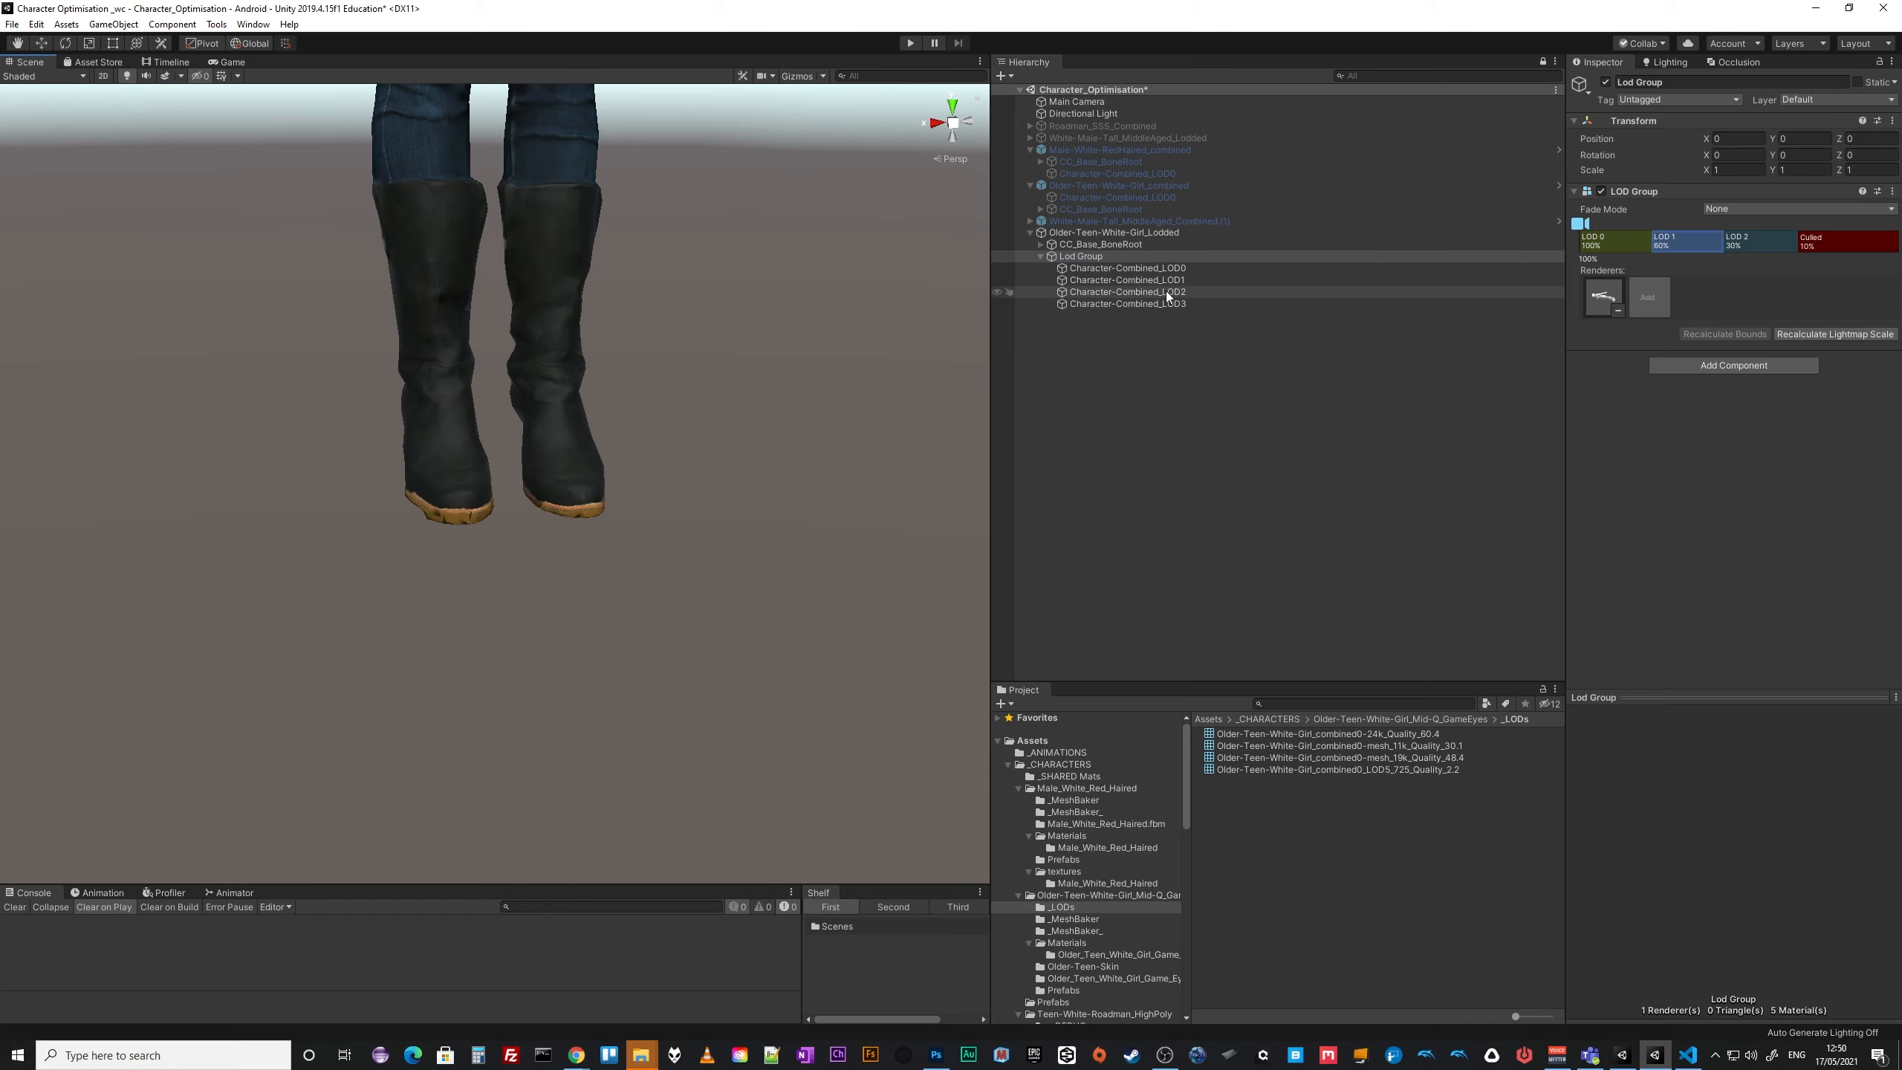
pyautogui.click(1766, 241)
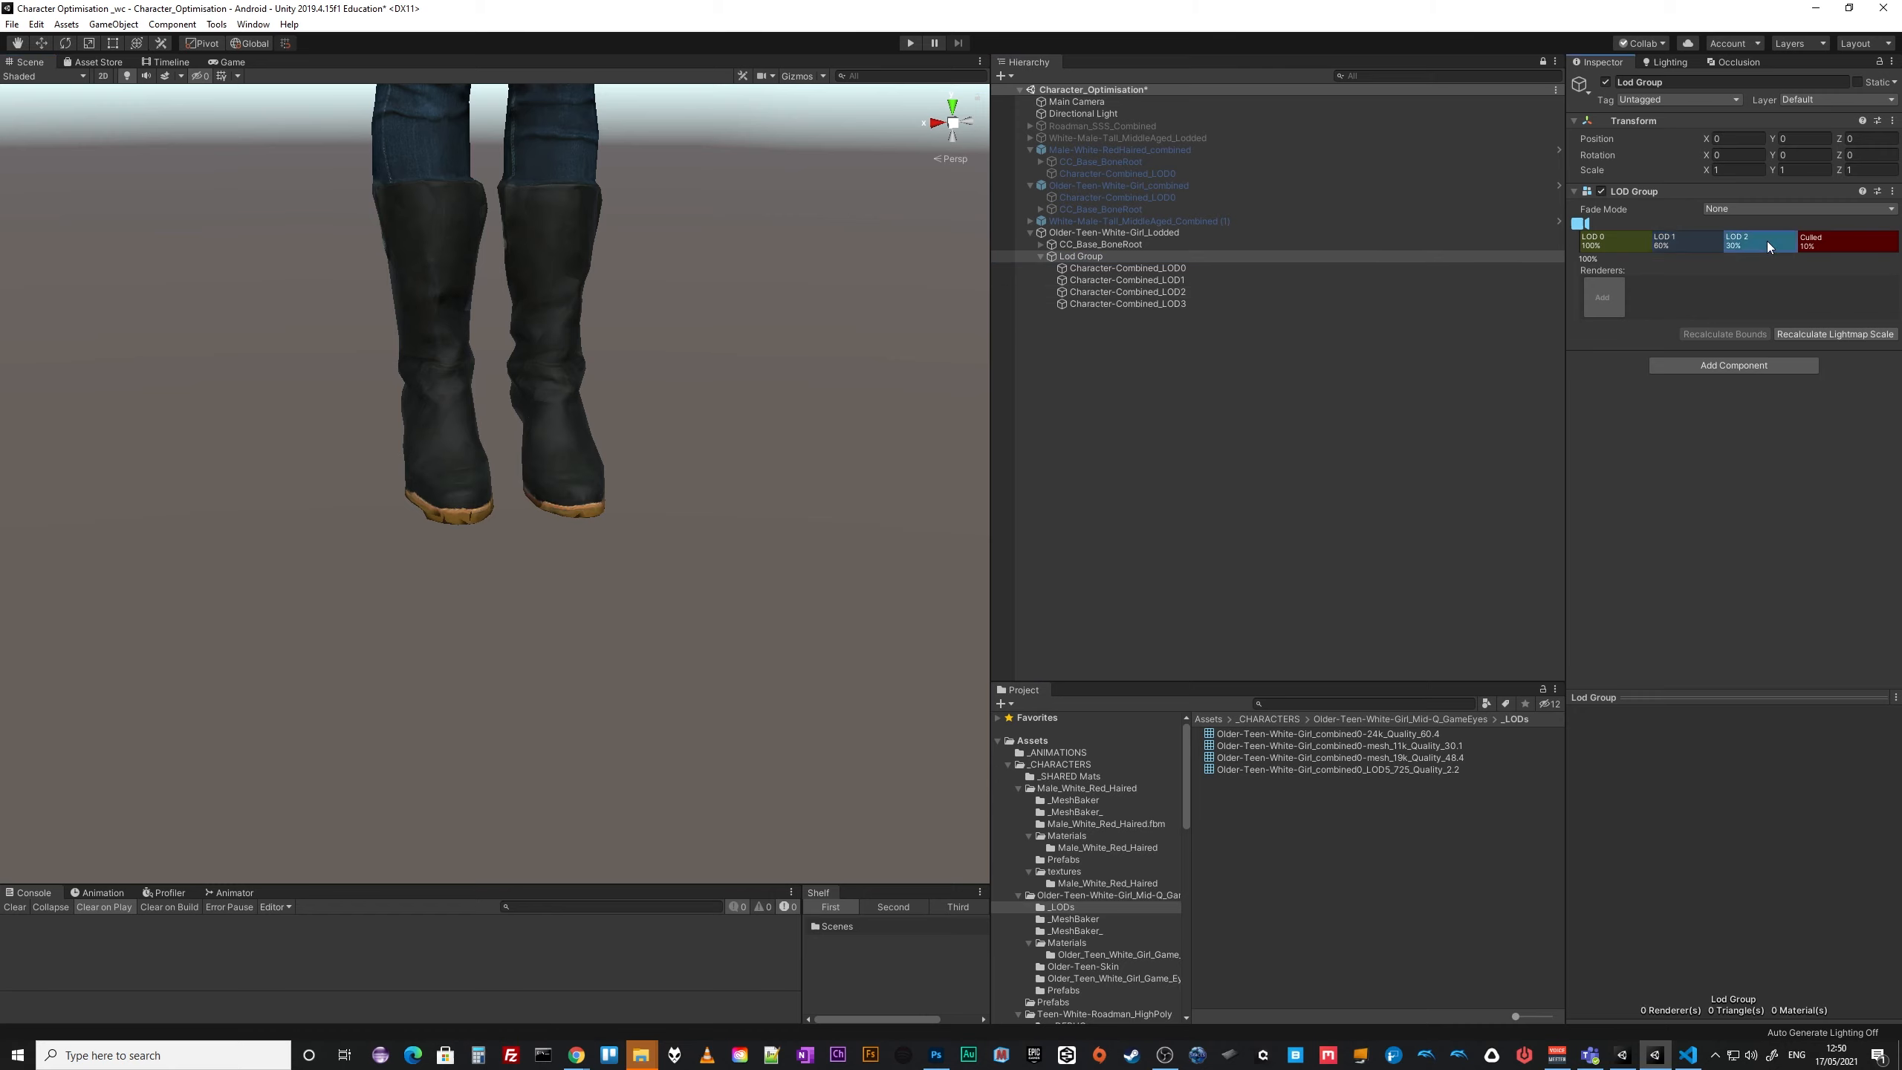
pyautogui.click(1175, 294)
pyautogui.moveTo(1175, 296); pyautogui.dragTo(1604, 297)
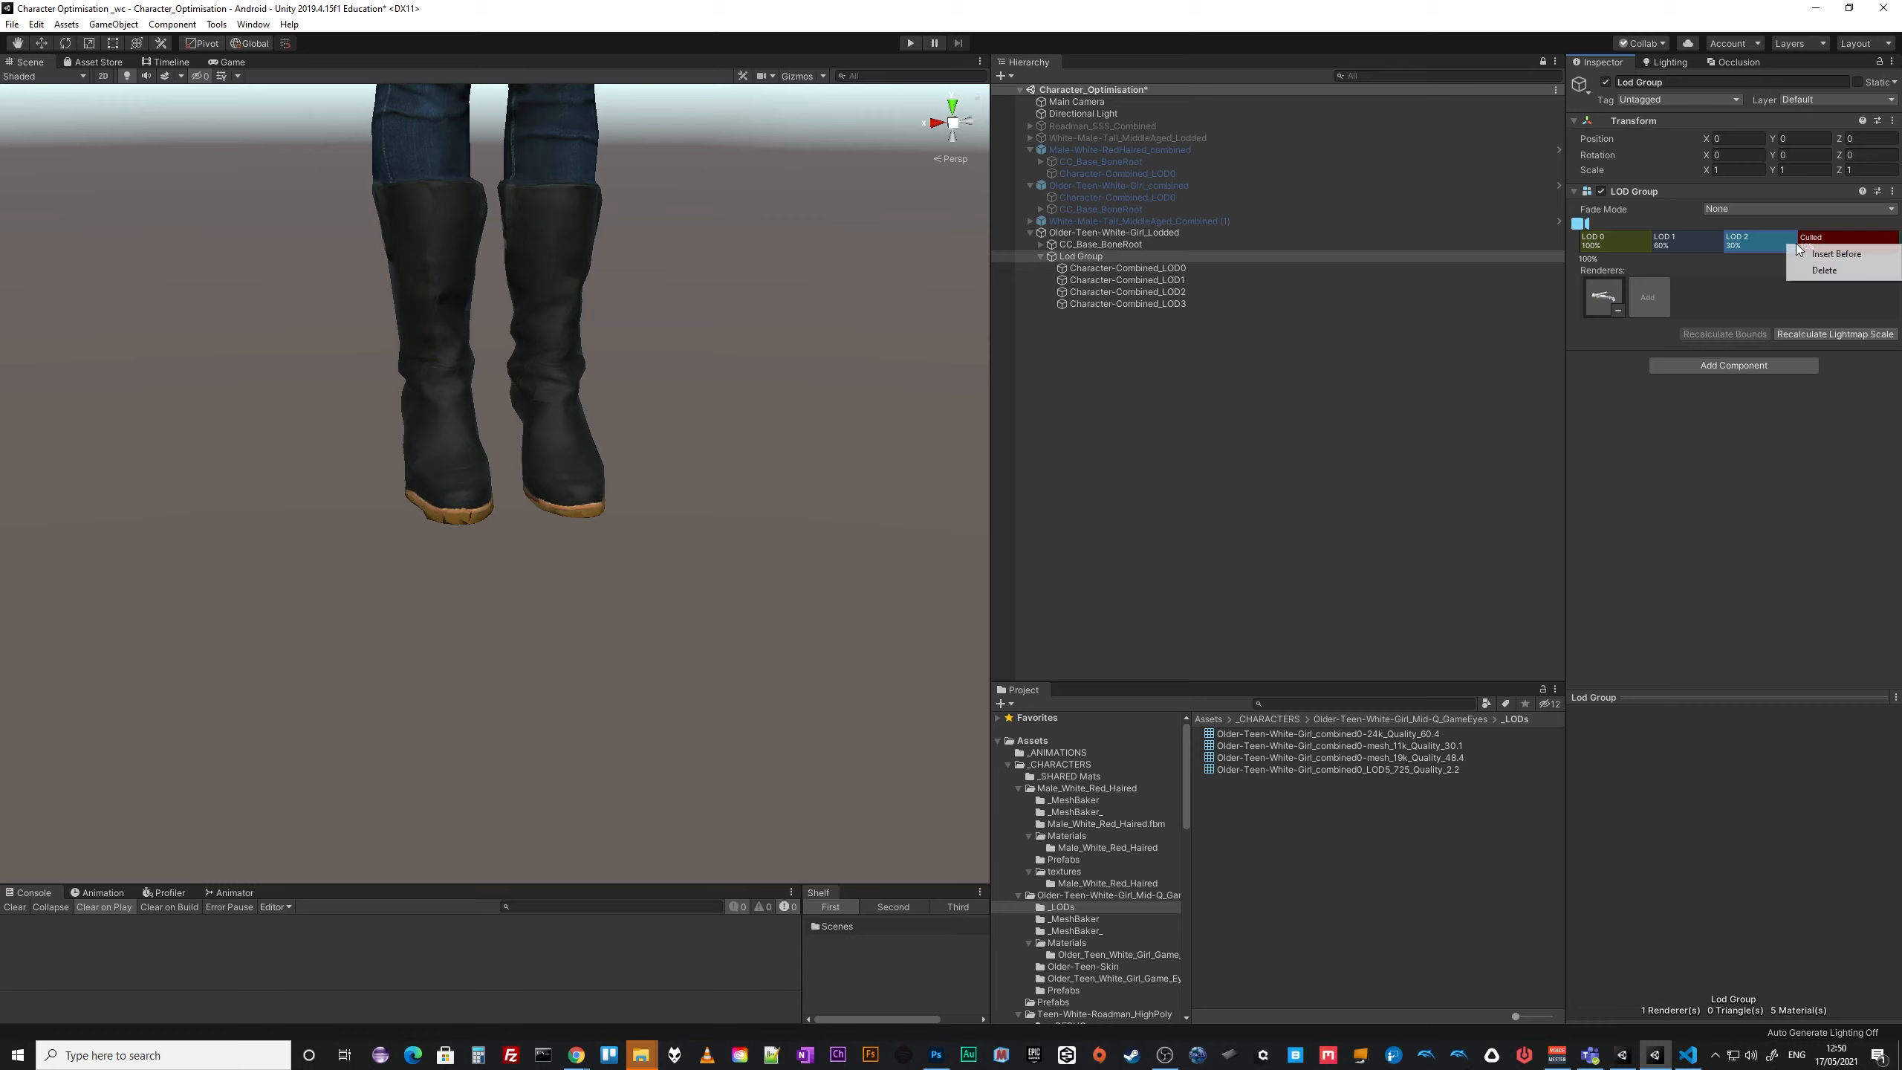
# Insert an extra level into the LOD Group so that LOD 3 starts at 17%, and assign Character-Combined_LOD3 as its renderer.
pyautogui.rightClick(1795, 244)
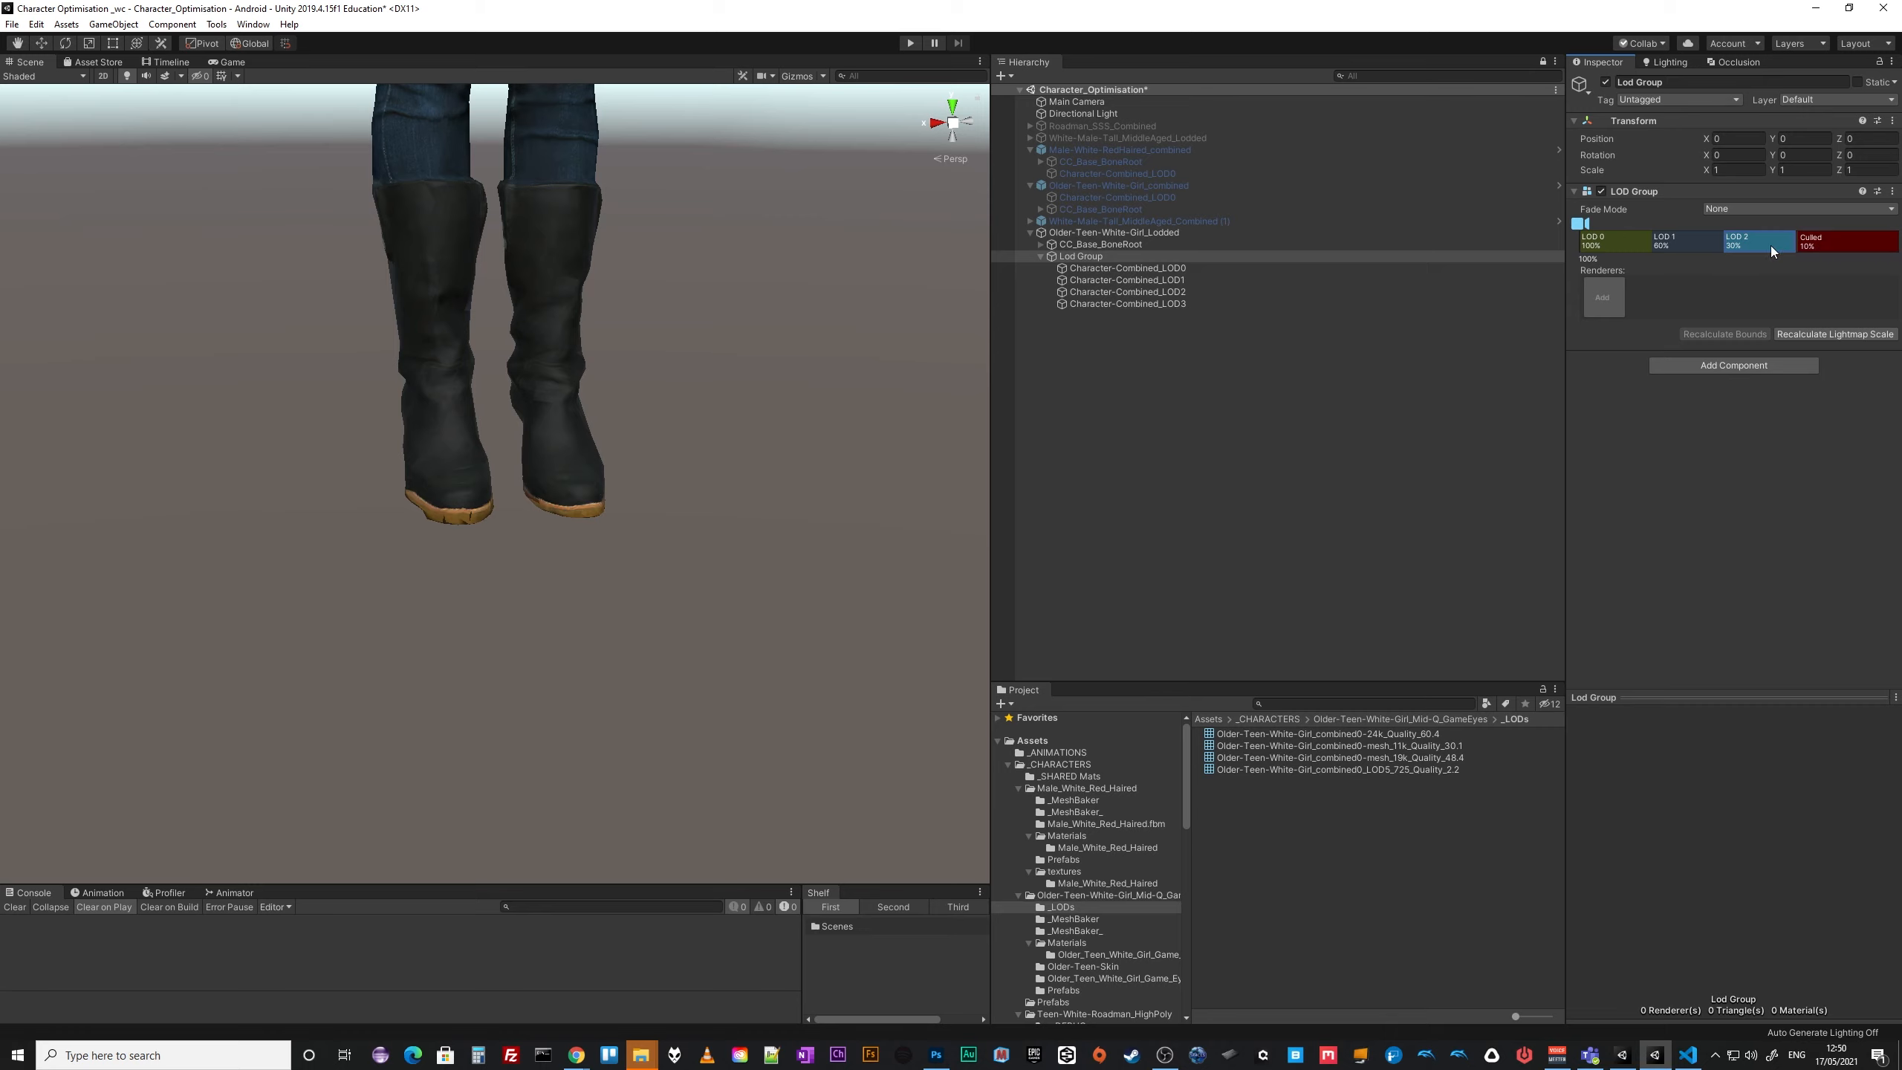
pyautogui.moveTo(1793, 241); pyautogui.dragTo(1769, 241)
pyautogui.moveTo(1153, 306); pyautogui.dragTo(1782, 243)
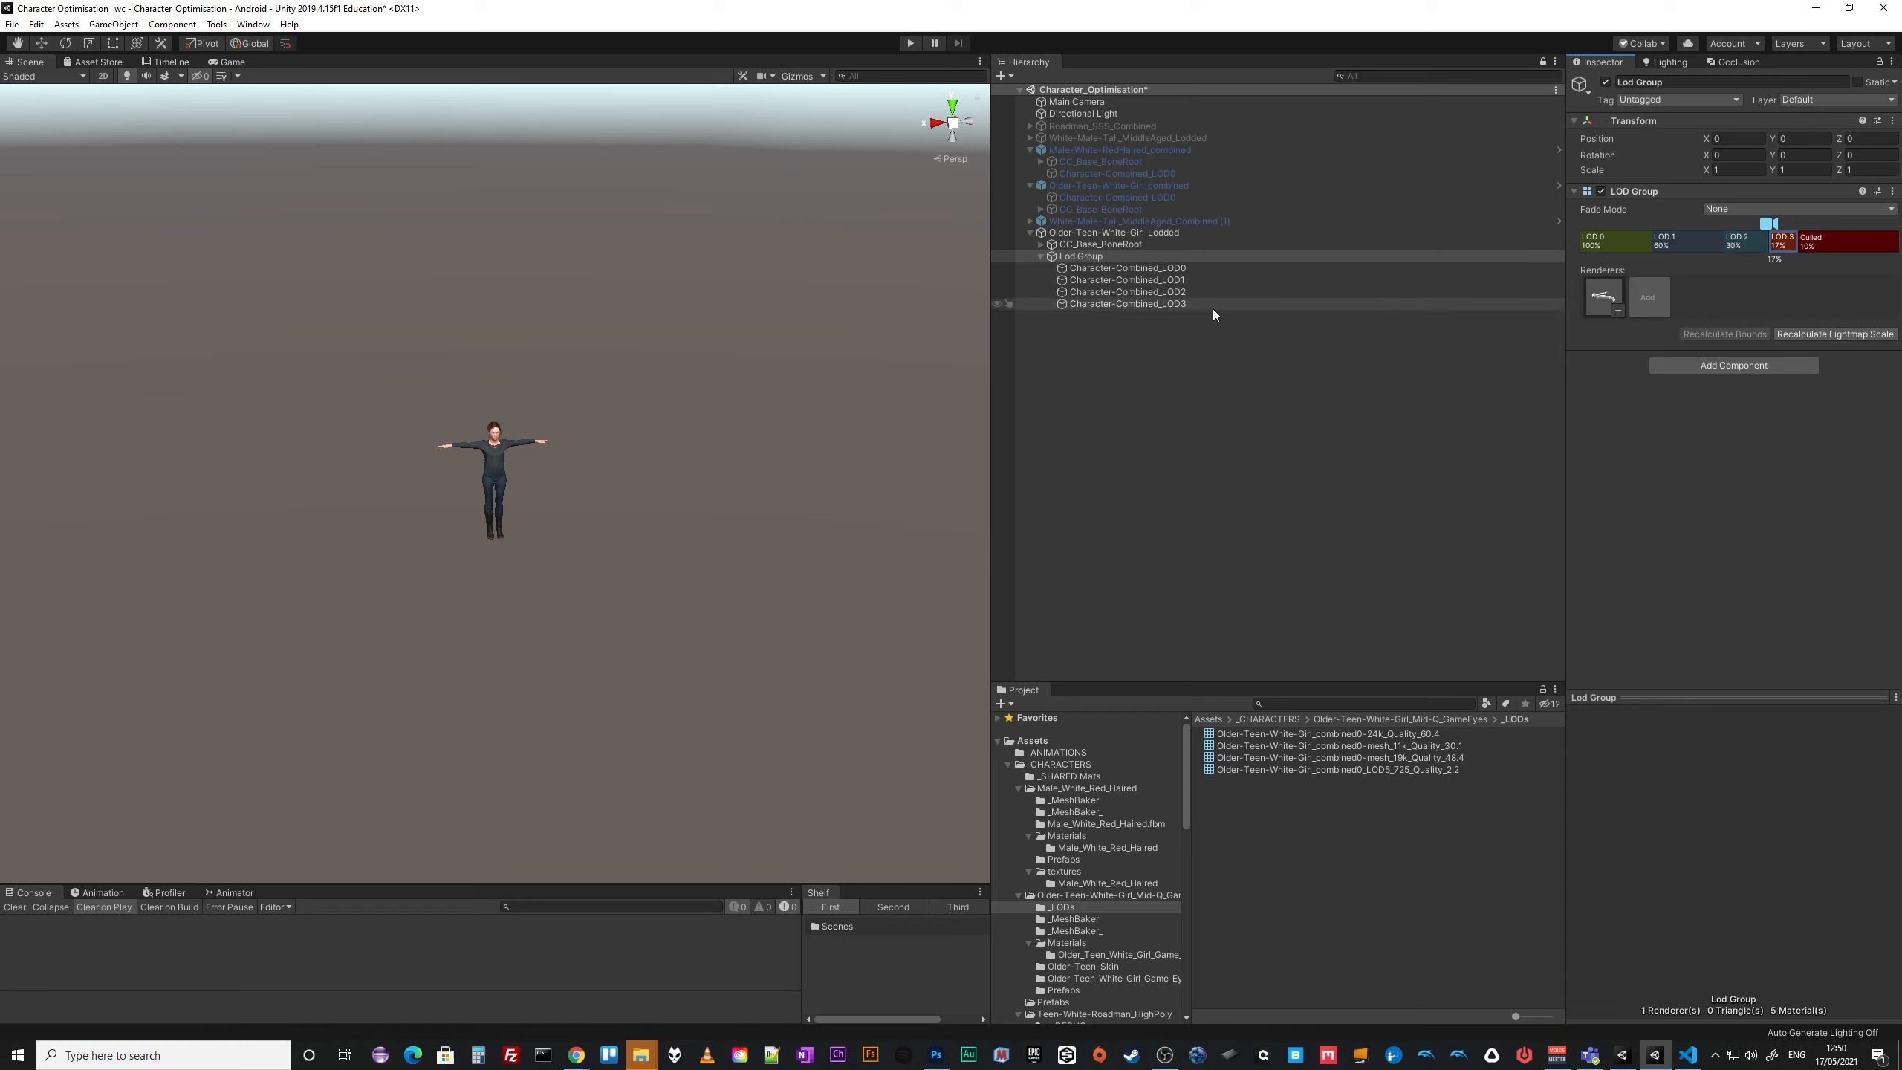
pyautogui.click(1748, 245)
pyautogui.click(1779, 247)
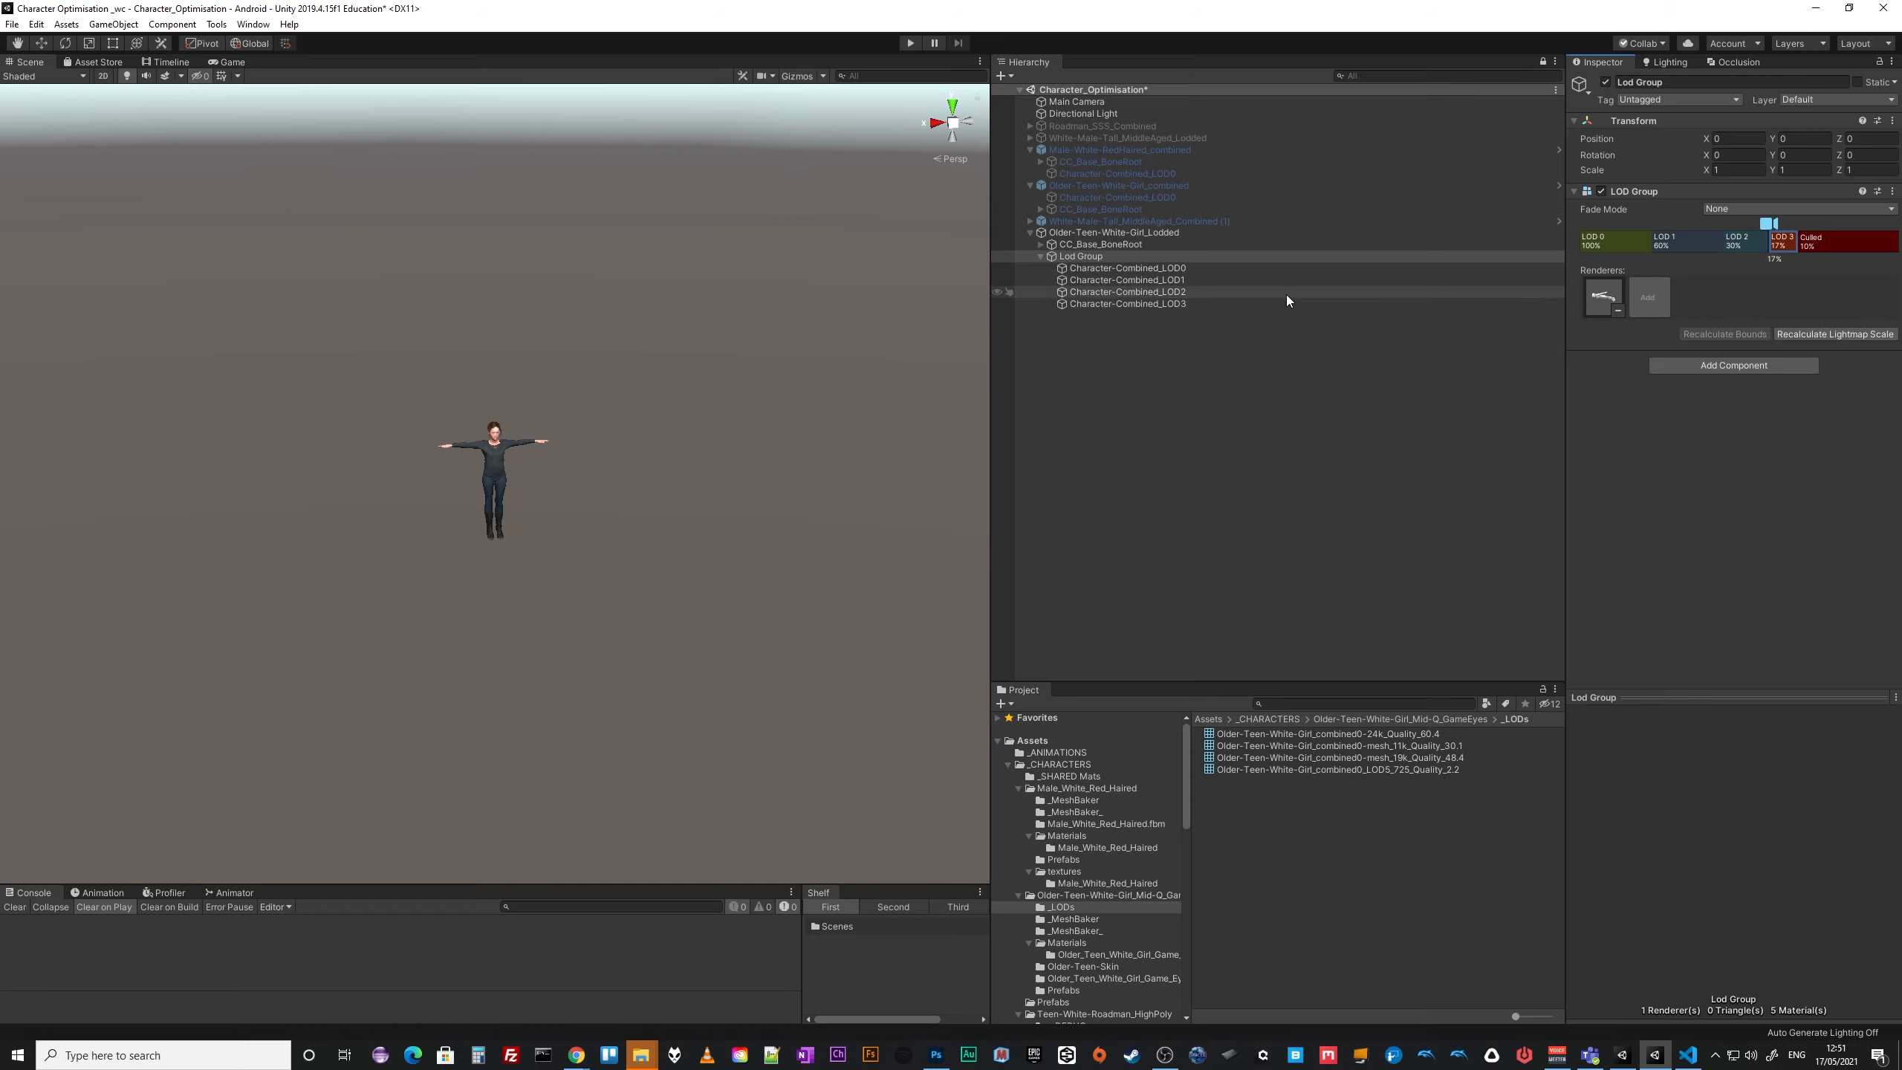
pyautogui.moveTo(1177, 303); pyautogui.dragTo(1733, 256)
# Assign Character-Combined_LOD2 as the LOD 2 renderer and return the camera preview to 100% at LOD 0.
pyautogui.click(1749, 245)
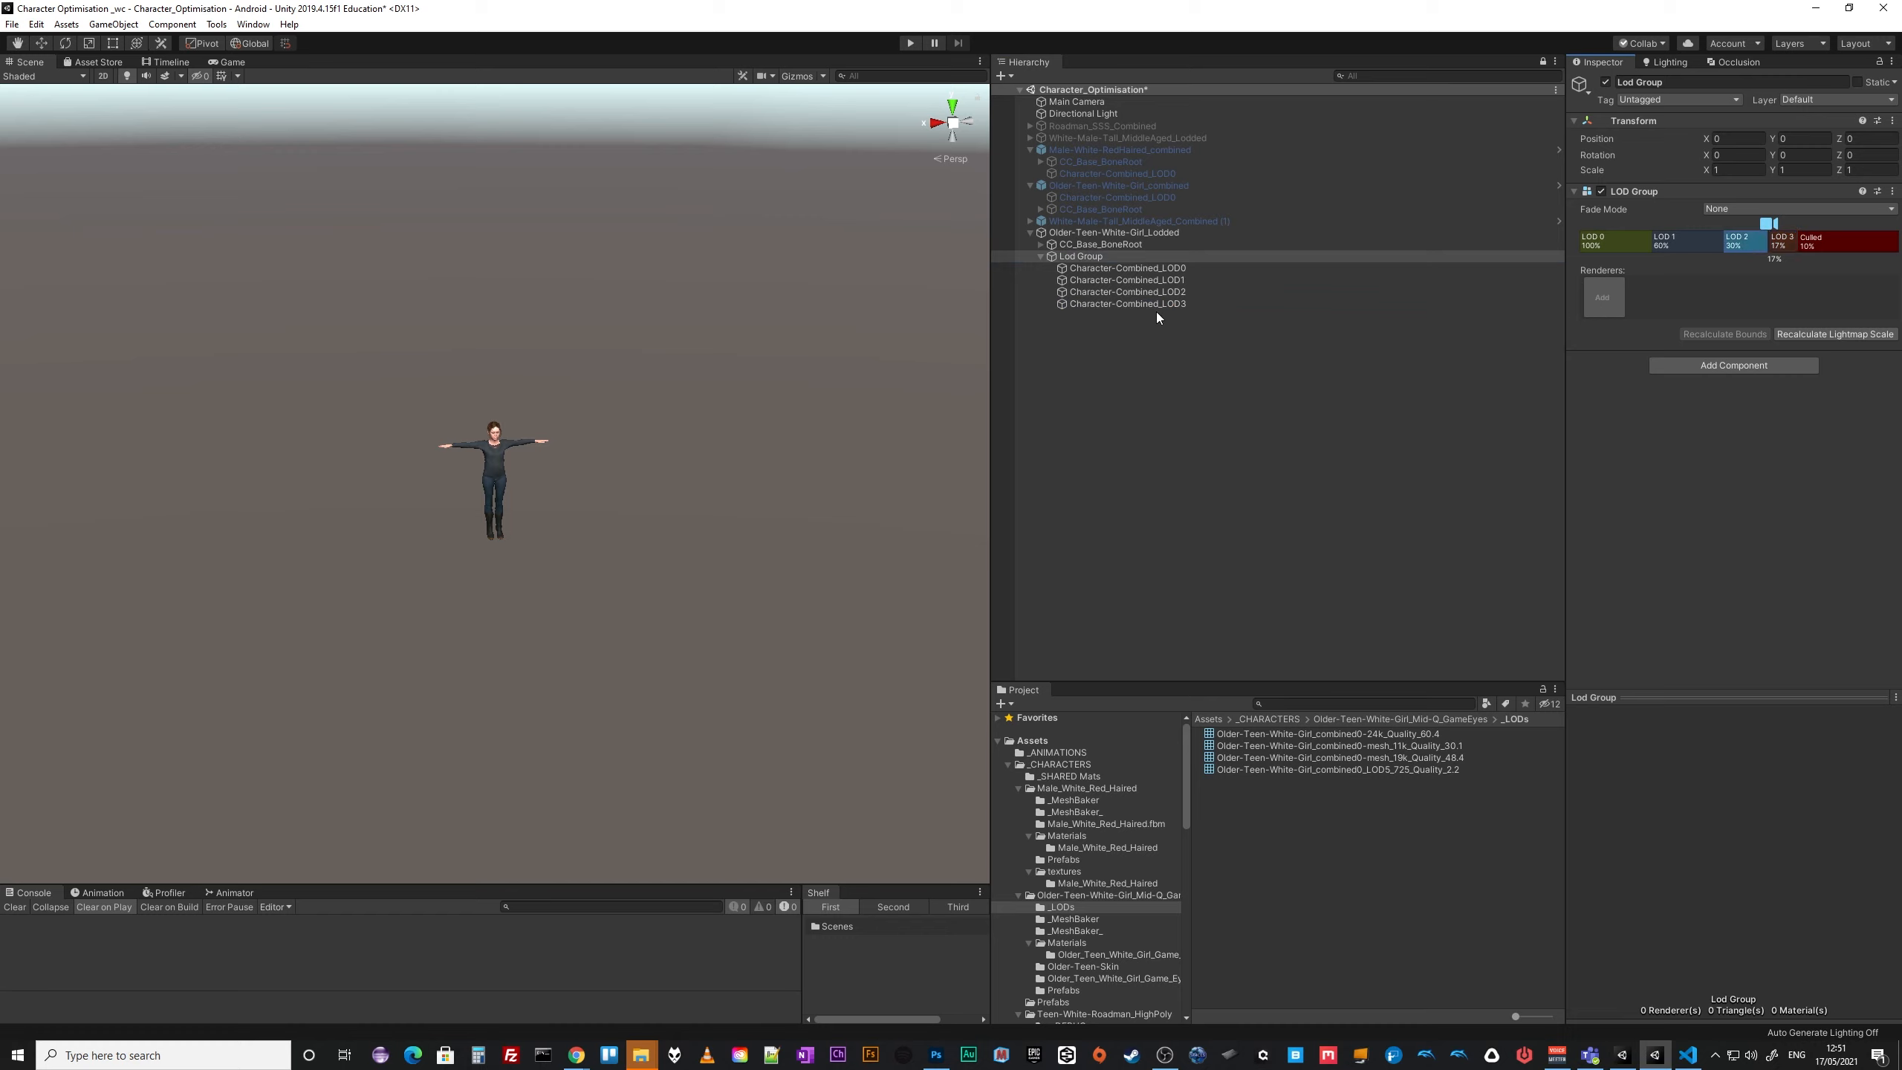
pyautogui.moveTo(1156, 291); pyautogui.dragTo(1601, 293)
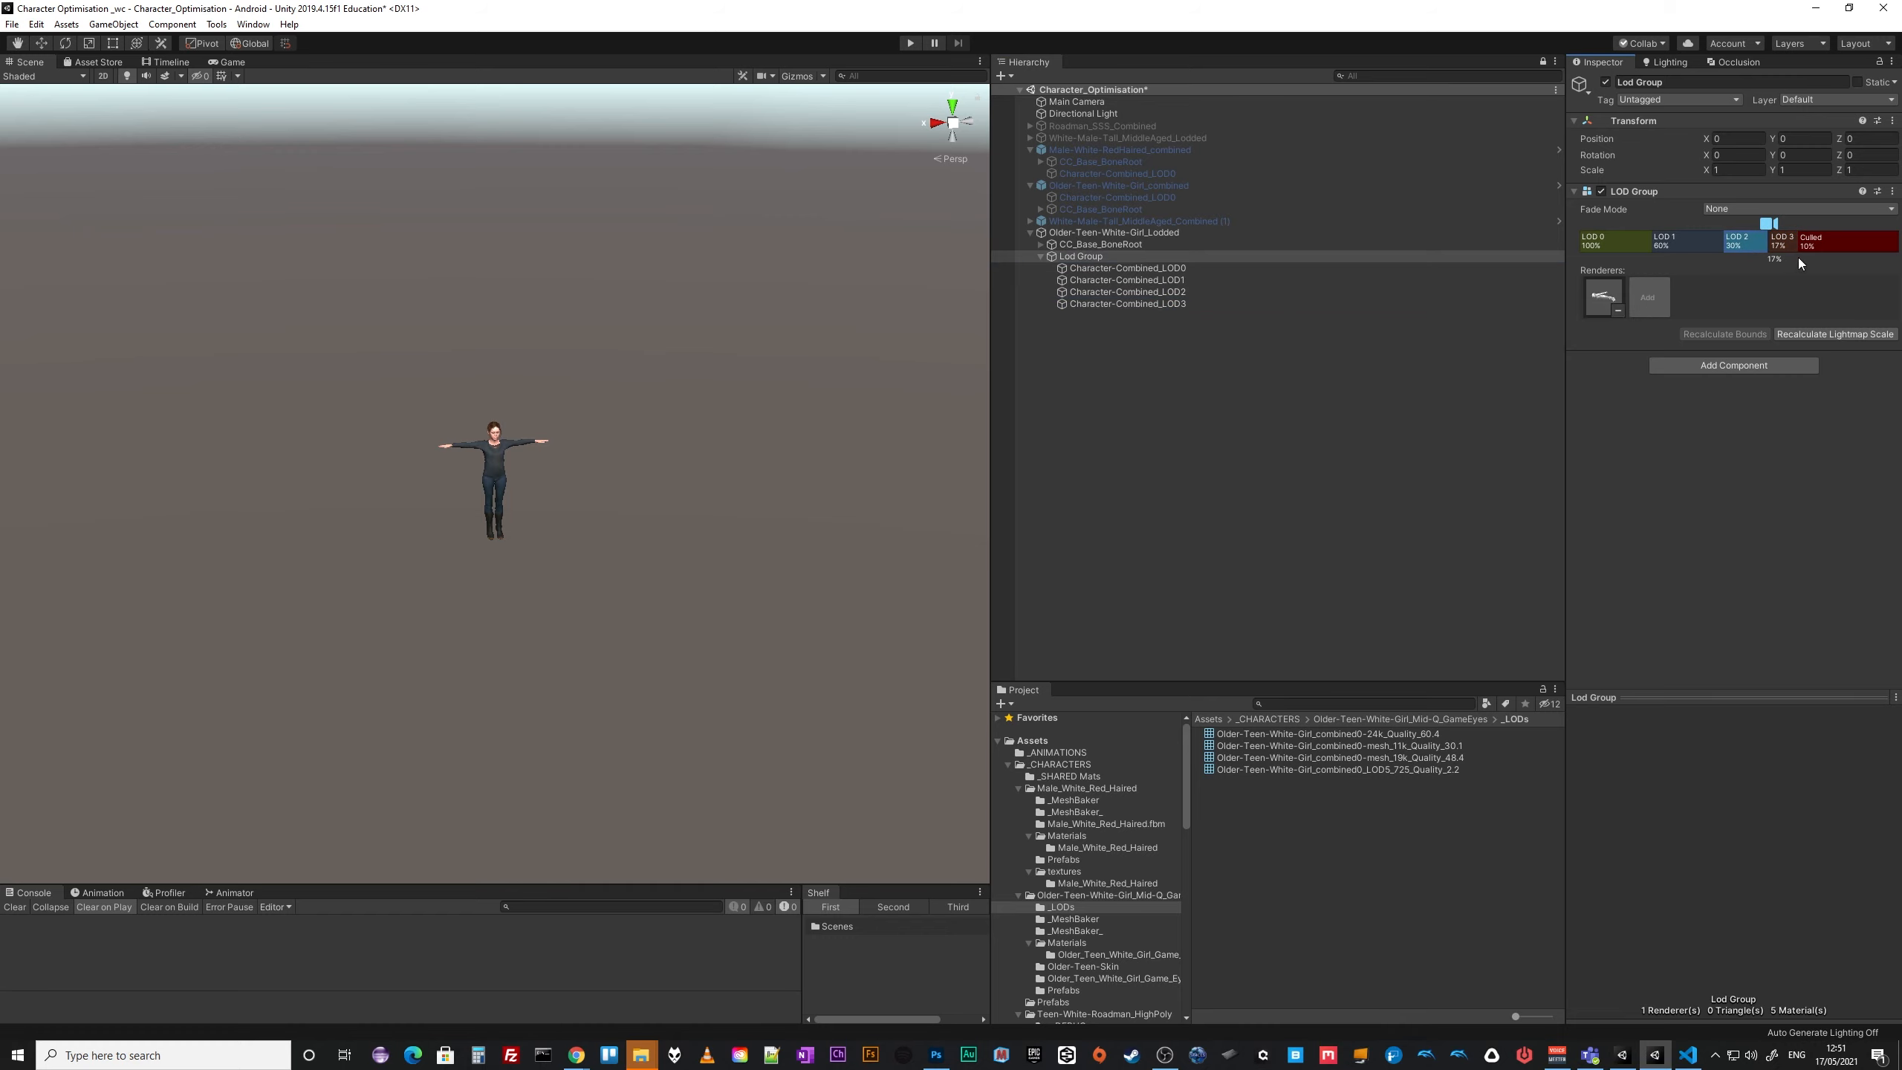
pyautogui.moveTo(1779, 238); pyautogui.dragTo(1551, 240)
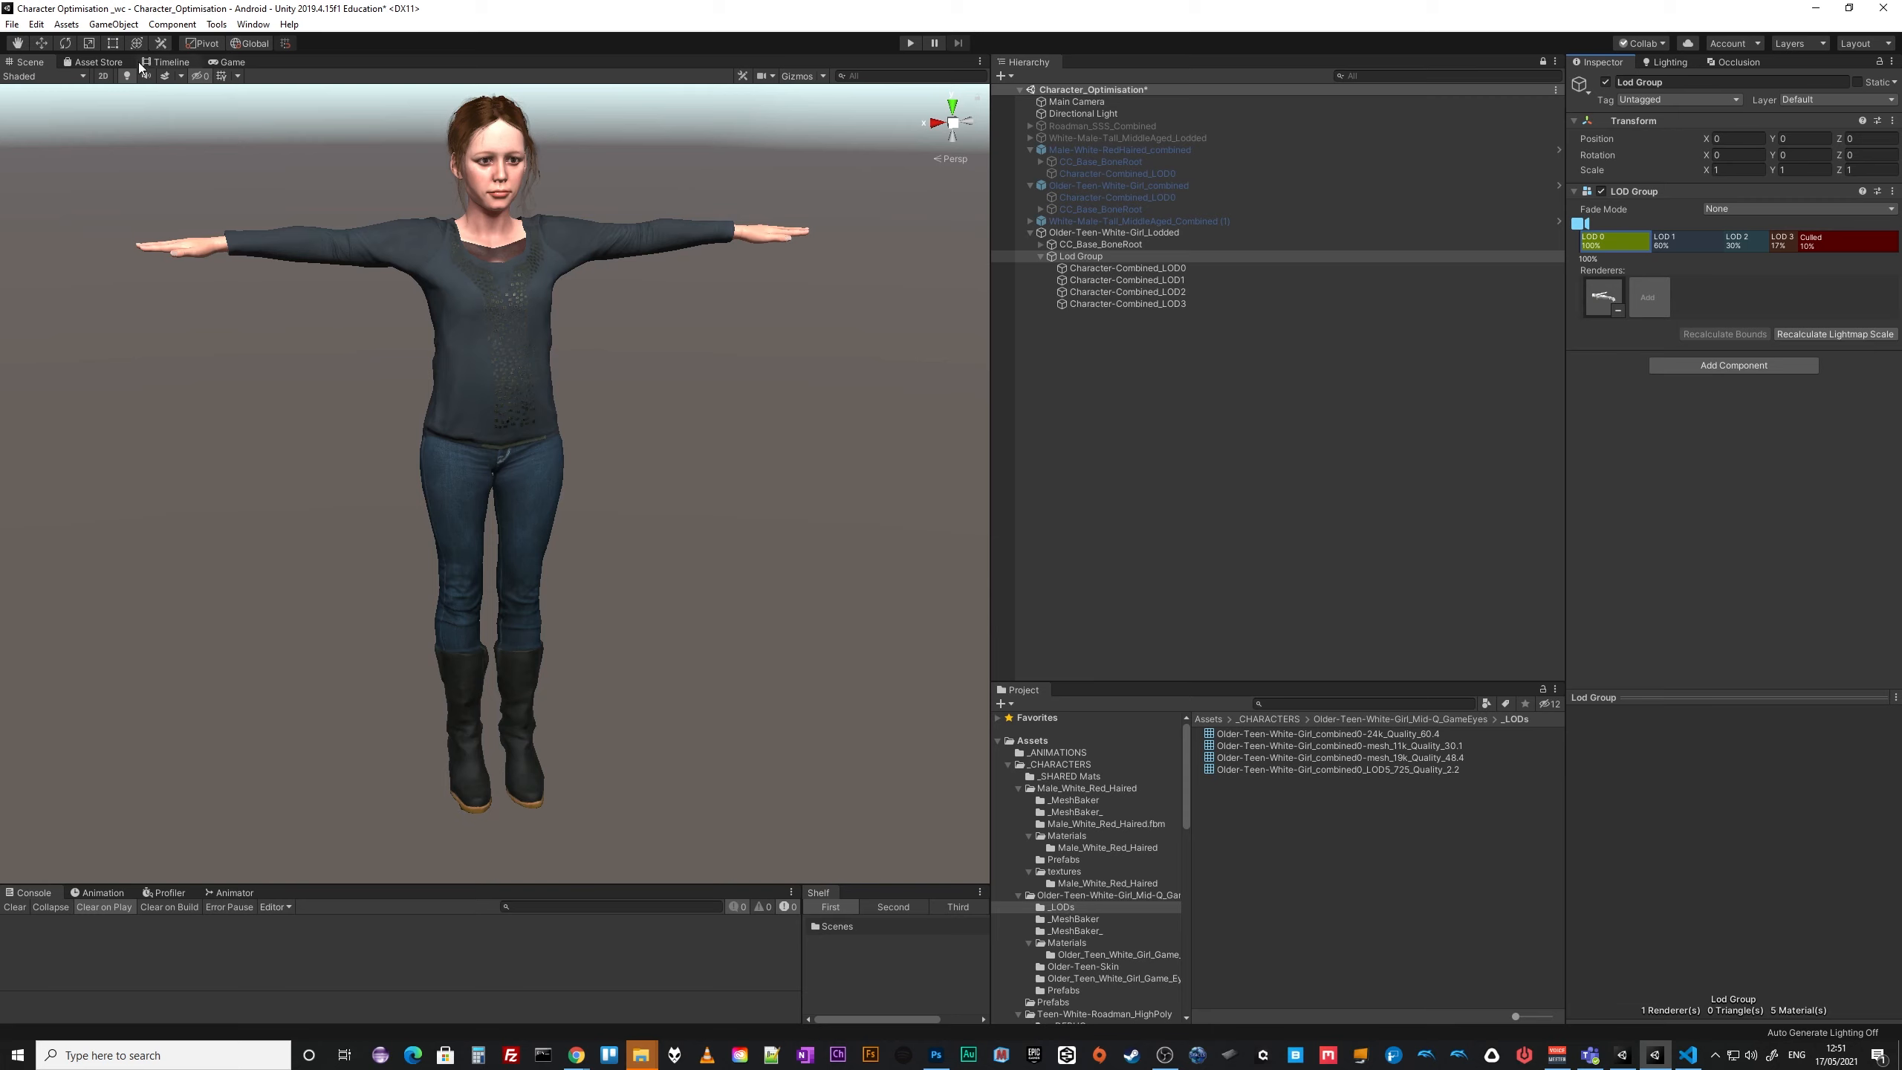
# Review the LOD Bias and Maximum LOD Level options in the project's Quality settings.
pyautogui.click(12, 23)
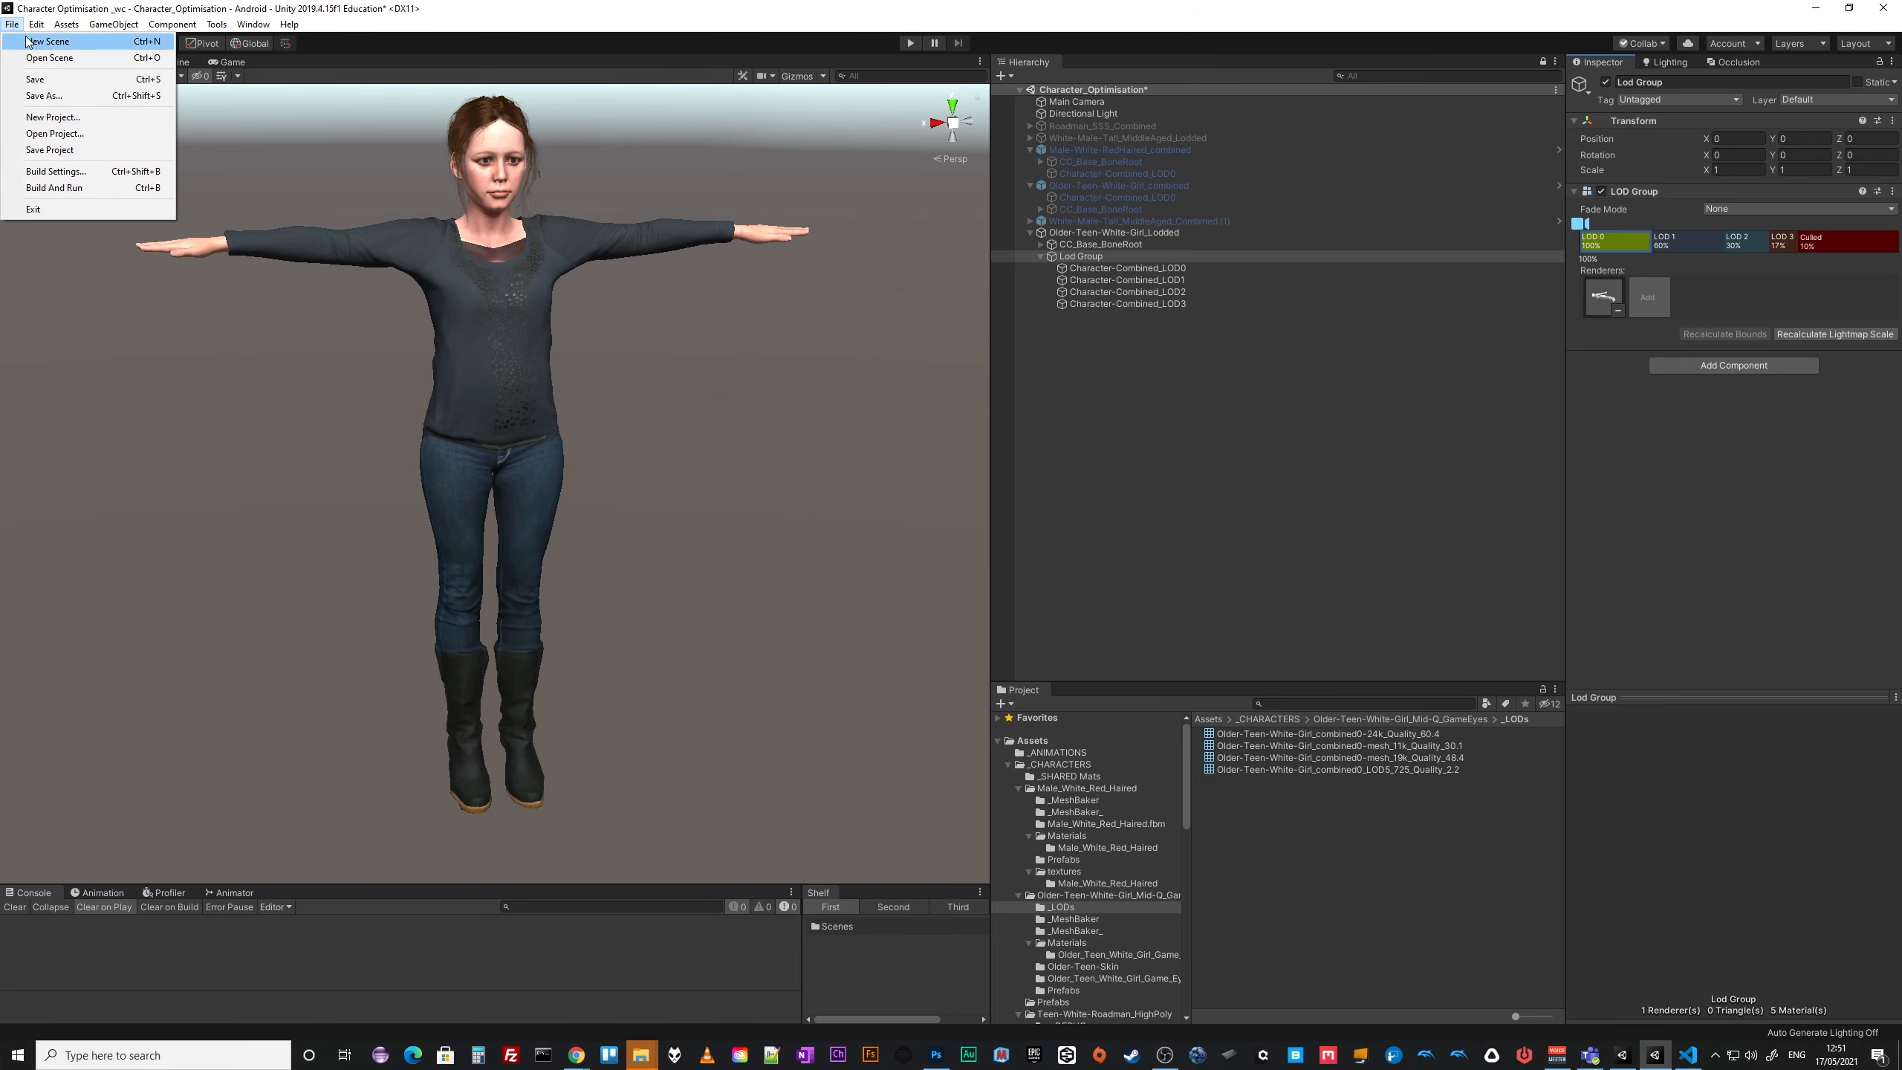
pyautogui.moveTo(36, 24)
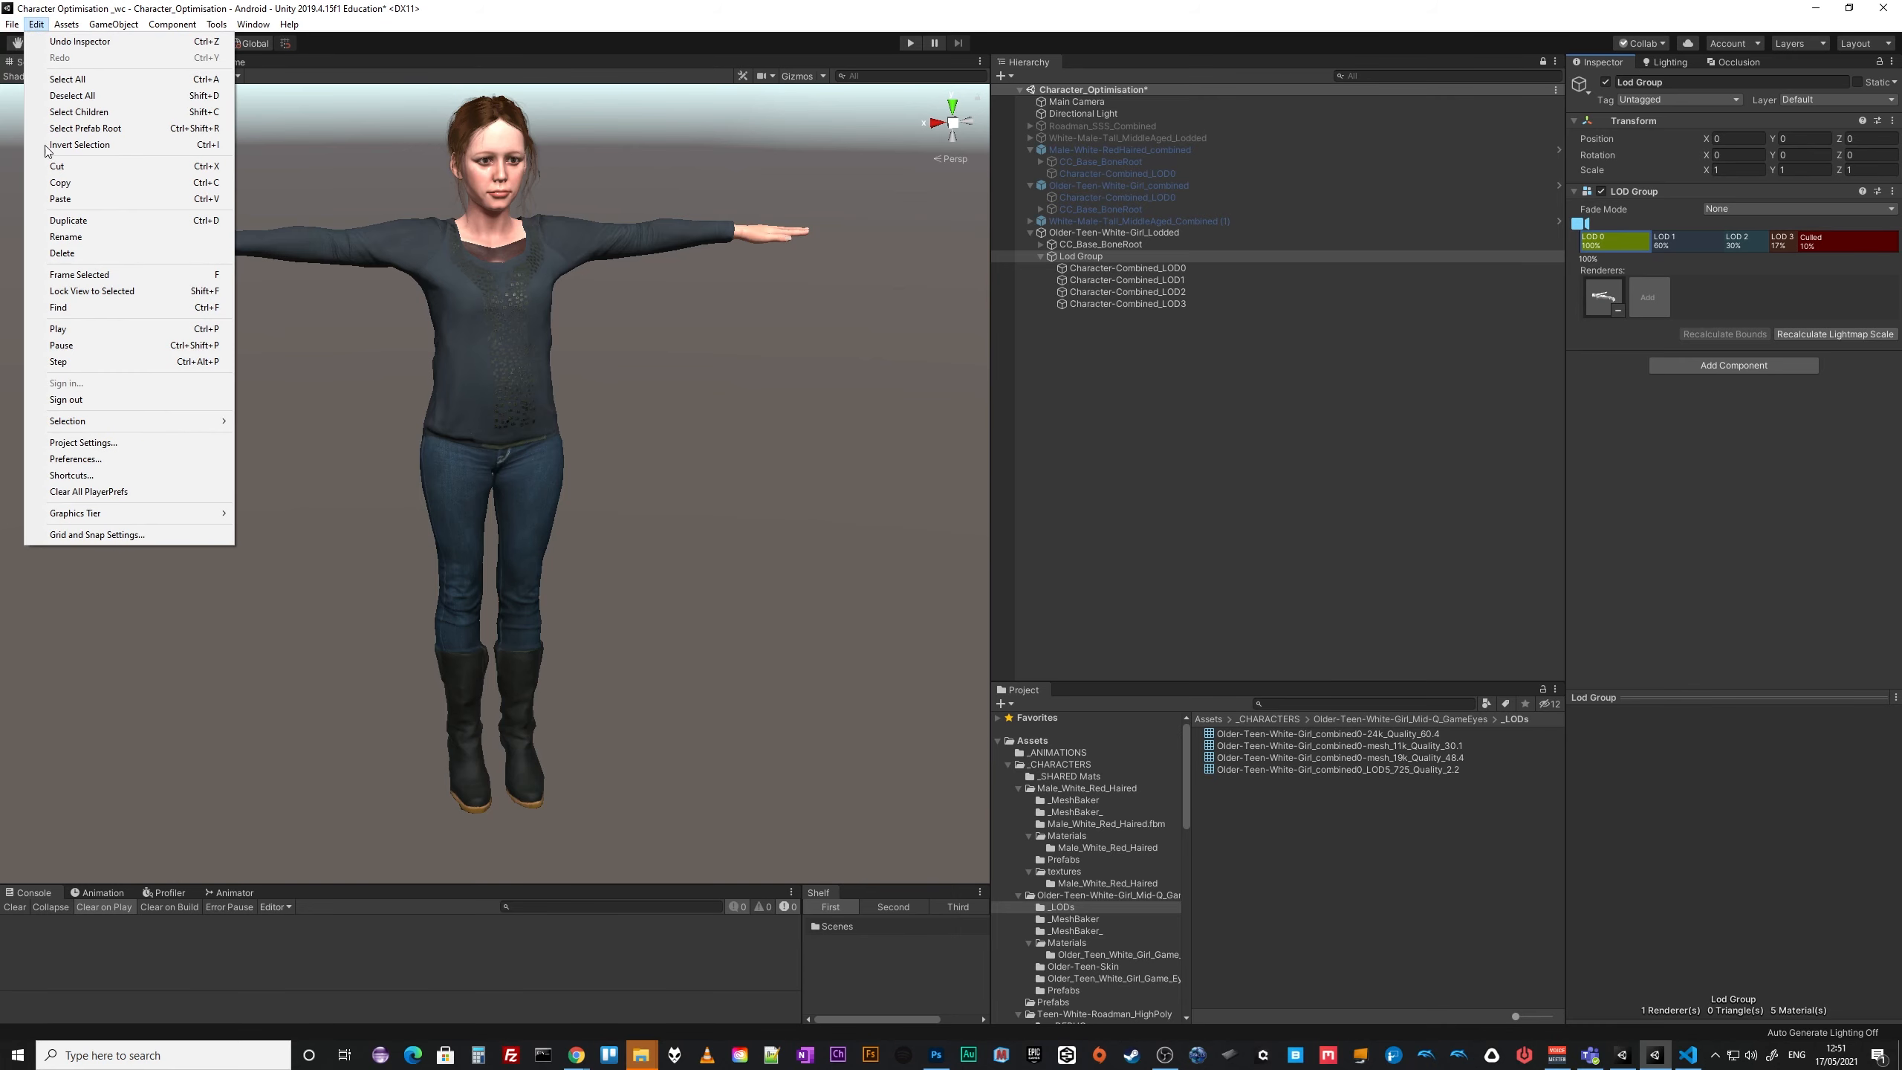
pyautogui.click(83, 446)
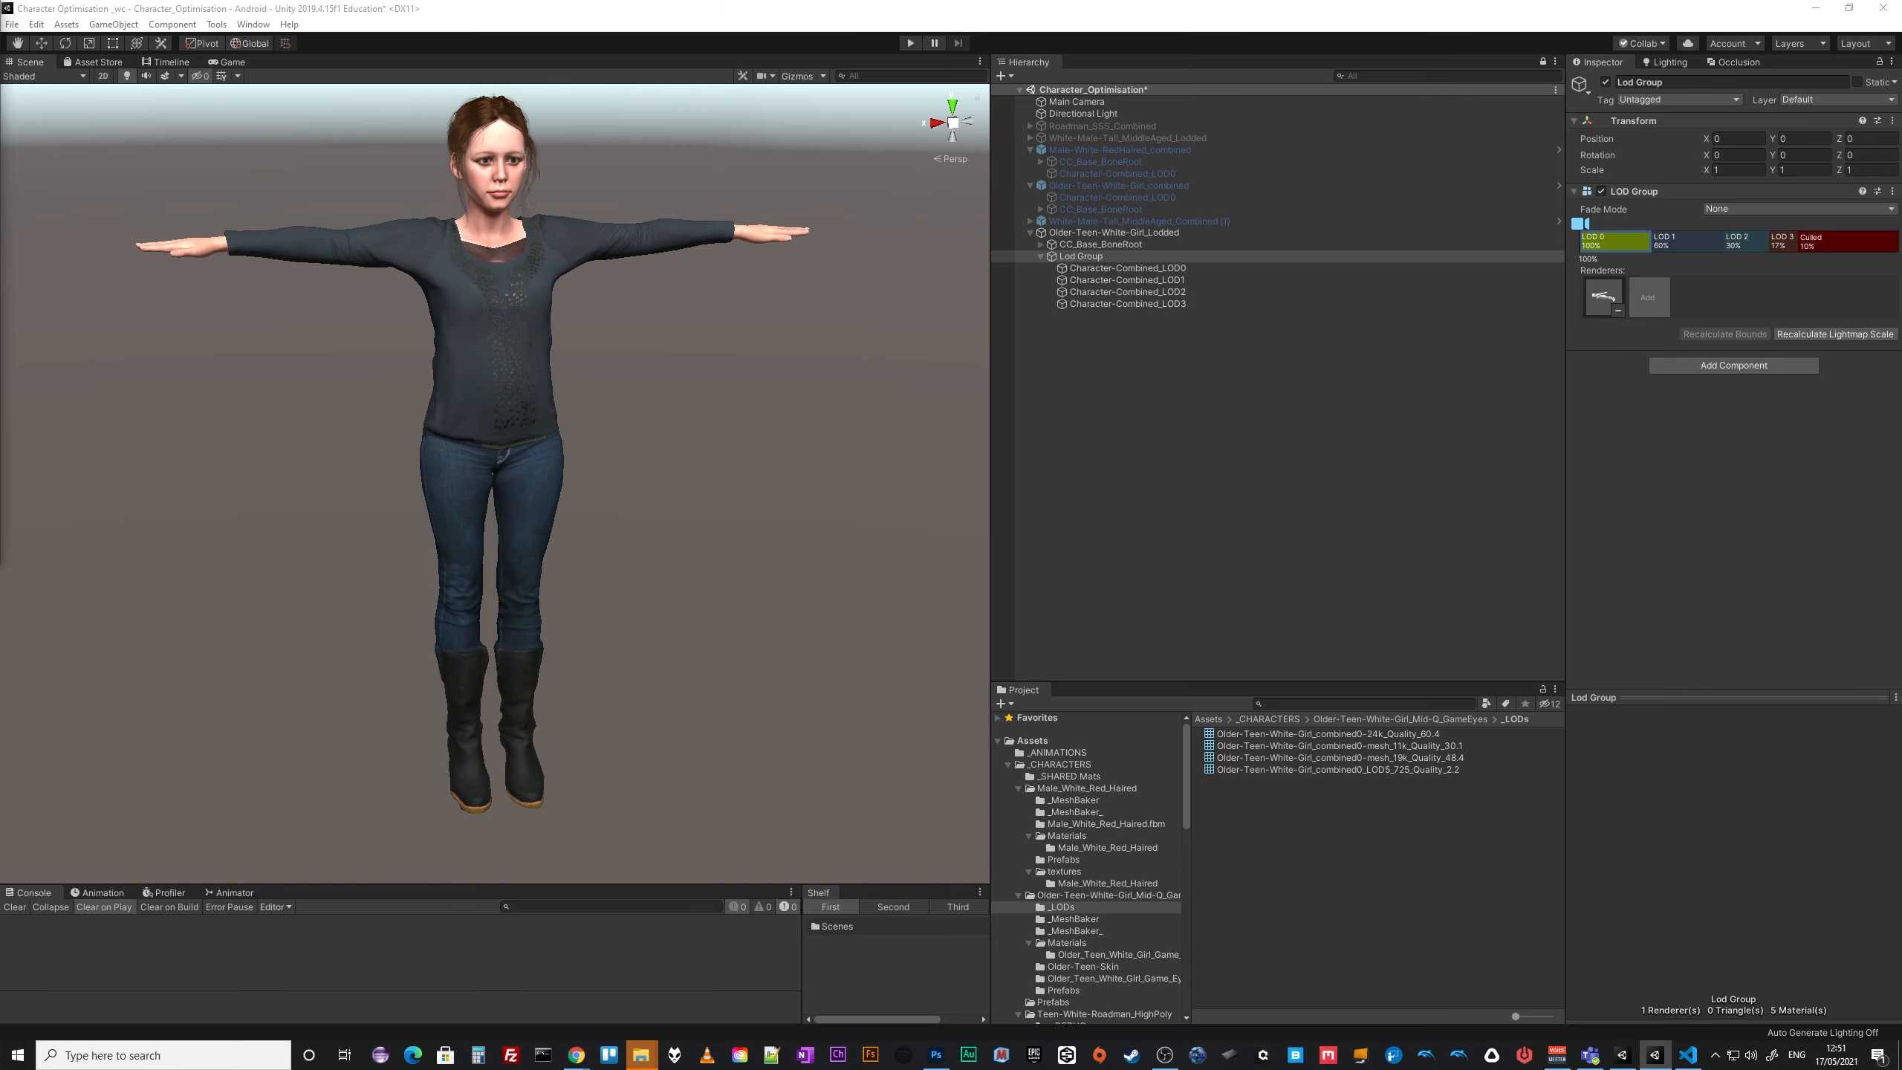
pyautogui.click(358, 212)
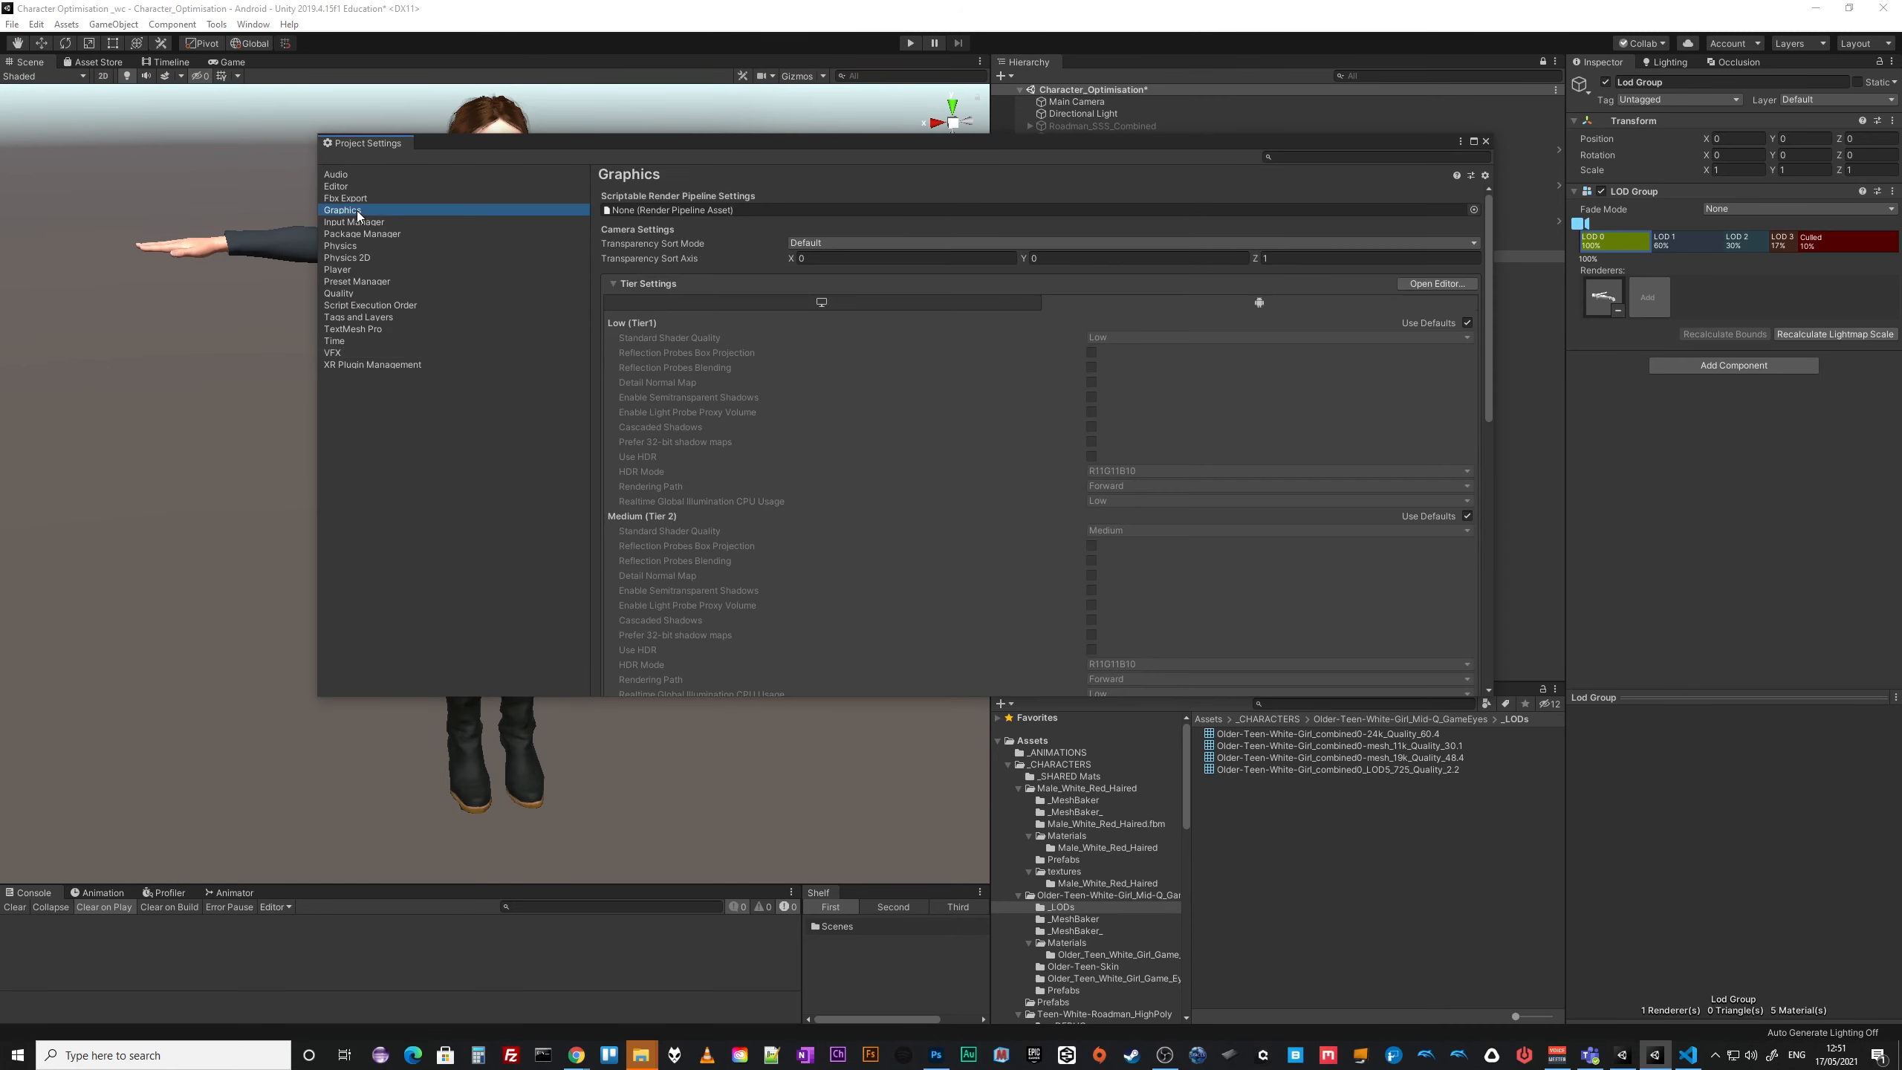
pyautogui.click(343, 294)
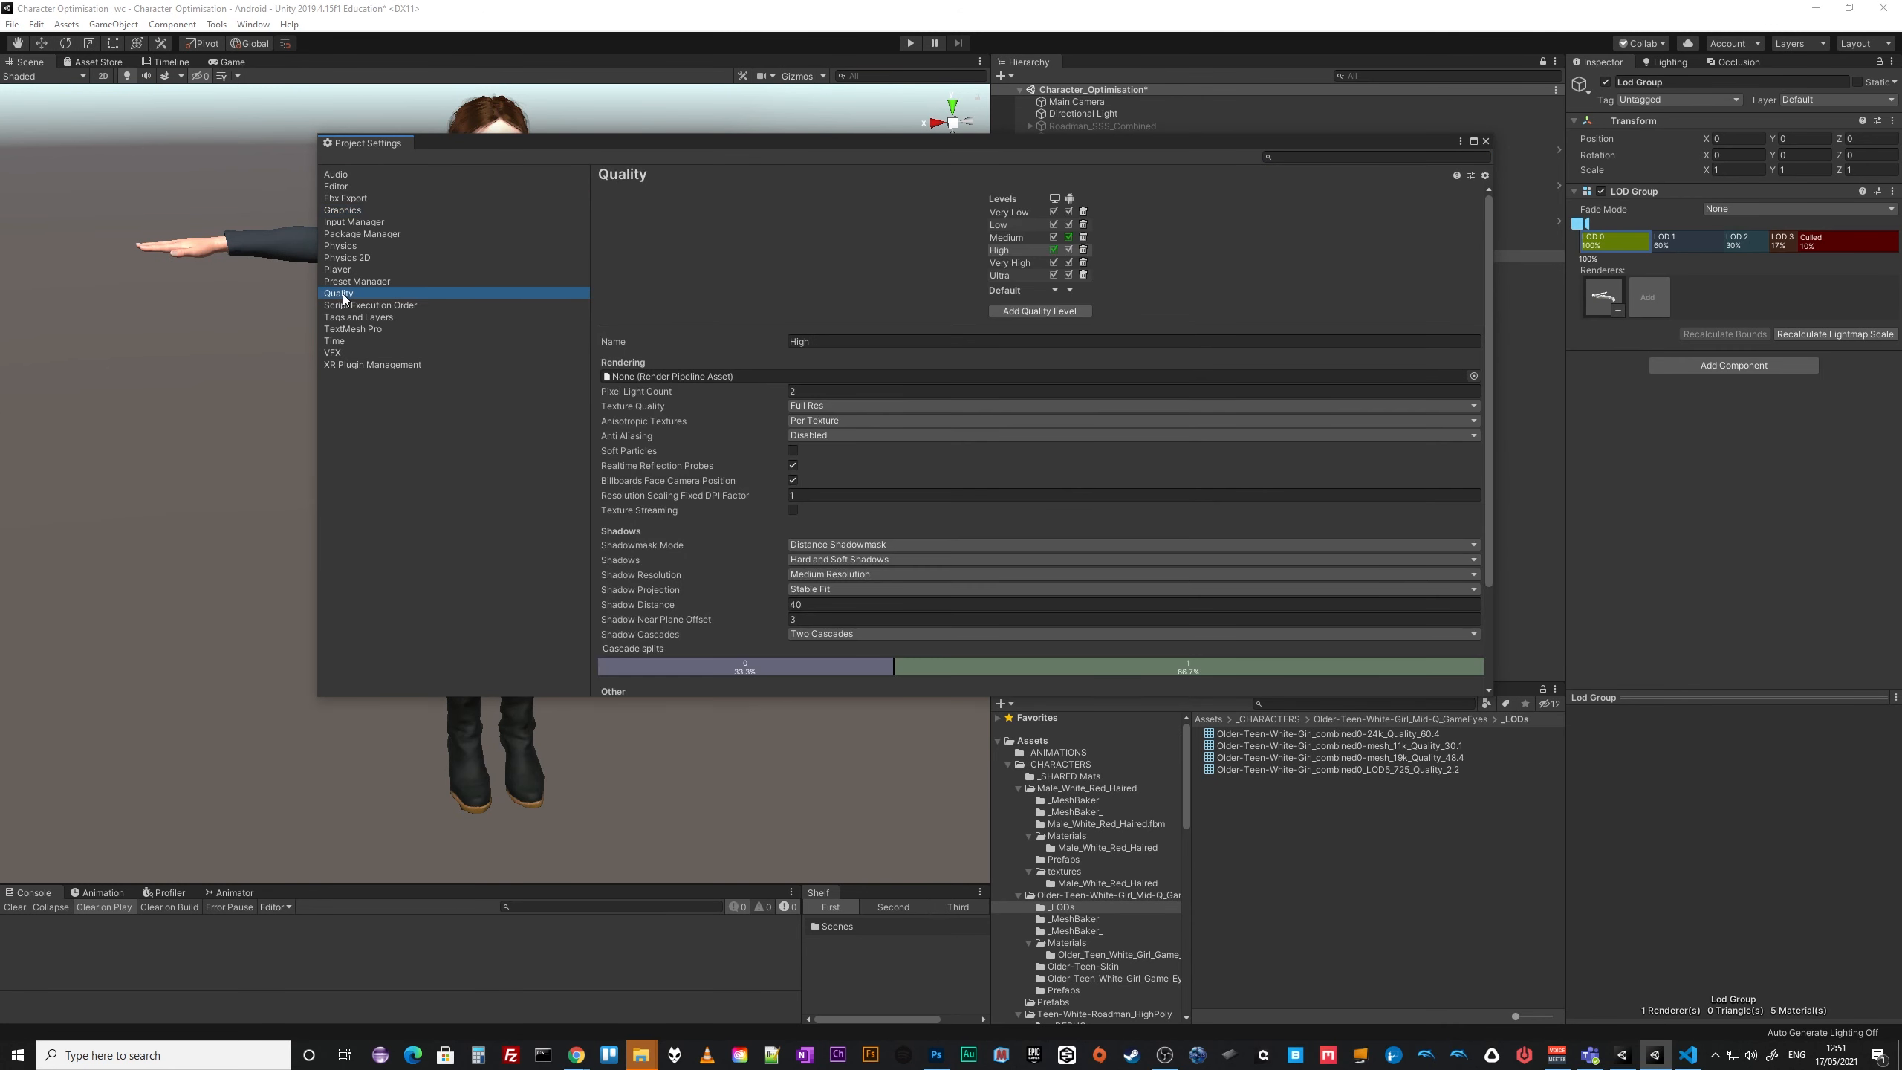
pyautogui.scroll(-3, 756, 551)
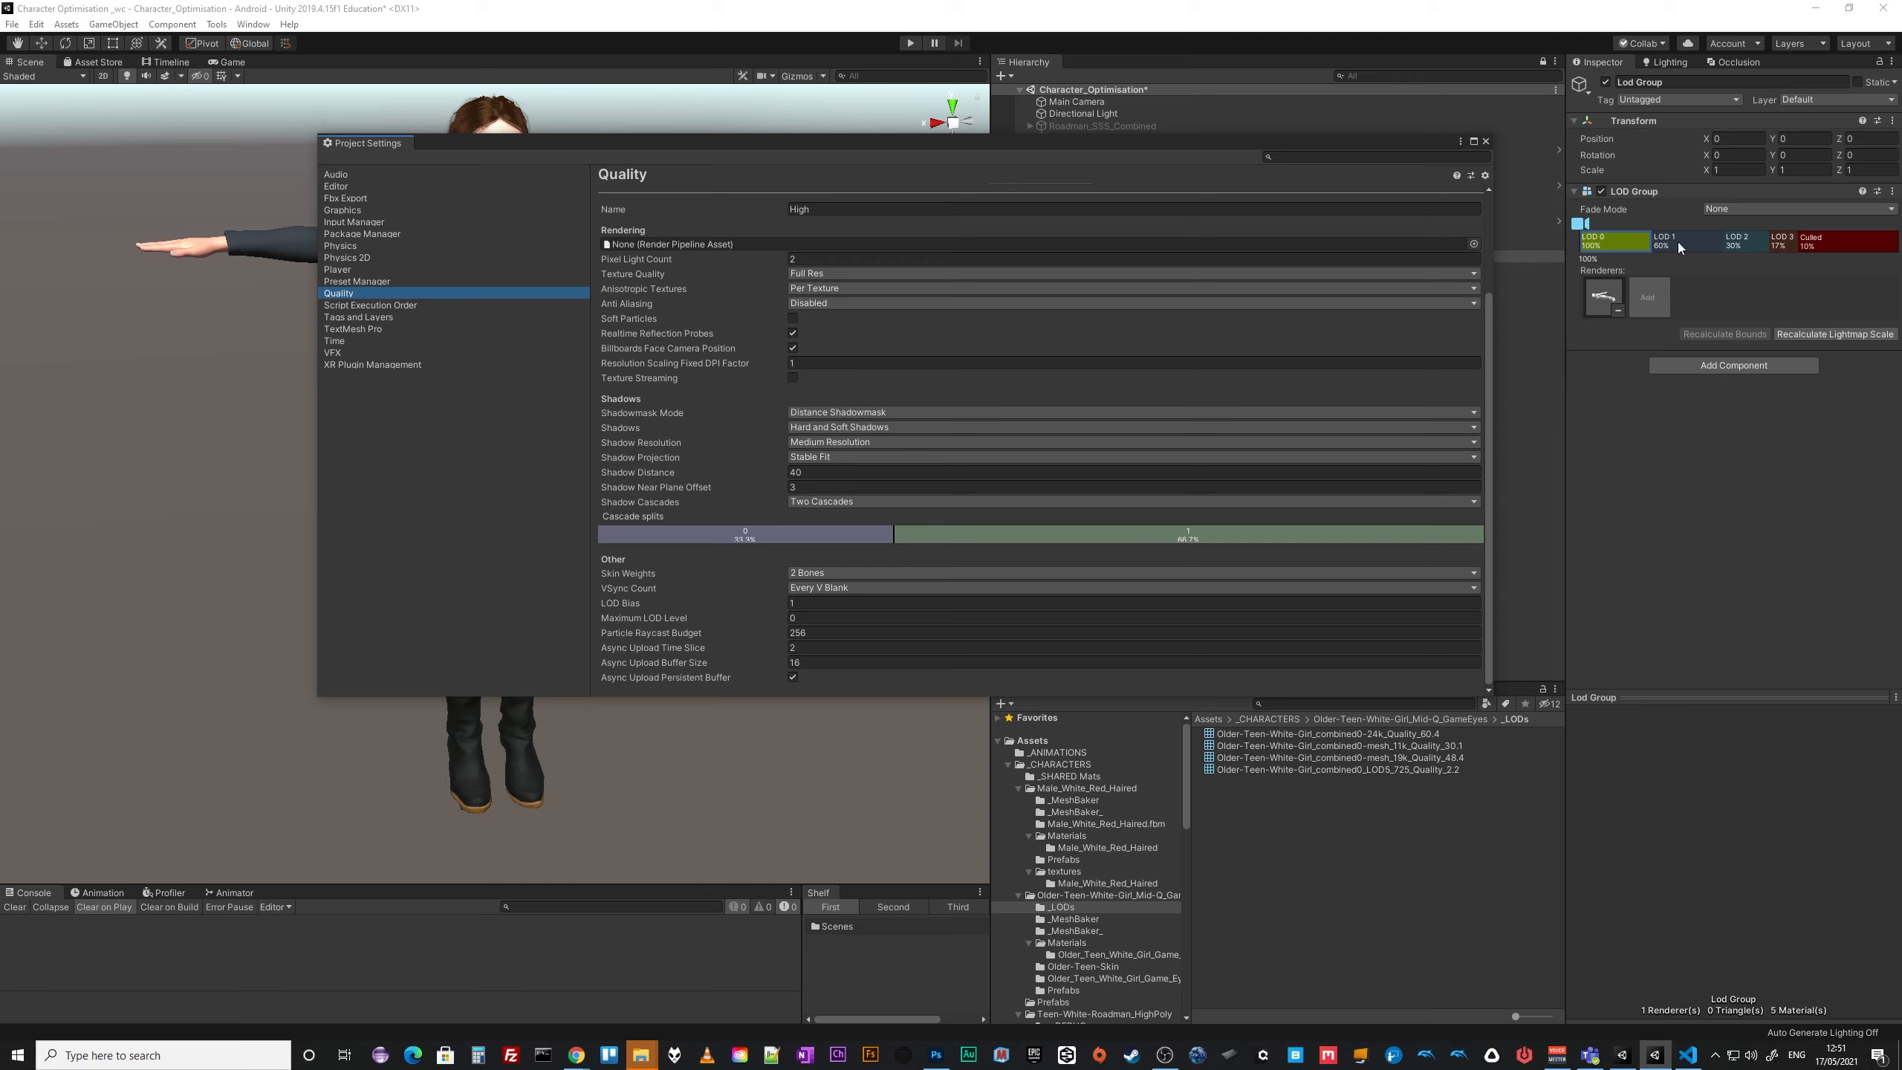
pyautogui.click(792, 617)
pyautogui.write('1')
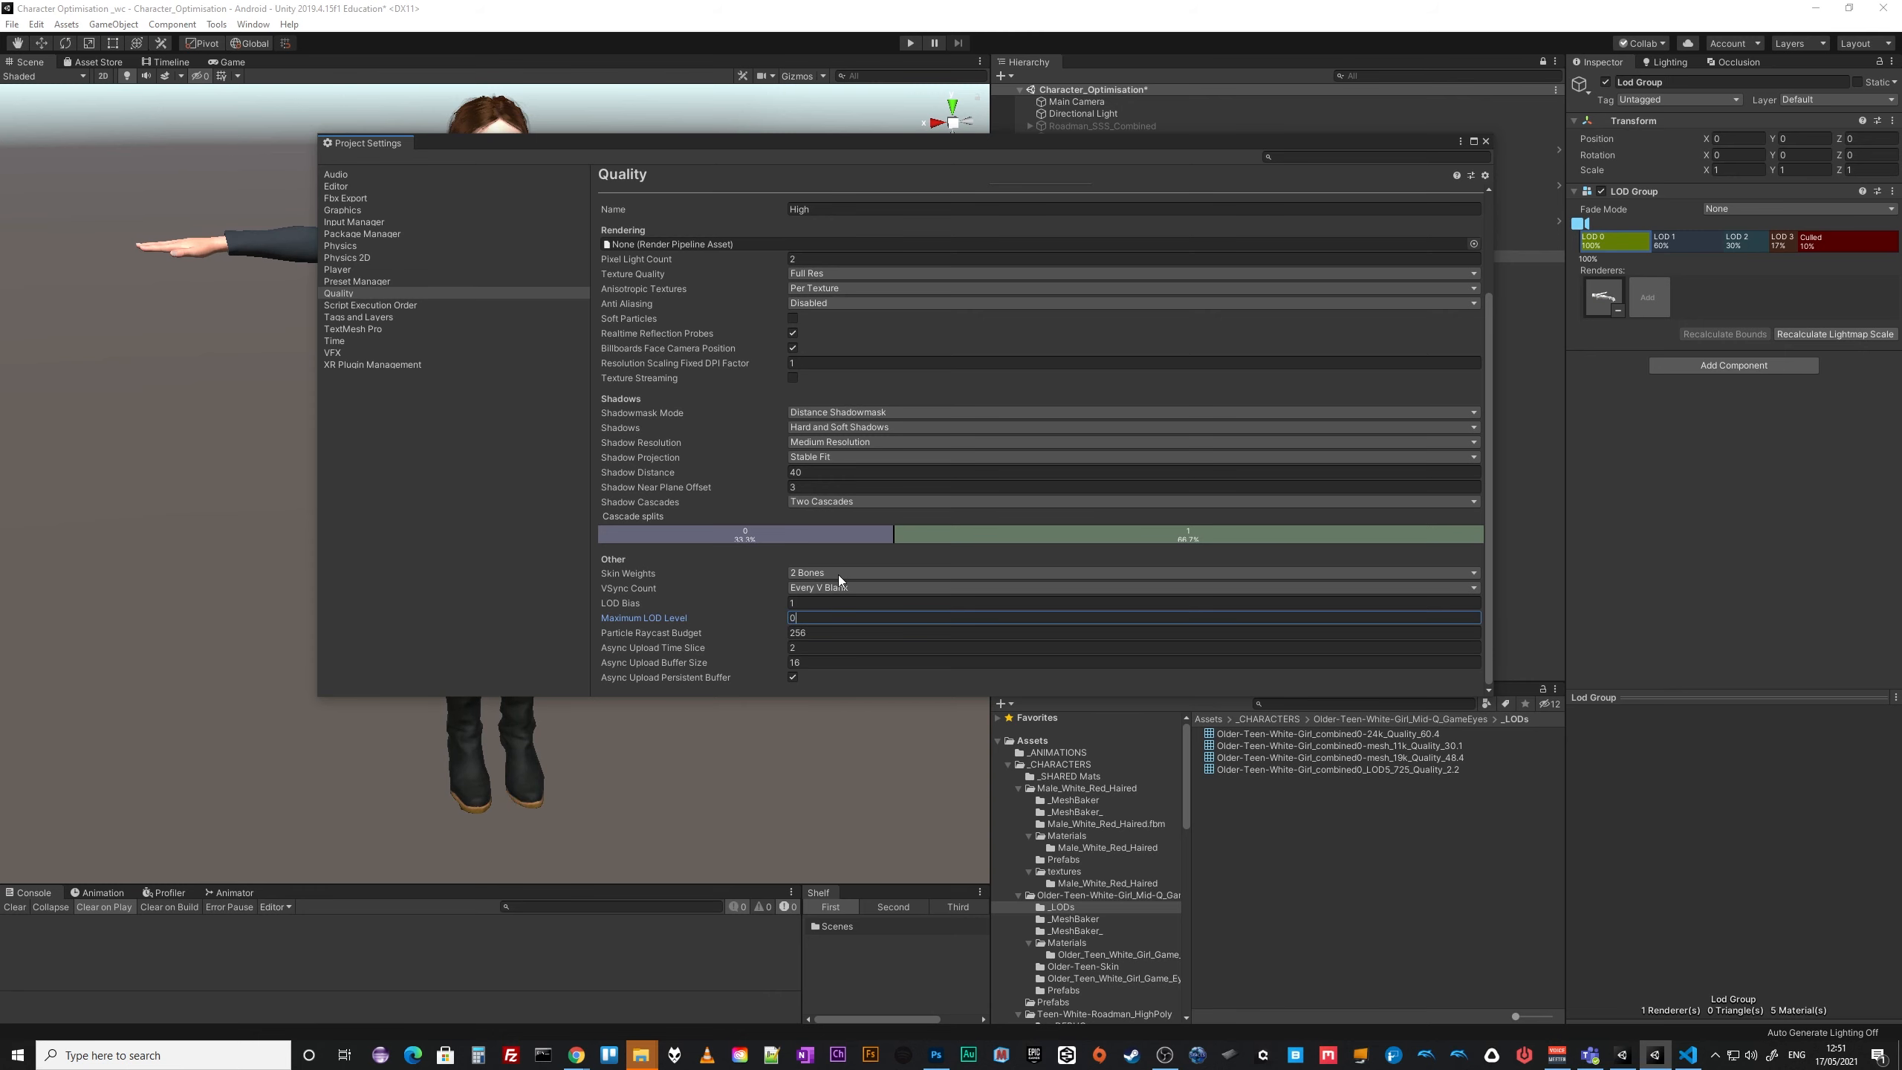
pyautogui.click(1486, 141)
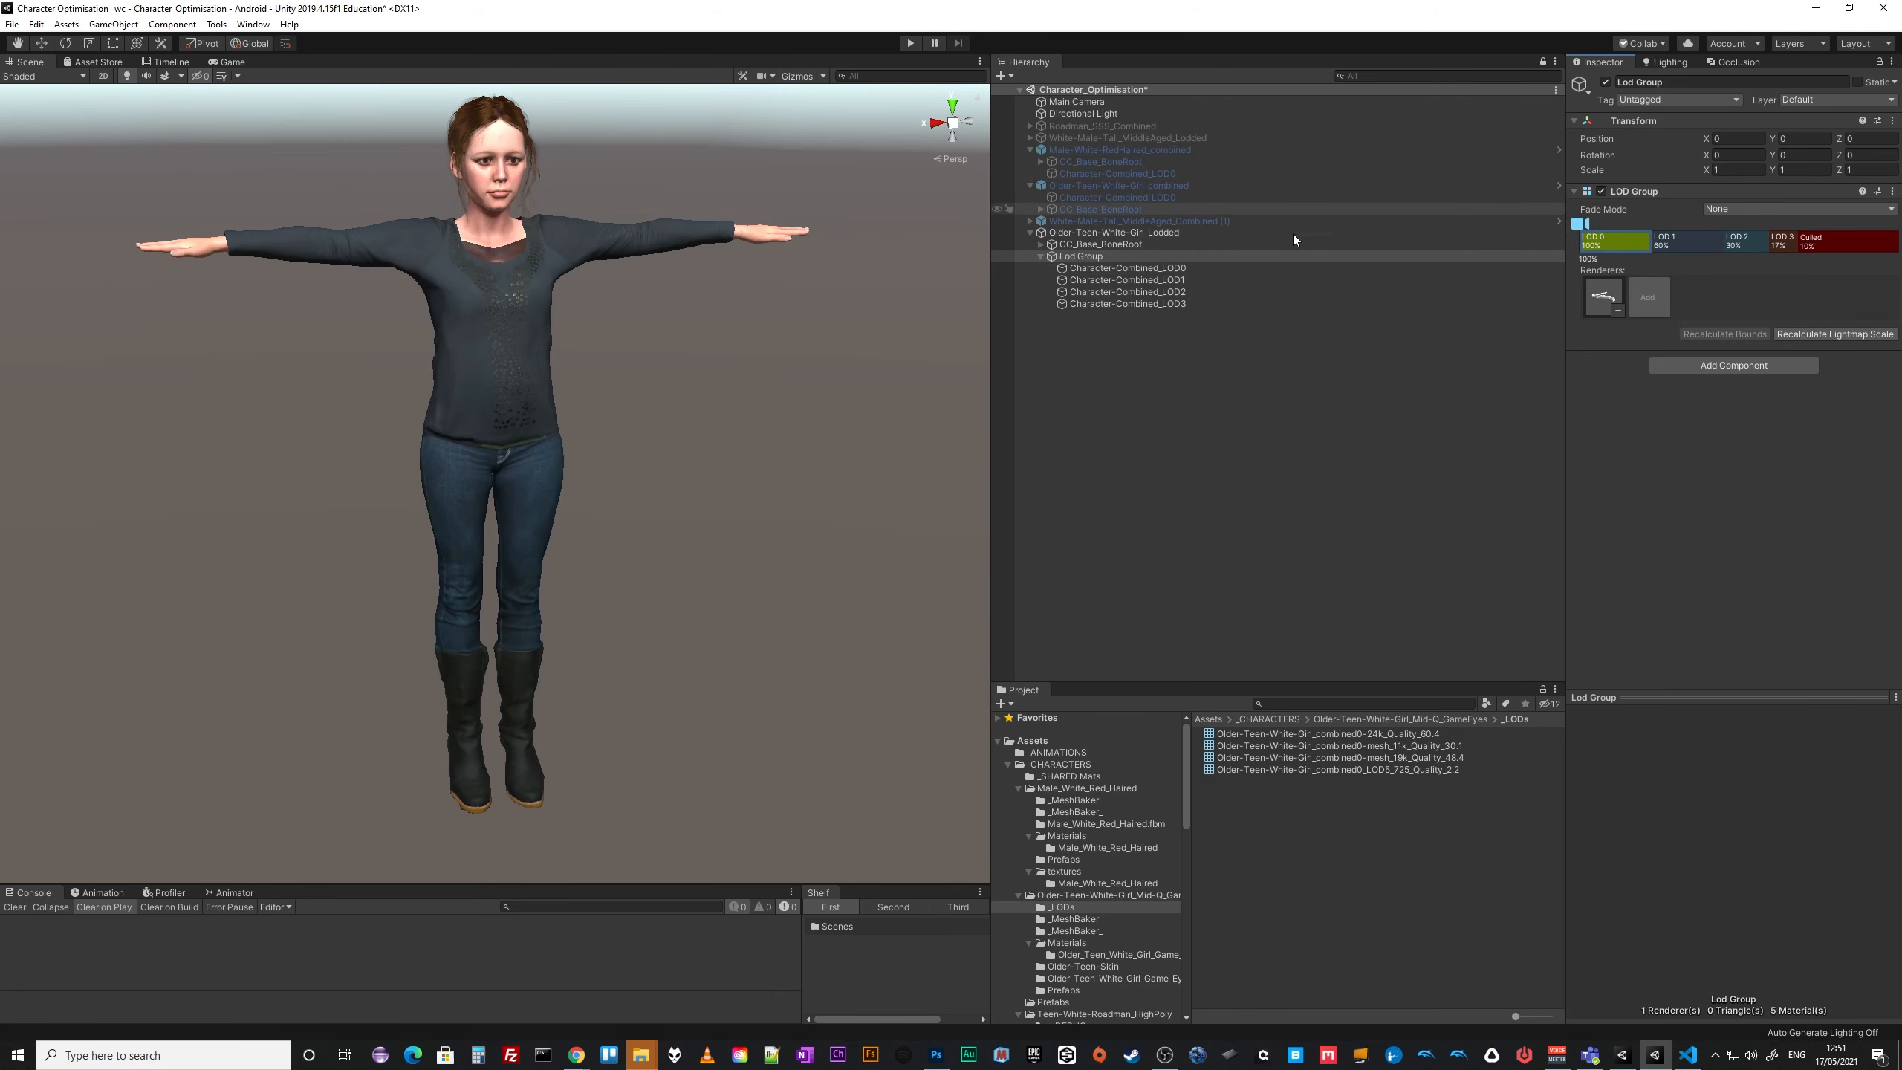
# Check the Lod Group's Fade Mode options and preview the character at 60% in LOD 1.
pyautogui.click(1127, 268)
pyautogui.click(1168, 256)
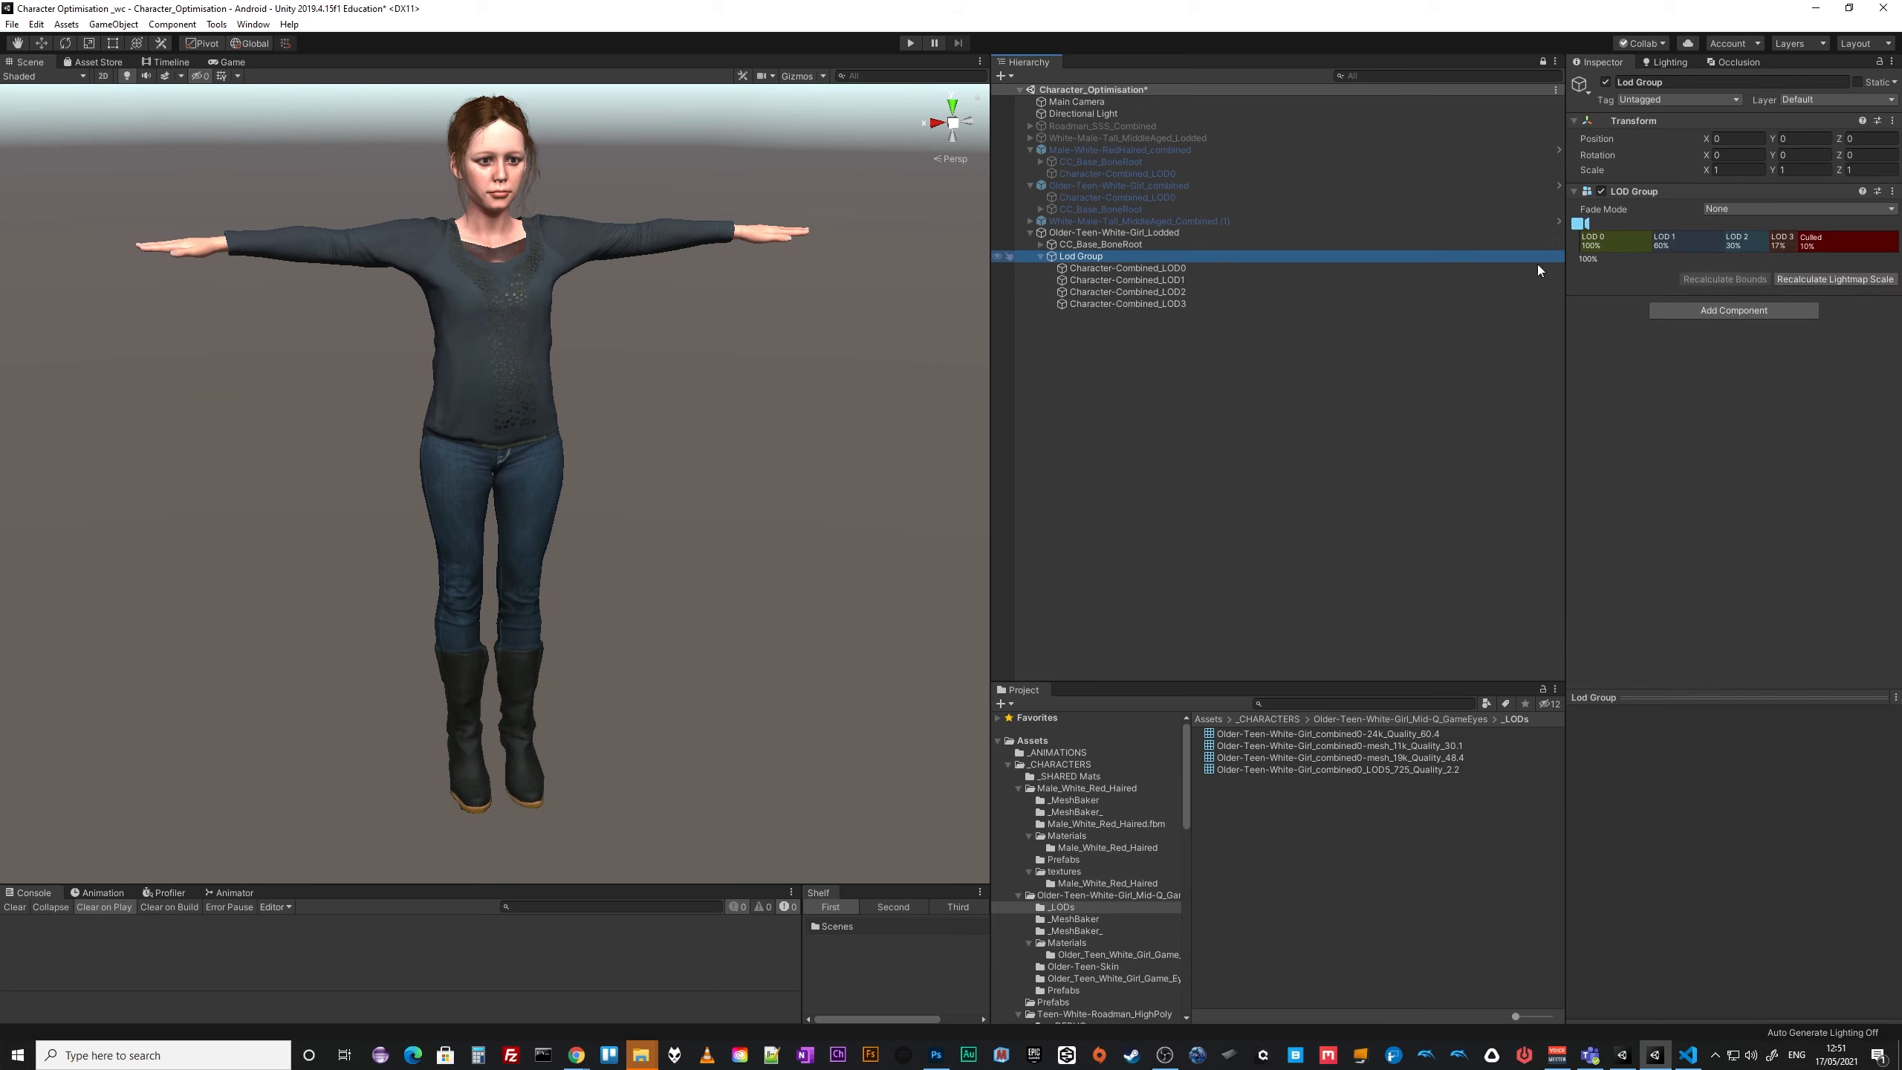
pyautogui.moveTo(1589, 225); pyautogui.dragTo(1695, 237)
pyautogui.click(1721, 209)
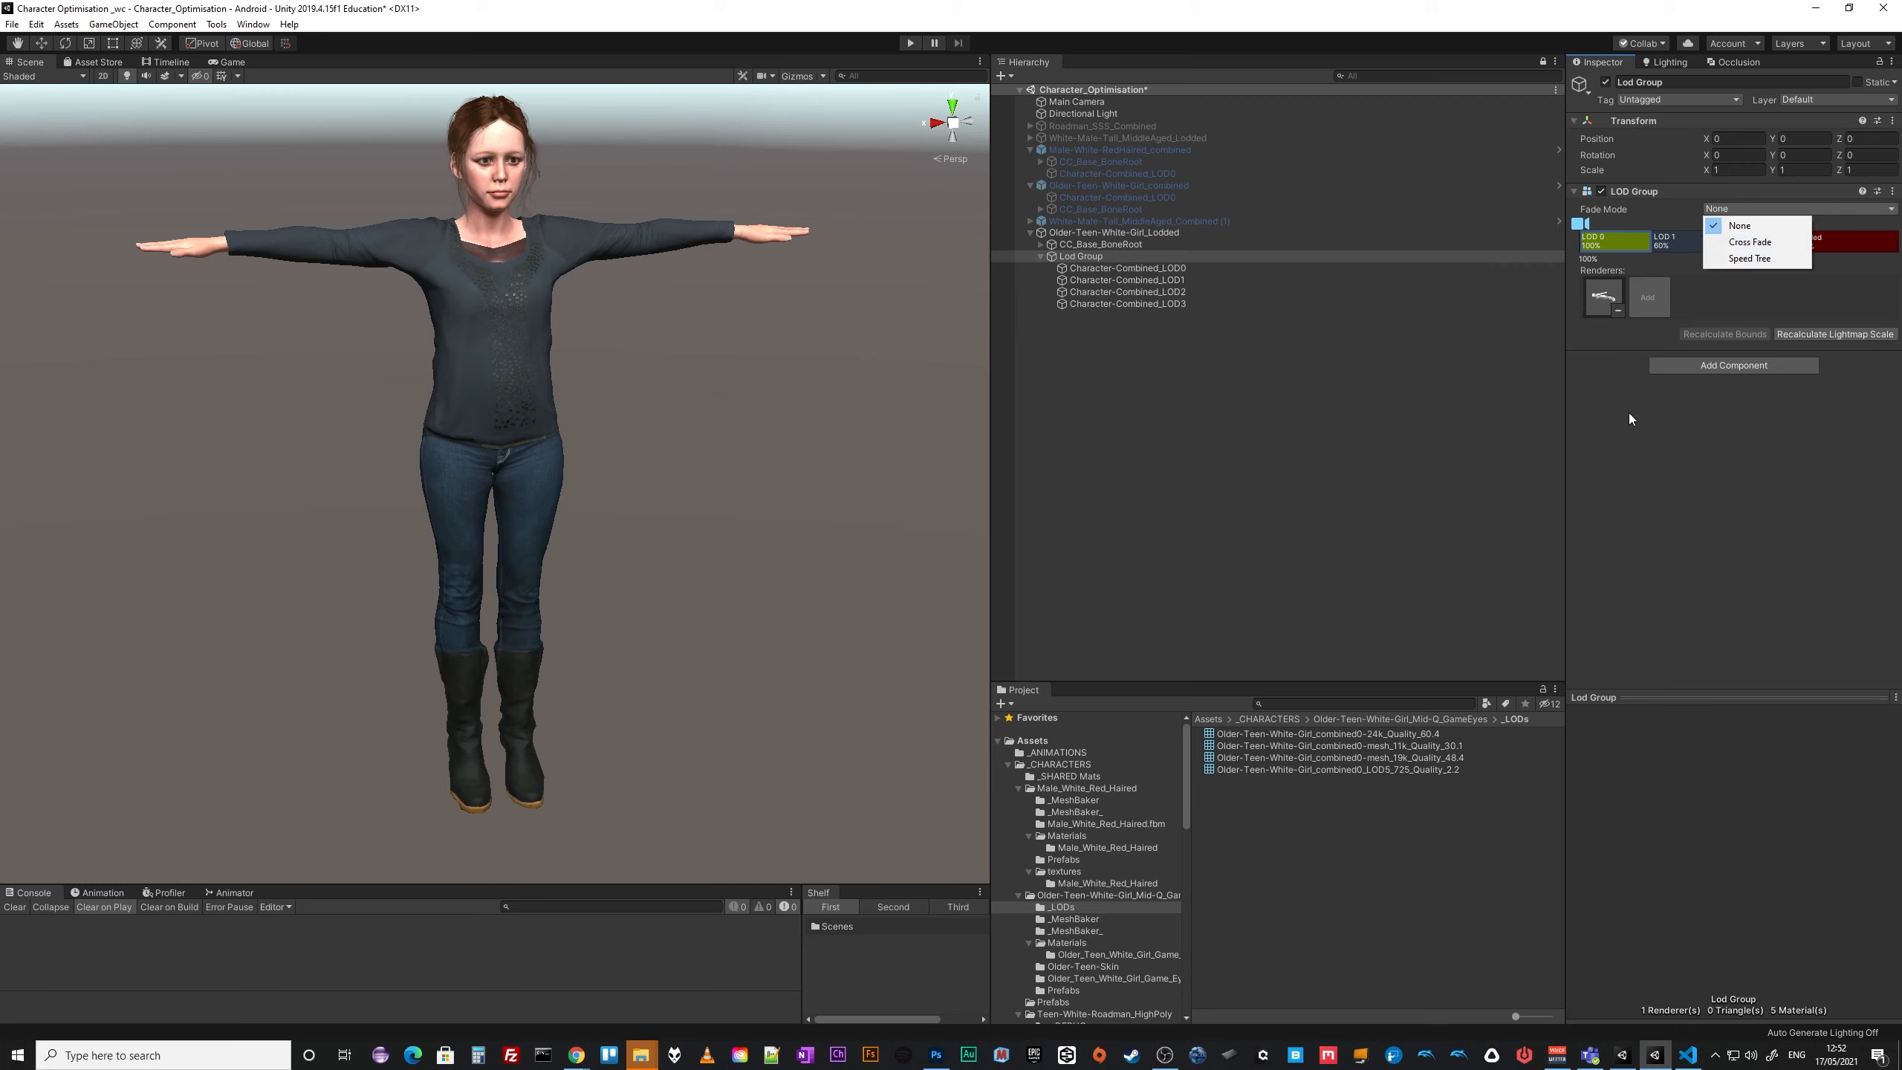
pyautogui.click(1649, 515)
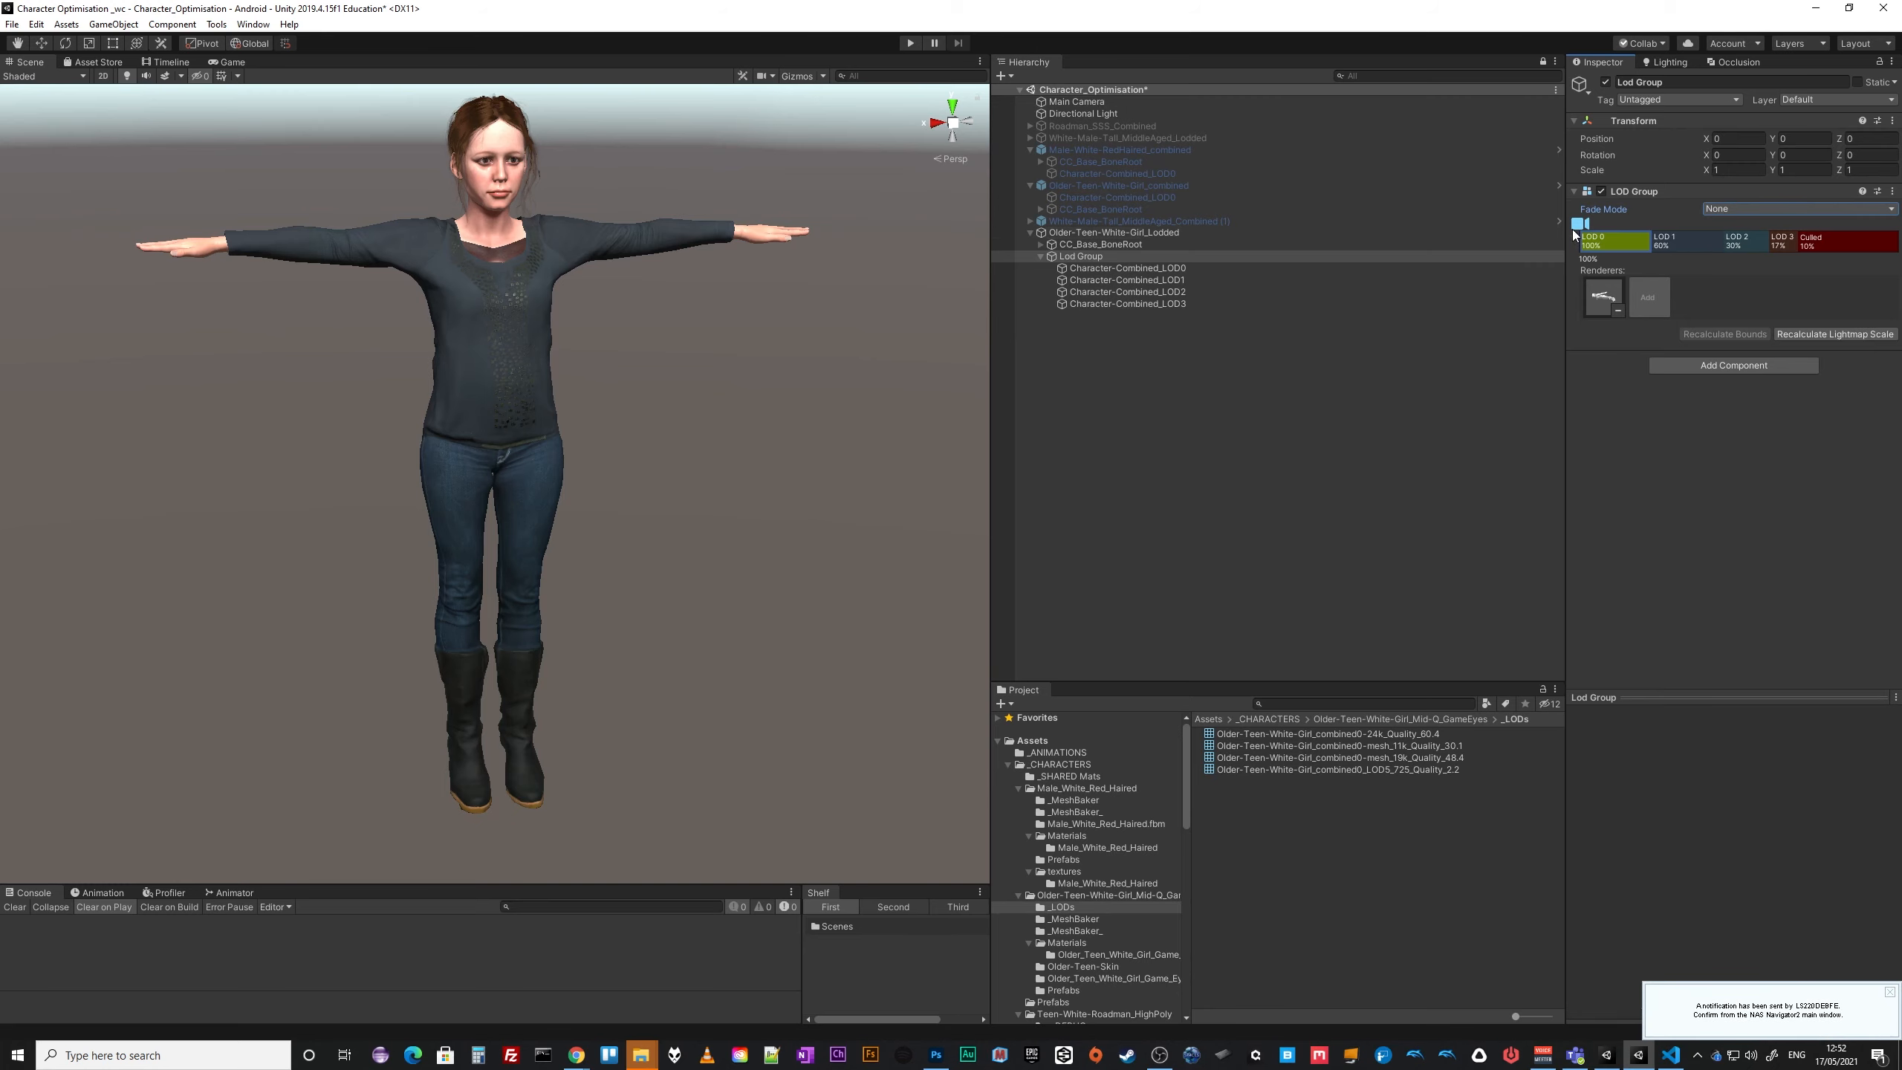
pyautogui.moveTo(1579, 223); pyautogui.dragTo(1653, 225)
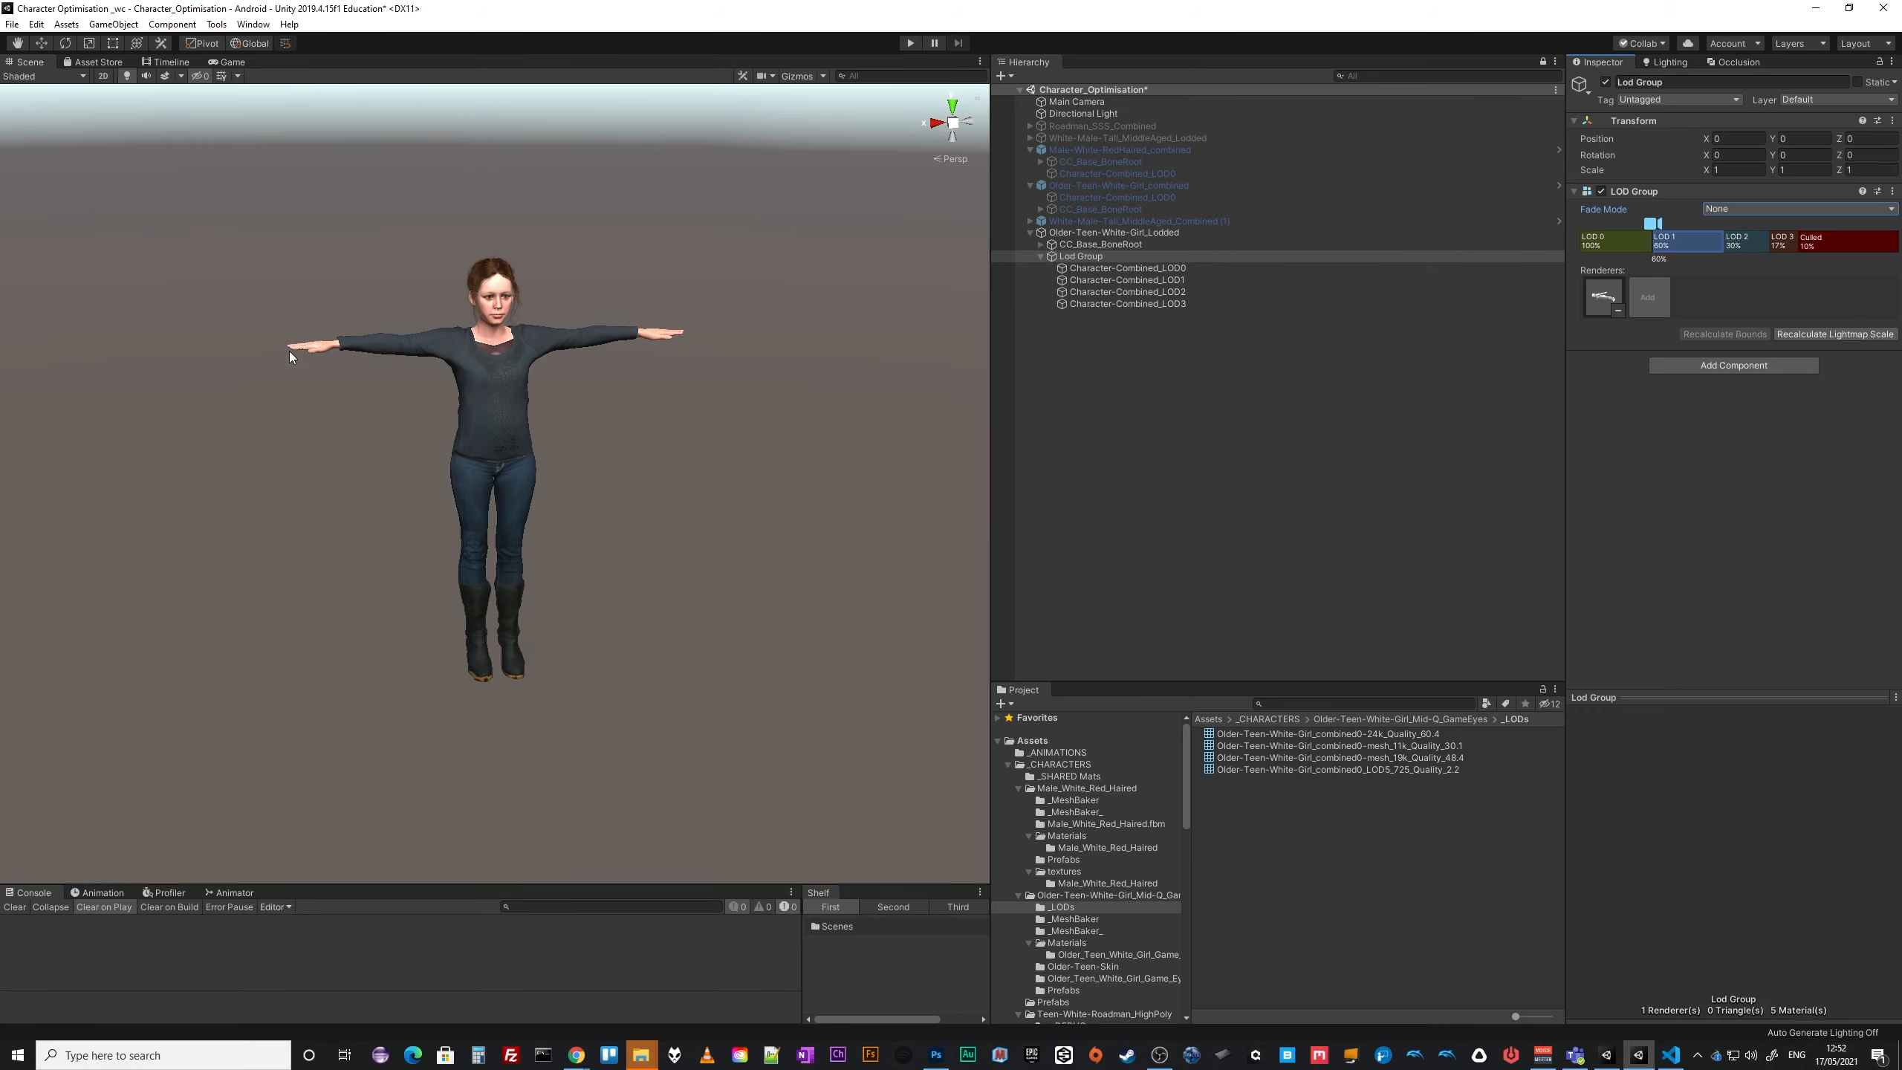
# Play the scene in the Game view and move the camera towards the character to check how the LODs switch.
pyautogui.click(227, 62)
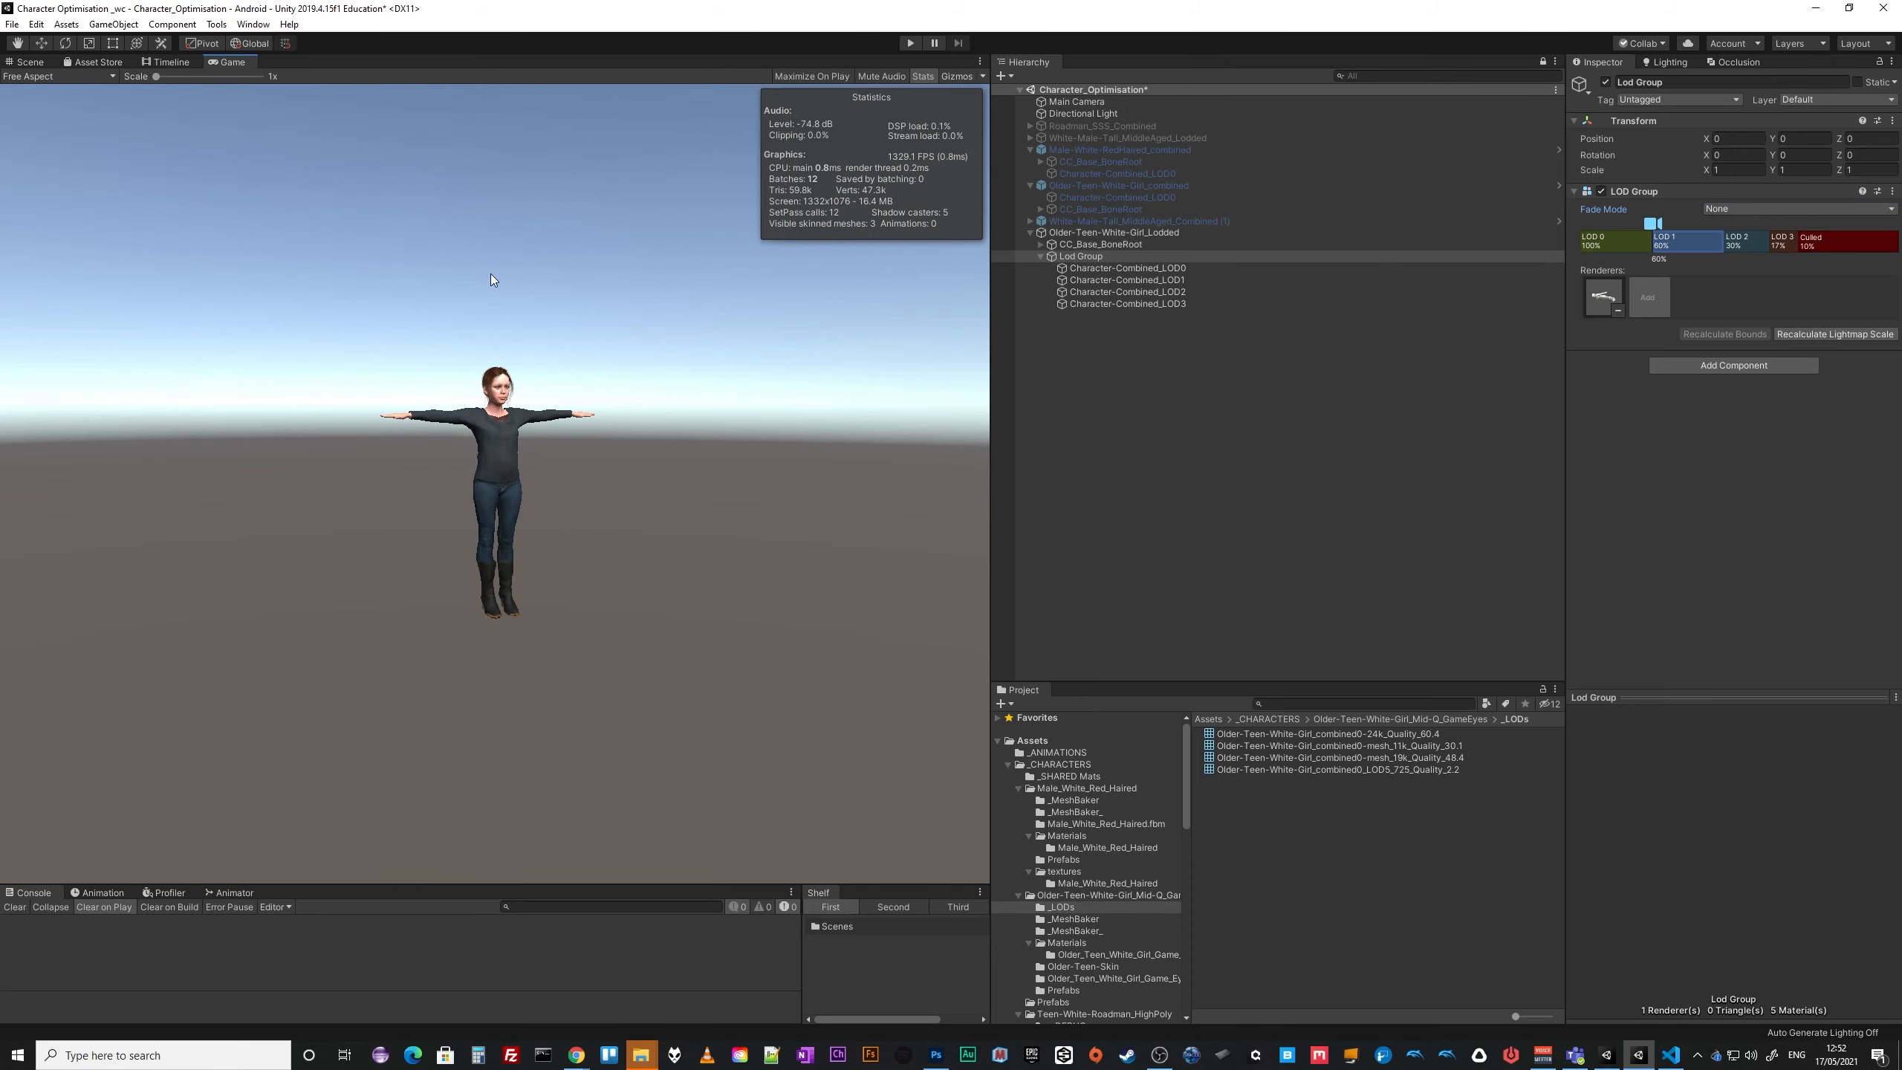
pyautogui.moveTo(1655, 224); pyautogui.dragTo(1500, 232)
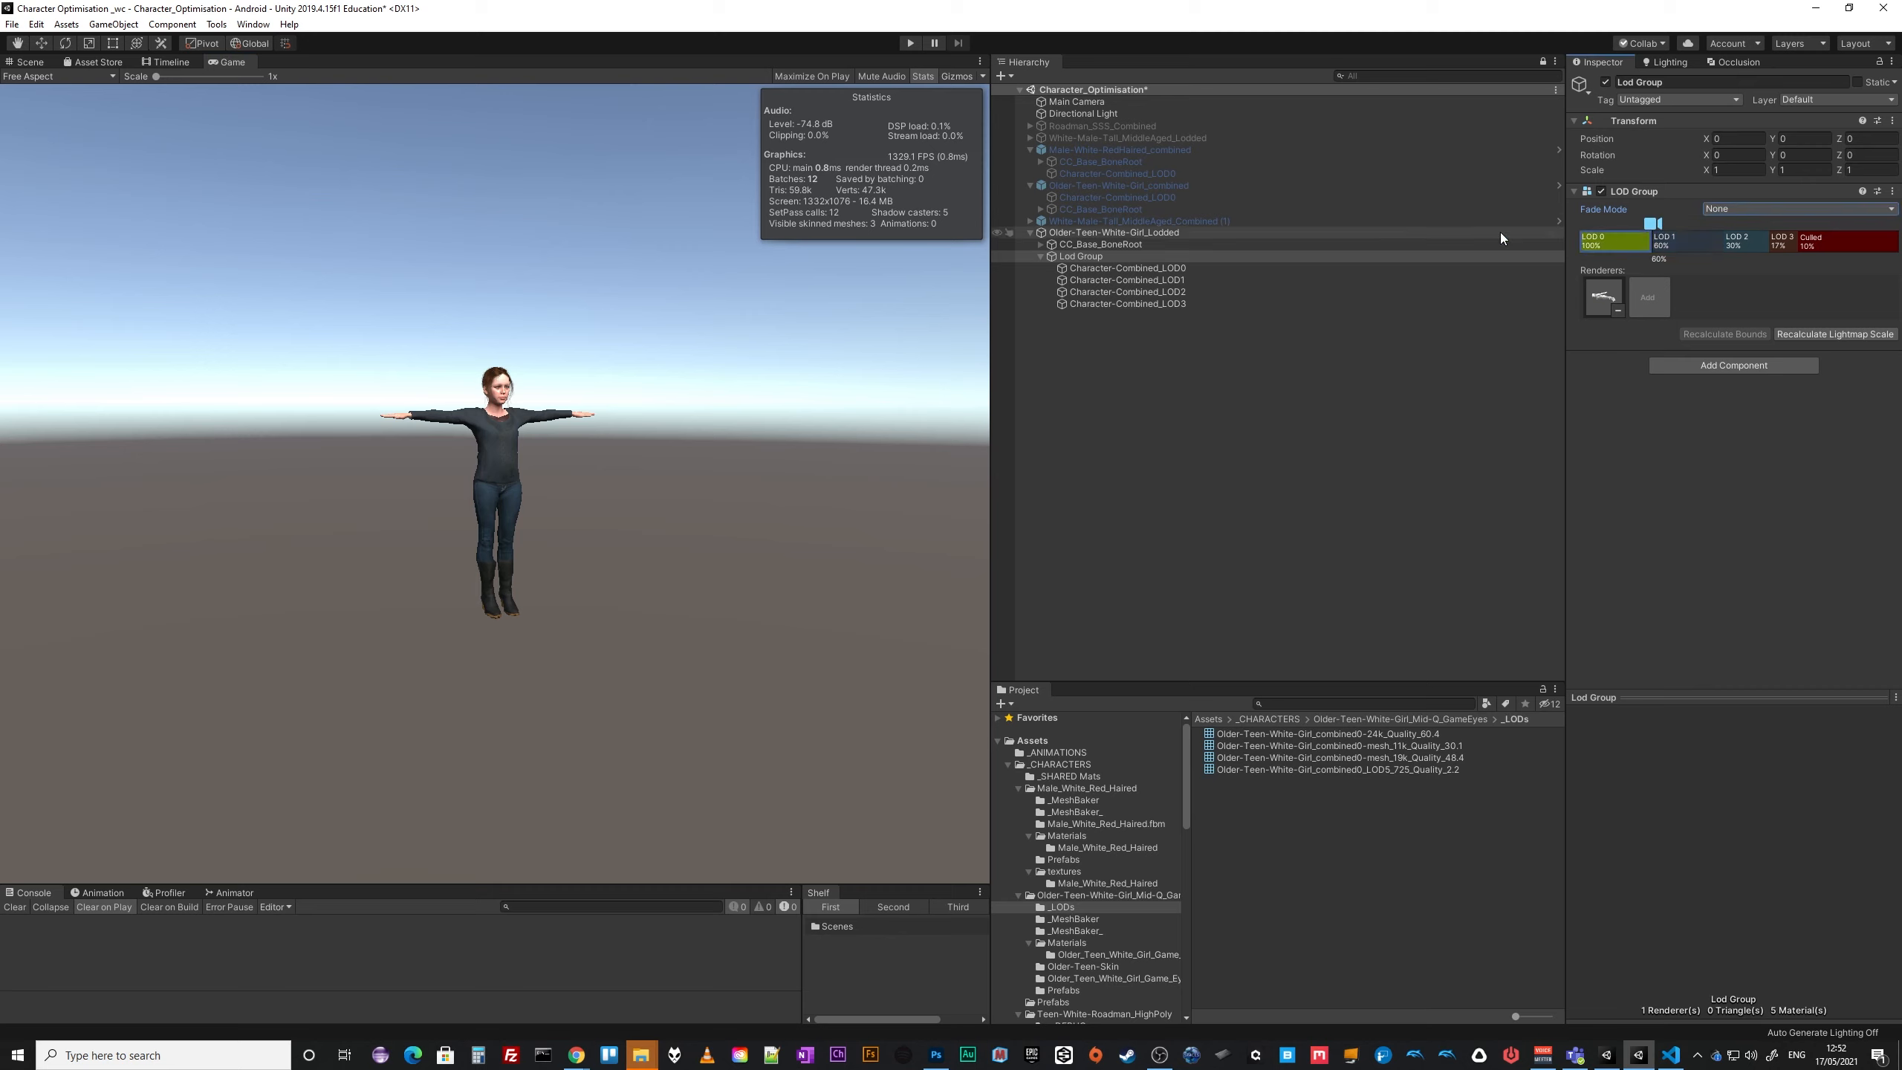
pyautogui.click(909, 42)
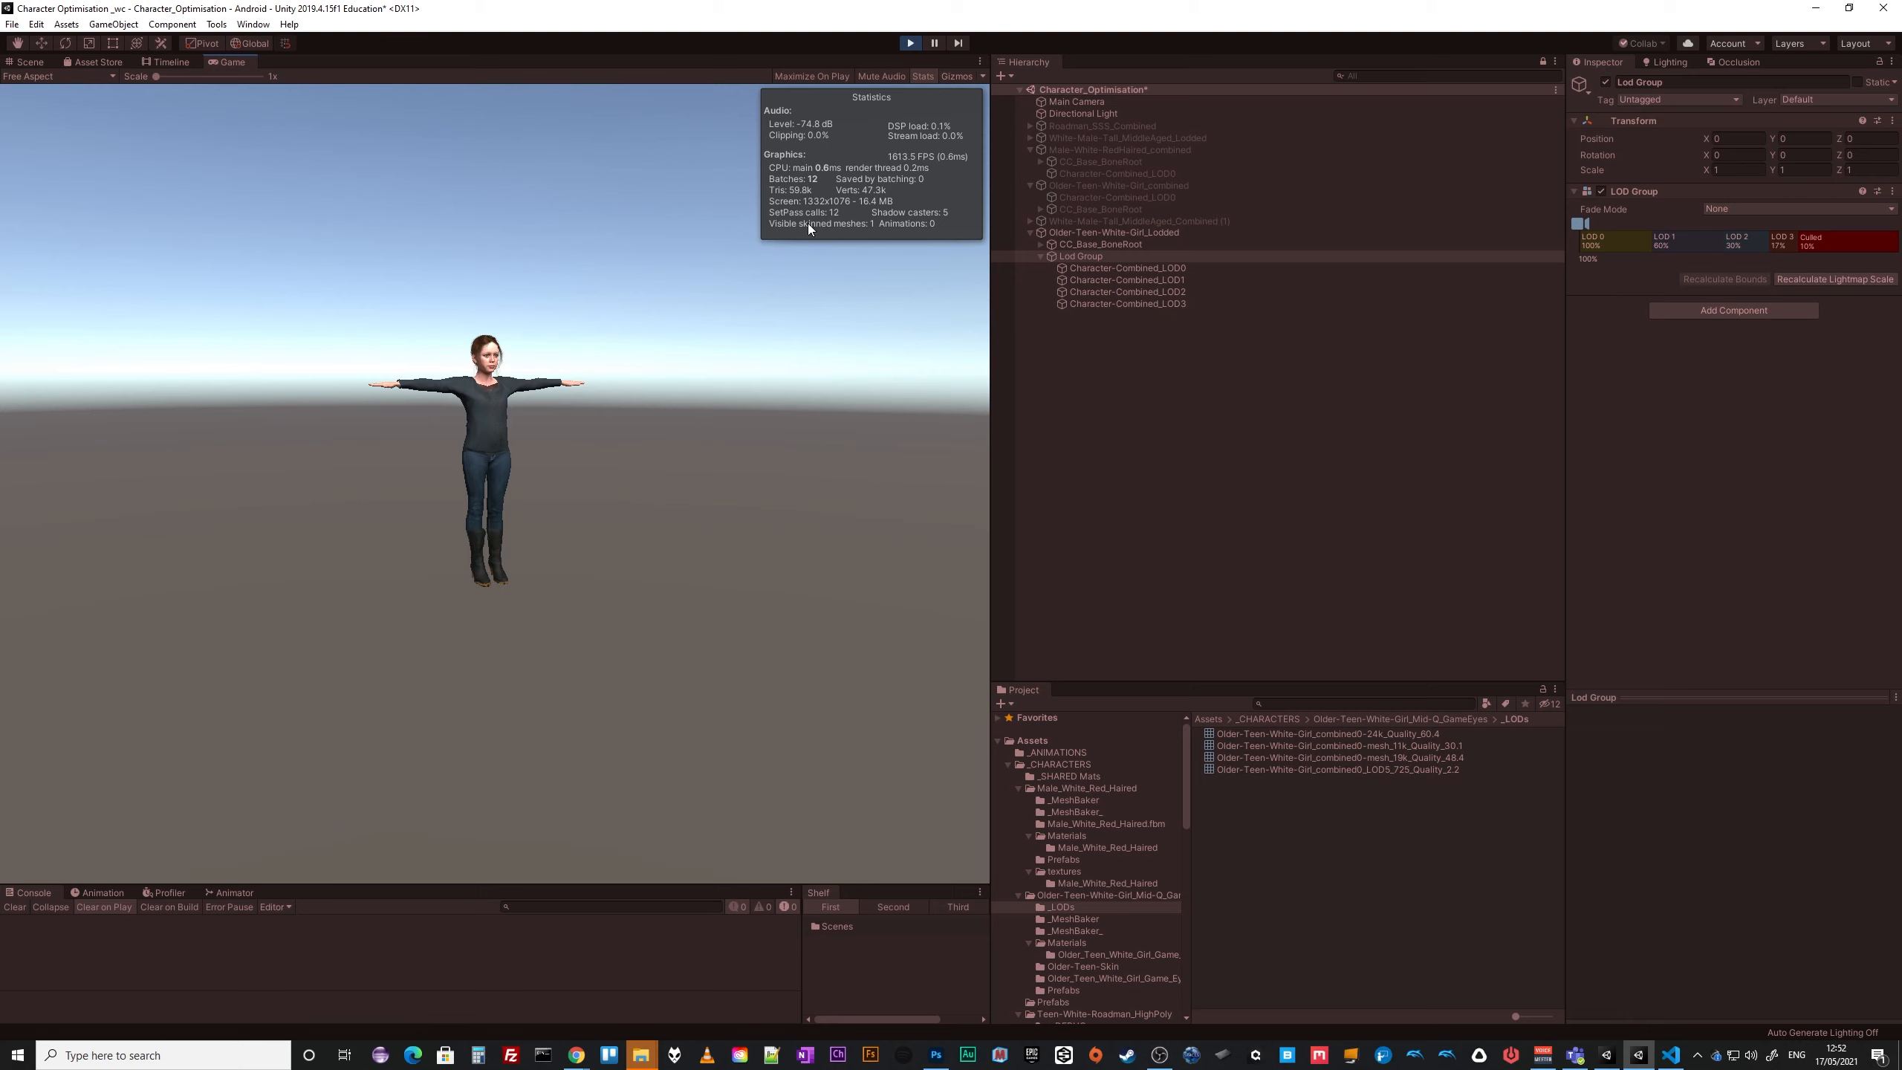
pyautogui.press('w')
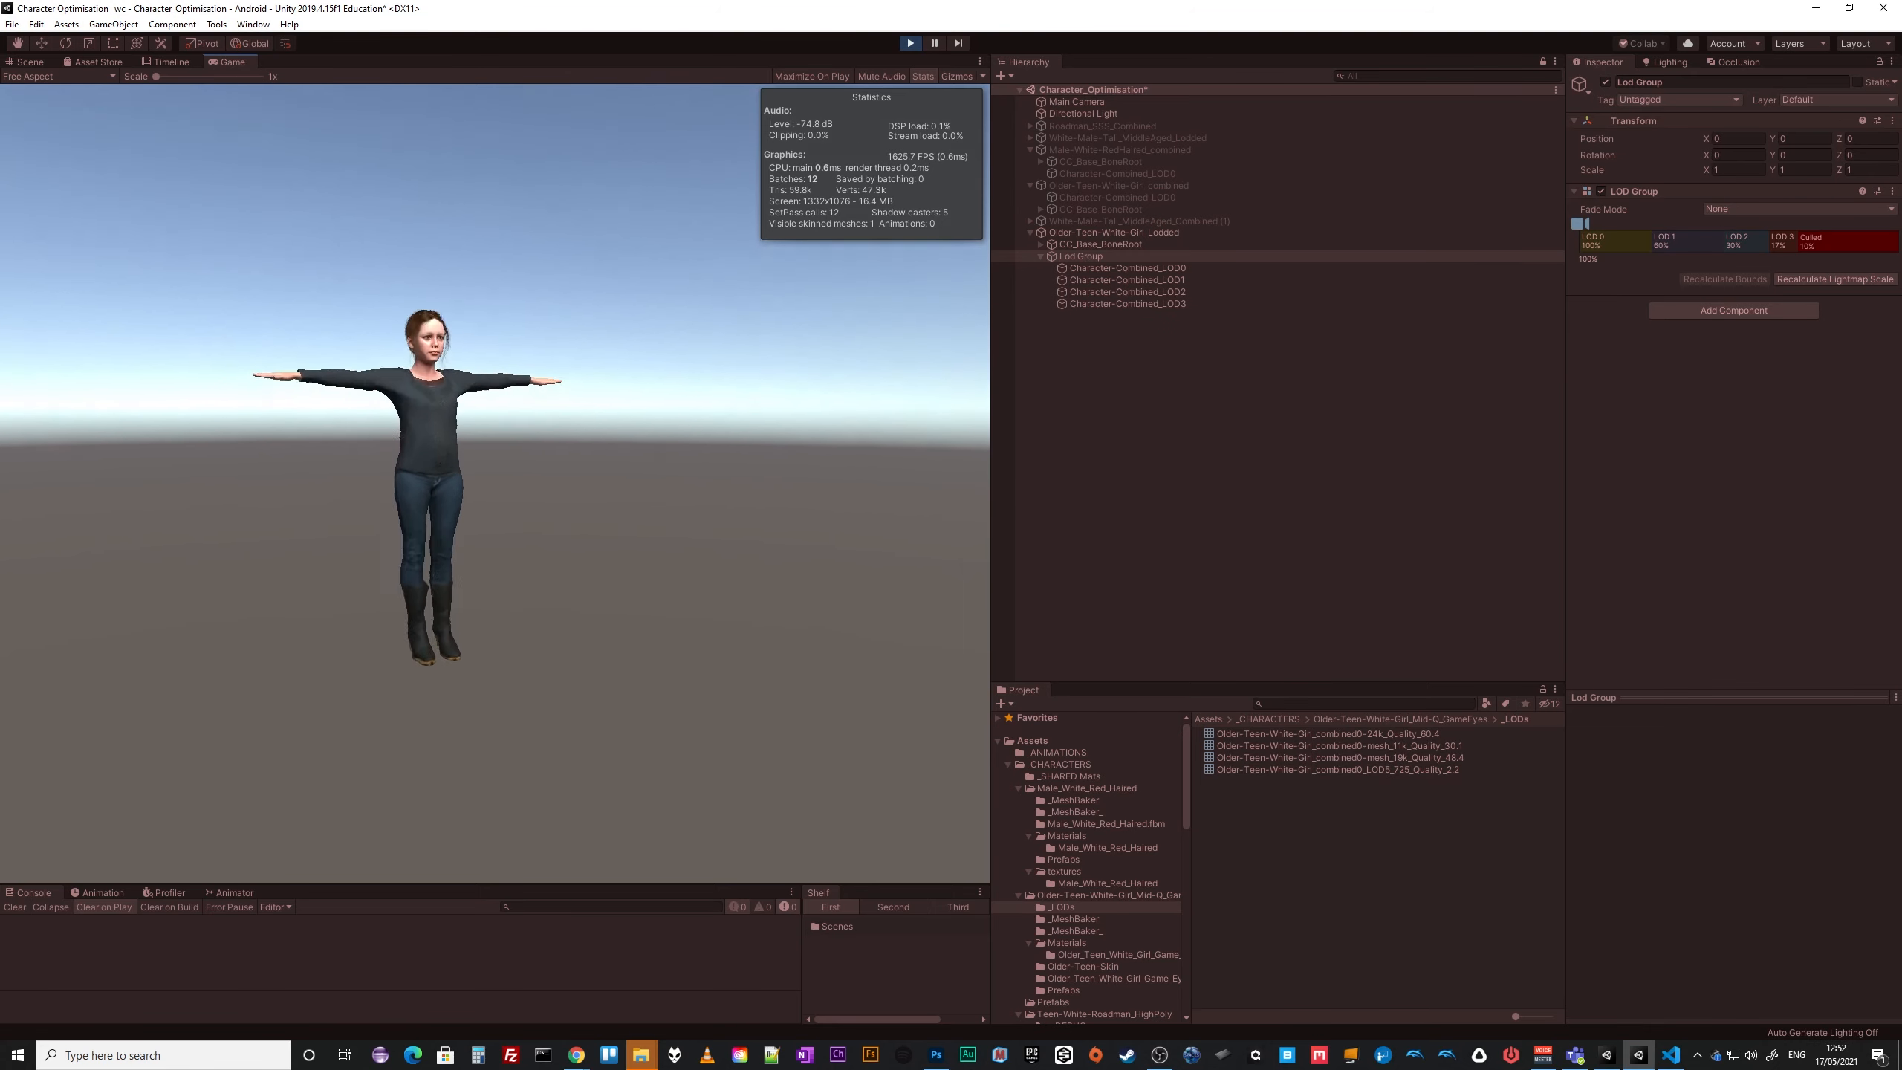
pyautogui.press('w')
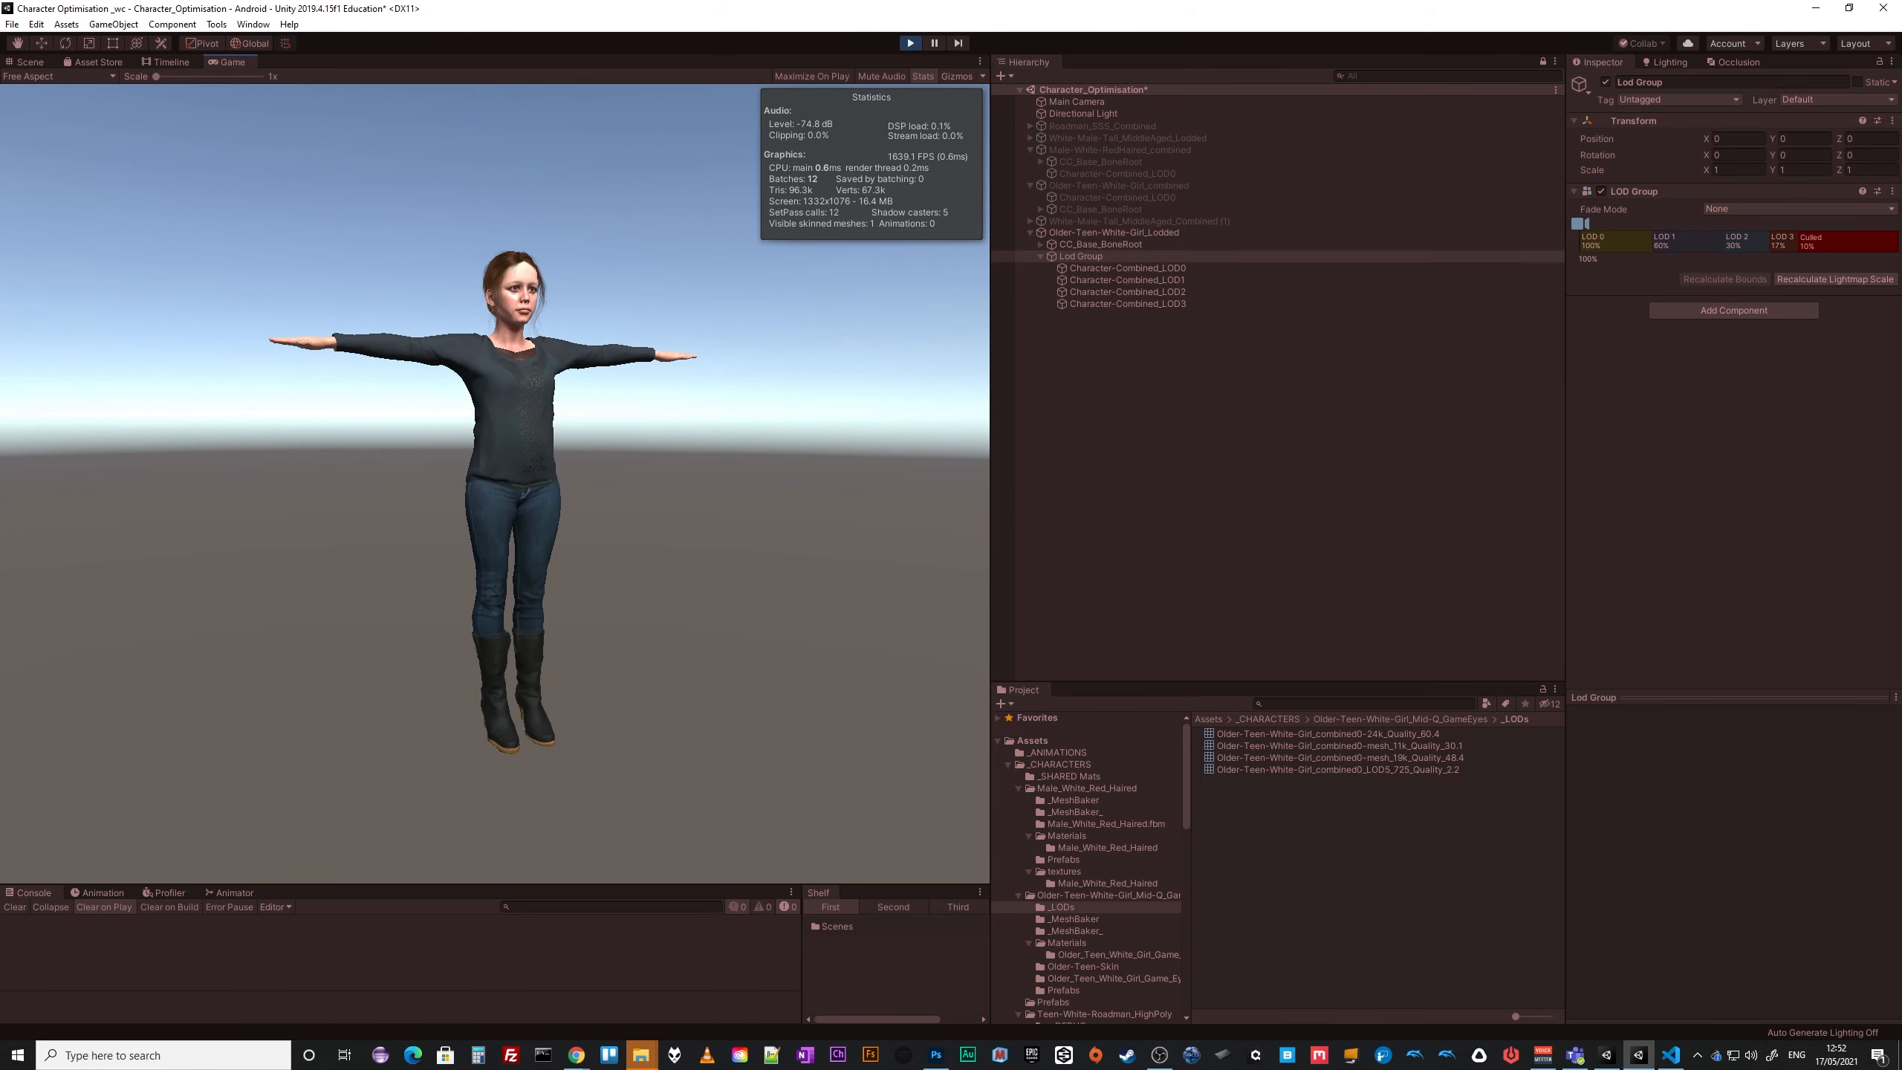
pyautogui.press('w')
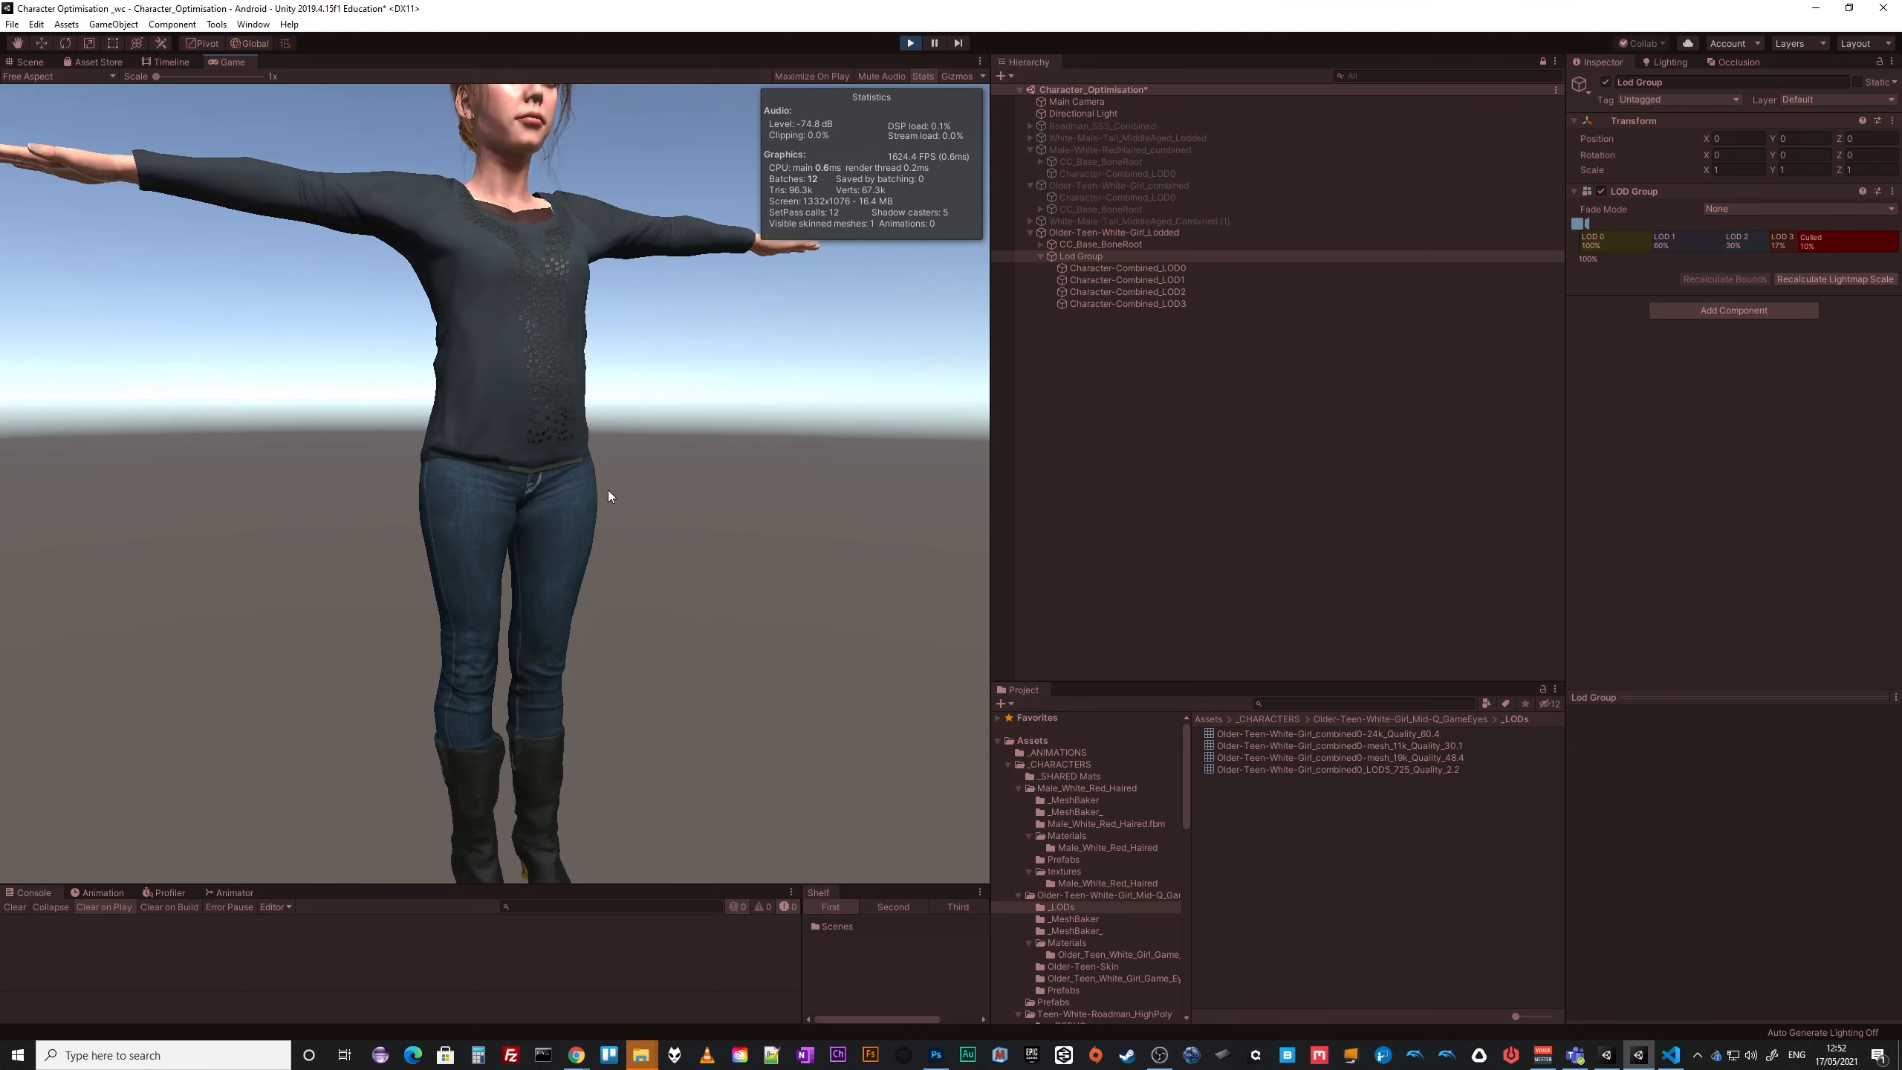
pyautogui.press('e')
pyautogui.moveTo(624, 724)
pyautogui.mouseDown(button='right')
pyautogui.moveTo(628, 749)
pyautogui.moveTo(658, 745)
pyautogui.moveTo(625, 743)
pyautogui.mouseUp(button='right')
pyautogui.press('s')
pyautogui.press('w')
# Raise the LOD 1 transition to about 74% and test the switch by moving the camera closer and farther from the character.
pyautogui.click(1649, 241)
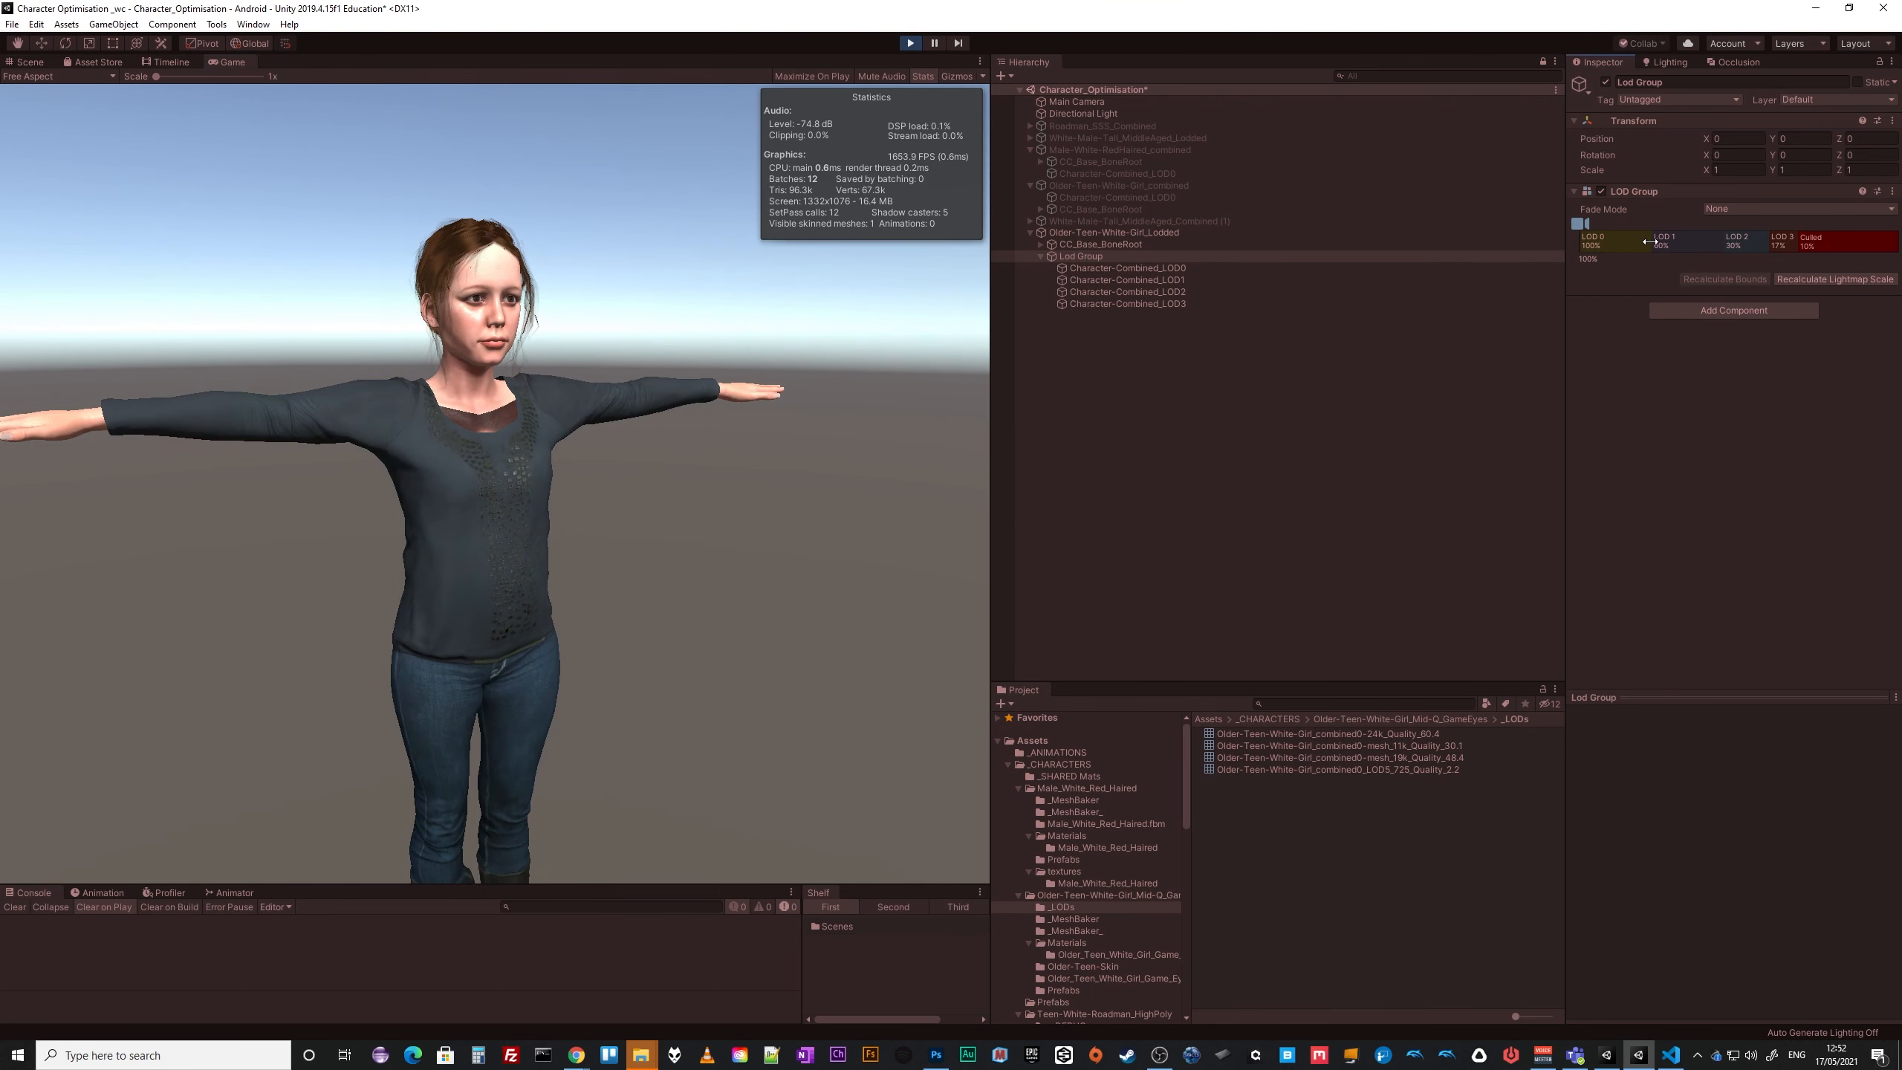
pyautogui.moveTo(1649, 241); pyautogui.dragTo(1622, 242)
pyautogui.press('w')
pyautogui.moveTo(870, 446); pyautogui.dragTo(872, 448, button='right')
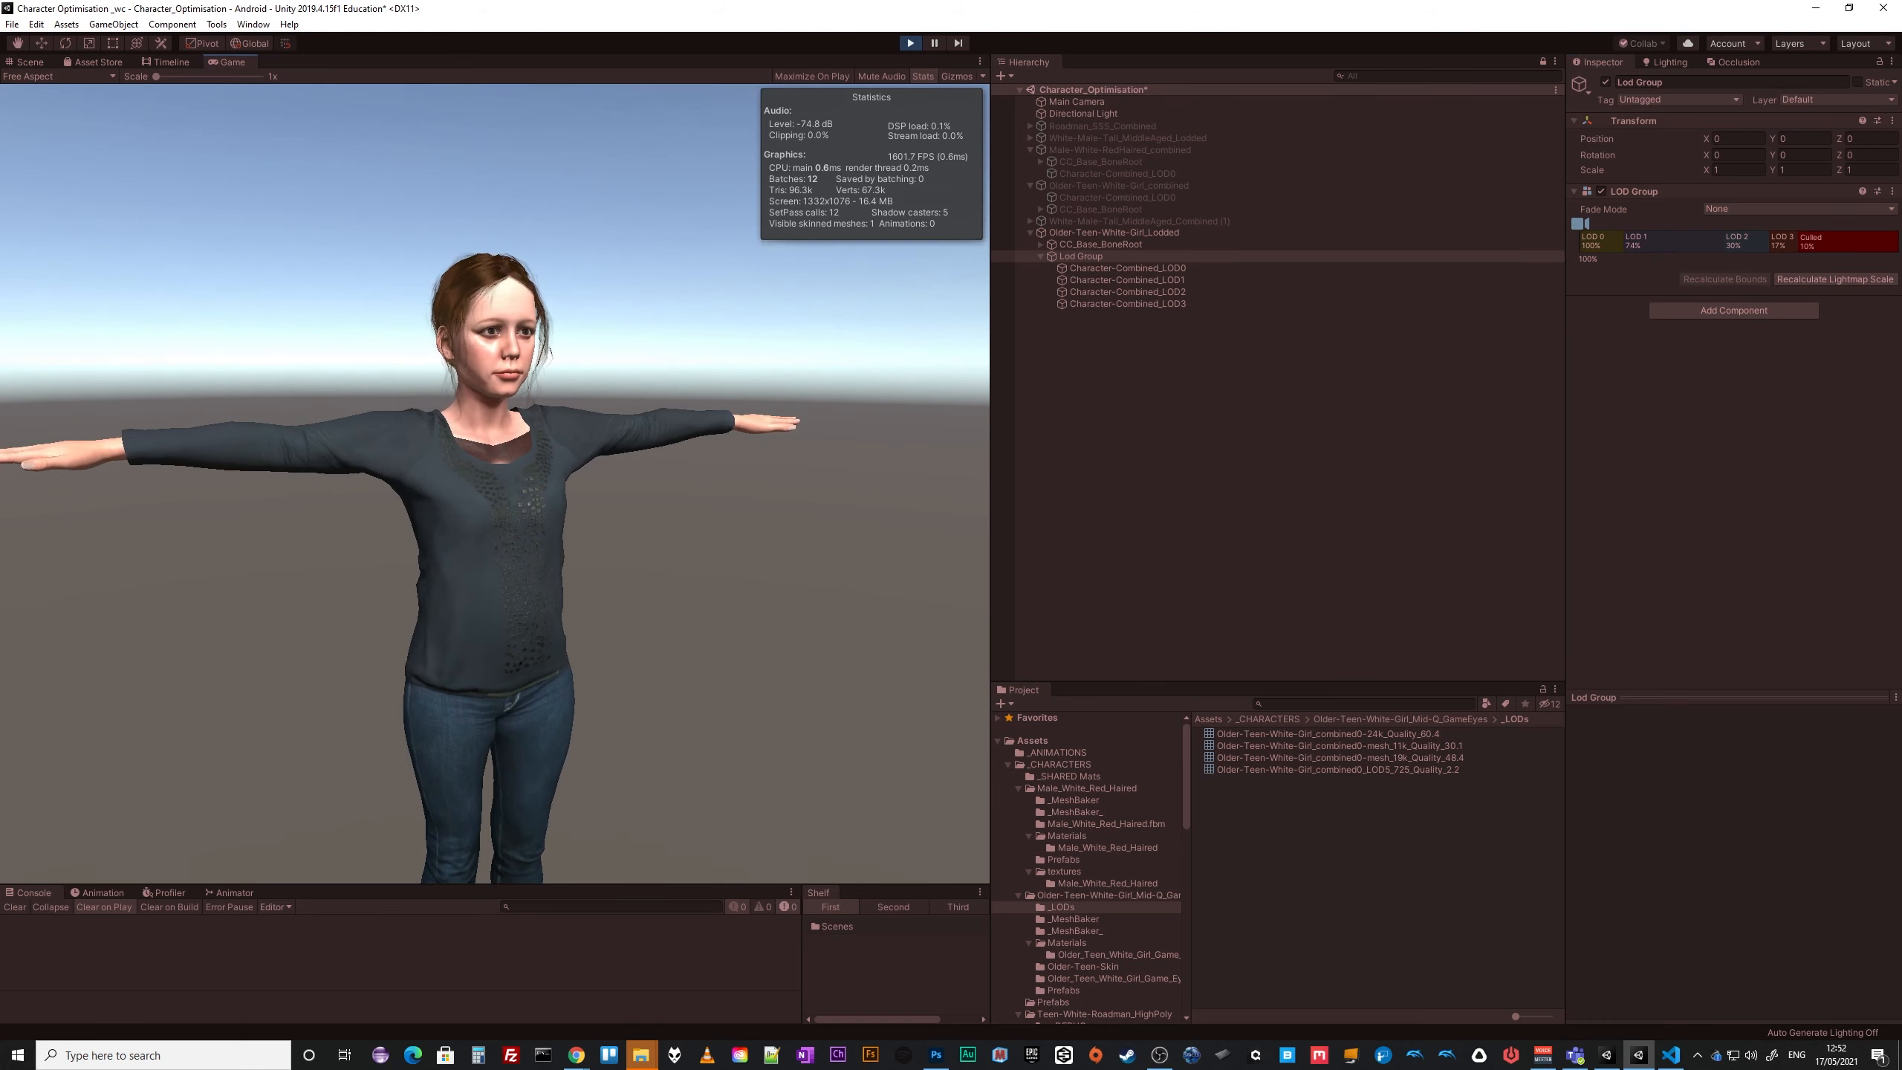
pyautogui.press('s')
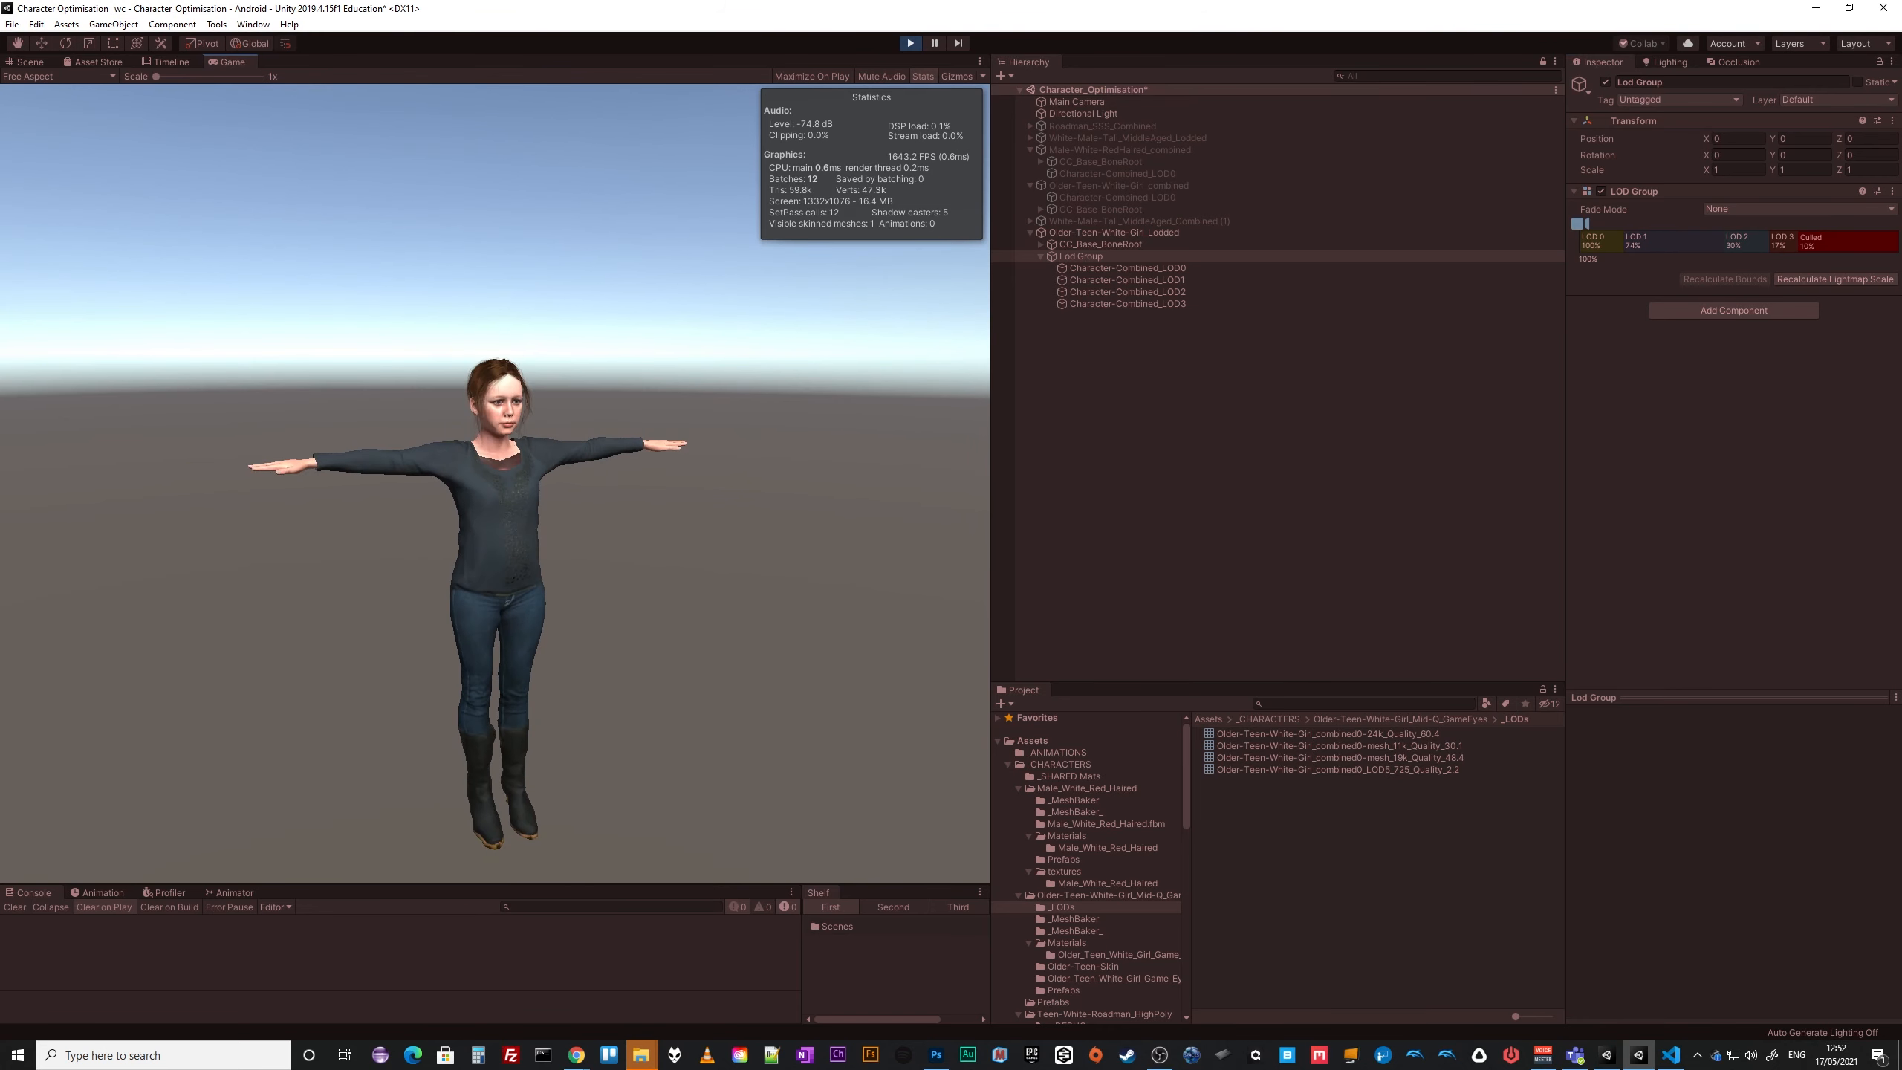
# Test the switch between LOD 0 and LOD 1 in play mode by moving the camera away from and towards the character.
pyautogui.moveTo(872, 447); pyautogui.dragTo(870, 472, button='right')
pyautogui.press('s')
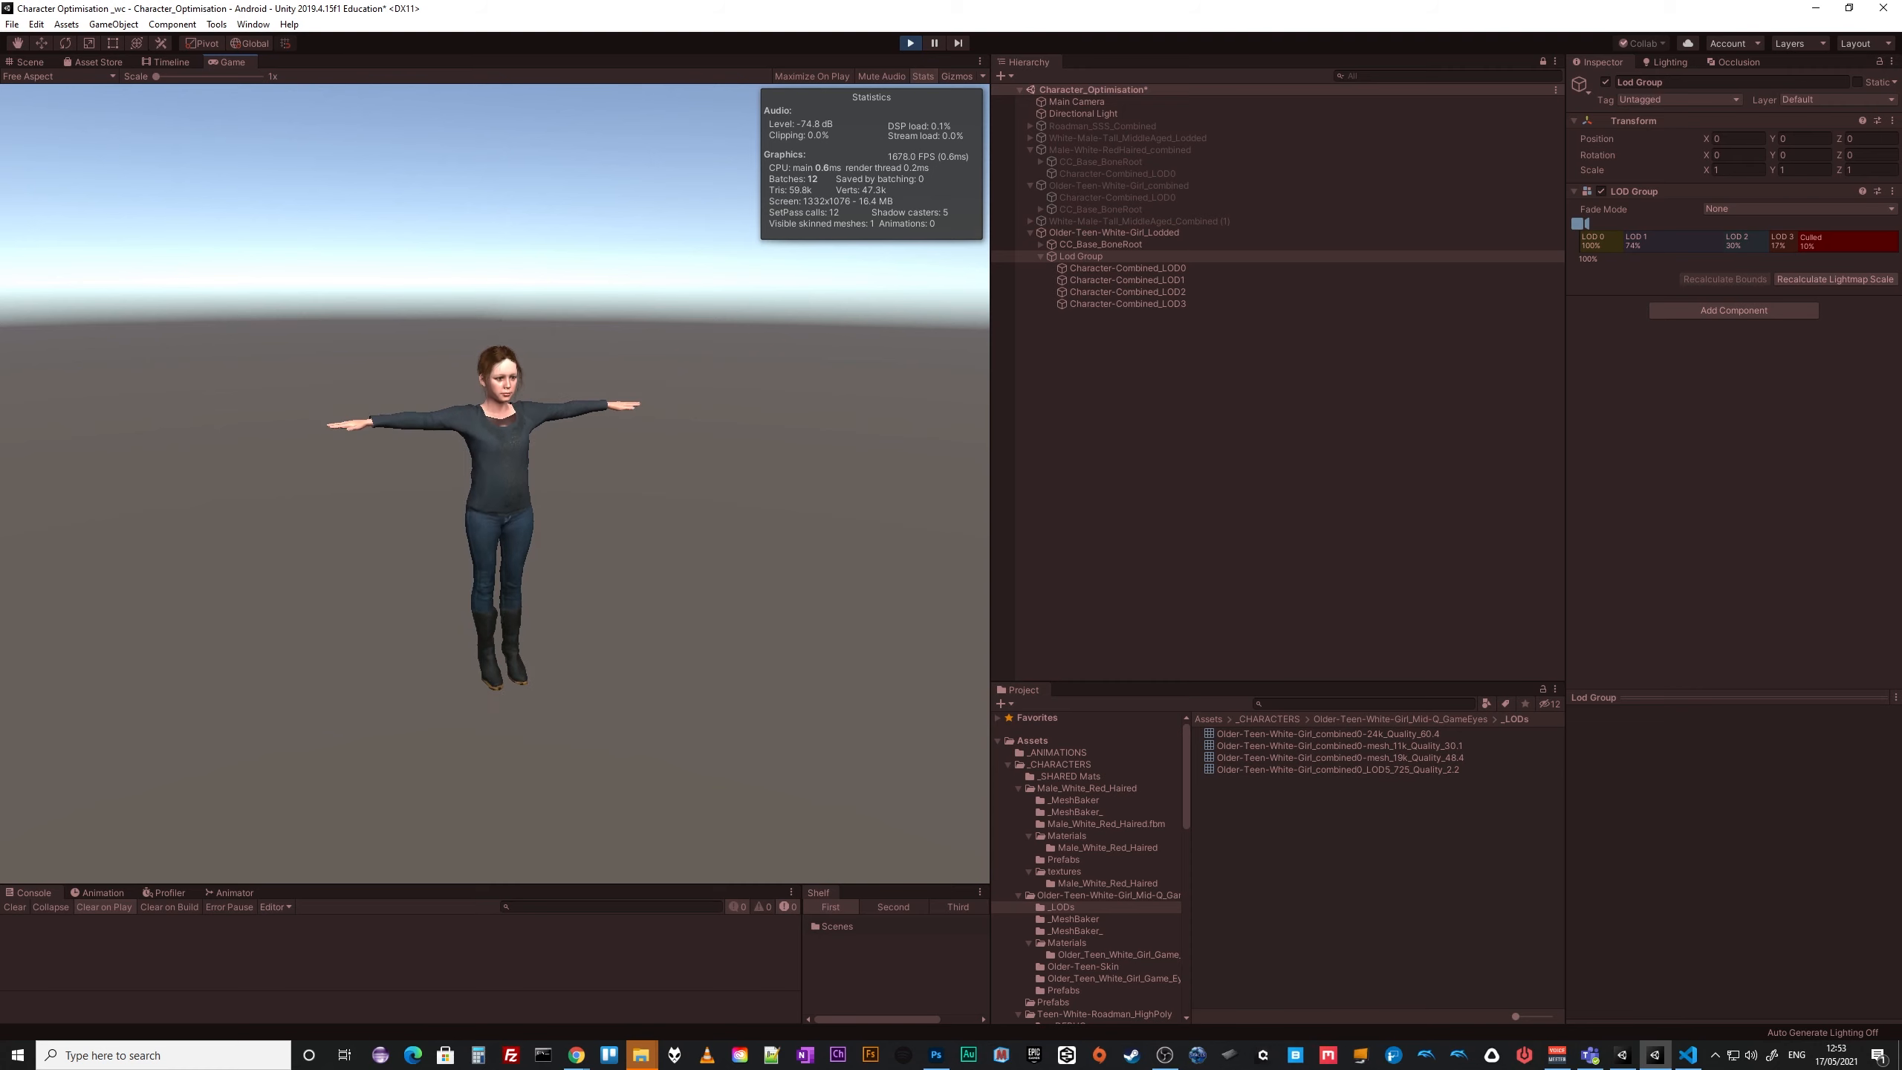
pyautogui.press('w')
pyautogui.moveTo(511, 458)
pyautogui.mouseDown(button='right')
pyautogui.moveTo(500, 481)
pyautogui.moveTo(497, 442)
pyautogui.mouseUp(button='right')
pyautogui.press('w')
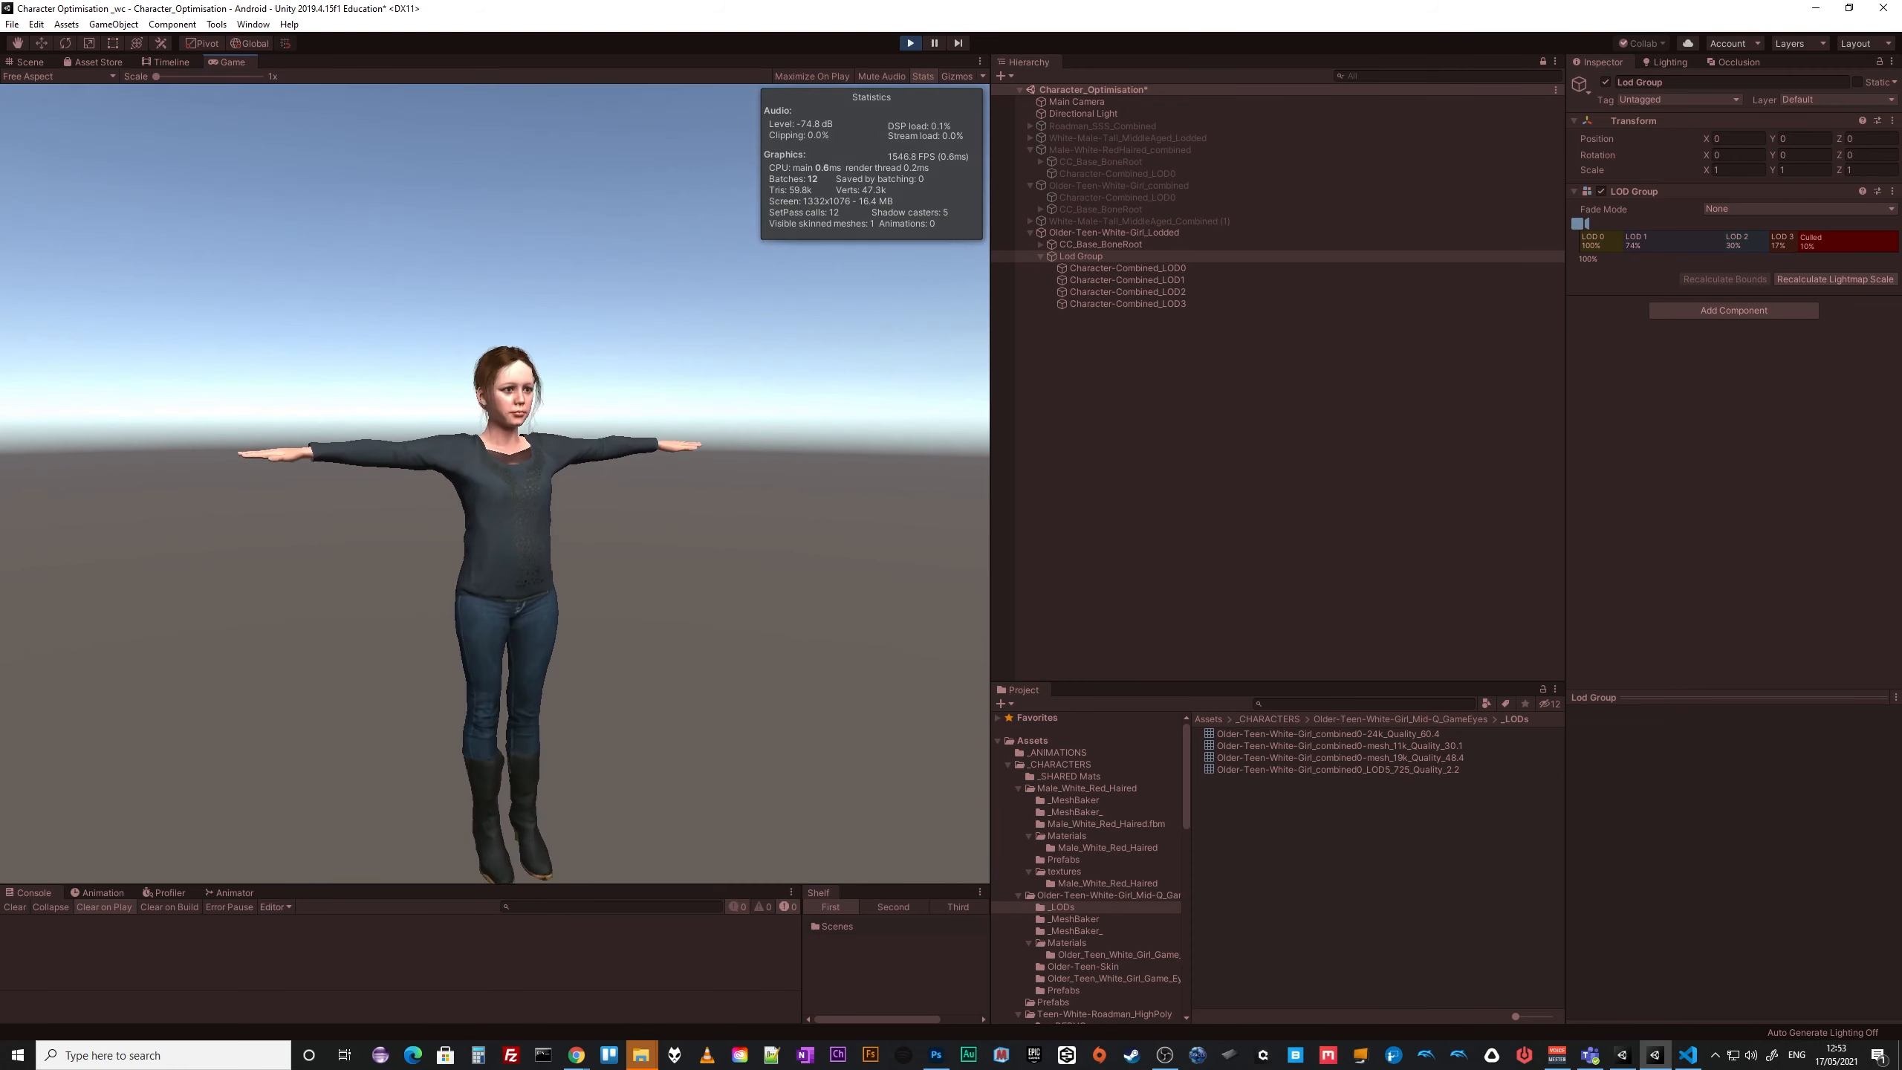
pyautogui.press('s')
pyautogui.press('w')
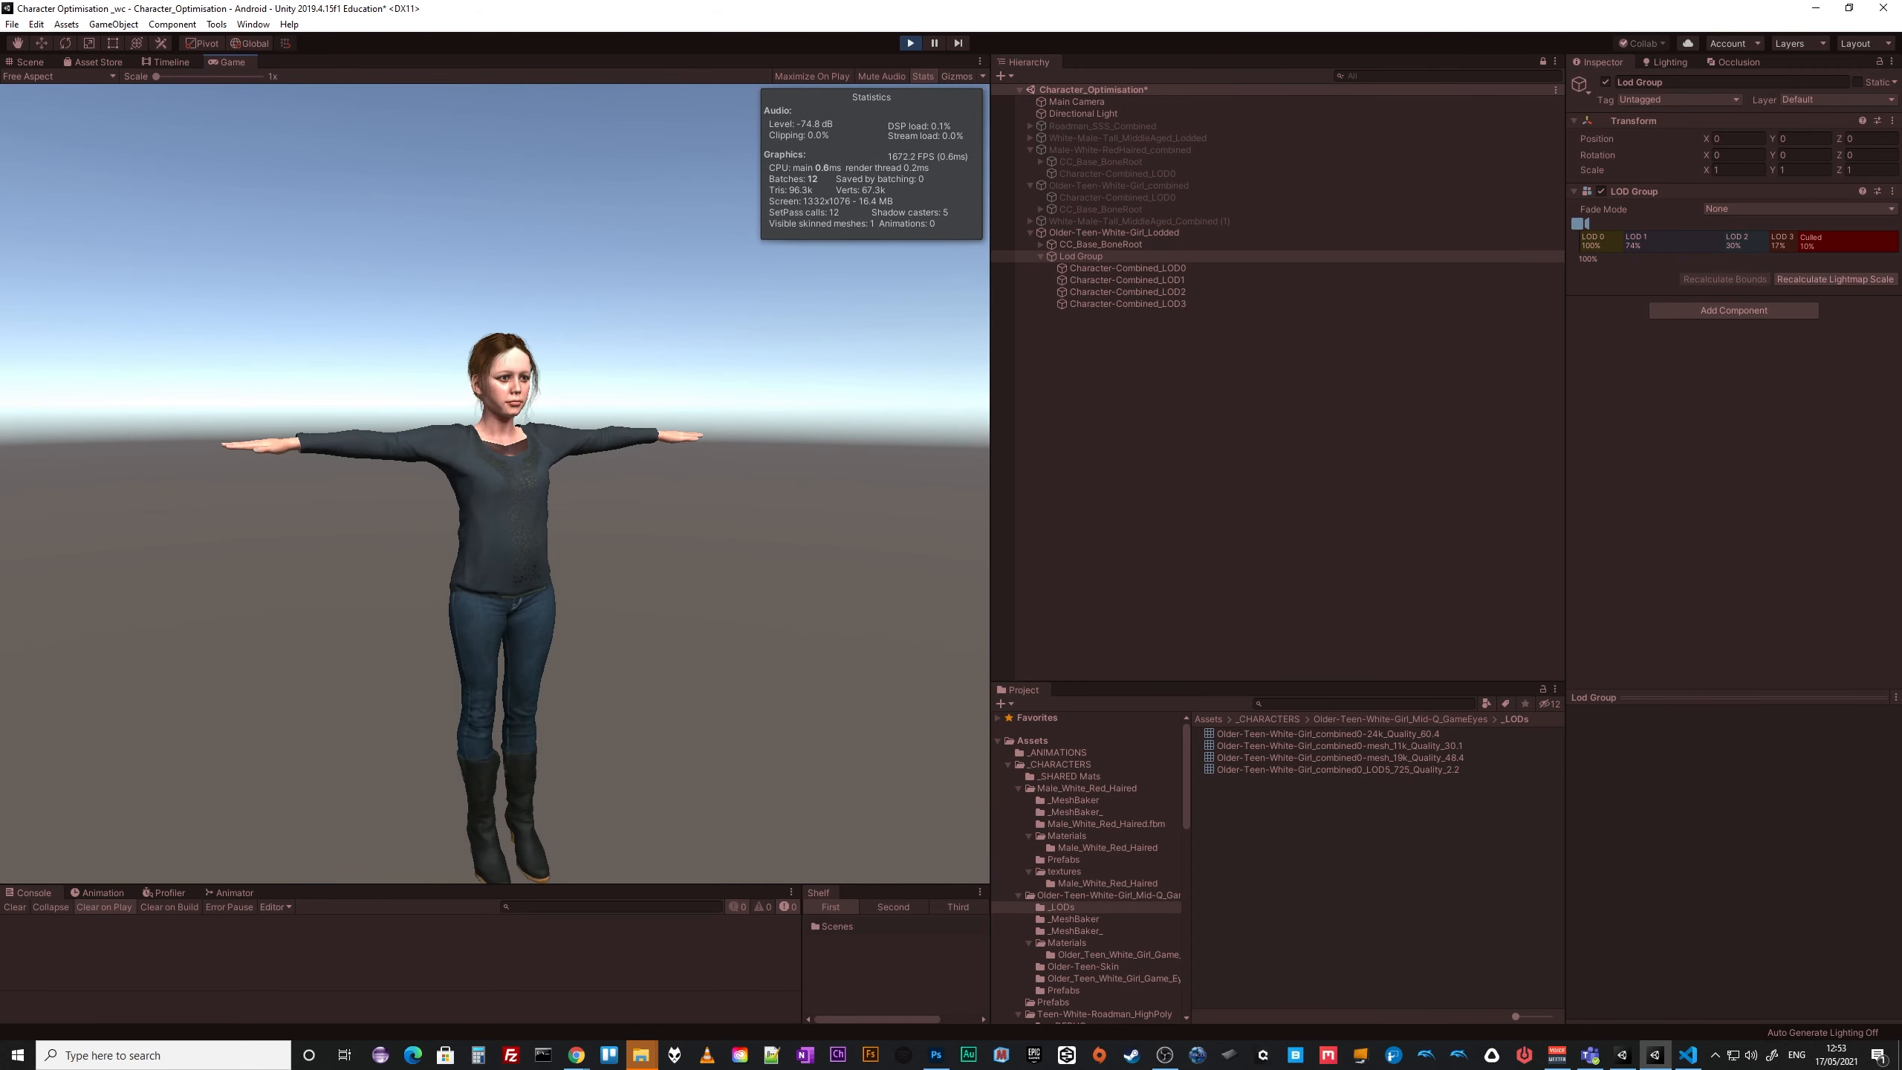
pyautogui.press('s')
pyautogui.press('w')
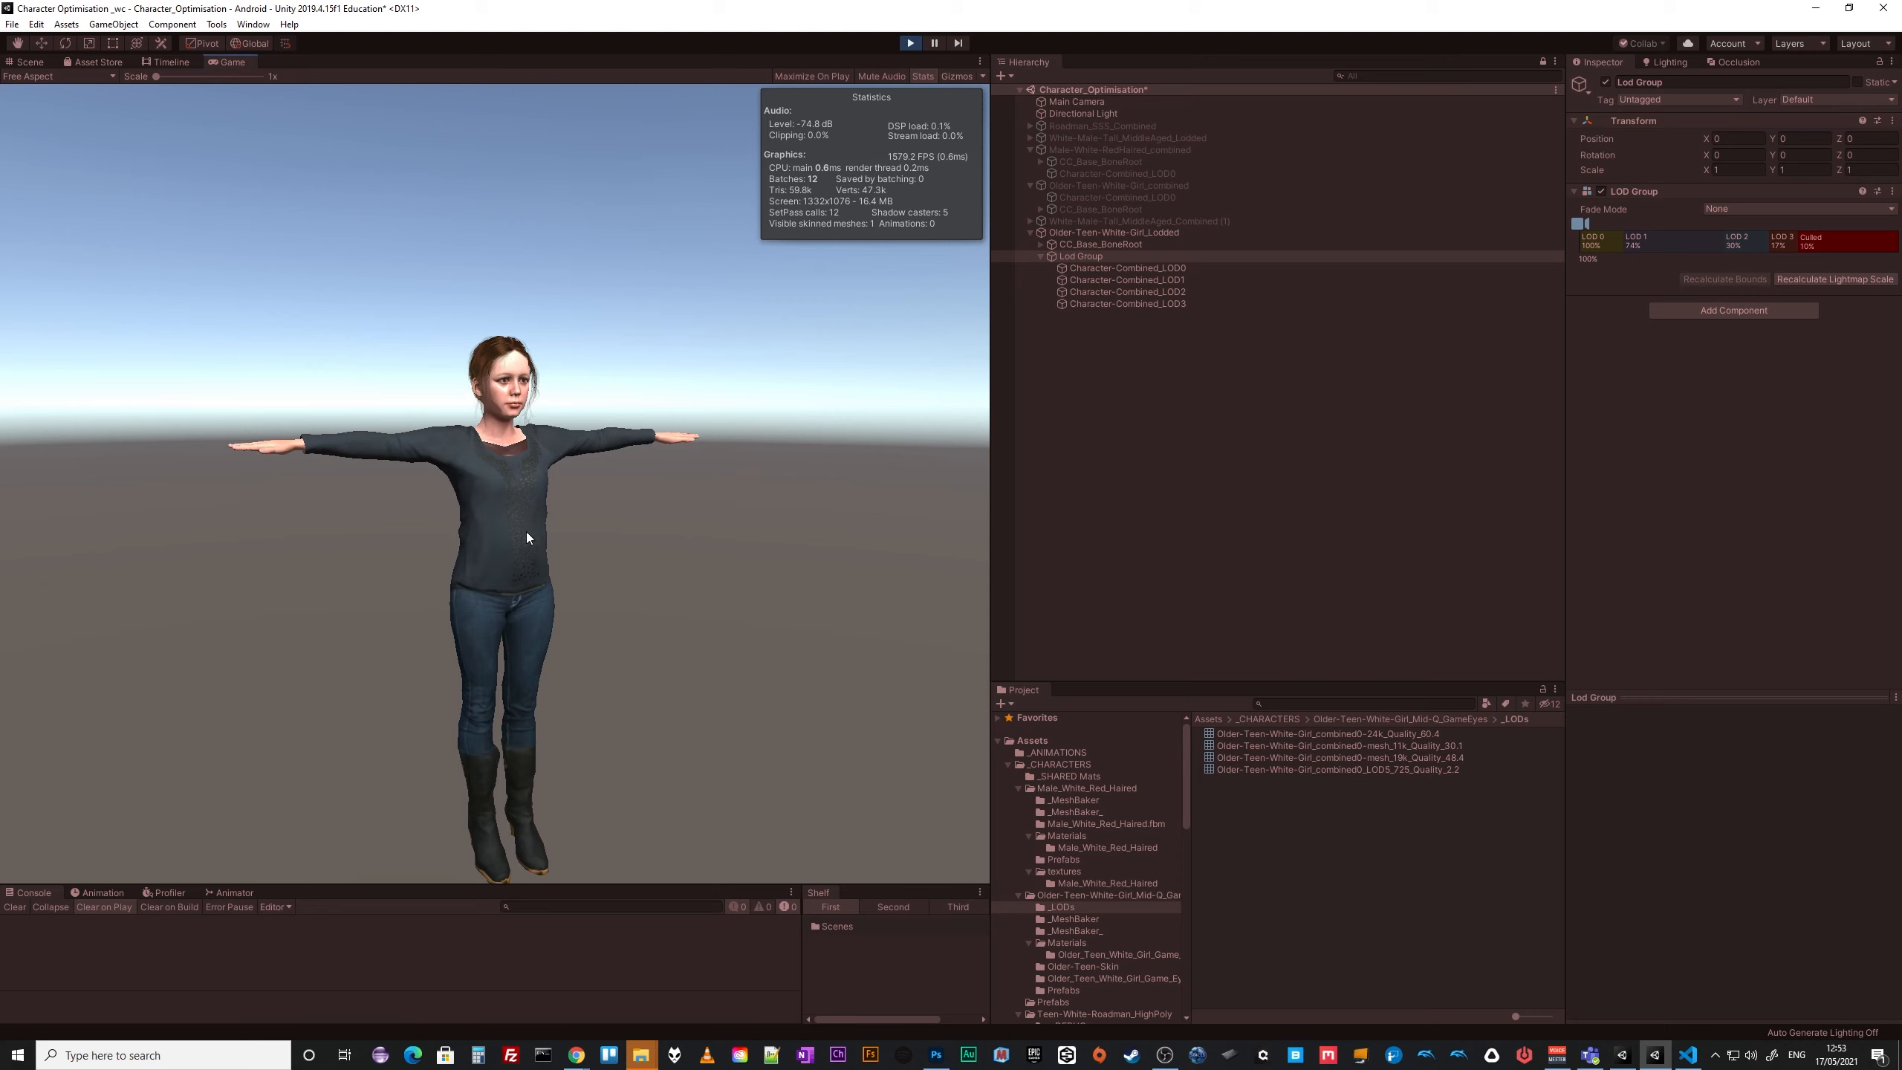
# Set the Lod Group's Fade Mode to Cross Fade and test the LOD switch by moving the camera back and forth near the character.
pyautogui.click(1748, 208)
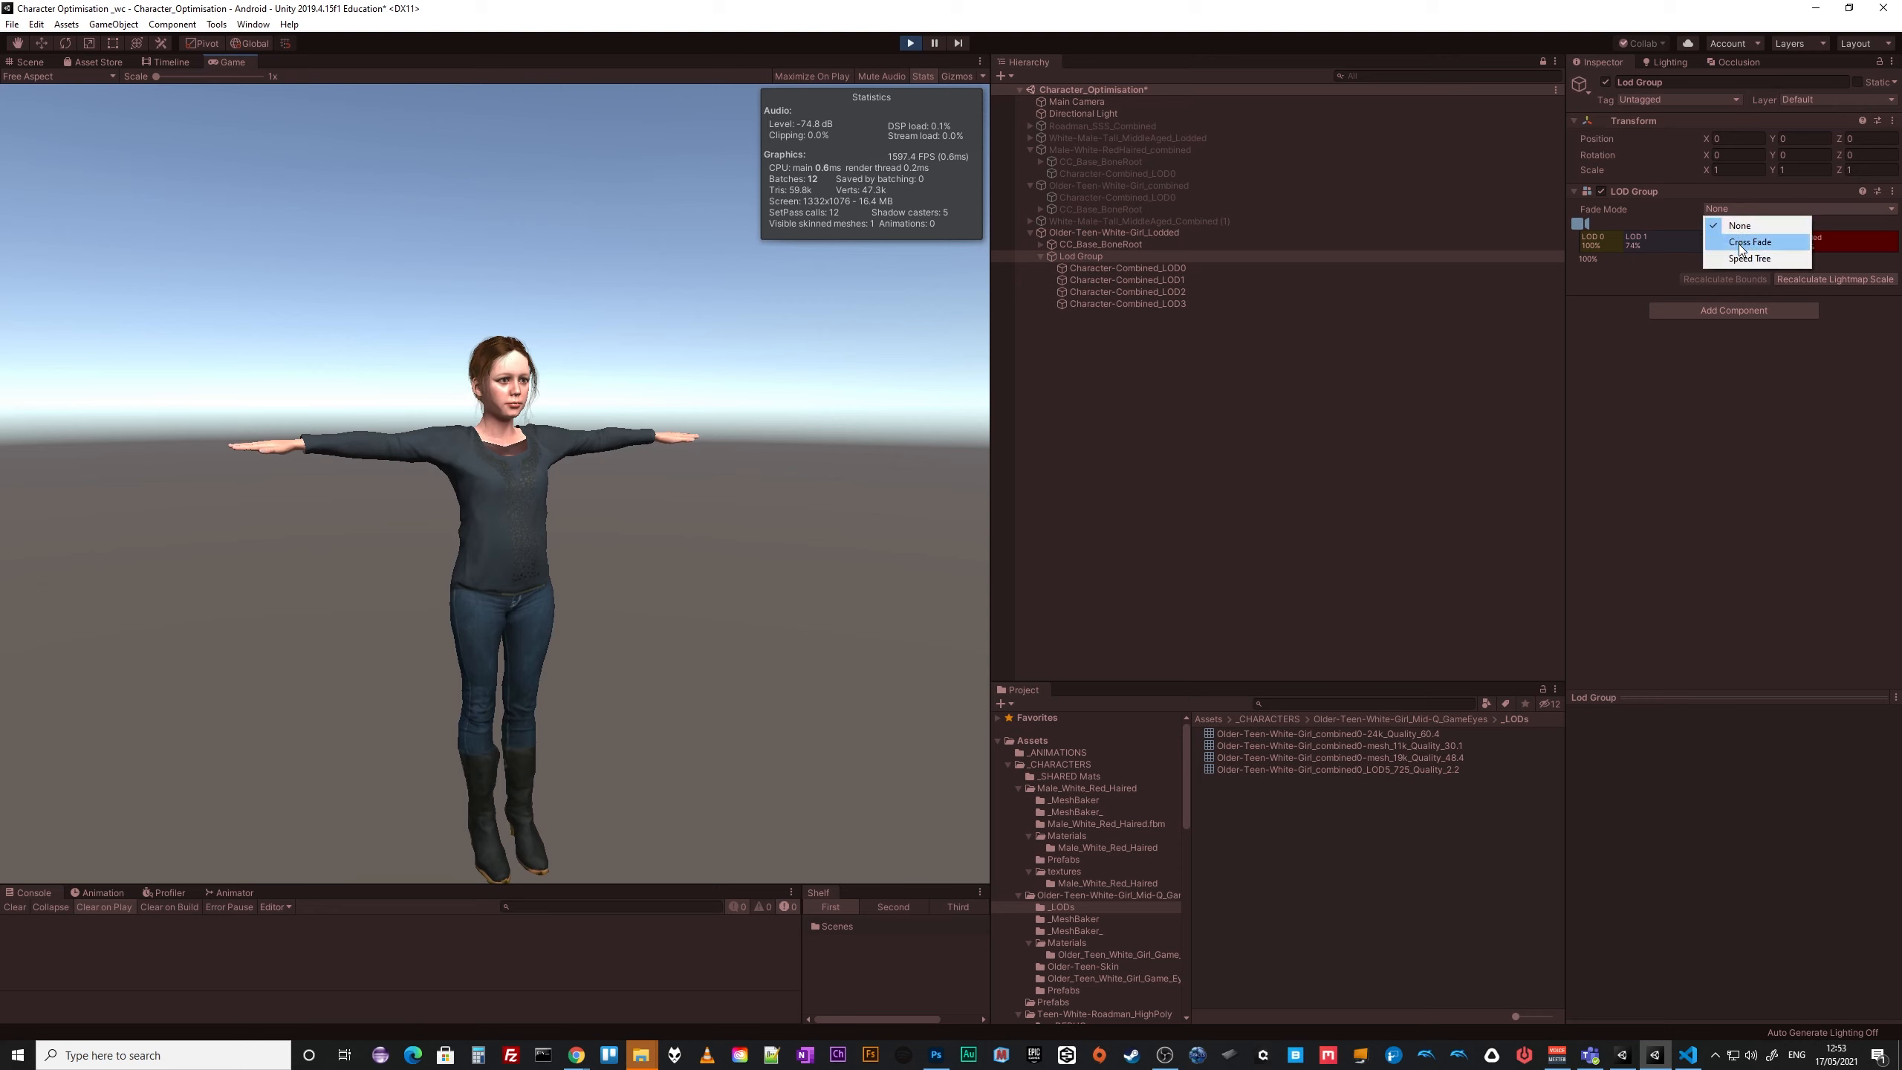
pyautogui.click(1748, 242)
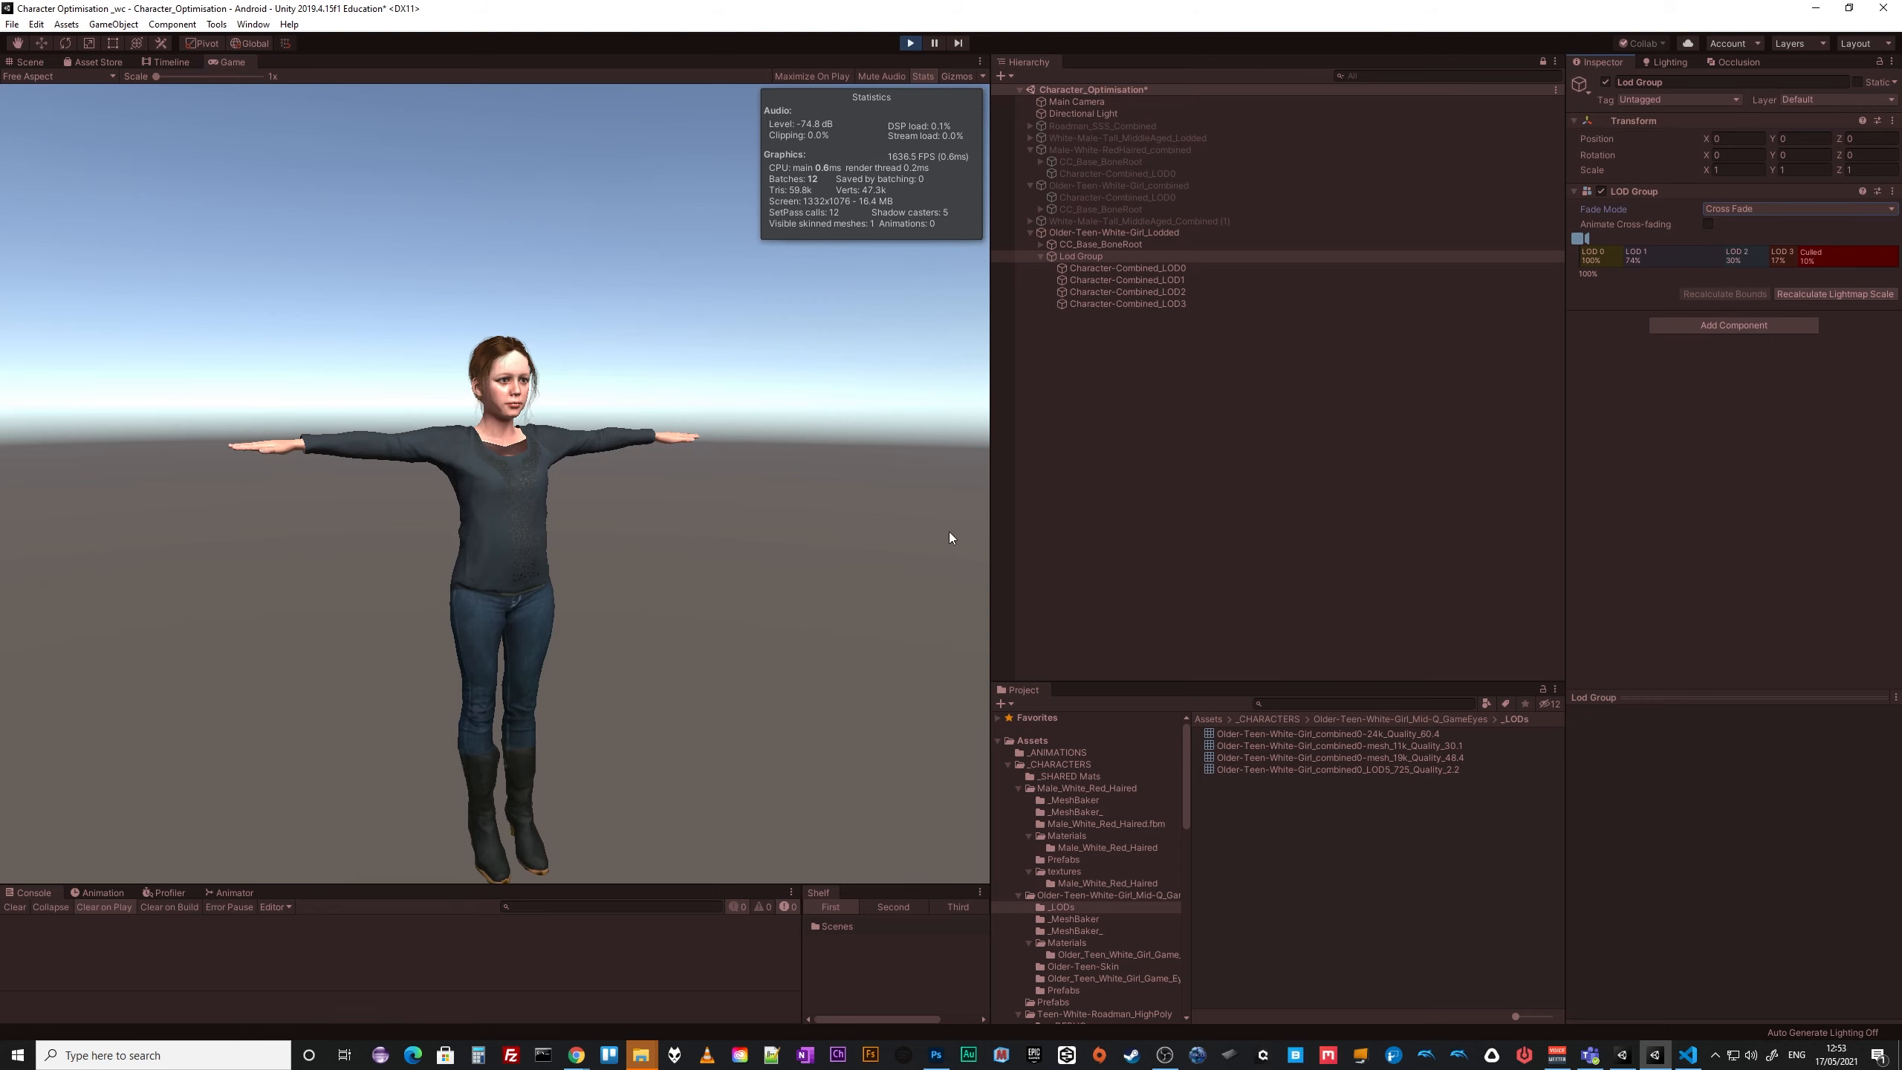
pyautogui.moveTo(809, 535)
pyautogui.mouseDown(button='right')
pyautogui.moveTo(786, 545)
pyautogui.moveTo(811, 554)
pyautogui.mouseUp(button='right')
pyautogui.press('s')
pyautogui.scroll(2, 495, 483)
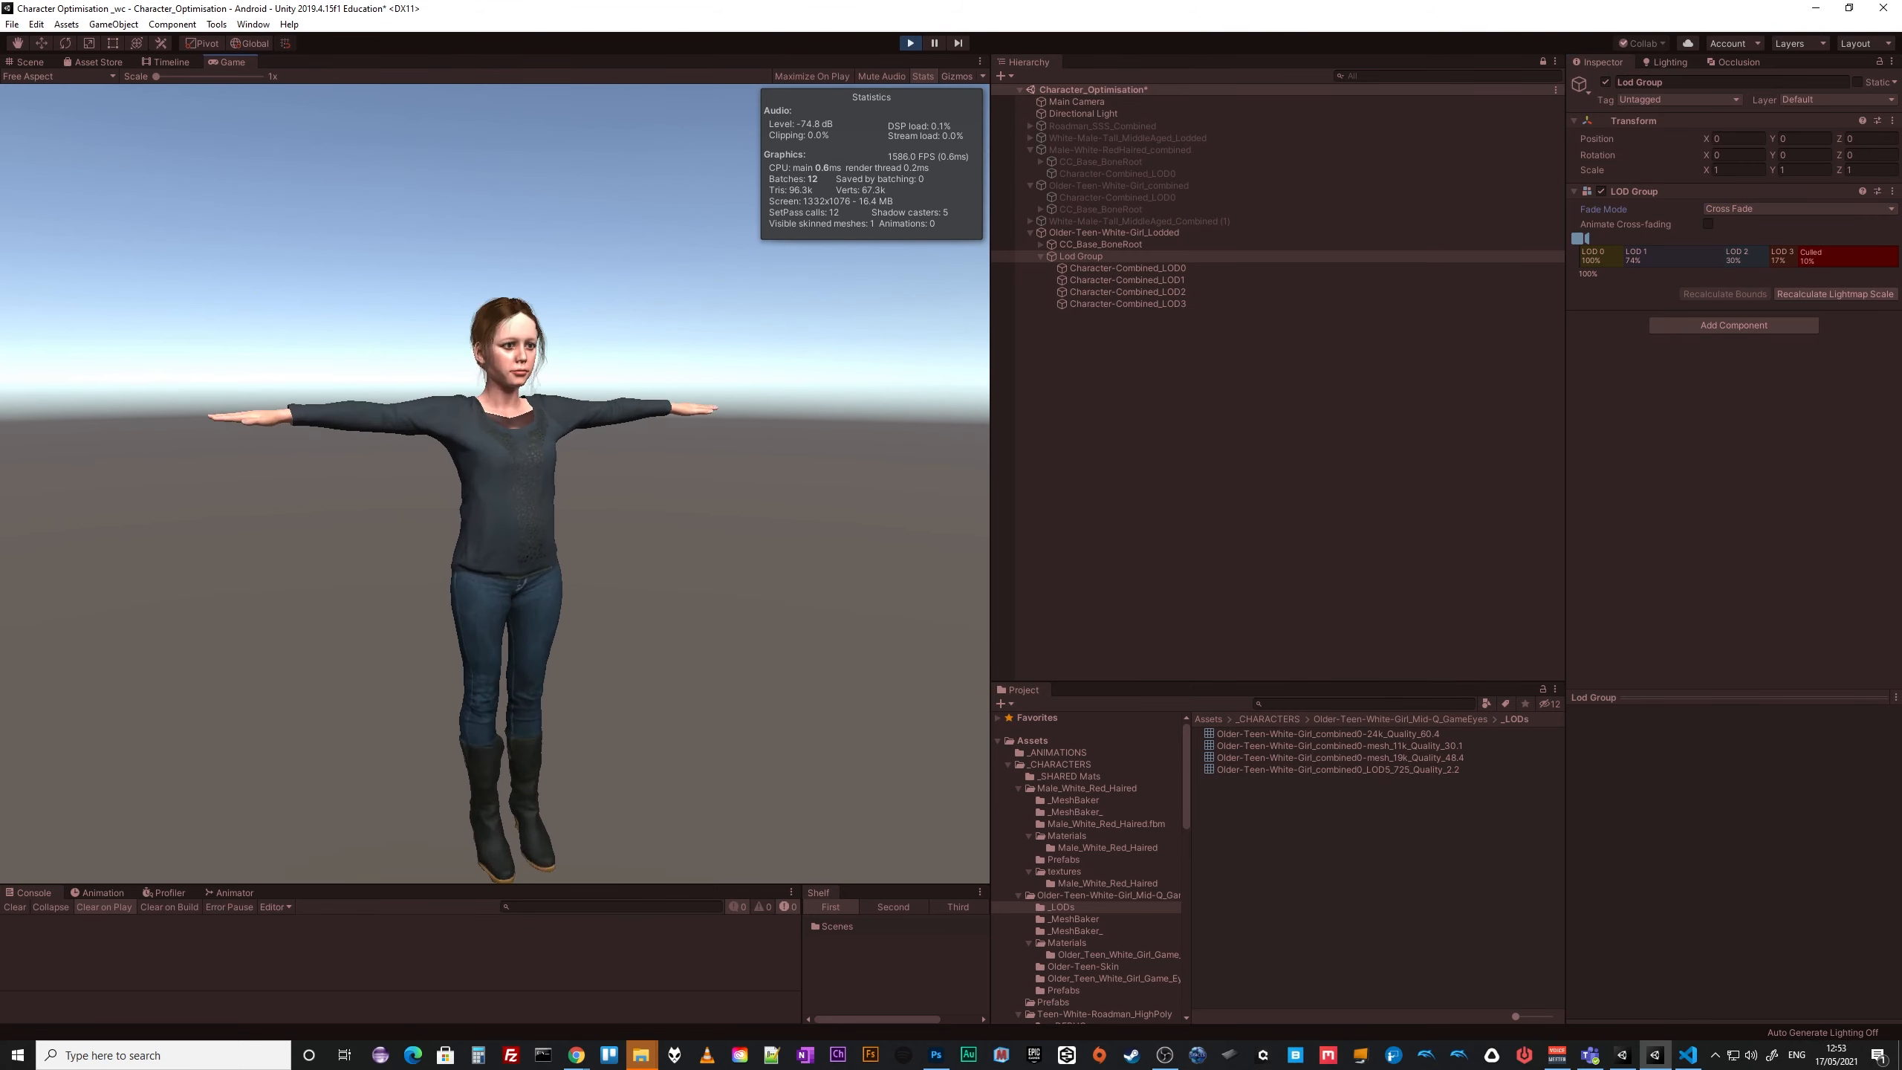
pyautogui.scroll(-1, 495, 482)
pyautogui.scroll(1, 494, 483)
pyautogui.scroll(-2, 495, 483)
pyautogui.scroll(2, 495, 483)
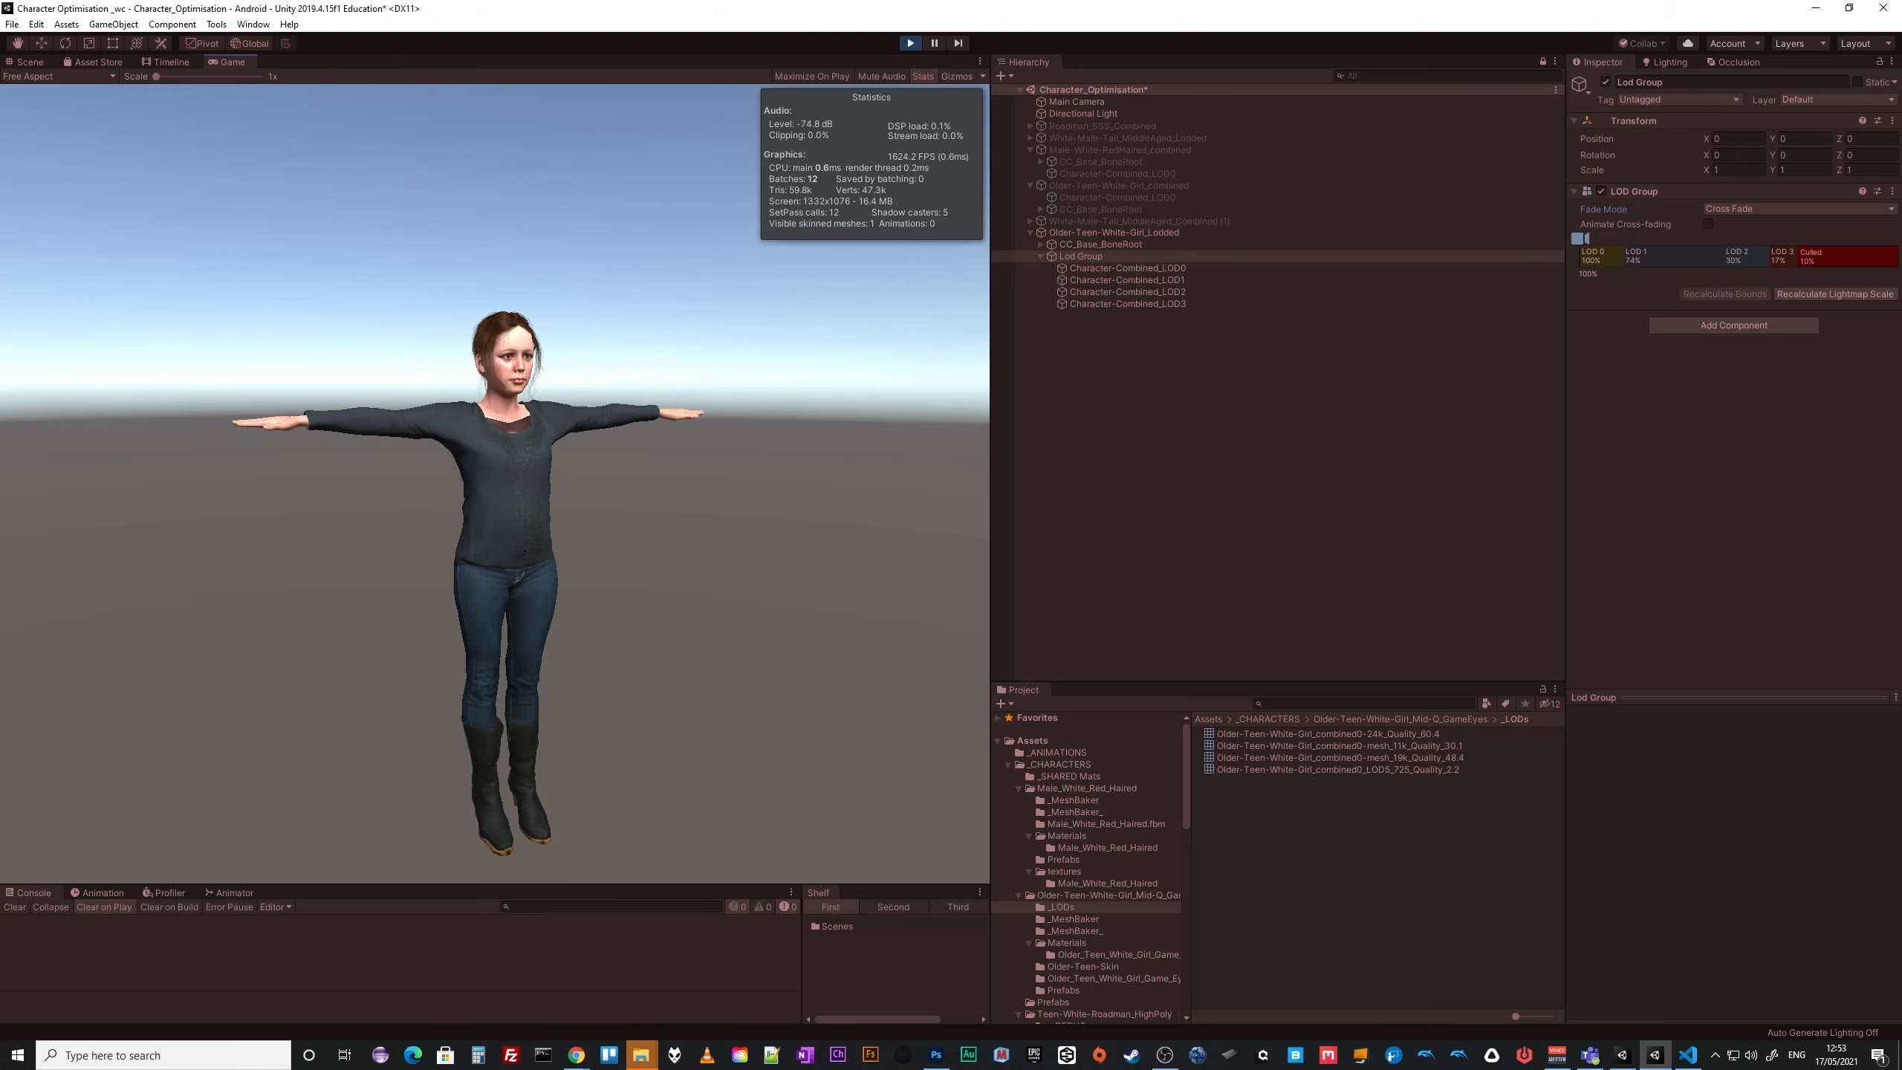
pyautogui.moveTo(494, 483); pyautogui.dragTo(501, 471, button='right')
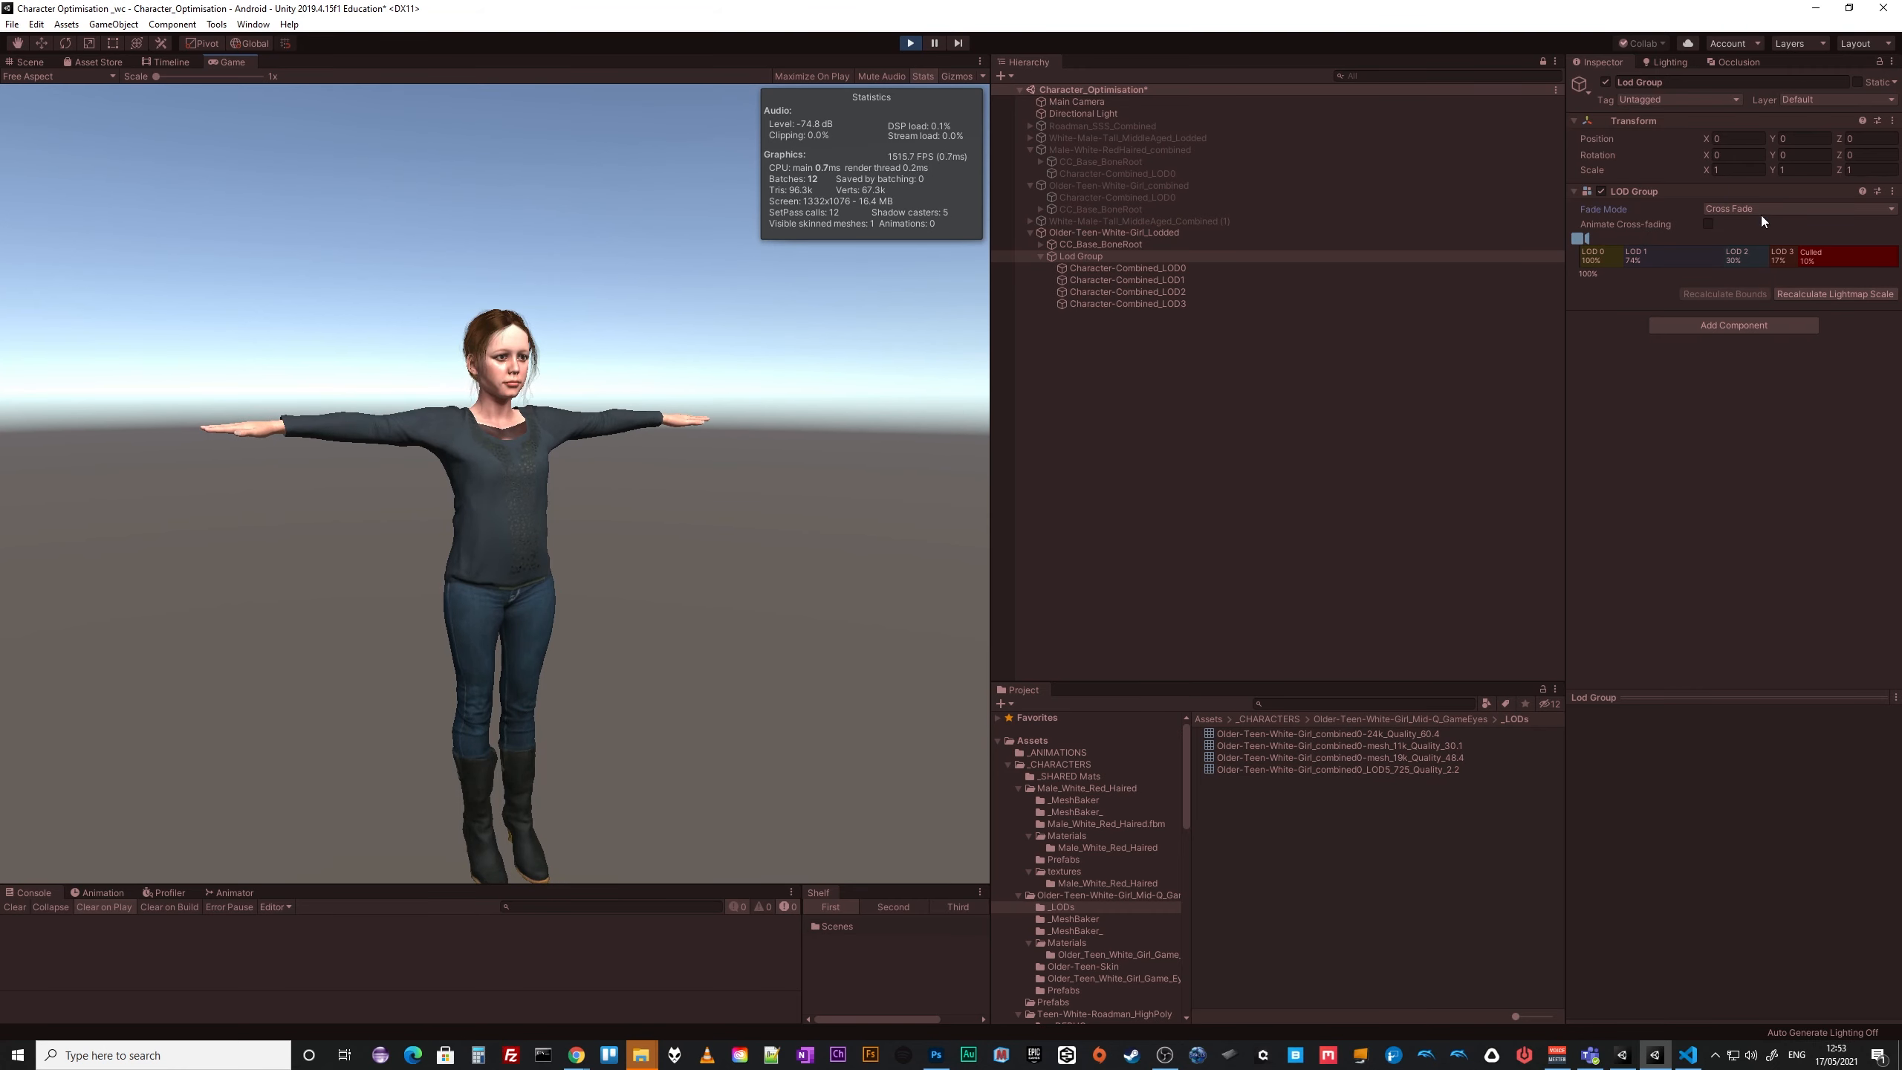
pyautogui.moveTo(722, 448); pyautogui.dragTo(747, 480, button='right')
pyautogui.press('w')
pyautogui.press('s')
pyautogui.press('w')
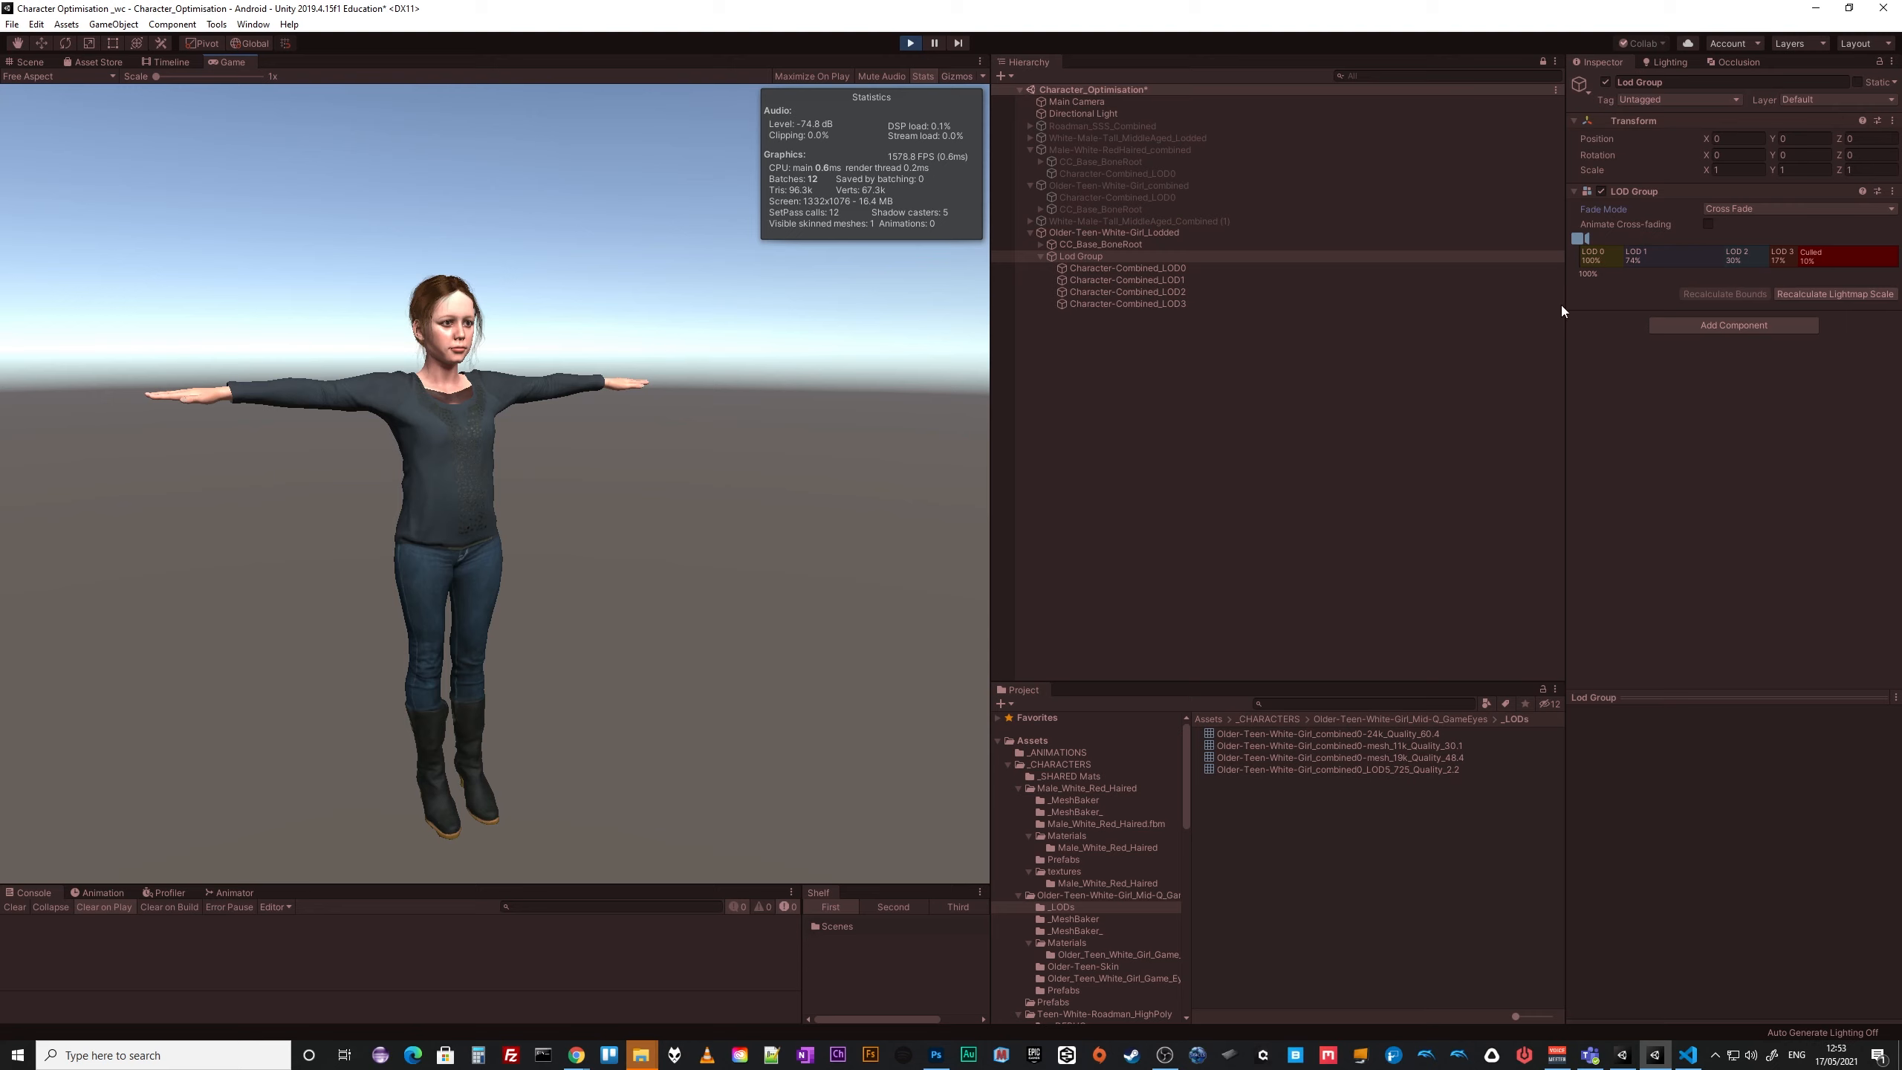
# Check the LOD 0 fade settings and renderer, and set the Lod Group's Fade Mode back to None.
pyautogui.click(1591, 255)
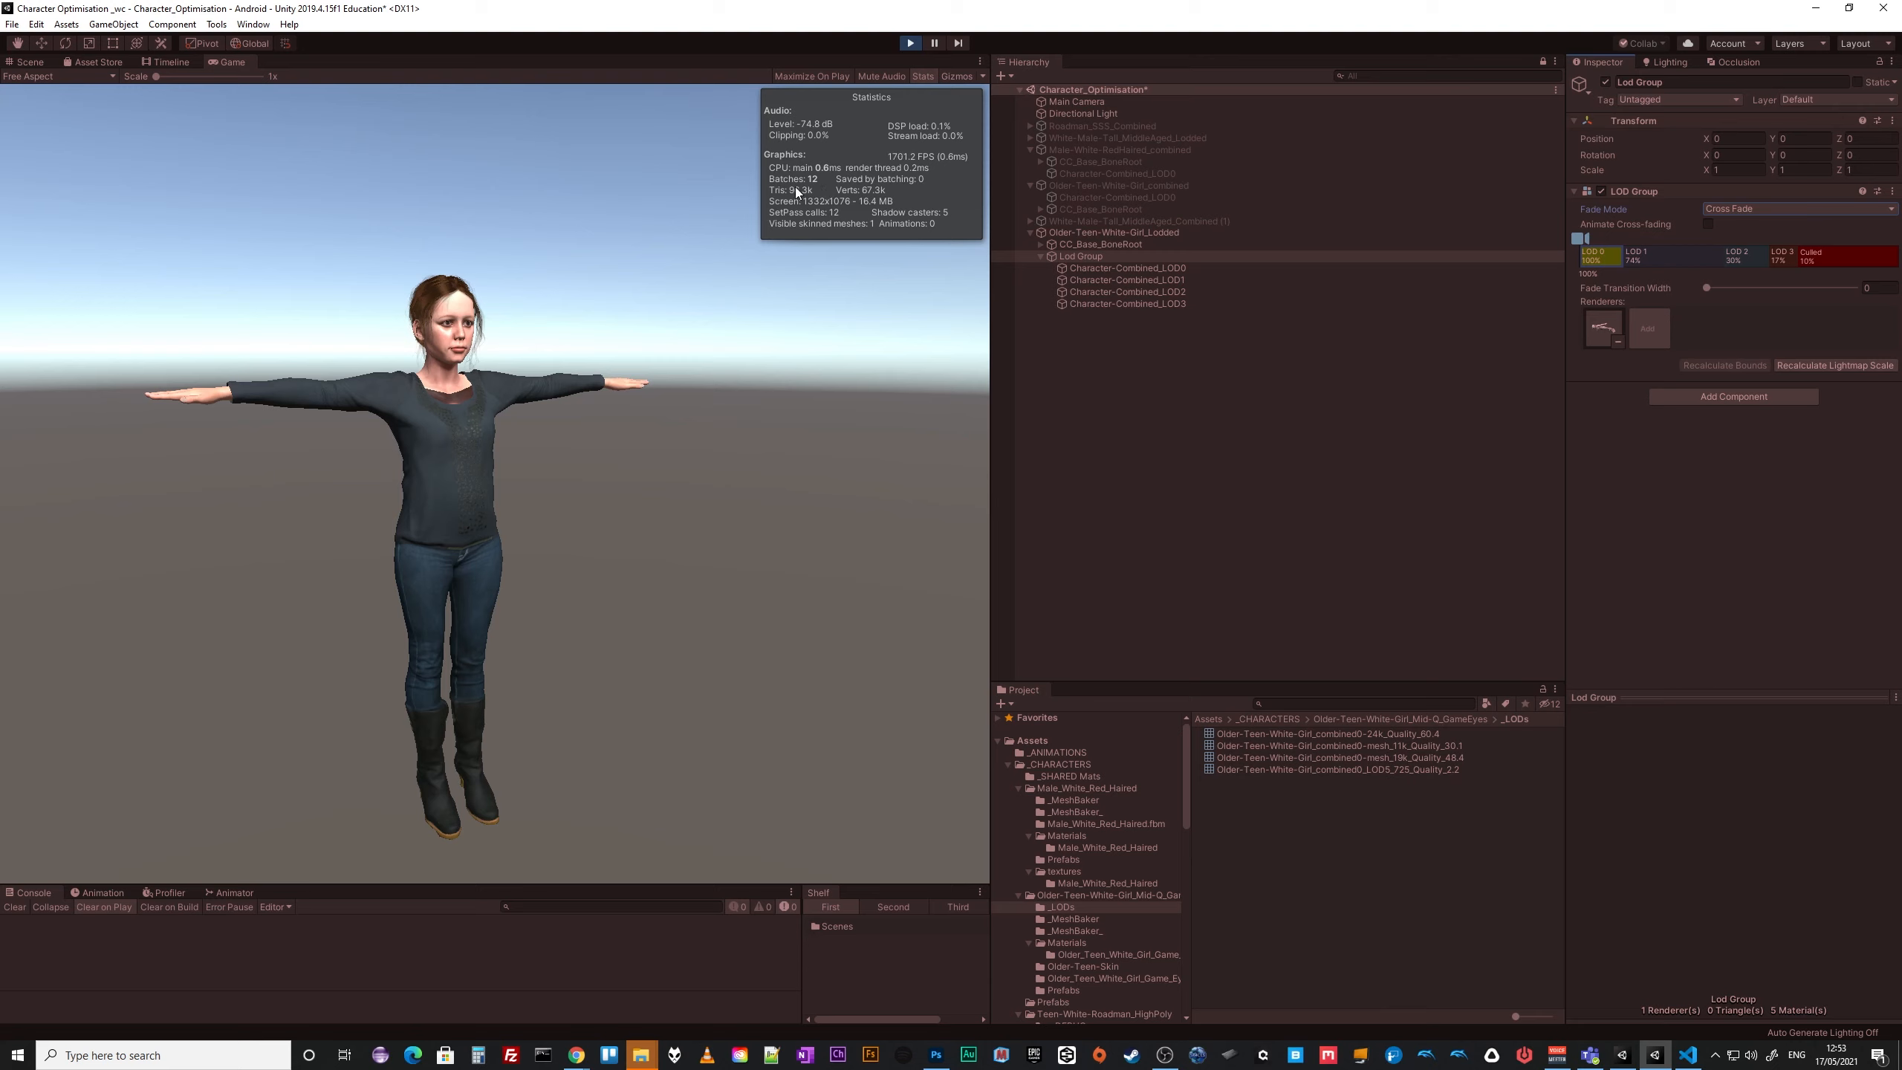
pyautogui.click(1744, 212)
pyautogui.click(1741, 223)
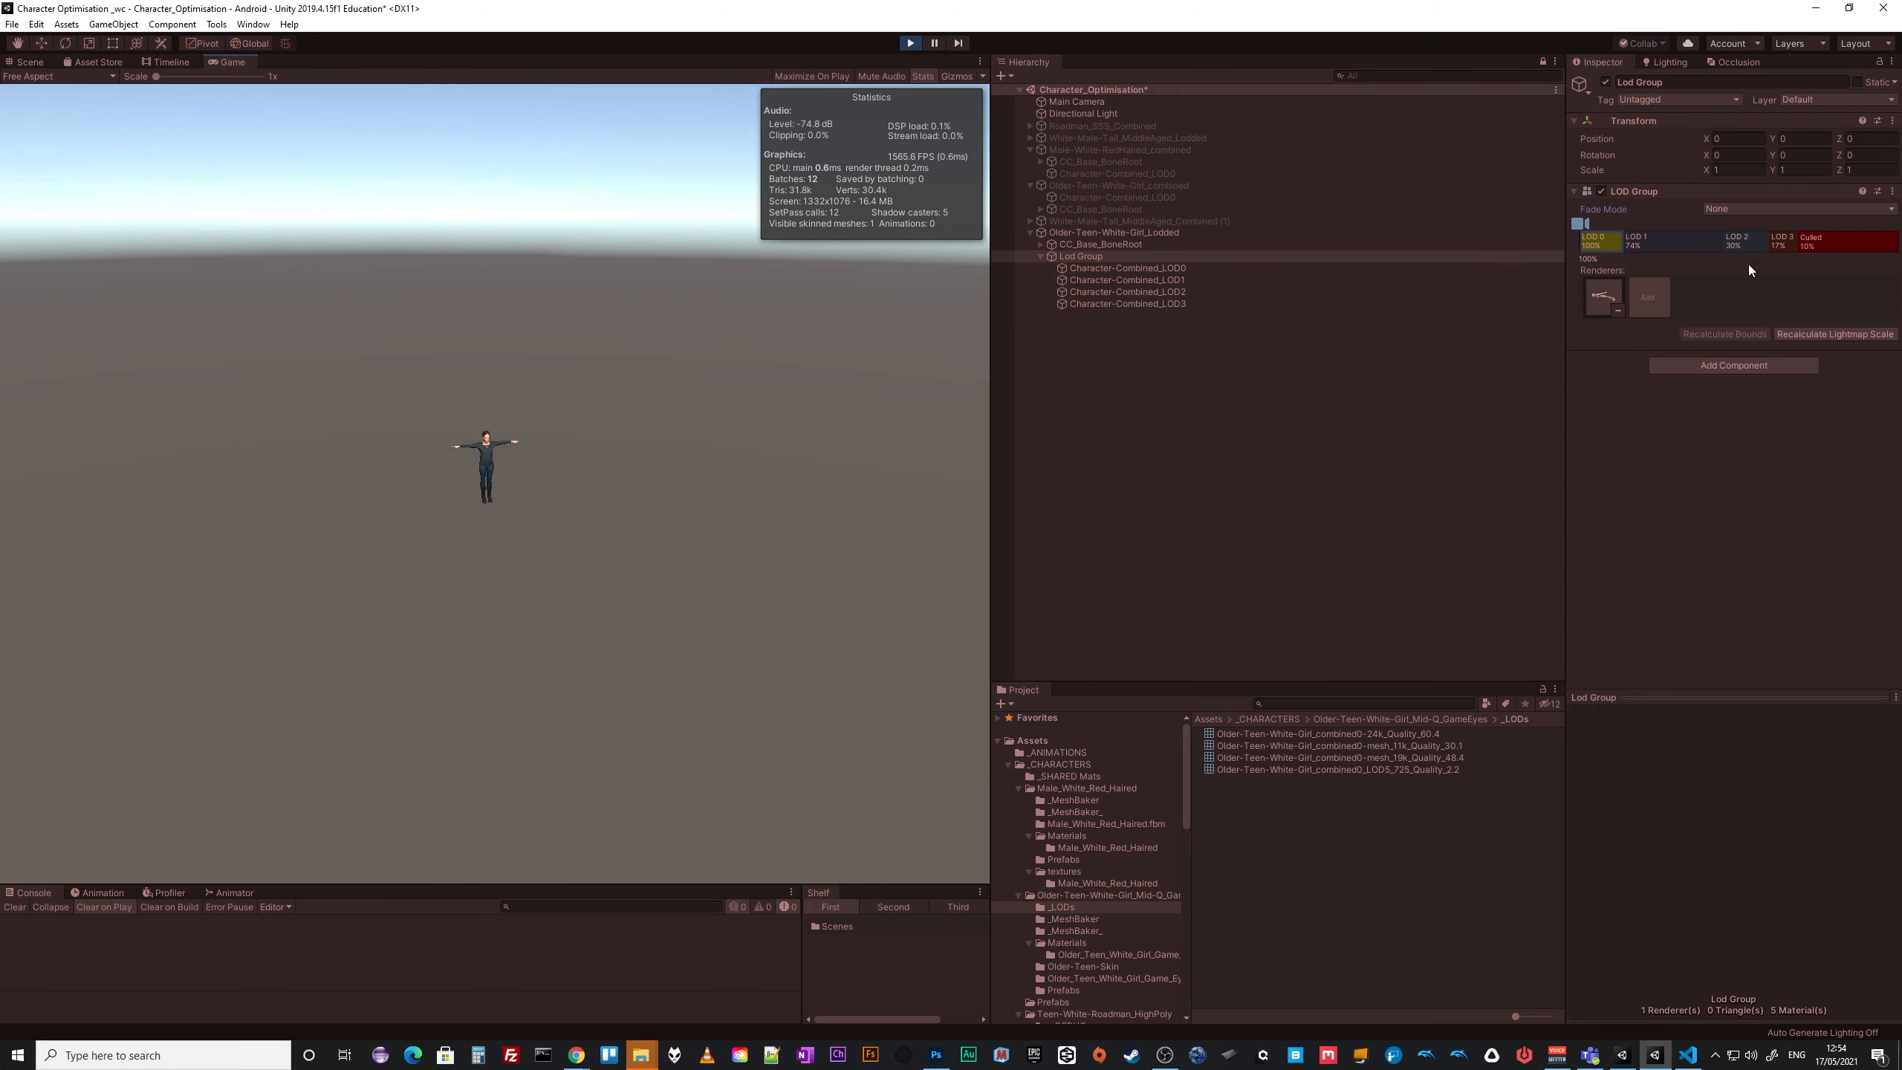
# Set the Lod Group transitions to about 57% for LOD 2, 14% for LOD 3 and 2% for Culled.
pyautogui.moveTo(1726, 239); pyautogui.dragTo(1657, 240)
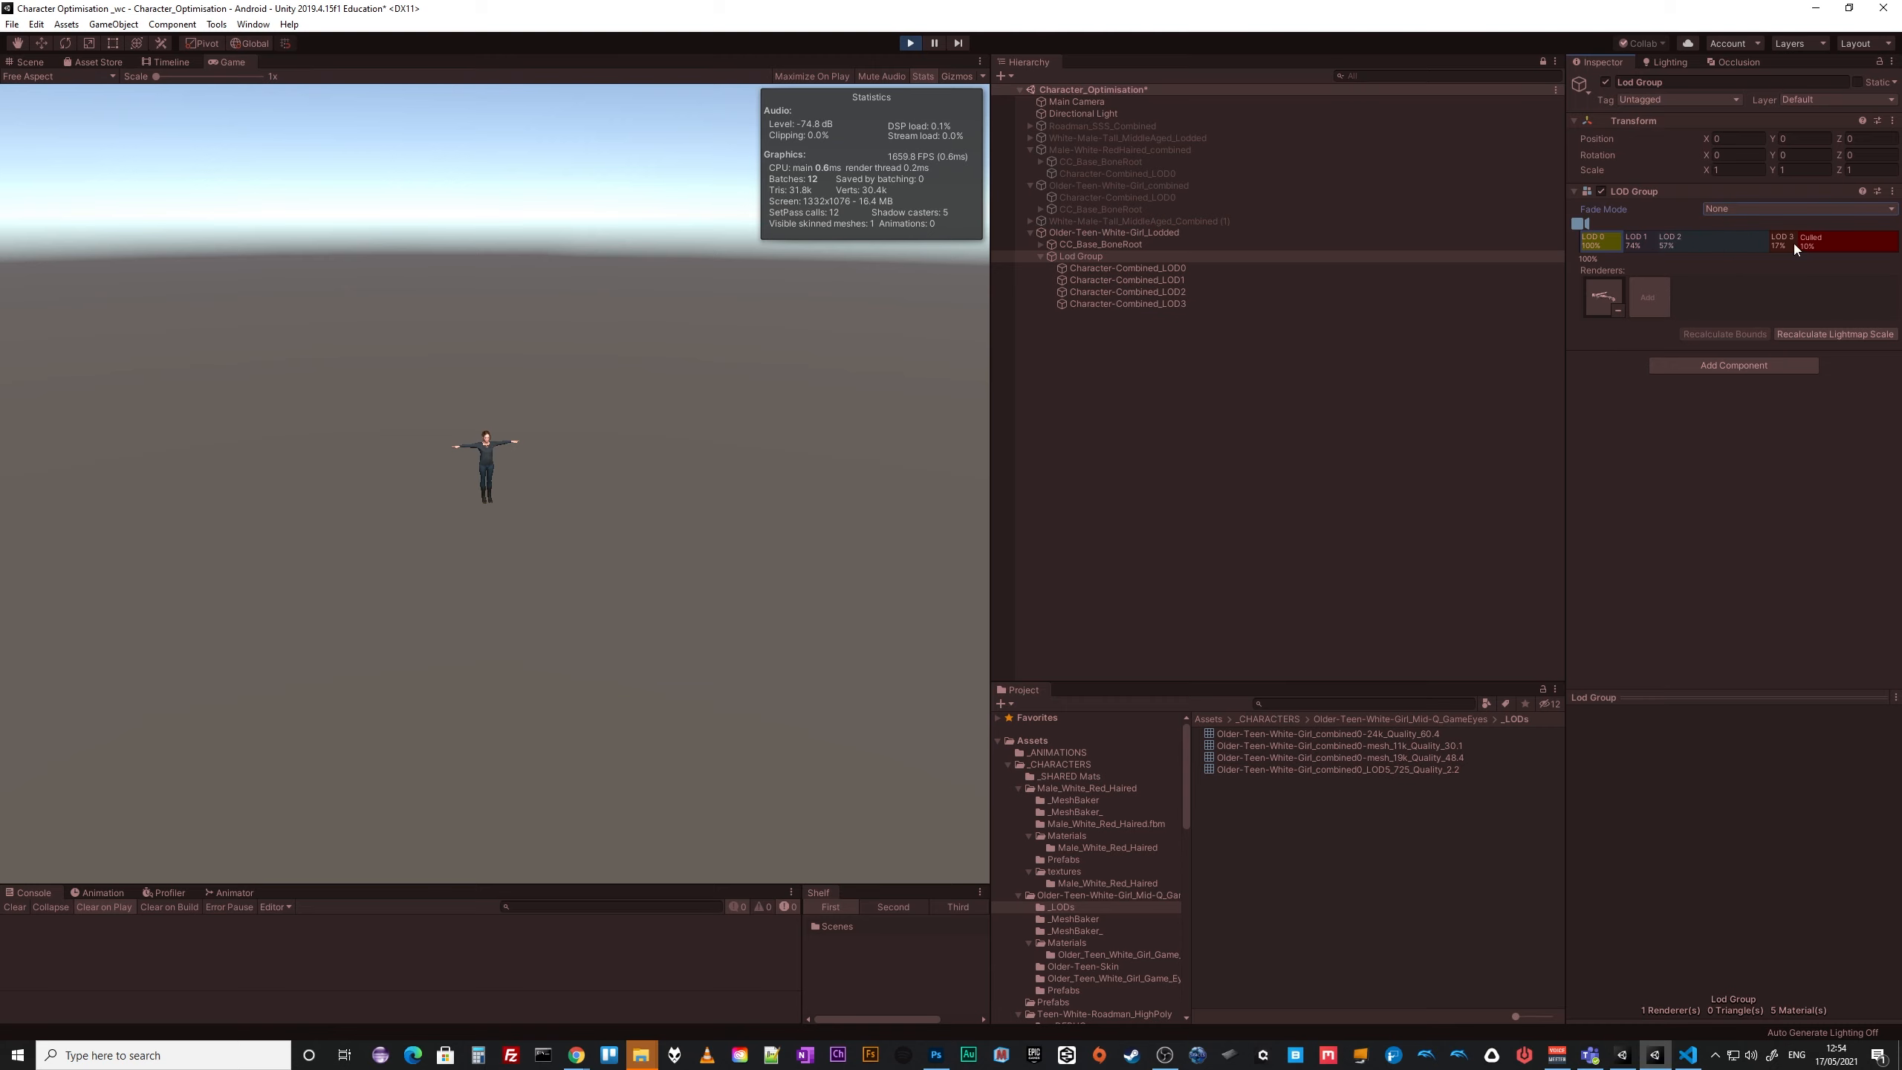
pyautogui.moveTo(1772, 241); pyautogui.dragTo(1847, 237)
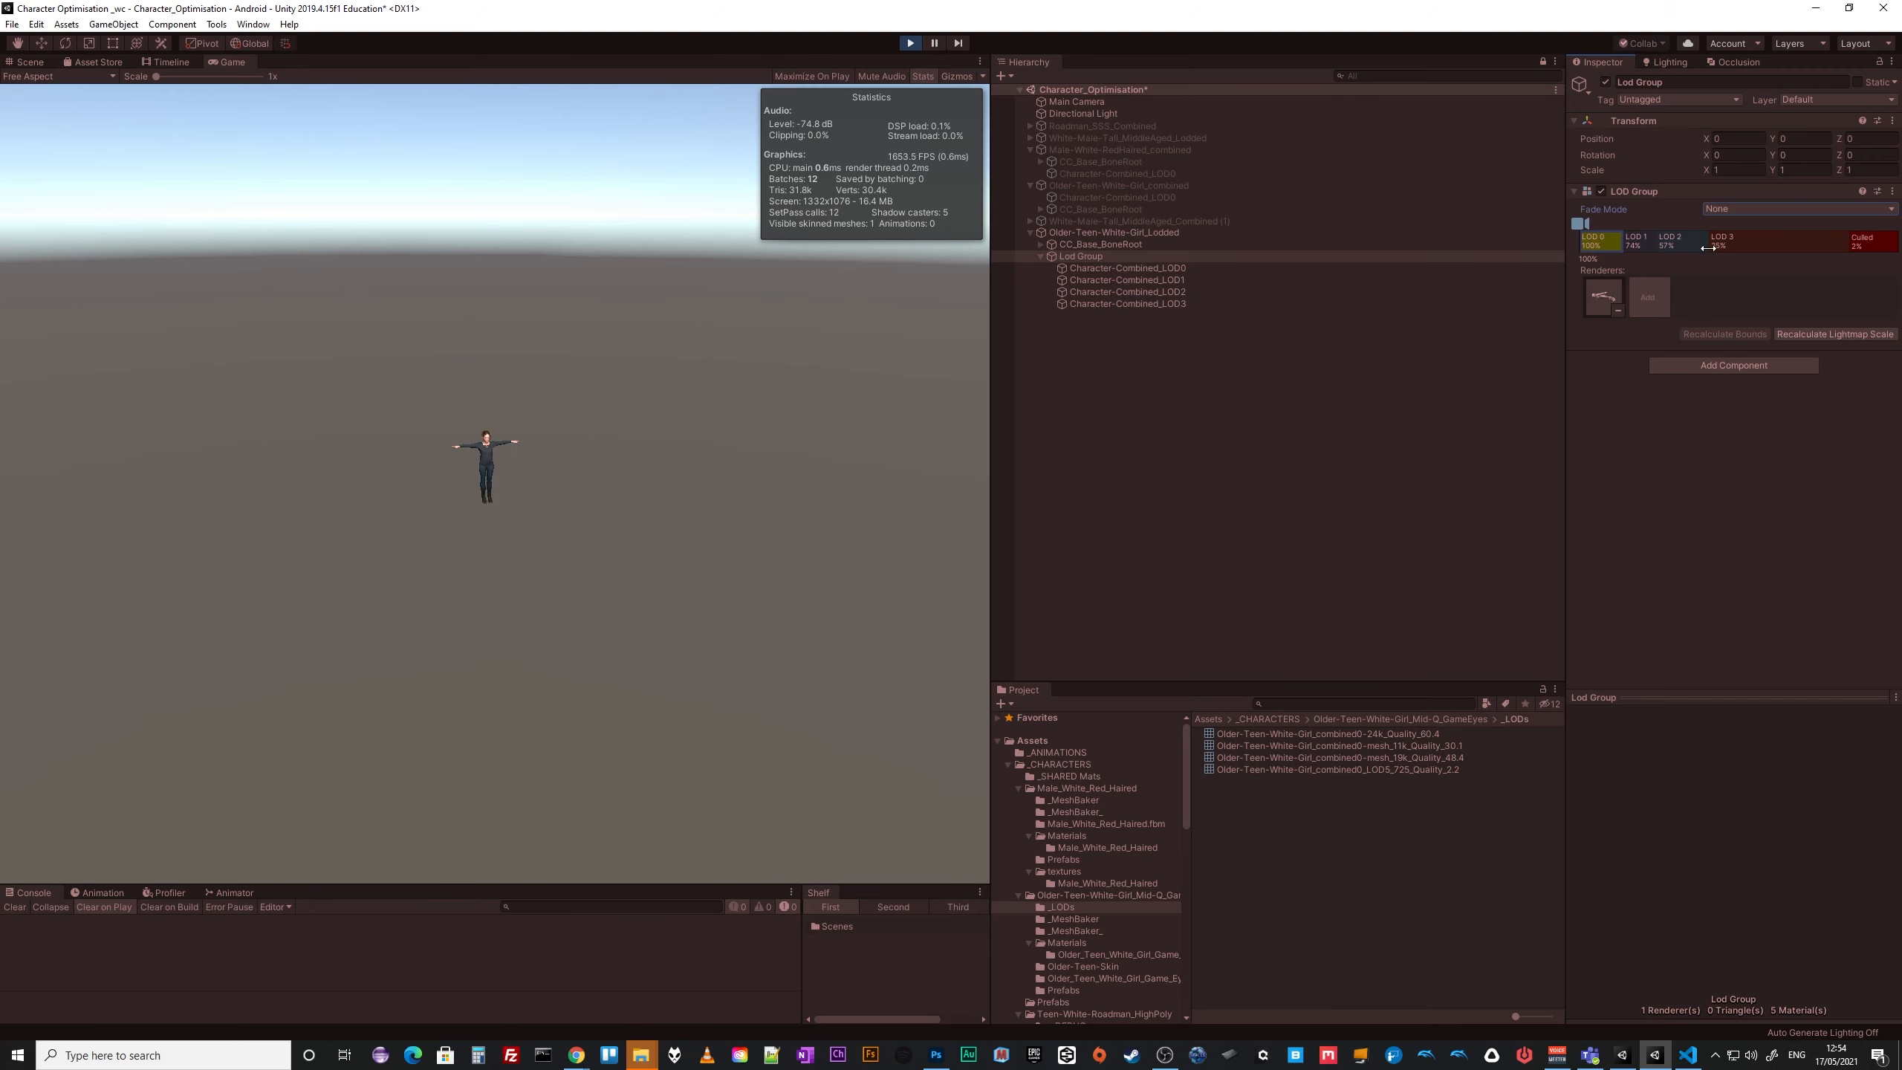
pyautogui.moveTo(1710, 246); pyautogui.dragTo(1779, 246)
# Check LOD 3's renderer and the mesh assigned to Character-Combined_LOD3, and return to the Lod Group.
pyautogui.click(1798, 244)
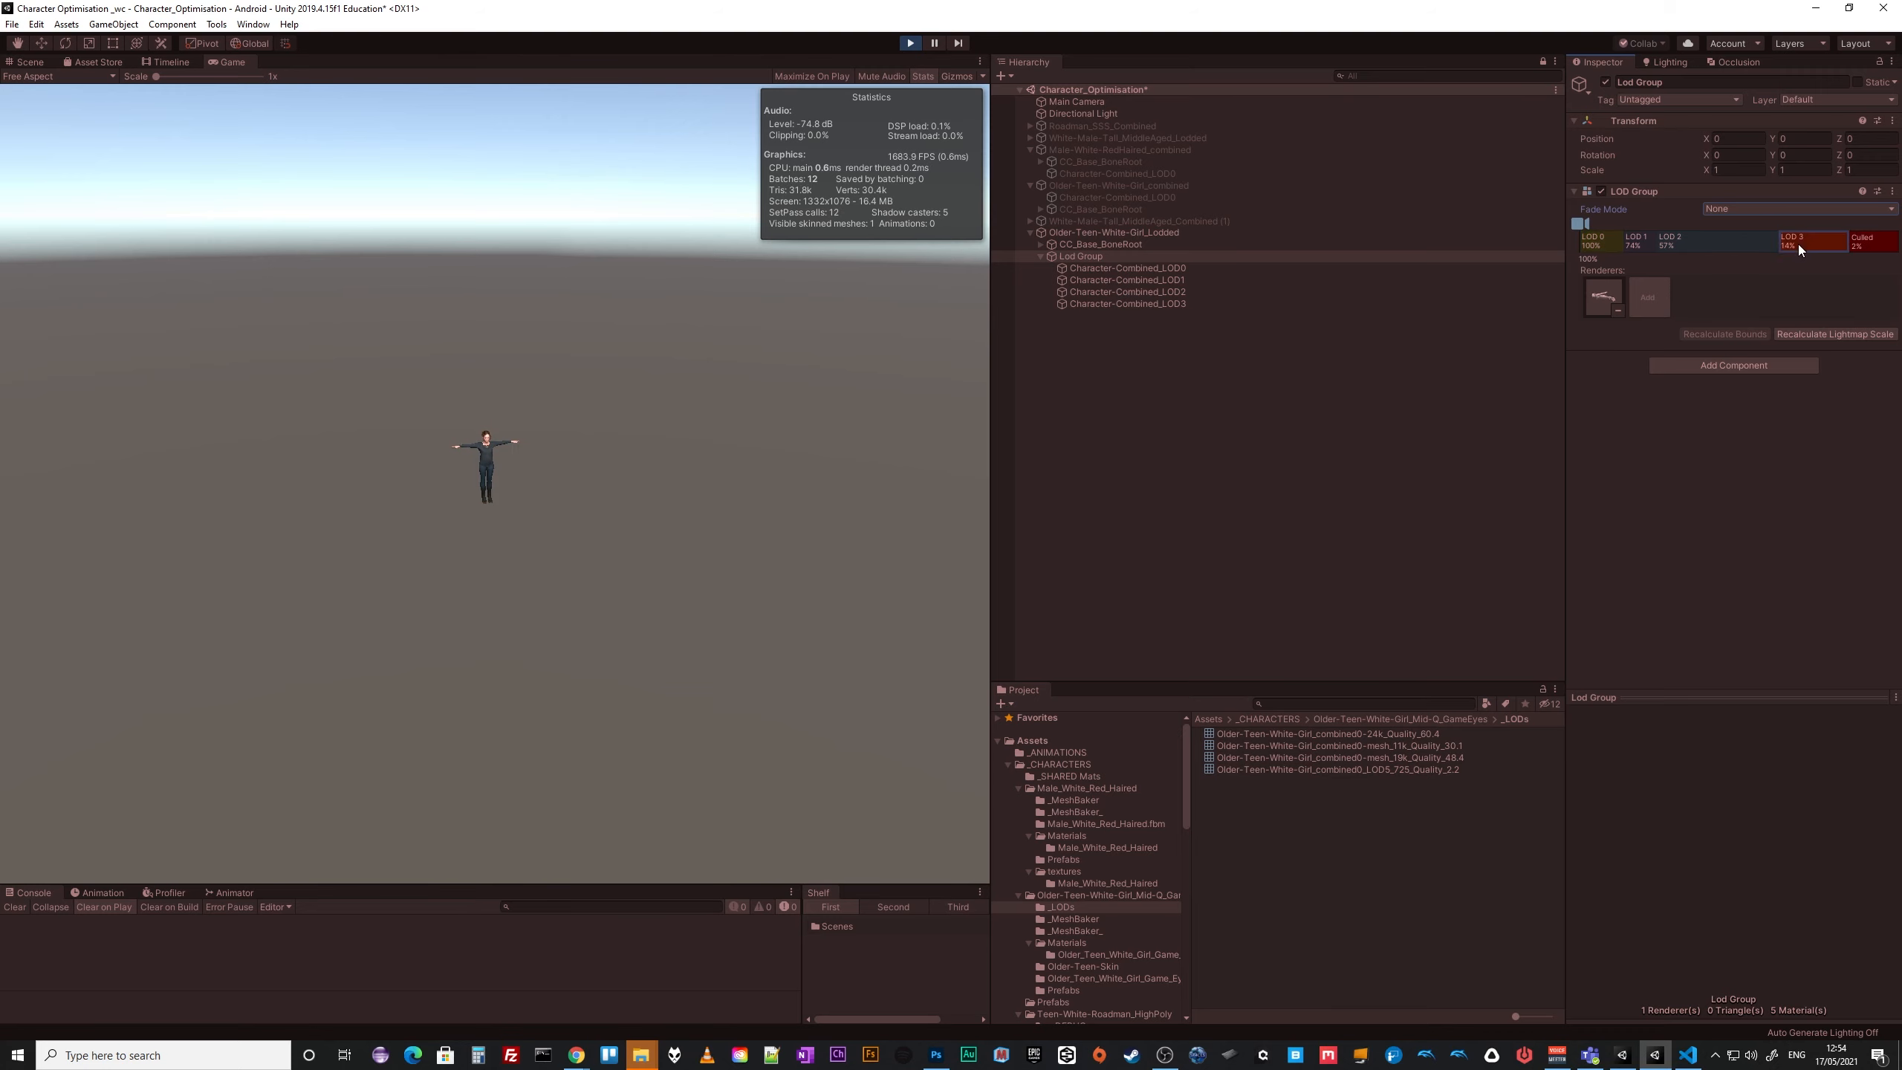
pyautogui.click(1595, 303)
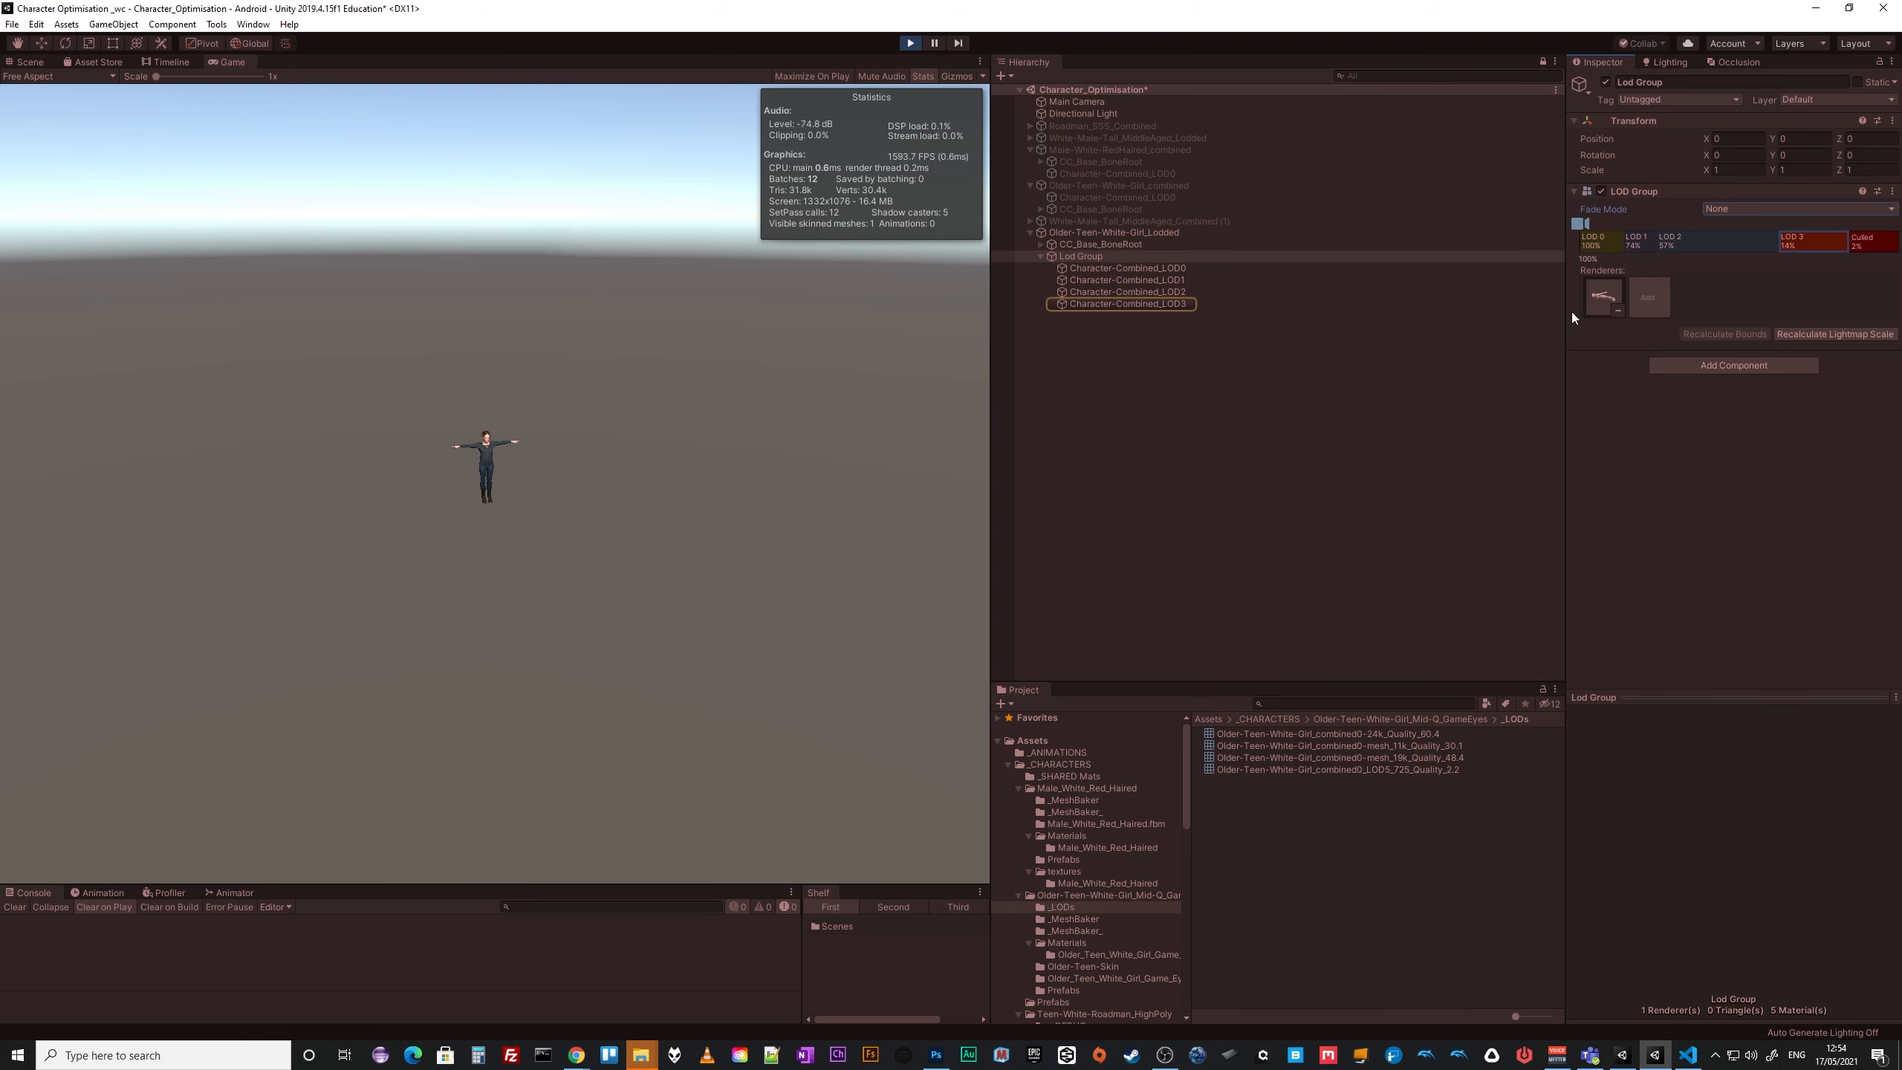
pyautogui.click(1158, 304)
pyautogui.click(1774, 317)
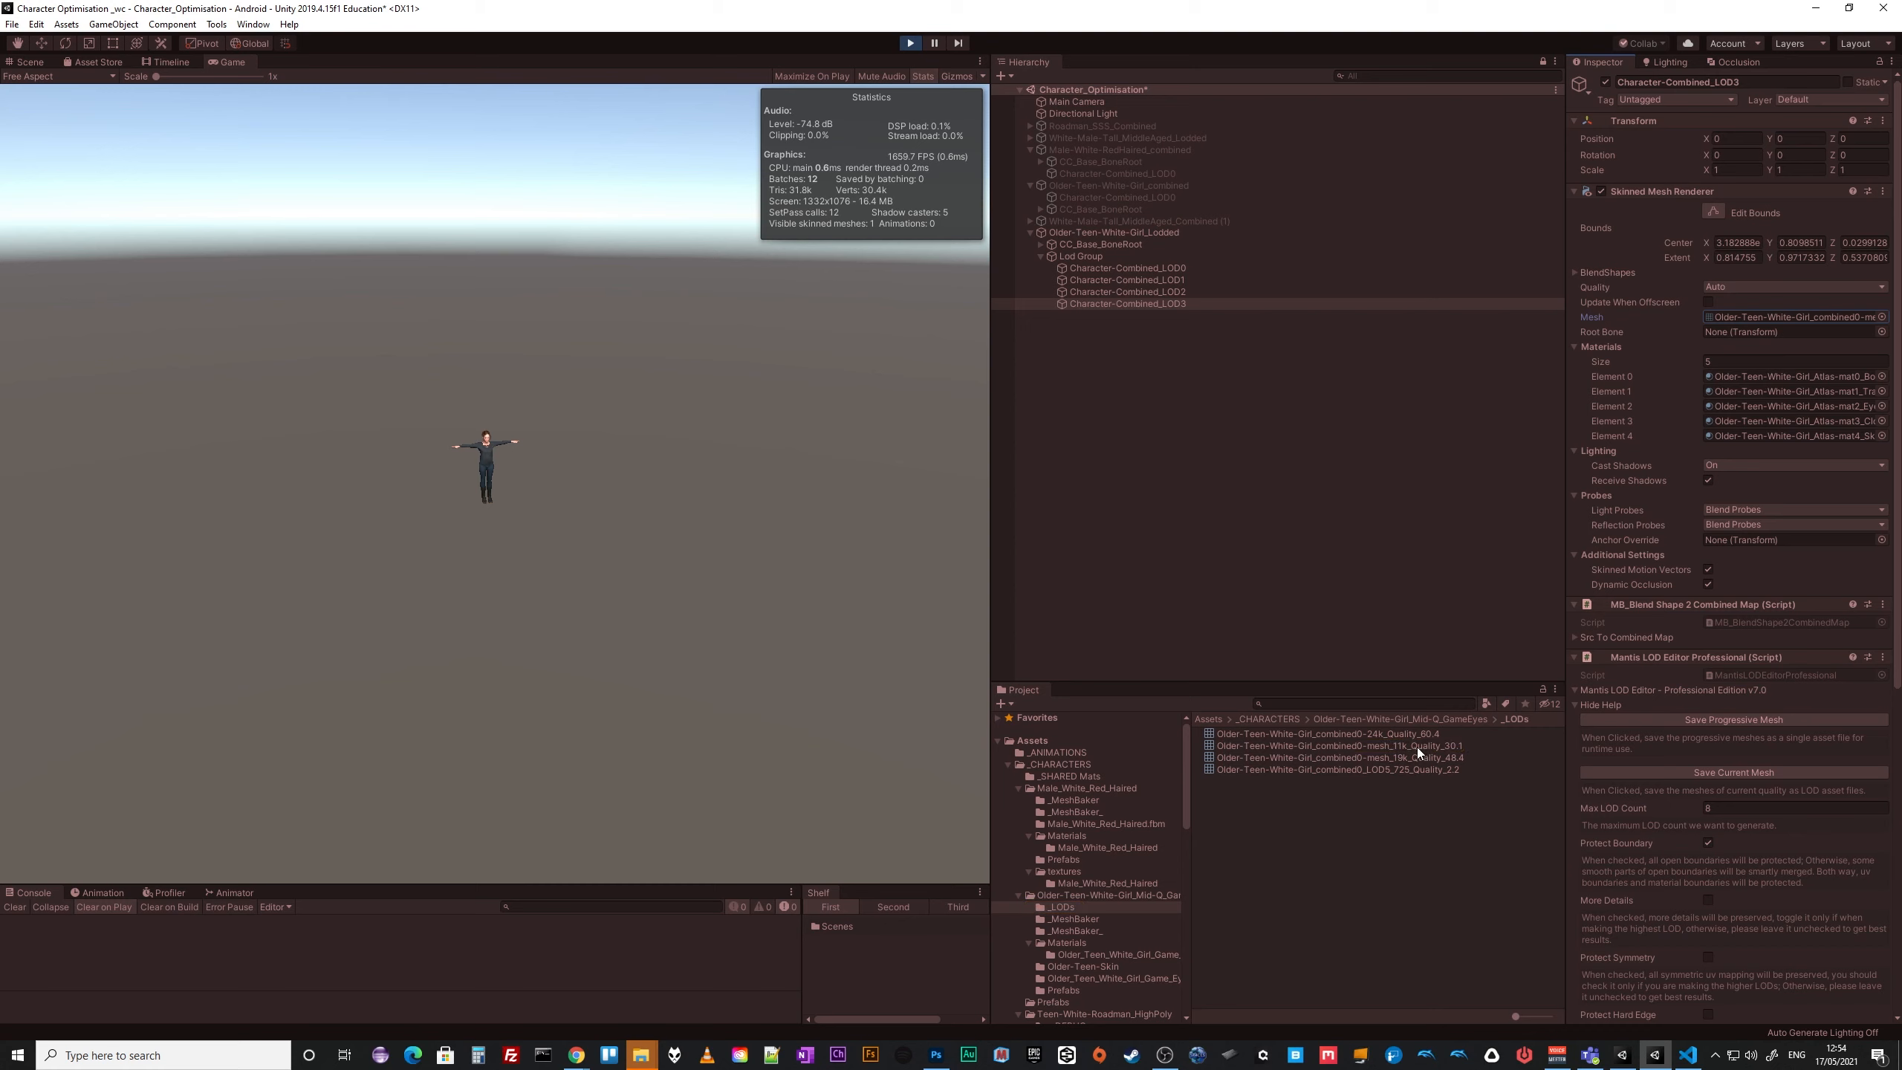
pyautogui.click(1103, 257)
# Move the camera from far away up close to the character and back to test all the LOD transitions.
pyautogui.click(742, 543)
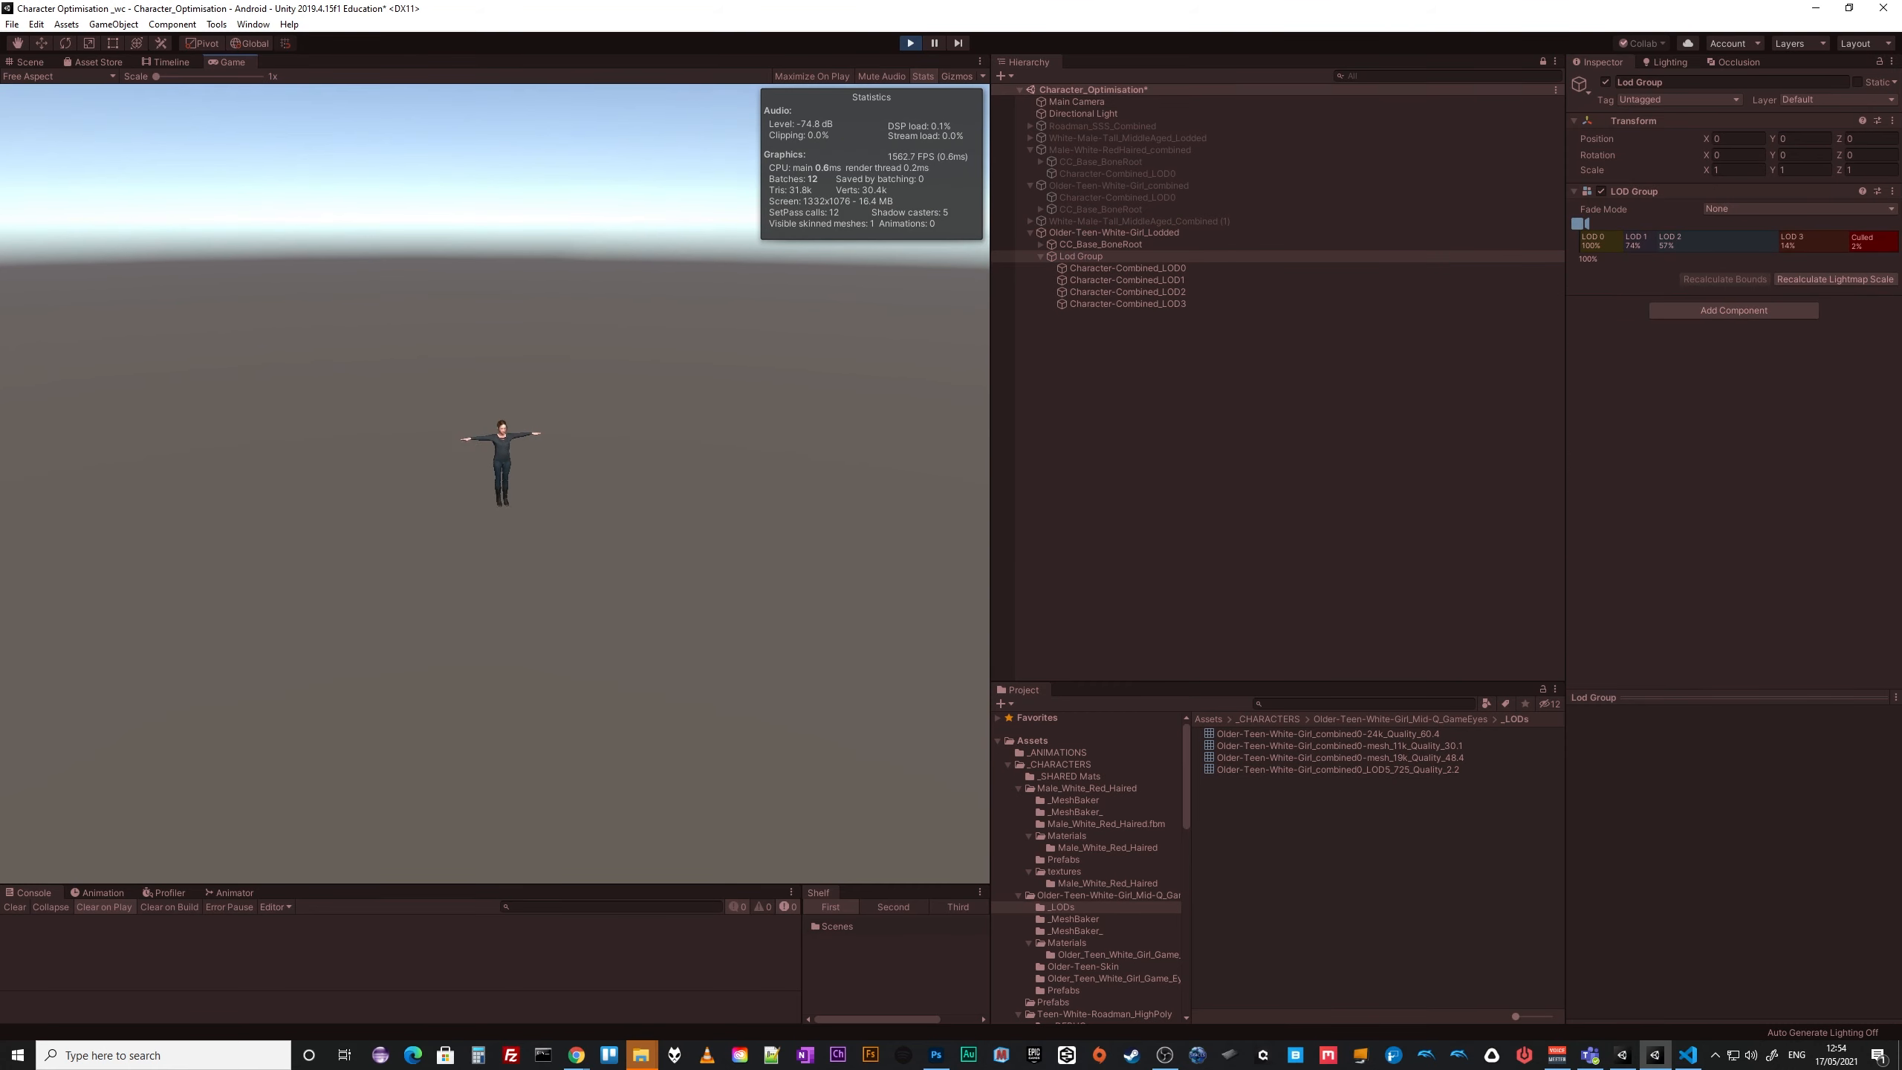
pyautogui.press('w')
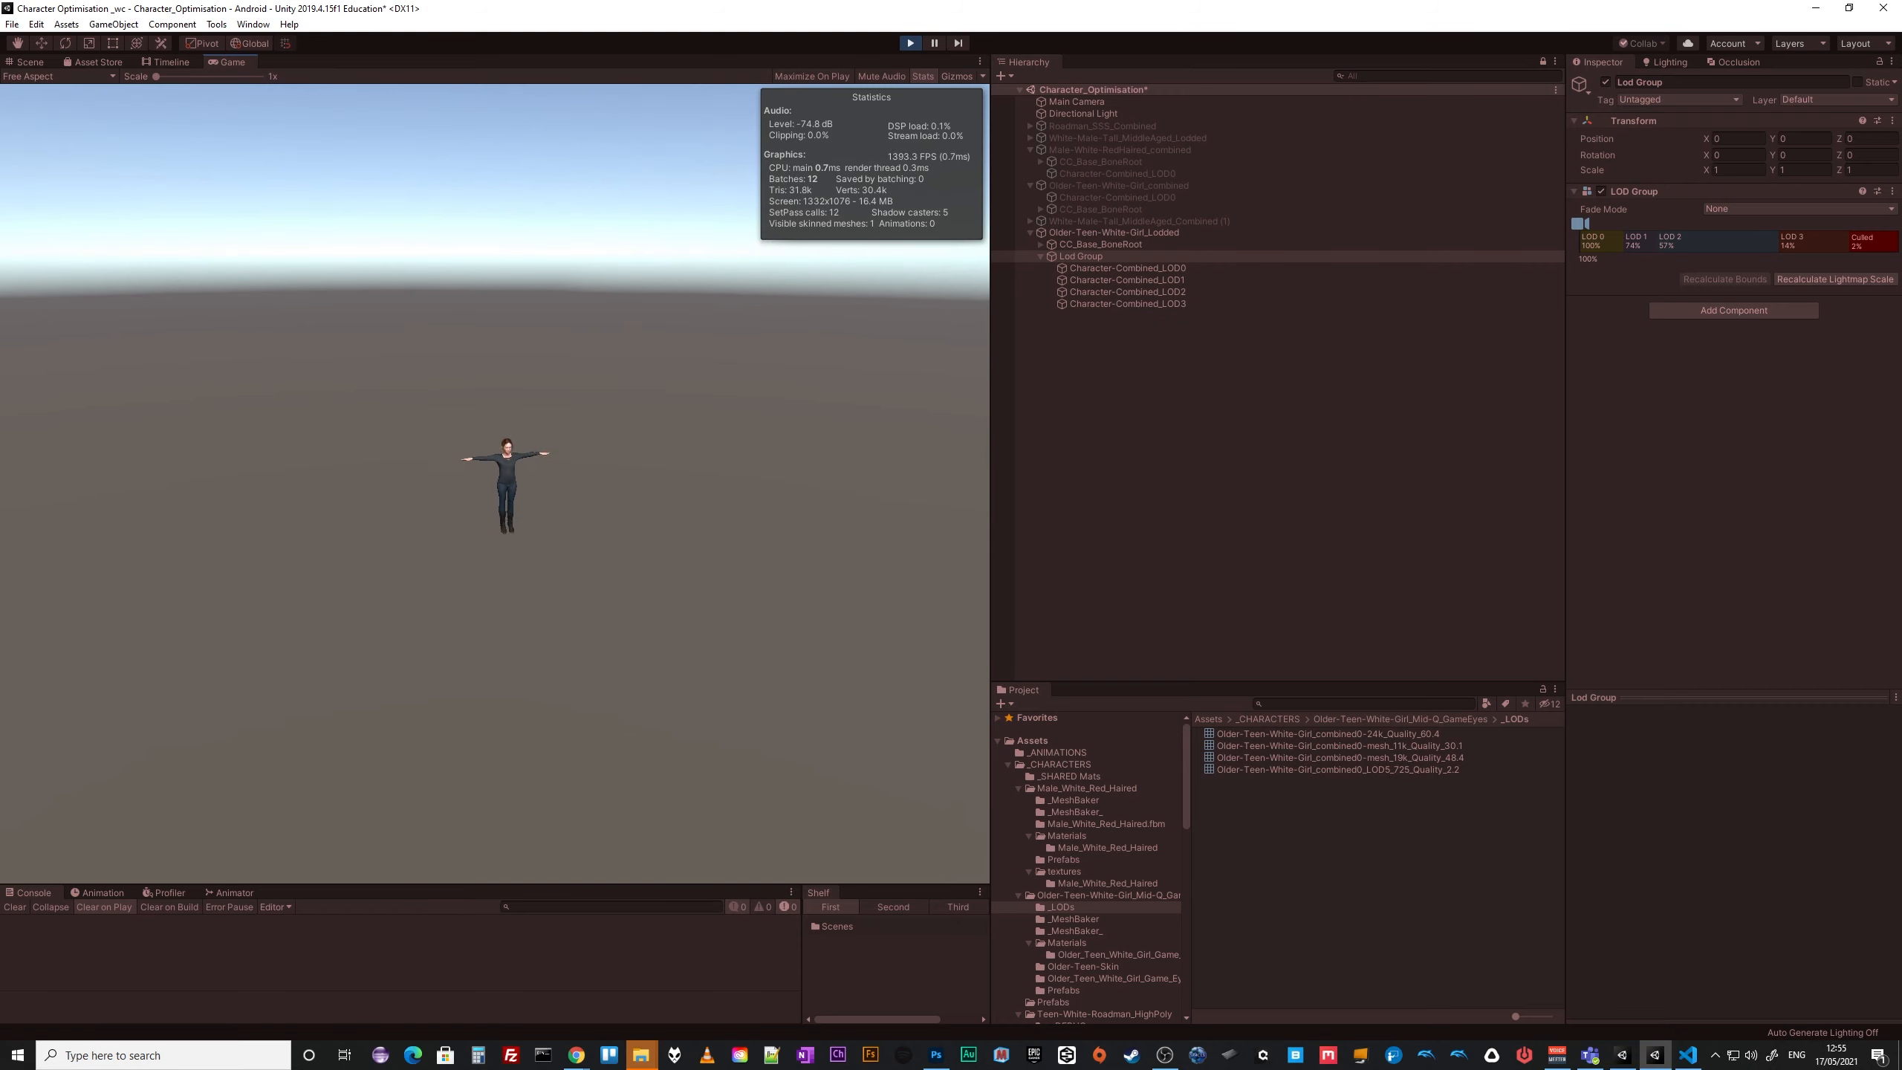
pyautogui.press('w')
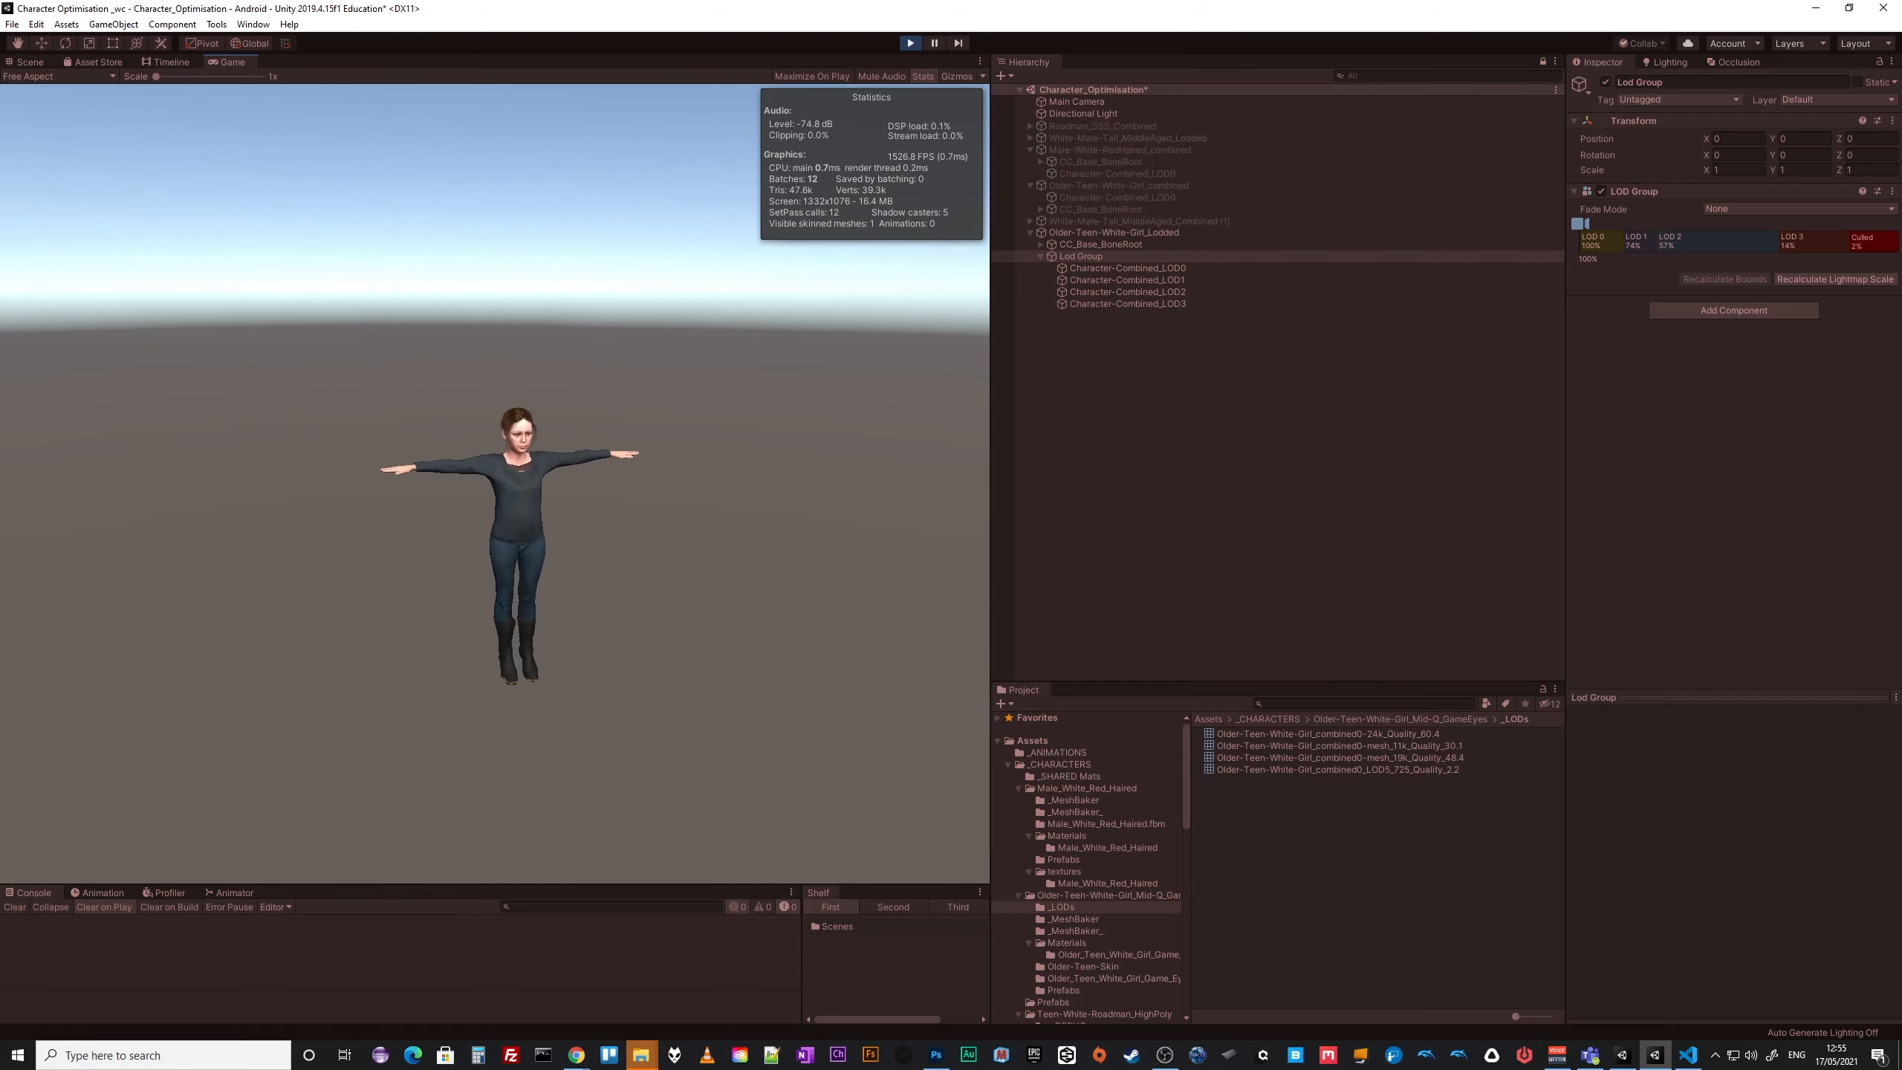
pyautogui.press('w')
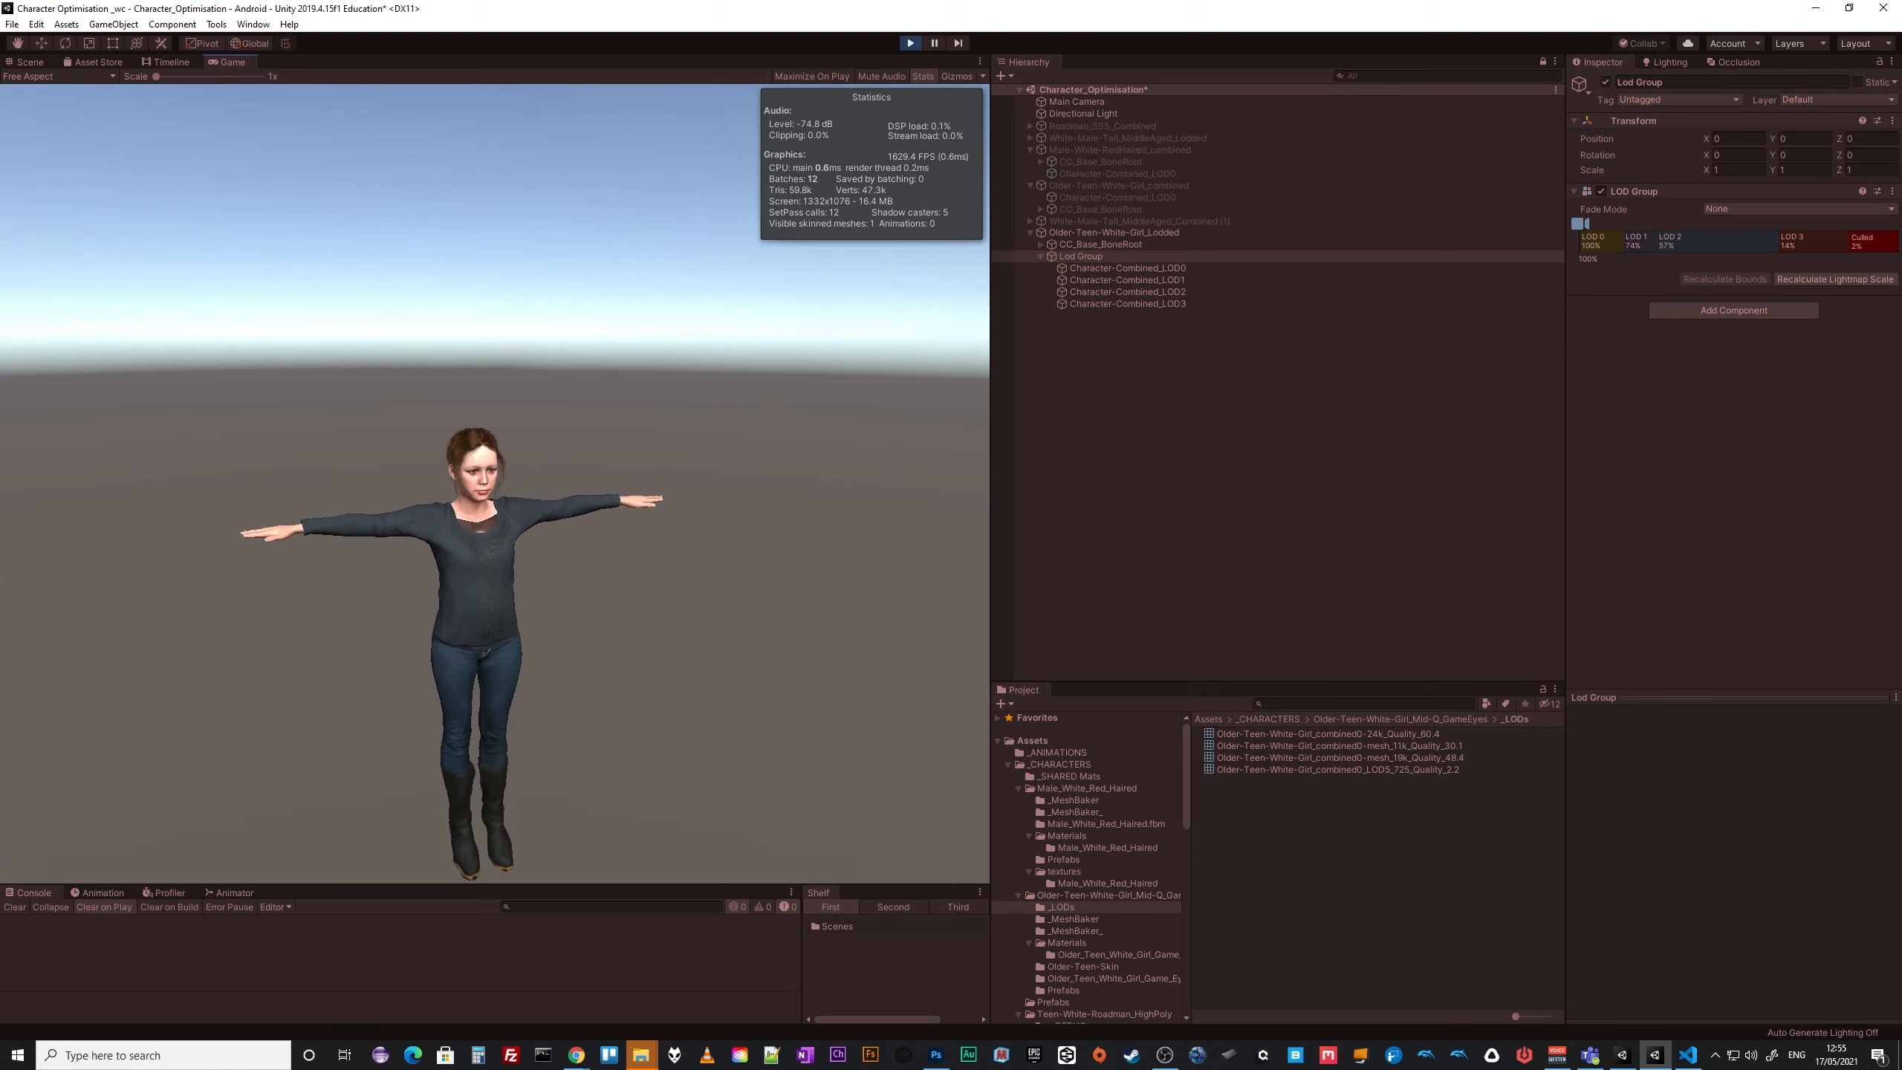
pyautogui.press('w')
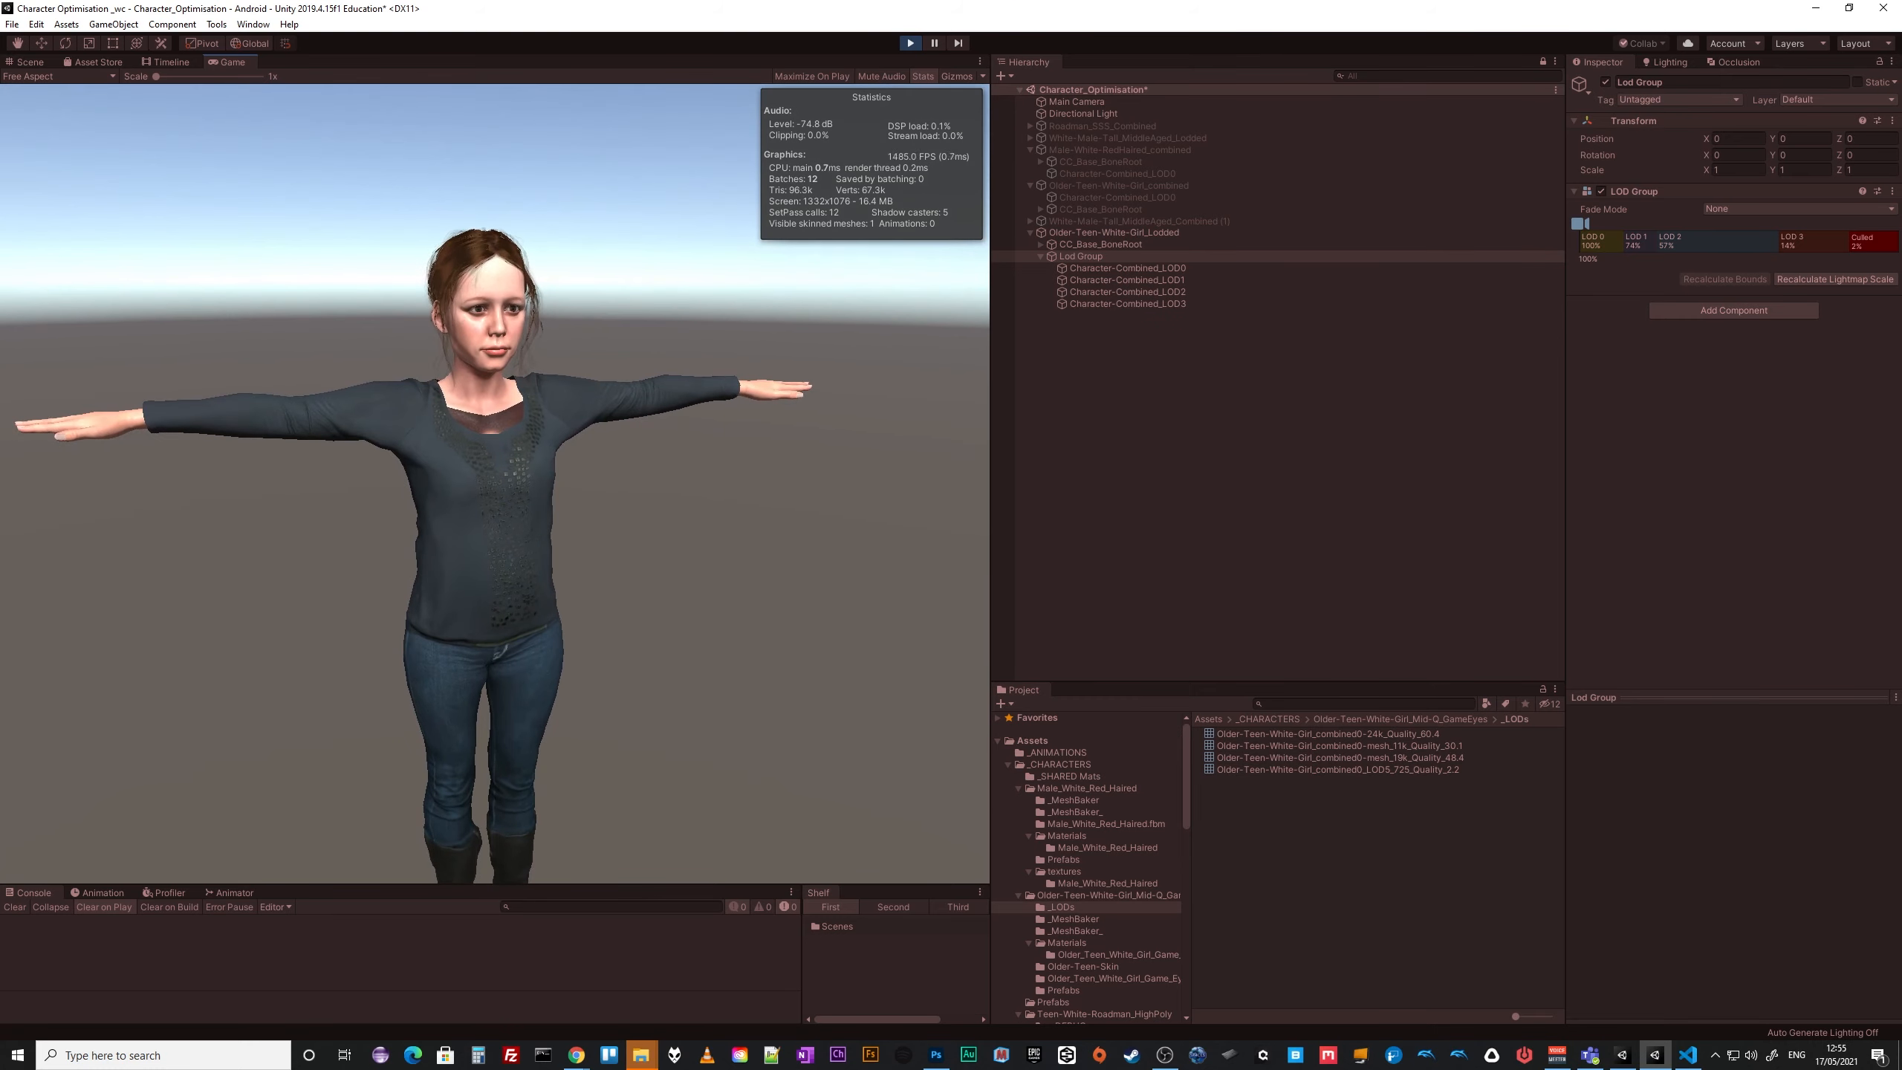
pyautogui.press('s')
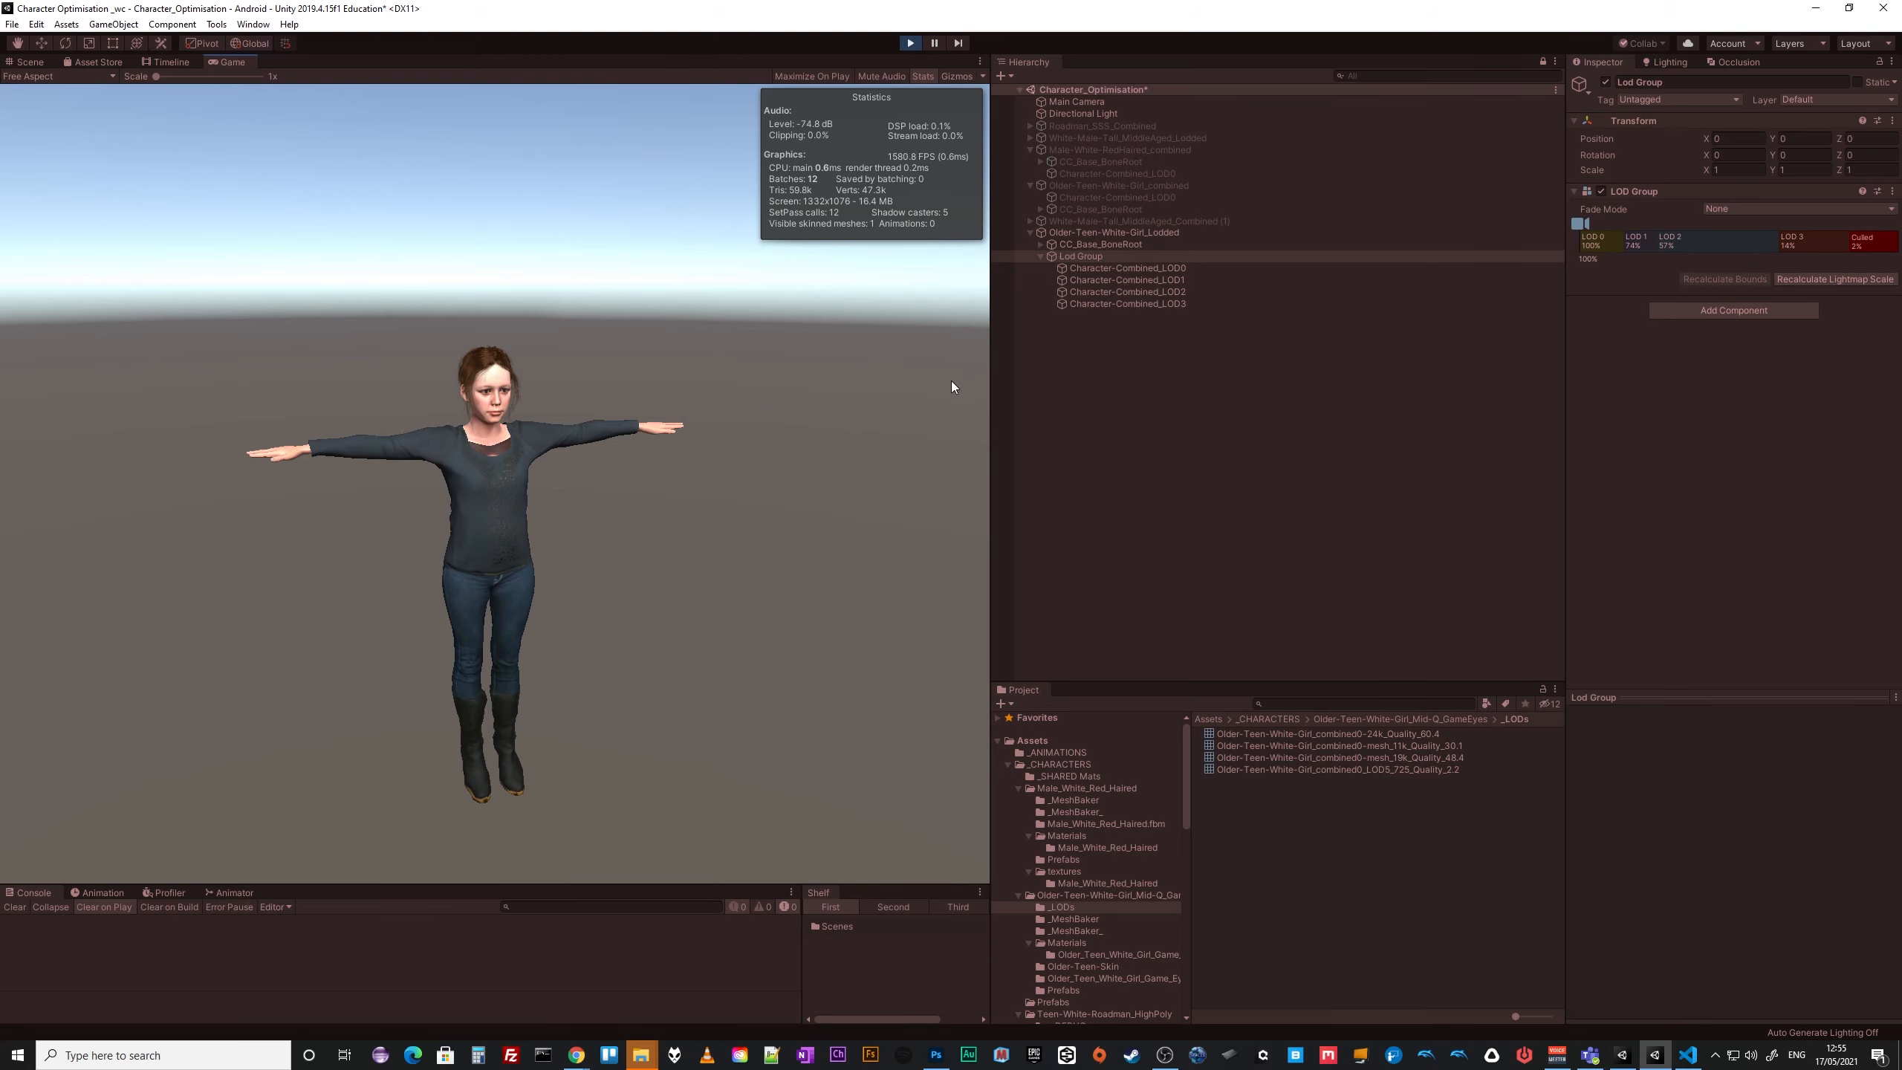
# Set the transitions to about 60% for LOD 1 and 33% for LOD 2, and delete the LOD 2 level.
pyautogui.moveTo(1652, 239)
pyautogui.mouseDown()
pyautogui.moveTo(1714, 238)
pyautogui.moveTo(1651, 241)
pyautogui.mouseUp()
pyautogui.click(1810, 247)
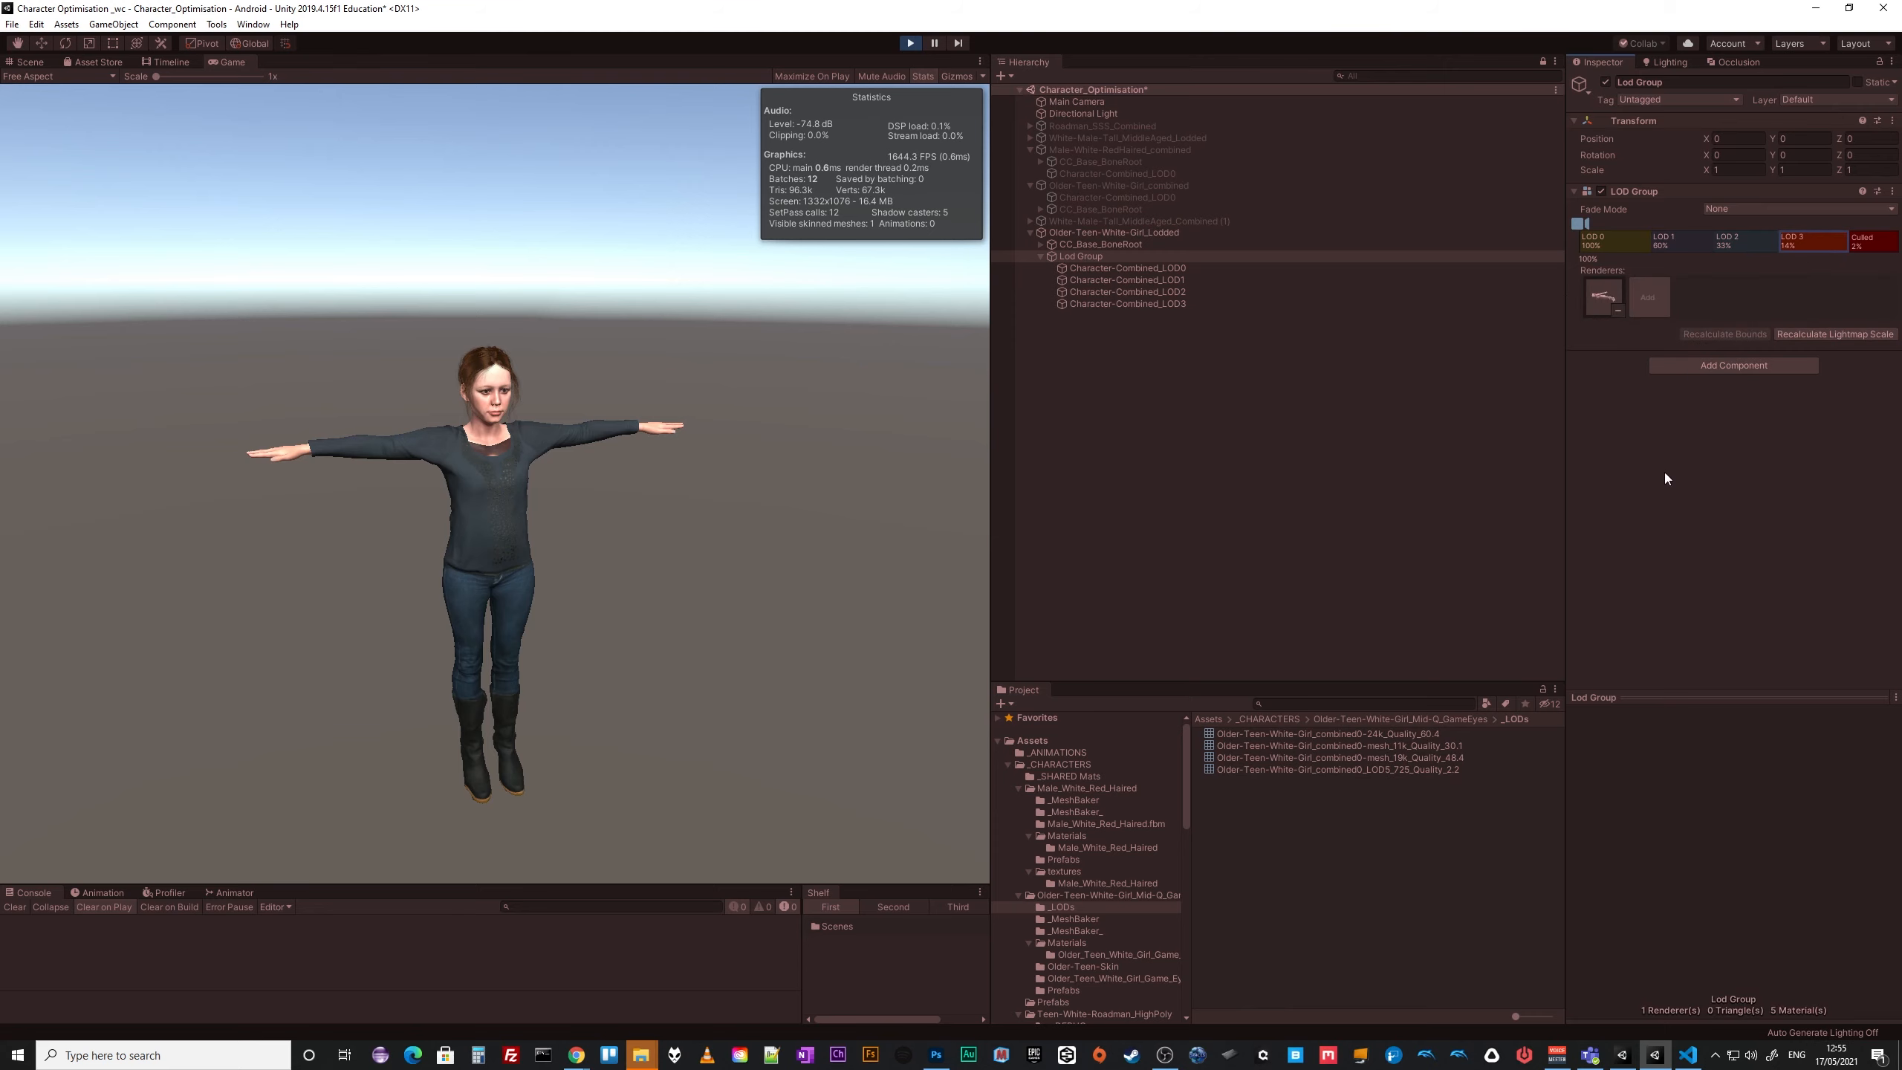
pyautogui.rightClick(1744, 241)
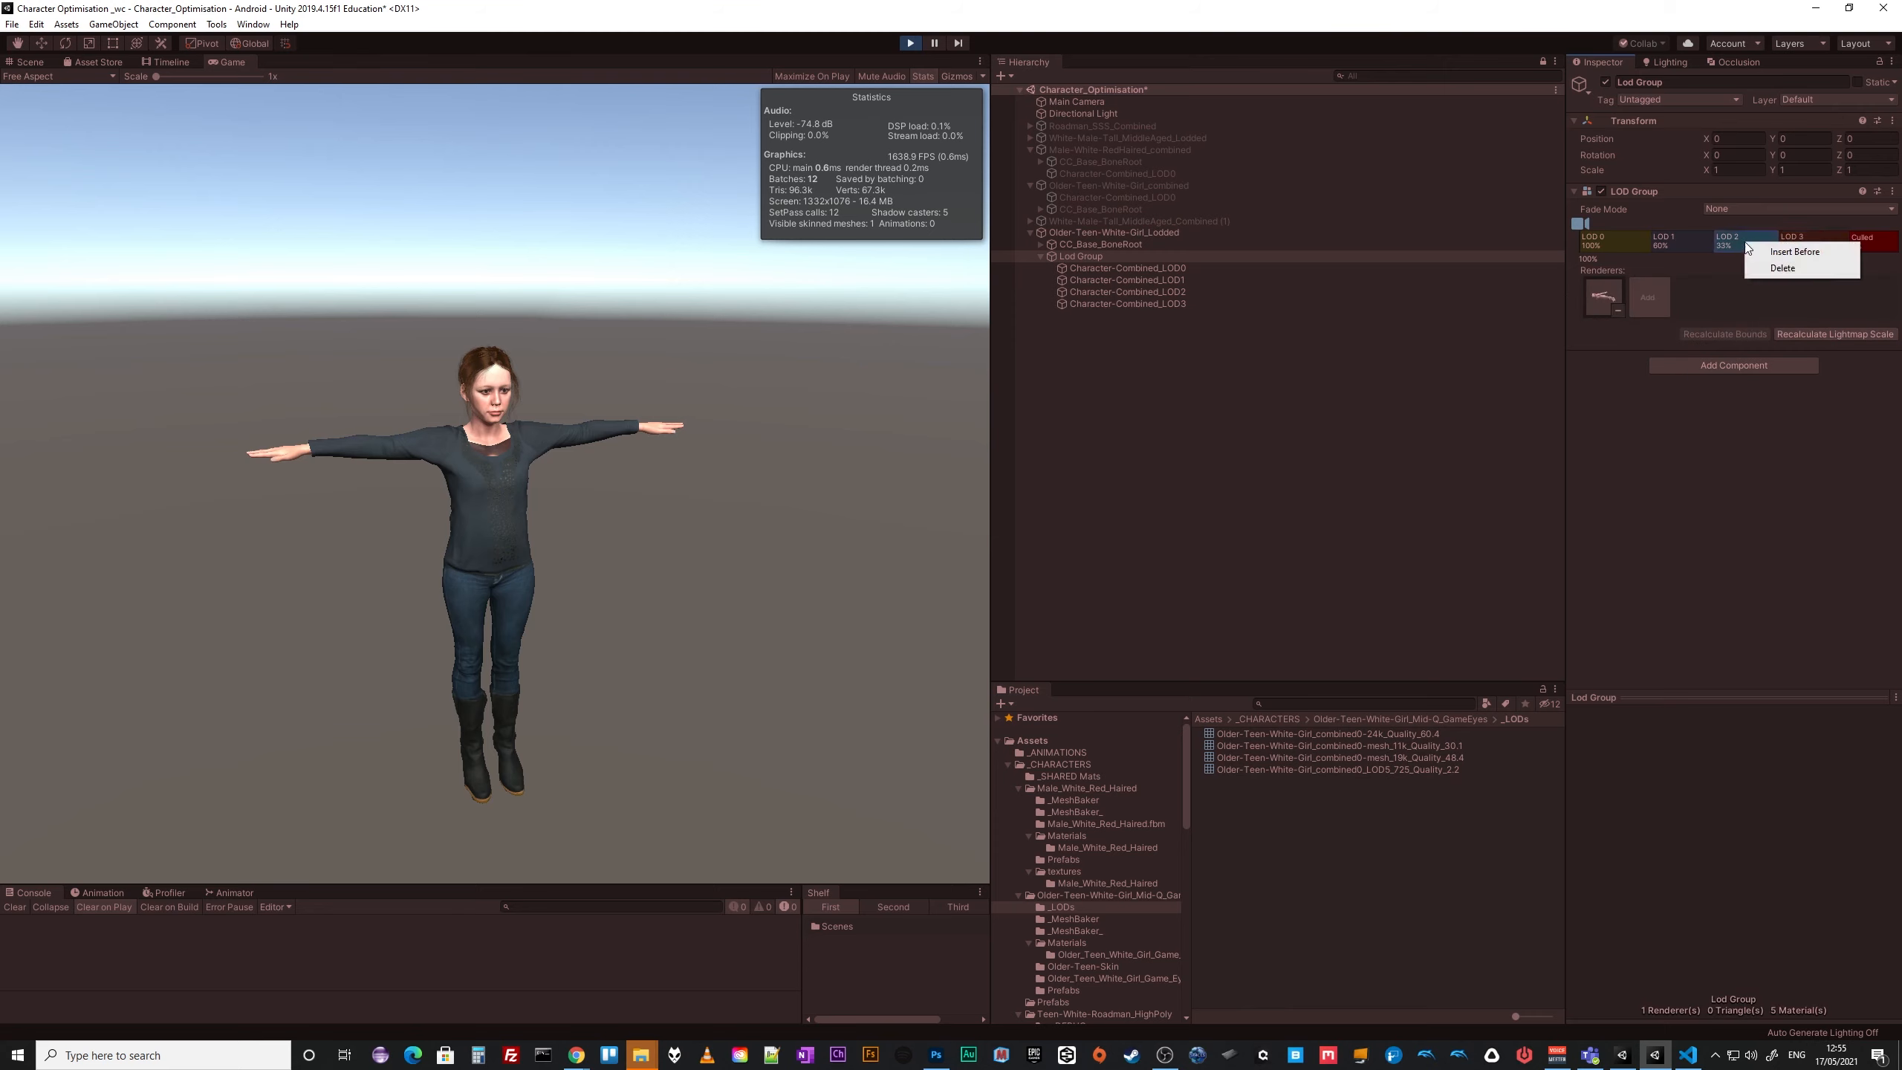
pyautogui.click(1777, 270)
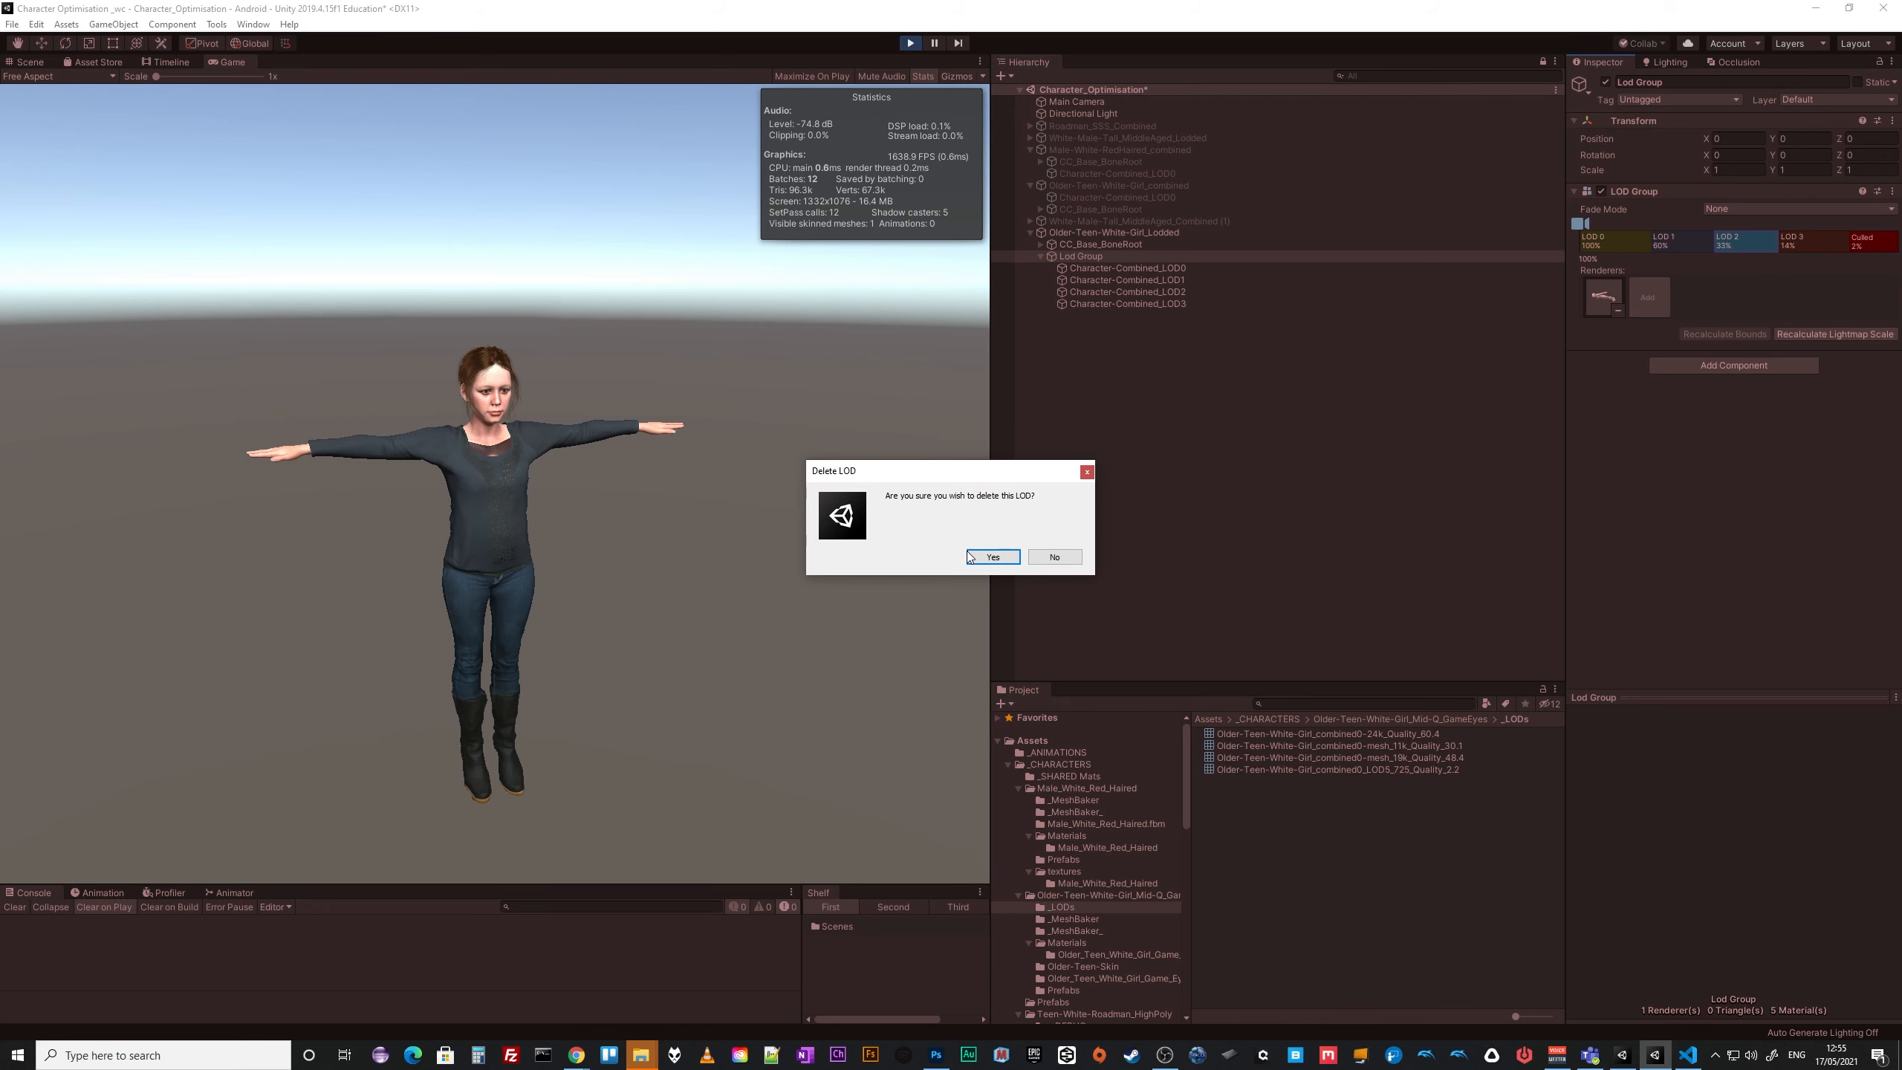
pyautogui.click(994, 558)
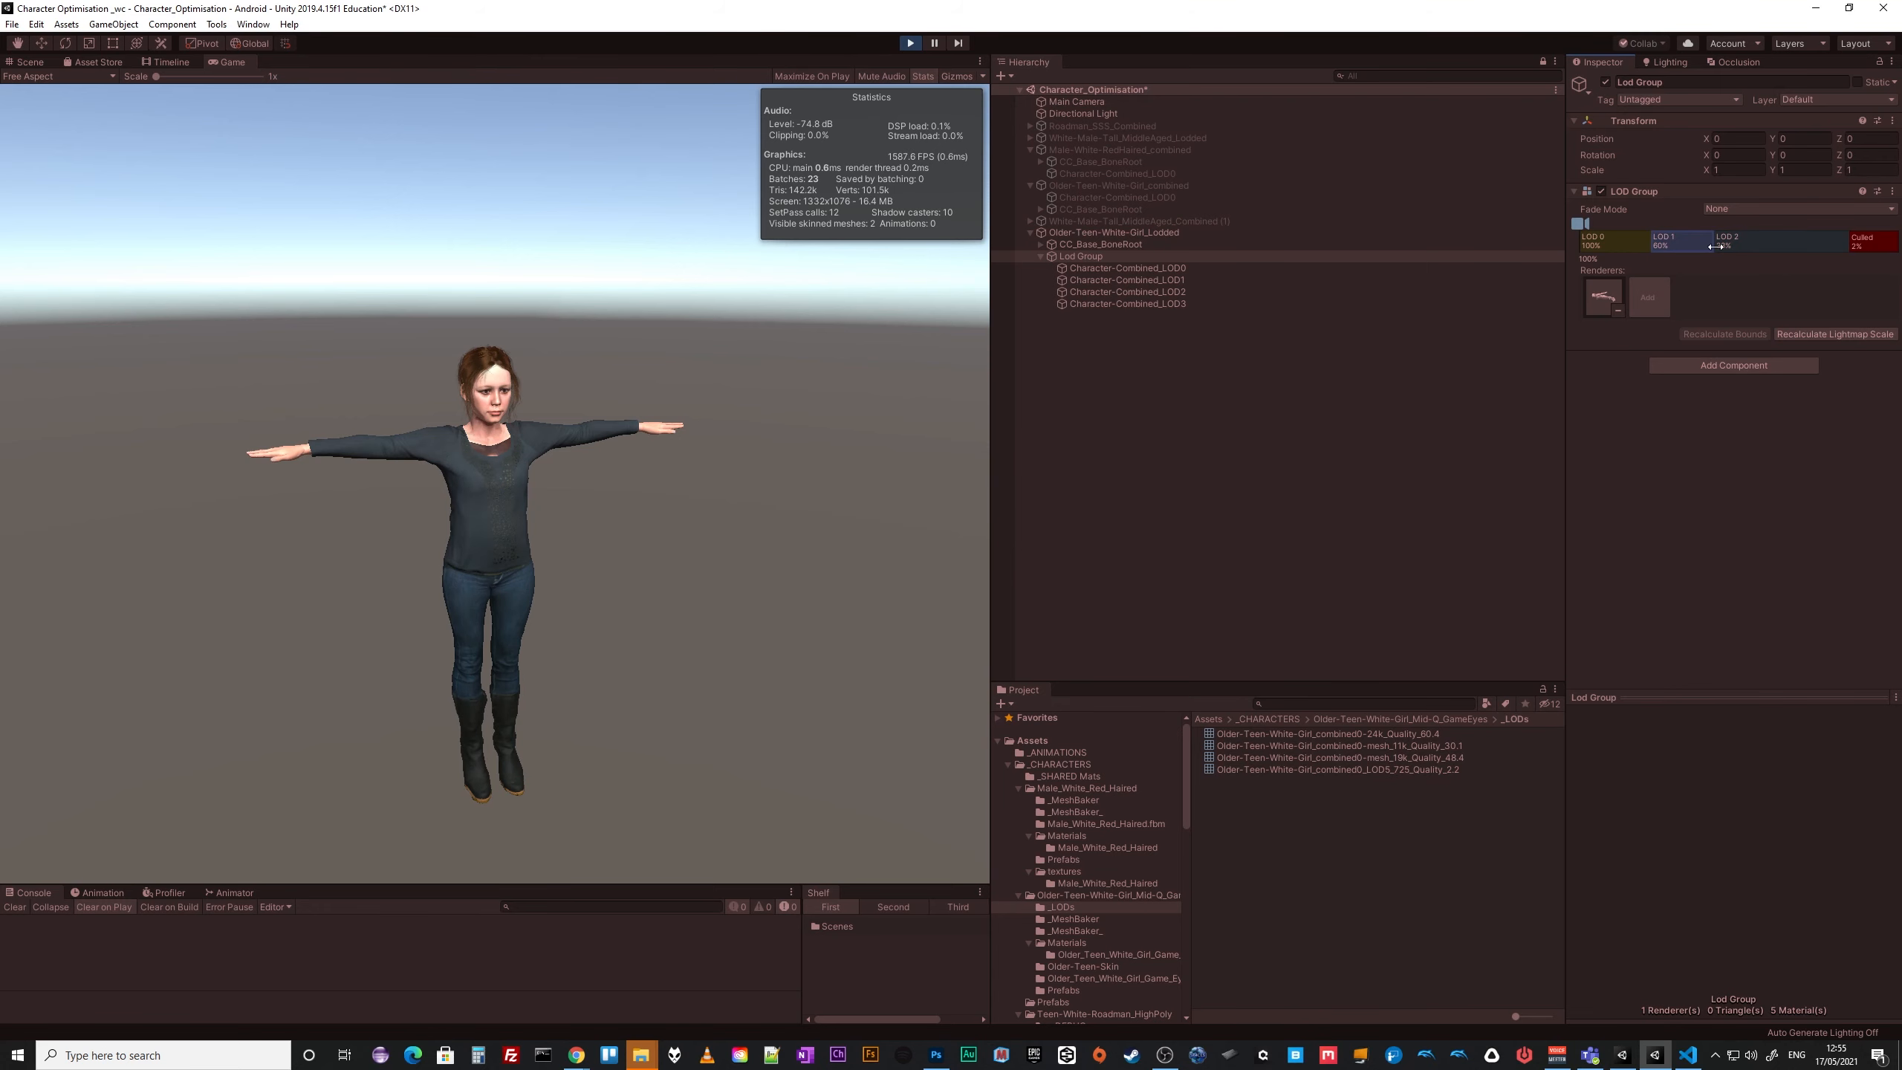
# Set the LOD 2 transition to about 23% and insert a new LOD 3 level at 5% before Culled.
pyautogui.moveTo(1714, 243); pyautogui.dragTo(1824, 239)
pyautogui.click(1855, 243)
pyautogui.rightClick(1851, 238)
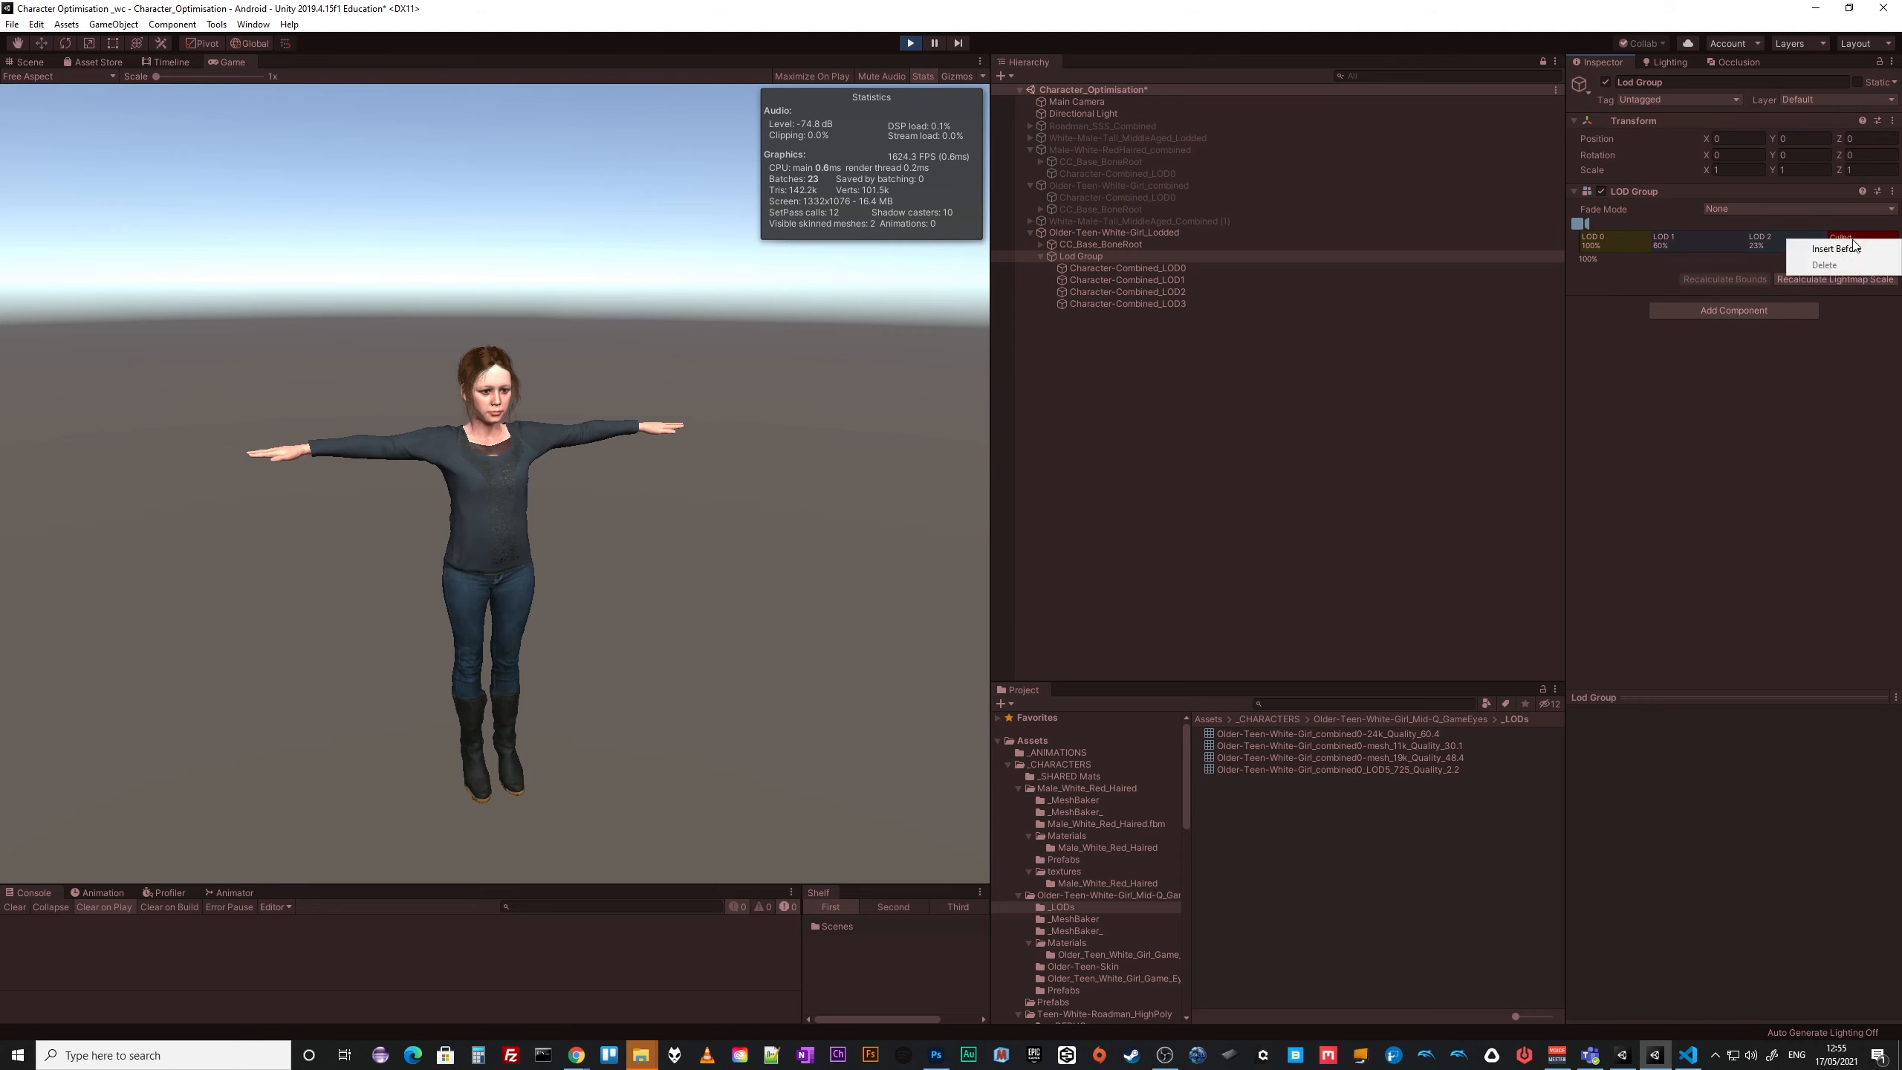
pyautogui.click(1857, 248)
pyautogui.click(1836, 240)
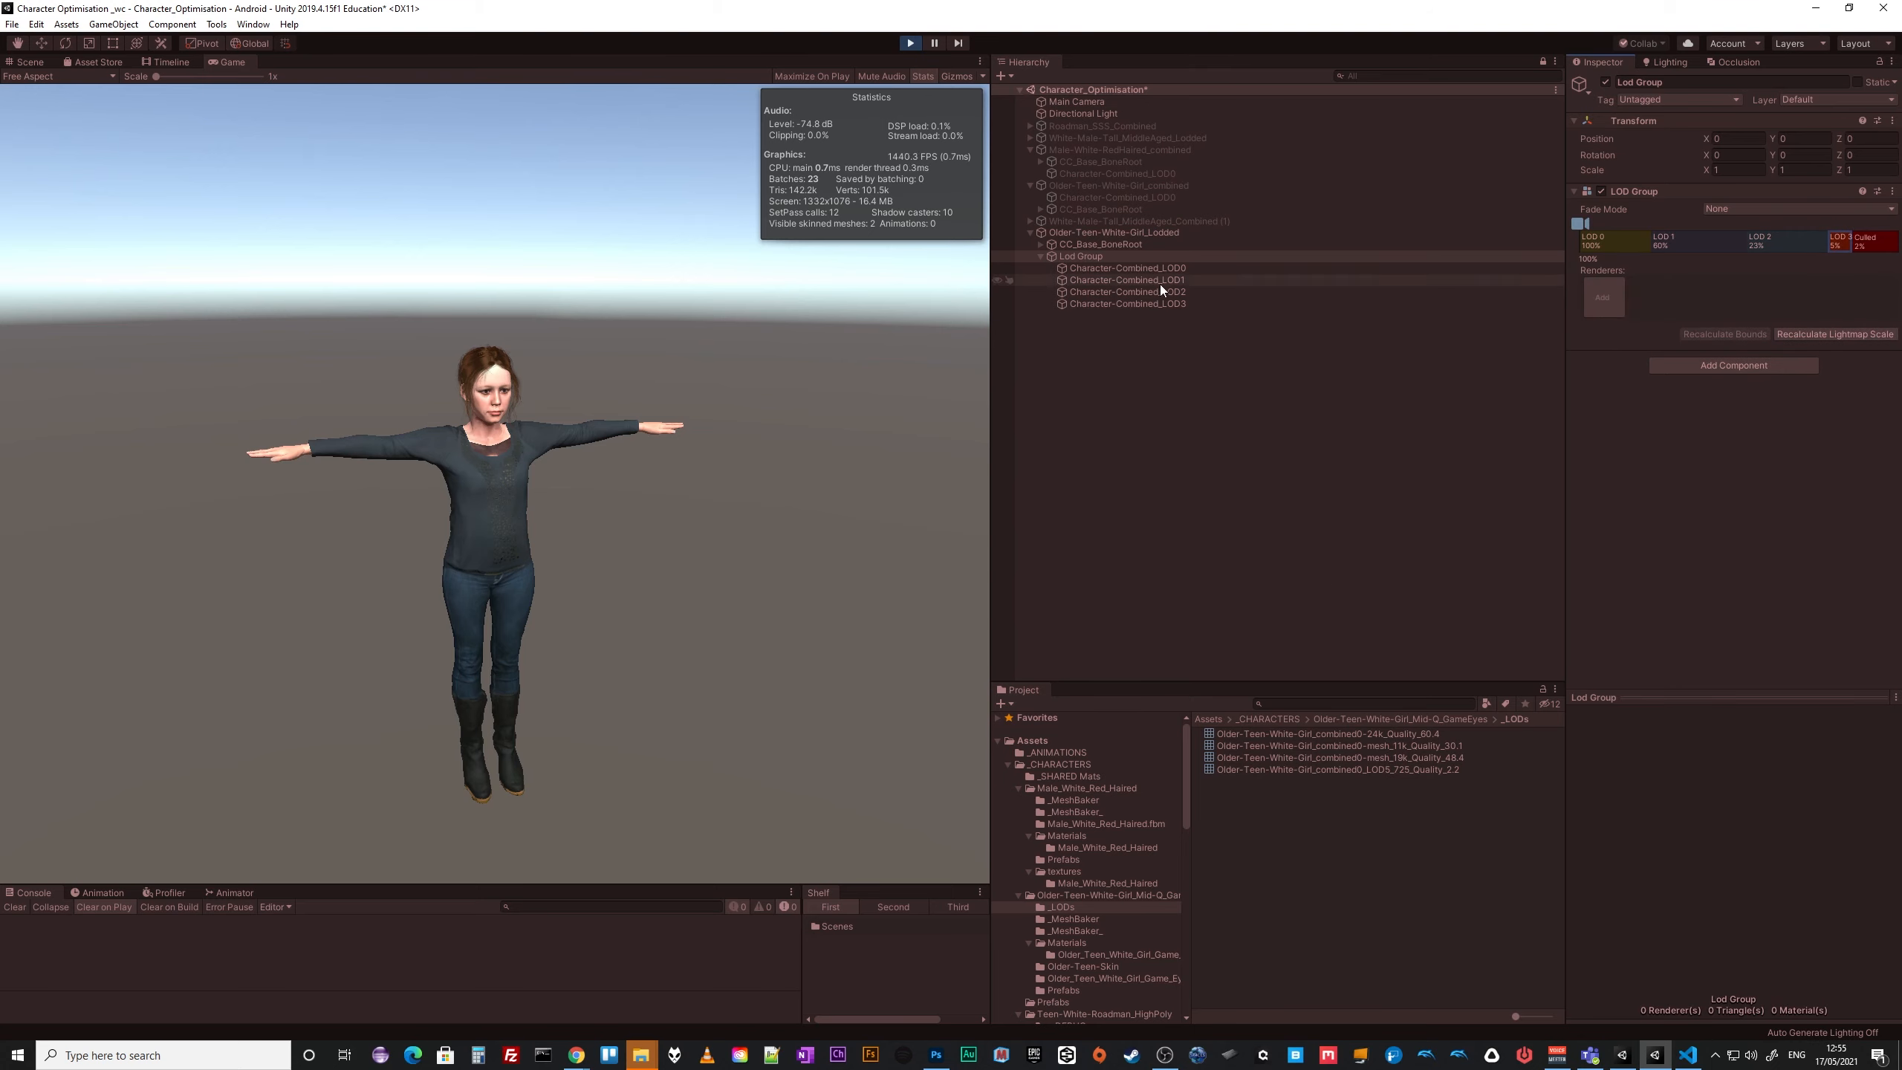
# Check which object LOD 2 uses as its renderer and inspect Character-Combined_LOD3.
pyautogui.click(1789, 238)
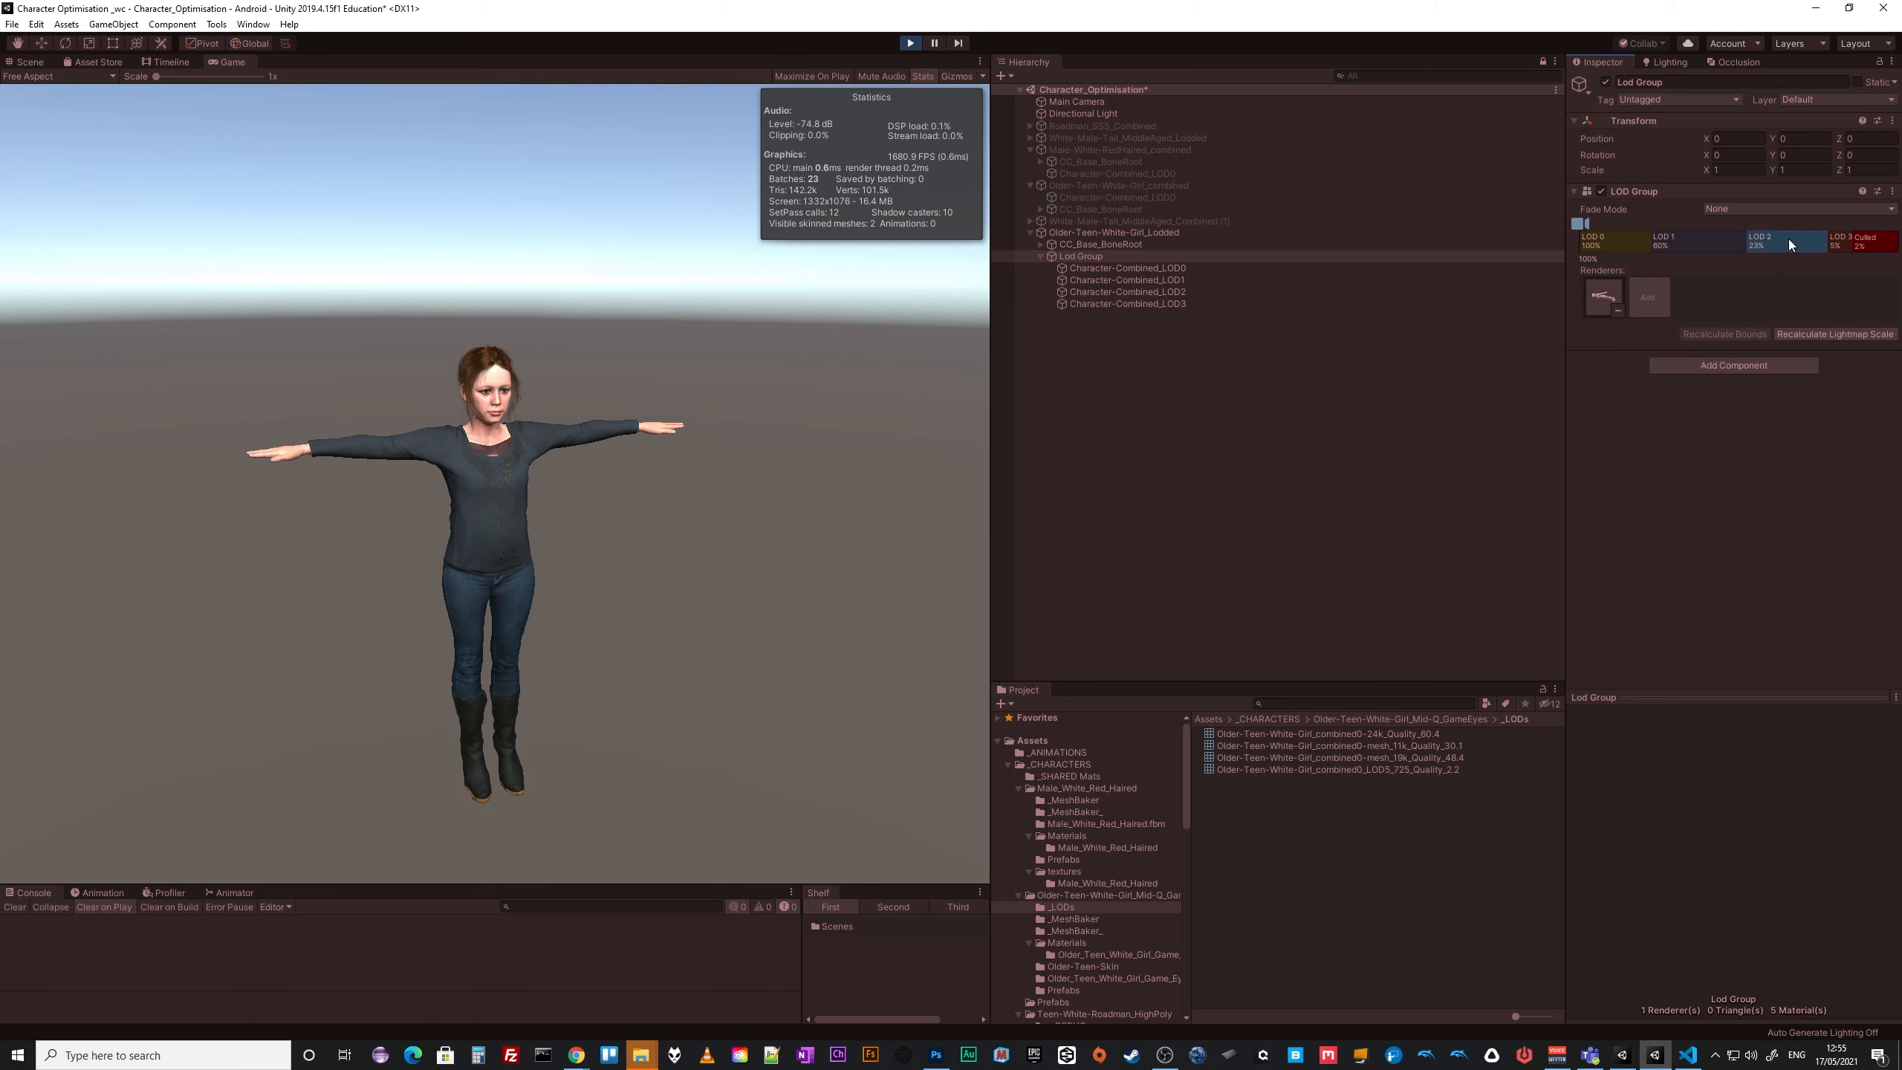
pyautogui.click(1602, 292)
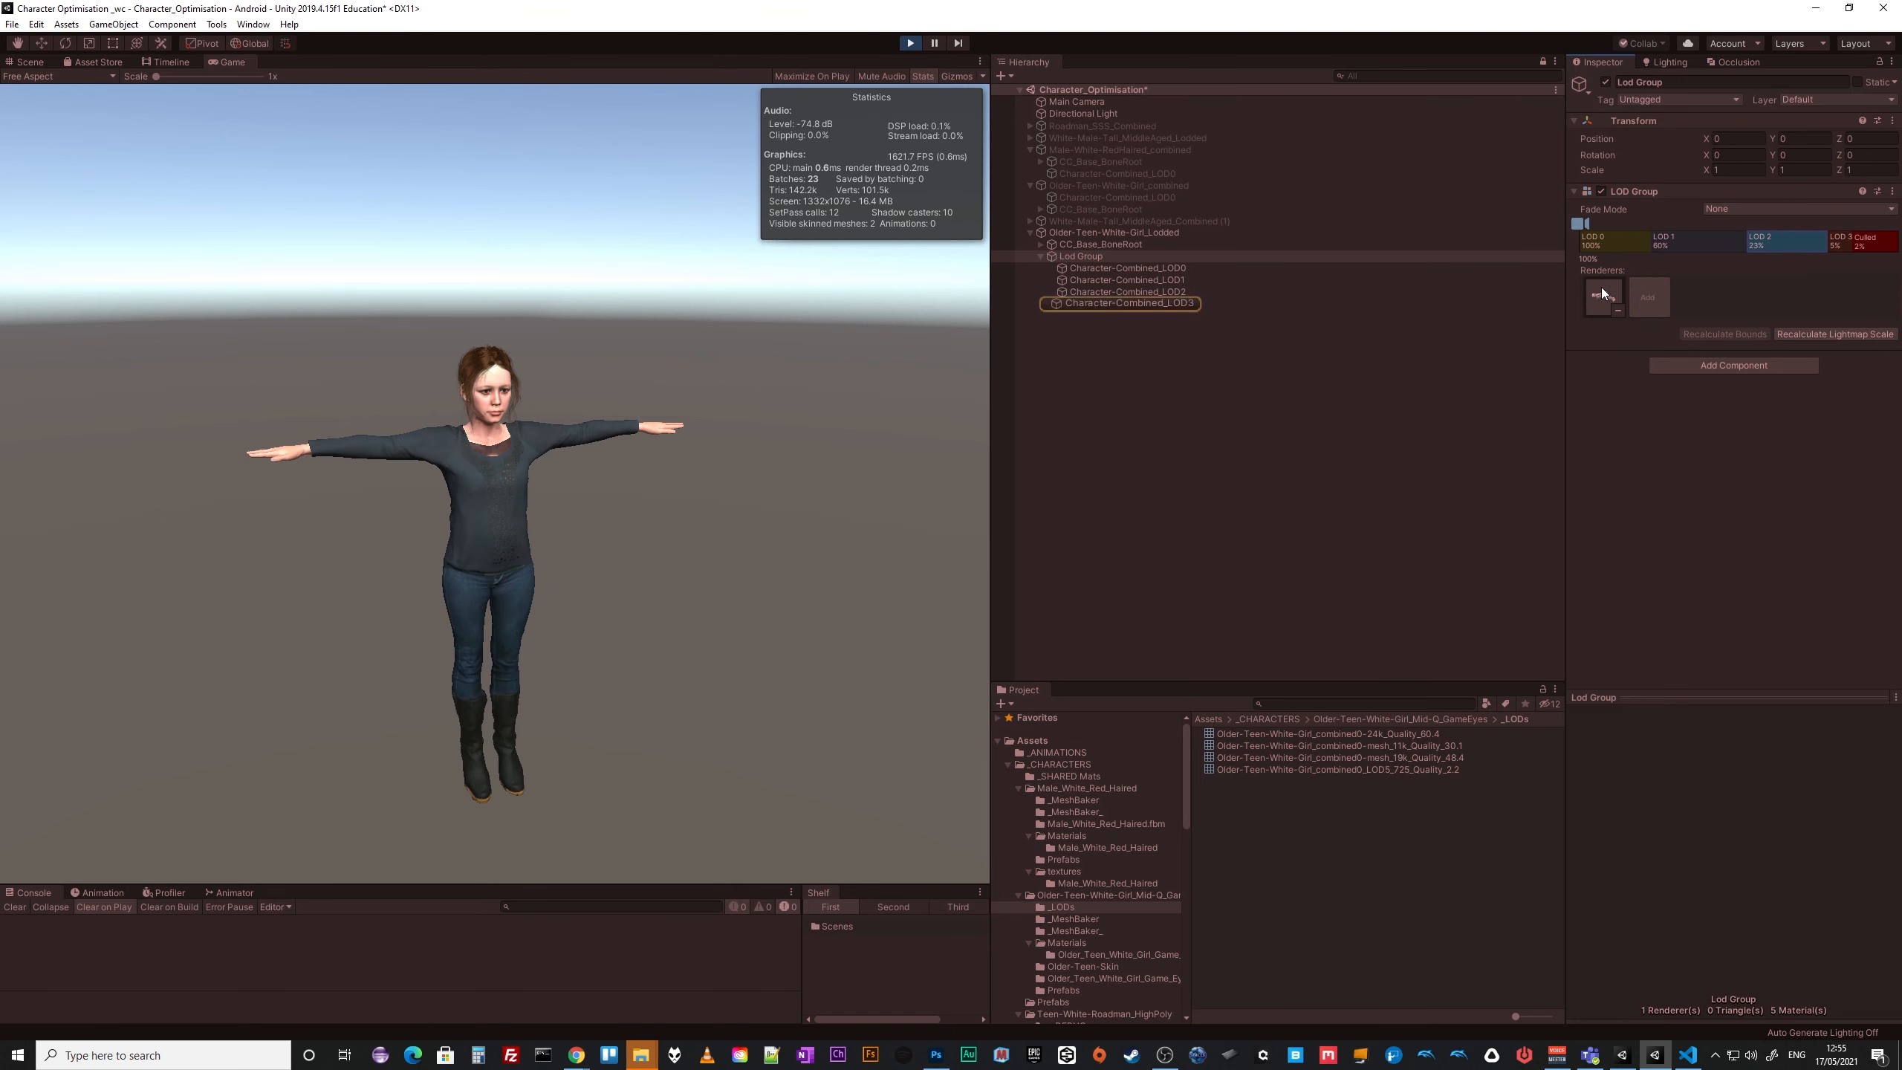
pyautogui.click(1170, 304)
pyautogui.click(1156, 373)
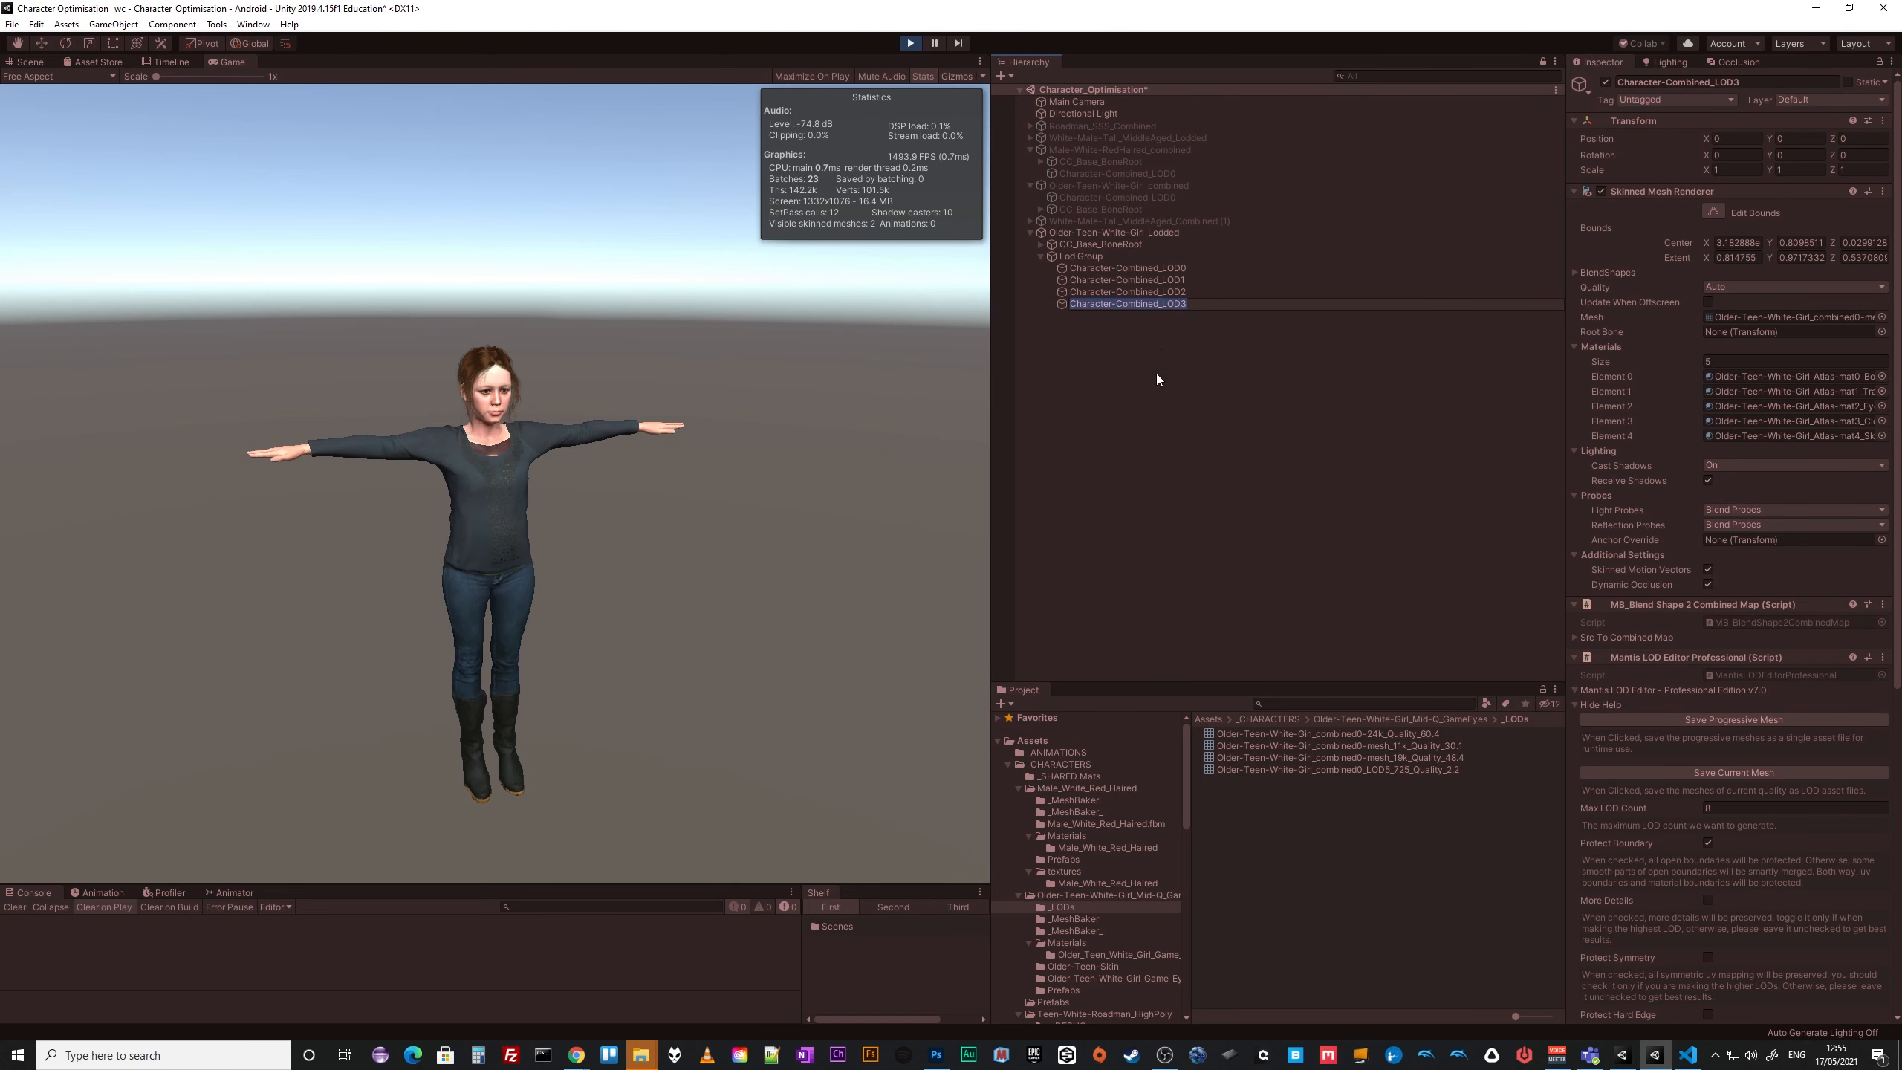
# Copy the LOD Group component of the Lod Group object and exit play mode.
pyautogui.click(1081, 257)
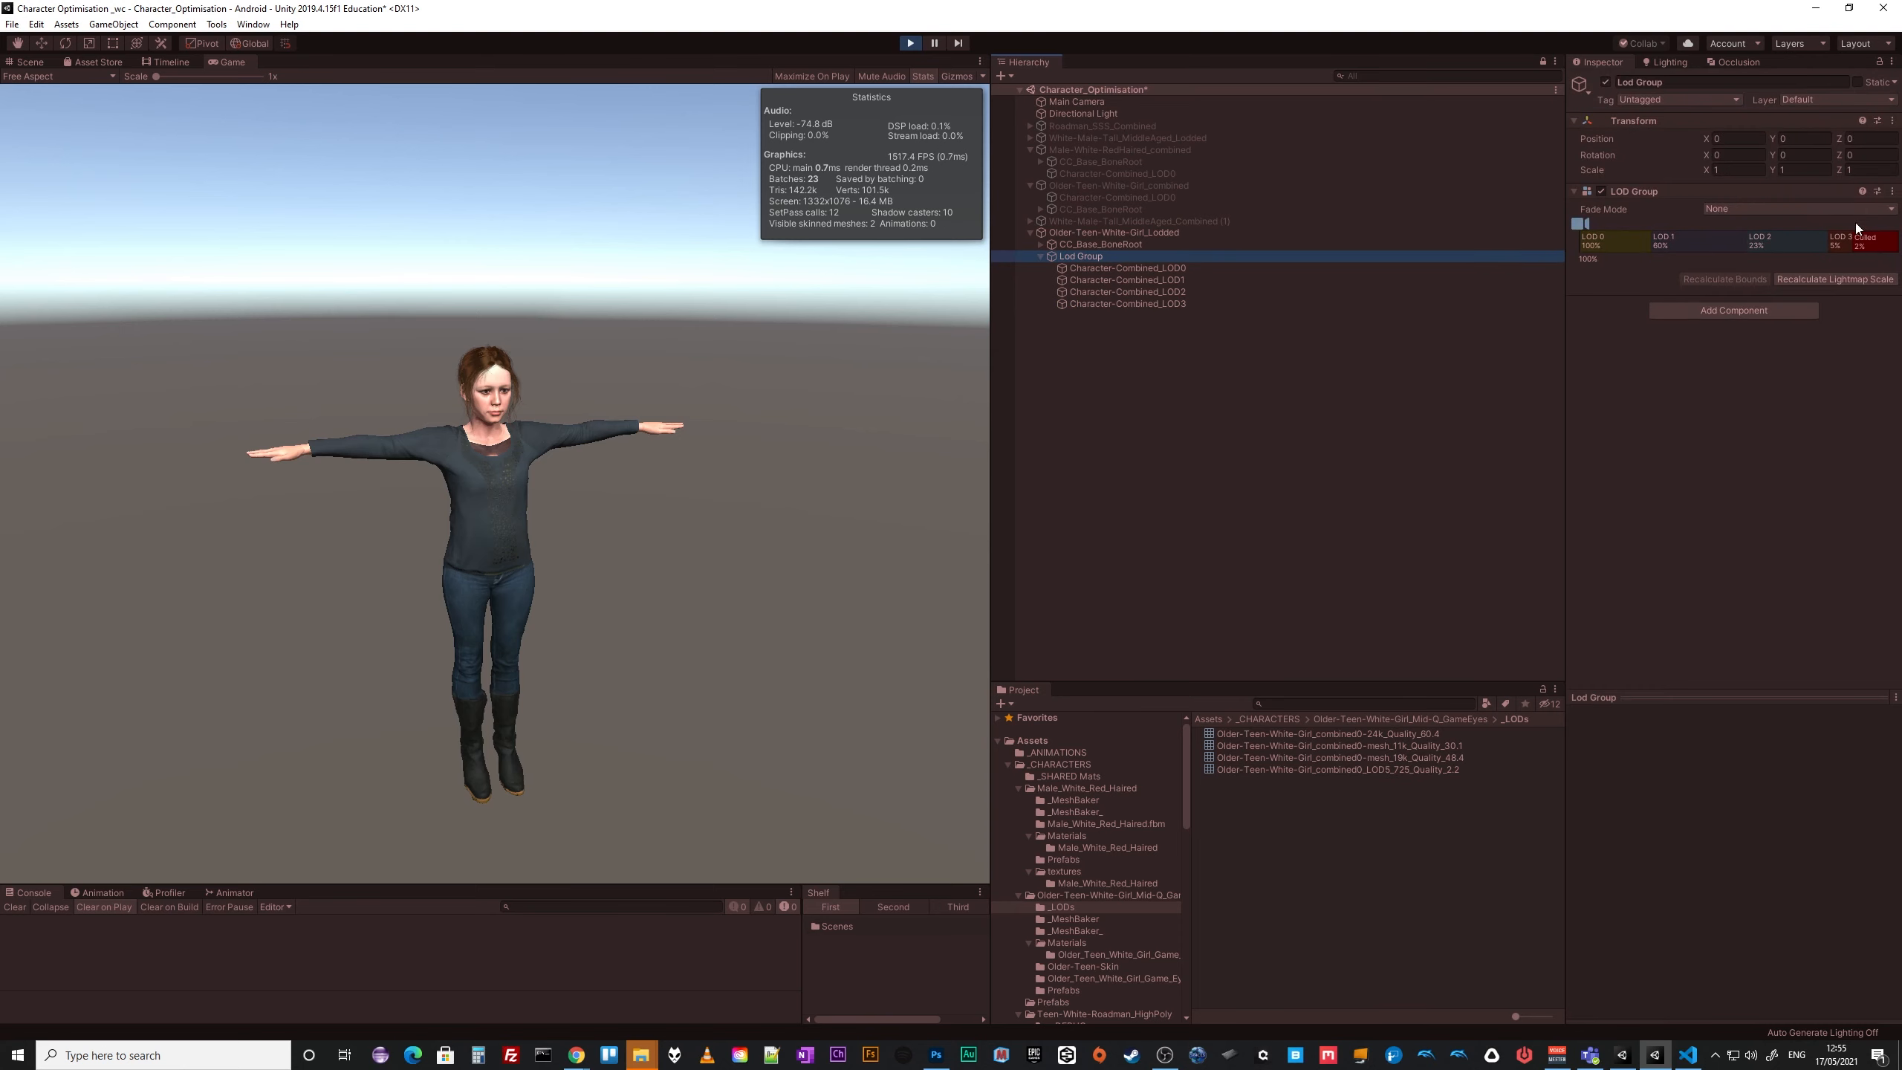
pyautogui.rightClick(1644, 192)
pyautogui.click(1722, 272)
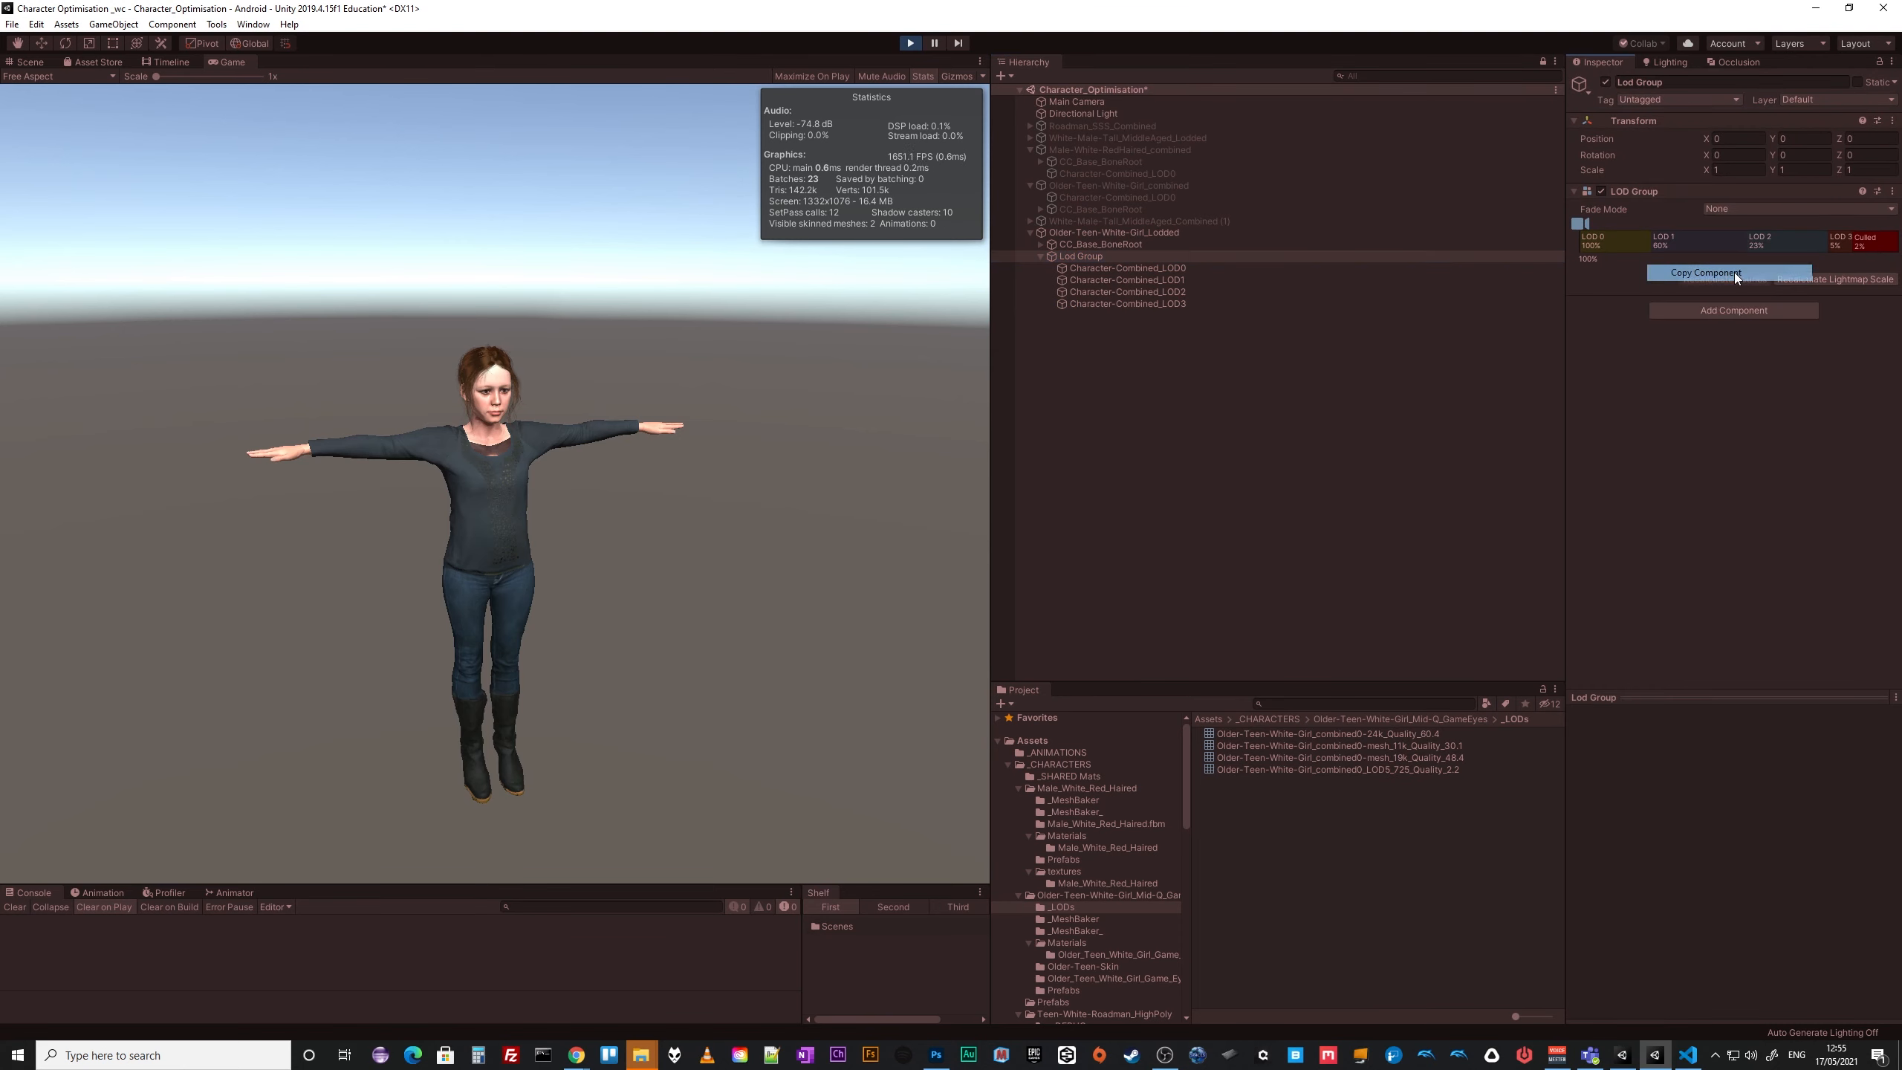
pyautogui.click(909, 42)
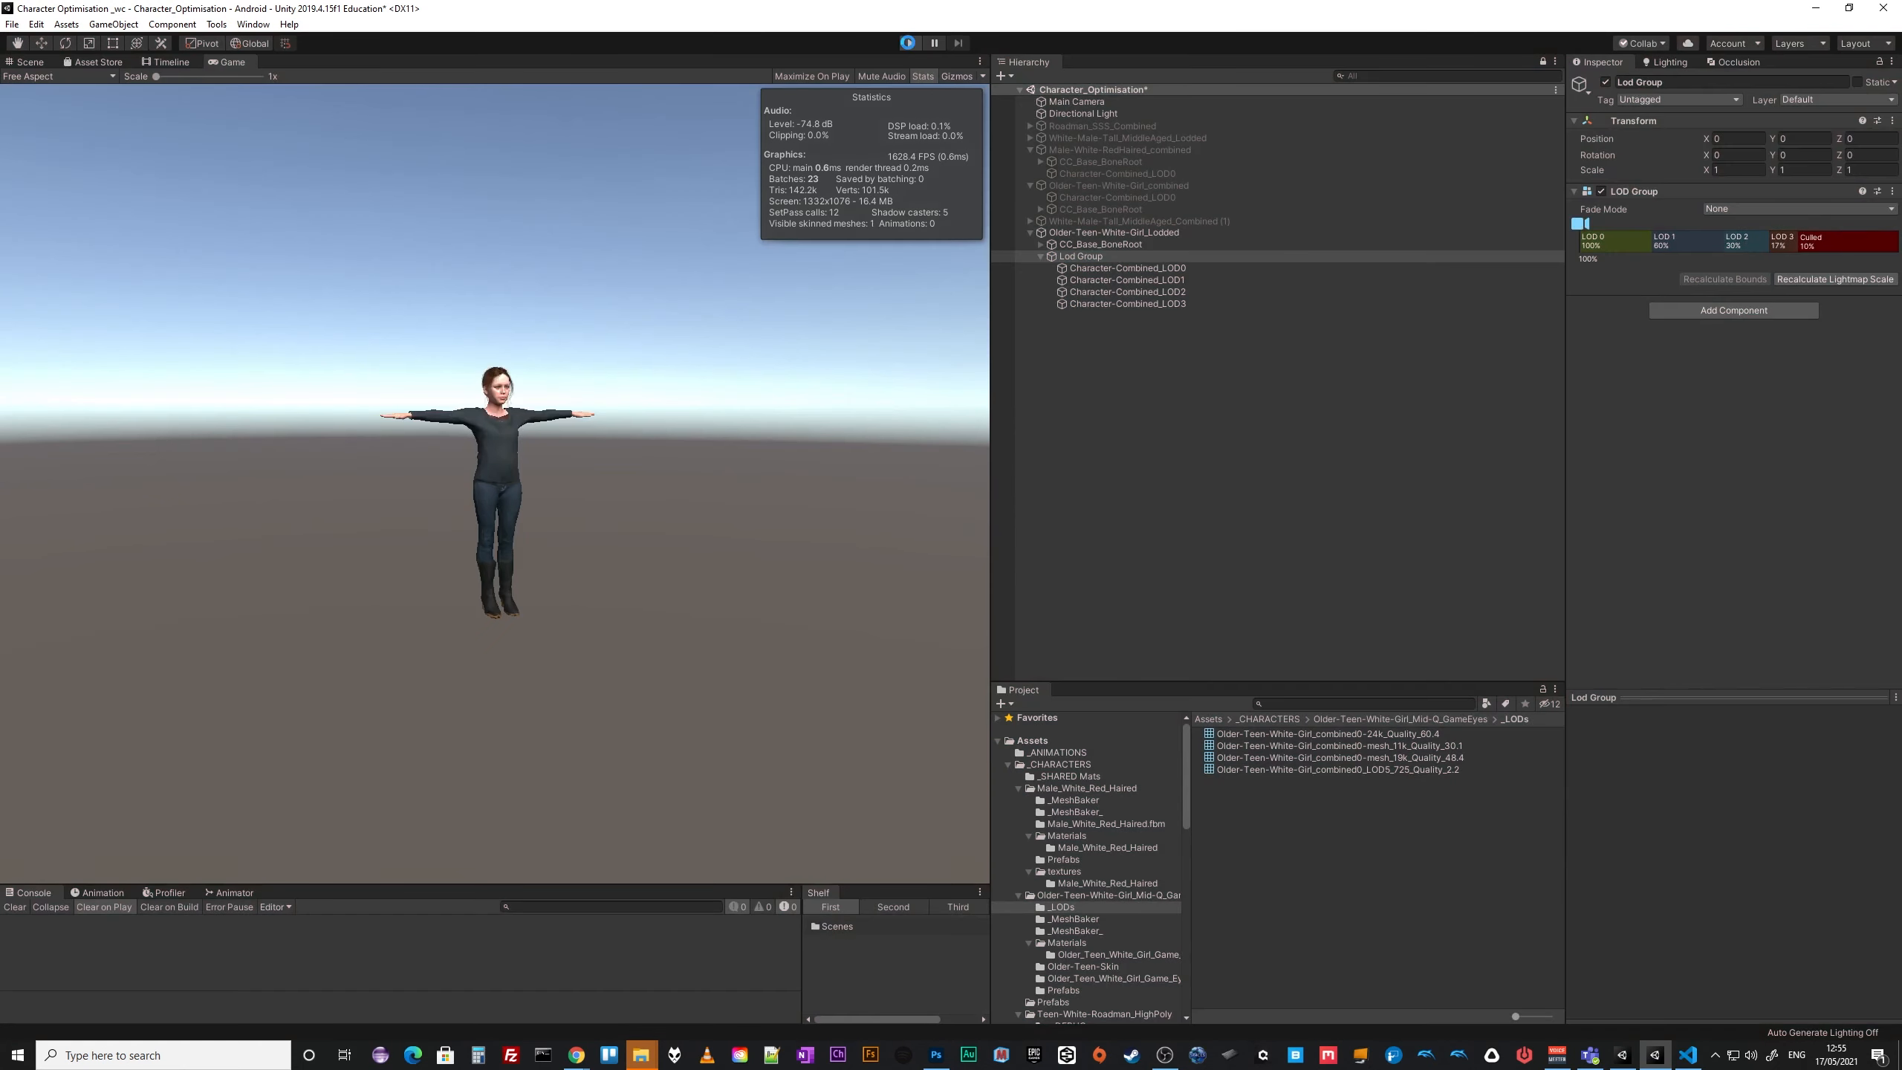
# Paste the copied LOD Group values onto the Lod Group object and check which object LOD 2 uses as its renderer.
pyautogui.rightClick(1642, 190)
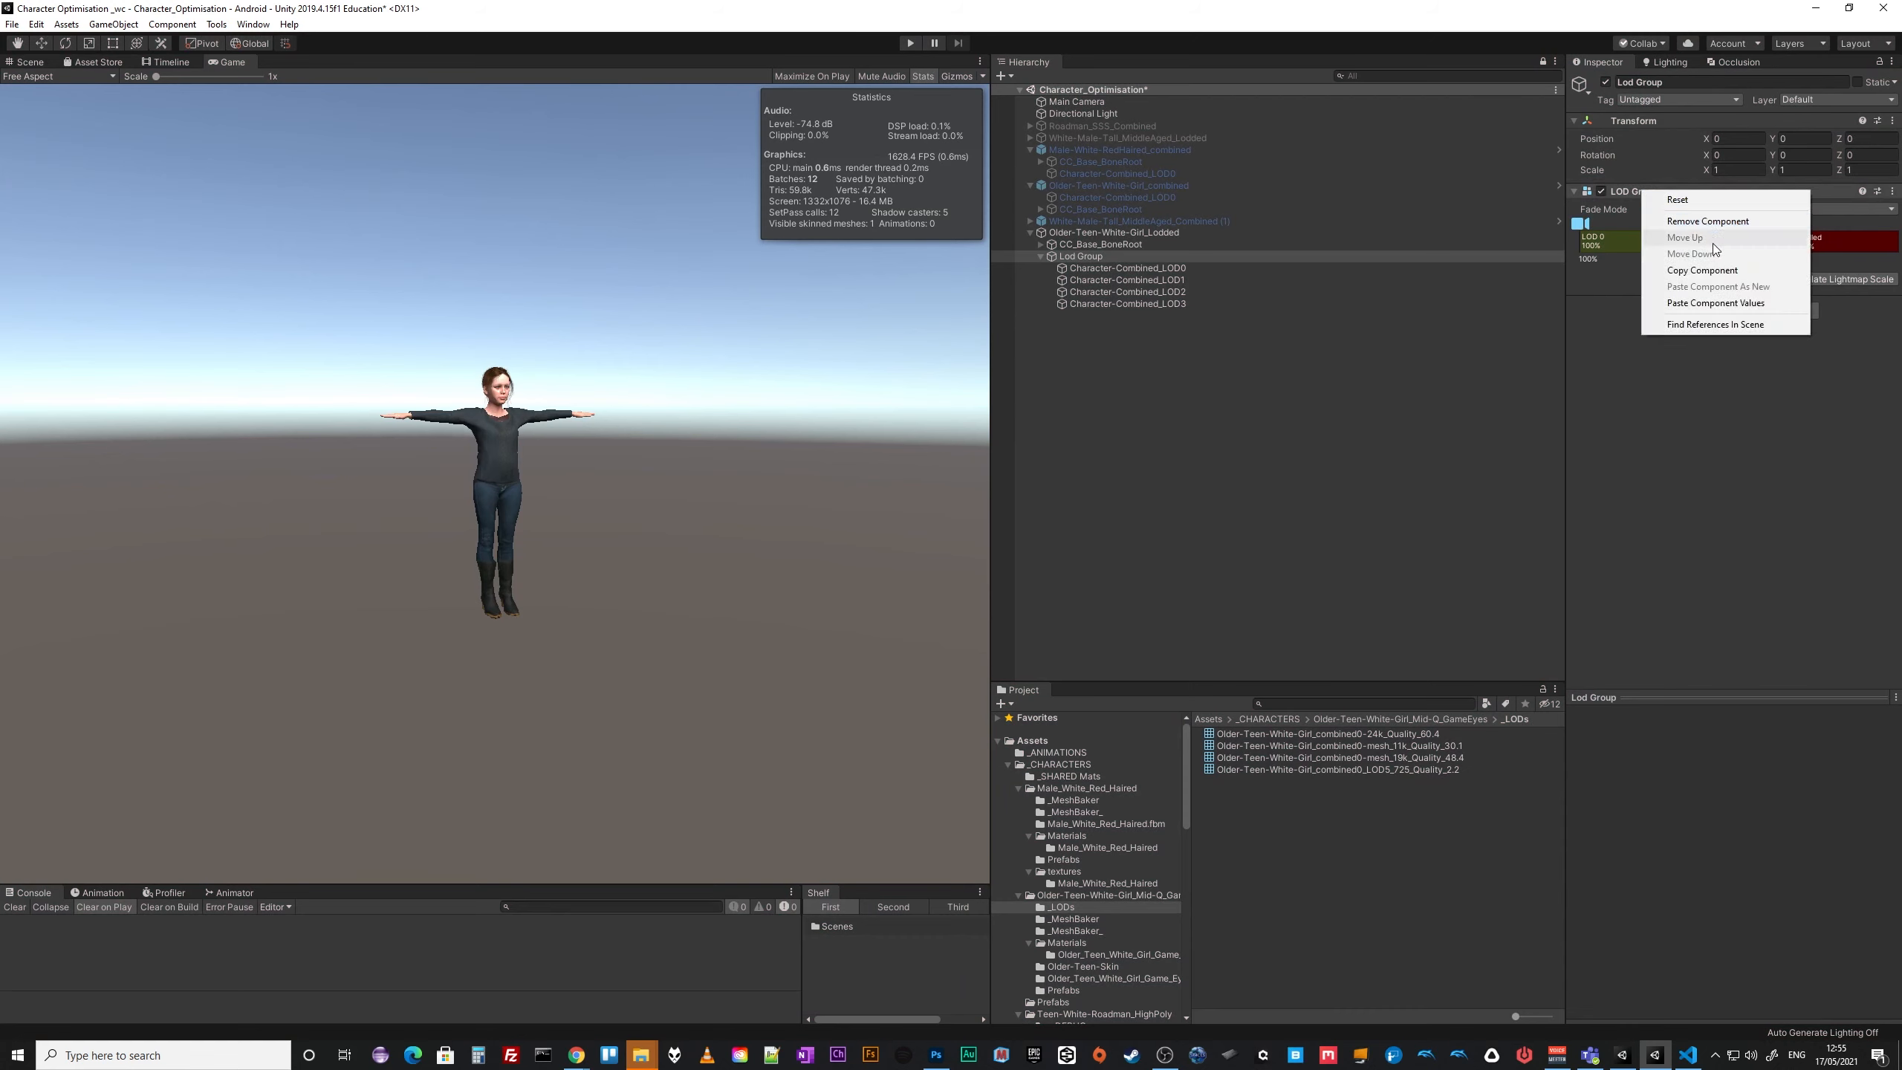
pyautogui.click(1720, 303)
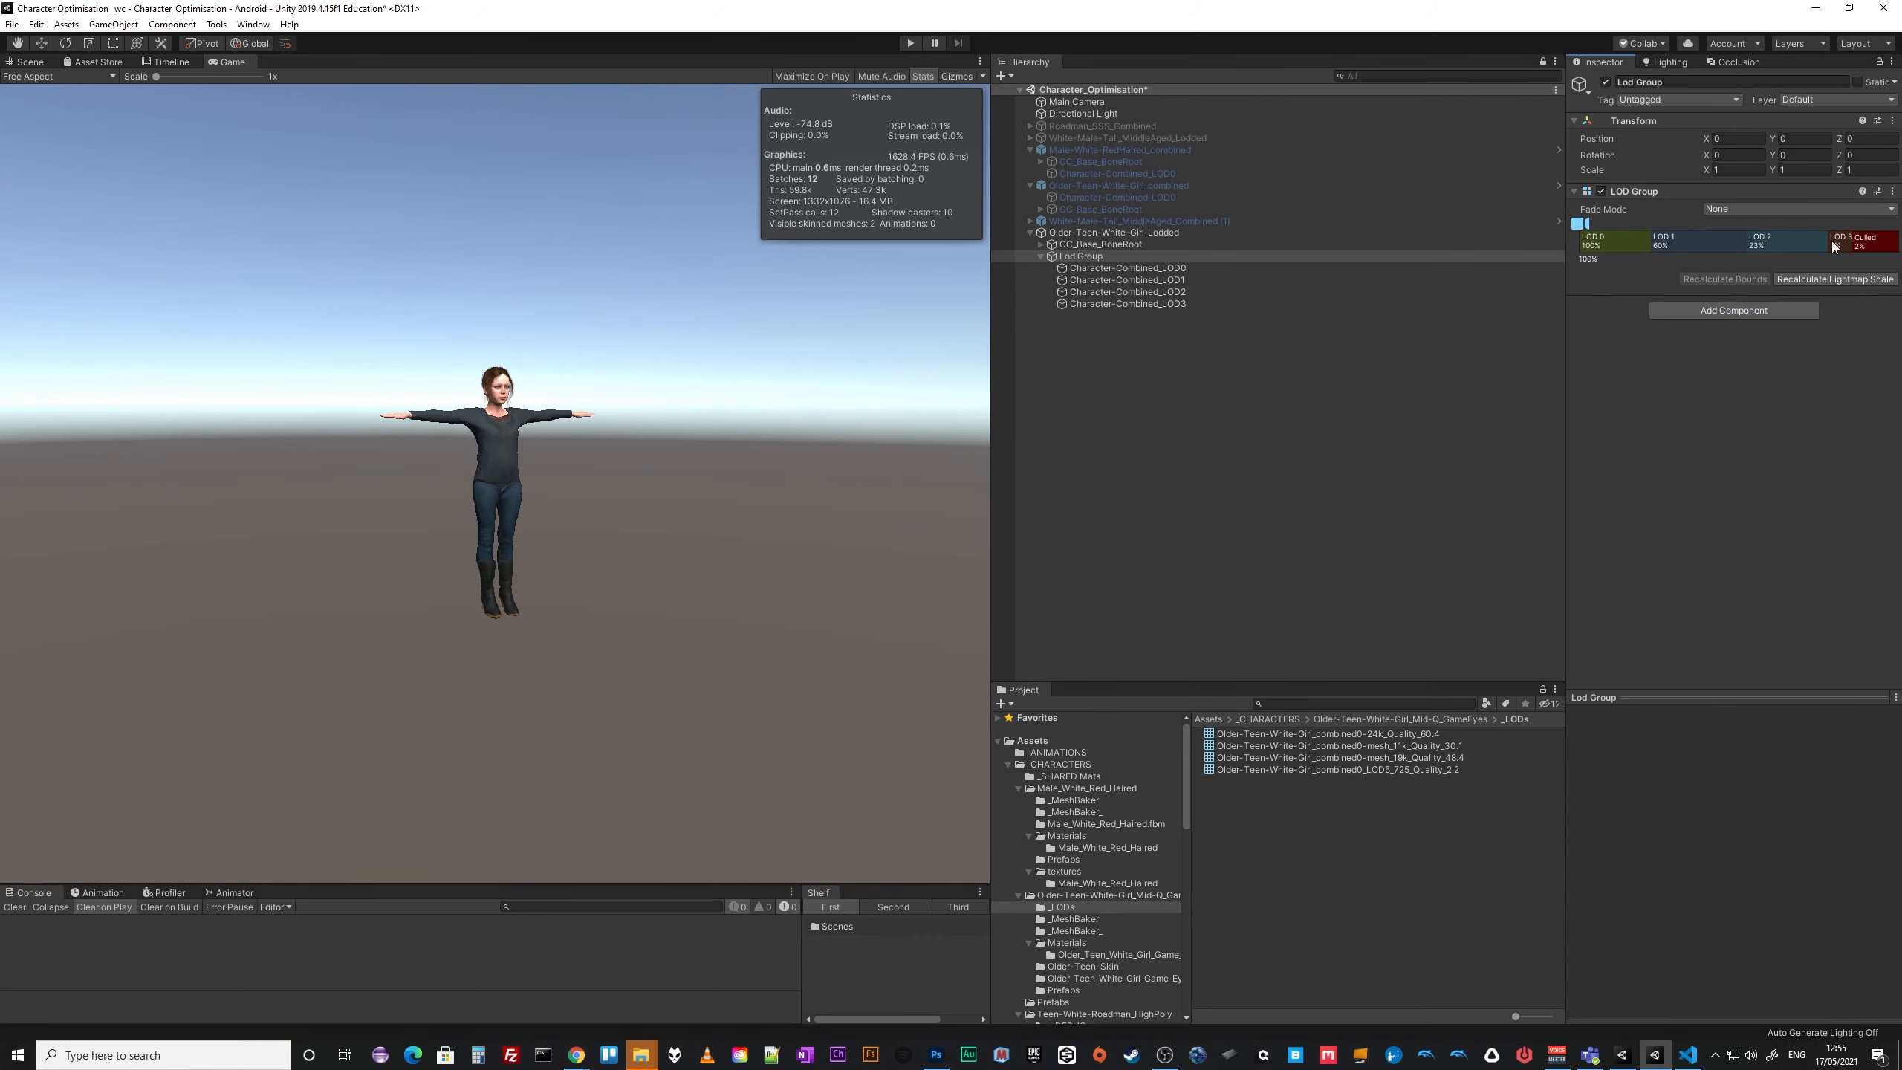
pyautogui.click(1779, 248)
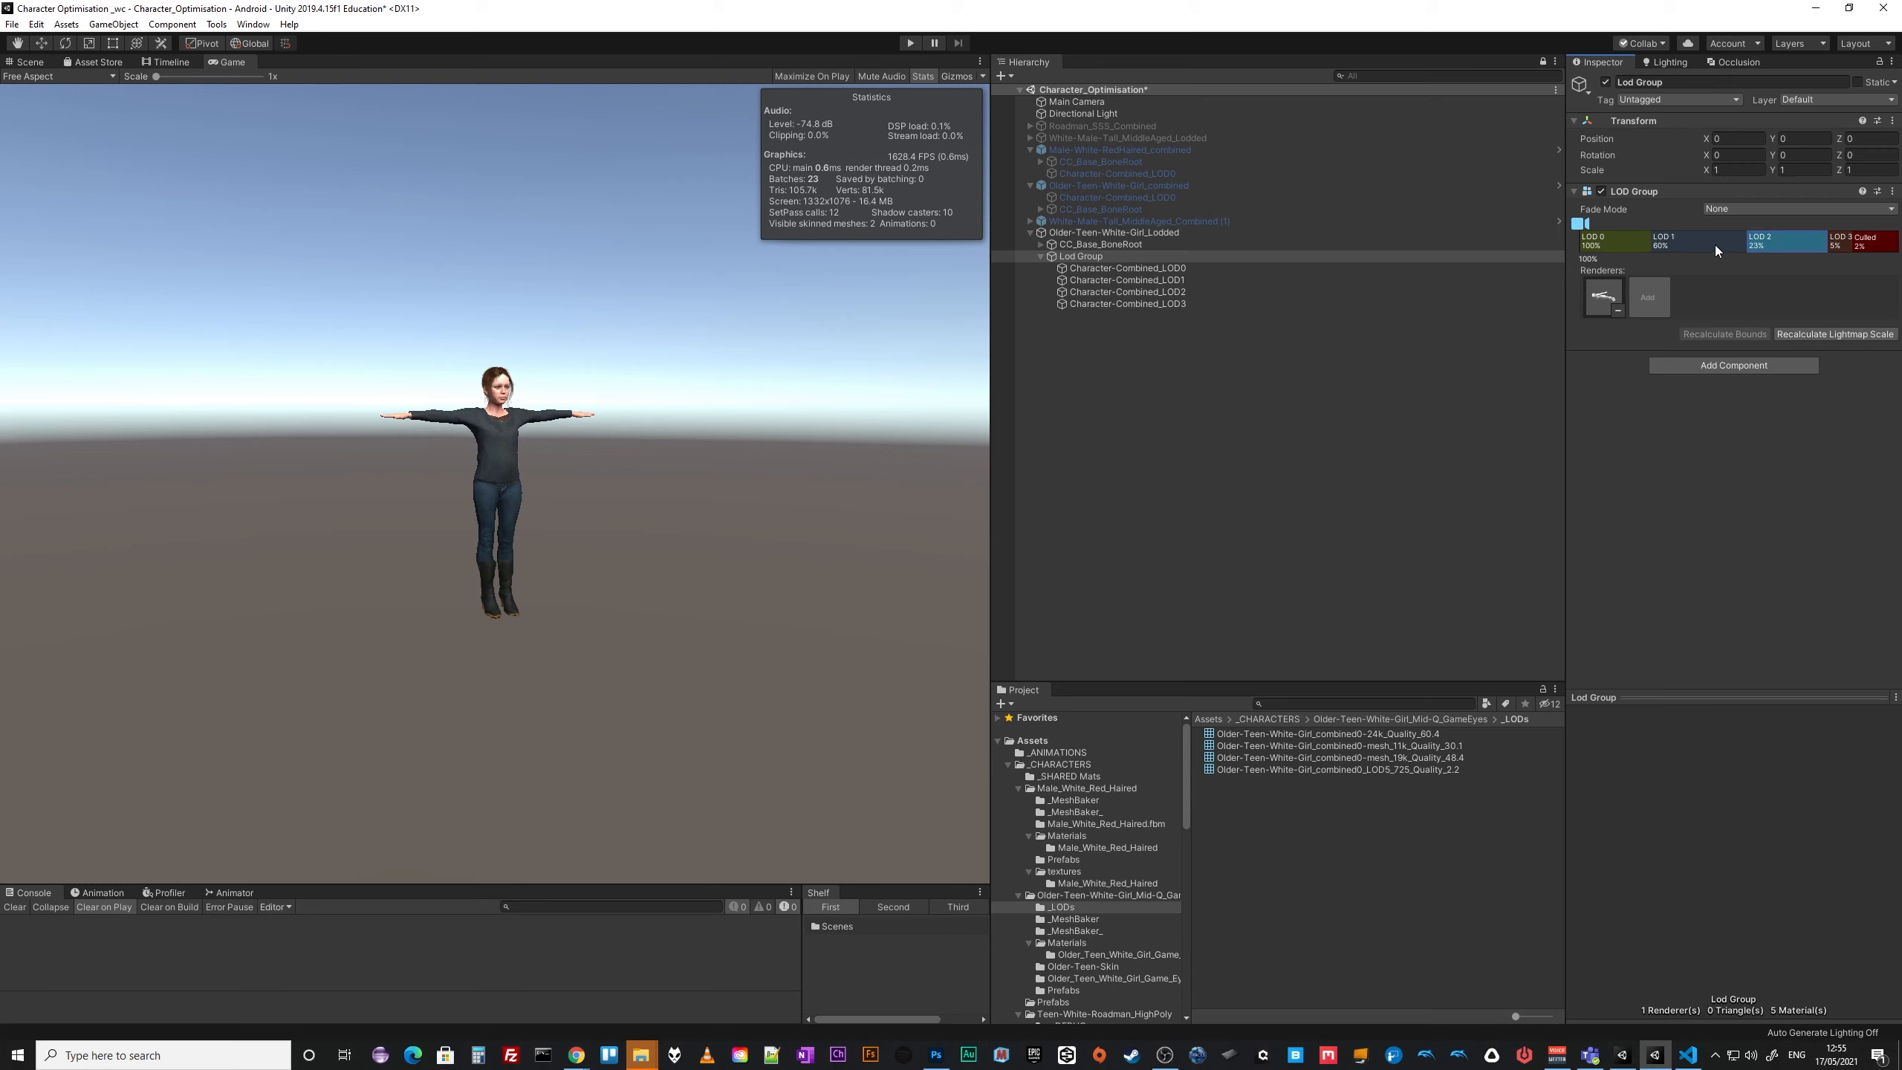
pyautogui.click(1605, 294)
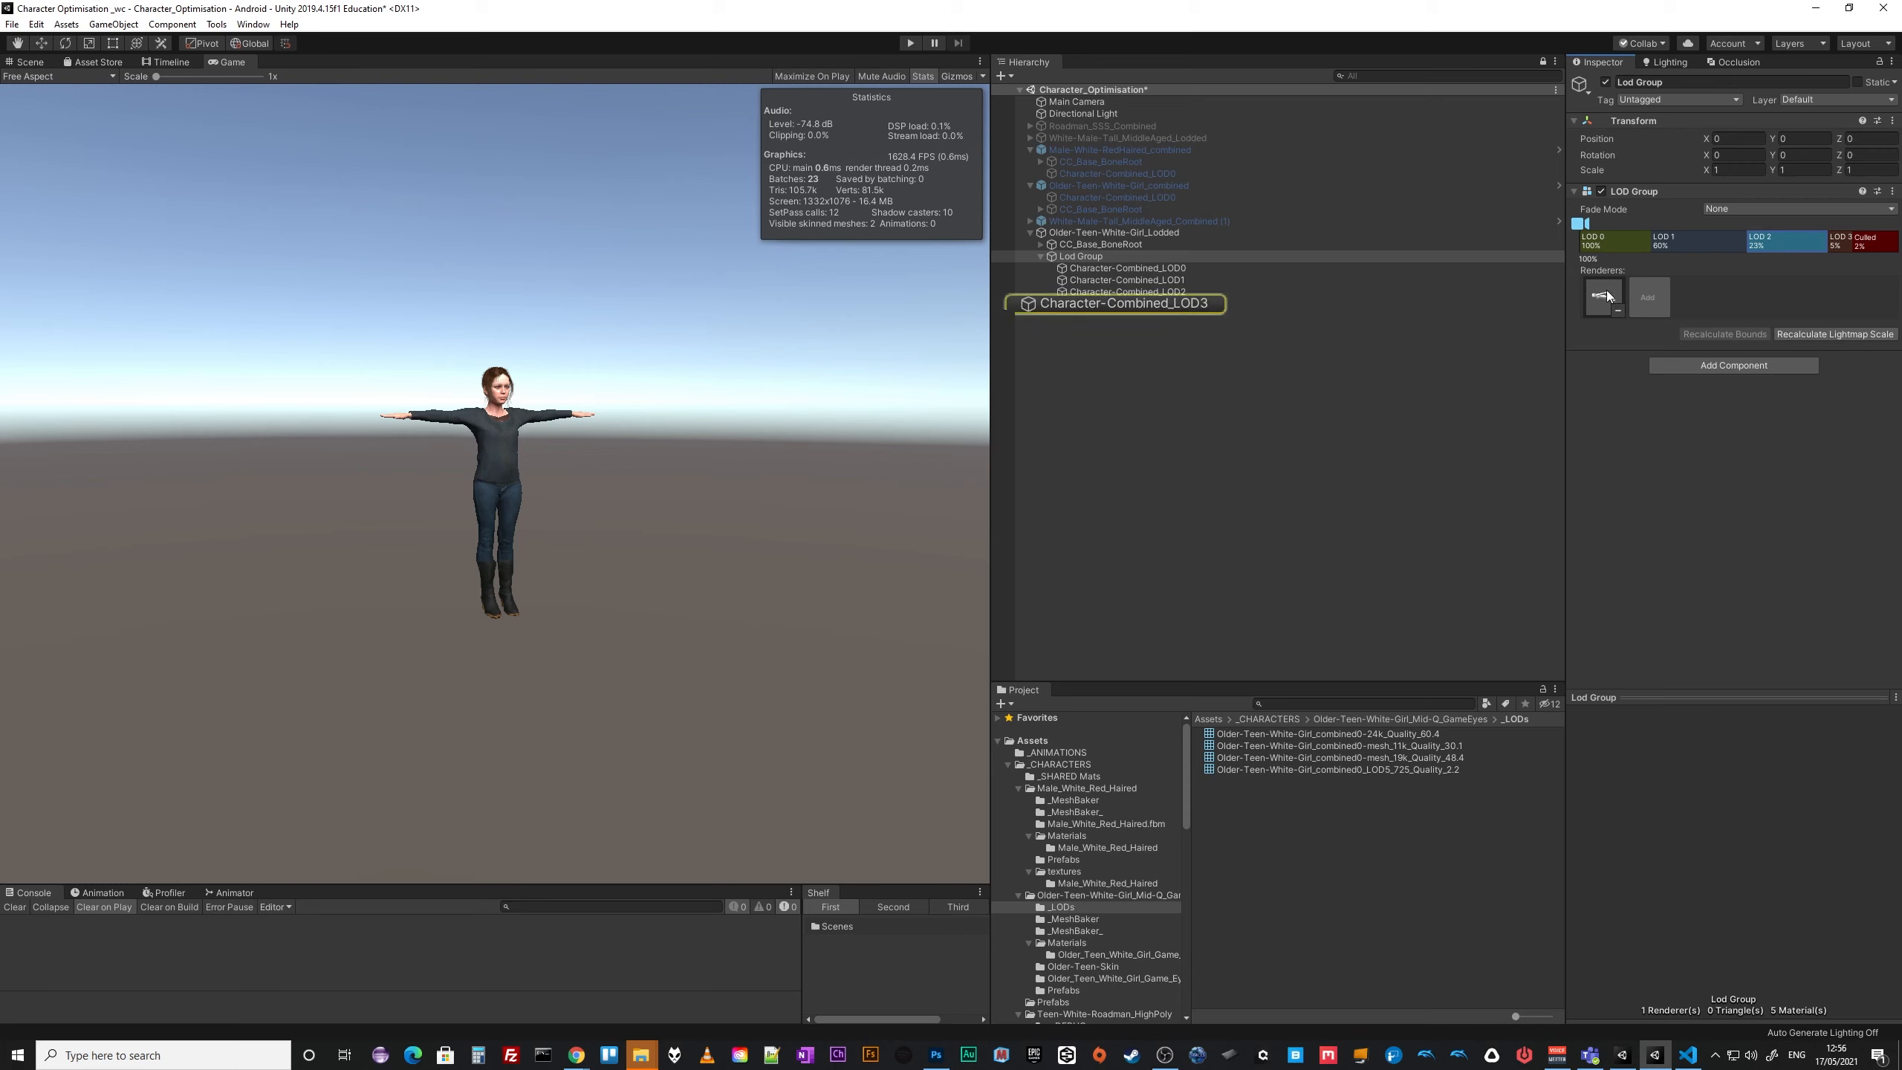
# Delete the Character-Combined_LOD2 object and rename Character-Combined_LOD3 as Character-Combined_LOD2.
pyautogui.click(1168, 303)
pyautogui.click(1172, 292)
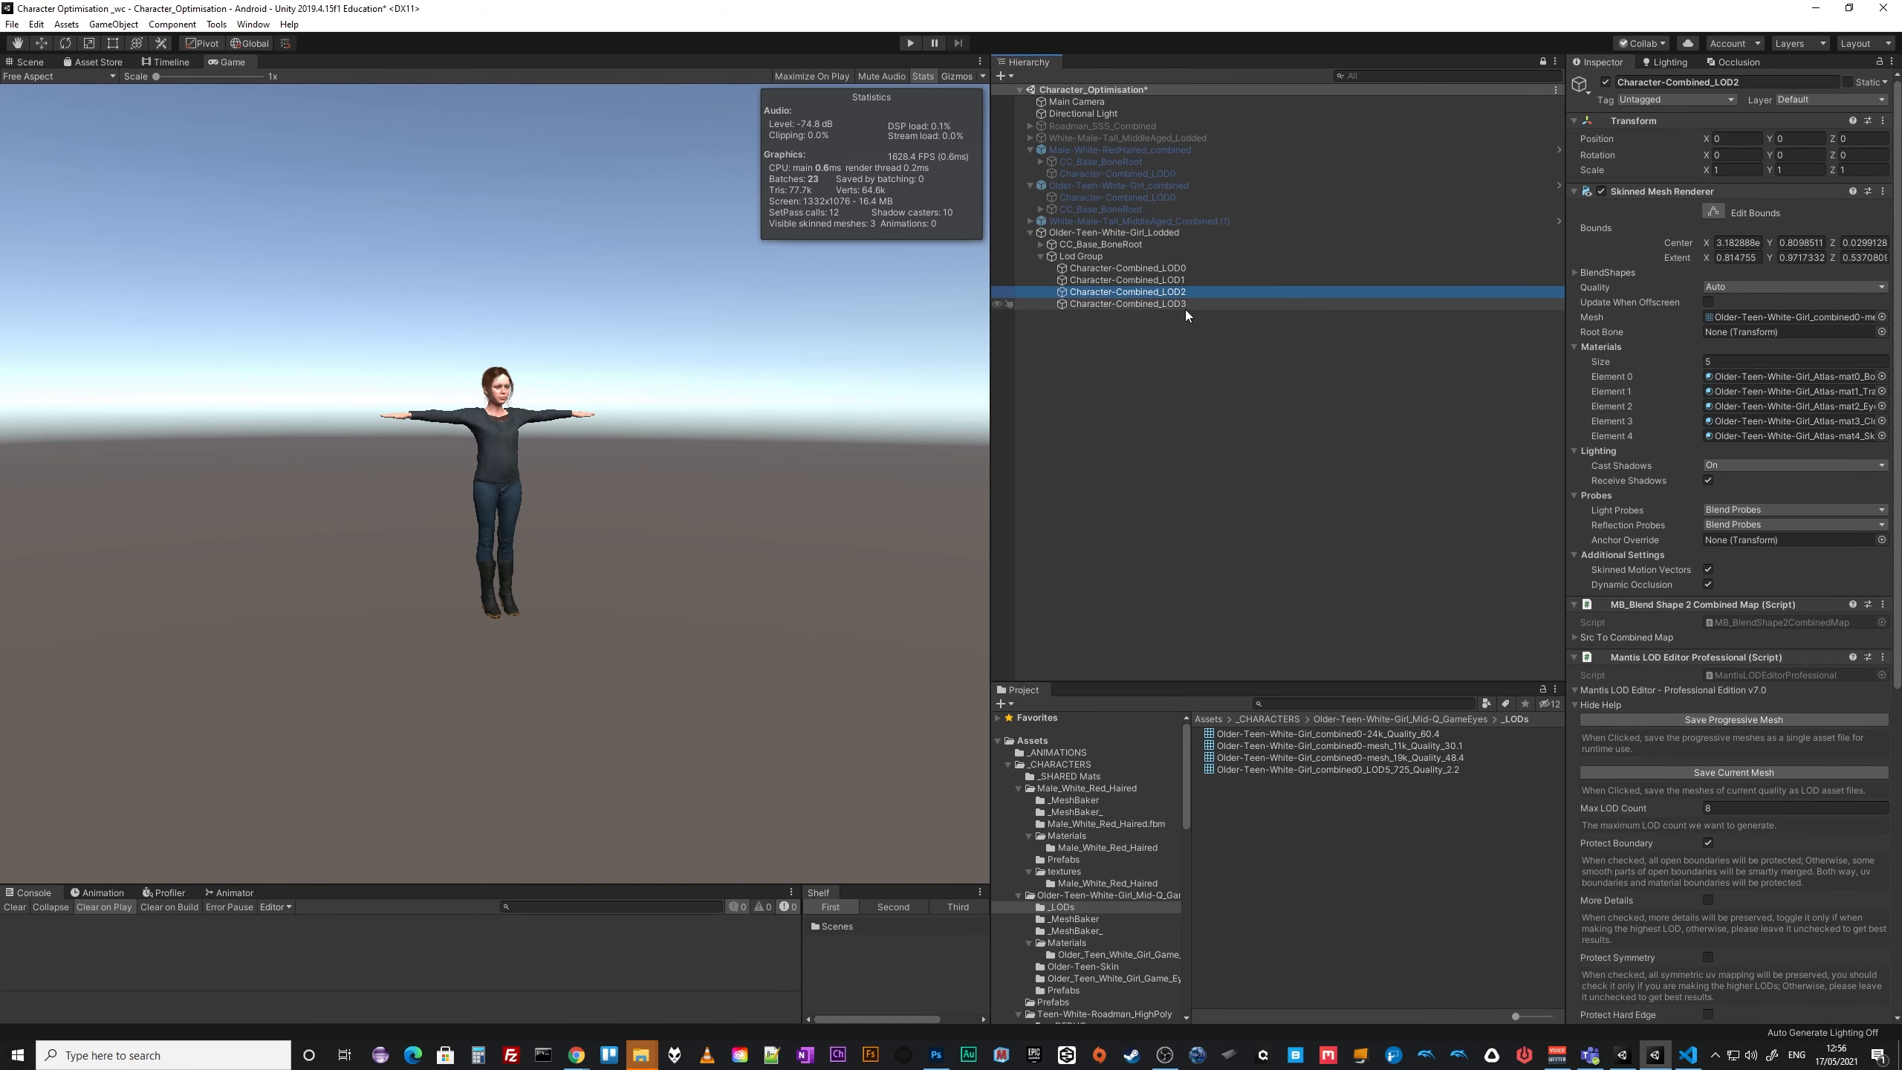
pyautogui.press('Delete')
pyautogui.click(1180, 294)
pyautogui.click(1182, 292)
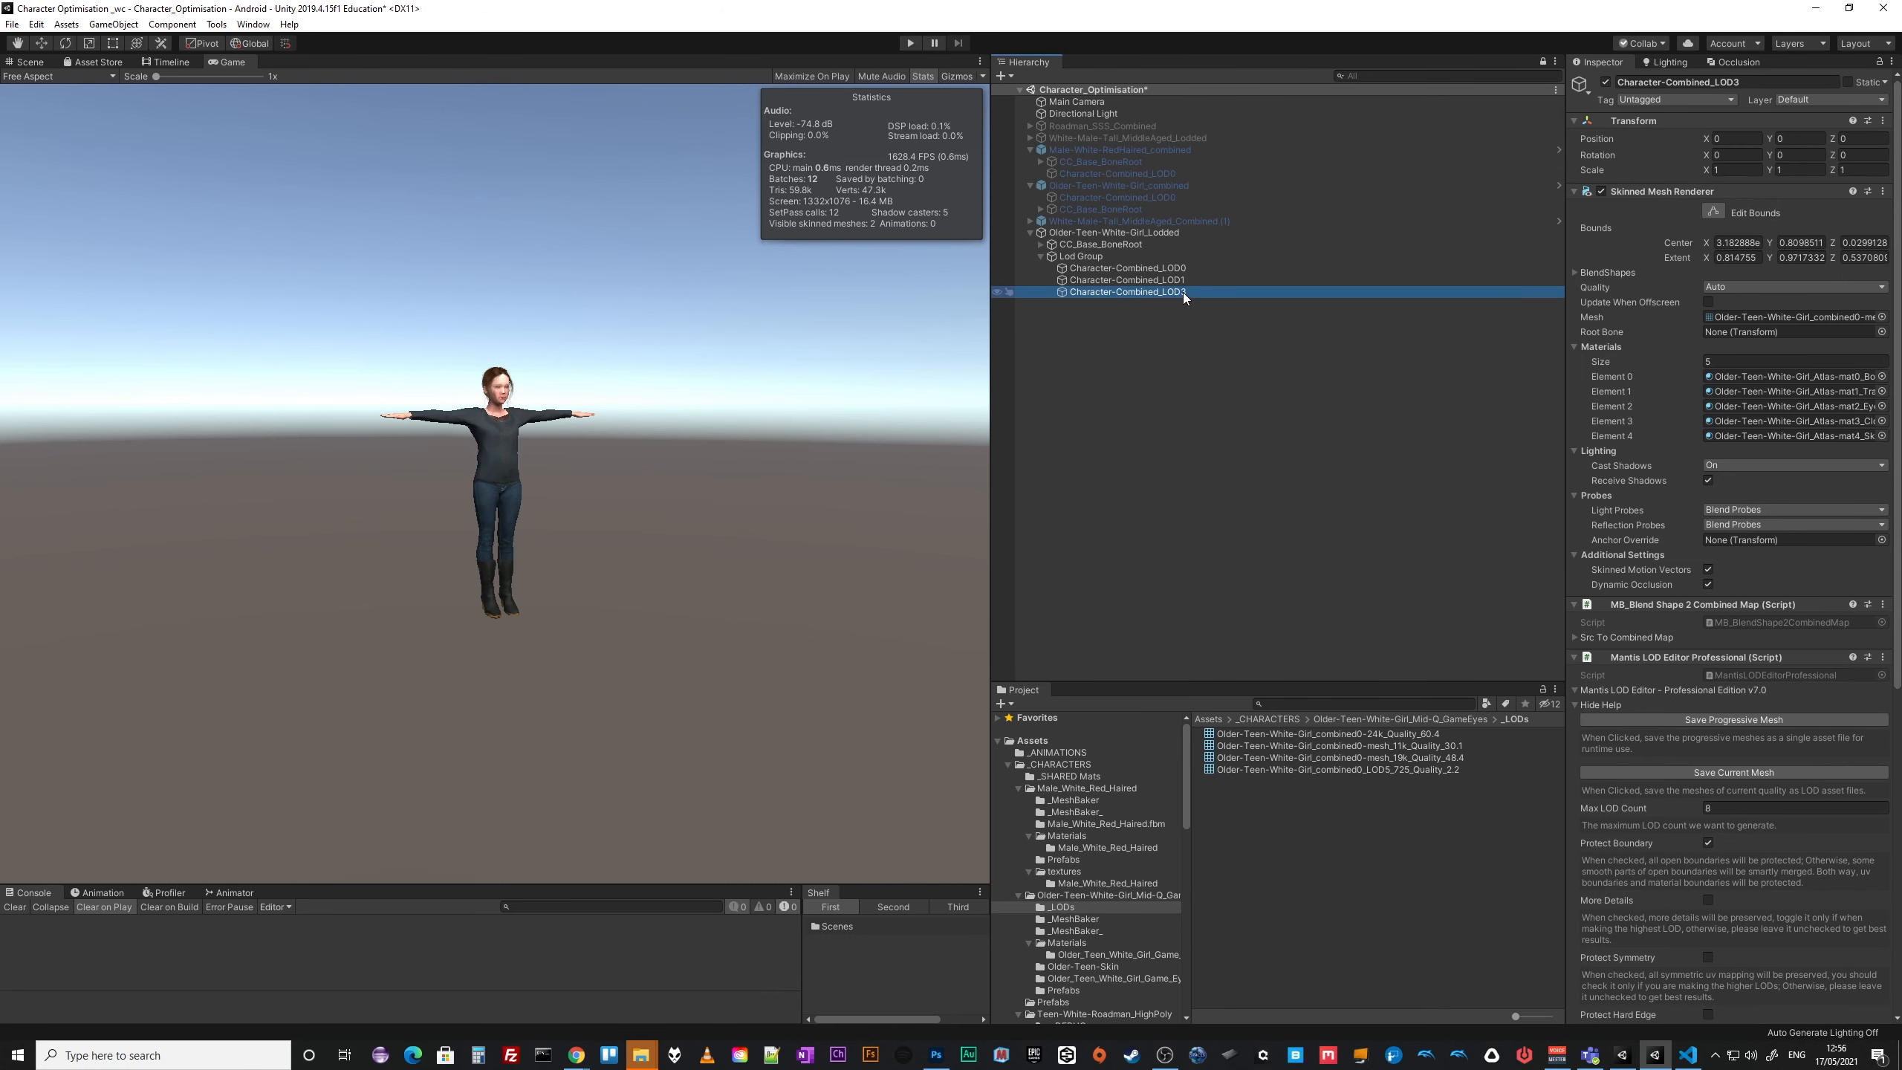
pyautogui.click(1183, 292)
pyautogui.press('BackSpace')
pyautogui.write('2')
pyautogui.press('Return')
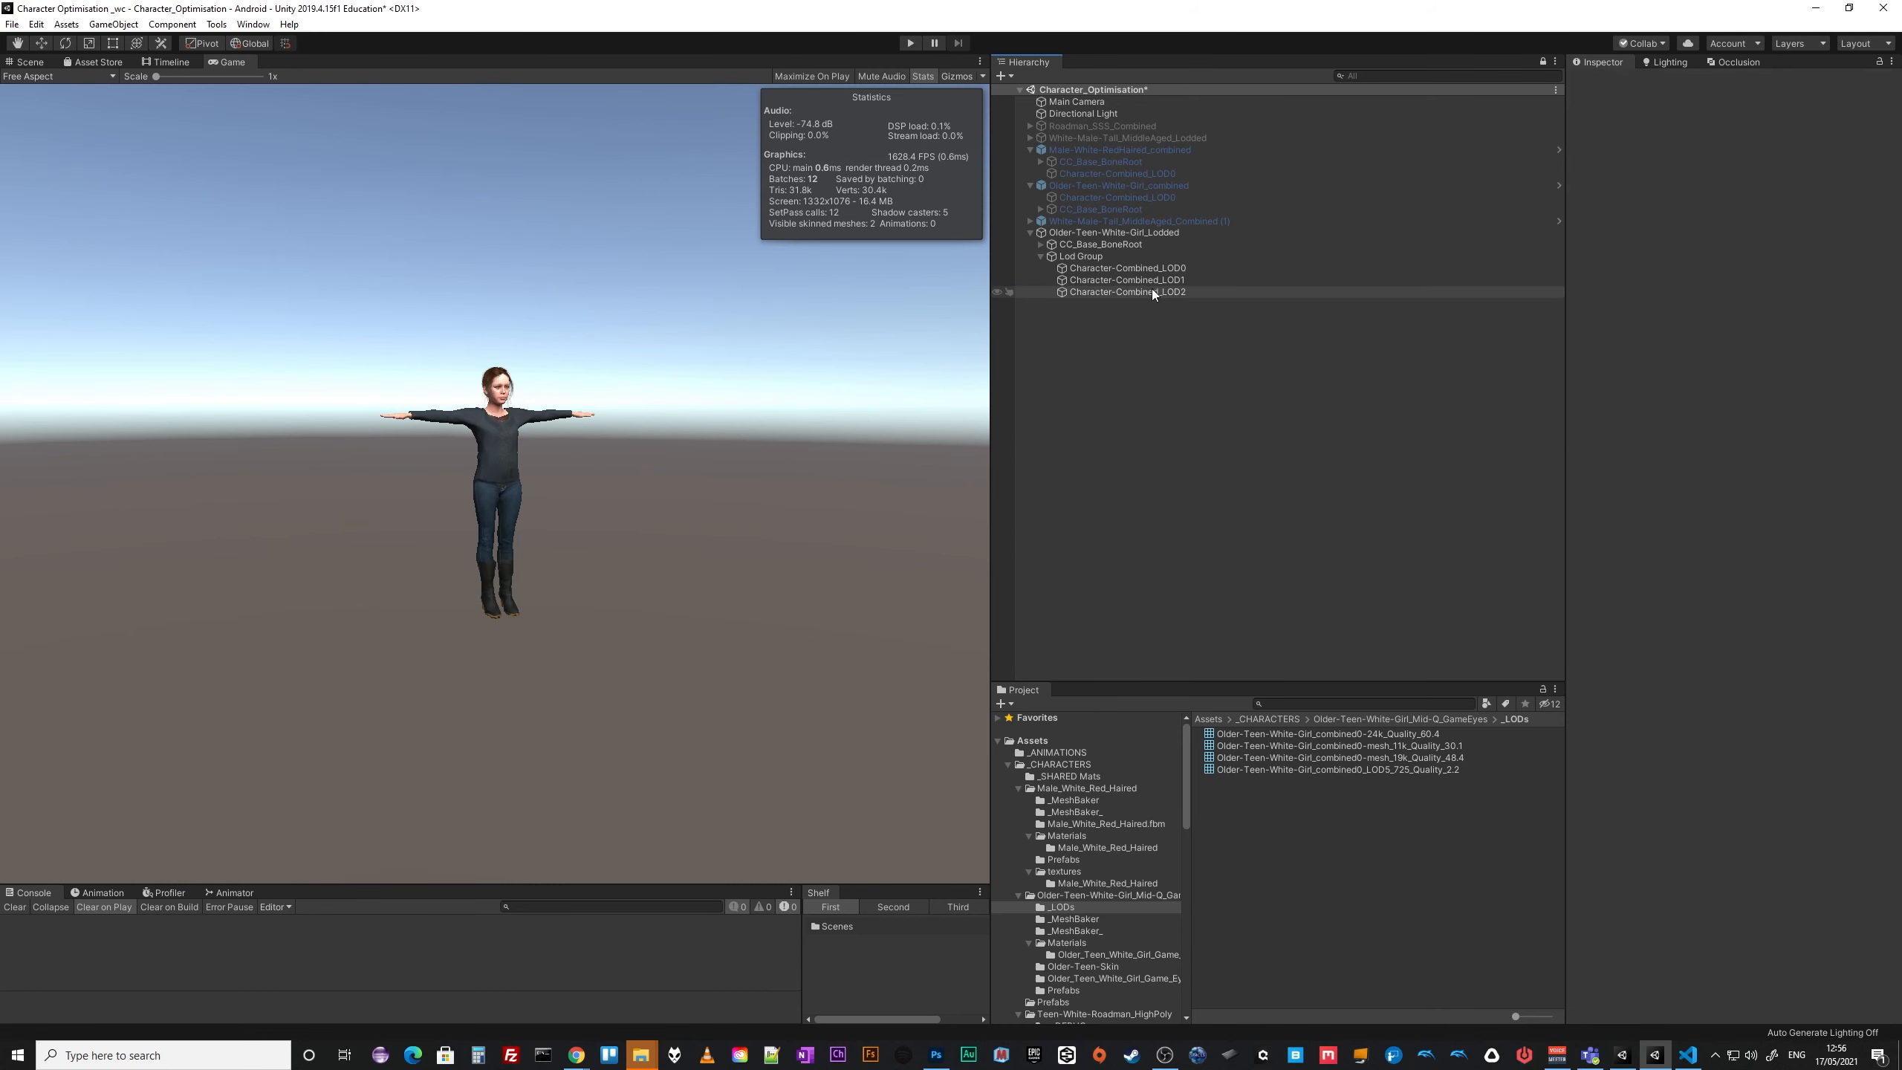
# Duplicate Character-Combined_LOD2 and rename the copy as Character-Combined_LOD3.
pyautogui.click(1156, 292)
pyautogui.hotkey('ctrl', 'd')
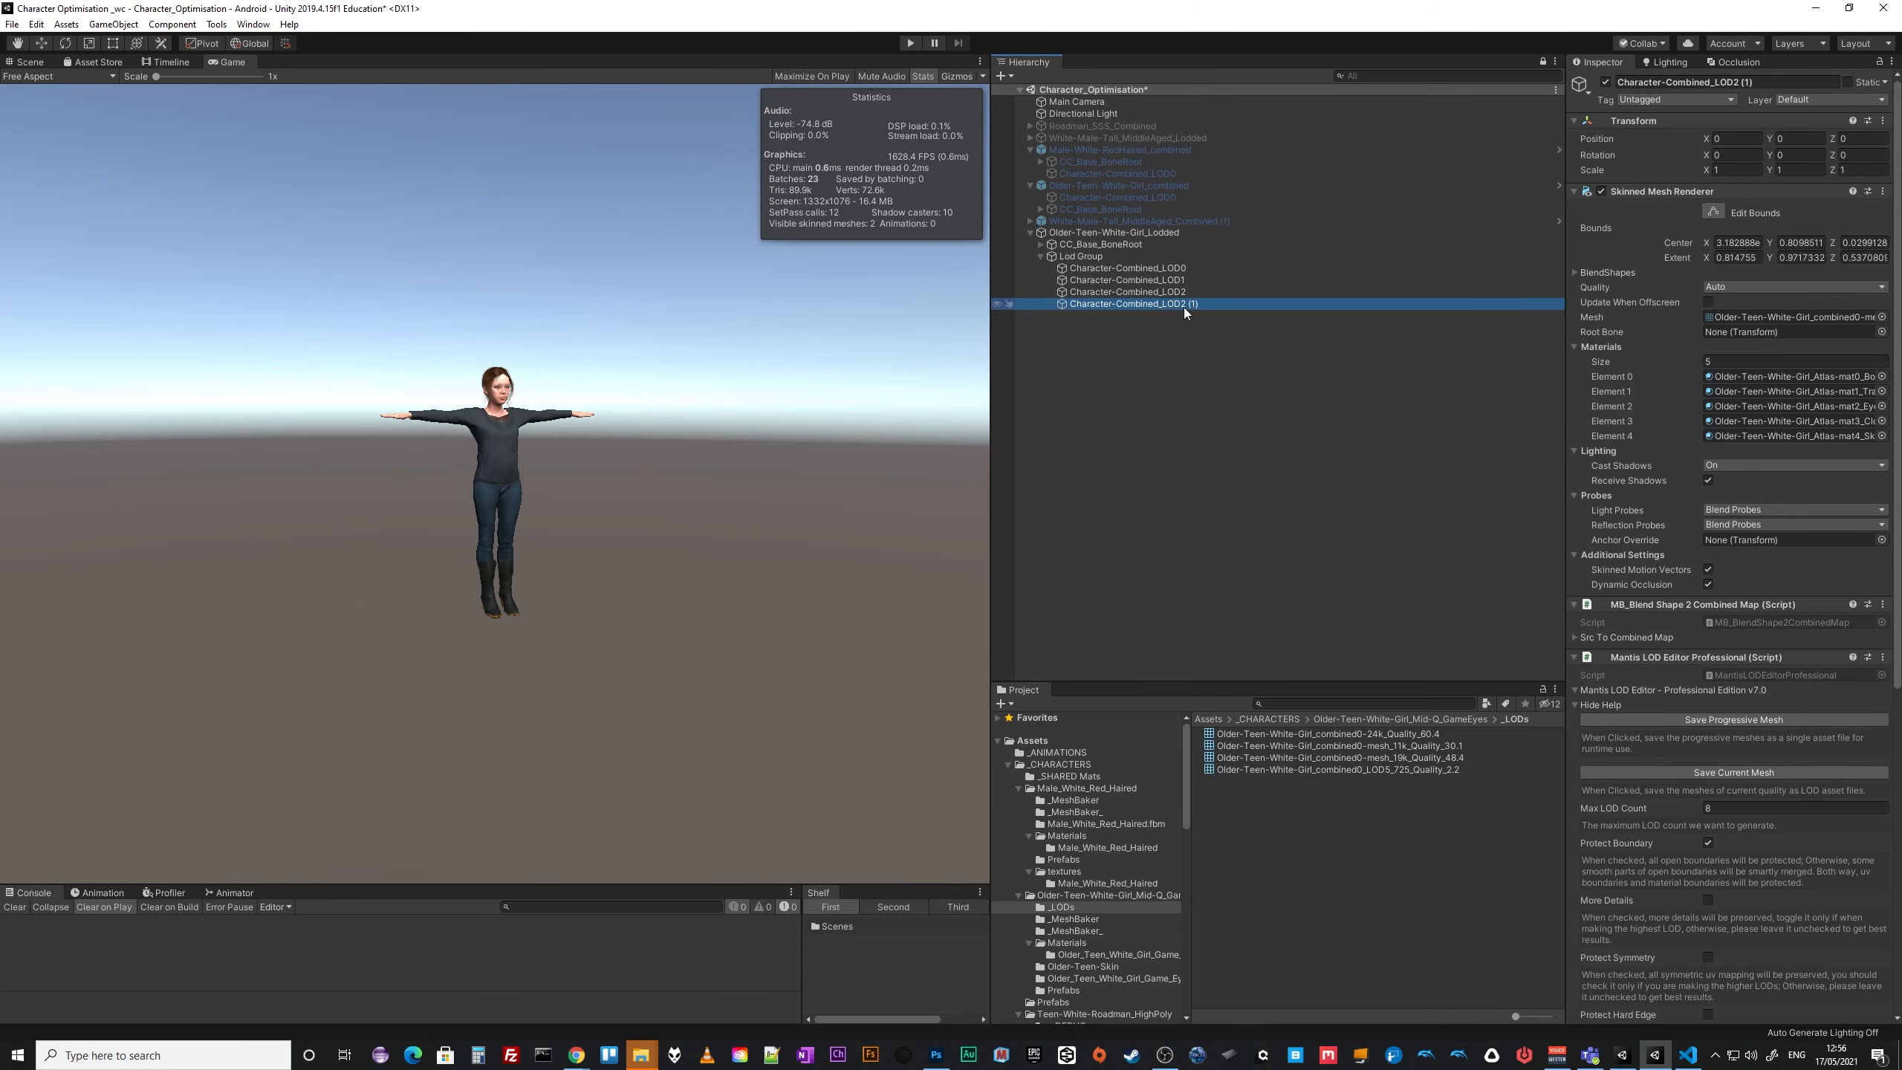
pyautogui.click(1183, 306)
pyautogui.moveTo(1181, 305); pyautogui.dragTo(1221, 378)
pyautogui.write('3')
pyautogui.click(1226, 432)
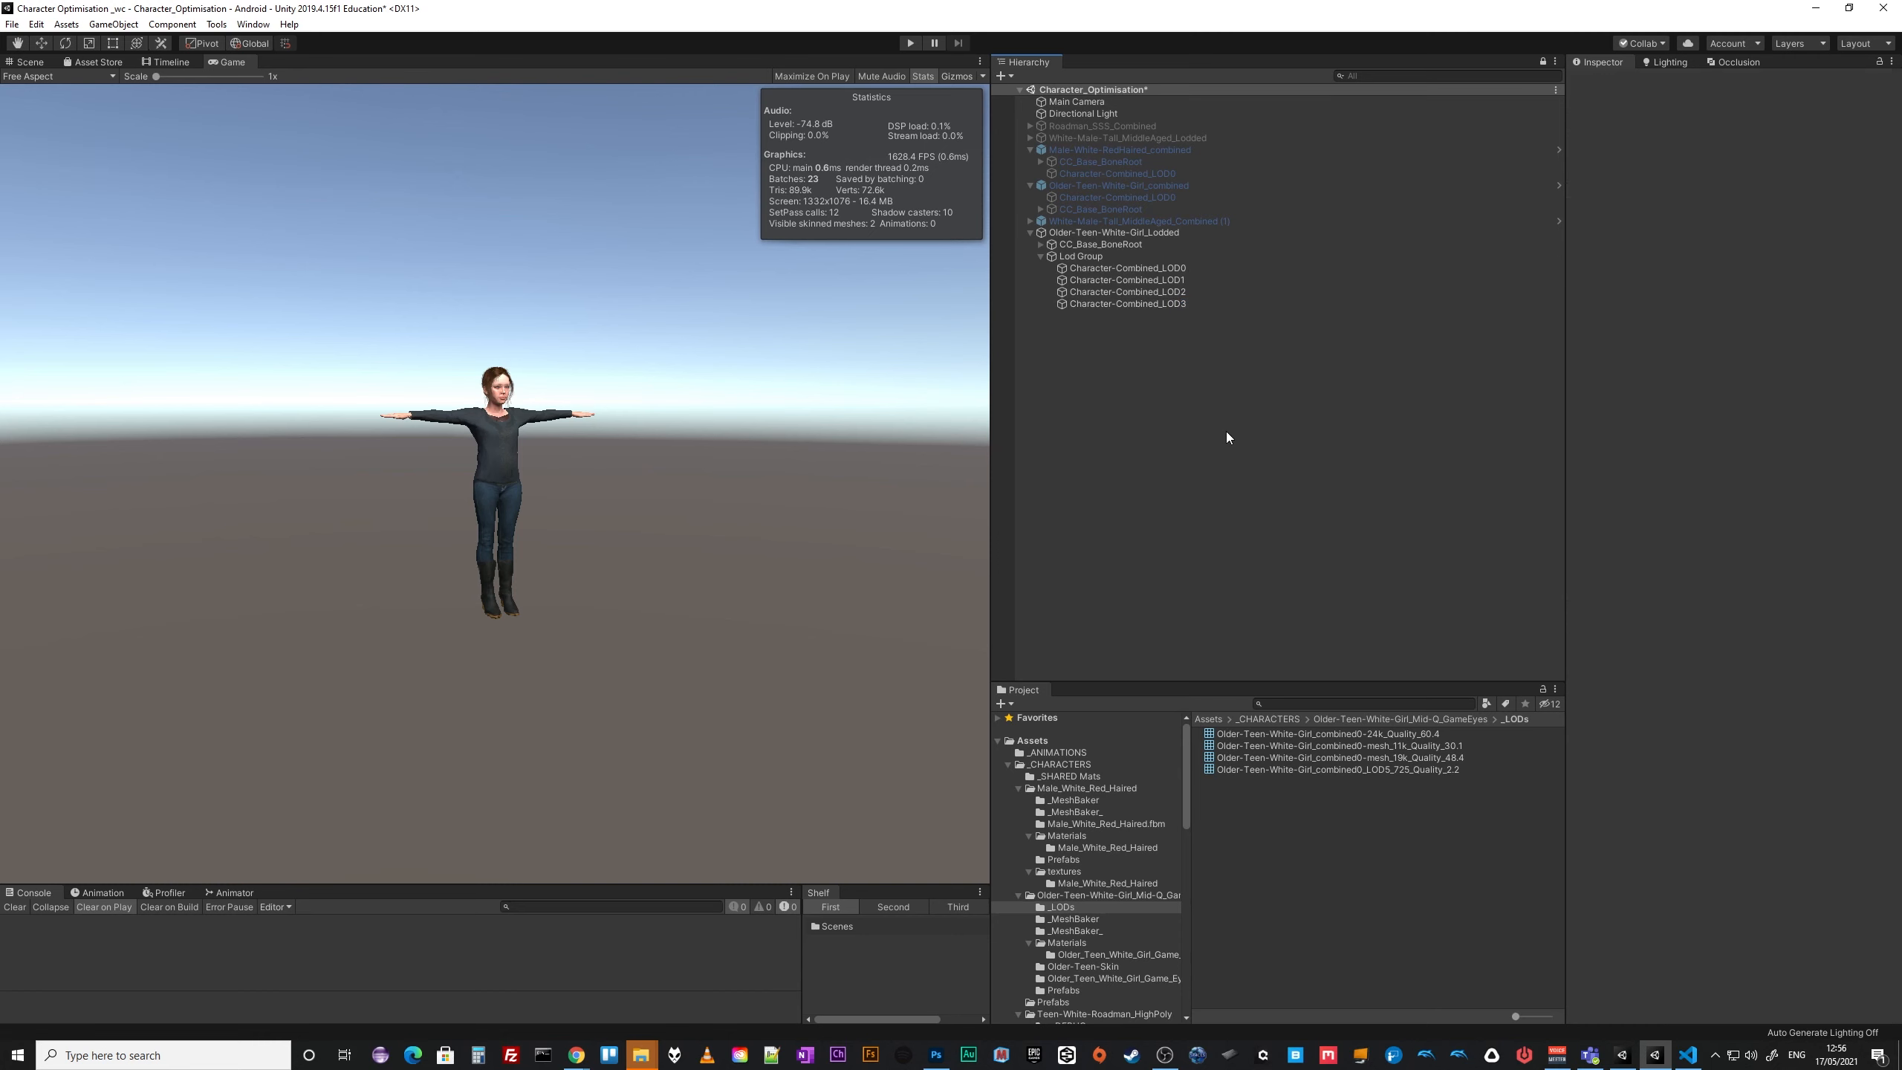
# Assign the Older-Teen-White-Girl_combined0_LODS_725_Quality_2.2 mesh to Character-Combined_LOD3 and add that object as the Lod Group's LOD 3 renderer.
pyautogui.click(1159, 303)
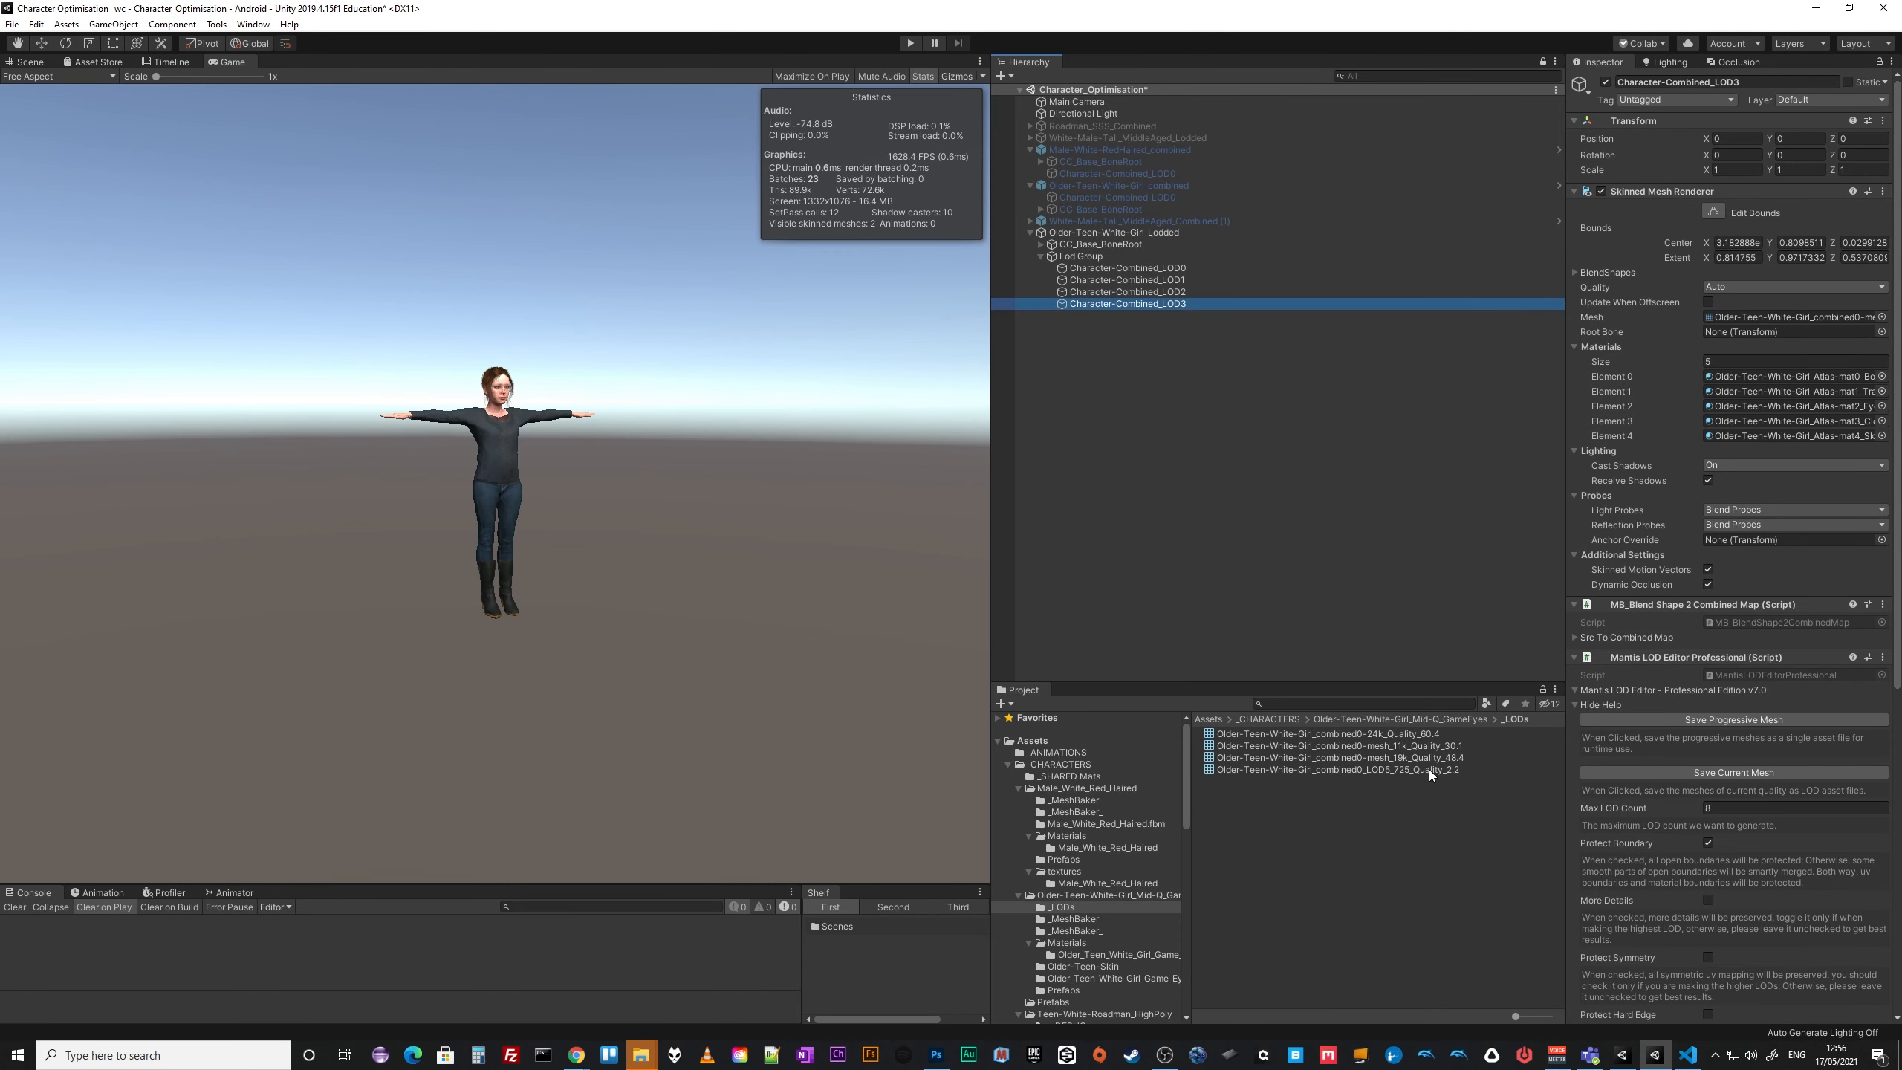
pyautogui.moveTo(1403, 771); pyautogui.dragTo(1806, 316)
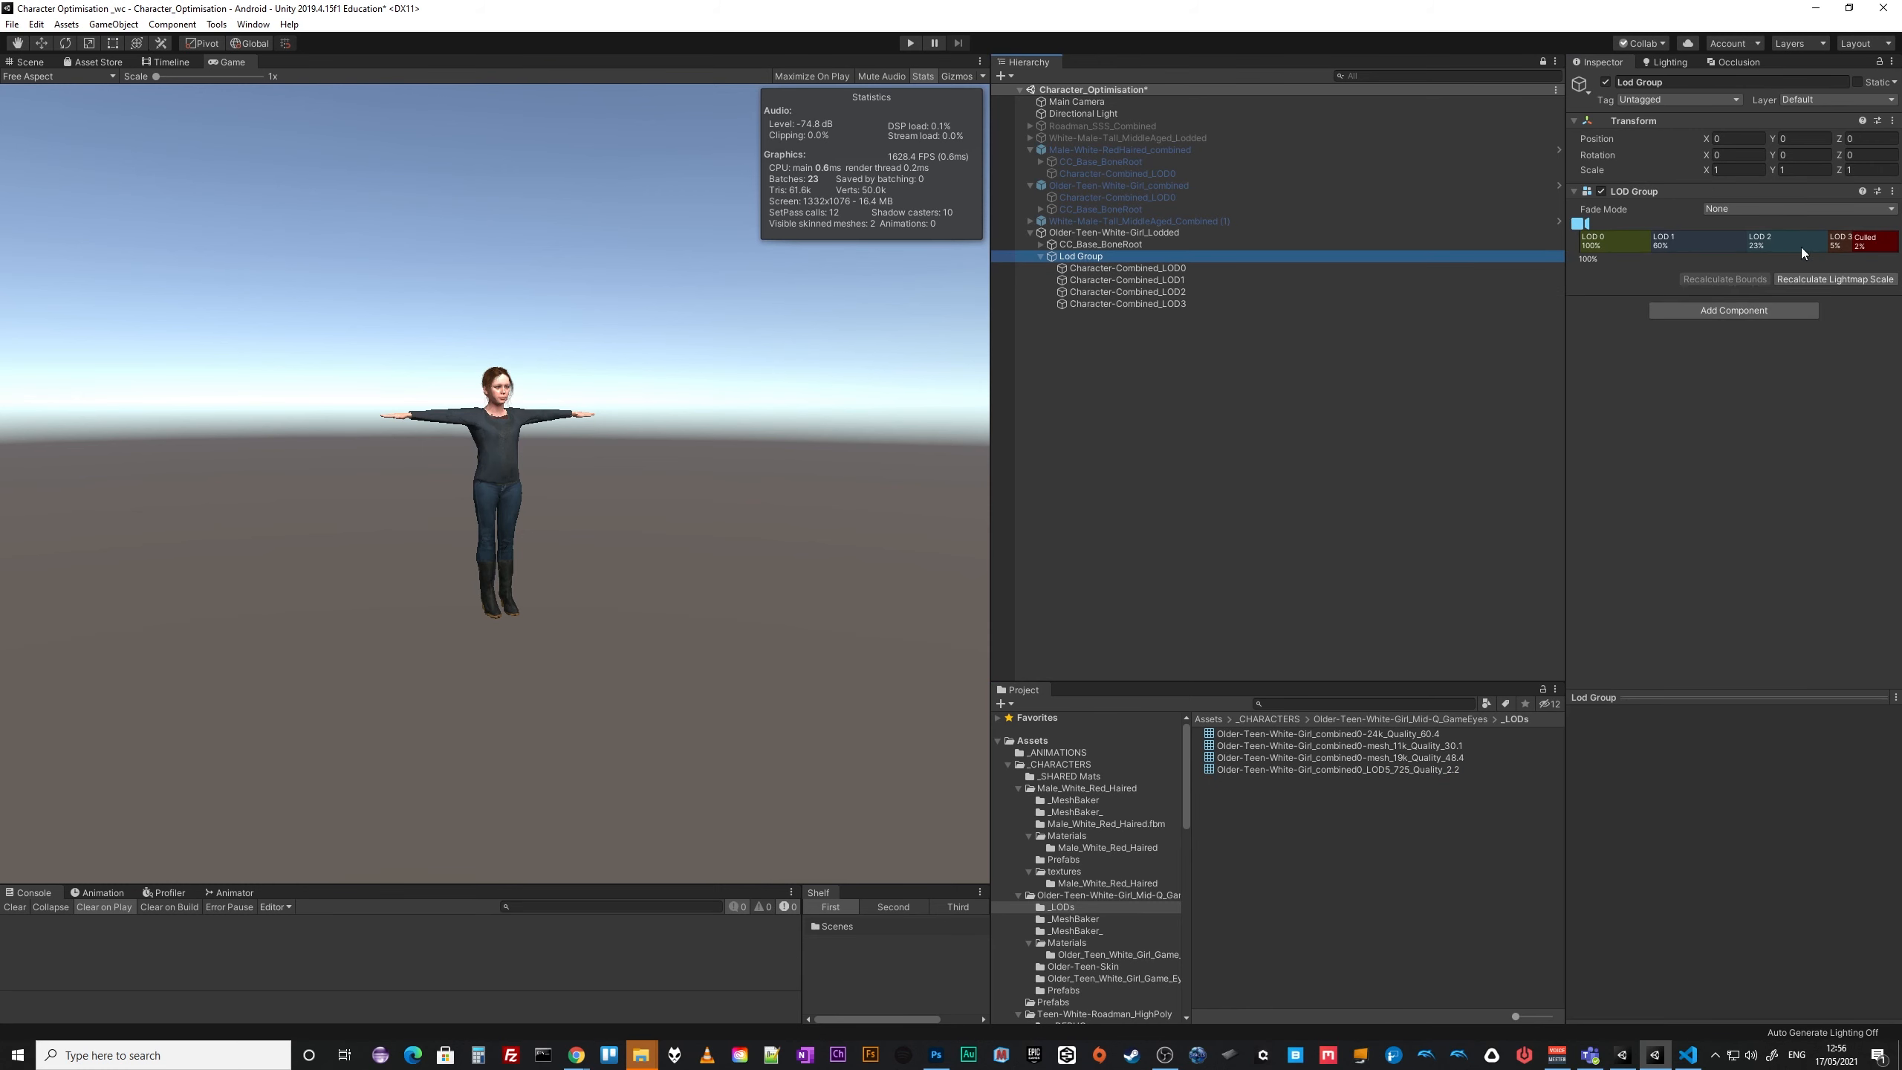
pyautogui.click(1837, 241)
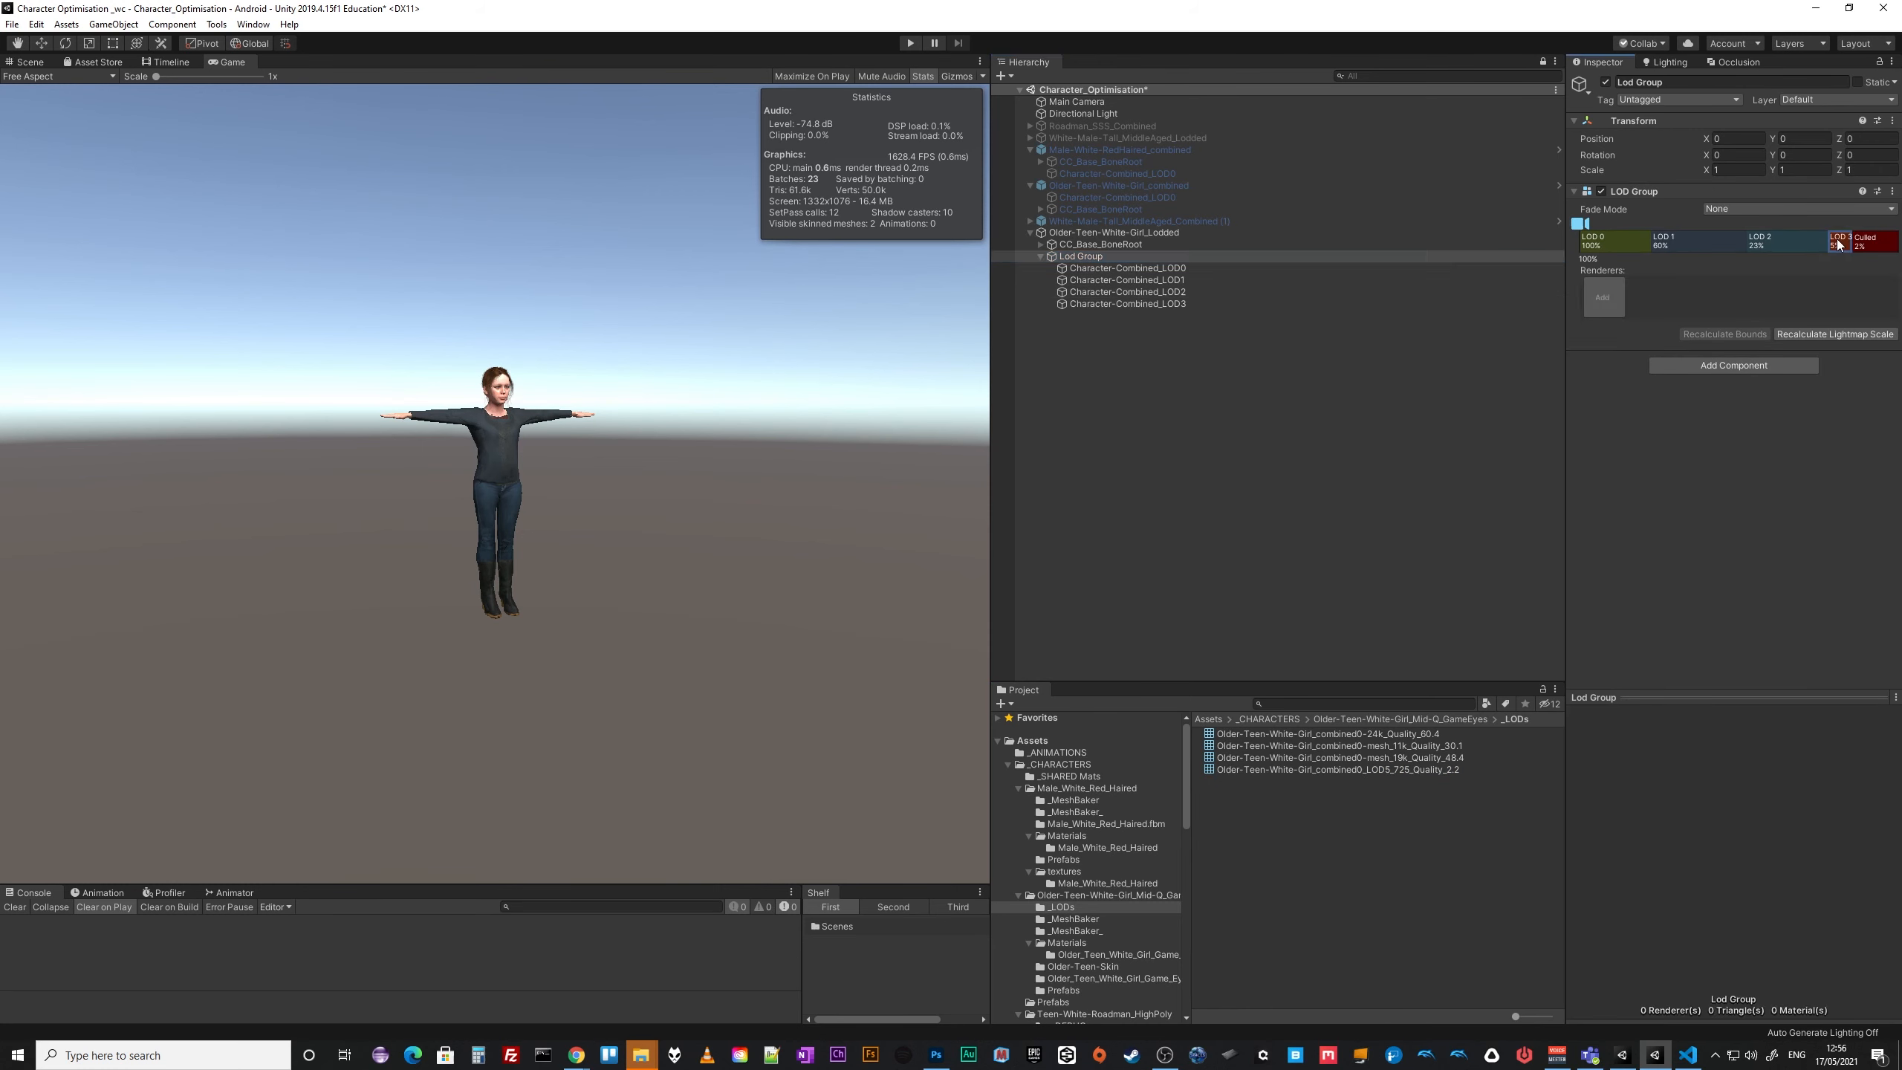
pyautogui.click(1180, 303)
pyautogui.moveTo(1180, 303); pyautogui.dragTo(1619, 296)
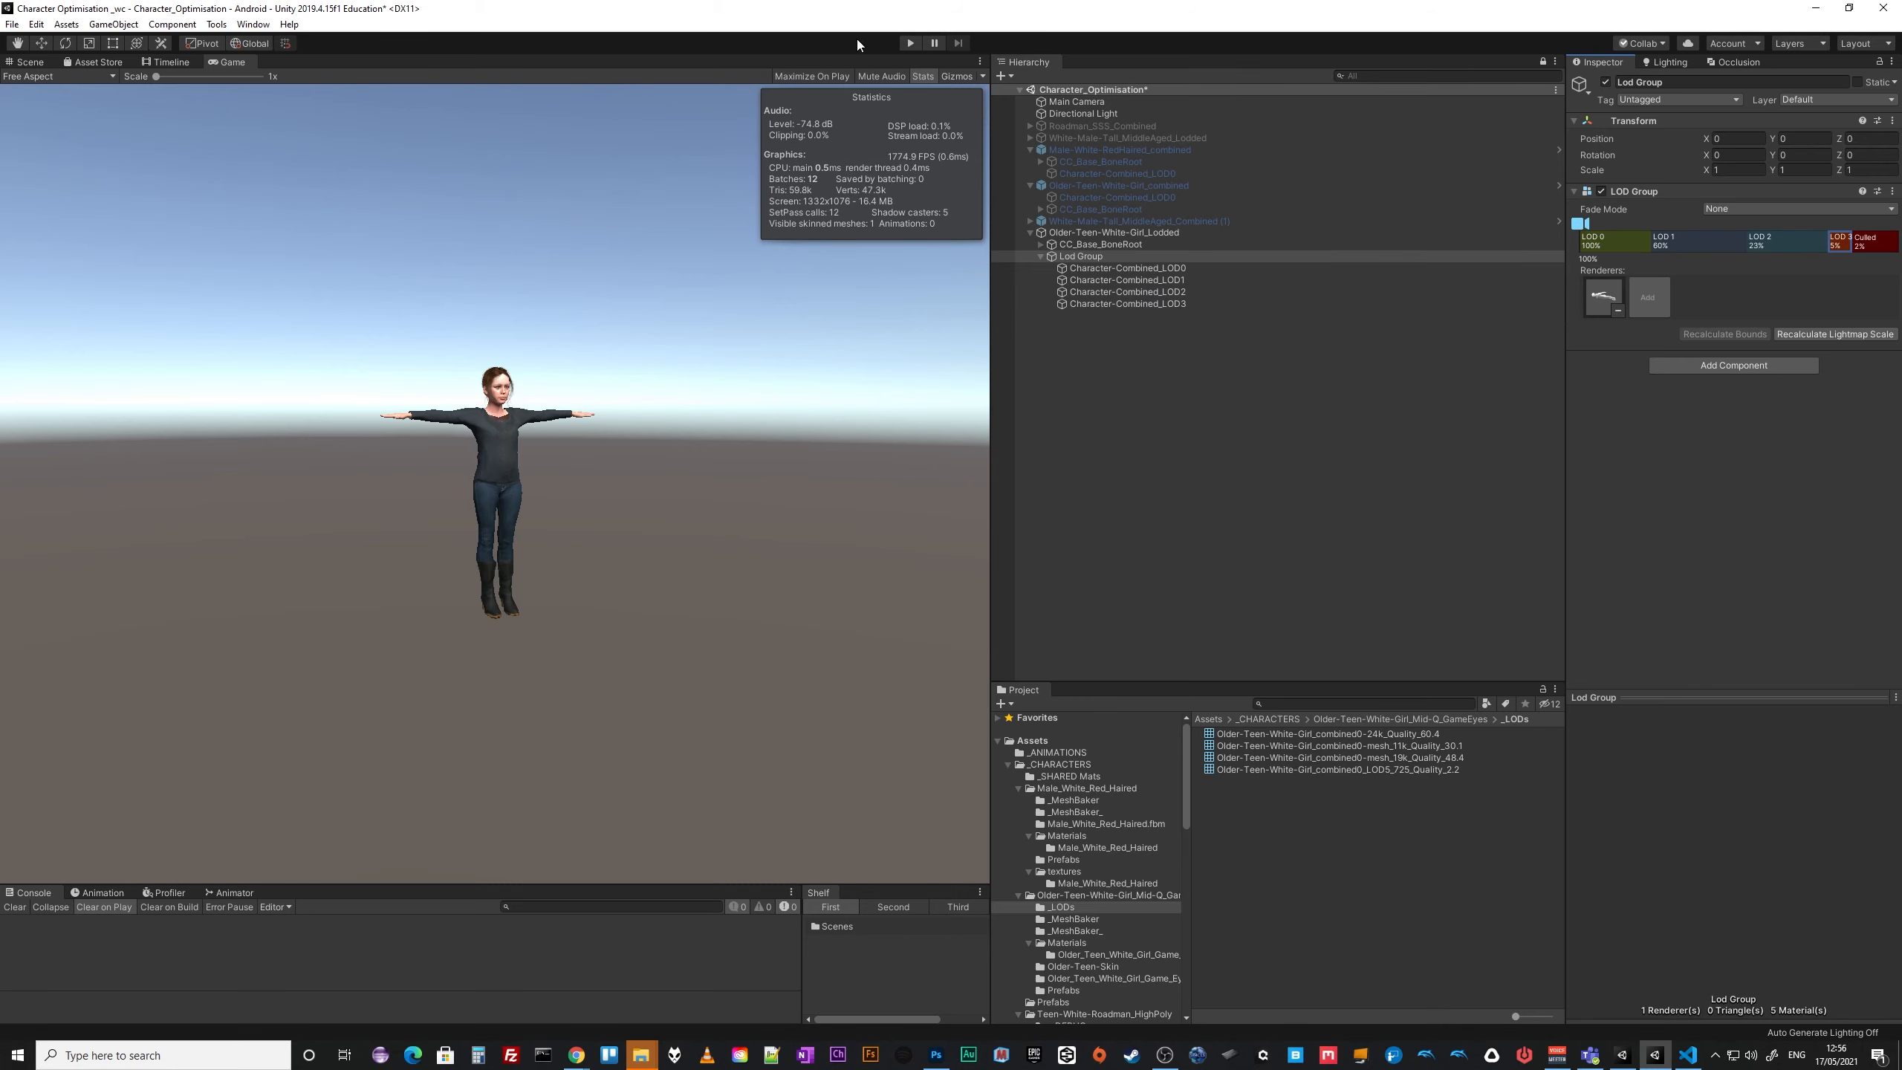
# Enter play mode and set the Lod Group's transitions to about 25% for LOD 2 and 9% for LOD 3.
pyautogui.click(911, 43)
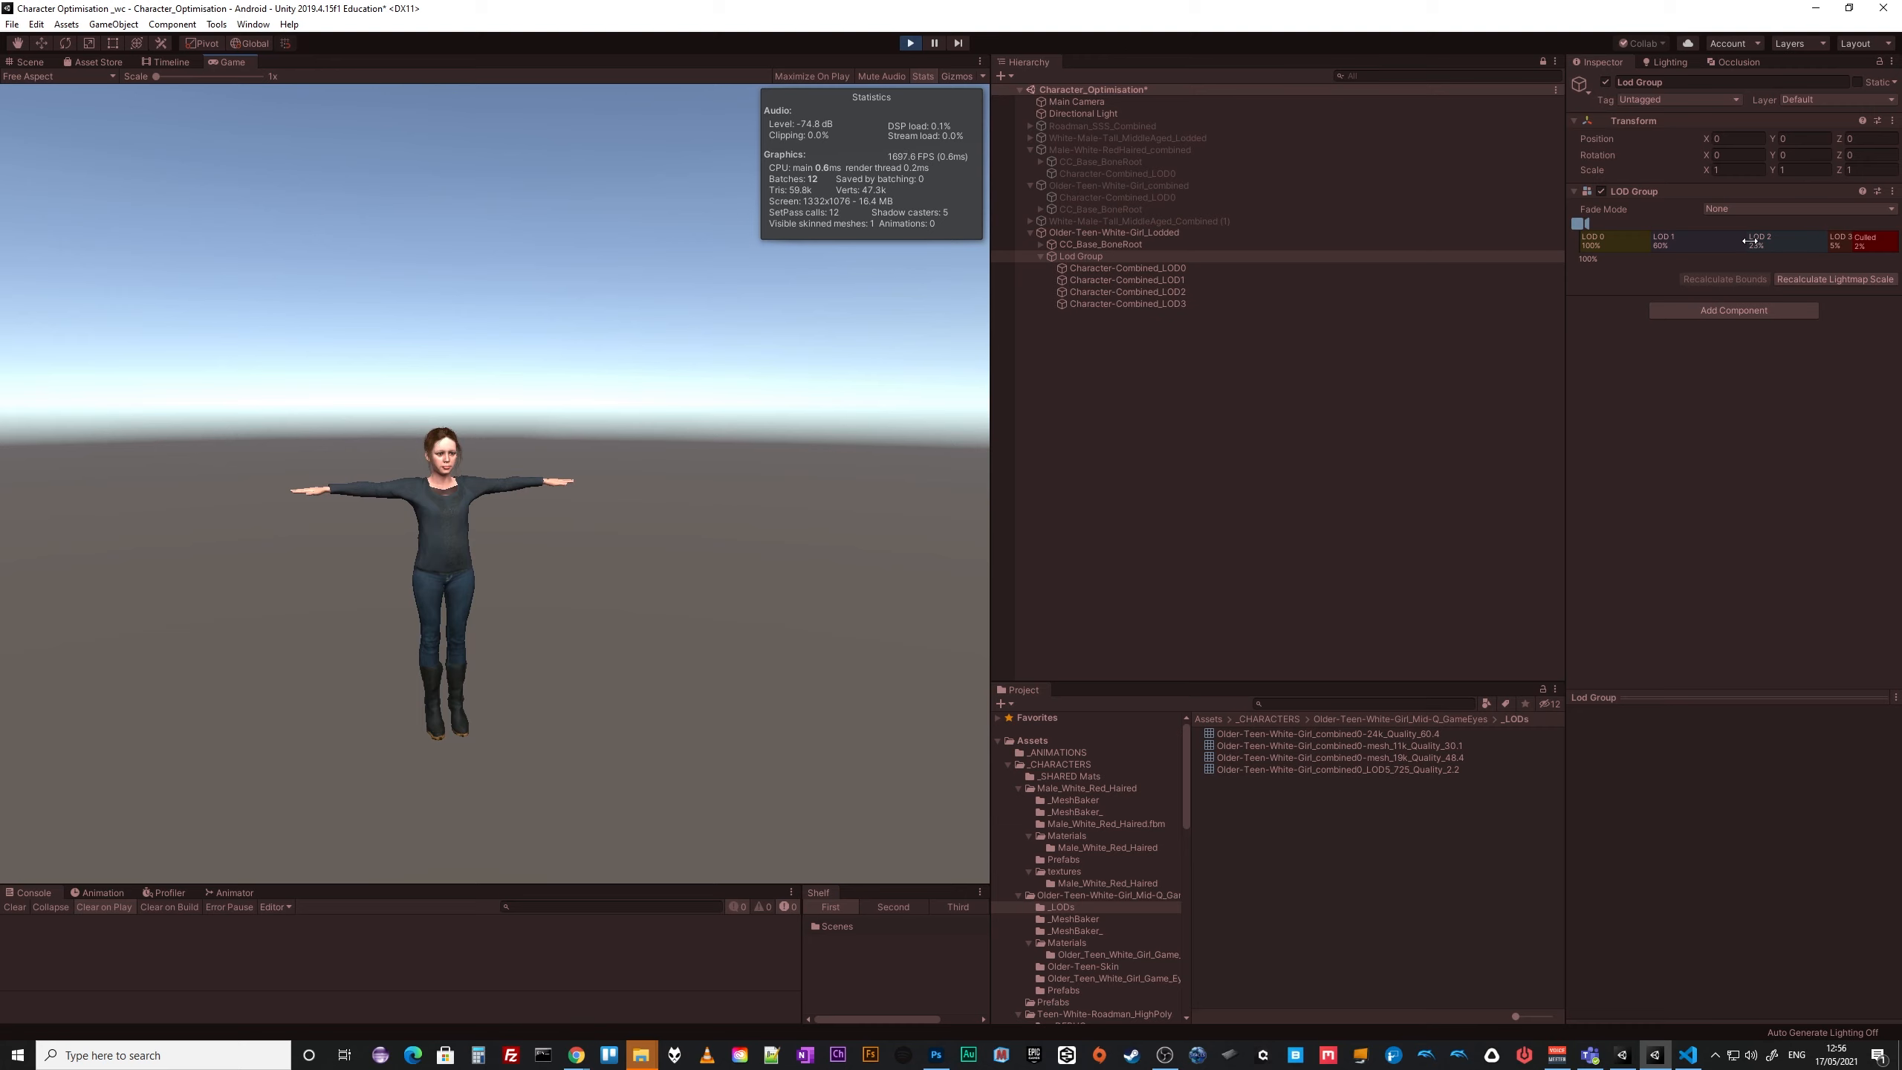
pyautogui.moveTo(1750, 242); pyautogui.dragTo(1712, 241)
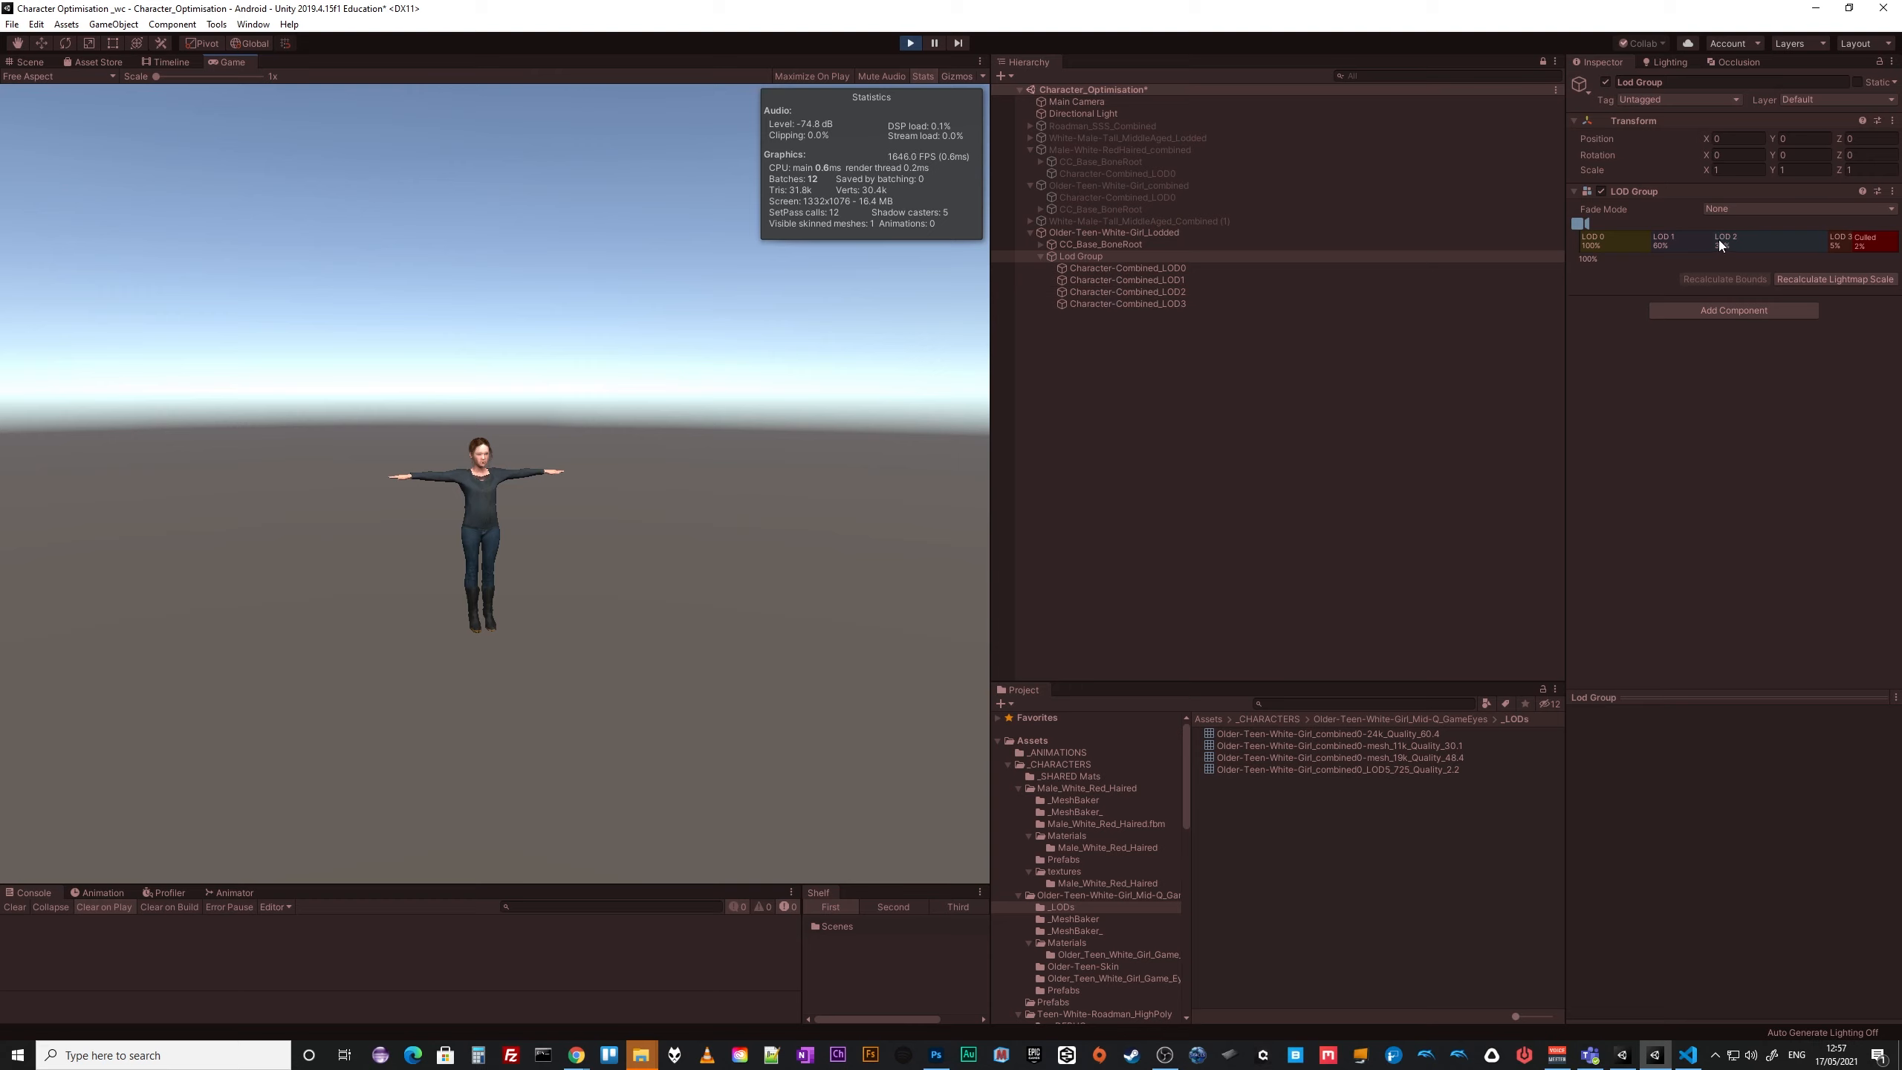
pyautogui.moveTo(1714, 242); pyautogui.dragTo(1738, 241)
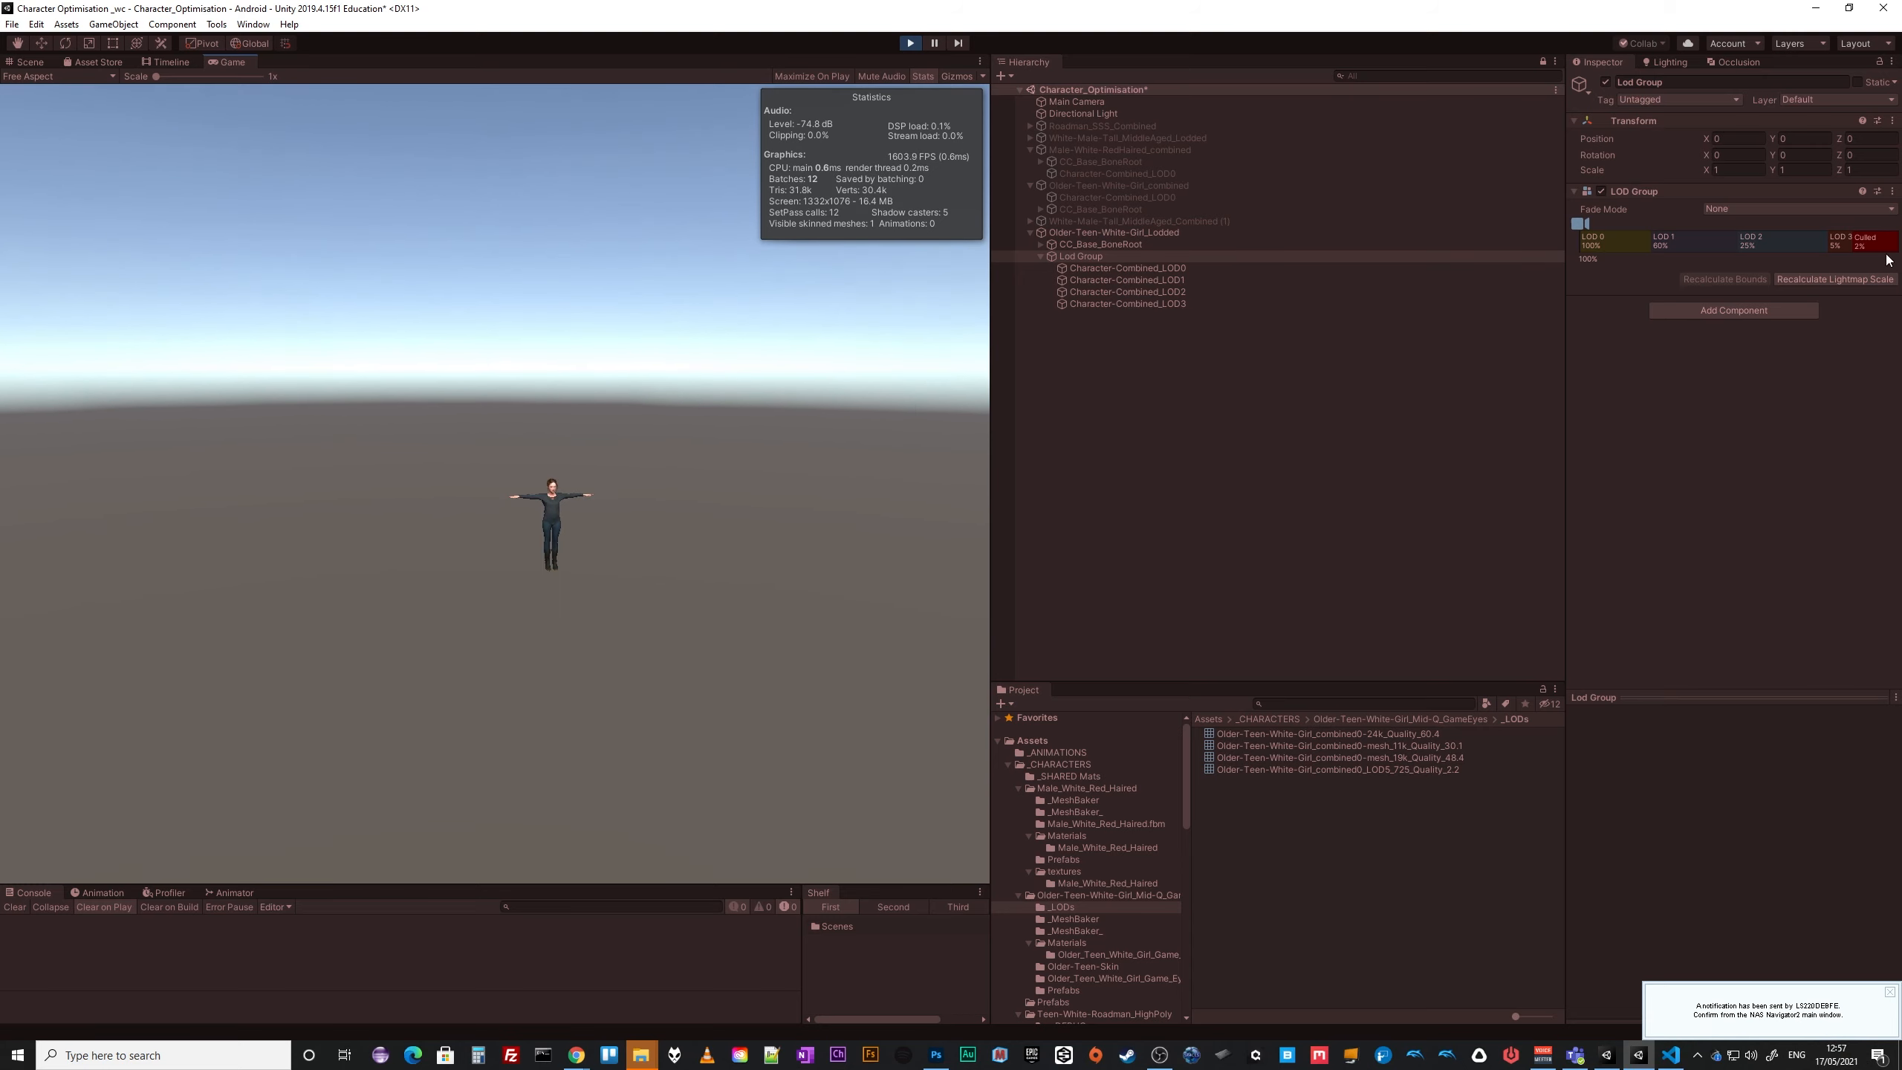
pyautogui.moveTo(1827, 243); pyautogui.dragTo(1802, 244)
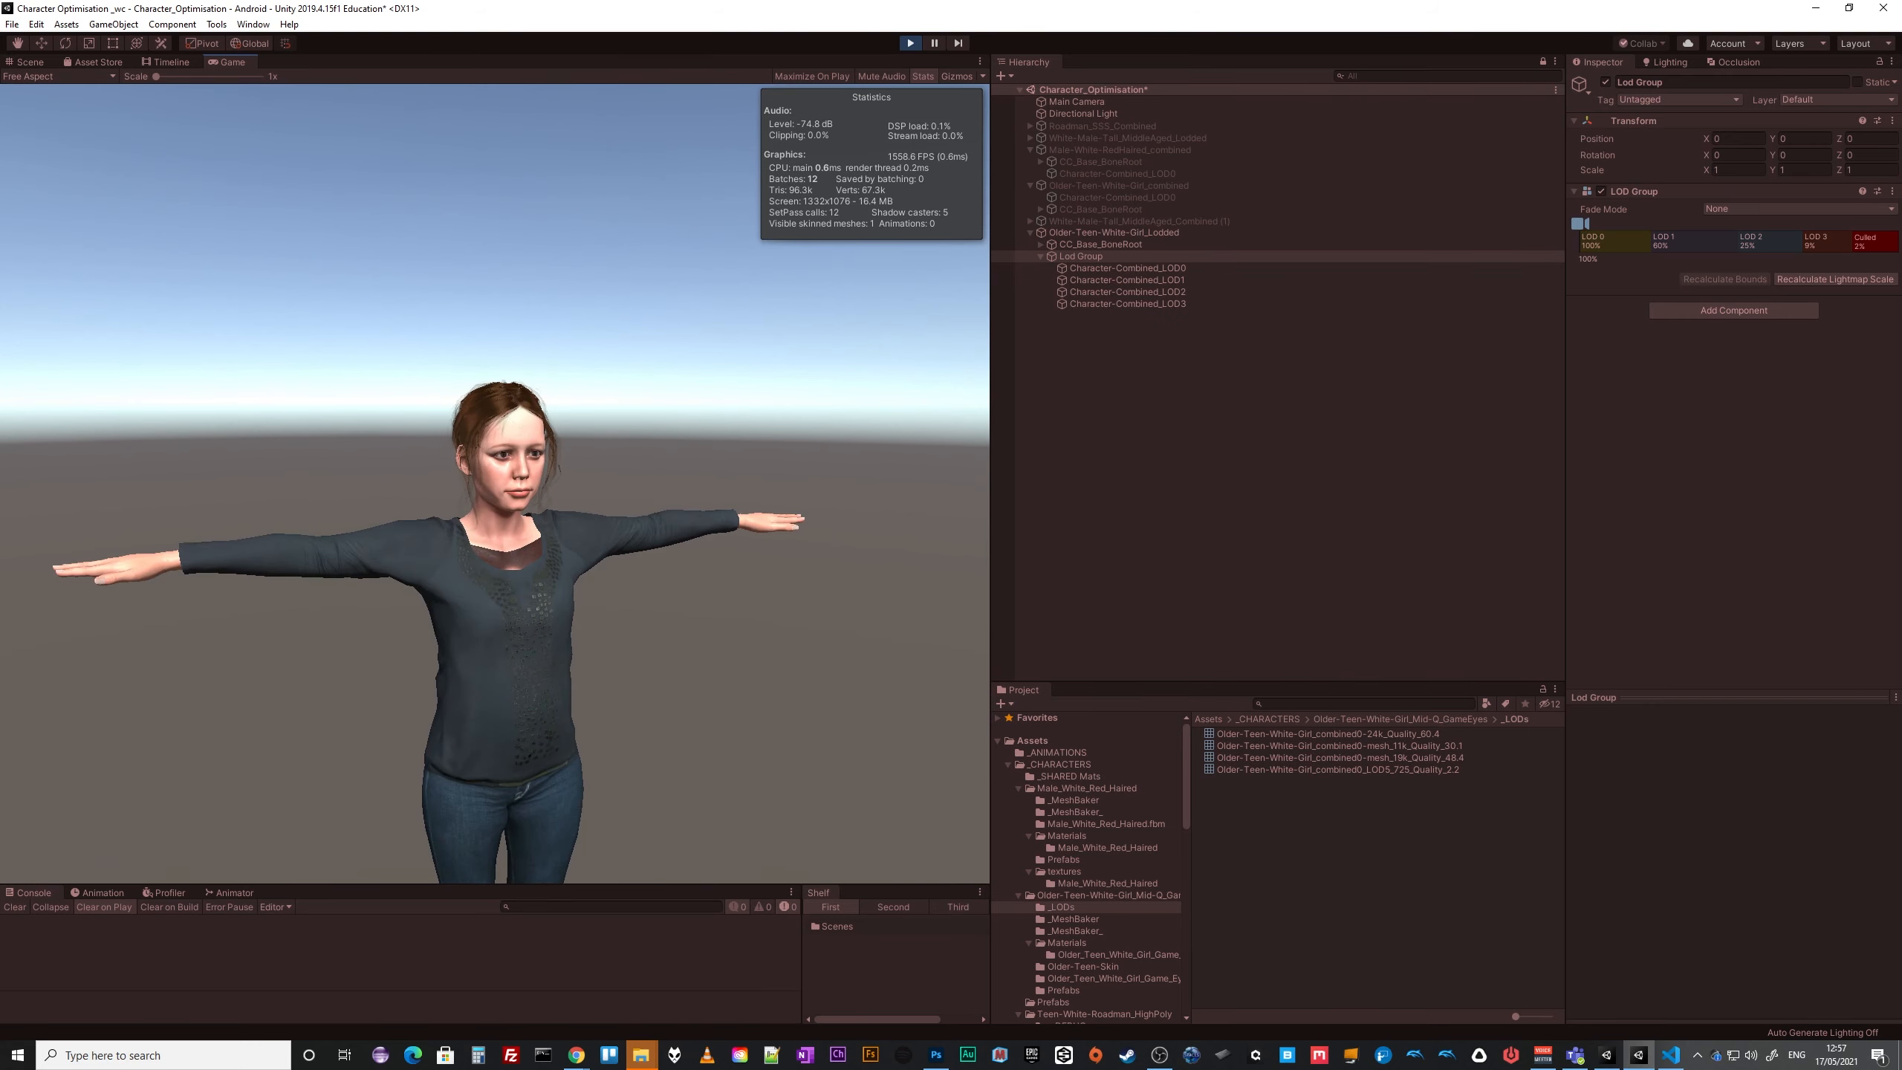
# Copy the tuned LOD Group component, exit play mode and paste its values back onto the Lod Group object.
pyautogui.rightClick(1637, 188)
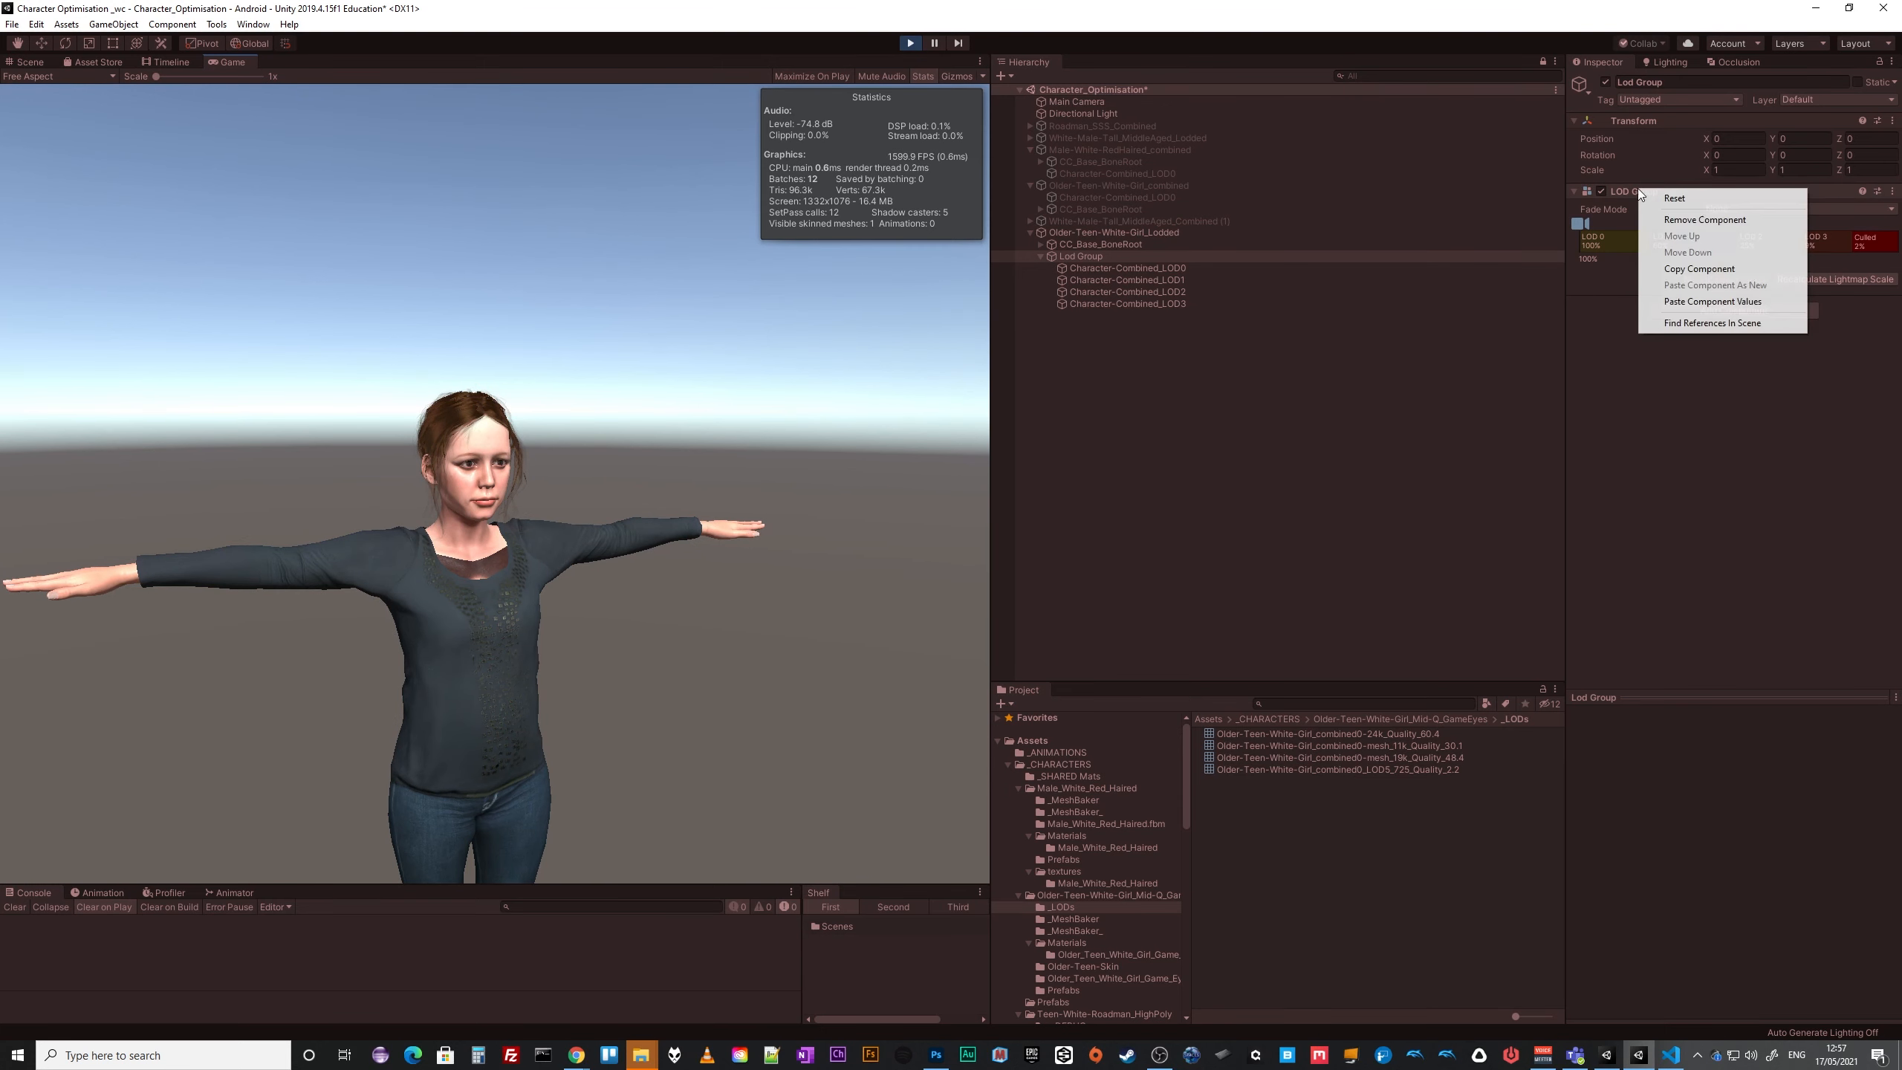
pyautogui.click(1694, 270)
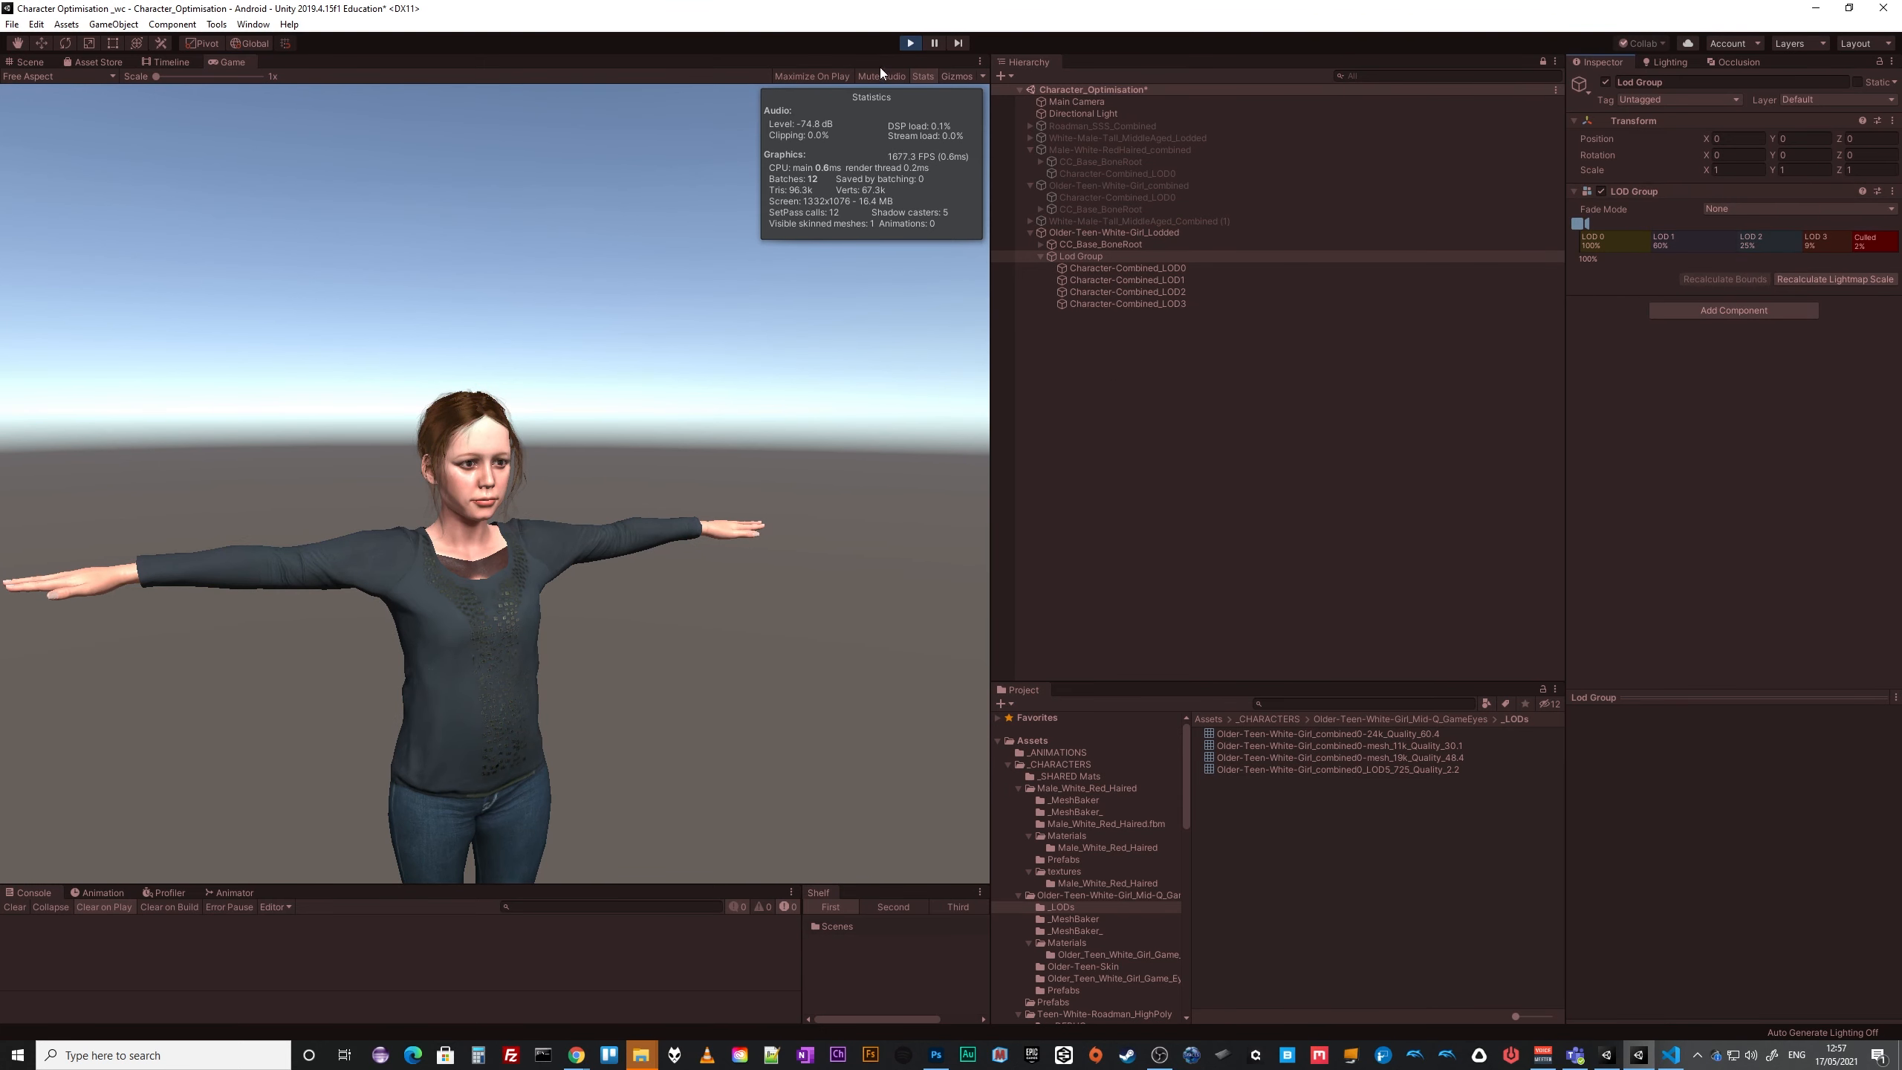
pyautogui.click(910, 43)
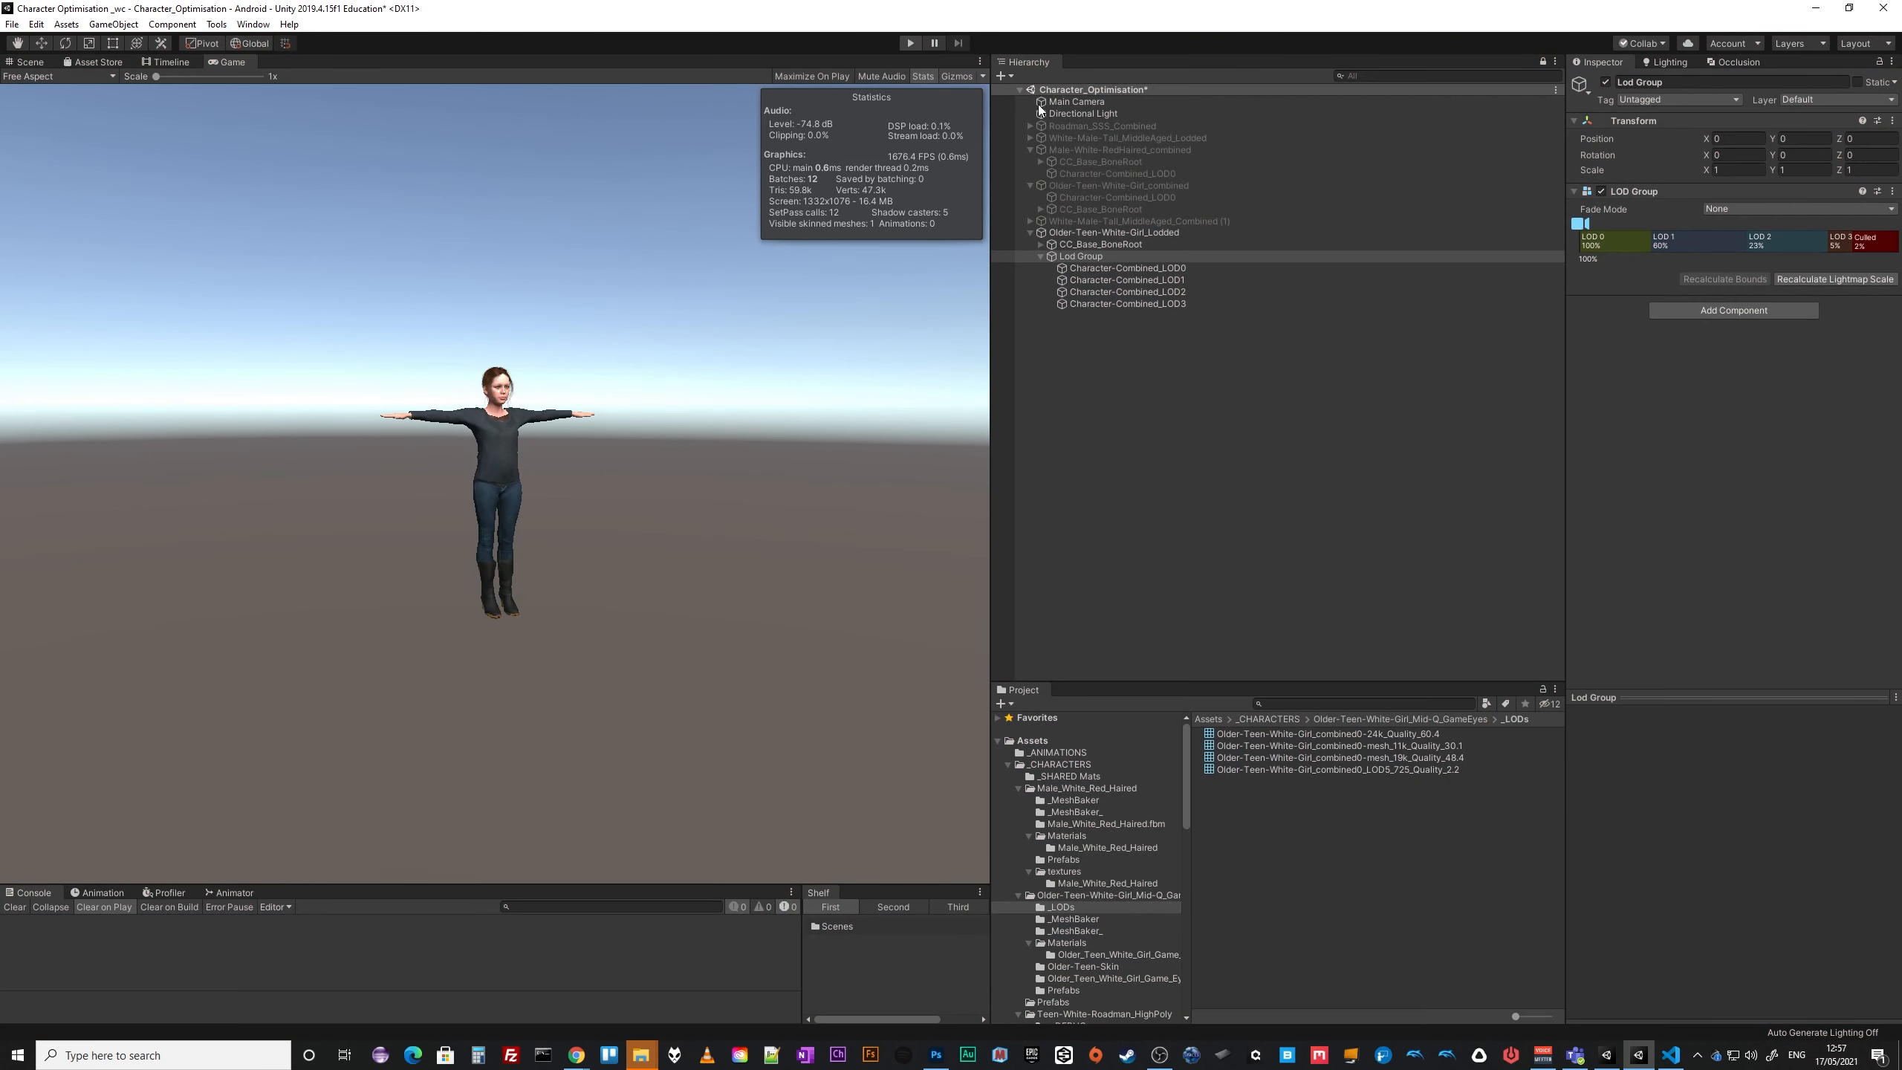
pyautogui.rightClick(1649, 190)
pyautogui.click(1718, 308)
# Switch to the scene view and activate the original Older-Teen-White-Girl_combined character.
pyautogui.click(26, 62)
pyautogui.moveTo(473, 431); pyautogui.dragTo(596, 659, button='right')
pyautogui.press('w')
pyautogui.press('w')
pyautogui.moveTo(596, 660); pyautogui.dragTo(756, 733, button='middle')
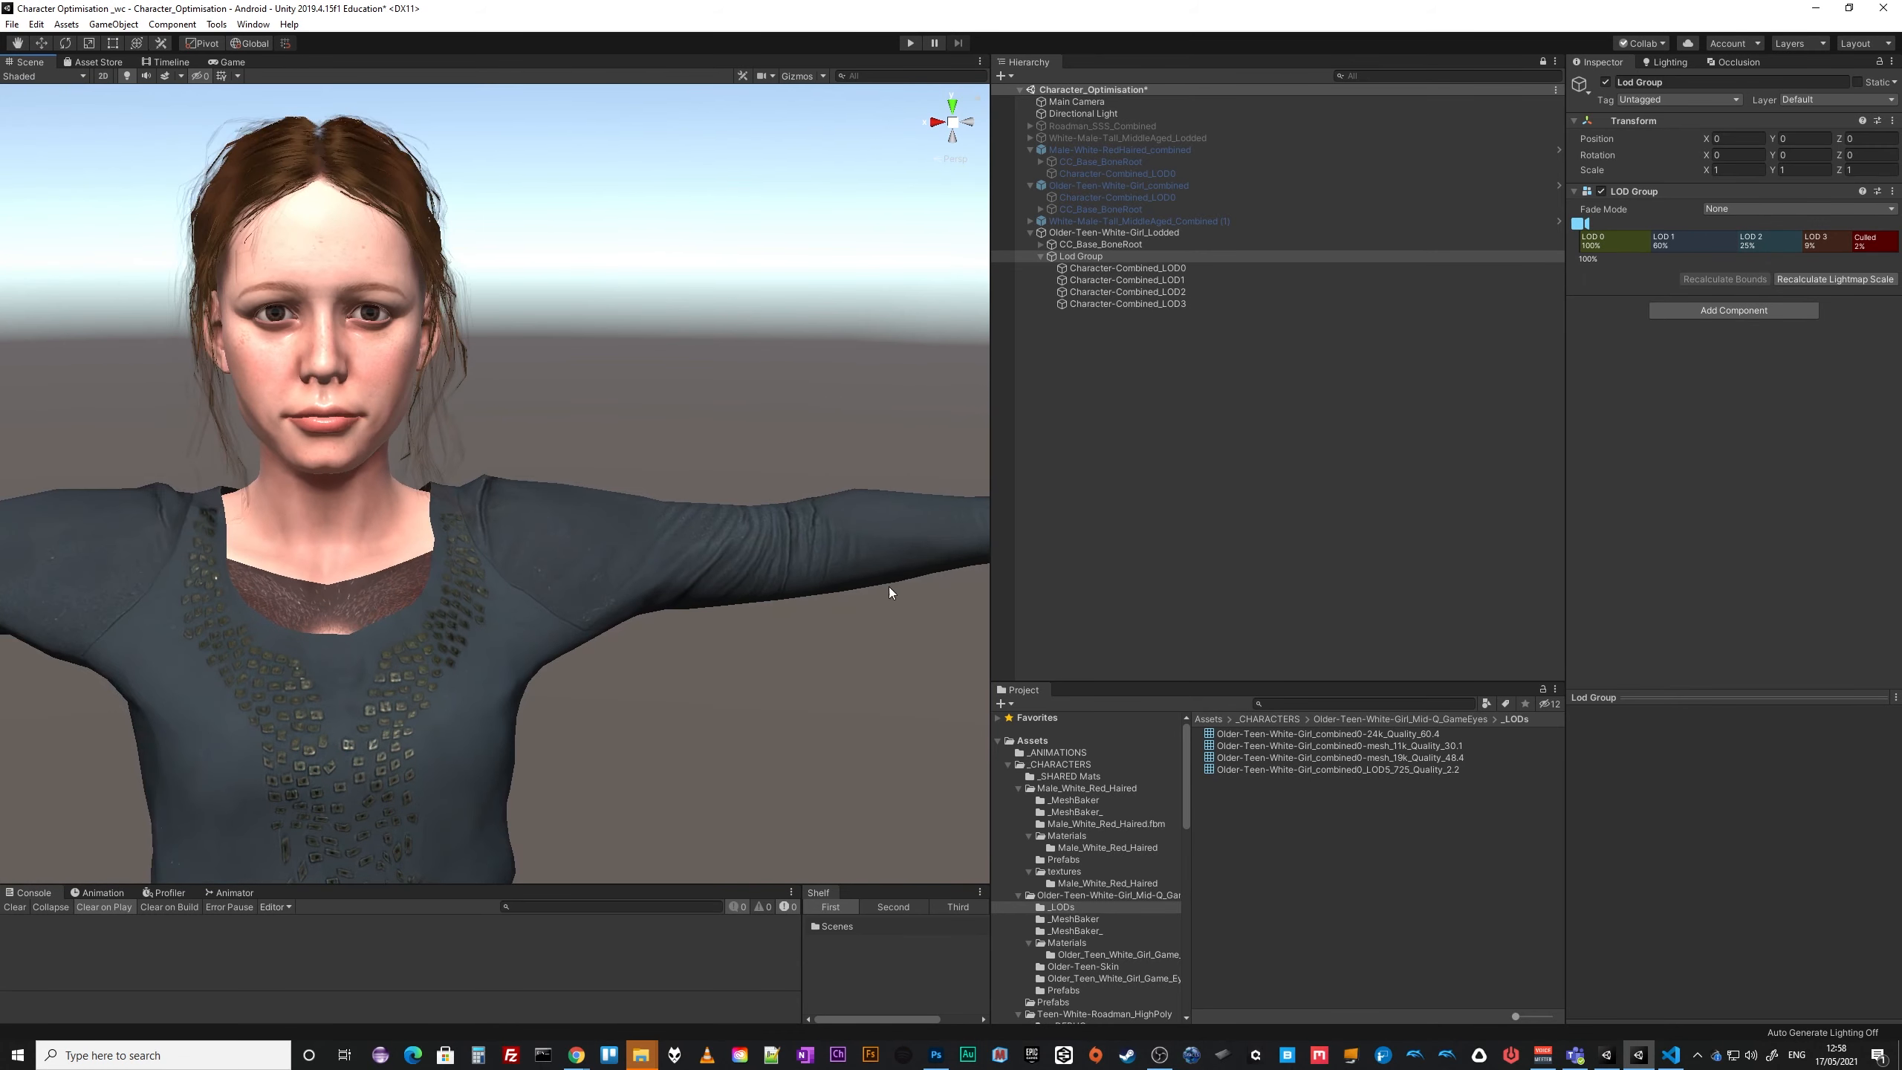
pyautogui.click(1079, 234)
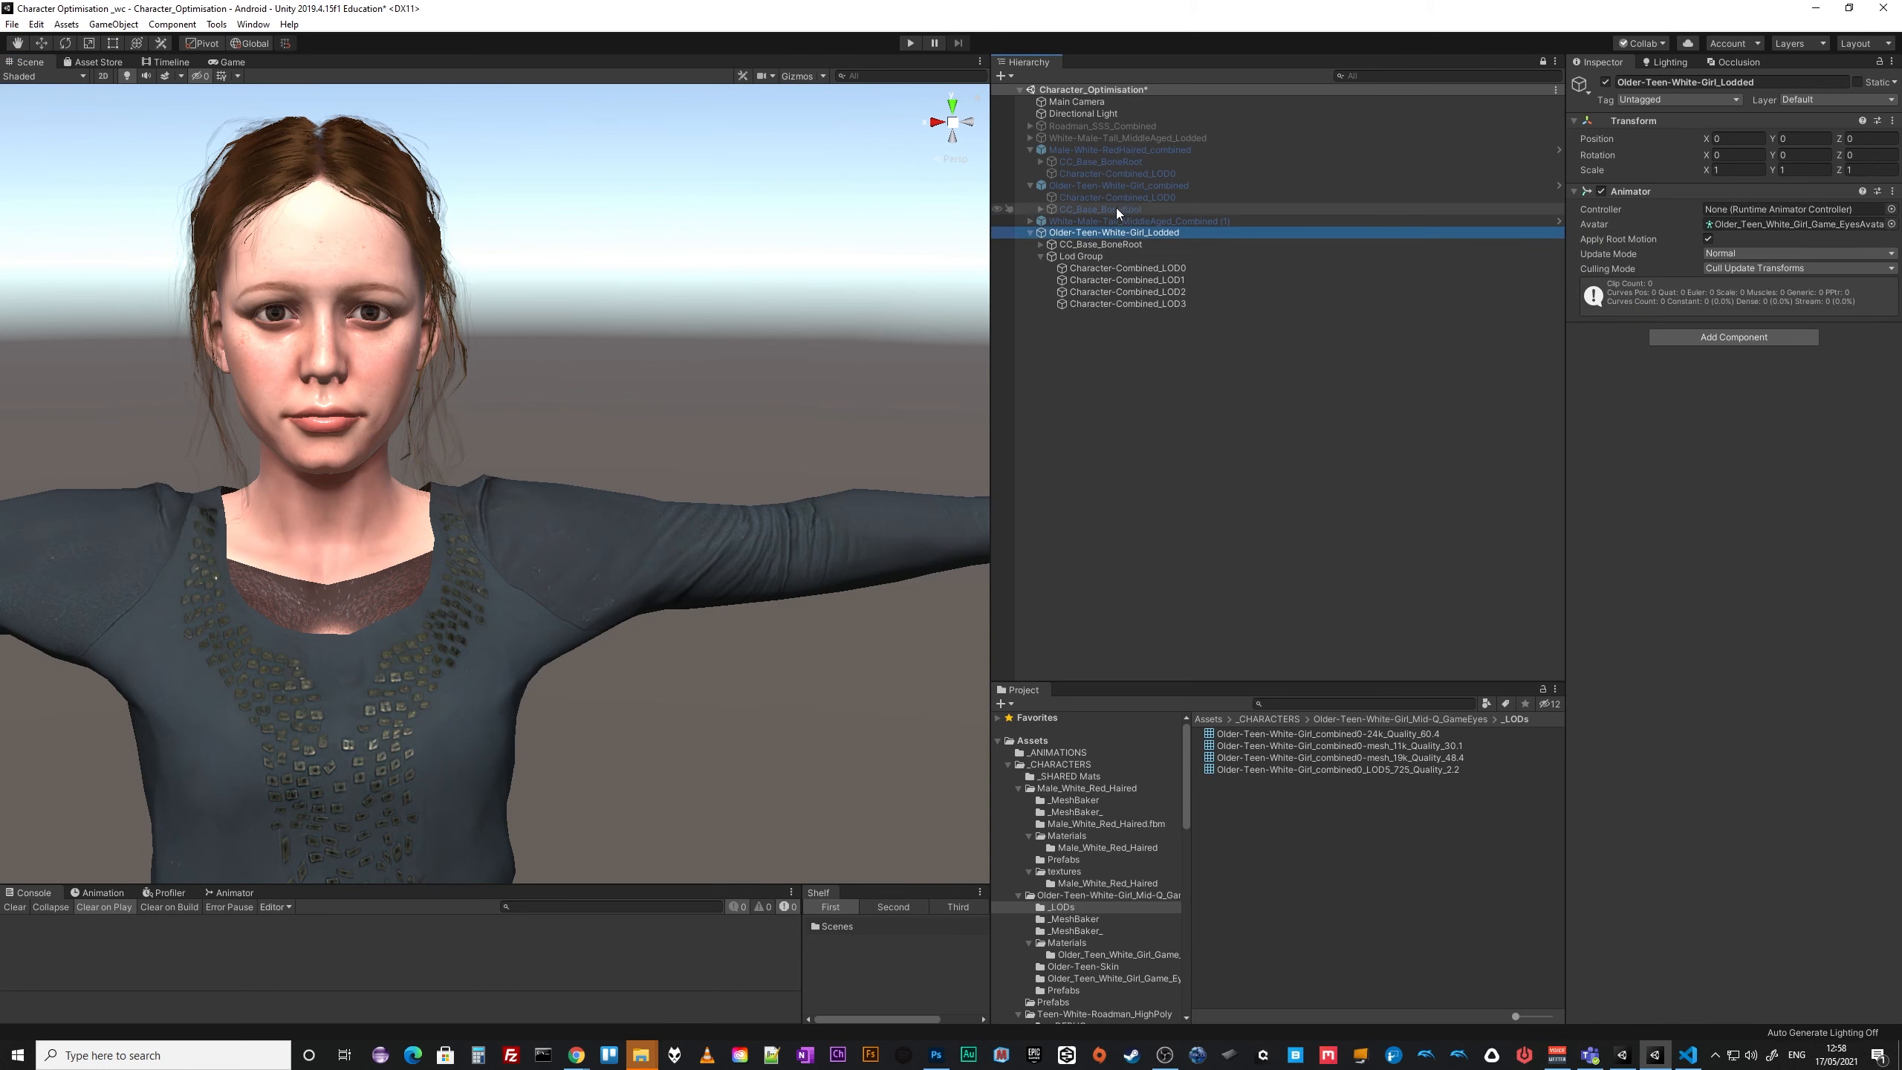
pyautogui.click(1093, 220)
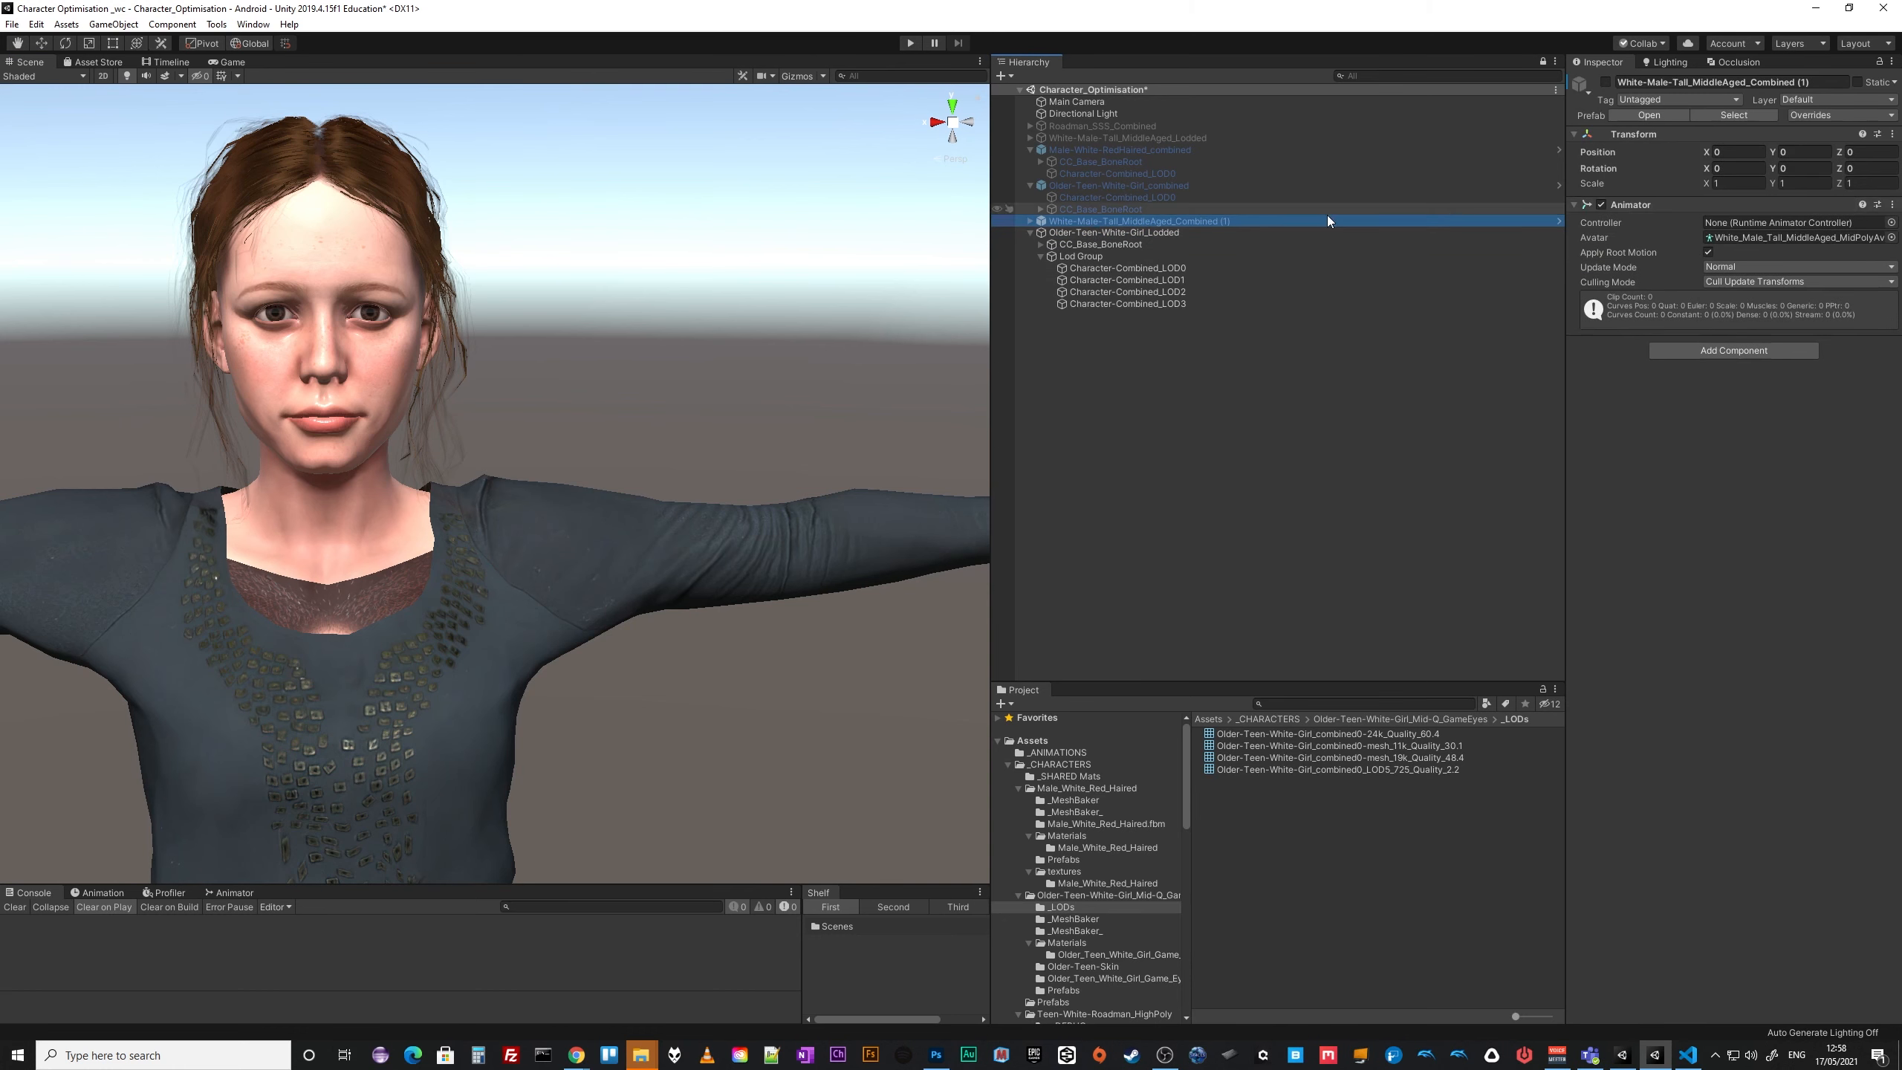
pyautogui.click(1101, 184)
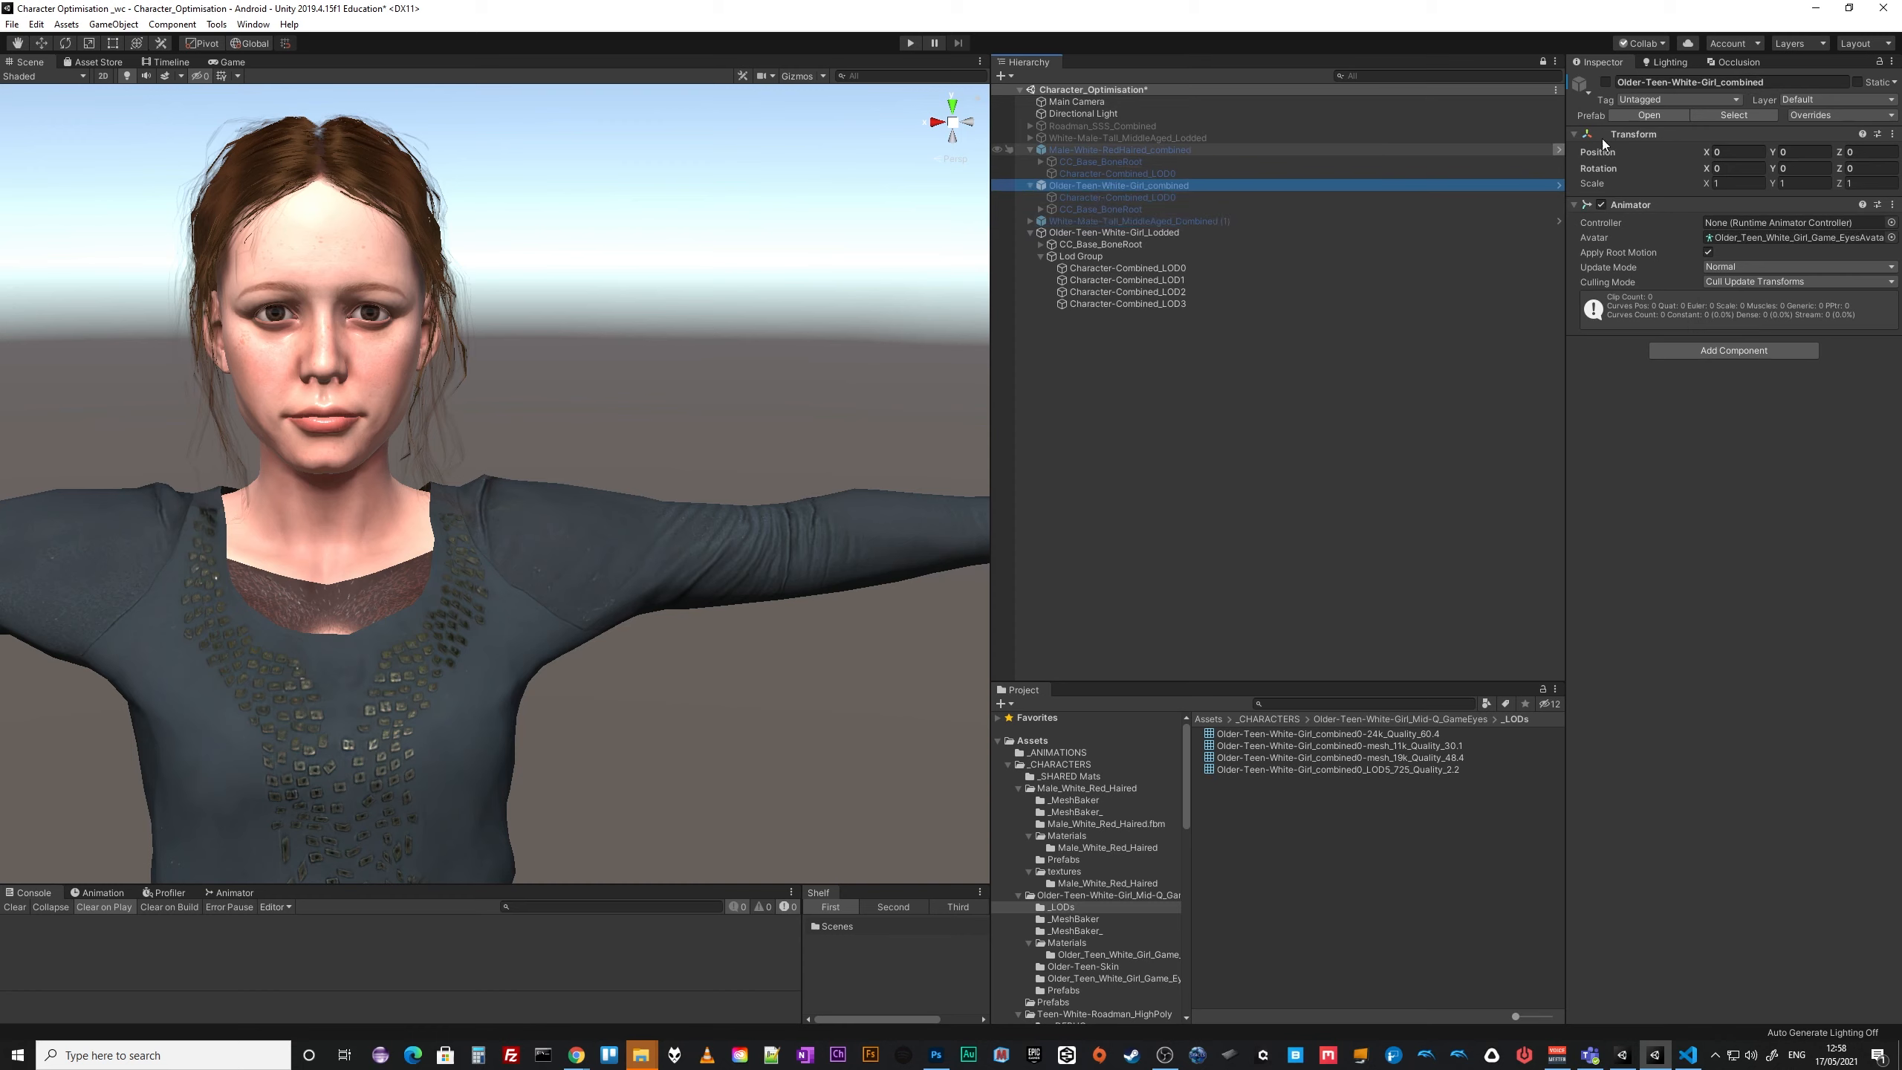
pyautogui.click(1604, 81)
# Move Older-Teen-White-Girl_combined along X to about -0.803 so it stands beside the LOD version.
pyautogui.scroll(-5, 856, 571)
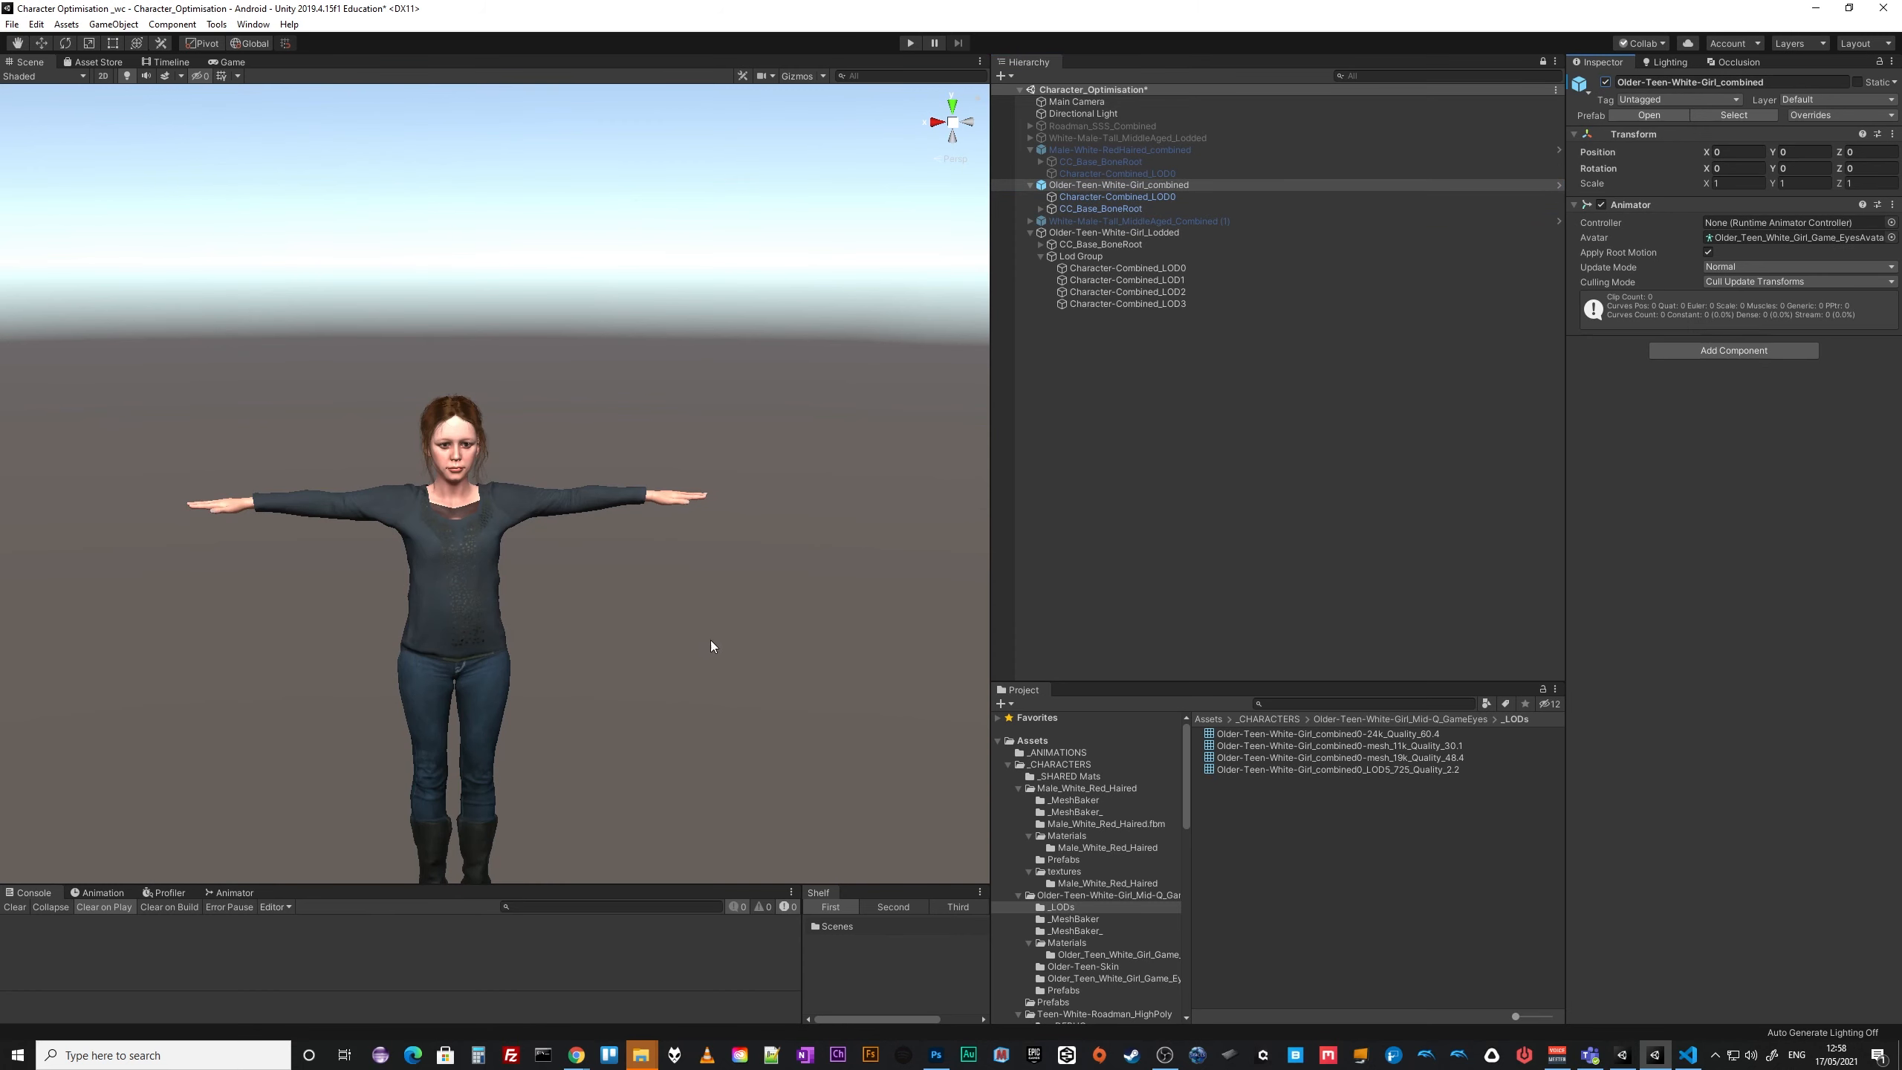
pyautogui.moveTo(711, 639); pyautogui.dragTo(695, 523, button='middle')
pyautogui.press('w')
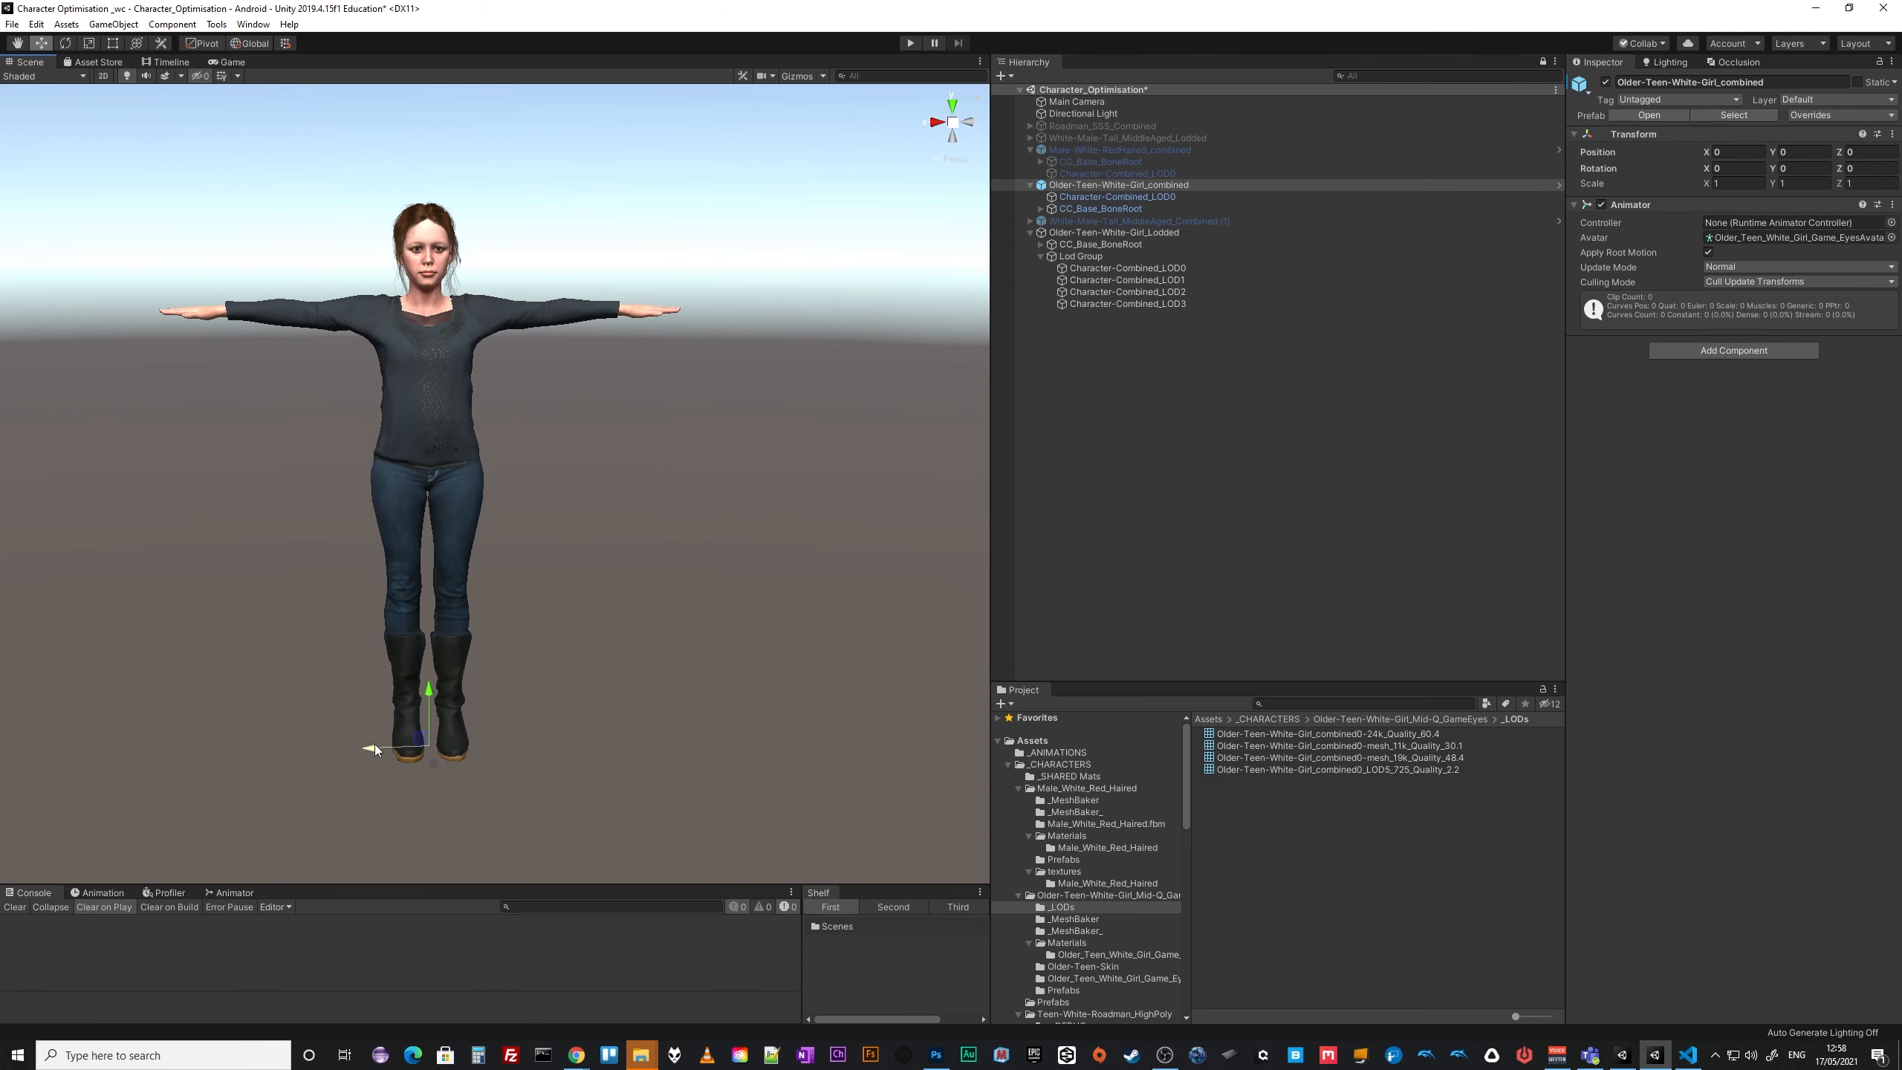
pyautogui.moveTo(375, 749); pyautogui.dragTo(621, 749)
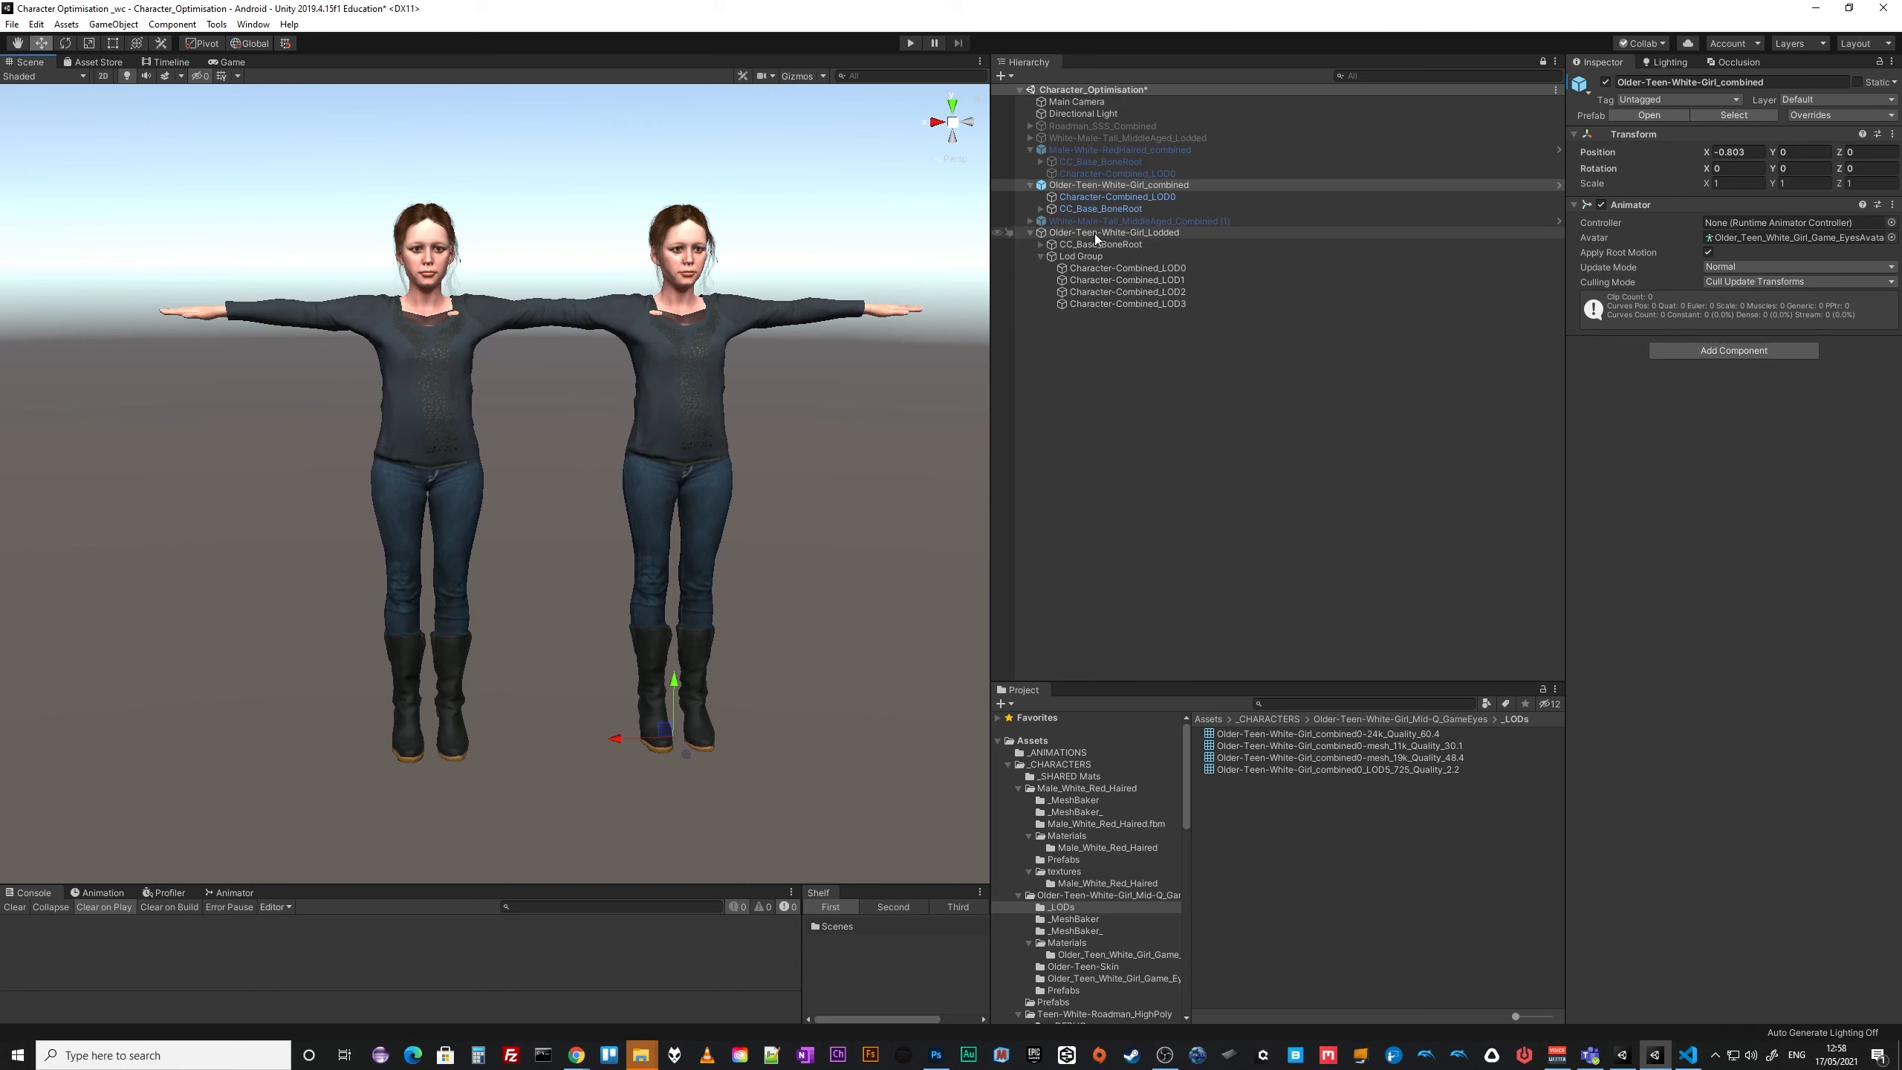
# Locate the combined character's prefab asset and save Older-Teen-White-Girl_Lodded as a prefab in the same Prefabs folder.
pyautogui.click(1743, 113)
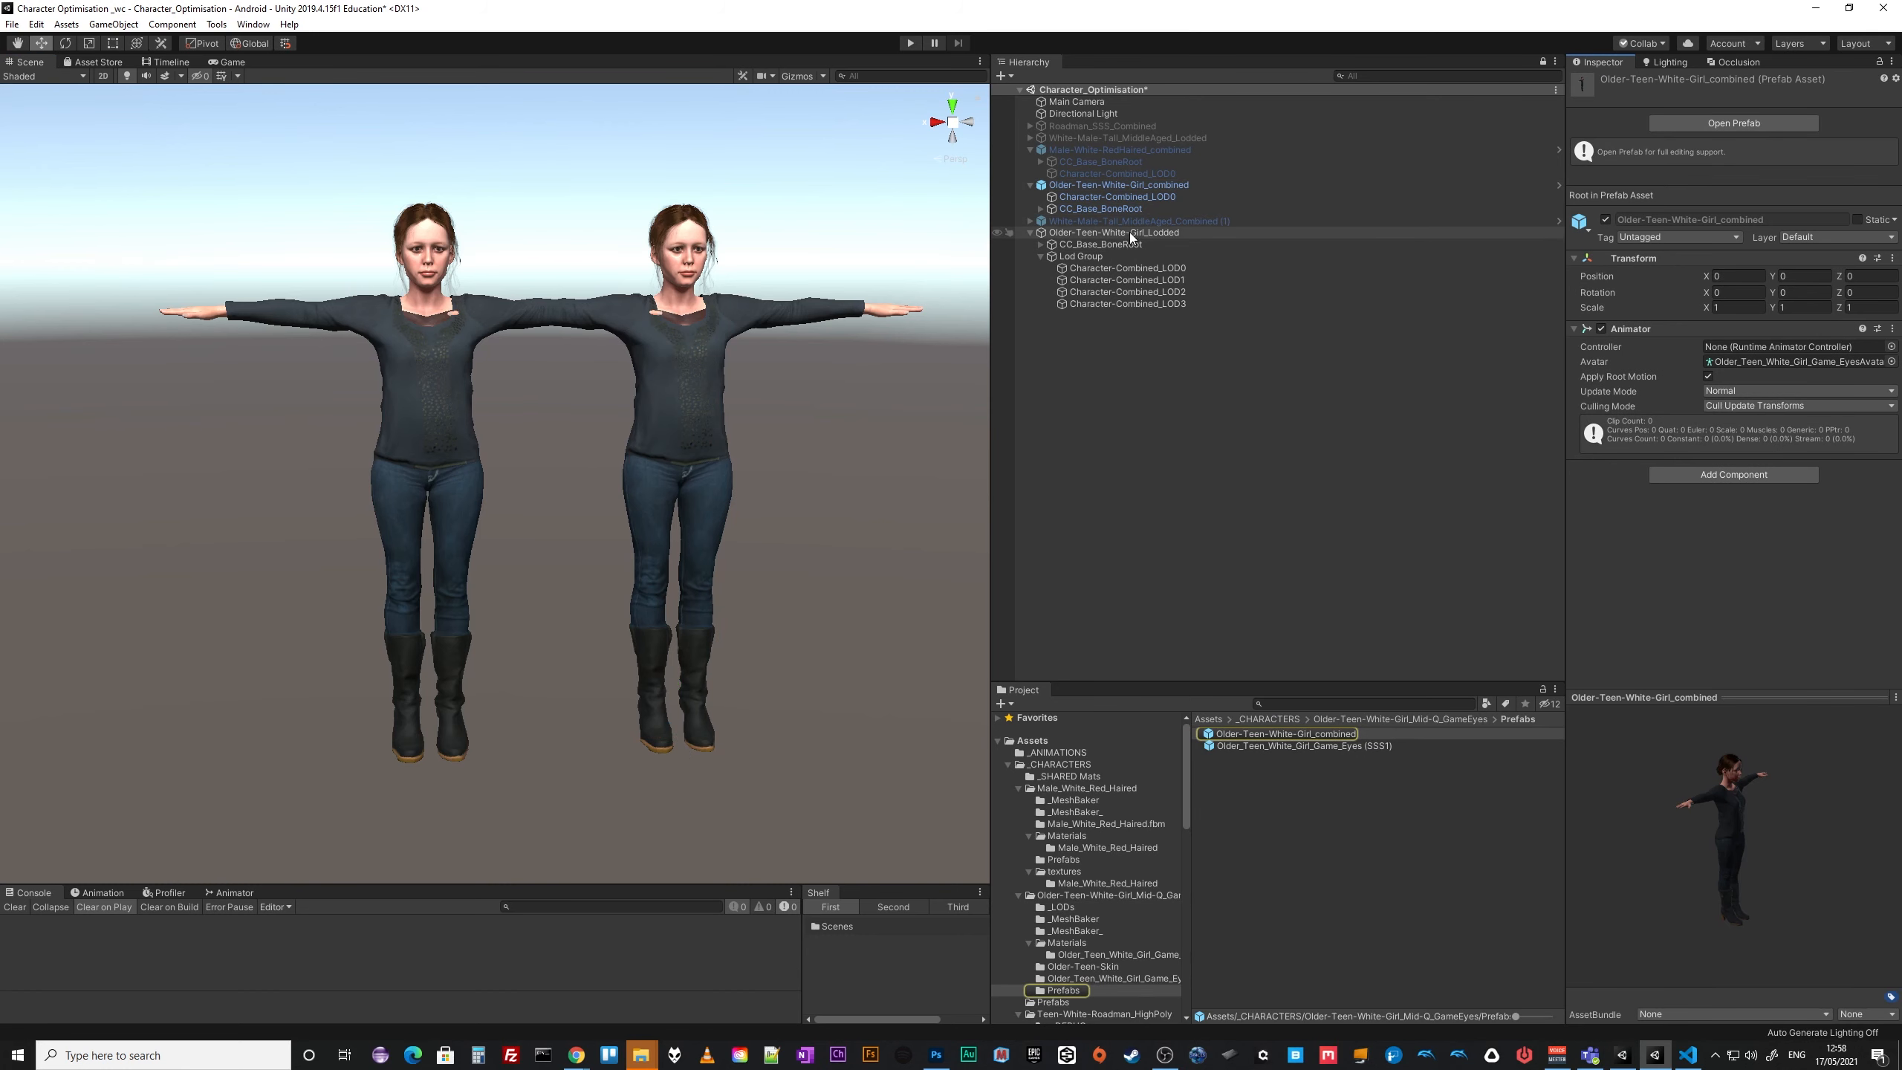
pyautogui.moveTo(1129, 232); pyautogui.dragTo(1358, 854)
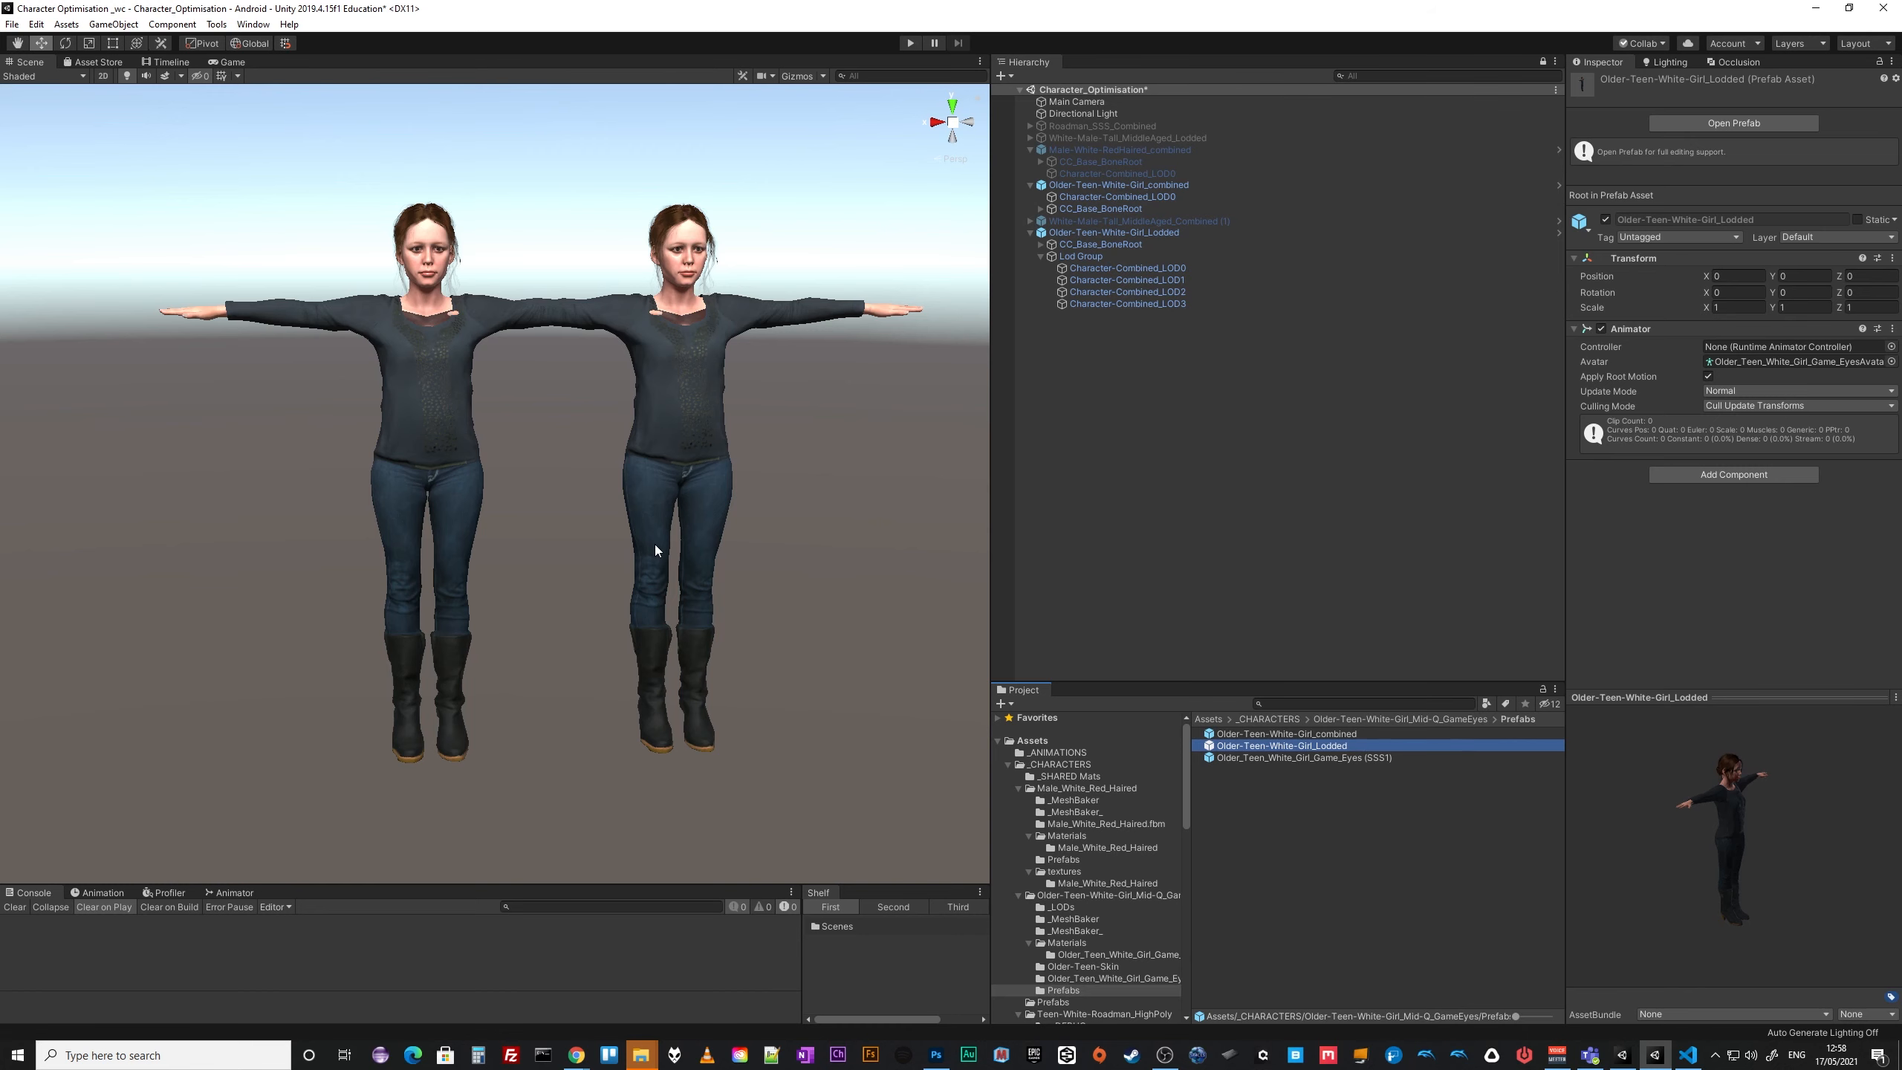
# Show the Mantis LOD Editor - Professional Edition page in the Asset Store.
pyautogui.click(107, 62)
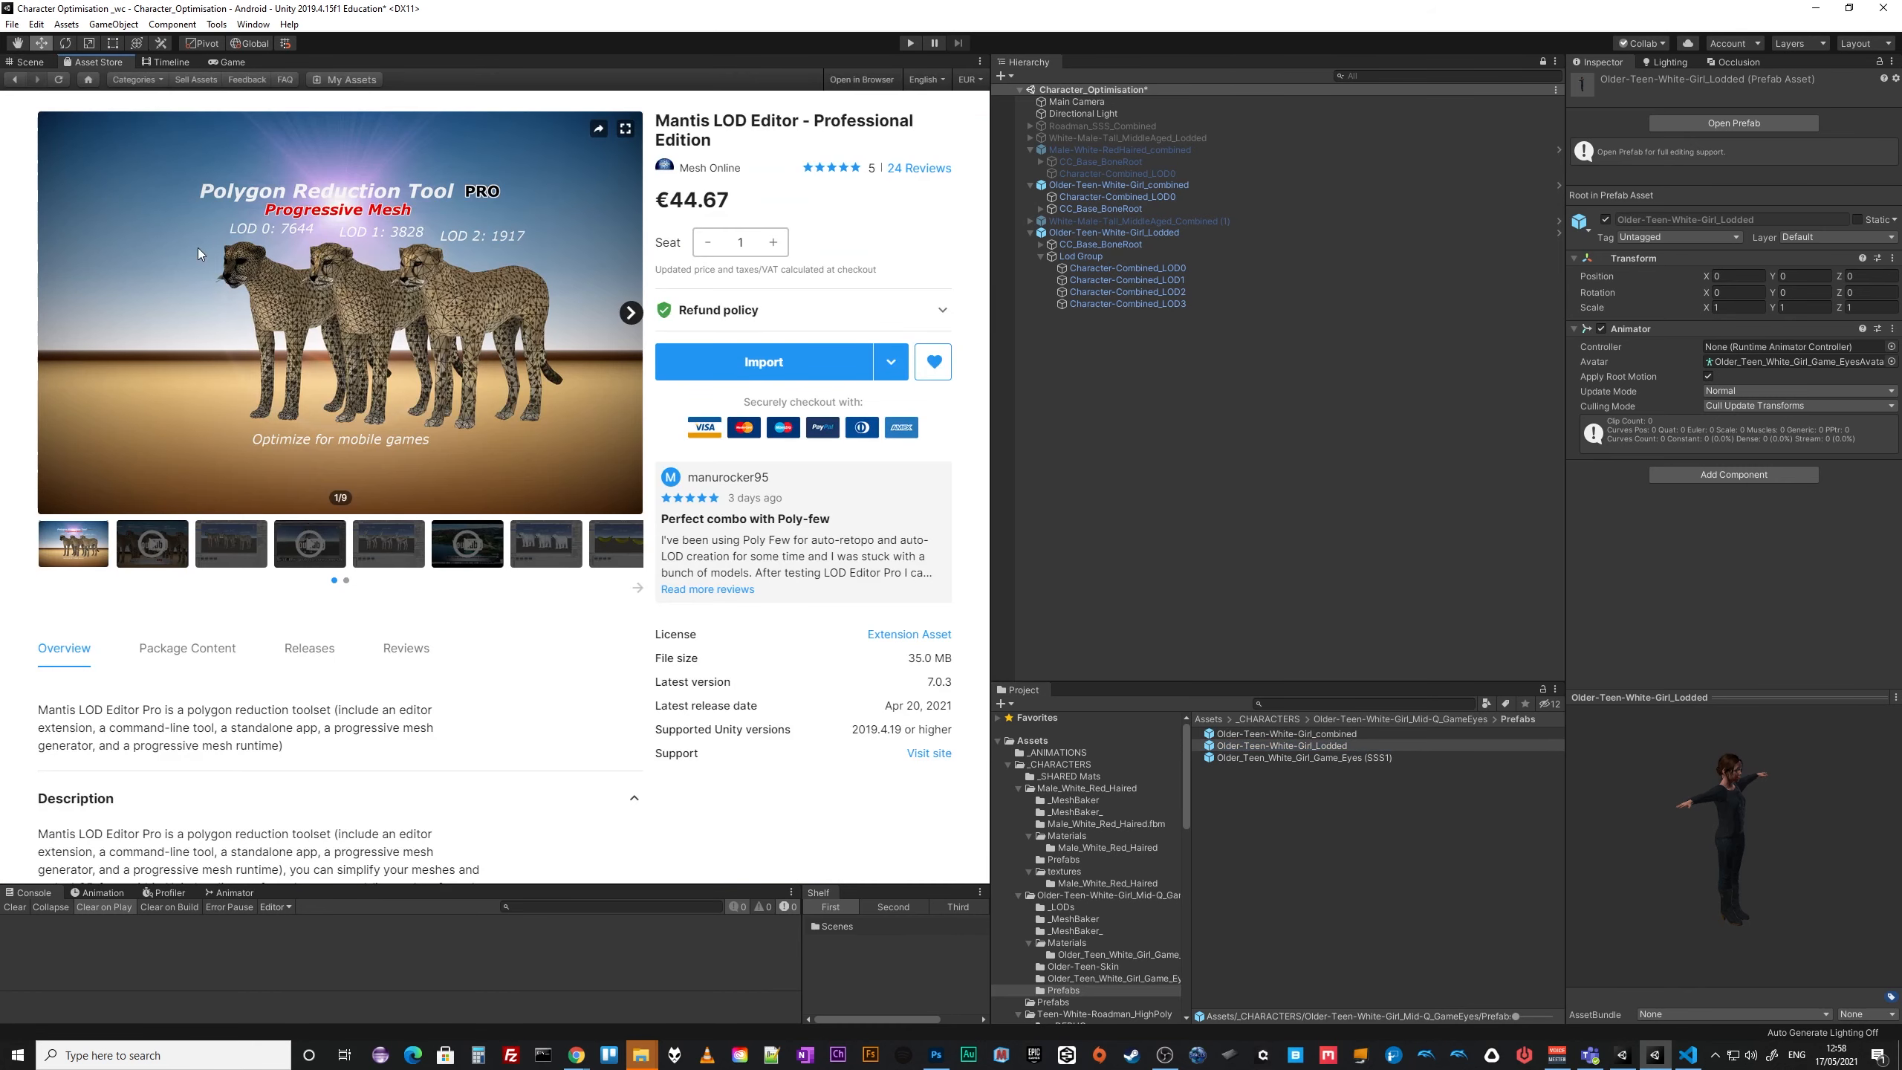